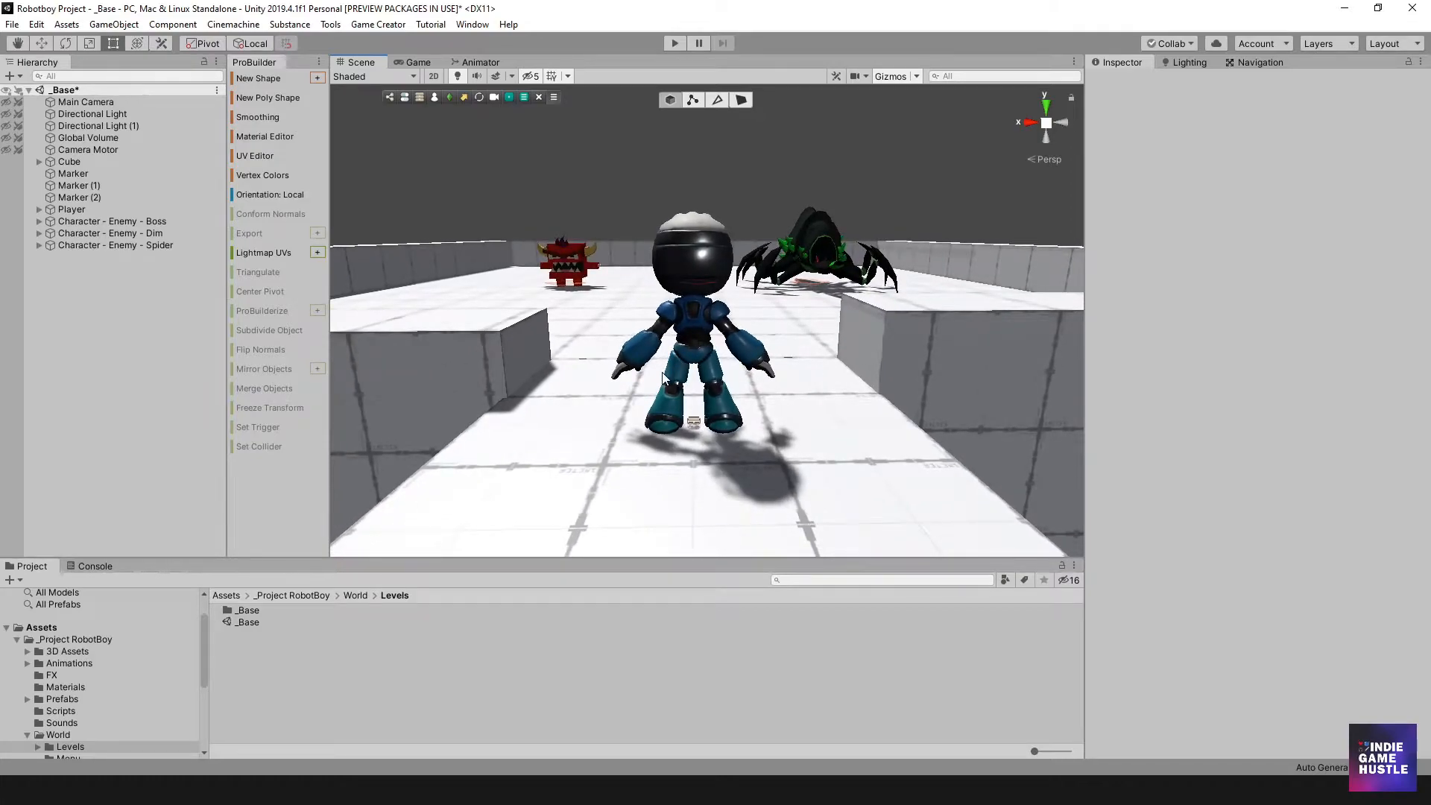
- Create an empty game object at the root of the _Base scene
{"action": "middle_click_drag", "start_coordinate": [663, 374], "coordinate": [668, 417]}
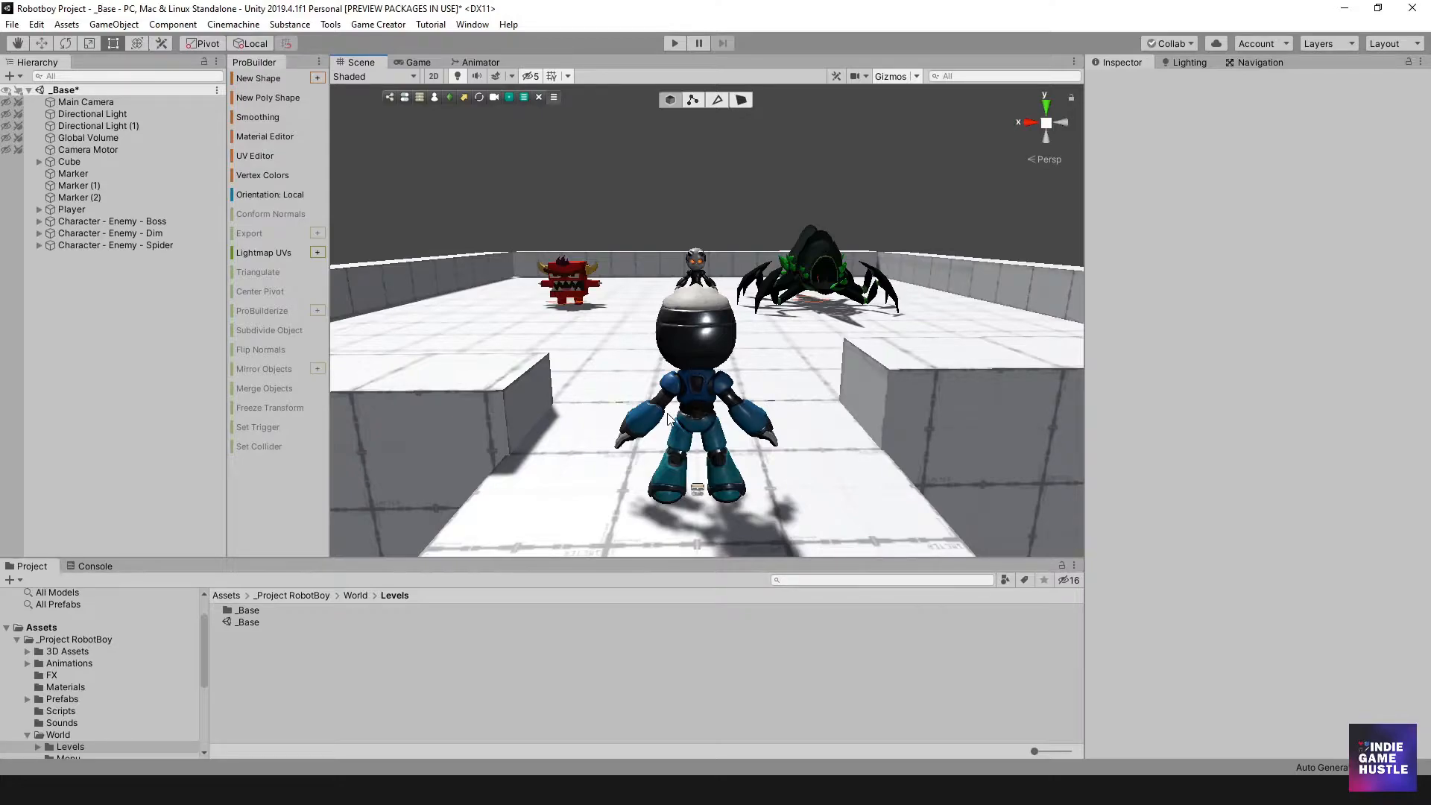
{"action": "right_click_drag", "start_coordinate": [669, 417], "coordinate": [713, 366]}
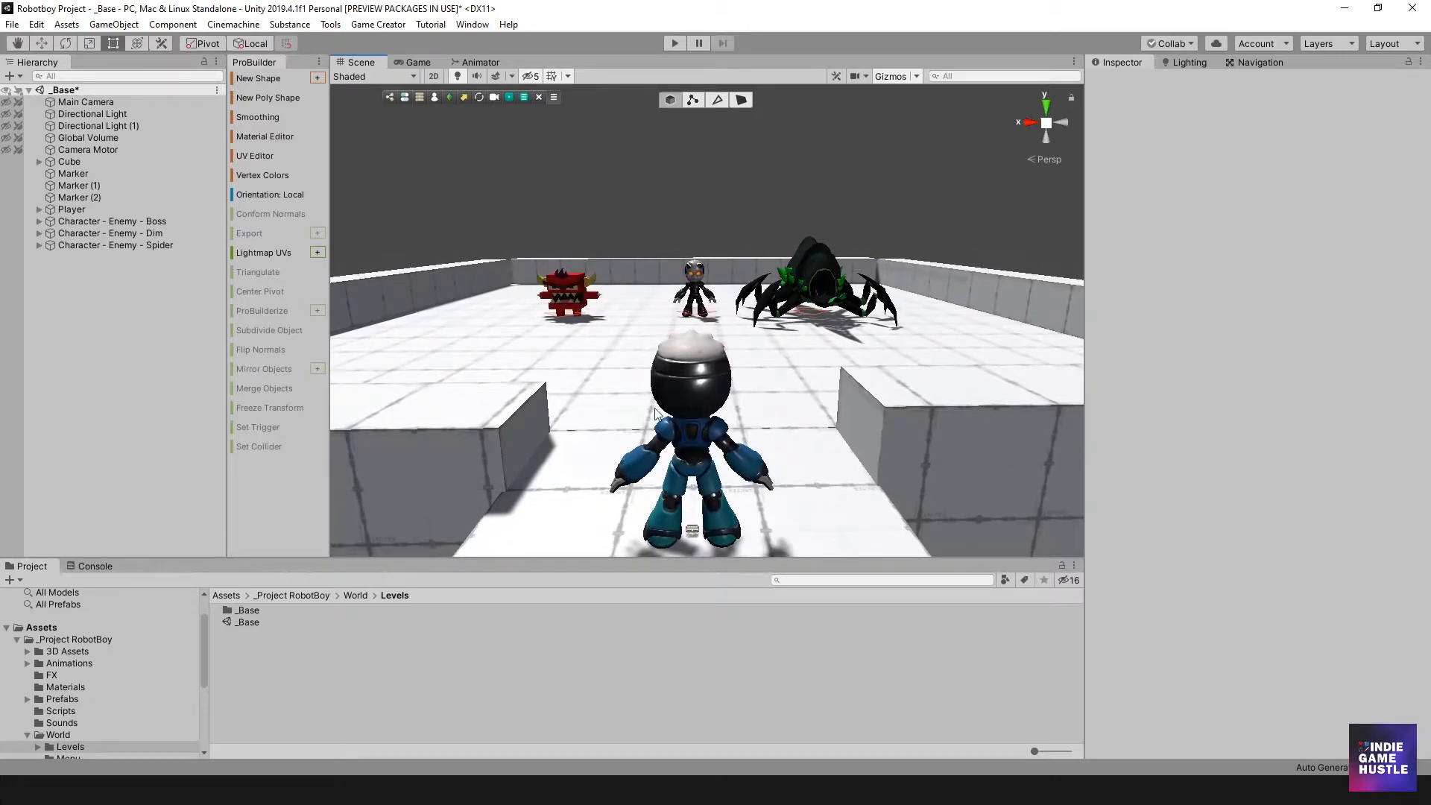
{"action": "middle_click_drag", "start_coordinate": [680, 368], "coordinate": [675, 370]}
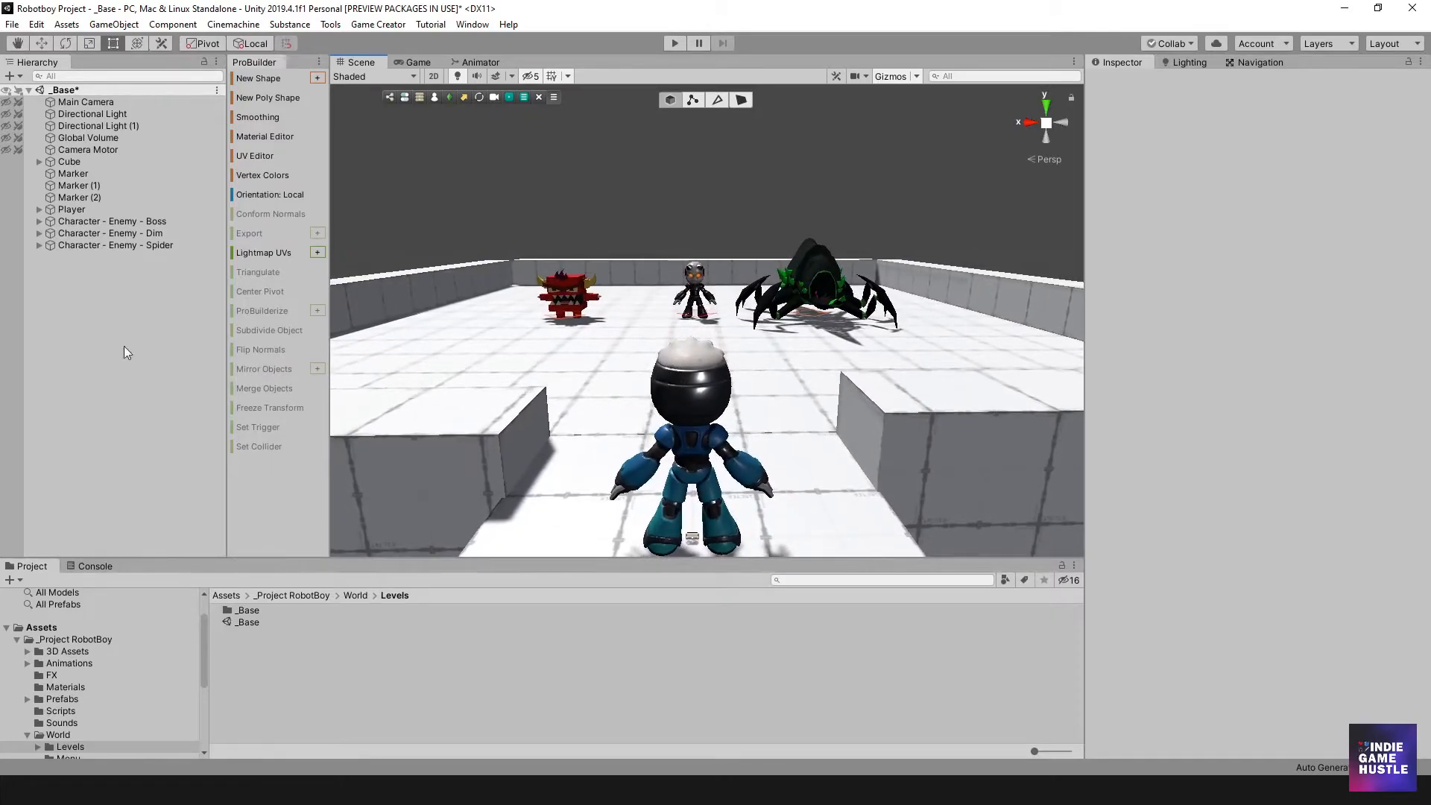
{"action": "right_click", "coordinate": [86, 270]}
{"action": "mouse_move", "coordinate": [178, 413]}
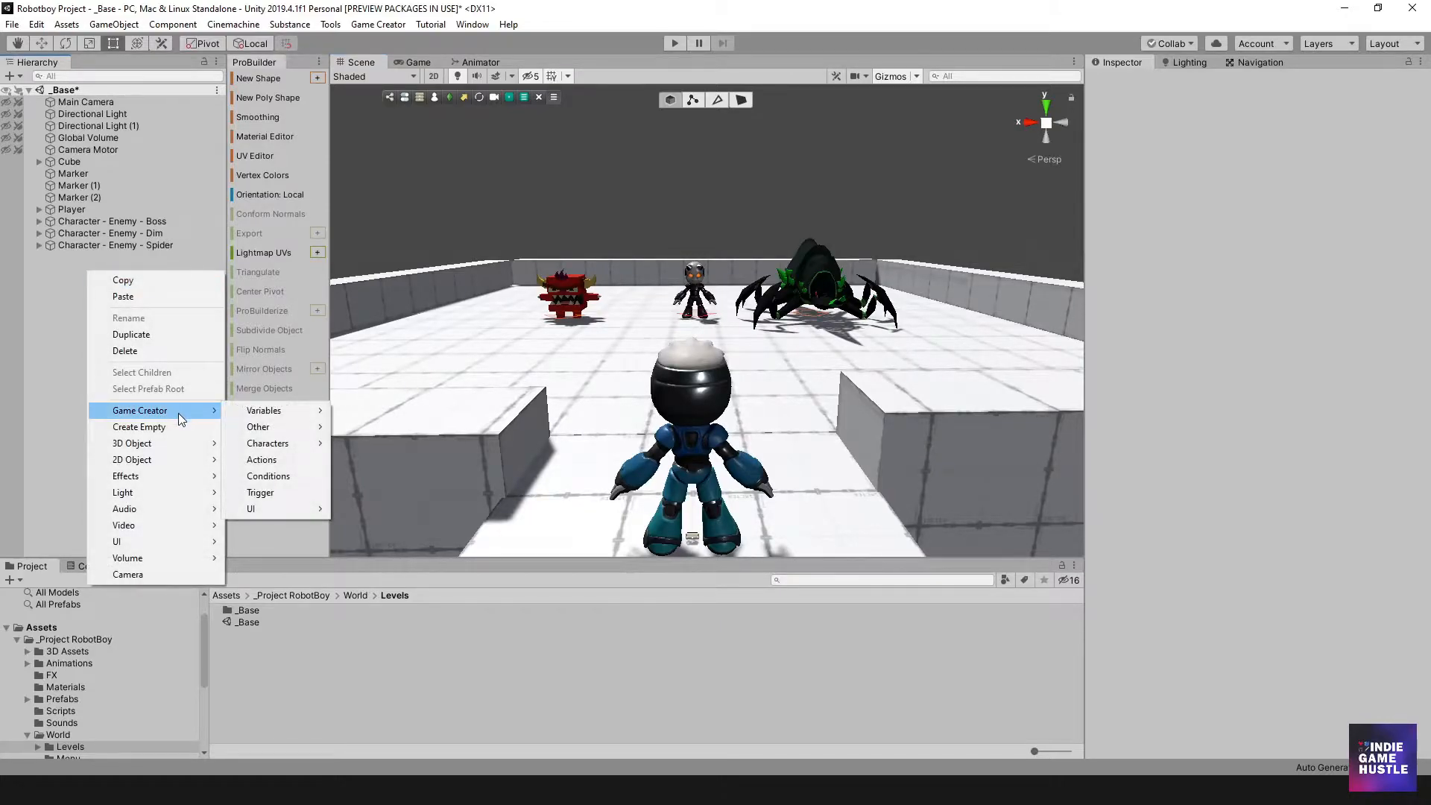
{"action": "mouse_move", "coordinate": [176, 456]}
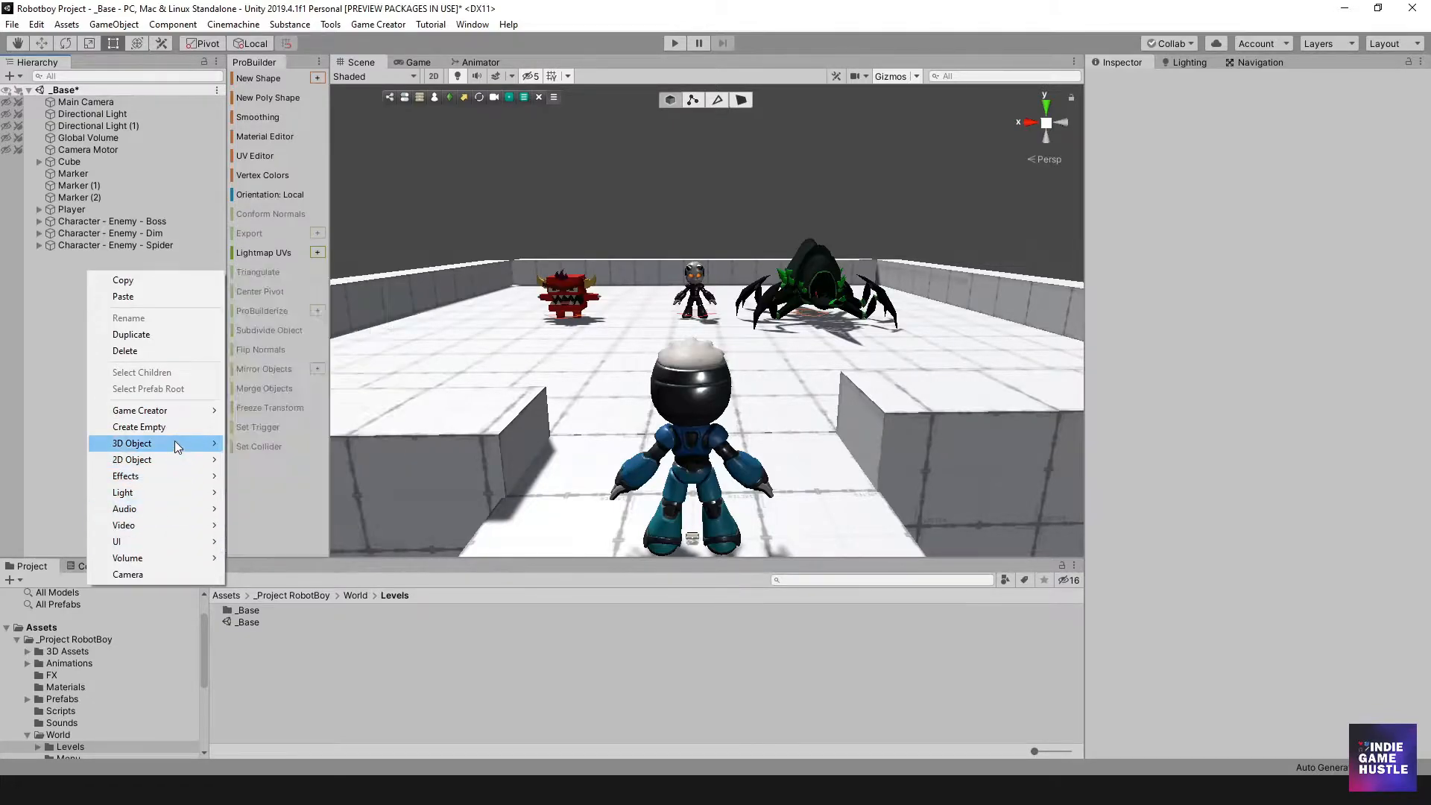
{"action": "left_click", "coordinate": [175, 427]}
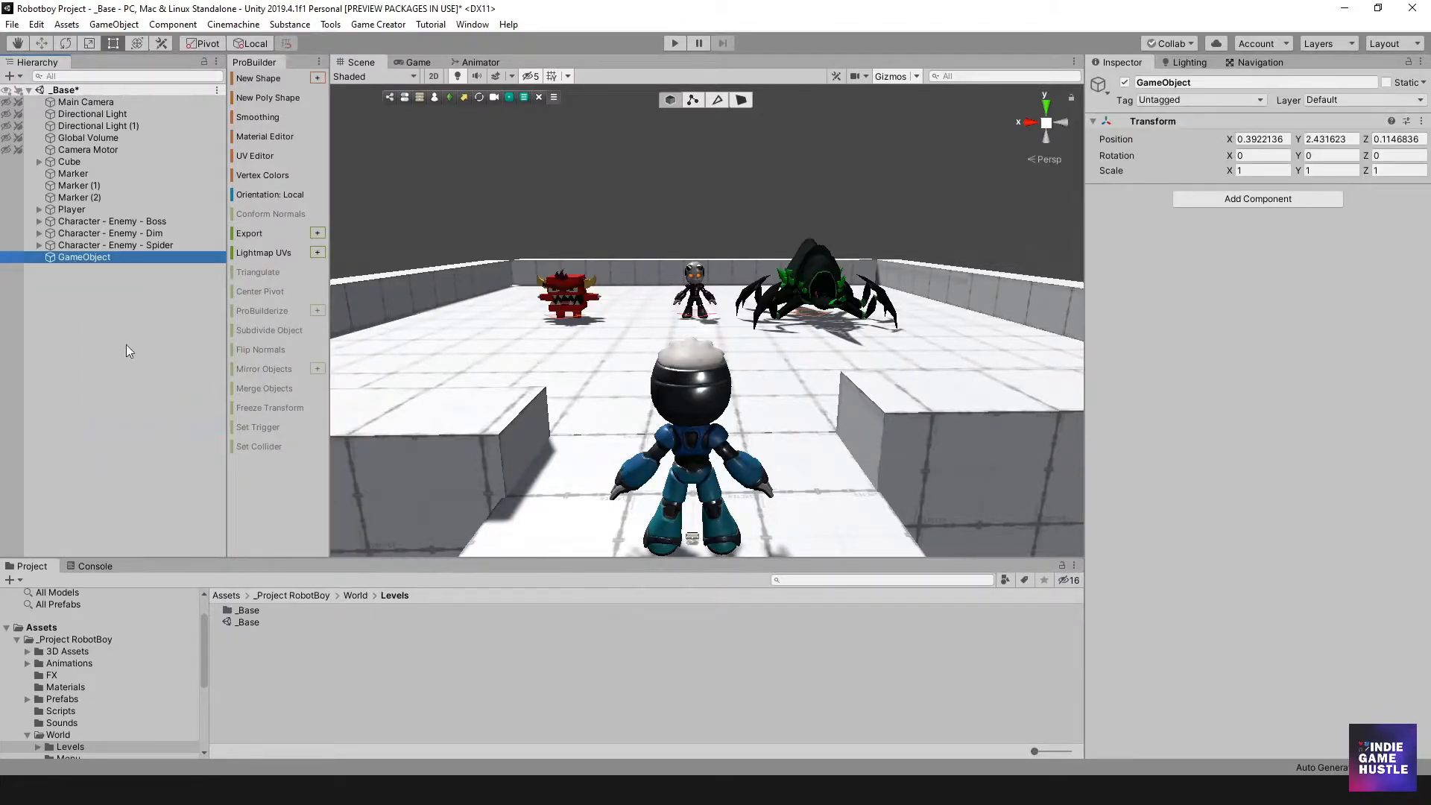
- Rename the new empty object GameManager
{"action": "left_click", "coordinate": [97, 258]}
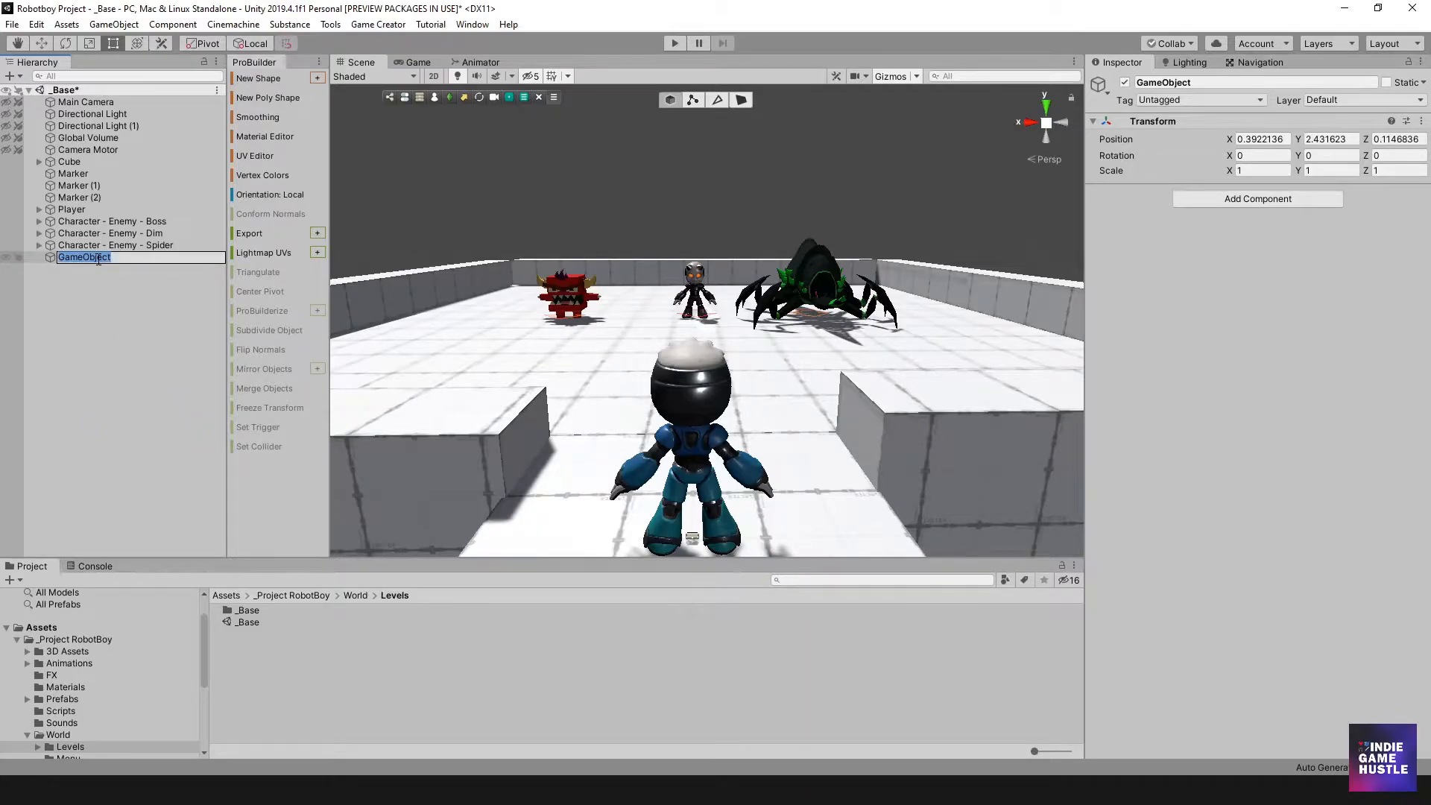
{"action": "type", "text": "Ga"}
{"action": "type", "text": "ma"}
{"action": "type", "text": "Ma"}
{"action": "type", "text": "nager"}
{"action": "key", "text": "Return"}
{"action": "left_click", "coordinate": [120, 320]}
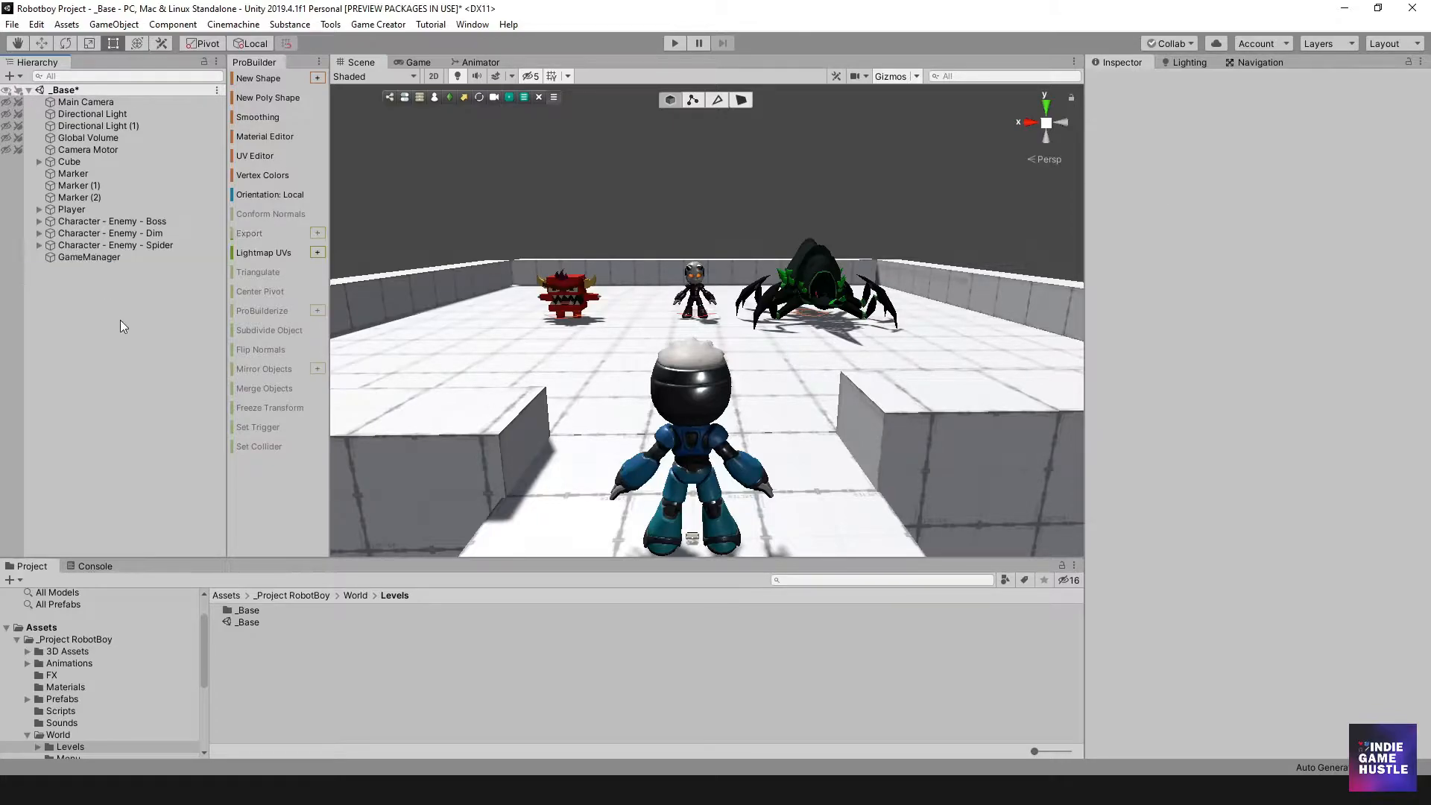
- Add a UI Canvas as a child of the GameManager object
{"action": "left_click", "coordinate": [87, 258]}
{"action": "right_click", "coordinate": [86, 258]}
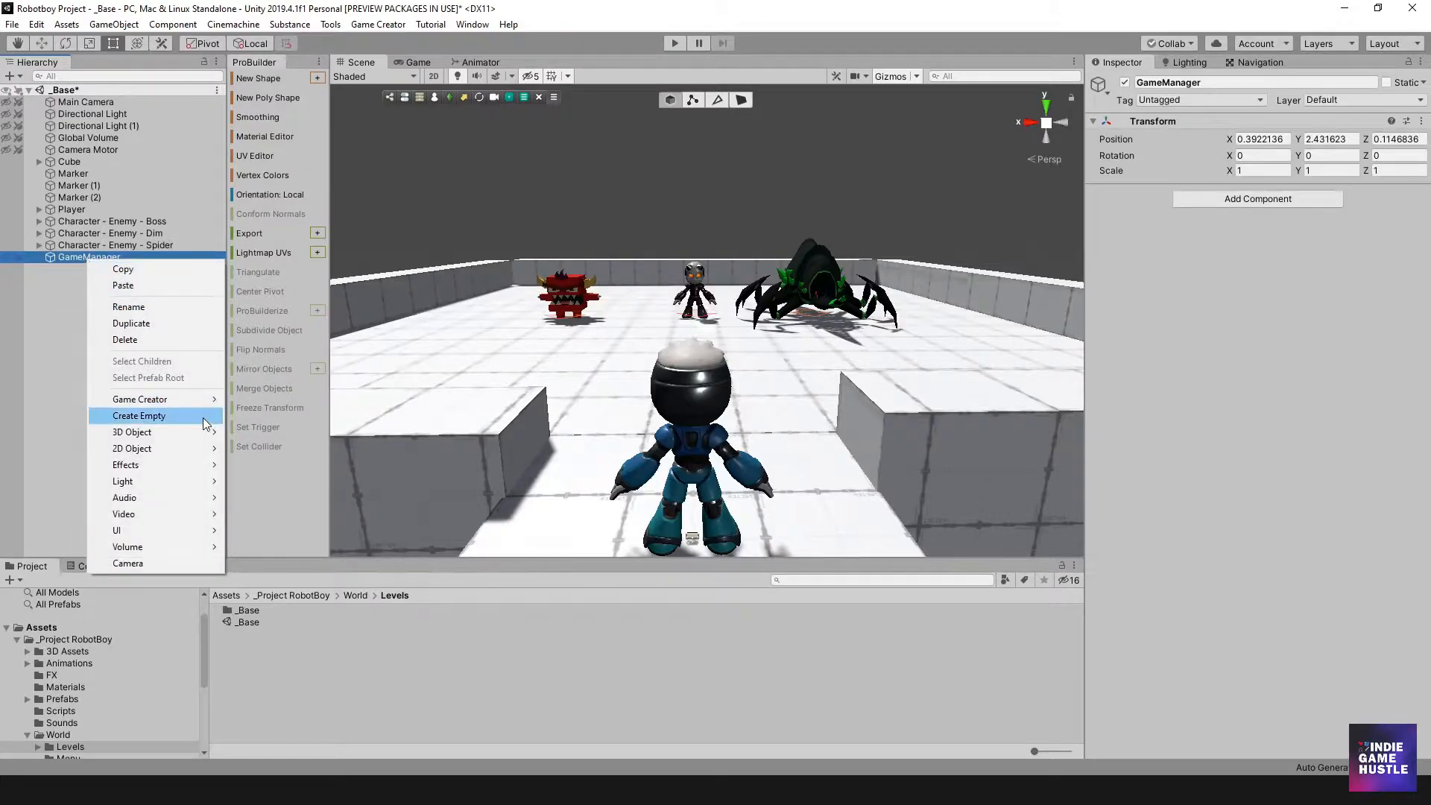
{"action": "mouse_move", "coordinate": [184, 531]}
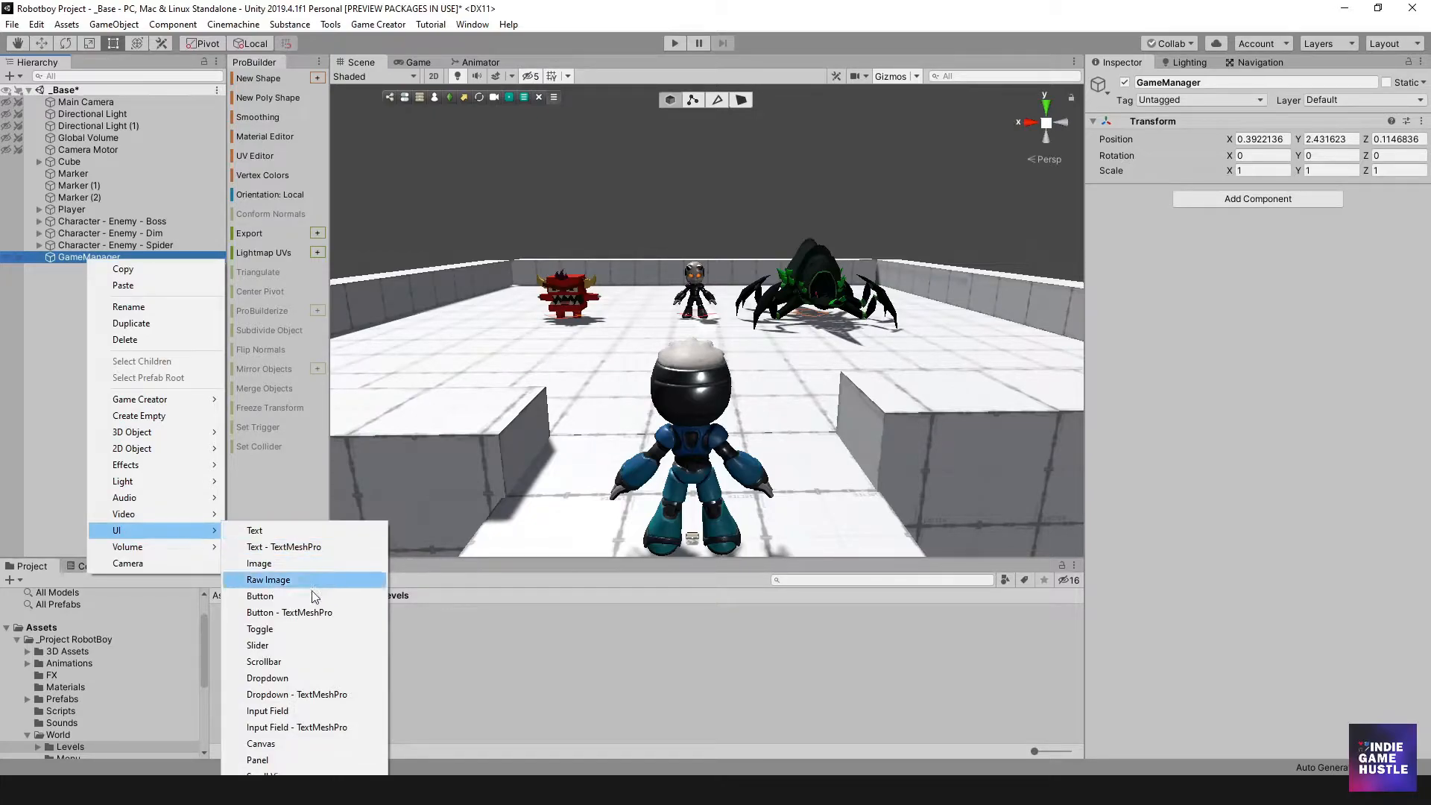
{"action": "left_click", "coordinate": [307, 741]}
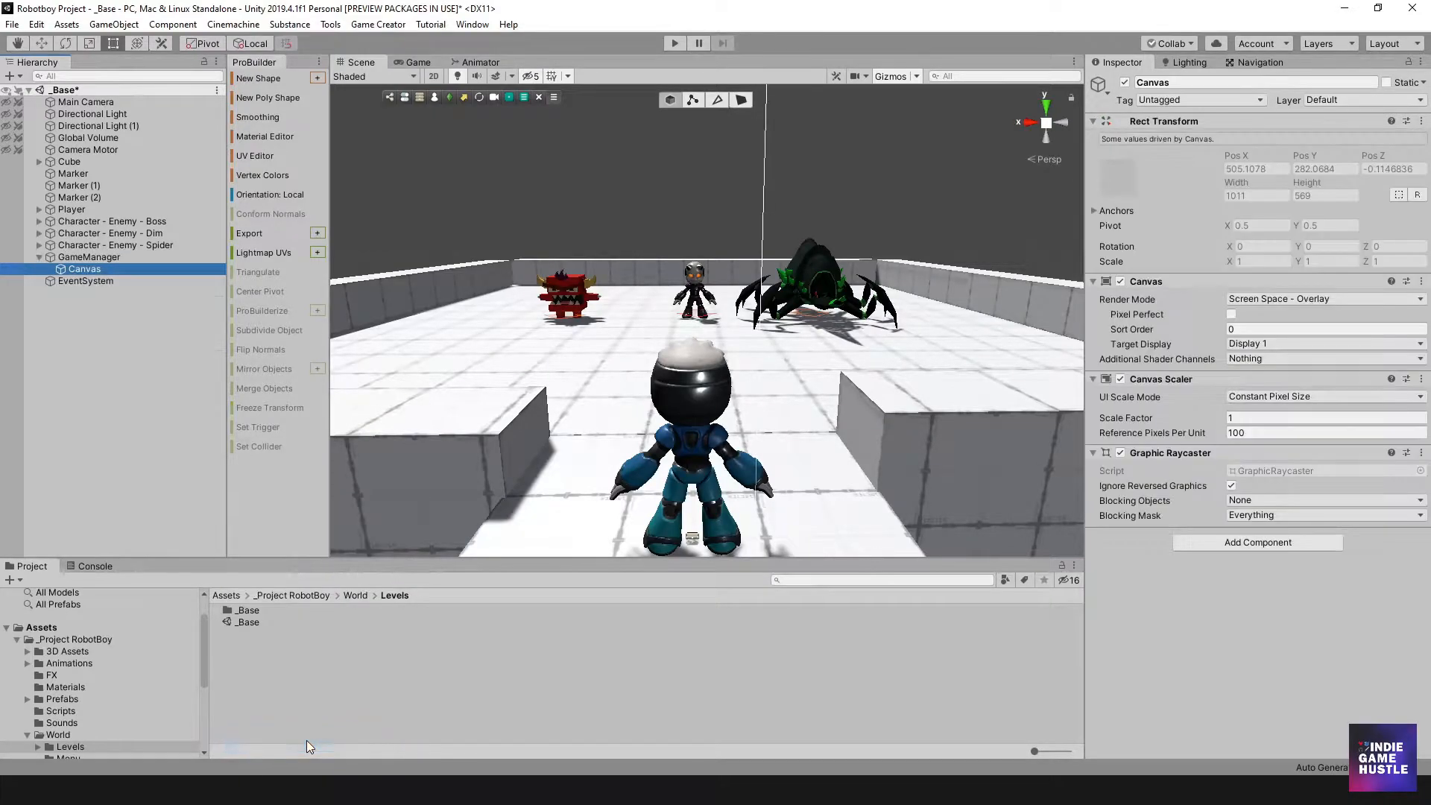
- Frame the new Canvas in the scene view and examine its outline relative to the level
{"action": "scroll", "coordinate": [808, 284], "scroll_direction": "down", "scroll_amount": 8}
{"action": "left_click_drag", "start_coordinate": [808, 284], "coordinate": [745, 358], "text": "alt"}
{"action": "middle_click_drag", "start_coordinate": [745, 358], "coordinate": [791, 465]}
{"action": "scroll", "coordinate": [791, 465], "scroll_direction": "down", "scroll_amount": 10}
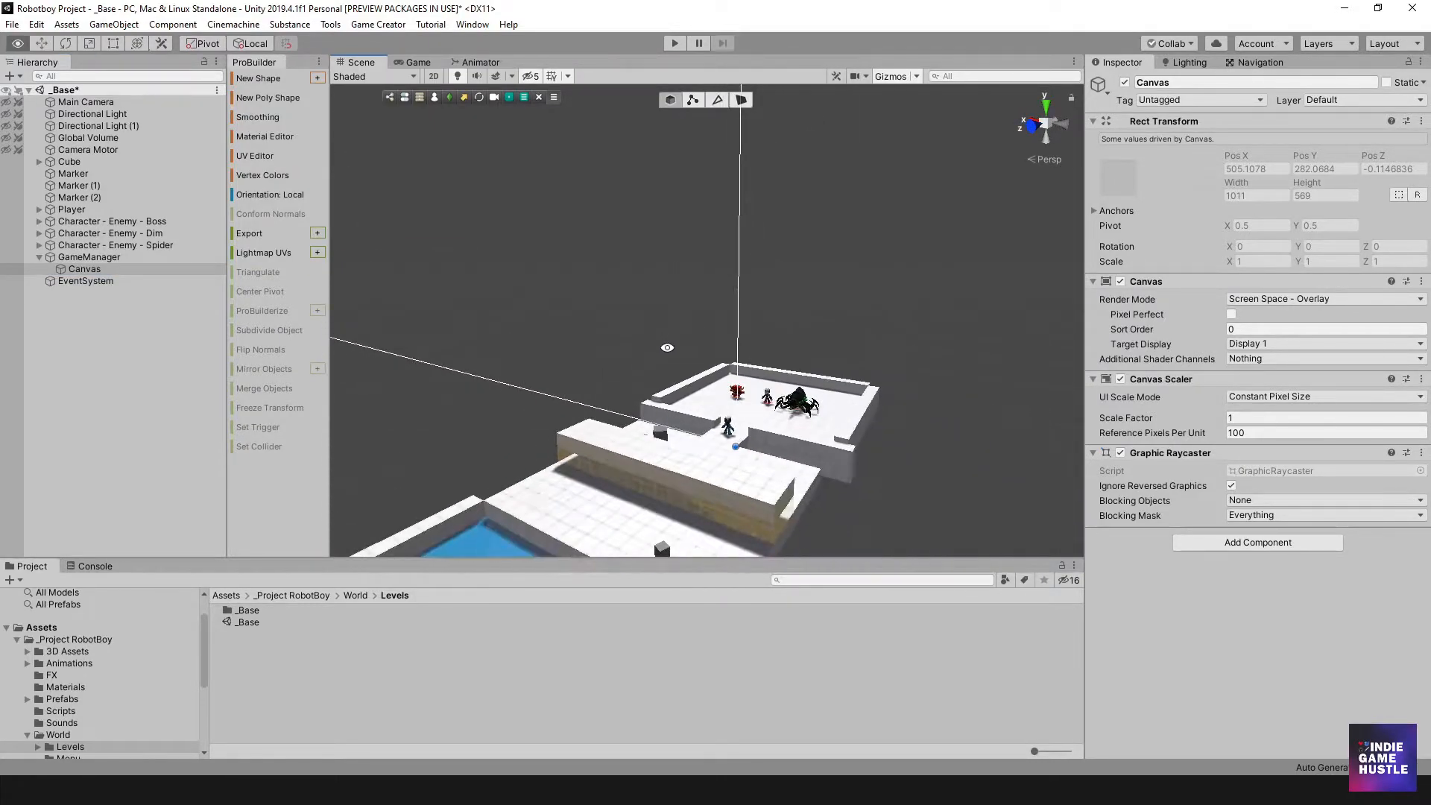
{"action": "double_click", "coordinate": [83, 269]}
{"action": "scroll", "coordinate": [768, 349], "scroll_direction": "up", "scroll_amount": 5}
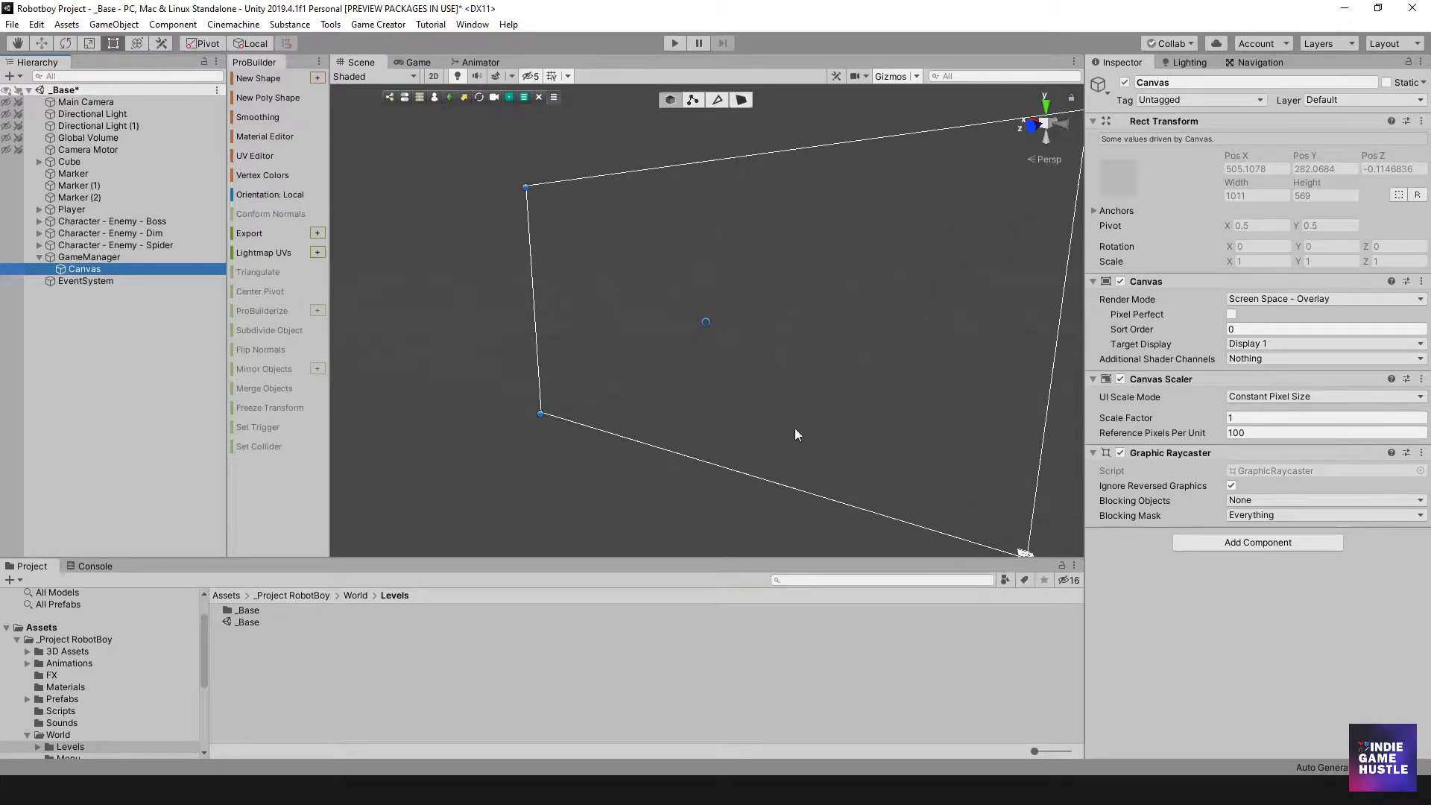
{"action": "left_click_drag", "start_coordinate": [780, 387], "coordinate": [735, 402], "text": "alt"}
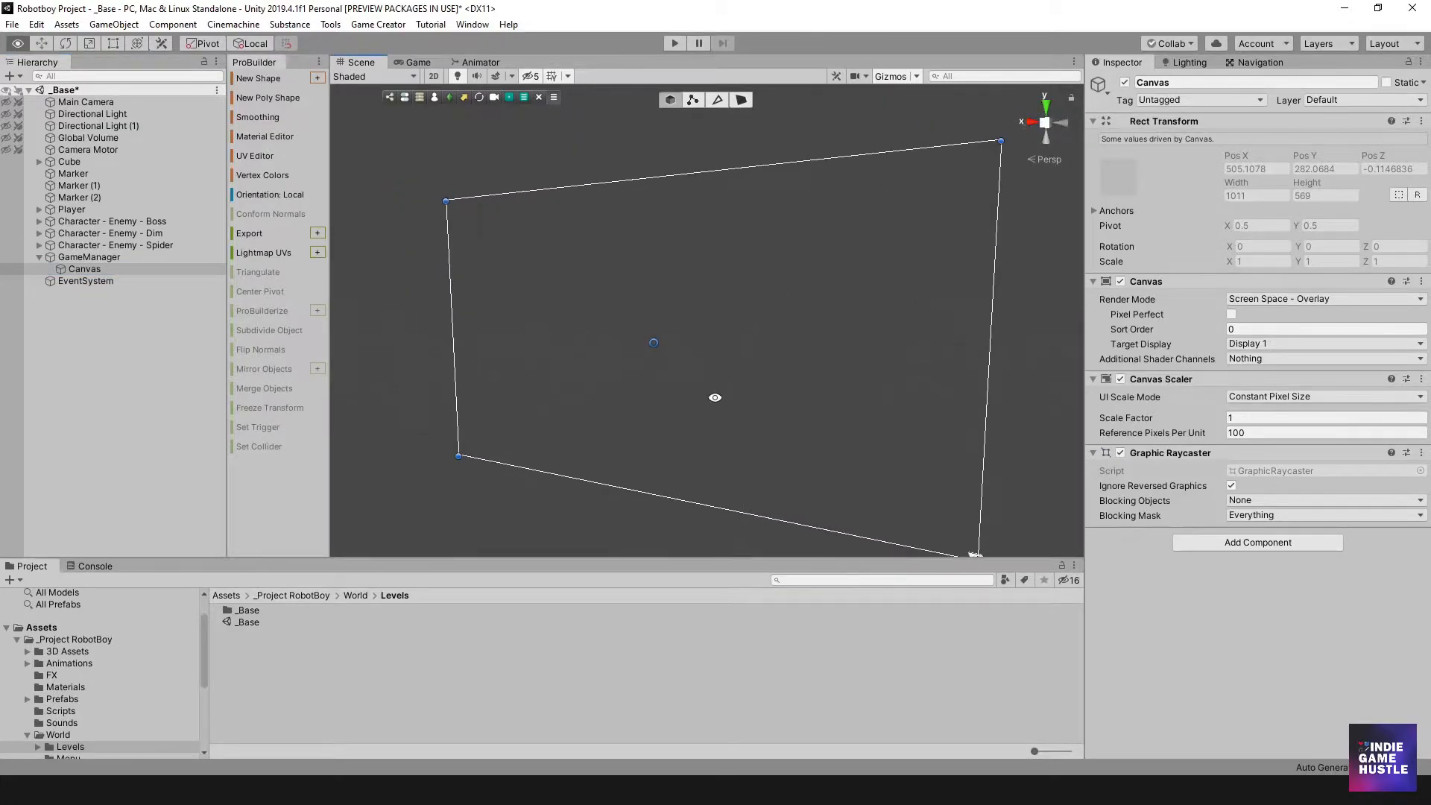
{"action": "left_click", "coordinate": [77, 268]}
{"action": "left_click", "coordinate": [97, 256]}
- Add a UI Panel as a child of the Canvas
{"action": "left_click", "coordinate": [85, 271]}
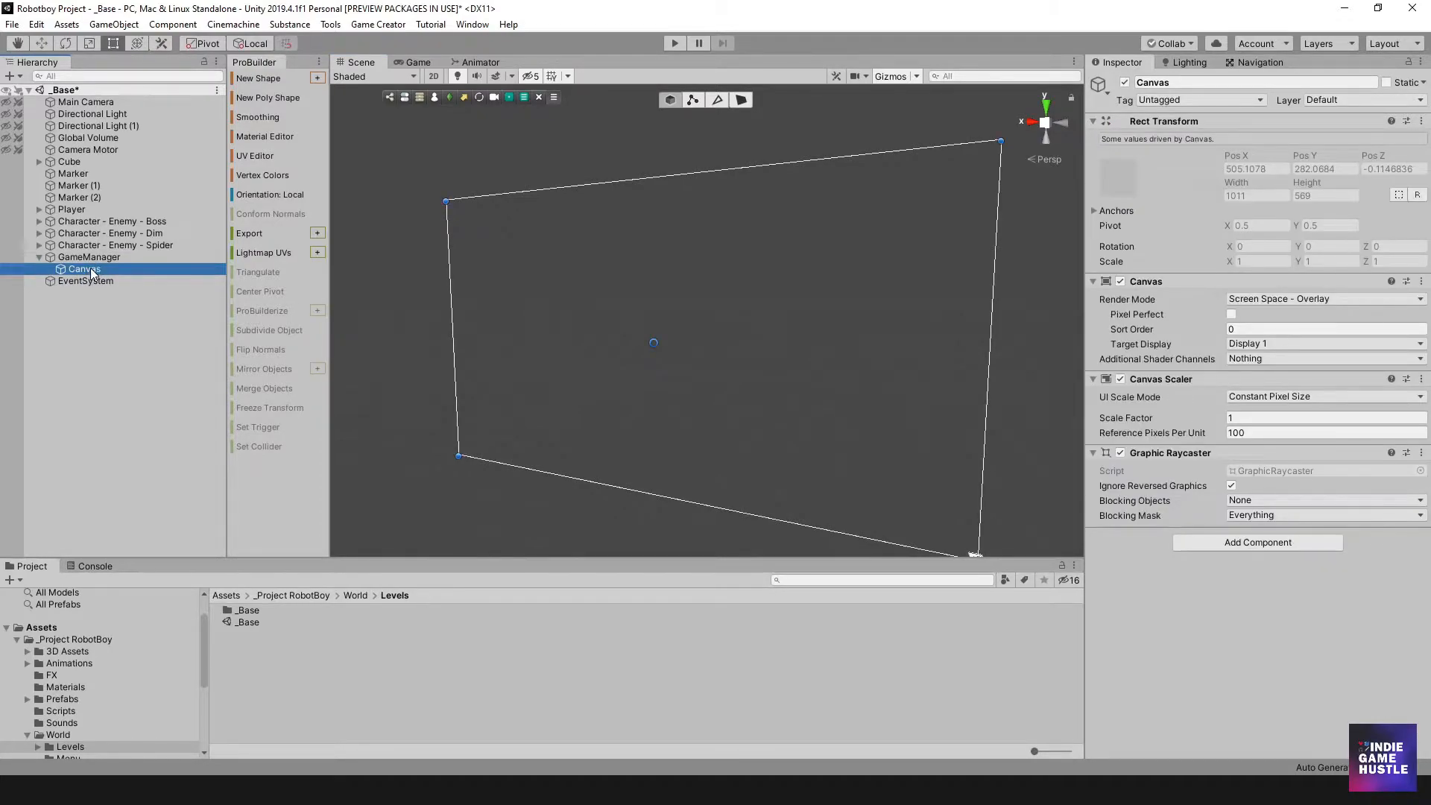
{"action": "right_click", "coordinate": [92, 270]}
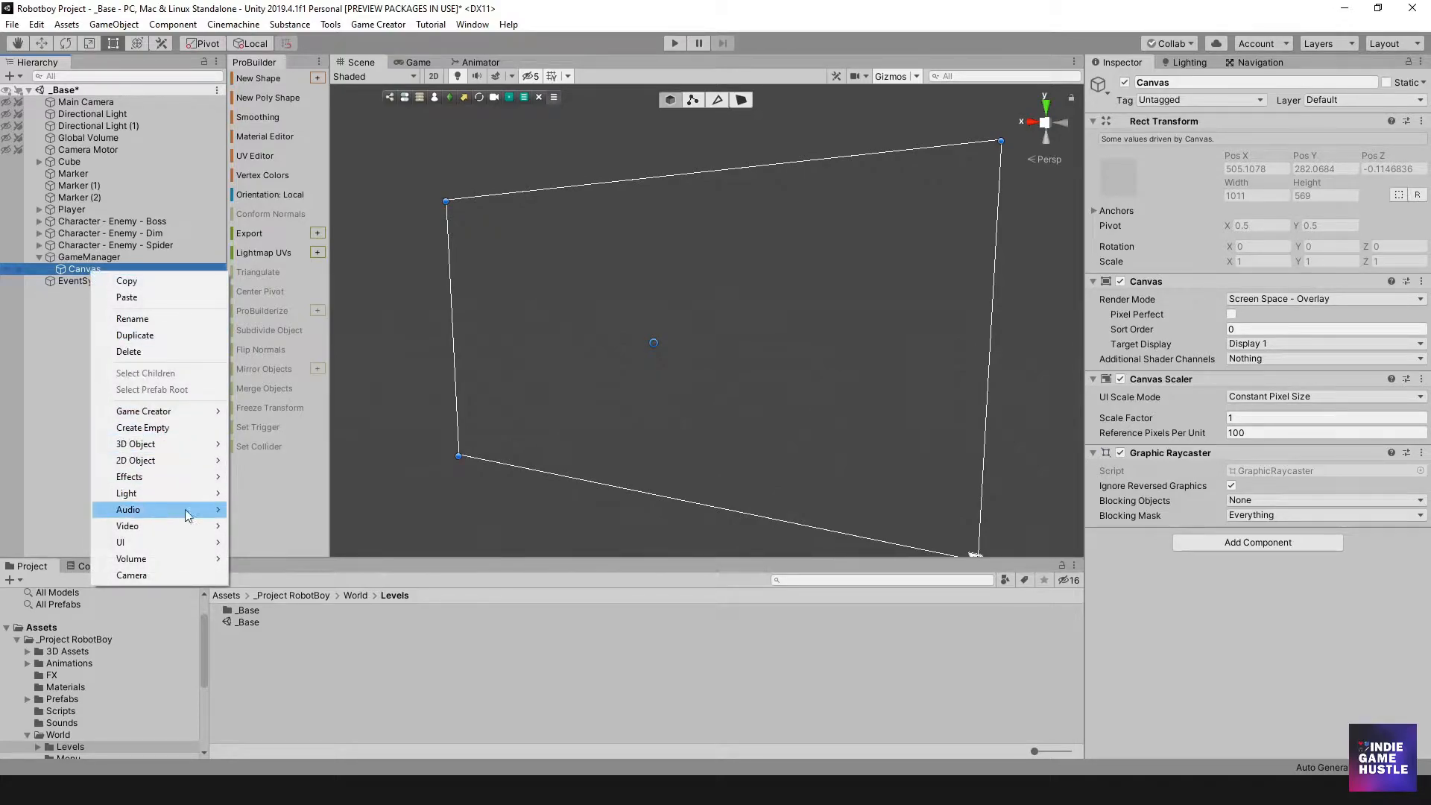
{"action": "mouse_move", "coordinate": [187, 544]}
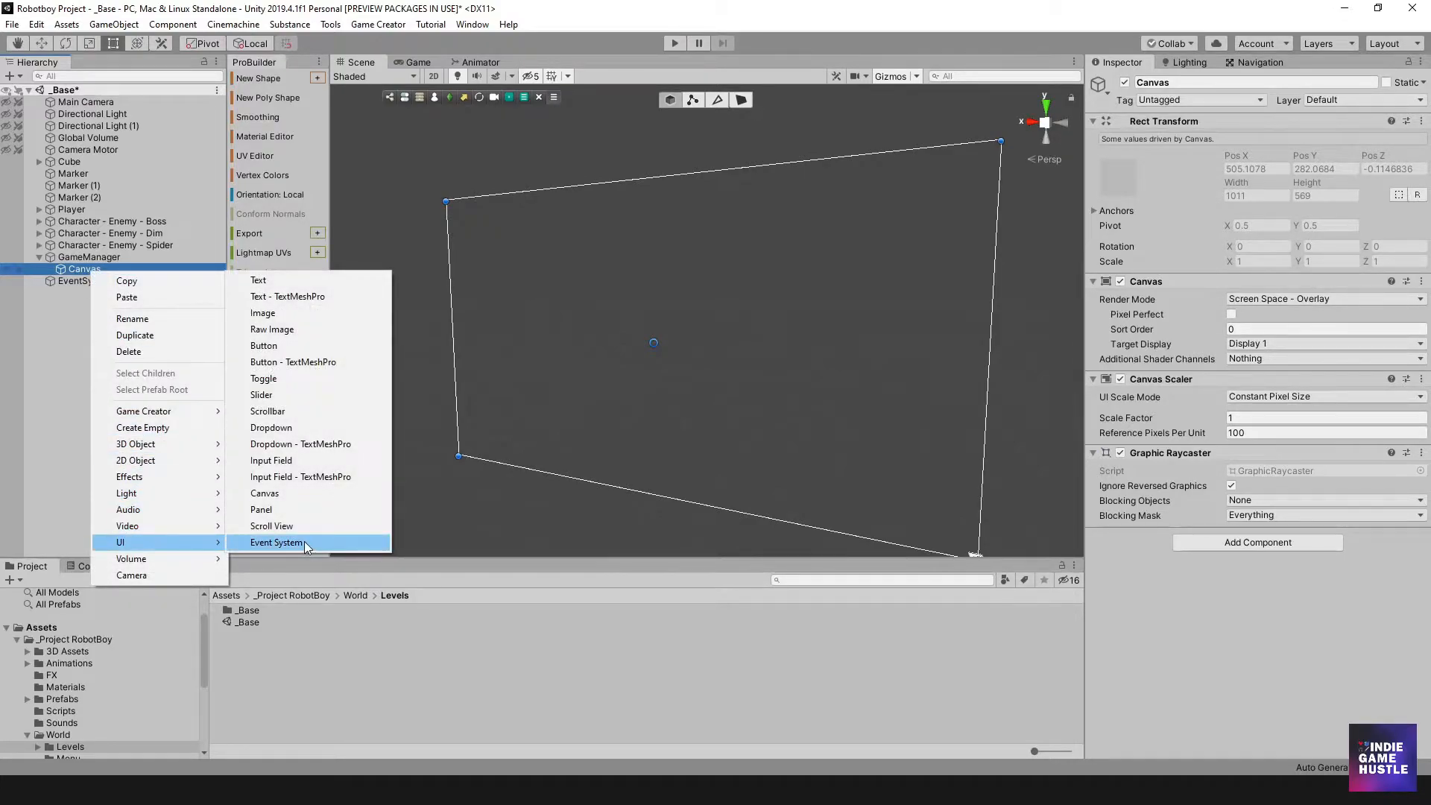
{"action": "left_click", "coordinate": [287, 510]}
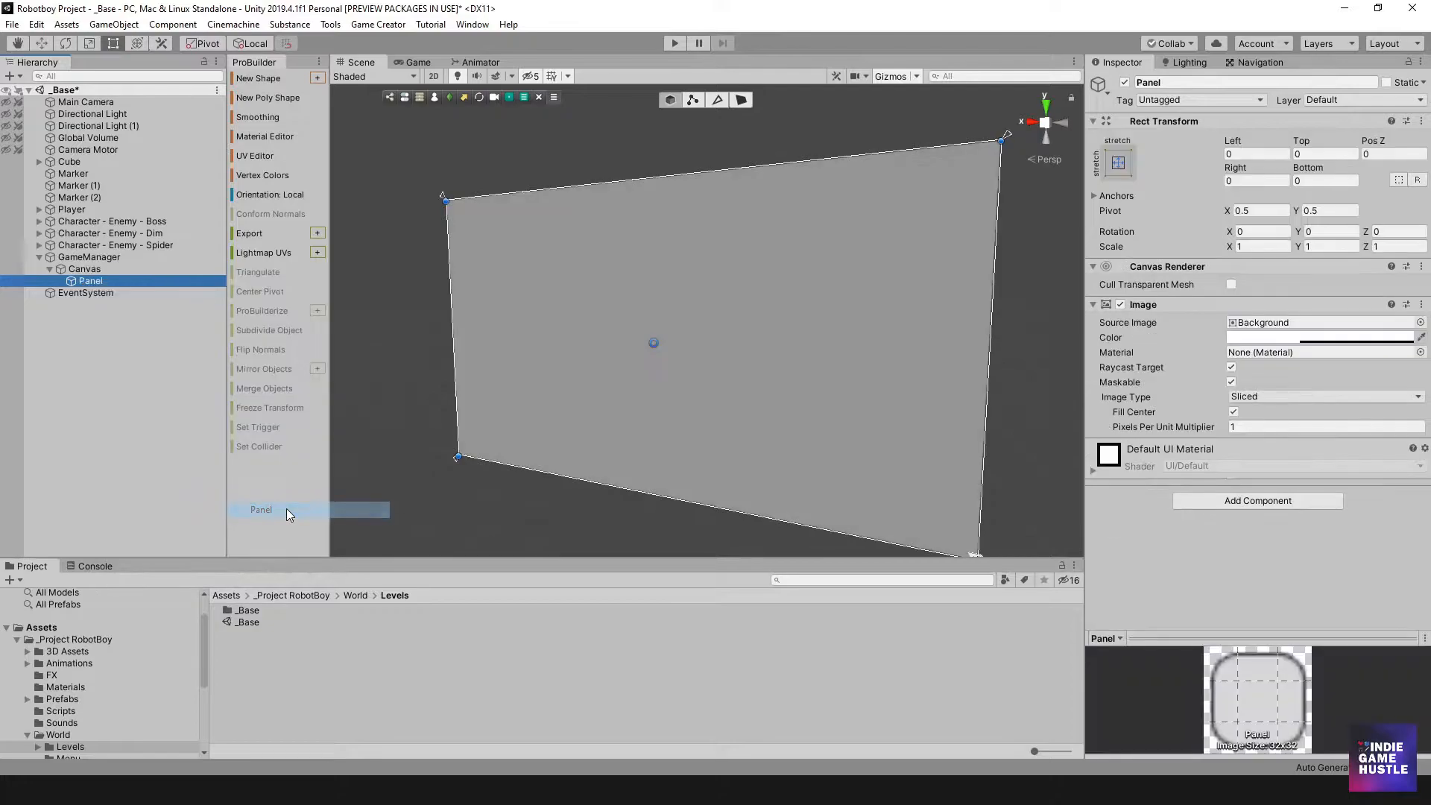
- Add a second UI Panel nested inside the first Panel
{"action": "left_click_drag", "start_coordinate": [659, 368], "coordinate": [408, 352], "text": "alt"}
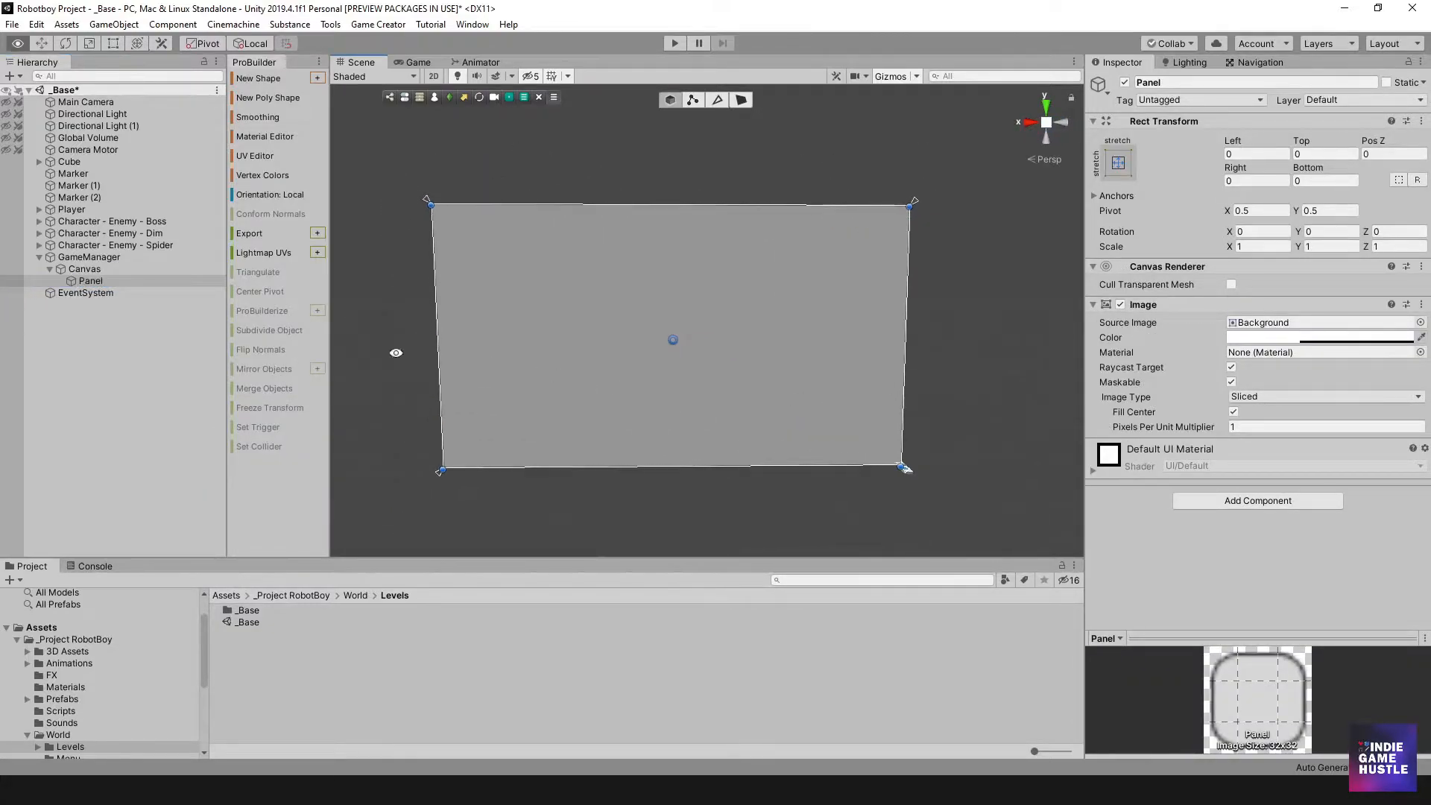
{"action": "left_click", "coordinate": [86, 281]}
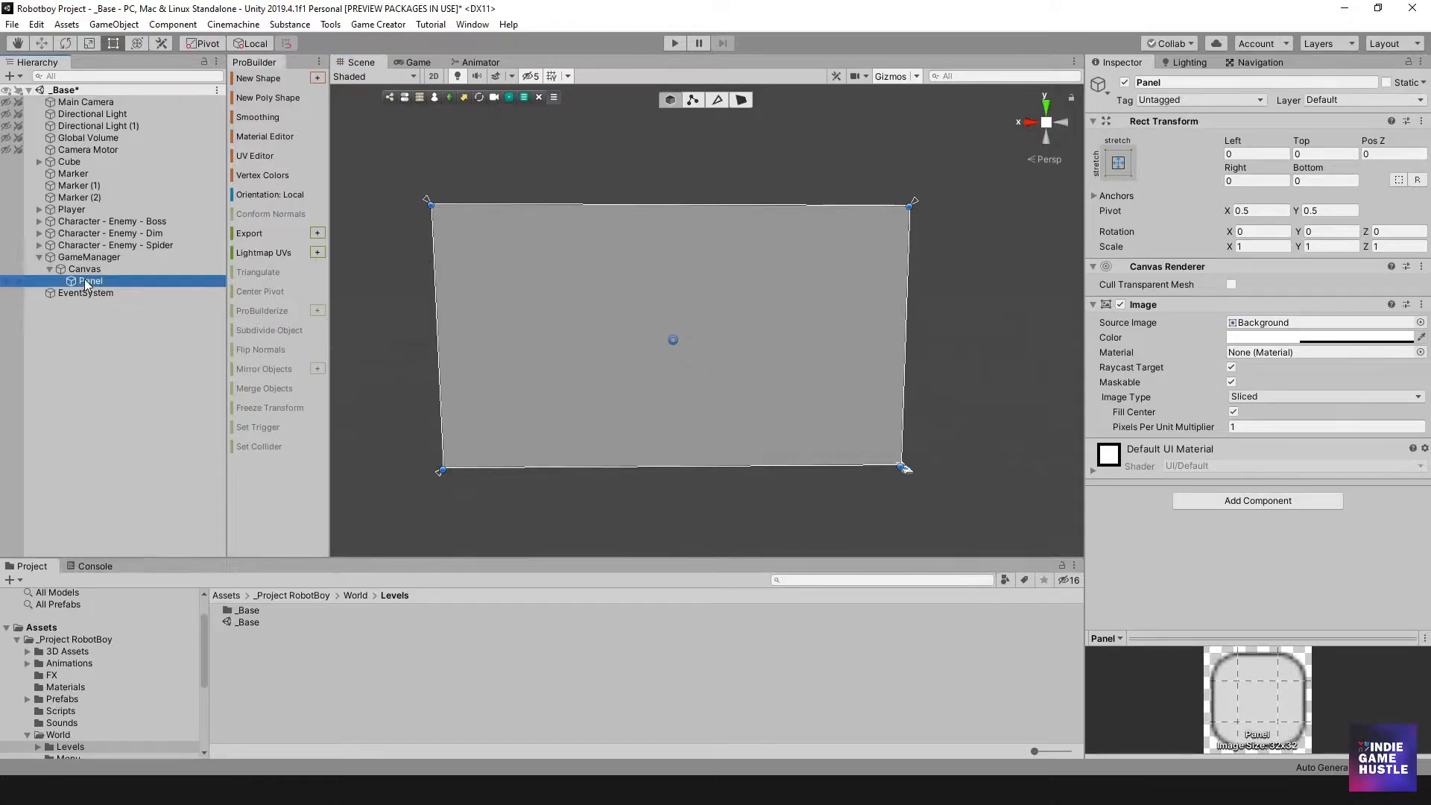
{"action": "right_click", "coordinate": [83, 278]}
{"action": "mouse_move", "coordinate": [168, 550]}
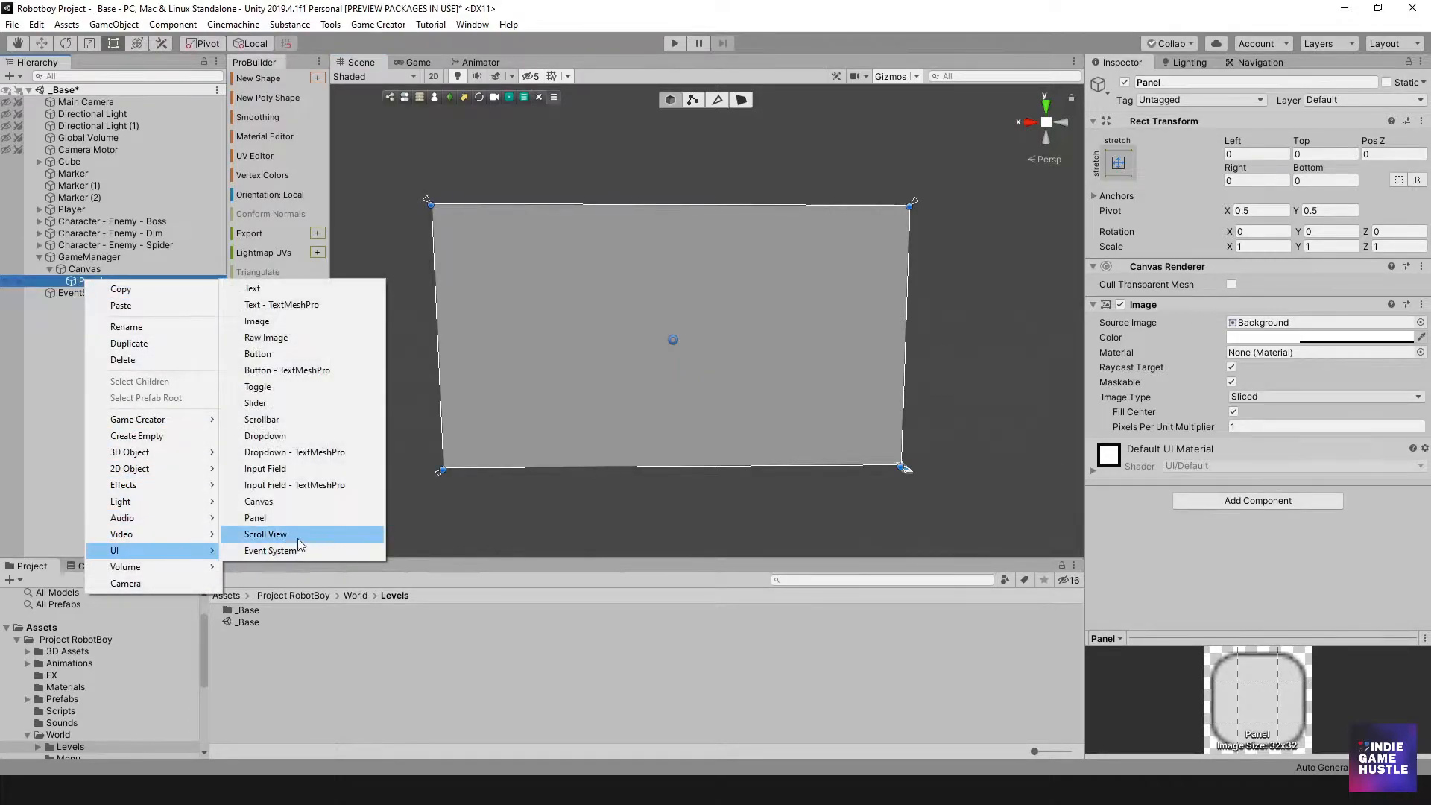
{"action": "left_click", "coordinate": [299, 518]}
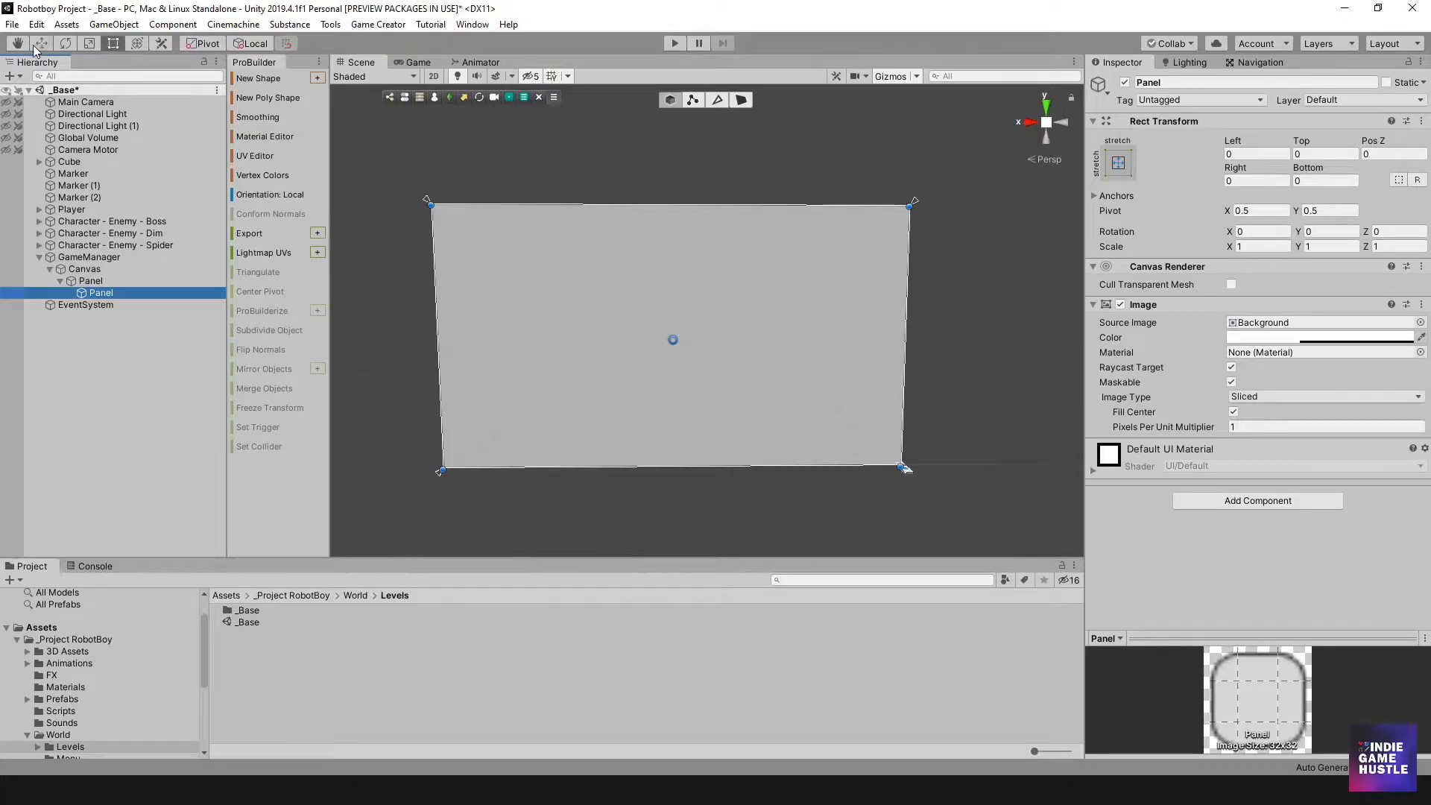
- Shrink the inner Panel with the Rect tool to about half the Canvas's width and height, keeping it roughly centred
{"action": "left_click", "coordinate": [110, 45]}
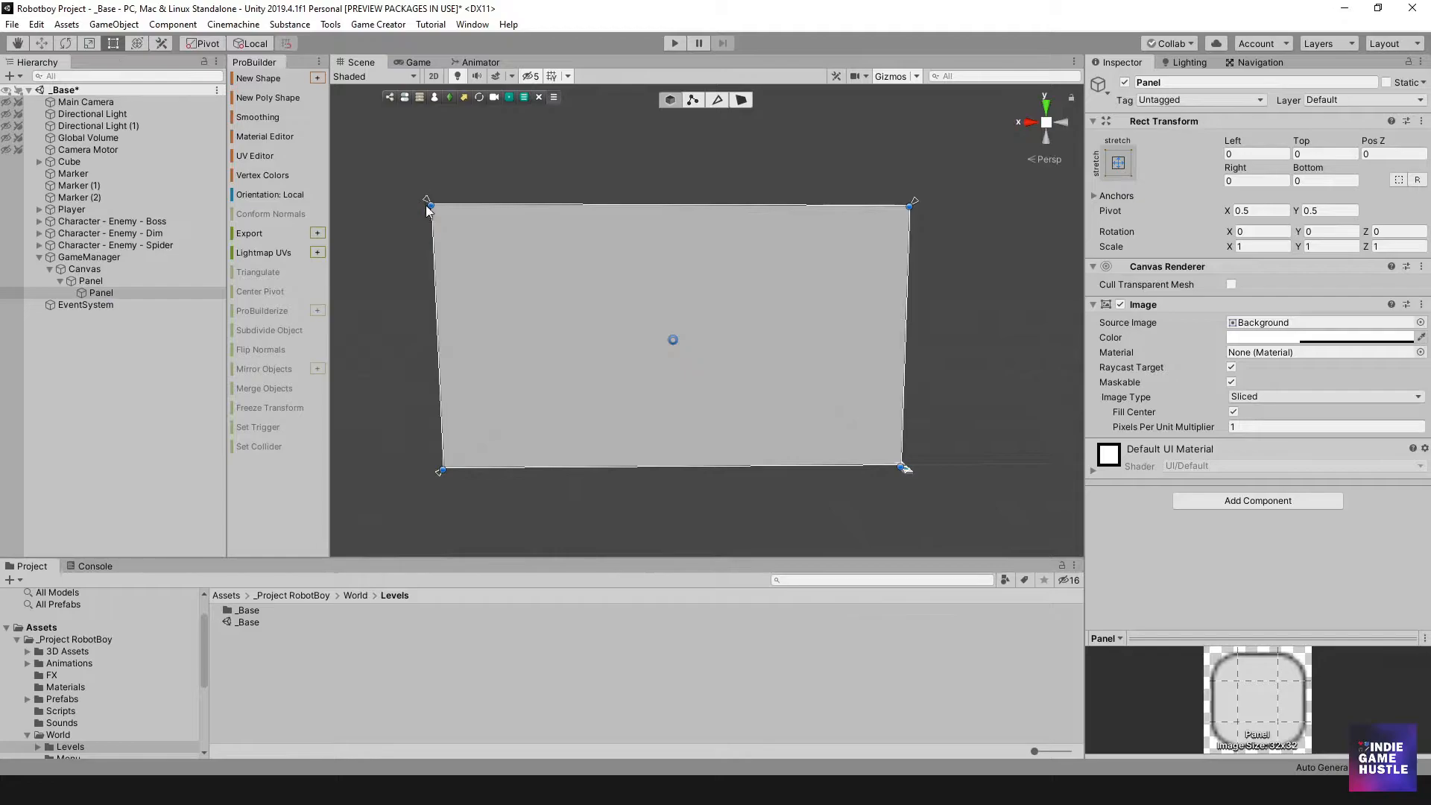
{"action": "left_click_drag", "start_coordinate": [430, 209], "coordinate": [679, 297]}
{"action": "left_click", "coordinate": [85, 391]}
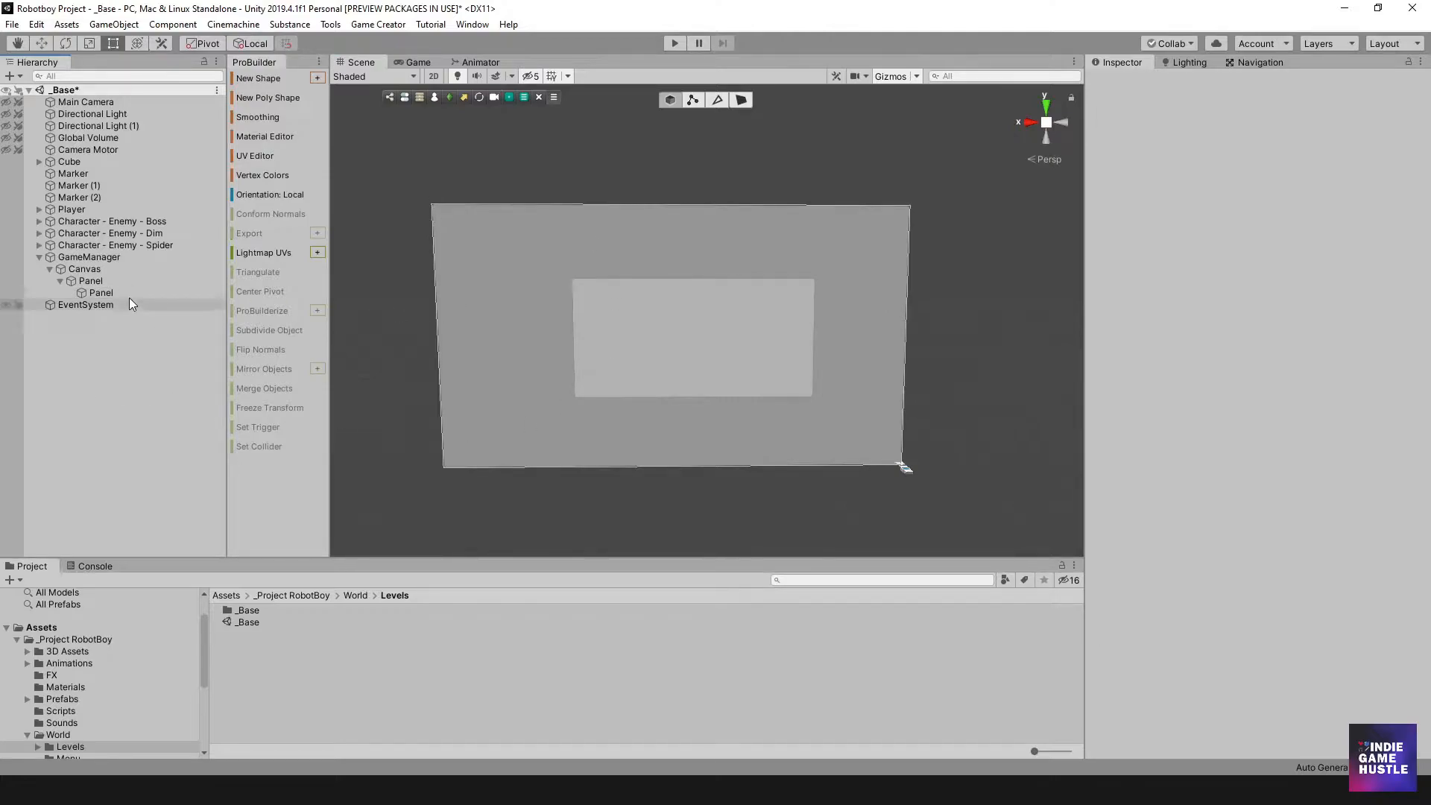
- Set the Canvas Scaler to Scale With Screen Size with a reference resolution of 1920 by 1080
{"action": "left_click", "coordinate": [96, 269]}
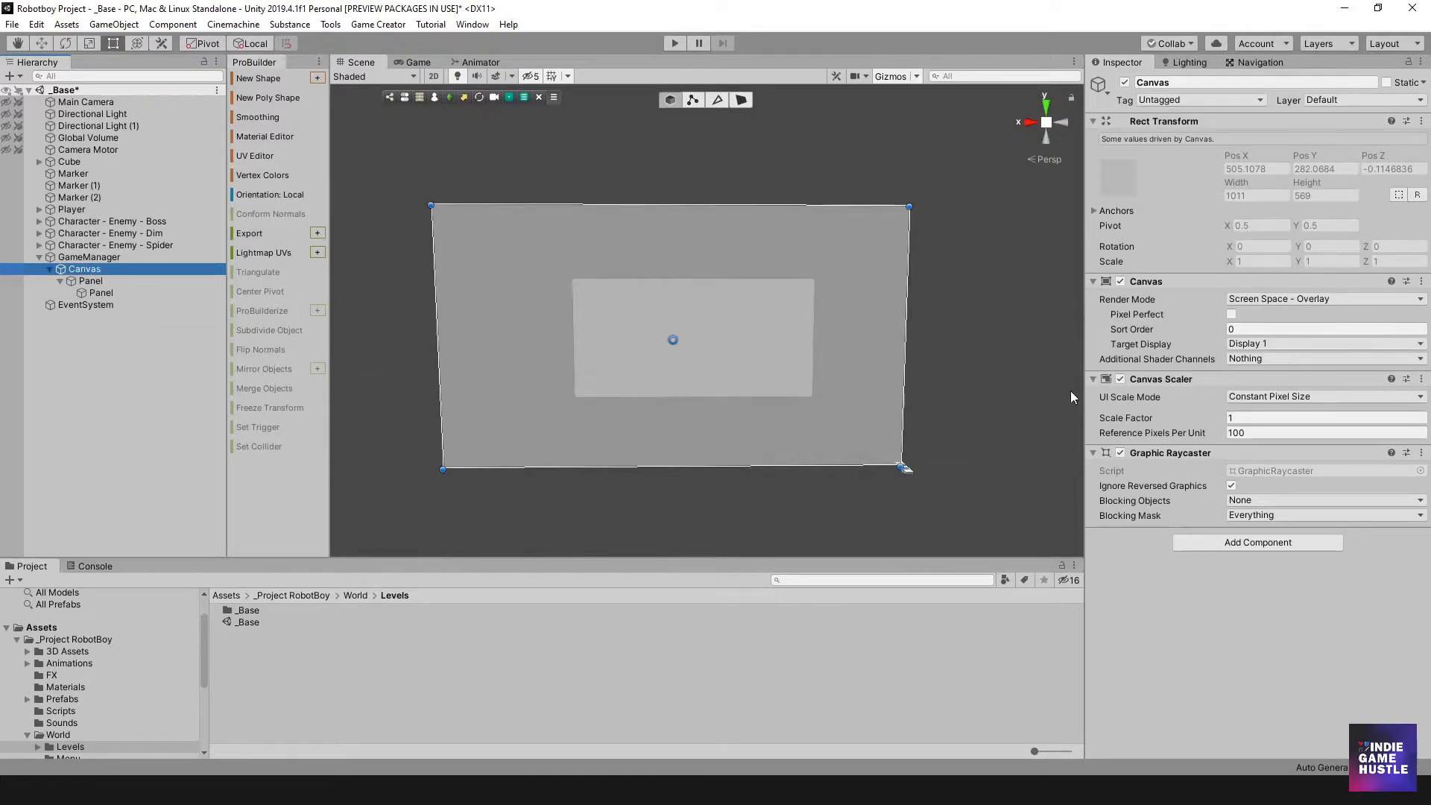
{"action": "left_click", "coordinate": [1284, 400]}
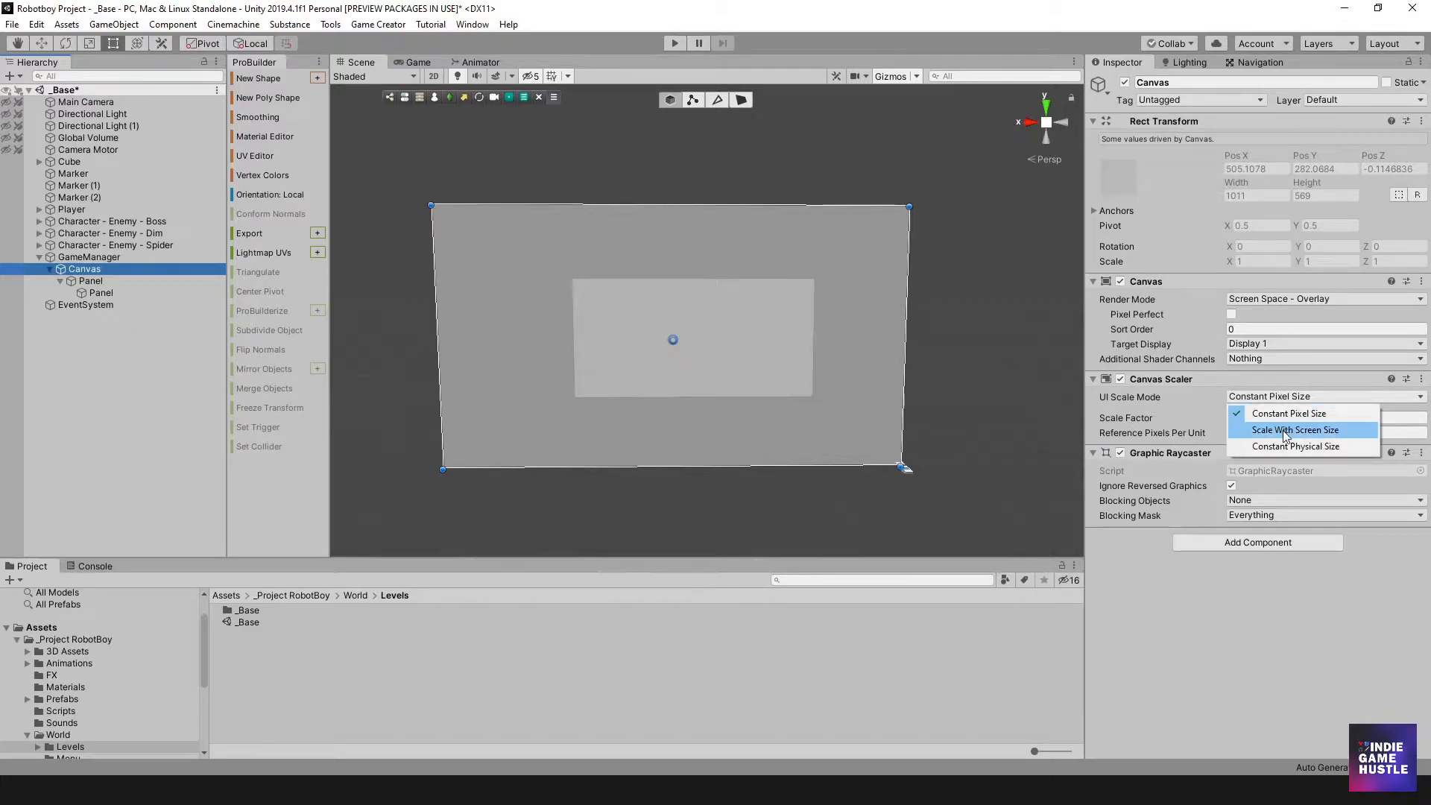
{"action": "left_click", "coordinate": [1283, 430]}
{"action": "left_click", "coordinate": [1281, 418]}
{"action": "type", "text": "1920"}
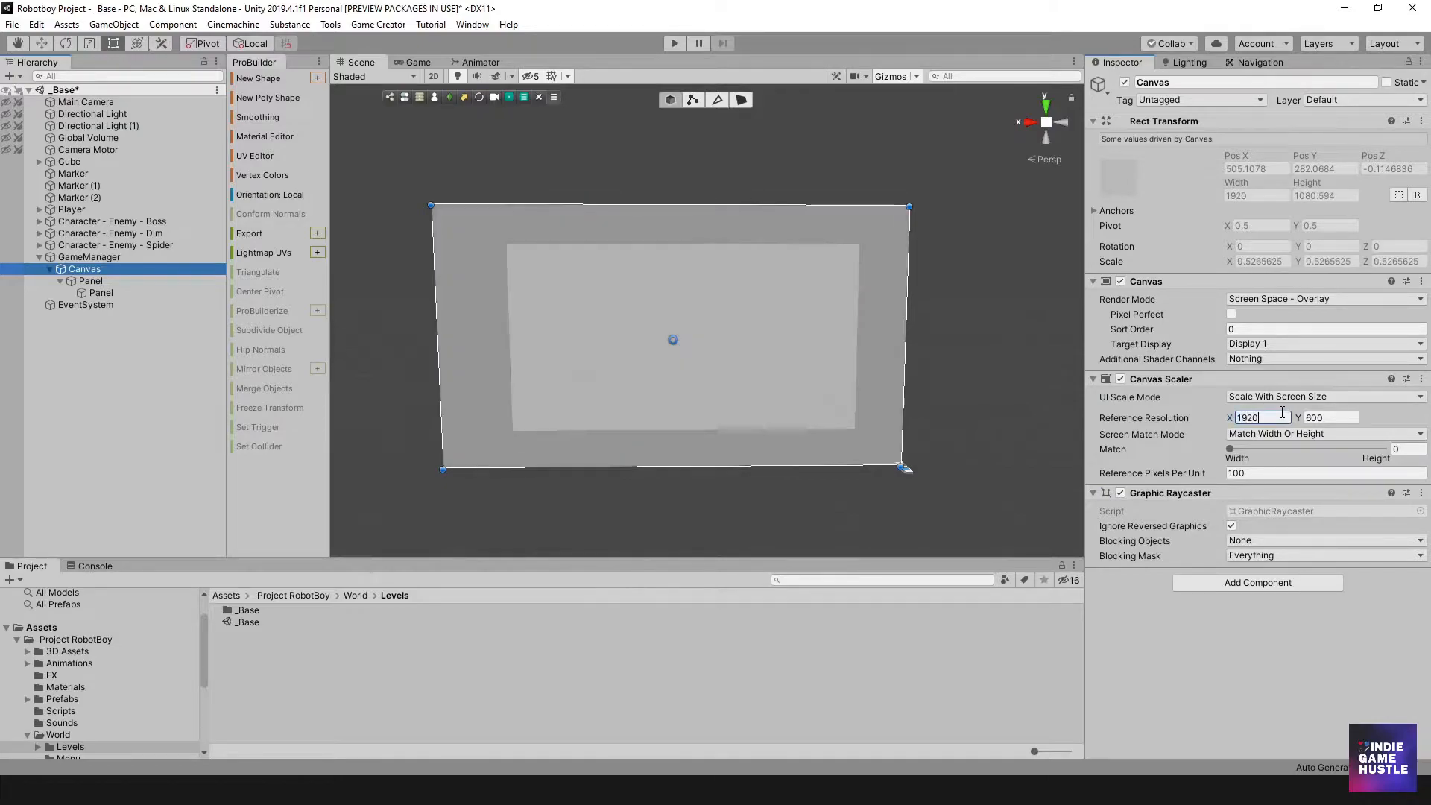
{"action": "key", "text": "Tab"}
{"action": "type", "text": "1080"}
{"action": "key", "text": "Tab"}
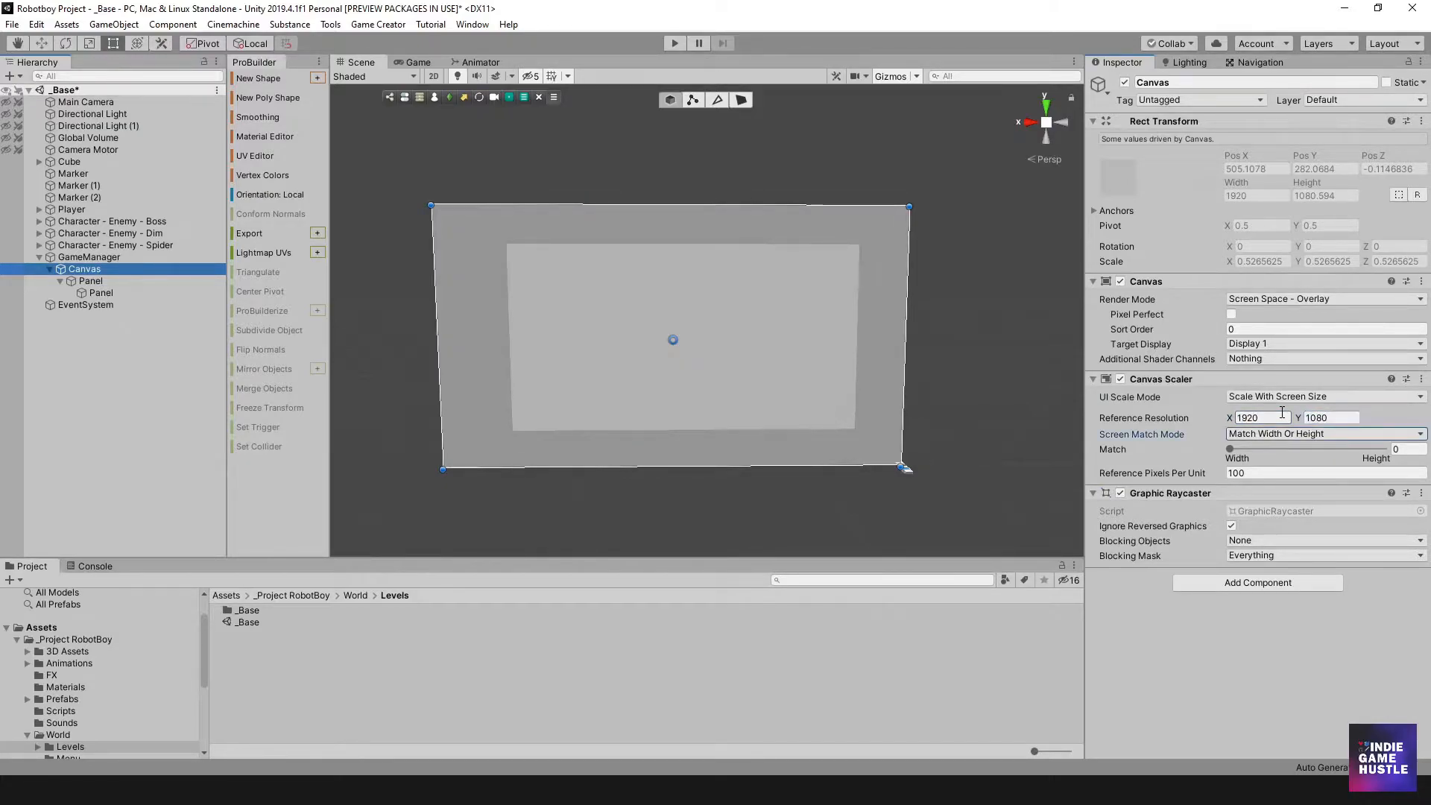
- Make the outer Panel's image fully transparent by setting its colour alpha to 0
{"action": "left_click", "coordinate": [87, 282]}
{"action": "left_click", "coordinate": [97, 290]}
{"action": "left_click", "coordinate": [94, 270]}
{"action": "left_click", "coordinate": [92, 281]}
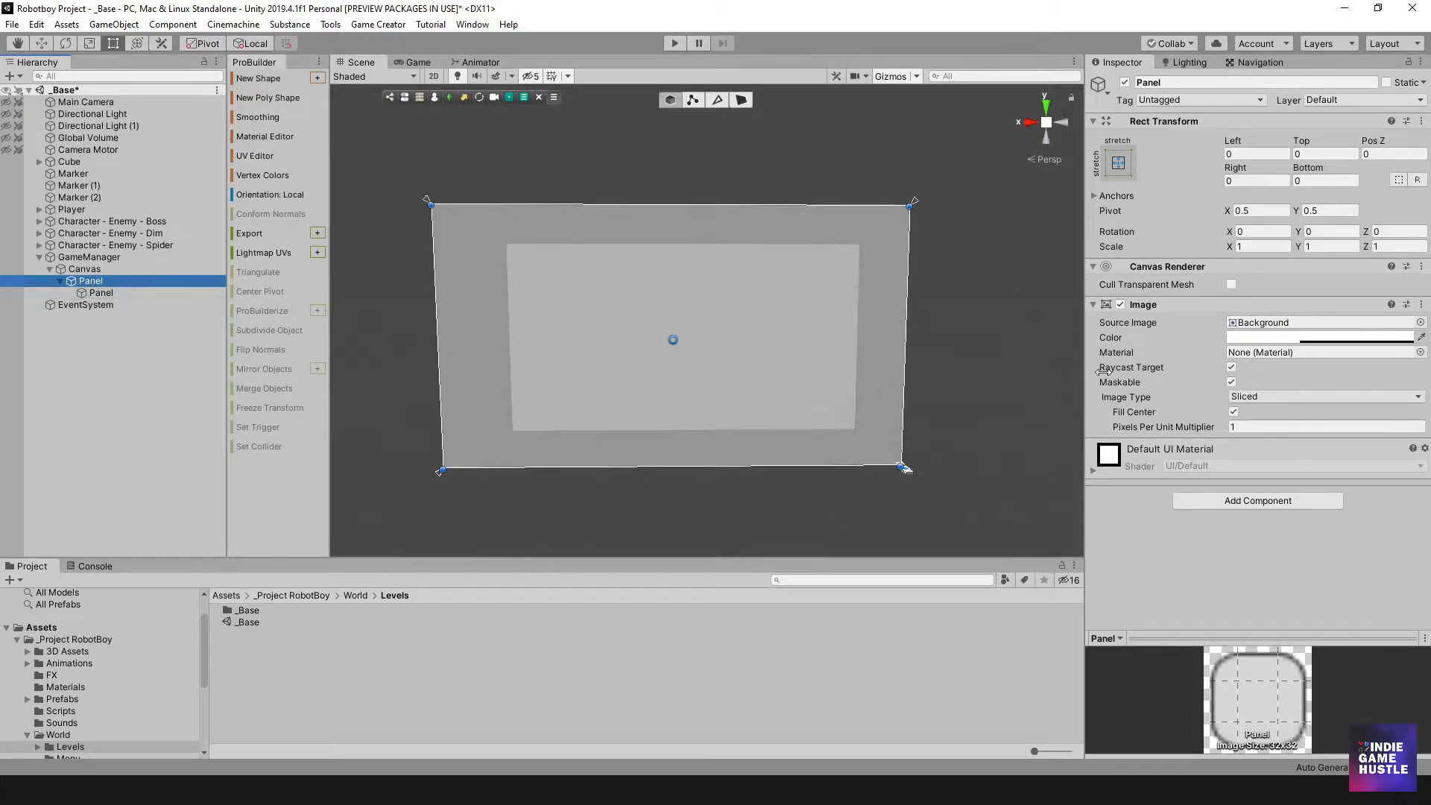
{"action": "left_click", "coordinate": [1304, 343]}
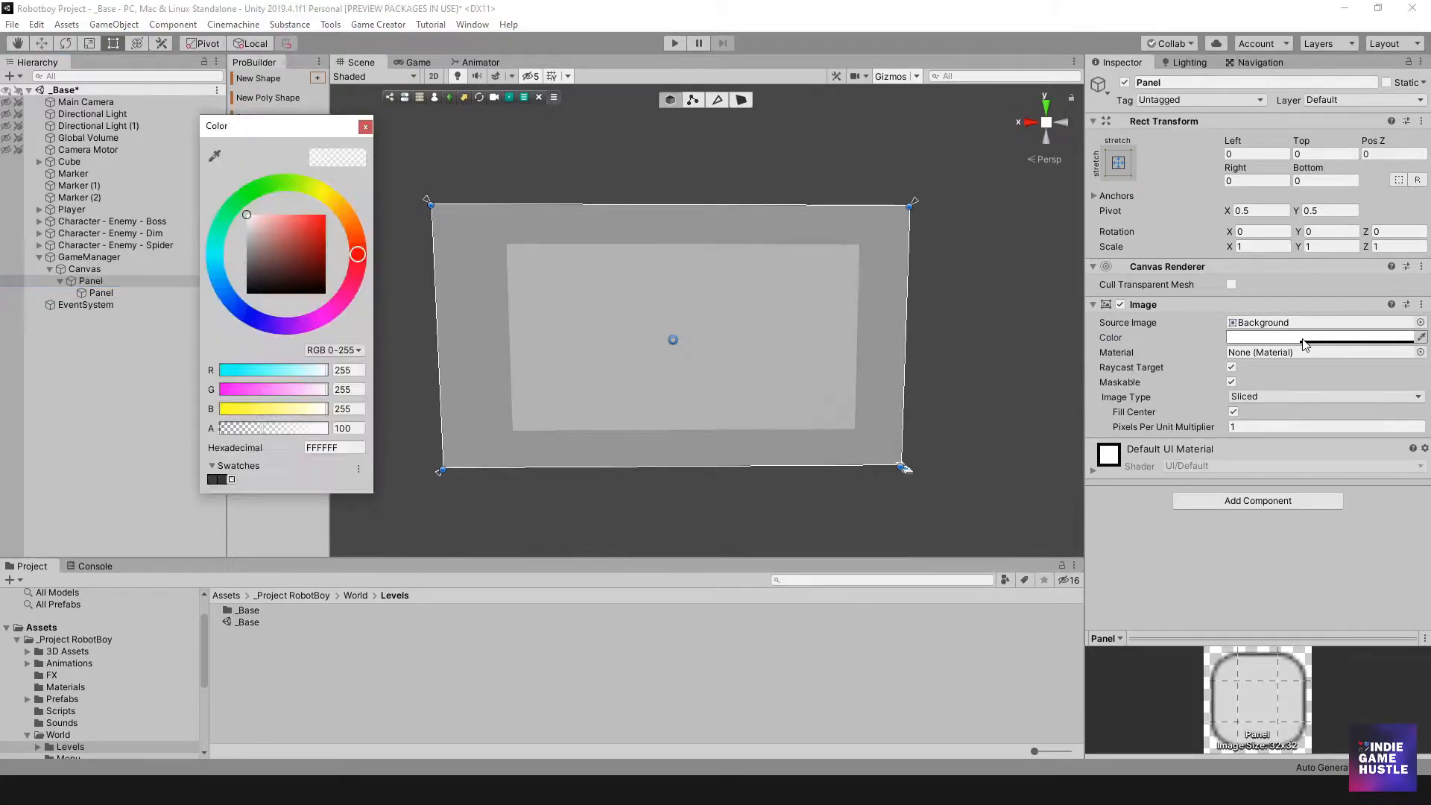
{"action": "left_click", "coordinate": [273, 428]}
{"action": "left_click_drag", "start_coordinate": [273, 427], "coordinate": [189, 421]}
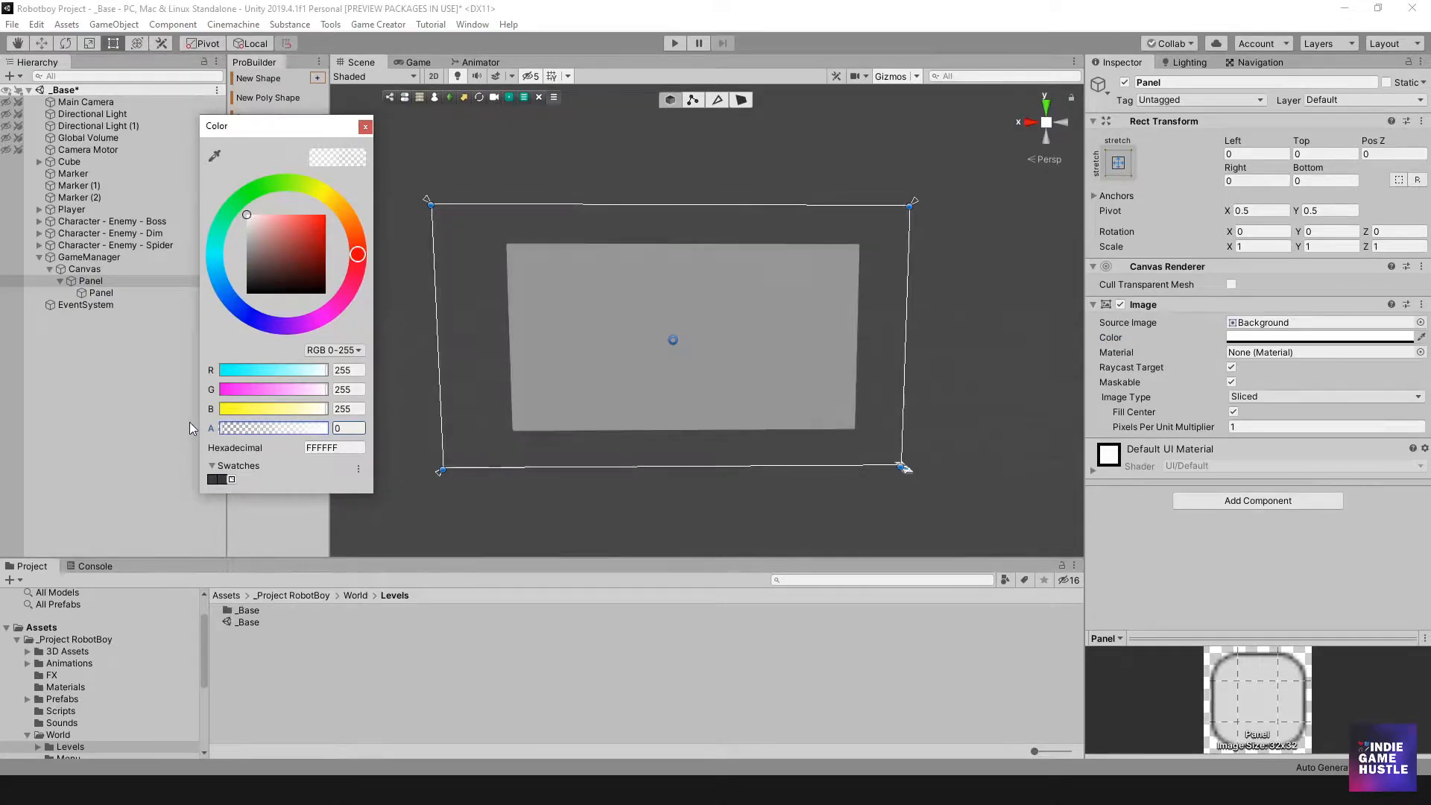
{"action": "left_click", "coordinate": [108, 409]}
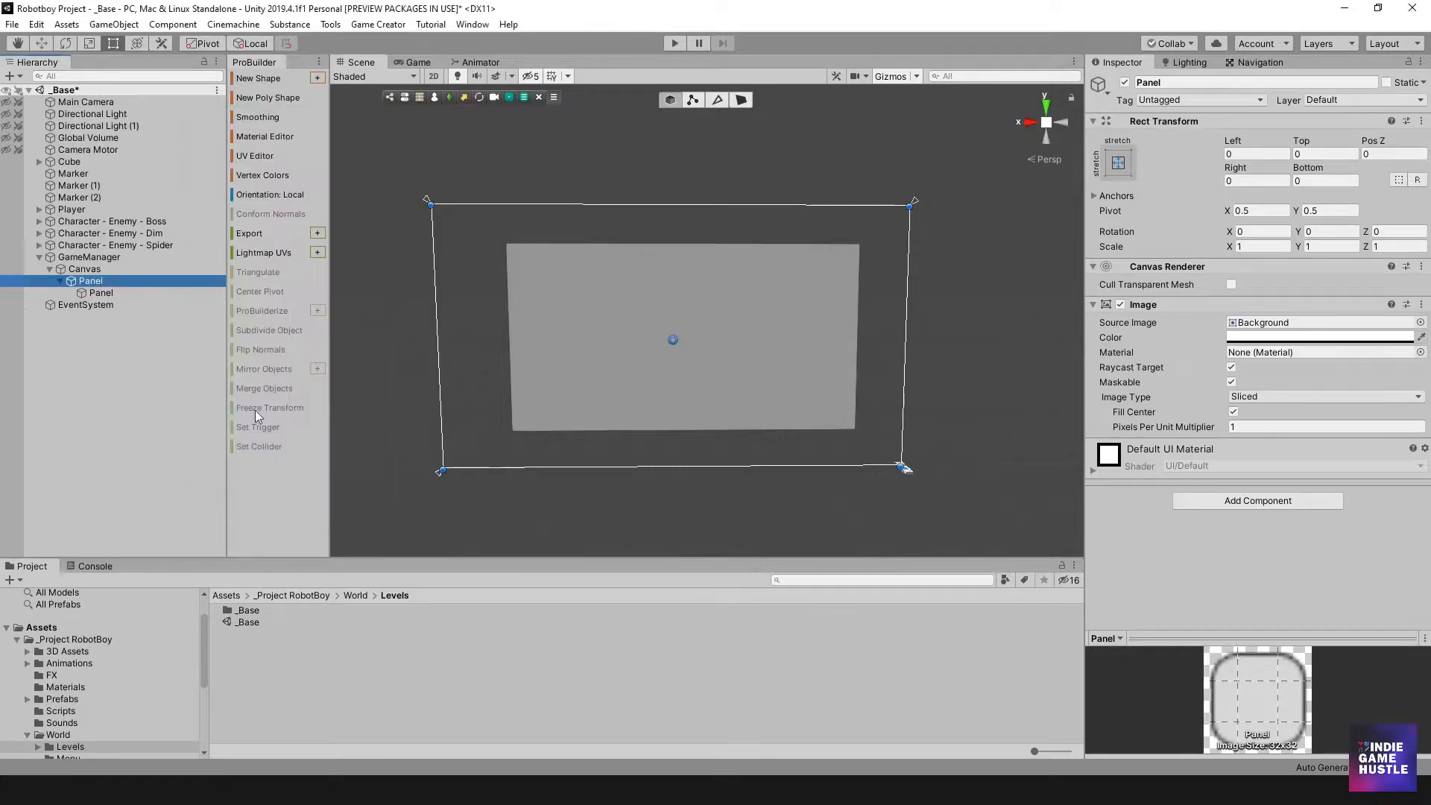
- Run the scene in play mode to check how the inner Panel overlays the game
{"action": "scroll", "coordinate": [605, 336], "scroll_direction": "up", "scroll_amount": 1}
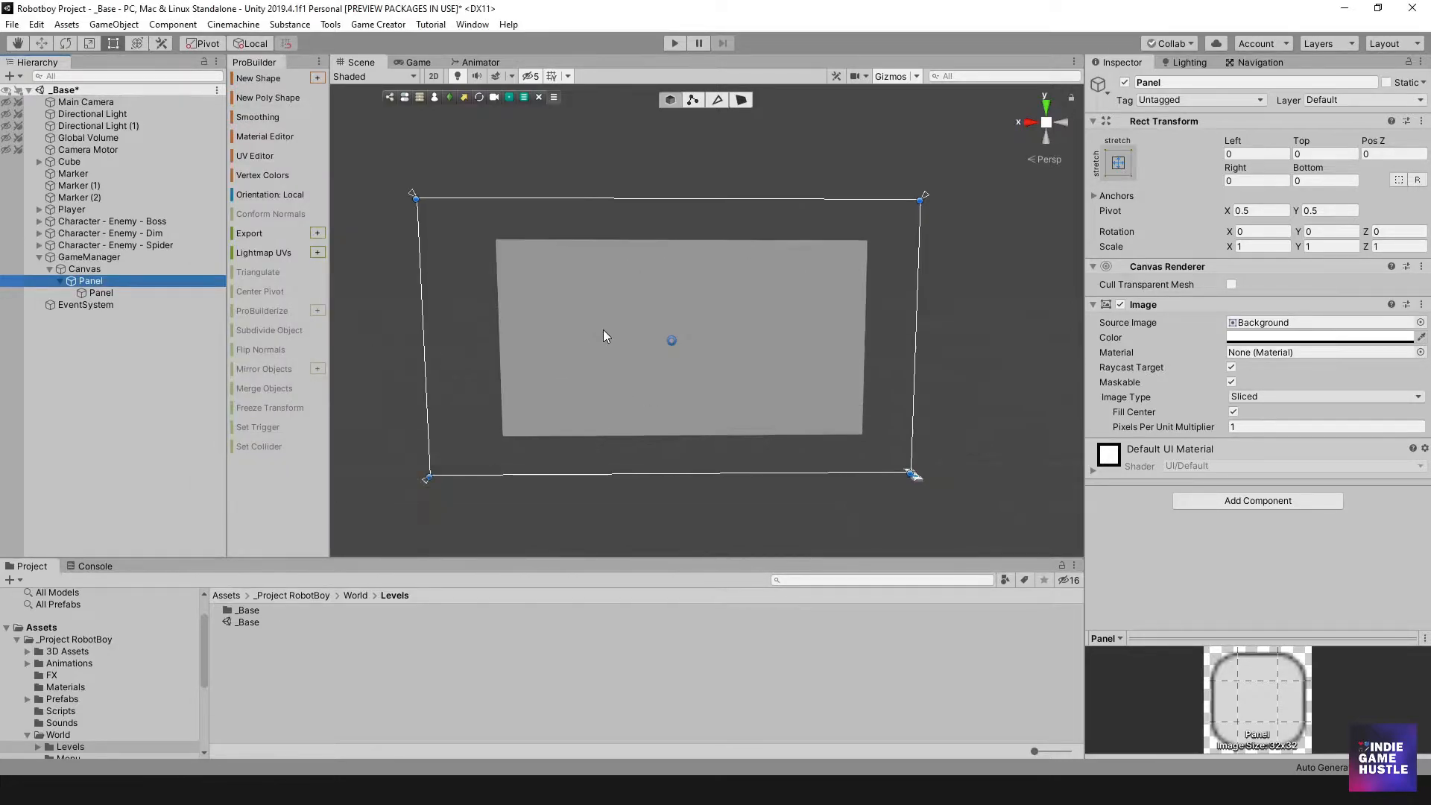
{"action": "left_click", "coordinate": [675, 43]}
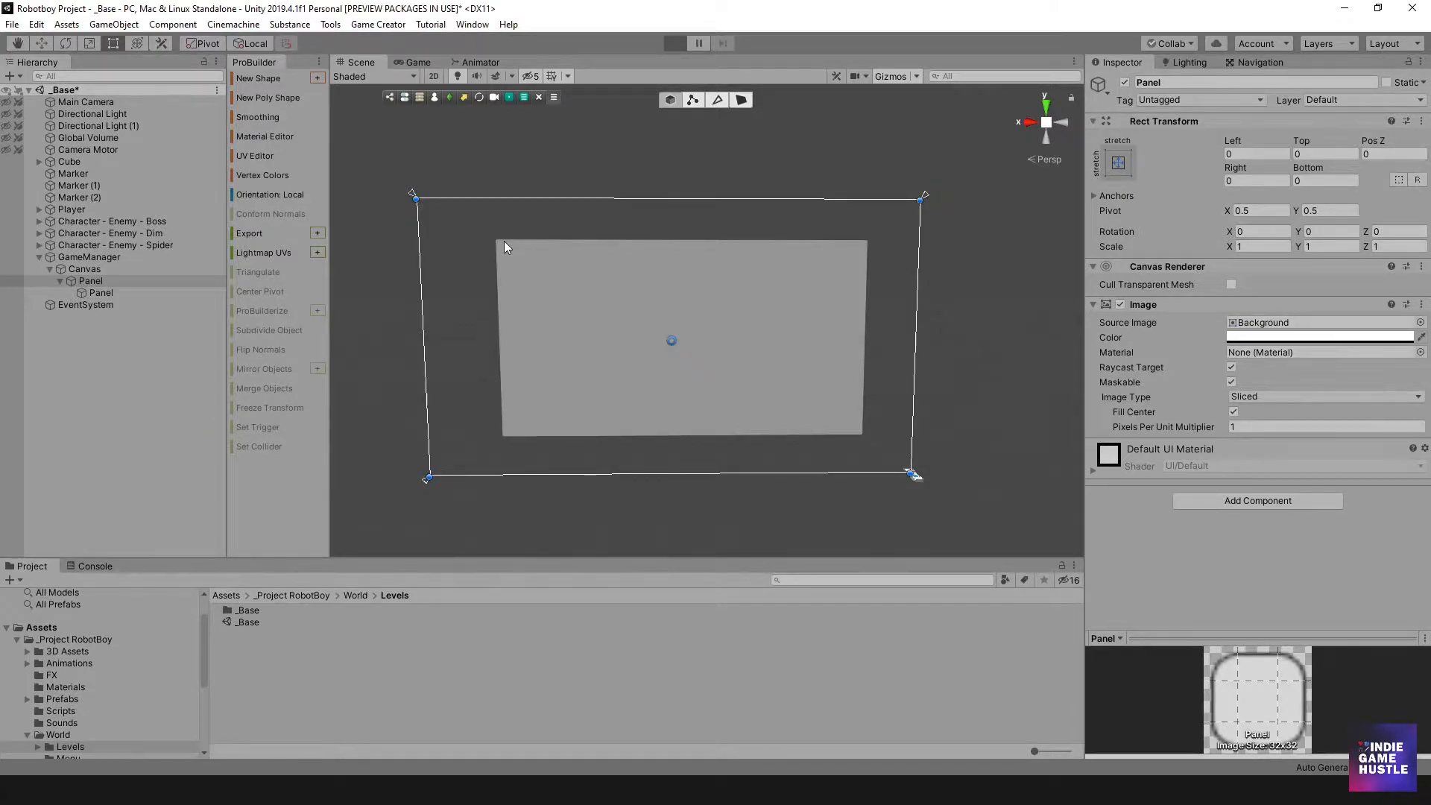
{"action": "key", "text": "ctrl+p"}
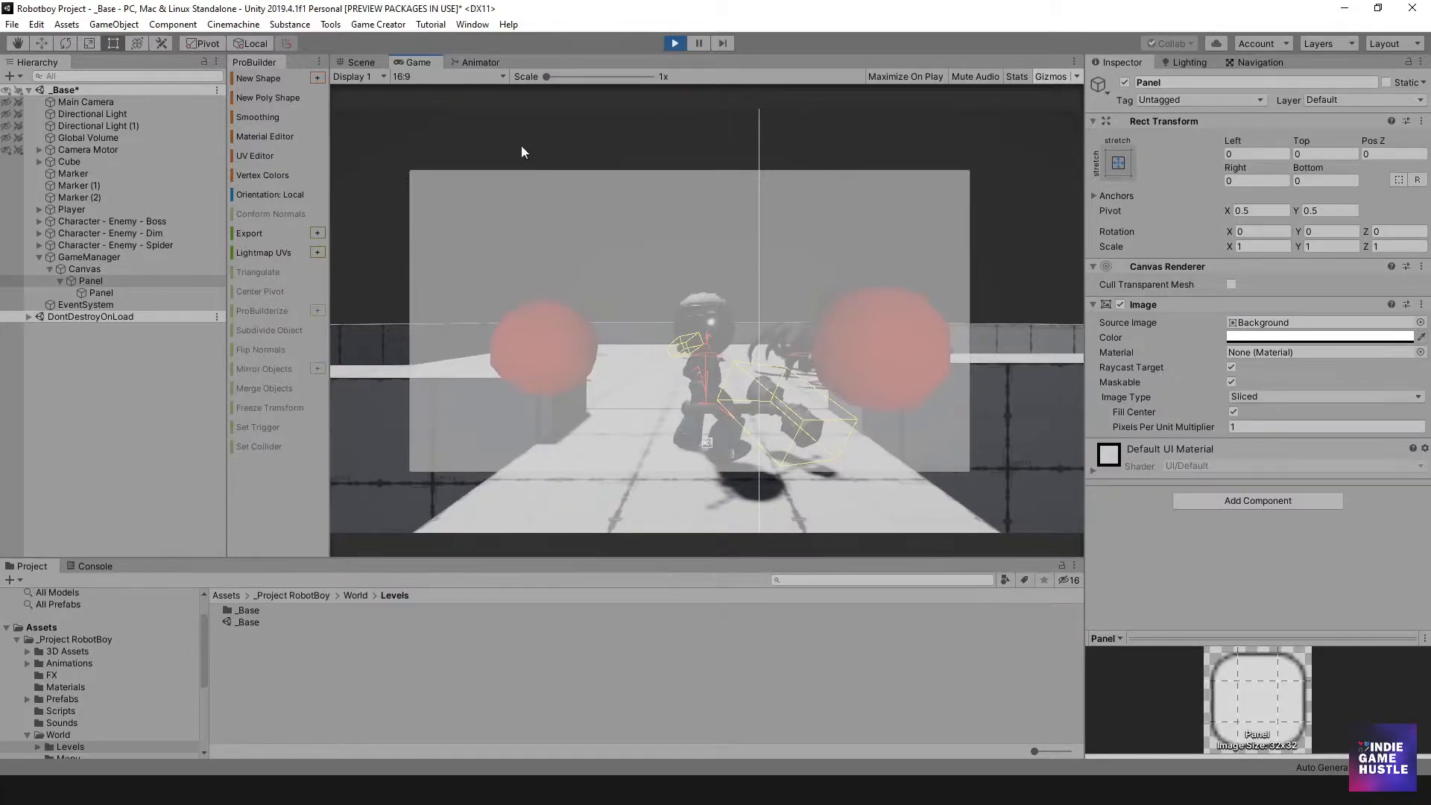
- Exit play mode and rename the outer Panel under the Canvas as "Panel - HUD"
{"action": "left_click", "coordinate": [676, 44]}
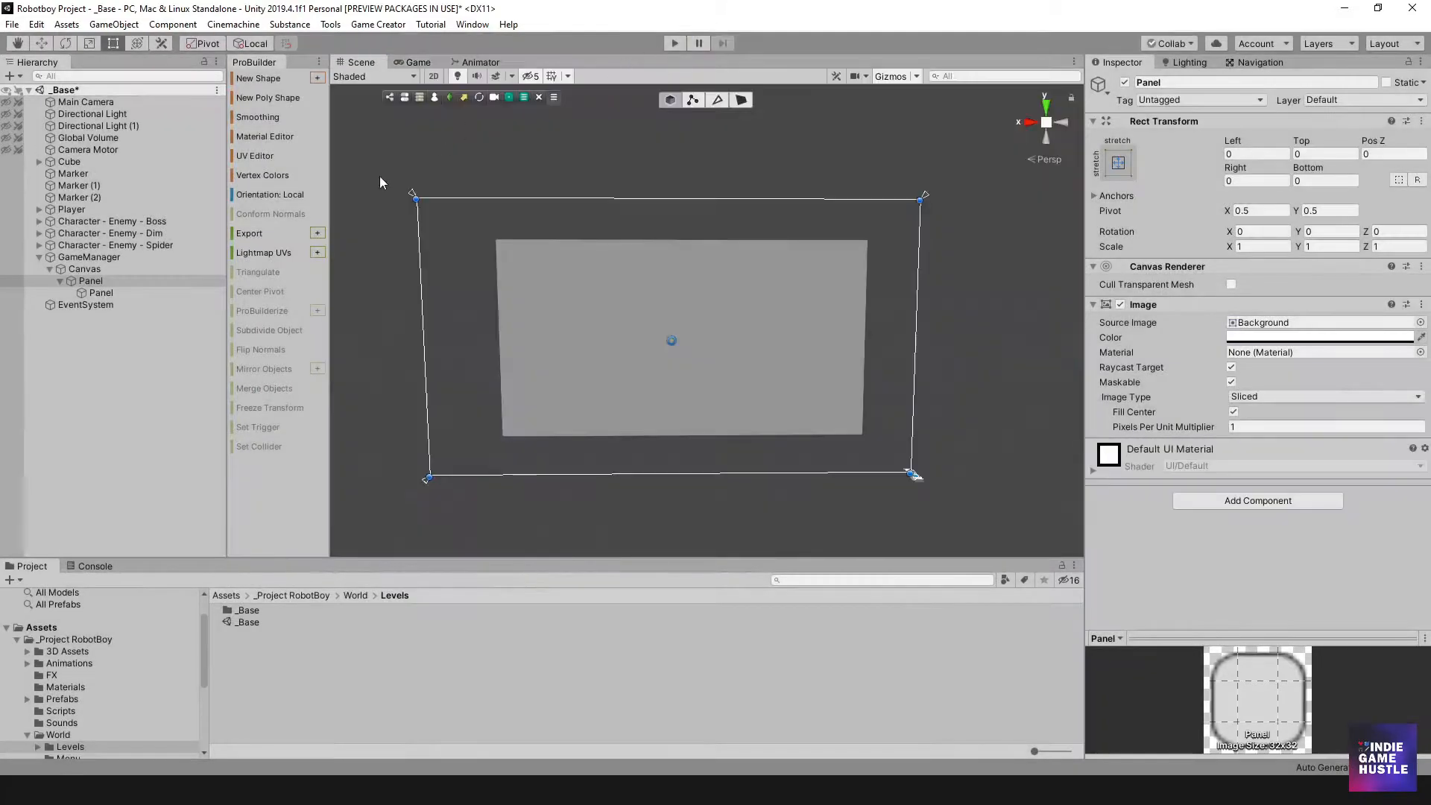
{"action": "left_click", "coordinate": [112, 292]}
{"action": "left_click", "coordinate": [96, 281]}
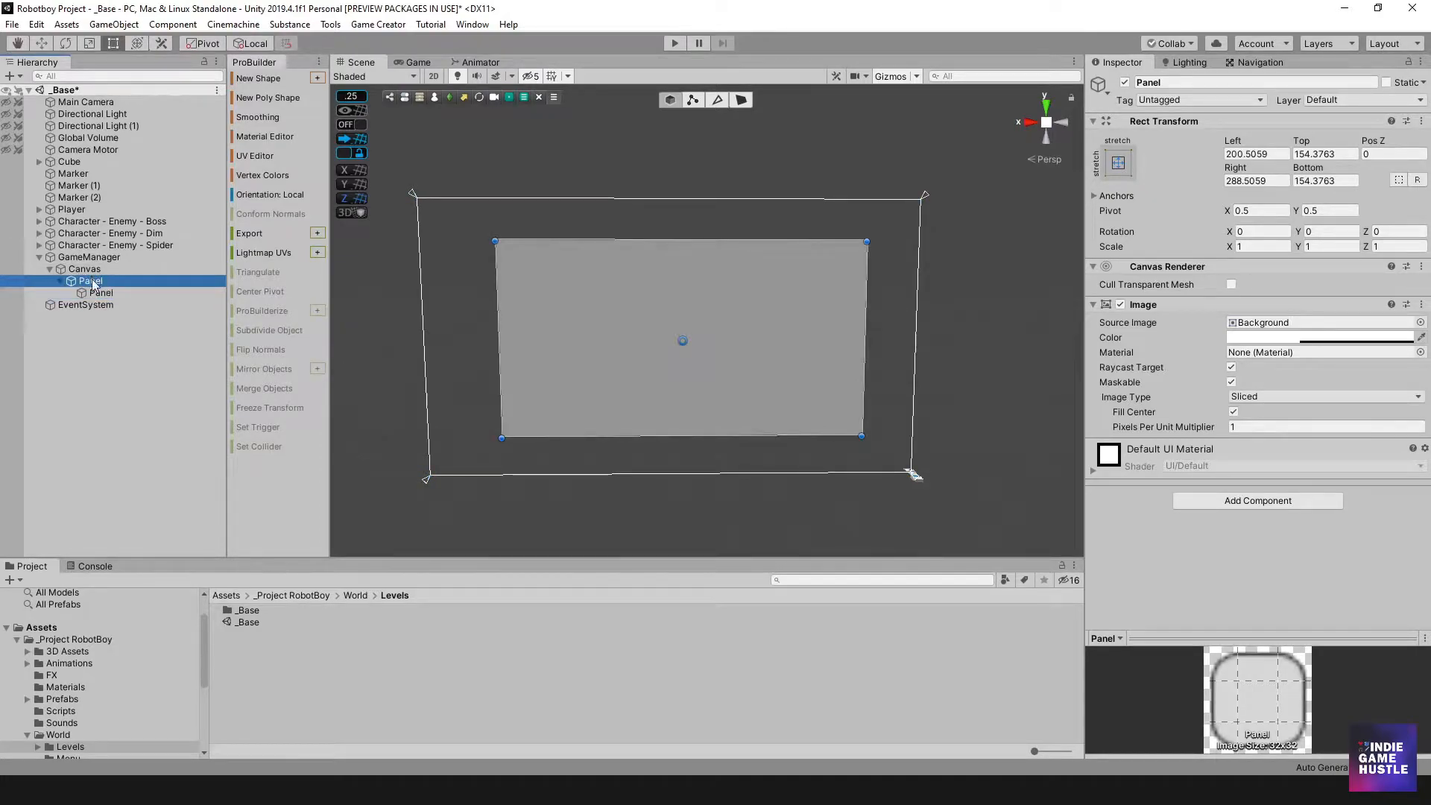
{"action": "left_click", "coordinate": [92, 280]}
{"action": "left_click", "coordinate": [143, 284]}
{"action": "type", "text": "- HUF"}
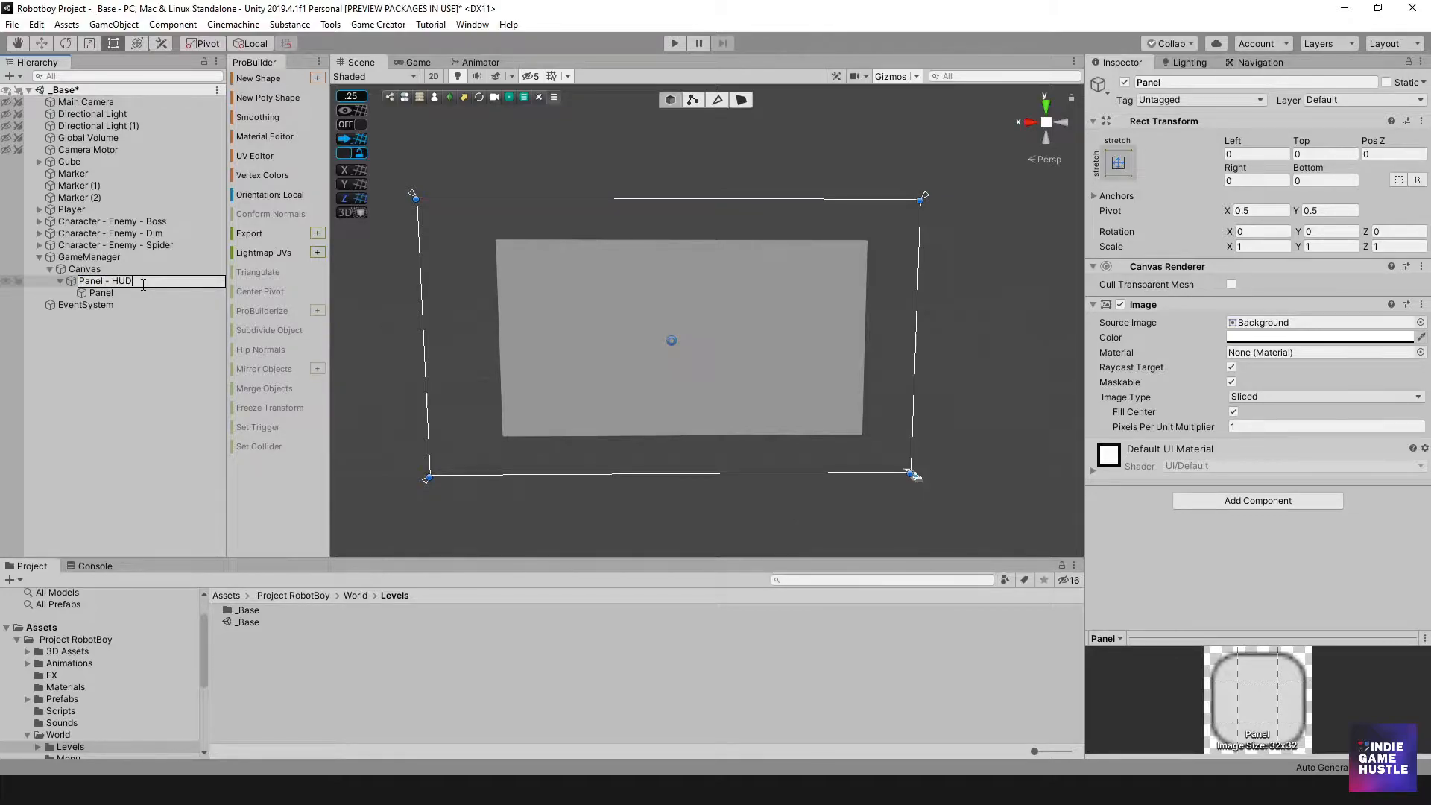
{"action": "key", "text": "Return"}
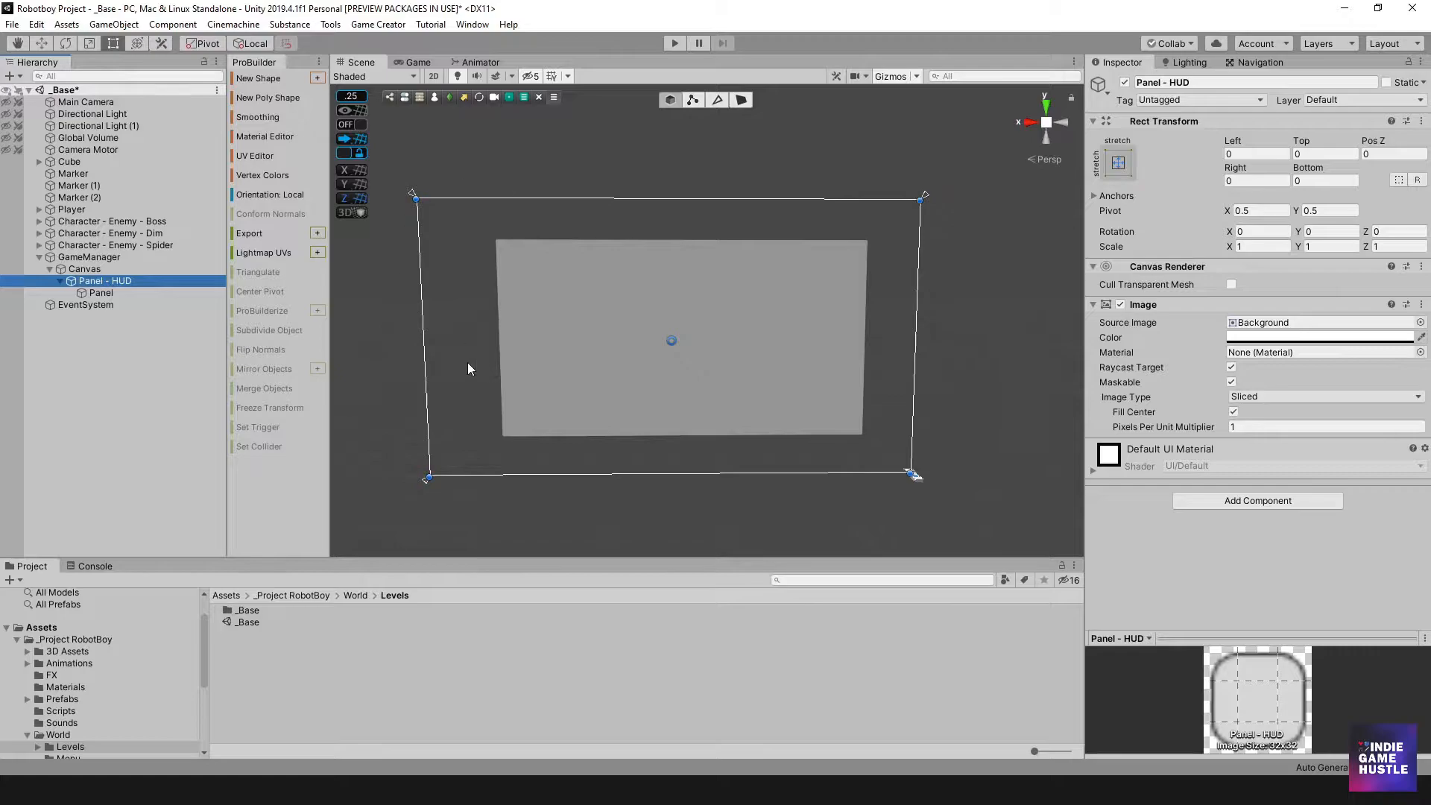
- Resize the inner Panel to a wide strip in the Canvas's upper-left corner and rename it "Panel - Player HUD"
{"action": "left_click", "coordinate": [122, 292]}
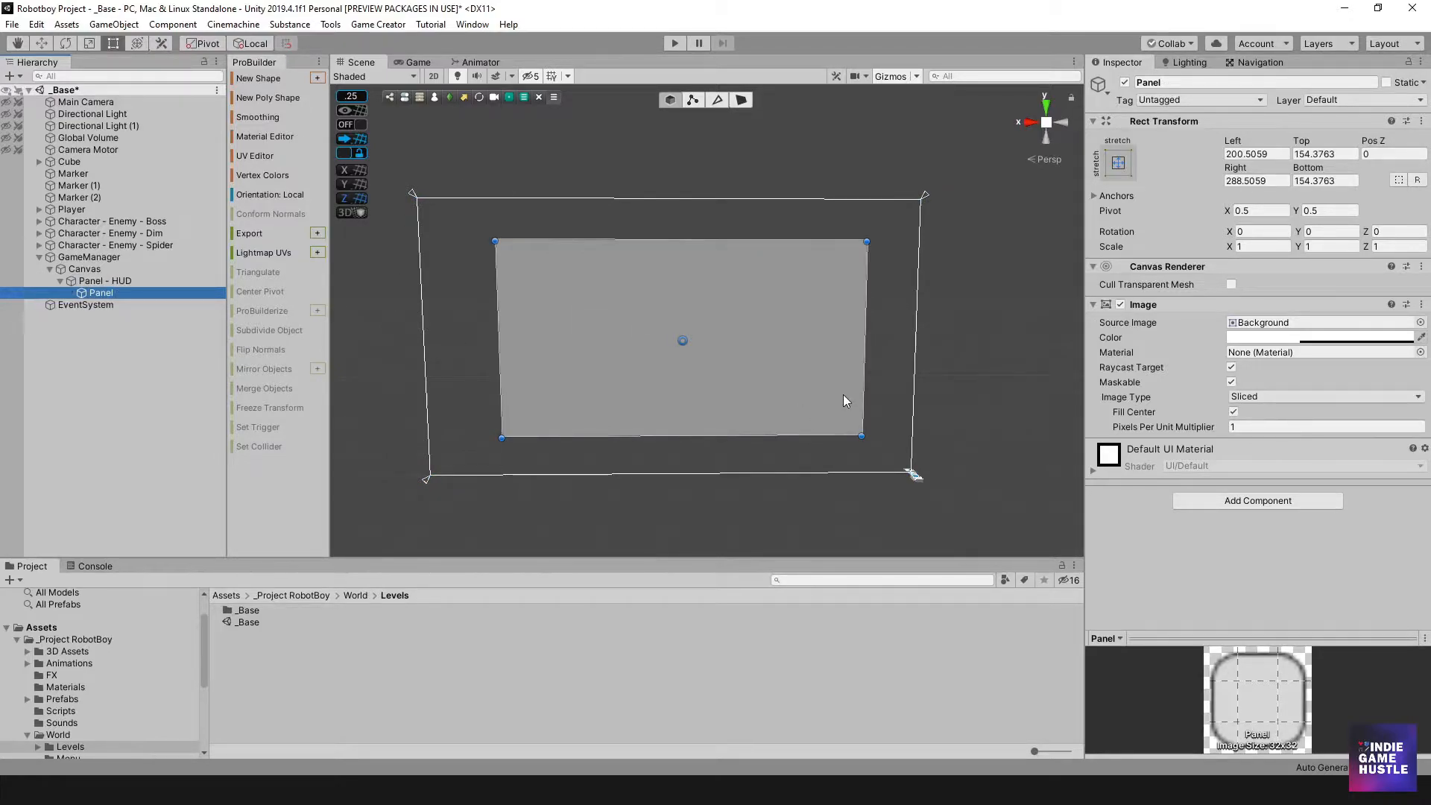
{"action": "left_click_drag", "start_coordinate": [864, 438], "coordinate": [579, 258]}
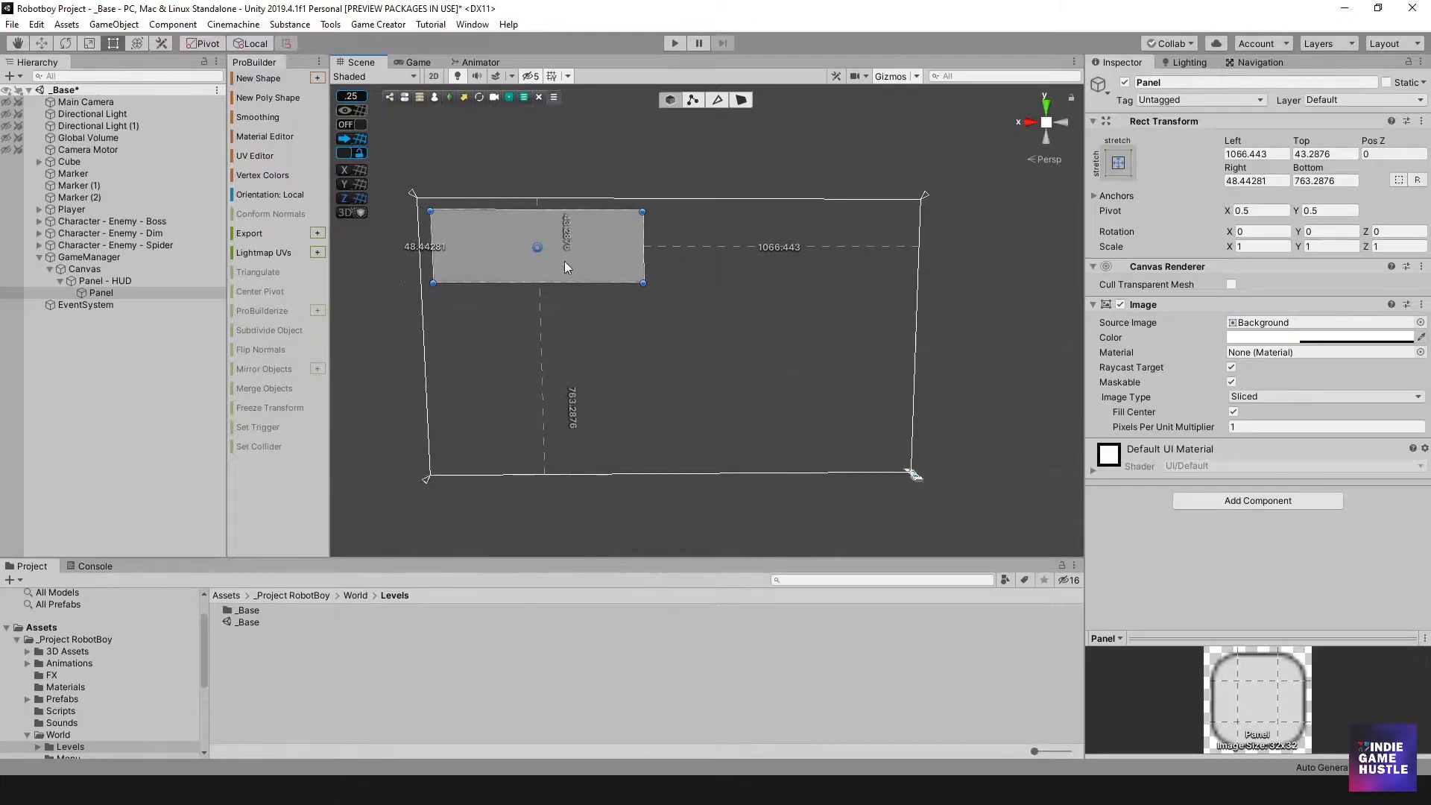
{"action": "left_click", "coordinate": [107, 292]}
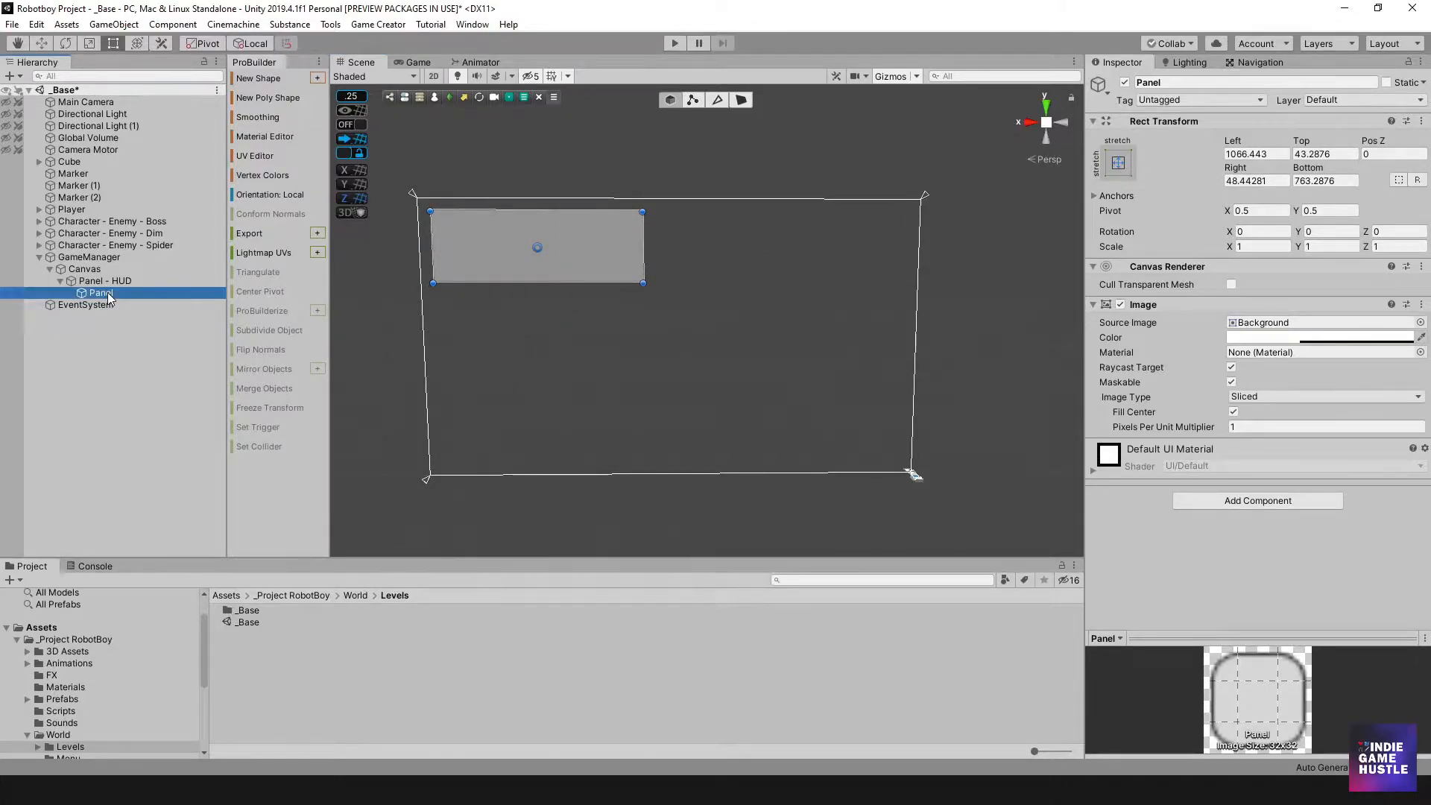
{"action": "left_click", "coordinate": [109, 291]}
{"action": "type", "text": "- HUD"}
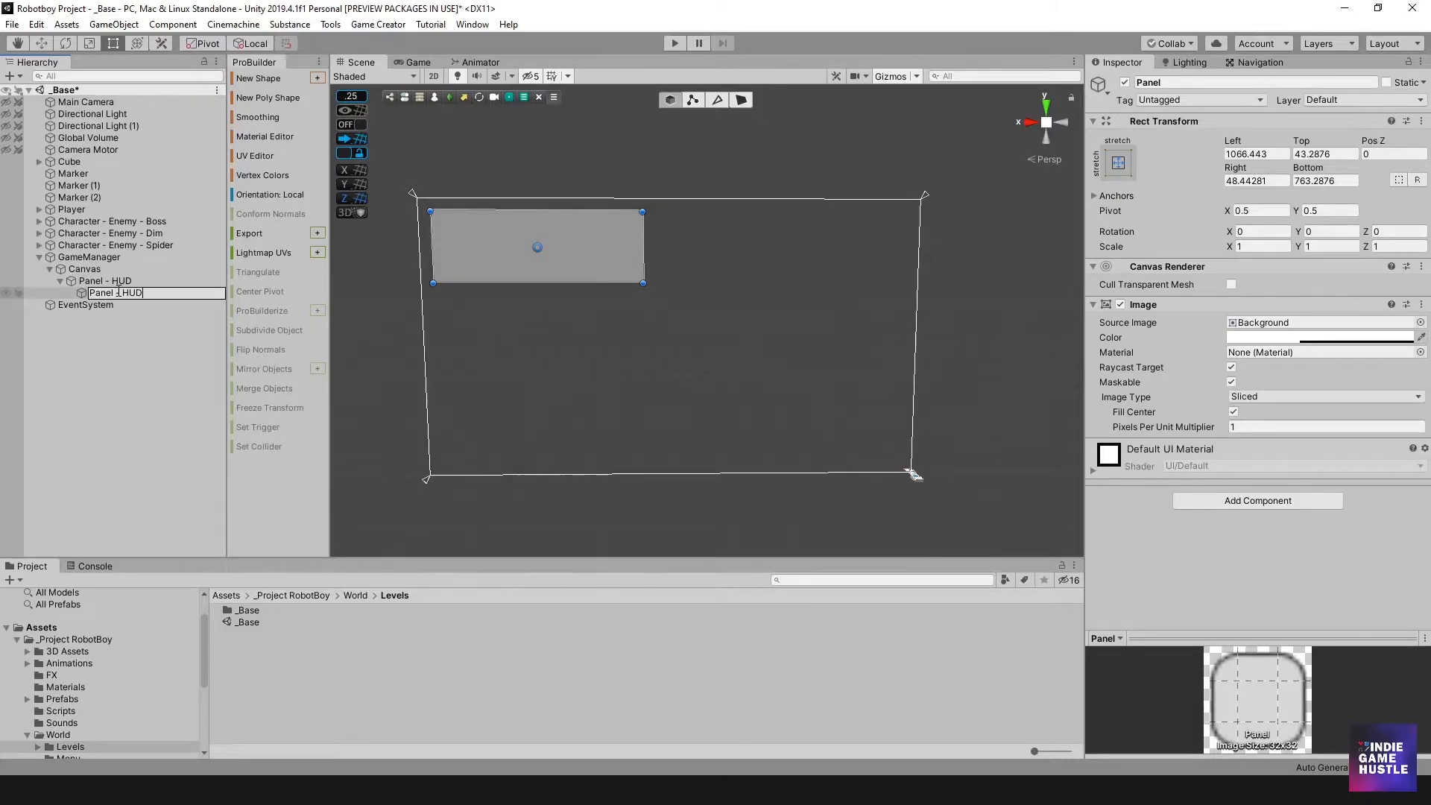
{"action": "type", "text": "Player"}
{"action": "key", "text": "Return"}
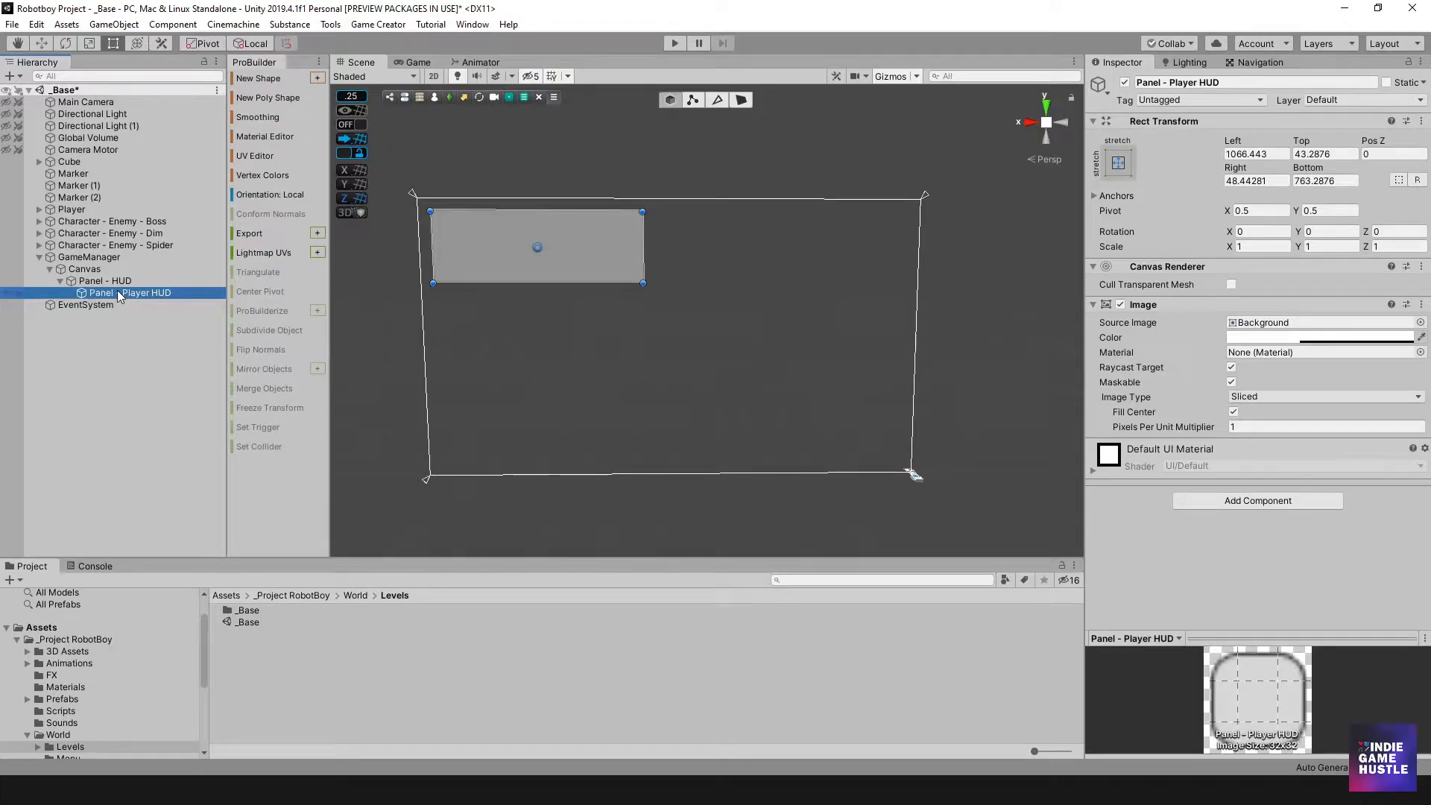
- Make Panel - Player HUD slightly wider and shorter, and align the scene view to face the Canvas straight on
{"action": "mouse_move", "coordinate": [639, 282]}
{"action": "left_mouse_down"}
{"action": "mouse_move", "coordinate": [637, 257]}
{"action": "mouse_move", "coordinate": [645, 274]}
{"action": "left_mouse_up"}
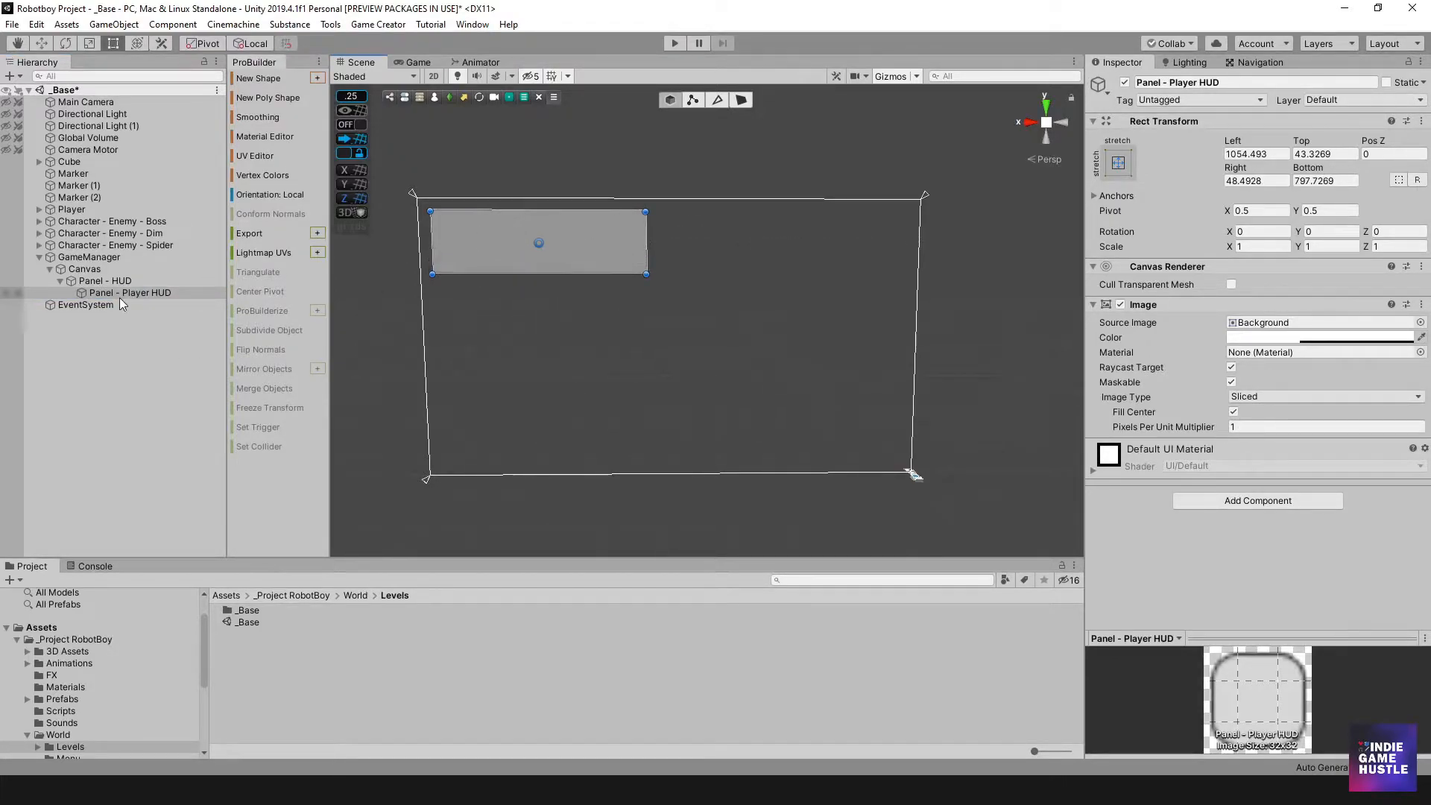
{"action": "left_click", "coordinate": [163, 362]}
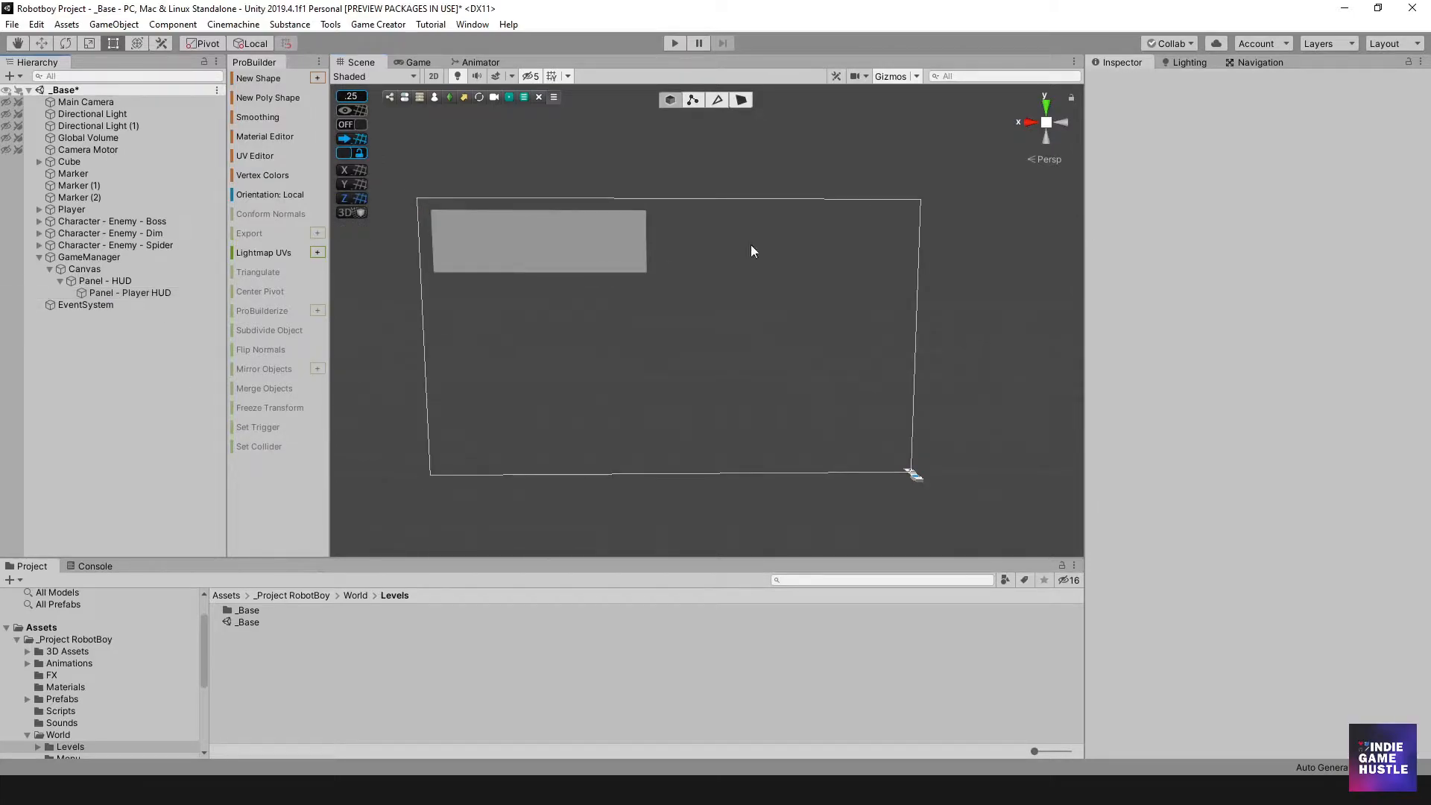
{"action": "left_click", "coordinate": [1046, 122]}
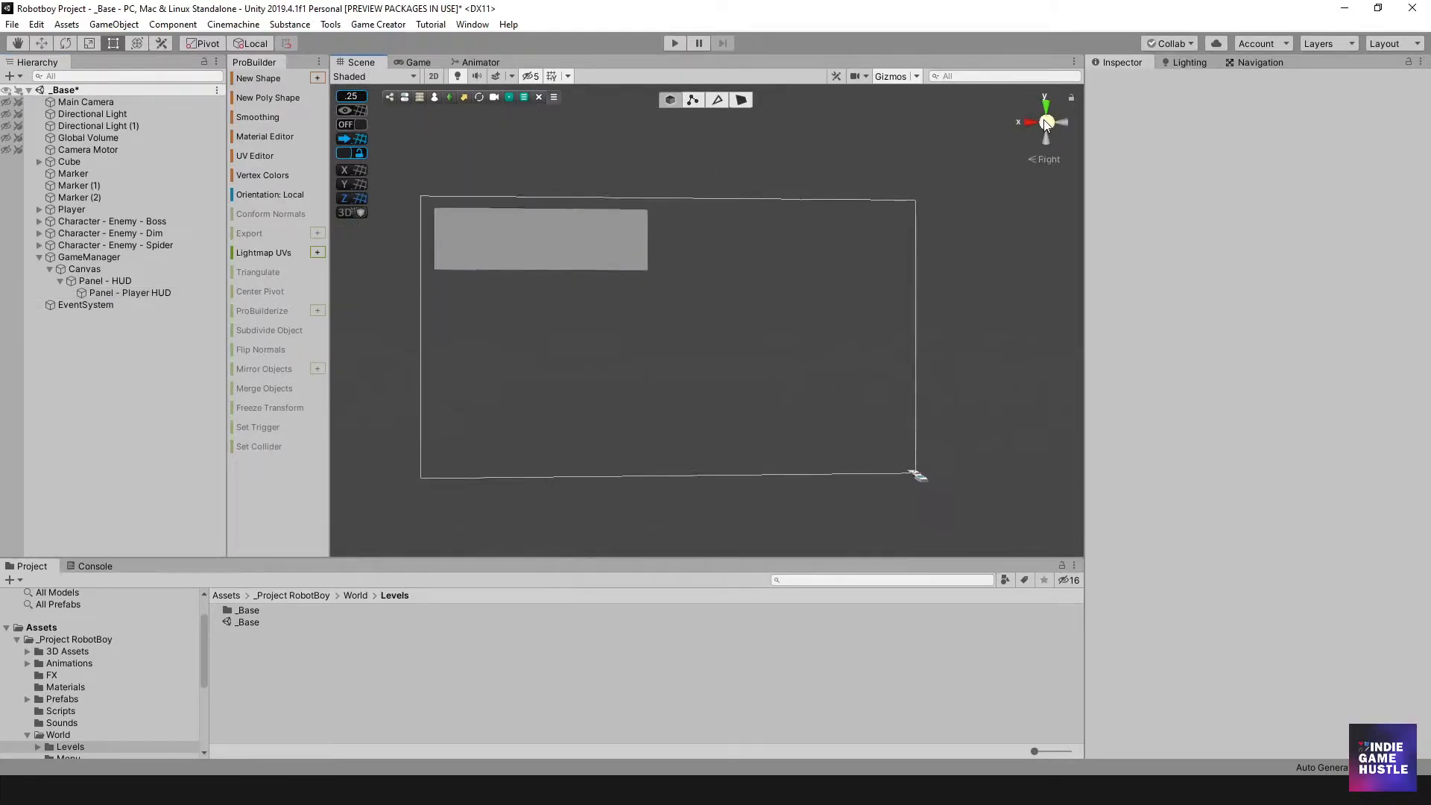
{"action": "mouse_move", "coordinate": [709, 233]}
{"action": "middle_mouse_down"}
{"action": "mouse_move", "coordinate": [758, 229]}
{"action": "mouse_move", "coordinate": [691, 234]}
{"action": "middle_mouse_up"}
{"action": "scroll", "coordinate": [716, 223], "scroll_direction": "up", "scroll_amount": 1}
{"action": "scroll", "coordinate": [716, 223], "scroll_direction": "up", "scroll_amount": 3}
{"action": "left_click", "coordinate": [558, 236]}
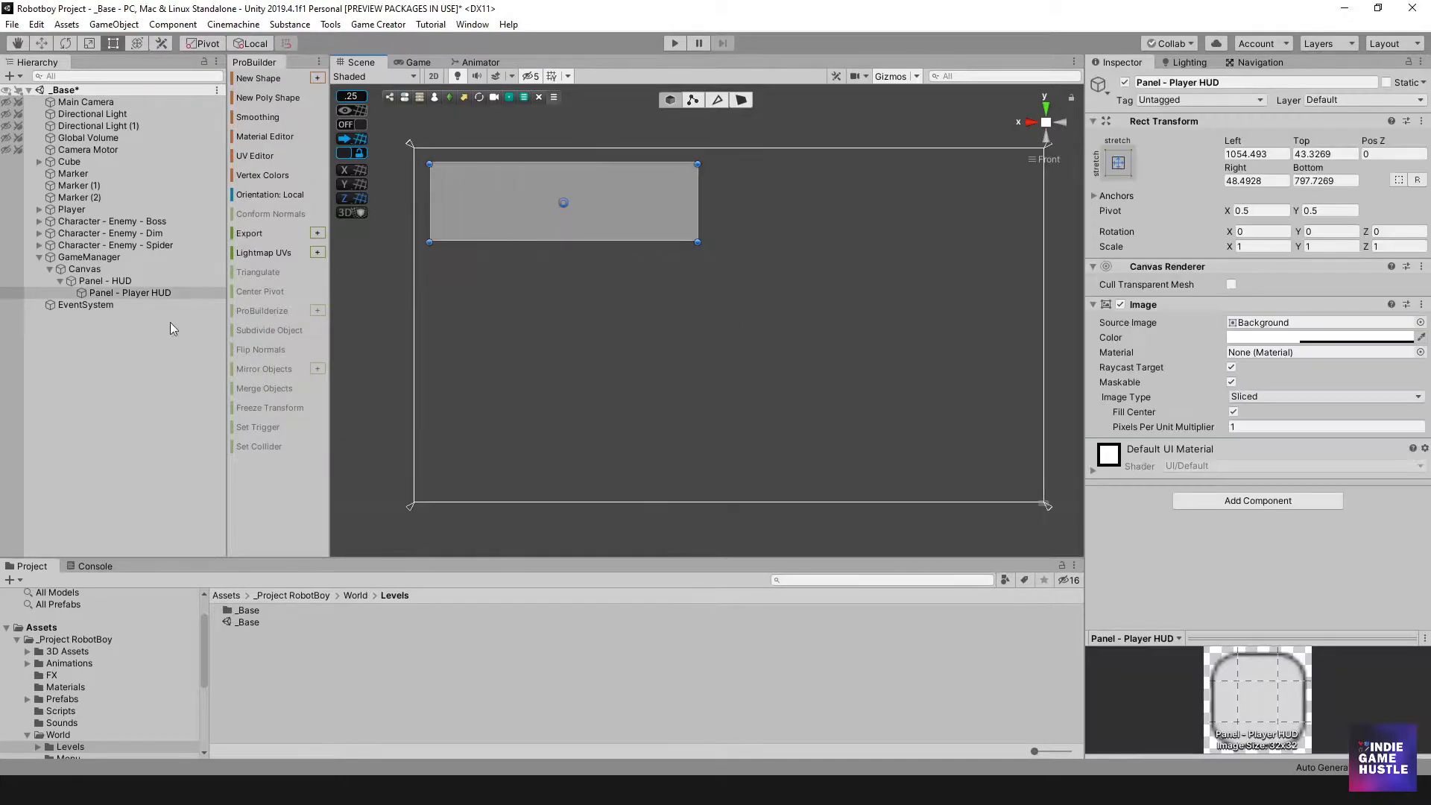
- Add a UI Panel as a child of Panel - Player HUD
{"action": "left_click", "coordinate": [114, 292]}
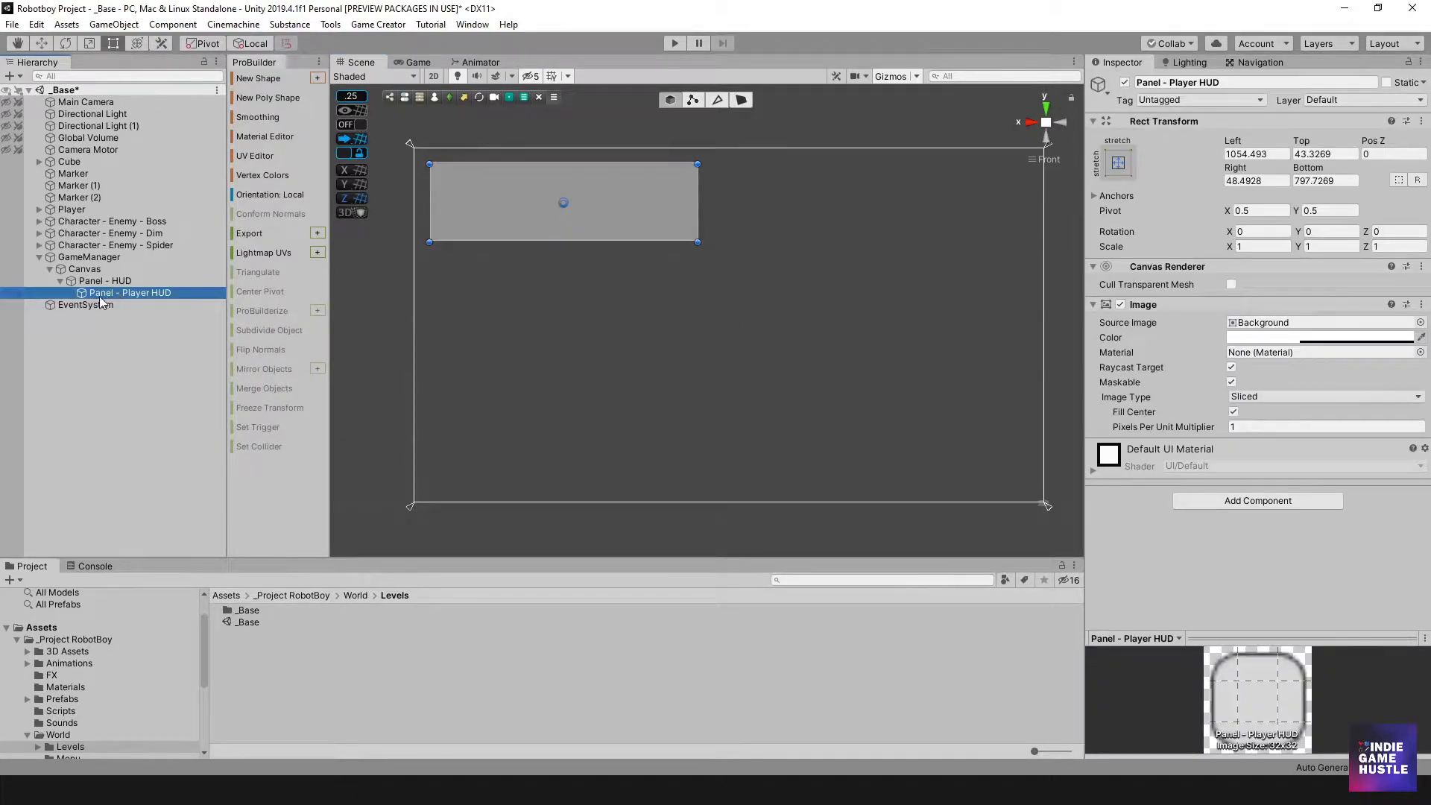
{"action": "right_click", "coordinate": [99, 291]}
{"action": "mouse_move", "coordinate": [161, 564]}
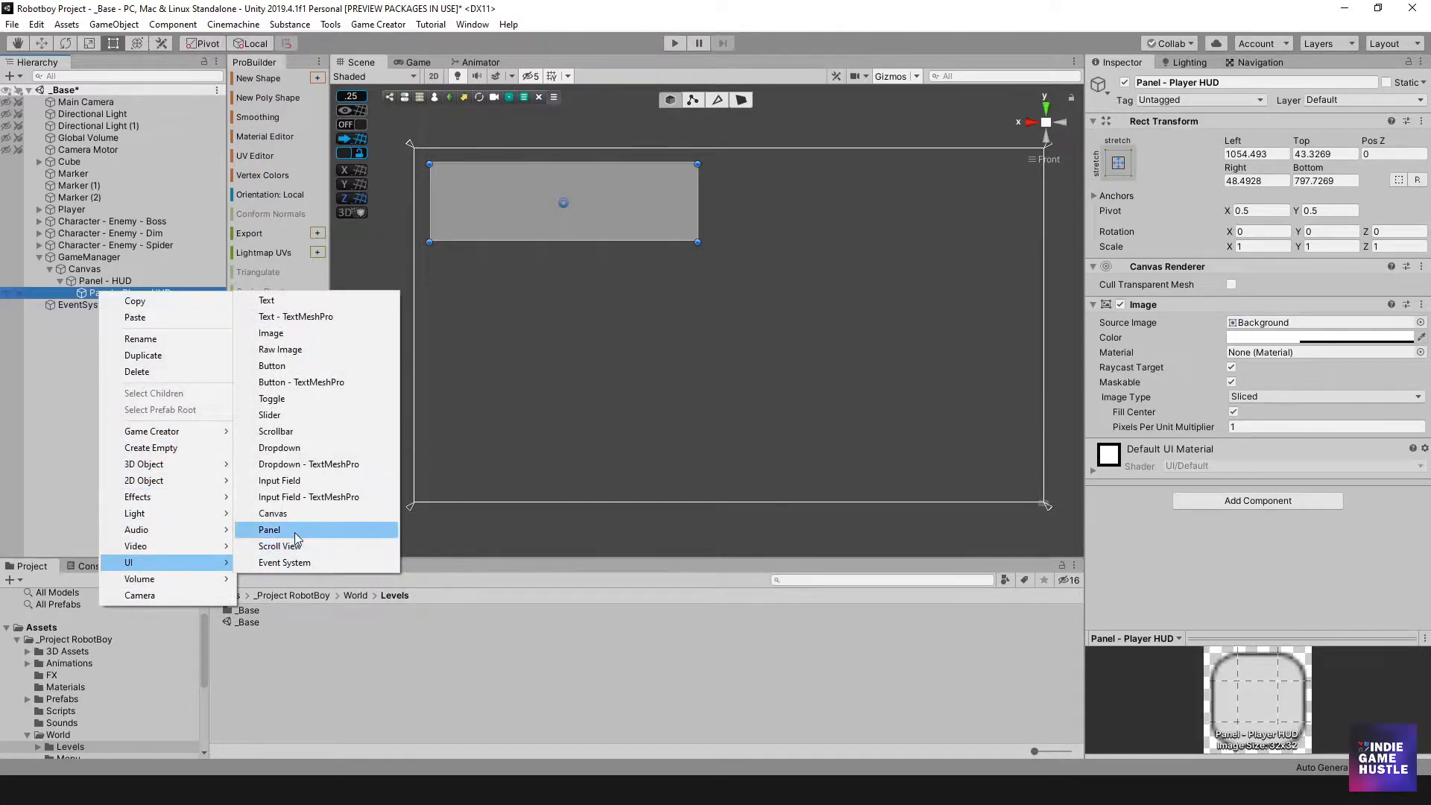
{"action": "left_click", "coordinate": [297, 534]}
{"action": "left_click_drag", "start_coordinate": [433, 167], "coordinate": [463, 169]}
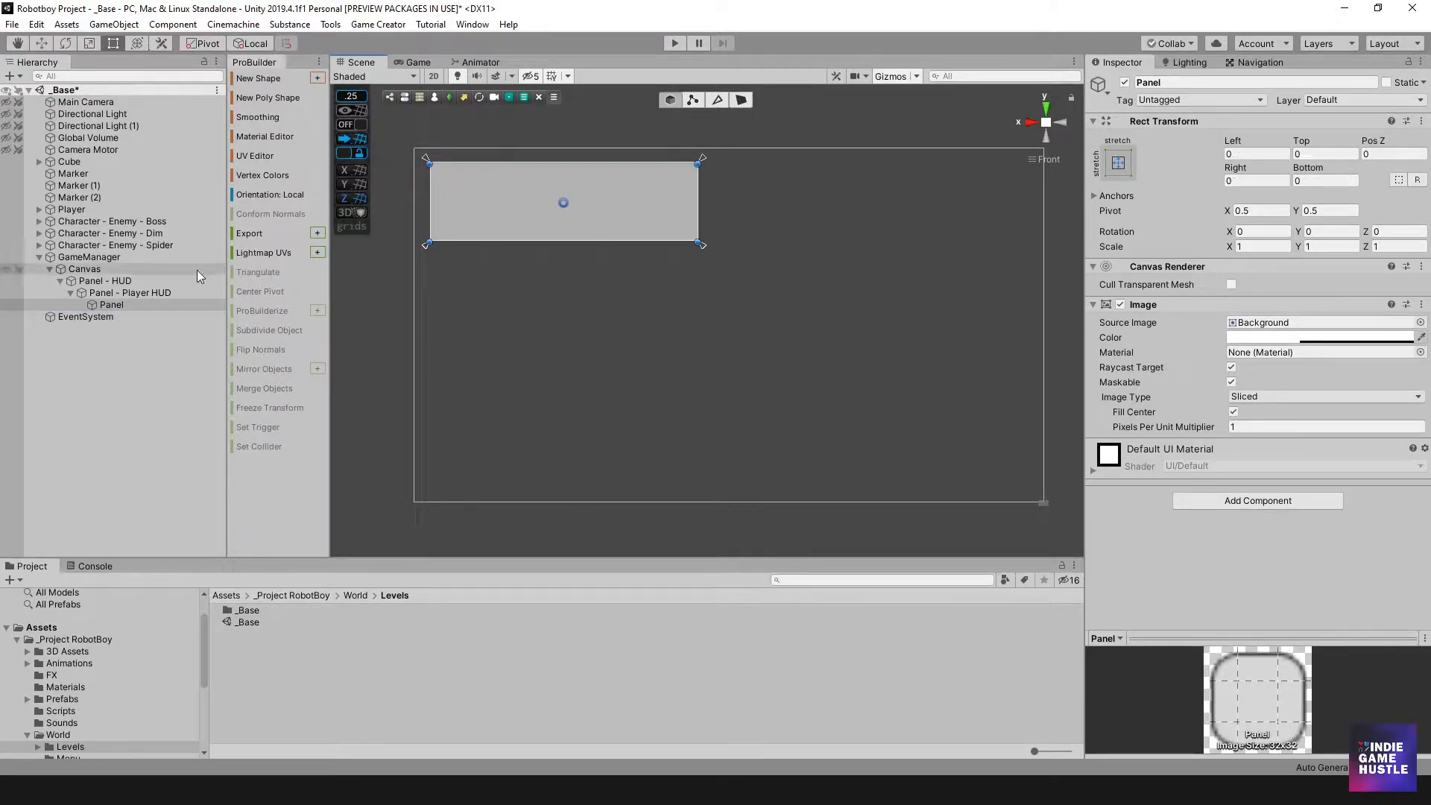
- Make Panel - Player HUD's image fully transparent by setting its colour alpha to 0
{"action": "left_click", "coordinate": [147, 292]}
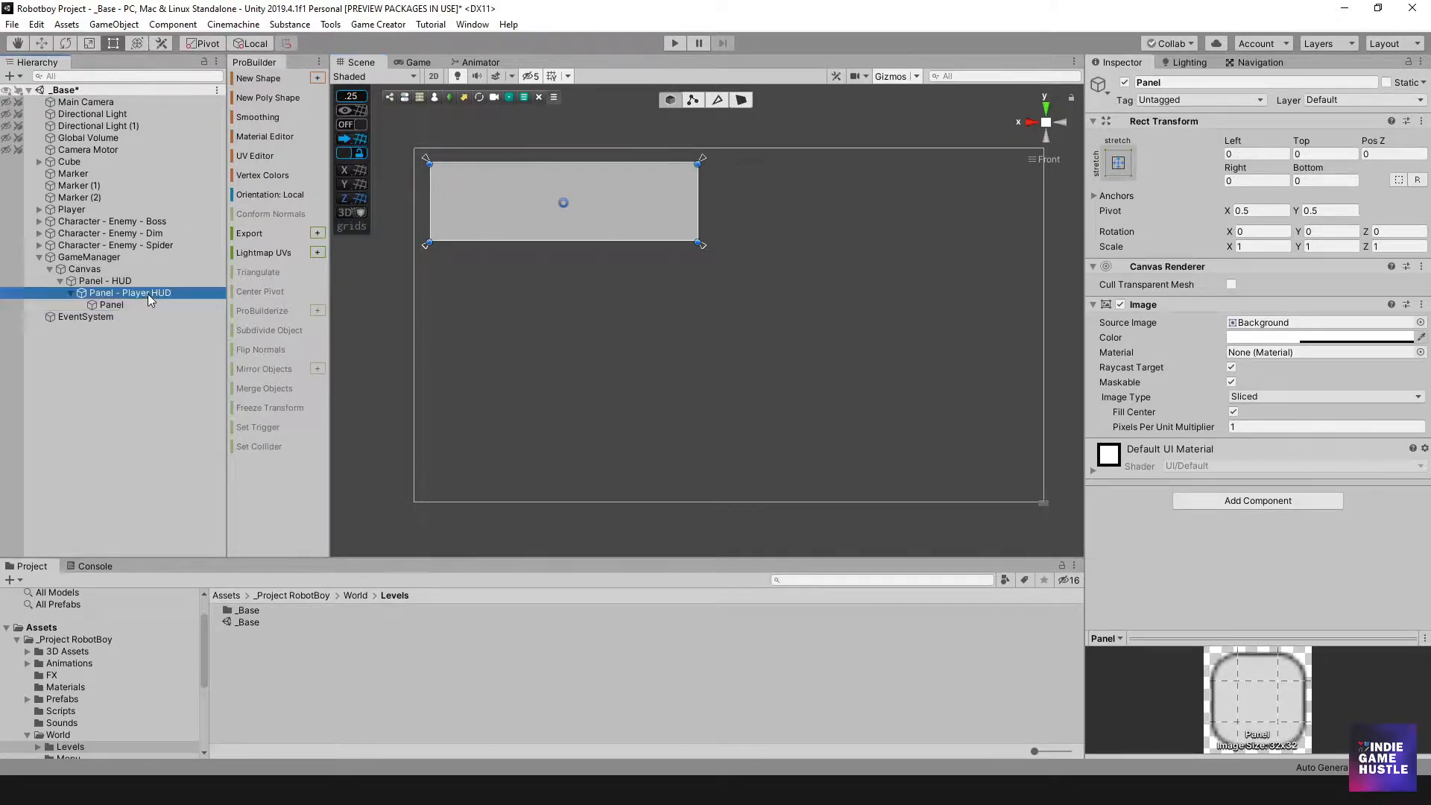
{"action": "left_click", "coordinate": [1267, 337]}
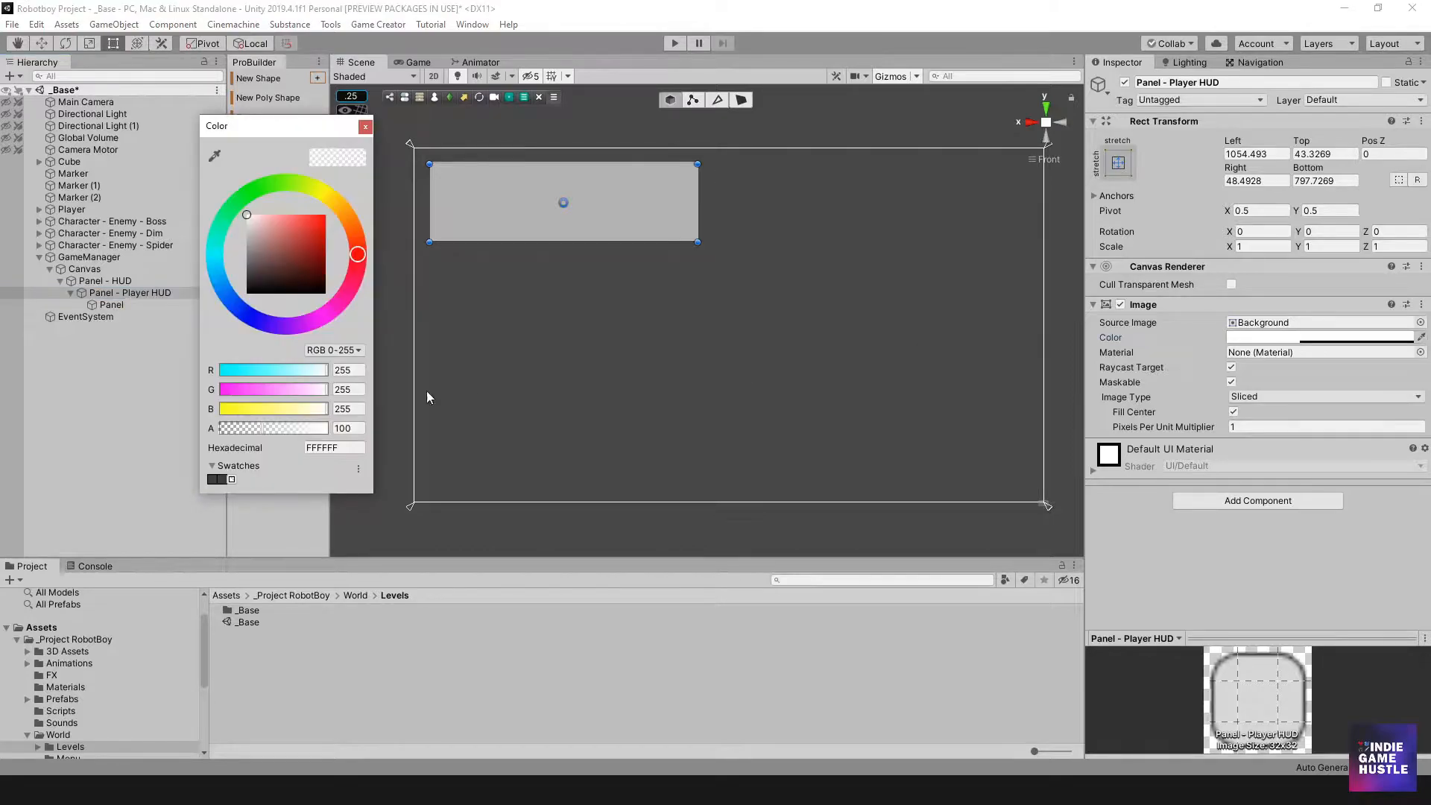
{"action": "left_click", "coordinate": [341, 429]}
{"action": "type", "text": "0"}
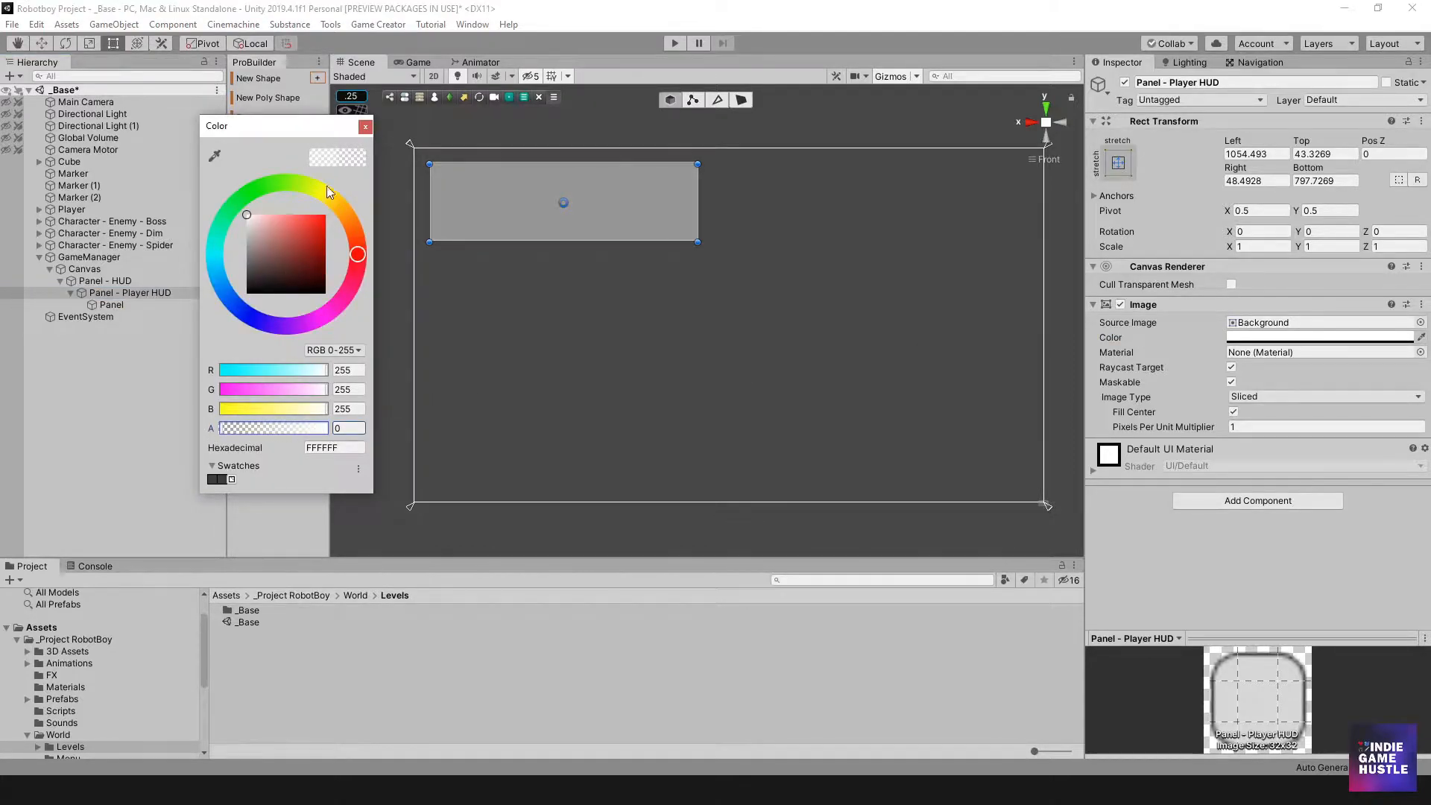
{"action": "left_click", "coordinate": [365, 127]}
- Rename the Panel nested under Panel - Player HUD as "Panel - Health"
{"action": "left_click", "coordinate": [119, 305]}
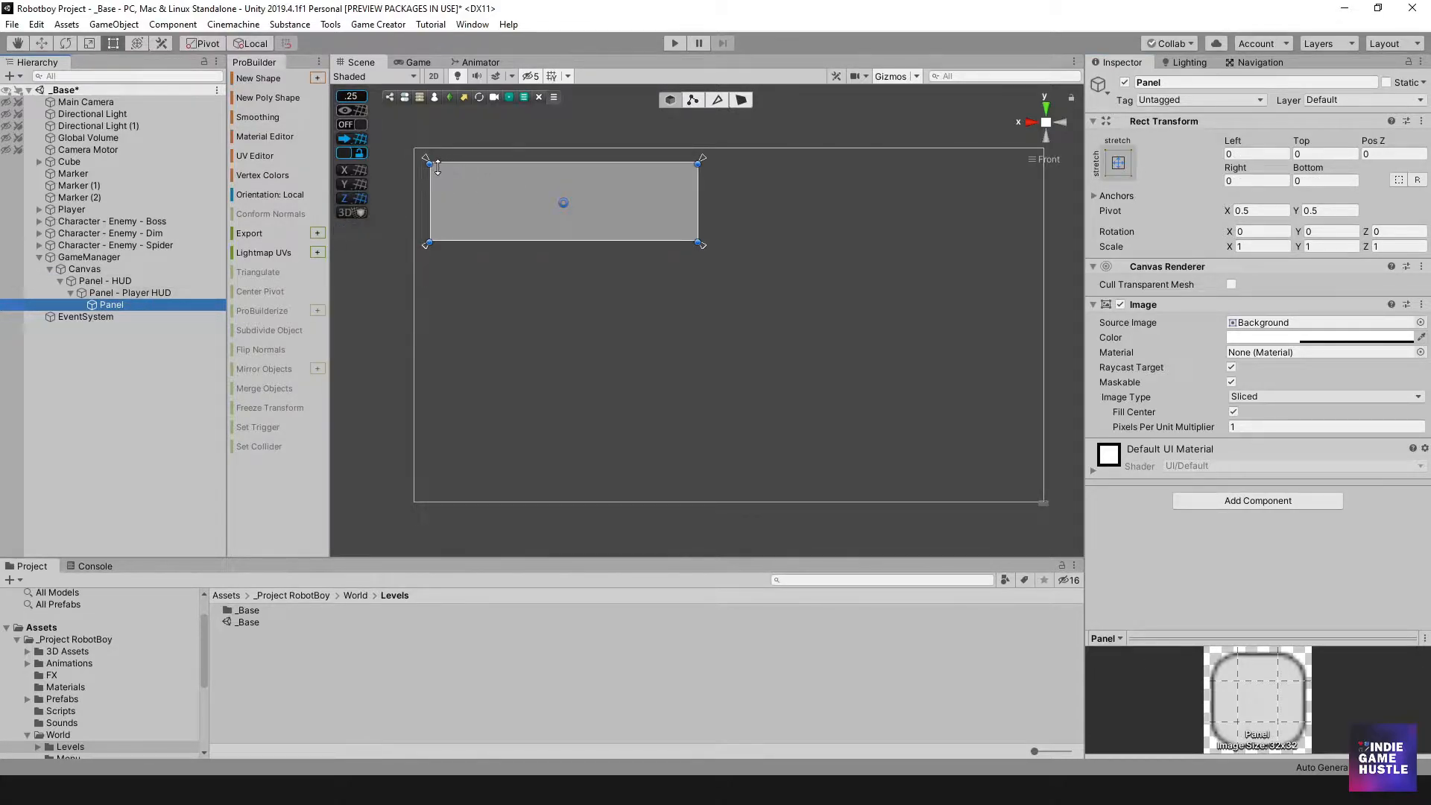
{"action": "left_click", "coordinate": [149, 294]}
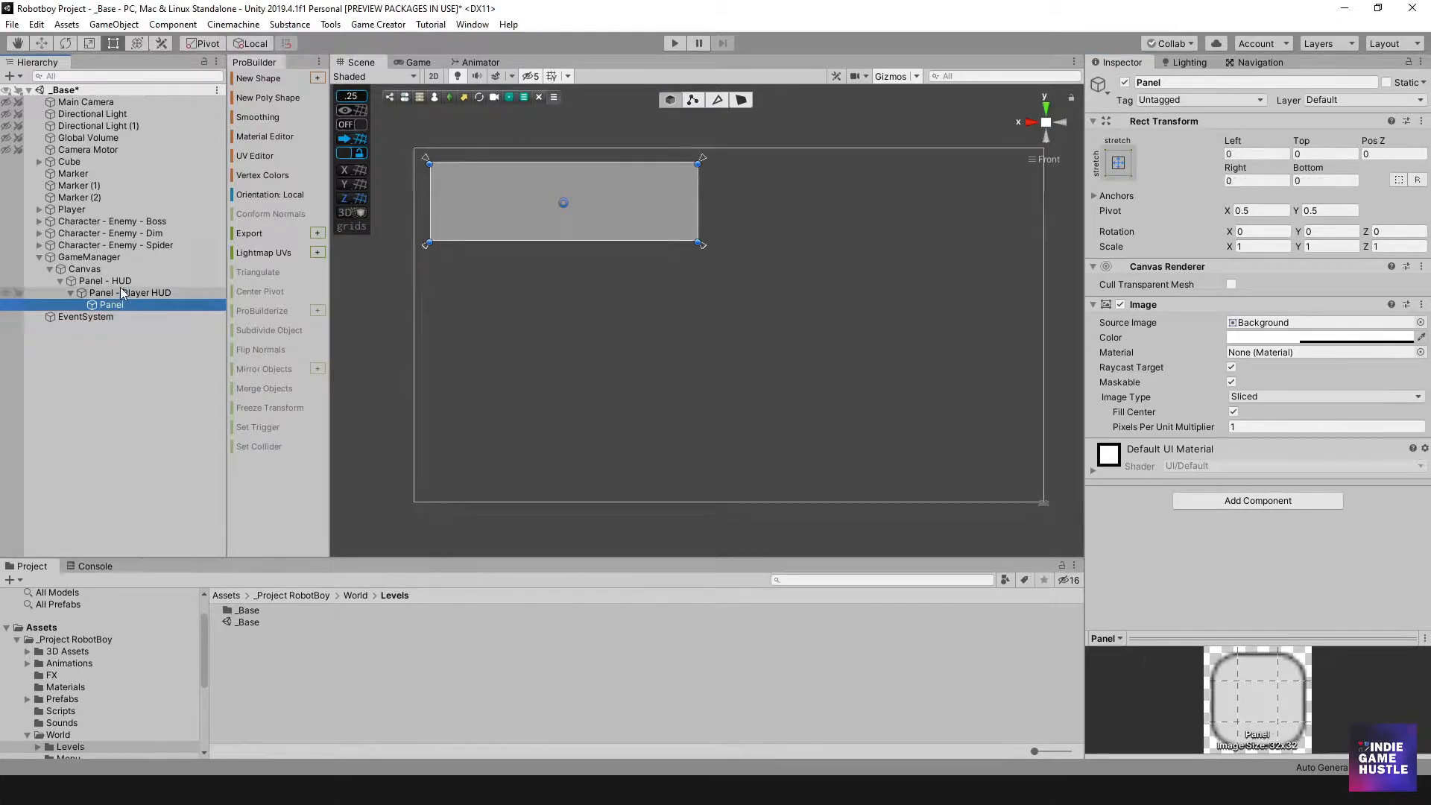
{"action": "left_click", "coordinate": [113, 282]}
{"action": "left_click", "coordinate": [123, 304]}
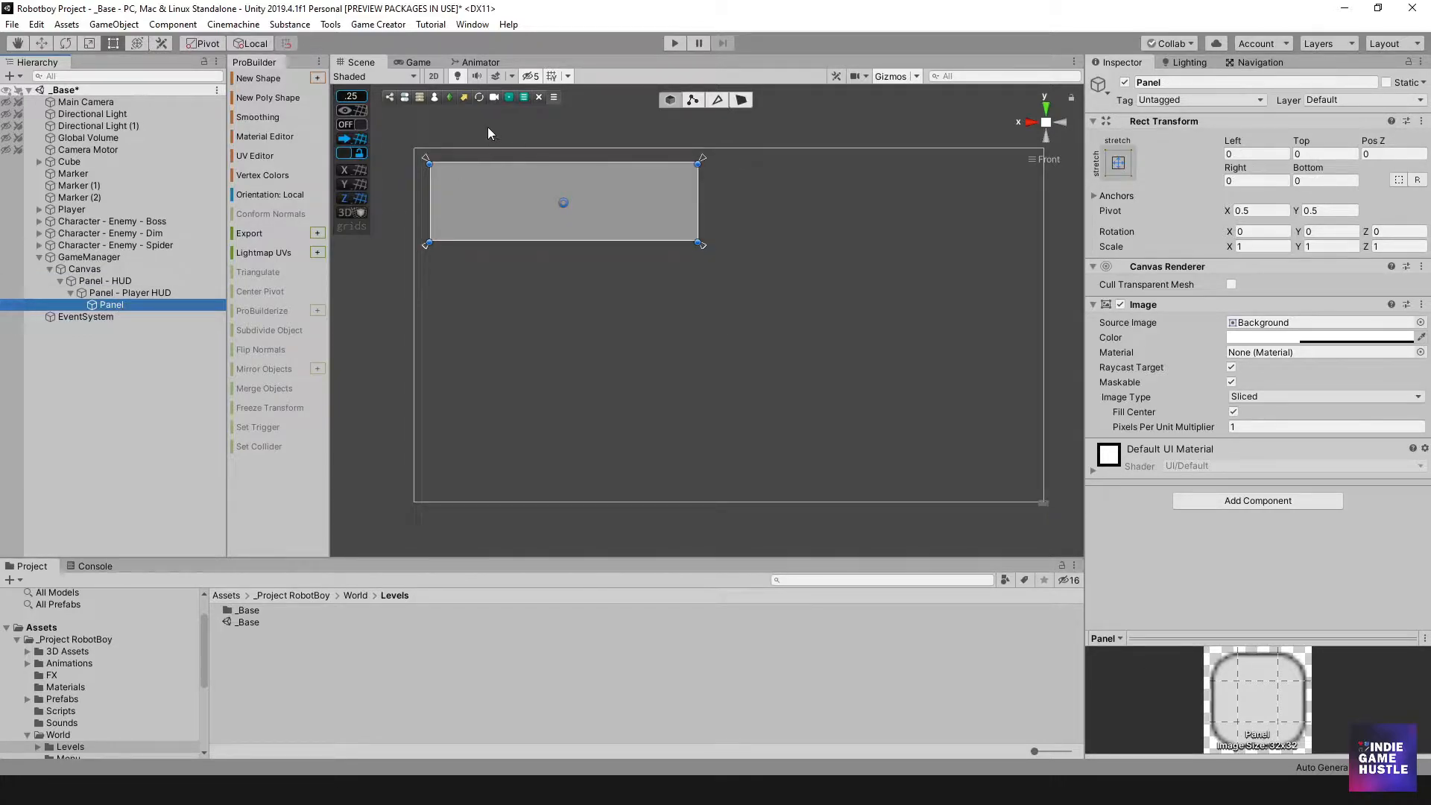
{"action": "left_click", "coordinate": [138, 306]}
{"action": "left_click", "coordinate": [142, 306]}
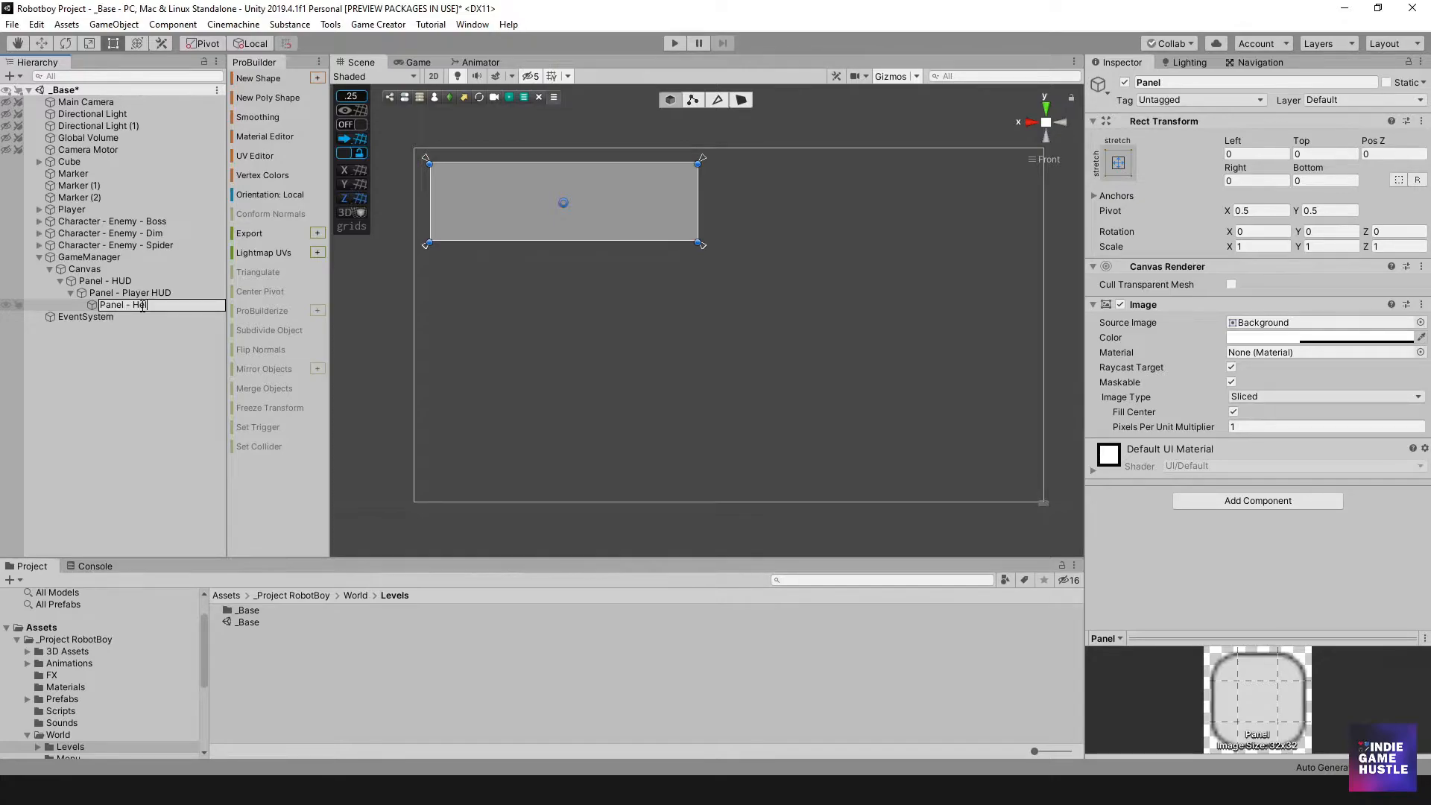
{"action": "type", "text": "- Hel"}
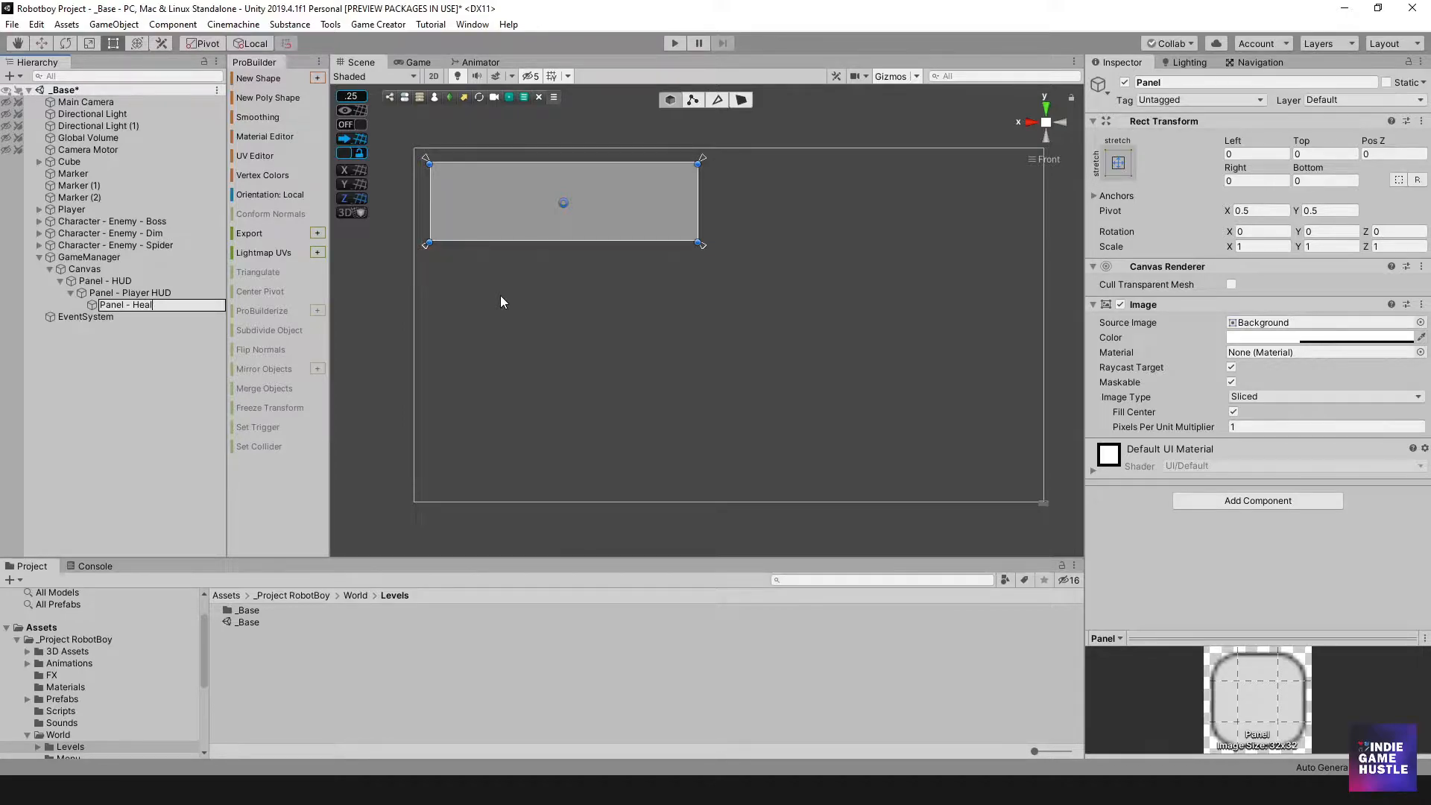
{"action": "key", "text": "Return"}
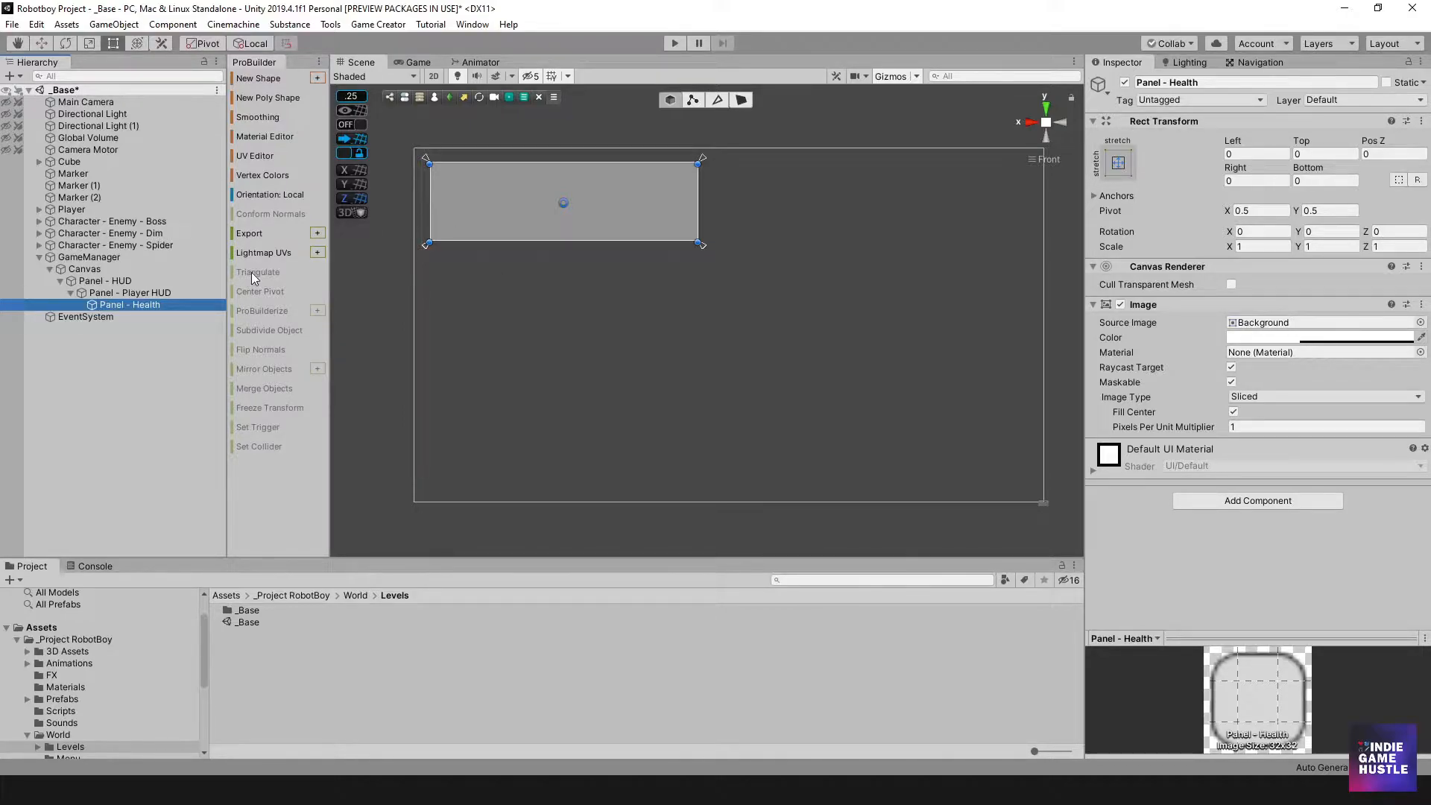
{"action": "left_click", "coordinate": [150, 295]}
{"action": "left_click", "coordinate": [149, 304]}
{"action": "mouse_move", "coordinate": [431, 166]}
{"action": "left_mouse_down"}
{"action": "mouse_move", "coordinate": [513, 169]}
{"action": "mouse_move", "coordinate": [423, 168]}
{"action": "mouse_move", "coordinate": [436, 169]}
{"action": "left_mouse_up"}
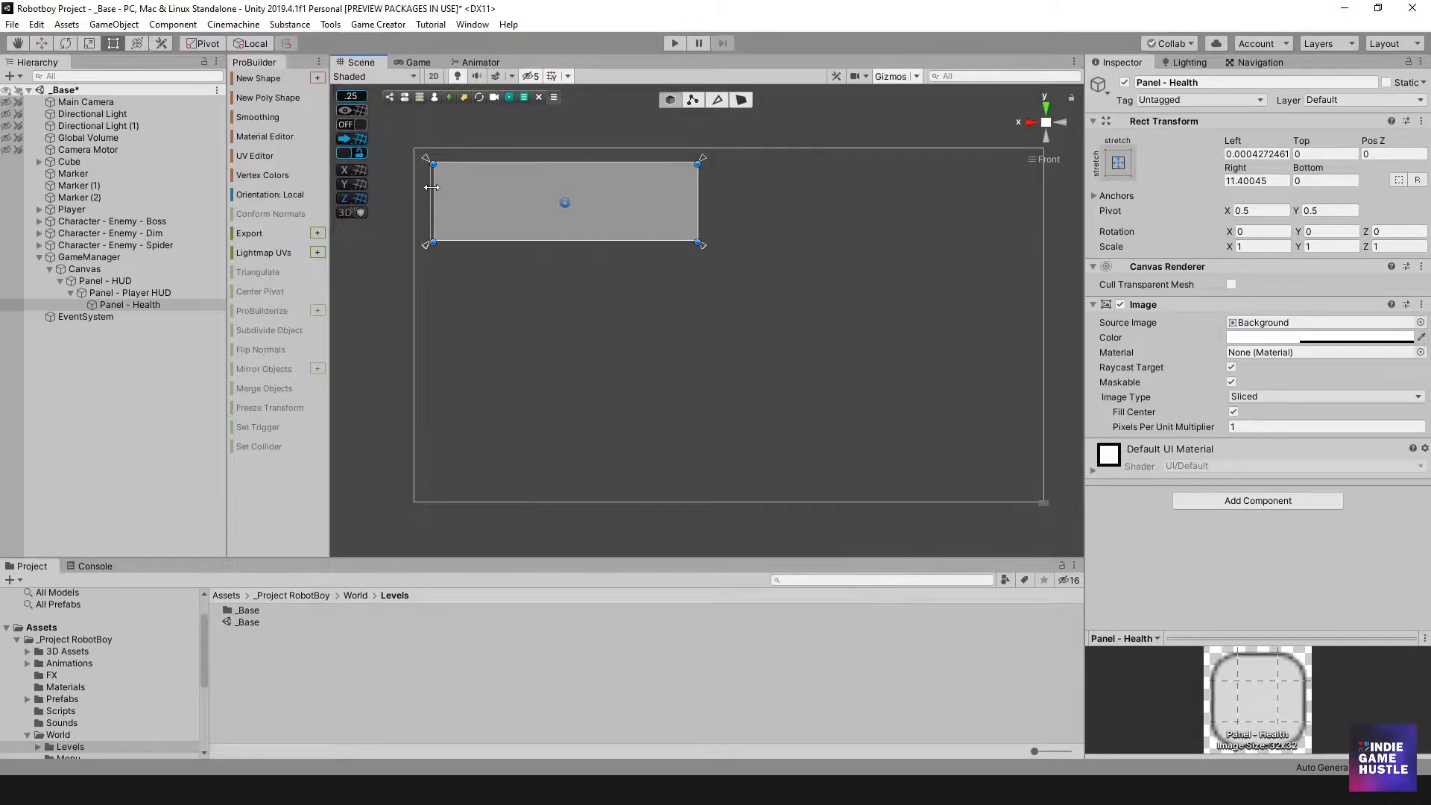
{"action": "left_click_drag", "start_coordinate": [434, 187], "coordinate": [430, 187]}
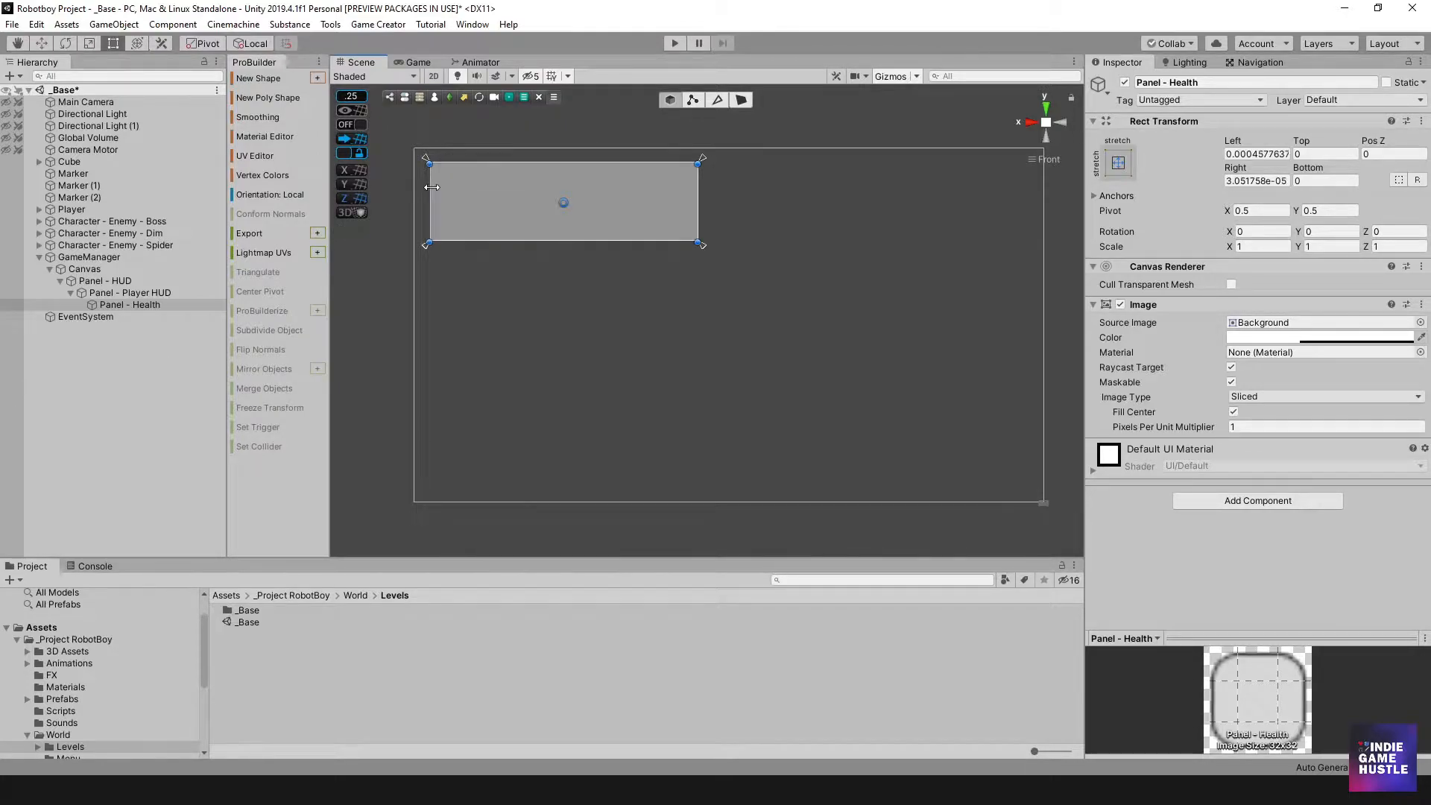
- Add a UI Image under Panel - Health and place it in the panel's upper-left corner, at about X 328, Y 50
{"action": "right_click", "coordinate": [131, 304]}
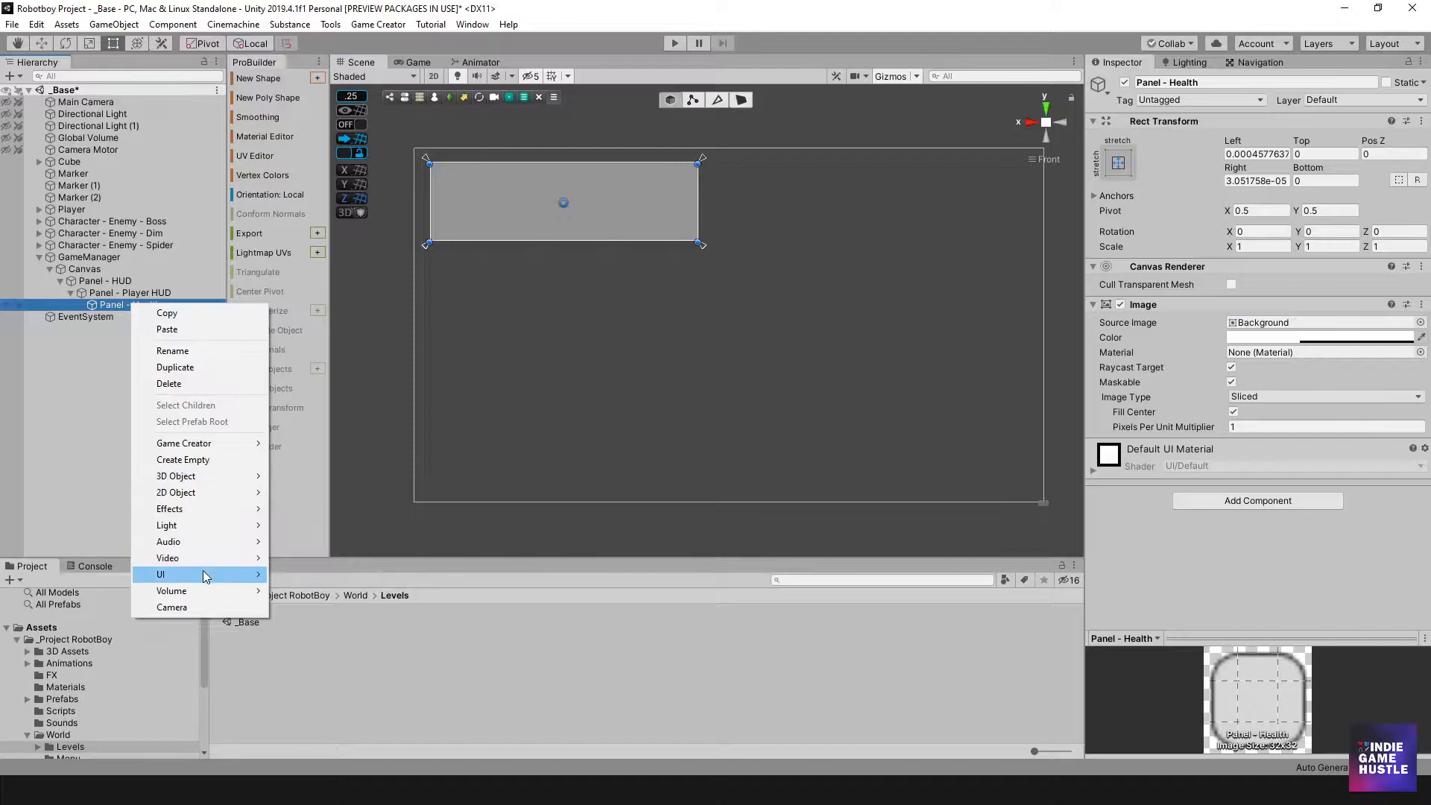
{"action": "mouse_move", "coordinate": [224, 575]}
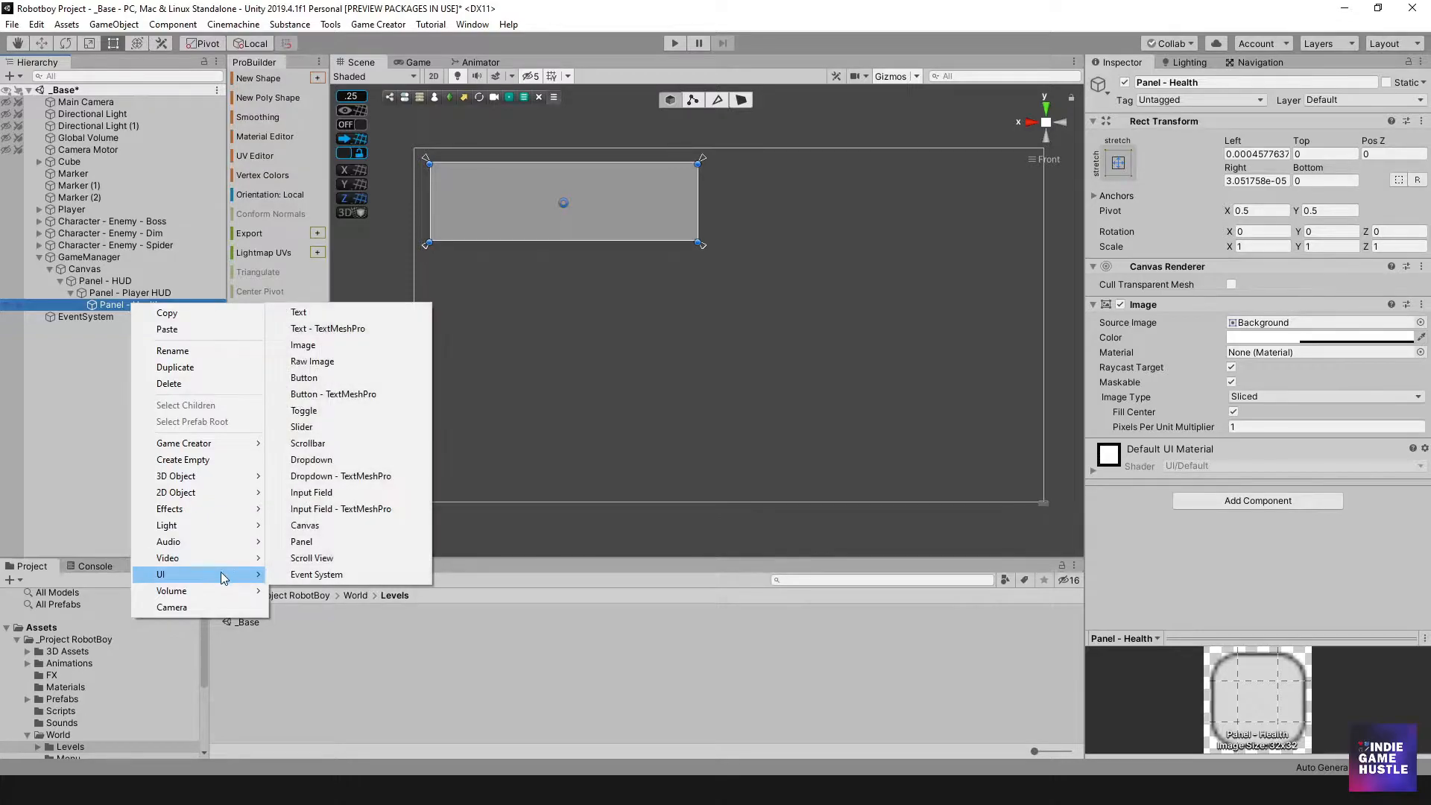
{"action": "left_click", "coordinate": [331, 346]}
{"action": "left_click_drag", "start_coordinate": [564, 203], "coordinate": [457, 185]}
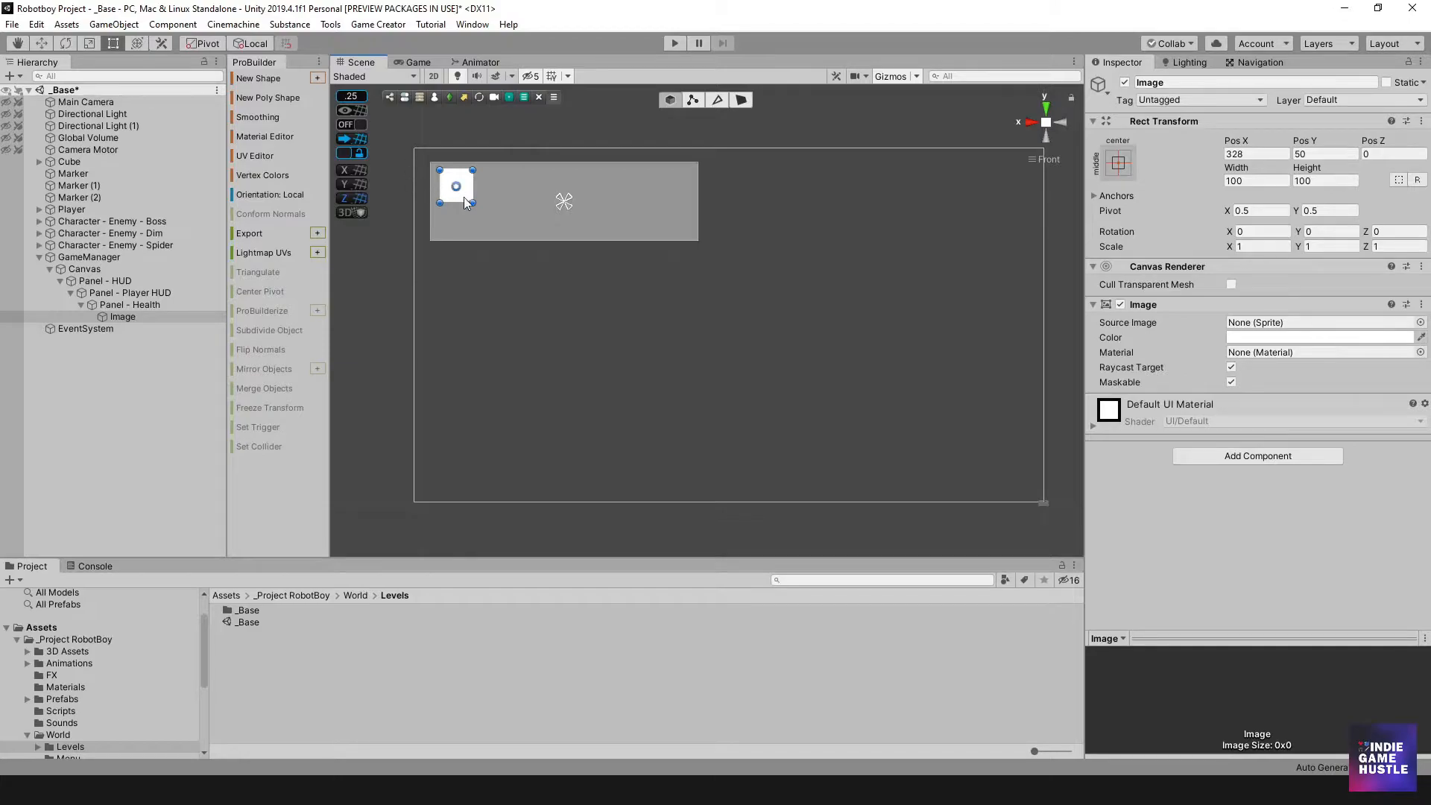
{"action": "scroll", "coordinate": [529, 250], "scroll_direction": "up", "scroll_amount": 2}
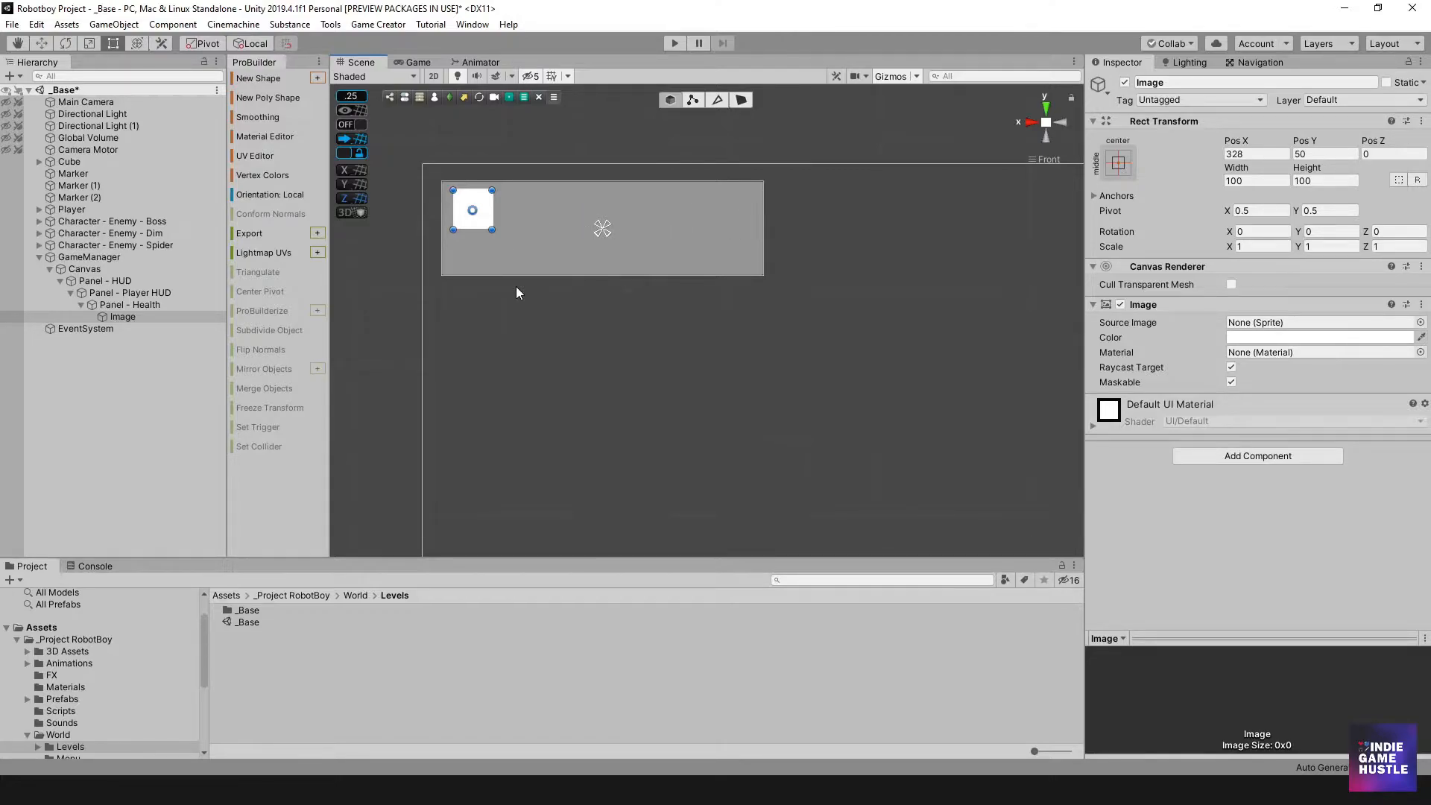
{"action": "left_click", "coordinate": [131, 306]}
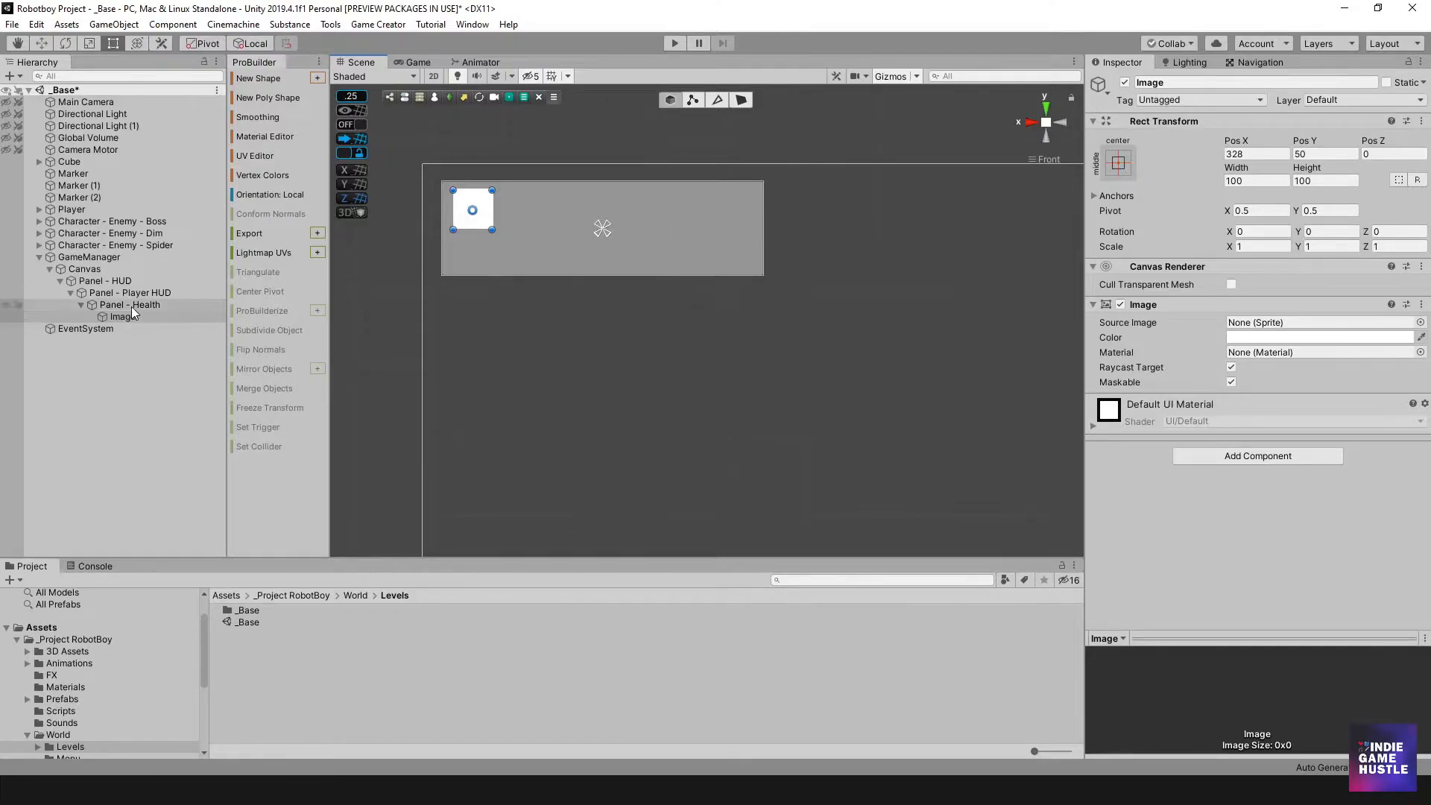
{"action": "left_click", "coordinate": [127, 315]}
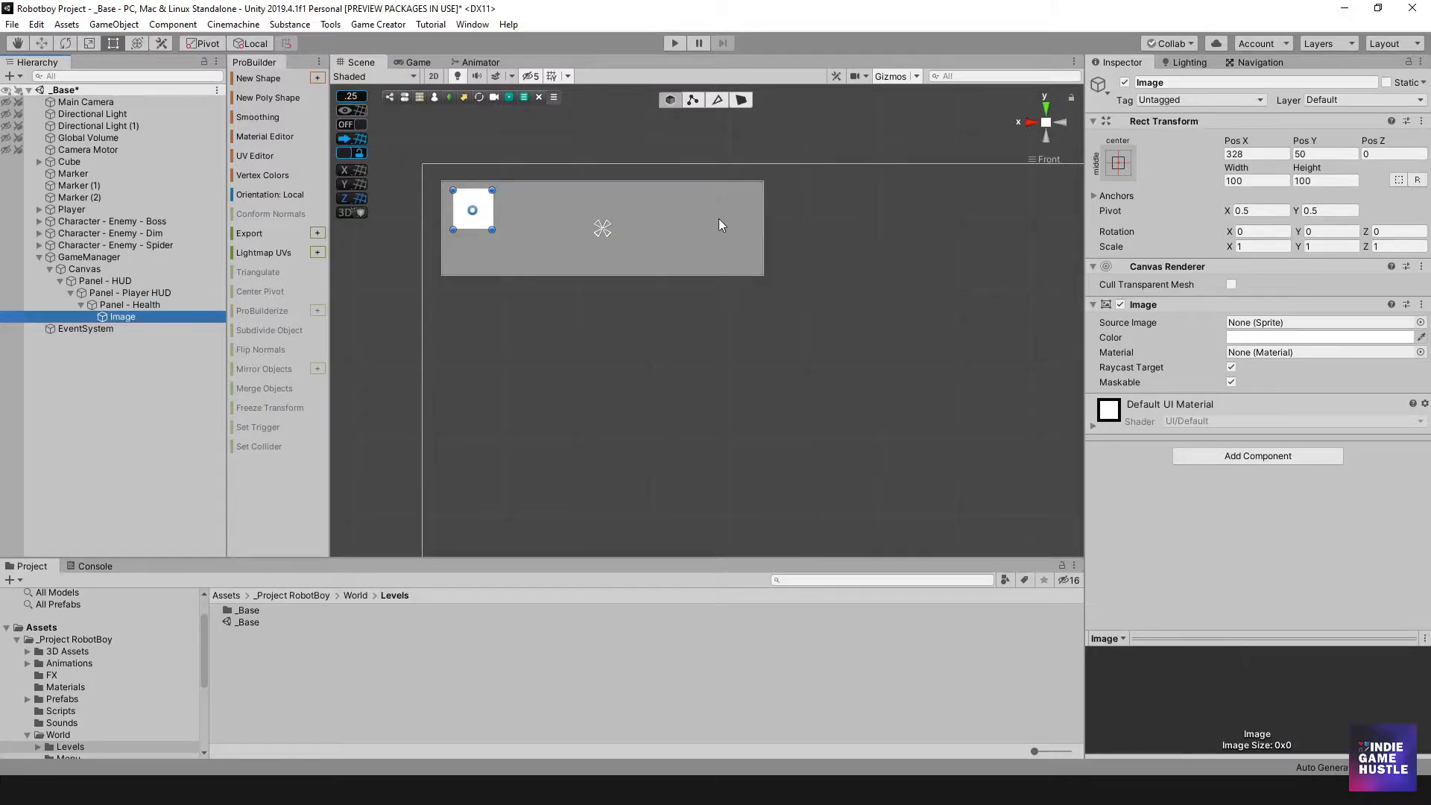
{"action": "left_click", "coordinate": [118, 305]}
{"action": "left_click", "coordinate": [113, 314]}
{"action": "left_click", "coordinate": [118, 305]}
{"action": "left_click", "coordinate": [118, 317]}
{"action": "left_click", "coordinate": [128, 306]}
{"action": "right_click", "coordinate": [129, 304]}
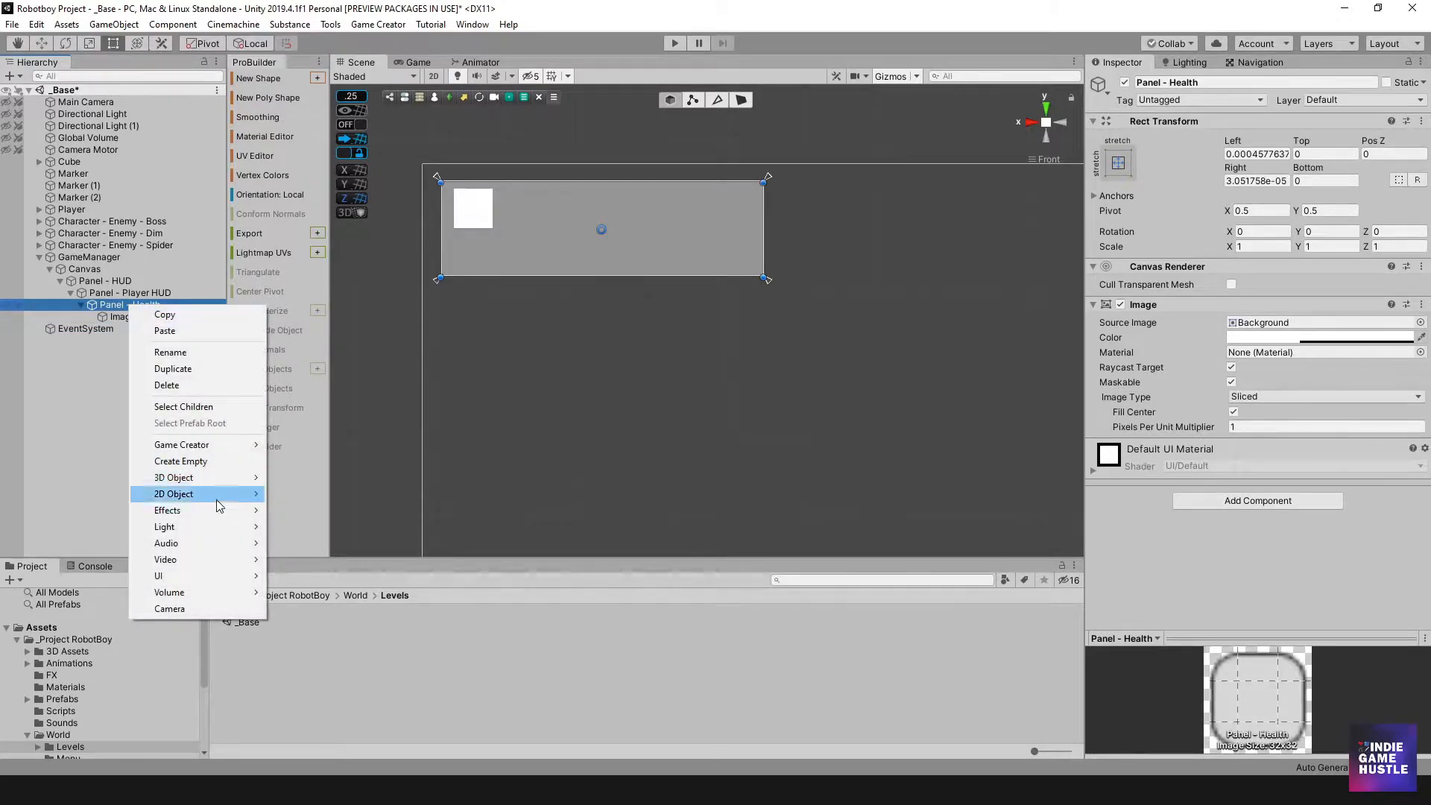
{"action": "mouse_move", "coordinate": [213, 576]}
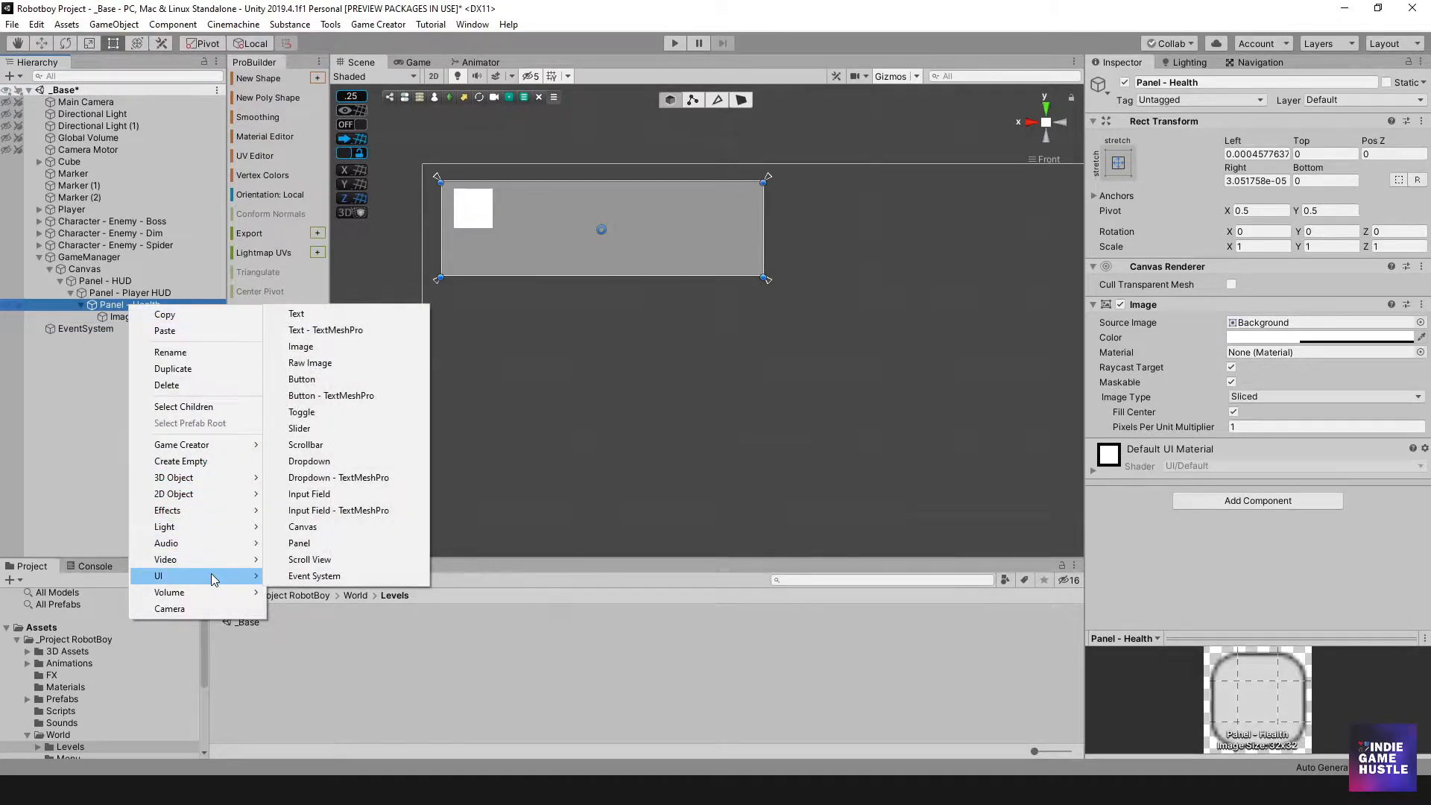
{"action": "left_click", "coordinate": [326, 349]}
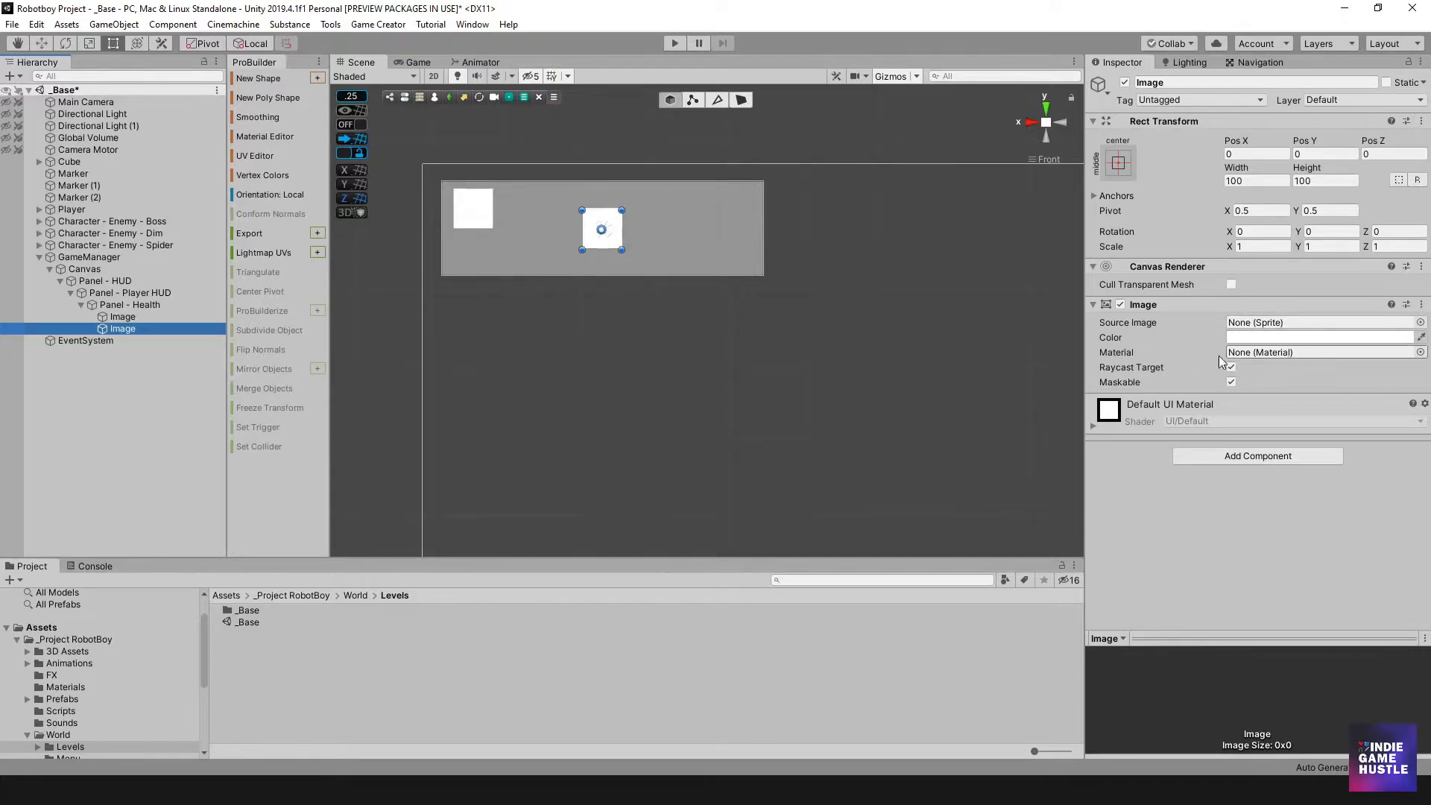
{"action": "left_click", "coordinate": [125, 339]}
{"action": "left_click", "coordinate": [108, 328]}
{"action": "key", "text": "Delete"}
{"action": "left_click", "coordinate": [135, 305]}
{"action": "right_click", "coordinate": [136, 306]}
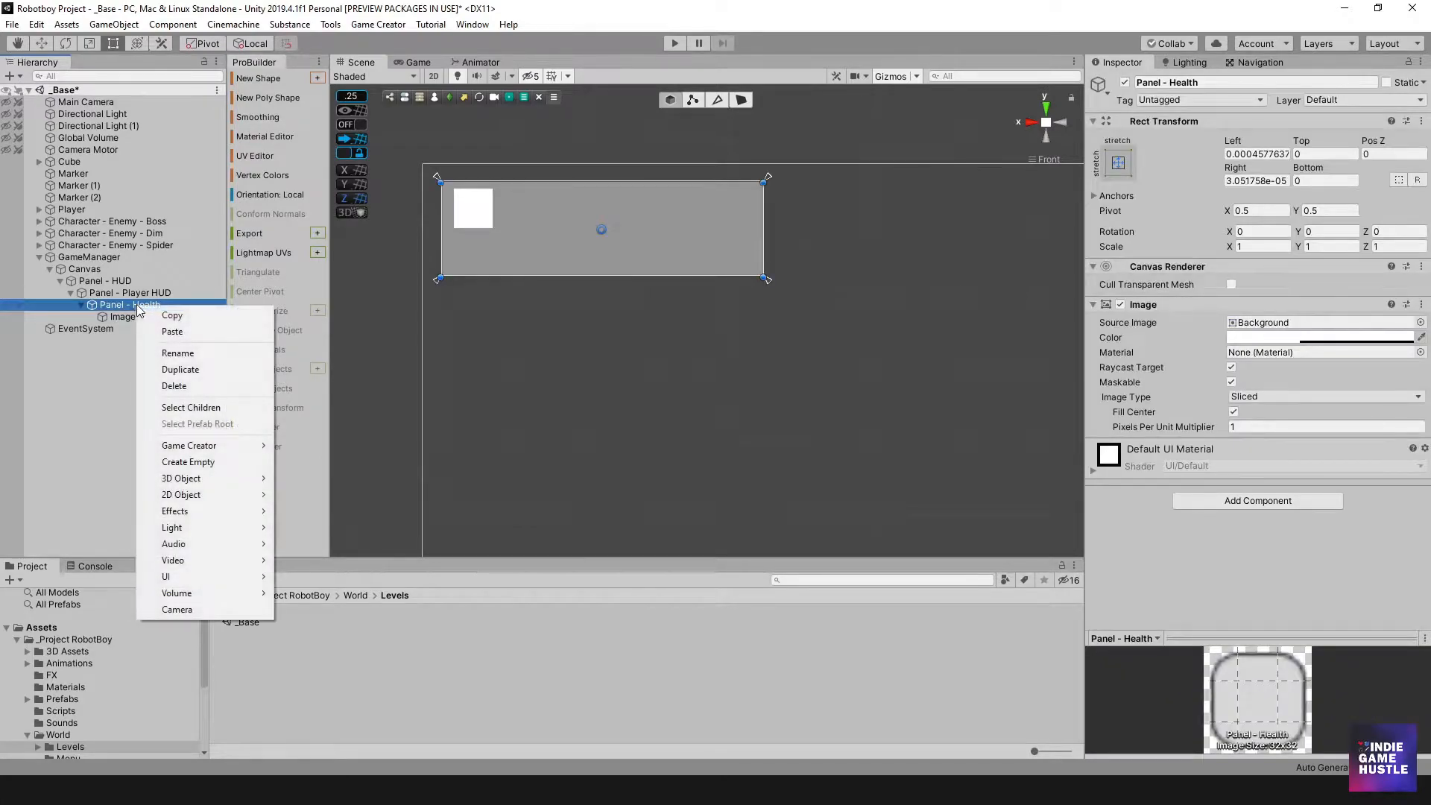
{"action": "mouse_move", "coordinate": [223, 576]}
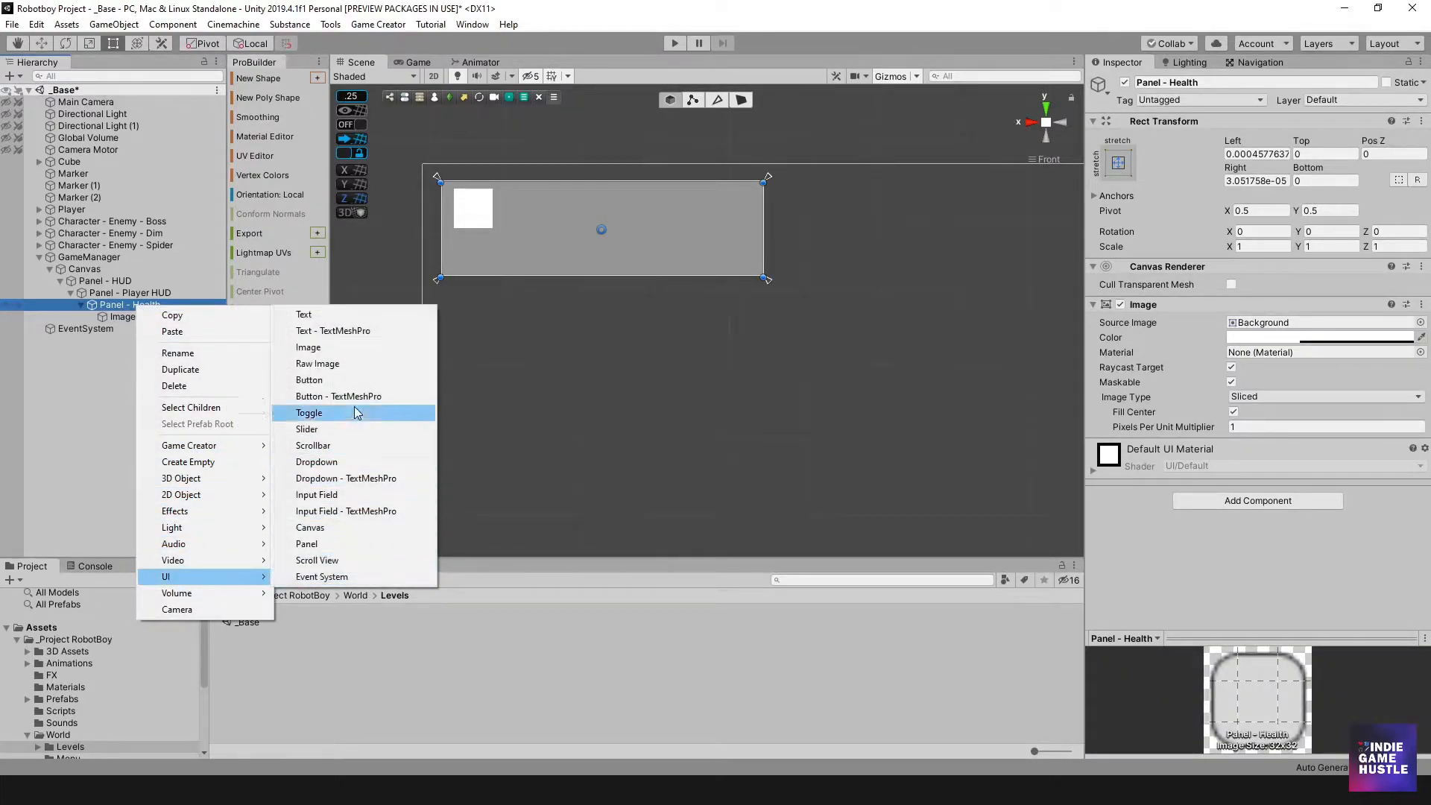
{"action": "left_click", "coordinate": [353, 364]}
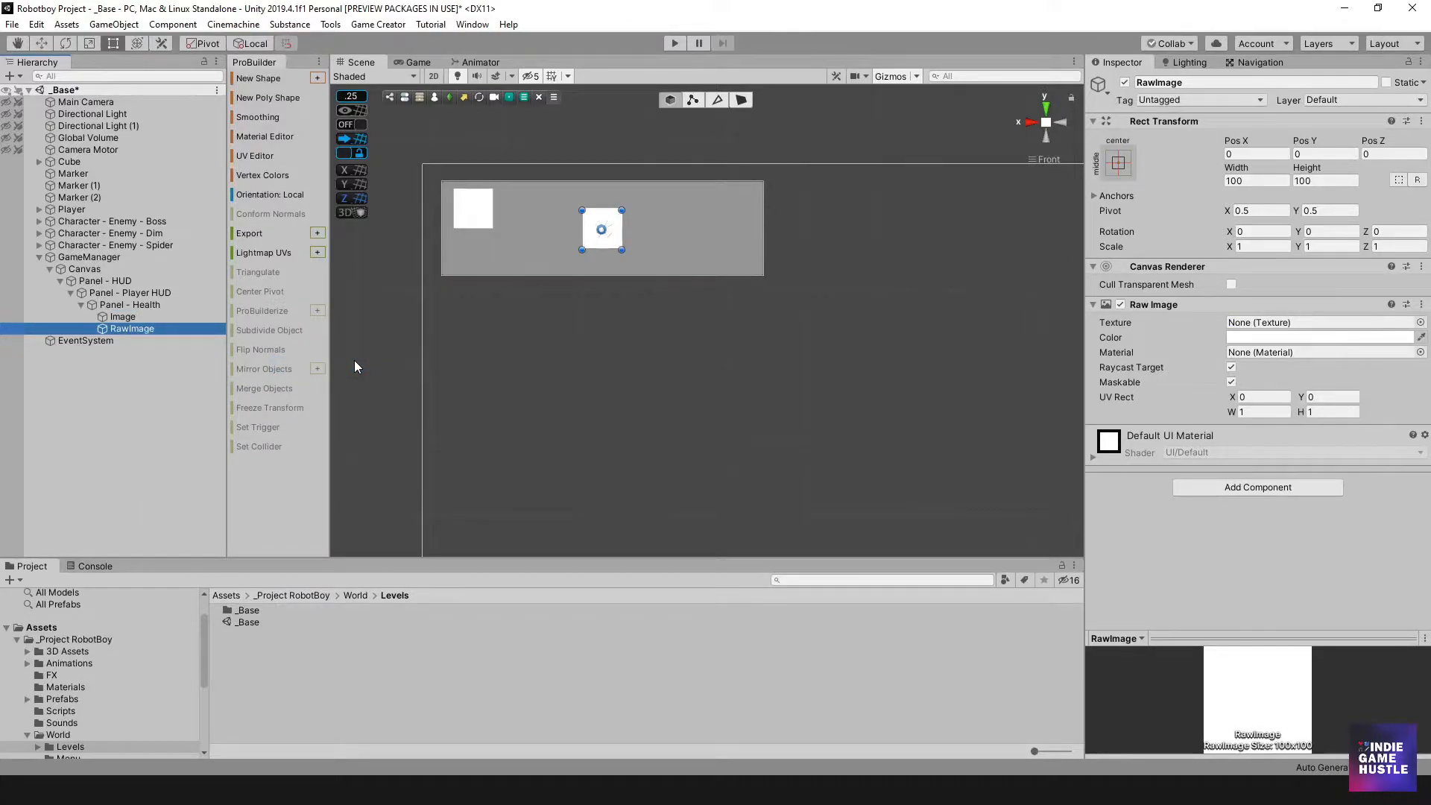
{"action": "left_click", "coordinate": [130, 304]}
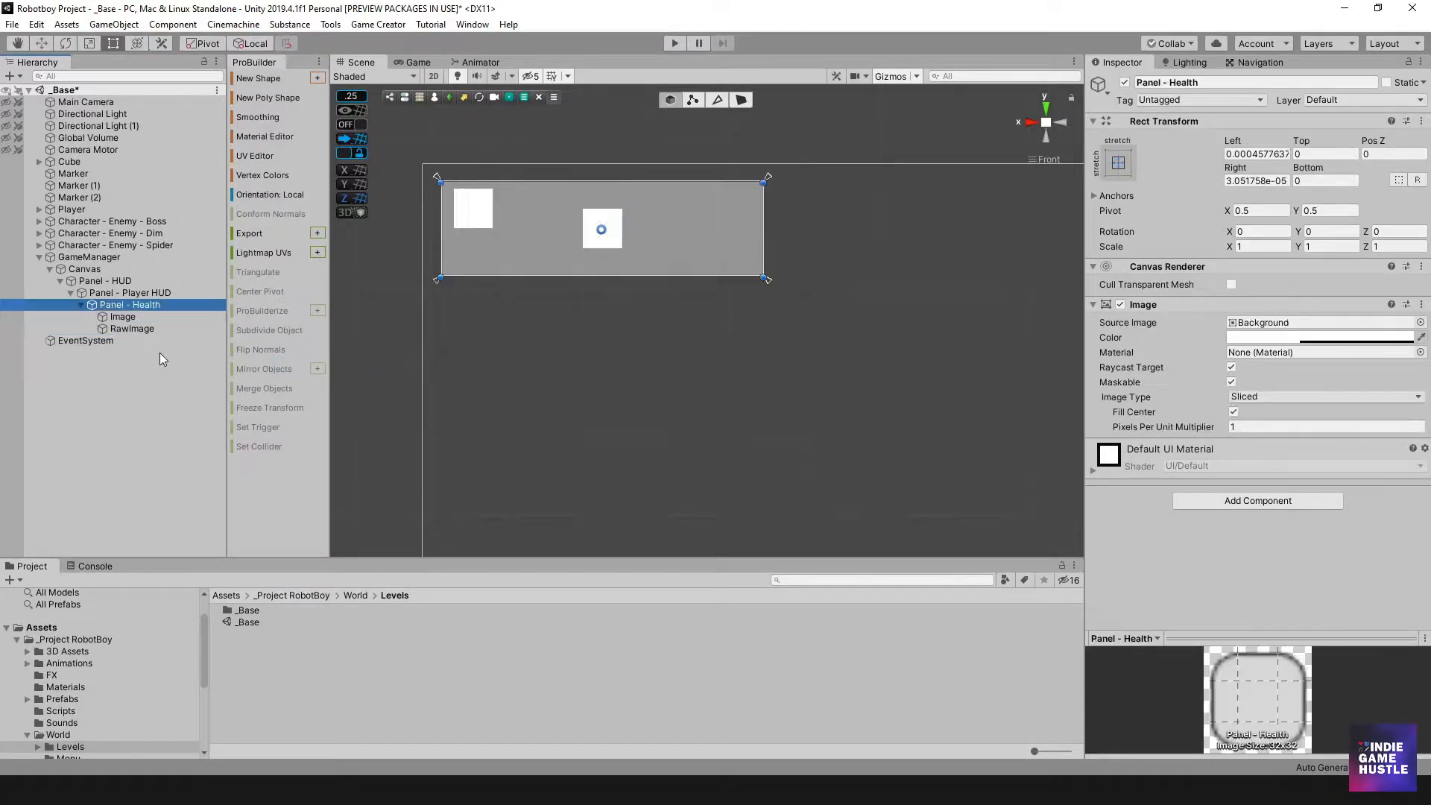
{"action": "left_click", "coordinate": [126, 328]}
{"action": "right_click", "coordinate": [124, 328]}
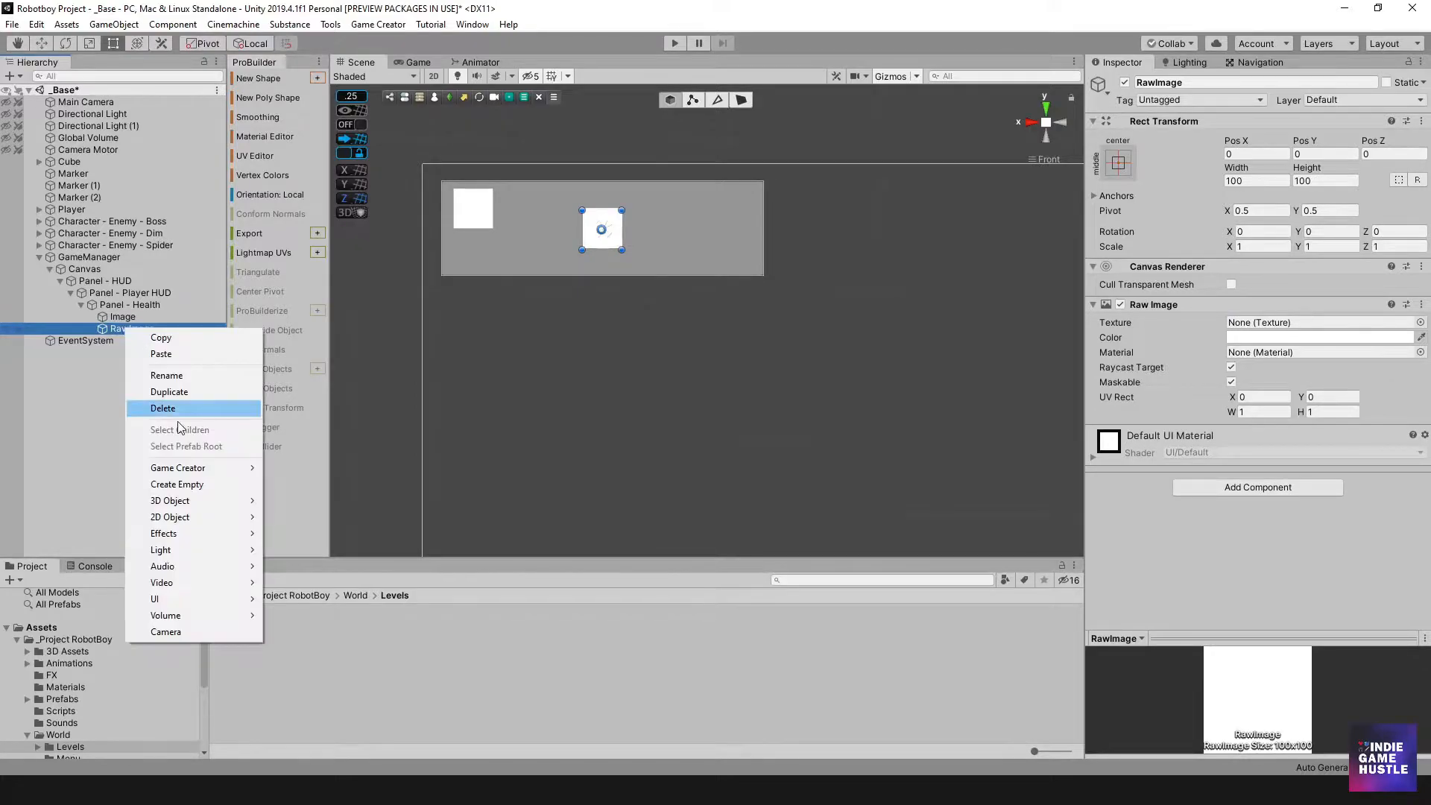
{"action": "left_click", "coordinate": [179, 410]}
- Add a UI Panel as a child of Panel - Health
{"action": "left_click", "coordinate": [145, 307]}
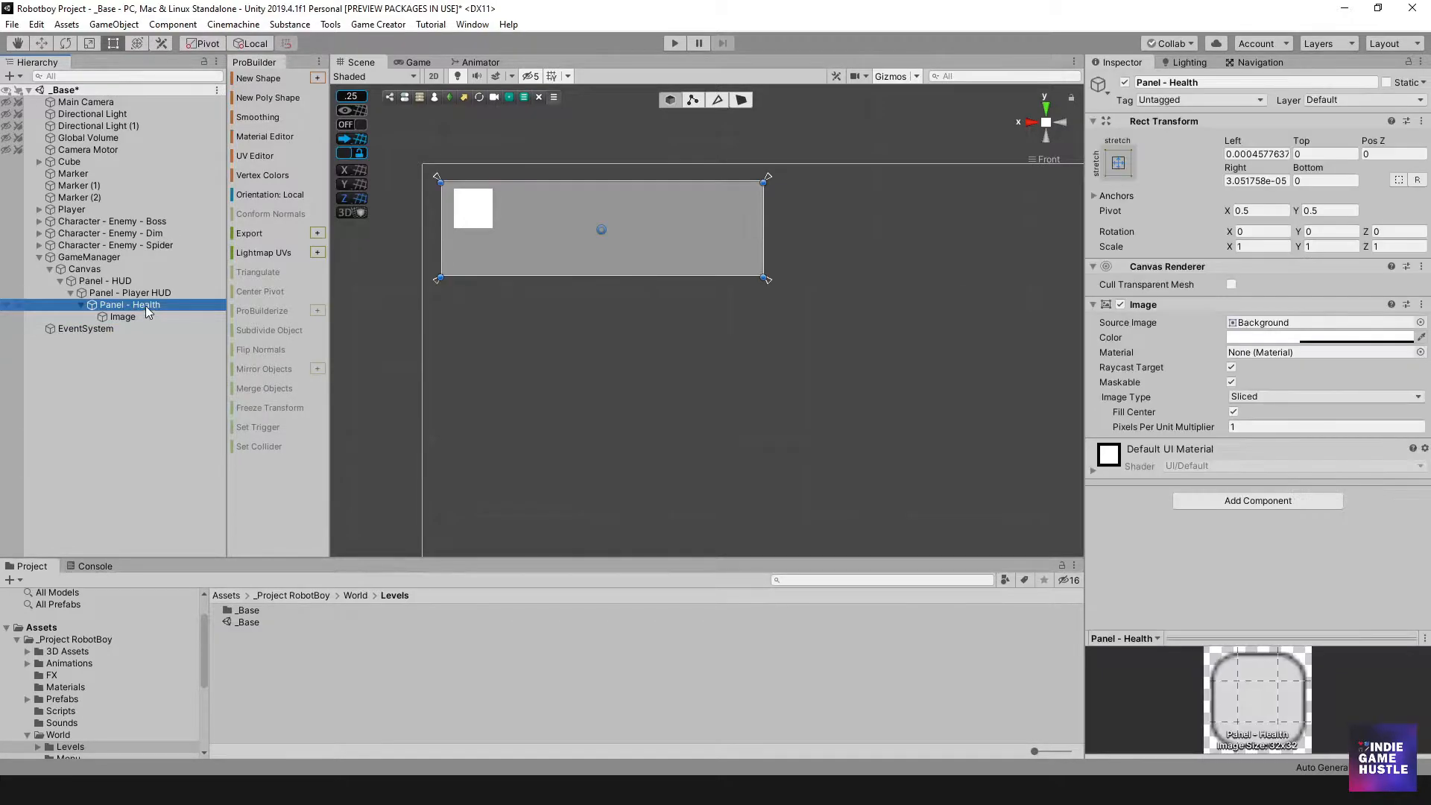
{"action": "right_click", "coordinate": [145, 305]}
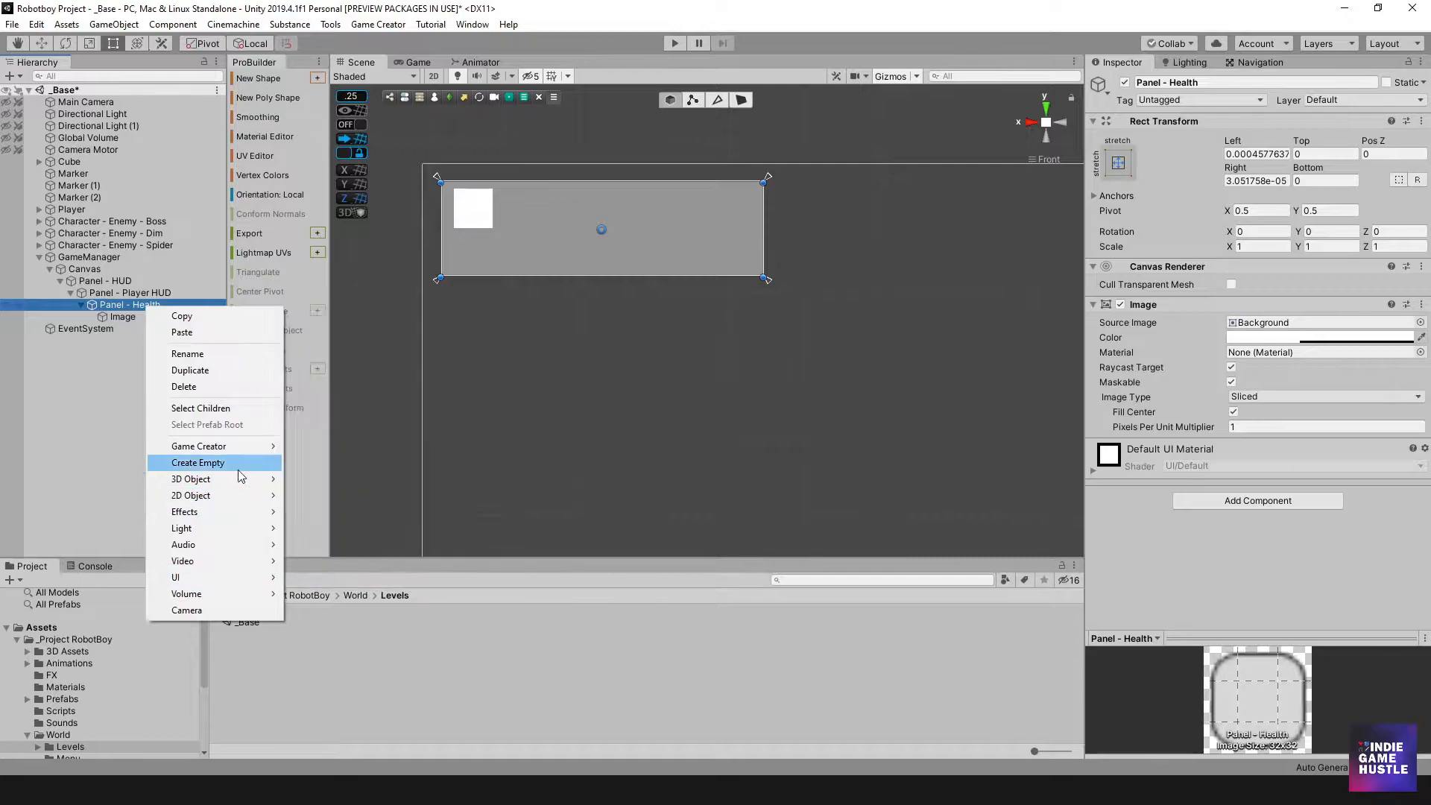
{"action": "mouse_move", "coordinate": [239, 577]}
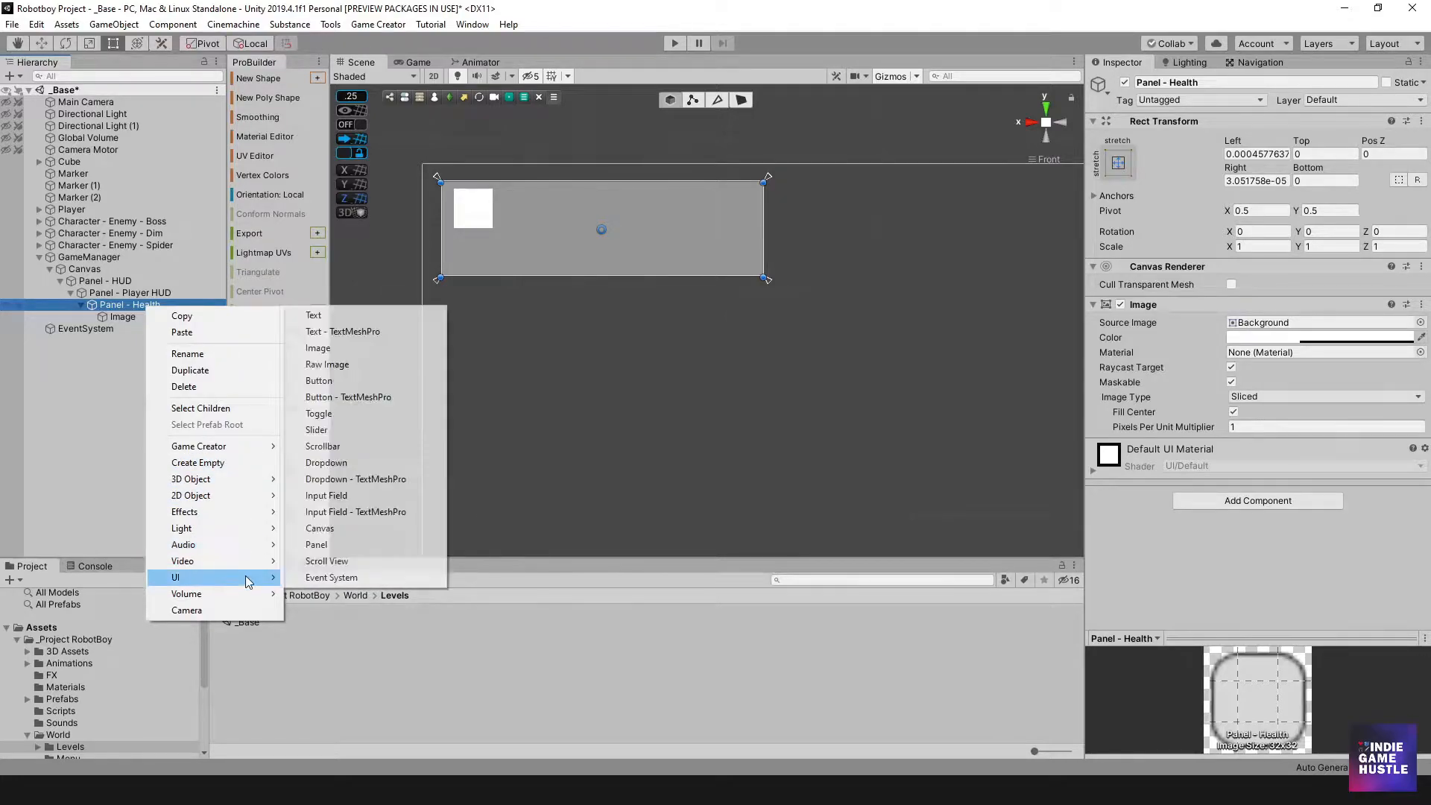
{"action": "left_click", "coordinate": [337, 544]}
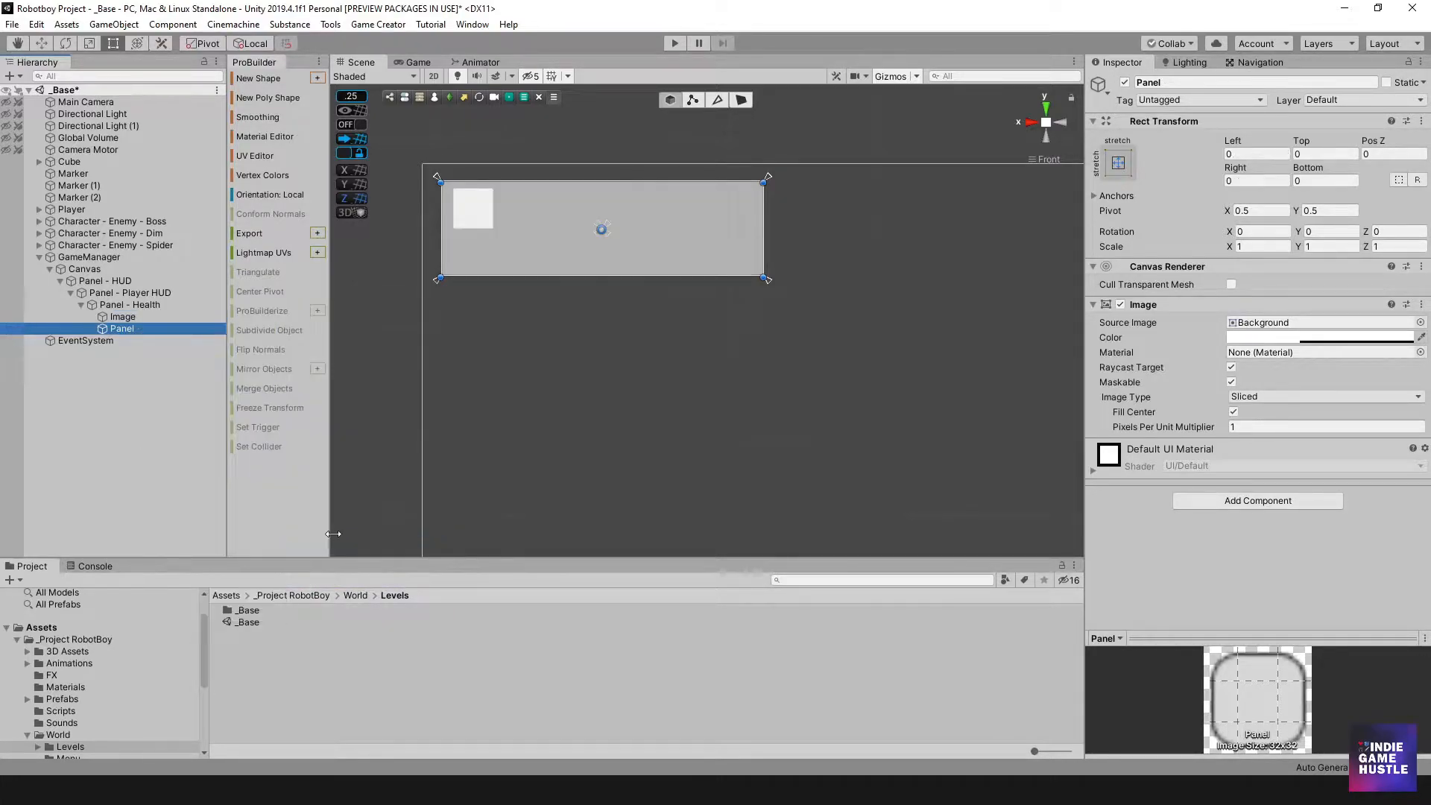
- Shrink the new panel to a thin bar beside the white image, about Left 74, Top 42, Right 131, Bottom 142, and set its colour alpha to 255
{"action": "left_click_drag", "start_coordinate": [593, 181], "coordinate": [624, 207]}
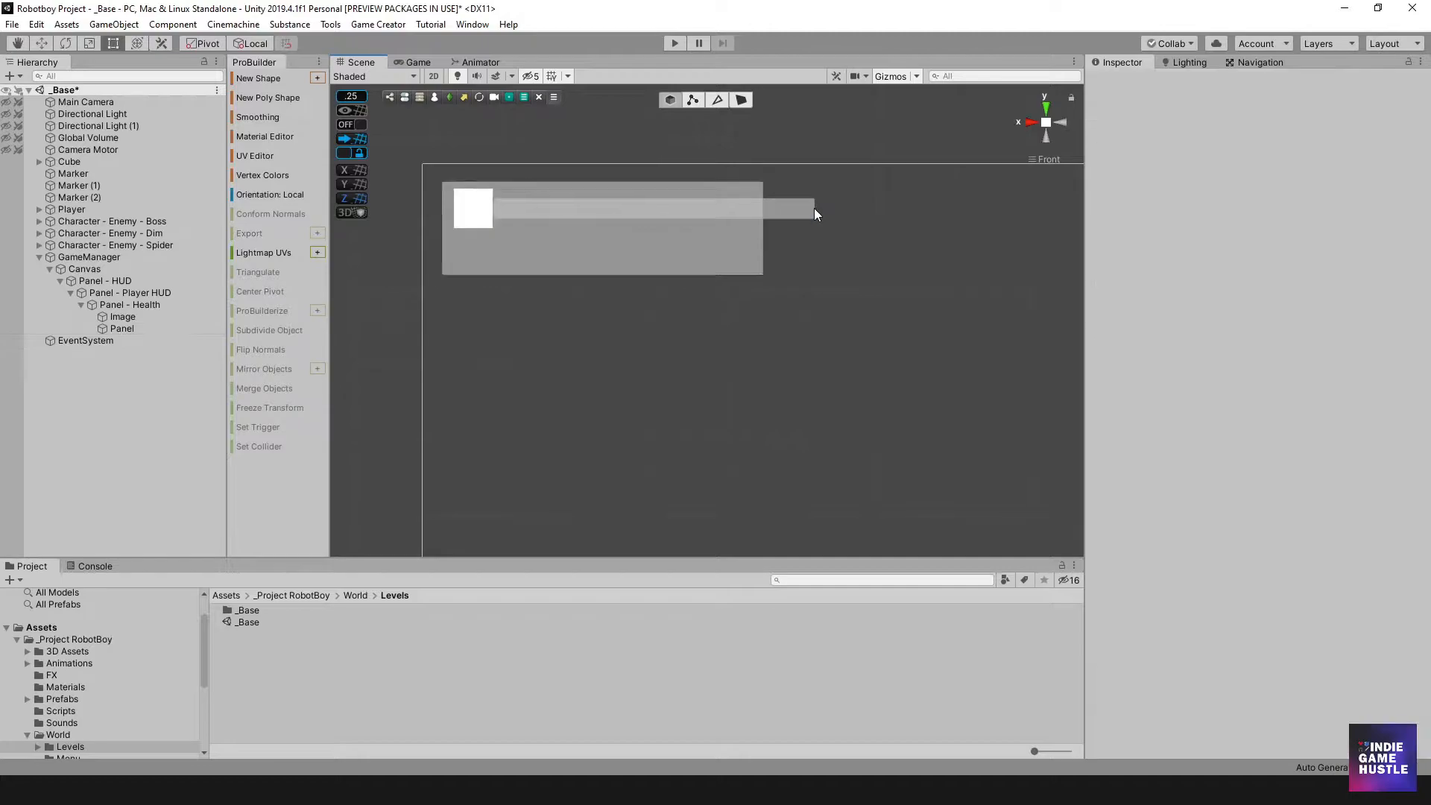
{"action": "left_click_drag", "start_coordinate": [813, 218], "coordinate": [732, 226]}
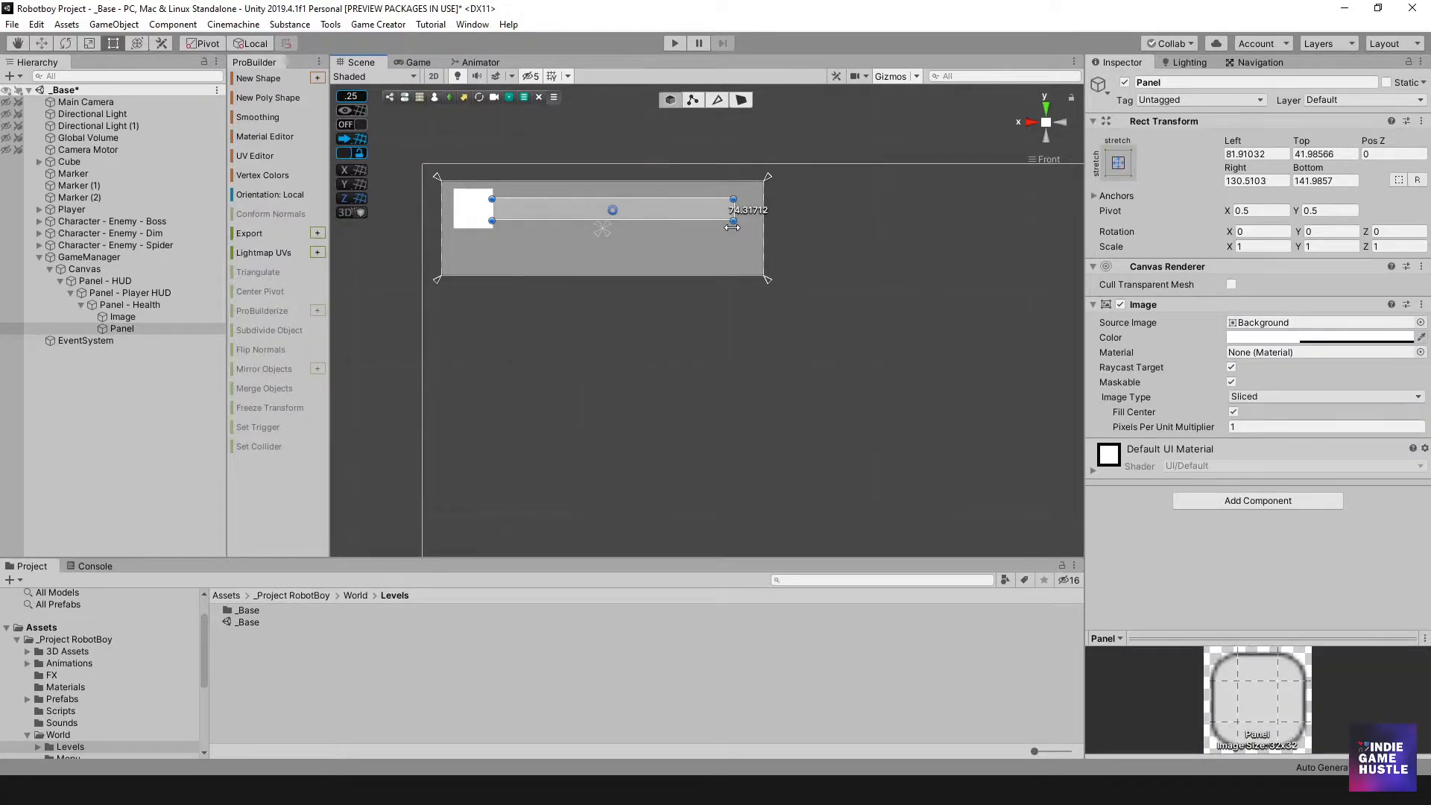
{"action": "left_click", "coordinate": [1268, 337]}
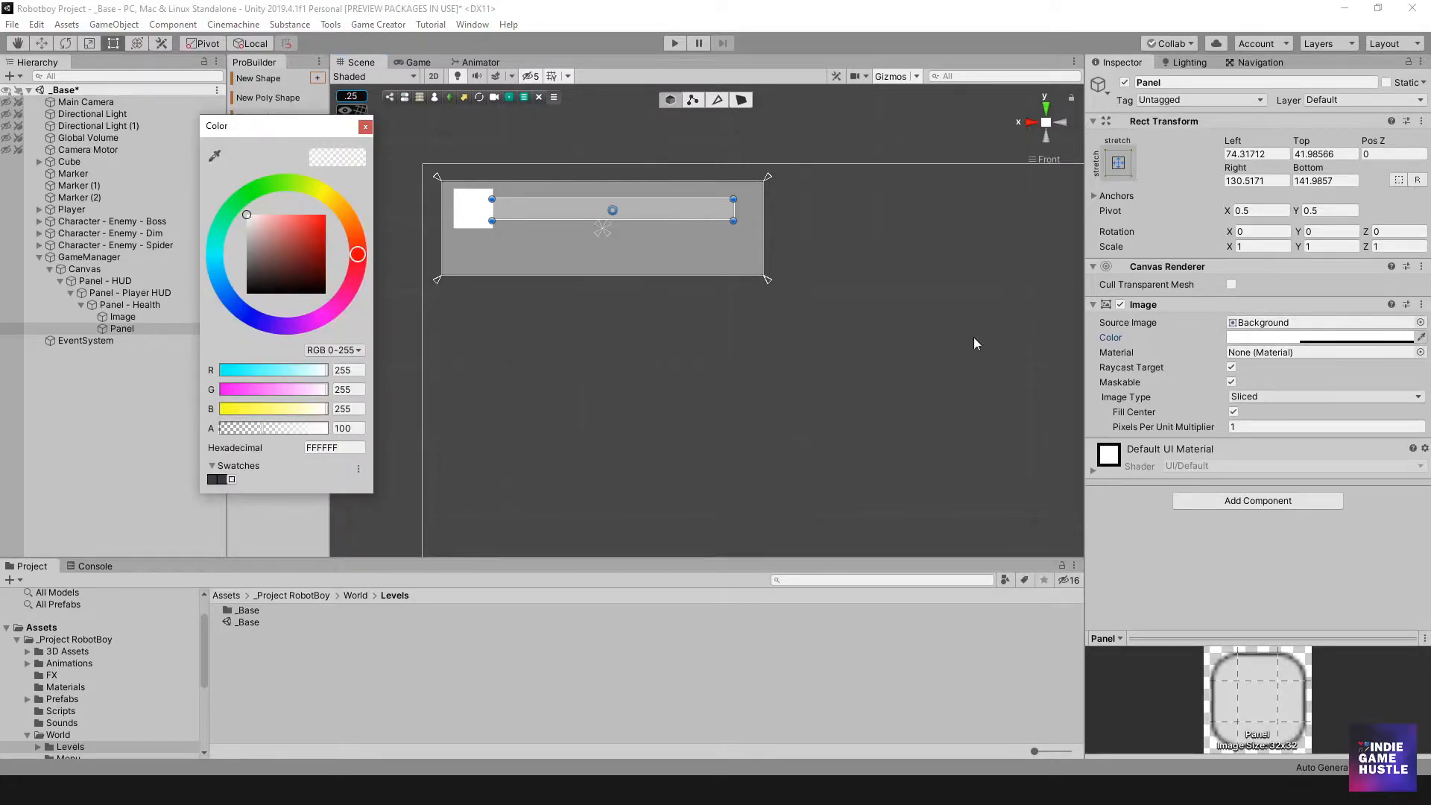
{"action": "left_click_drag", "start_coordinate": [273, 429], "coordinate": [325, 431]}
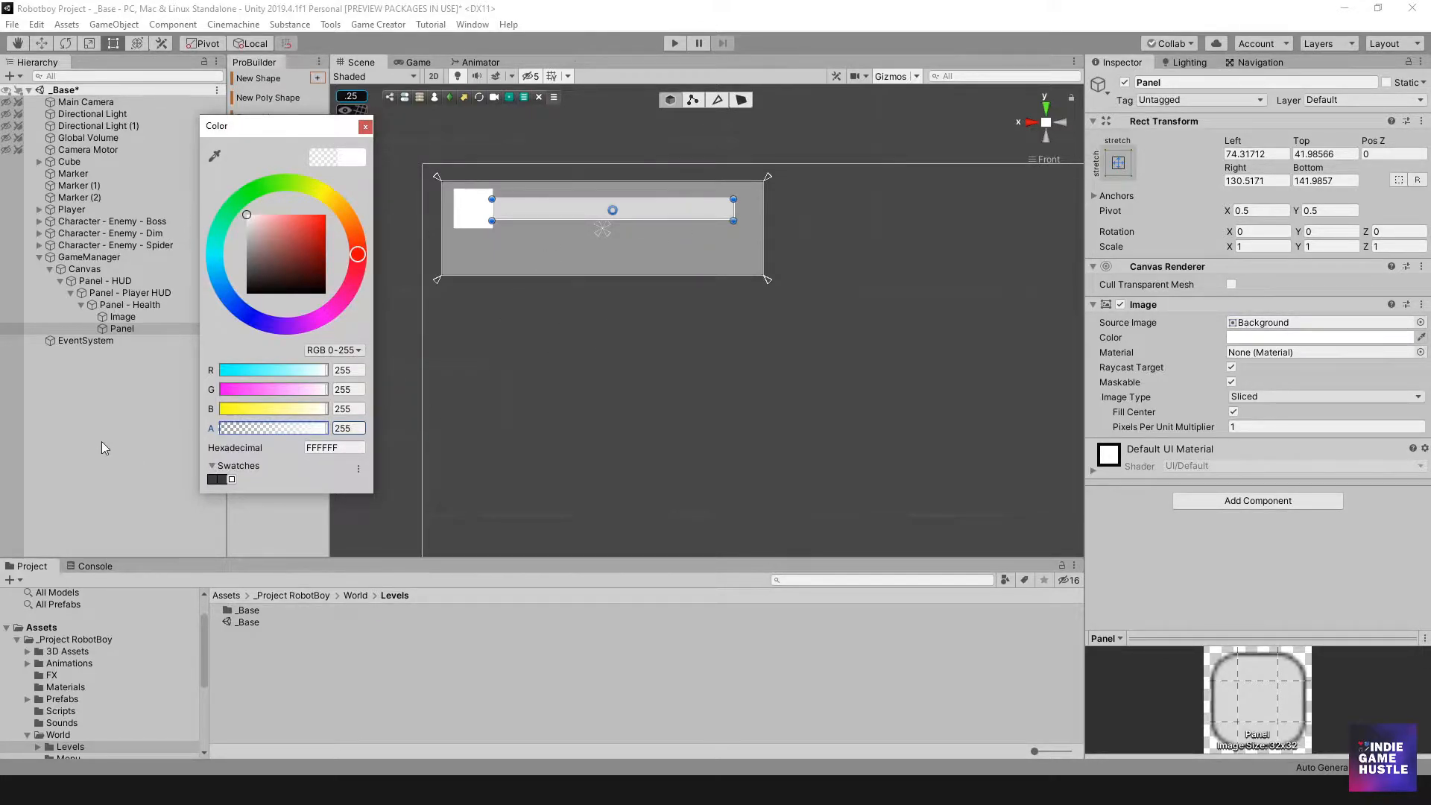
- Make Panel - Health's image fully transparent by setting its colour alpha to 0
{"action": "left_click", "coordinate": [129, 305]}
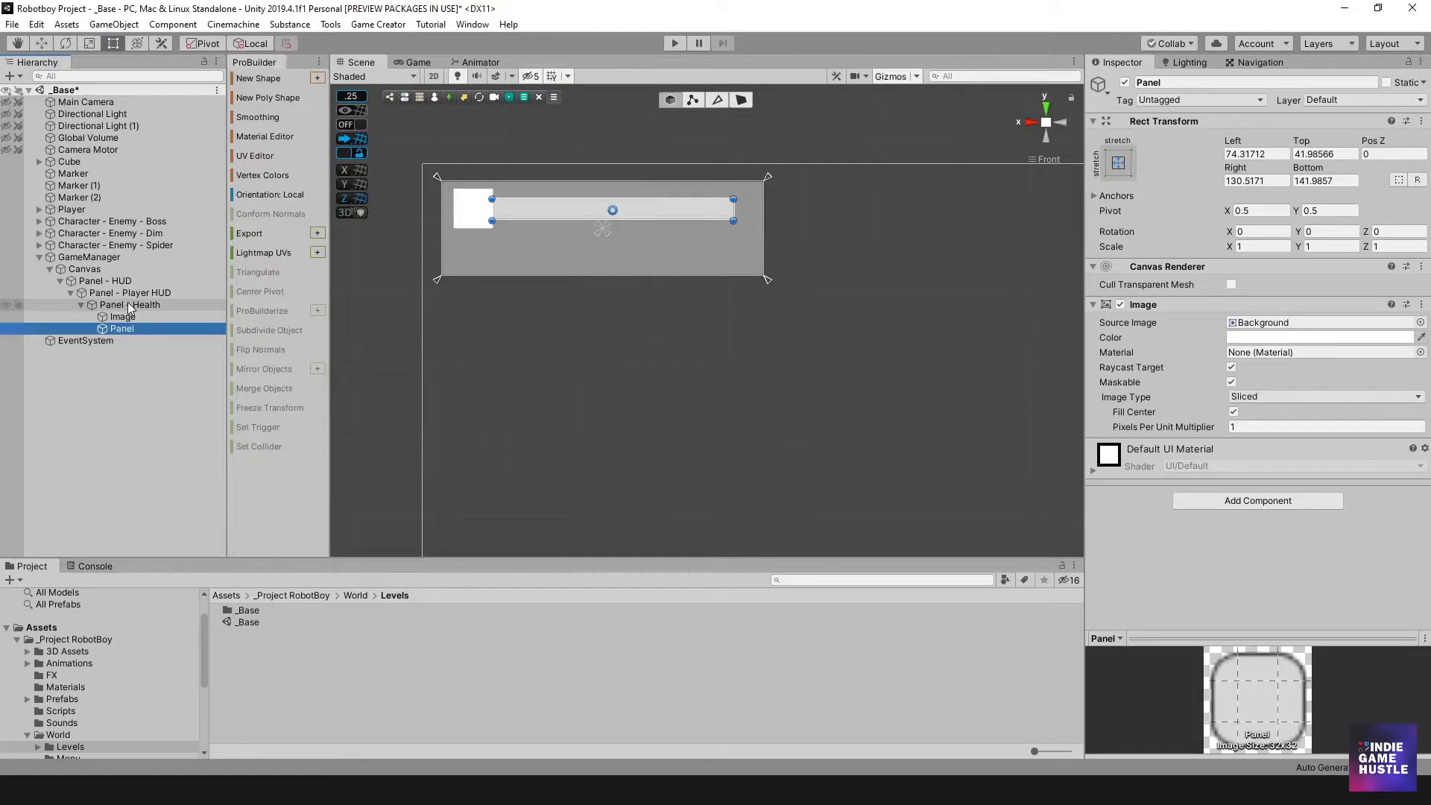
{"action": "left_click", "coordinate": [130, 305]}
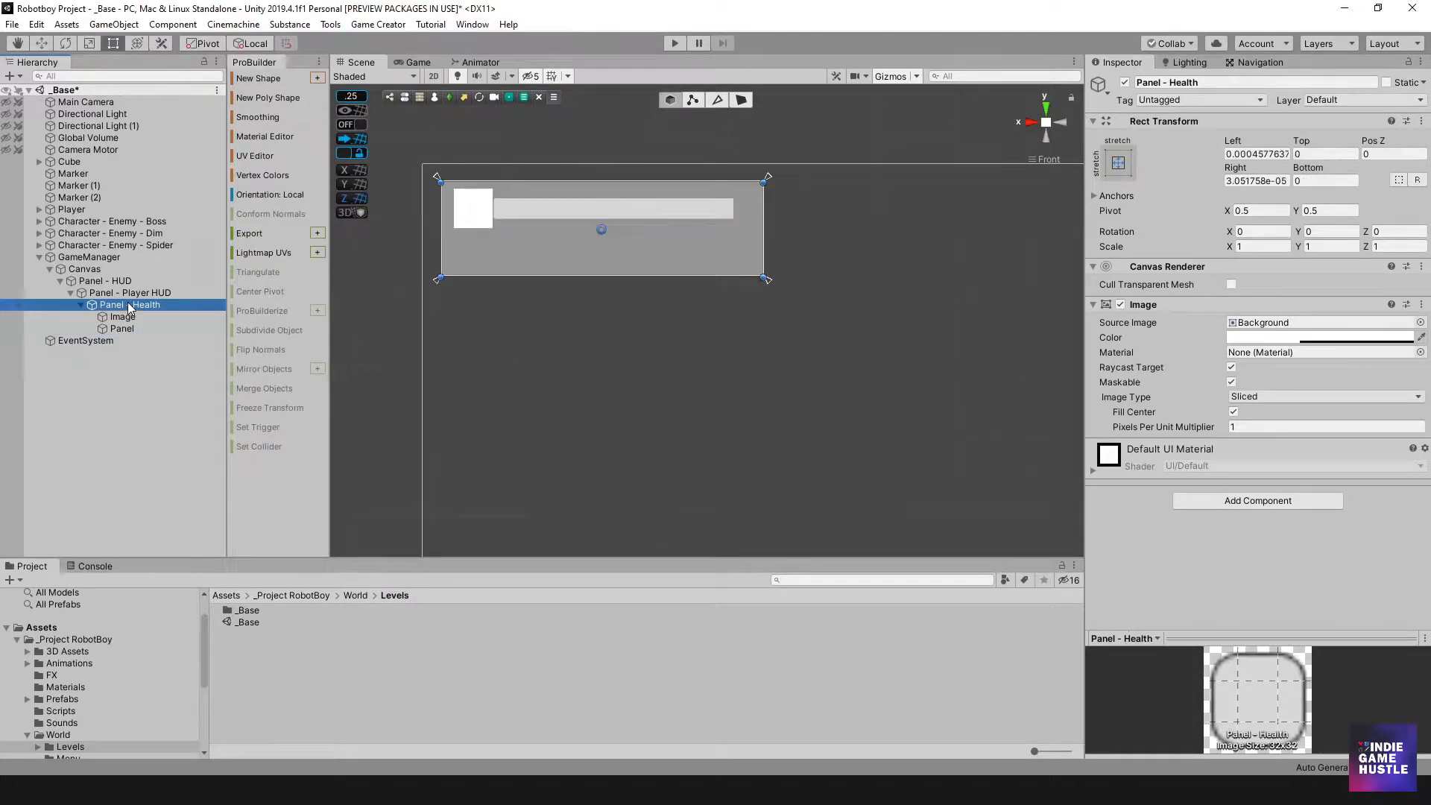
{"action": "left_click", "coordinate": [1313, 338]}
{"action": "left_click_drag", "start_coordinate": [310, 428], "coordinate": [186, 430]}
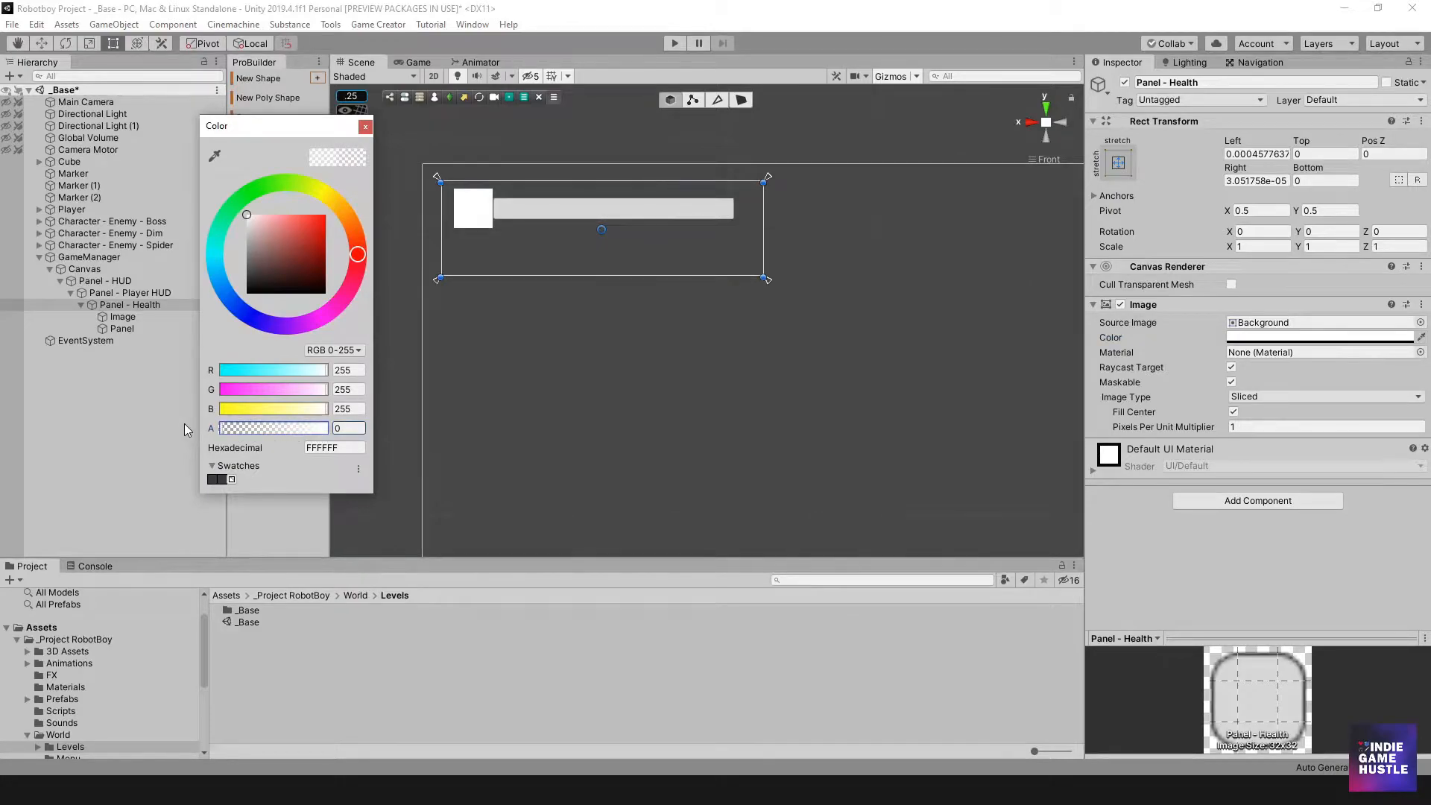
{"action": "left_click", "coordinate": [365, 127]}
- Rename the thin panel under Panel - Health as "Bar"
{"action": "left_click", "coordinate": [480, 216]}
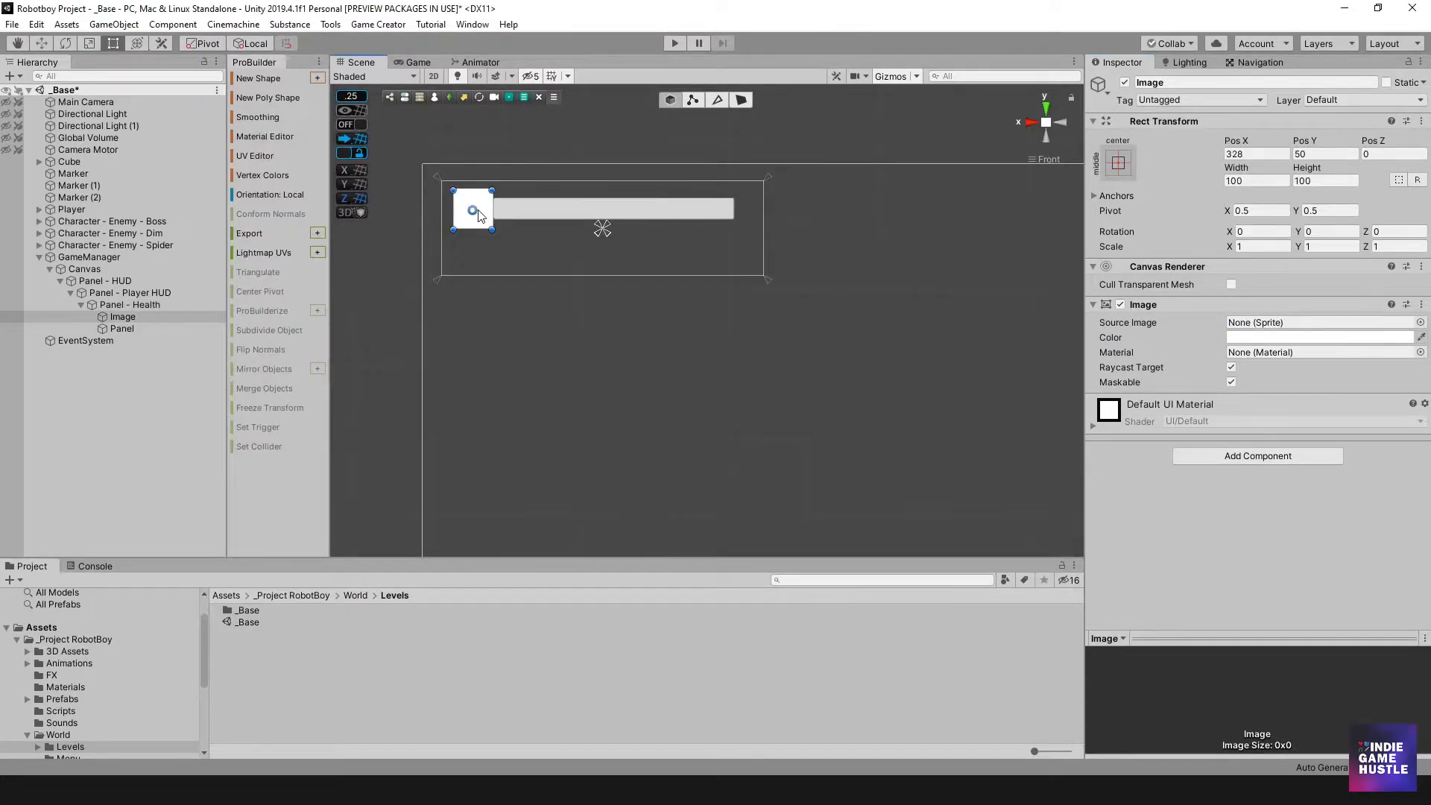
{"action": "left_click", "coordinate": [526, 212]}
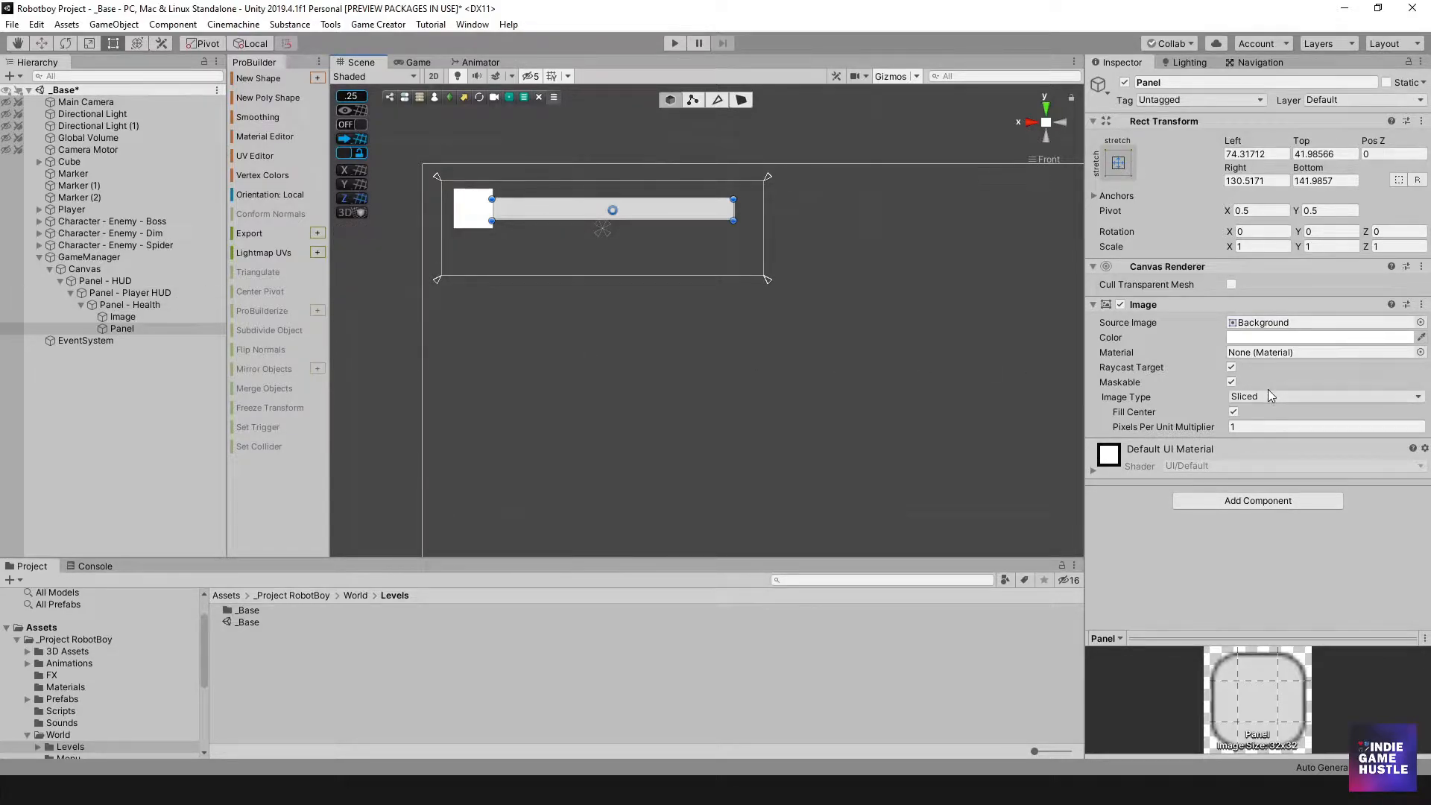
{"action": "left_click", "coordinate": [133, 329]}
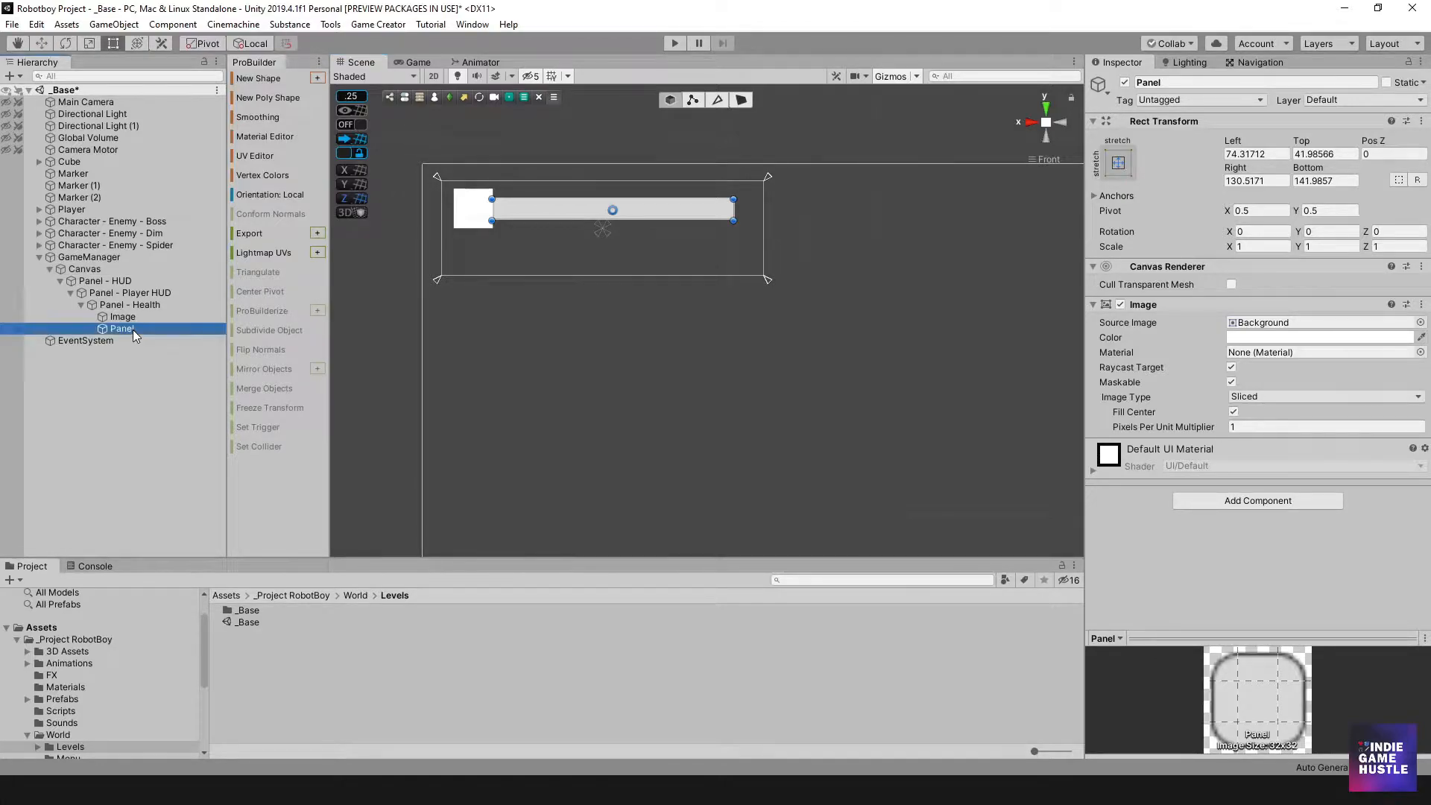
{"action": "key", "text": "F2"}
{"action": "type", "text": "V"}
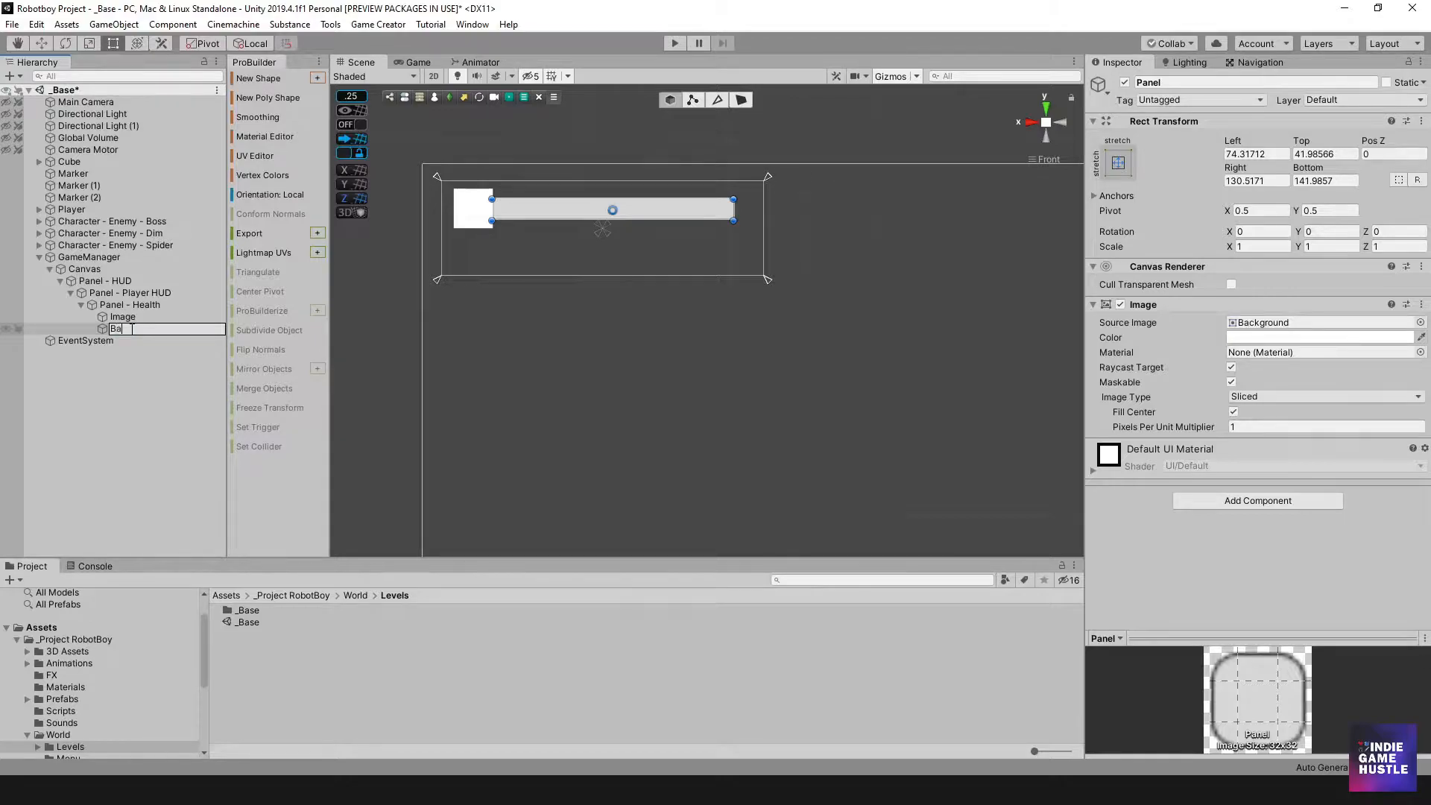
{"action": "key", "text": "Return"}
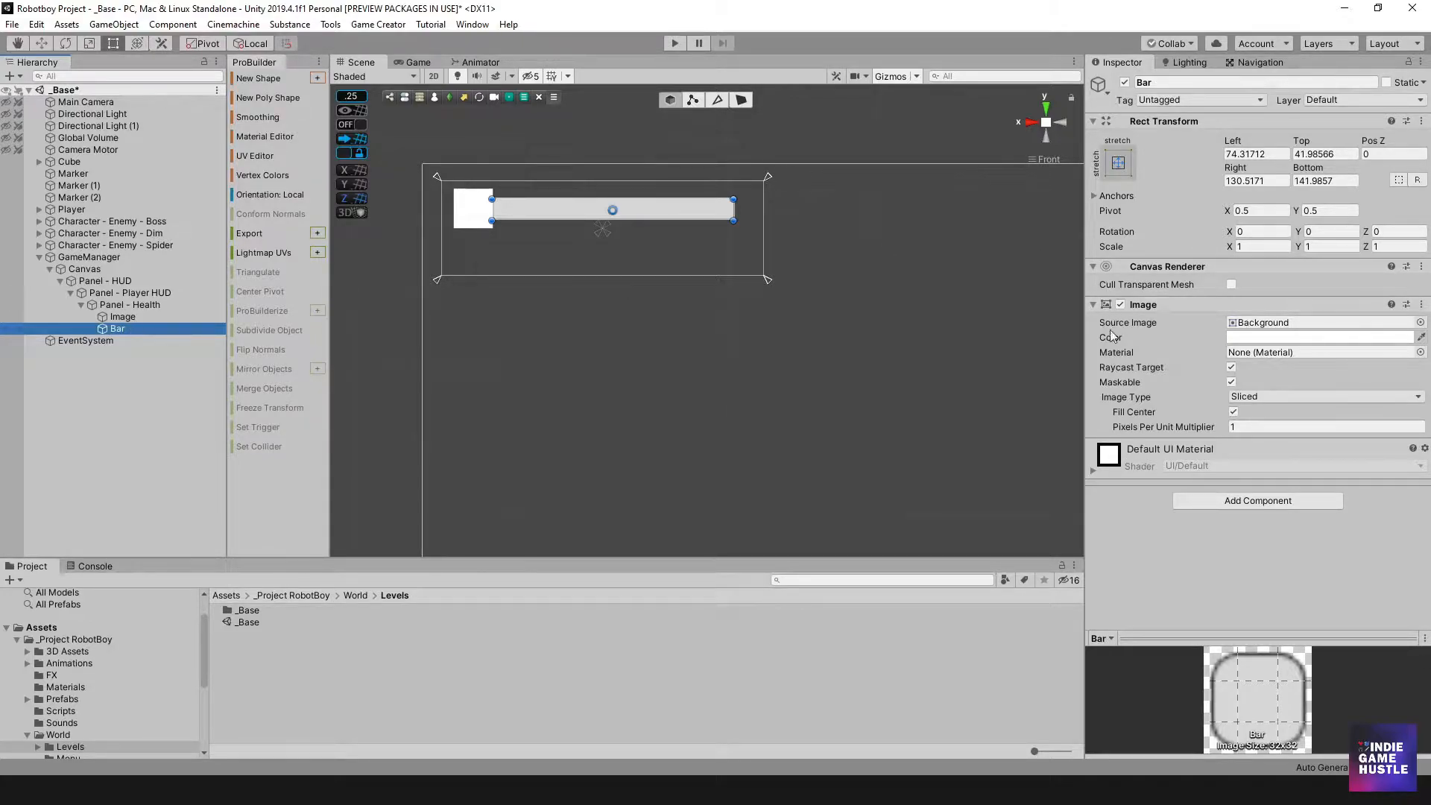
- Set Bar's image type to Filled with the Horizontal fill method
{"action": "left_click", "coordinate": [1259, 396]}
{"action": "left_click", "coordinate": [1276, 462]}
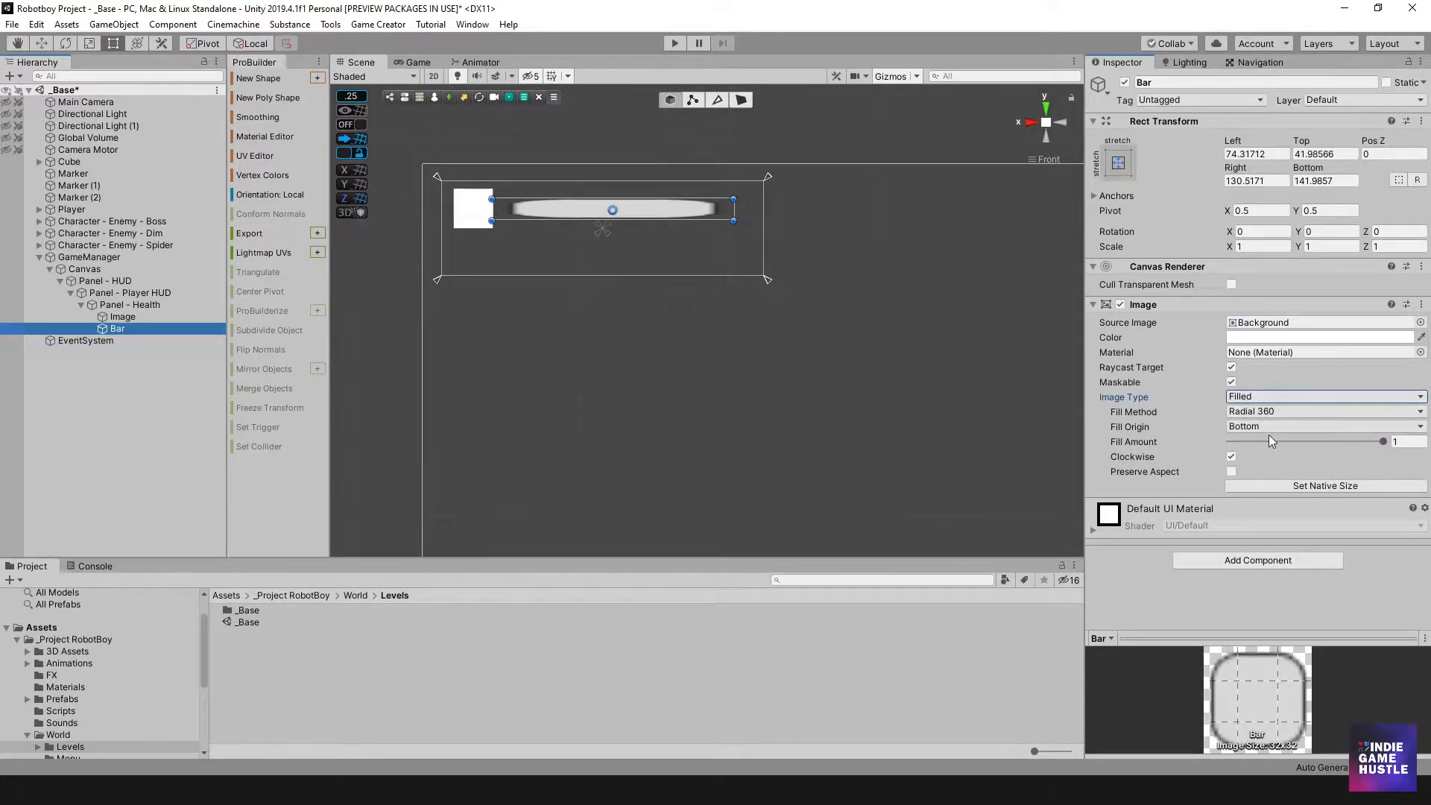
{"action": "left_click", "coordinate": [1274, 413]}
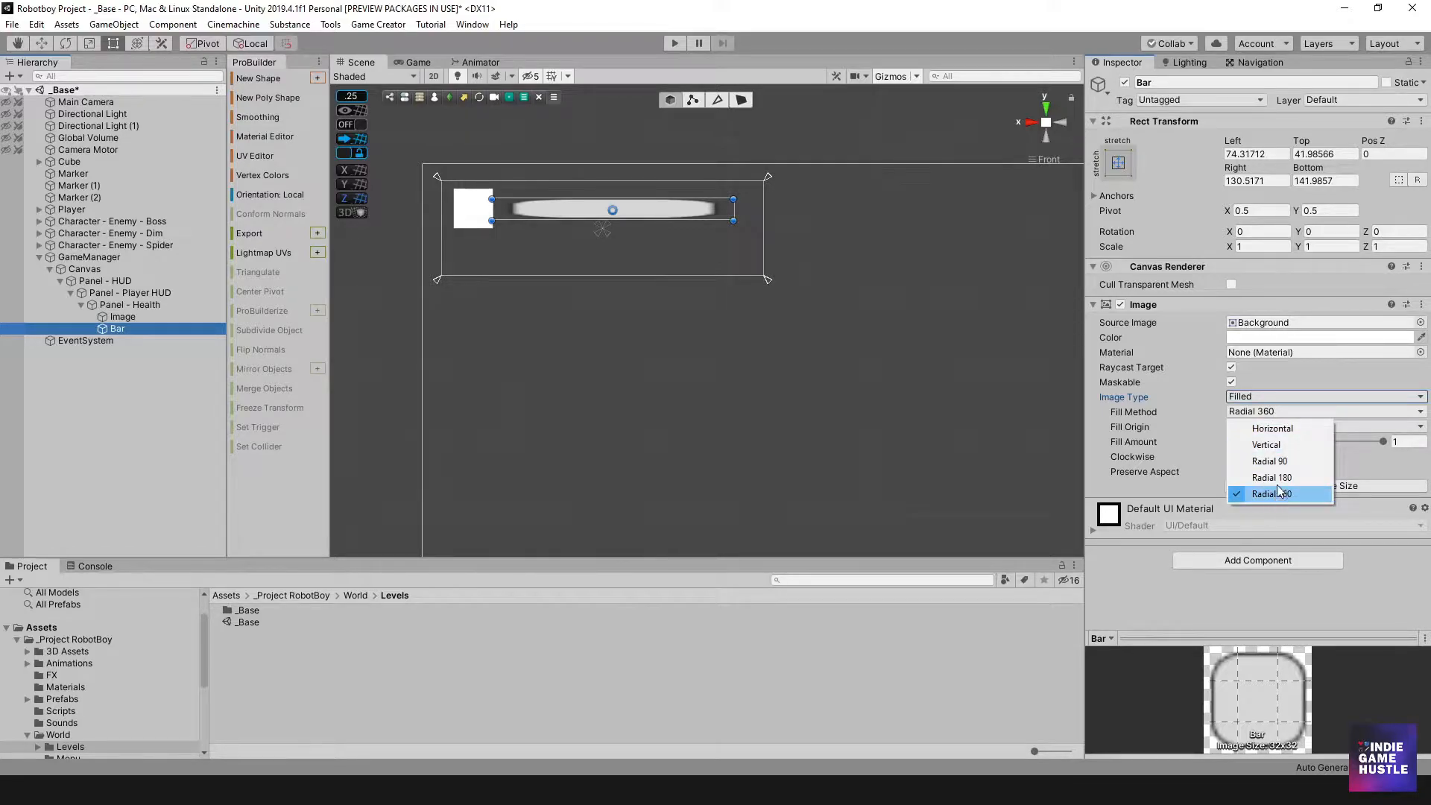
{"action": "left_click", "coordinate": [1278, 430]}
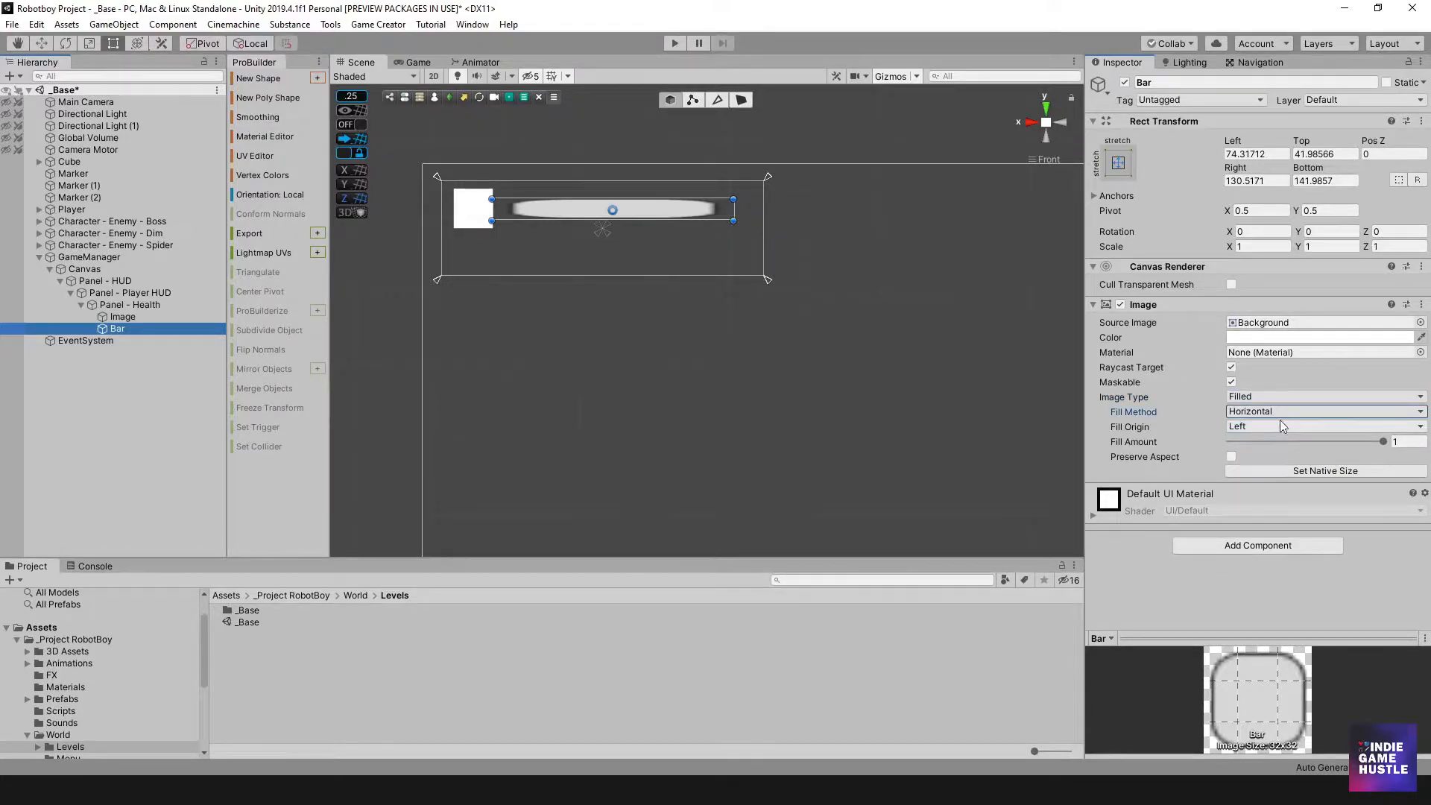
{"action": "left_click", "coordinate": [1263, 396]}
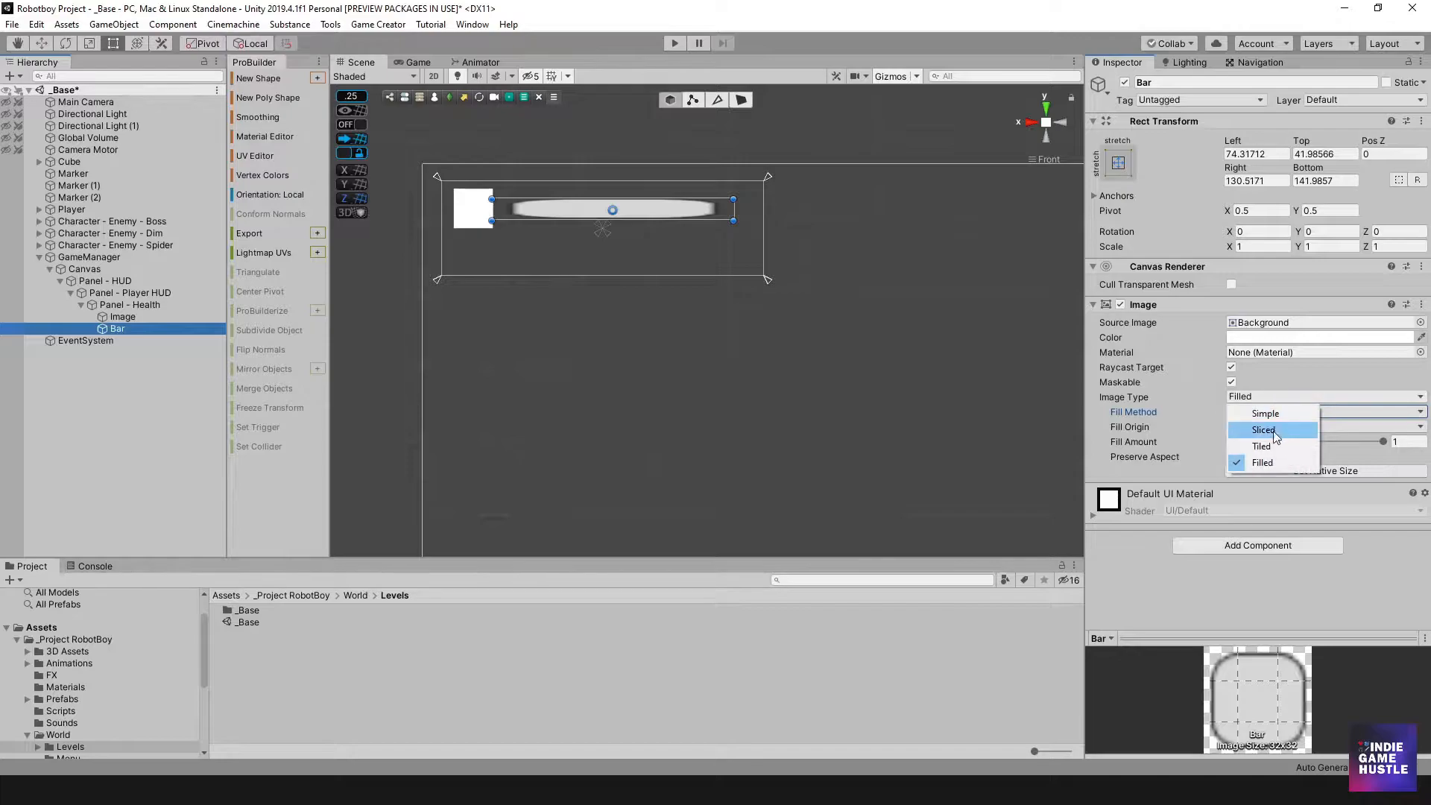
{"action": "left_click", "coordinate": [1268, 462]}
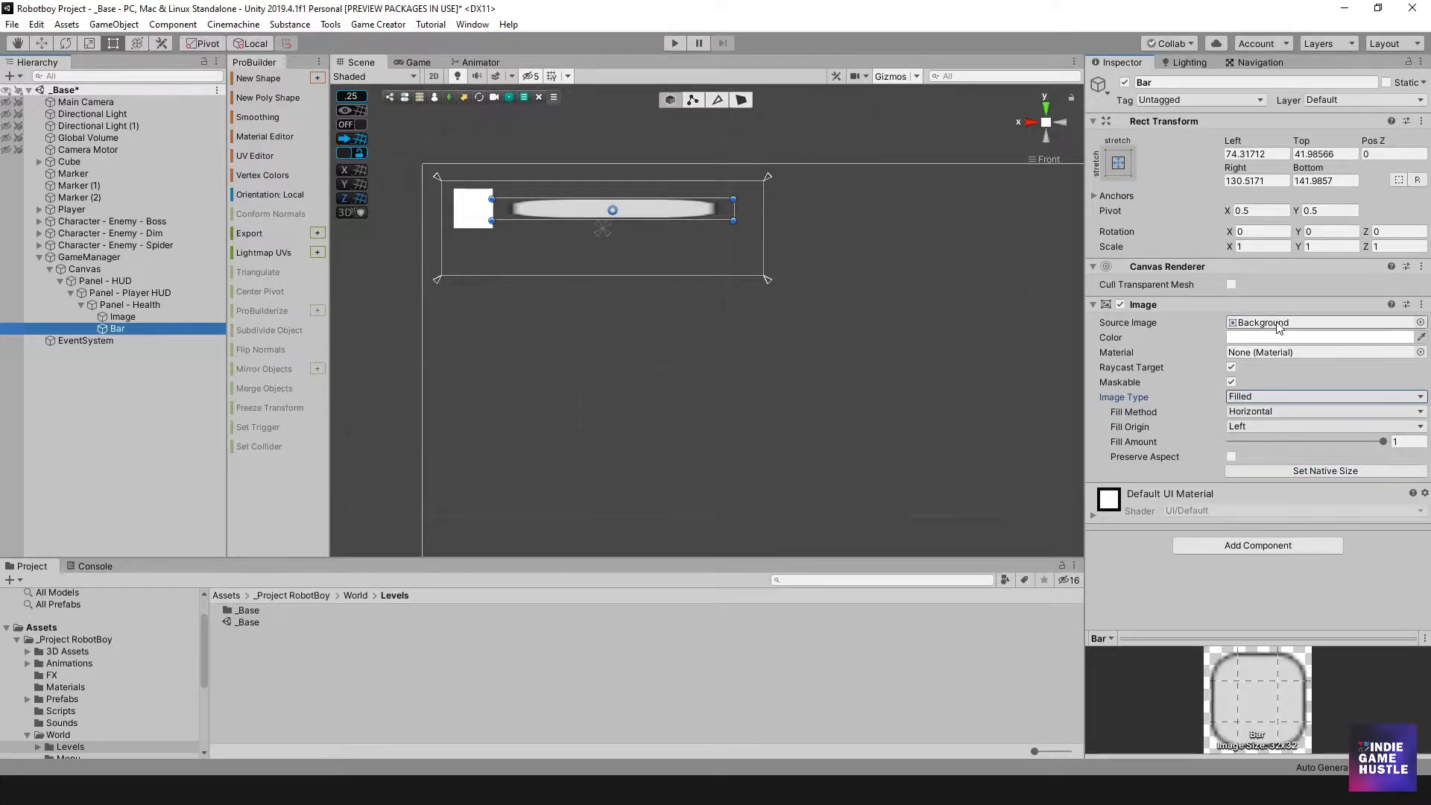
- Set Bar's source image to None
{"action": "left_click", "coordinate": [1420, 323]}
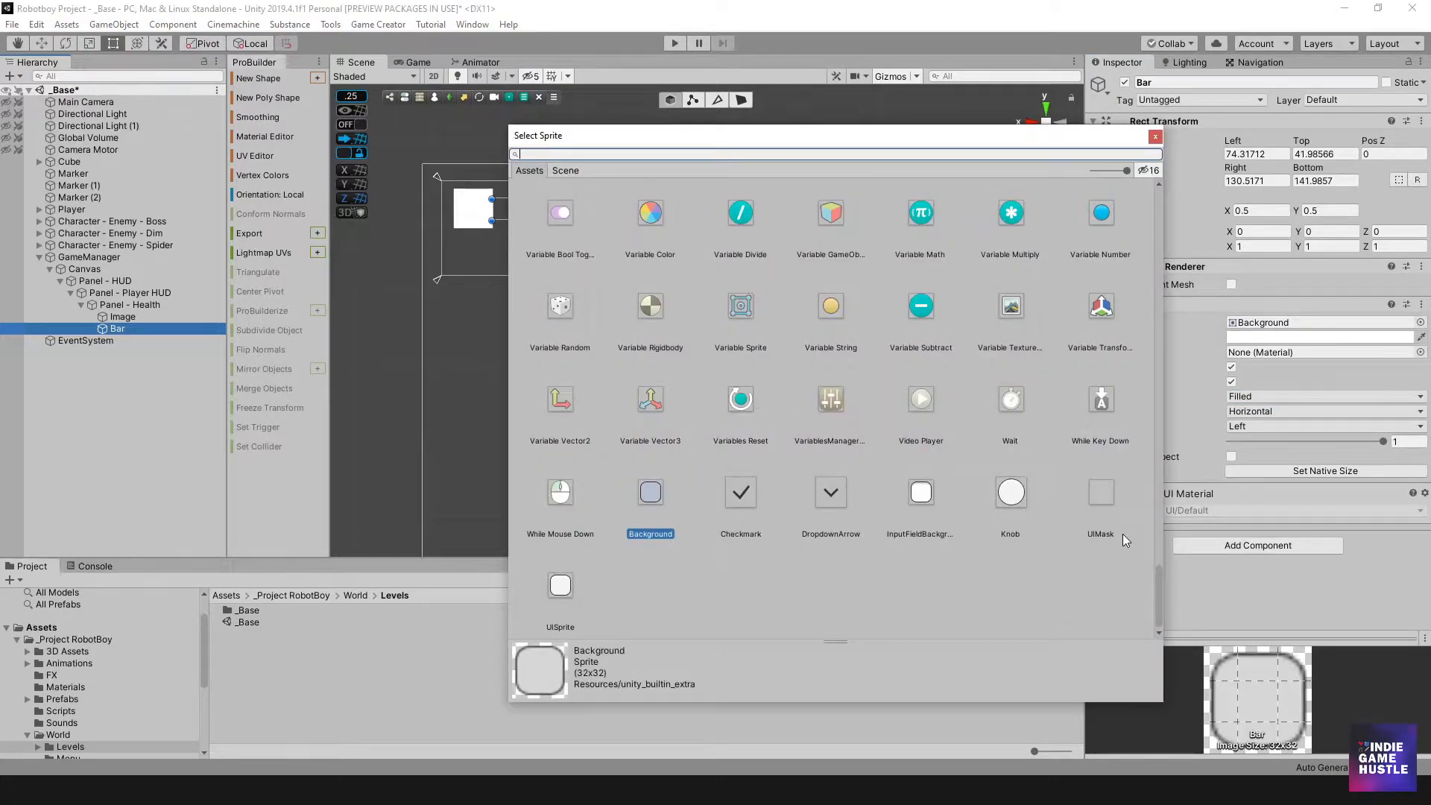
{"action": "left_click_drag", "start_coordinate": [1158, 592], "coordinate": [1153, 222]}
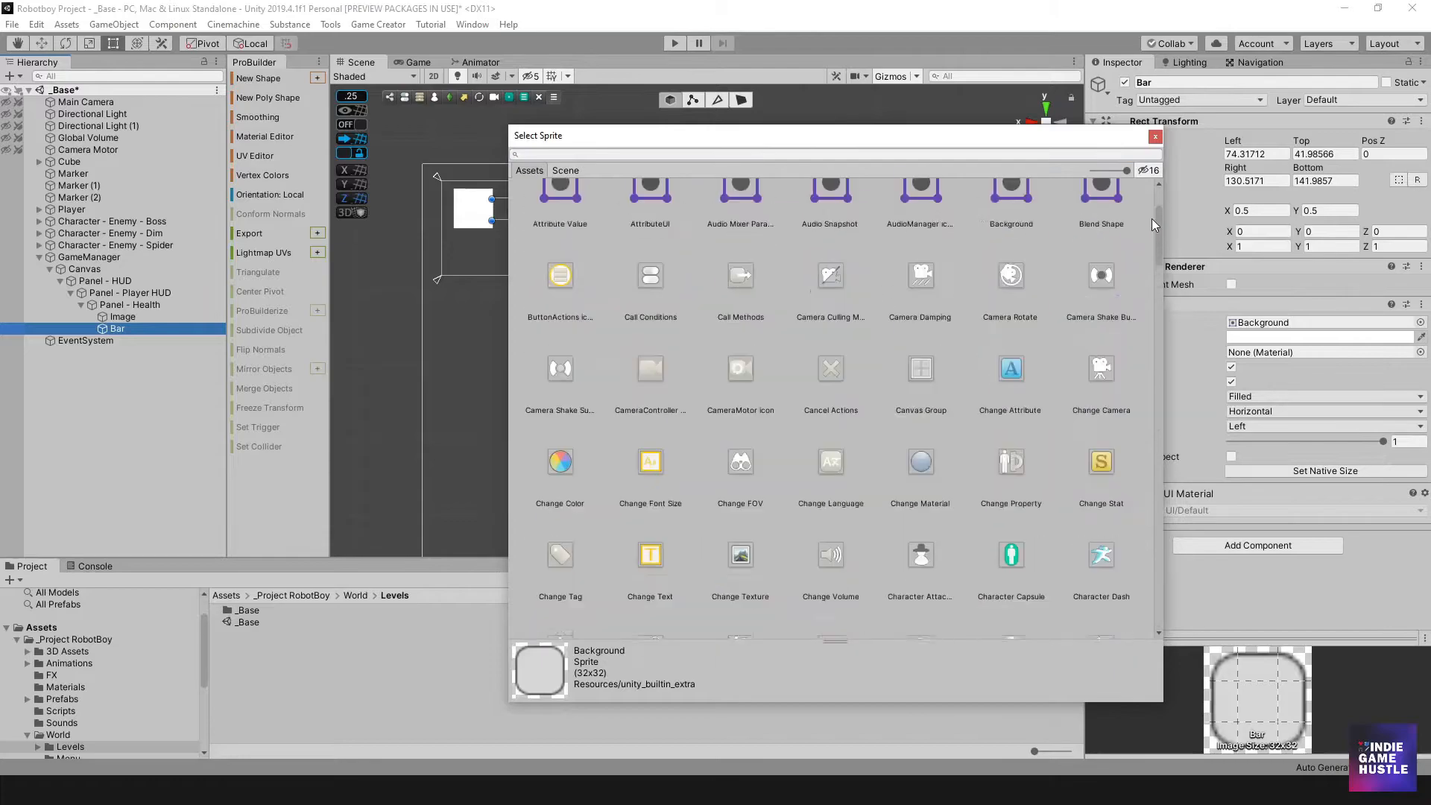
{"action": "double_click", "coordinate": [561, 232]}
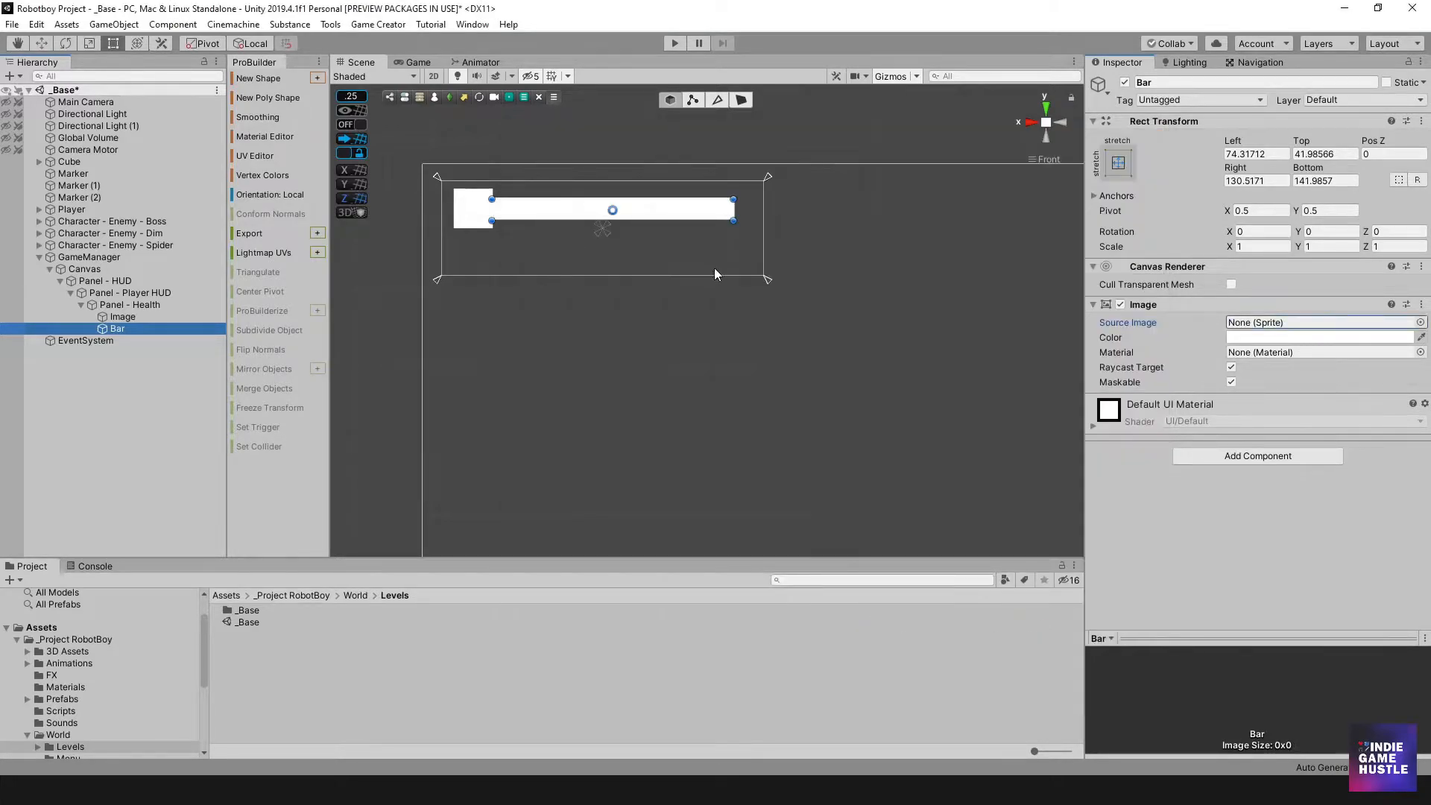
{"action": "left_click", "coordinate": [1241, 339]}
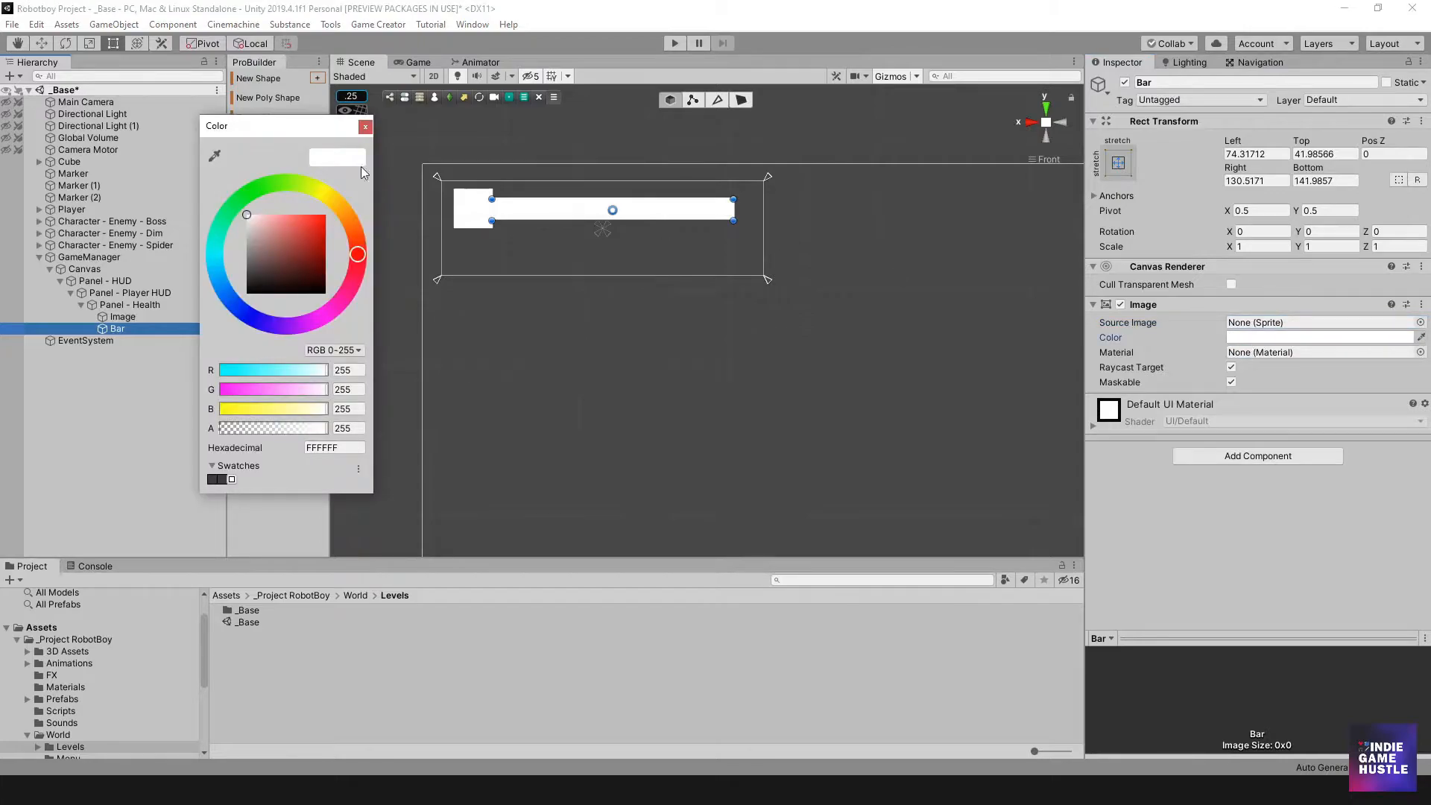
{"action": "left_click", "coordinate": [535, 275]}
{"action": "left_click", "coordinate": [511, 212]}
- Set Bar's image colour to light blue (6CB7F6)
{"action": "left_click", "coordinate": [121, 329]}
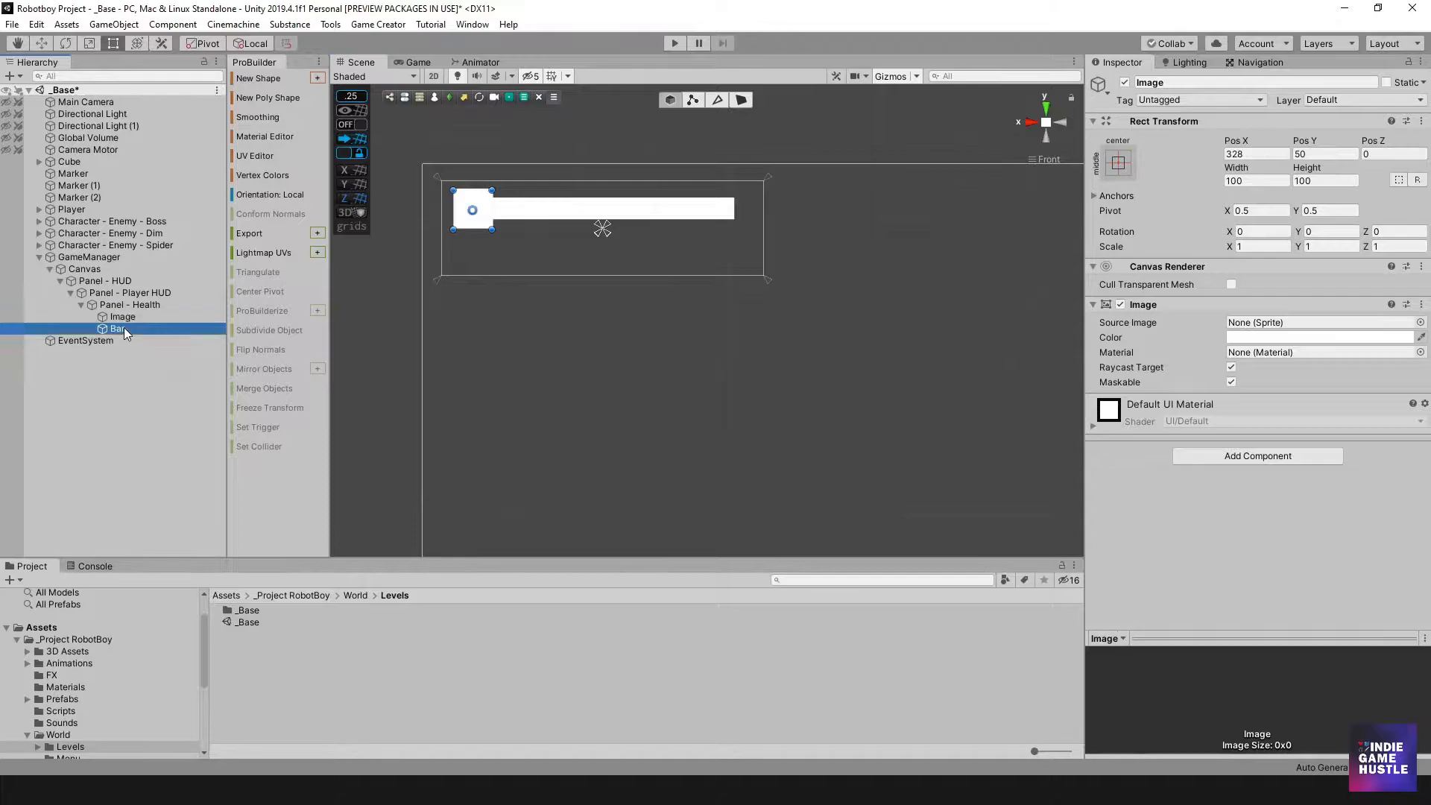
{"action": "left_click", "coordinate": [1404, 337]}
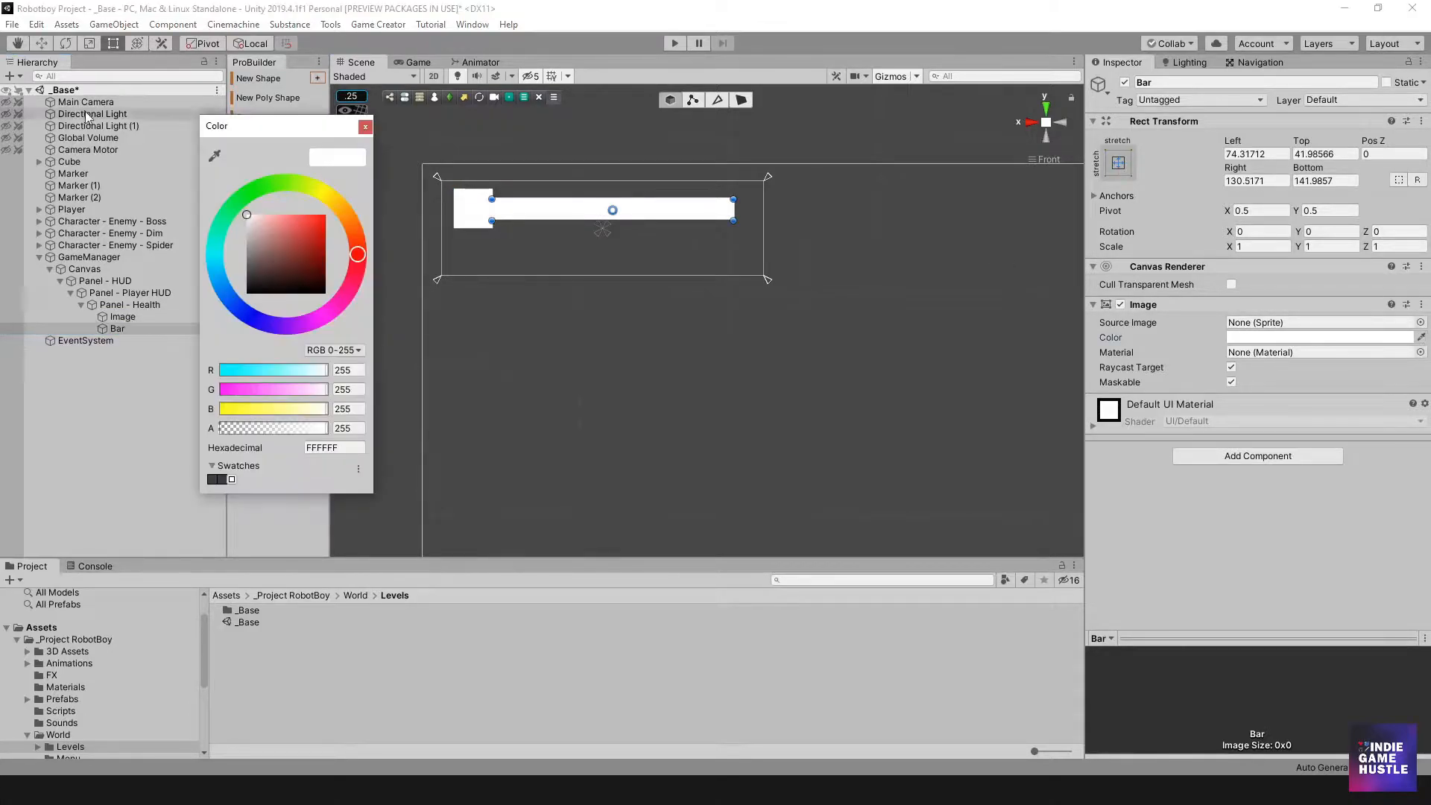
{"action": "left_click", "coordinate": [248, 193]}
{"action": "left_click", "coordinate": [226, 289]}
{"action": "left_click_drag", "start_coordinate": [287, 222], "coordinate": [292, 218]}
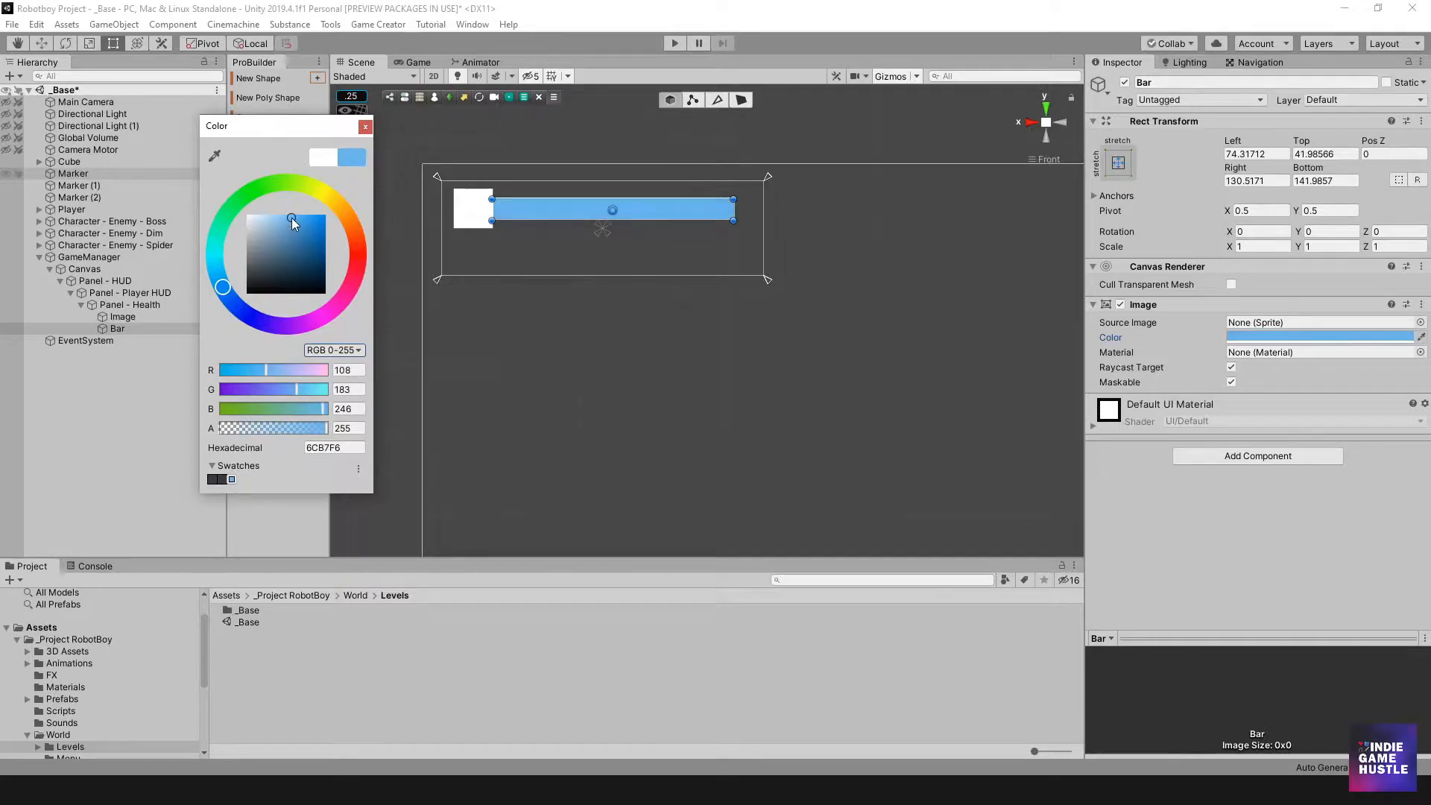
{"action": "left_click", "coordinate": [365, 126]}
{"action": "left_click", "coordinate": [131, 403]}
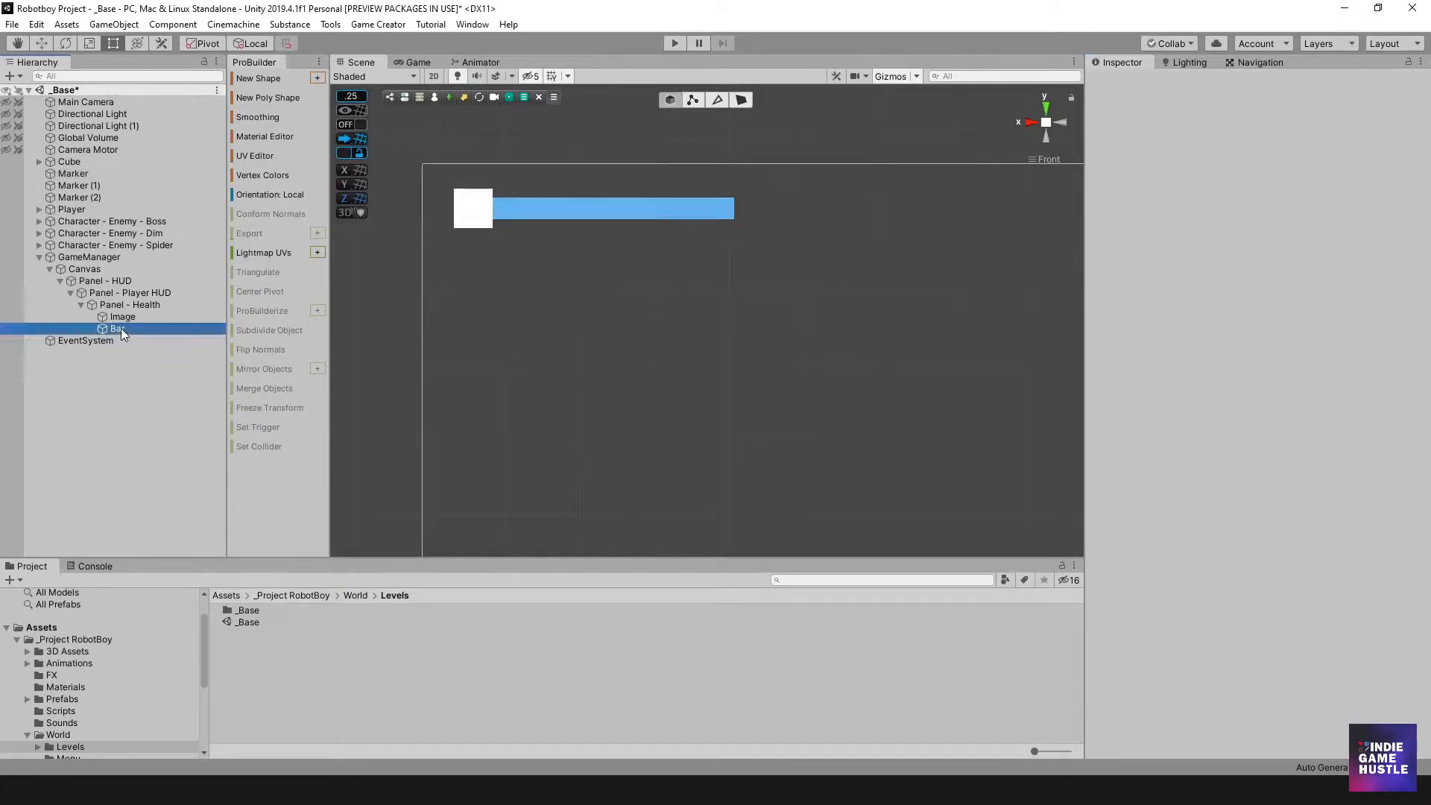
{"action": "left_click", "coordinate": [118, 328]}
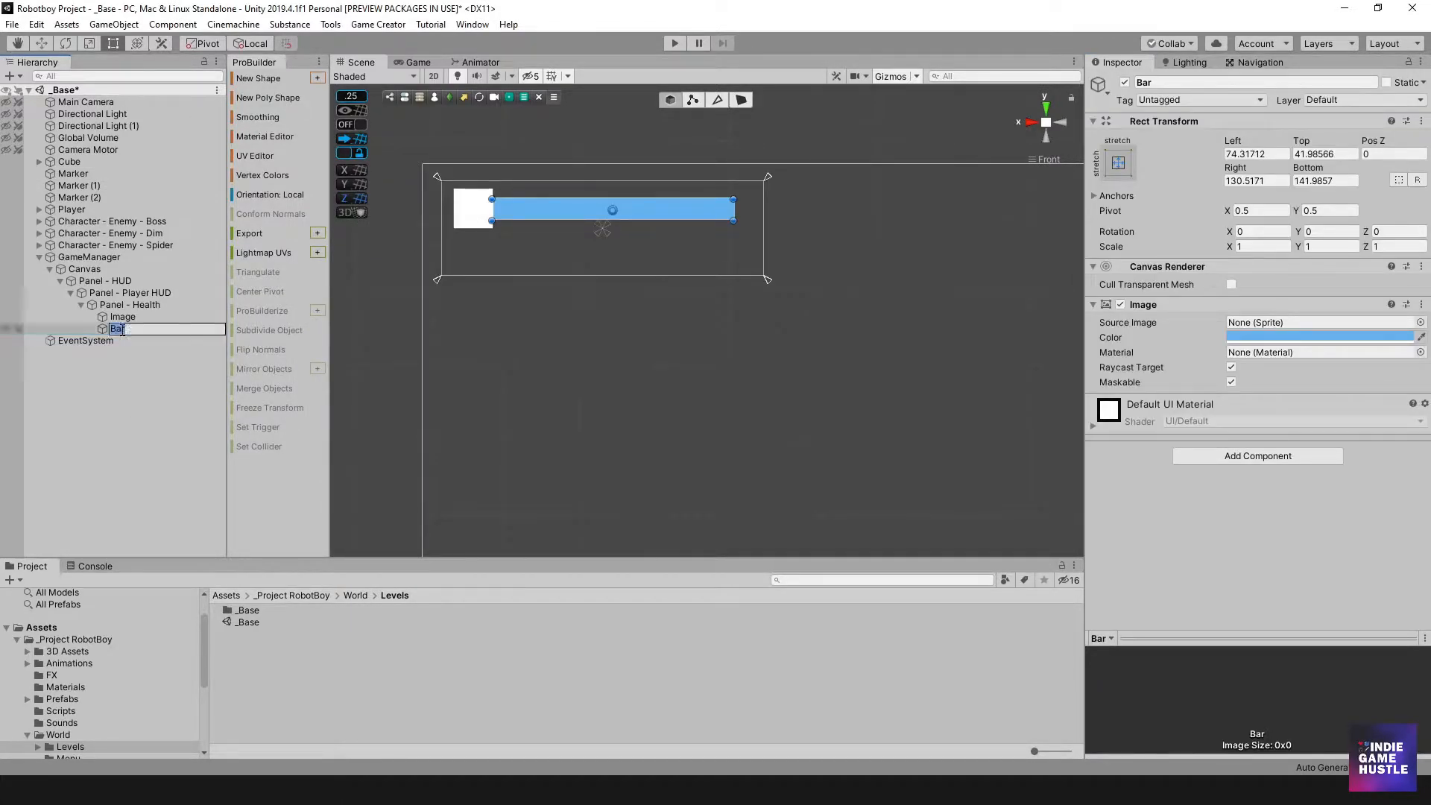
{"action": "left_click", "coordinate": [127, 318]}
{"action": "left_click", "coordinate": [129, 330]}
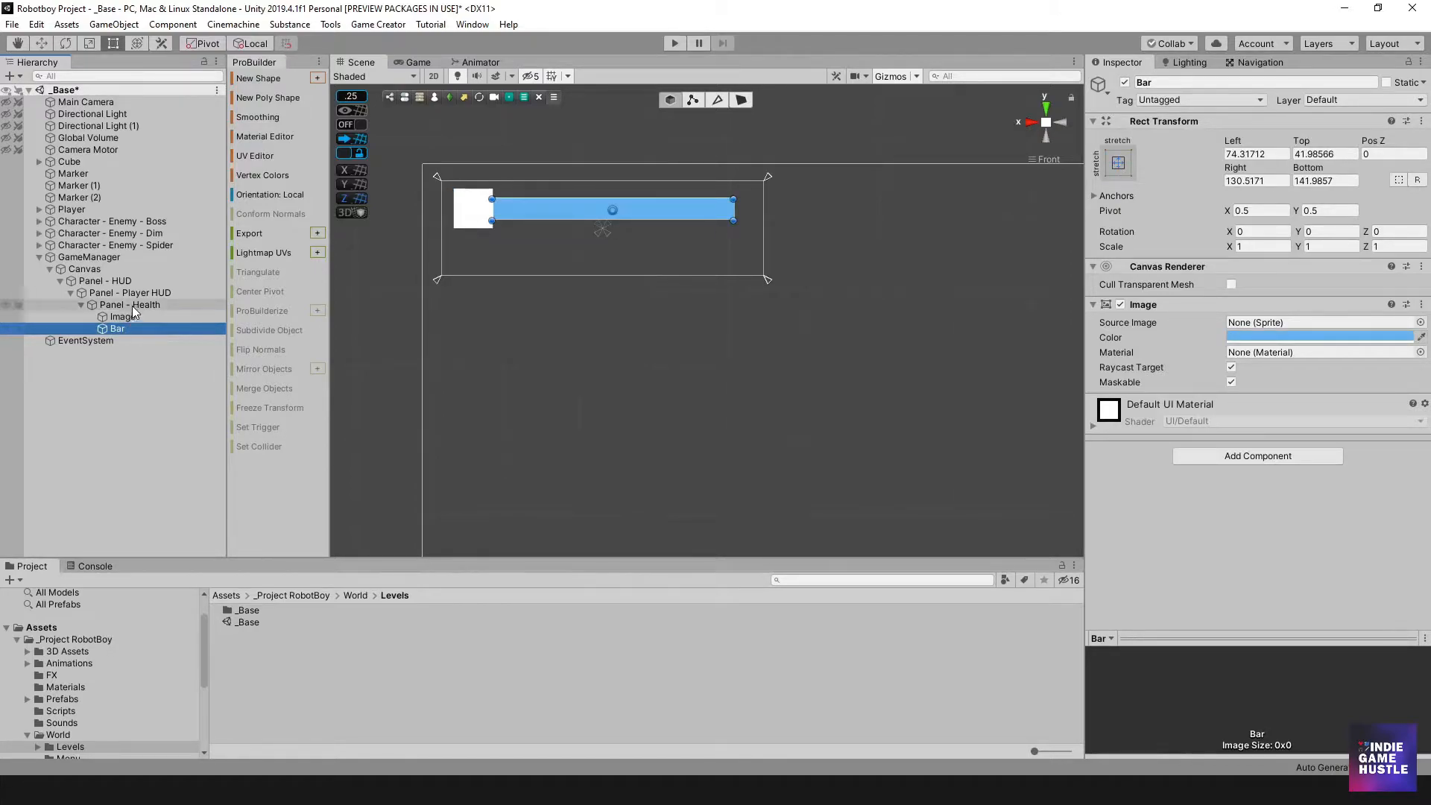
{"action": "right_click", "coordinate": [133, 305]}
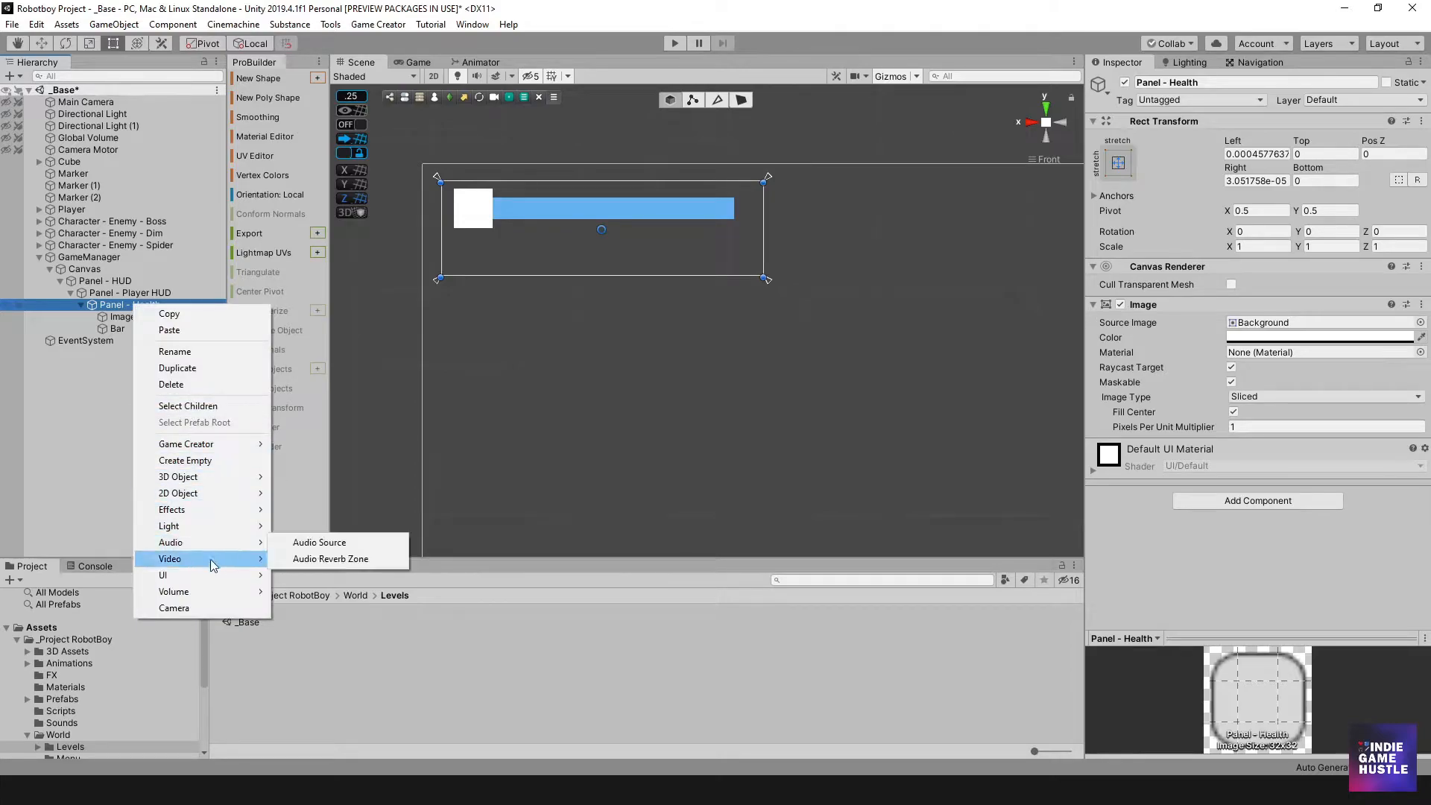
{"action": "left_click", "coordinate": [89, 445]}
- Duplicate Bar as "Bar Trailing" and place the copy directly above Bar under Panel - Health
{"action": "left_click", "coordinate": [123, 329]}
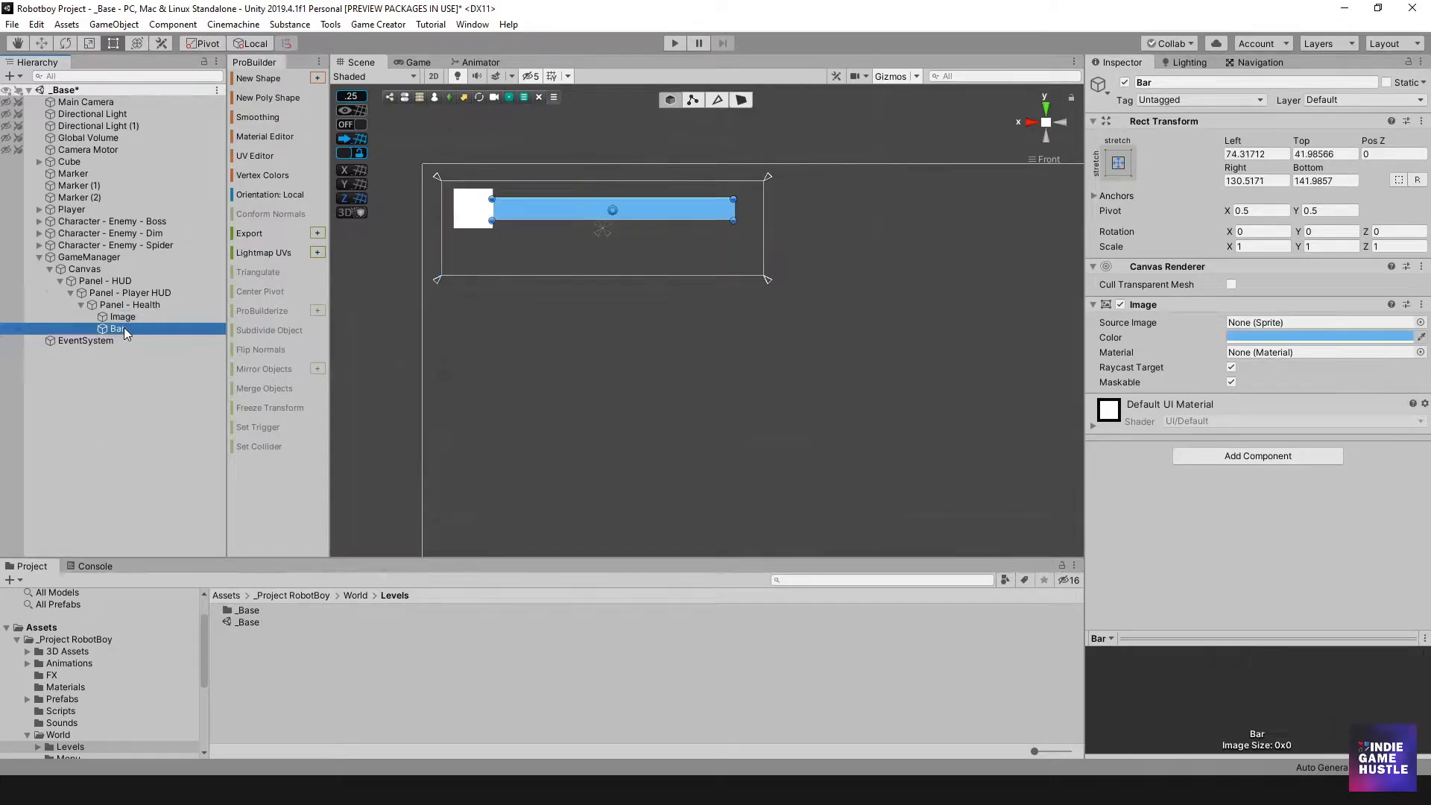
{"action": "key", "text": "ctrl+d"}
{"action": "left_click_drag", "start_coordinate": [124, 342], "coordinate": [128, 324]}
{"action": "left_click", "coordinate": [128, 328]}
{"action": "left_click", "coordinate": [150, 328]}
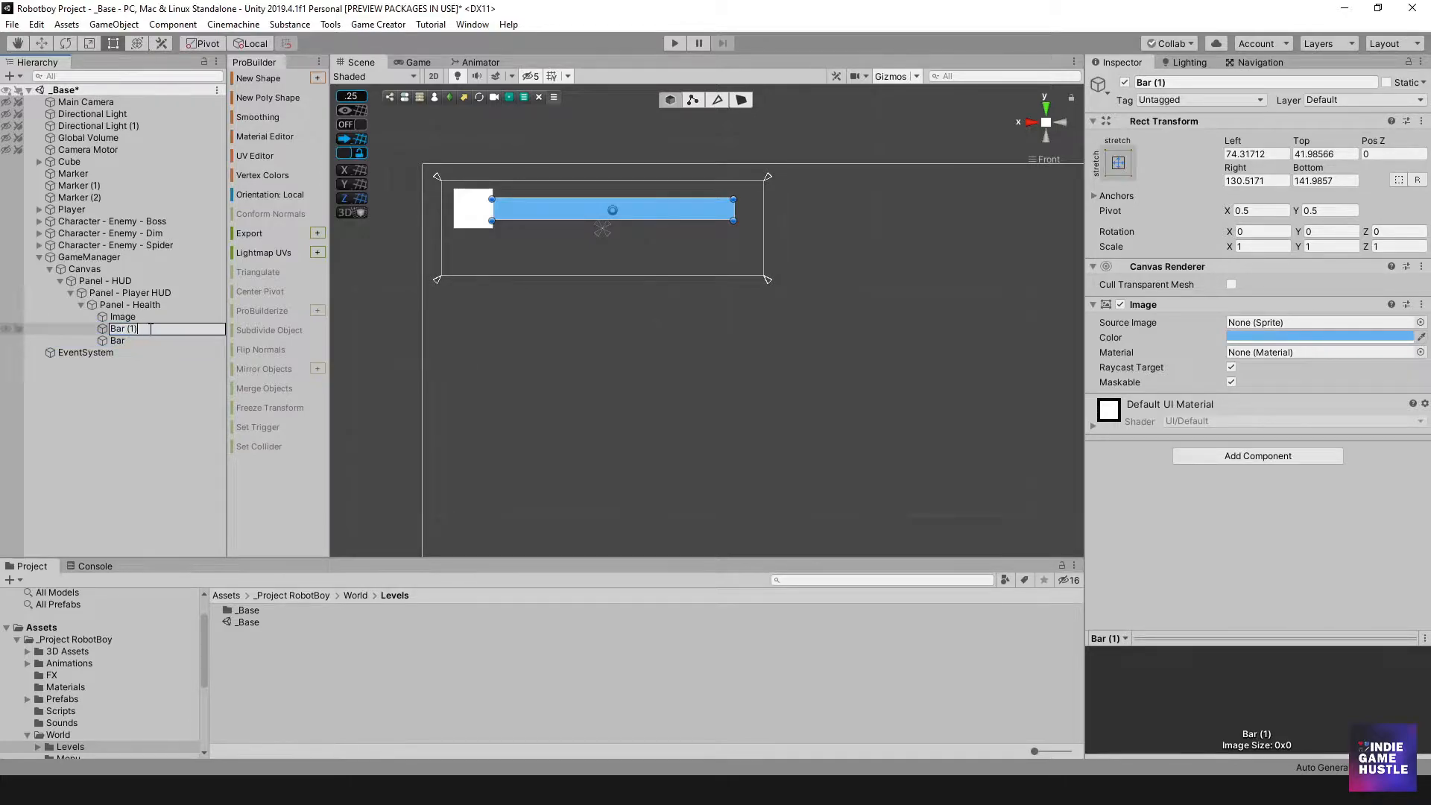
{"action": "type", "text": "Trailing"}
{"action": "key", "text": "Return"}
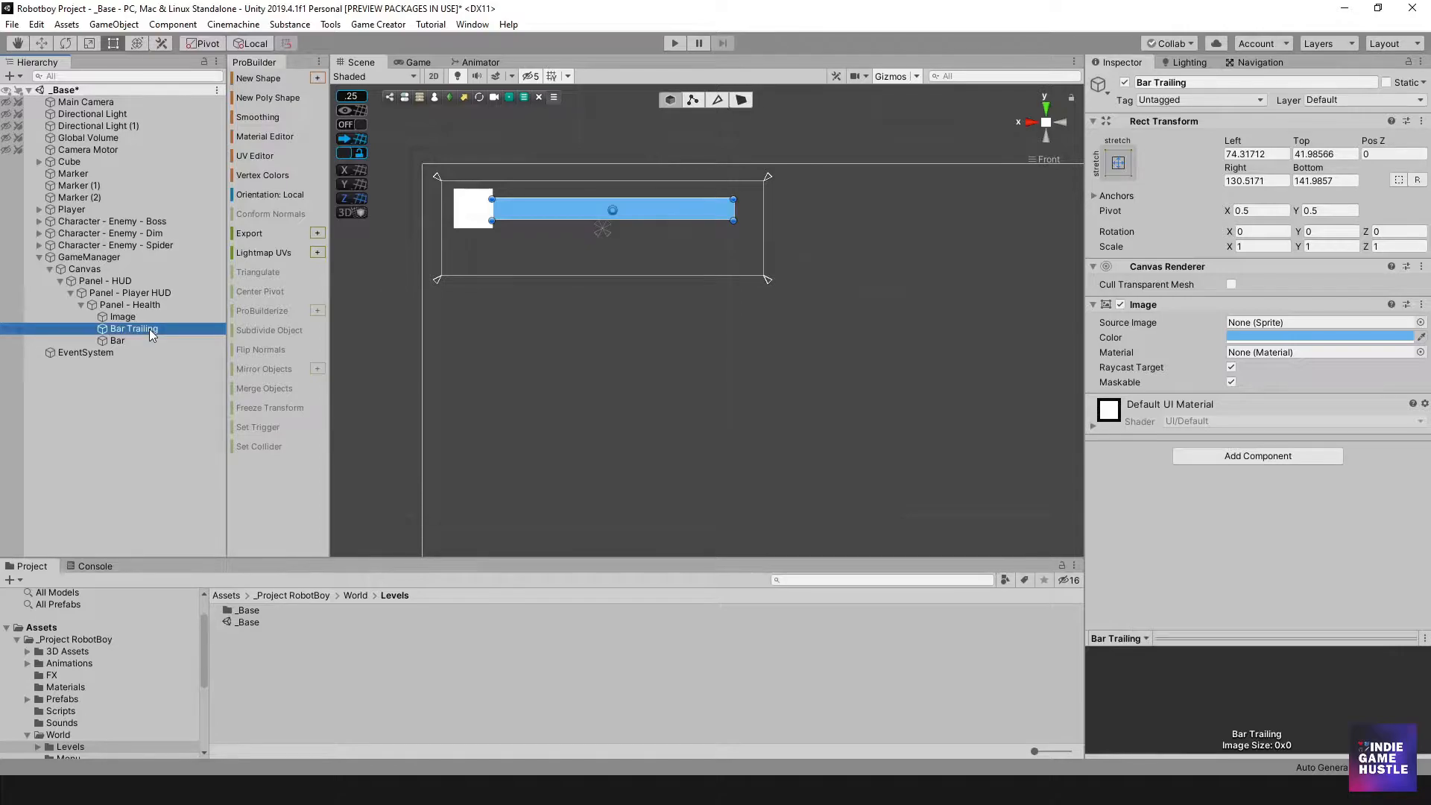
- Set Bar Trailing's image colour to off-white (EFEFEF)
{"action": "left_click", "coordinate": [1374, 336]}
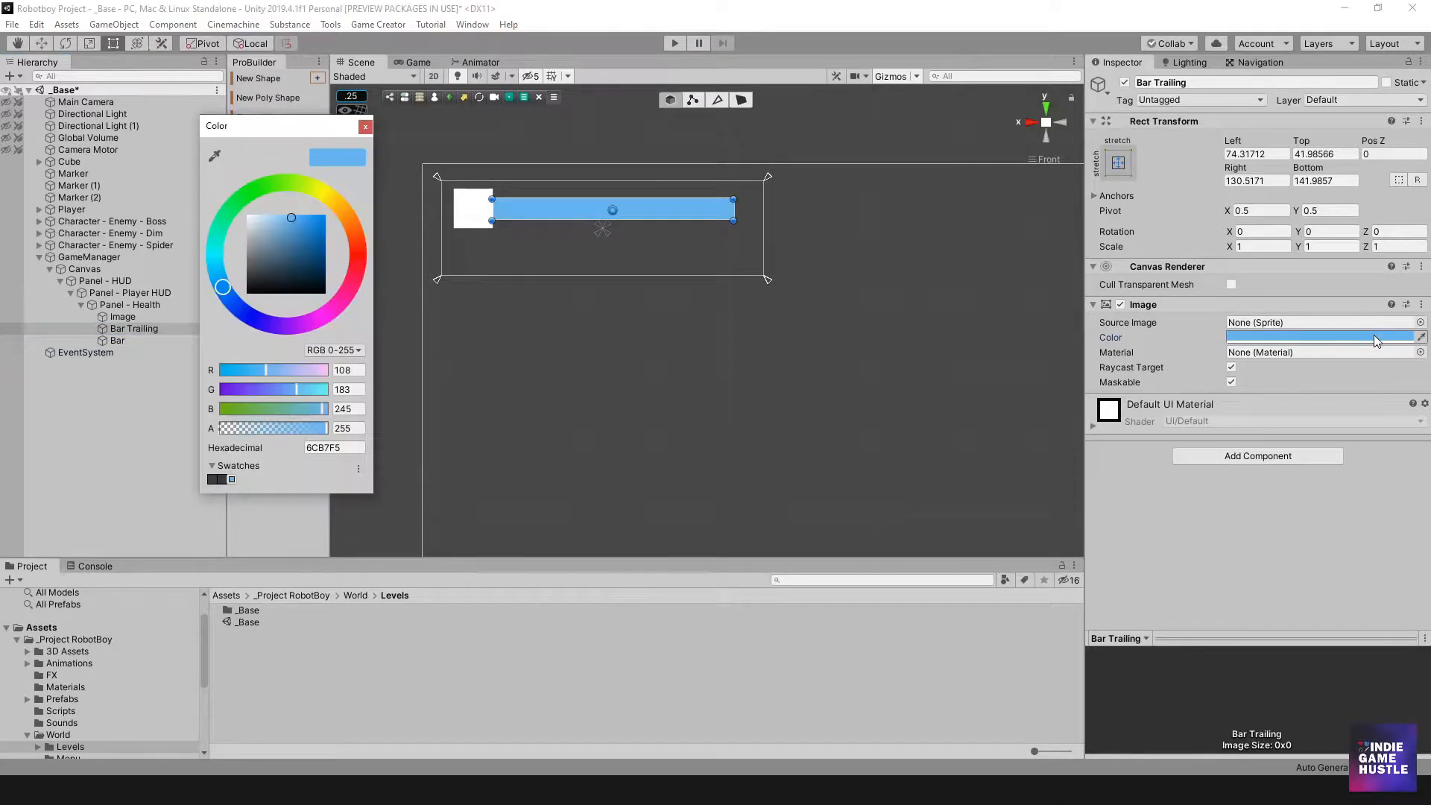
{"action": "left_click_drag", "start_coordinate": [270, 244], "coordinate": [238, 221]}
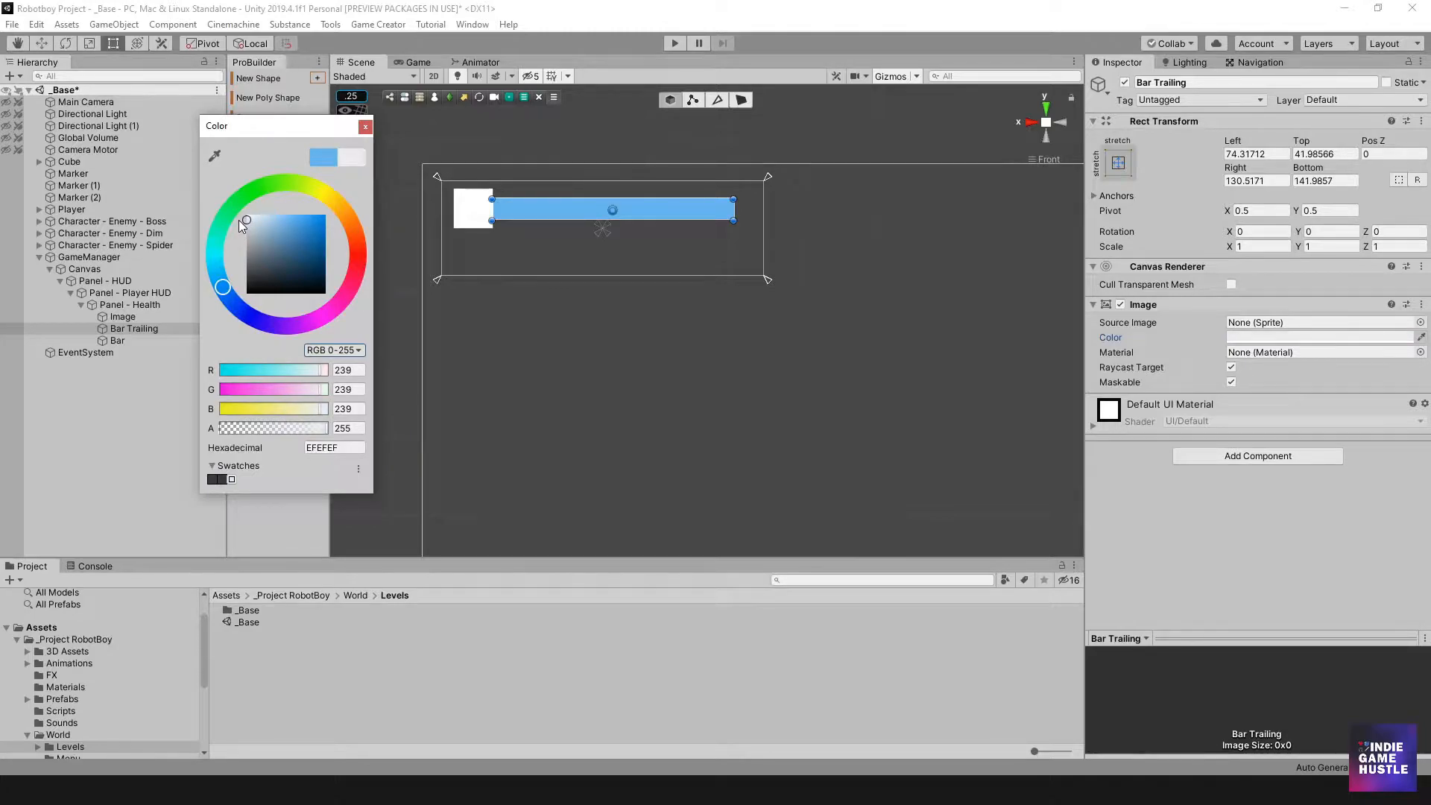
{"action": "left_click", "coordinate": [366, 128]}
- Deactivate Bar briefly to check the Bar Trailing image behind it, and reactivate it
{"action": "left_click", "coordinate": [119, 339]}
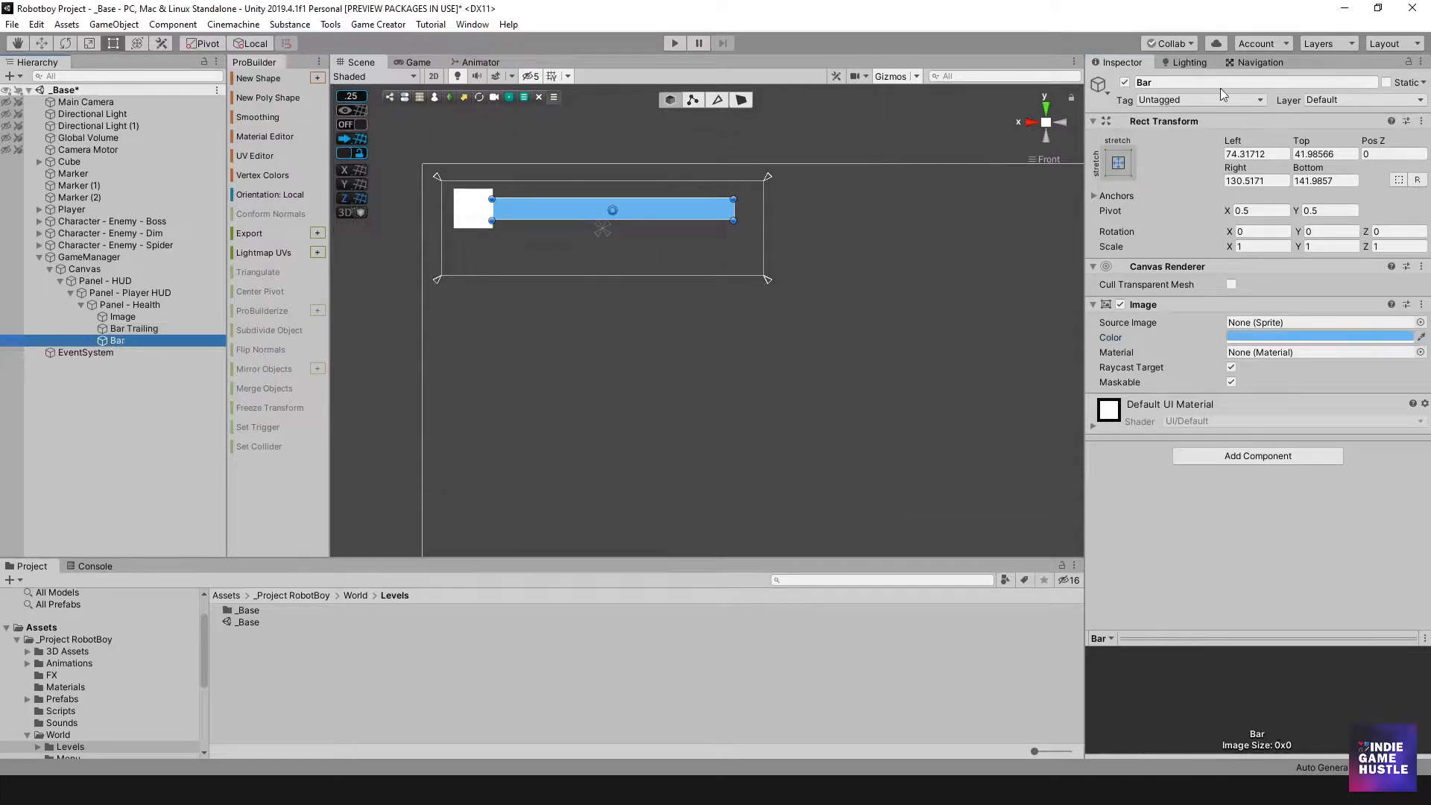
{"action": "left_click", "coordinate": [1124, 81]}
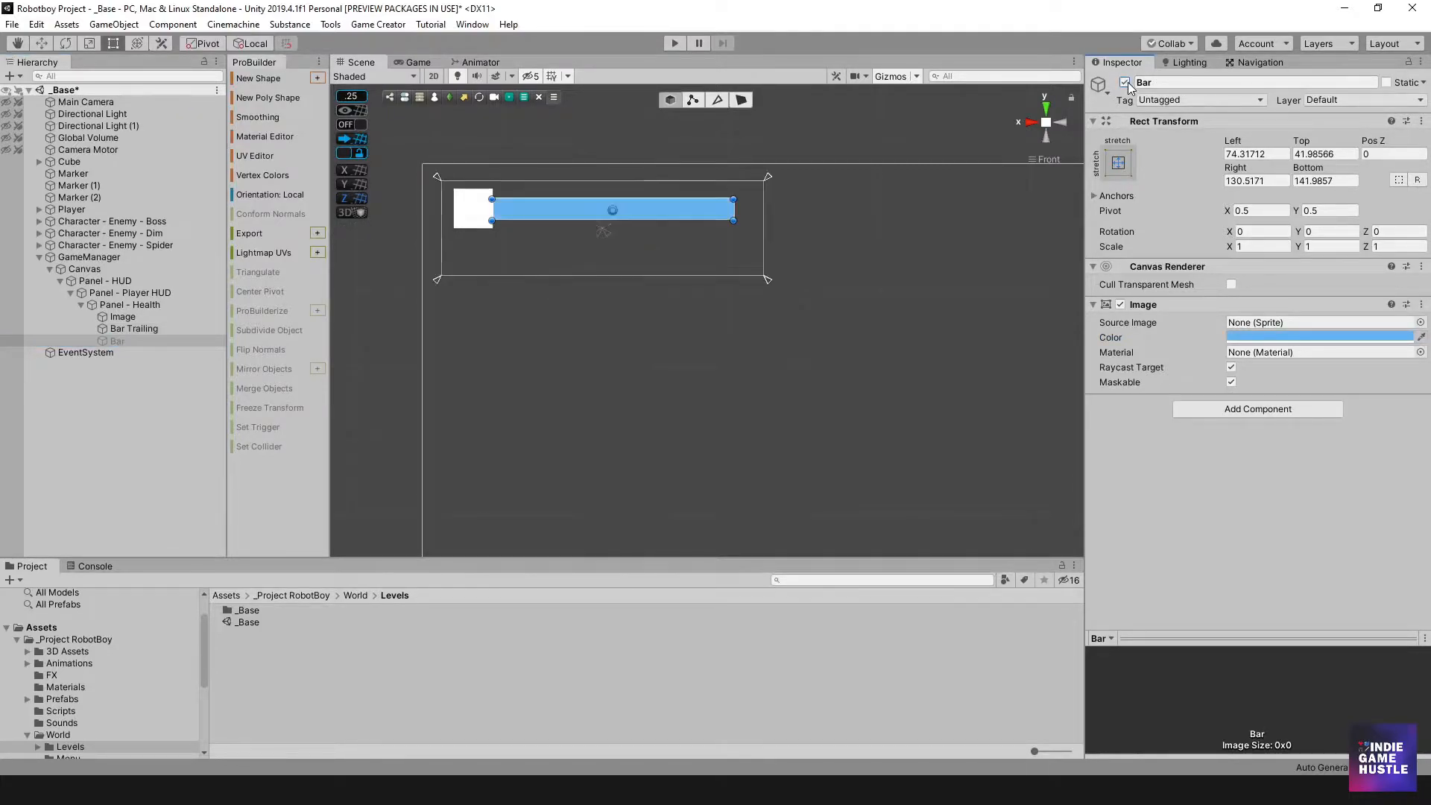
{"action": "left_click", "coordinate": [1125, 83]}
{"action": "left_click", "coordinate": [156, 330]}
{"action": "left_click", "coordinate": [137, 340]}
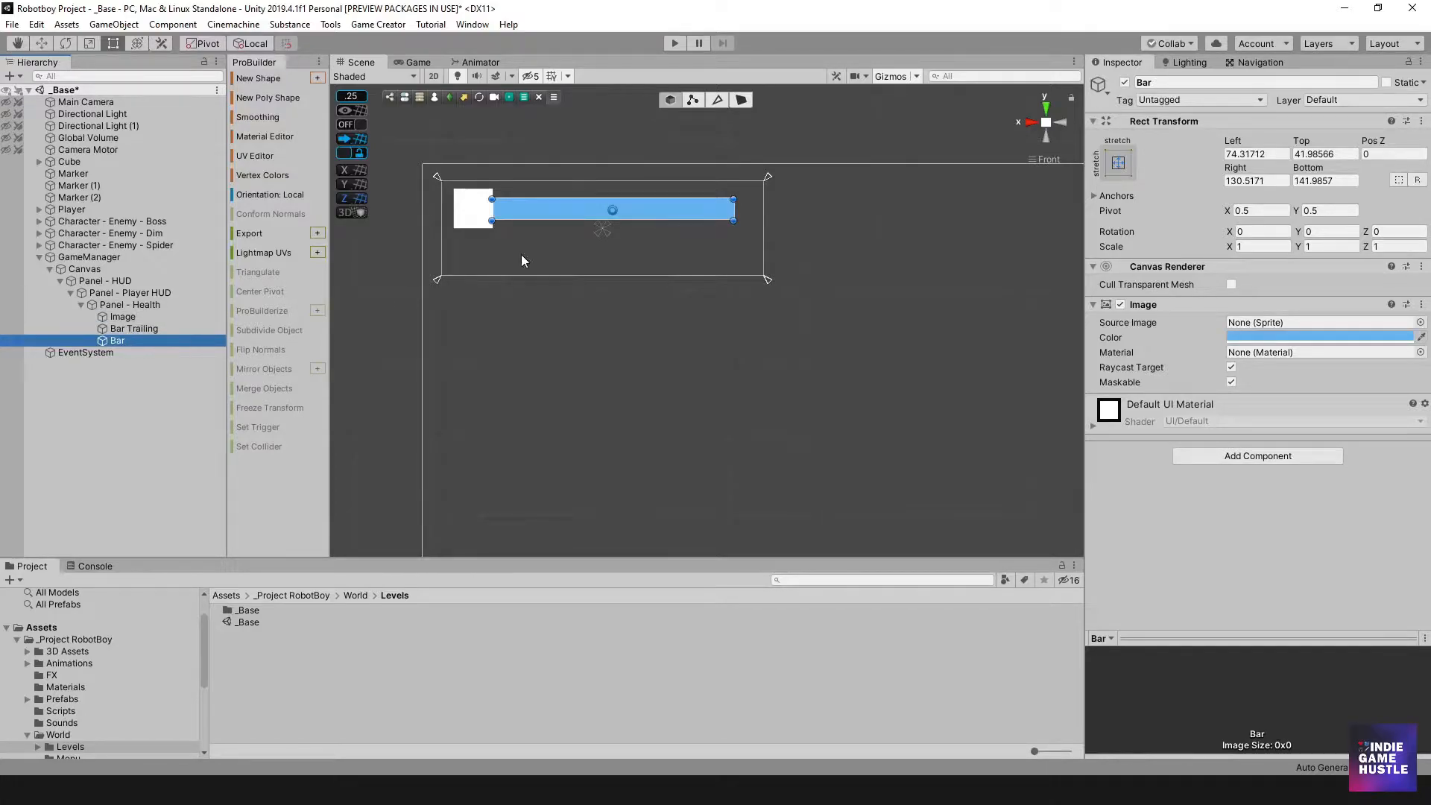
- Try shortening Bar and Bar Trailing to about half their length, and undo both resizes
{"action": "left_click", "coordinate": [734, 206]}
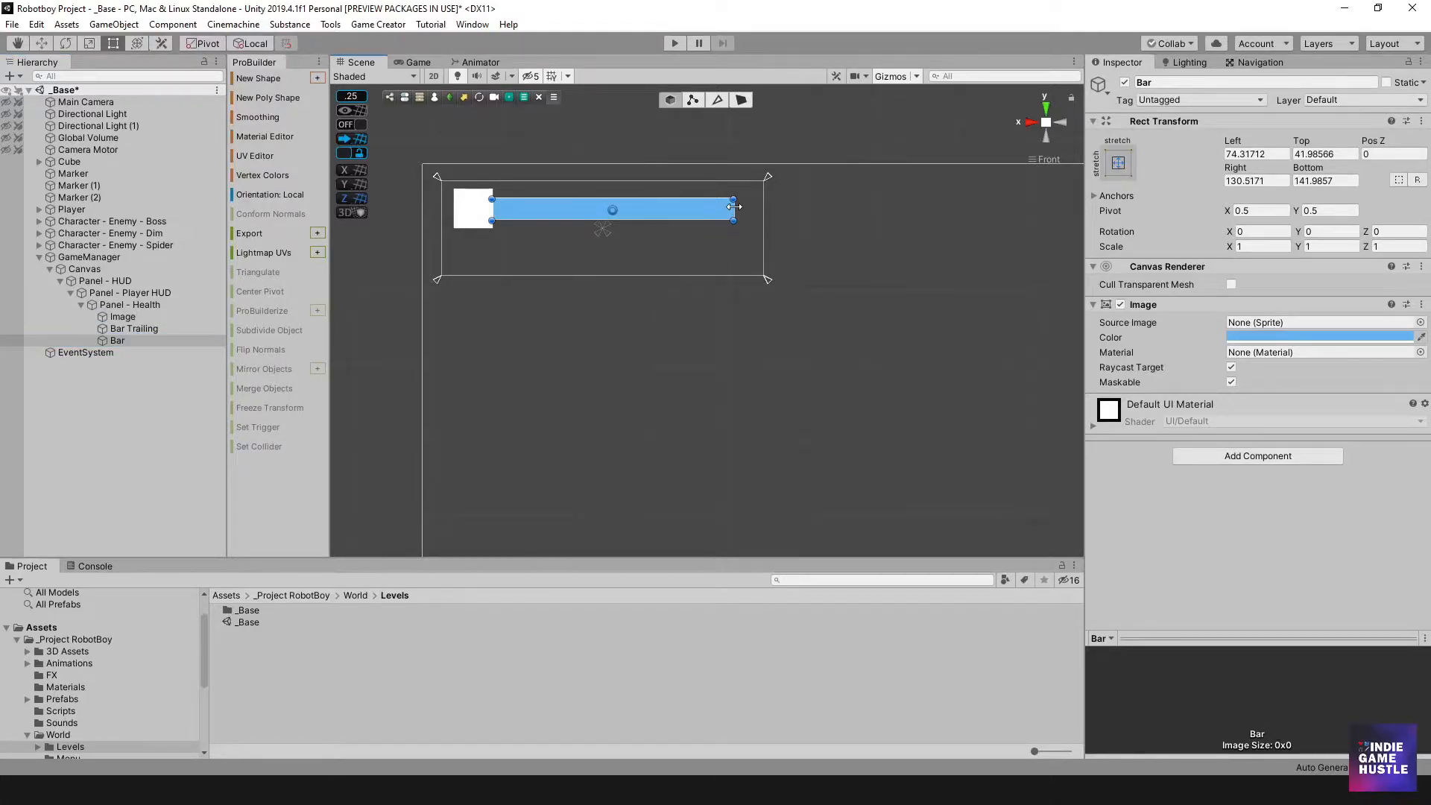
{"action": "left_click_drag", "start_coordinate": [722, 206], "coordinate": [616, 209]}
{"action": "left_click", "coordinate": [704, 209]}
{"action": "left_click_drag", "start_coordinate": [732, 208], "coordinate": [620, 213]}
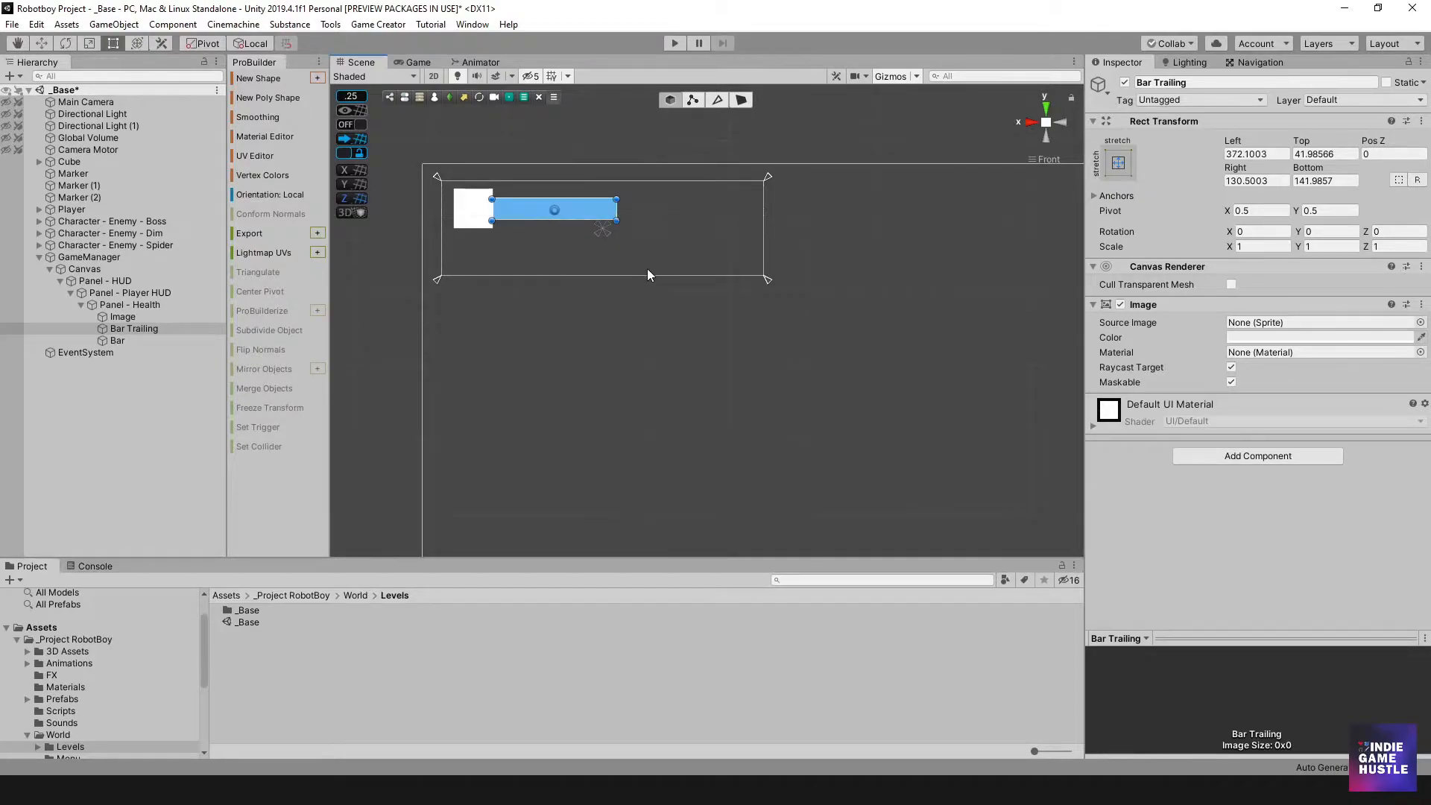
{"action": "key", "text": "ctrl+z"}
{"action": "key", "text": "ctrl+z"}
{"action": "key", "text": "ctrl+z"}
{"action": "key", "text": "ctrl+z"}
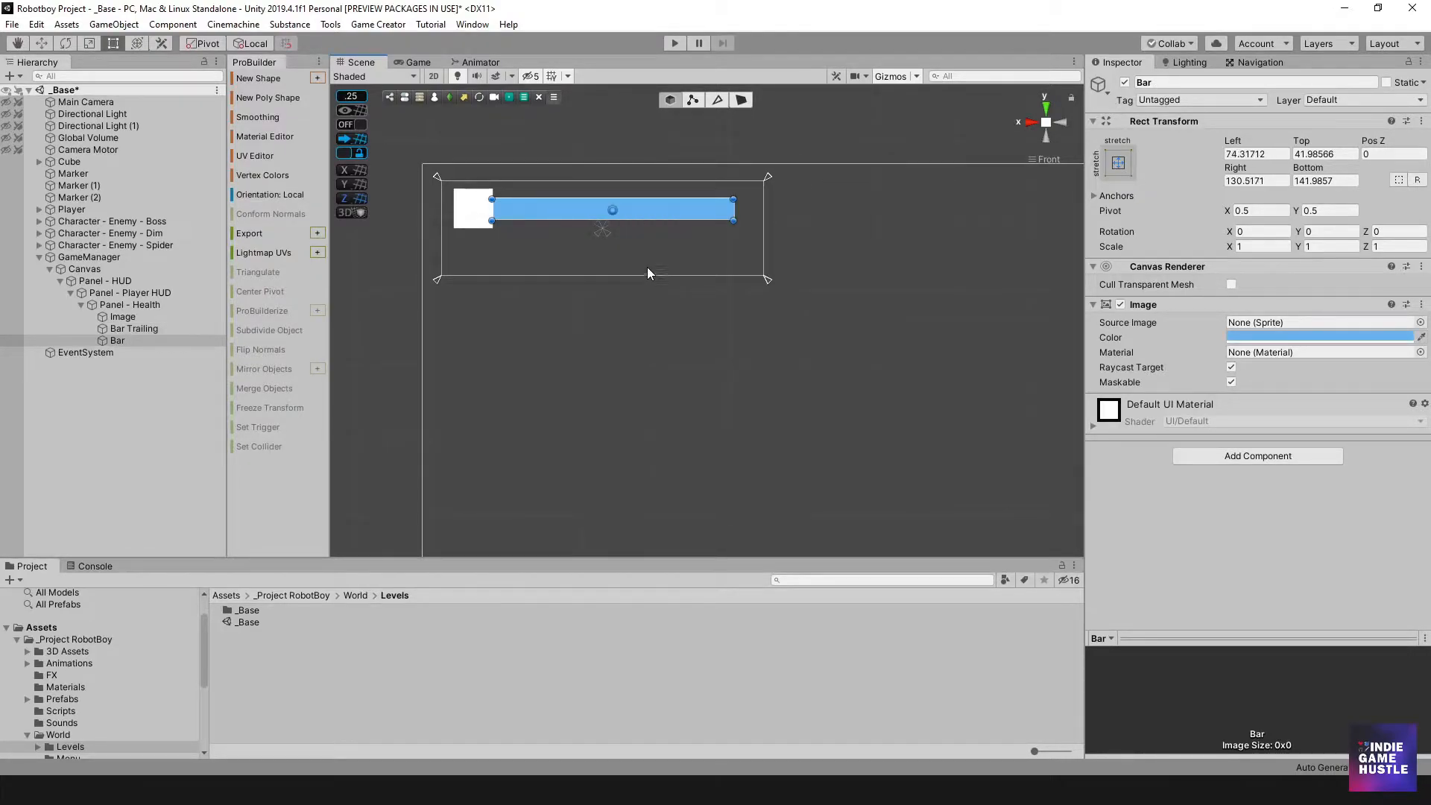
- Duplicate Bar under Panel - Health and rename the copy "Bar BG"
{"action": "left_click", "coordinate": [142, 316]}
{"action": "left_click", "coordinate": [136, 305]}
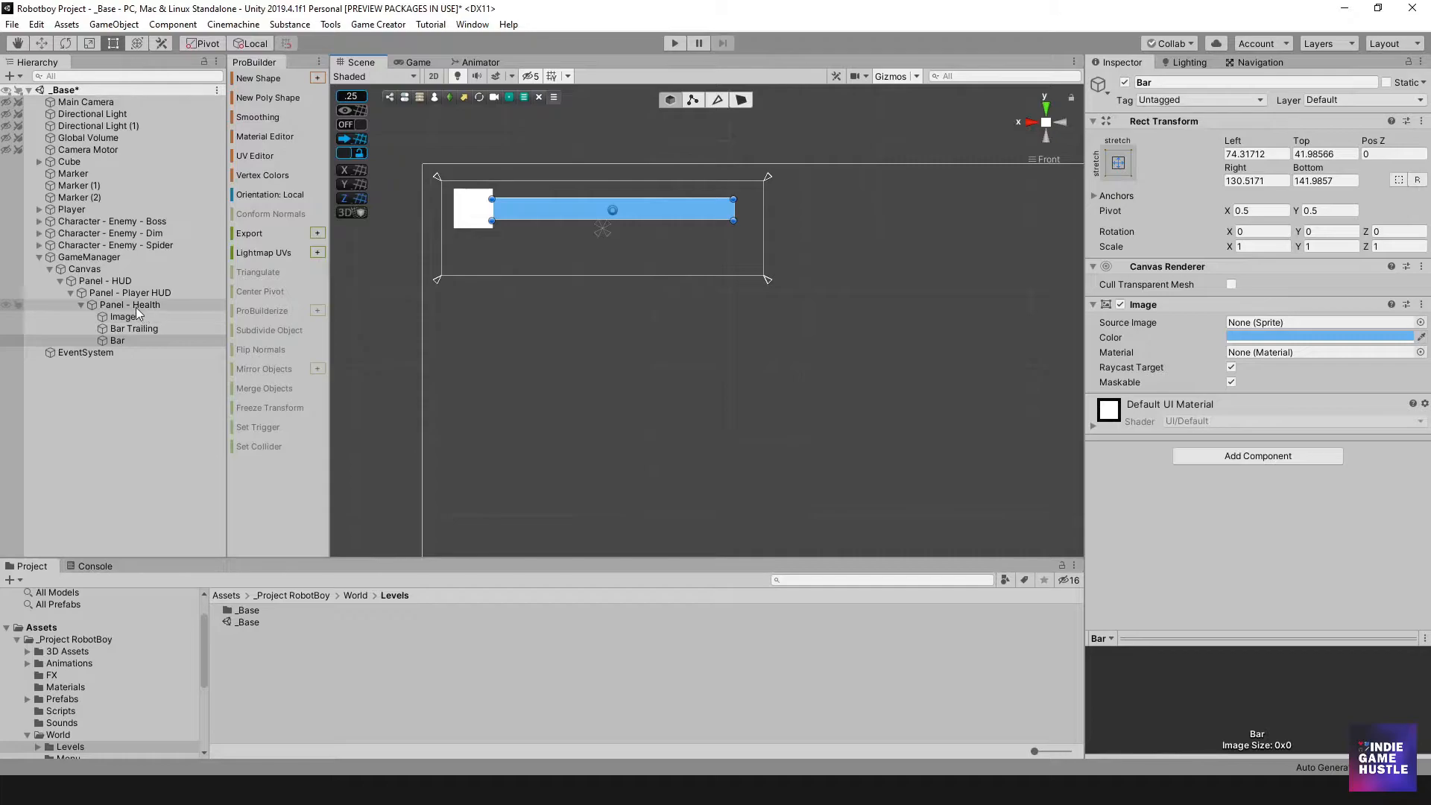
{"action": "left_click", "coordinate": [122, 340]}
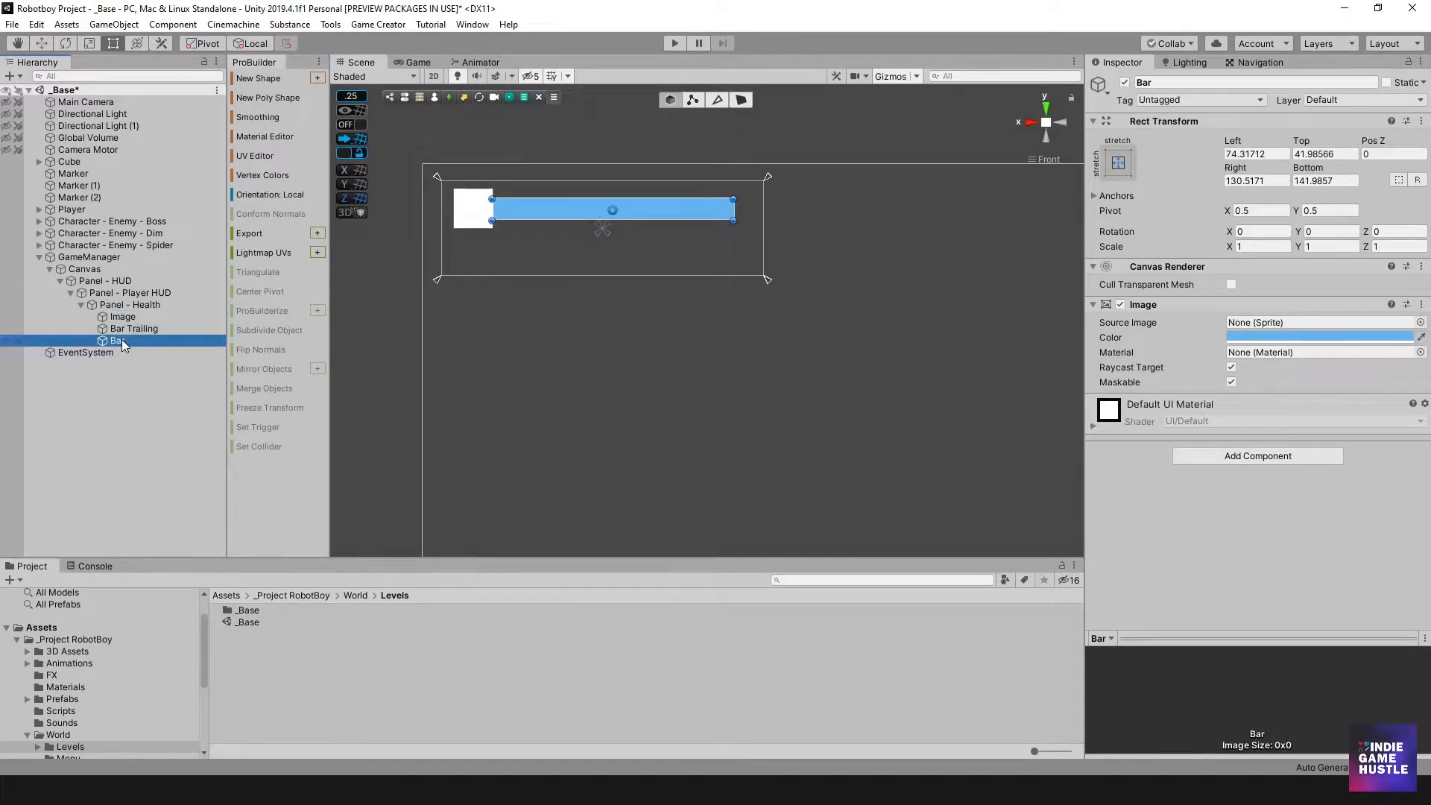
{"action": "key", "text": "ctrl+d"}
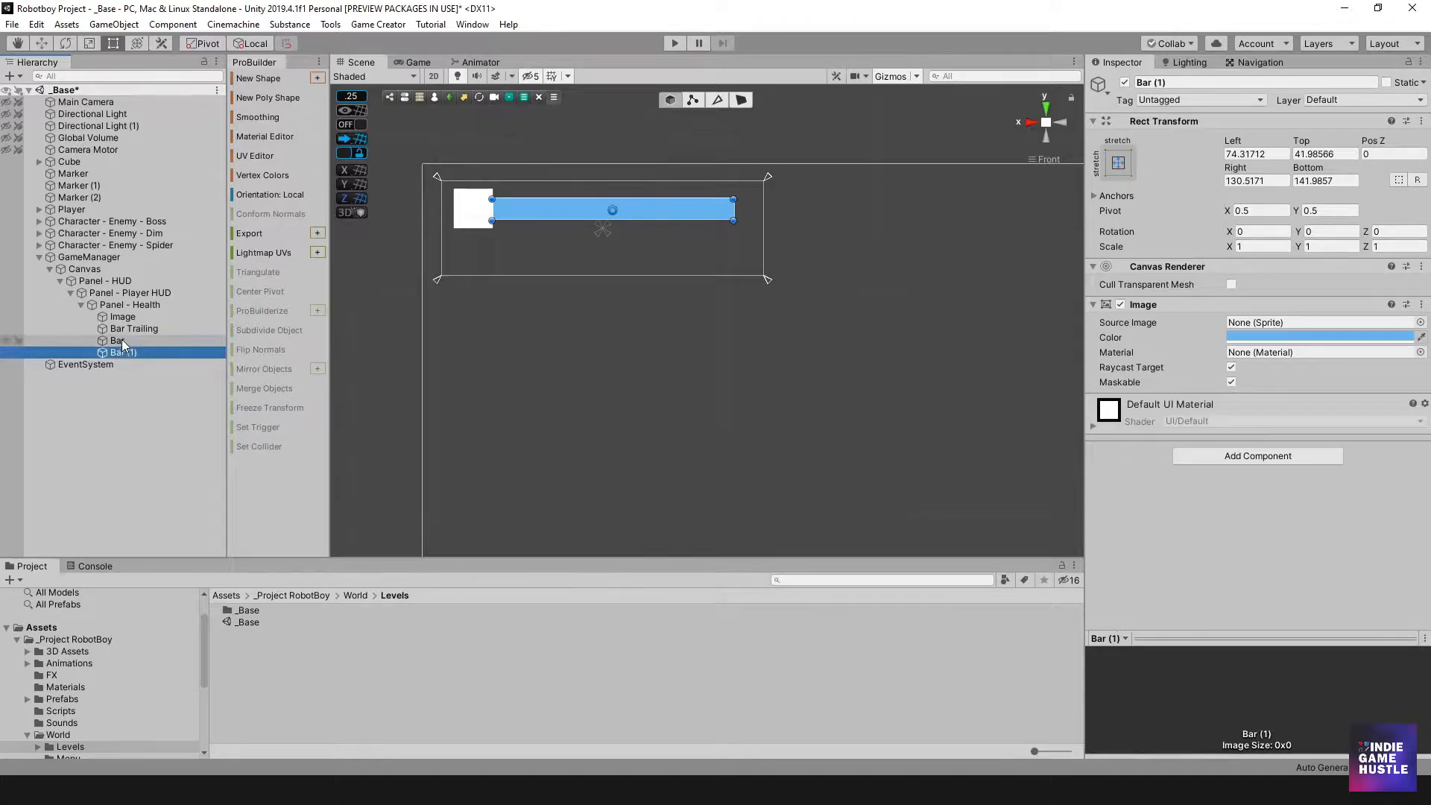
{"action": "left_click", "coordinate": [131, 354]}
{"action": "left_click", "coordinate": [141, 352]}
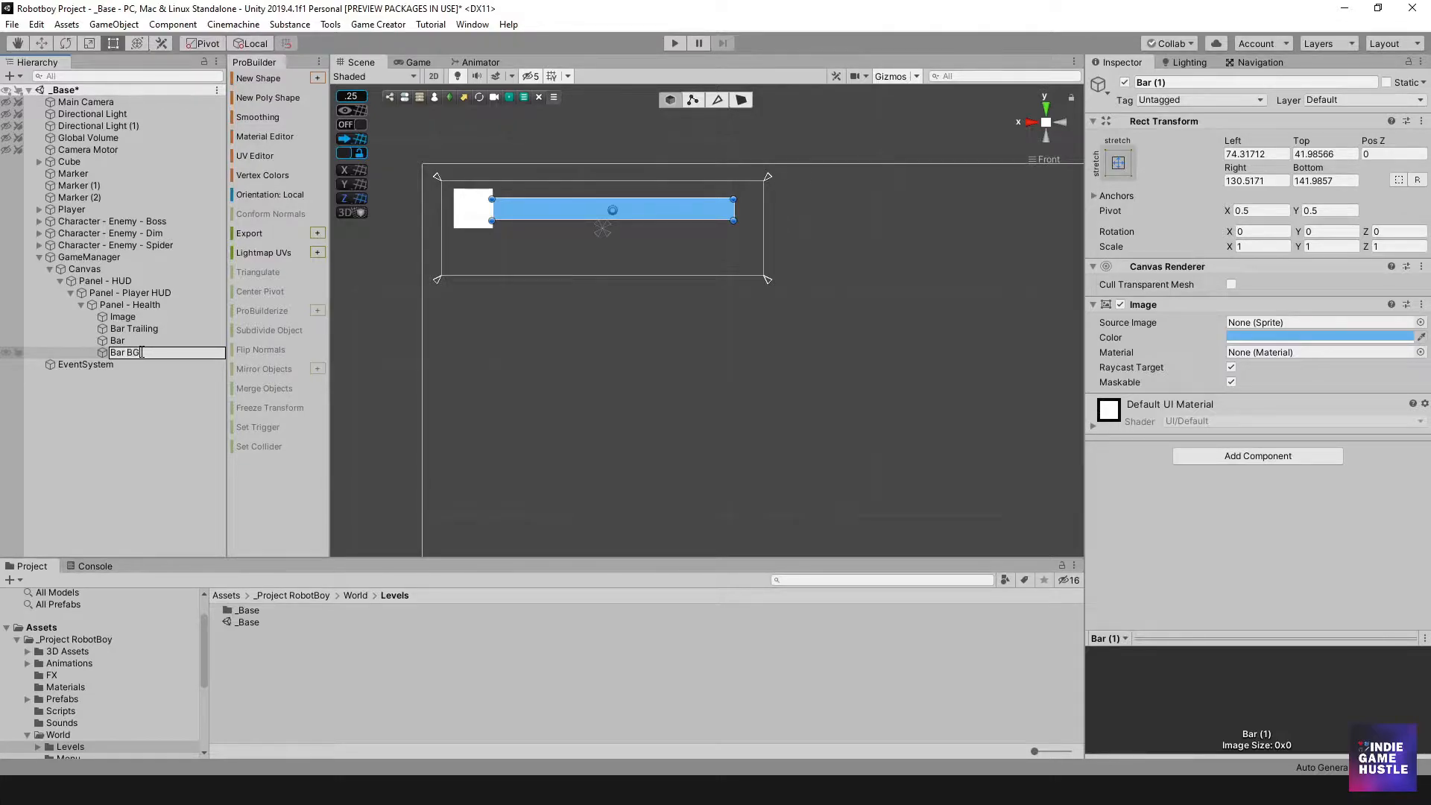
{"action": "type", "text": "BG"}
{"action": "key", "text": "Return"}
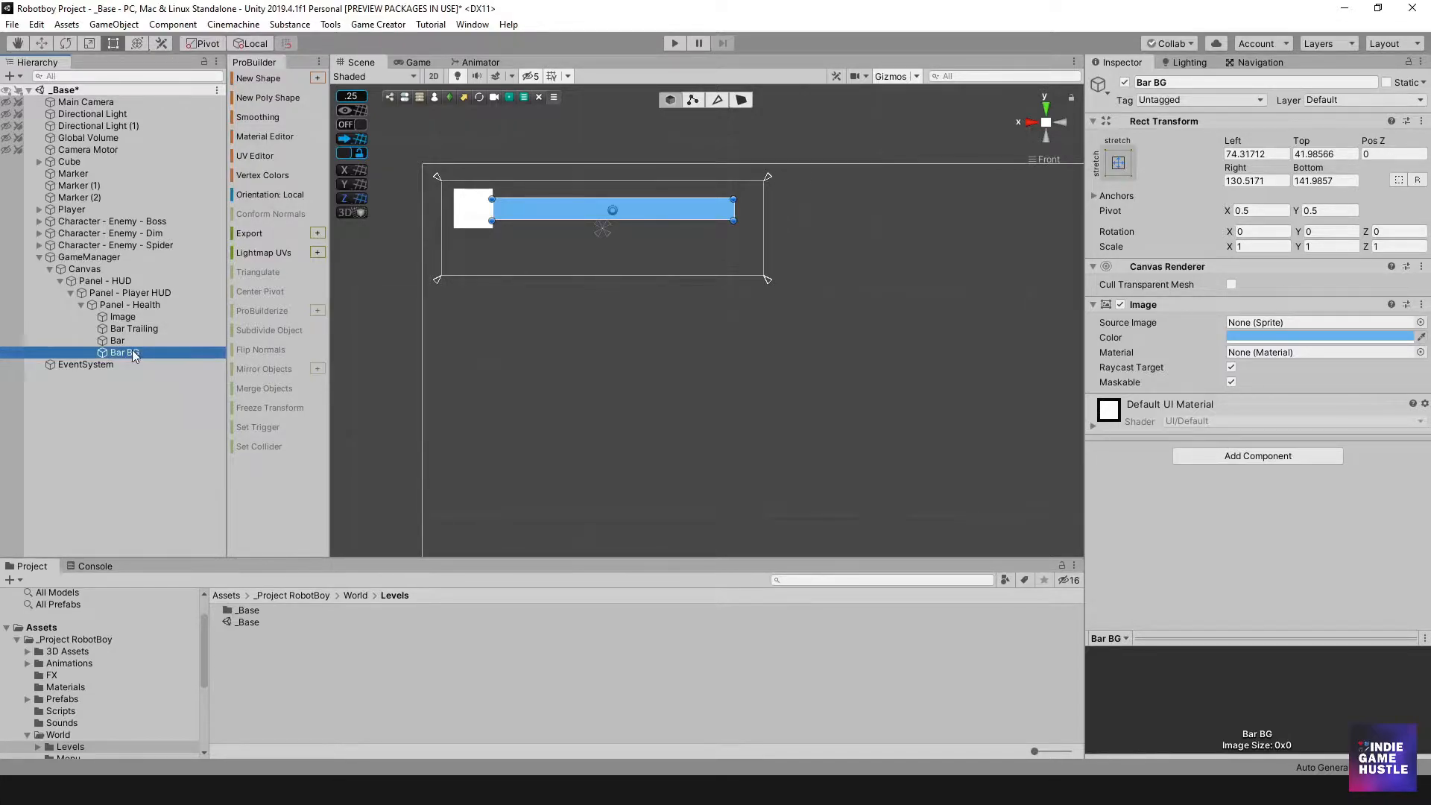
- Set Bar BG's image colour to near-black with the hexadecimal value 191919
{"action": "left_click", "coordinate": [1336, 337]}
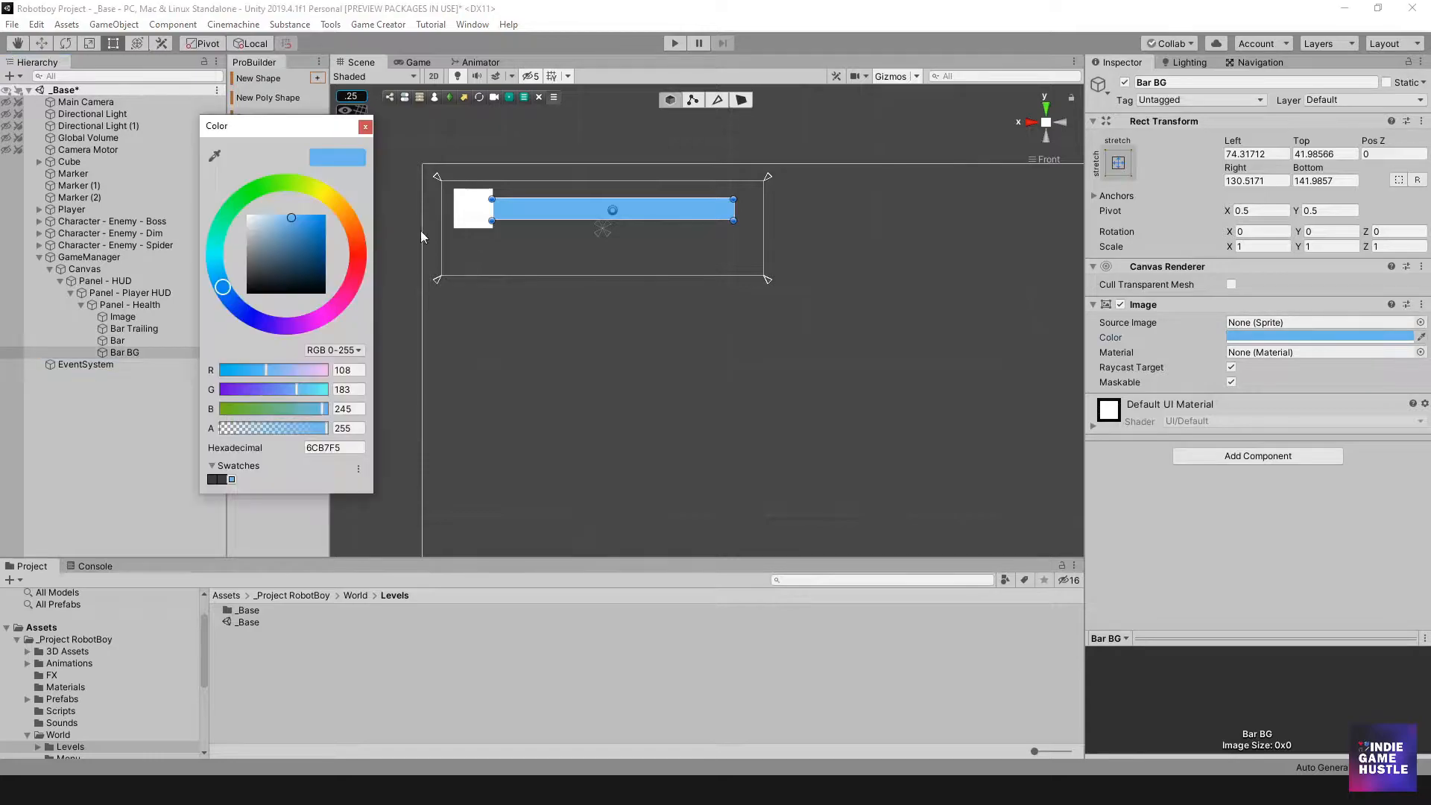
{"action": "mouse_move", "coordinate": [290, 242]}
{"action": "left_mouse_down"}
{"action": "mouse_move", "coordinate": [240, 304]}
{"action": "mouse_move", "coordinate": [247, 286]}
{"action": "left_mouse_up"}
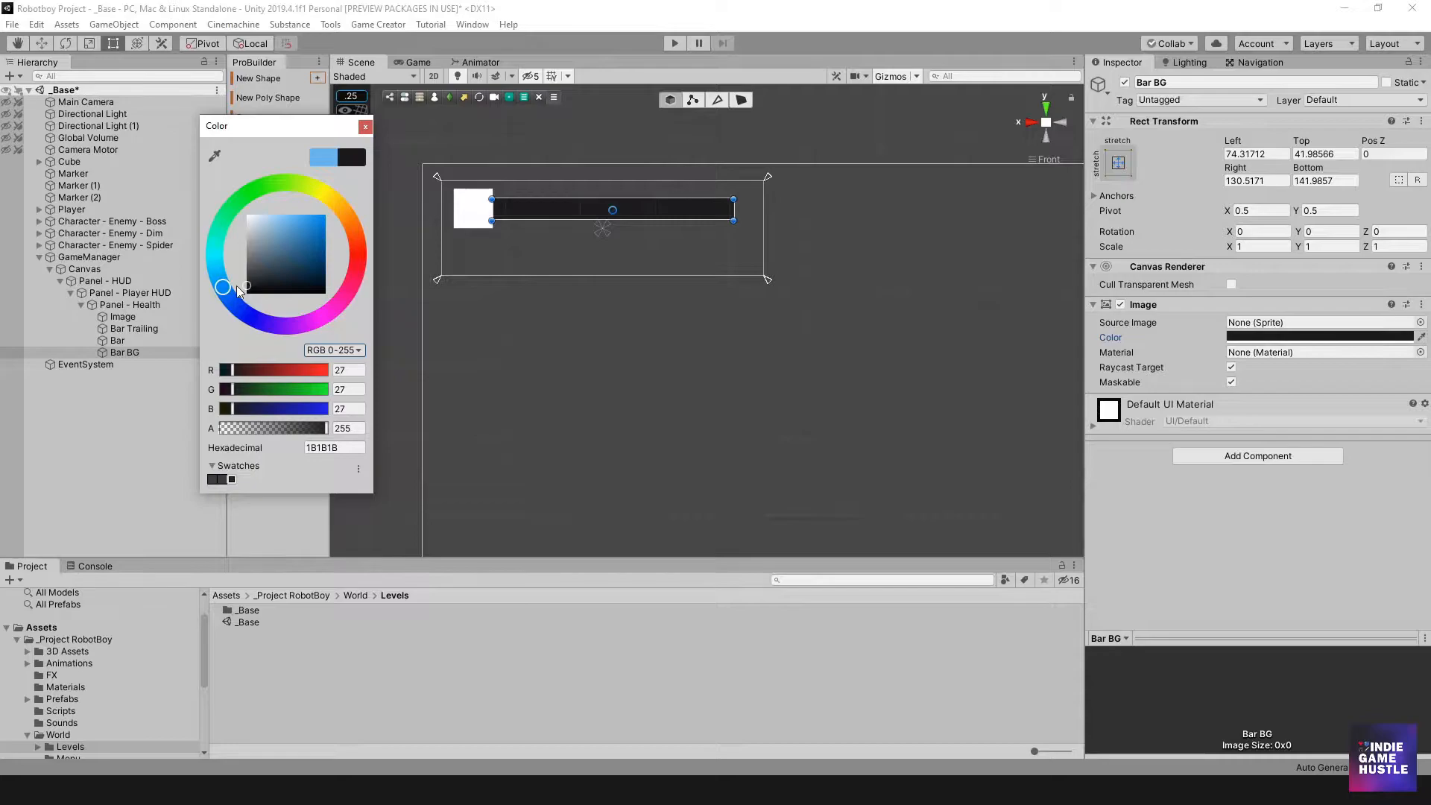
{"action": "left_click", "coordinate": [350, 449]}
{"action": "type", "text": "191919"}
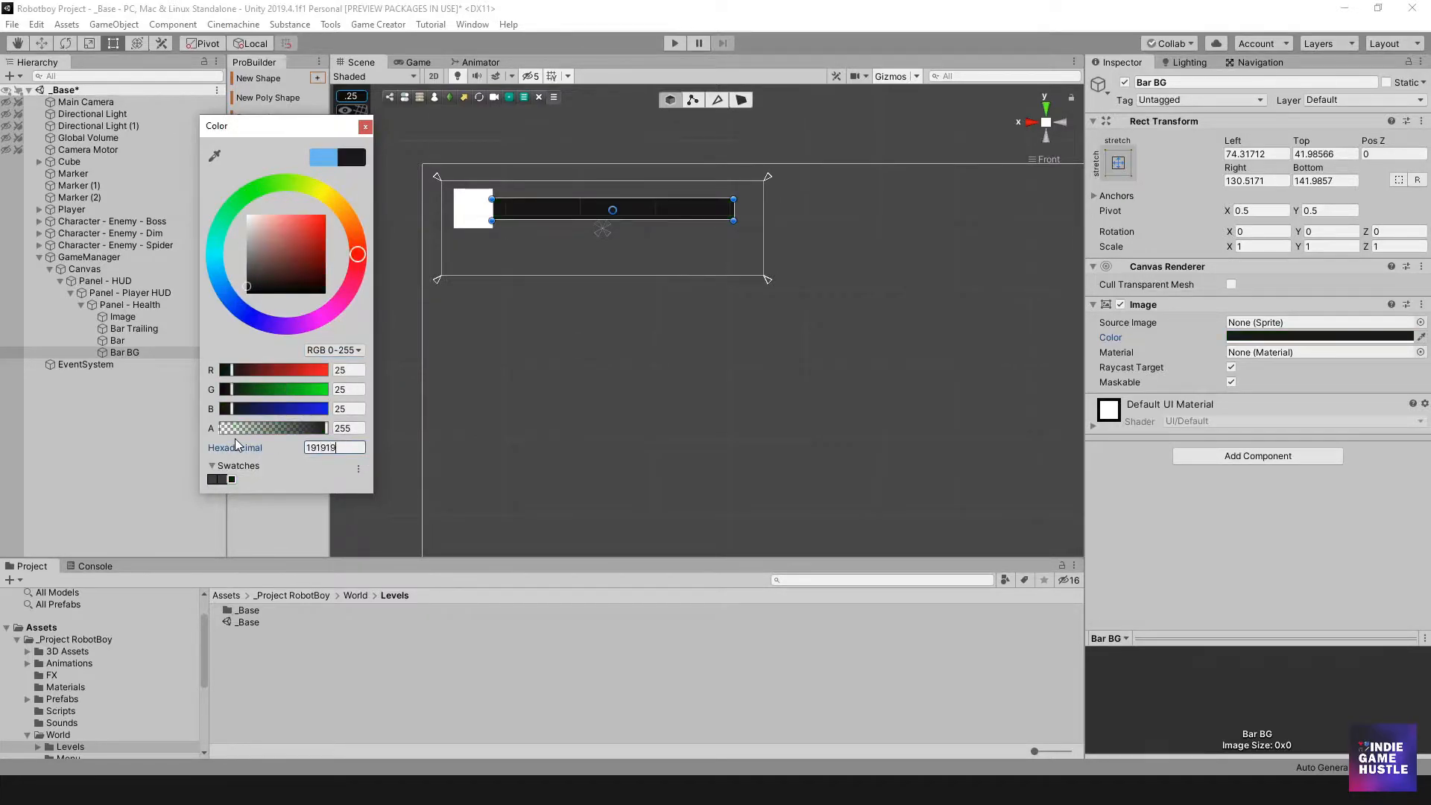
{"action": "left_click", "coordinate": [365, 127]}
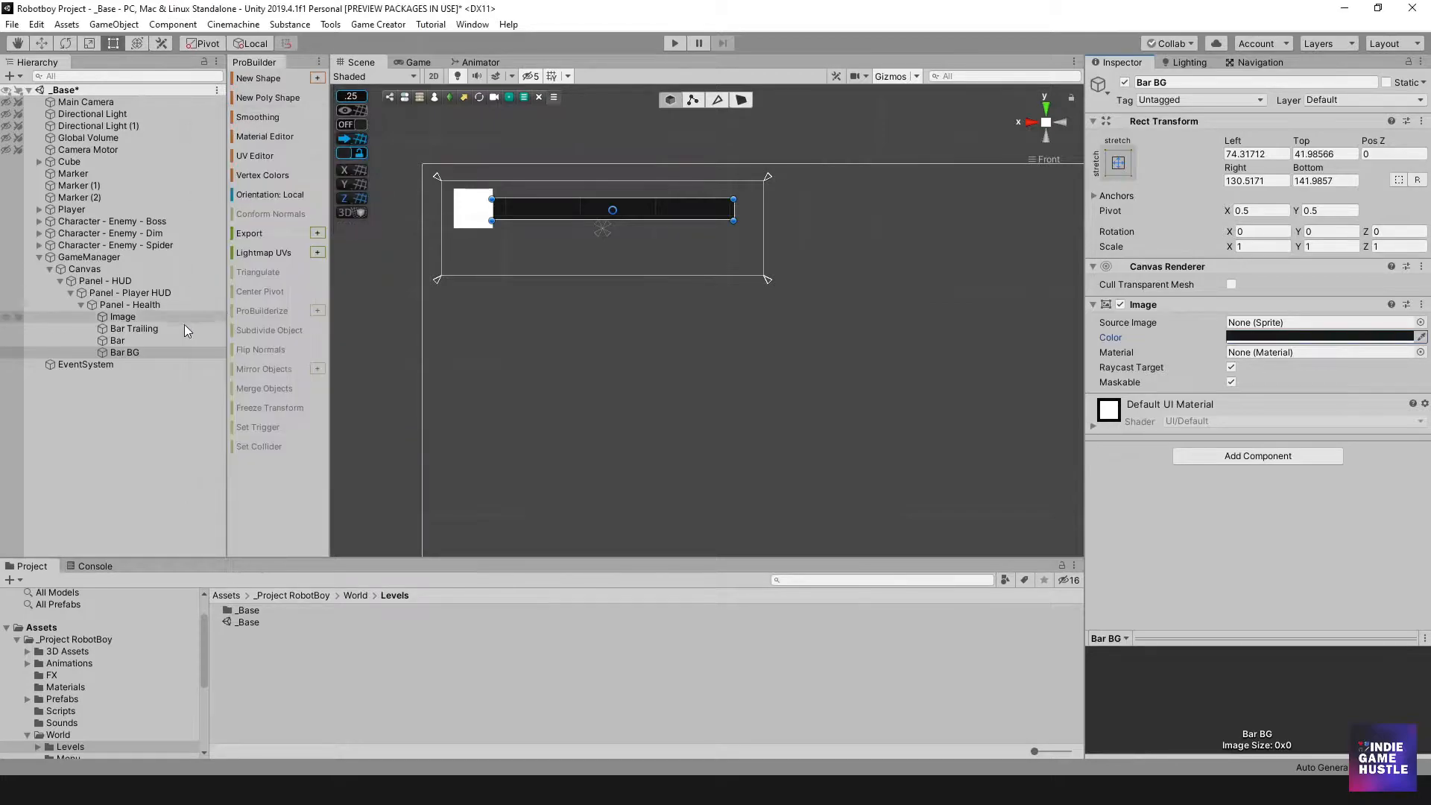
- Move Bar BG above Bar Trailing in the hierarchy so it draws behind both other bars
{"action": "left_click_drag", "start_coordinate": [119, 352], "coordinate": [122, 325]}
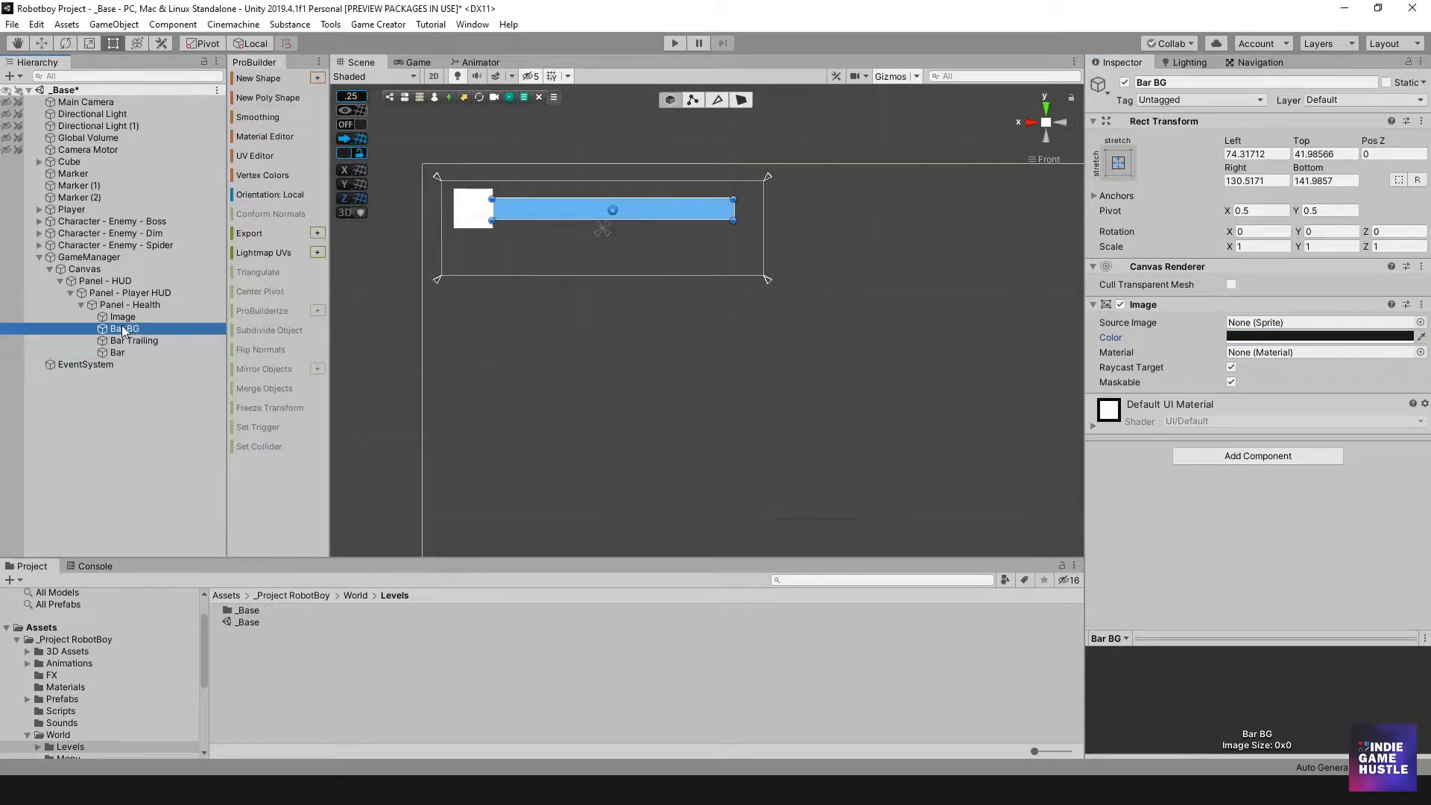
{"action": "left_click", "coordinate": [113, 352]}
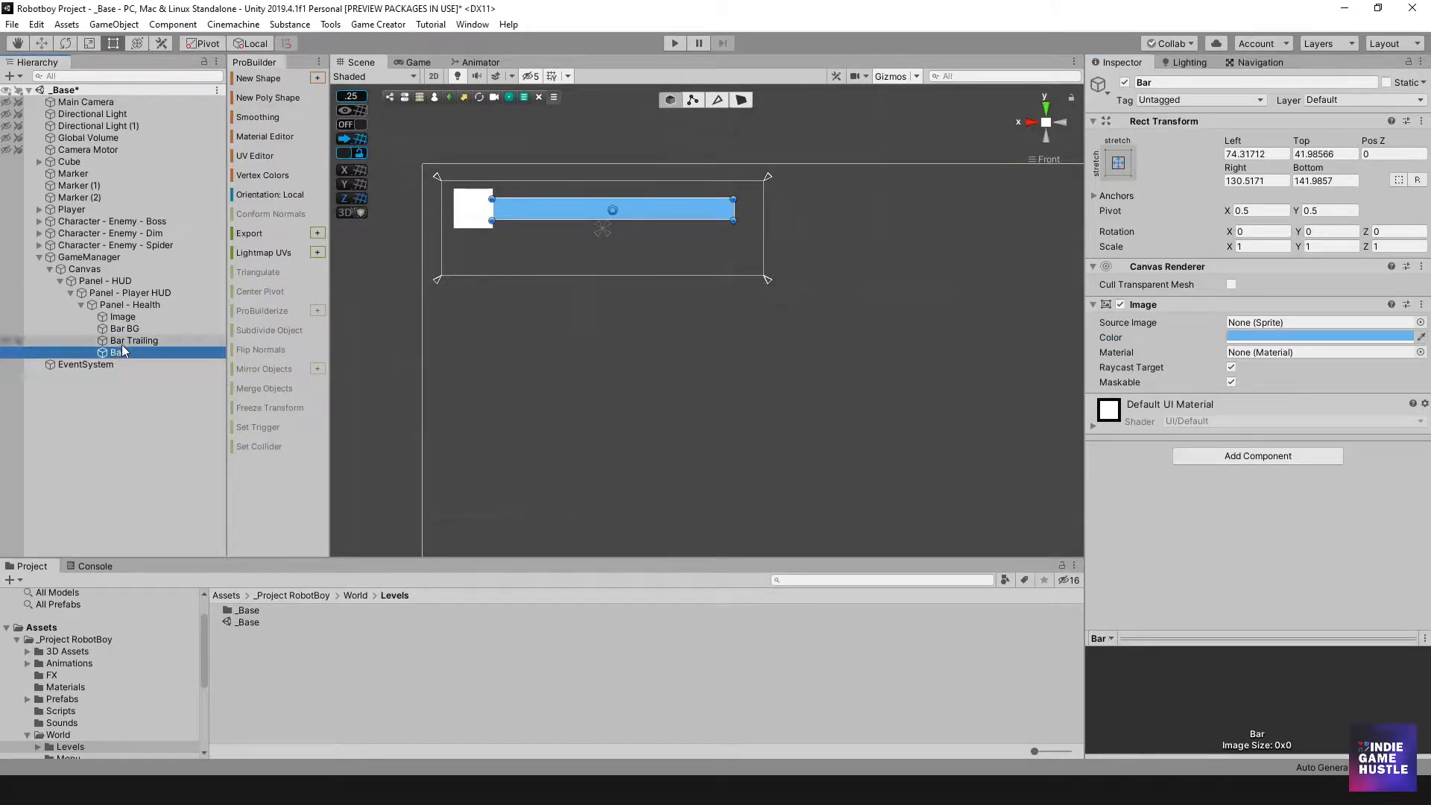
{"action": "left_click", "coordinate": [123, 342]}
{"action": "left_click", "coordinate": [123, 328]}
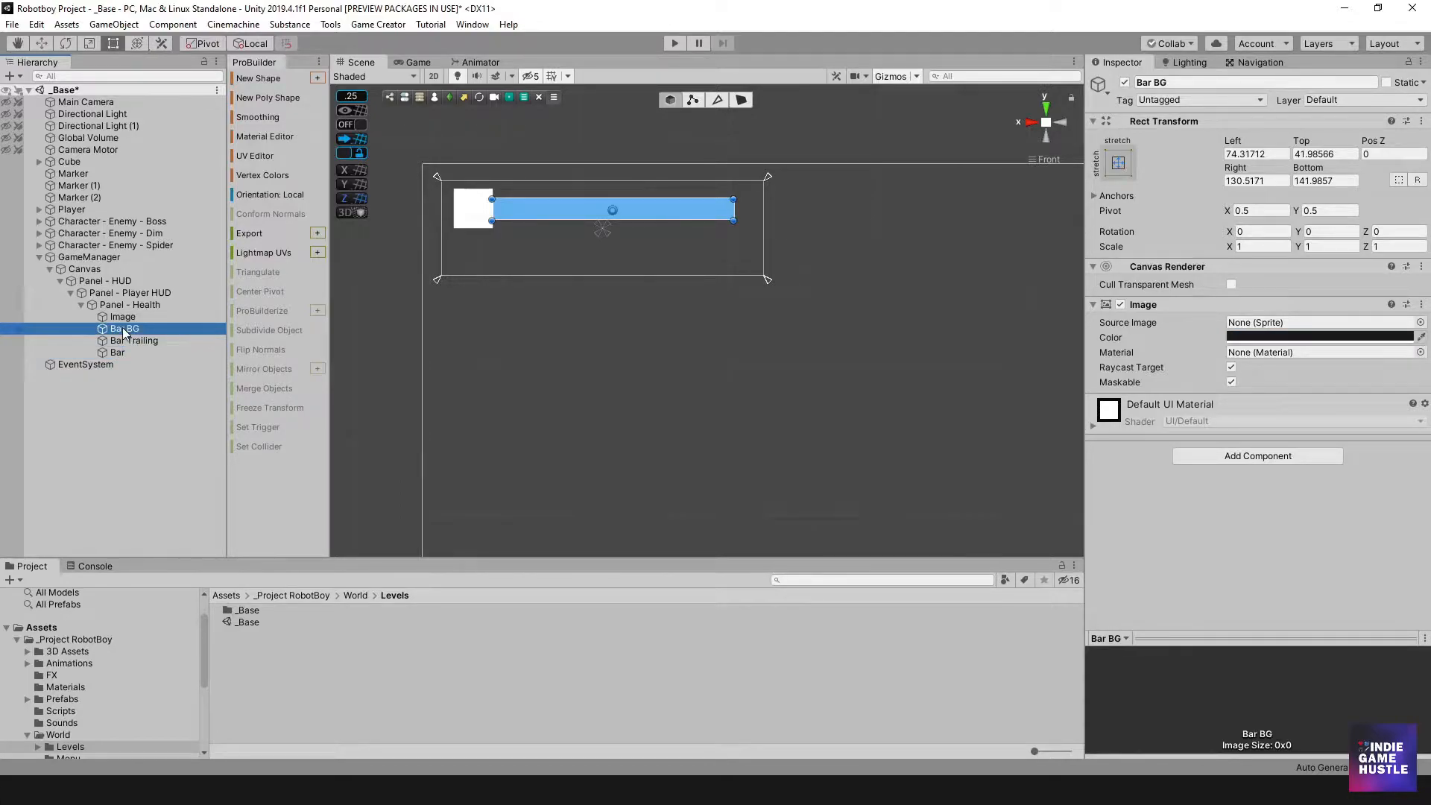
- Preview the layered health bar by shortening Bar and Bar Trailing to about half length over Bar BG, and revert both
{"action": "left_click", "coordinate": [115, 352]}
{"action": "left_click_drag", "start_coordinate": [734, 212], "coordinate": [615, 212]}
{"action": "left_click", "coordinate": [168, 342]}
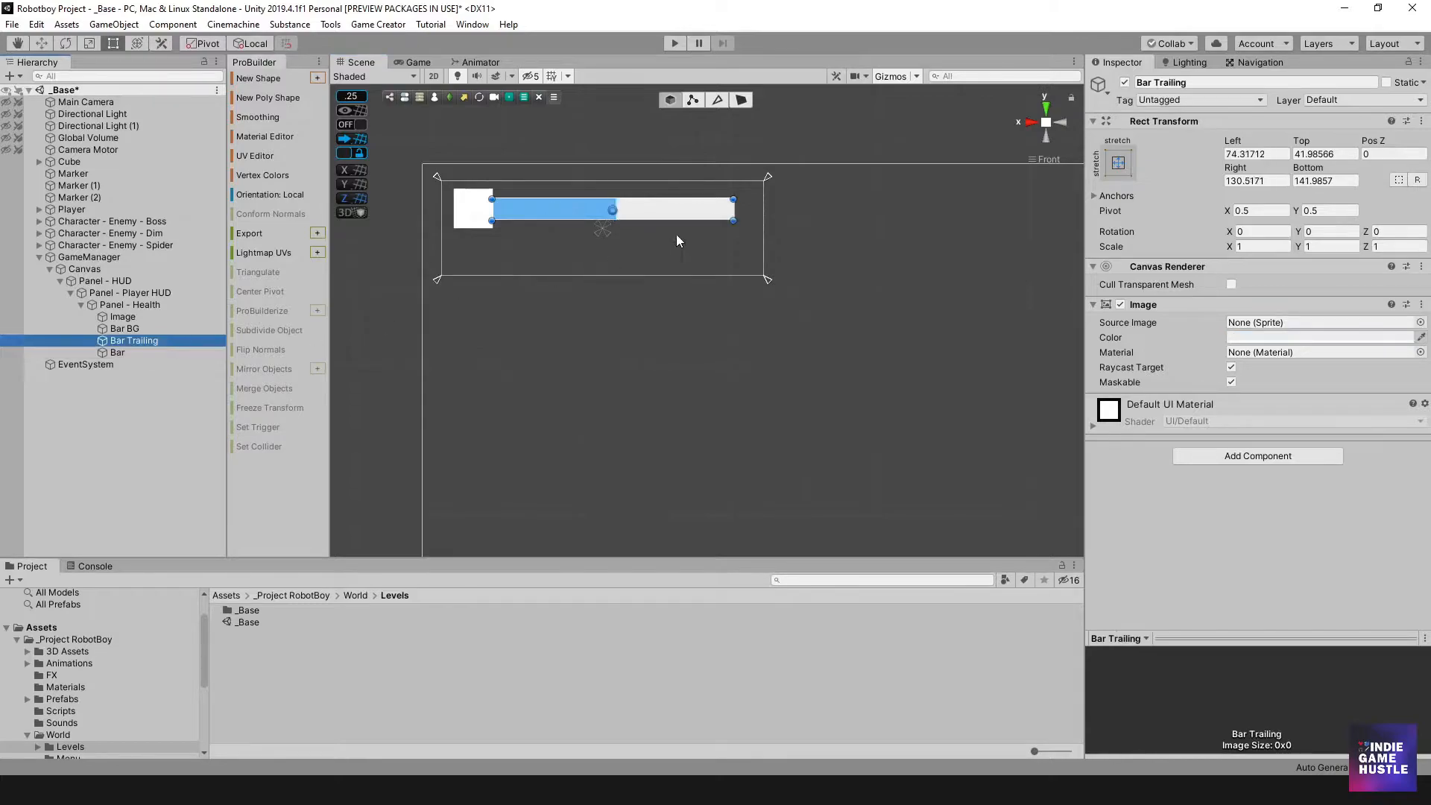
{"action": "left_click_drag", "start_coordinate": [734, 211], "coordinate": [615, 218]}
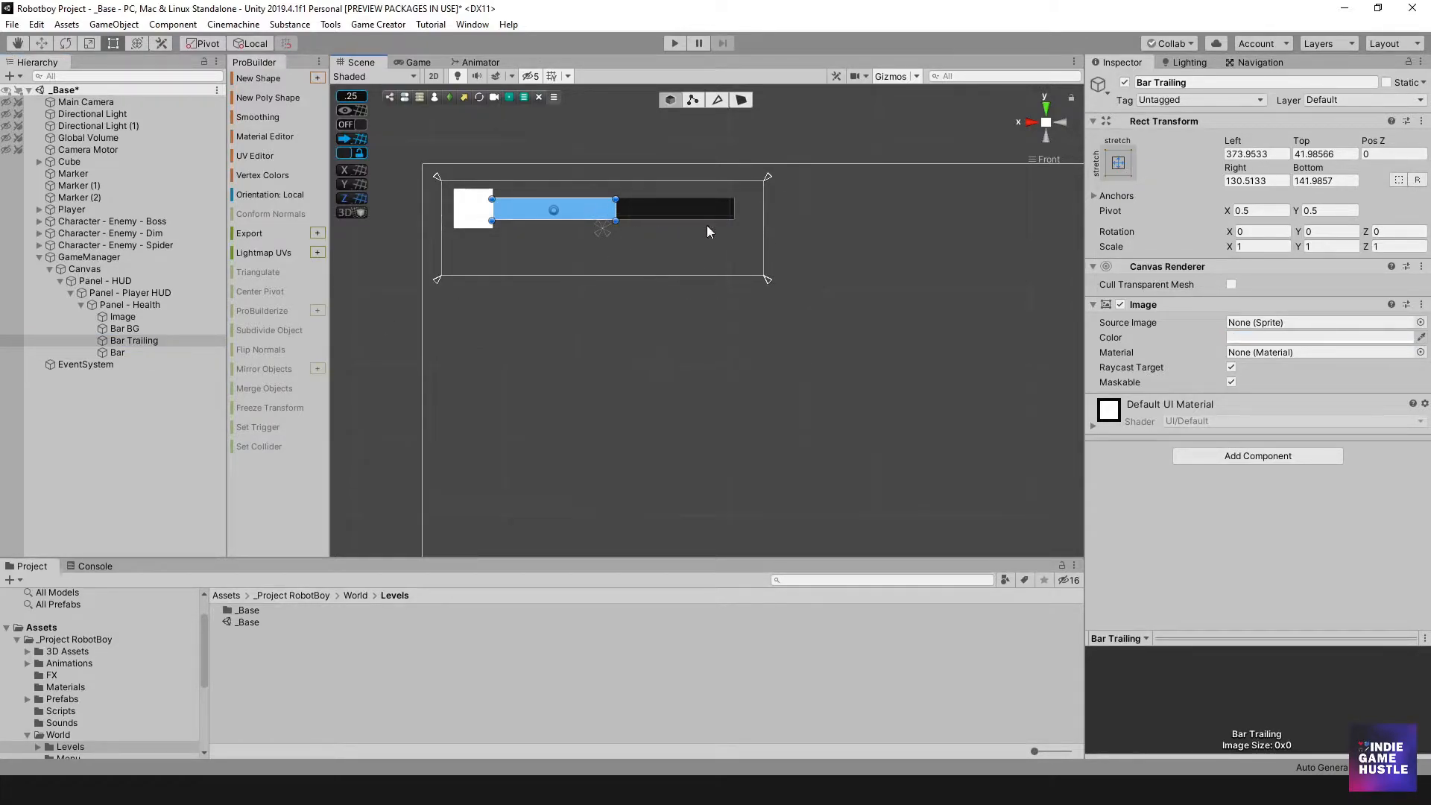
{"action": "left_click", "coordinate": [749, 344]}
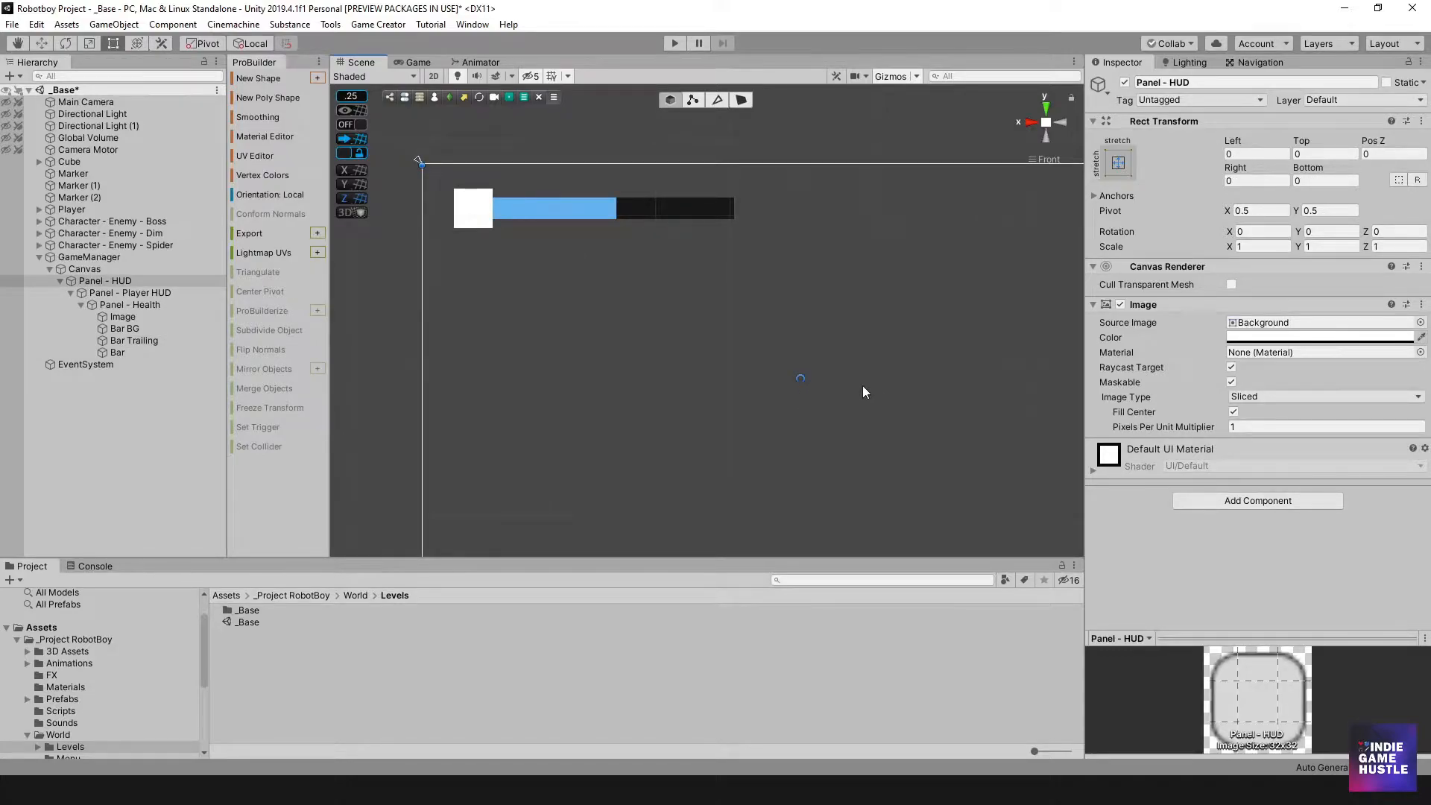
{"action": "left_click", "coordinate": [114, 339]}
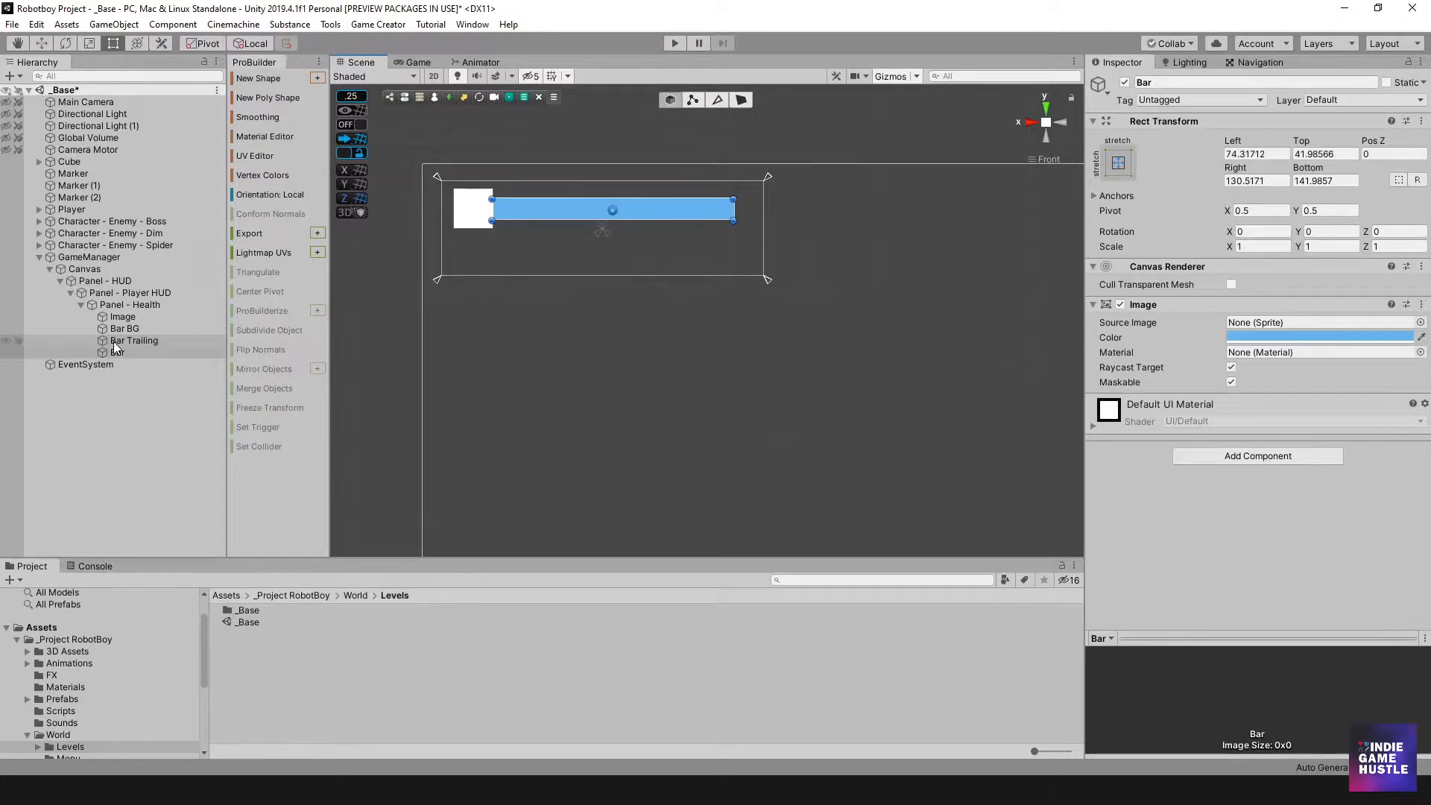
- Move Image, Bar BG, Bar Trailing and Bar together slightly closer to the panel's left edge
{"action": "left_click", "coordinate": [146, 428]}
{"action": "left_click", "coordinate": [138, 340]}
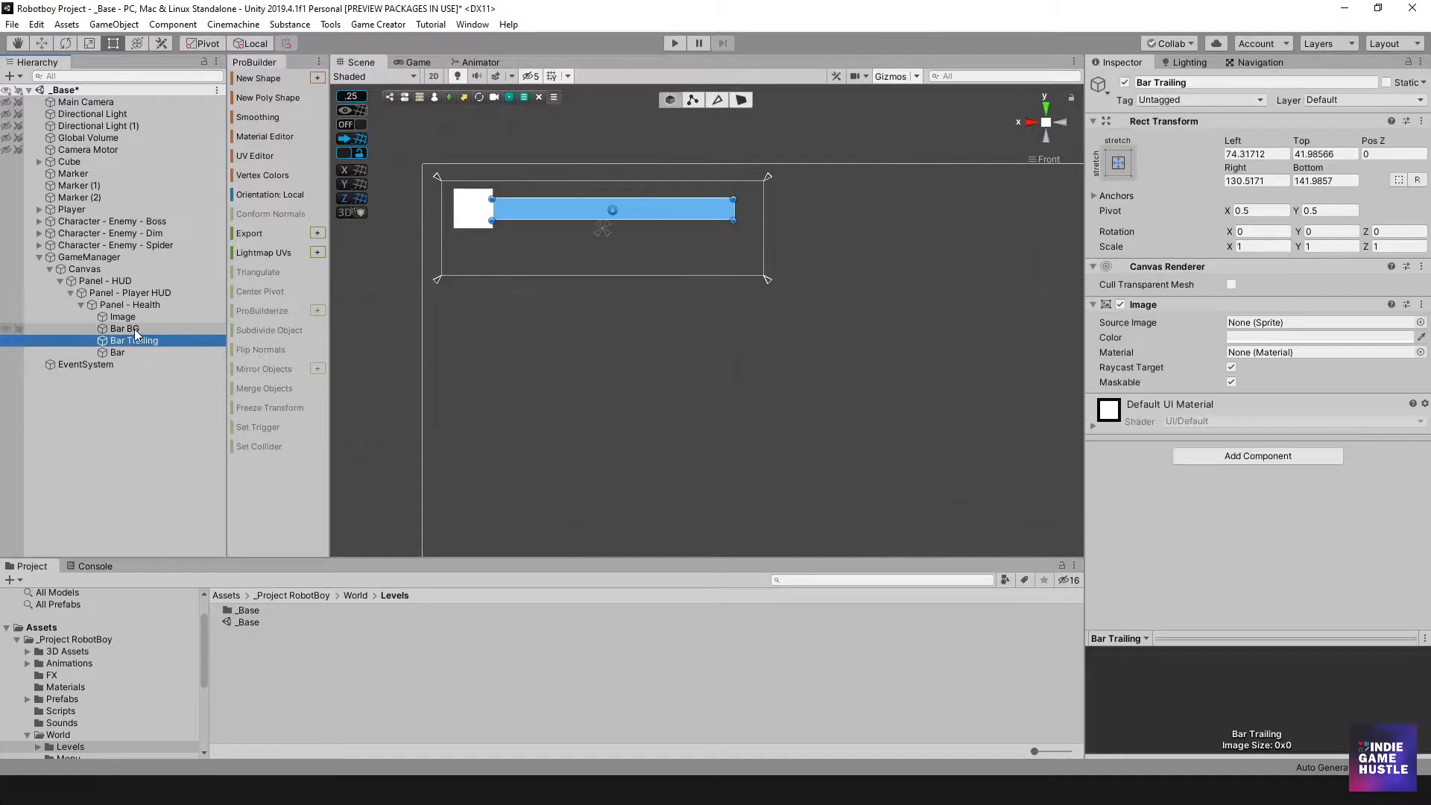
{"action": "left_click", "coordinate": [134, 329]}
{"action": "left_click", "coordinate": [123, 316]}
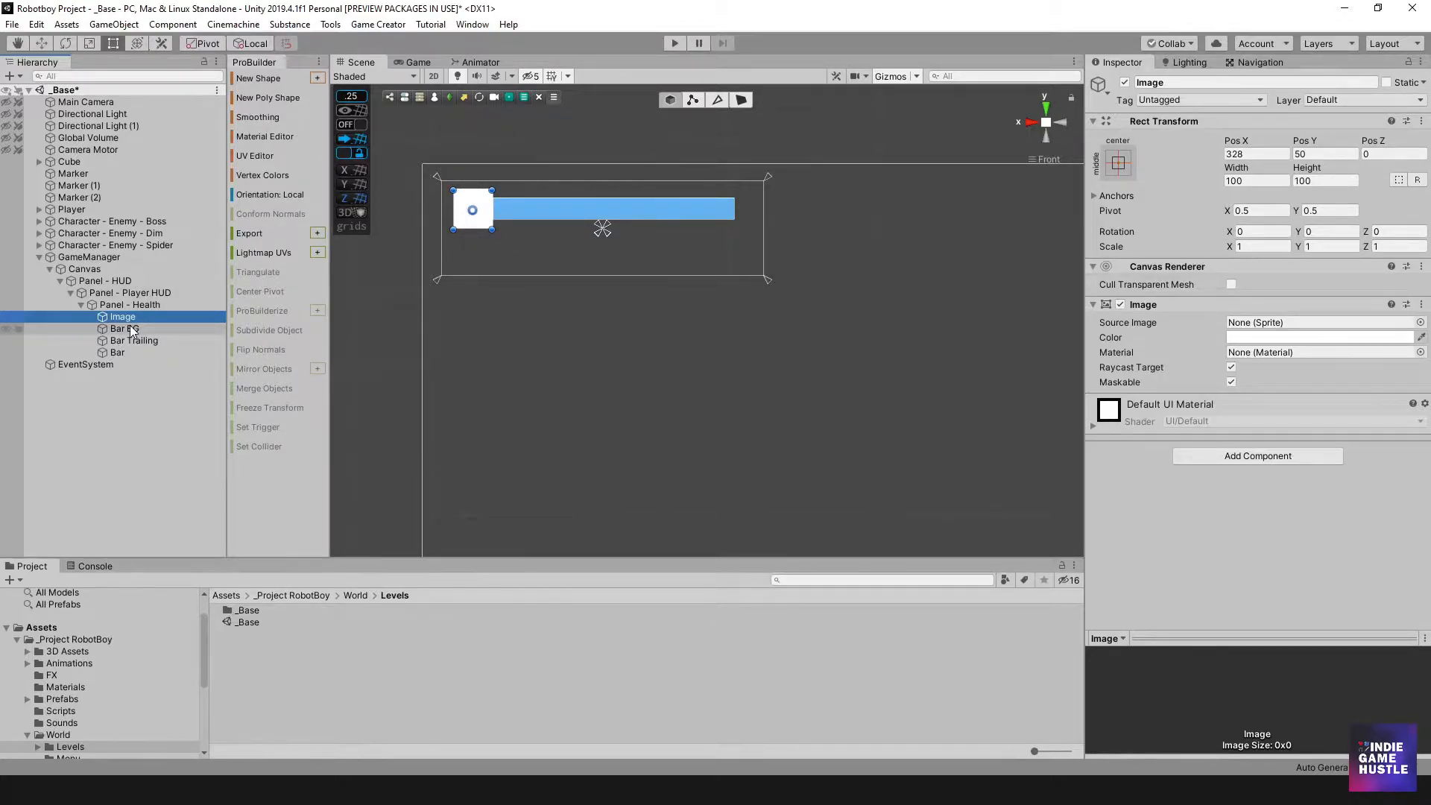
{"action": "key", "text": "shift+Down"}
{"action": "key", "text": "shift+Down"}
{"action": "key", "text": "shift+Down"}
{"action": "left_click_drag", "start_coordinate": [480, 224], "coordinate": [472, 223]}
- Compare the bounds and stretch anchors of Panel - Health with those of its parent, Panel - Player HUD
{"action": "left_click", "coordinate": [123, 304]}
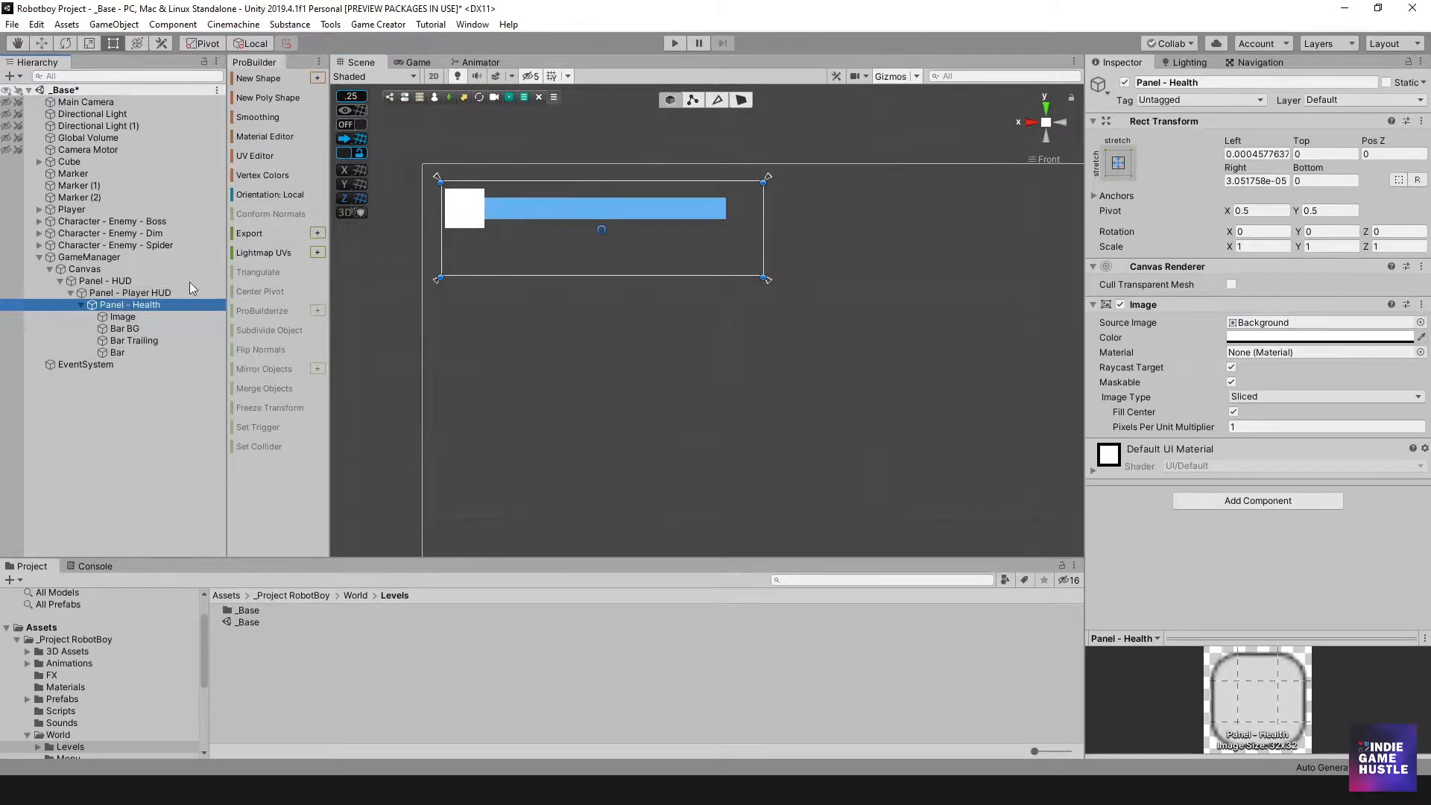
{"action": "left_click", "coordinate": [133, 316]}
{"action": "left_click", "coordinate": [127, 305]}
{"action": "left_click", "coordinate": [134, 294]}
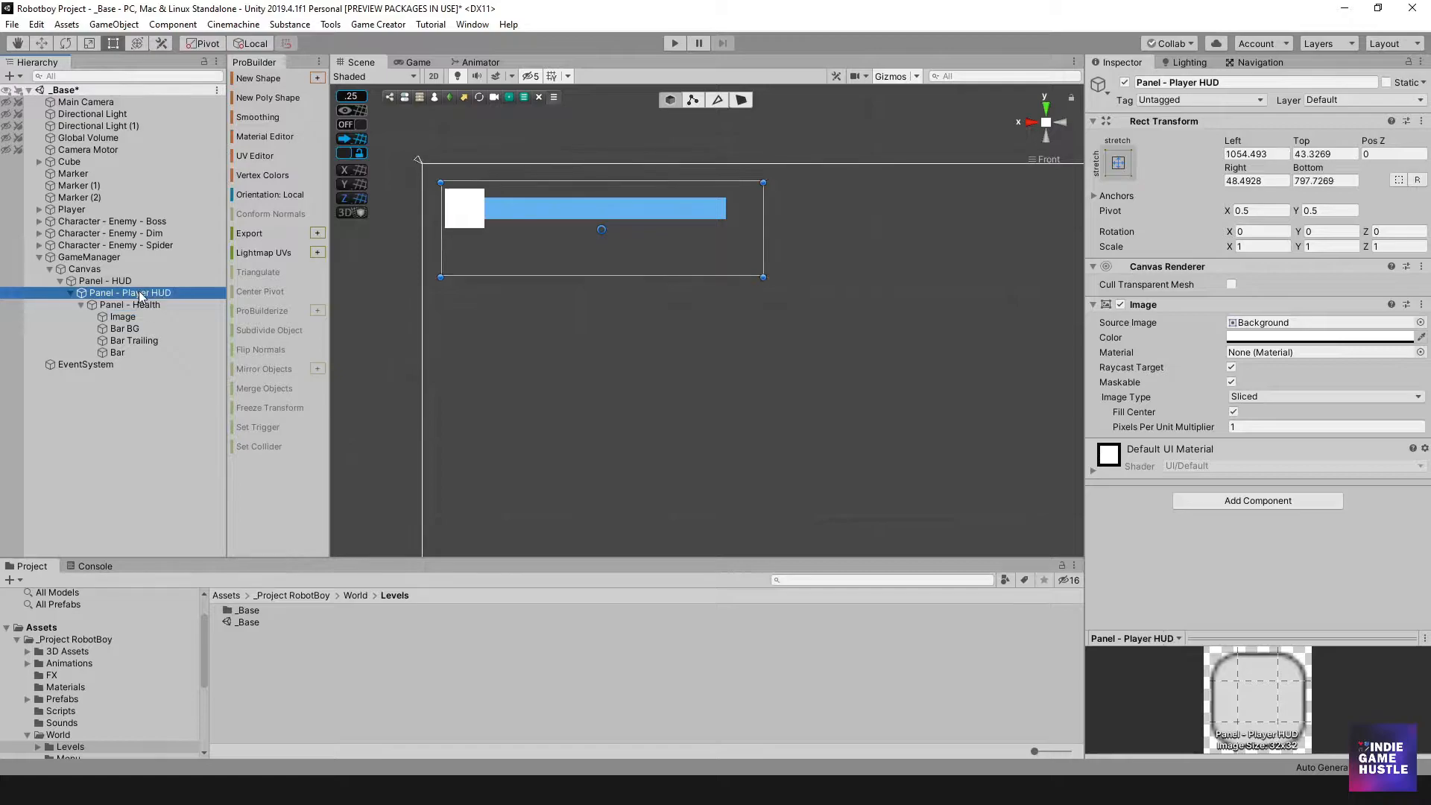
{"action": "key", "text": "f"}
{"action": "middle_click_drag", "start_coordinate": [643, 378], "coordinate": [616, 369]}
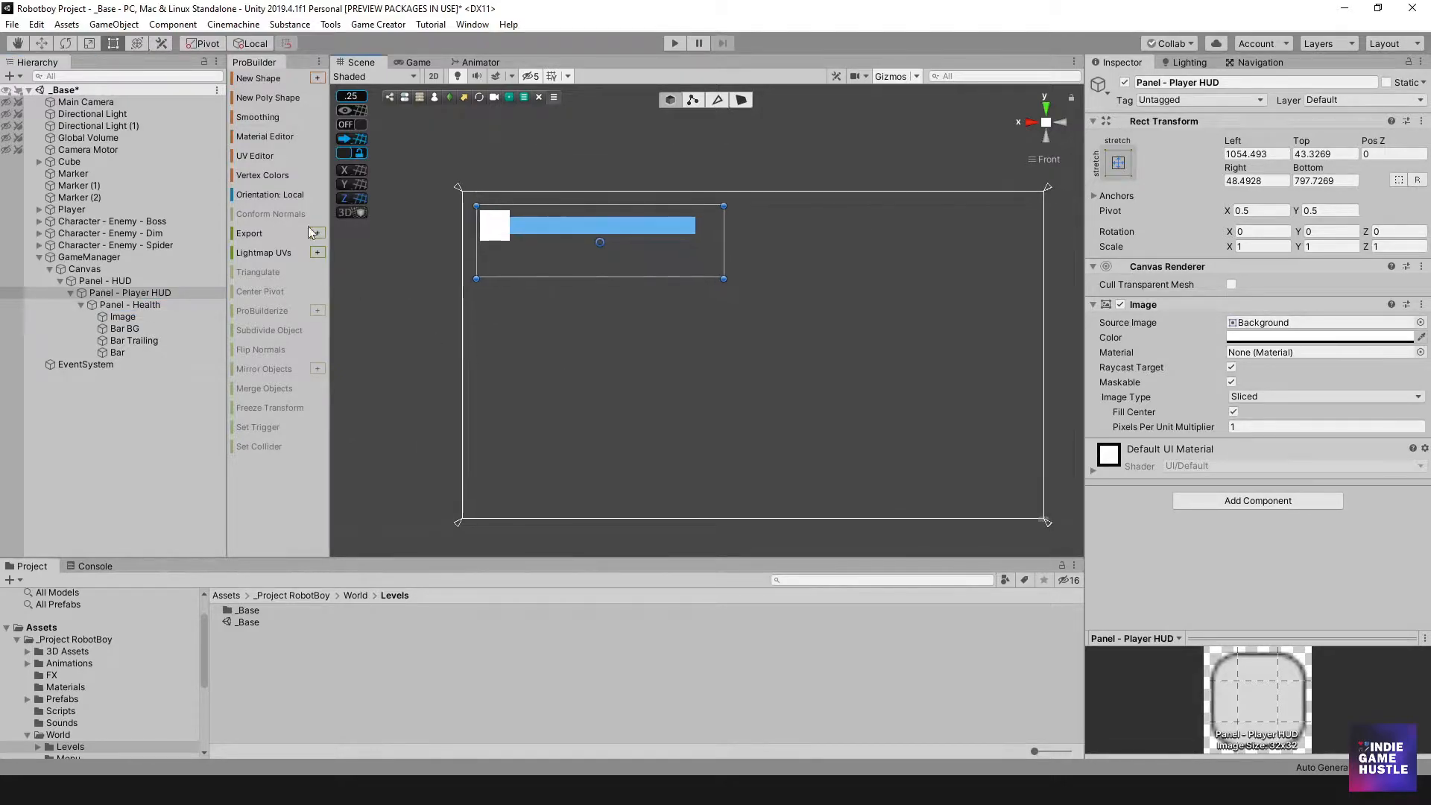
{"action": "left_click", "coordinate": [128, 301]}
{"action": "left_click", "coordinate": [127, 292]}
{"action": "mouse_move", "coordinate": [525, 227]}
{"action": "left_mouse_down"}
{"action": "mouse_move", "coordinate": [518, 257]}
{"action": "mouse_move", "coordinate": [540, 240]}
{"action": "mouse_move", "coordinate": [519, 237]}
{"action": "left_mouse_up"}
{"action": "left_click", "coordinate": [149, 290]}
{"action": "left_click", "coordinate": [140, 305]}
{"action": "left_click", "coordinate": [146, 293]}
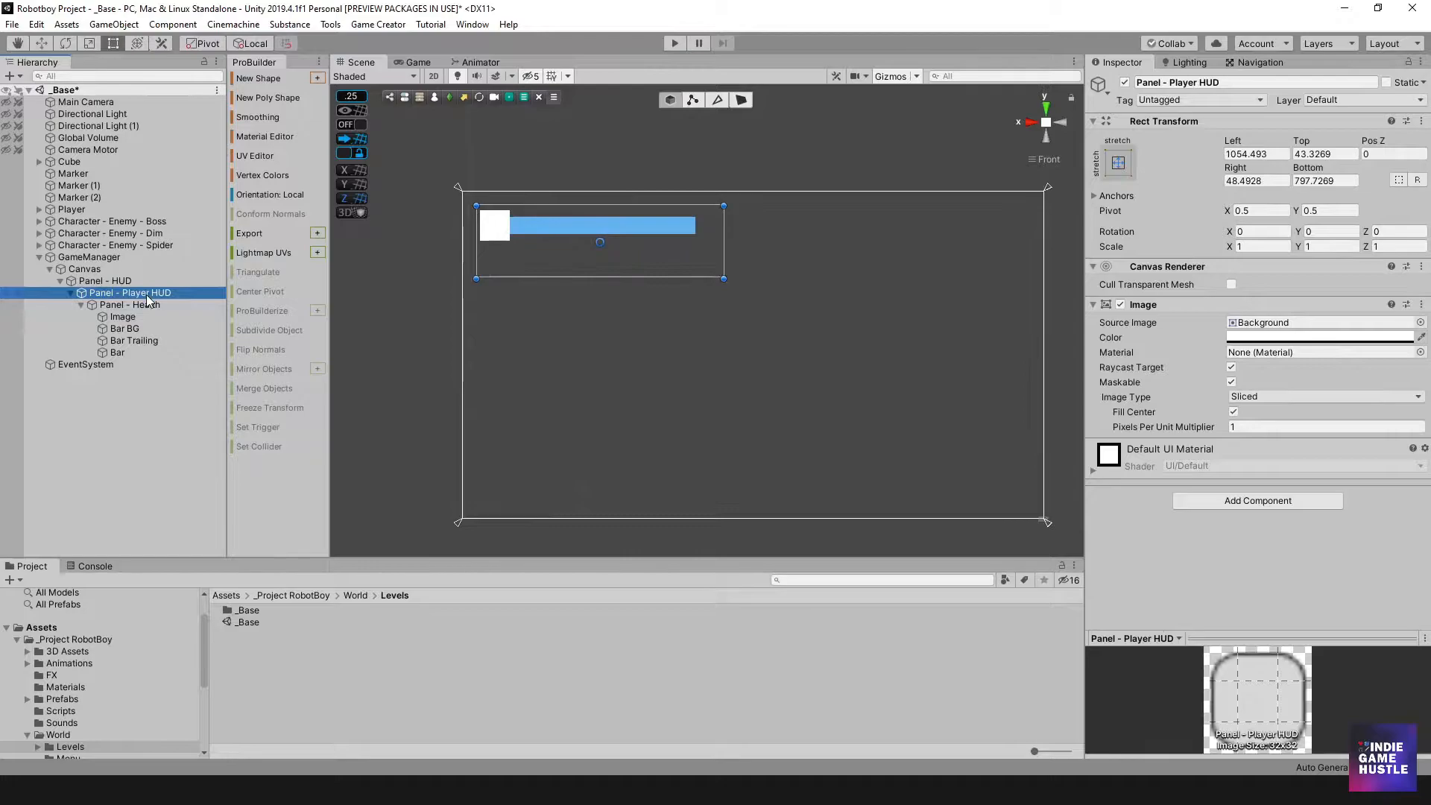
{"action": "left_click", "coordinate": [141, 306]}
{"action": "left_click", "coordinate": [149, 294]}
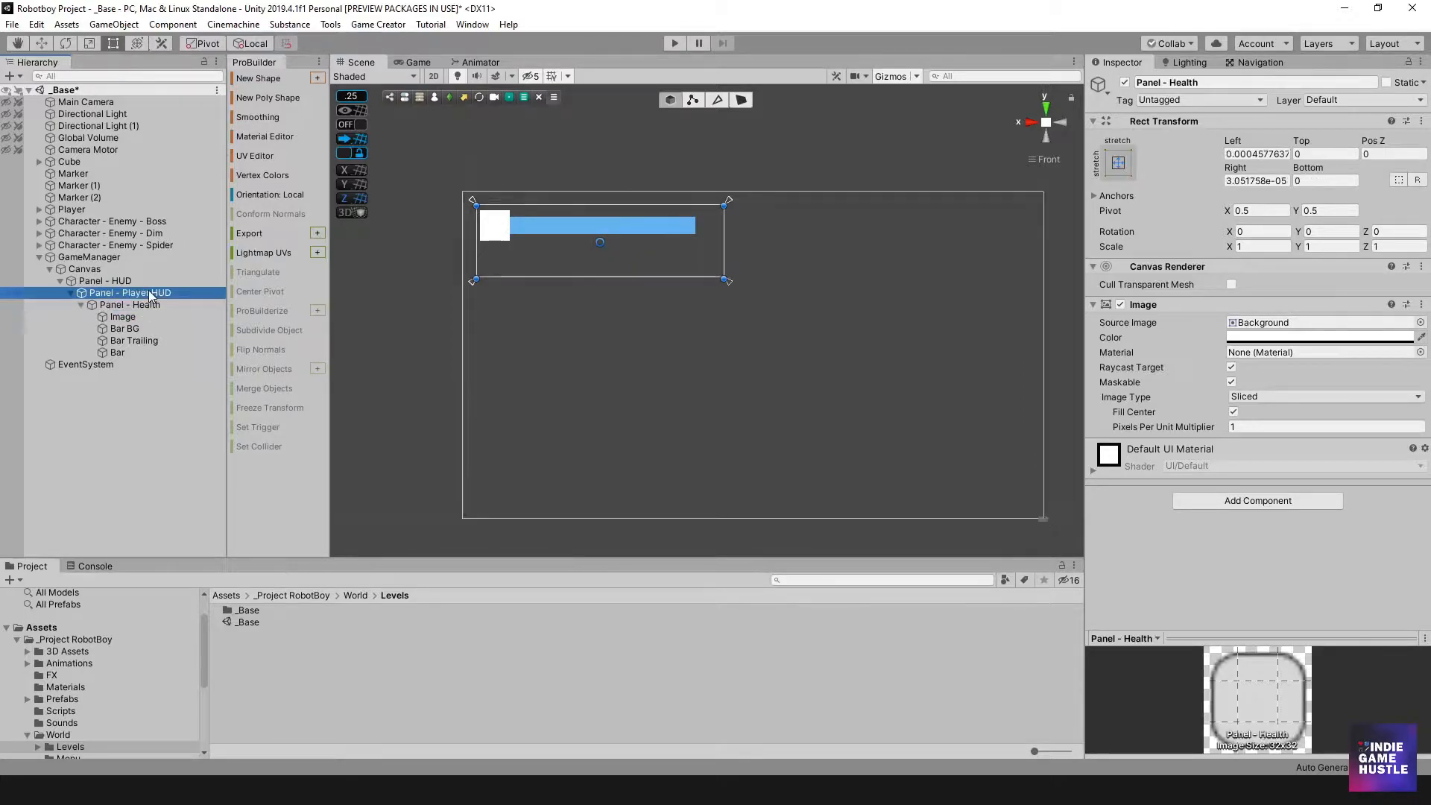
- Try stretching Panel - Player HUD's lower edge downward, and undo the resize
{"action": "left_click", "coordinate": [522, 280]}
{"action": "left_click_drag", "start_coordinate": [522, 281], "coordinate": [527, 396]}
{"action": "key", "text": "ctrl+z"}
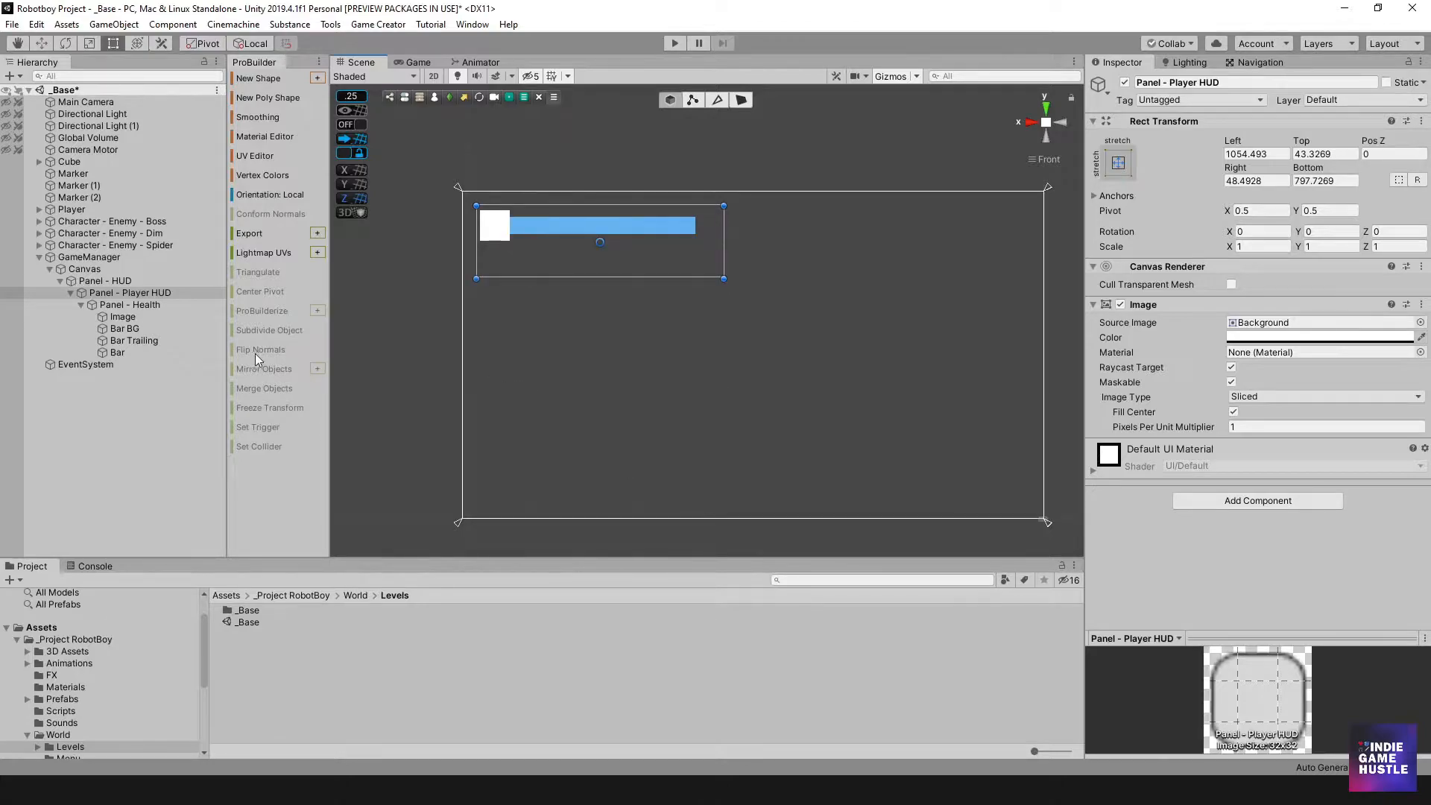
- Examine the extents and anchor settings of the Canvas, Panel - HUD and the panels nested in it
{"action": "left_click", "coordinate": [143, 305]}
{"action": "left_click", "coordinate": [142, 293]}
{"action": "scroll", "coordinate": [556, 306], "scroll_direction": "up", "scroll_amount": 2}
{"action": "scroll", "coordinate": [556, 306], "scroll_direction": "down", "scroll_amount": 1}
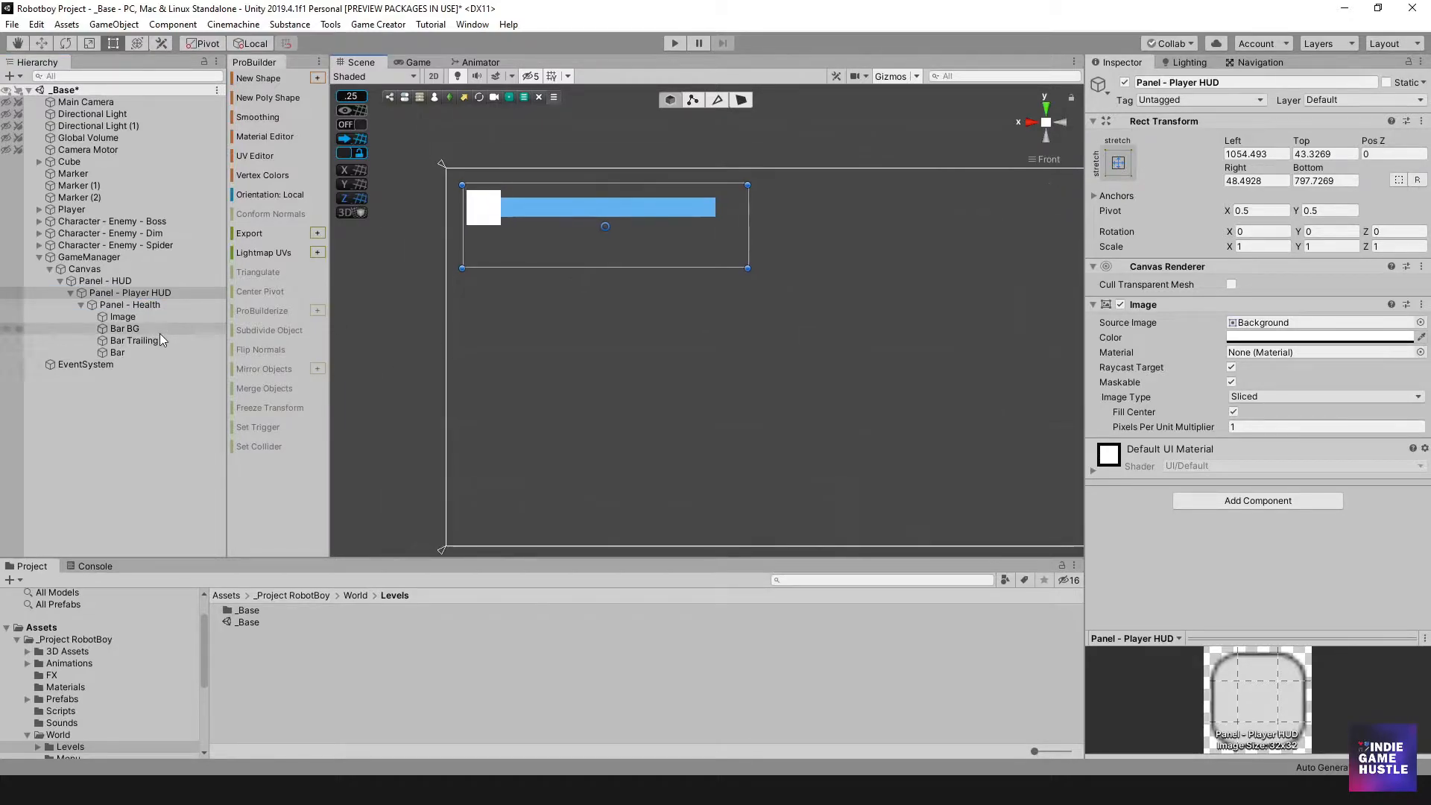
{"action": "left_click", "coordinate": [96, 281]}
{"action": "left_click", "coordinate": [93, 270]}
{"action": "left_click", "coordinate": [103, 280]}
{"action": "left_click", "coordinate": [100, 270]}
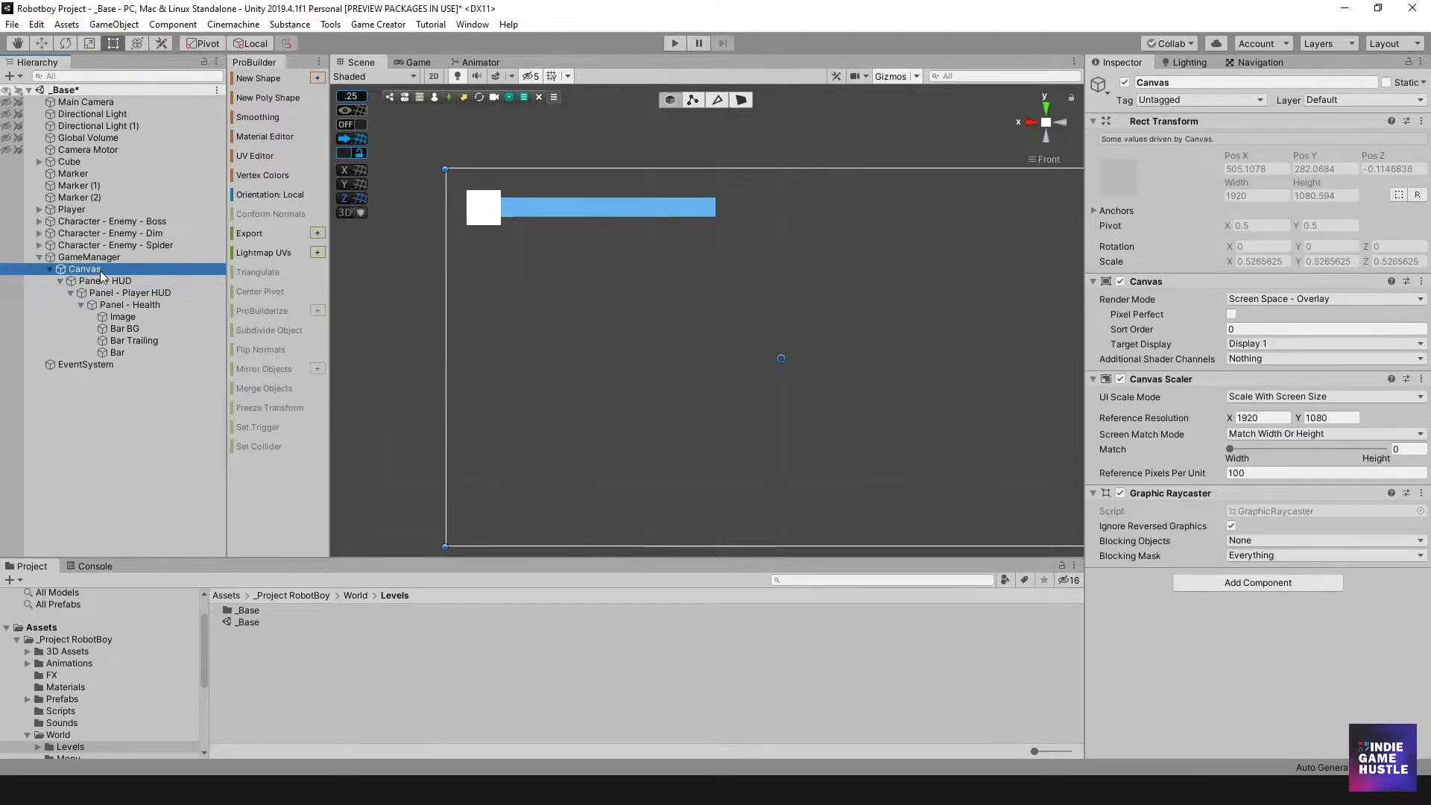
{"action": "left_click", "coordinate": [102, 280]}
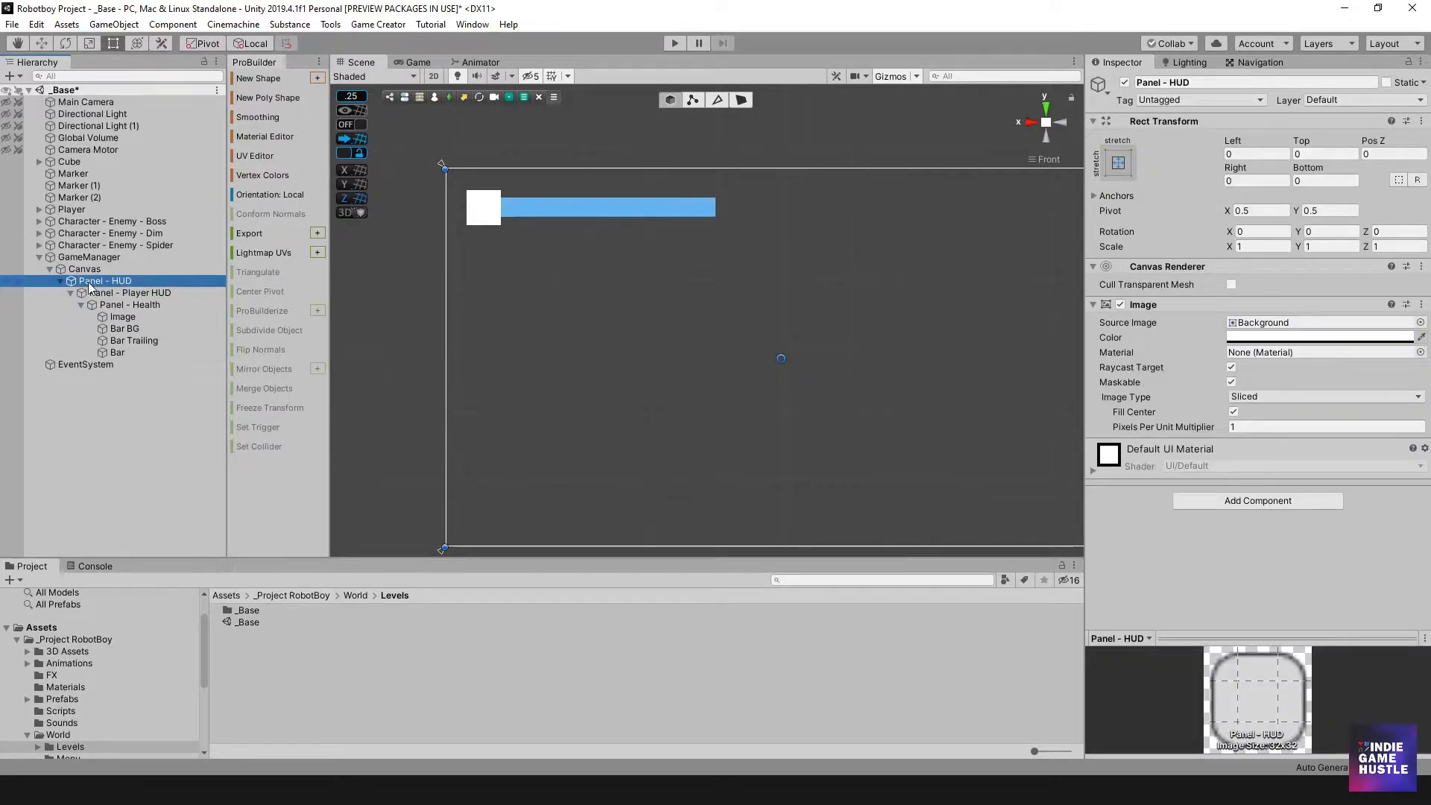
{"action": "scroll", "coordinate": [776, 339], "scroll_direction": "down", "scroll_amount": 1}
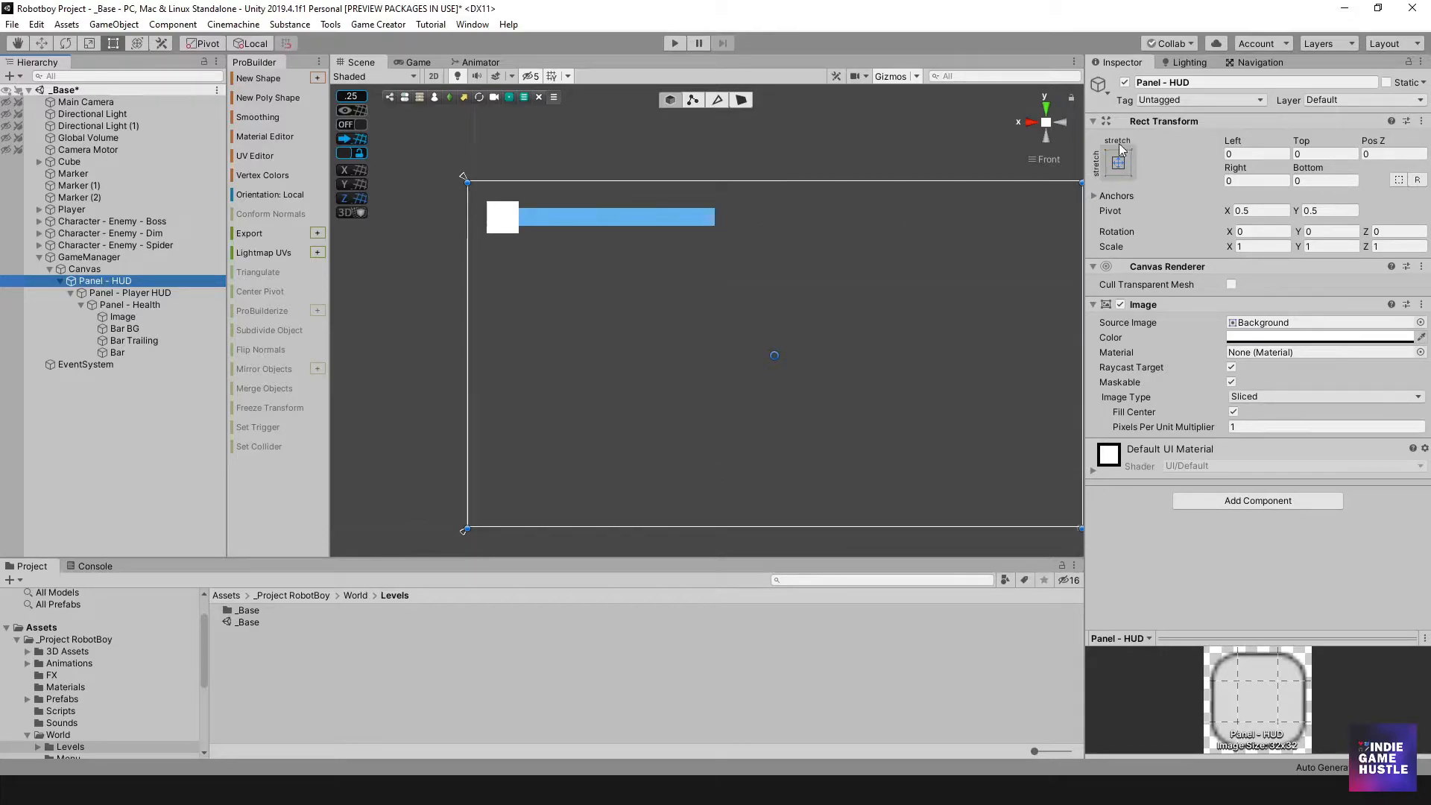
{"action": "middle_click_drag", "start_coordinate": [904, 297], "coordinate": [836, 293]}
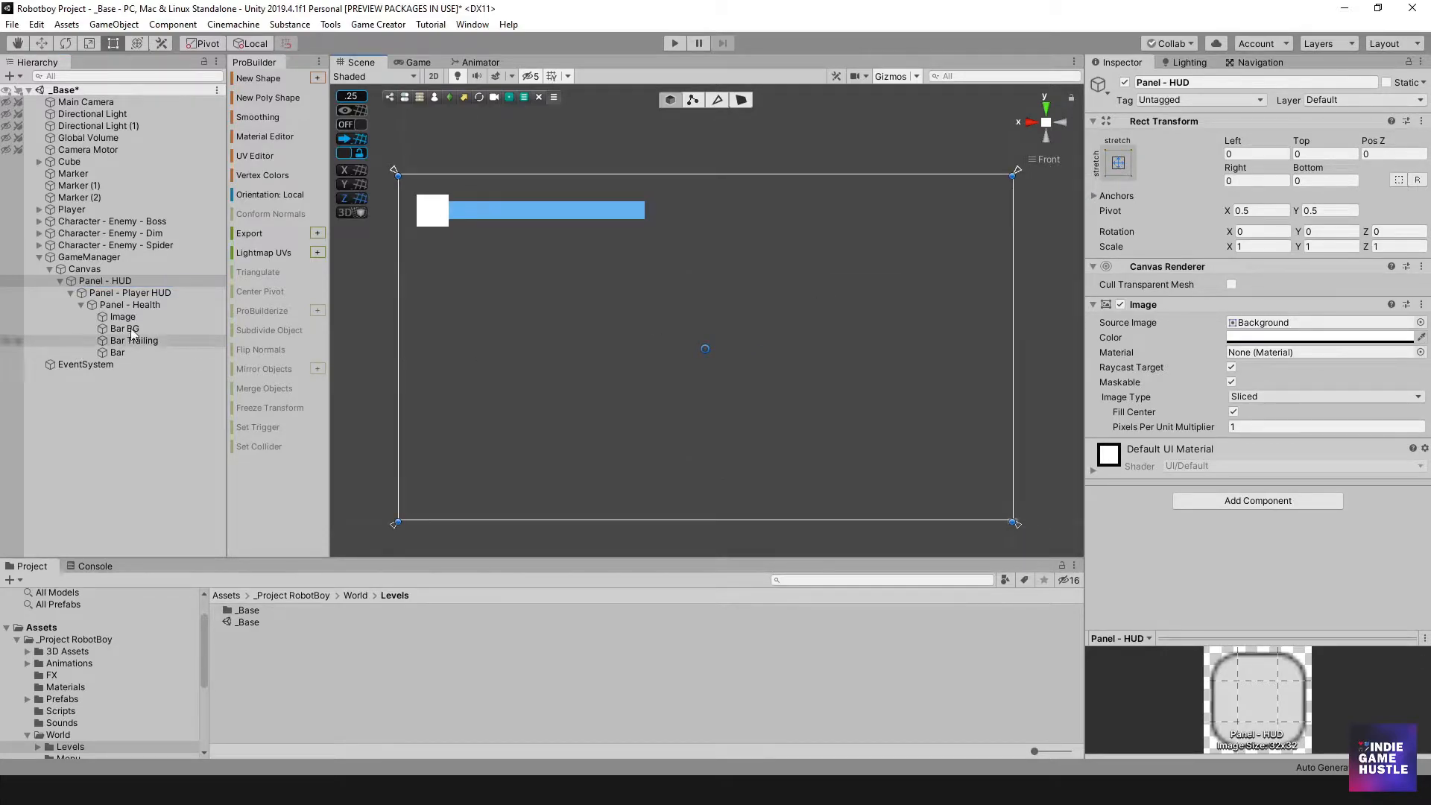
- Set Panel - Player HUD's anchor preset to top left and snap its position to that anchor
{"action": "left_click", "coordinate": [127, 295]}
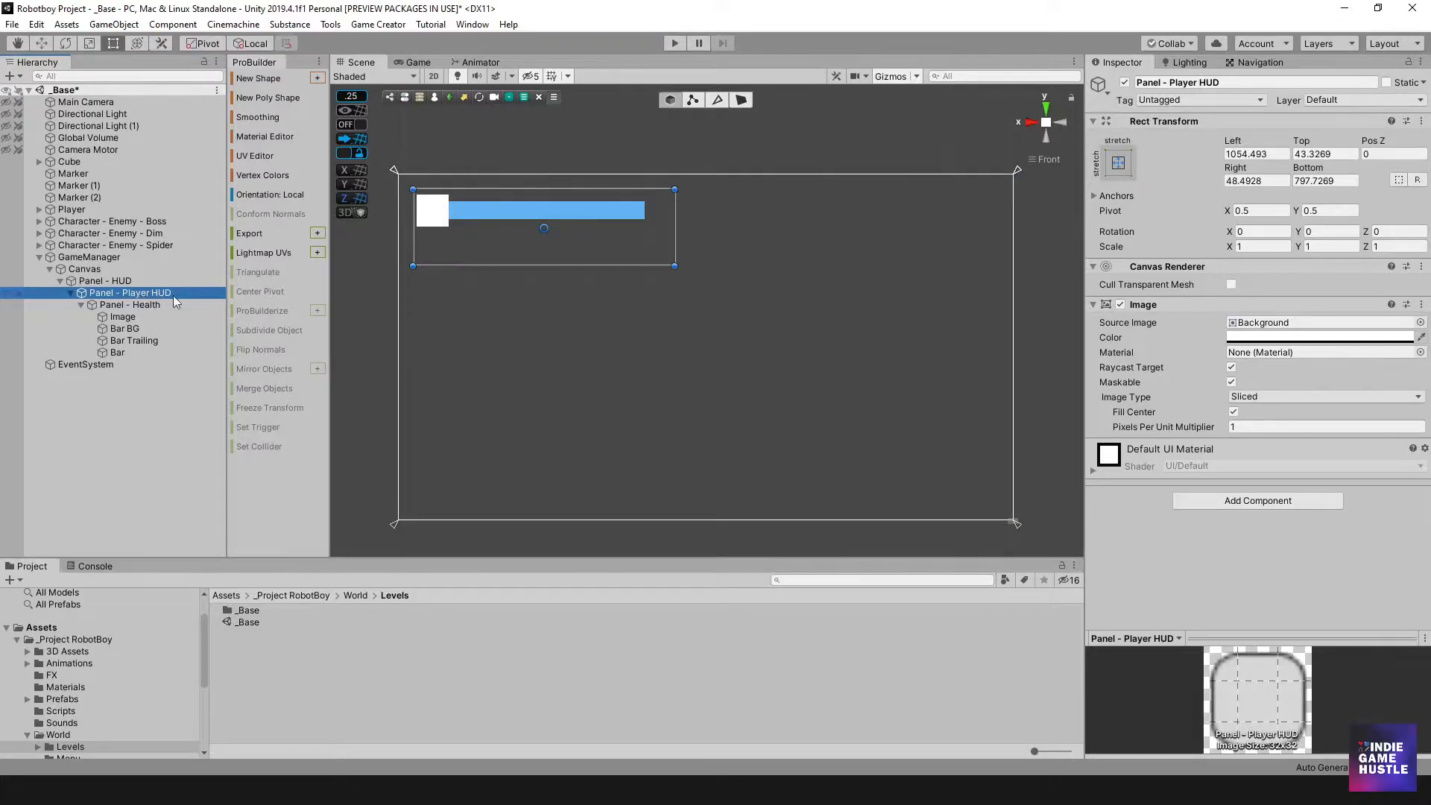
{"action": "left_click", "coordinate": [1120, 164]}
{"action": "left_click", "coordinate": [1120, 165]}
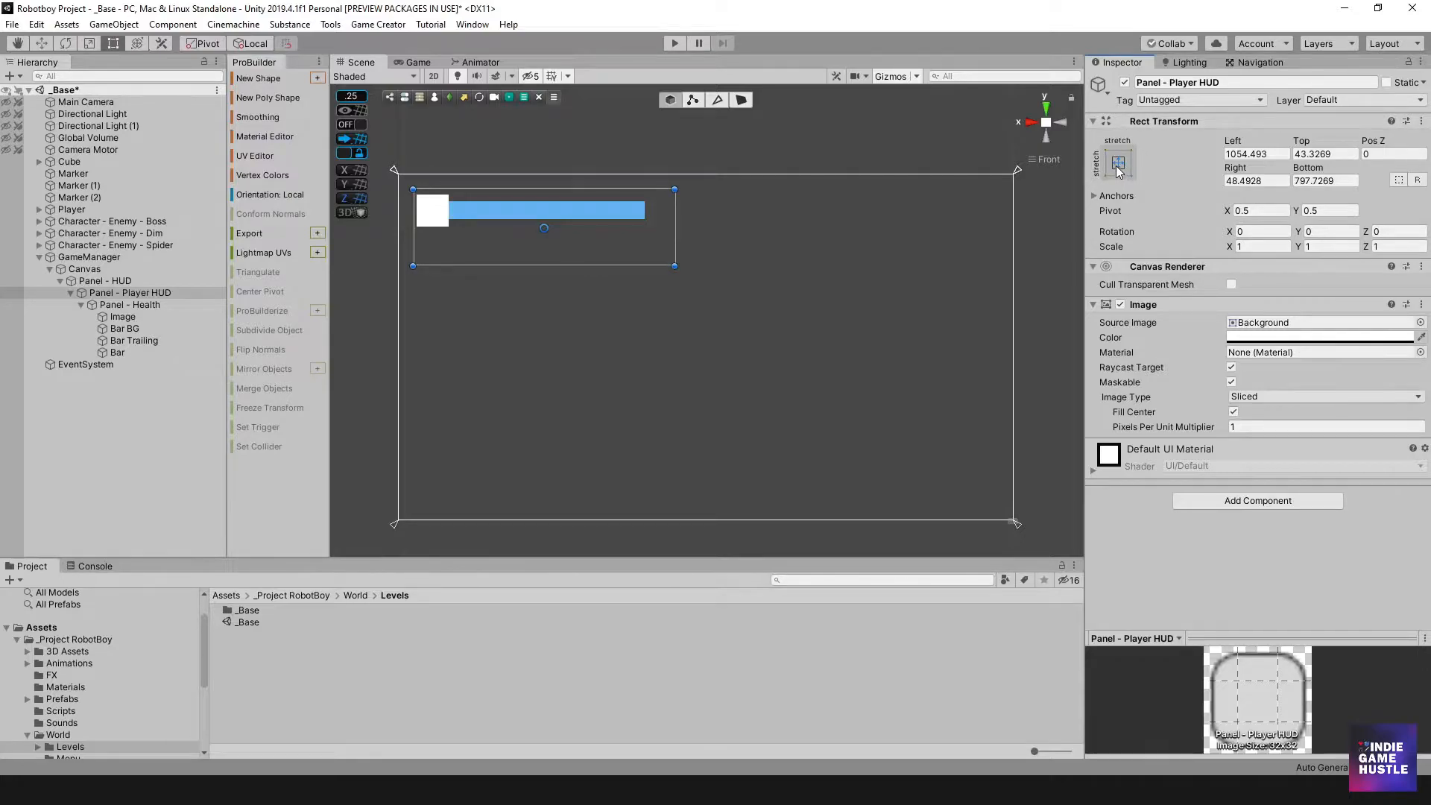
{"action": "left_click", "coordinate": [1119, 164]}
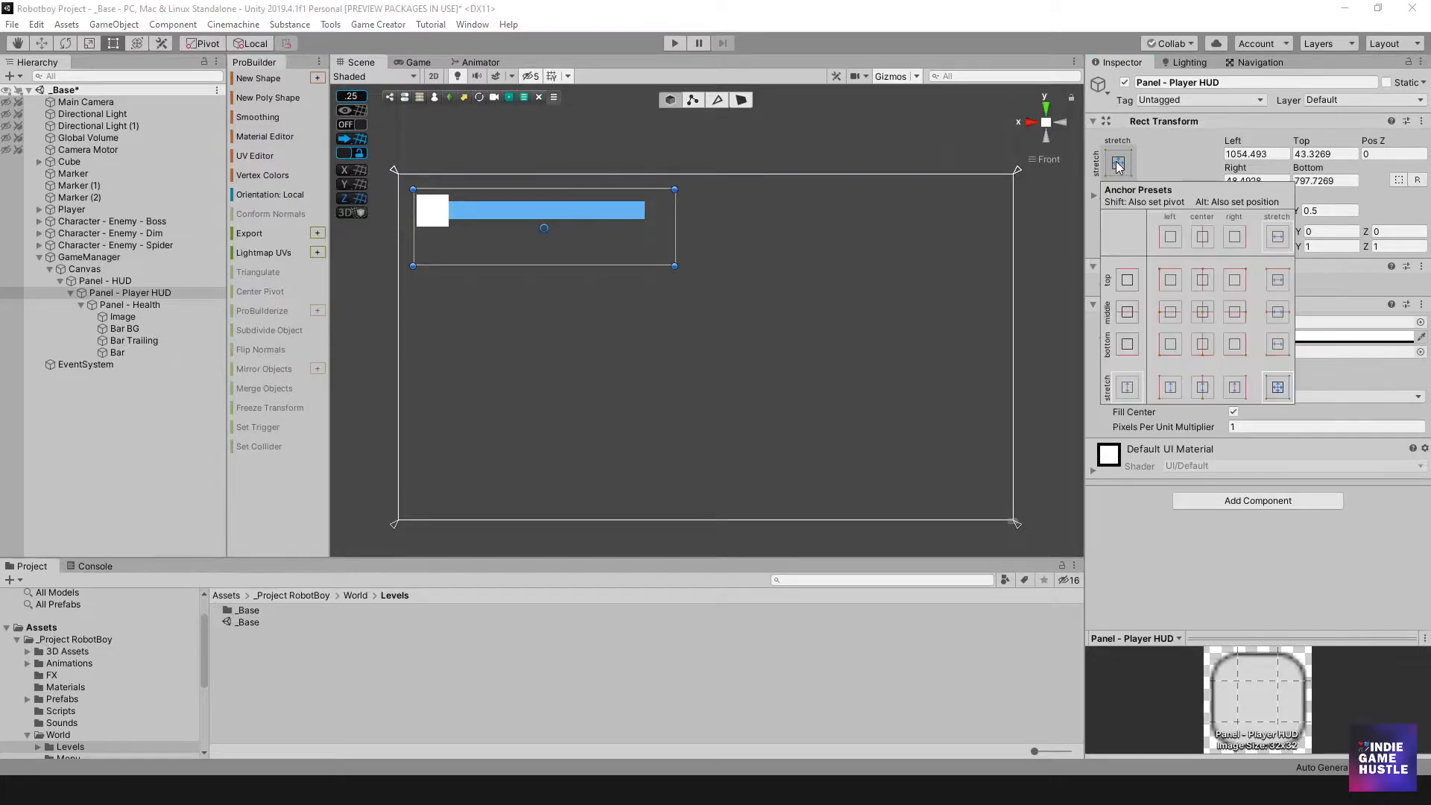
{"action": "left_click", "coordinate": [1170, 281]}
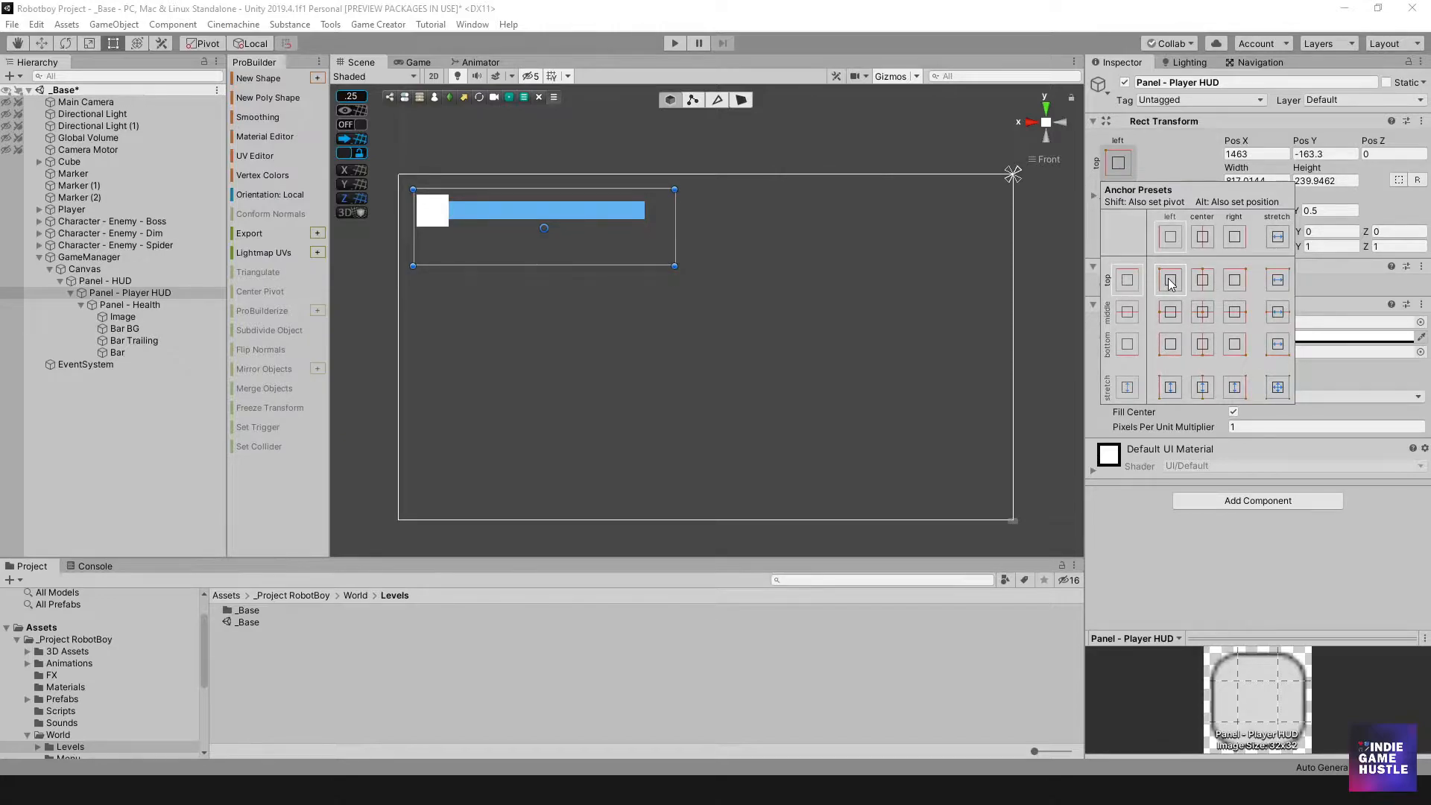
{"action": "left_click", "coordinate": [1170, 282], "text": "alt"}
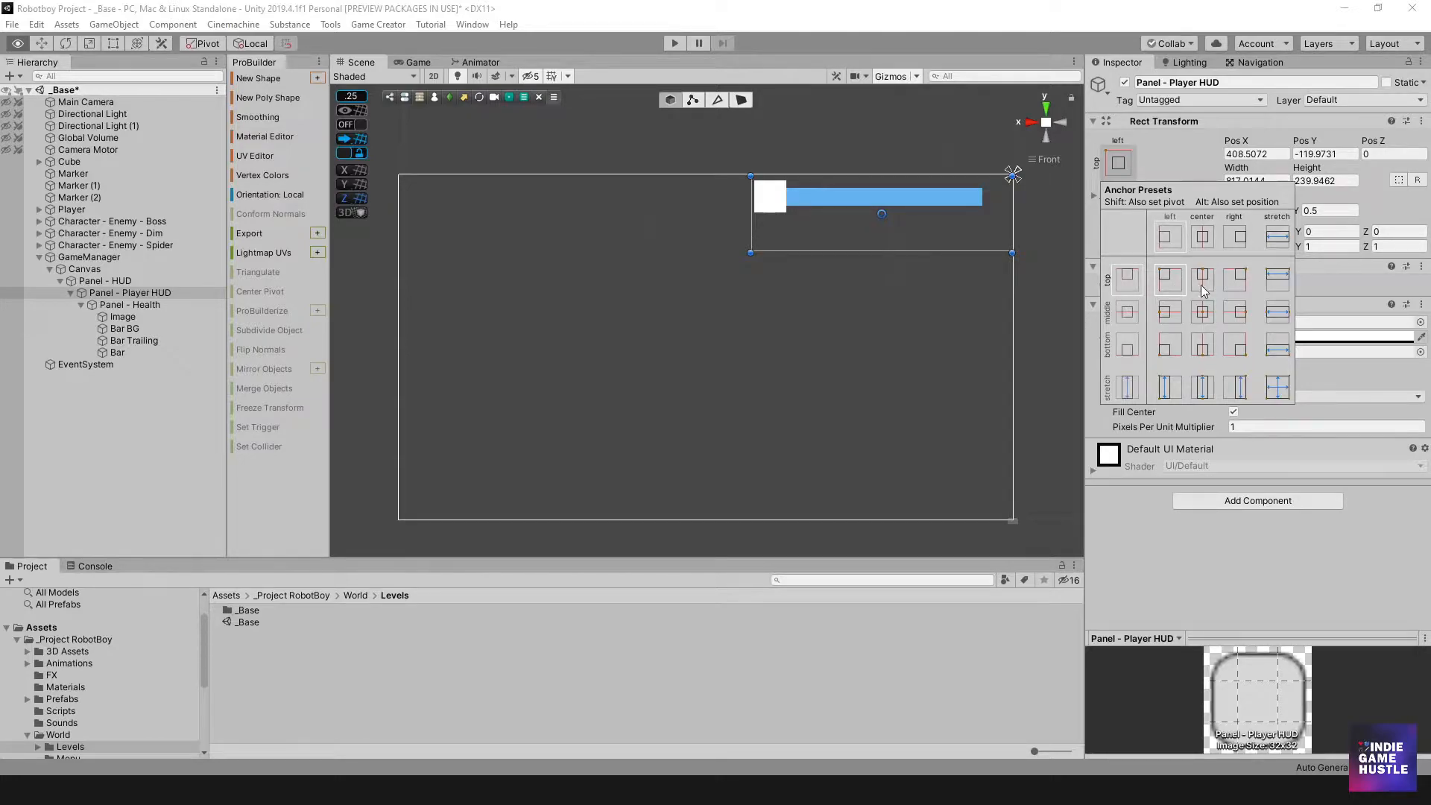
- Try snapping Panel - Player HUD to top right, flip the scene to the Back view, and snap the panel to top left again
{"action": "left_click", "coordinate": [1236, 283]}
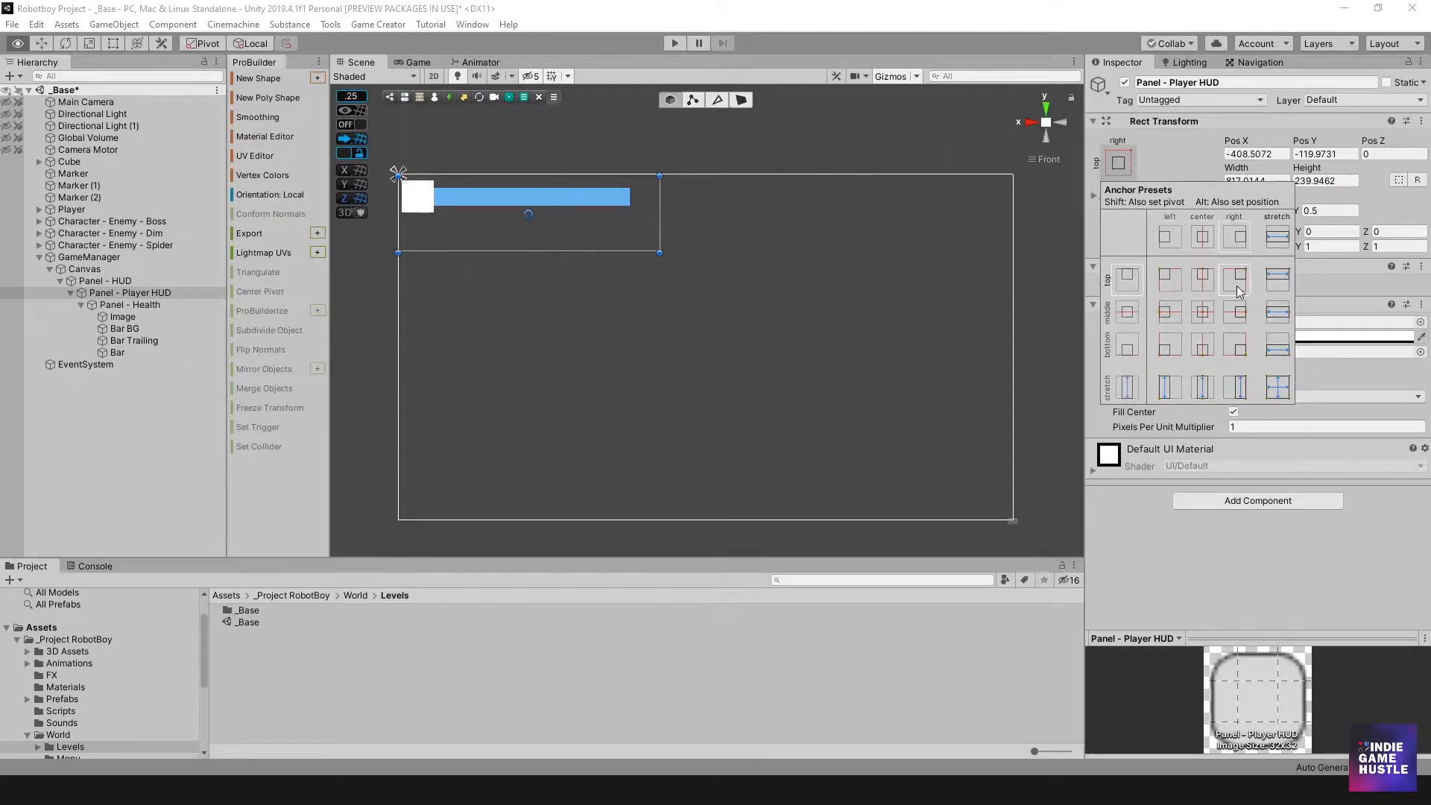
{"action": "left_click", "coordinate": [1061, 124]}
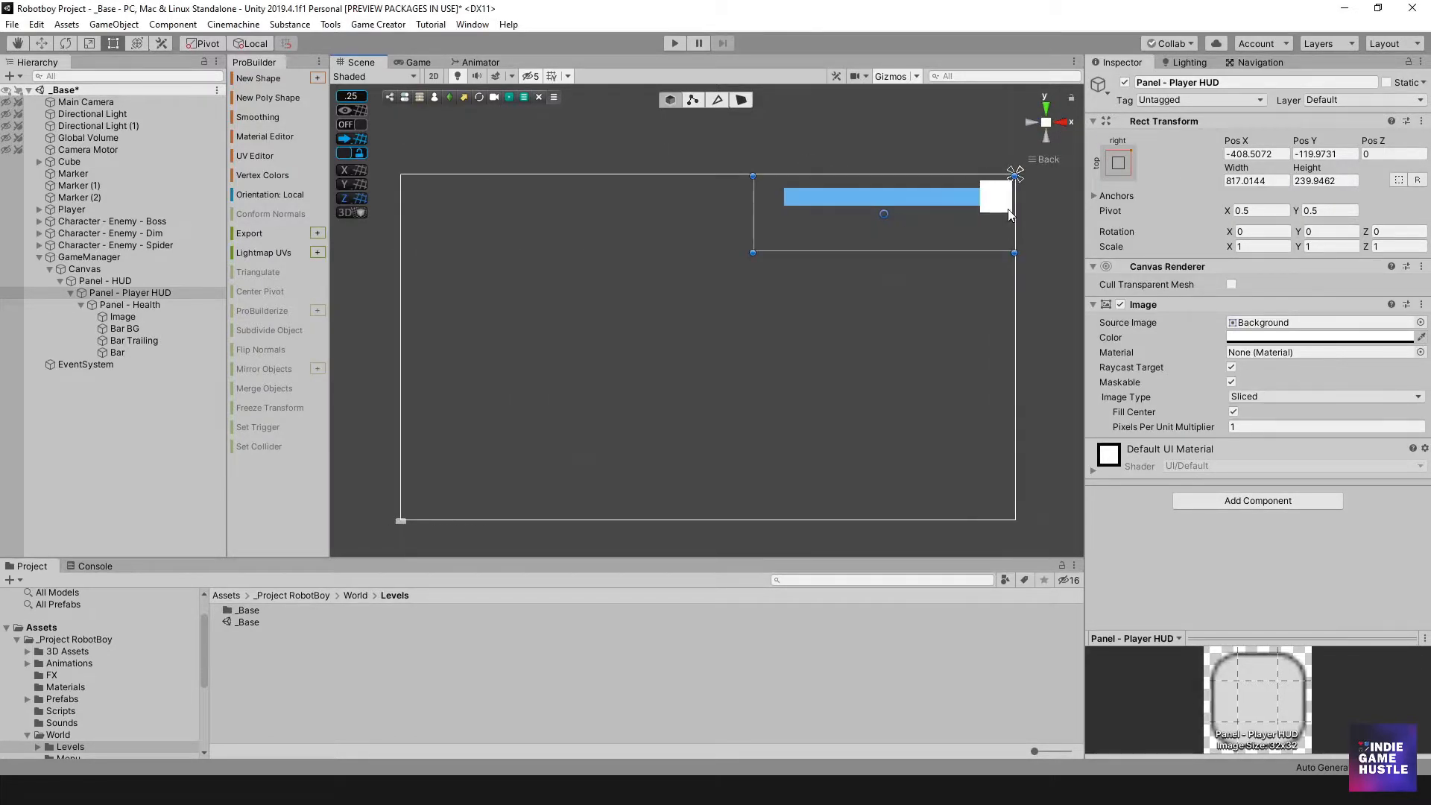
{"action": "left_click", "coordinate": [1118, 164]}
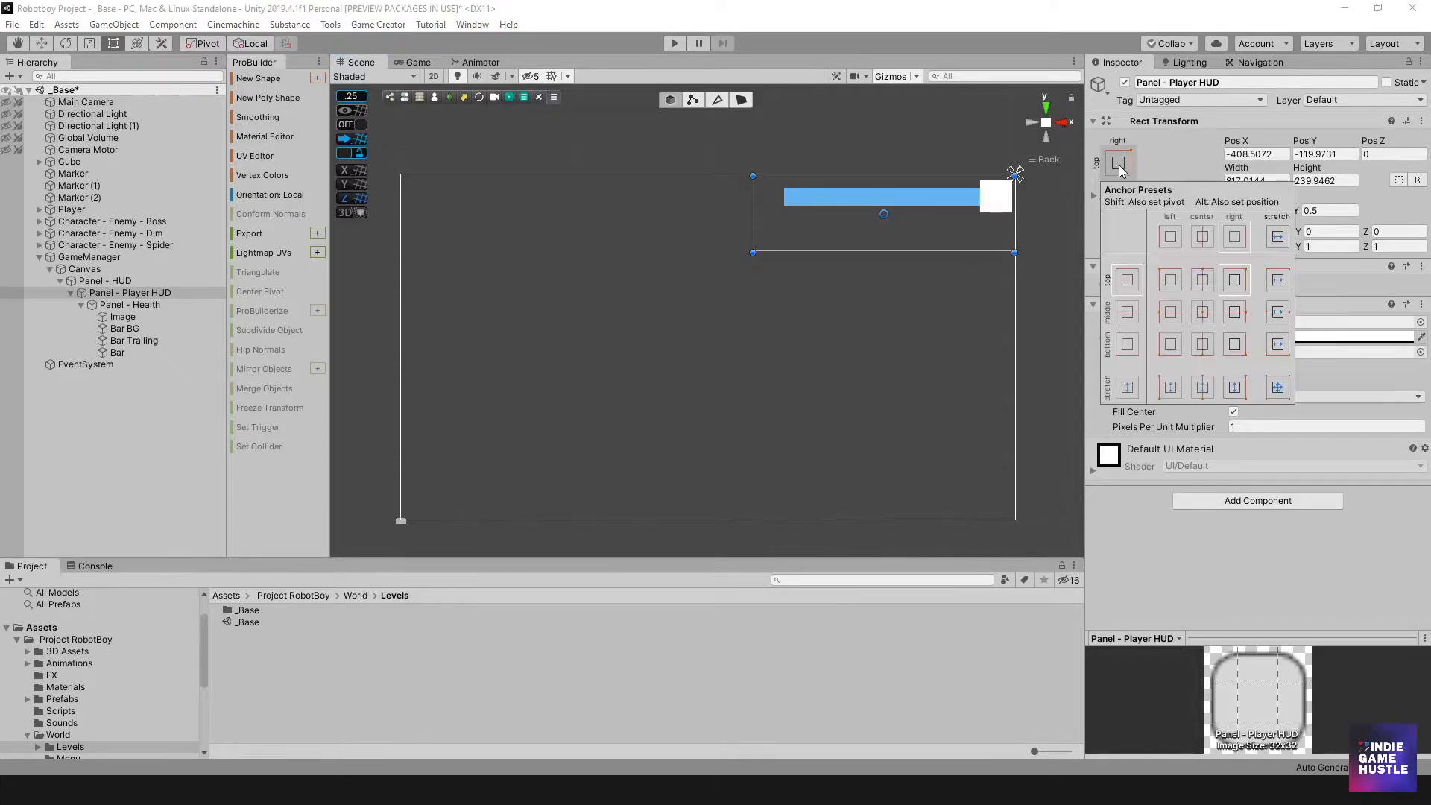
{"action": "left_click", "coordinate": [1168, 280], "text": "alt"}
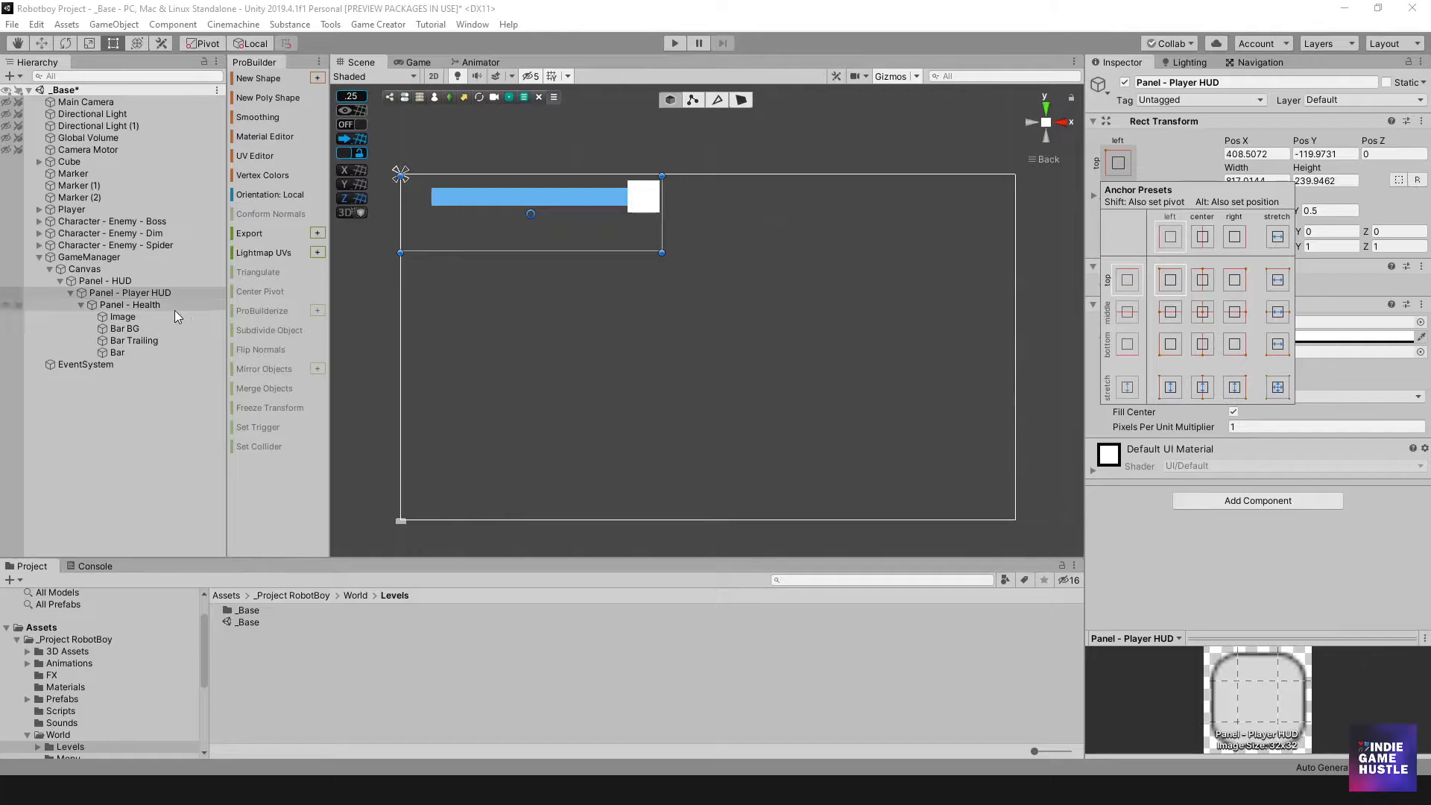
- Move Image to the opposite end of Panel - Health, just inside its upper-left corner
{"action": "left_click", "coordinate": [128, 304]}
{"action": "left_click", "coordinate": [645, 211]}
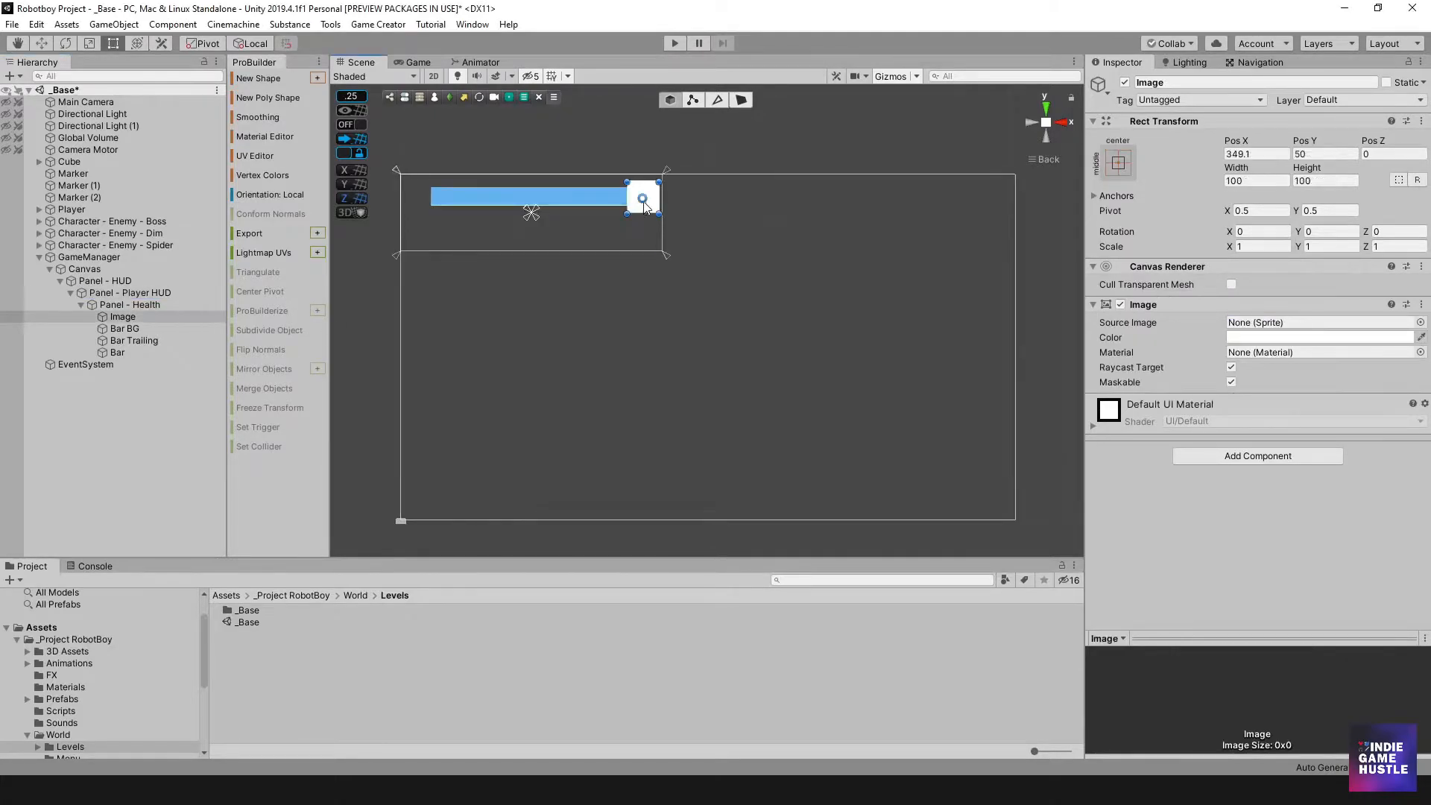
{"action": "left_click_drag", "start_coordinate": [652, 201], "coordinate": [443, 216]}
- Move Bar BG, Bar Trailing and Bar together so they sit beside Image, vertically centred on it
{"action": "left_click", "coordinate": [527, 198]}
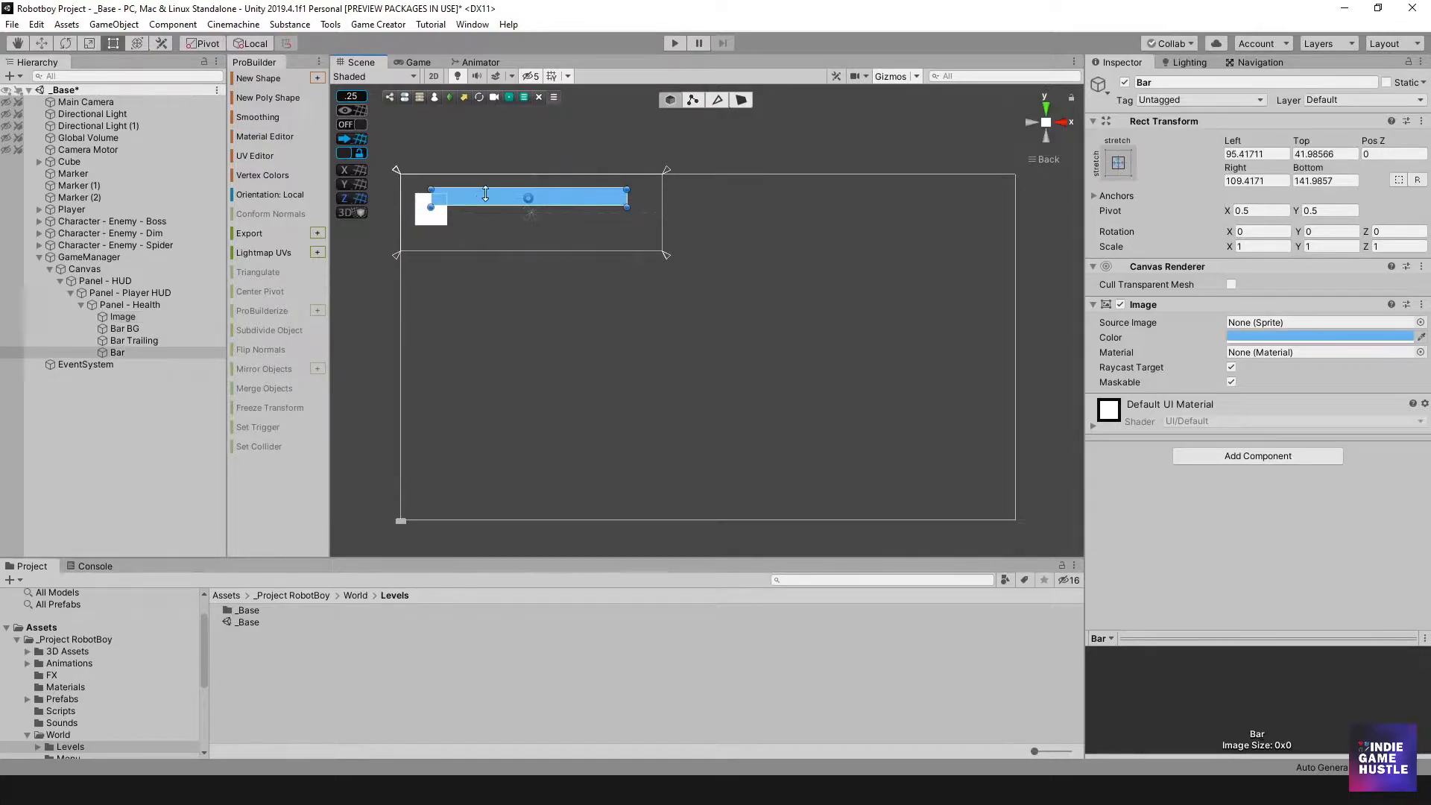
{"action": "left_click", "coordinate": [127, 329]}
{"action": "left_click", "coordinate": [119, 351], "text": "shift"}
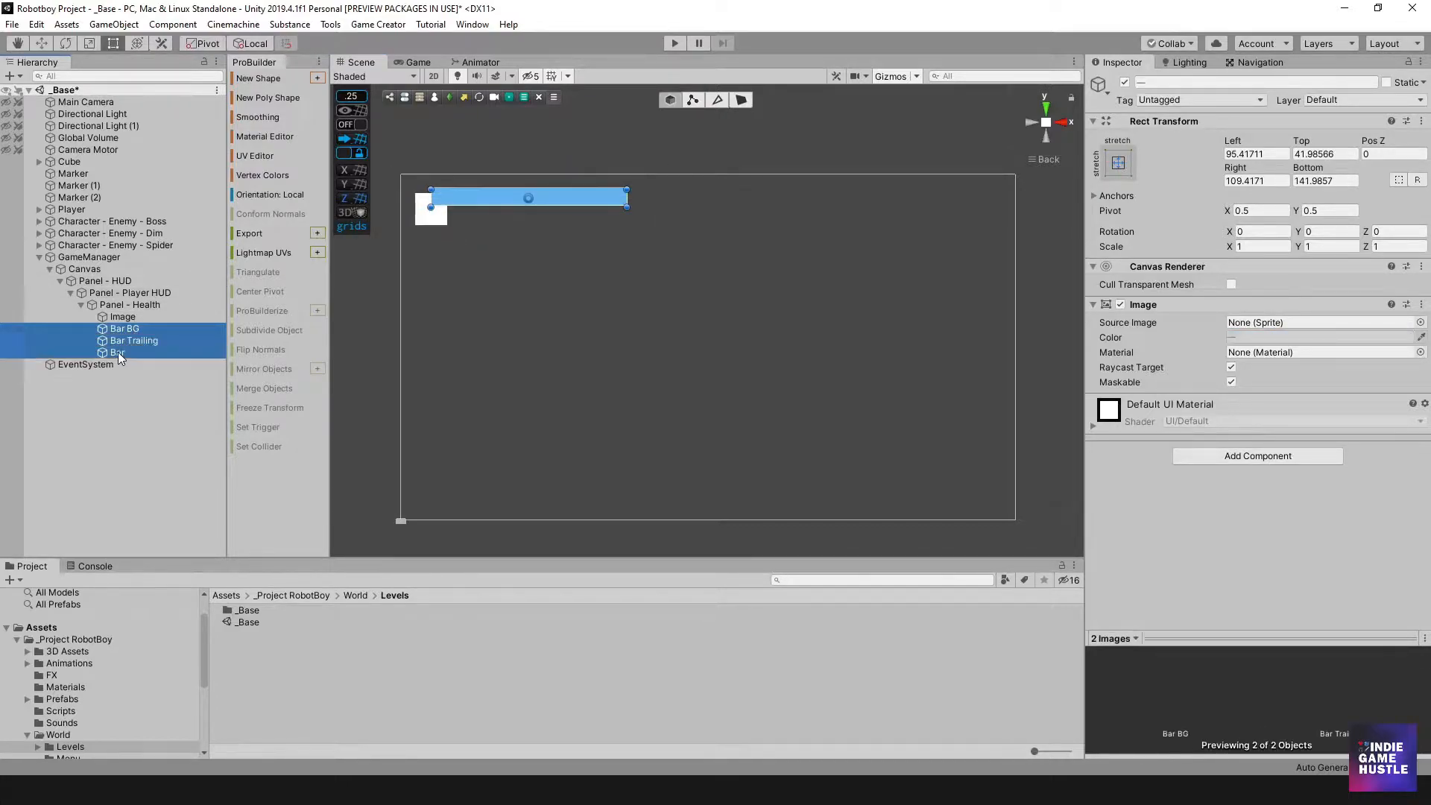
{"action": "left_click_drag", "start_coordinate": [477, 208], "coordinate": [498, 210]}
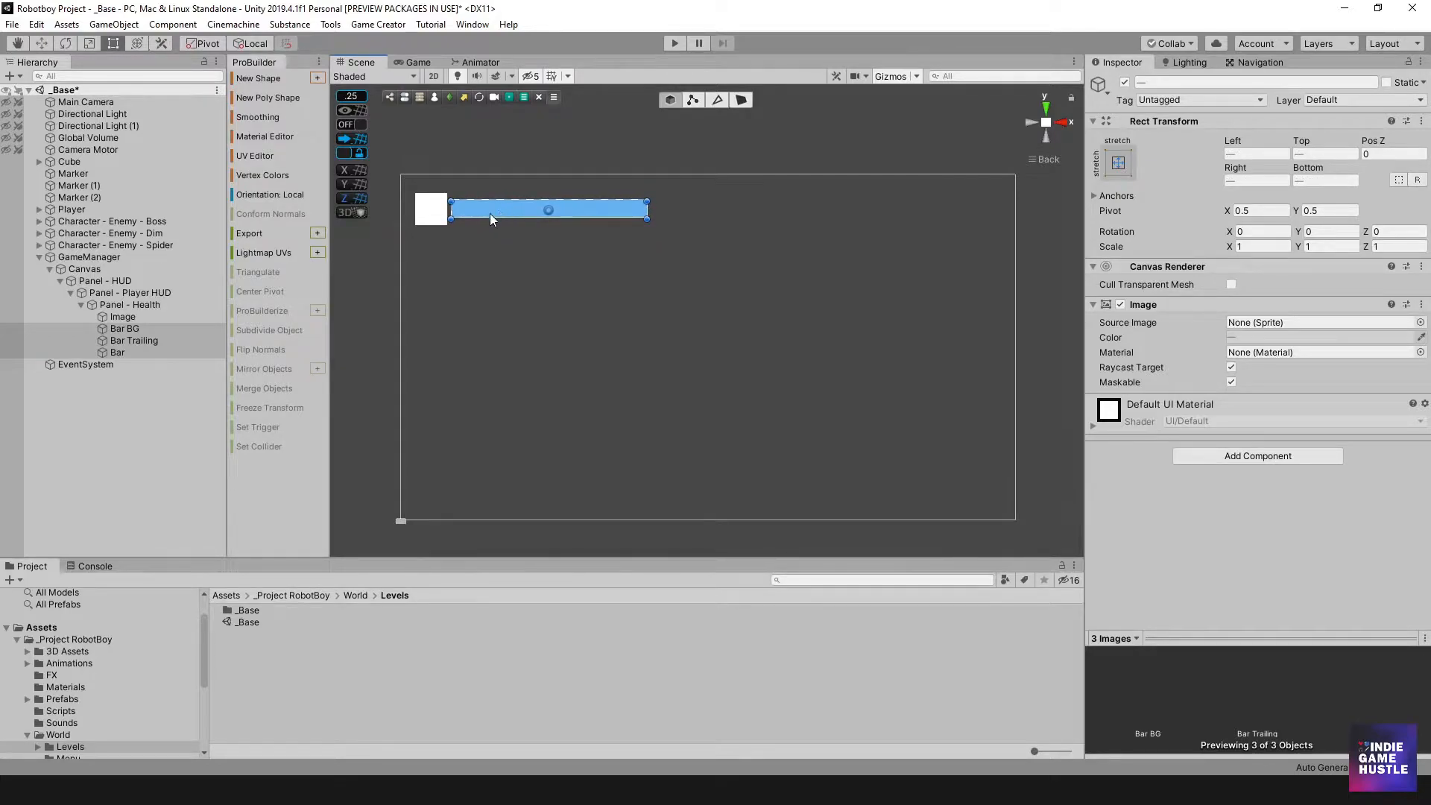
{"action": "left_click", "coordinate": [536, 303]}
{"action": "scroll", "coordinate": [505, 283], "scroll_direction": "up", "scroll_amount": 1}
{"action": "middle_click_drag", "start_coordinate": [505, 290], "coordinate": [616, 294]}
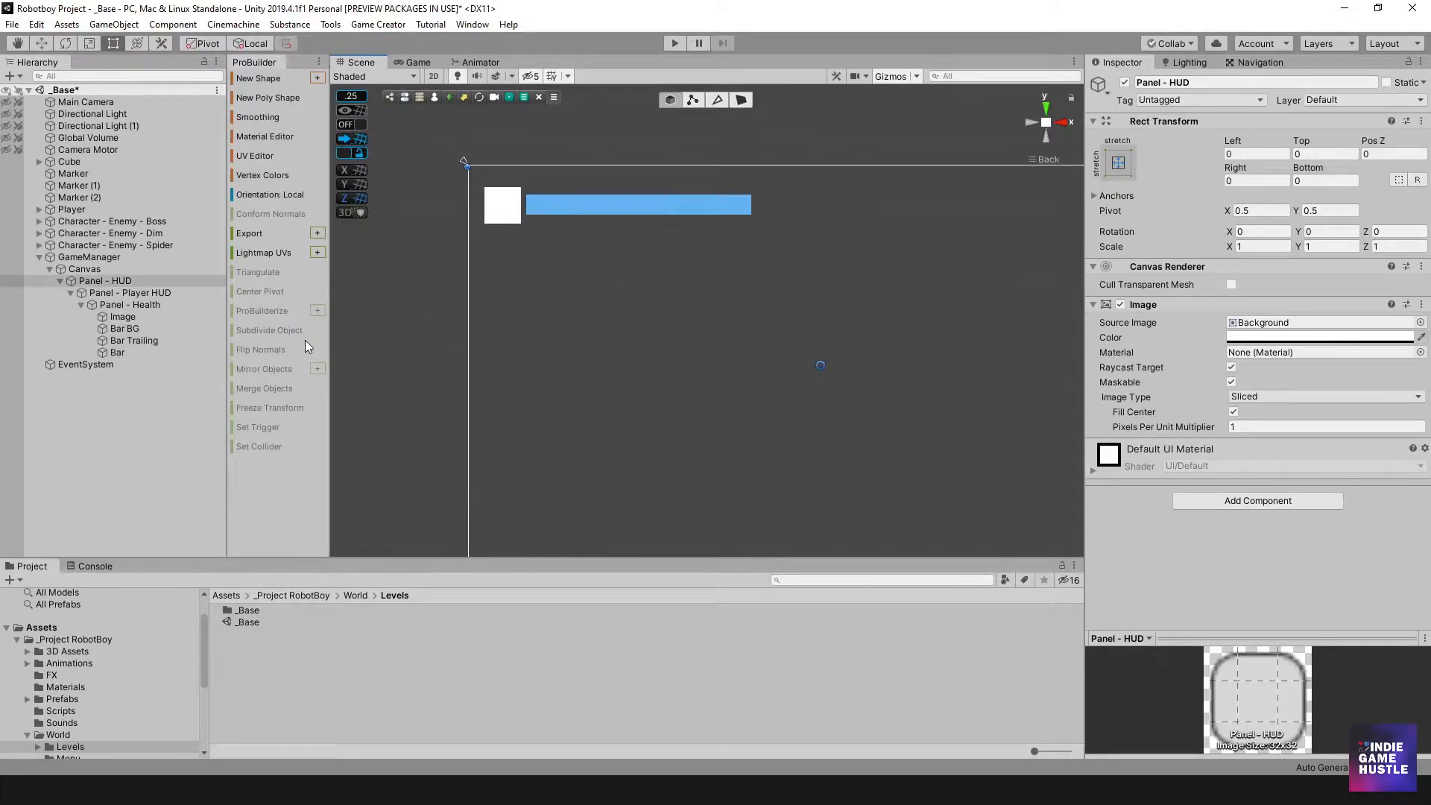
- Review the anchors of Panel - HUD and Panel - Player HUD, and set Panel - Health's anchor preset to top left
{"action": "left_click", "coordinate": [105, 282]}
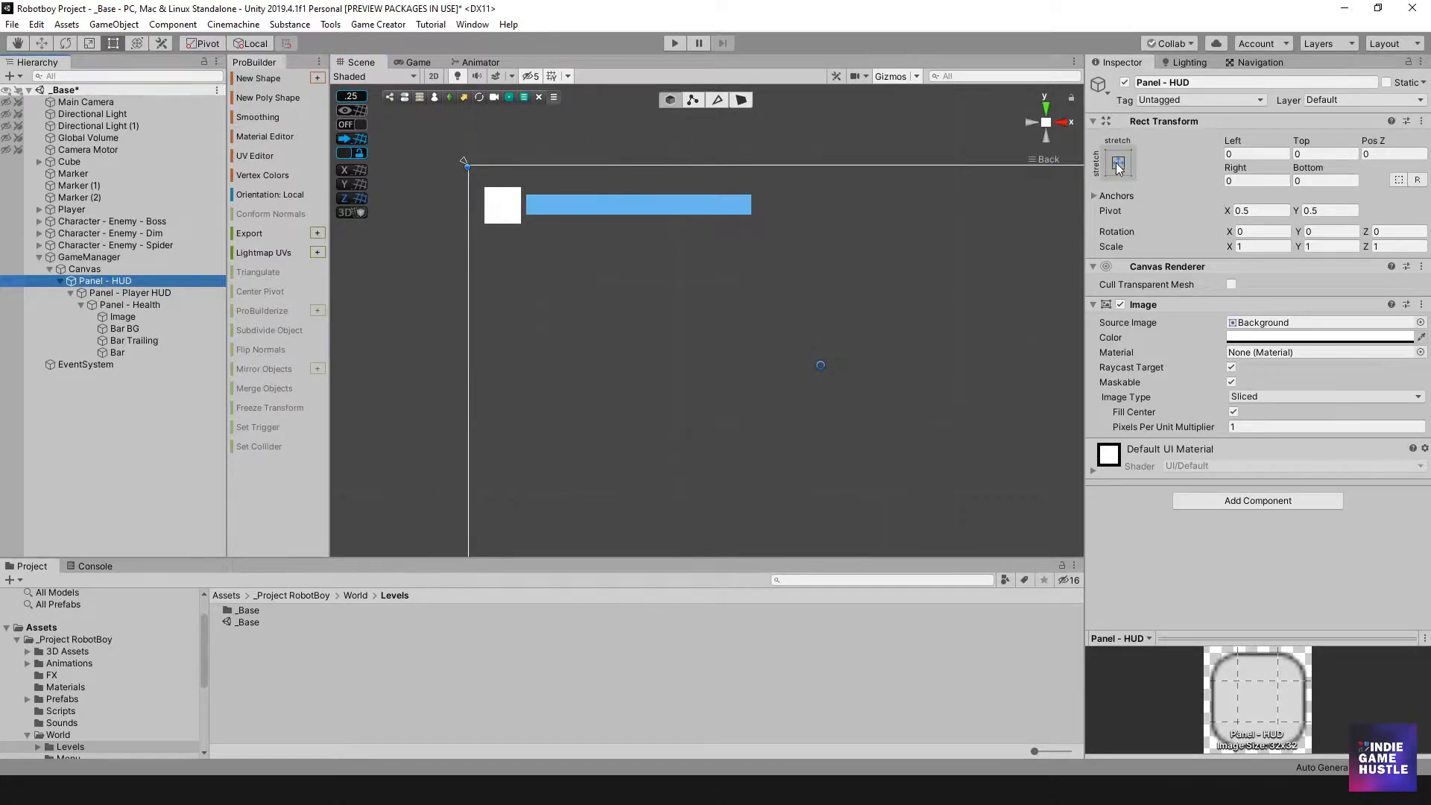
{"action": "left_click", "coordinate": [125, 295]}
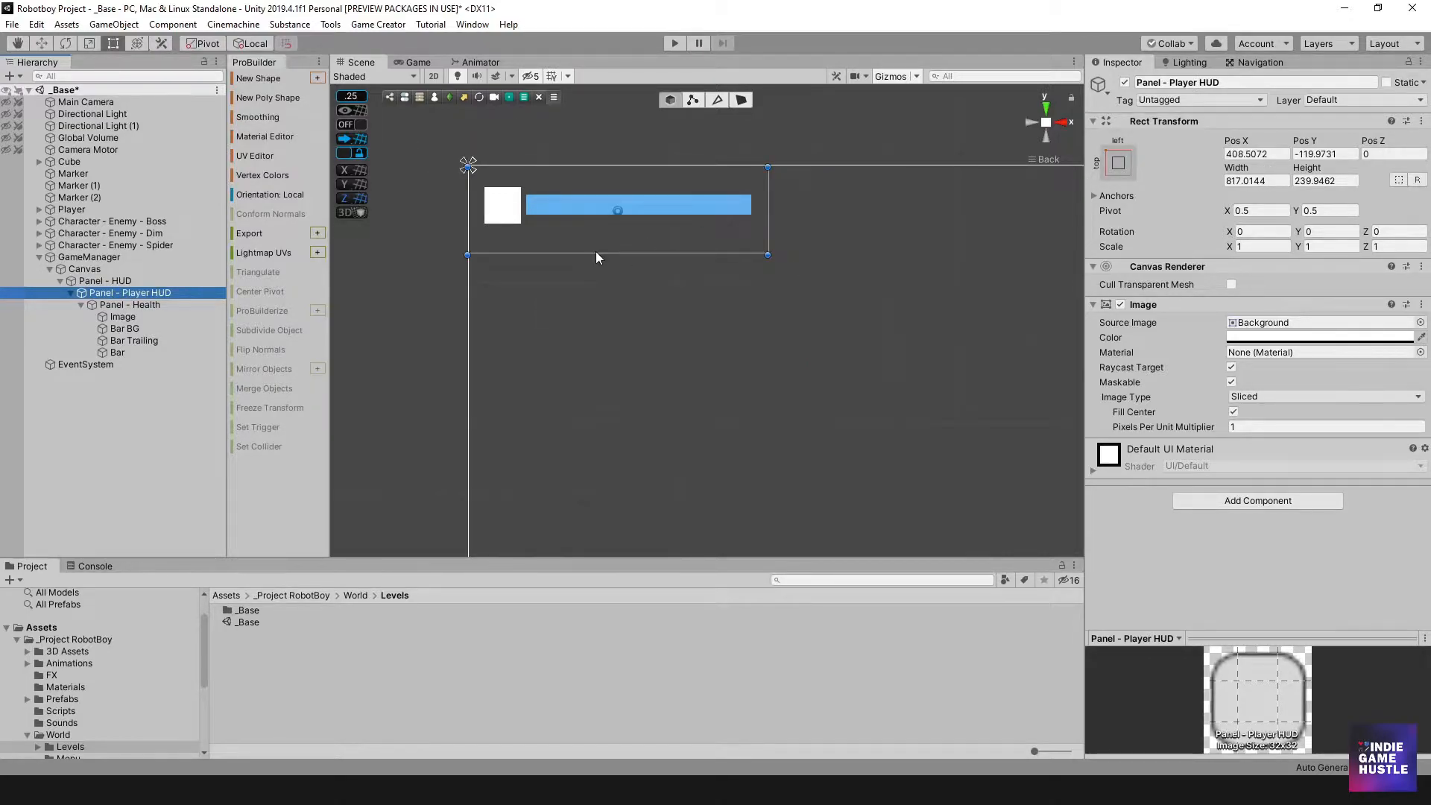
{"action": "scroll", "coordinate": [585, 250], "scroll_direction": "down", "scroll_amount": 3}
{"action": "middle_click_drag", "start_coordinate": [624, 265], "coordinate": [535, 250]}
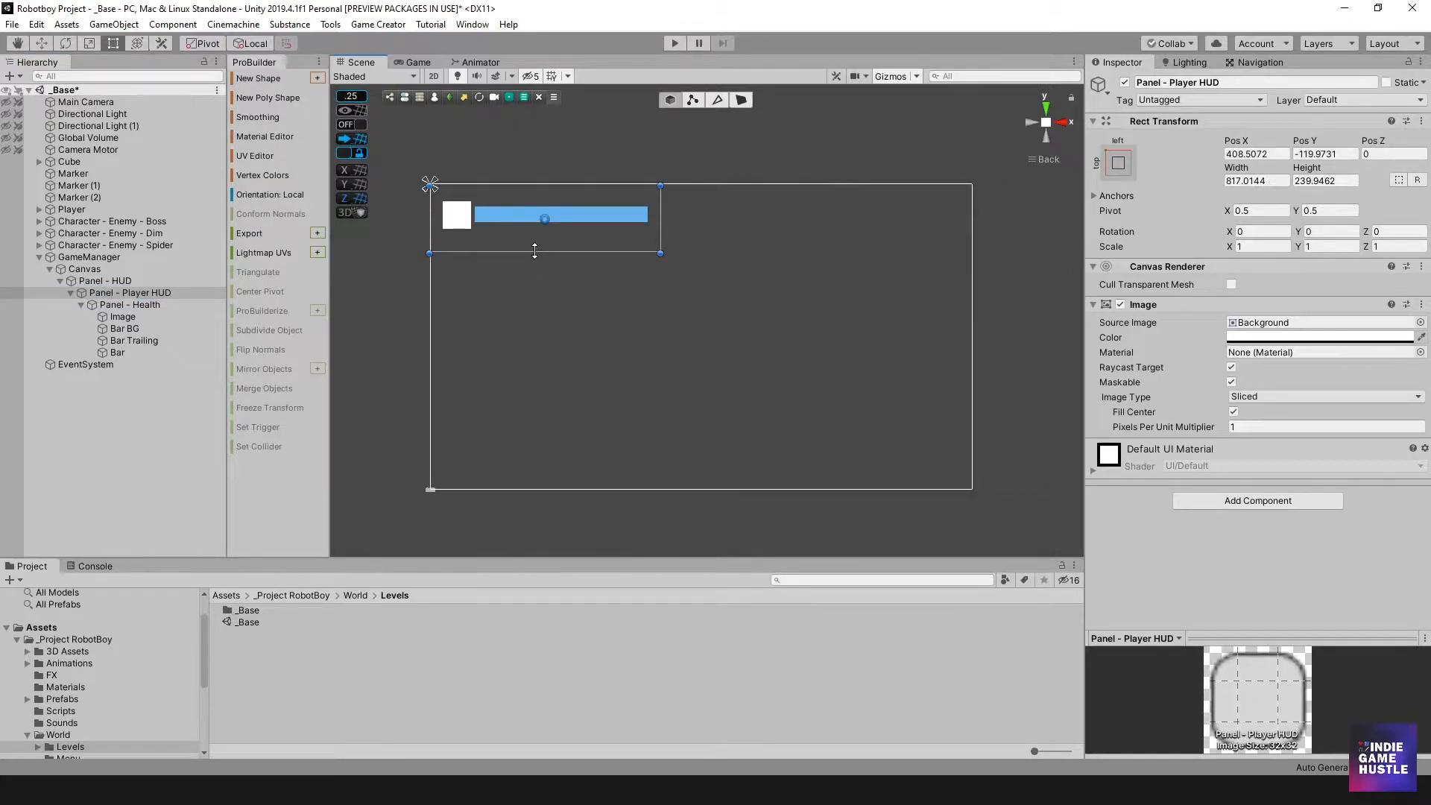
{"action": "left_click", "coordinate": [144, 305]}
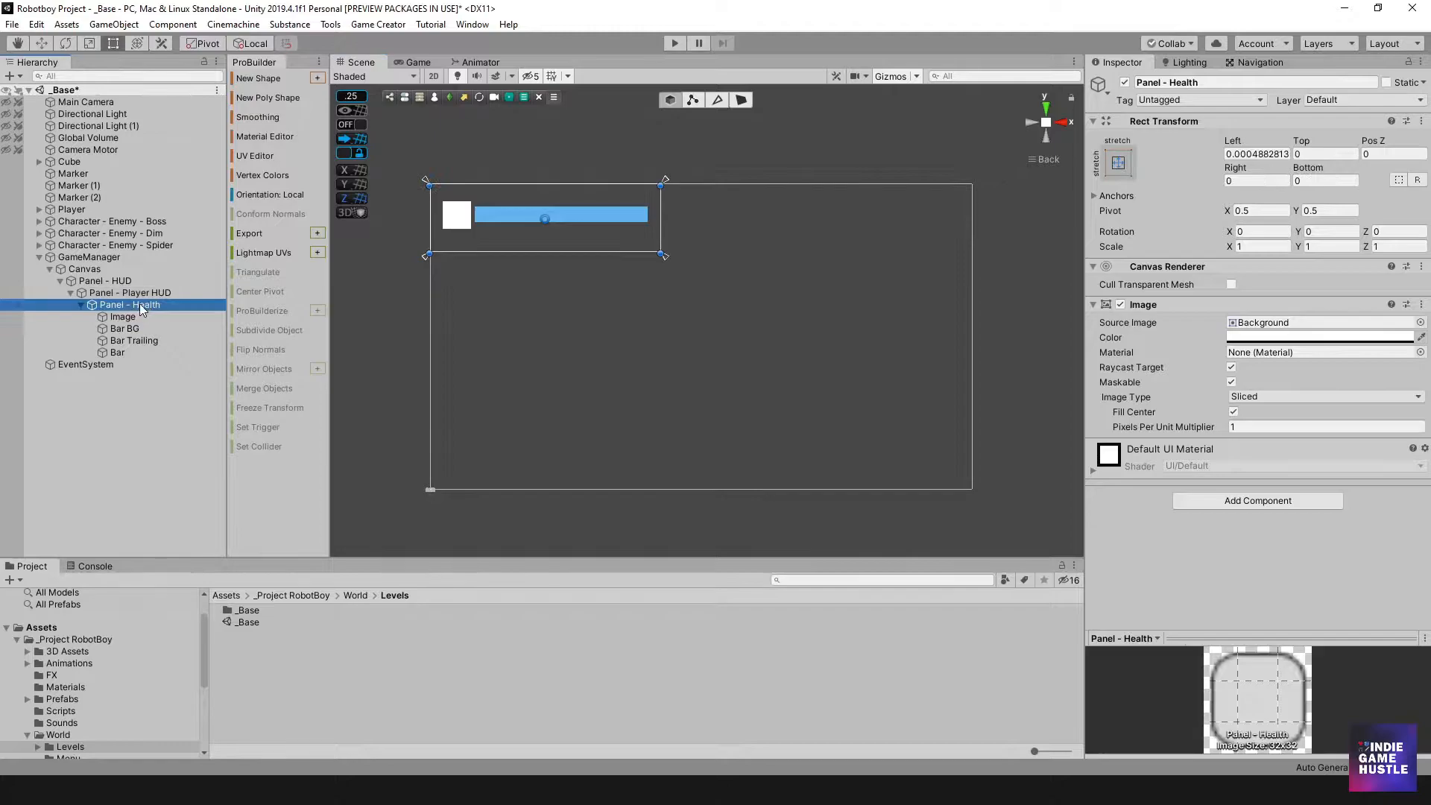
{"action": "left_click", "coordinate": [1122, 165]}
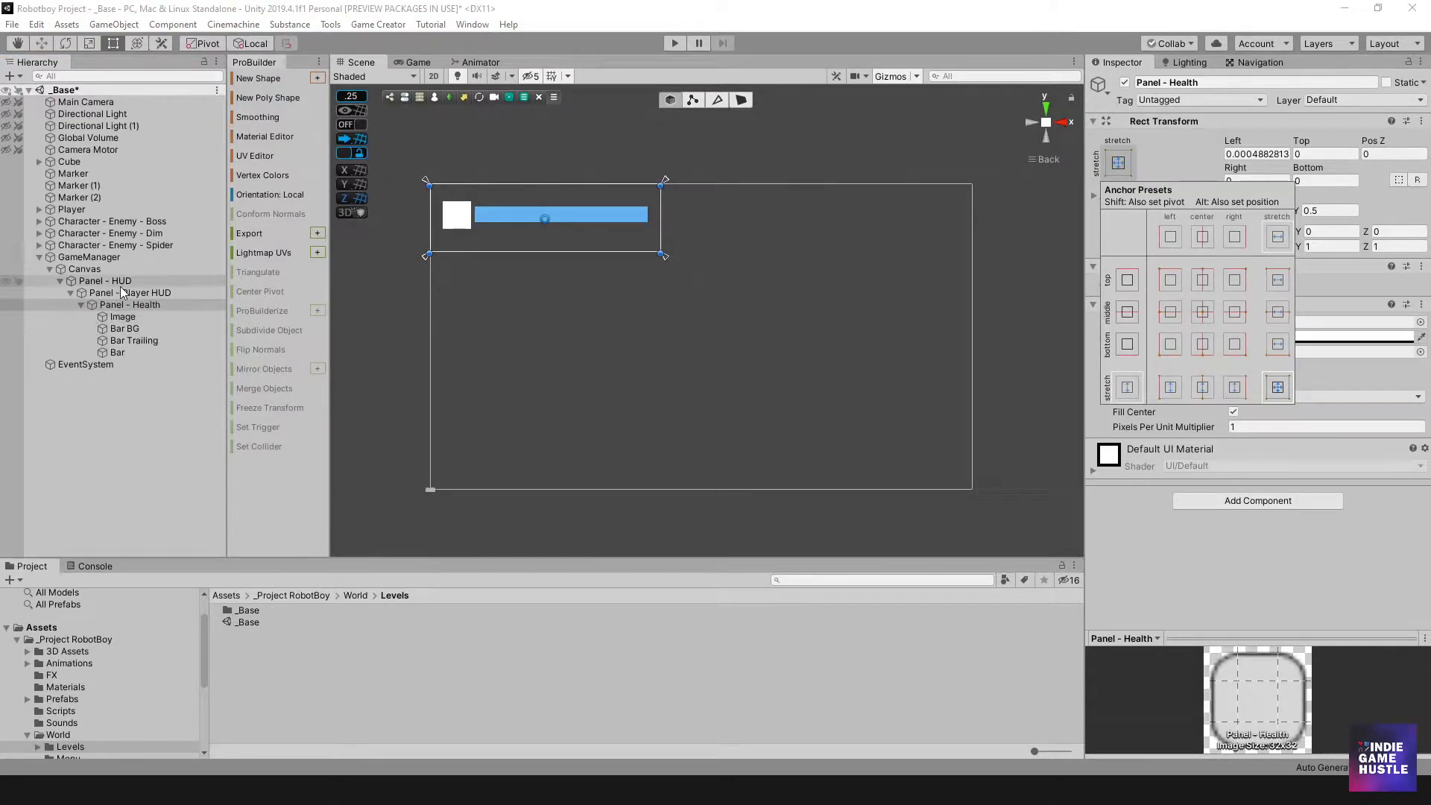
{"action": "left_click", "coordinate": [1169, 287]}
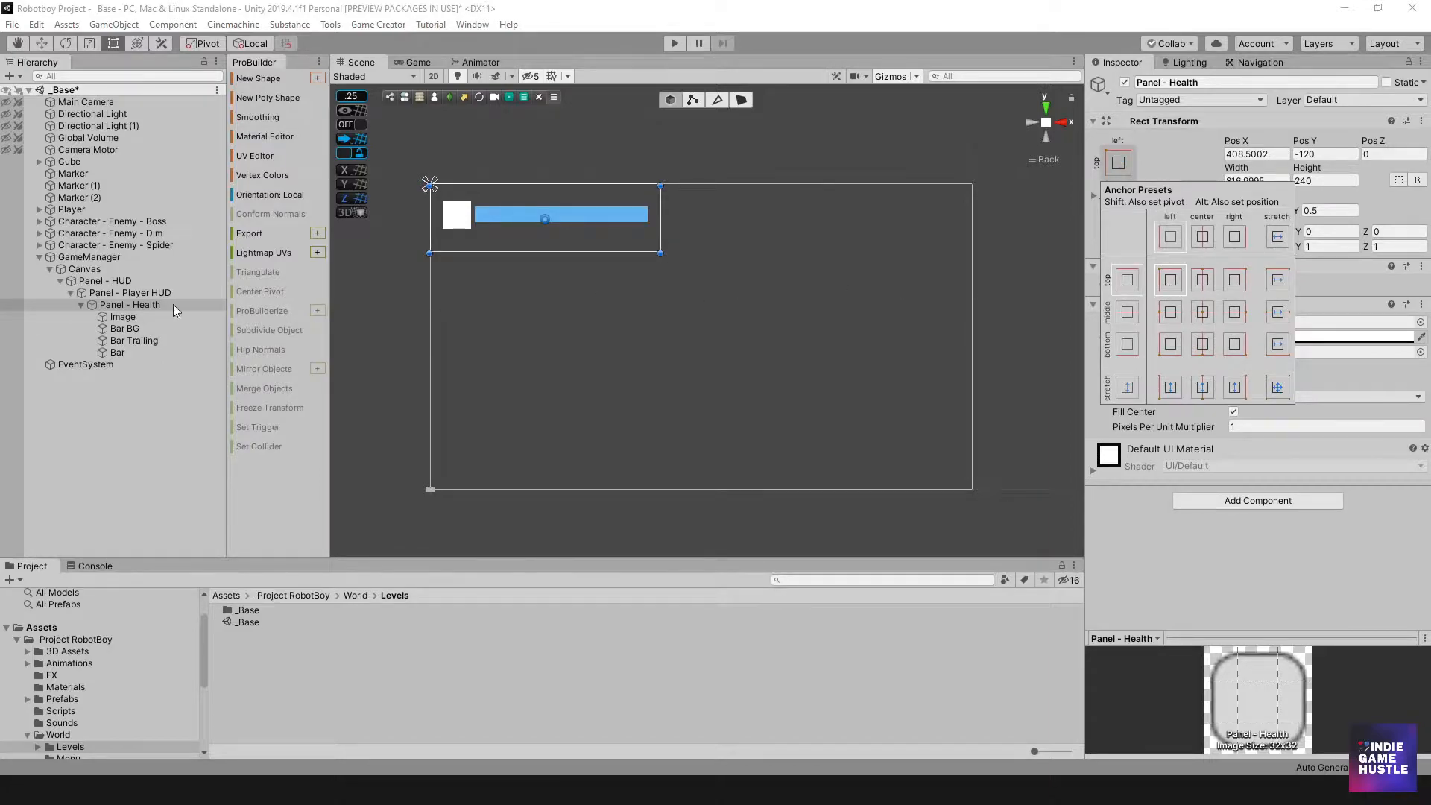
- Try stretching Panel - Health by its lower edge to test how its children react, and undo the resize
{"action": "left_click", "coordinate": [484, 313]}
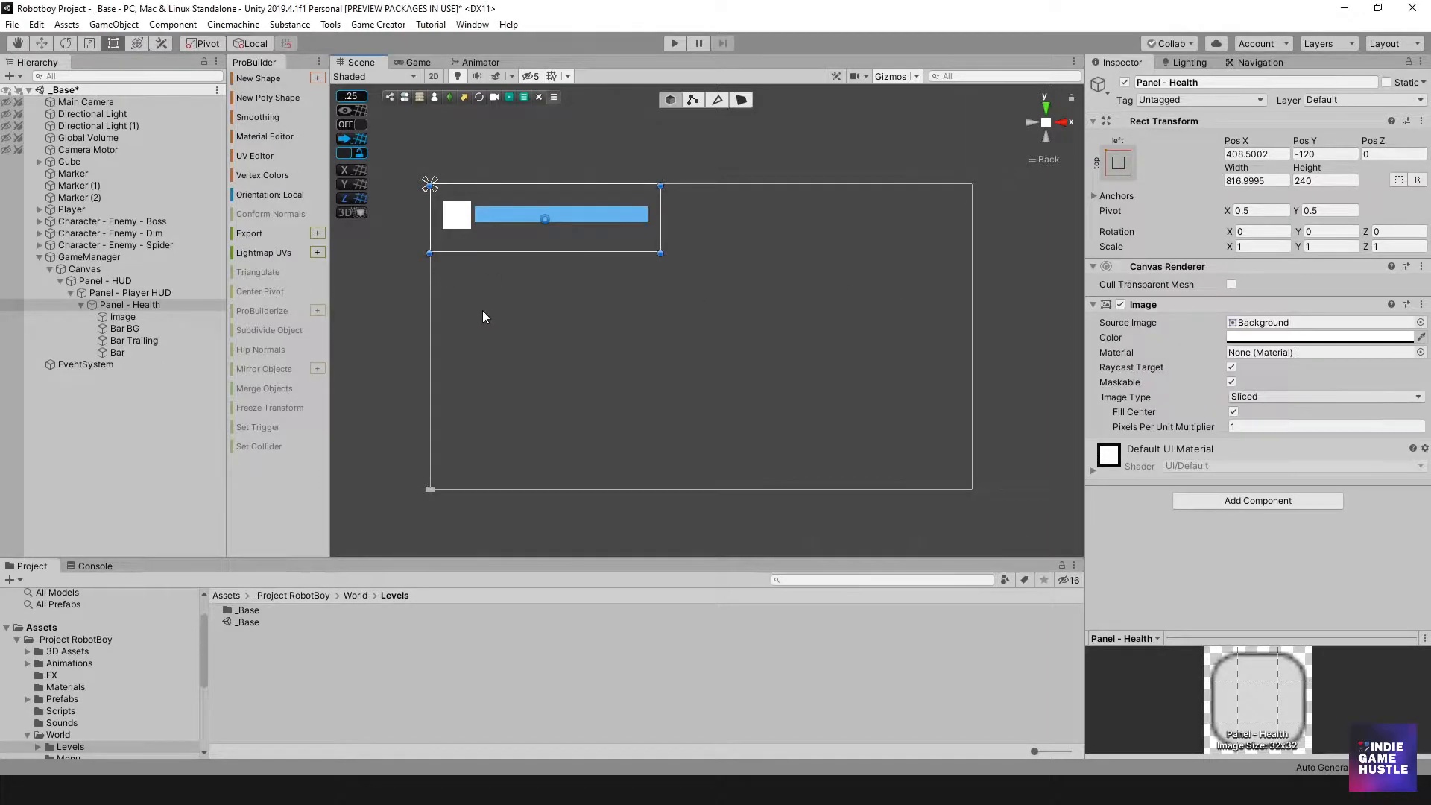
{"action": "left_click_drag", "start_coordinate": [493, 254], "coordinate": [488, 317]}
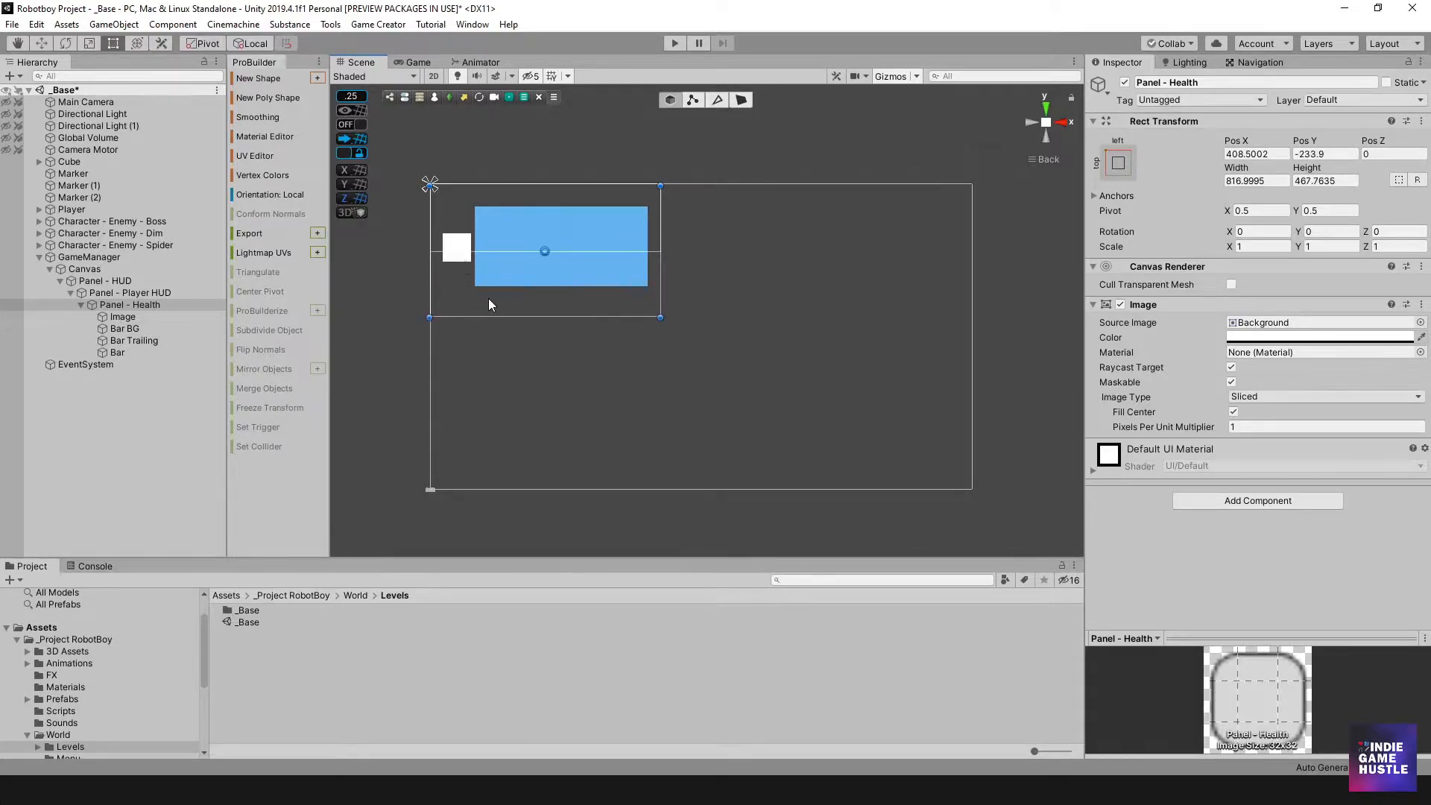
{"action": "key", "text": "ctrl+z"}
- Check the children of Panel - Health and set Image's anchor preset to top left
{"action": "left_click", "coordinate": [125, 316]}
{"action": "left_click", "coordinate": [131, 327]}
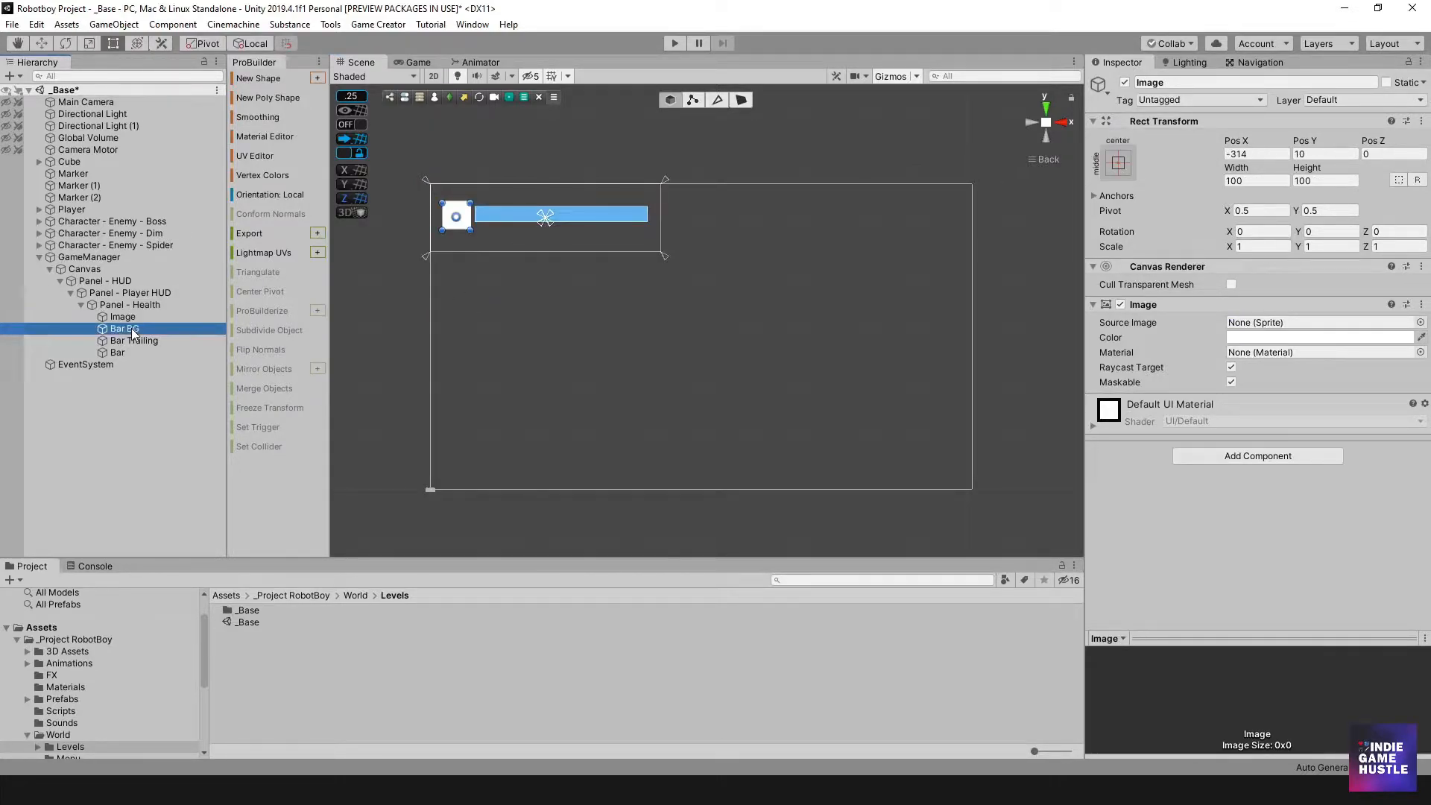
{"action": "left_click", "coordinate": [127, 340]}
{"action": "left_click", "coordinate": [123, 351]}
{"action": "left_click", "coordinate": [127, 316]}
{"action": "left_click", "coordinate": [138, 307]}
{"action": "left_click", "coordinate": [136, 315]}
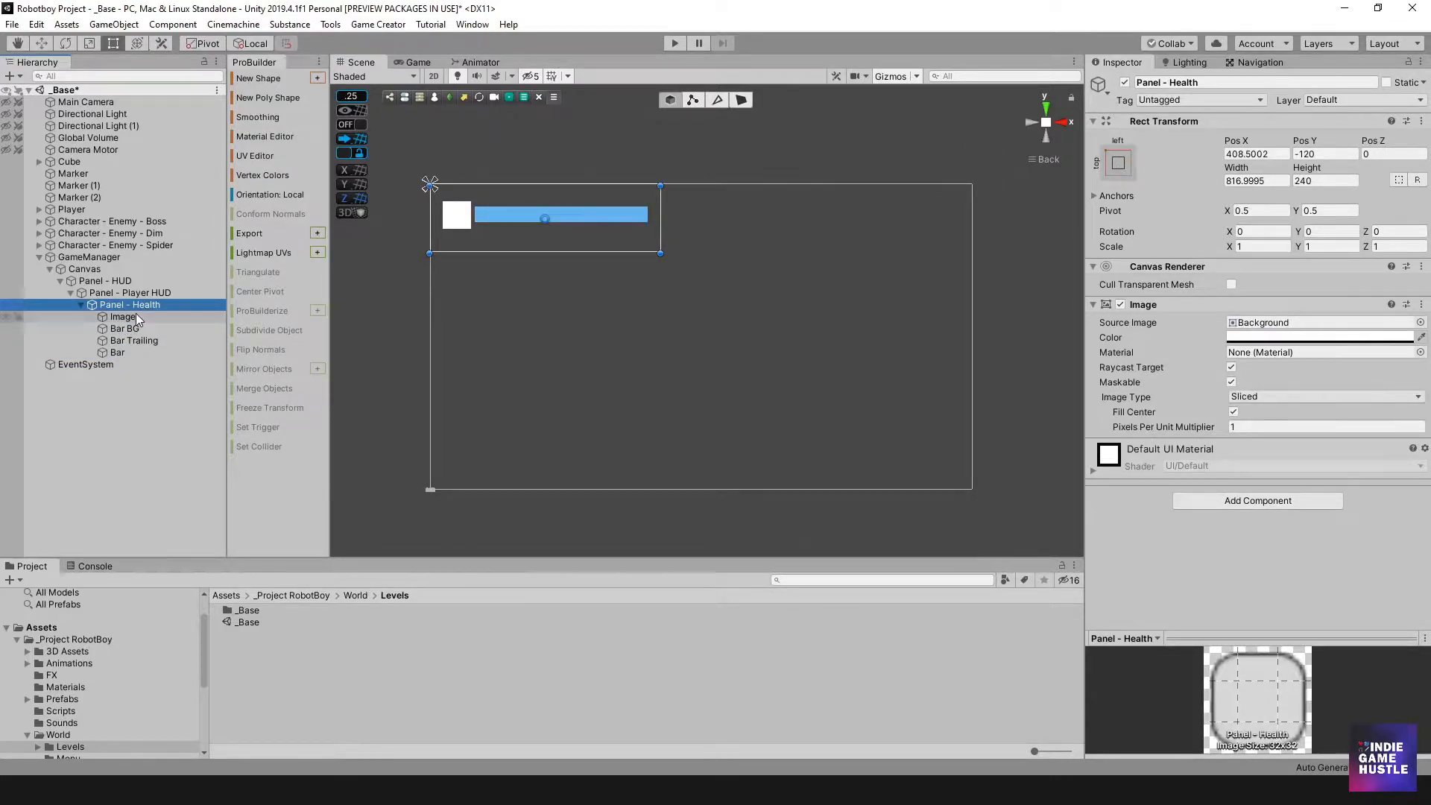
{"action": "left_click", "coordinate": [1121, 165]}
{"action": "left_click", "coordinate": [1167, 283]}
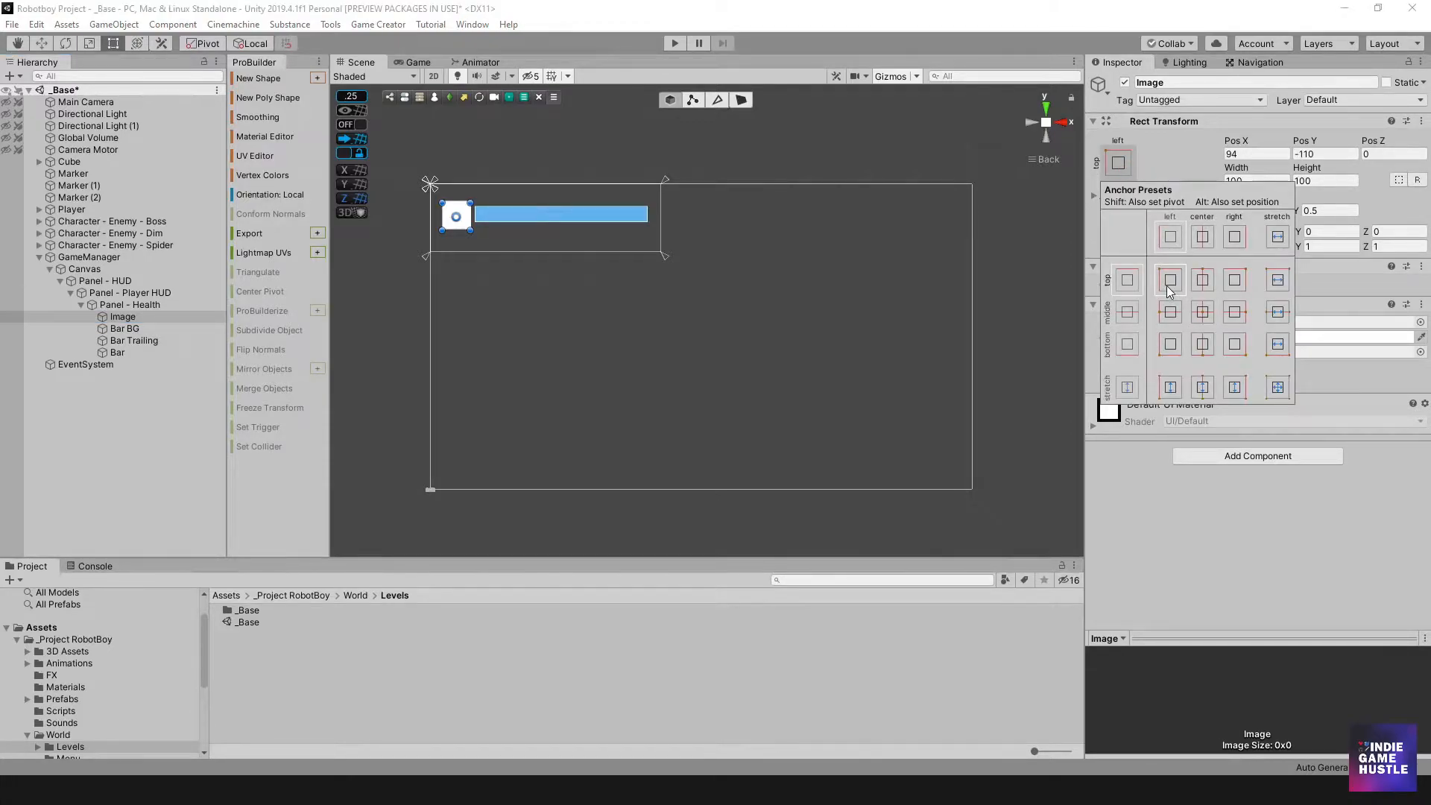
- Set the anchor preset of Bar BG, Bar Trailing and Bar together to top left
{"action": "left_click", "coordinate": [124, 328]}
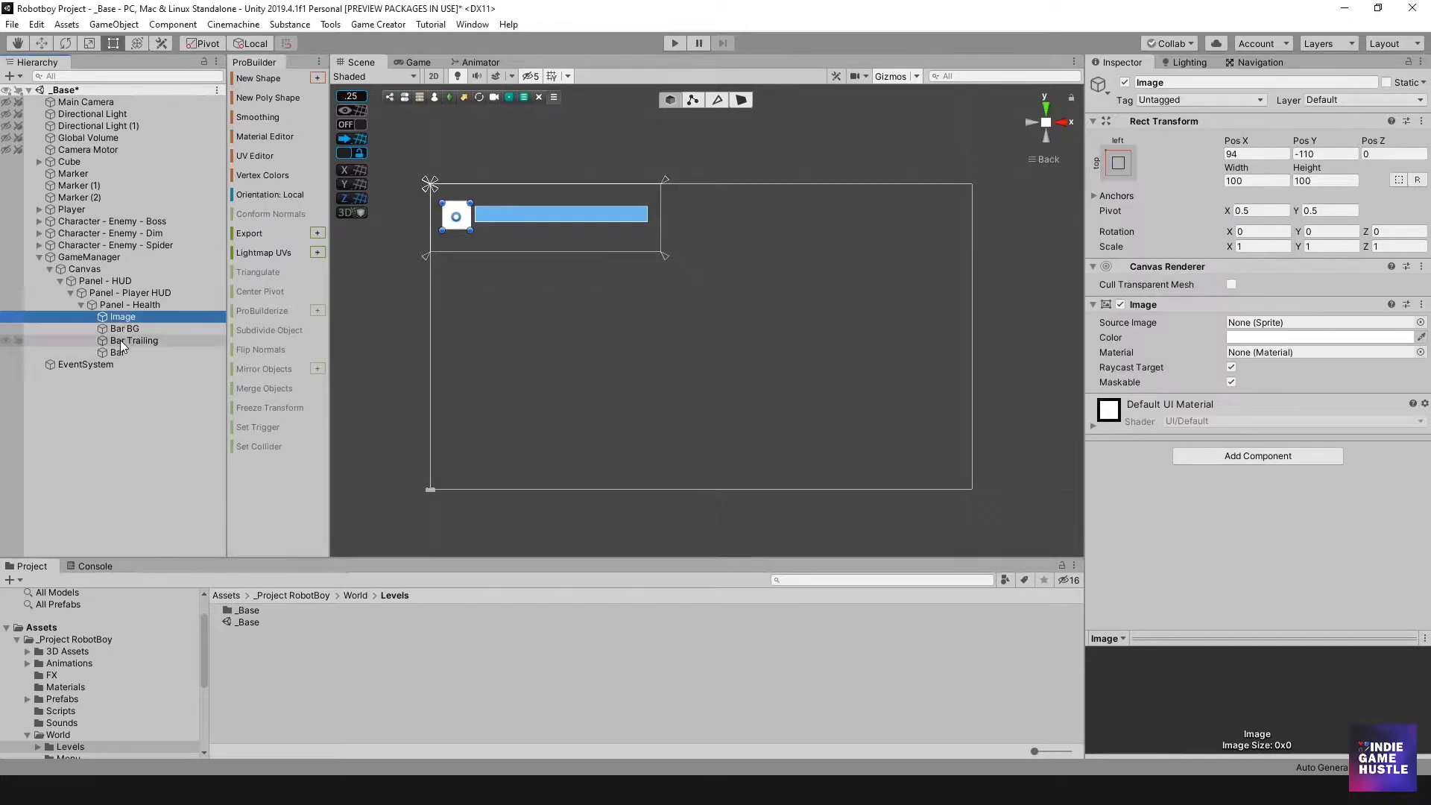
{"action": "left_click", "coordinate": [117, 352], "text": "shift"}
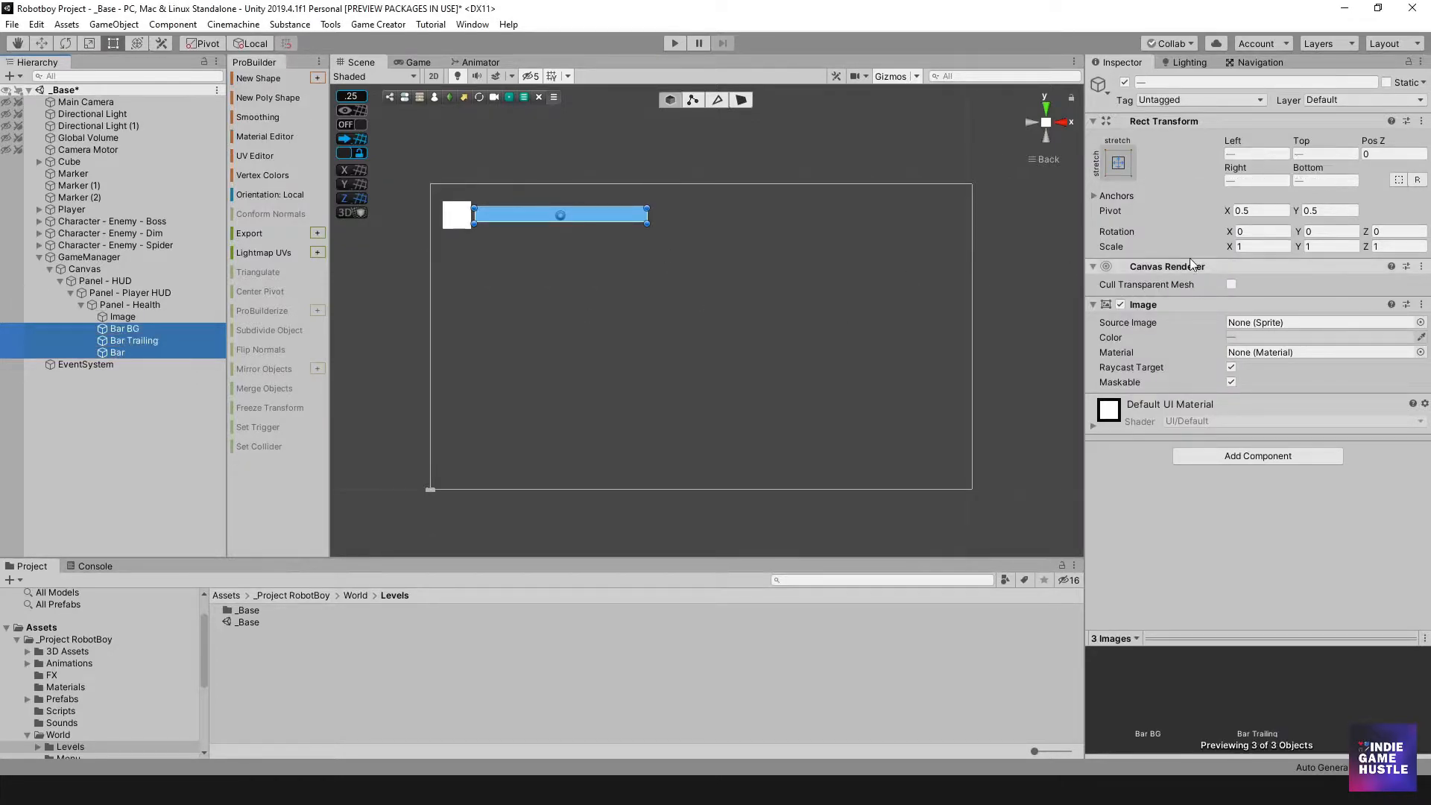
{"action": "left_click", "coordinate": [1116, 163]}
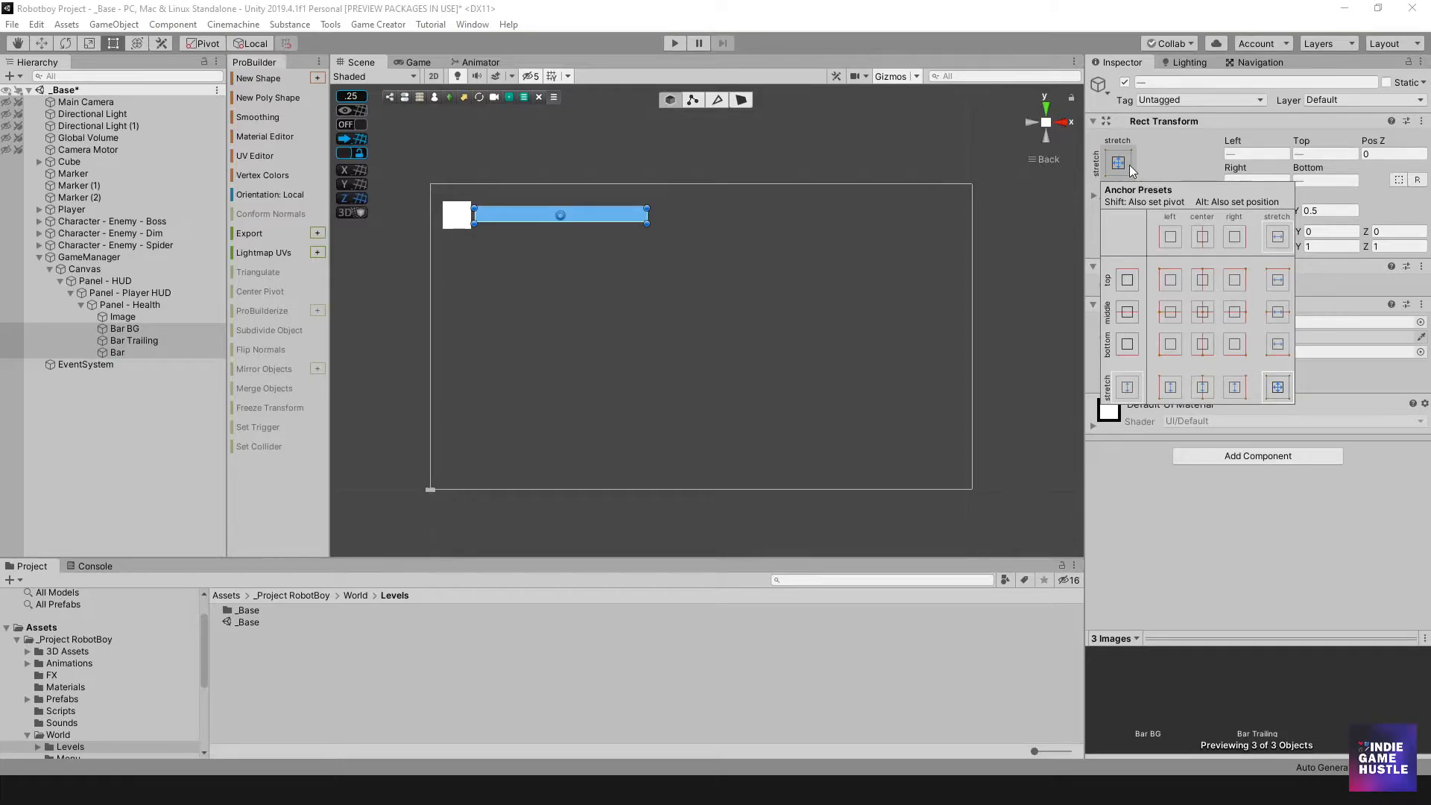
{"action": "left_click", "coordinate": [1169, 281]}
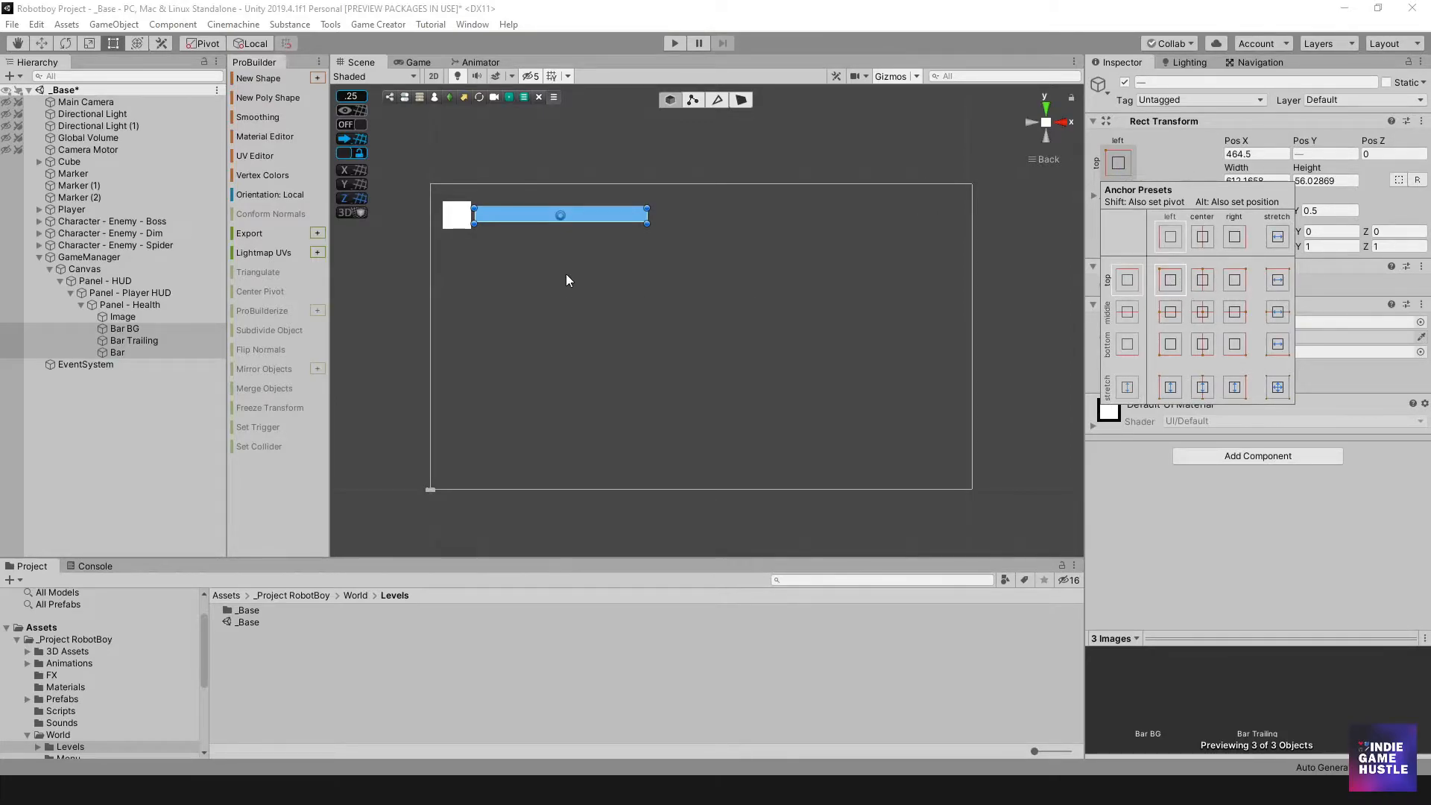
{"action": "left_click", "coordinate": [123, 329]}
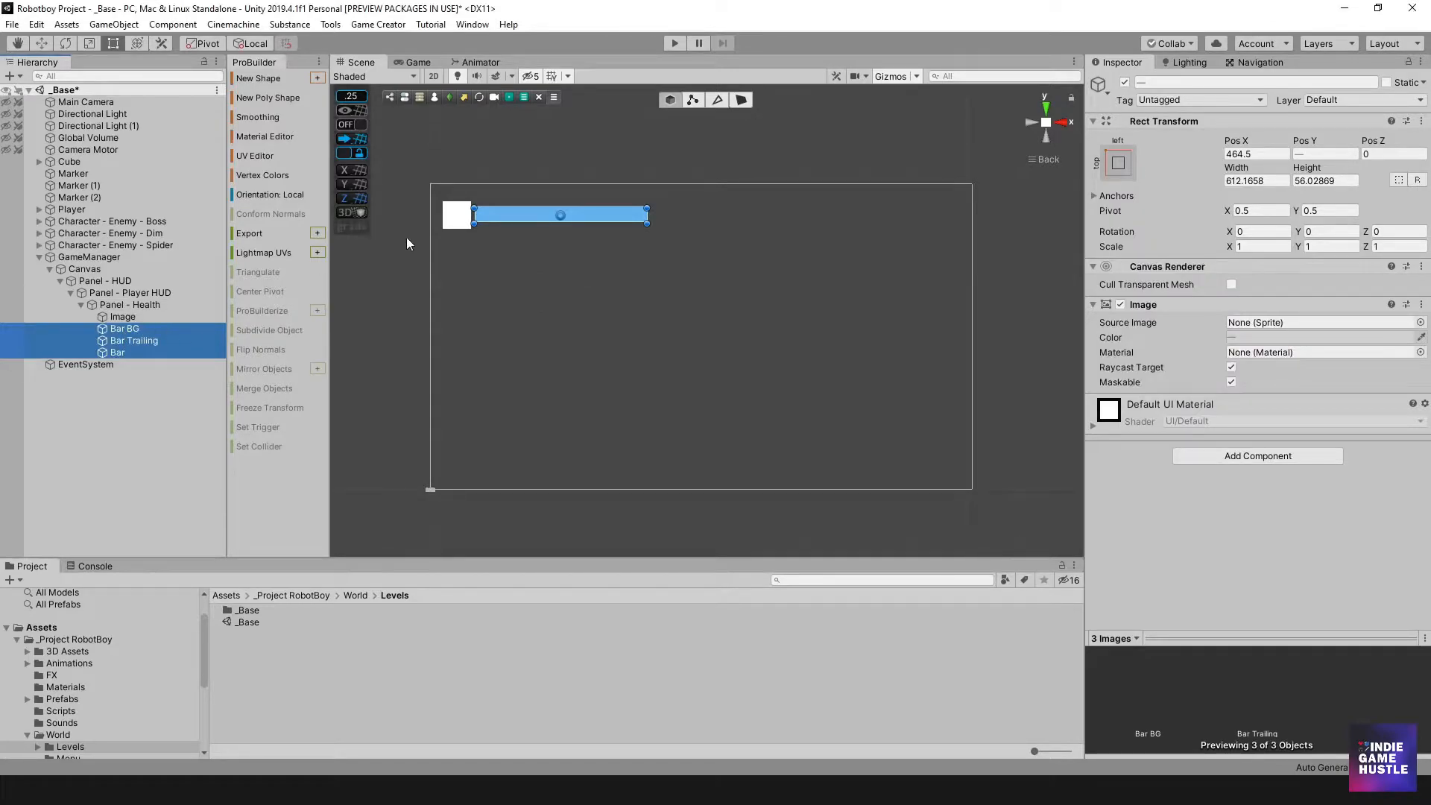
- Retest stretching Panel - Health downward with its children anchored to the top left, and undo the stretch
{"action": "left_click", "coordinate": [125, 307]}
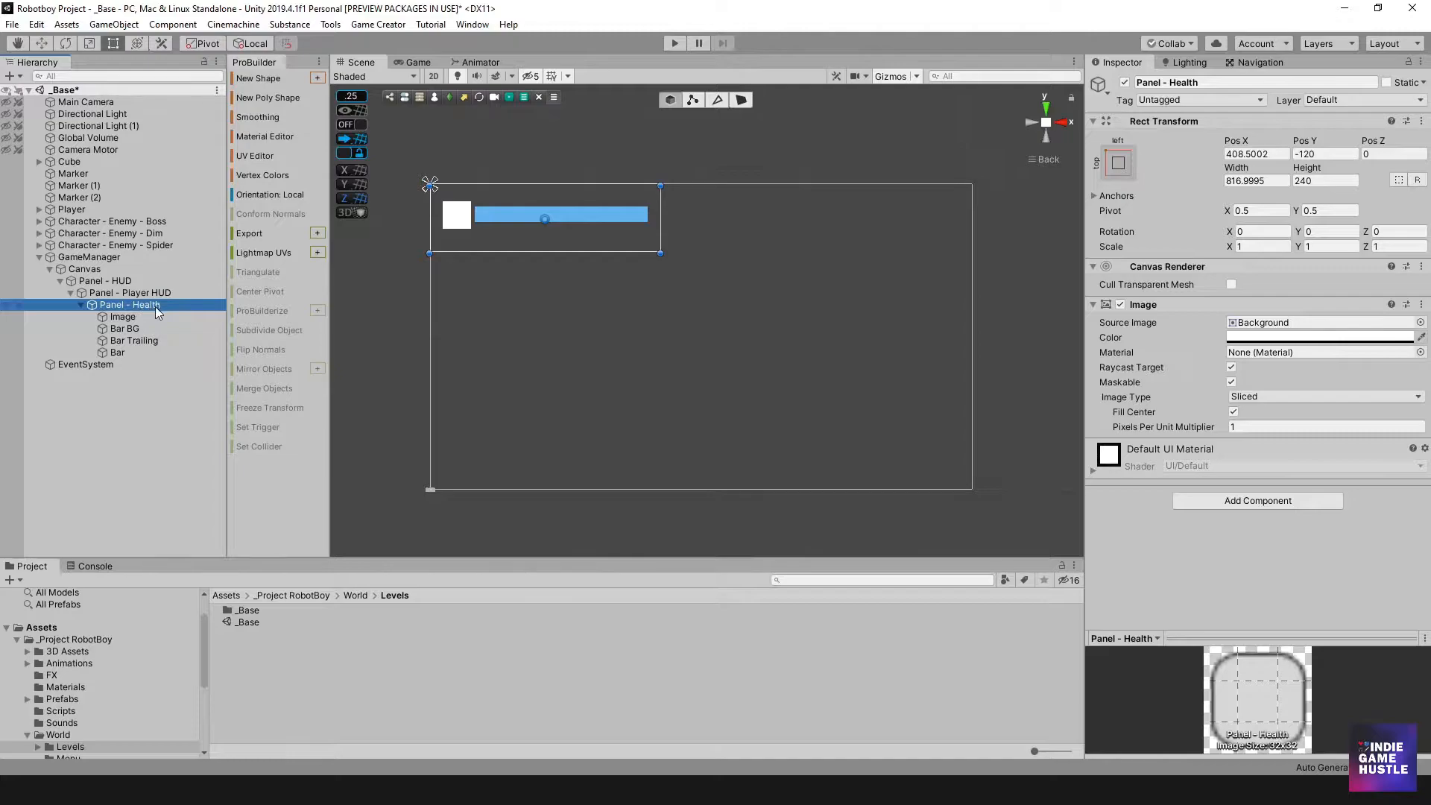
{"action": "left_click_drag", "start_coordinate": [580, 250], "coordinate": [557, 319]}
{"action": "key", "text": "ctrl+z"}
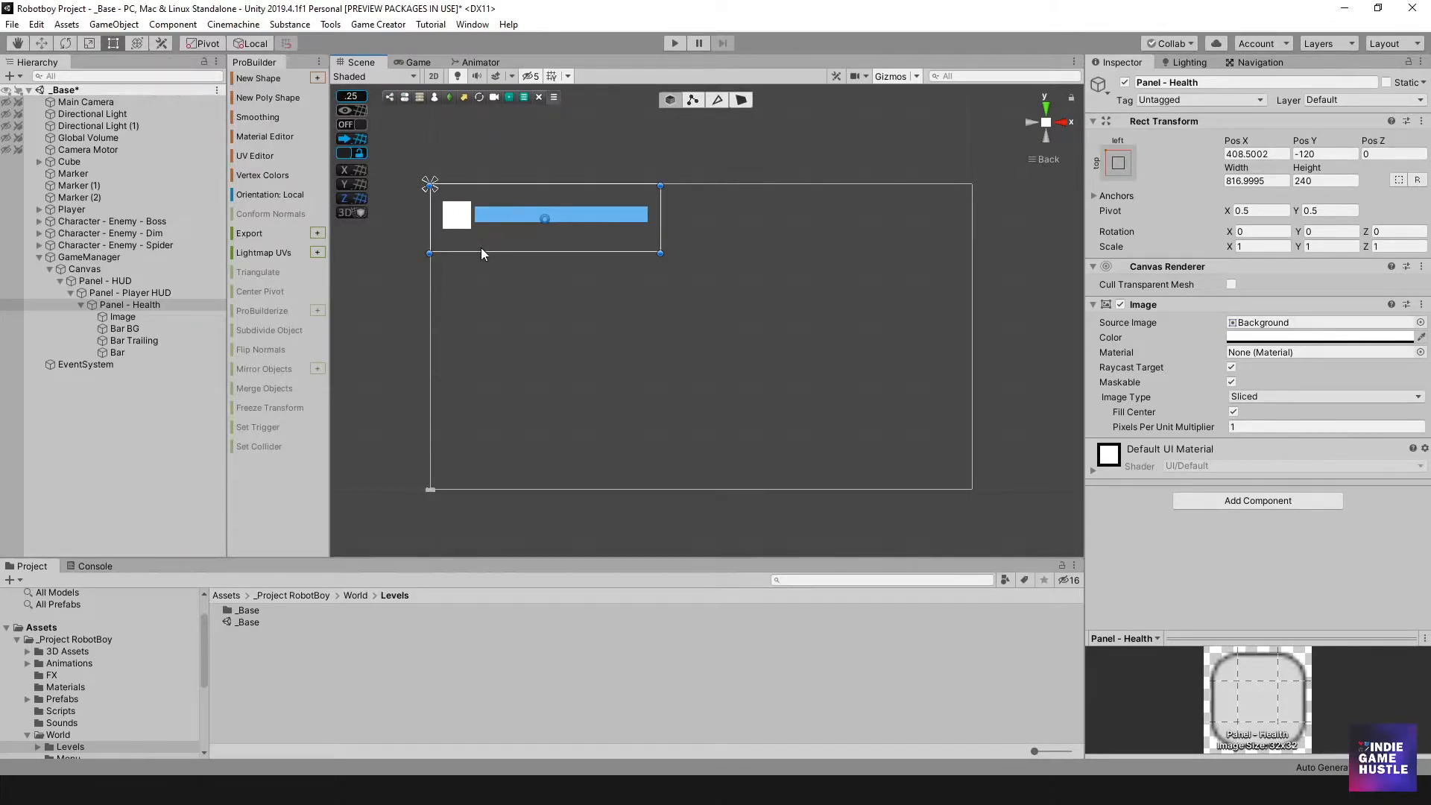
- Run the game and maximize the Game view to inspect the health HUD
{"action": "left_click", "coordinate": [673, 43]}
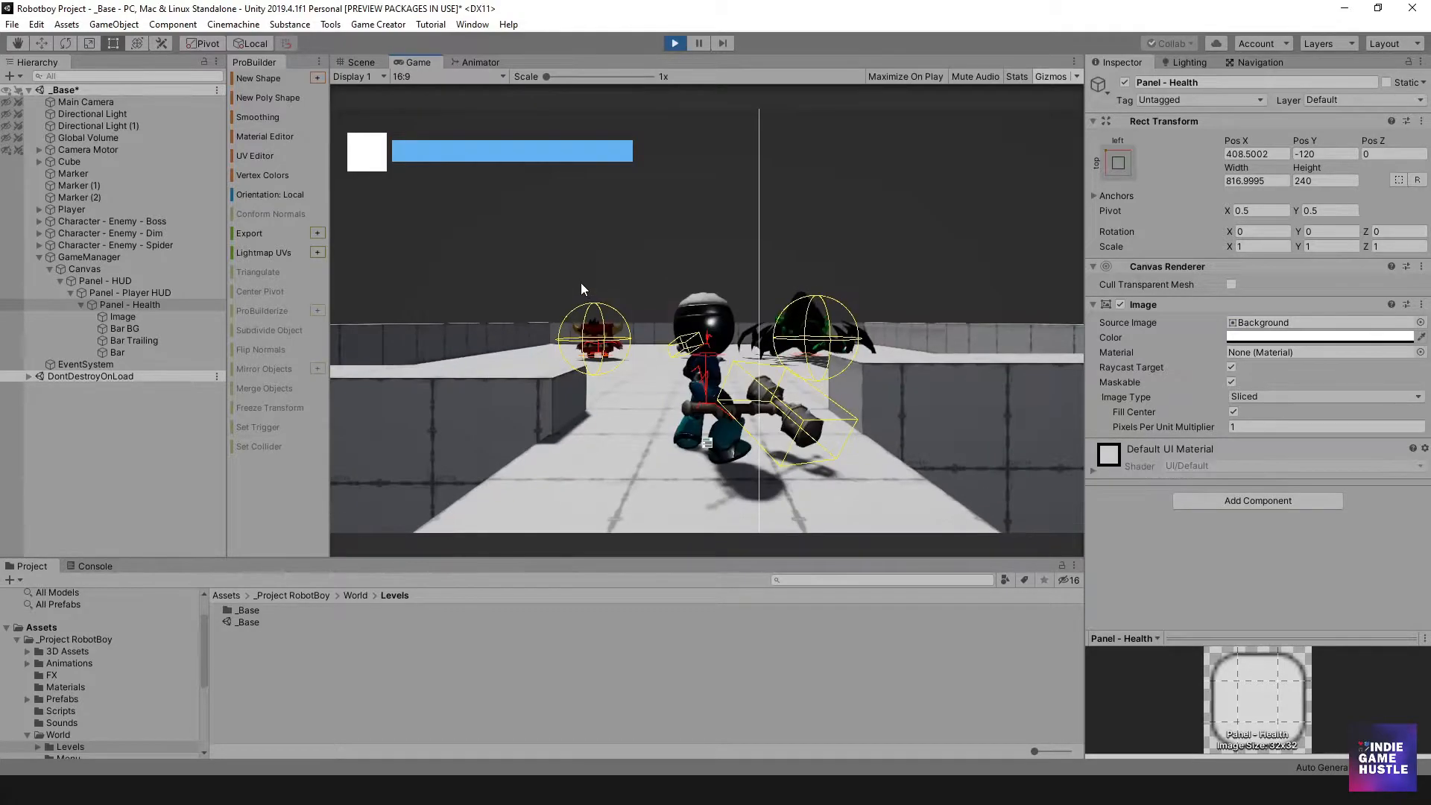
{"action": "left_click_drag", "start_coordinate": [411, 64], "coordinate": [555, 283]}
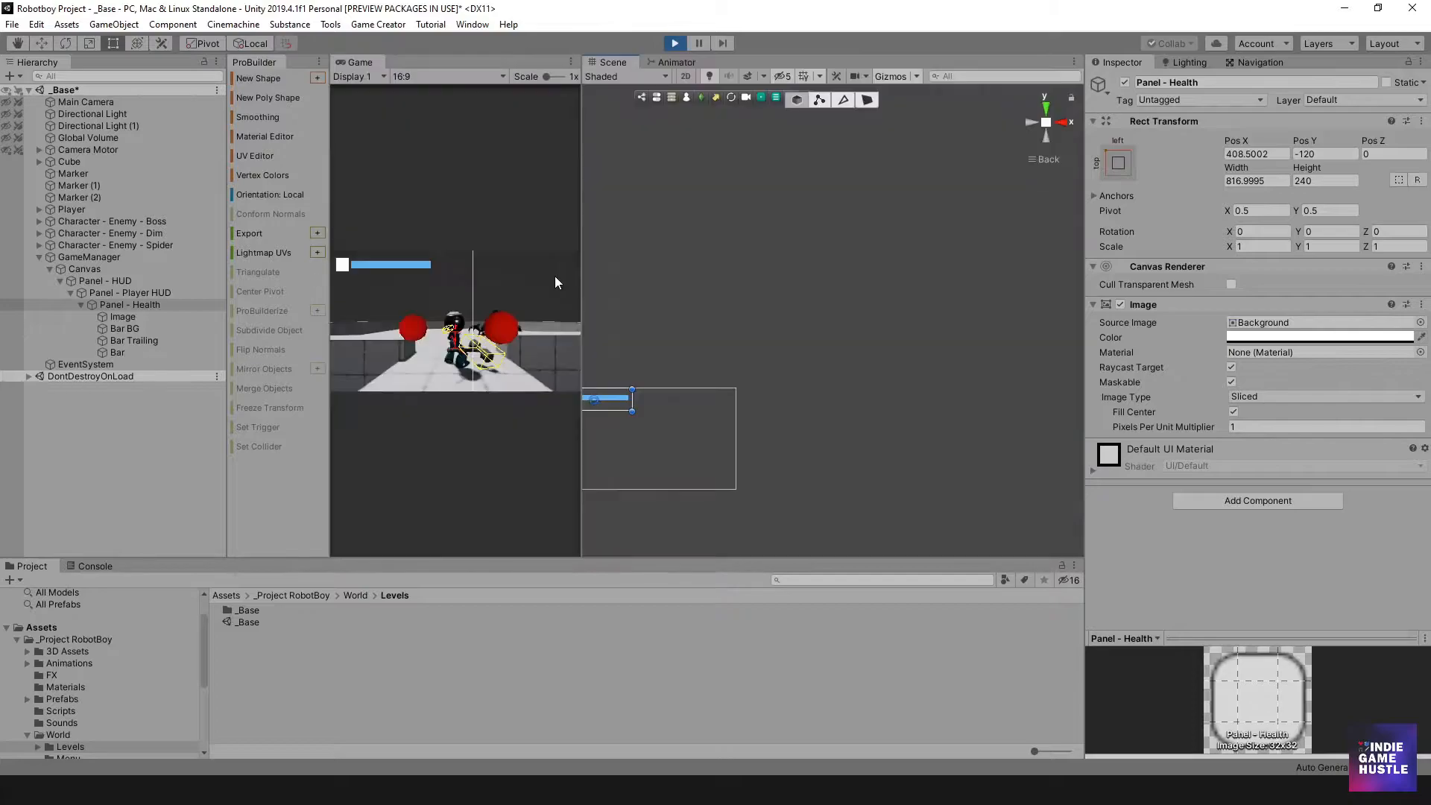
{"action": "left_click_drag", "start_coordinate": [357, 62], "coordinate": [891, 350]}
{"action": "double_click", "coordinate": [1019, 117]}
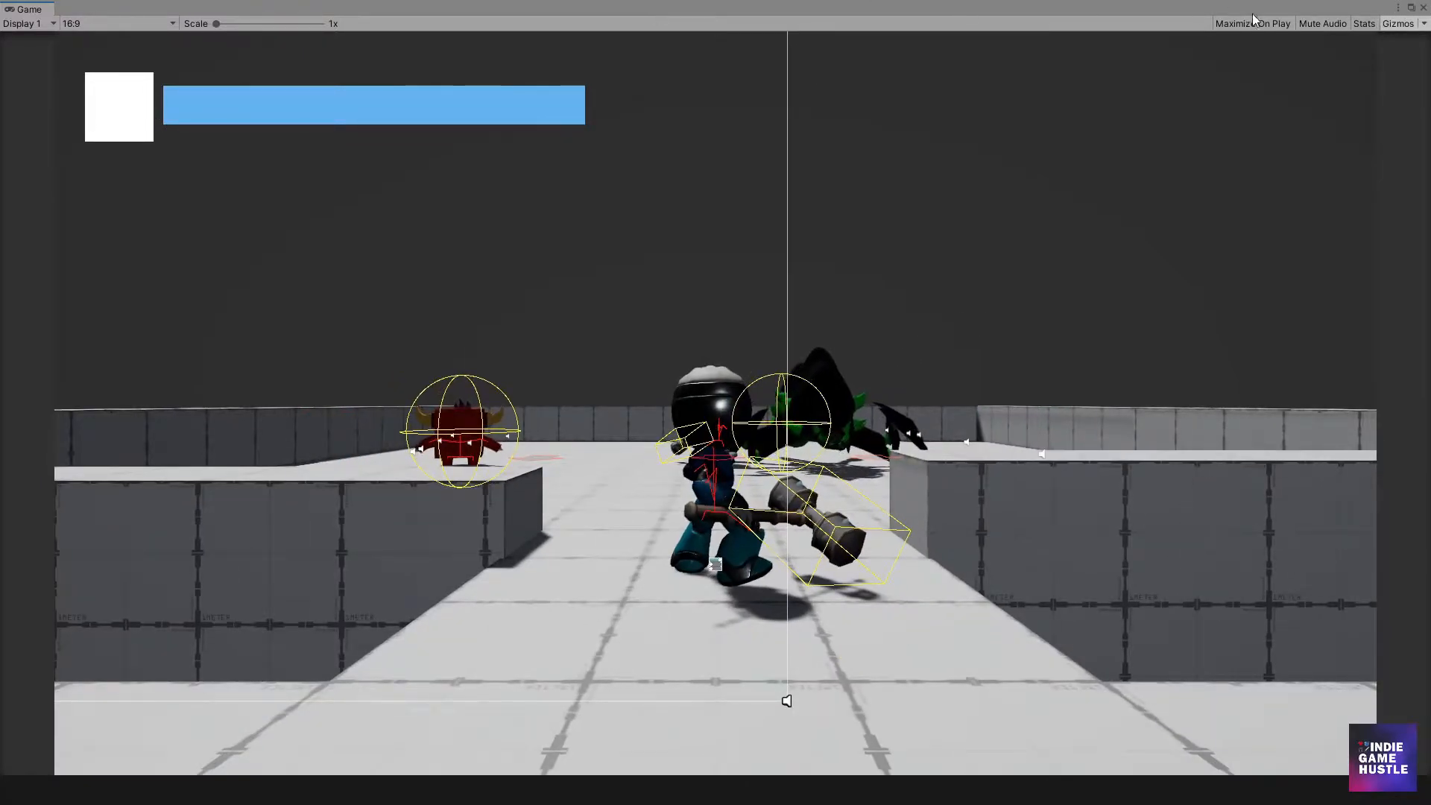
- Preview the running HUD at 3:2, 5:4, 4:3 and Standalone (1024x768), and return the Game view to 16:9
{"action": "left_click", "coordinate": [123, 25]}
{"action": "left_click", "coordinate": [105, 114]}
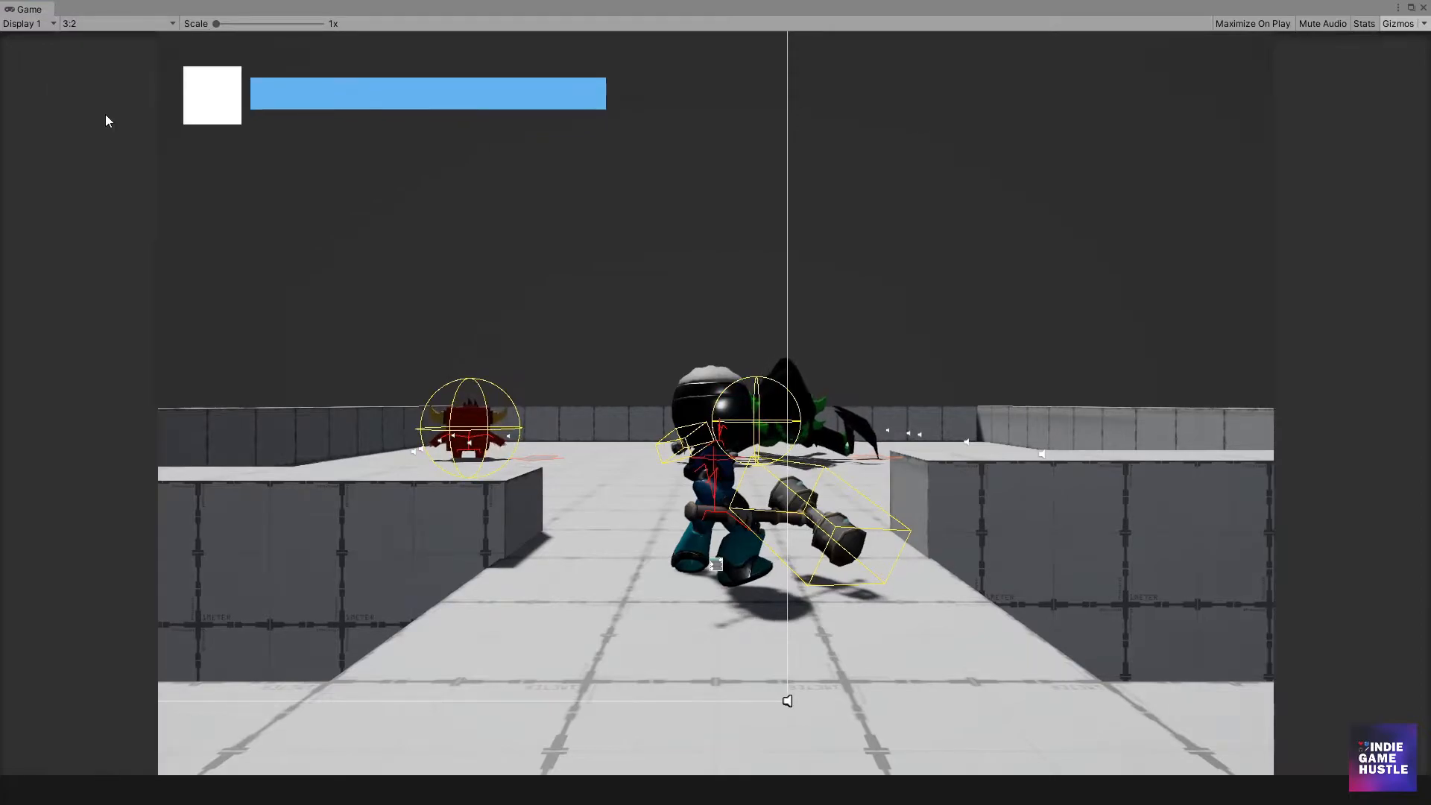
{"action": "left_click", "coordinate": [131, 24]}
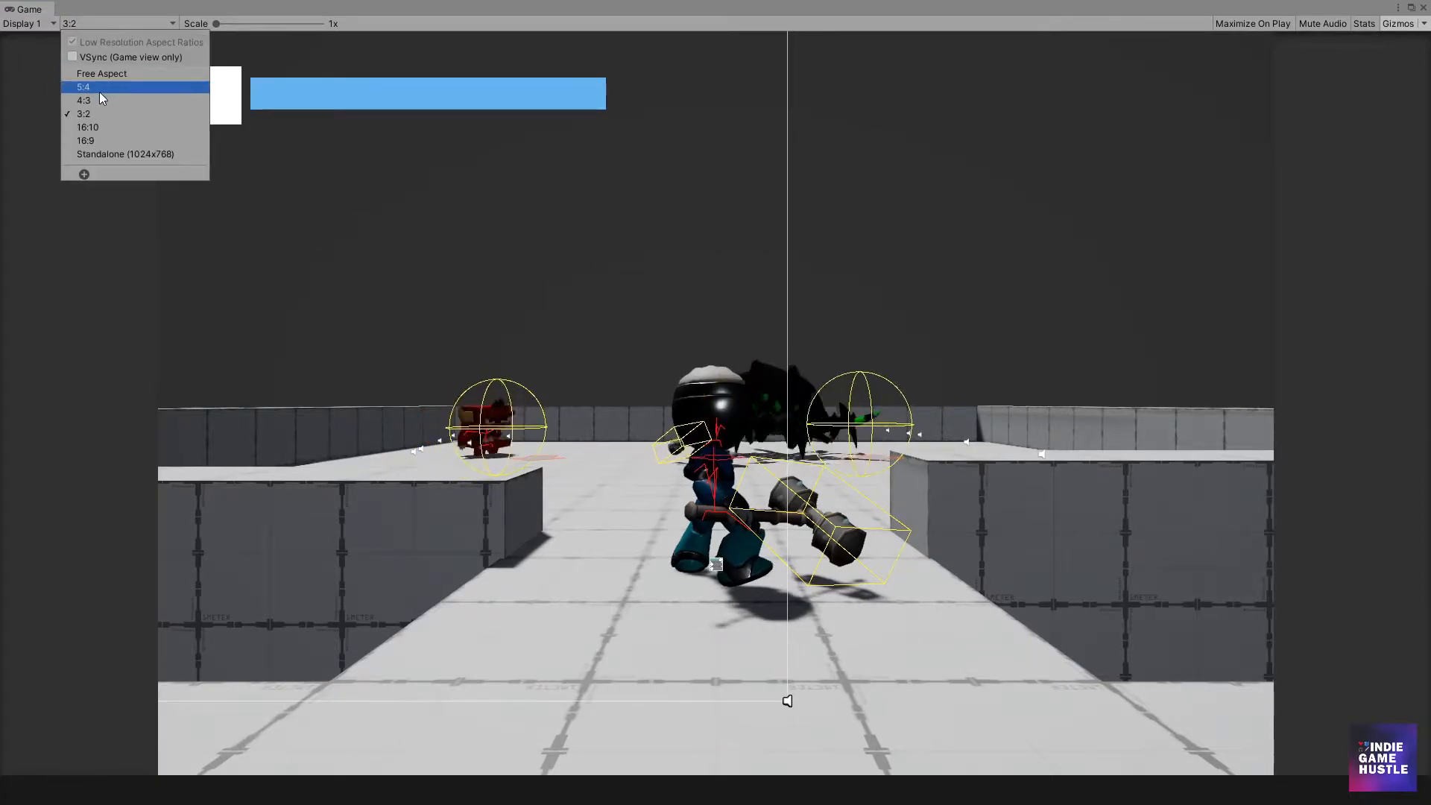
{"action": "left_click", "coordinate": [100, 91]}
{"action": "left_click", "coordinate": [95, 24]}
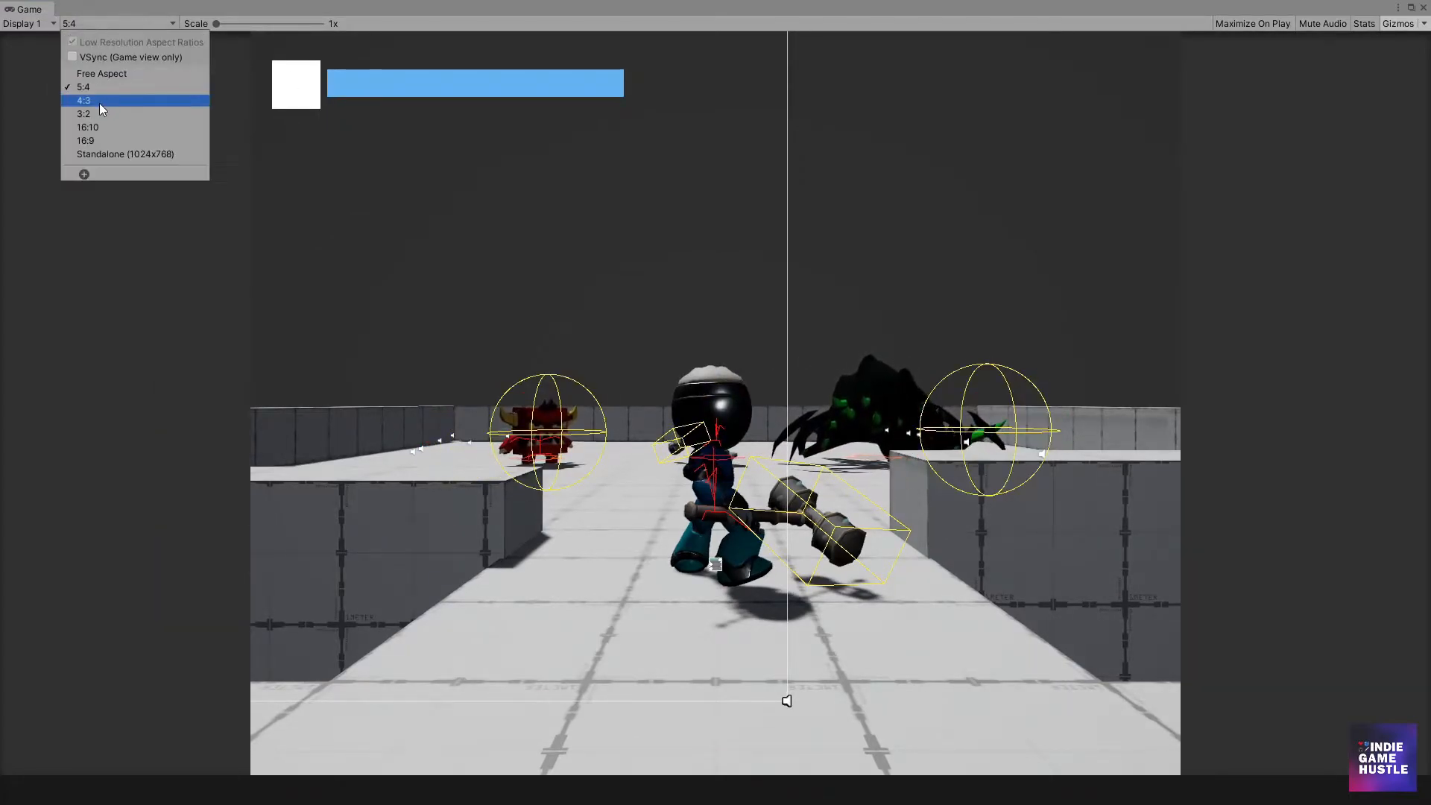
{"action": "left_click", "coordinate": [100, 102]}
{"action": "left_click", "coordinate": [118, 25]}
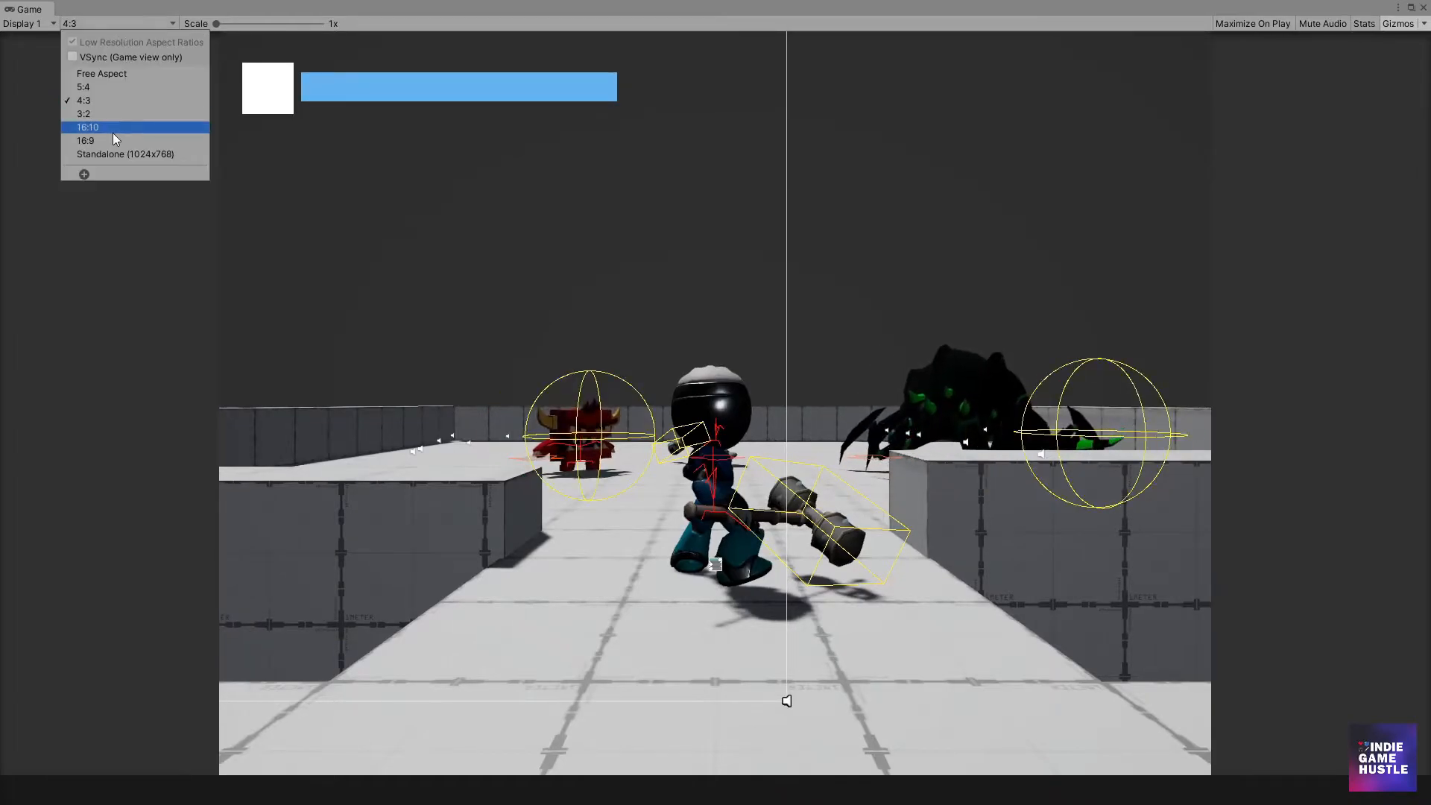
{"action": "left_click", "coordinate": [109, 153]}
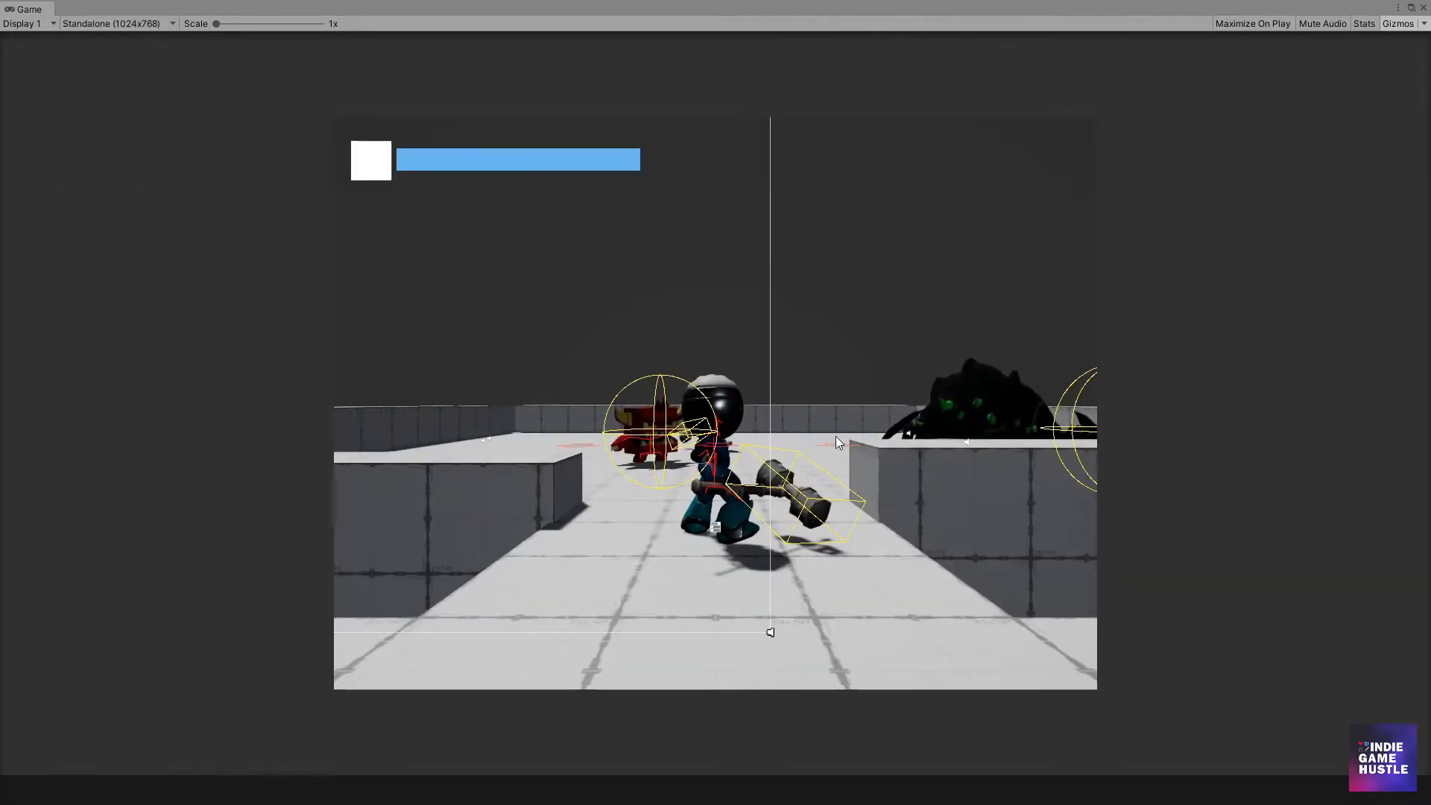
{"action": "left_click", "coordinate": [820, 476]}
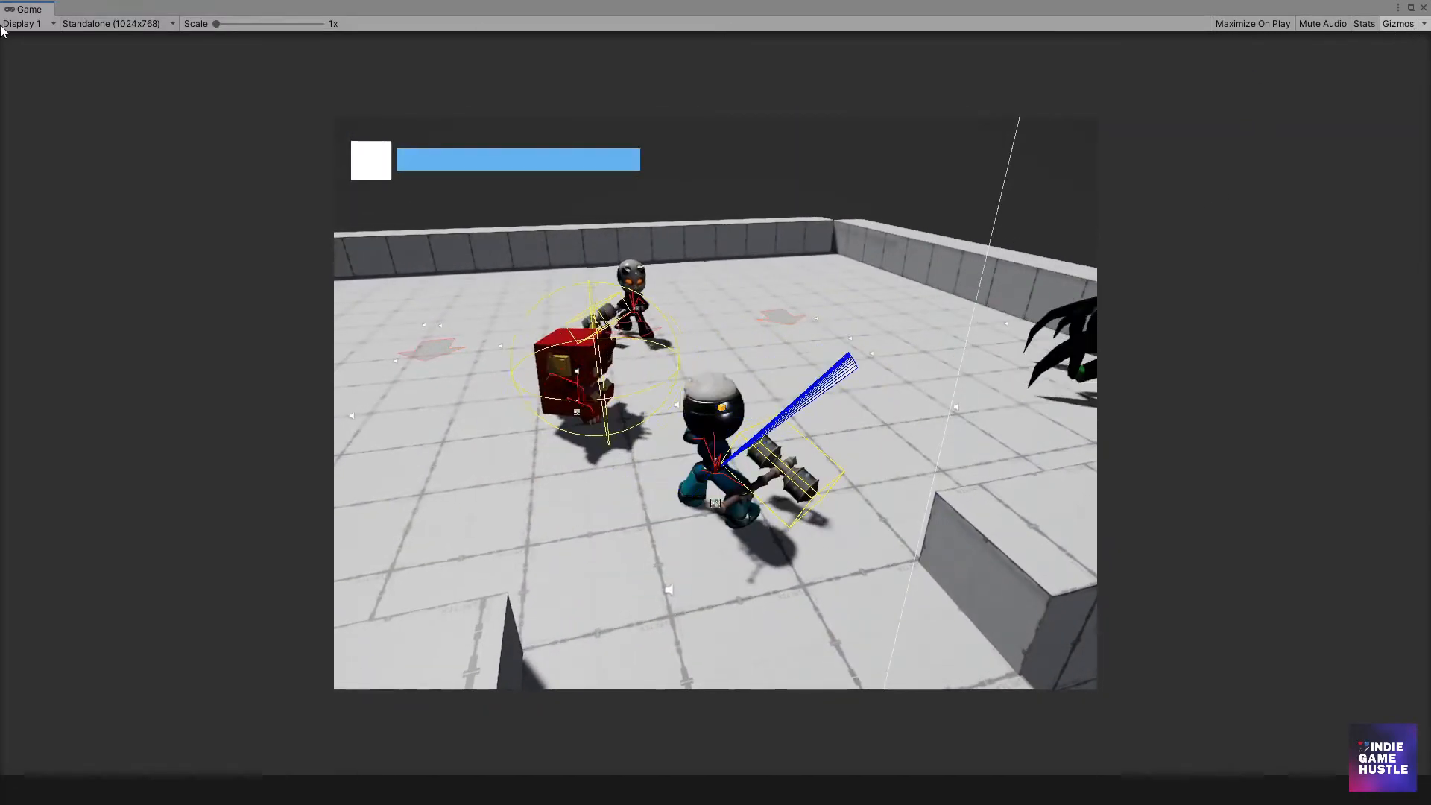
{"action": "left_click", "coordinate": [131, 24]}
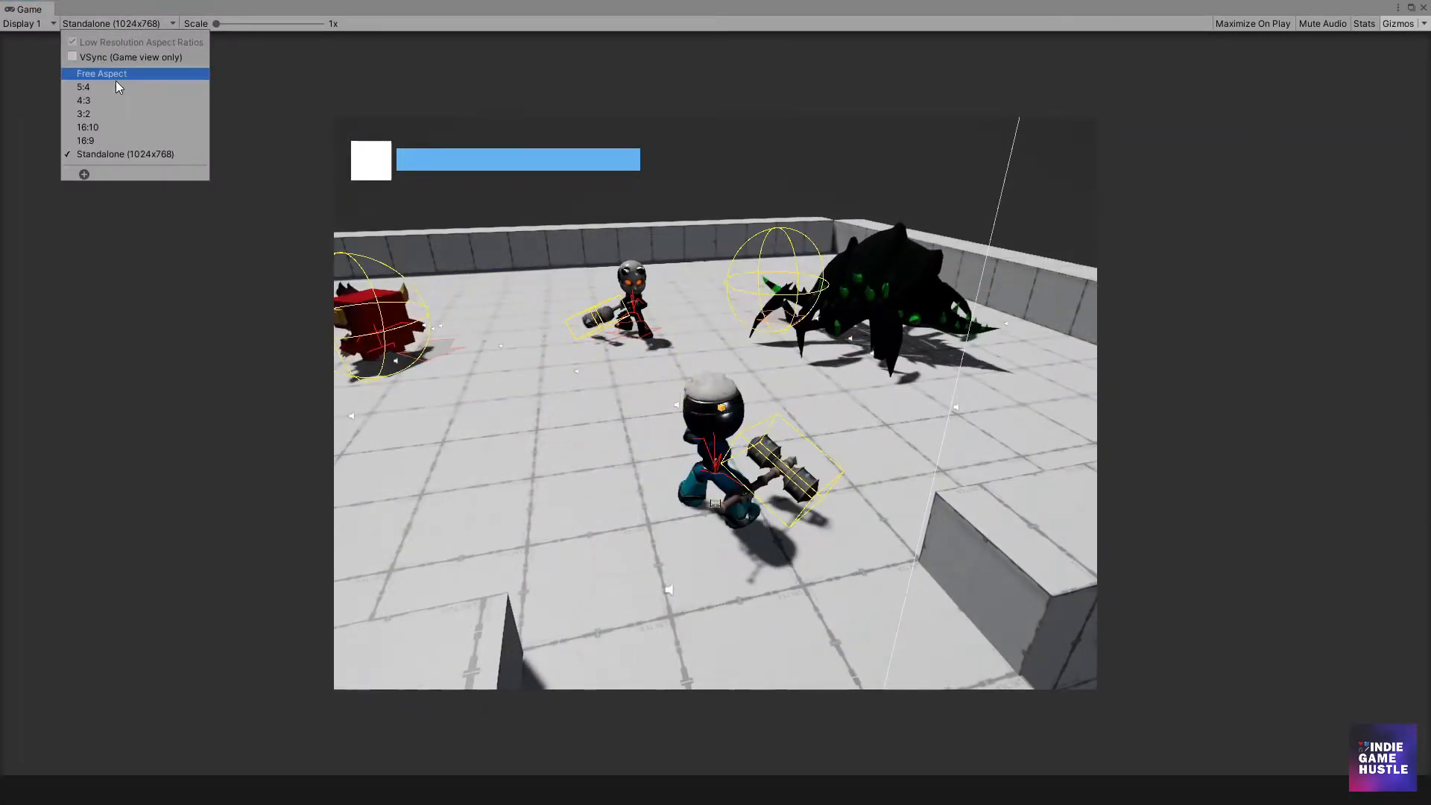
{"action": "left_click", "coordinate": [105, 140]}
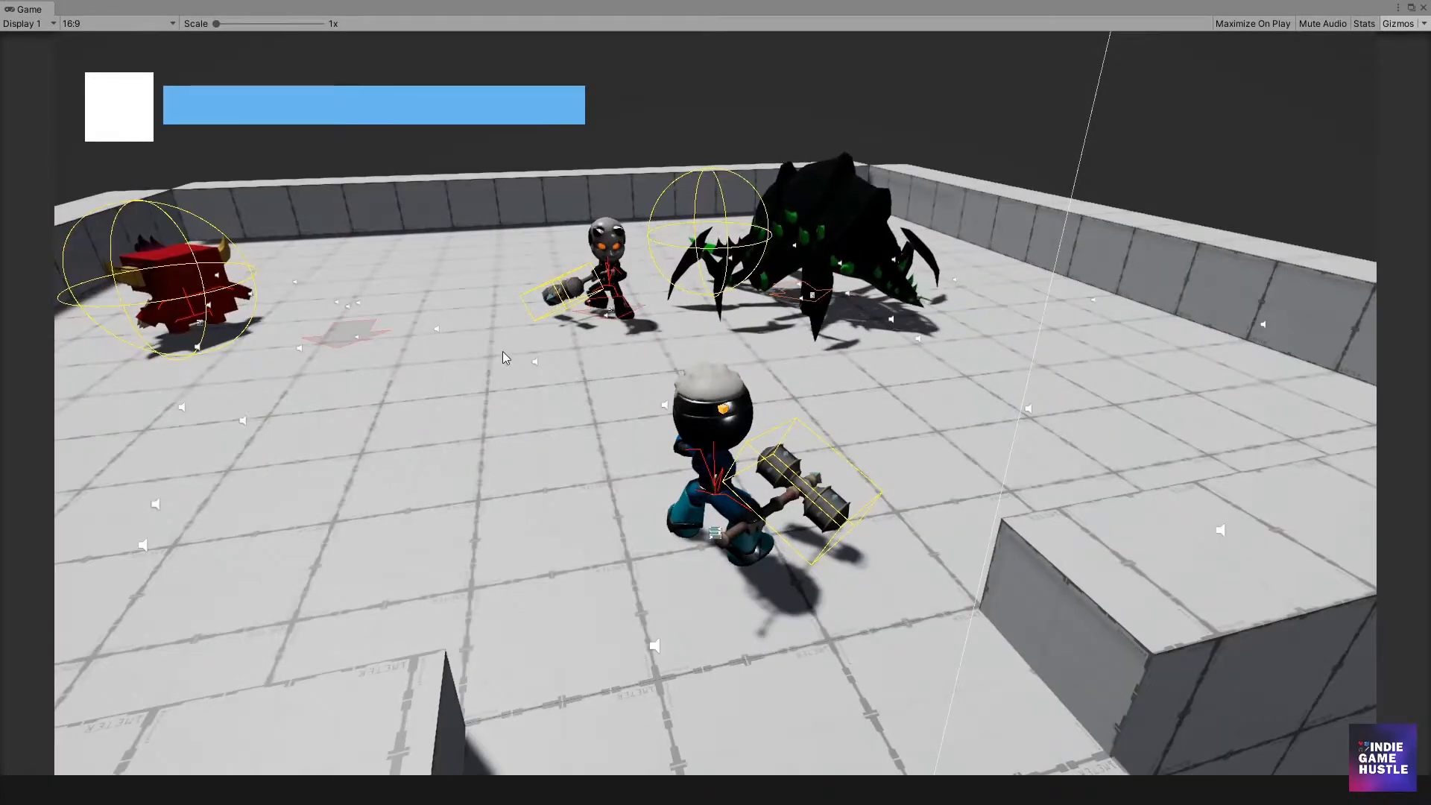
{"action": "left_click", "coordinate": [923, 391]}
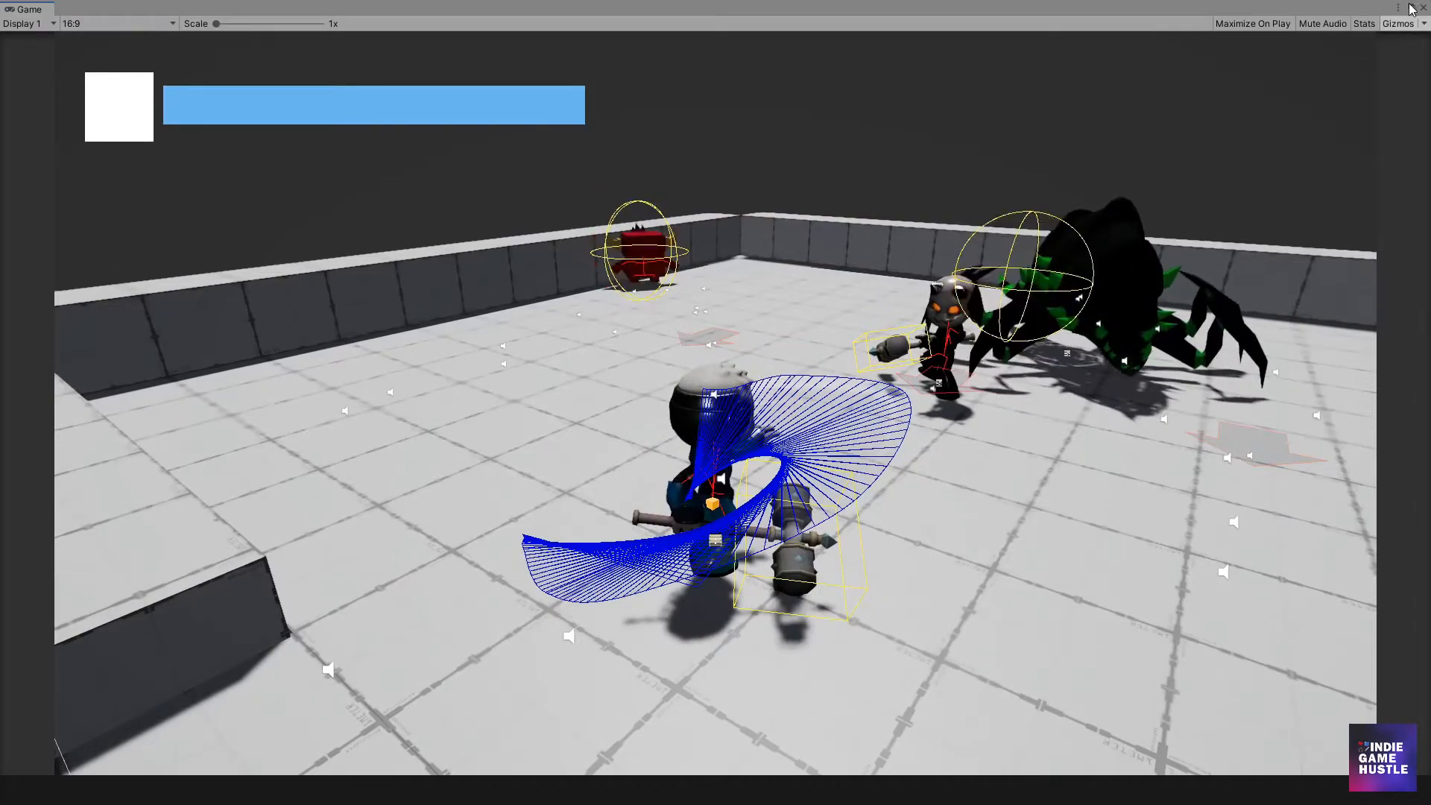
- Restore the Game view beside Scene and Animator, stop the game, and narrow the ProBuilder panel to widen the Scene view
{"action": "left_click", "coordinate": [1409, 6]}
{"action": "left_click_drag", "start_coordinate": [778, 110], "coordinate": [677, 69]}
{"action": "left_click", "coordinate": [674, 43]}
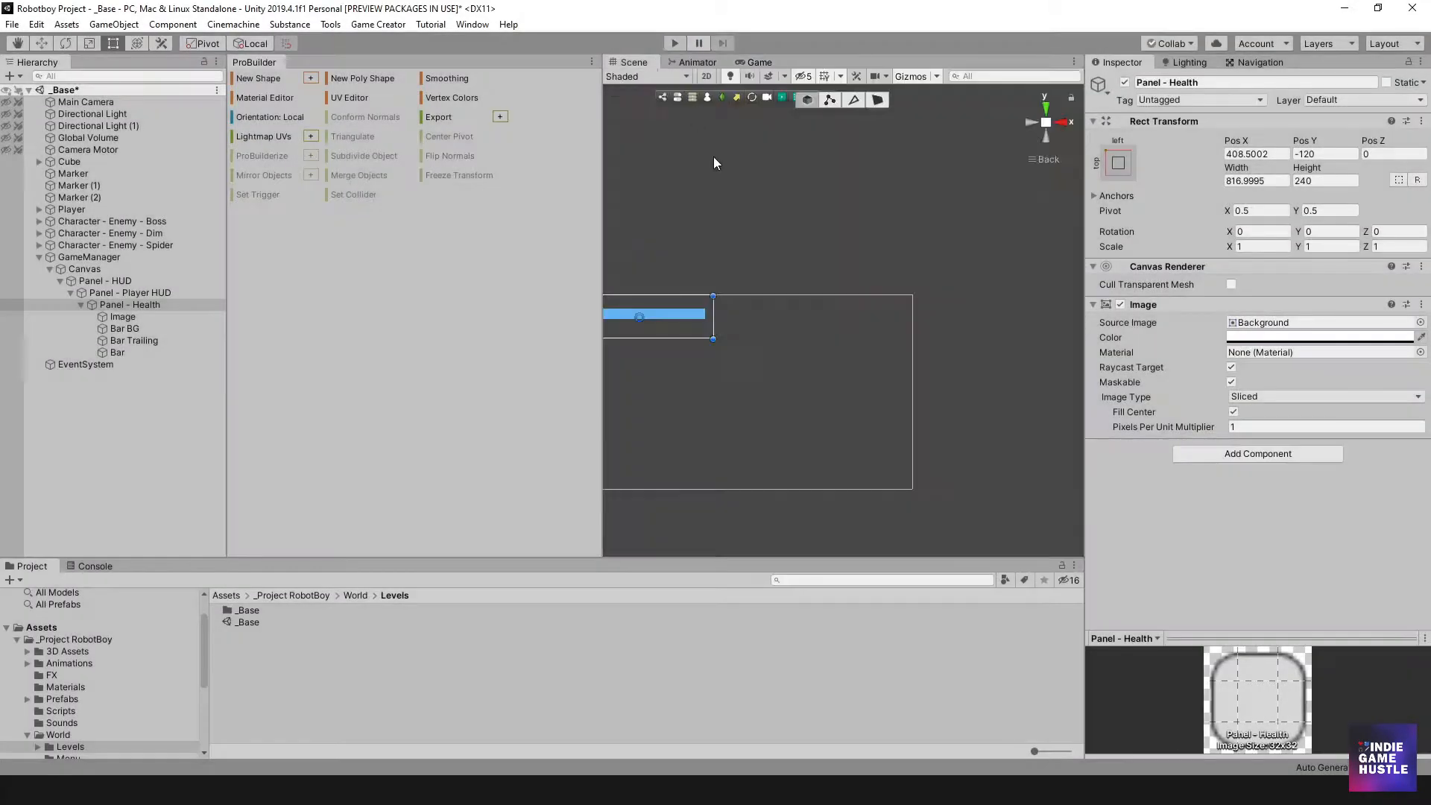
{"action": "left_click_drag", "start_coordinate": [602, 239], "coordinate": [242, 223]}
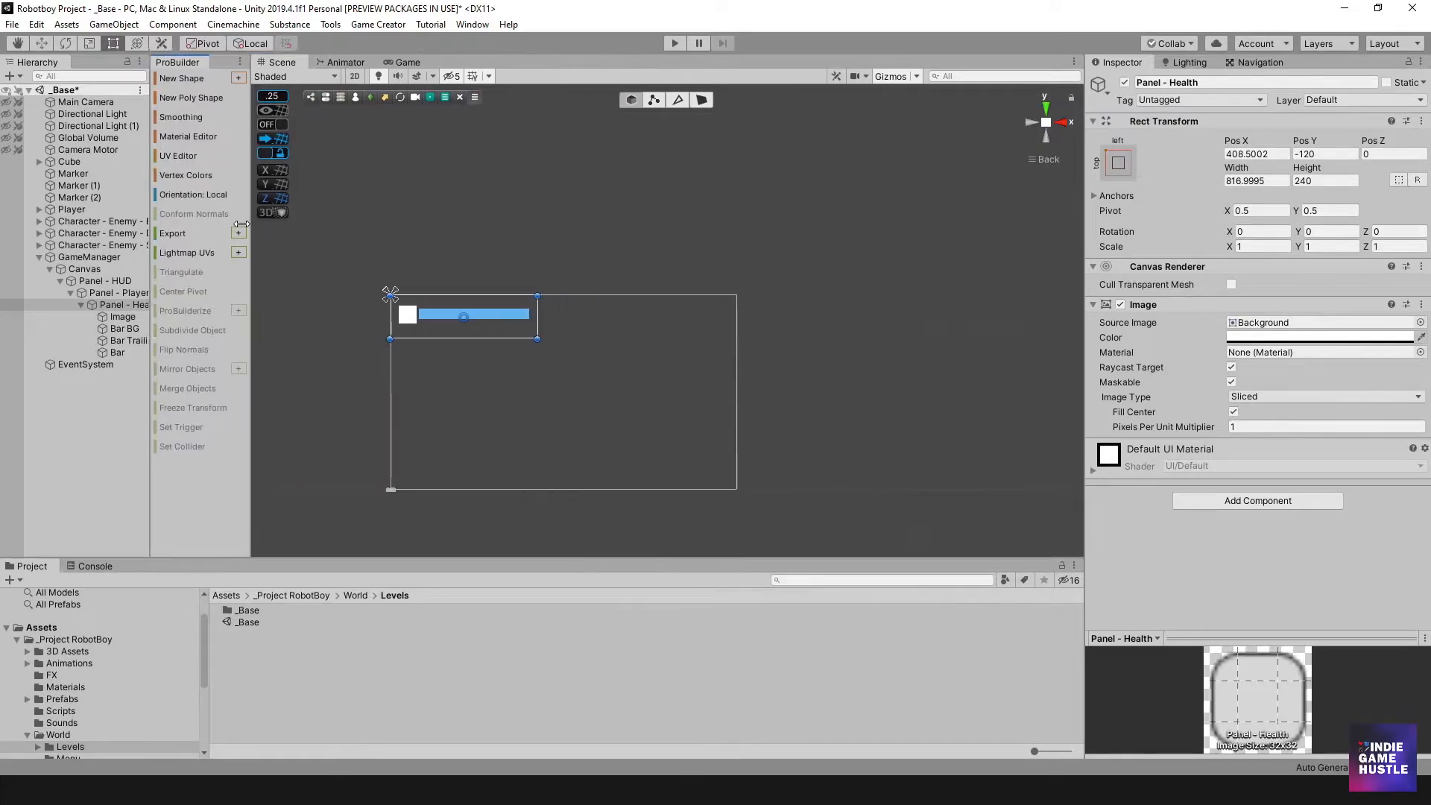
- Shrink Image proportionally to about 70 × 70, keeping its upper-left corner in place
{"action": "scroll", "coordinate": [509, 354], "scroll_direction": "up", "scroll_amount": 2}
{"action": "middle_click_drag", "start_coordinate": [467, 368], "coordinate": [777, 319]}
{"action": "scroll", "coordinate": [589, 308], "scroll_direction": "up", "scroll_amount": 3}
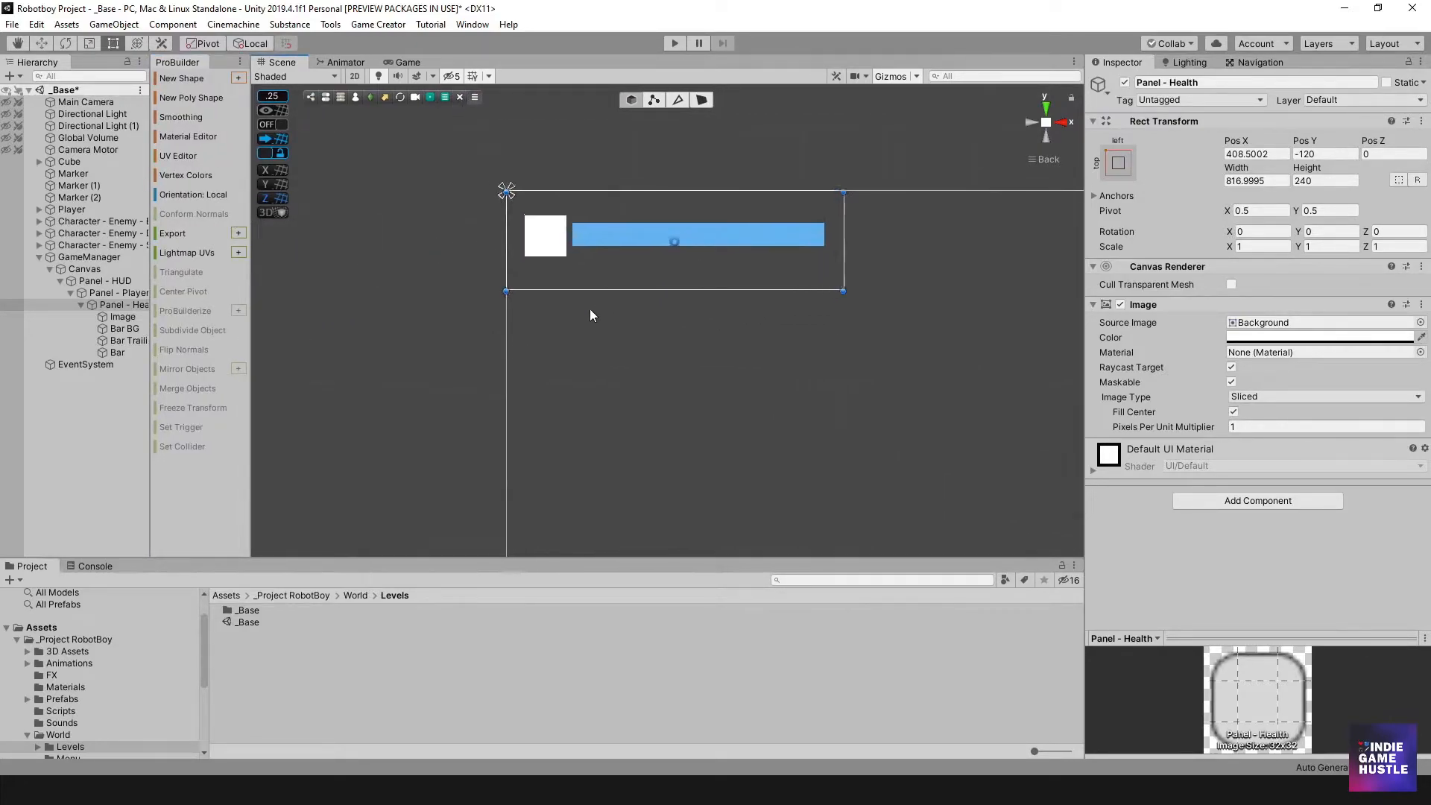
{"action": "middle_click_drag", "start_coordinate": [563, 335], "coordinate": [526, 368]}
{"action": "left_click", "coordinate": [453, 271]}
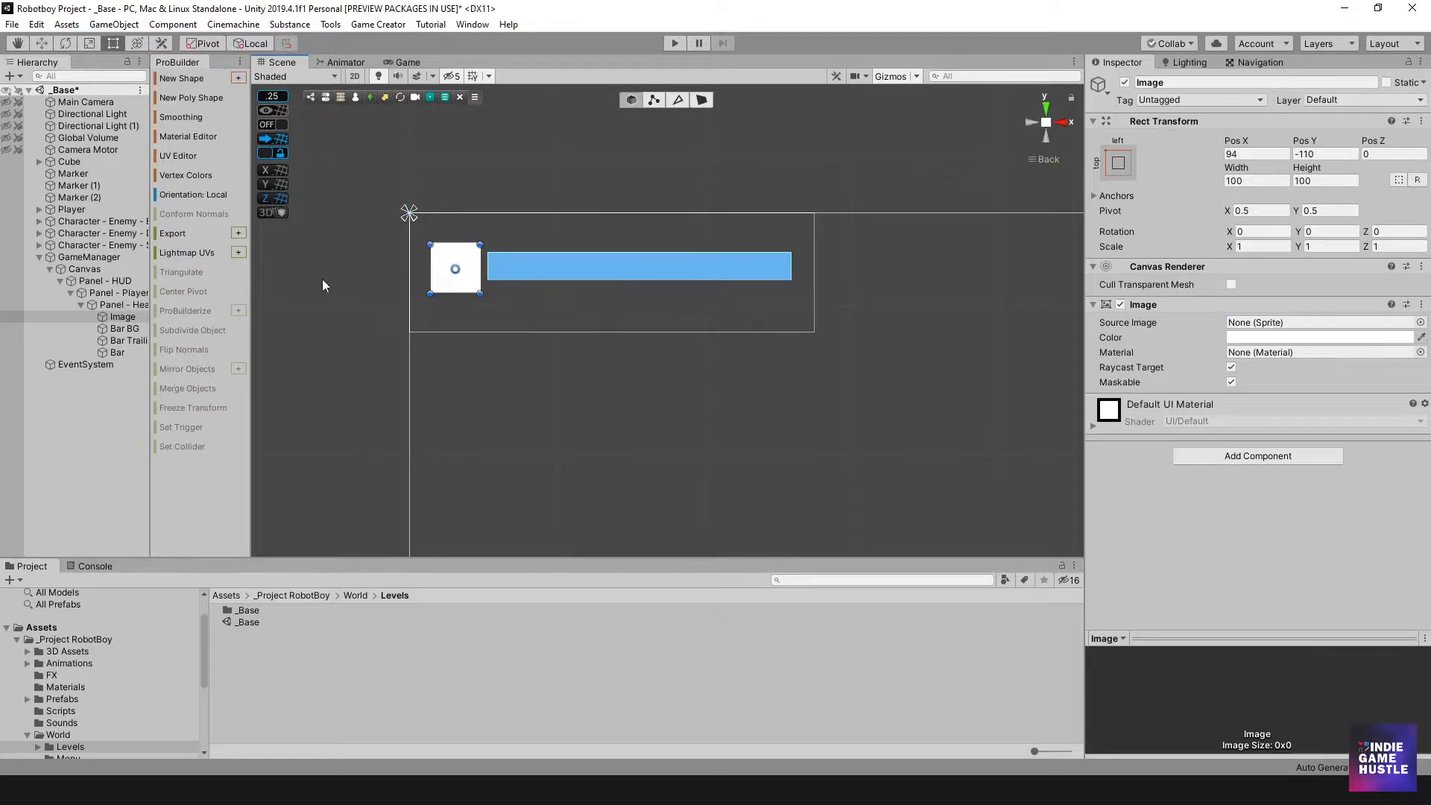
{"action": "left_click_drag", "start_coordinate": [480, 293], "coordinate": [470, 277]}
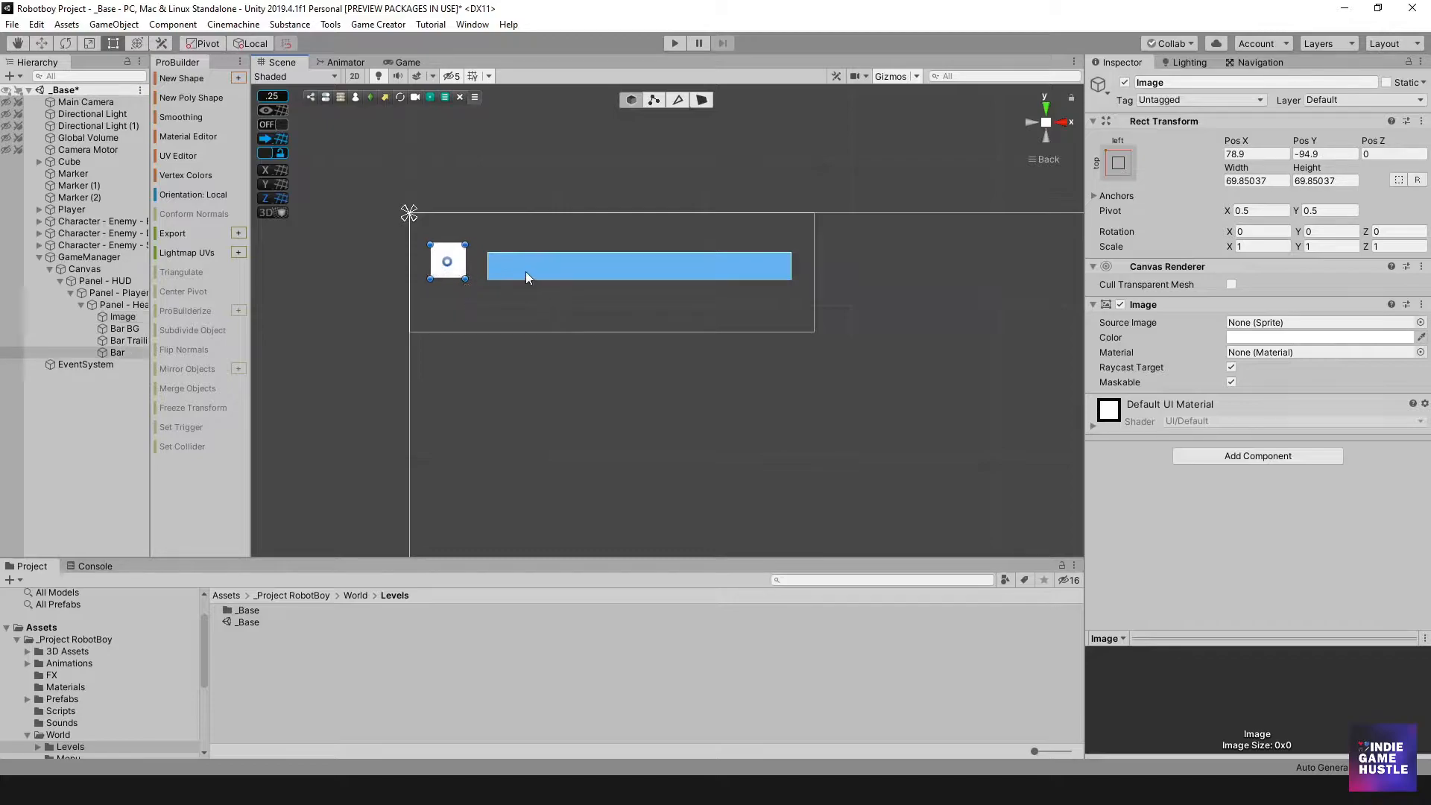
- Move Bar BG, Bar Trailing and Bar together closer to Image, and shrink them to about 36 high and half their width
{"action": "left_click", "coordinate": [525, 271]}
{"action": "left_click", "coordinate": [122, 329]}
{"action": "left_click", "coordinate": [123, 341], "text": "ctrl"}
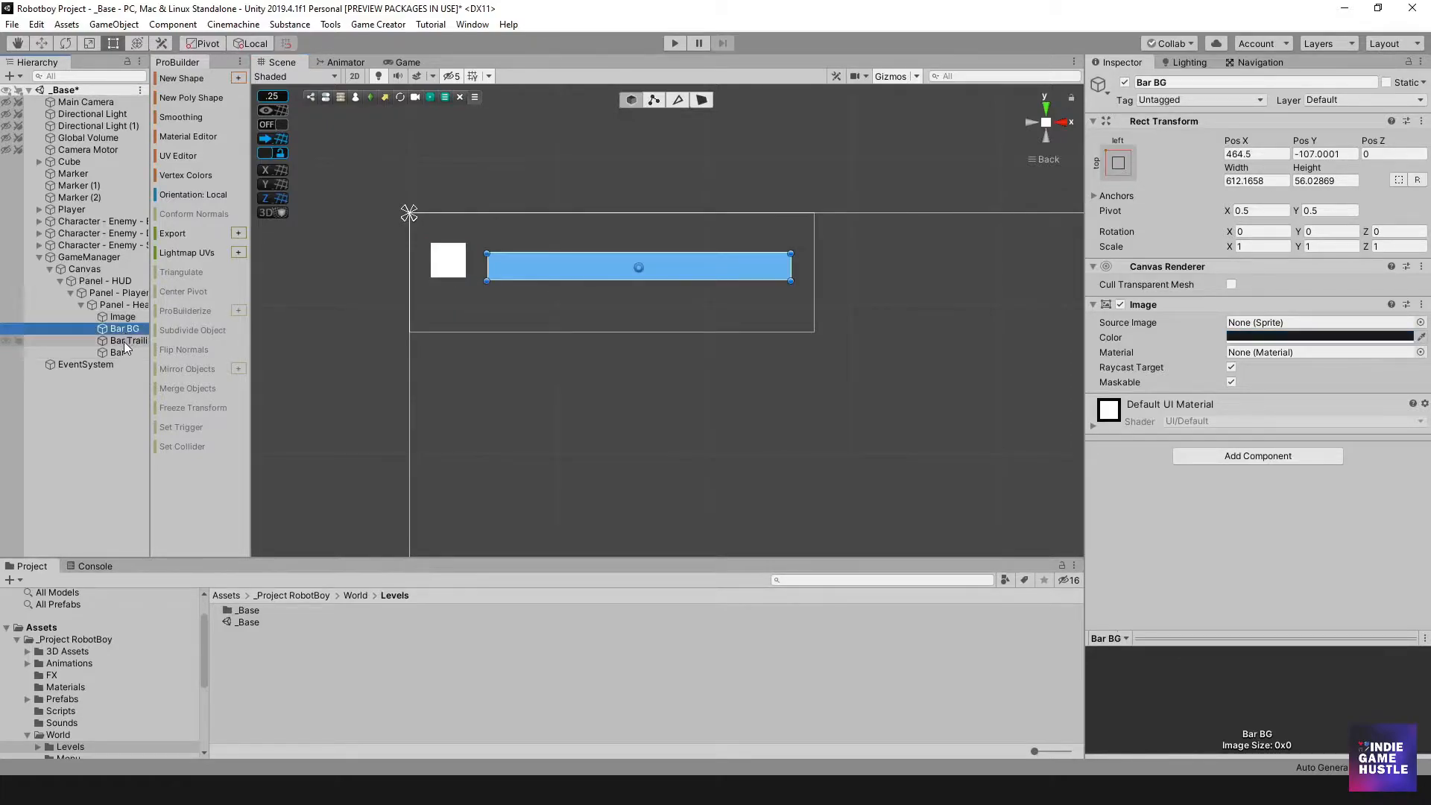
{"action": "left_click", "coordinate": [116, 354], "text": "ctrl"}
{"action": "left_click_drag", "start_coordinate": [574, 278], "coordinate": [569, 261]}
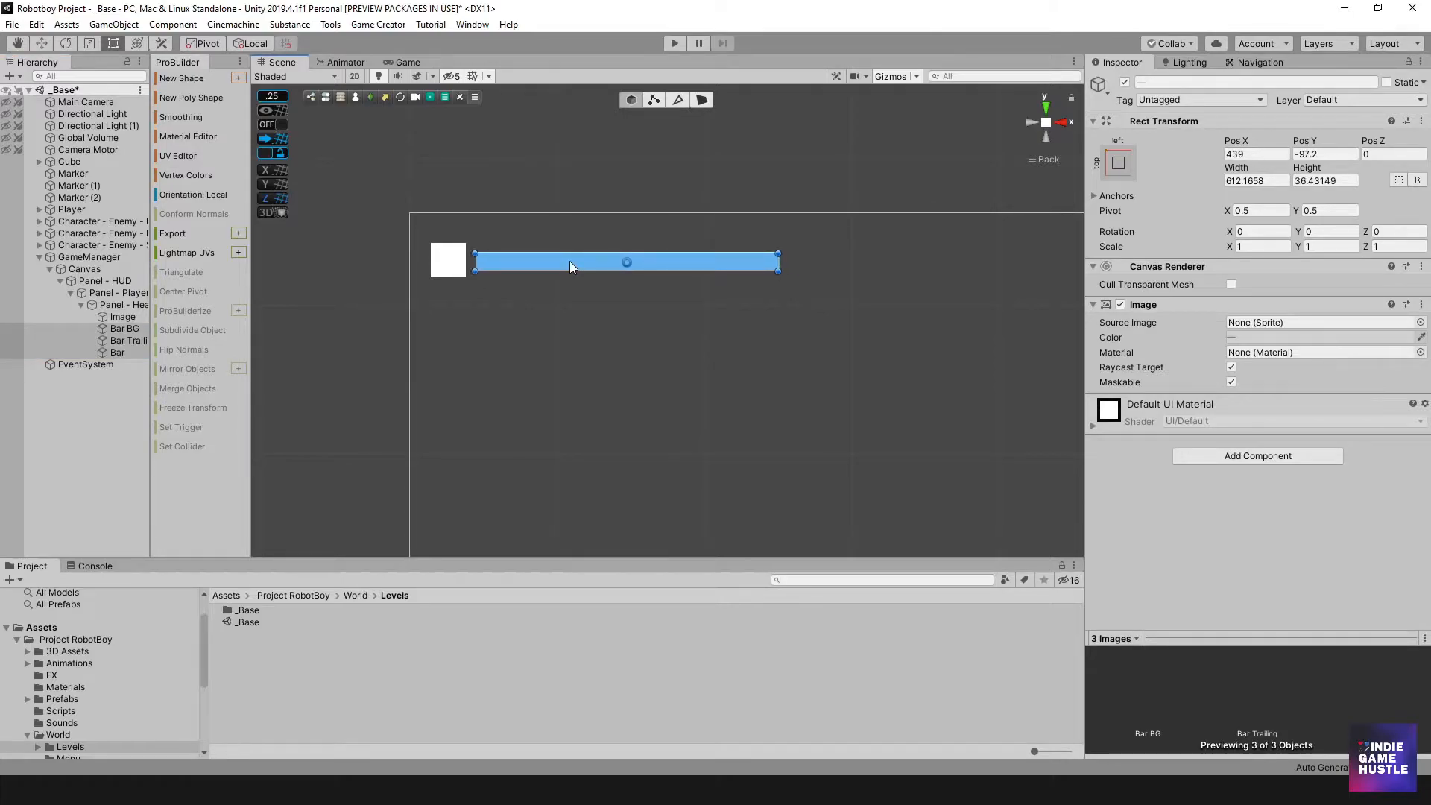
{"action": "left_click_drag", "start_coordinate": [777, 269], "coordinate": [628, 280]}
{"action": "left_click", "coordinate": [459, 276]}
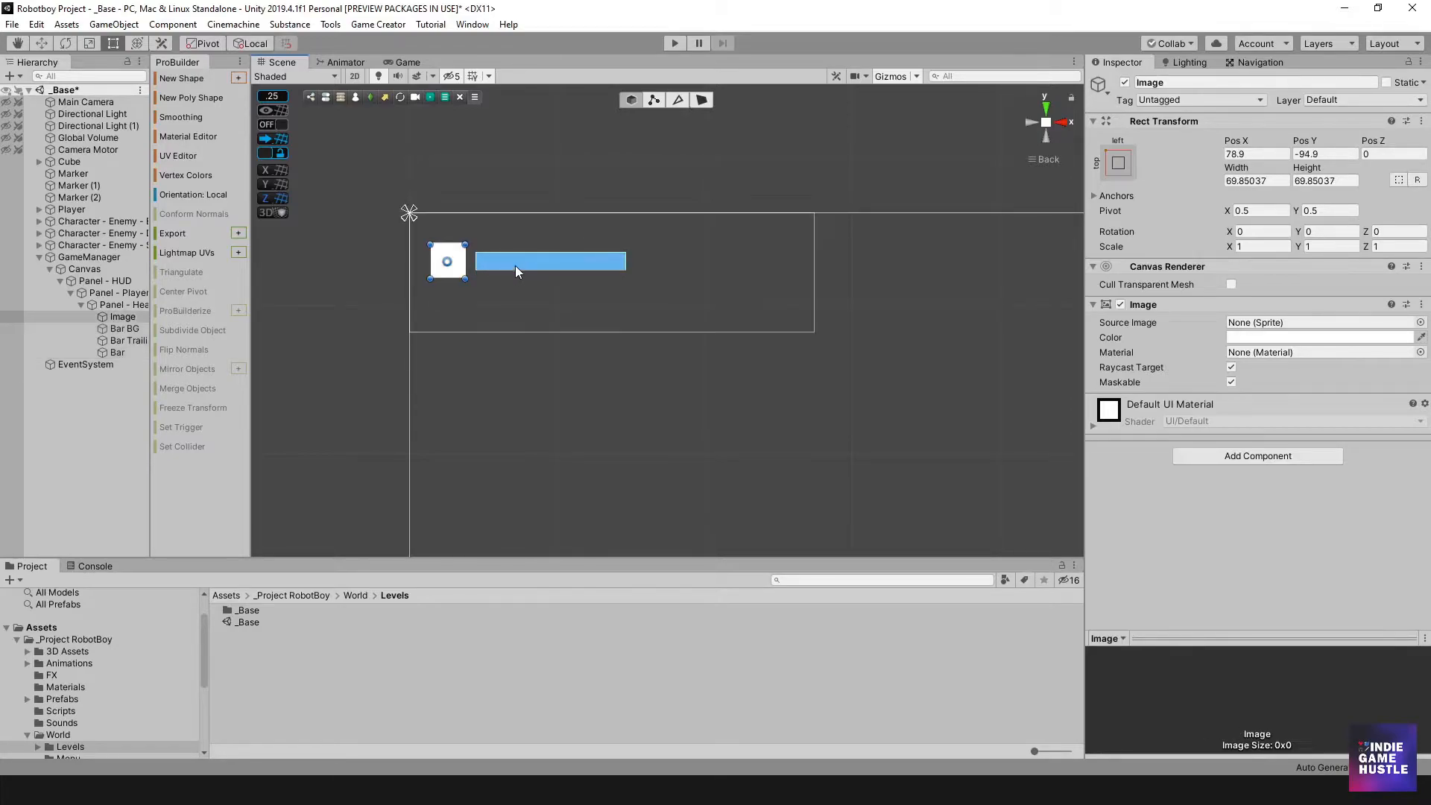
- Shrink Panel - Health around Image and the bars by pulling in its lower and right edges
{"action": "left_click", "coordinate": [119, 304]}
{"action": "left_click_drag", "start_coordinate": [542, 333], "coordinate": [545, 301]}
{"action": "left_click_drag", "start_coordinate": [812, 247], "coordinate": [663, 246]}
- Shrink Panel - Player HUD around the health display, leaving some room beyond the bars' right end
{"action": "left_click", "coordinate": [105, 293]}
{"action": "left_click_drag", "start_coordinate": [811, 266], "coordinate": [670, 265]}
{"action": "left_click_drag", "start_coordinate": [507, 333], "coordinate": [513, 304]}
{"action": "left_click_drag", "start_coordinate": [670, 260], "coordinate": [704, 265]}
- Extend Panel - Health's lower edge to meet Panel - Player HUD's, about 184 high, and widen the Hierarchy to show full names
{"action": "left_click", "coordinate": [119, 304]}
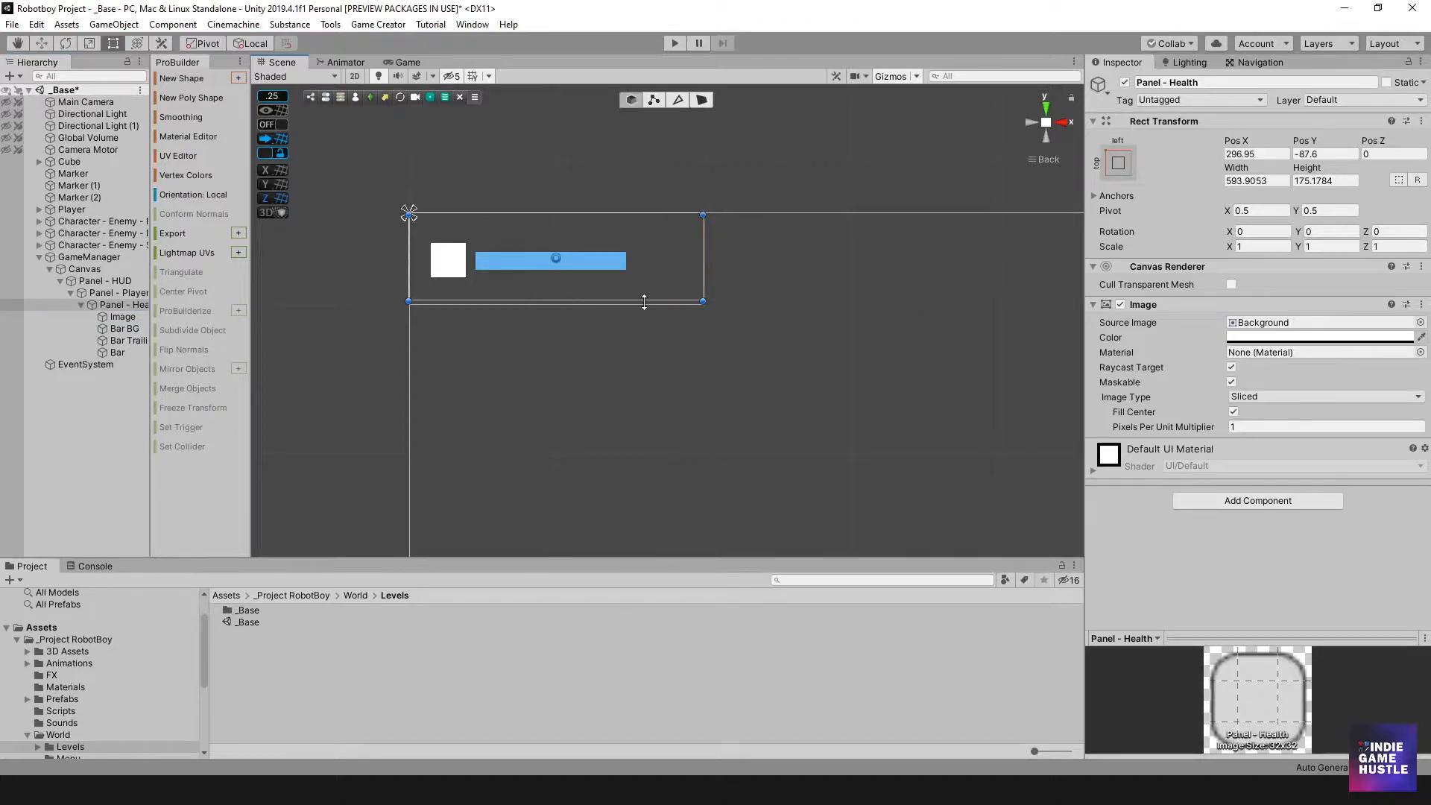
{"action": "left_click_drag", "start_coordinate": [642, 302], "coordinate": [641, 307]}
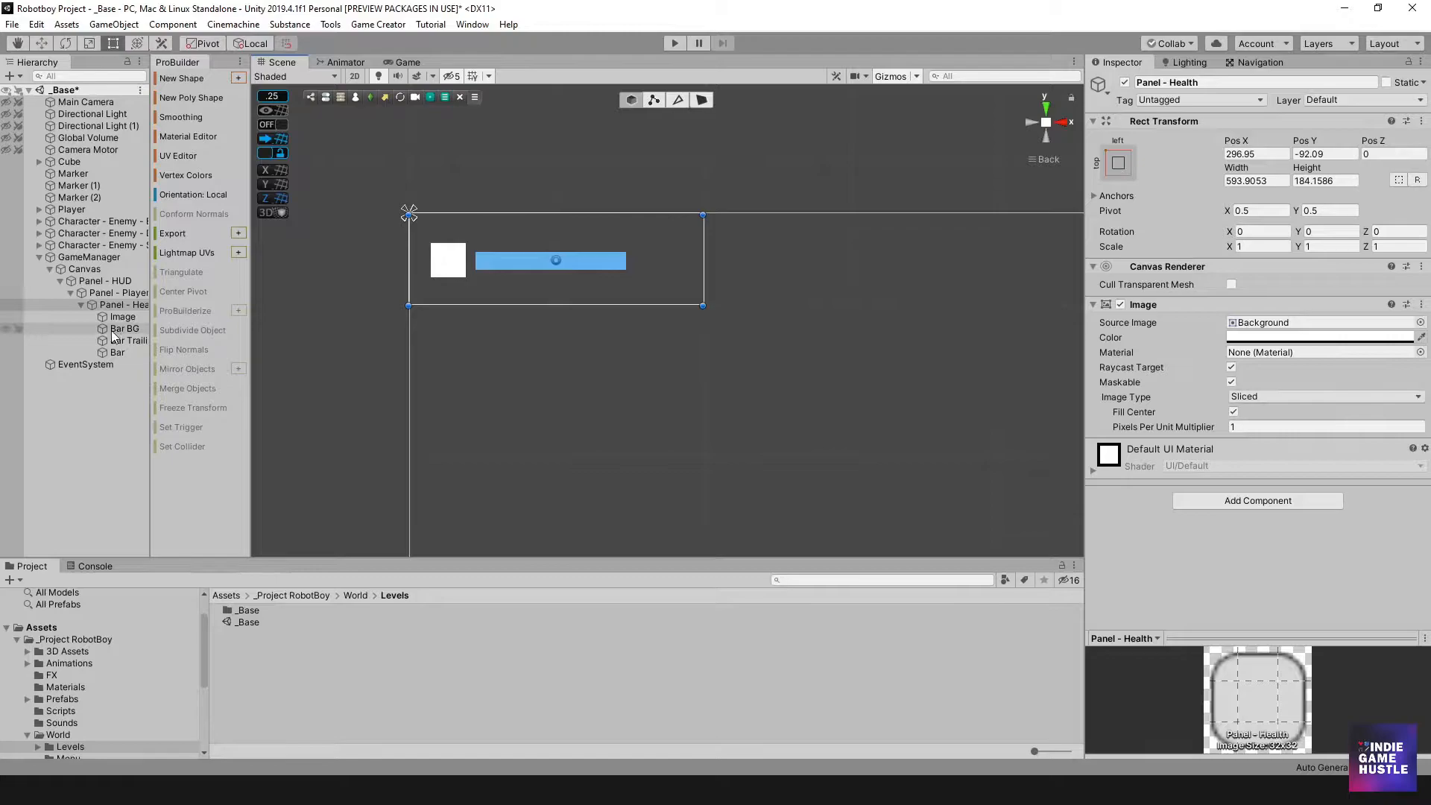
{"action": "left_click_drag", "start_coordinate": [249, 351], "coordinate": [317, 492]}
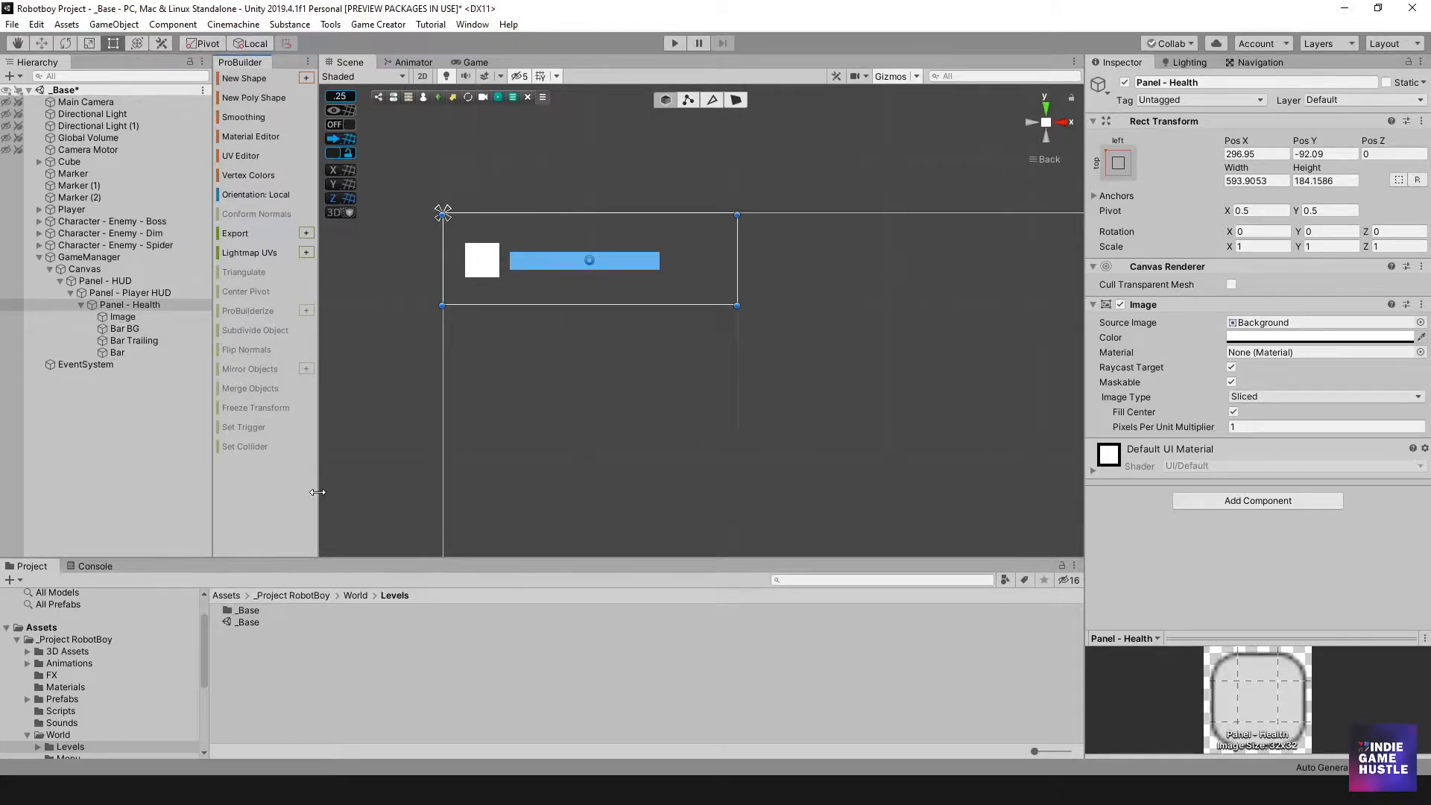
- Rename the Image object under Panel - Health to "Health Icon"
{"action": "left_click", "coordinate": [127, 316]}
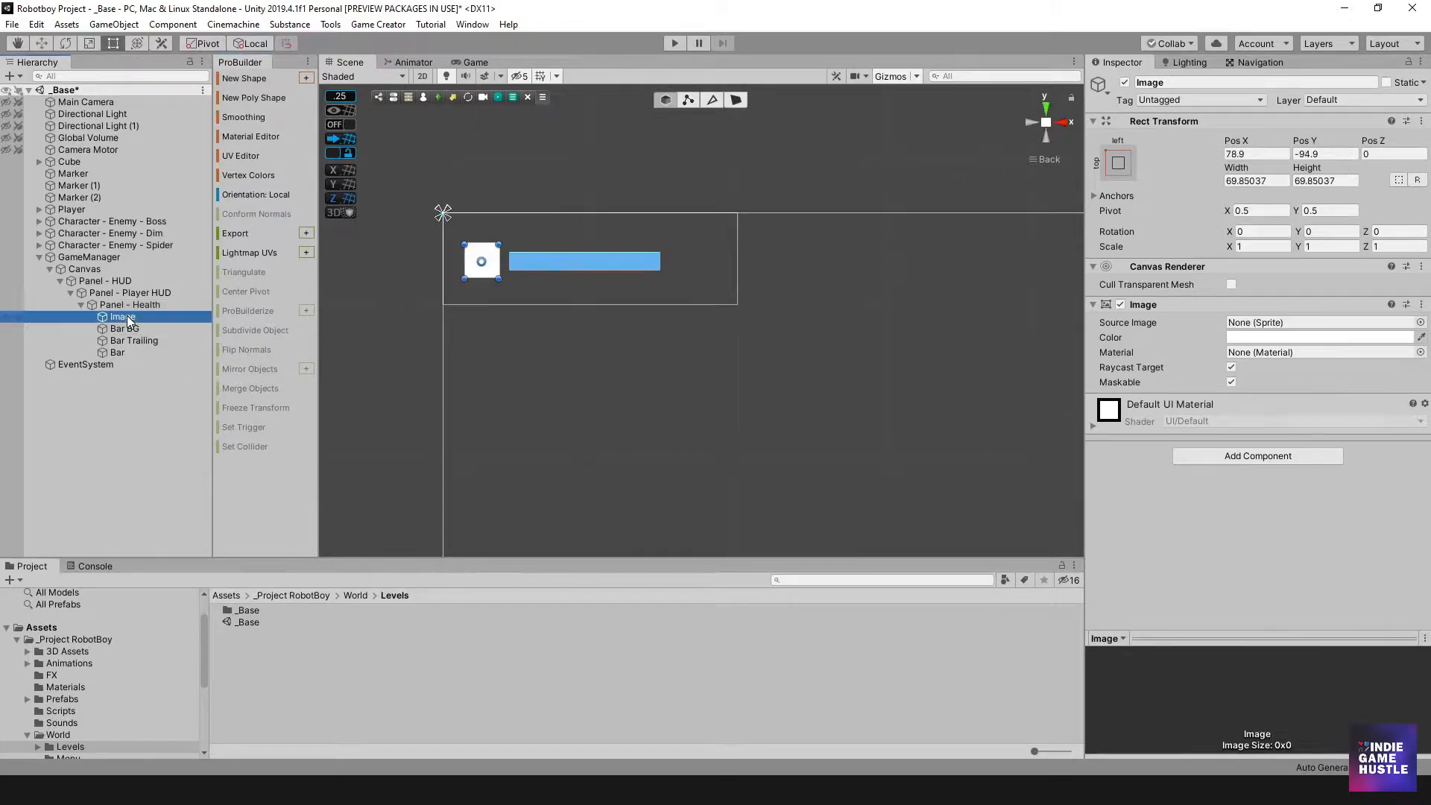
{"action": "left_click", "coordinate": [127, 316]}
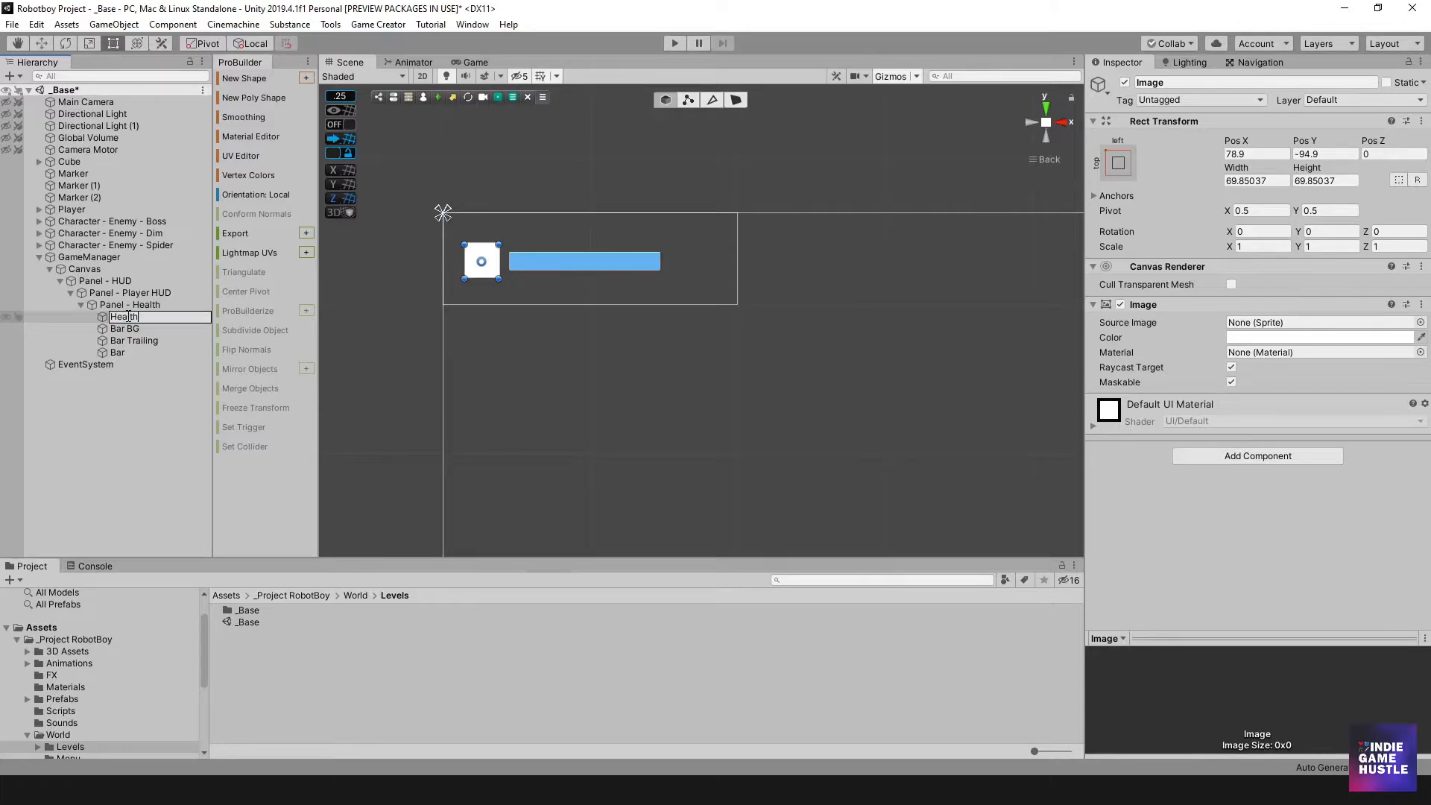
{"action": "key", "text": "BackSpace"}
{"action": "key", "text": "BackSpace"}
{"action": "key", "text": "BackSpace"}
{"action": "key", "text": "BackSpace"}
{"action": "type", "text": "Icon"}
{"action": "key", "text": "Return"}
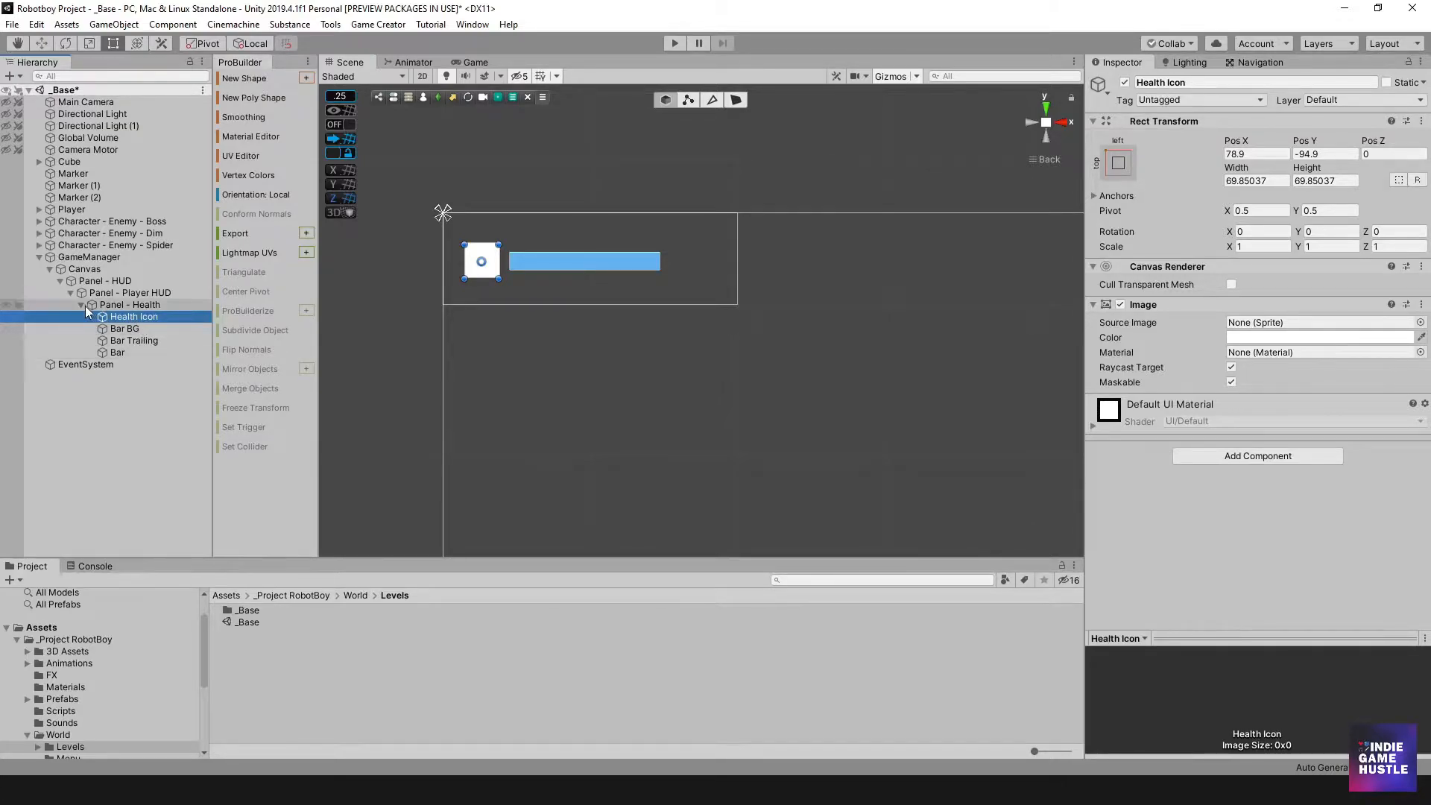
- Narrow Panel - Player HUD and Panel - Health to about 503 wide, ending just beyond the health bar
{"action": "left_click", "coordinate": [709, 306]}
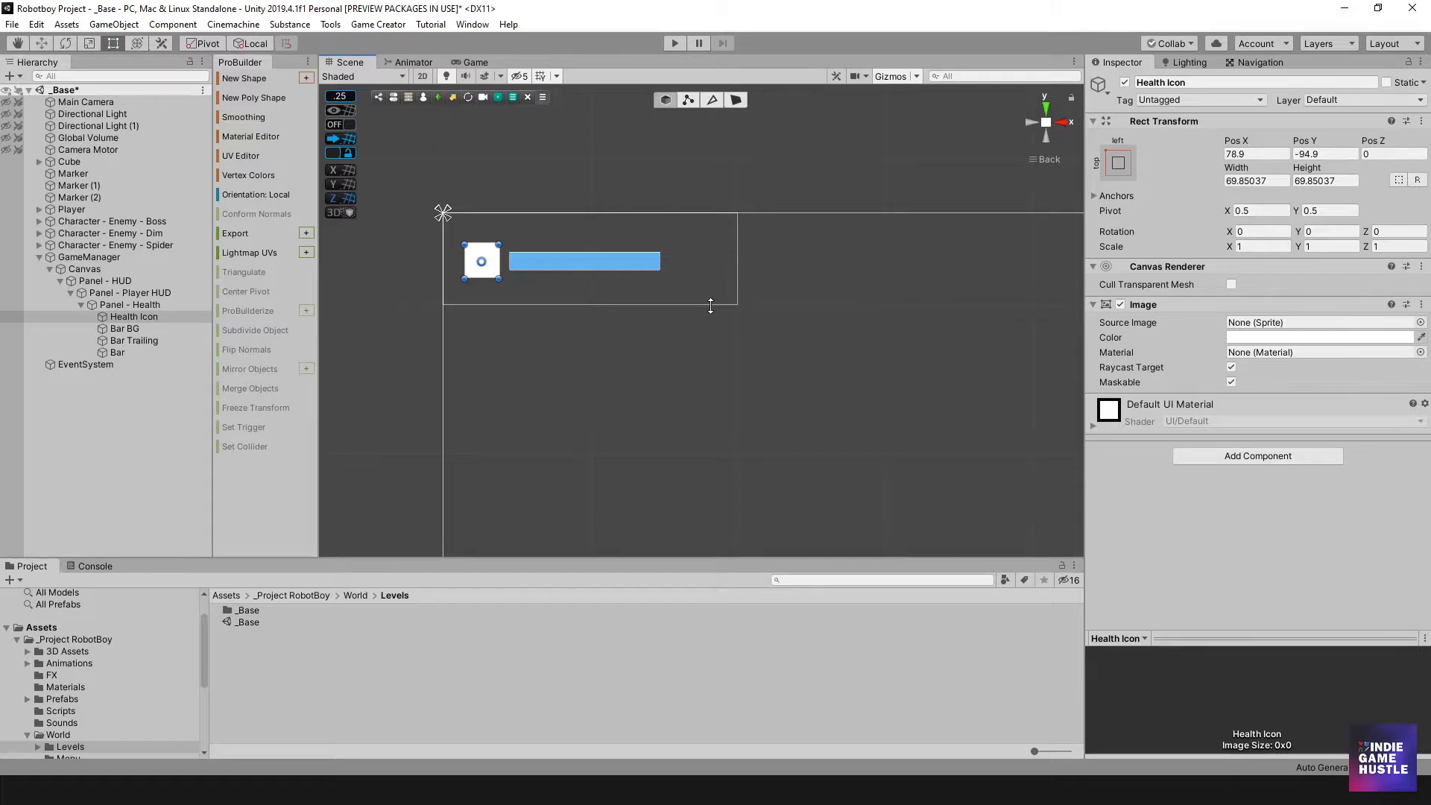
{"action": "mouse_move", "coordinate": [739, 246]}
{"action": "left_mouse_down"}
{"action": "mouse_move", "coordinate": [681, 254]}
{"action": "mouse_move", "coordinate": [738, 254]}
{"action": "left_mouse_up"}
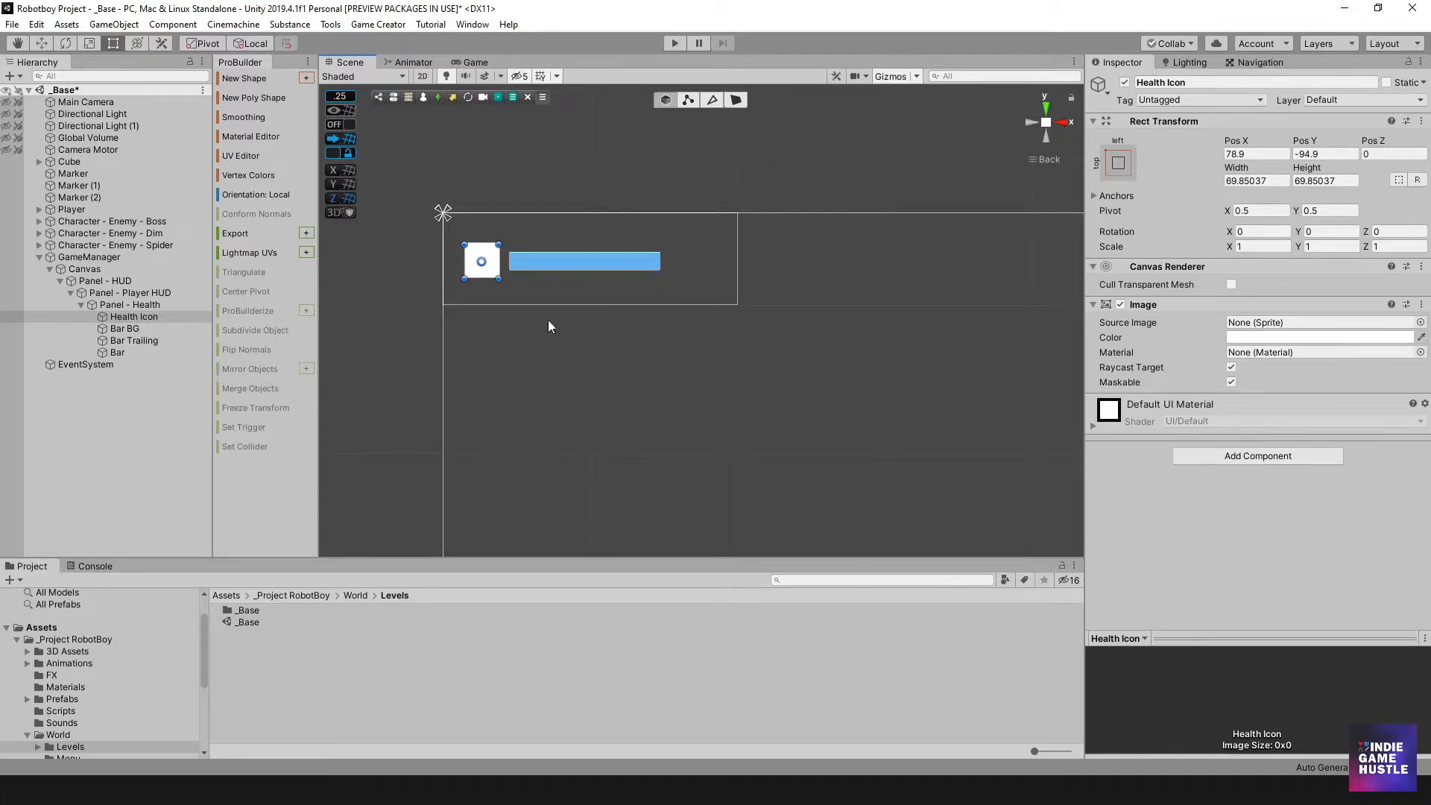
{"action": "left_click", "coordinate": [143, 293]}
{"action": "left_click_drag", "start_coordinate": [737, 257], "coordinate": [692, 266]}
{"action": "left_click", "coordinate": [132, 306]}
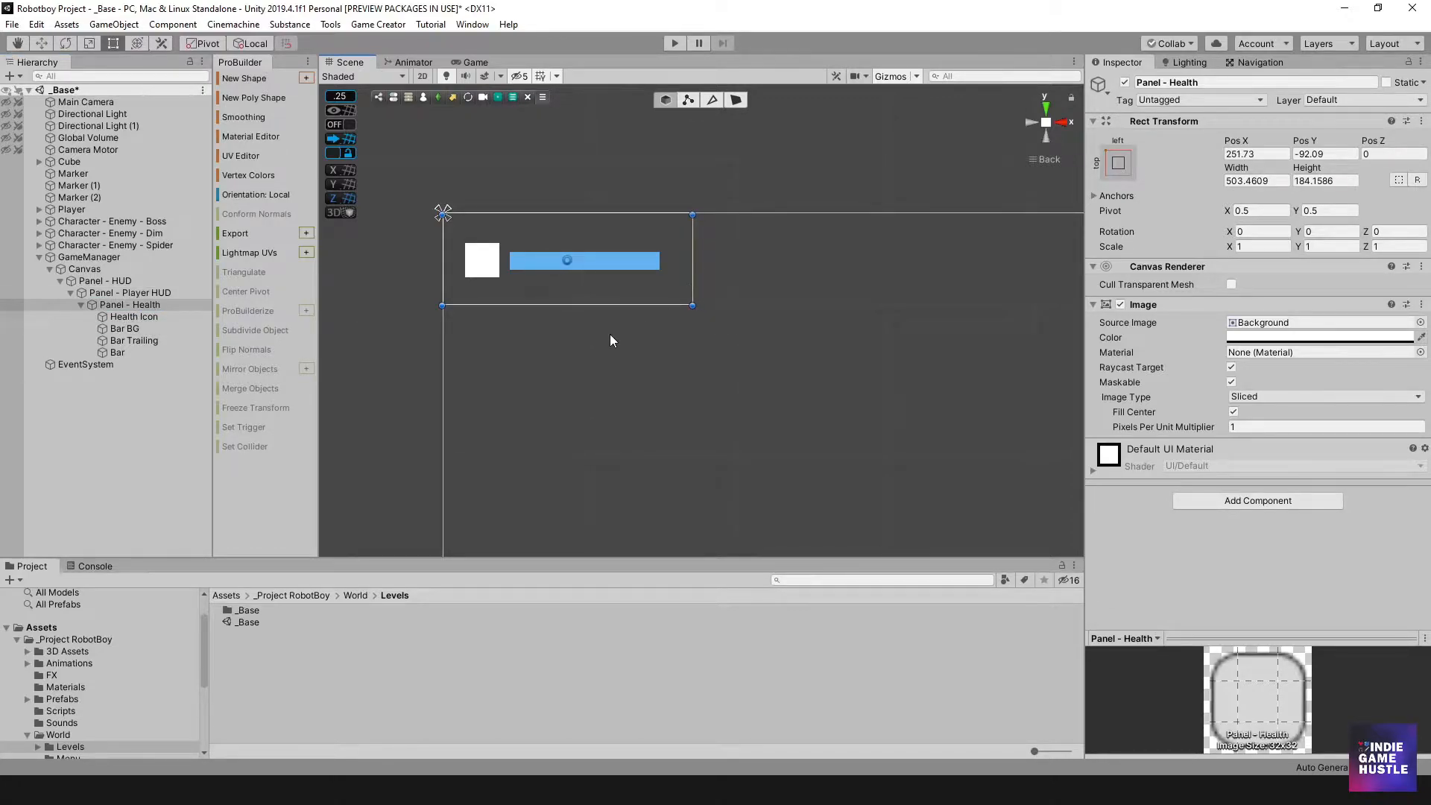
- Collapse Panel - Health in the Hierarchy to hide its child objects
{"action": "left_click", "coordinate": [120, 307]}
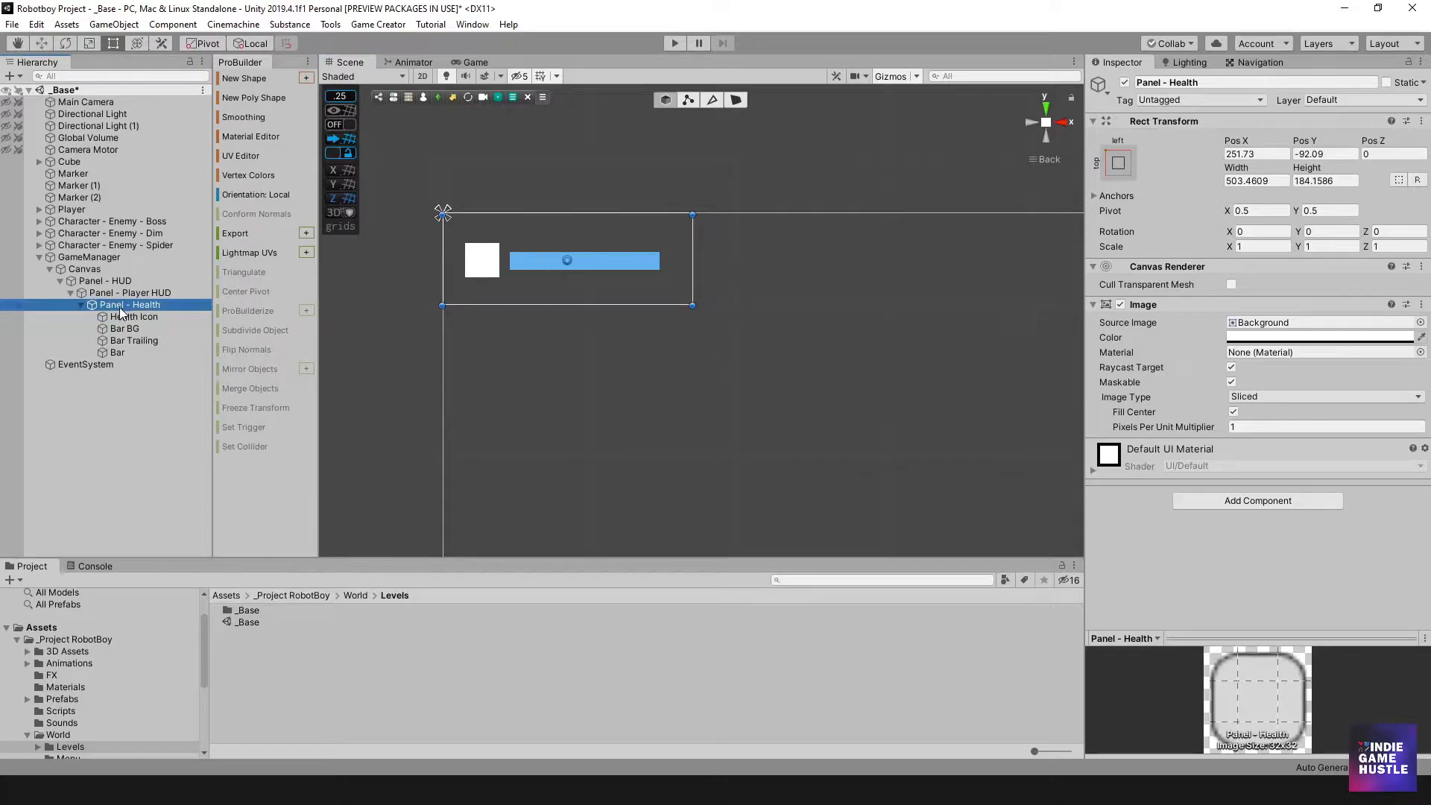
{"action": "left_click", "coordinate": [81, 302]}
{"action": "left_click", "coordinate": [81, 303]}
{"action": "left_click", "coordinate": [81, 305]}
{"action": "left_click", "coordinate": [119, 292]}
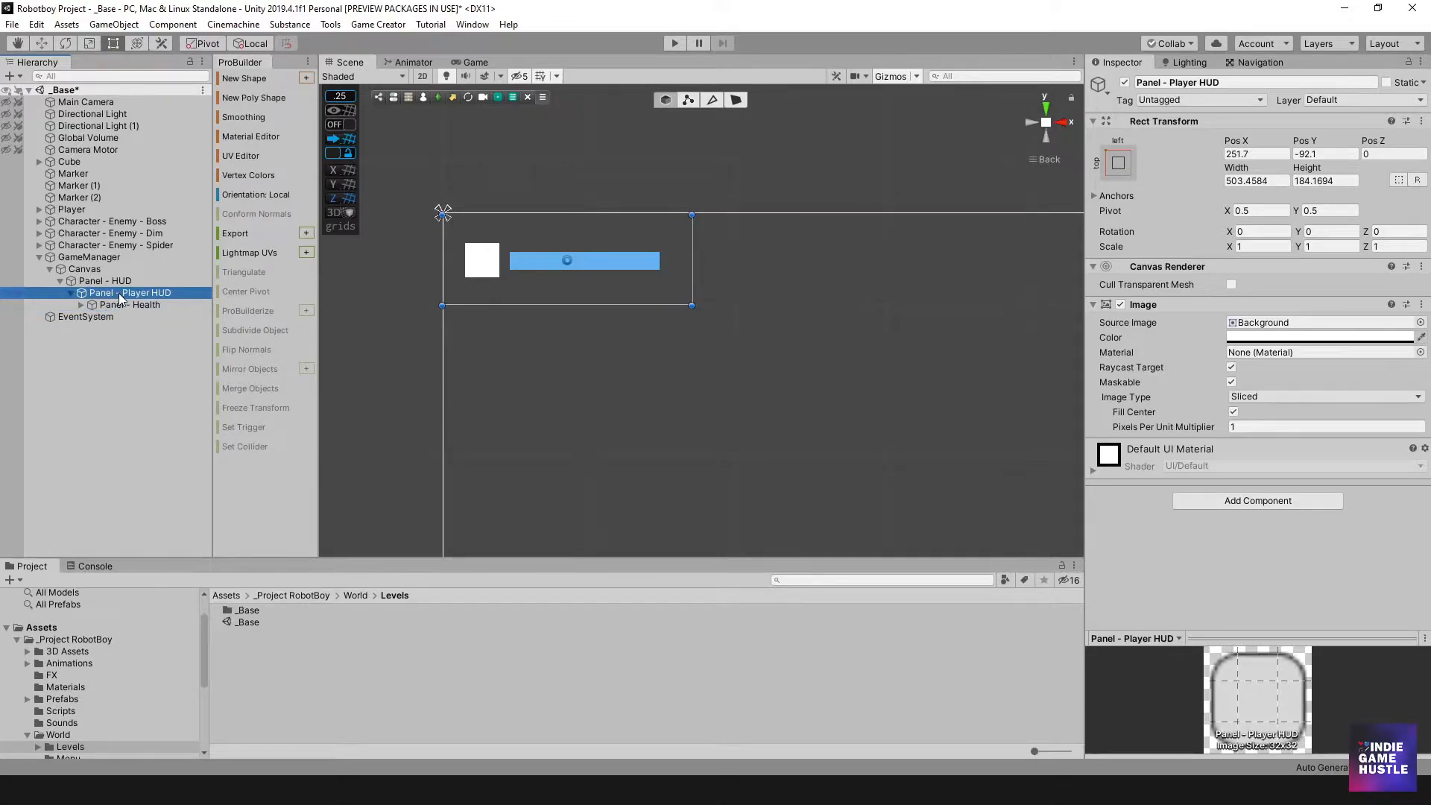
{"action": "right_click", "coordinate": [118, 293]}
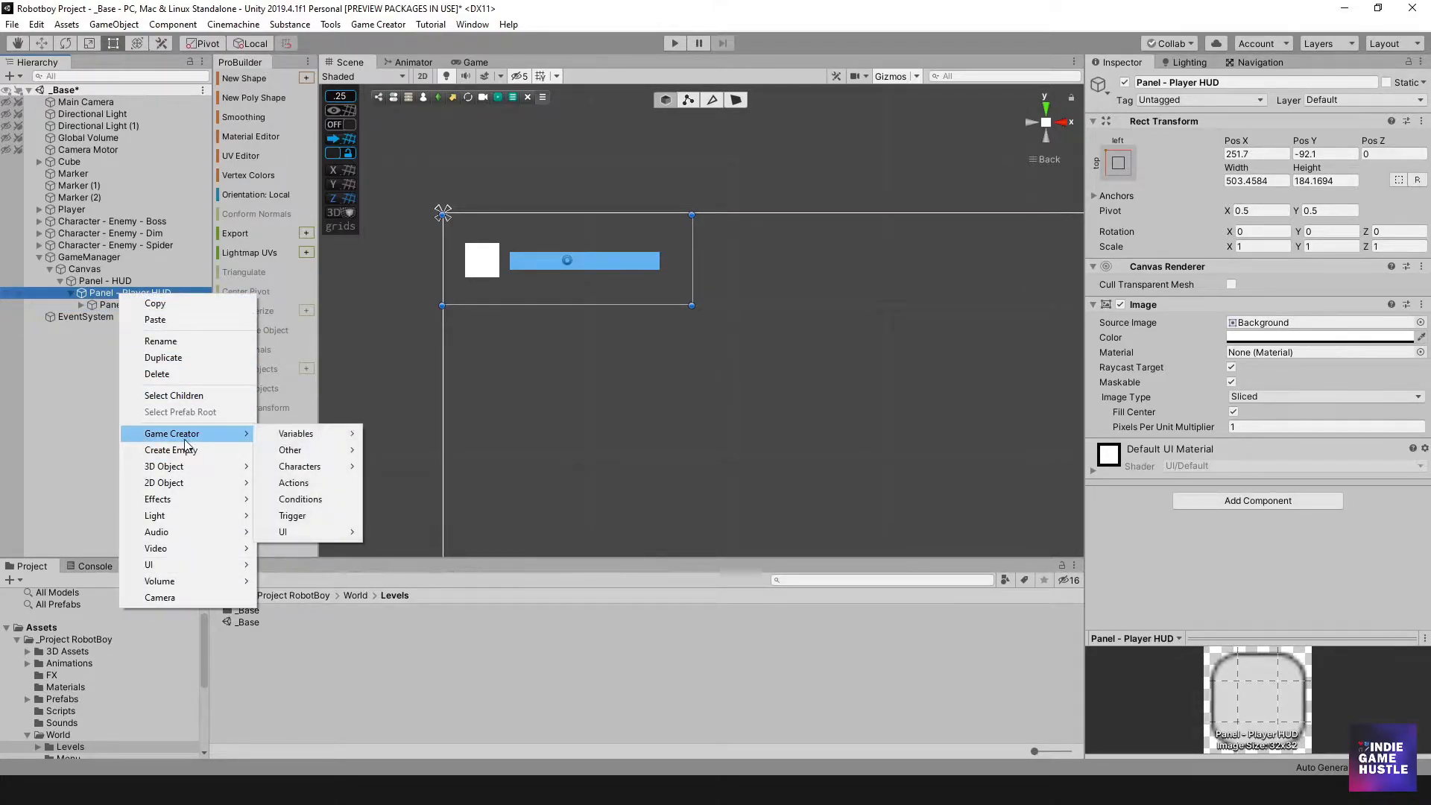
{"action": "left_click", "coordinate": [113, 306]}
{"action": "left_click", "coordinate": [115, 302]}
- Enlarge Panel - Player HUD to fill the whole canvas, about 1920 wide and 1080 high
{"action": "left_click", "coordinate": [120, 293]}
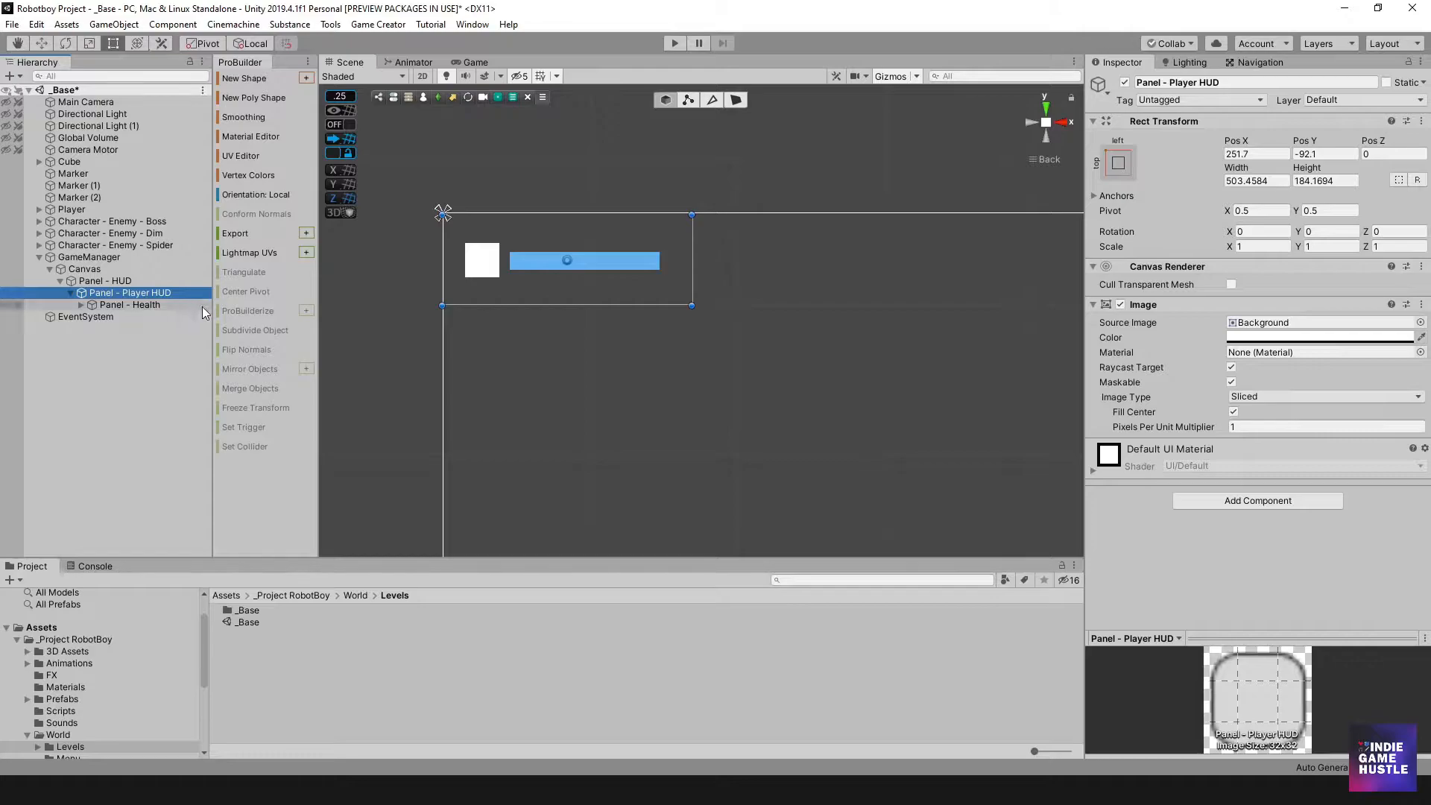
{"action": "scroll", "coordinate": [583, 328], "scroll_direction": "down", "scroll_amount": 3}
{"action": "middle_click_drag", "start_coordinate": [731, 377], "coordinate": [602, 281]}
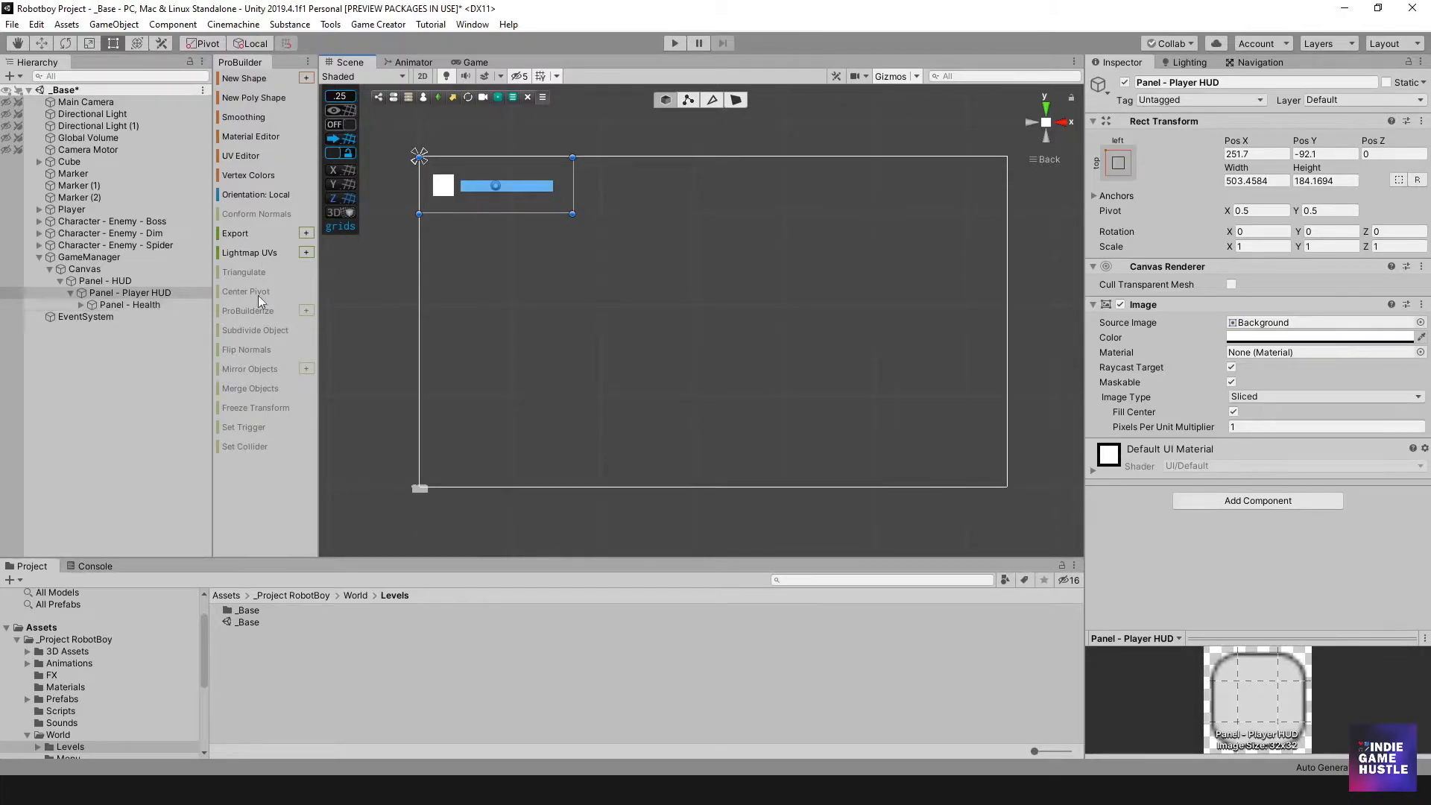
{"action": "left_click_drag", "start_coordinate": [553, 213], "coordinate": [546, 488]}
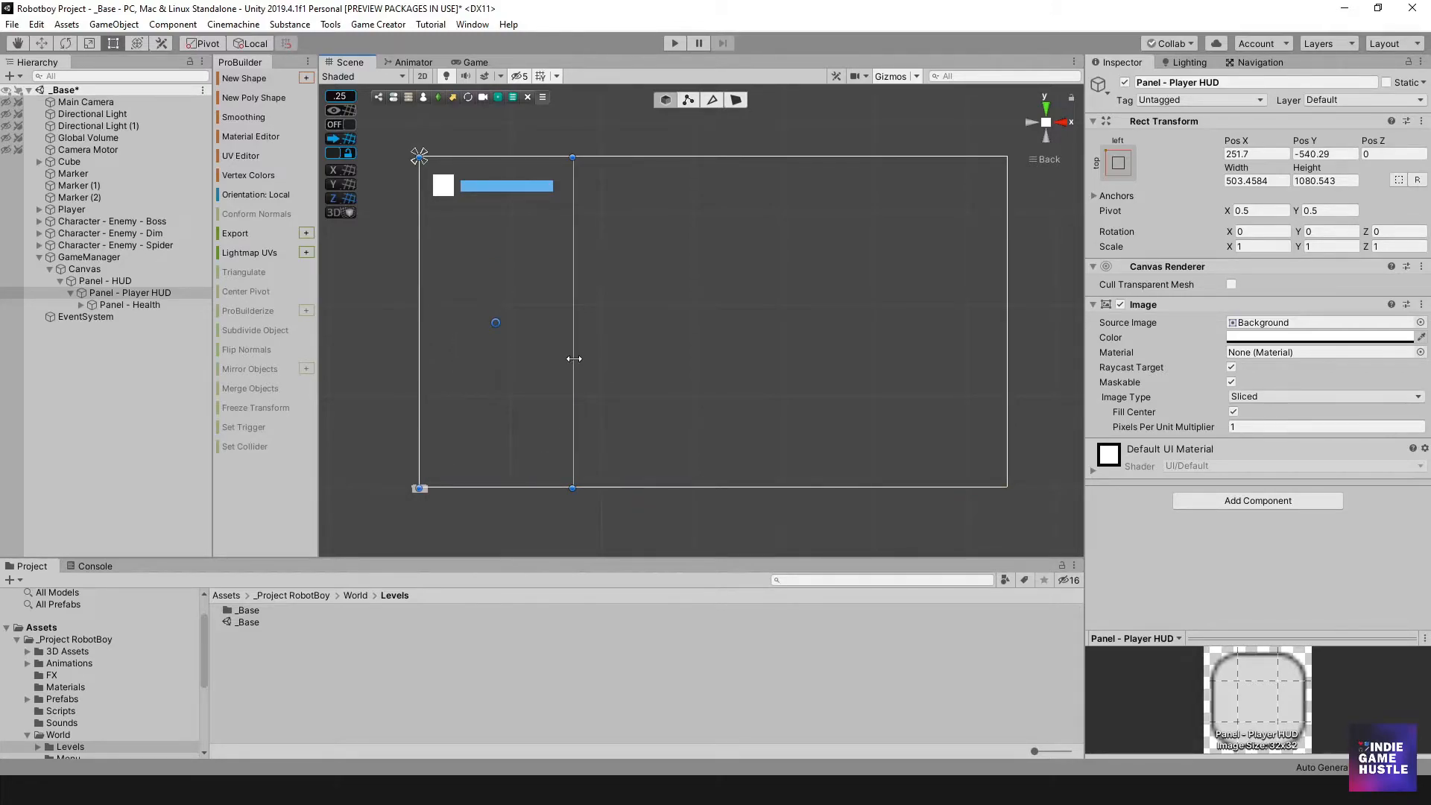
{"action": "left_click_drag", "start_coordinate": [574, 358], "coordinate": [1003, 414]}
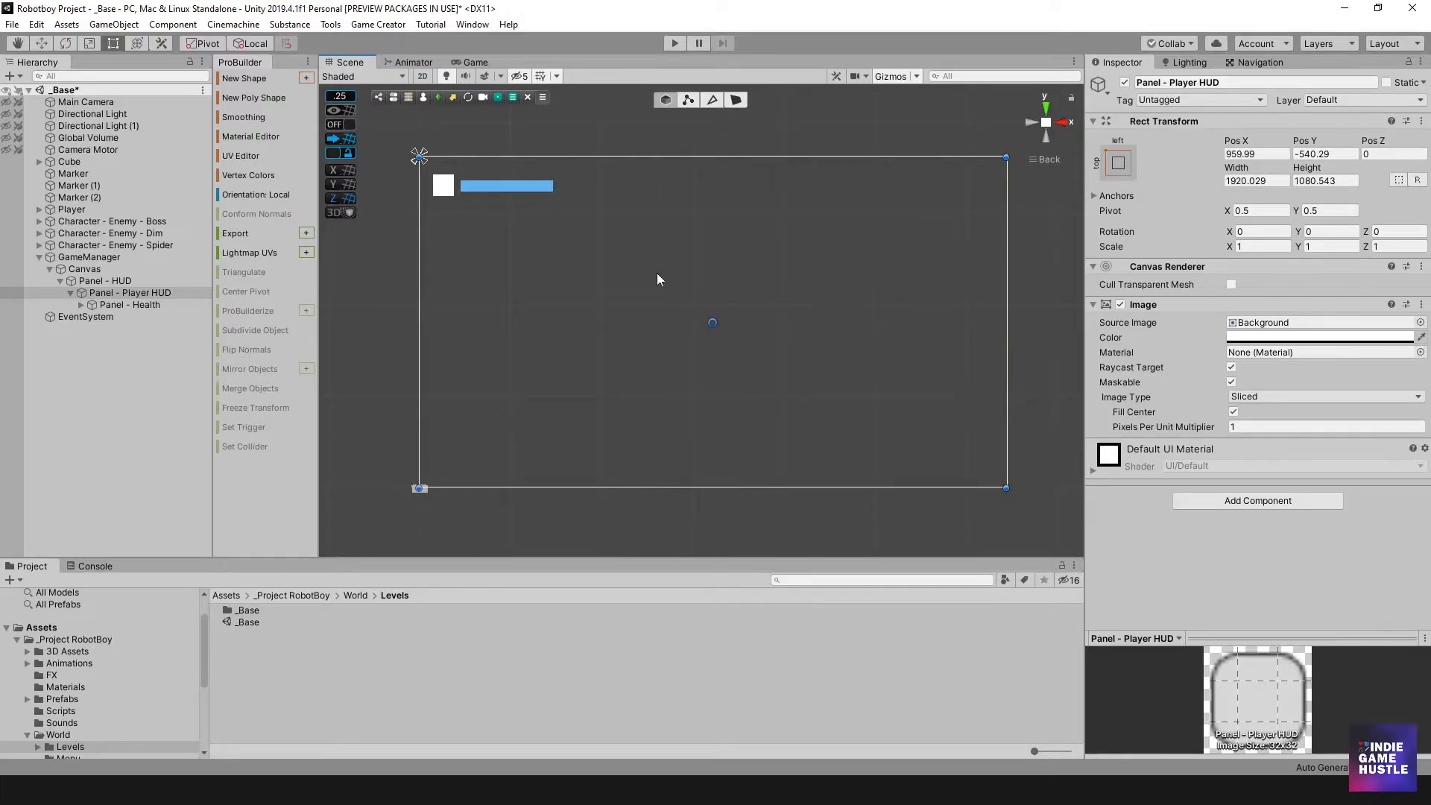
{"action": "middle_click_drag", "start_coordinate": [540, 240], "coordinate": [541, 274]}
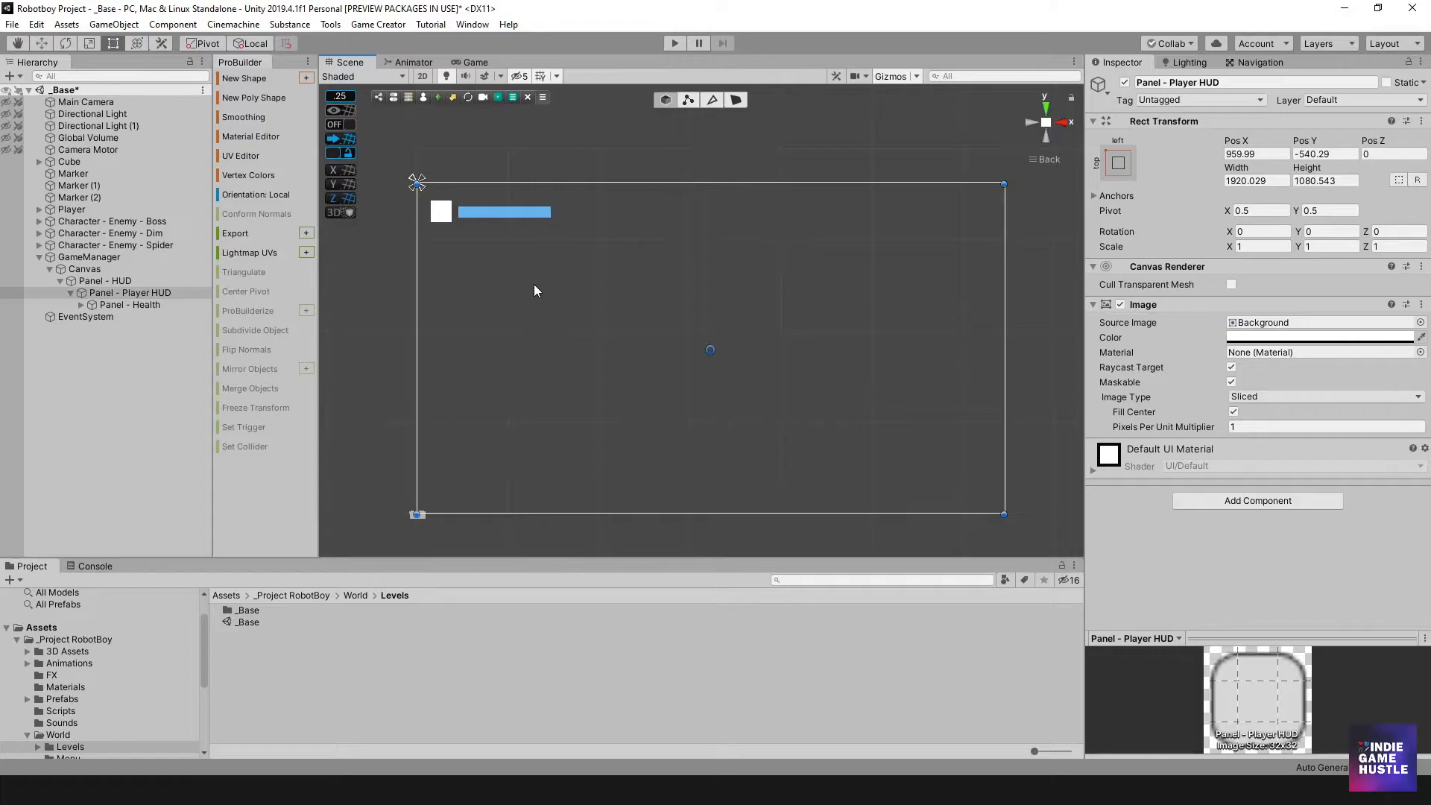
- Compare the extents and nesting of Panel - HUD, Panel - Player HUD and Panel - Health by selecting each in turn
{"action": "left_click", "coordinate": [139, 306]}
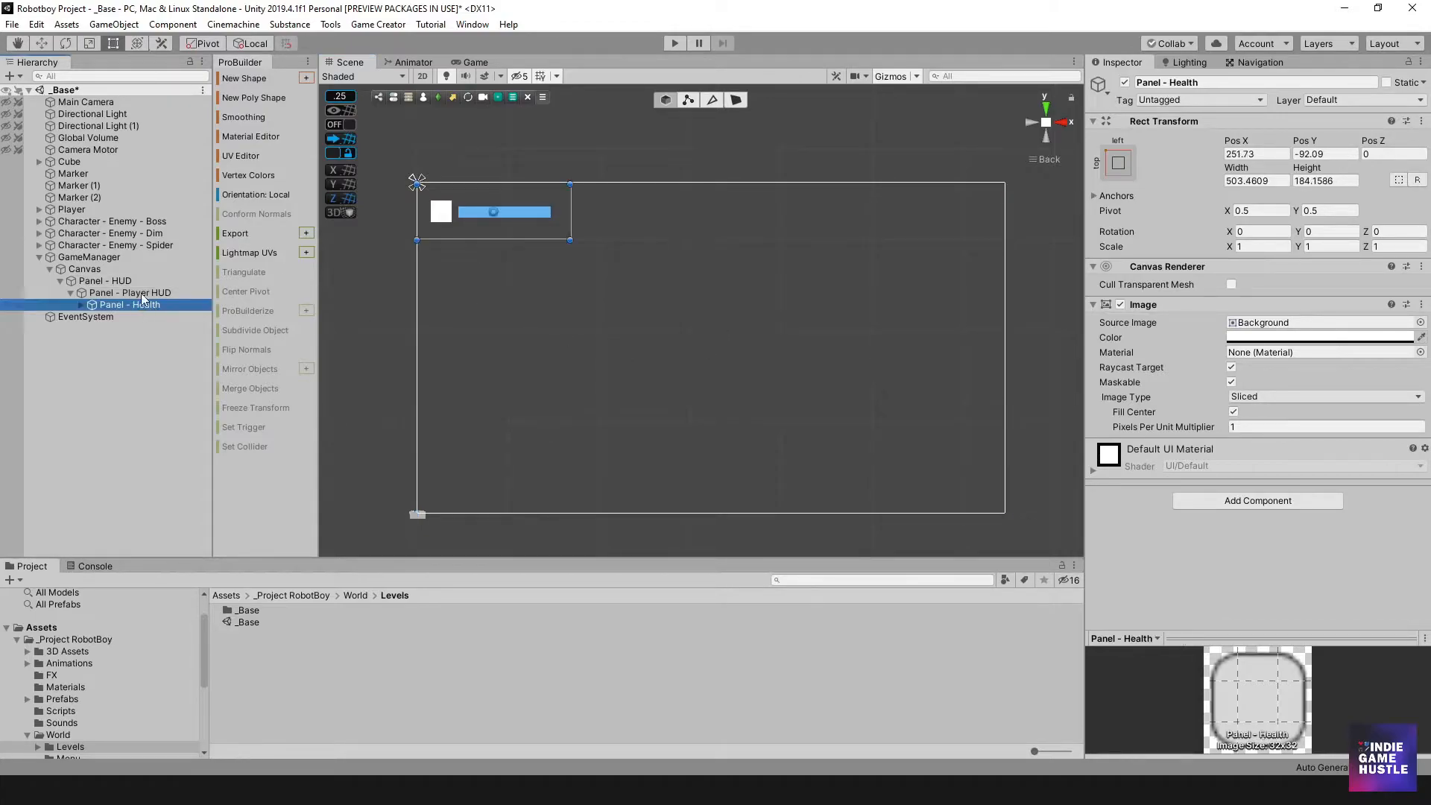
{"action": "left_click", "coordinate": [143, 293]}
{"action": "left_click", "coordinate": [112, 282]}
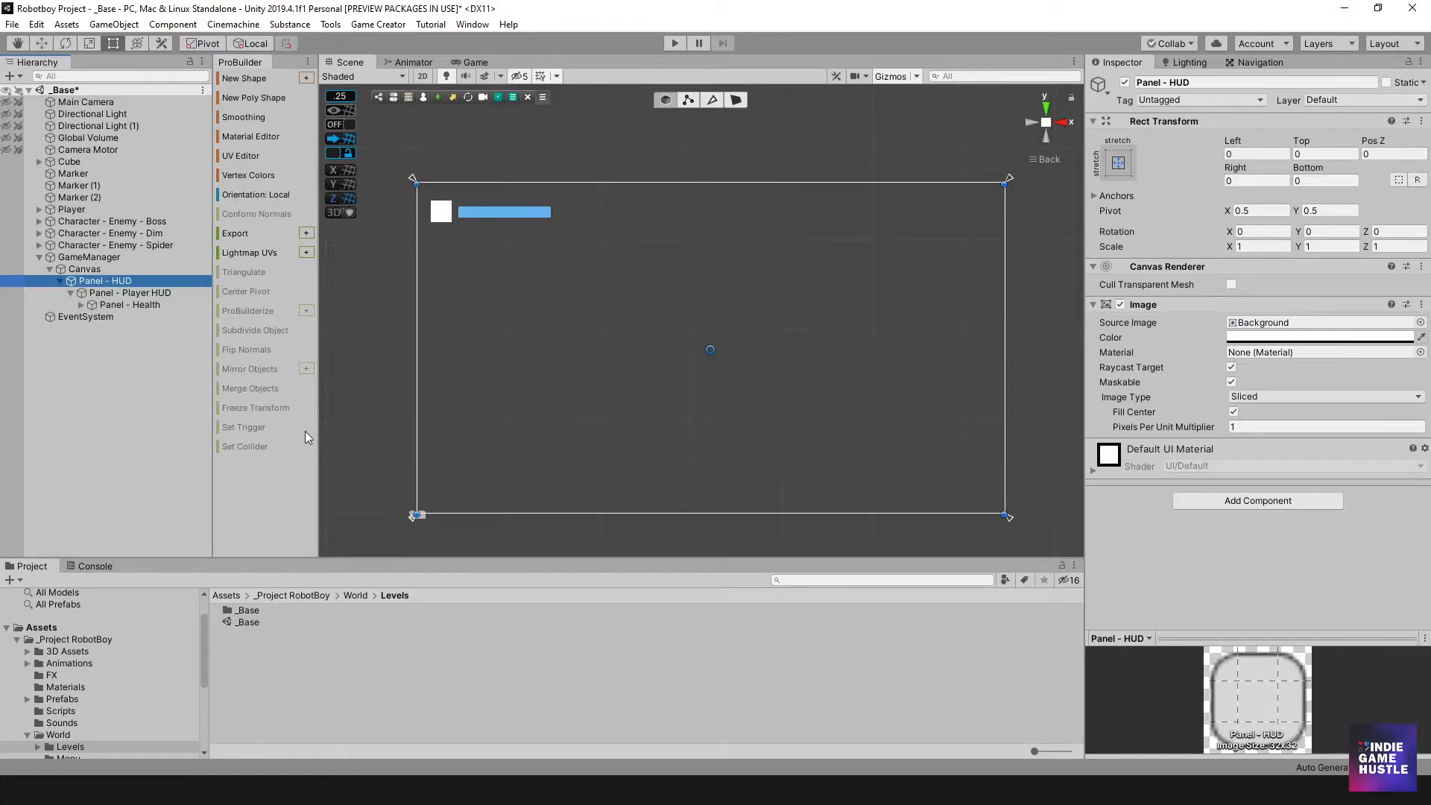
{"action": "left_click", "coordinate": [154, 294]}
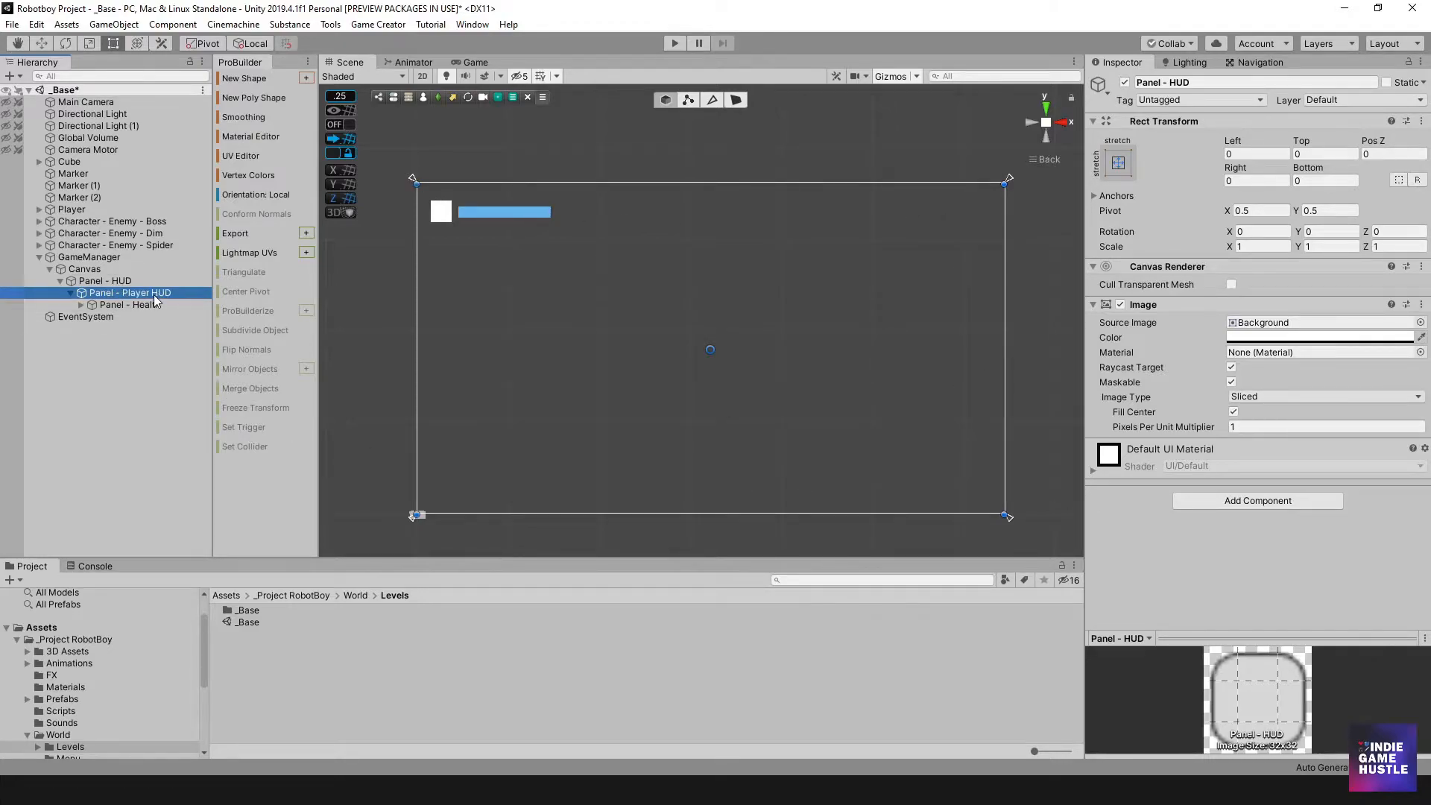
{"action": "left_click", "coordinate": [110, 304]}
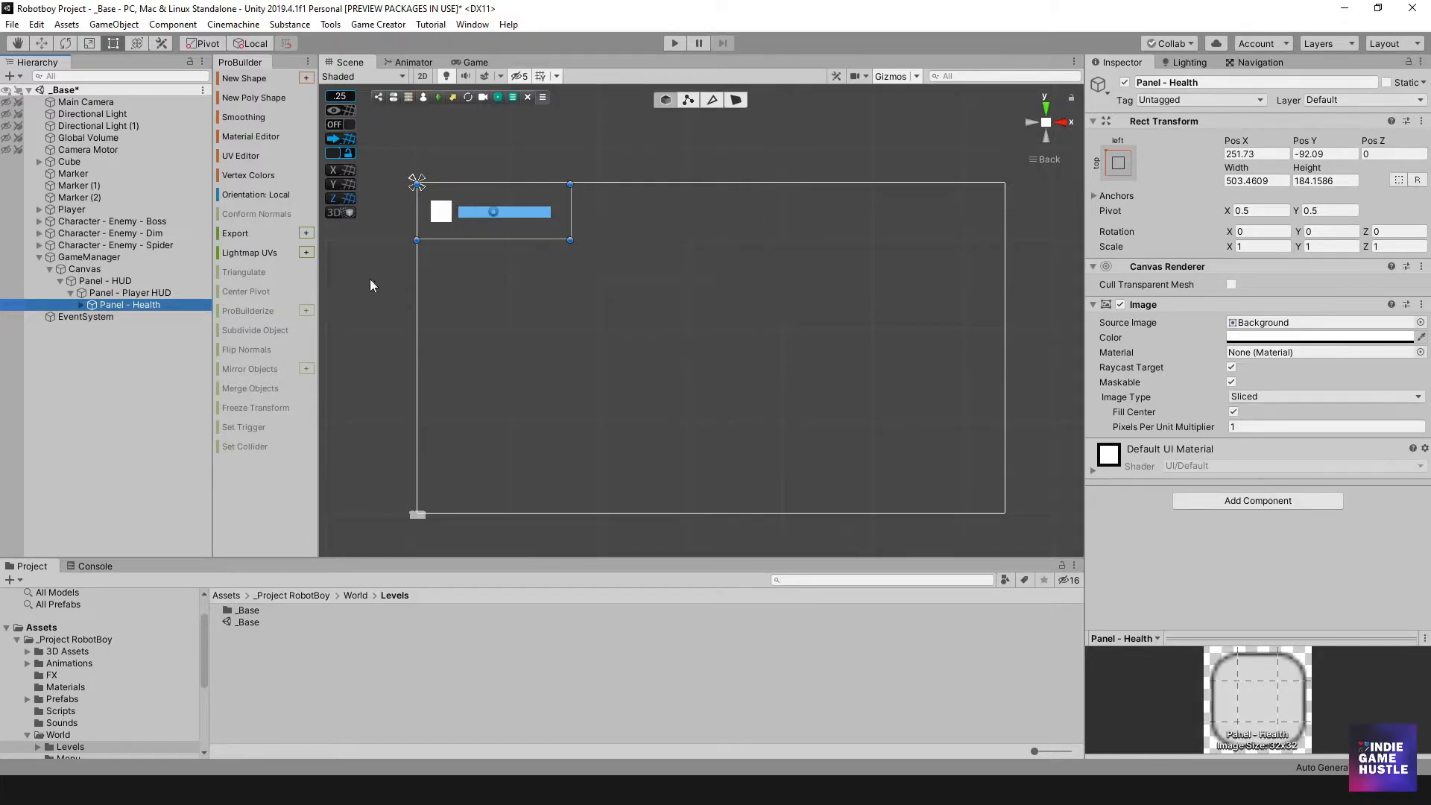
{"action": "left_click", "coordinate": [120, 293]}
{"action": "left_click", "coordinate": [116, 280]}
{"action": "left_click", "coordinate": [103, 294]}
{"action": "left_click", "coordinate": [103, 282]}
{"action": "left_click", "coordinate": [101, 295]}
{"action": "left_click", "coordinate": [100, 282]}
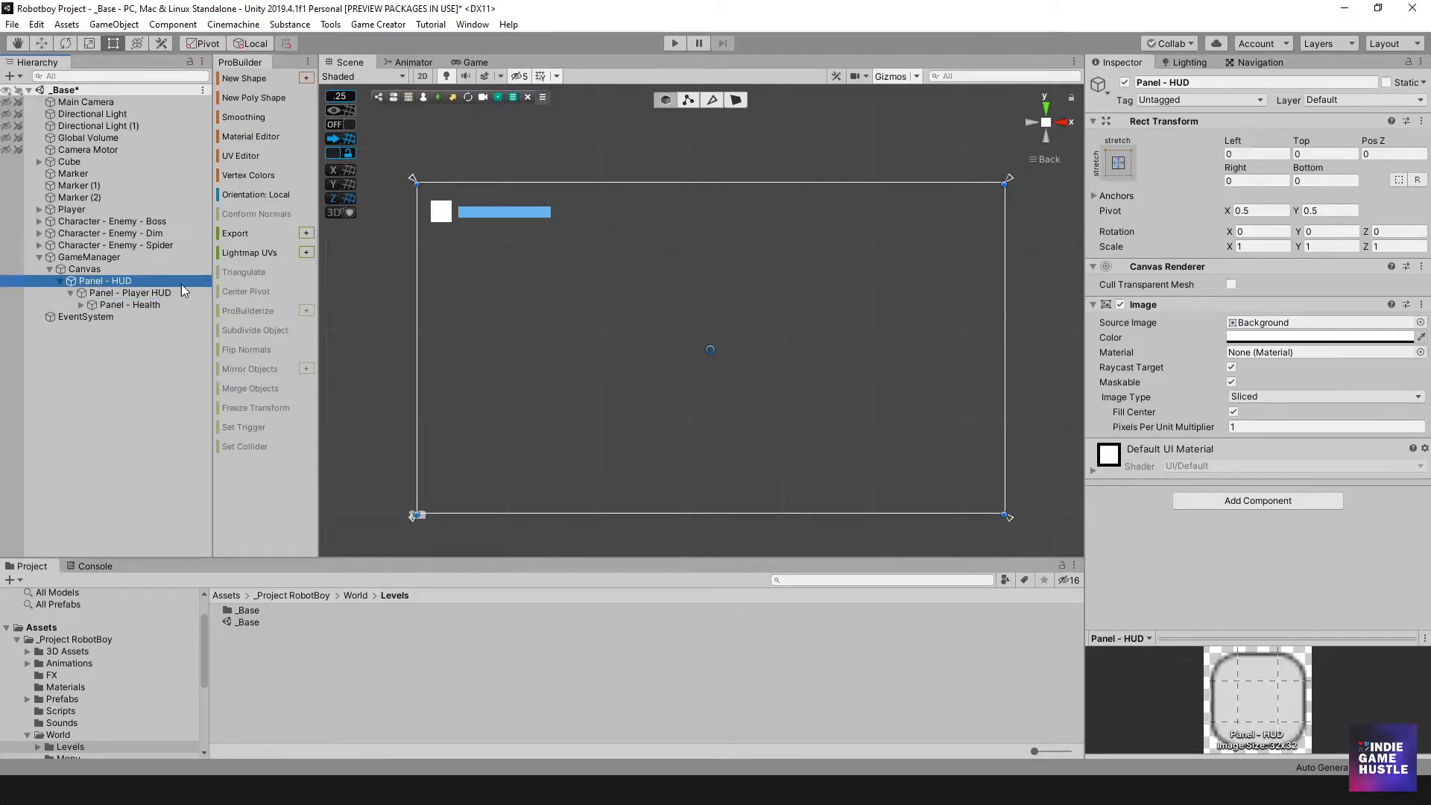
{"action": "left_click", "coordinate": [108, 295]}
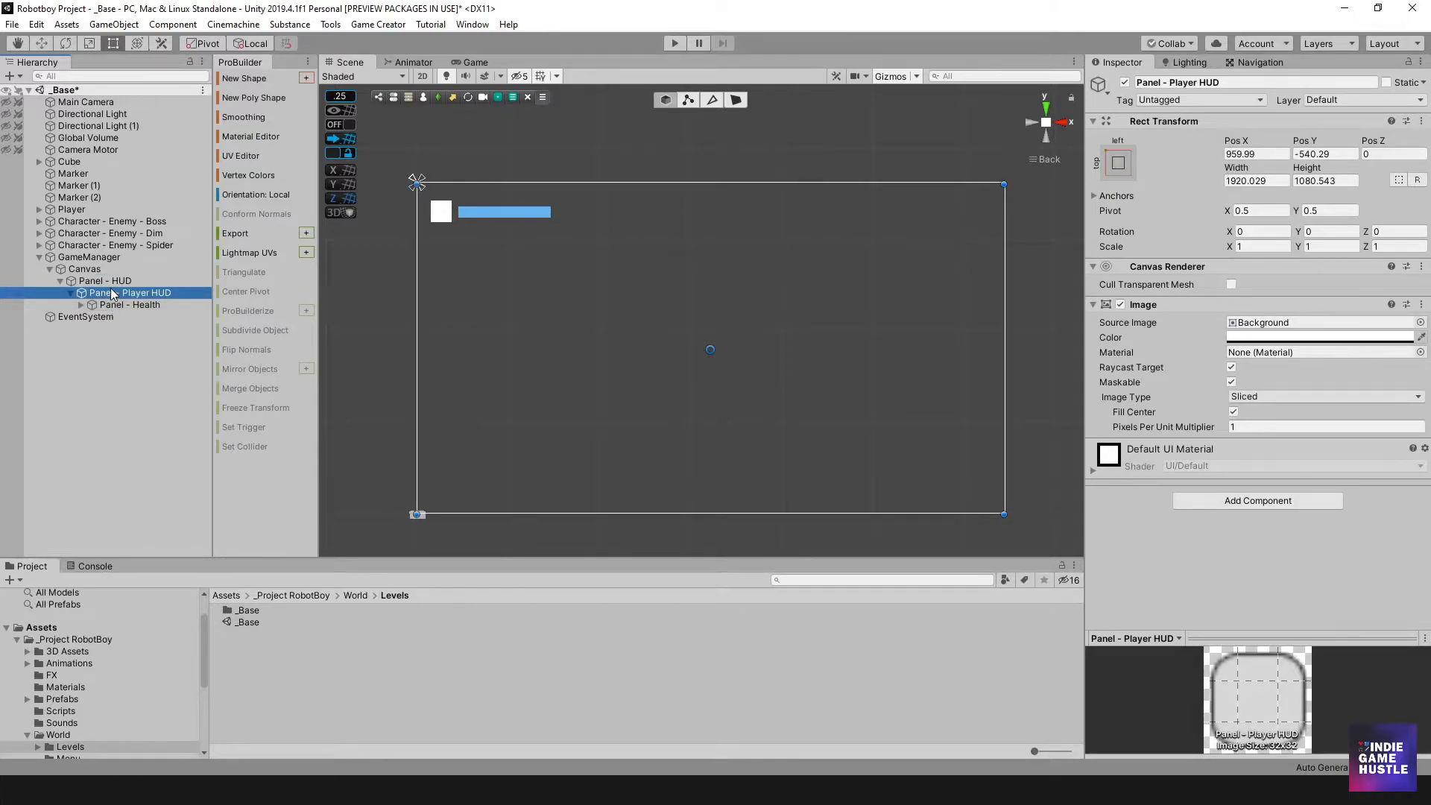
{"action": "left_click", "coordinate": [110, 283]}
{"action": "left_click", "coordinate": [119, 294]}
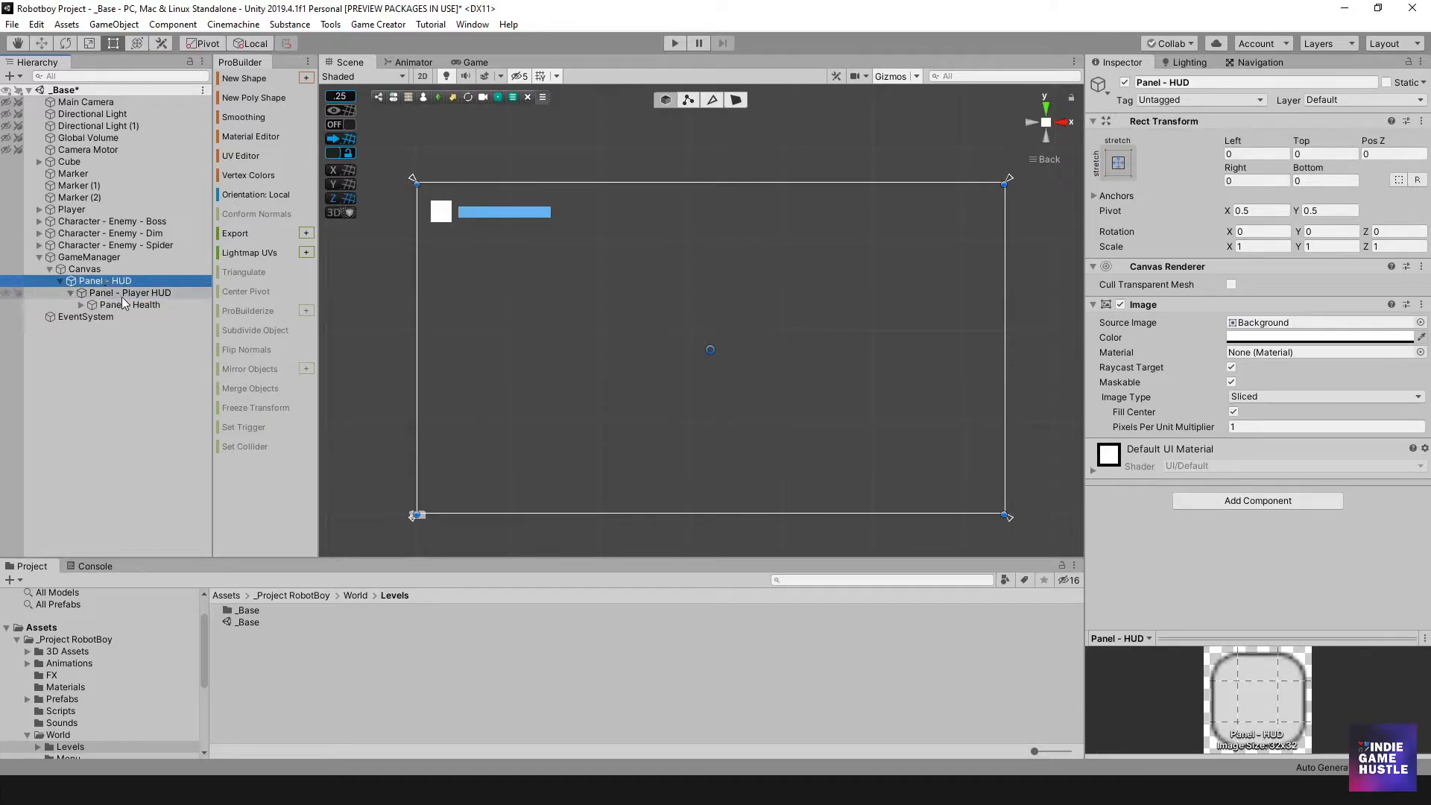
{"action": "left_click", "coordinate": [116, 303]}
{"action": "left_click", "coordinate": [116, 294]}
{"action": "left_click", "coordinate": [110, 284]}
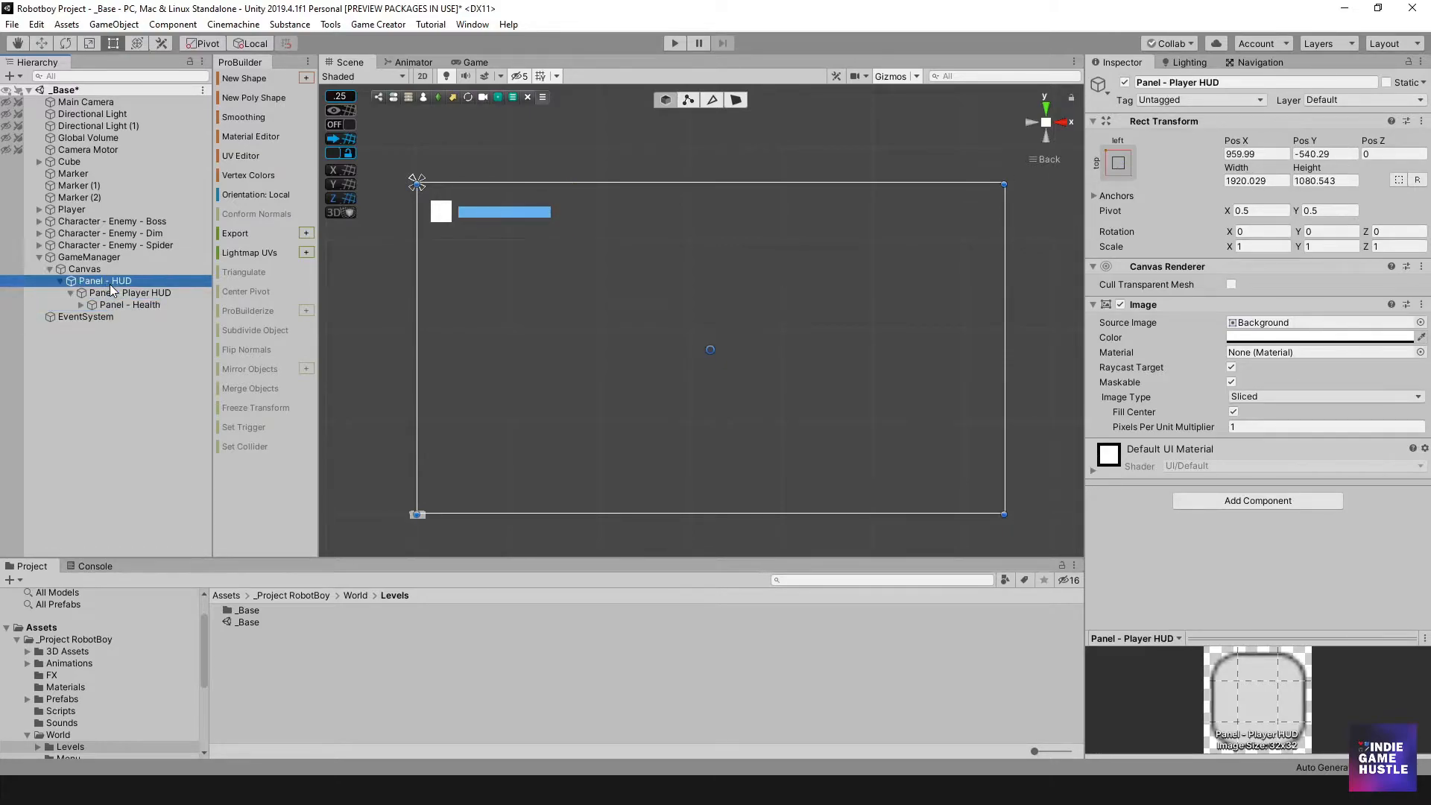
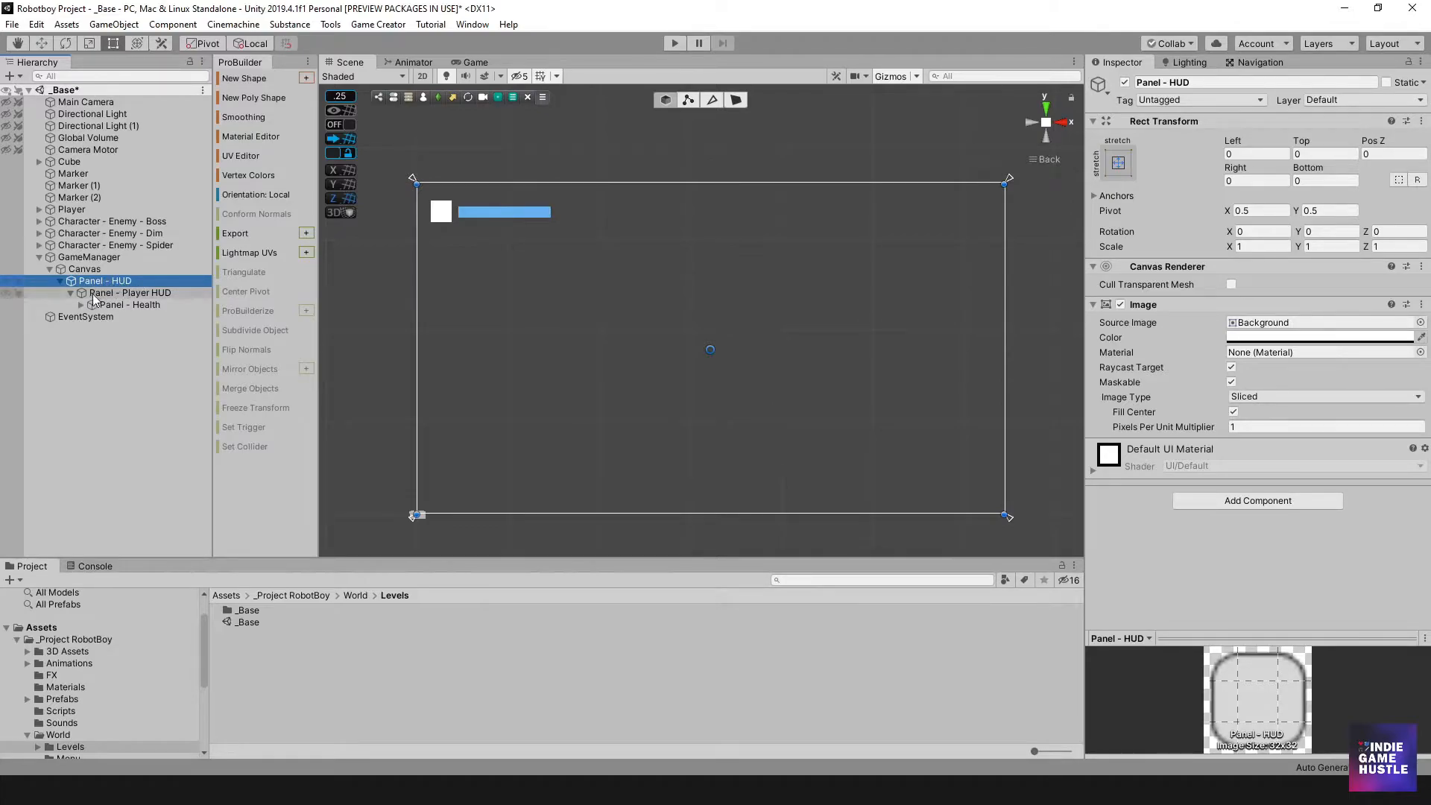
{"action": "left_click", "coordinate": [141, 292]}
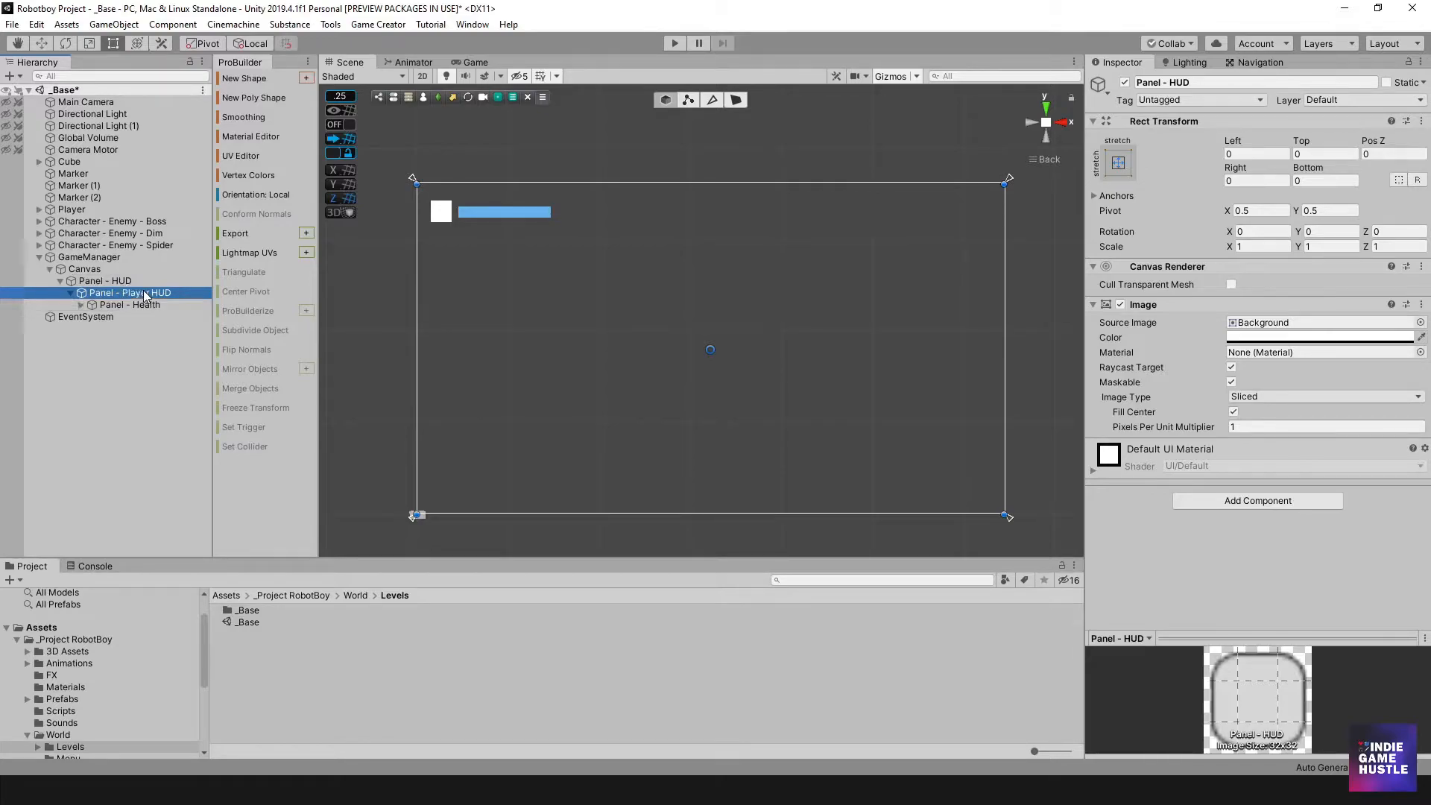
{"action": "left_click", "coordinate": [138, 304]}
{"action": "left_click", "coordinate": [142, 293]}
{"action": "left_click", "coordinate": [141, 303]}
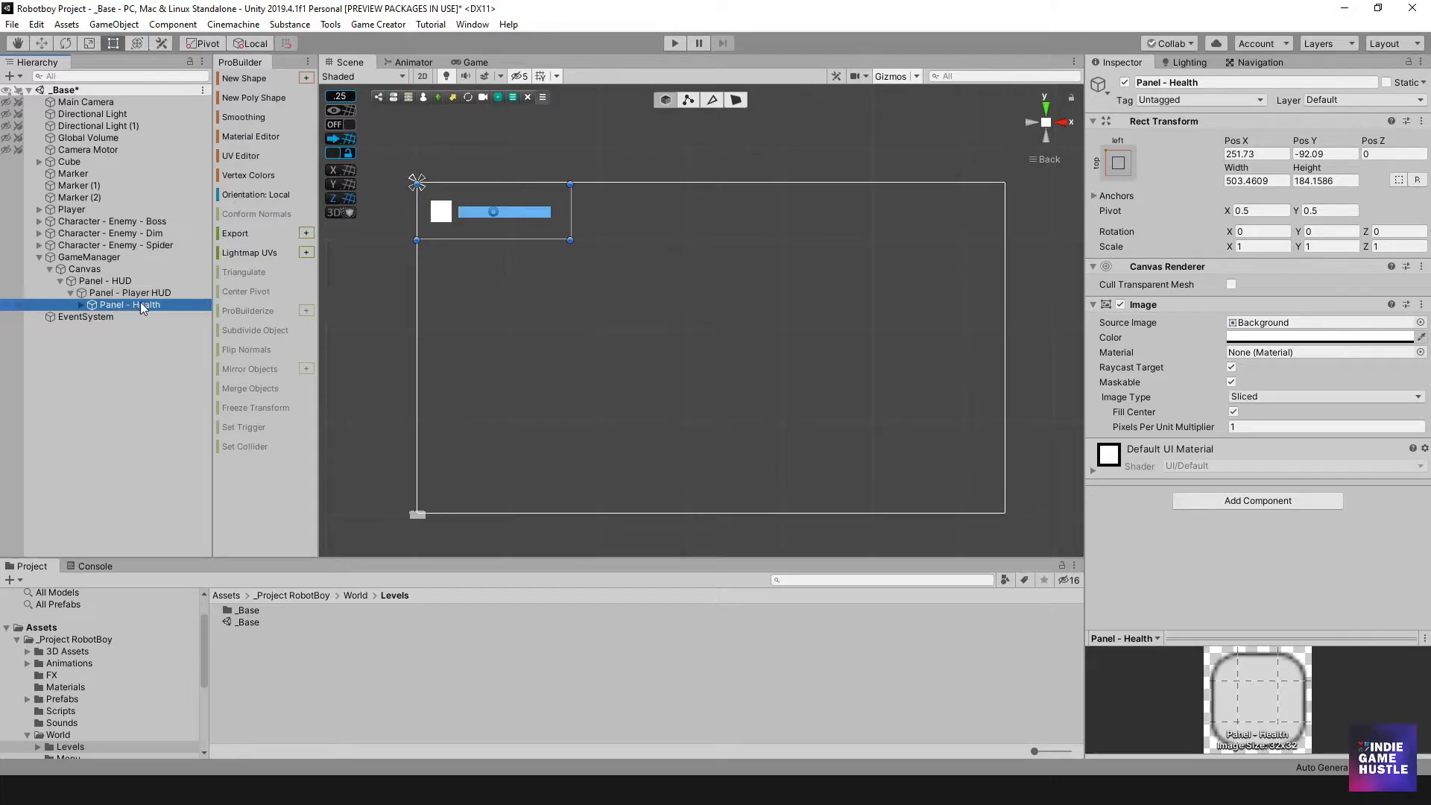
{"action": "left_click", "coordinate": [135, 292]}
{"action": "left_click", "coordinate": [125, 306]}
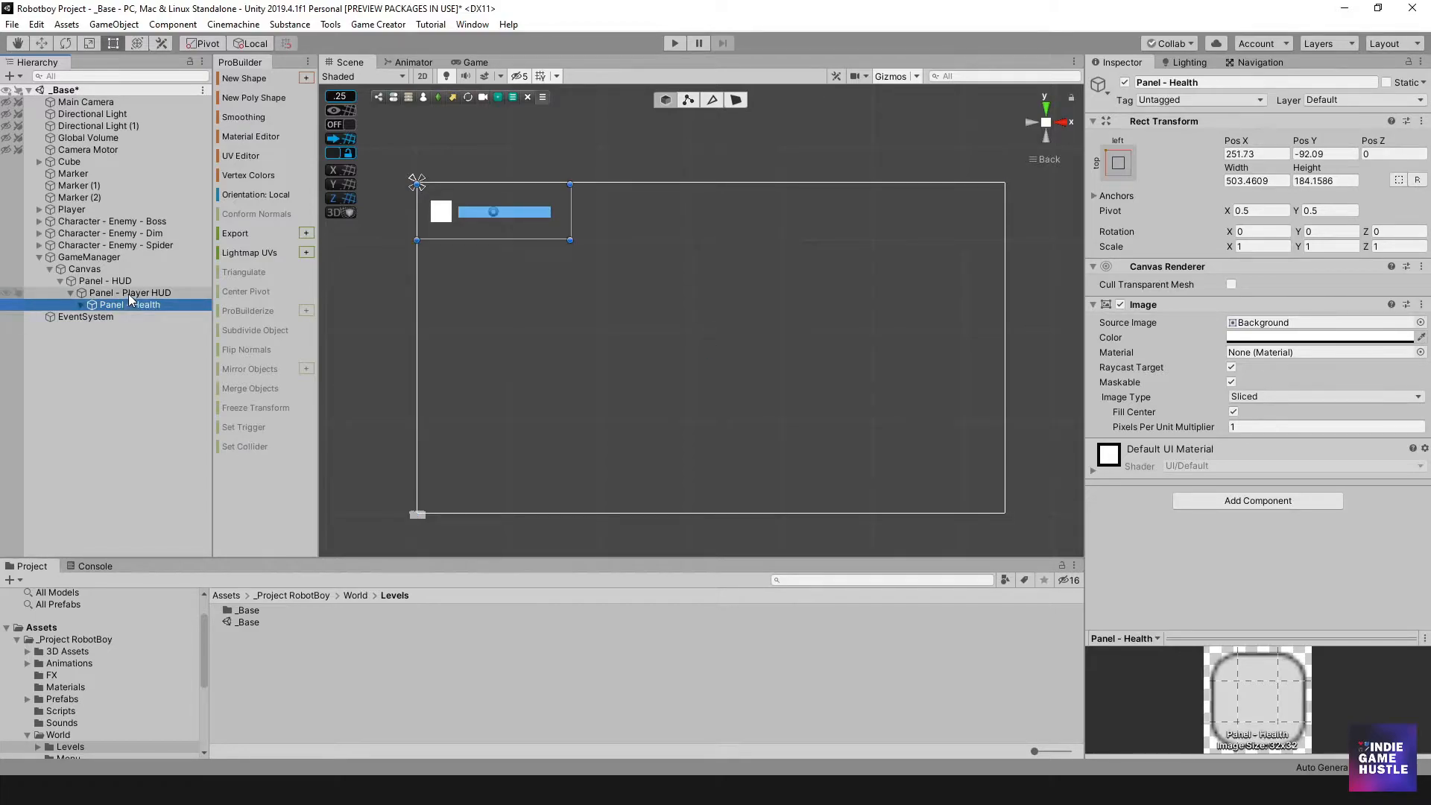
- Add a new UI Panel as a child of Panel - Player HUD
{"action": "right_click", "coordinate": [131, 294]}
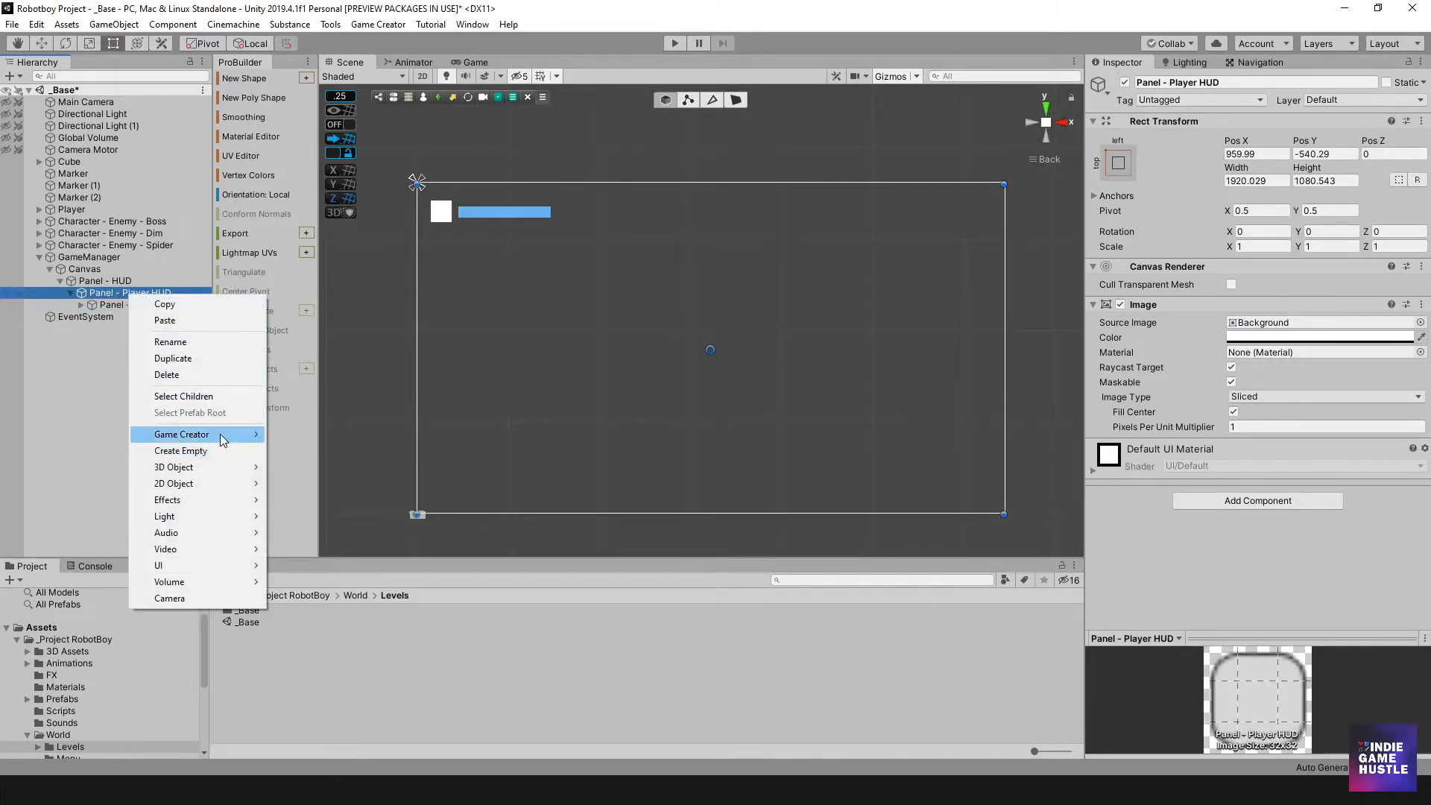
{"action": "mouse_move", "coordinate": [196, 436]}
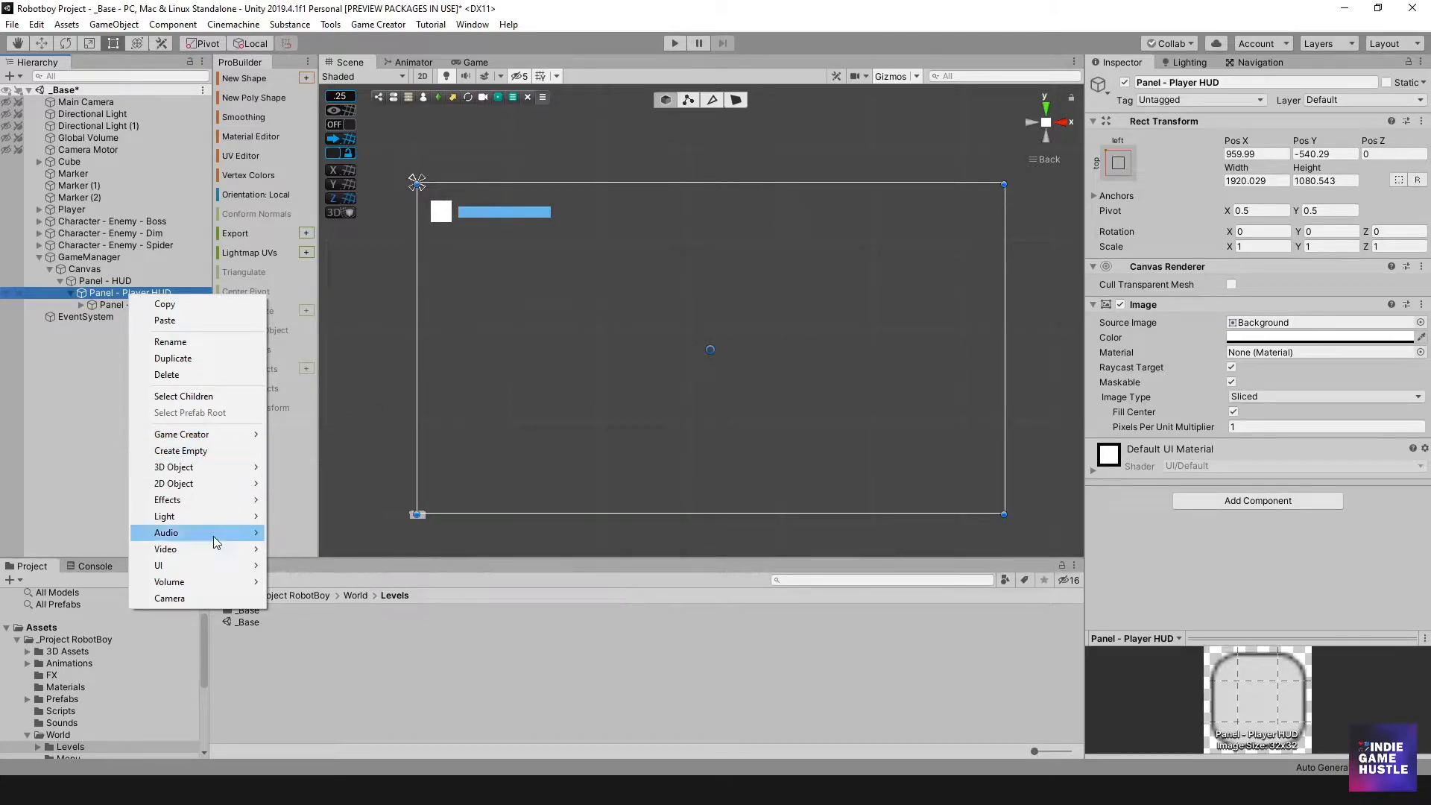
{"action": "mouse_move", "coordinate": [223, 566]}
{"action": "left_click", "coordinate": [321, 534]}
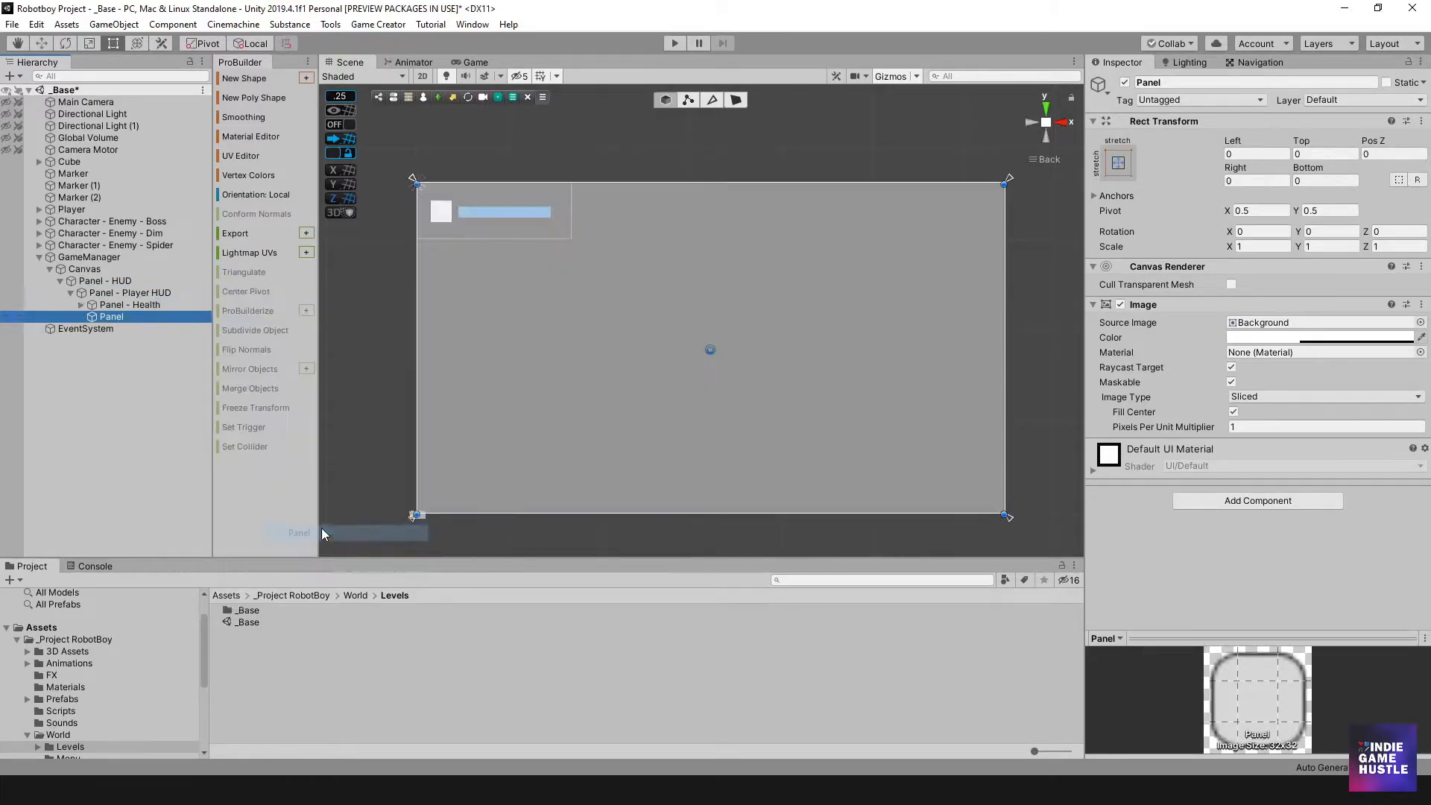
- Shrink the new Panel to about 809 by 390 and set its anchor preset to top left
{"action": "left_click_drag", "start_coordinate": [416, 182], "coordinate": [757, 393]}
{"action": "left_click_drag", "start_coordinate": [818, 432], "coordinate": [517, 319]}
{"action": "left_click", "coordinate": [1118, 163]}
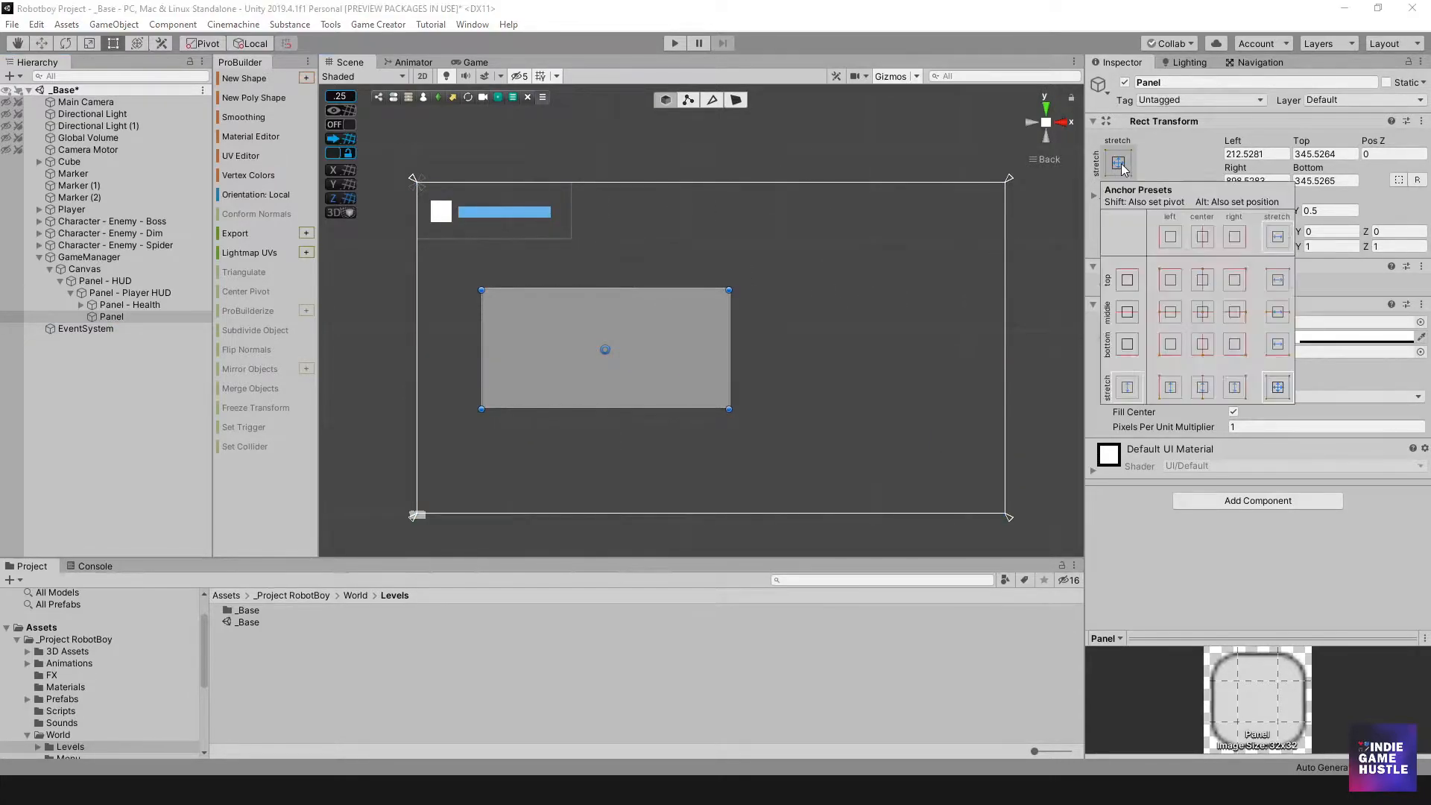
{"action": "left_click", "coordinate": [1169, 280]}
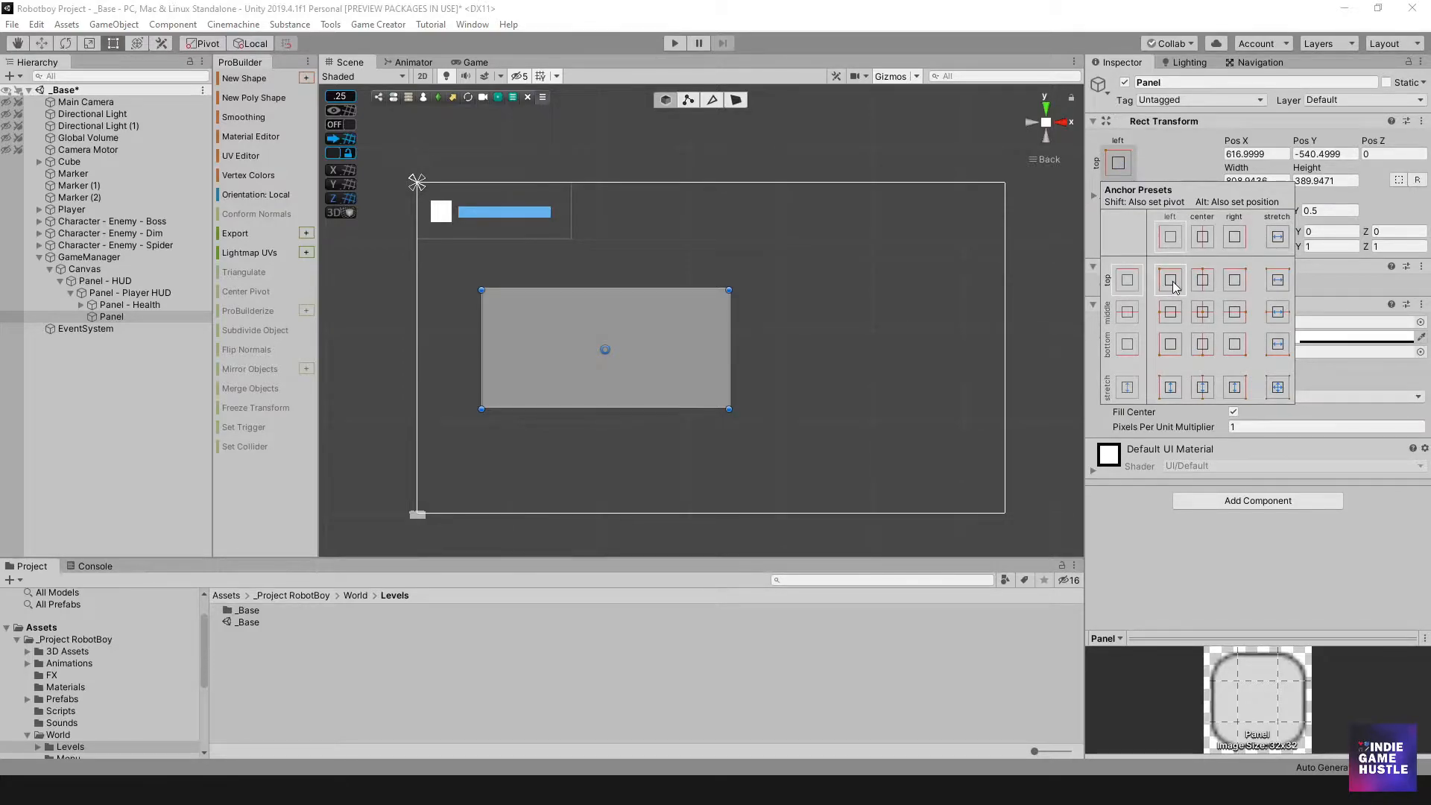
{"action": "left_click", "coordinate": [602, 301]}
- Move the new Panel directly beneath Panel - Health and resize it to match its width, about 503 wide and 573 high
{"action": "left_click_drag", "start_coordinate": [665, 336], "coordinate": [598, 285]}
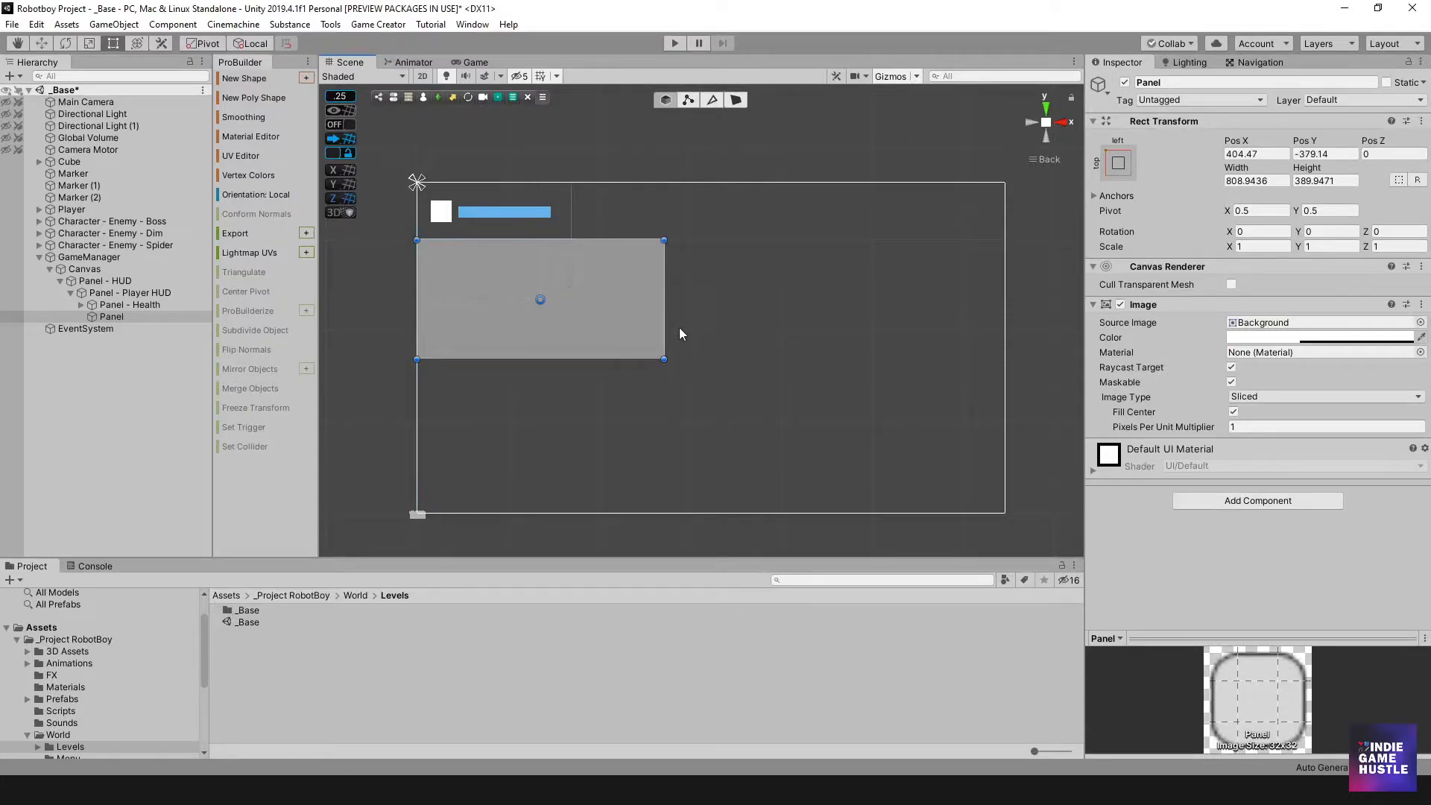
{"action": "left_click_drag", "start_coordinate": [664, 329], "coordinate": [487, 308]}
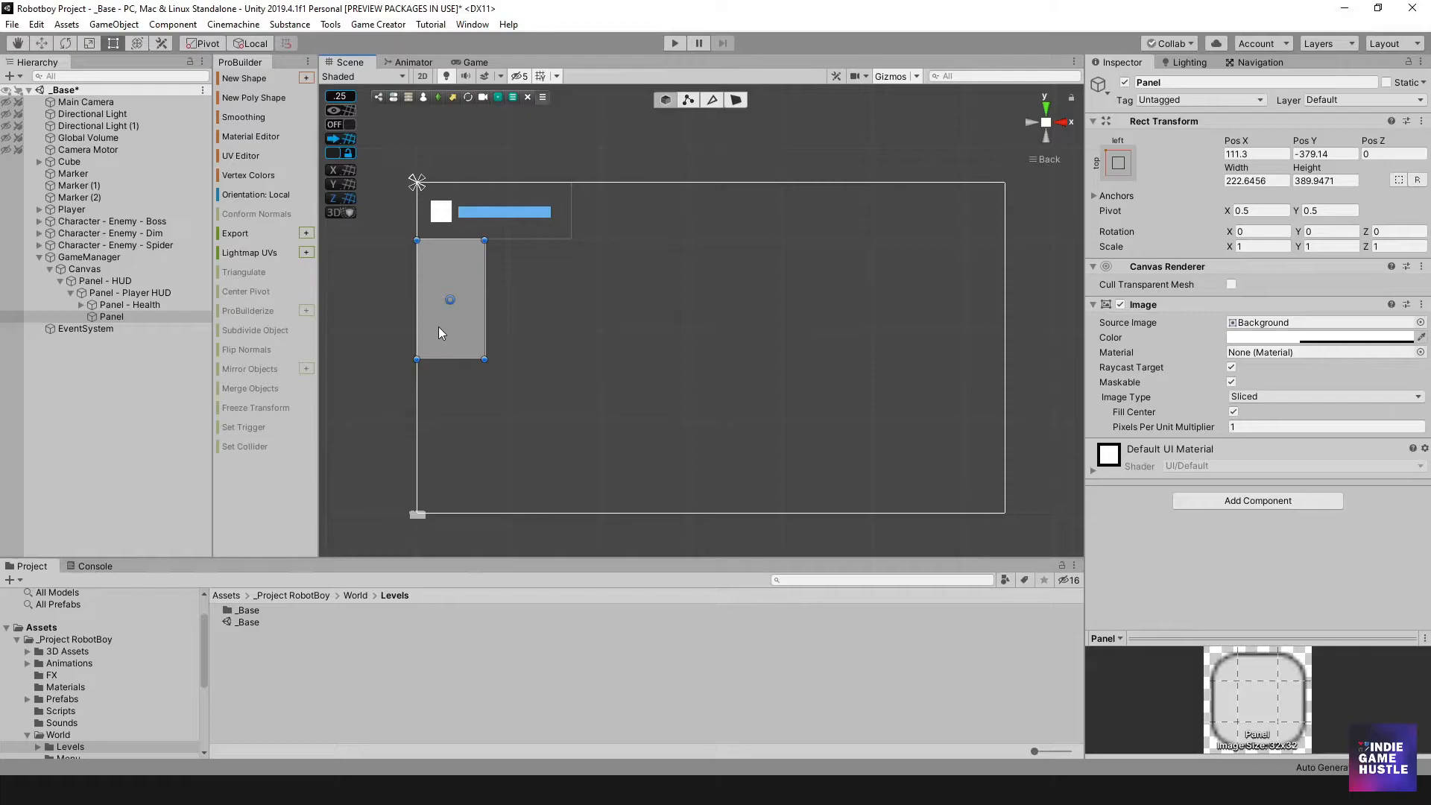
{"action": "left_click_drag", "start_coordinate": [484, 312], "coordinate": [570, 314]}
{"action": "left_click_drag", "start_coordinate": [531, 360], "coordinate": [531, 412]}
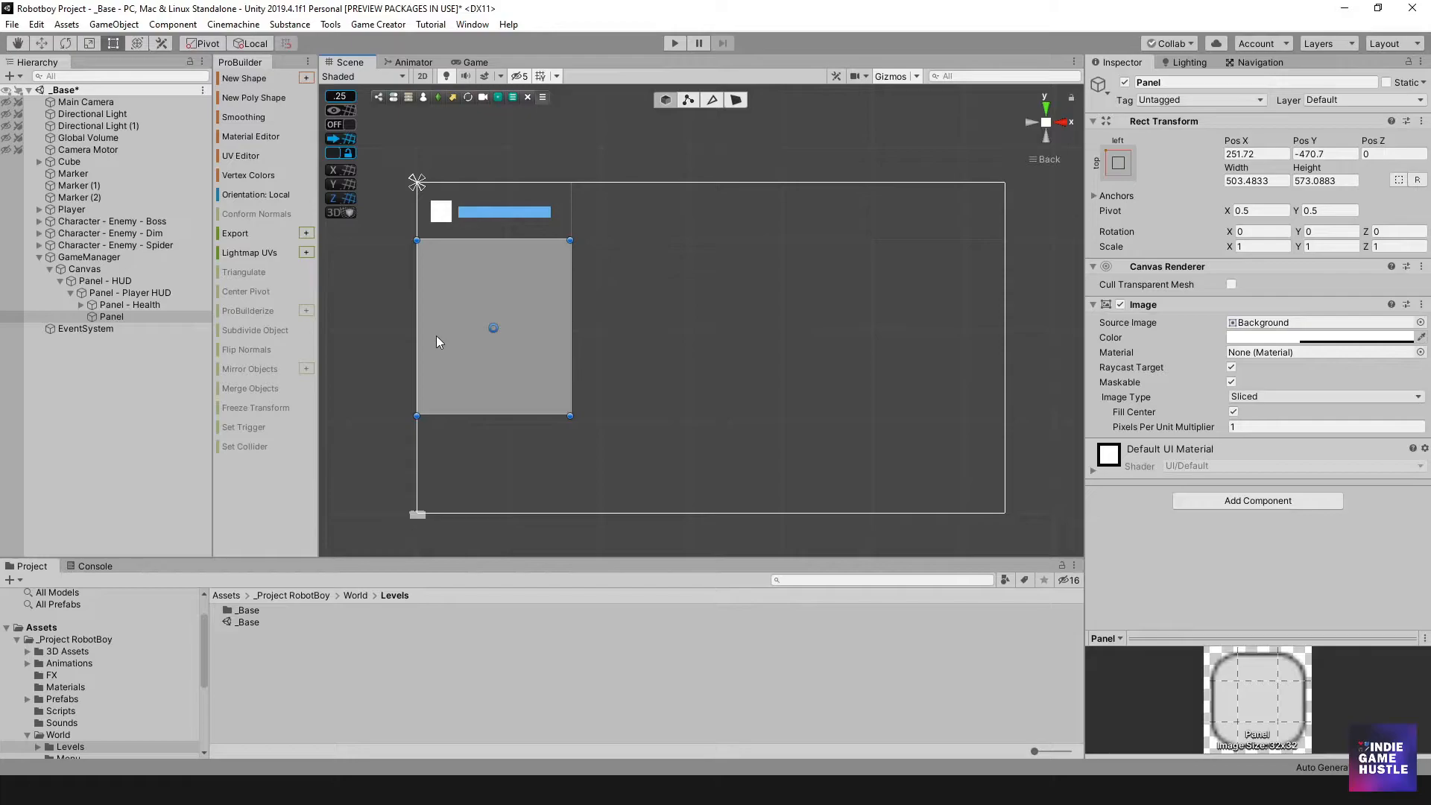
- Add a UI Image as a child of the lower Panel, sized about 43 by 43 near that panel's upper-left corner
{"action": "left_click", "coordinate": [112, 306]}
{"action": "left_click", "coordinate": [81, 304]}
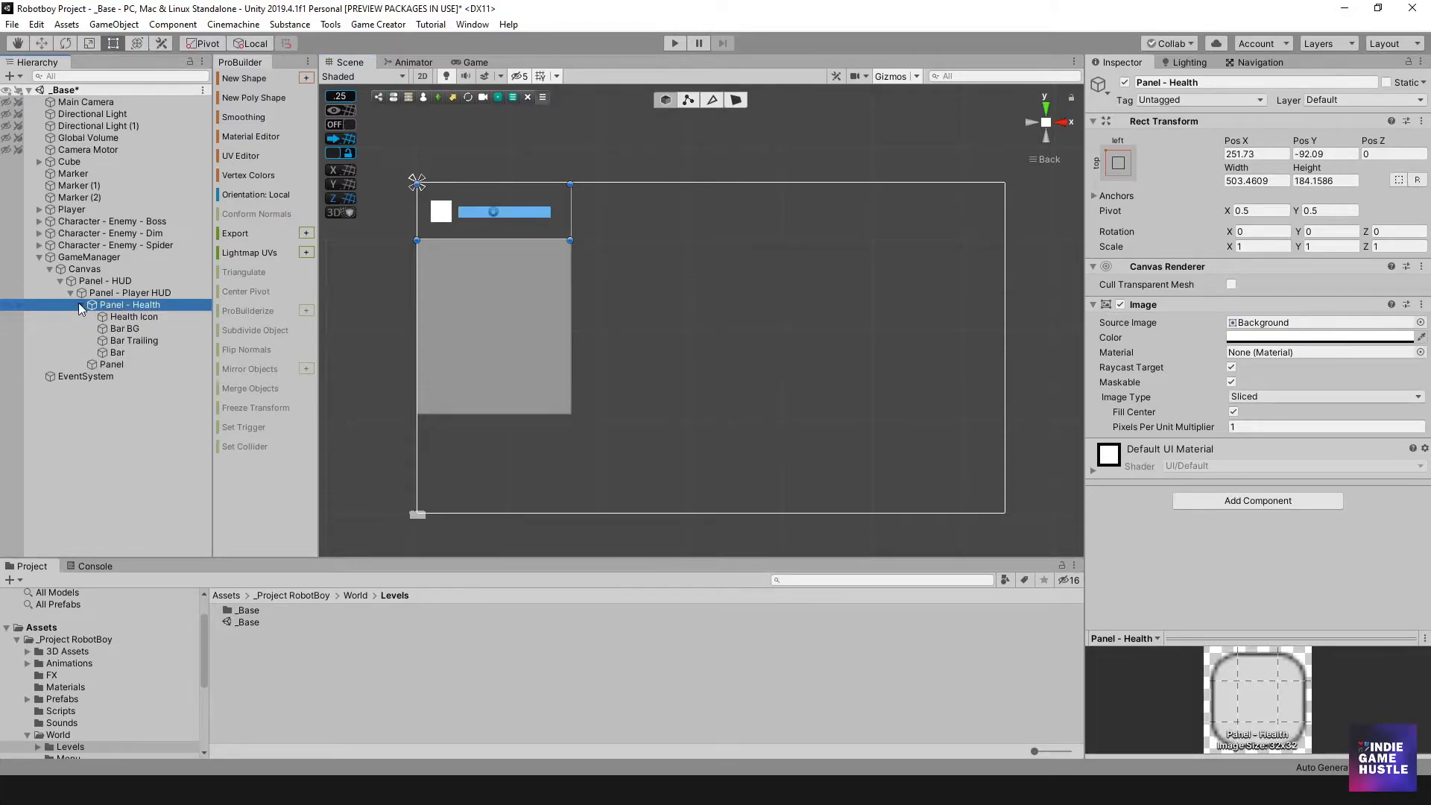
{"action": "left_click", "coordinate": [107, 364]}
{"action": "right_click", "coordinate": [106, 365]}
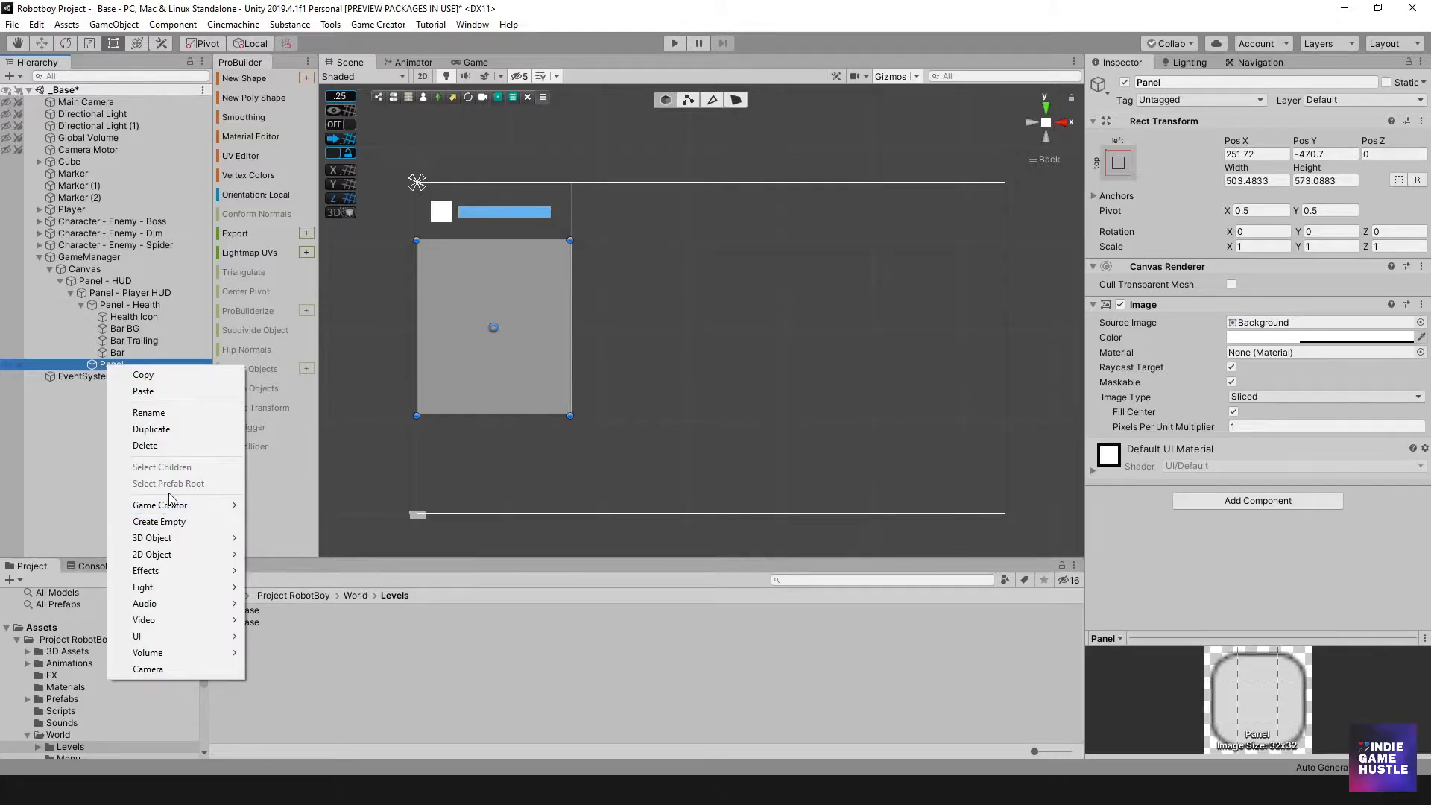
{"action": "mouse_move", "coordinate": [192, 640]}
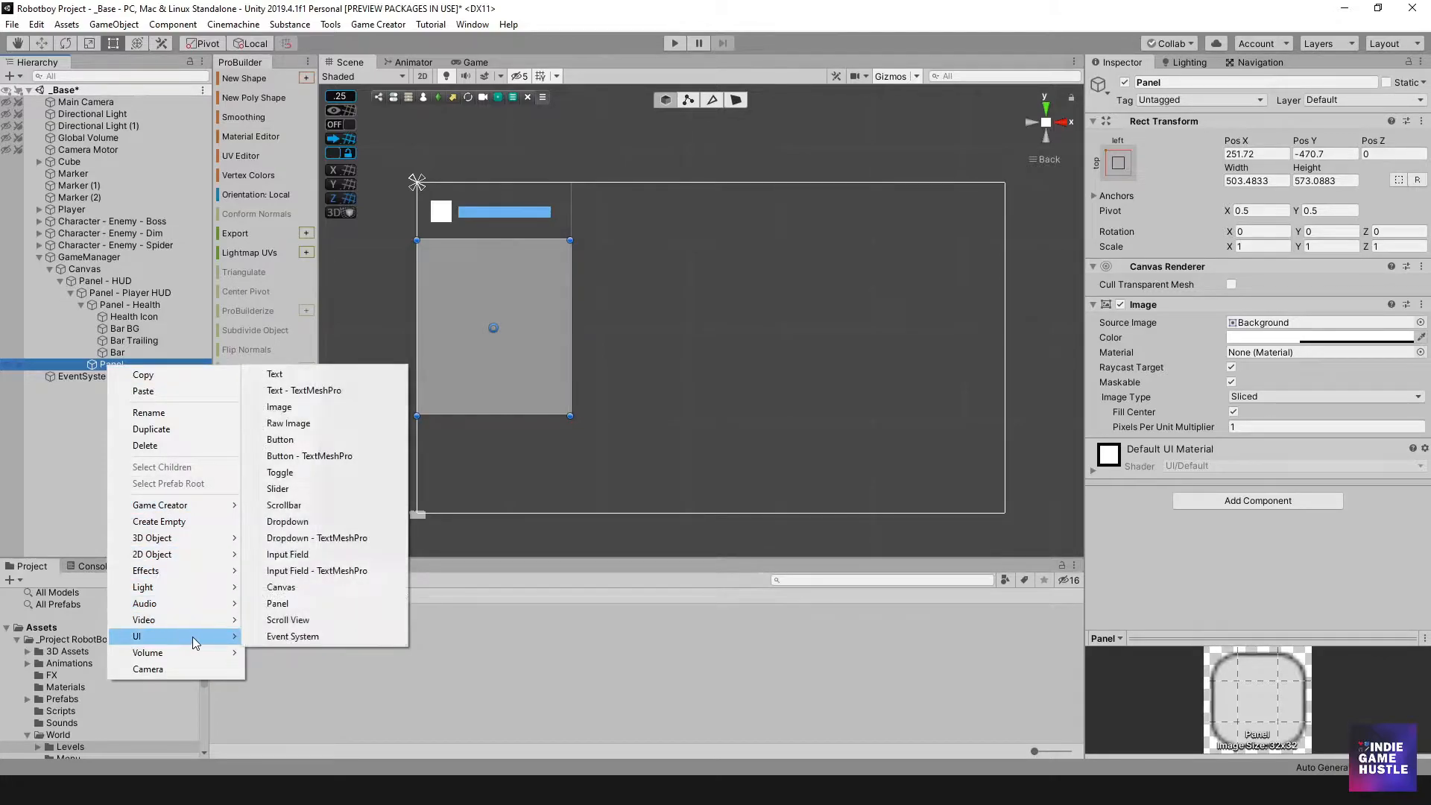
{"action": "left_click", "coordinate": [303, 407]}
{"action": "scroll", "coordinate": [462, 364], "scroll_direction": "up", "scroll_amount": 3}
{"action": "middle_click_drag", "start_coordinate": [428, 358], "coordinate": [638, 425]}
{"action": "left_click_drag", "start_coordinate": [619, 410], "coordinate": [532, 306]}
- Rename the new Image as Defense Icon
{"action": "left_click", "coordinate": [131, 378]}
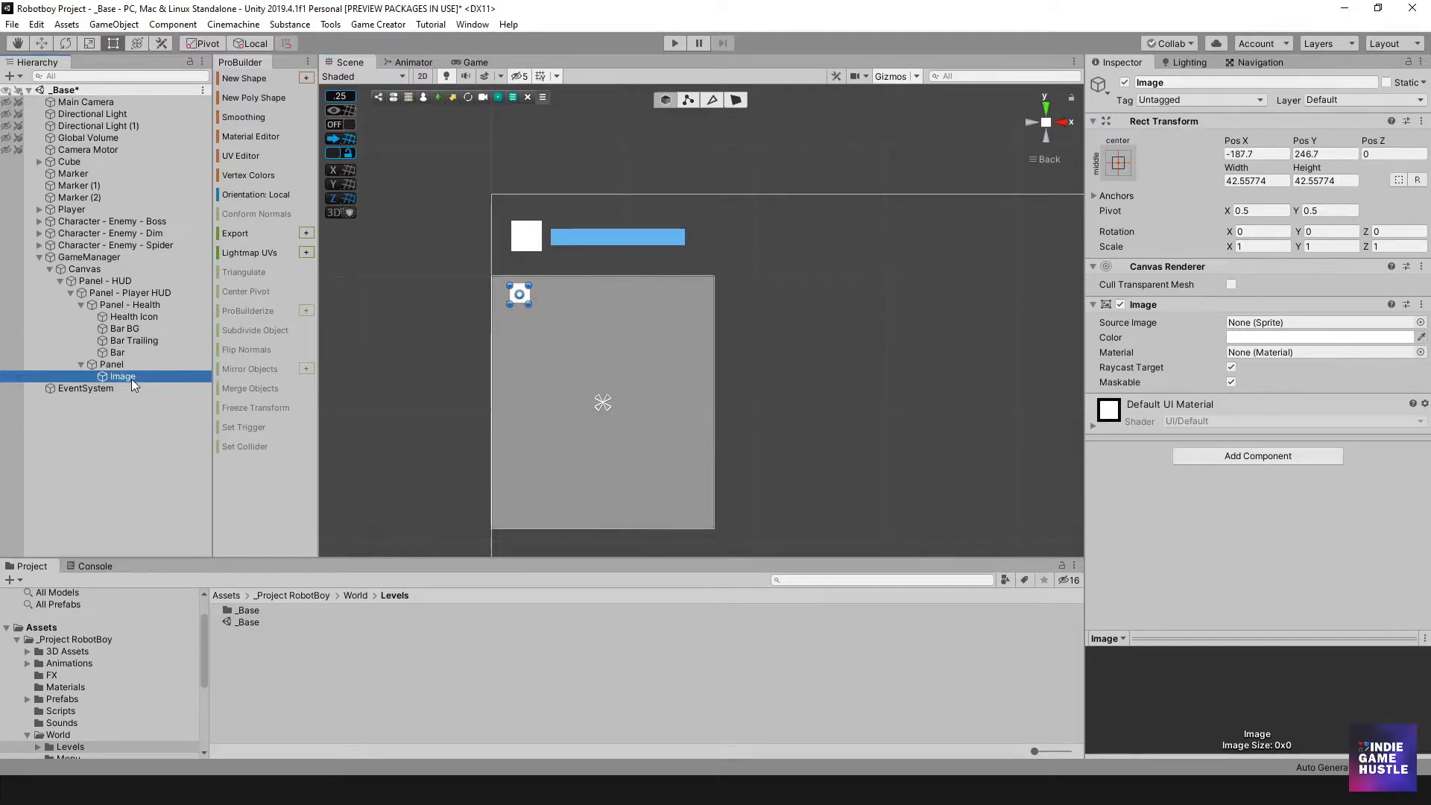
{"action": "left_click", "coordinate": [131, 378]}
{"action": "type", "text": "Defe"}
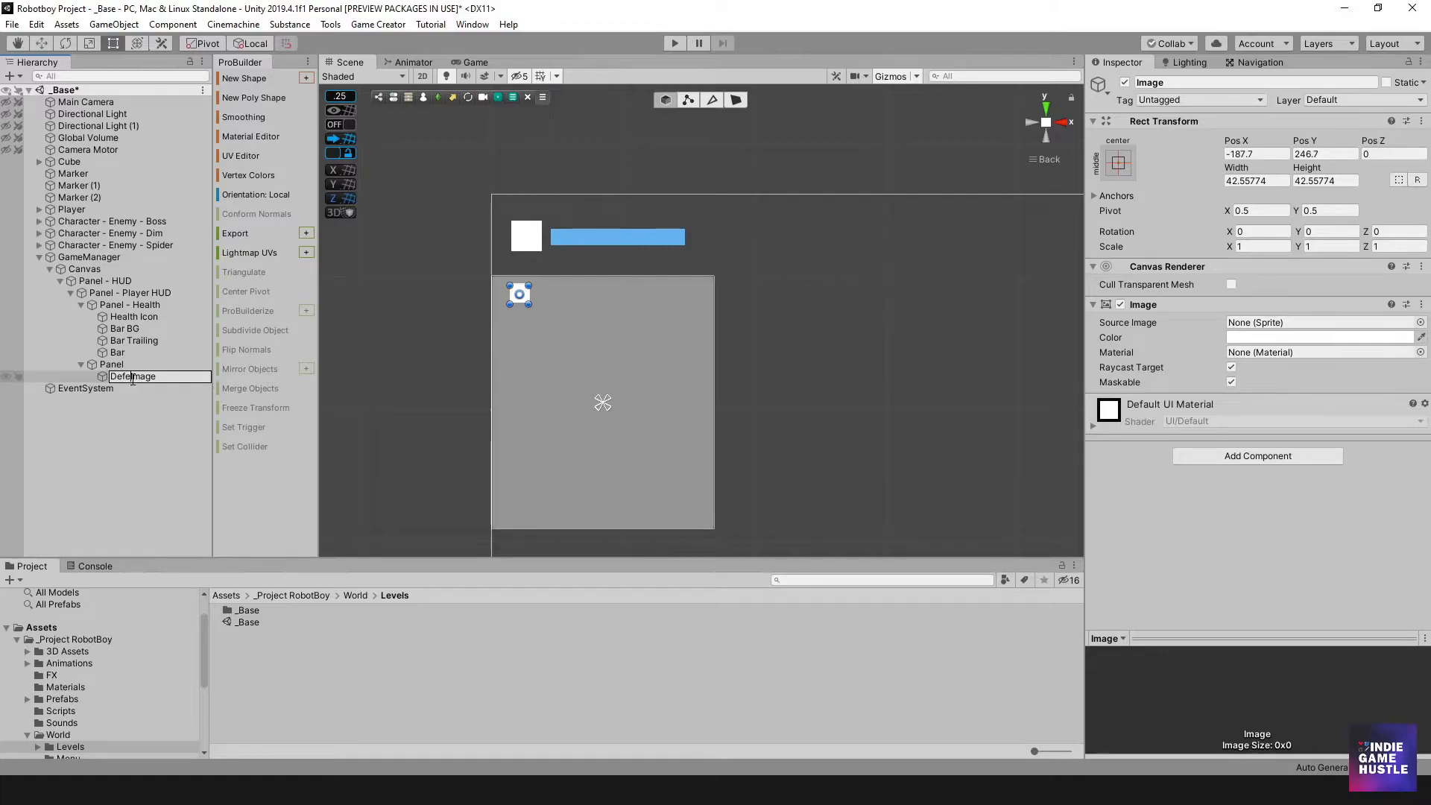
{"action": "type", "text": "nse"}
{"action": "key", "text": "Delete"}
{"action": "key", "text": "Delete"}
{"action": "key", "text": "Delete"}
{"action": "key", "text": "Delete"}
{"action": "key", "text": "Delete"}
{"action": "type", "text": "Icon"}
{"action": "key", "text": "Return"}
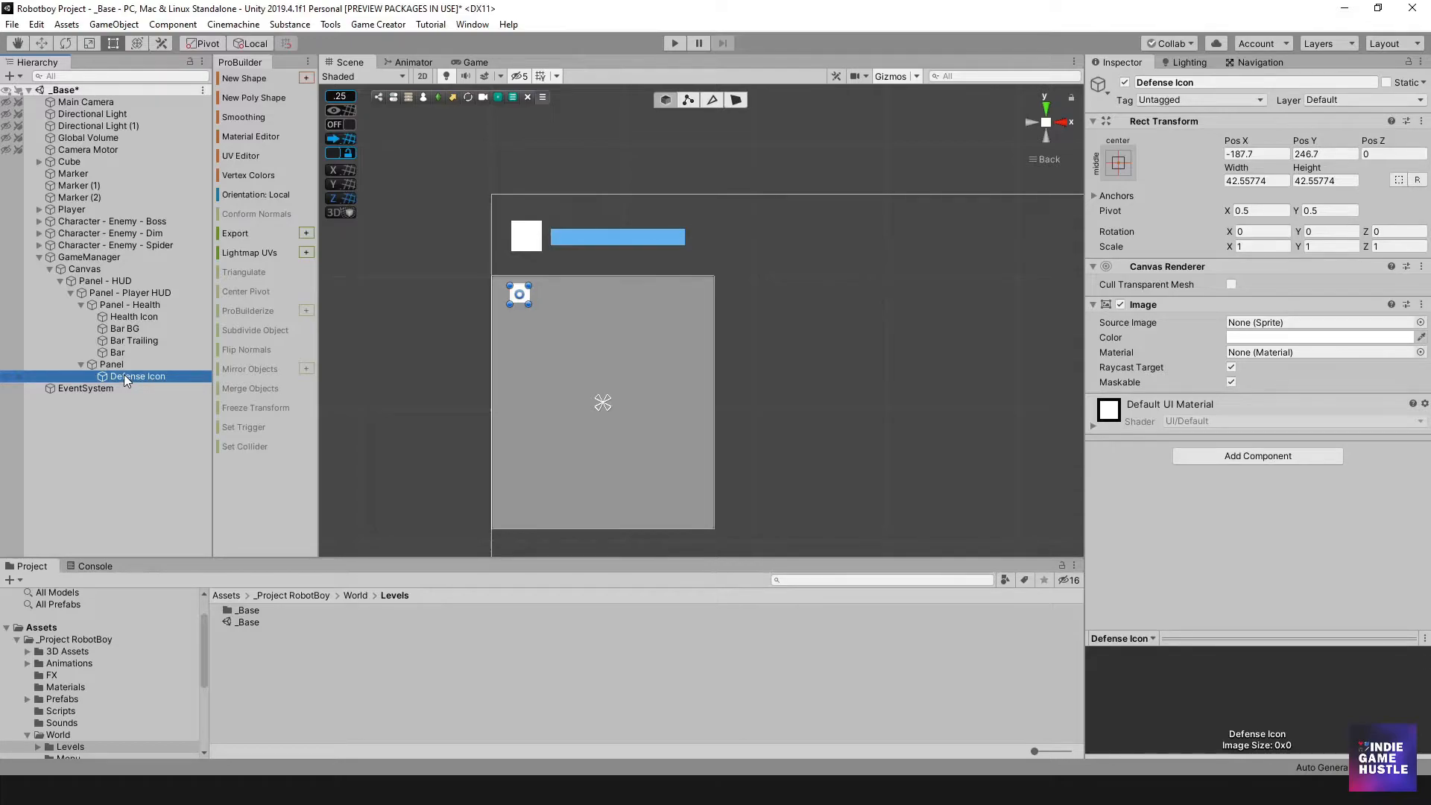
- Duplicate Defense Icon and rename the copy as Poise Icon
{"action": "key", "text": "ctrl+d"}
{"action": "left_click", "coordinate": [135, 387]}
{"action": "double_click", "coordinate": [130, 387]}
{"action": "type", "text": "Pos"}
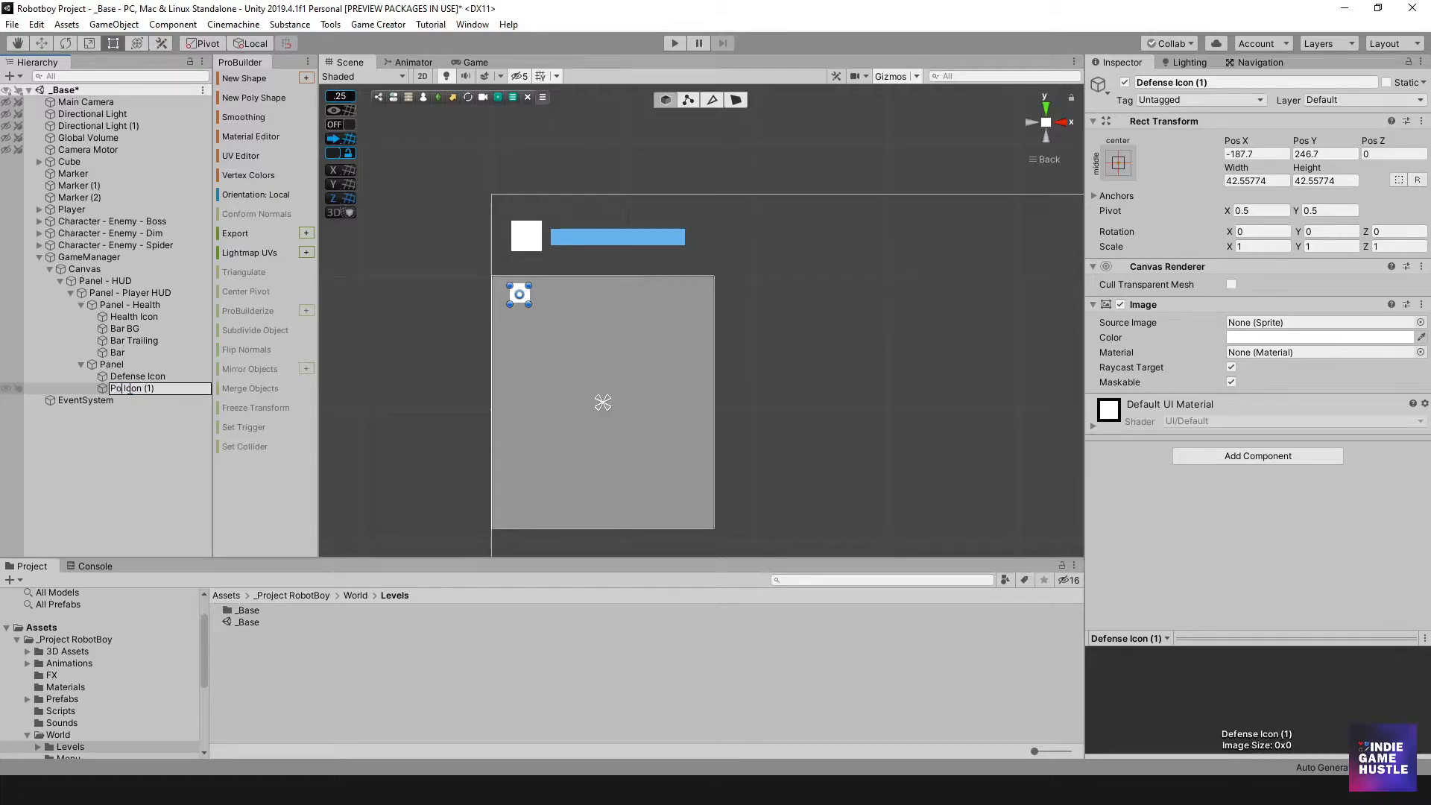
{"action": "key", "text": "BackSpace"}
{"action": "type", "text": "iso"}
{"action": "key", "text": "BackSpace"}
{"action": "key", "text": "BackSpace"}
{"action": "key", "text": "Return"}
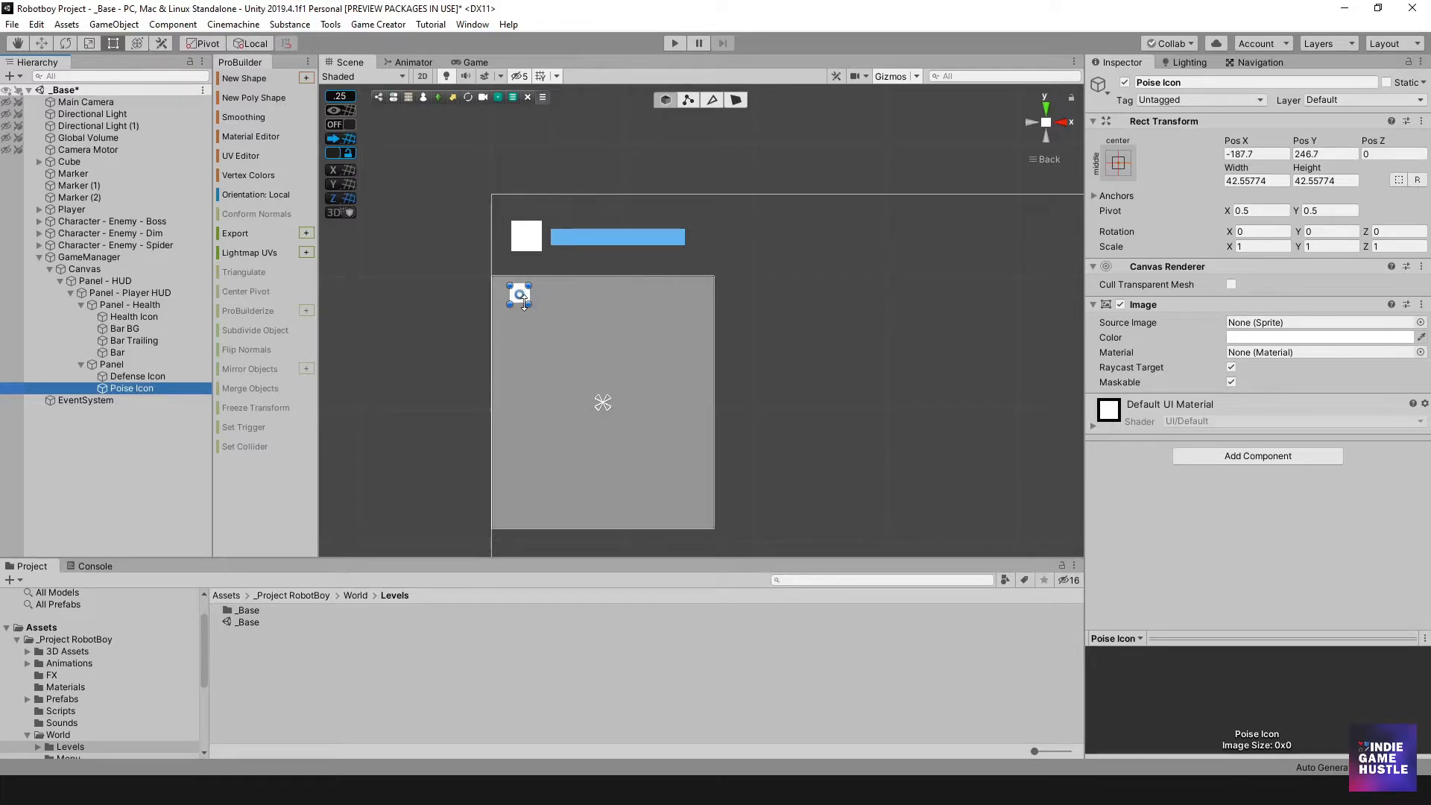
- Place Poise Icon just to the right of Defense Icon and shrink both icons to about 31 by 31
{"action": "scroll", "coordinate": [515, 298], "scroll_direction": "up", "scroll_amount": 5}
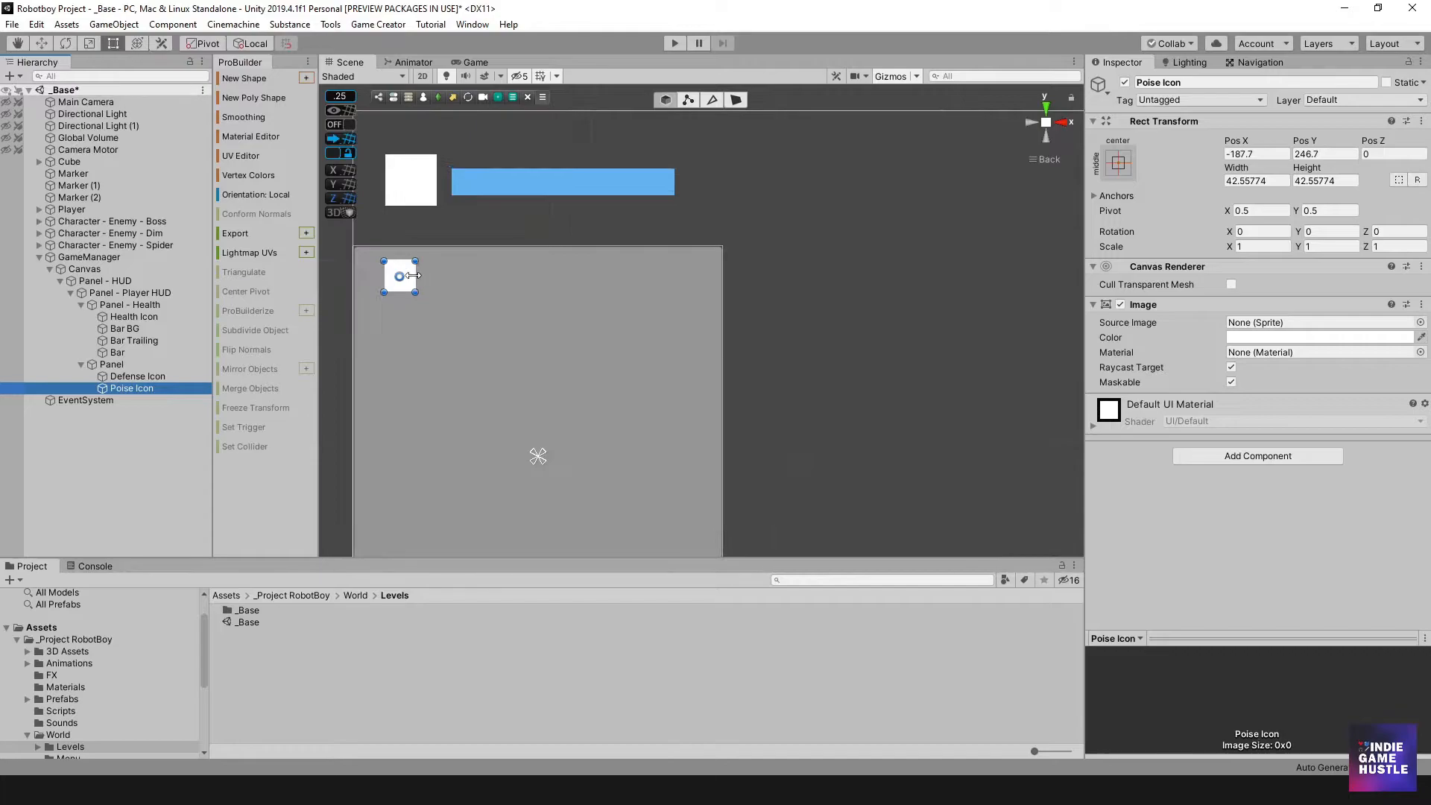
{"action": "left_click_drag", "start_coordinate": [410, 278], "coordinate": [471, 282]}
{"action": "left_click_drag", "start_coordinate": [459, 283], "coordinate": [440, 290]}
{"action": "left_click", "coordinate": [406, 283], "text": "shift"}
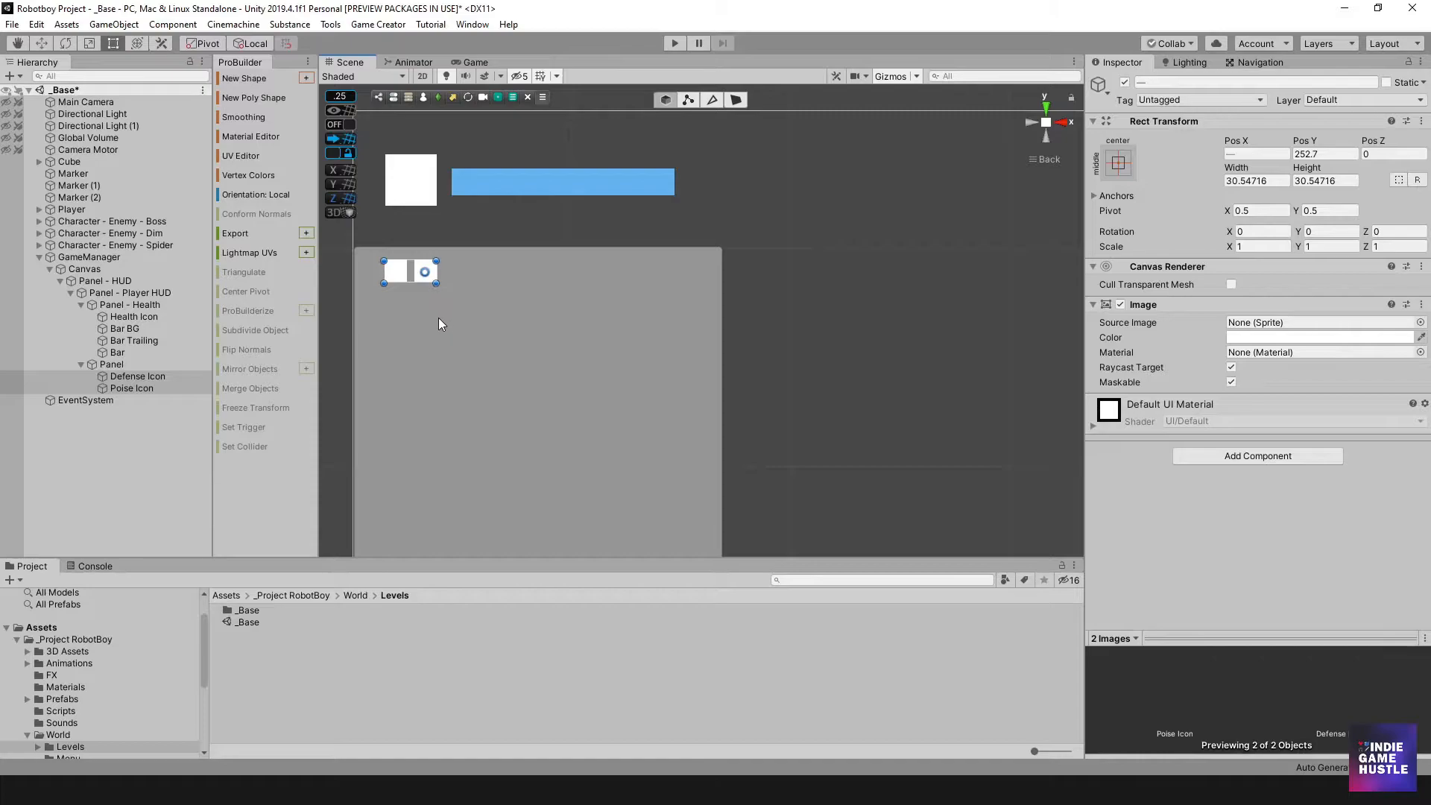
{"action": "scroll", "coordinate": [436, 315], "scroll_direction": "down", "scroll_amount": 1}
- Make the background of the Panel holding the two icons fully transparent by setting its color alpha to 0
{"action": "left_click", "coordinate": [108, 365]}
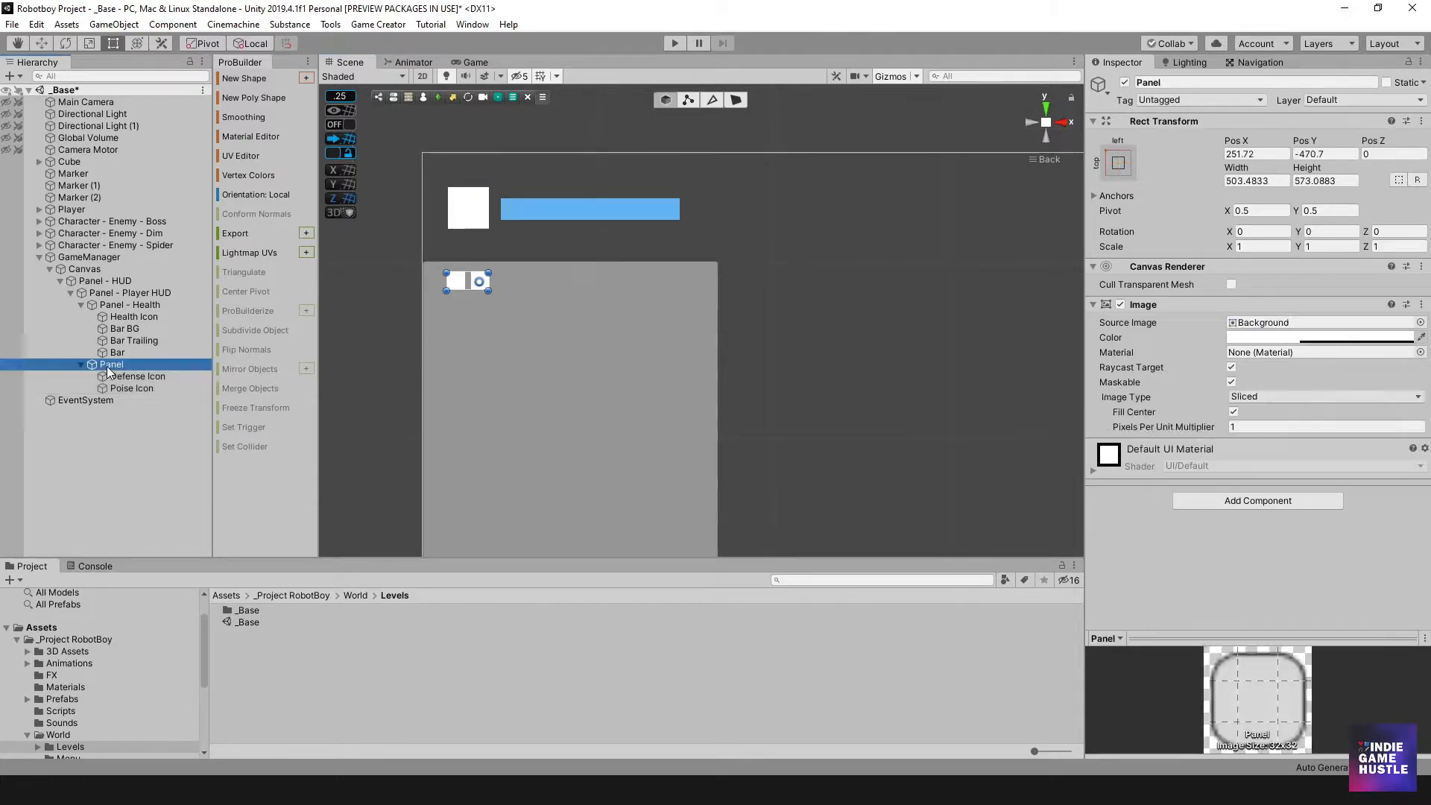
{"action": "left_click", "coordinate": [131, 372]}
{"action": "left_click", "coordinate": [123, 360]}
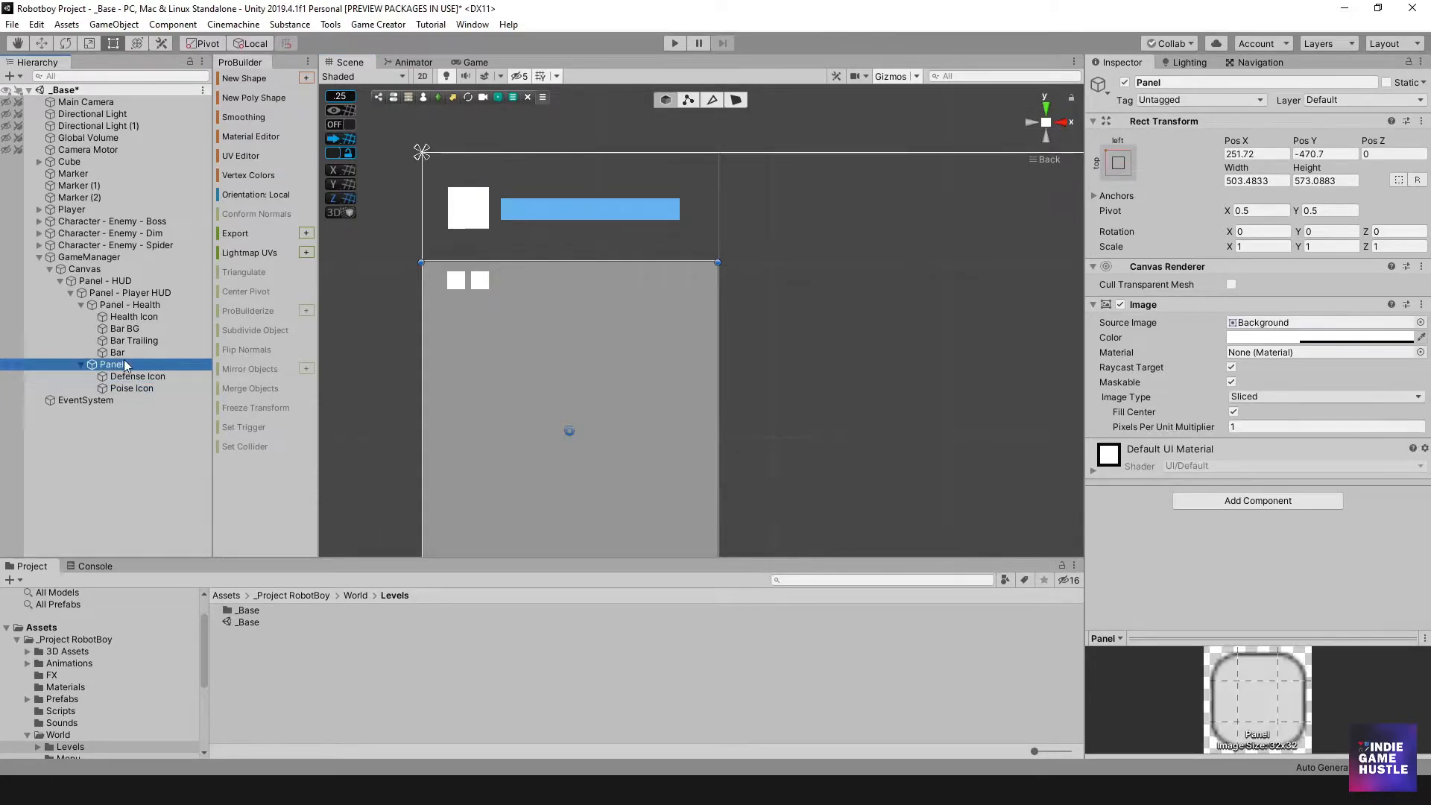
{"action": "scroll", "coordinate": [456, 417], "scroll_direction": "down", "scroll_amount": 1}
{"action": "middle_click_drag", "start_coordinate": [456, 417], "coordinate": [425, 356]}
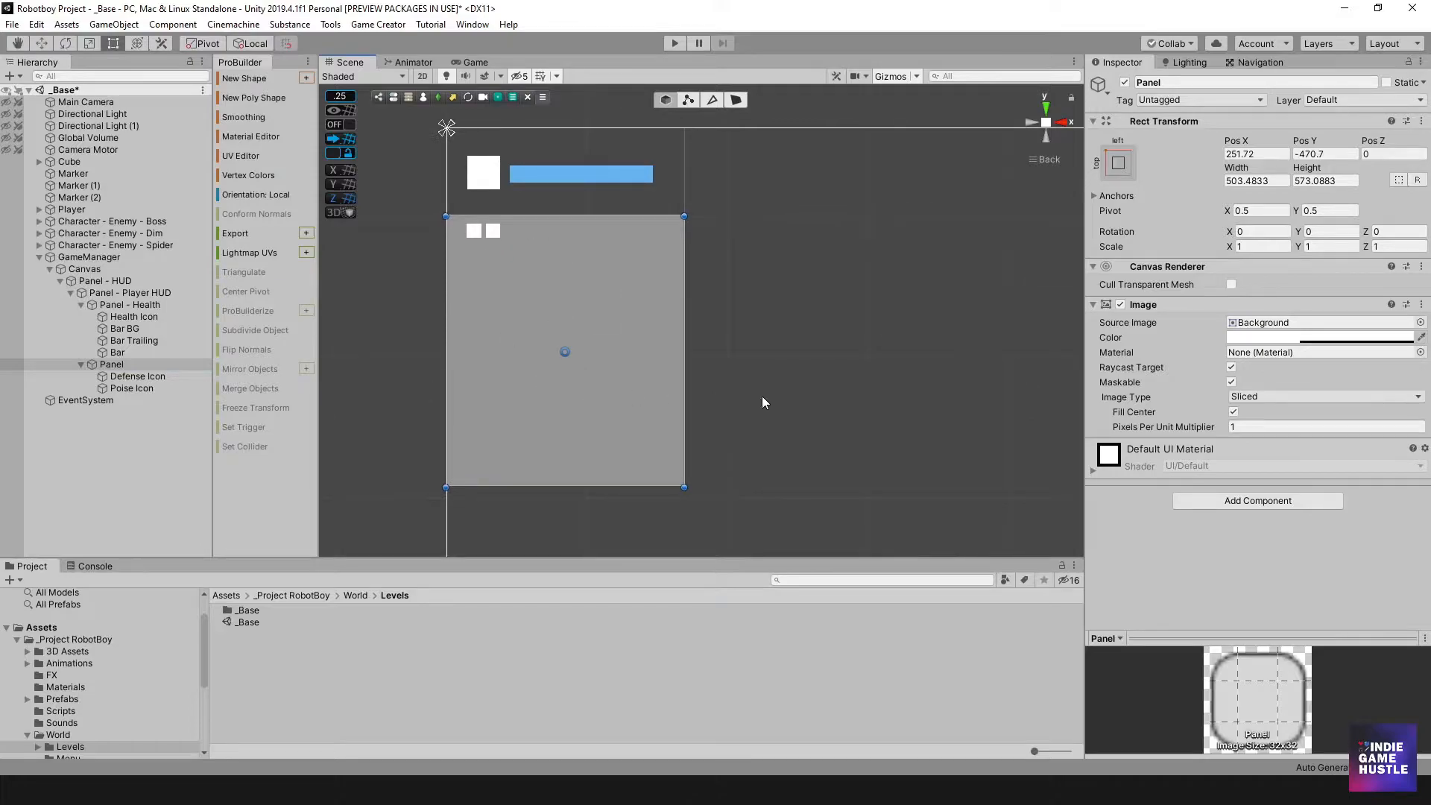
{"action": "left_click", "coordinate": [1297, 339]}
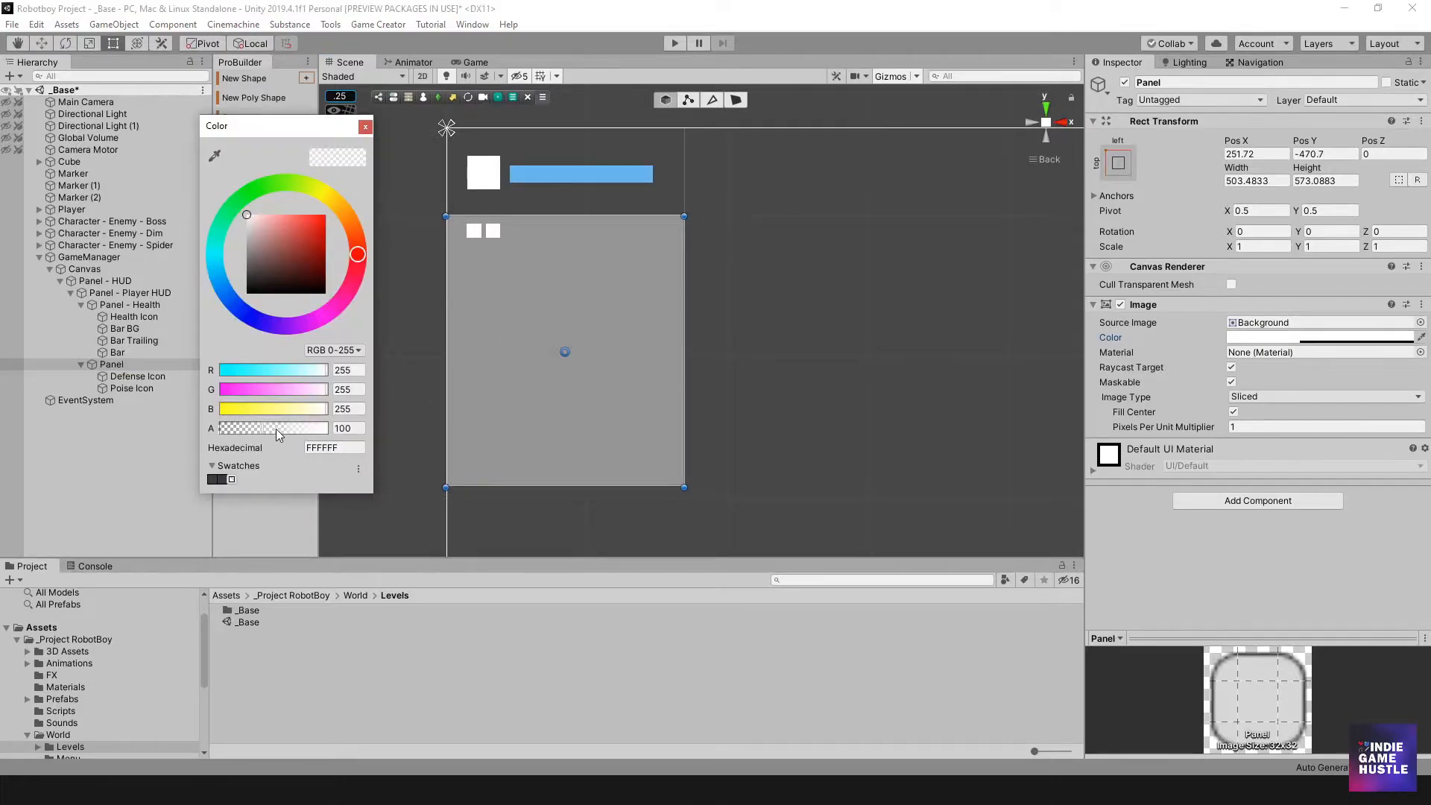
{"action": "left_click_drag", "start_coordinate": [276, 427], "coordinate": [214, 425]}
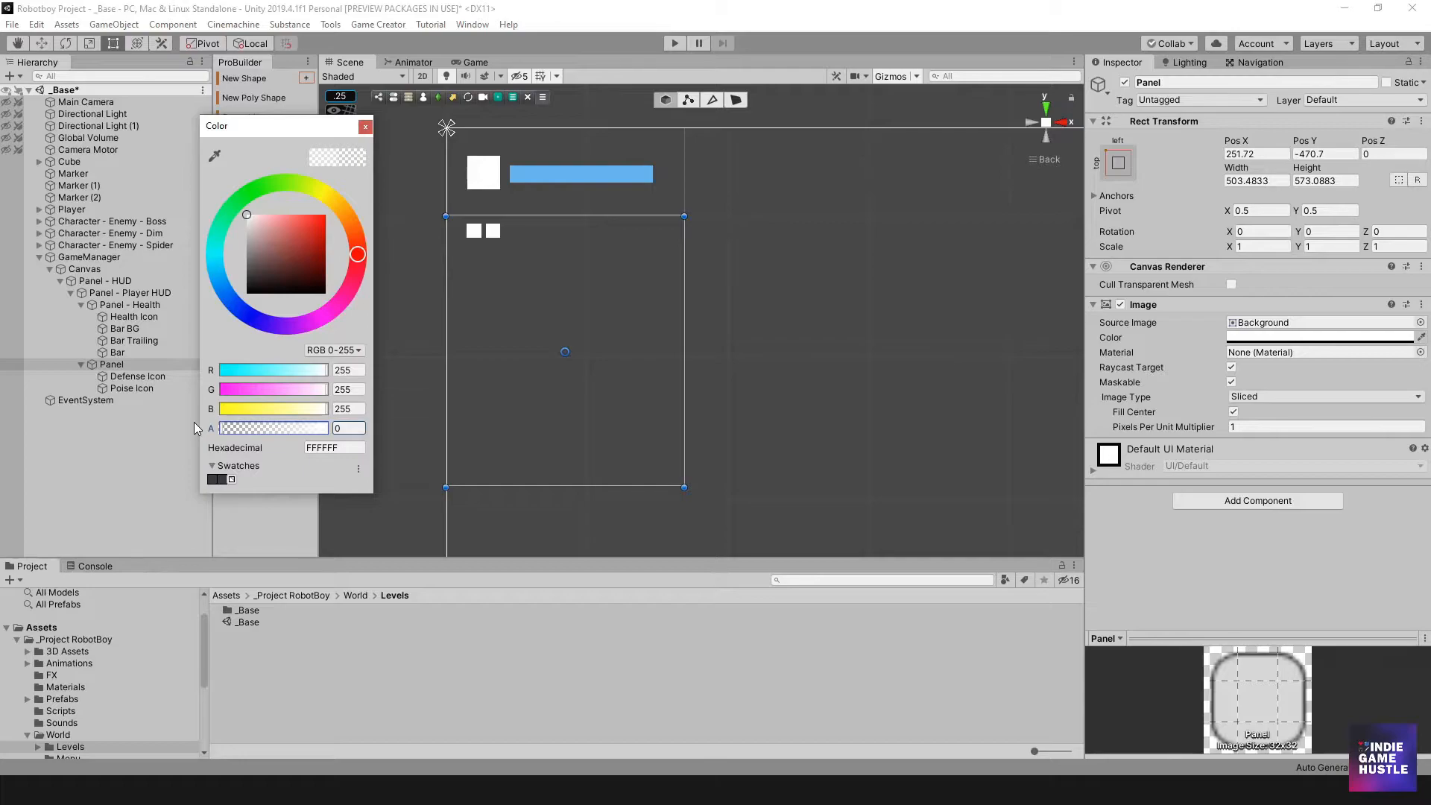
{"action": "left_click", "coordinate": [158, 473]}
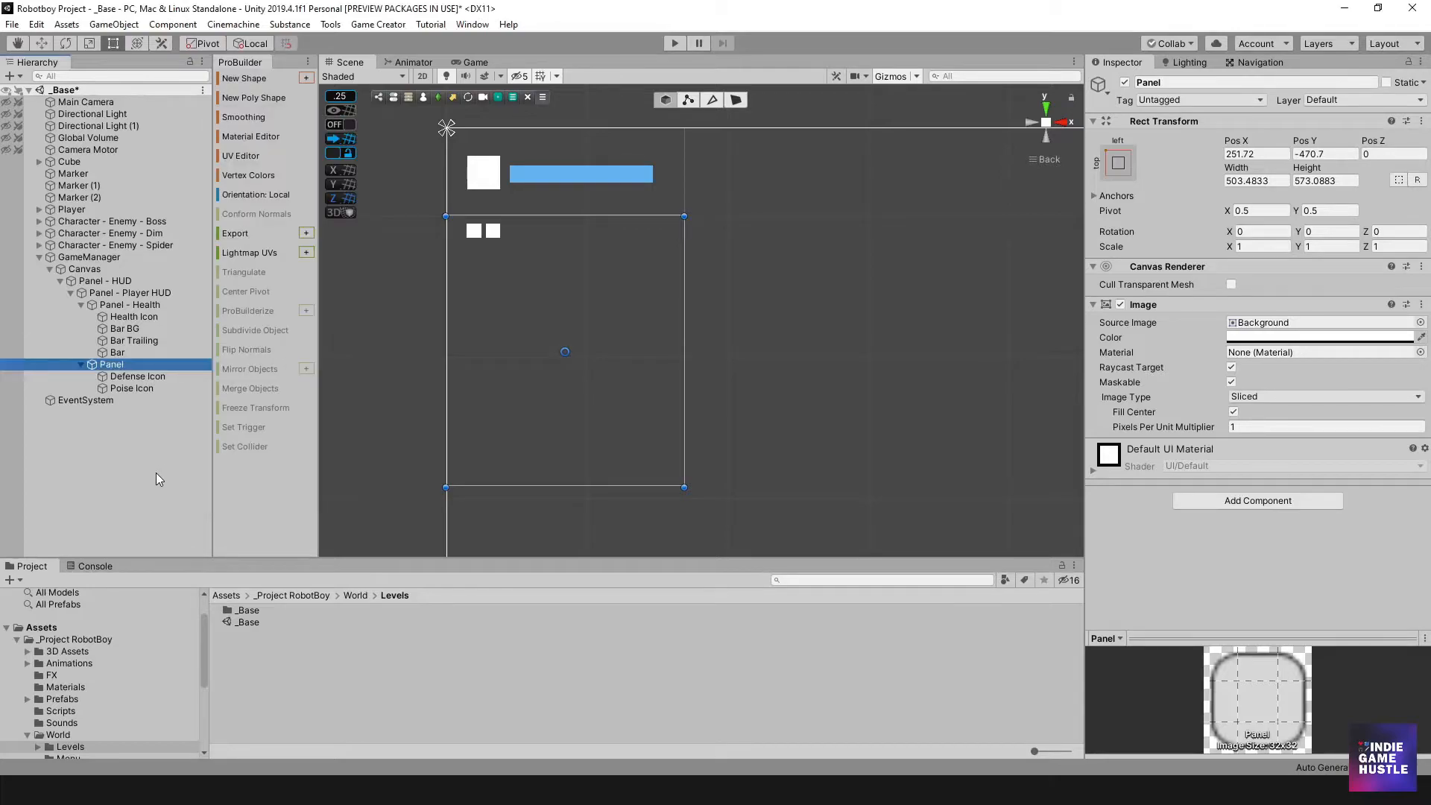
- Review Defense Icon, Poise Icon, the health bar layers and the lower Panel's extents by selecting each in turn
{"action": "left_click", "coordinate": [118, 376]}
{"action": "left_click", "coordinate": [141, 387]}
{"action": "left_click", "coordinate": [136, 376]}
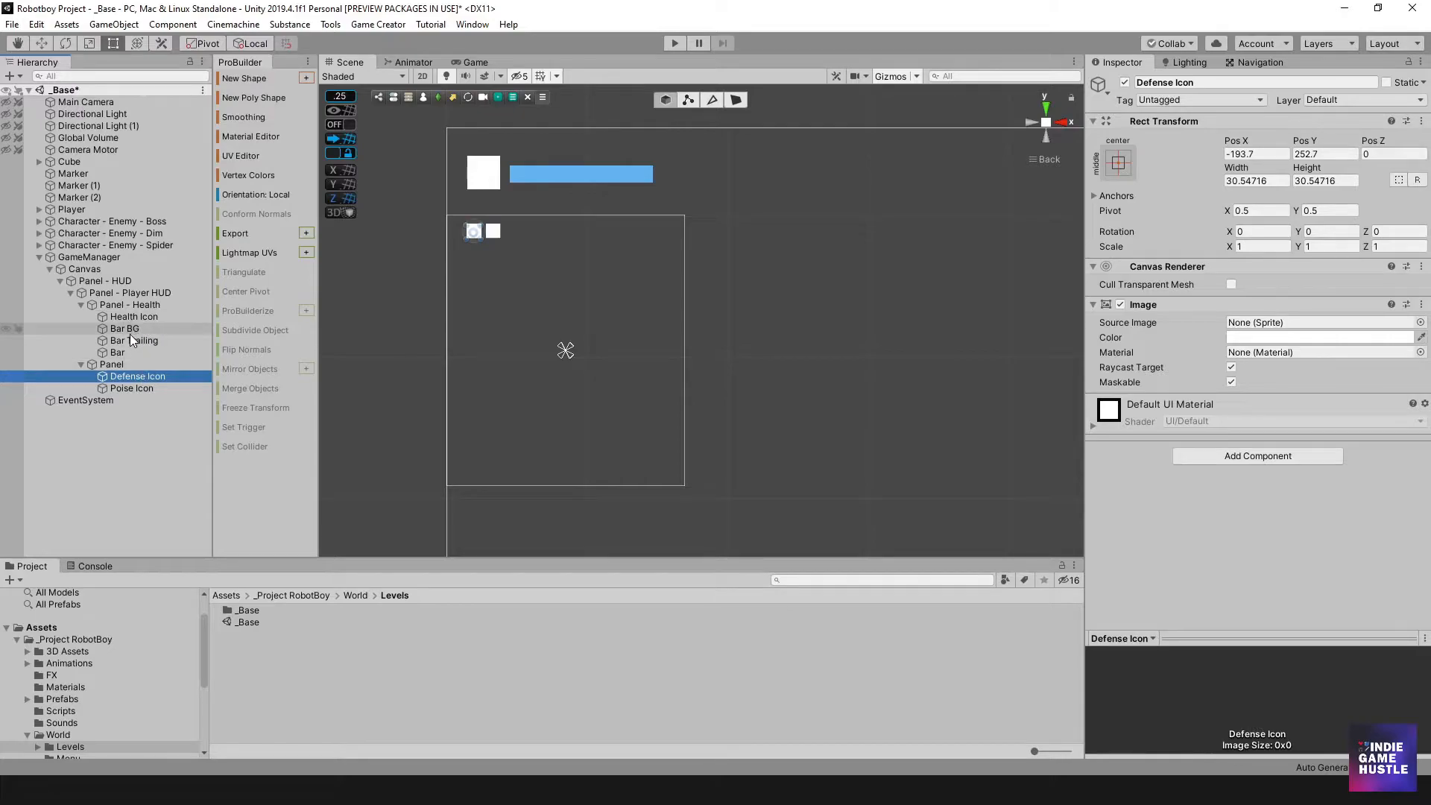
{"action": "left_click", "coordinate": [118, 341]}
{"action": "left_click", "coordinate": [115, 332]}
{"action": "left_click", "coordinate": [117, 353]}
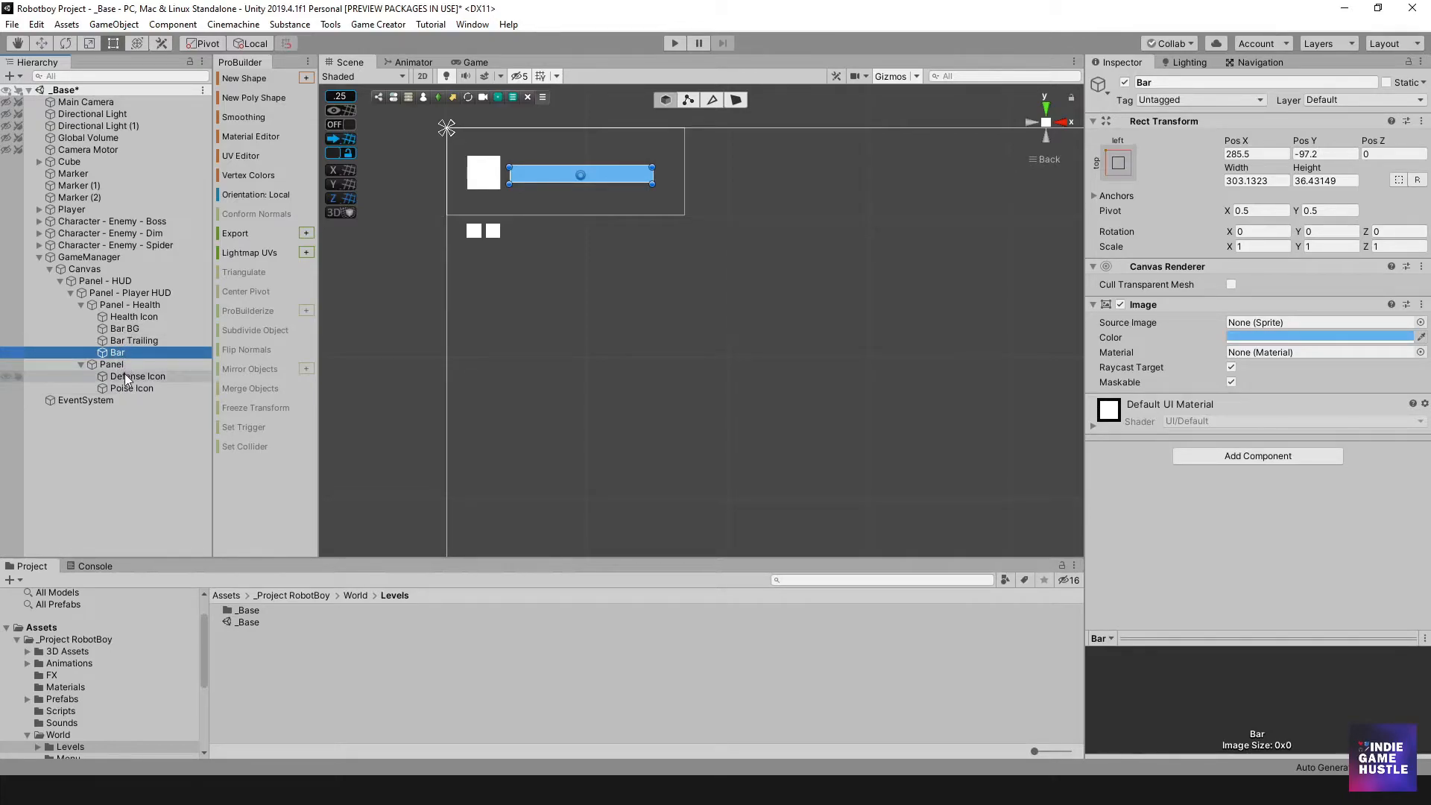
{"action": "left_click", "coordinate": [124, 366]}
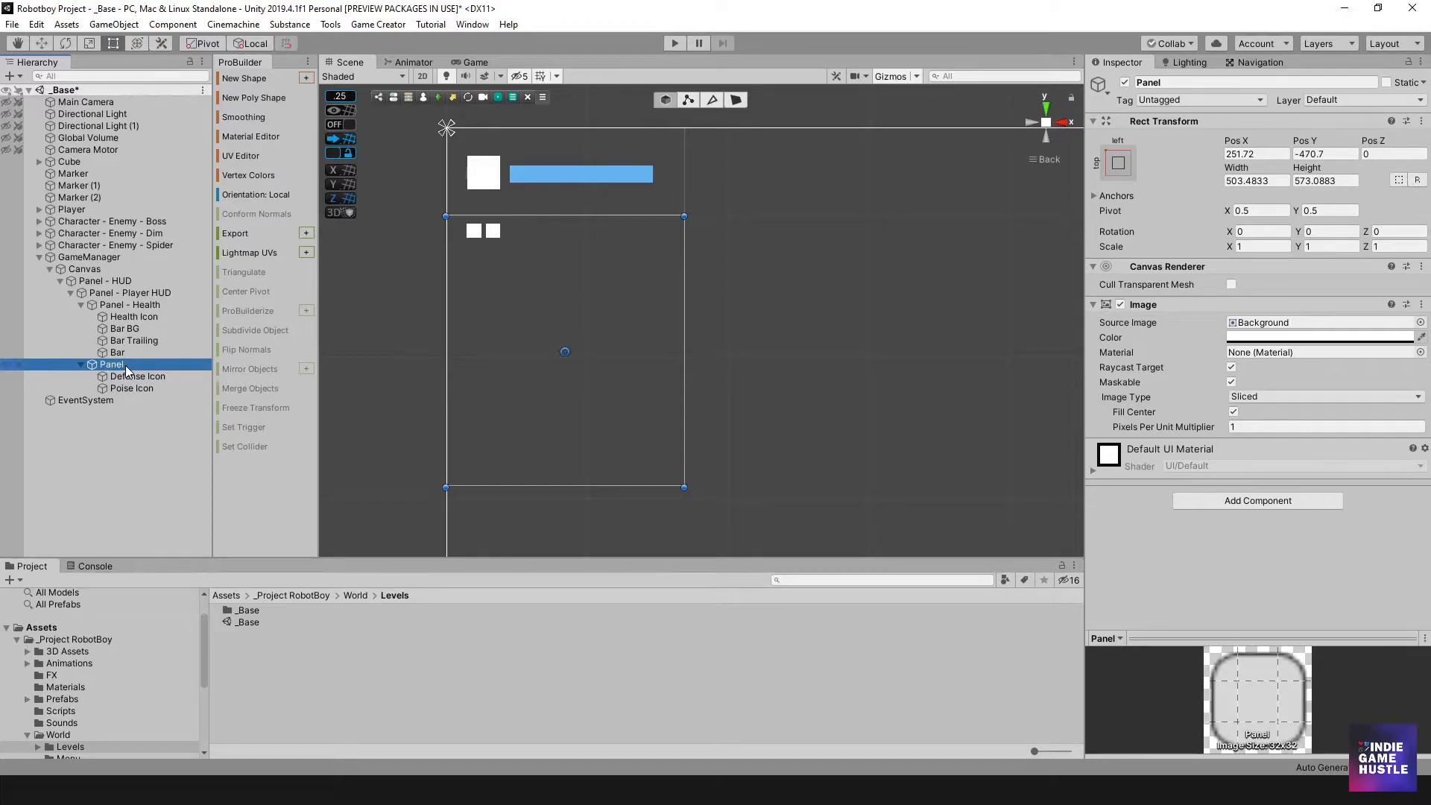
{"action": "scroll", "coordinate": [666, 373], "scroll_direction": "down", "scroll_amount": 3}
{"action": "middle_click_drag", "start_coordinate": [666, 374], "coordinate": [558, 346]}
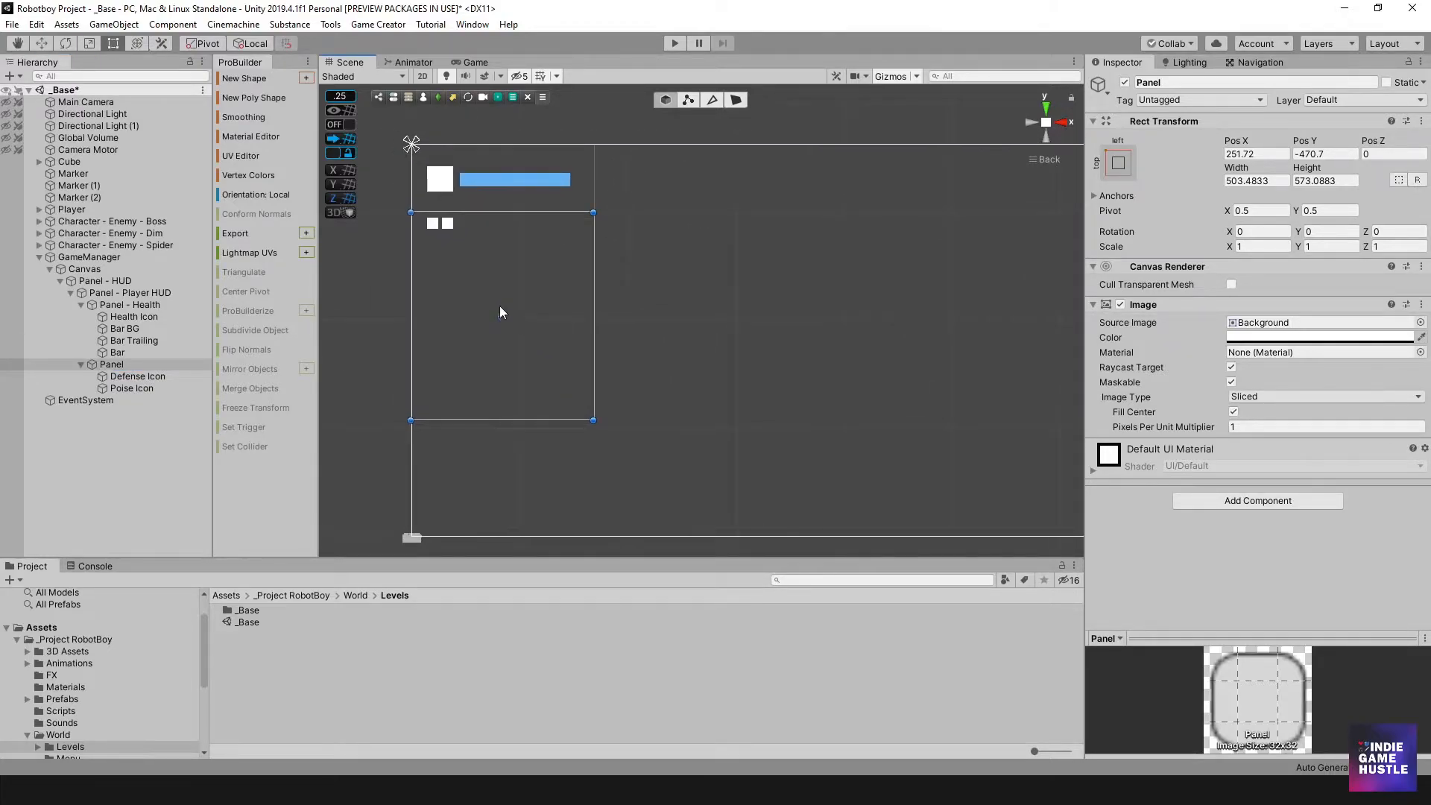
- Add a UI Panel as a child of the Panel that holds Defense Icon and Poise Icon
{"action": "left_click", "coordinate": [115, 366]}
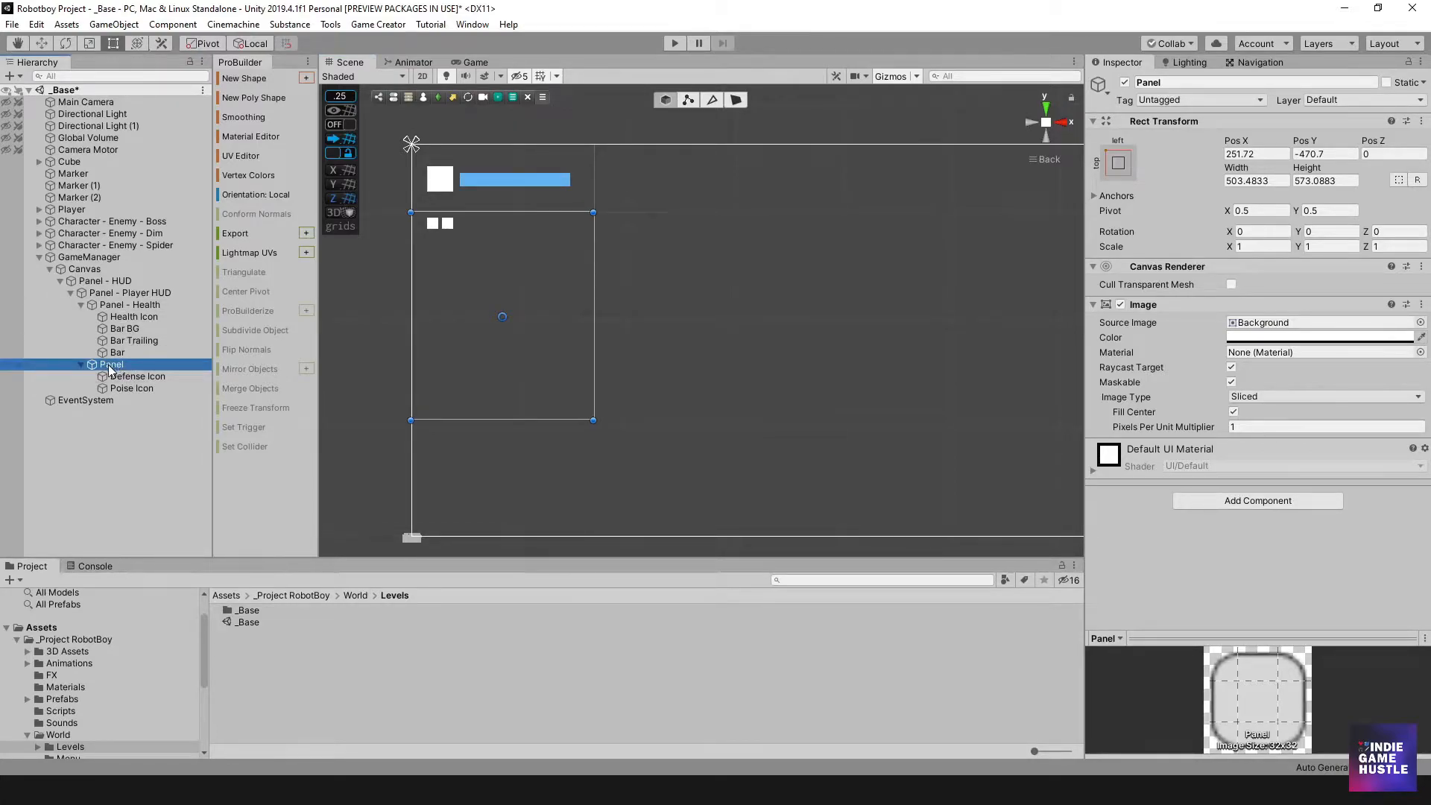
{"action": "right_click", "coordinate": [116, 365]}
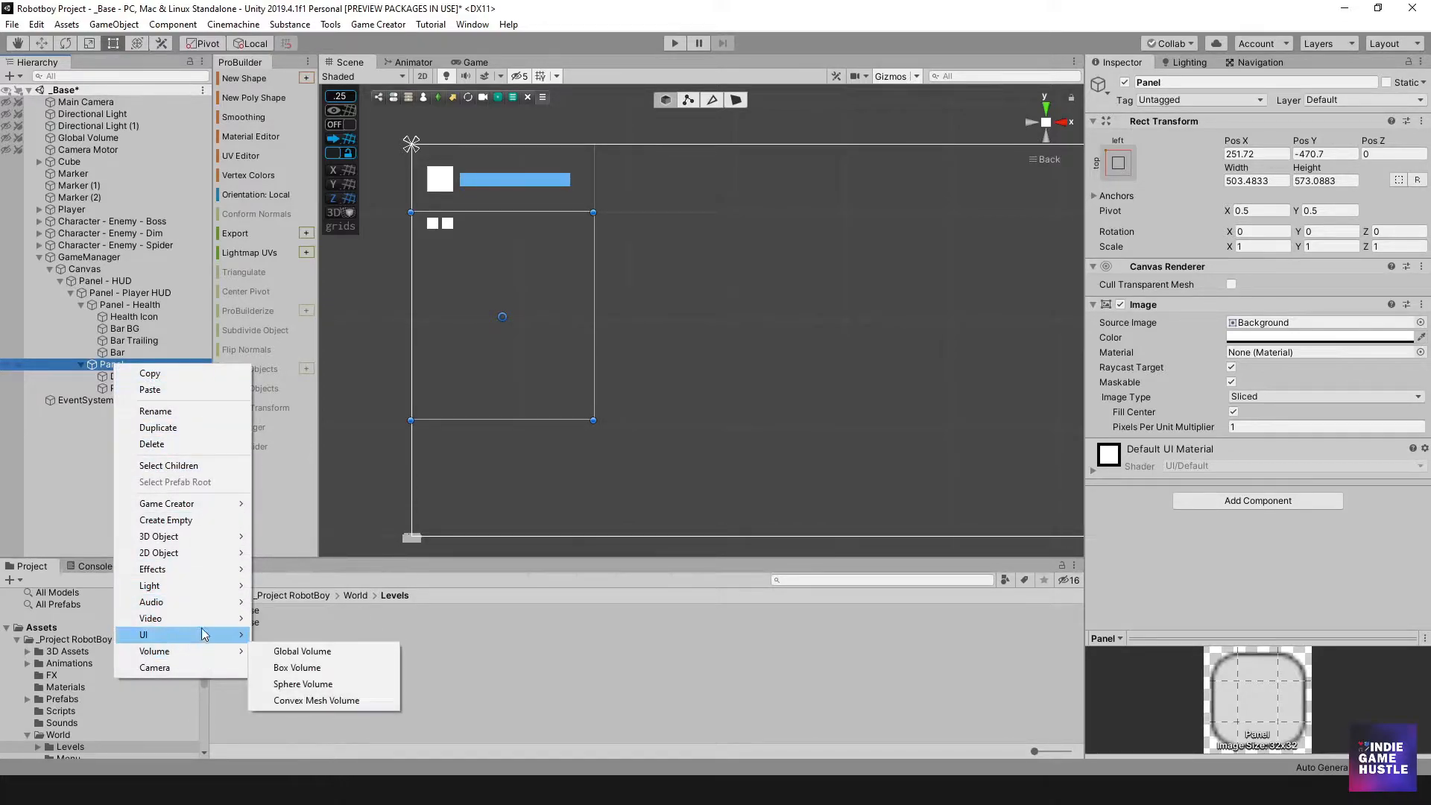
{"action": "mouse_move", "coordinate": [216, 638]}
{"action": "left_click", "coordinate": [312, 601]}
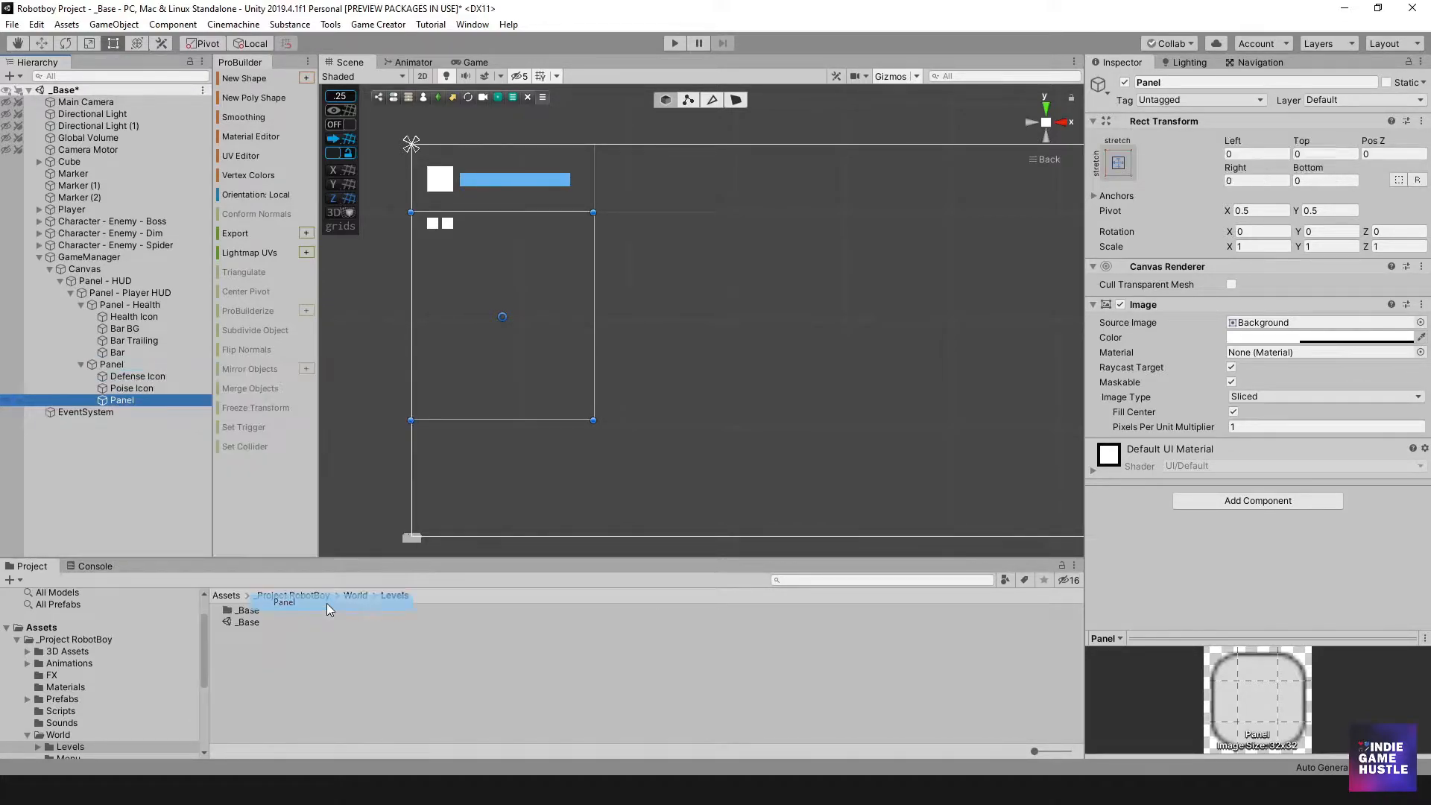
- Shape the nested Panel into a narrow vertical bar beneath Defense Icon, with offsets of about 42 left, 70 top, 430 right and 235 bottom
{"action": "left_click_drag", "start_coordinate": [594, 421], "coordinate": [462, 369]}
{"action": "left_click_drag", "start_coordinate": [410, 290], "coordinate": [441, 291]}
{"action": "scroll", "coordinate": [440, 297], "scroll_direction": "up", "scroll_amount": 8}
{"action": "middle_click_drag", "start_coordinate": [424, 339], "coordinate": [595, 368]}
{"action": "left_click_drag", "start_coordinate": [512, 318], "coordinate": [491, 317]}
{"action": "left_click_drag", "start_coordinate": [483, 459], "coordinate": [482, 372]}
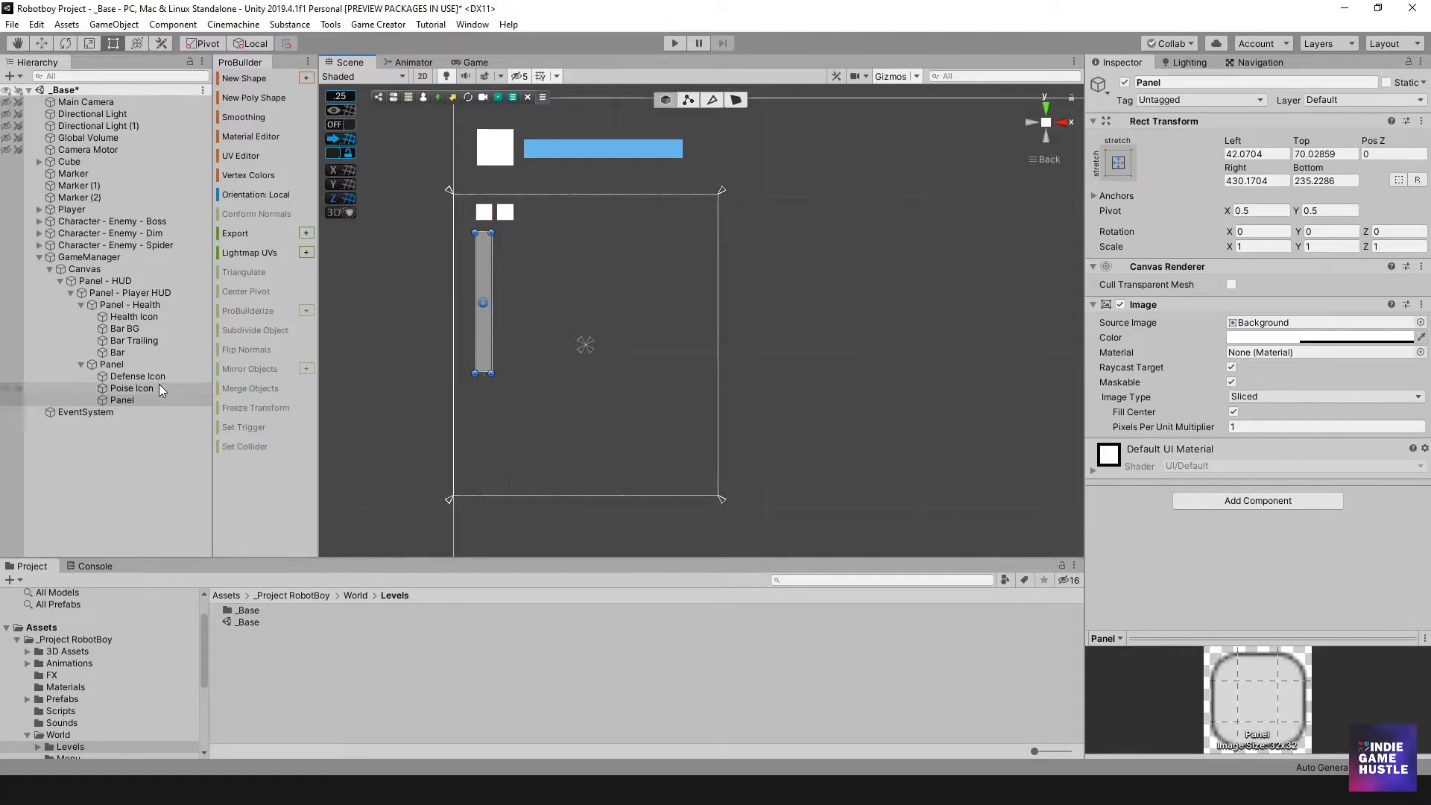
- Rename the narrow nested Panel as Bar
{"action": "left_click", "coordinate": [120, 400]}
{"action": "left_click", "coordinate": [121, 400]}
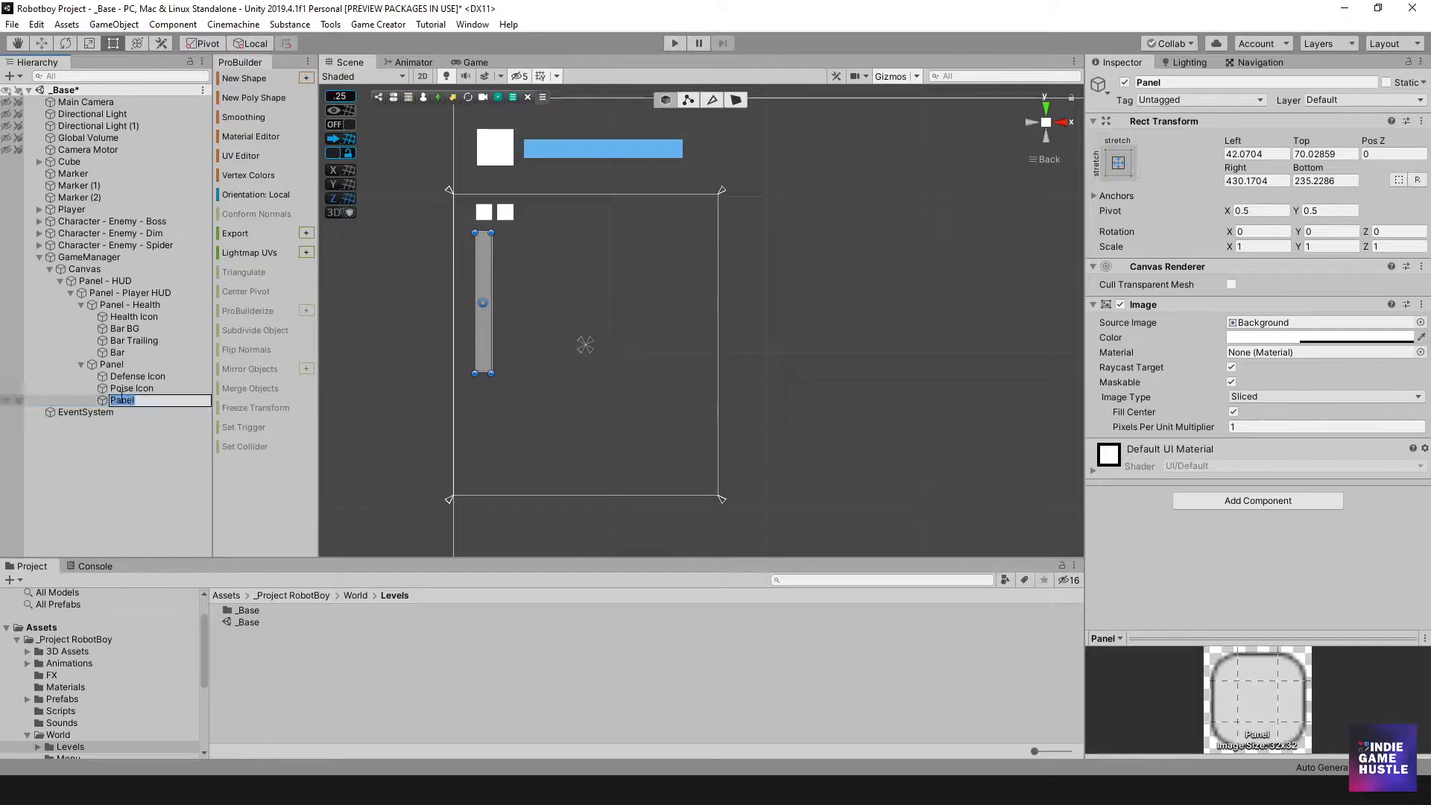
{"action": "type", "text": "Bar"}
{"action": "key", "text": "Return"}
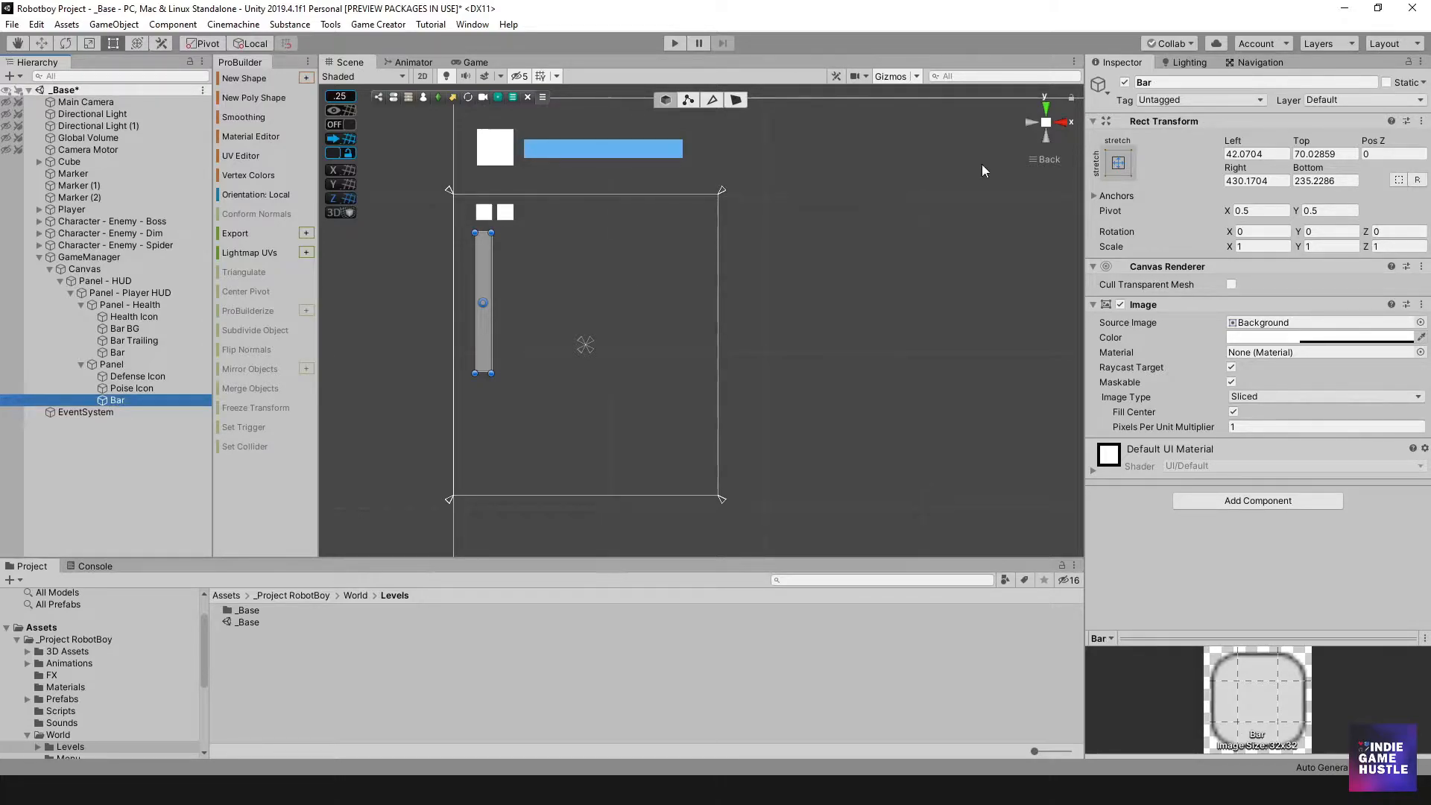
- Color the vertical Bar opaque orange, FF8300 with alpha 255
{"action": "left_click", "coordinate": [1319, 336]}
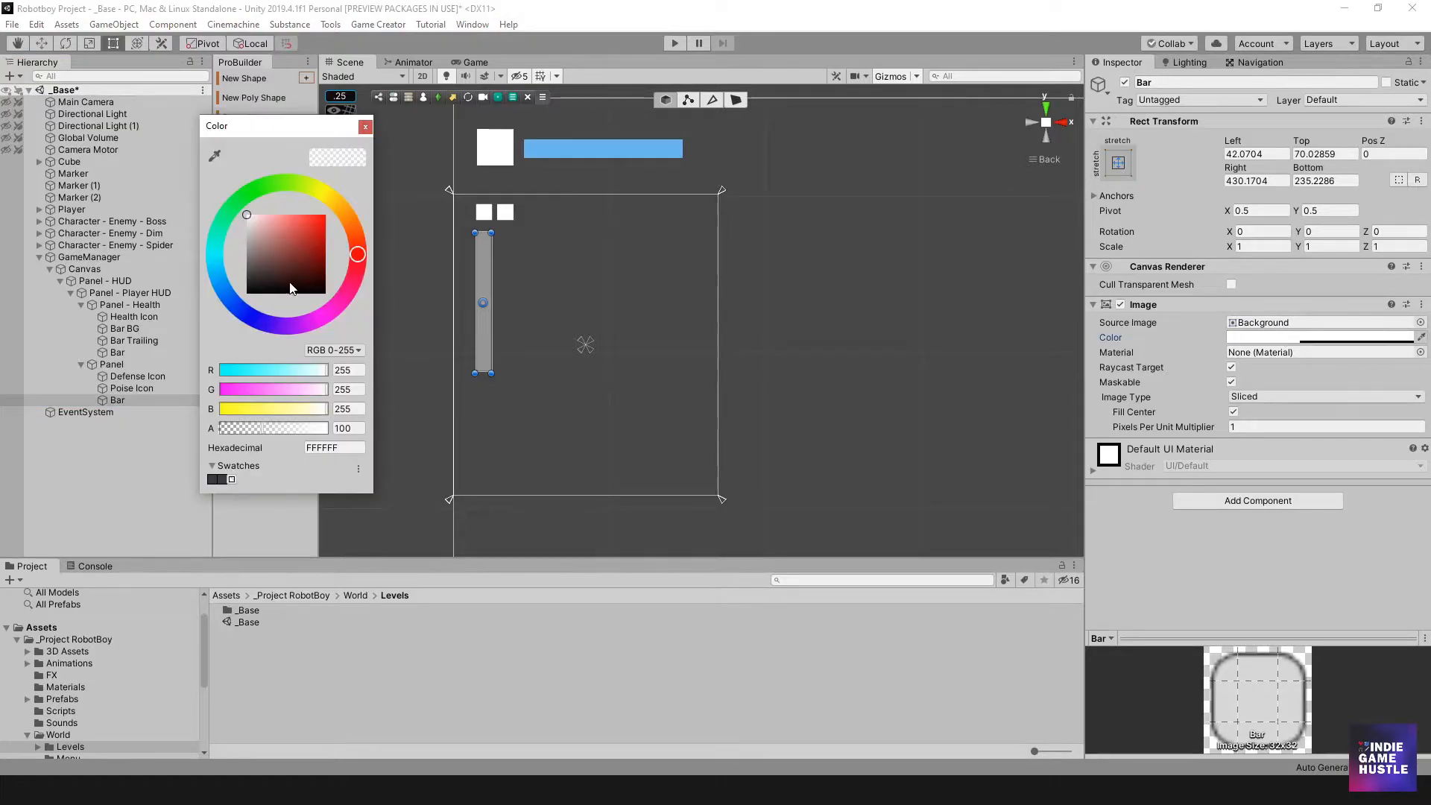
{"action": "left_click", "coordinate": [342, 209]}
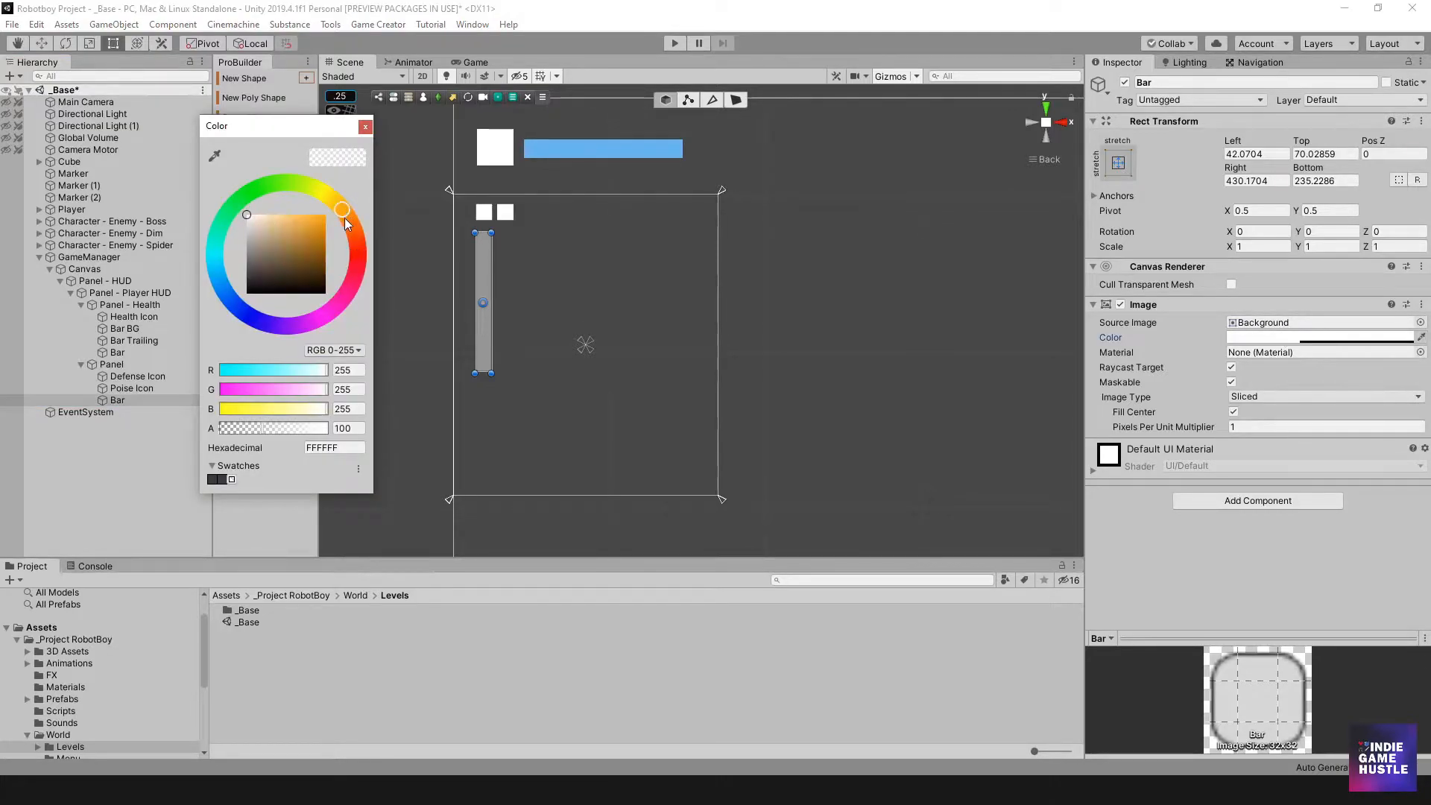
{"action": "left_click_drag", "start_coordinate": [319, 220], "coordinate": [338, 211]}
{"action": "left_click", "coordinate": [352, 221]}
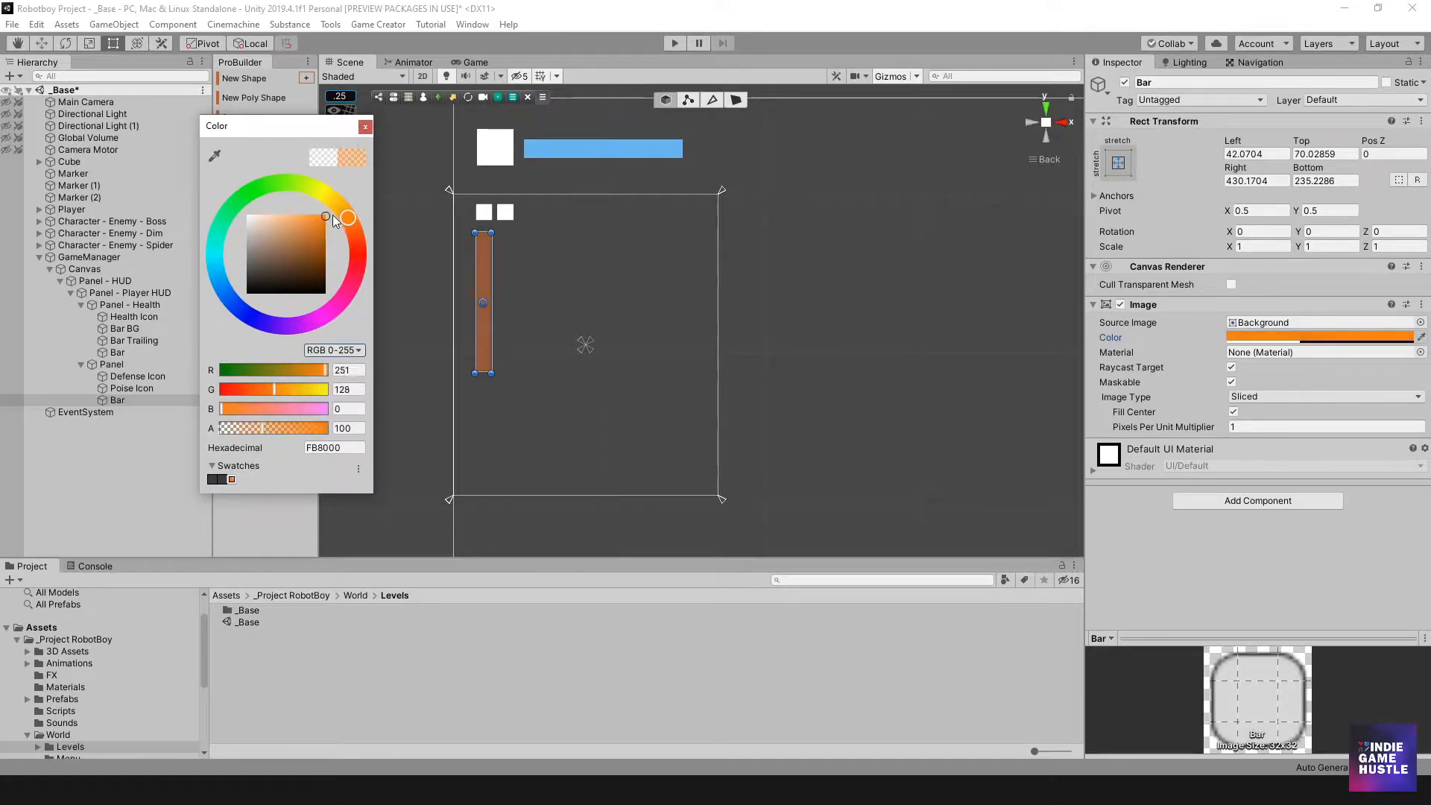
{"action": "left_click_drag", "start_coordinate": [270, 429], "coordinate": [401, 452]}
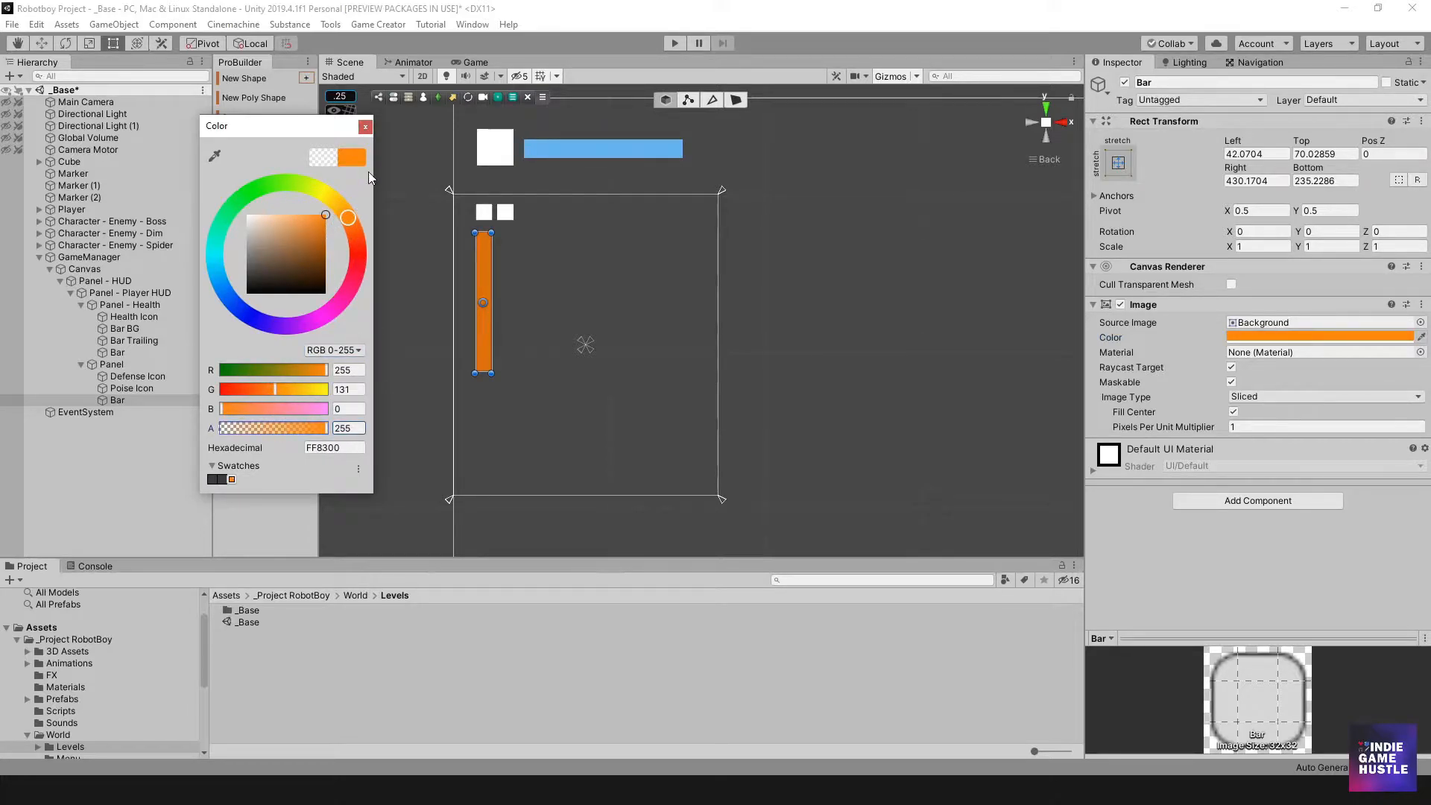
{"action": "left_click", "coordinate": [365, 127]}
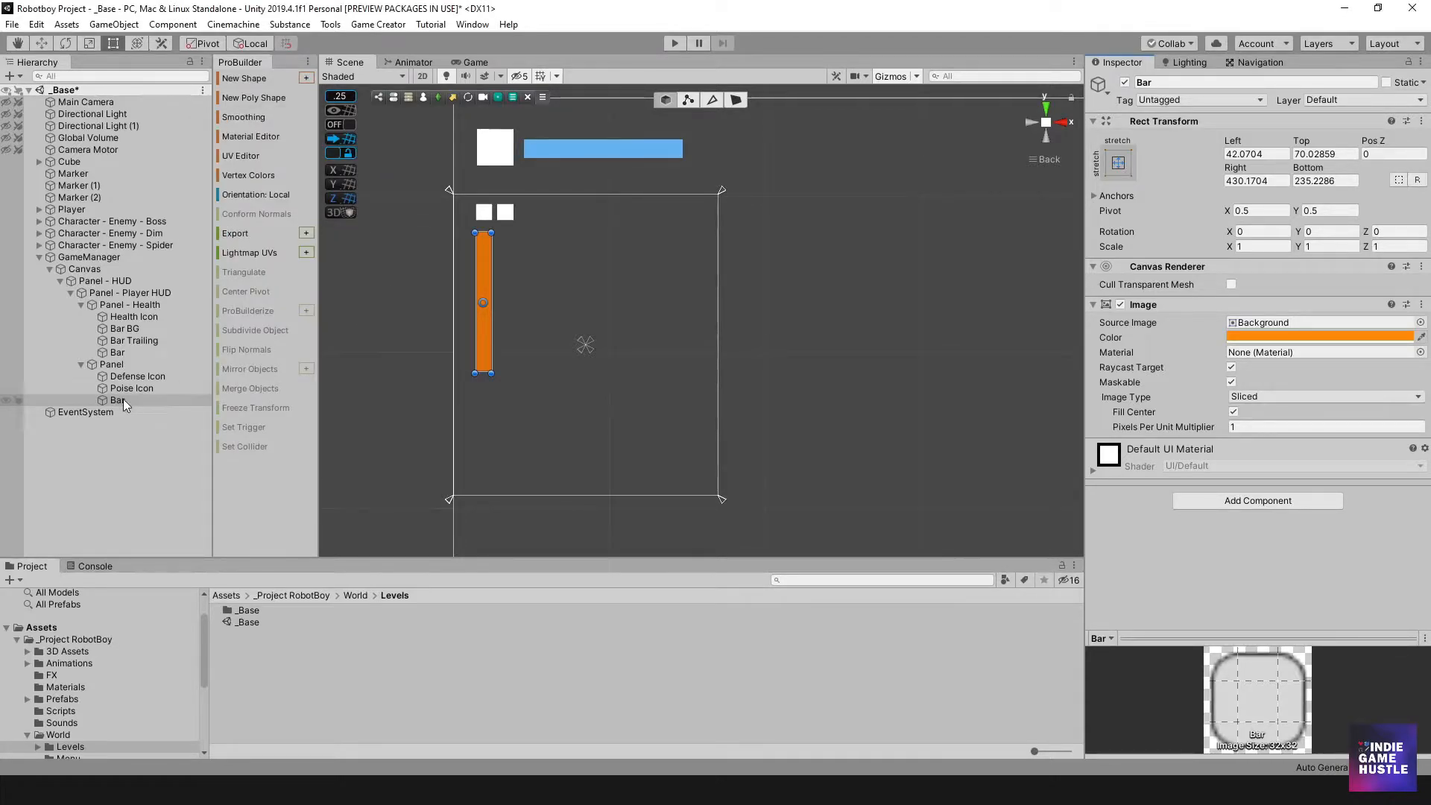
- Reorder the orange Bar in the hierarchy so it sits between Defense Icon and Poise Icon
{"action": "left_click_drag", "start_coordinate": [120, 400], "coordinate": [125, 388]}
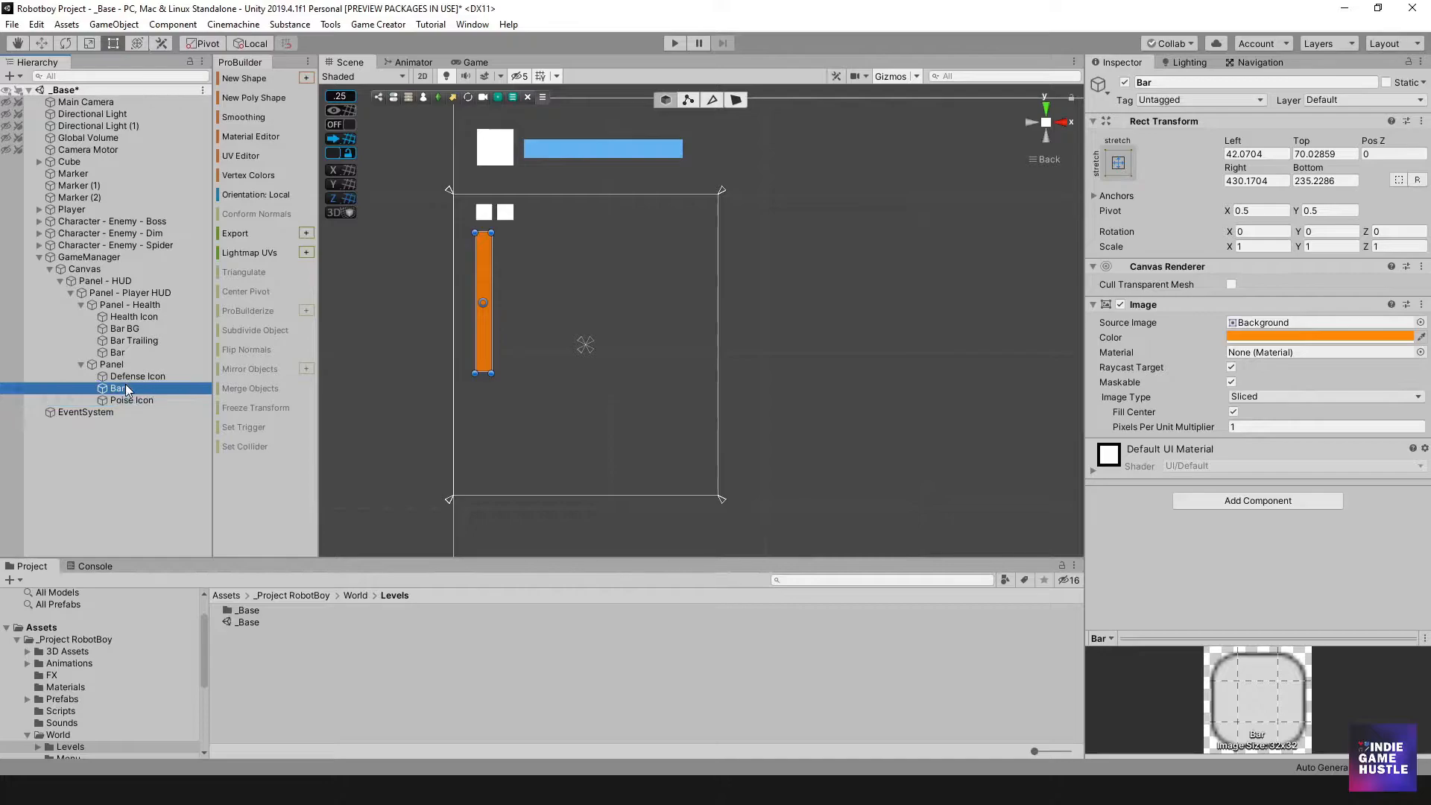
{"action": "left_click", "coordinate": [109, 436]}
- Duplicate the orange Bar, place the copy between Defense Icon and Bar in the hierarchy, and rename it Bar Trailing
{"action": "left_click", "coordinate": [120, 387]}
{"action": "key", "text": "ctrl+d"}
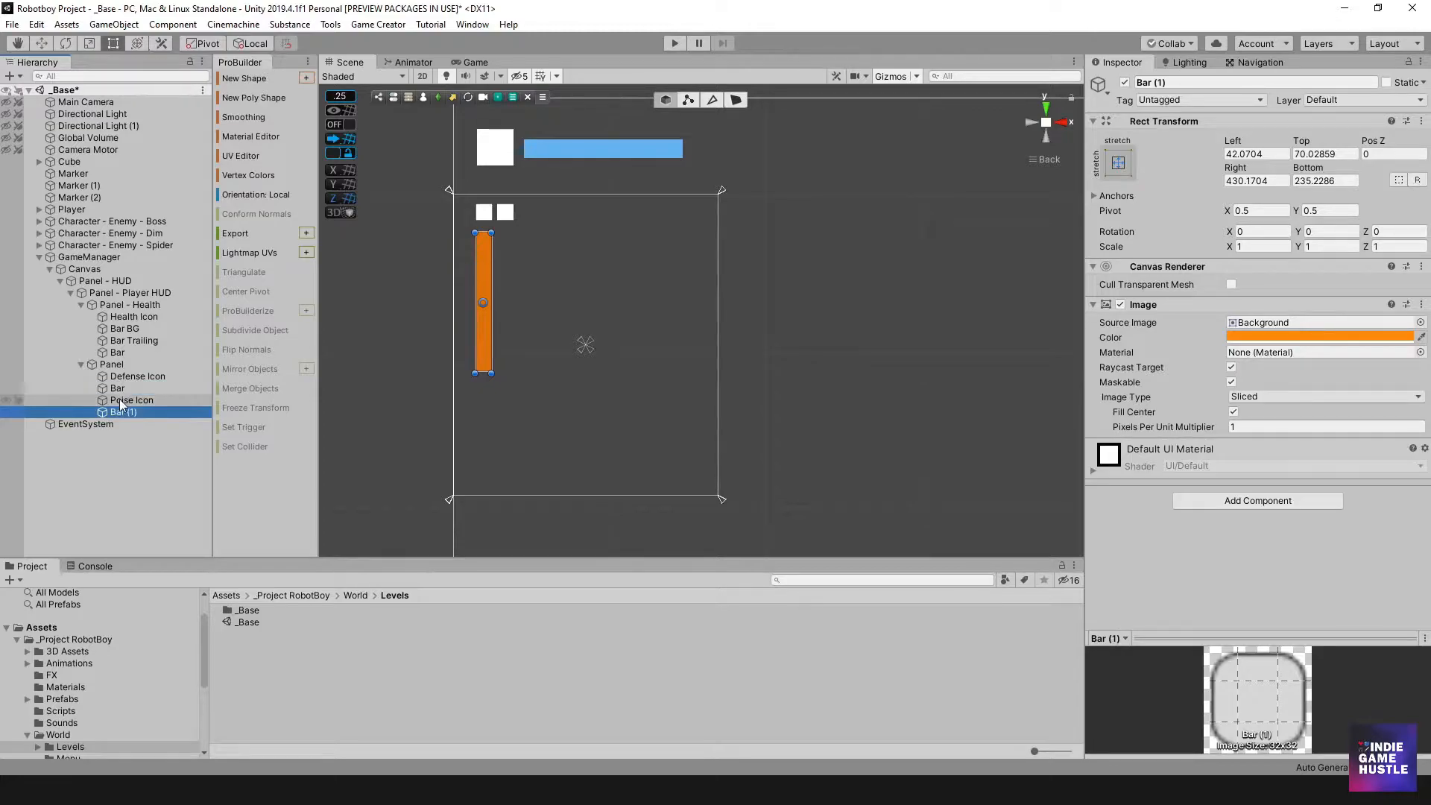
{"action": "left_click_drag", "start_coordinate": [118, 413], "coordinate": [127, 390]}
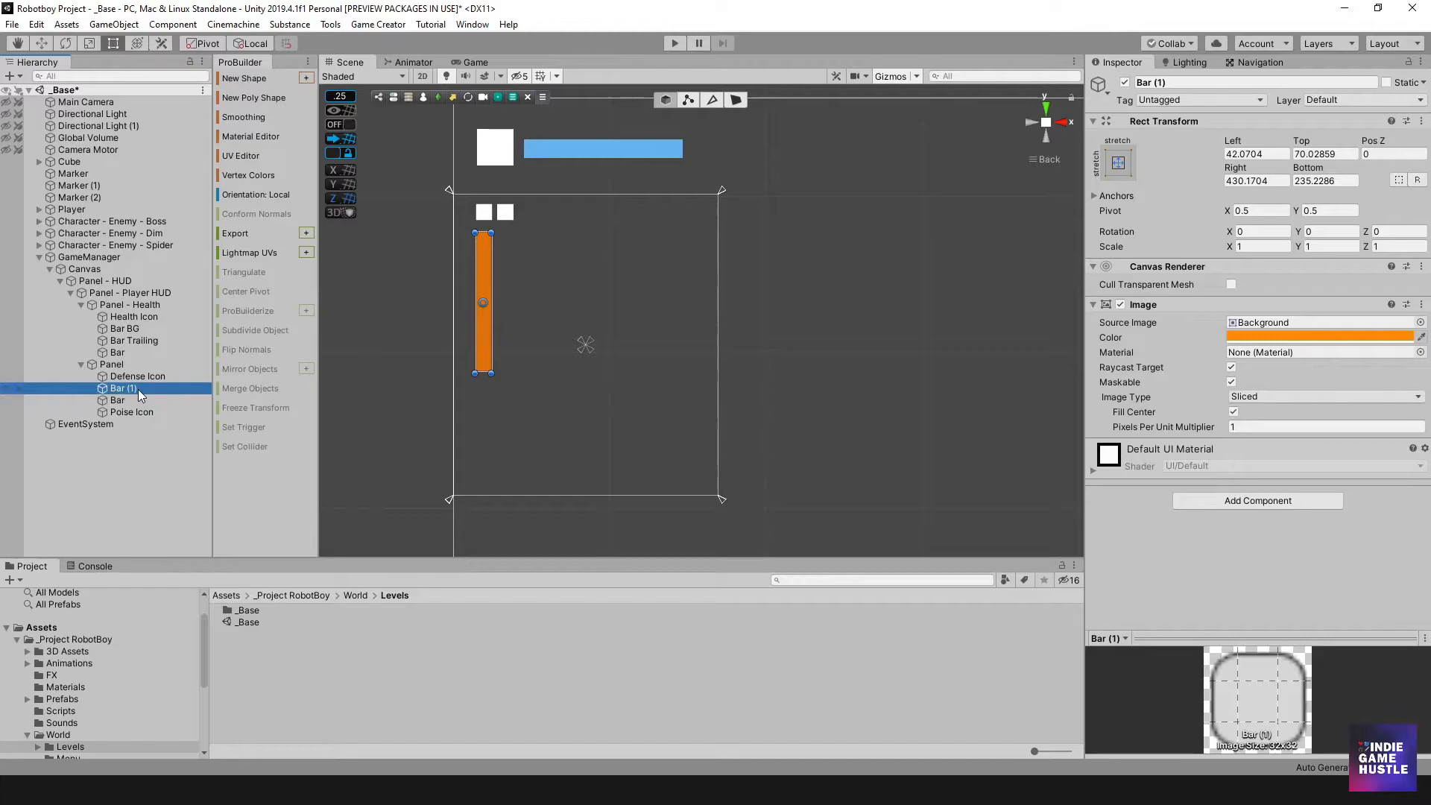
{"action": "left_click", "coordinate": [137, 389]}
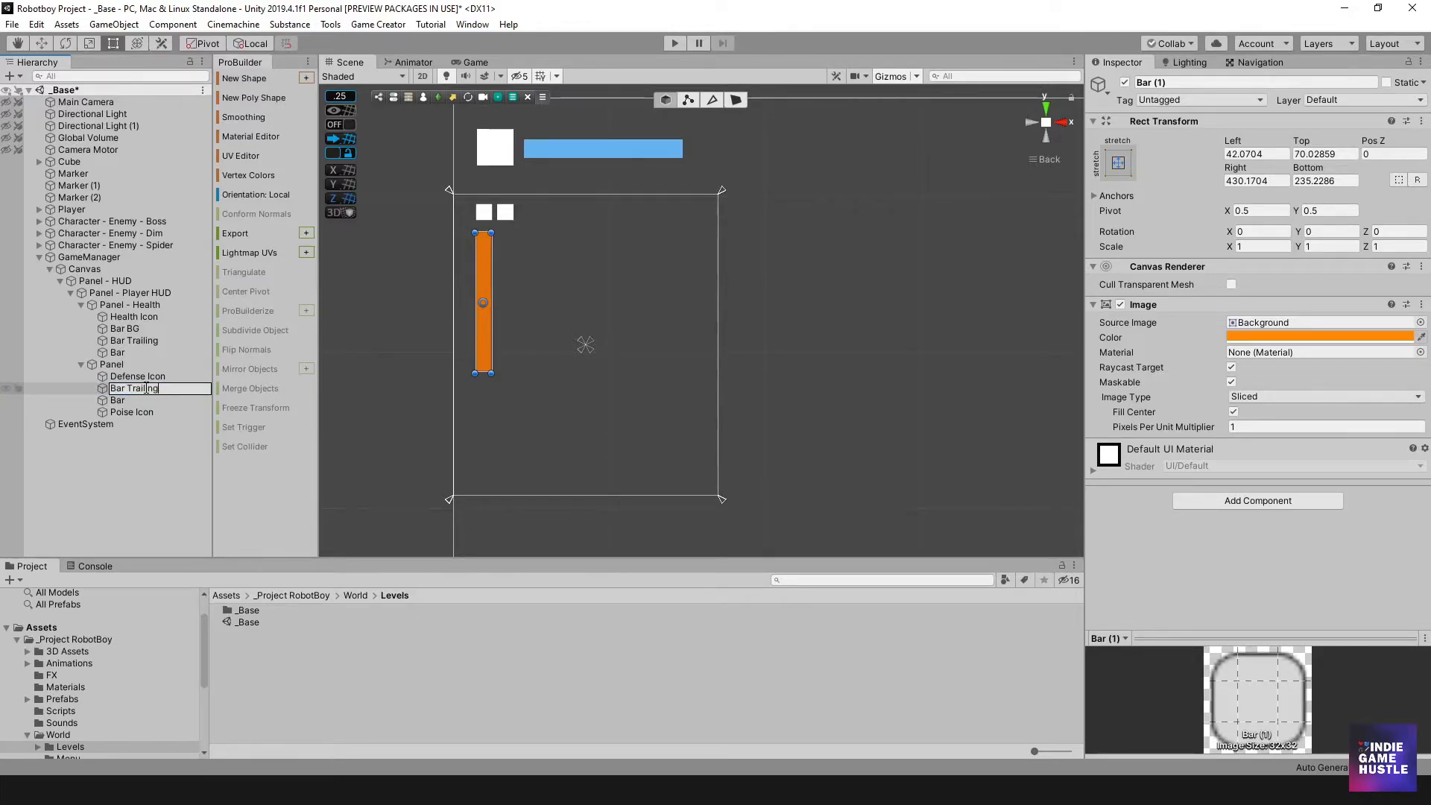
{"action": "key", "text": "Return"}
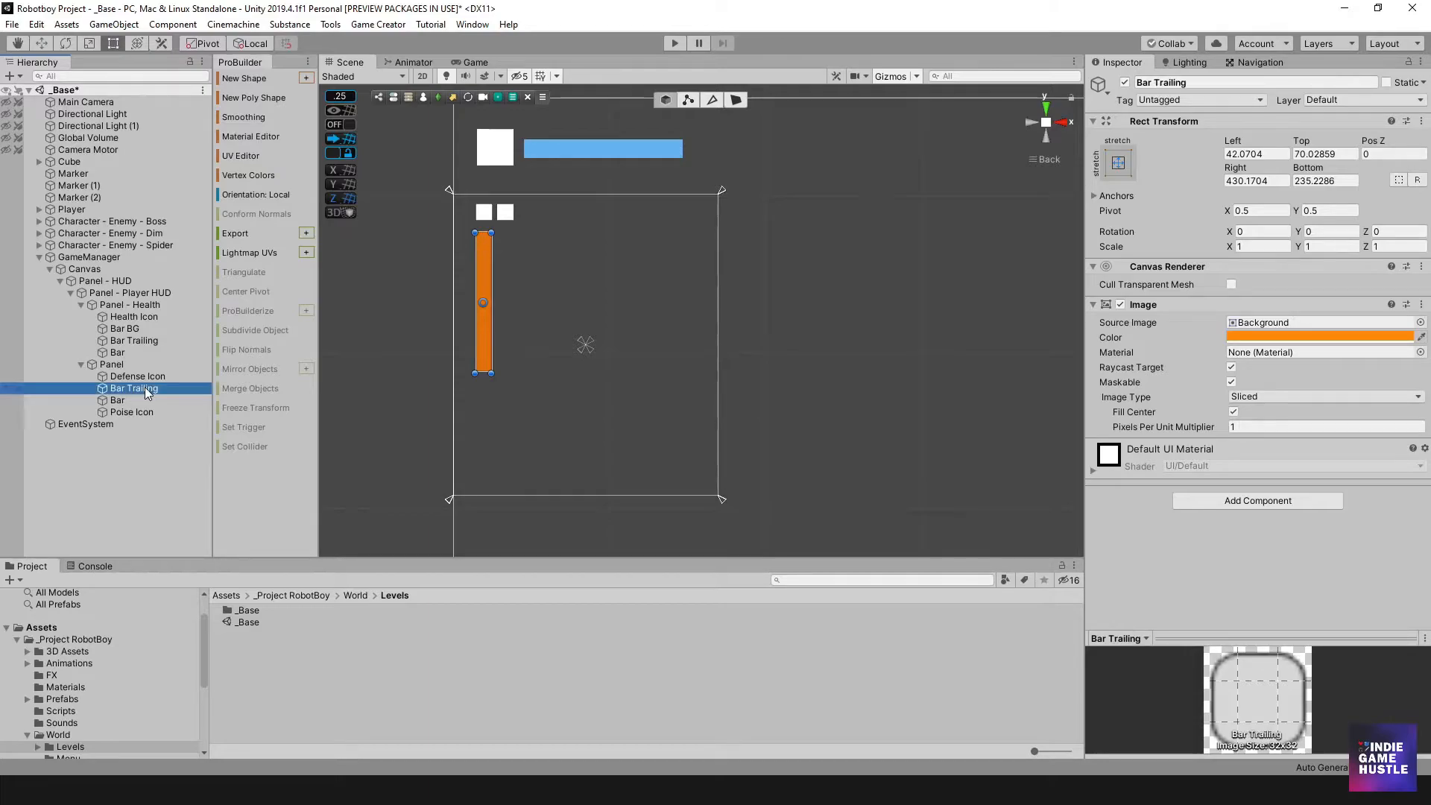
- Color the vertical Bar Trailing beneath Defense Icon opaque white, FFFFFF
{"action": "left_click", "coordinate": [1280, 333]}
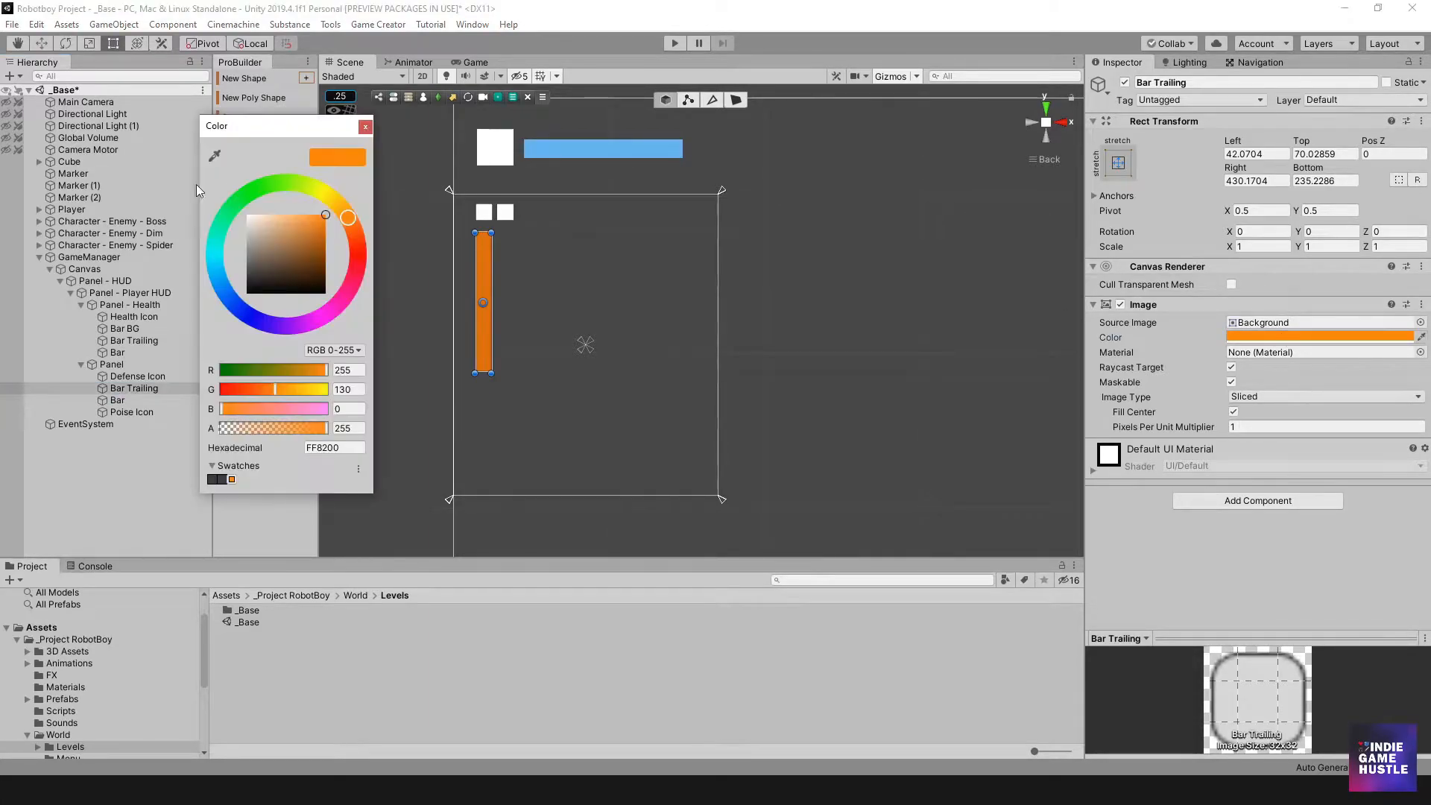
{"action": "left_click_drag", "start_coordinate": [243, 238], "coordinate": [236, 215]}
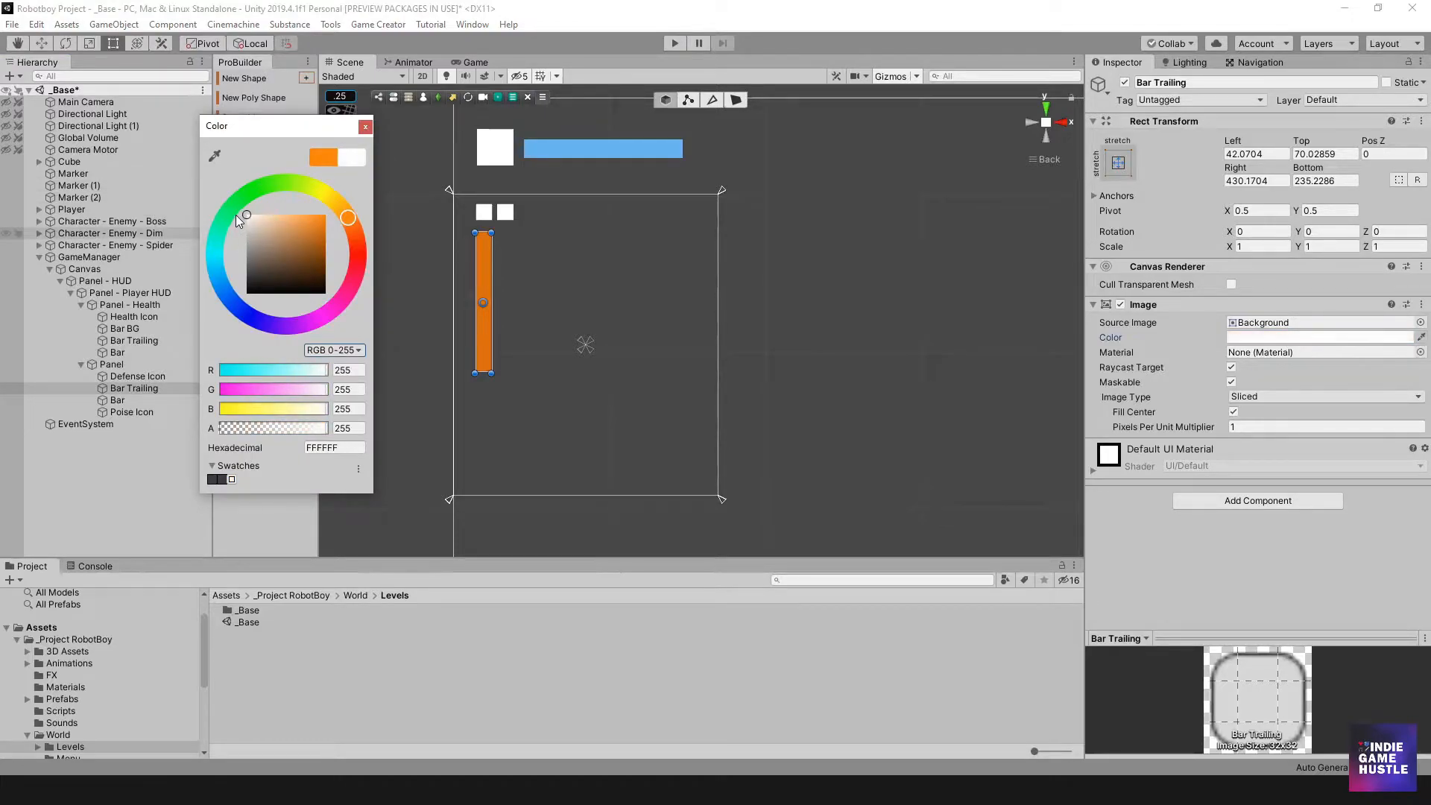
{"action": "left_click", "coordinate": [366, 128]}
{"action": "left_click", "coordinate": [132, 397]}
{"action": "left_click", "coordinate": [131, 389]}
{"action": "left_click", "coordinate": [132, 398]}
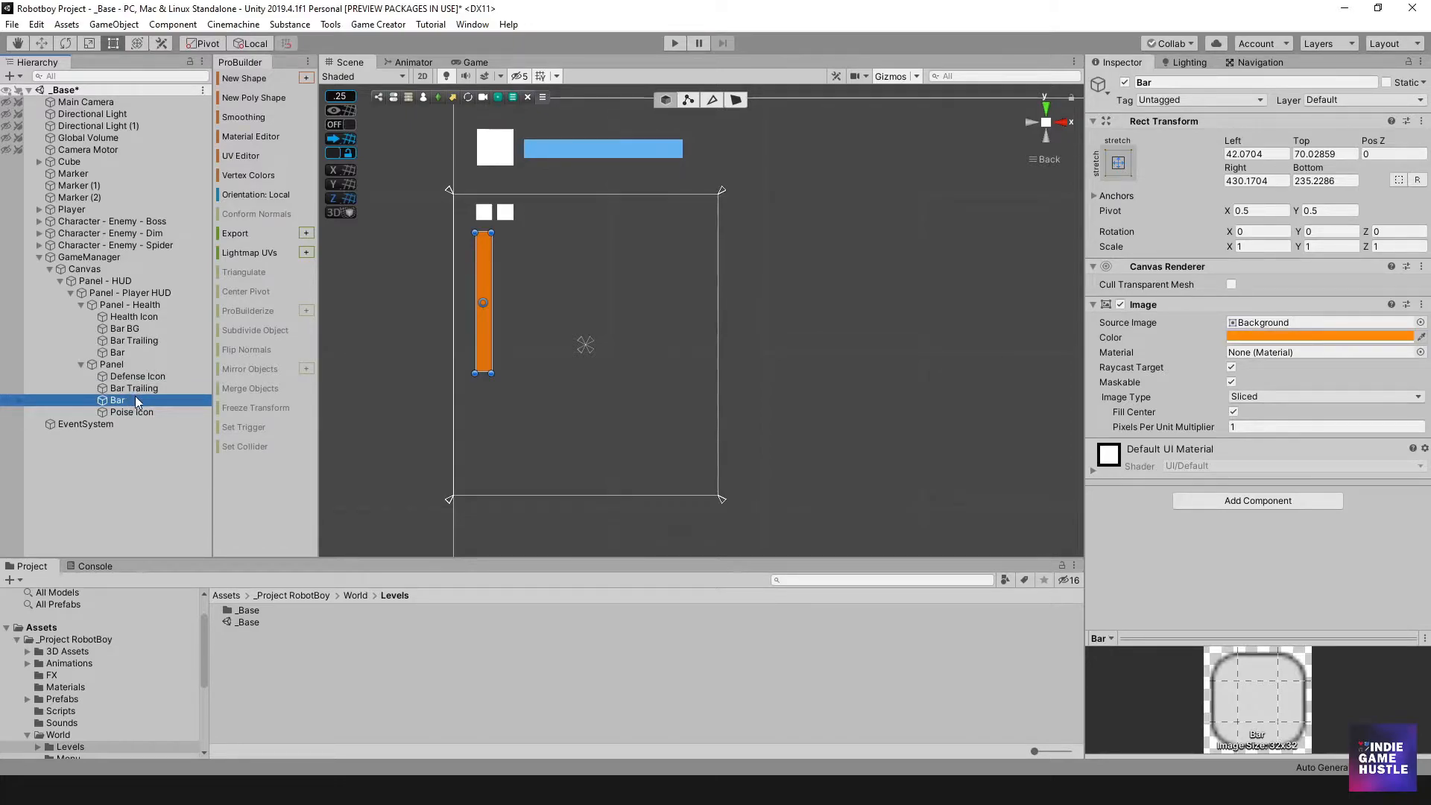
- Duplicate the white Bar Trailing and place the copy directly after Defense Icon in the hierarchy
{"action": "left_click", "coordinate": [140, 388]}
{"action": "key", "text": "ctrl+d"}
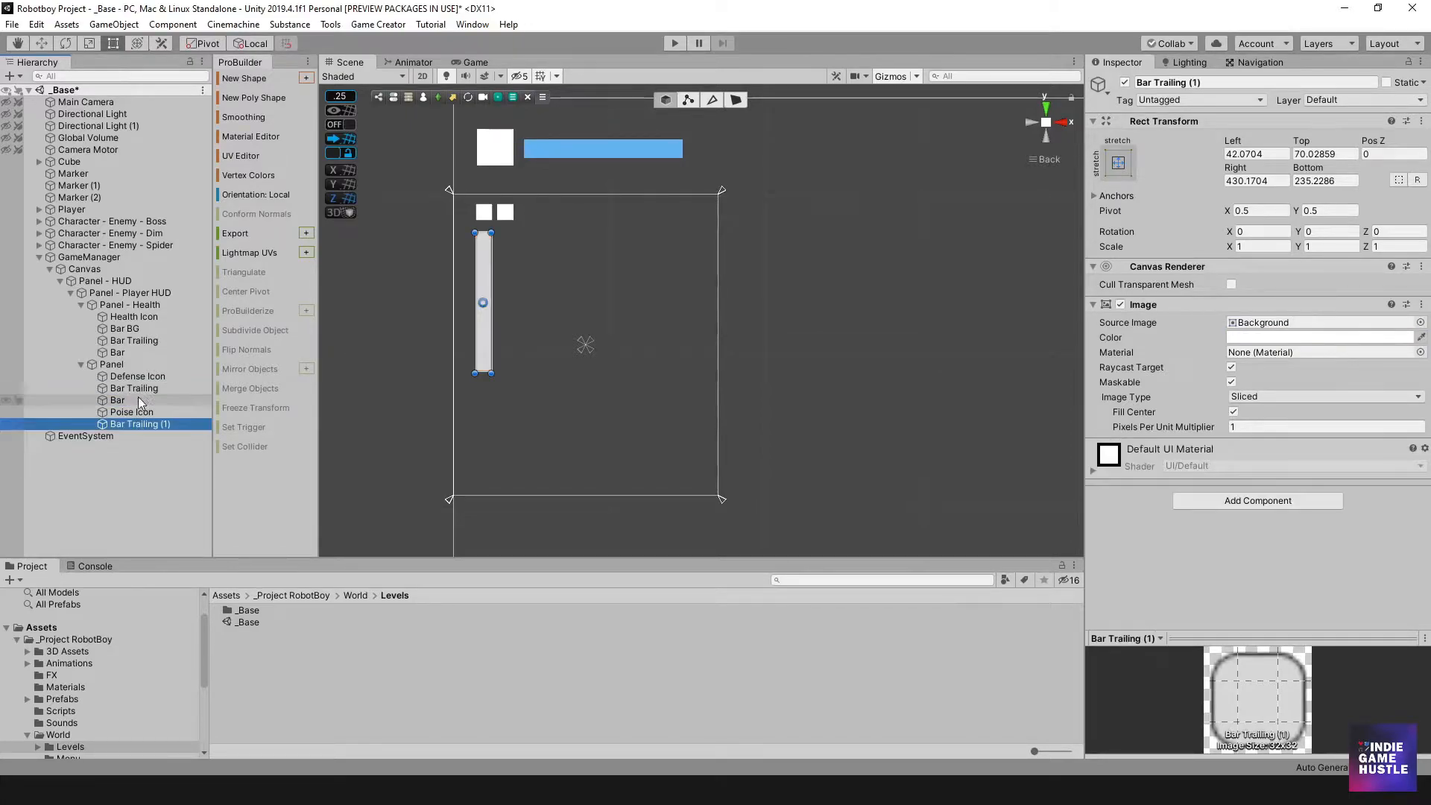
{"action": "left_click_drag", "start_coordinate": [137, 424], "coordinate": [139, 388]}
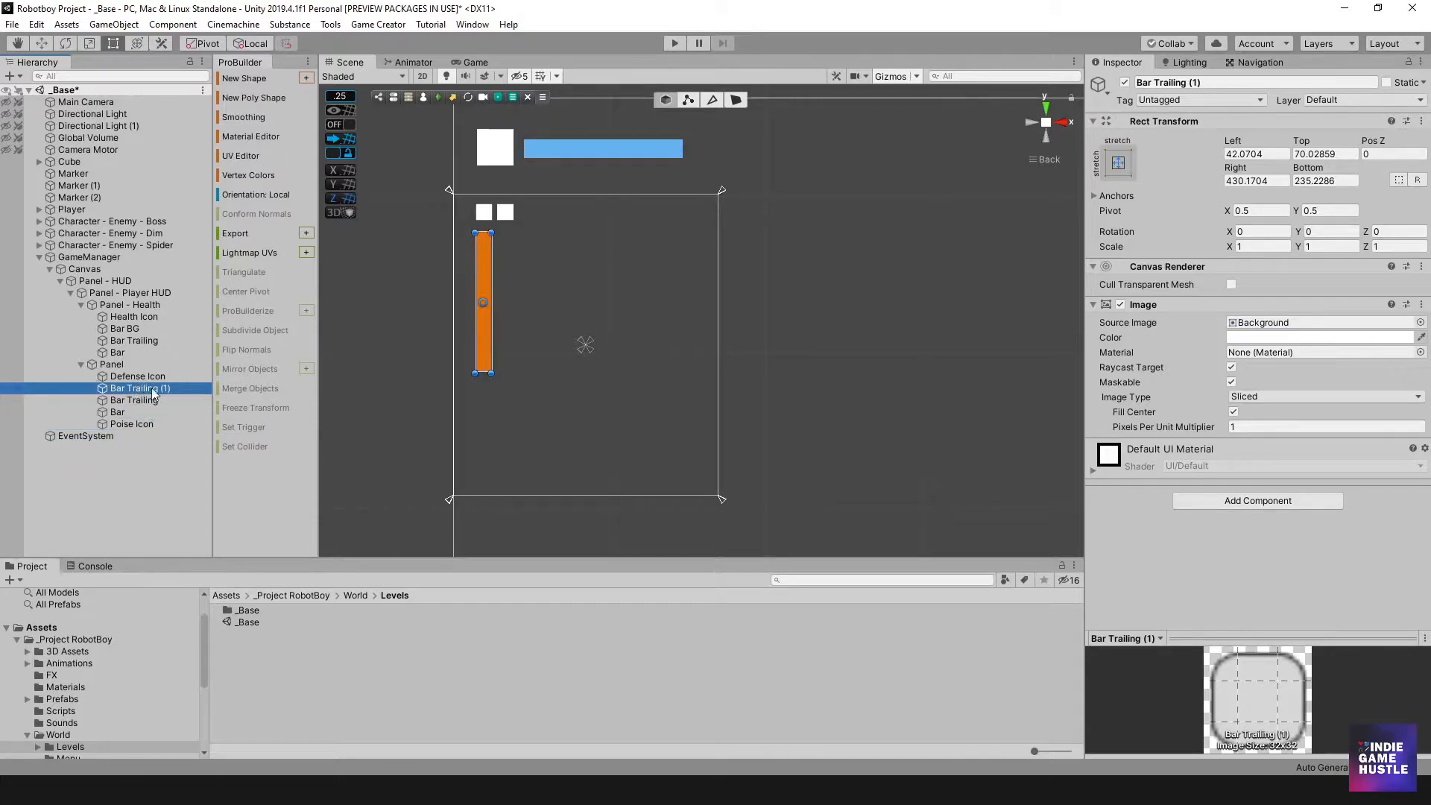
- Color the Bar Trailing copy dark gray with hexadecimal value 191919
{"action": "left_click", "coordinate": [1275, 338]}
{"action": "left_click_drag", "start_coordinate": [256, 261], "coordinate": [247, 292]}
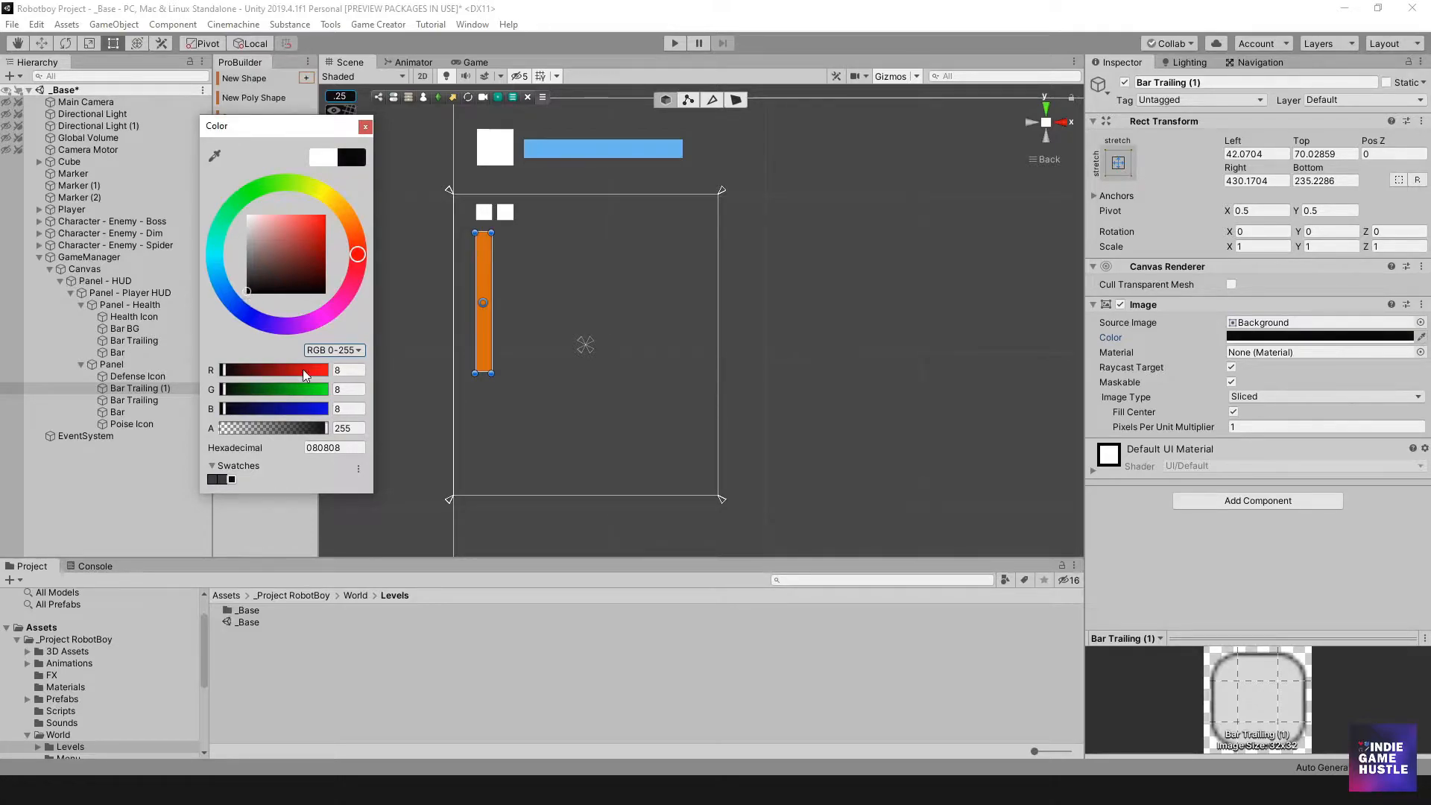
{"action": "left_click_drag", "start_coordinate": [339, 449], "coordinate": [300, 443]}
{"action": "key", "text": "BackSpace"}
{"action": "type", "text": "191919"}
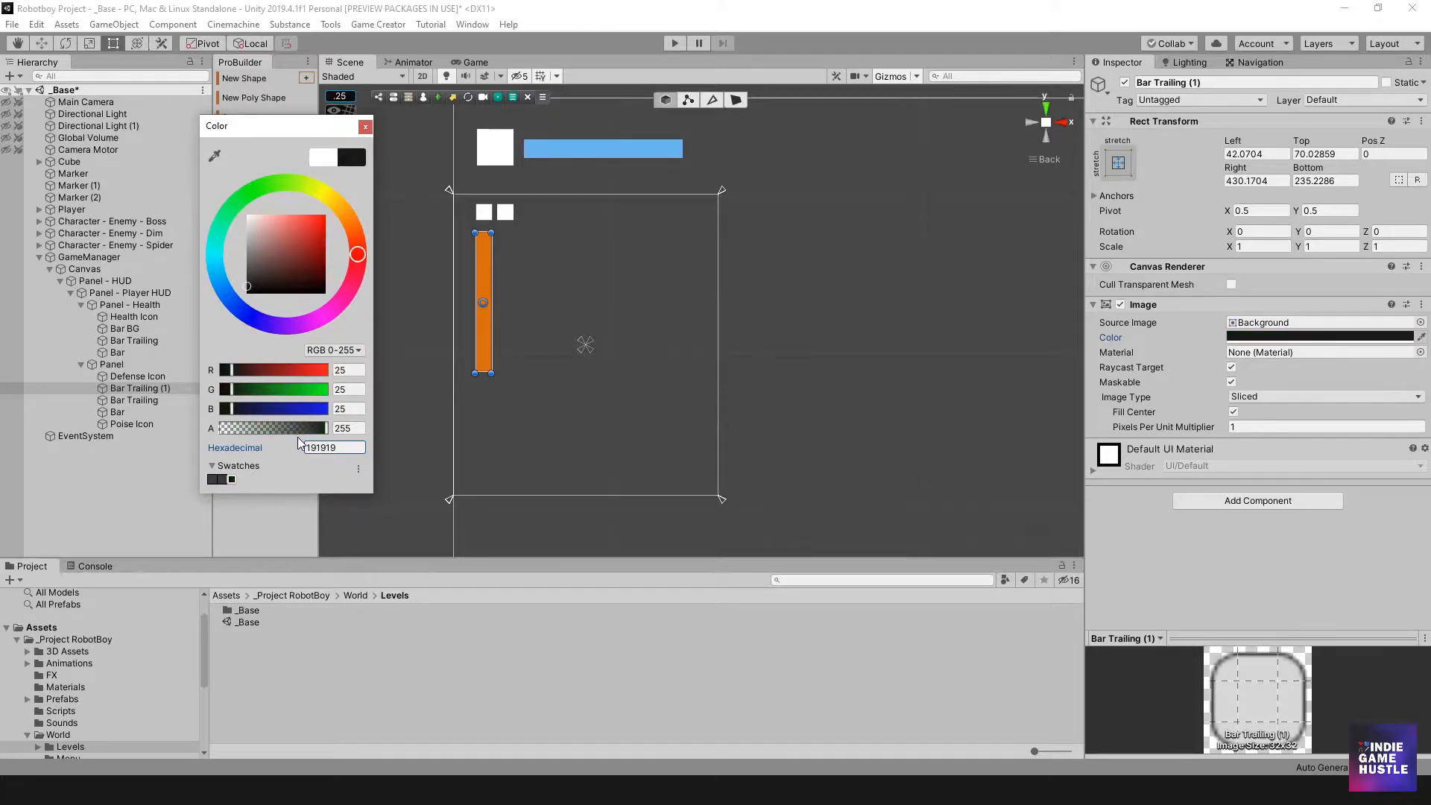
- Rename the dark Bar Trailing copy as Bar BG
{"action": "left_click", "coordinate": [128, 388]}
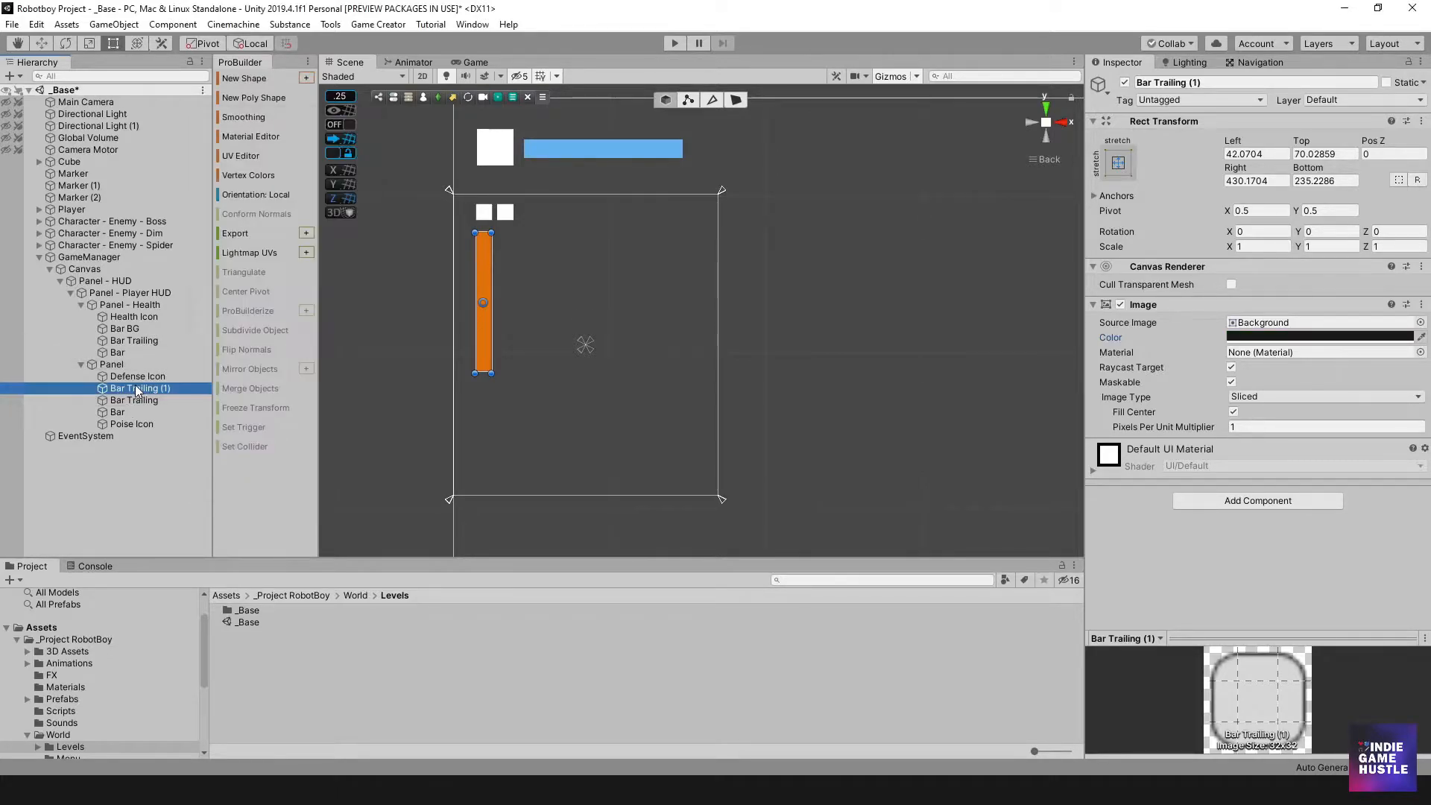
{"action": "left_click", "coordinate": [135, 388]}
{"action": "left_click", "coordinate": [197, 394]}
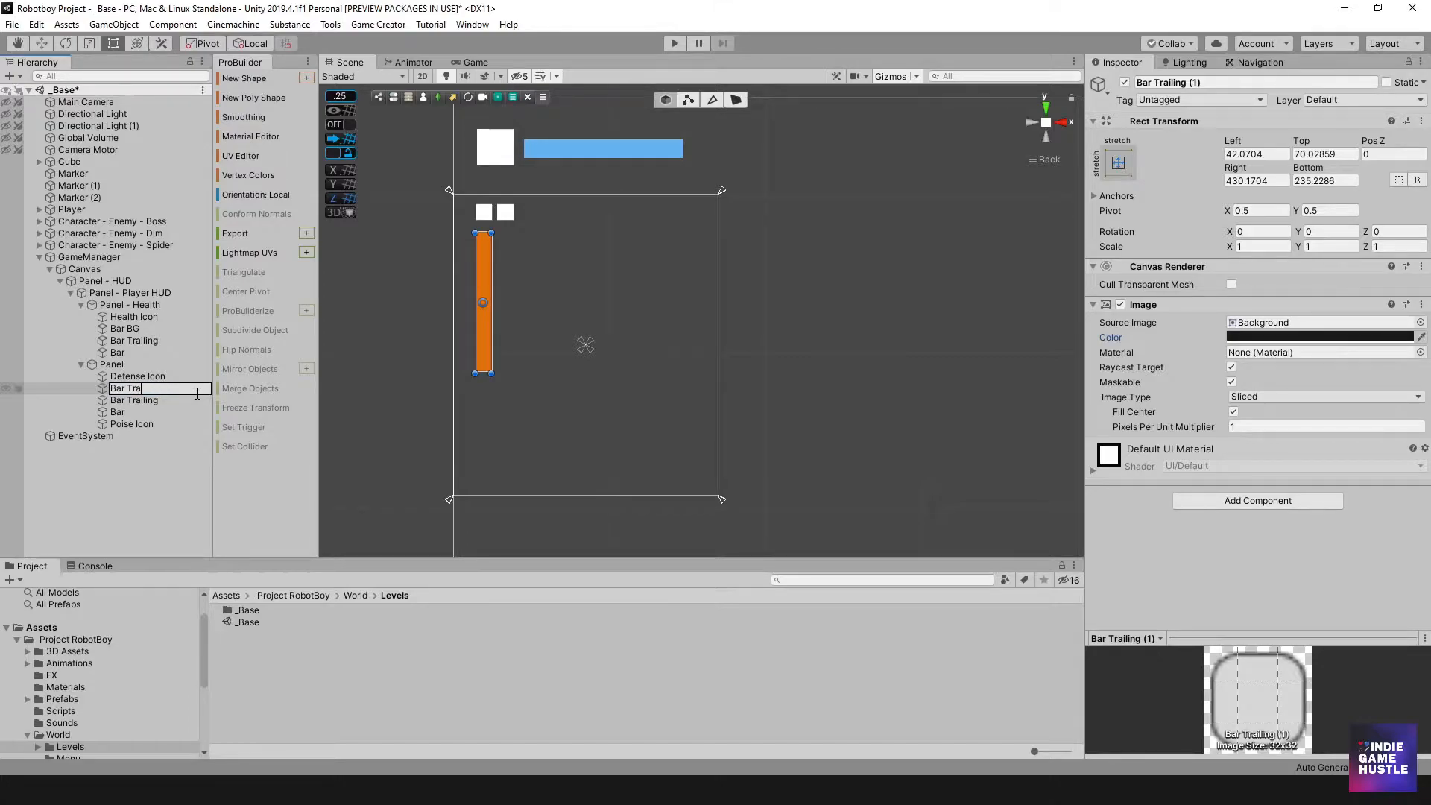
{"action": "type", "text": "BG"}
{"action": "key", "text": "Return"}
- Duplicate Bar BG, Bar Trailing and Bar together and move the copies beneath Poise Icon, at a left offset of about 83
{"action": "left_click", "coordinate": [124, 410]}
{"action": "left_click", "coordinate": [126, 399]}
{"action": "left_click", "coordinate": [126, 388]}
{"action": "left_click", "coordinate": [128, 399]}
{"action": "left_click", "coordinate": [119, 414]}
{"action": "left_click", "coordinate": [125, 389], "text": "shift"}
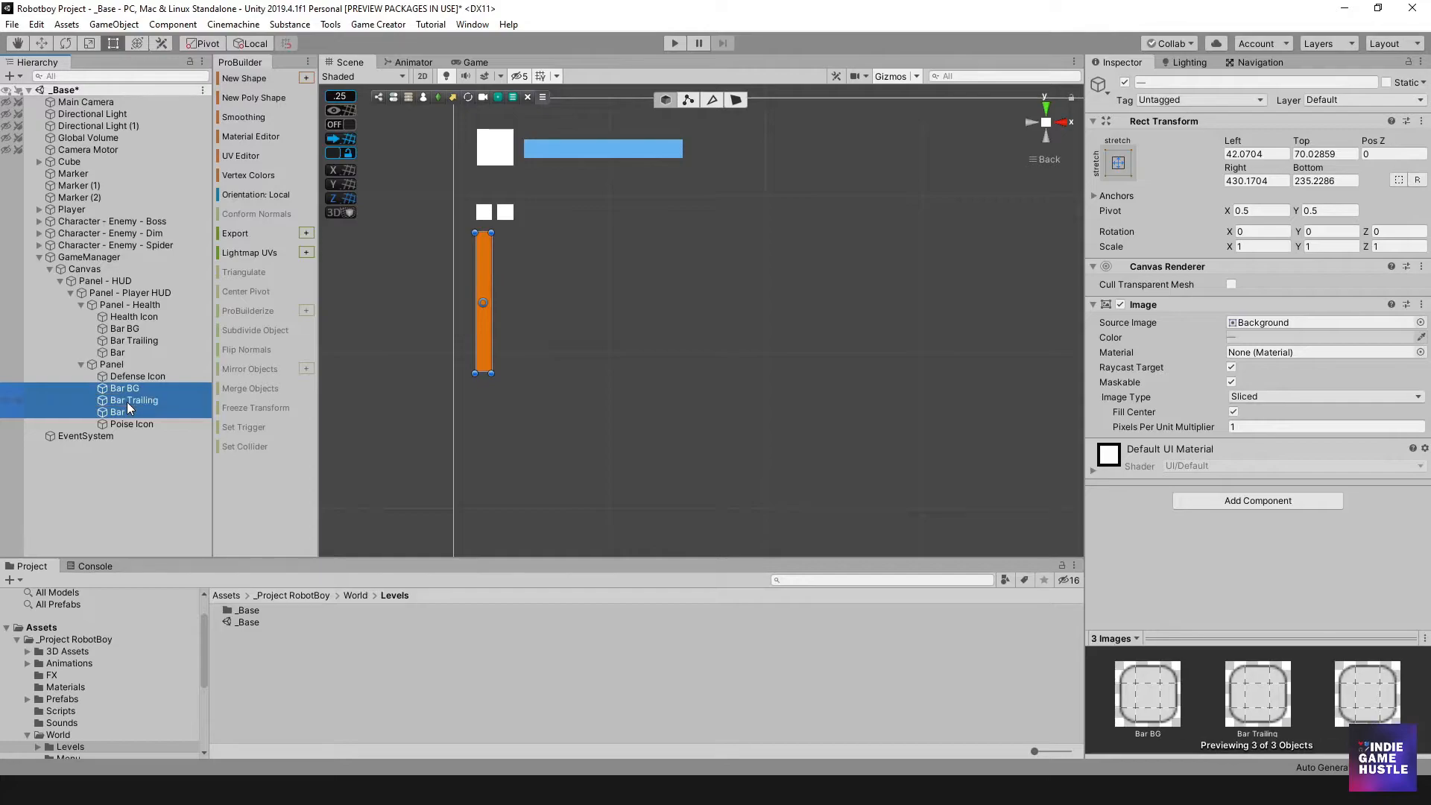
{"action": "key", "text": "ctrl+d"}
{"action": "left_click_drag", "start_coordinate": [485, 371], "coordinate": [512, 353]}
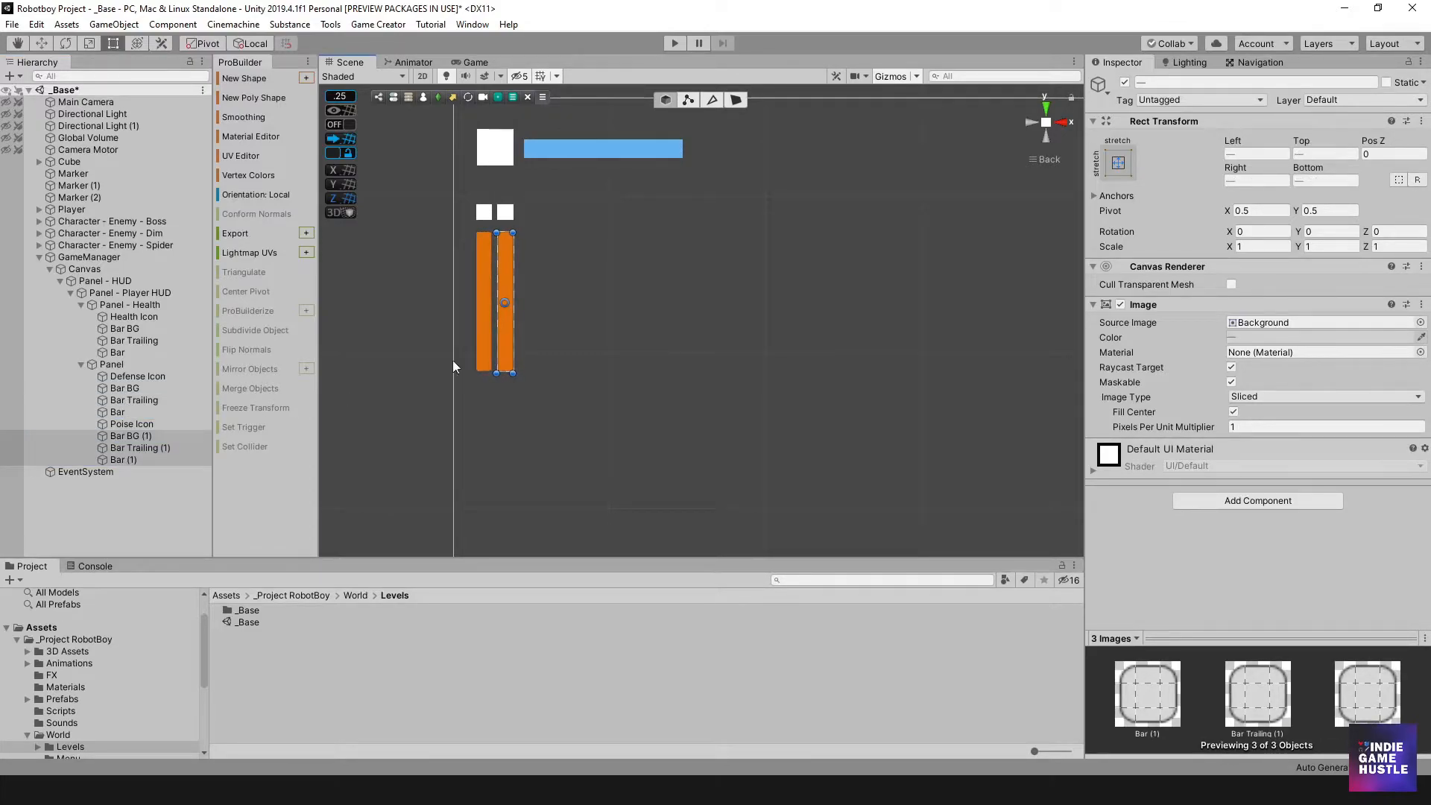
{"action": "left_click", "coordinate": [170, 499]}
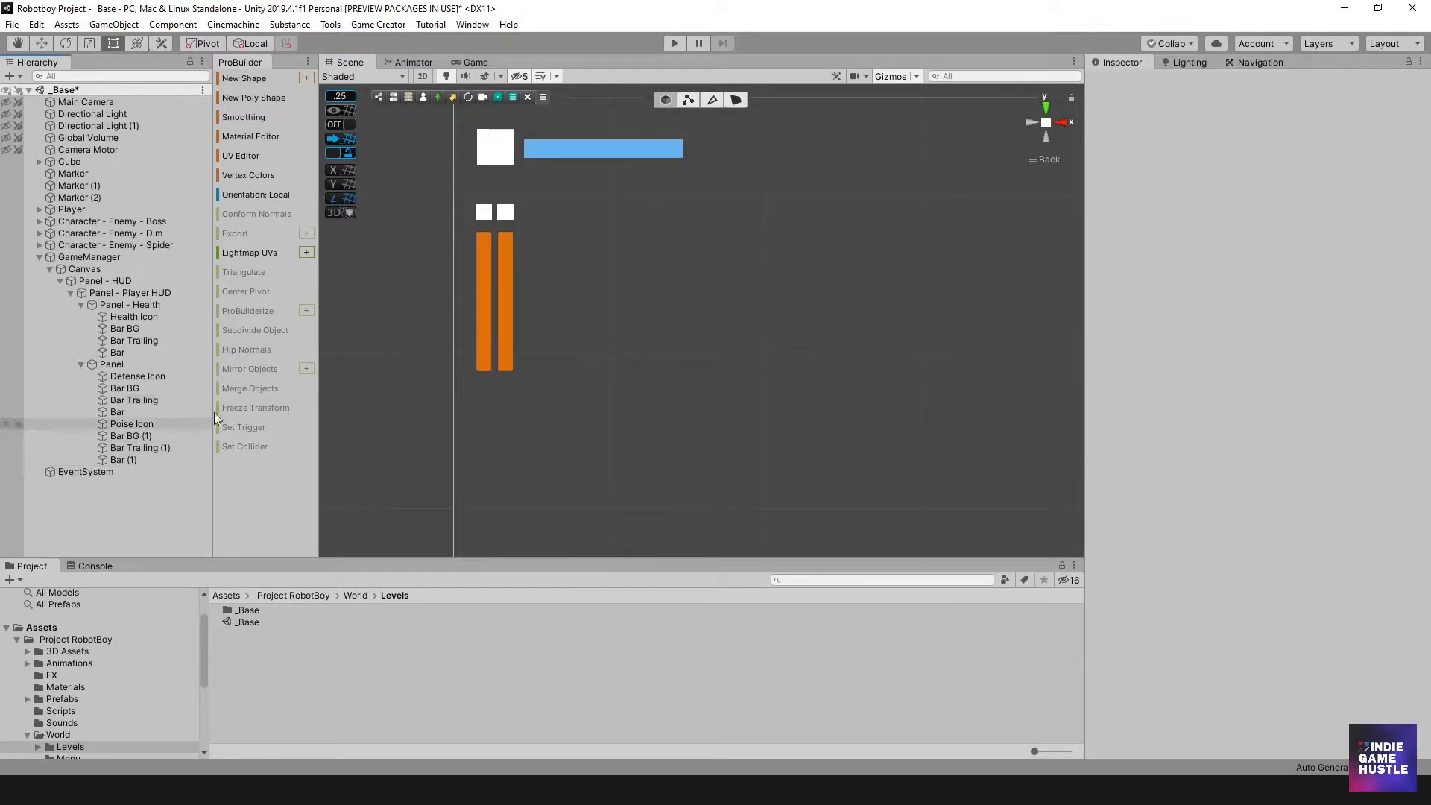
- Reduce the height of Panel - Health to about 150 by raising its lower edge to just below the health icon
{"action": "scroll", "coordinate": [571, 284], "scroll_direction": "down", "scroll_amount": 3}
{"action": "scroll", "coordinate": [546, 311], "scroll_direction": "up", "scroll_amount": 3}
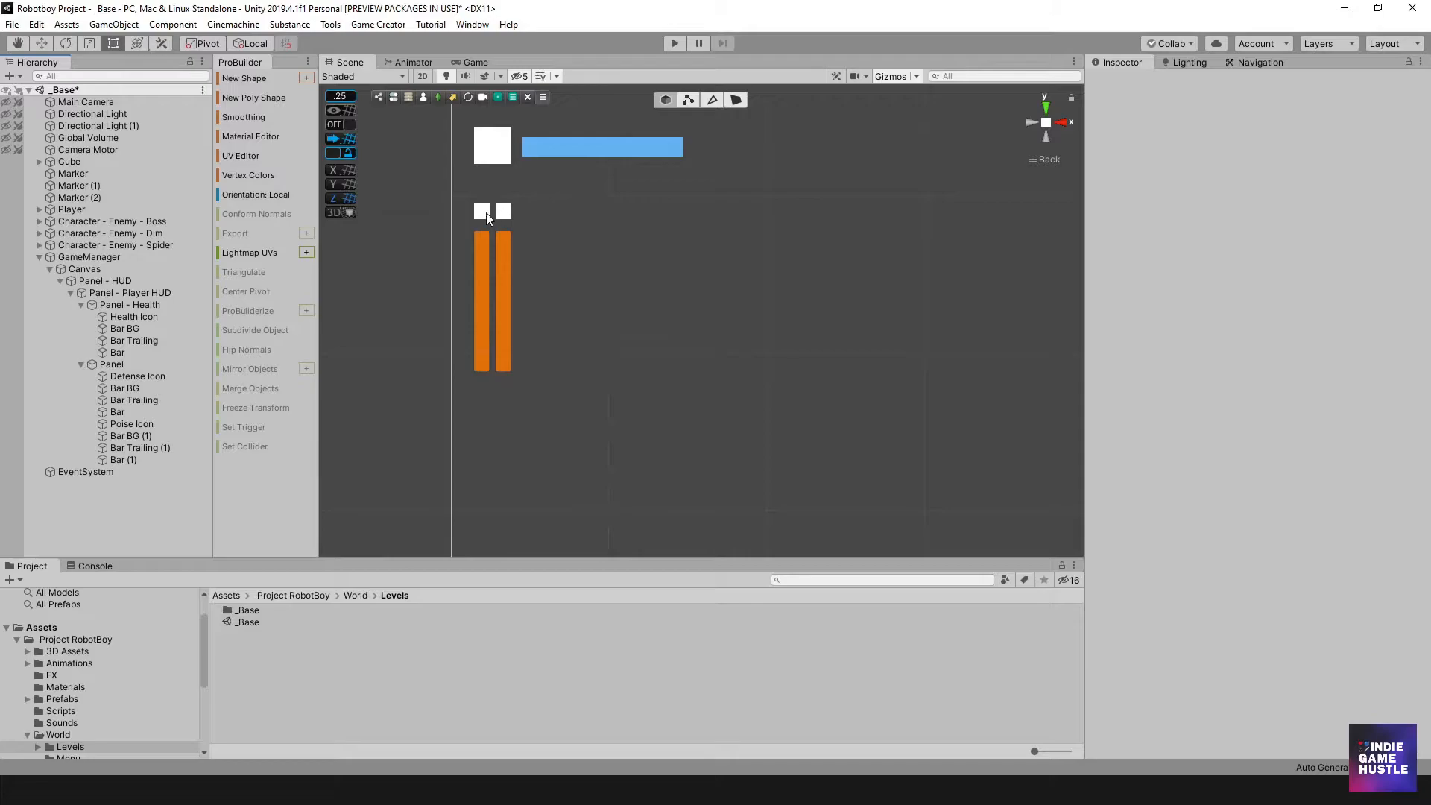
{"action": "scroll", "coordinate": [605, 321], "scroll_direction": "up", "scroll_amount": 1}
{"action": "scroll", "coordinate": [605, 315], "scroll_direction": "up", "scroll_amount": 1}
{"action": "middle_click_drag", "start_coordinate": [579, 288], "coordinate": [578, 447]}
{"action": "scroll", "coordinate": [579, 447], "scroll_direction": "up", "scroll_amount": 1}
{"action": "middle_click_drag", "start_coordinate": [455, 311], "coordinate": [483, 230]}
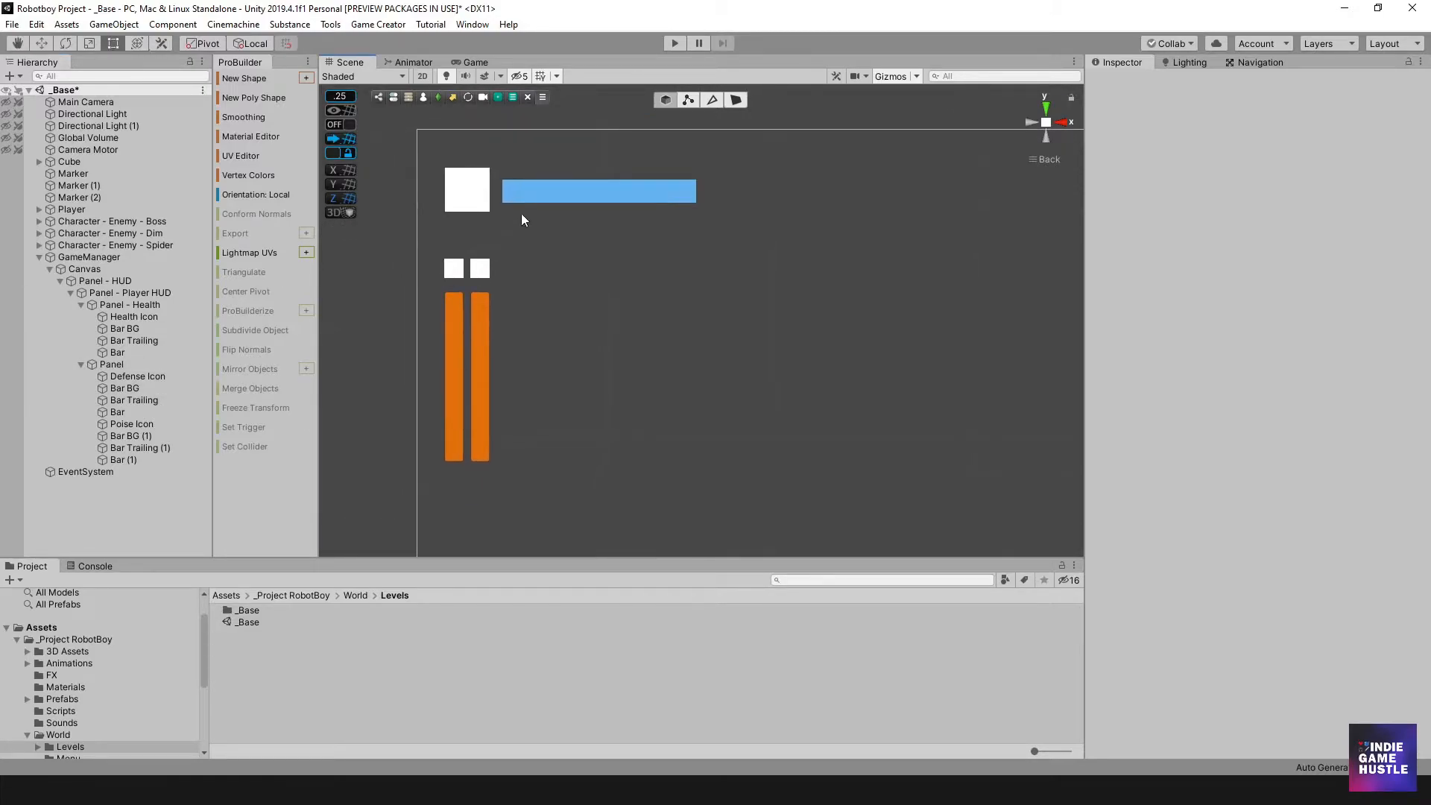
{"action": "left_click", "coordinate": [116, 364]}
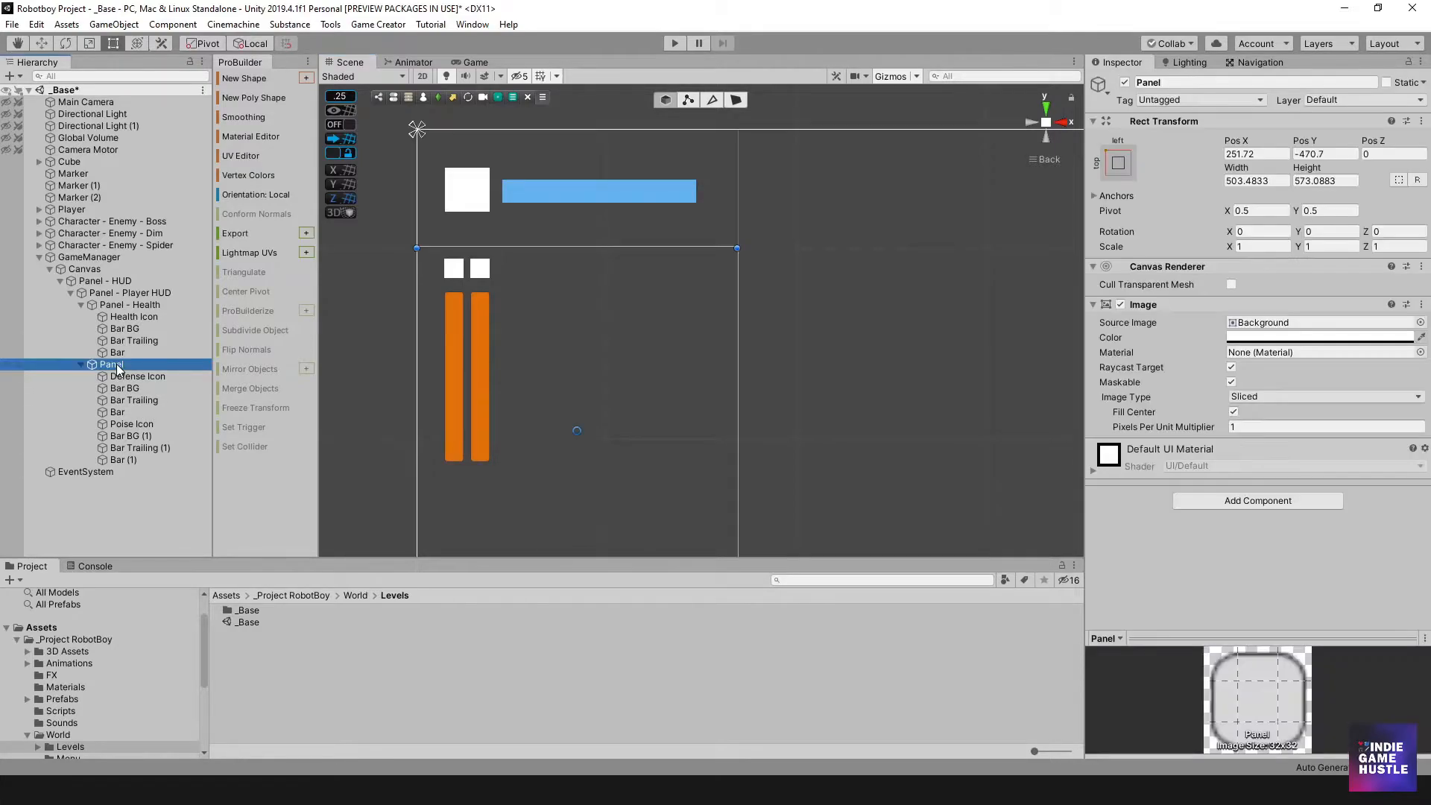
{"action": "left_click", "coordinate": [115, 304]}
{"action": "left_click_drag", "start_coordinate": [520, 248], "coordinate": [530, 225]}
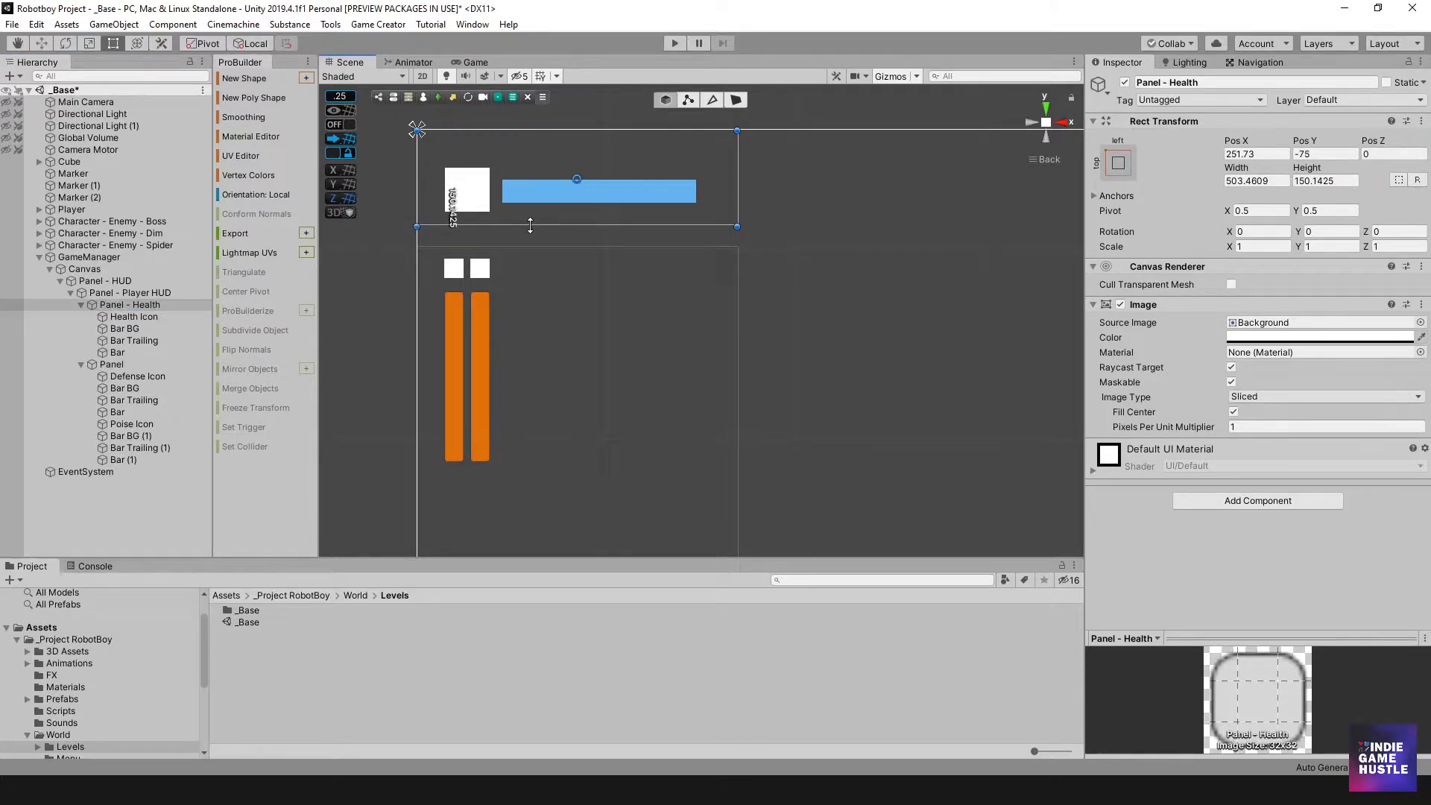
- Move the Panel holding the defense and poise bars up against Panel - Health, to a Pos Y of about -437
{"action": "left_click", "coordinate": [102, 293]}
{"action": "left_click", "coordinate": [140, 304]}
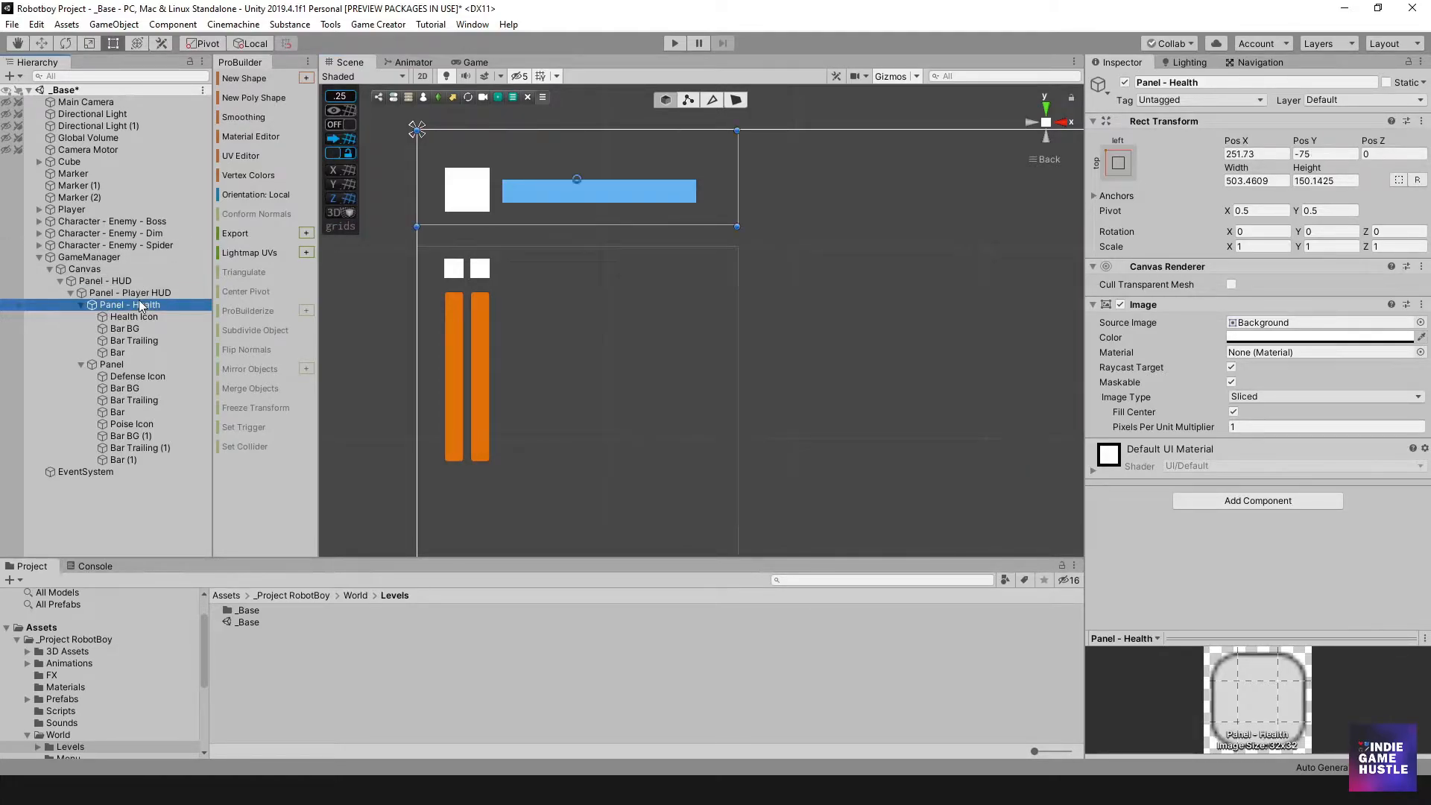
{"action": "left_click", "coordinate": [136, 291]}
{"action": "left_click", "coordinate": [123, 281]}
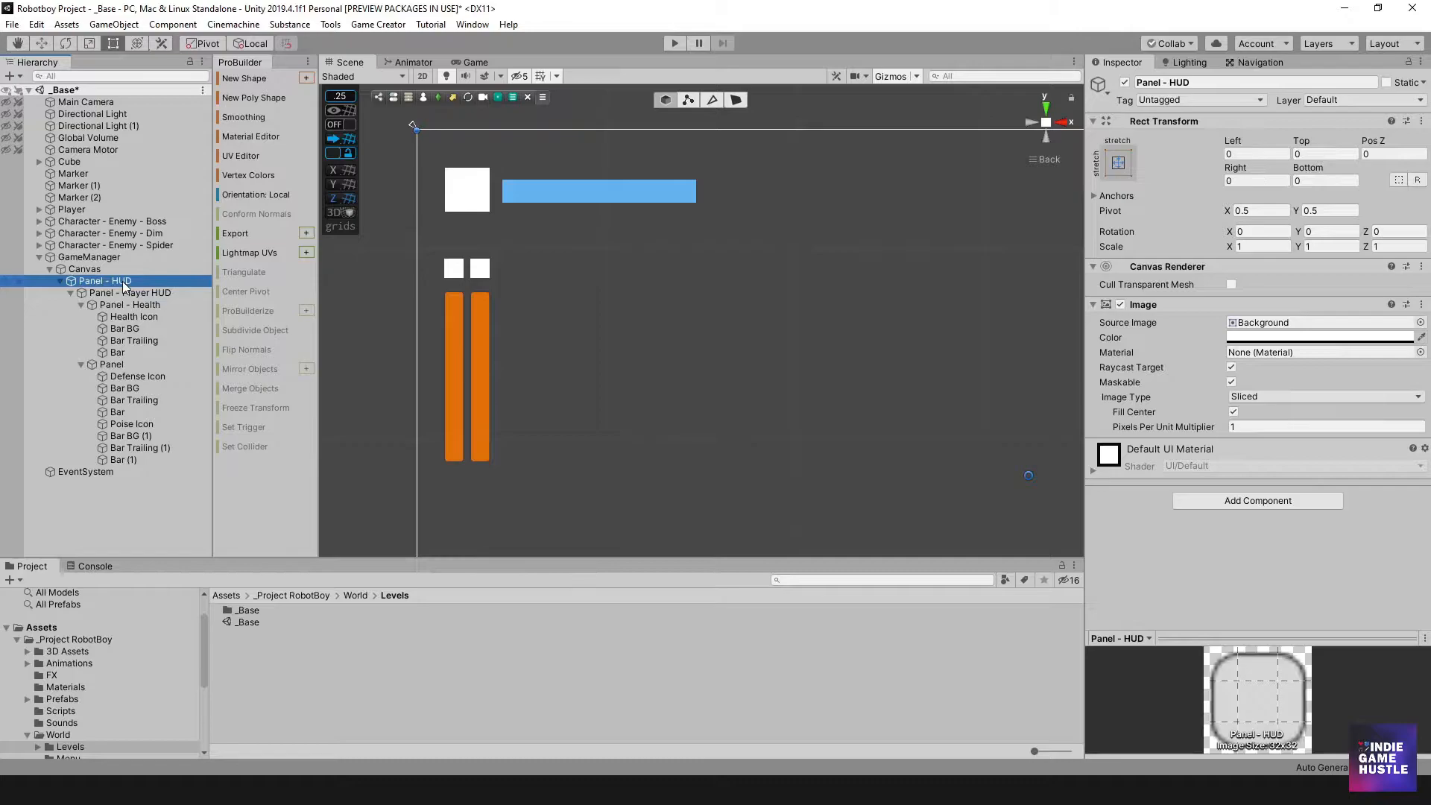
{"action": "left_click", "coordinate": [115, 293]}
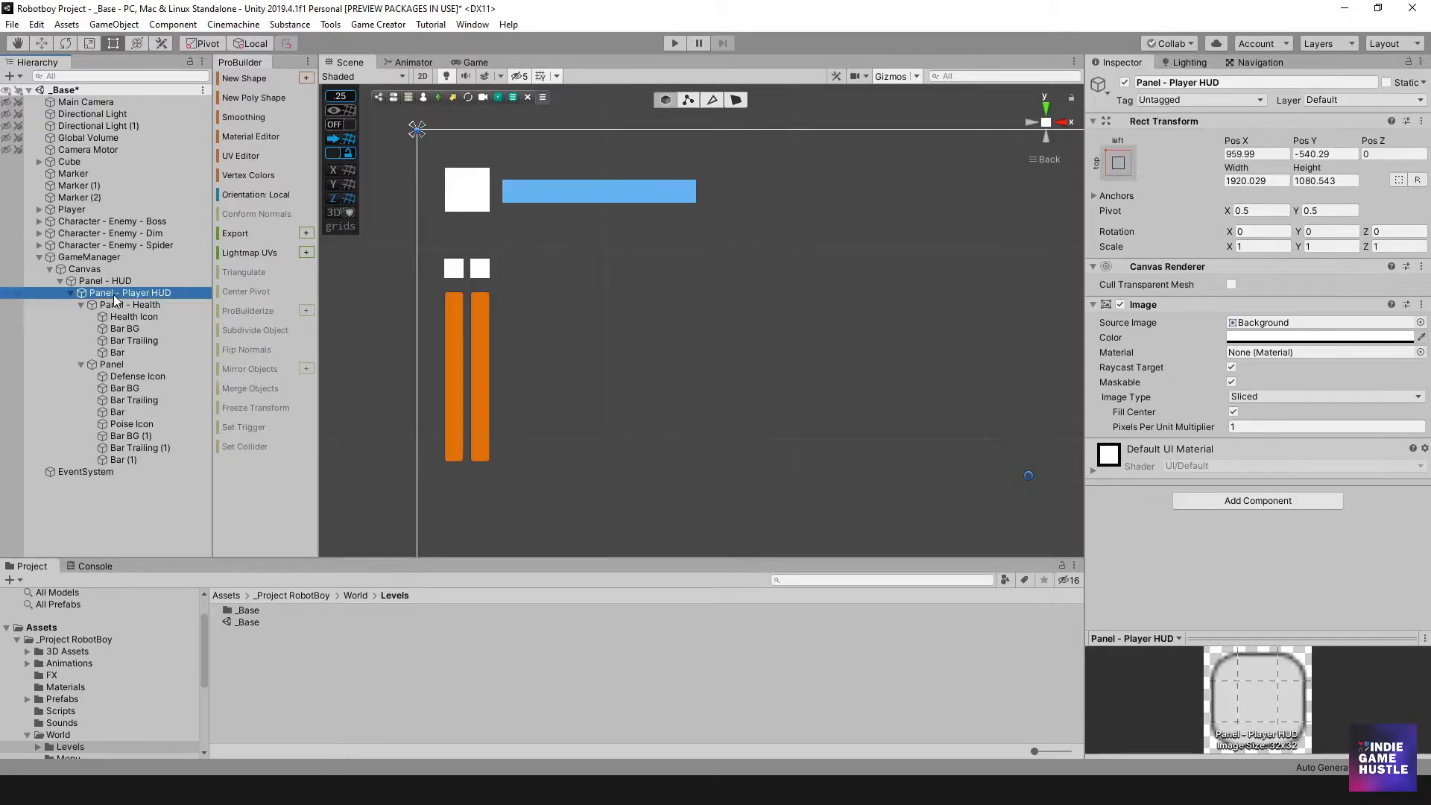
{"action": "left_click", "coordinate": [122, 305]}
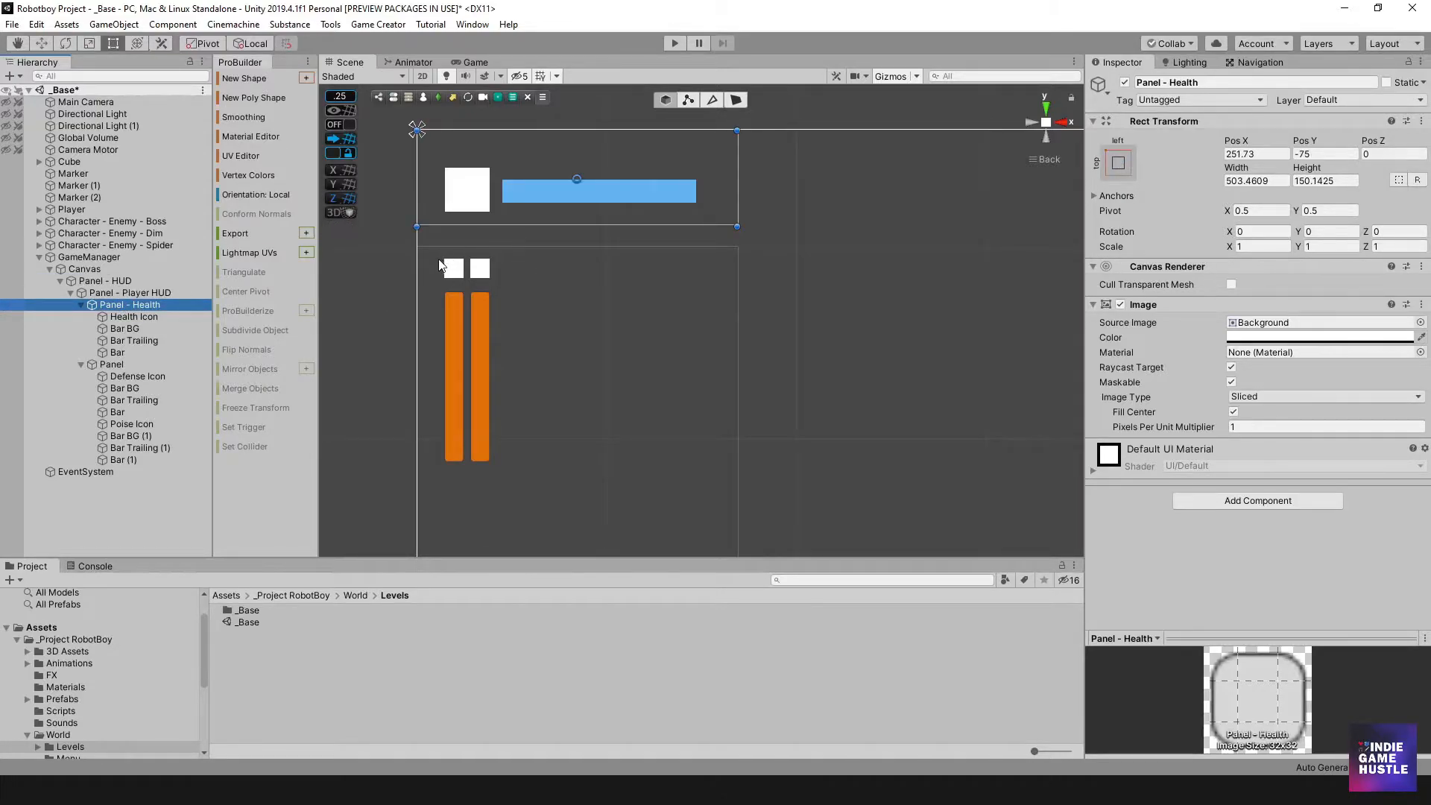
{"action": "left_click", "coordinate": [117, 365]}
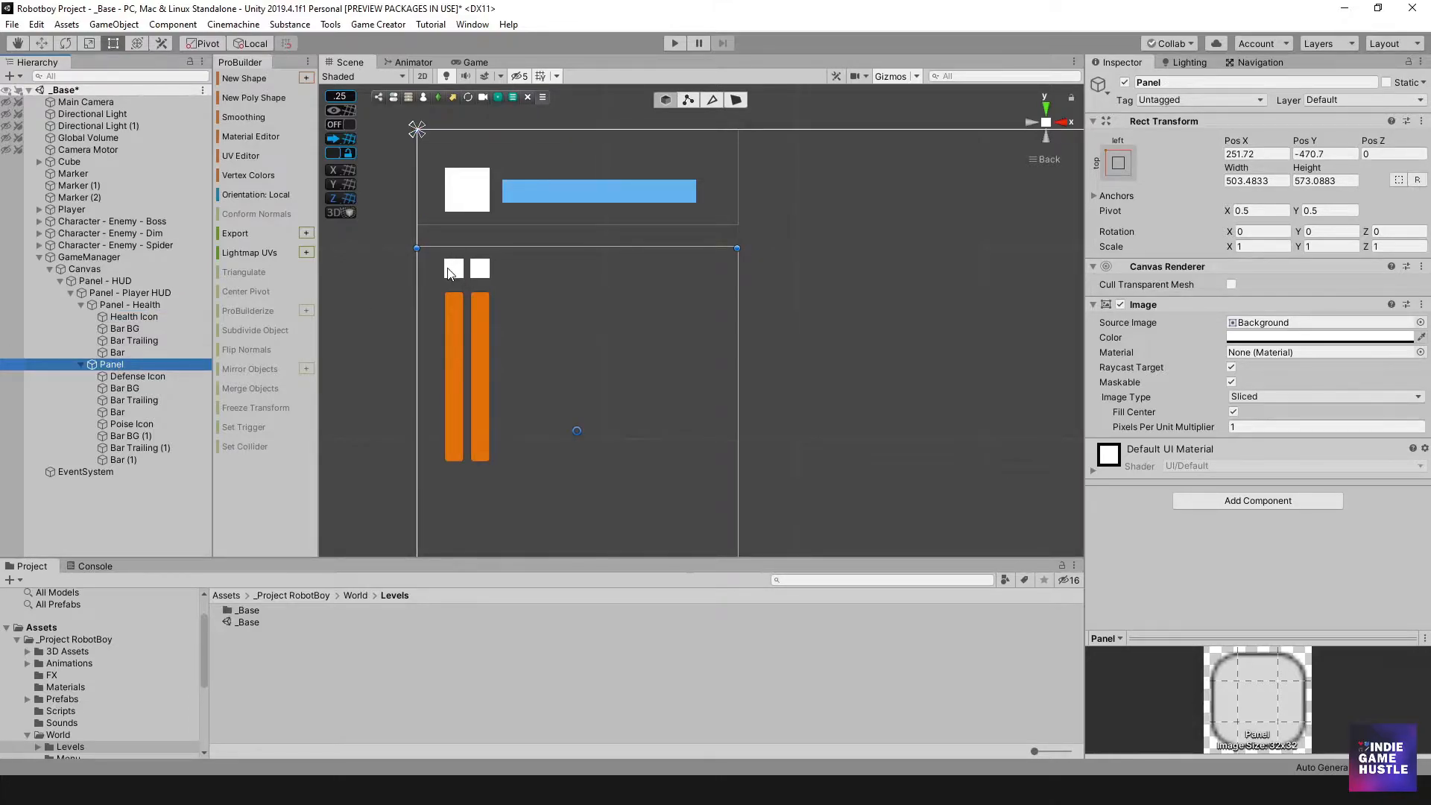
{"action": "left_click_drag", "start_coordinate": [456, 272], "coordinate": [456, 251]}
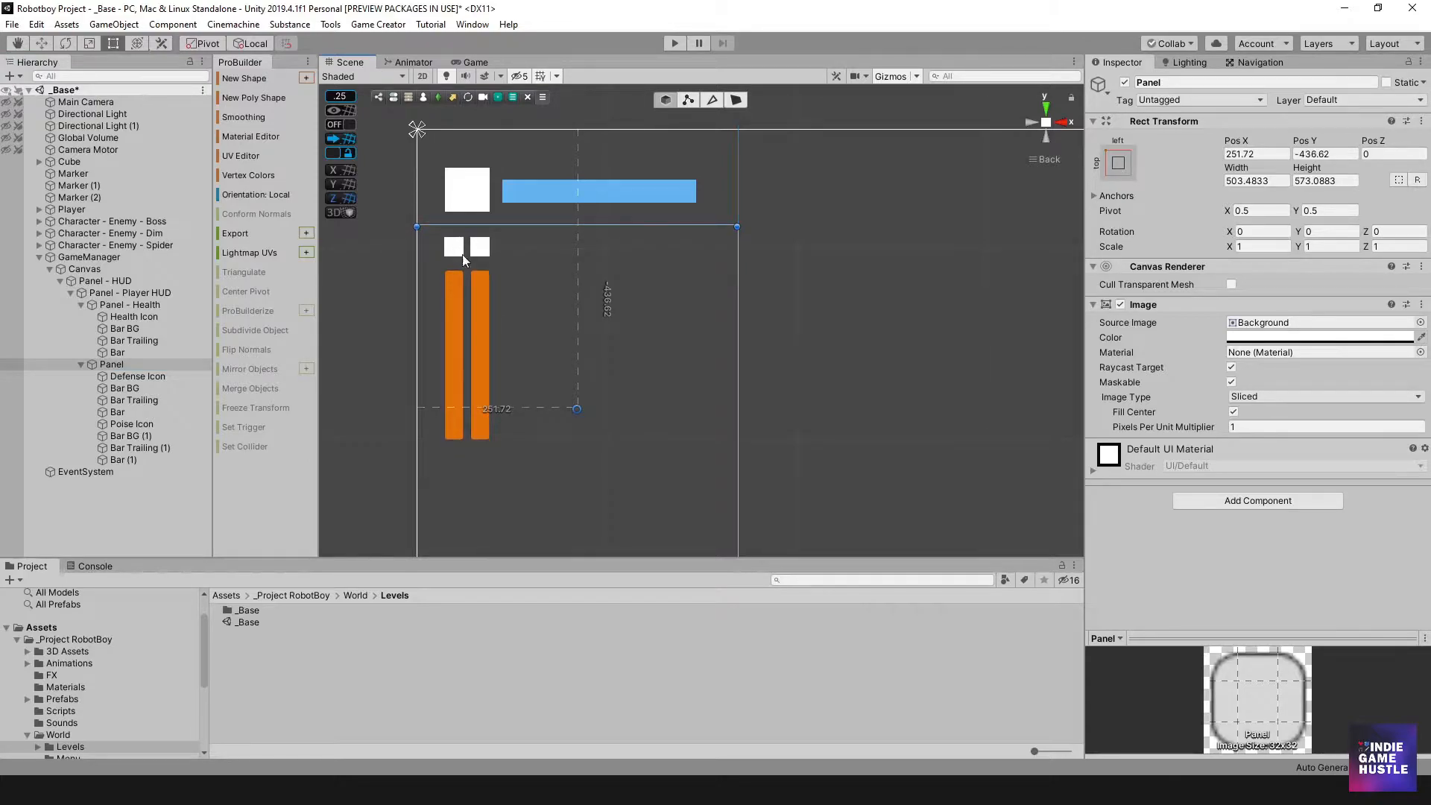
- Color the front vertical bar beneath Poise Icon, Bar (1), opaque yellow, FFFF00
{"action": "middle_click_drag", "start_coordinate": [568, 320], "coordinate": [520, 288]}
{"action": "middle_click_drag", "start_coordinate": [514, 240], "coordinate": [603, 269]}
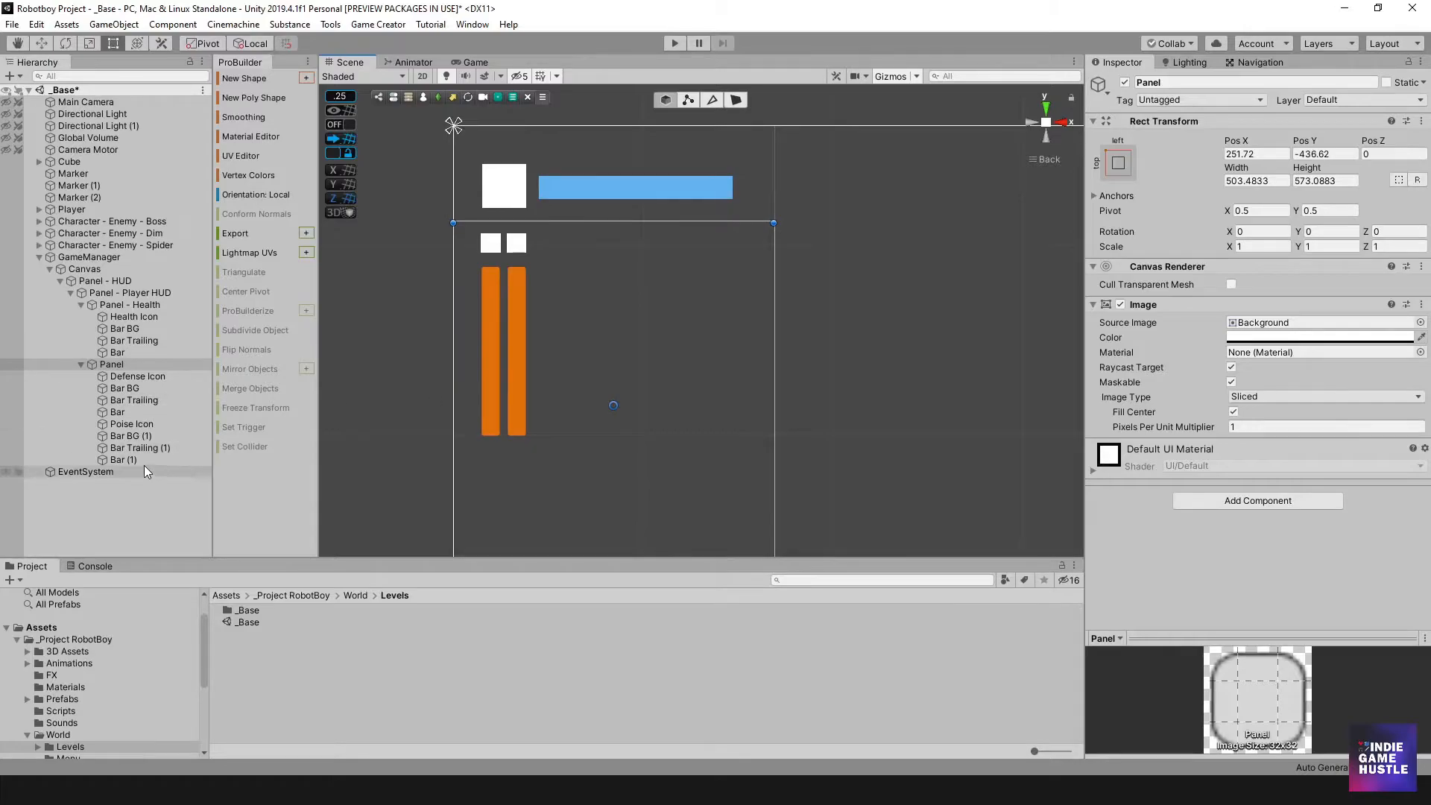
{"action": "left_click", "coordinate": [143, 435]}
{"action": "left_click", "coordinate": [533, 378]}
{"action": "left_click", "coordinate": [522, 379]}
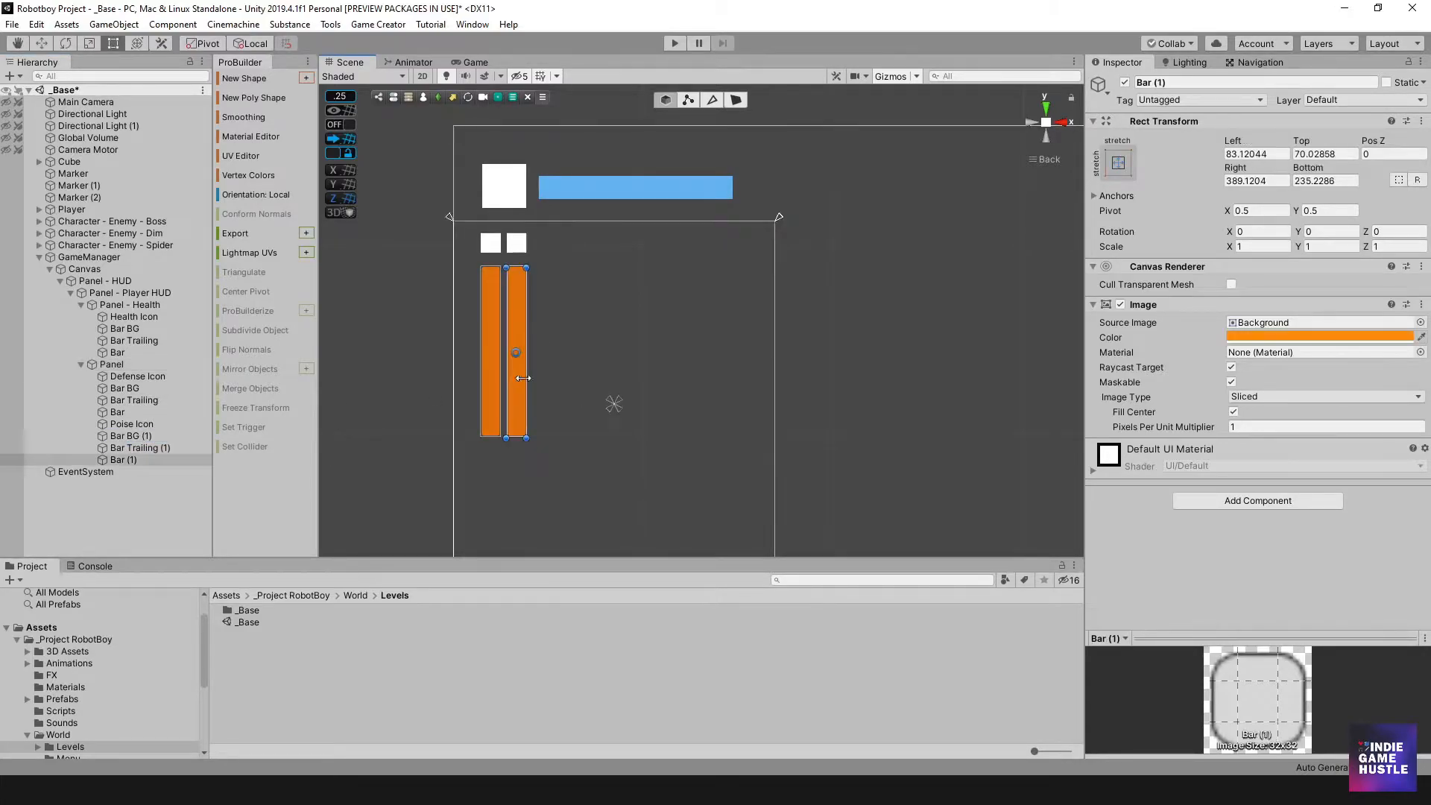
{"action": "left_click", "coordinate": [1266, 336]}
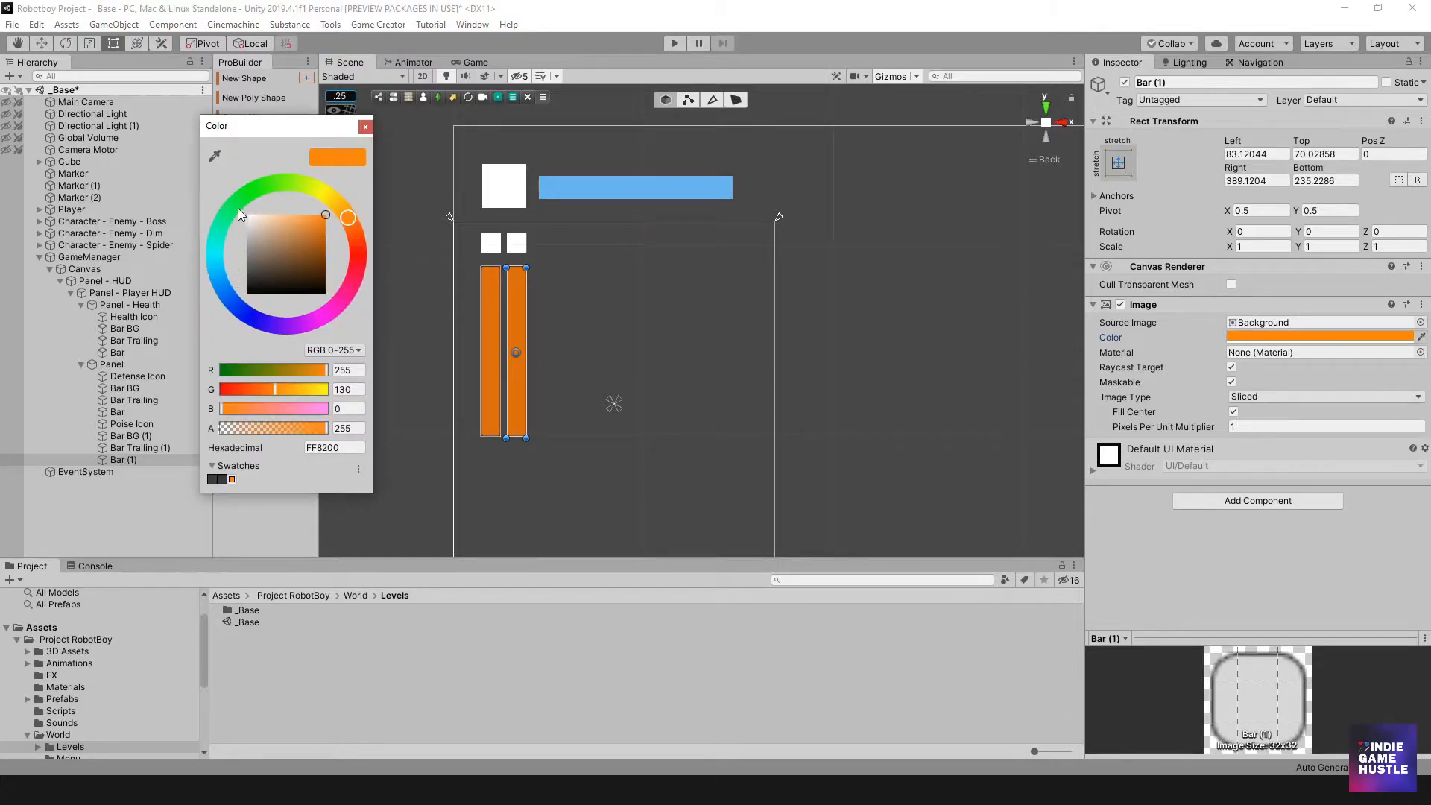
{"action": "left_click", "coordinate": [217, 271]}
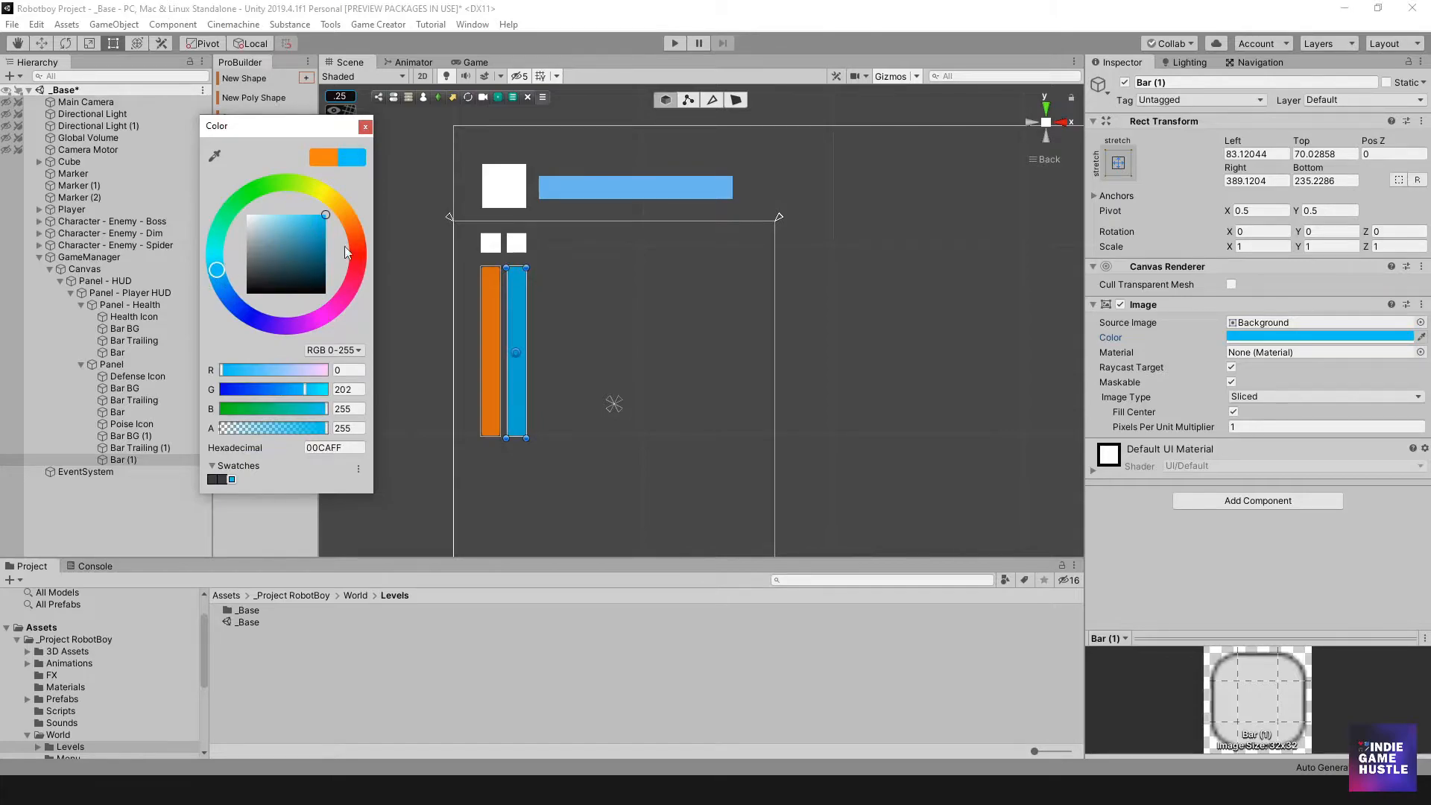
{"action": "left_click_drag", "start_coordinate": [355, 258], "coordinate": [289, 327]}
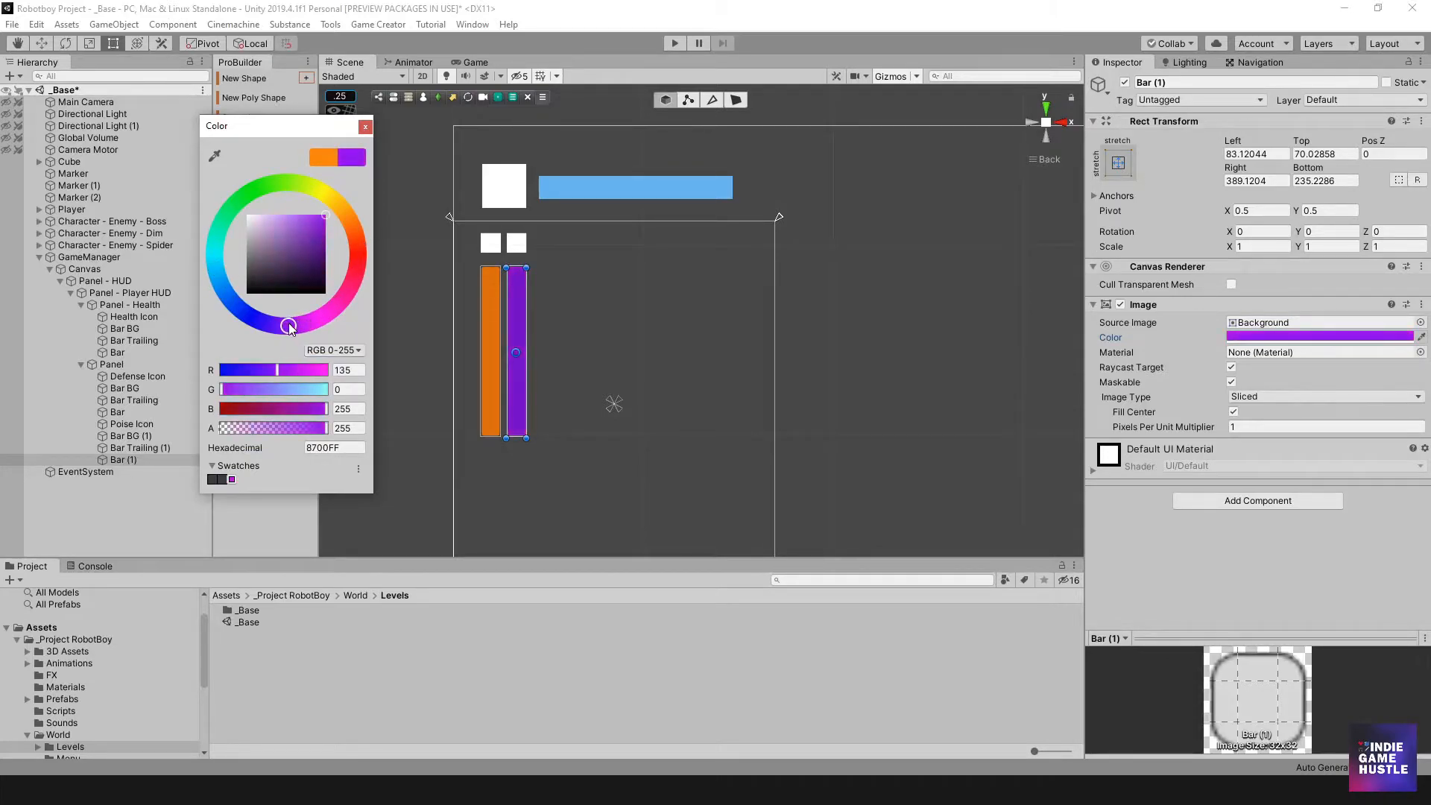
{"action": "left_click", "coordinate": [261, 222]}
{"action": "left_click_drag", "start_coordinate": [240, 229], "coordinate": [233, 231]}
{"action": "left_click", "coordinate": [295, 185]}
{"action": "left_click_drag", "start_coordinate": [295, 185], "coordinate": [246, 186]}
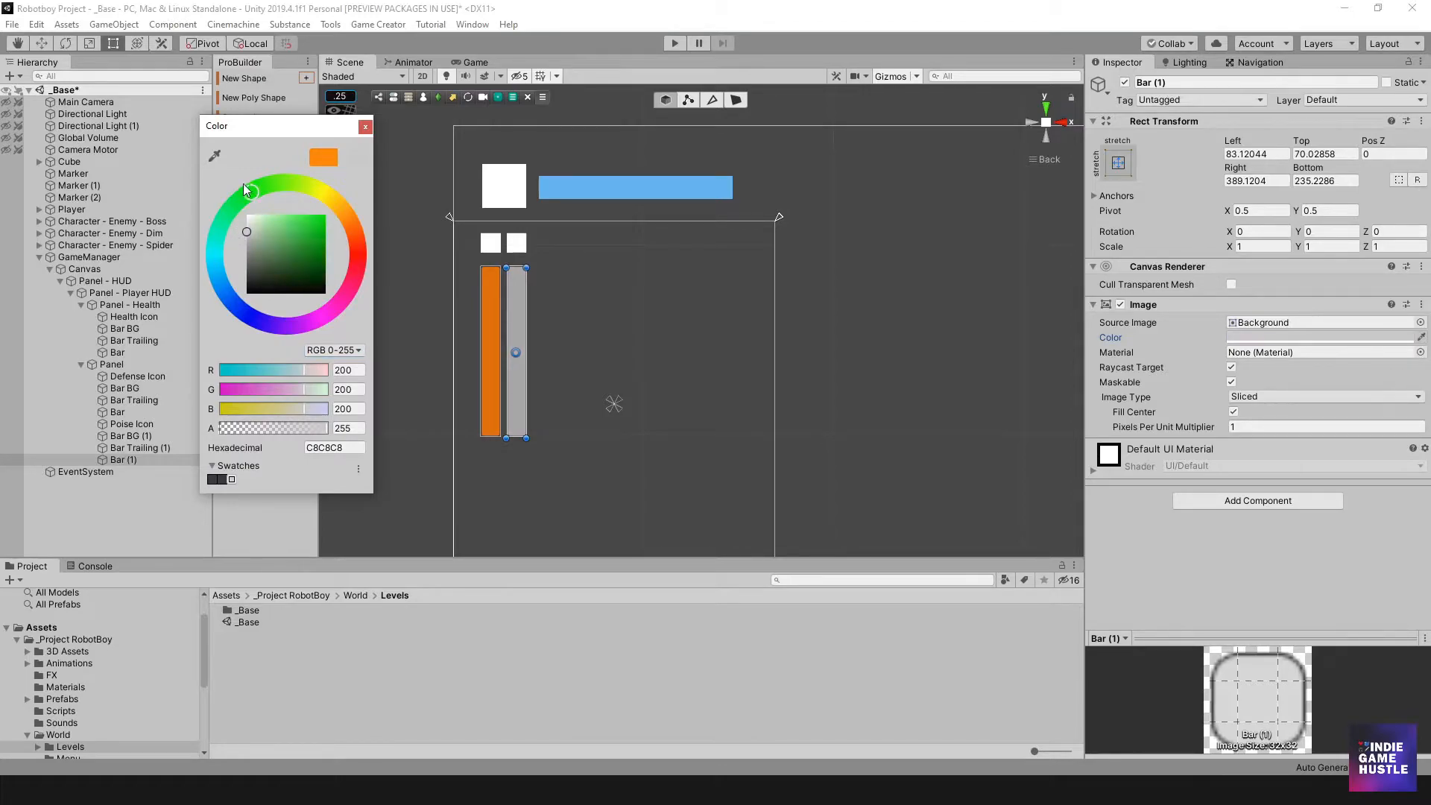
{"action": "left_click_drag", "start_coordinate": [268, 252], "coordinate": [240, 170]}
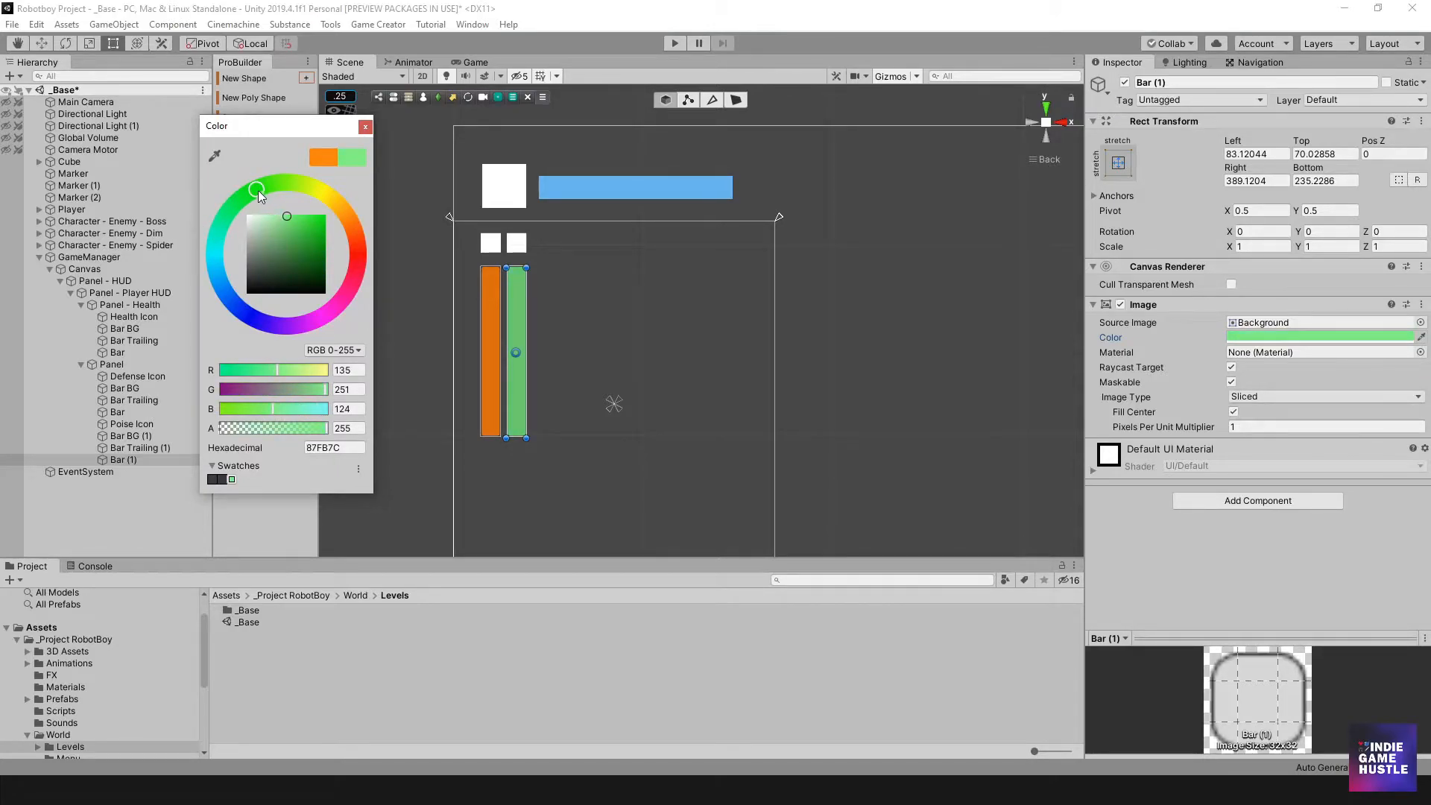
{"action": "left_click_drag", "start_coordinate": [320, 235], "coordinate": [328, 203]}
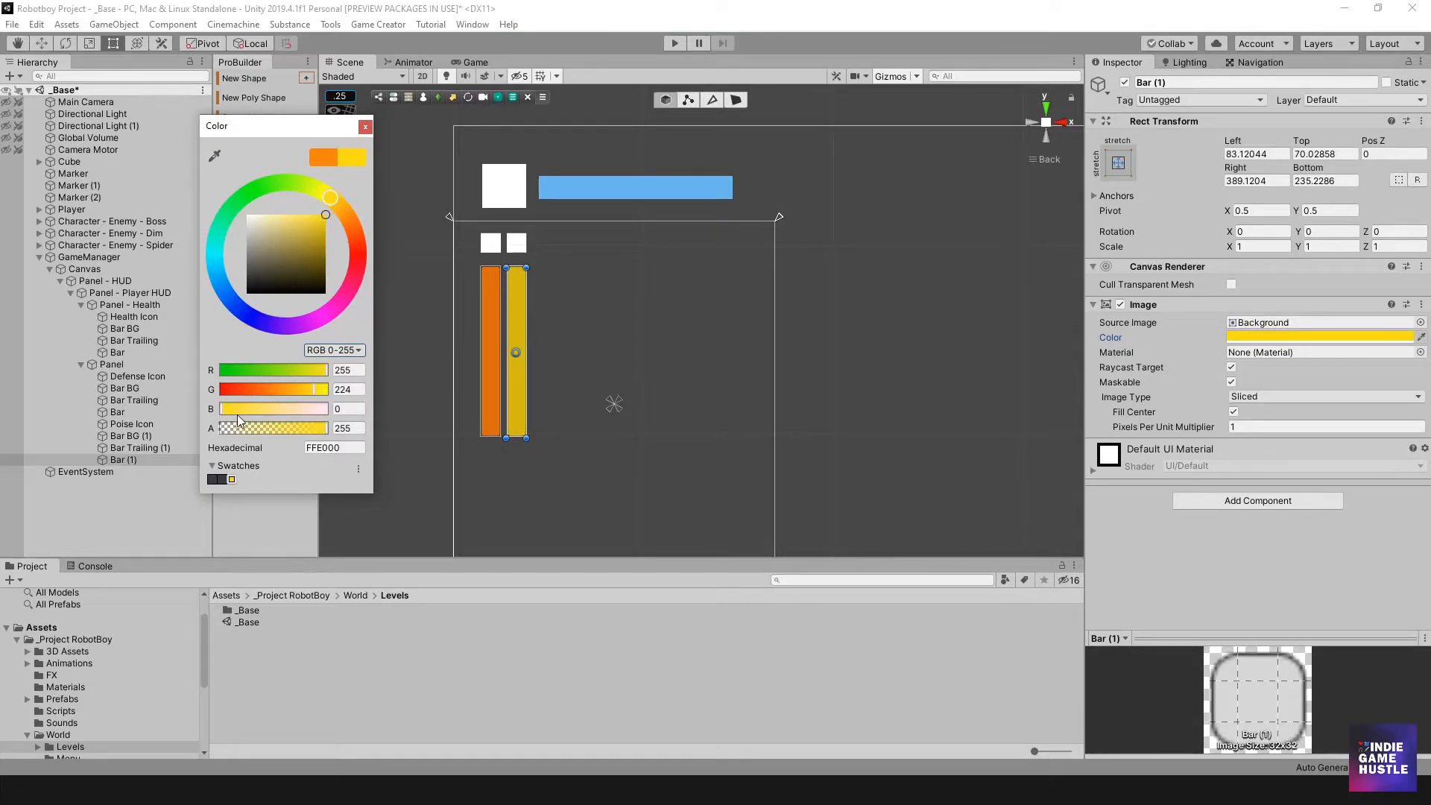
{"action": "left_click_drag", "start_coordinate": [319, 390], "coordinate": [325, 390]}
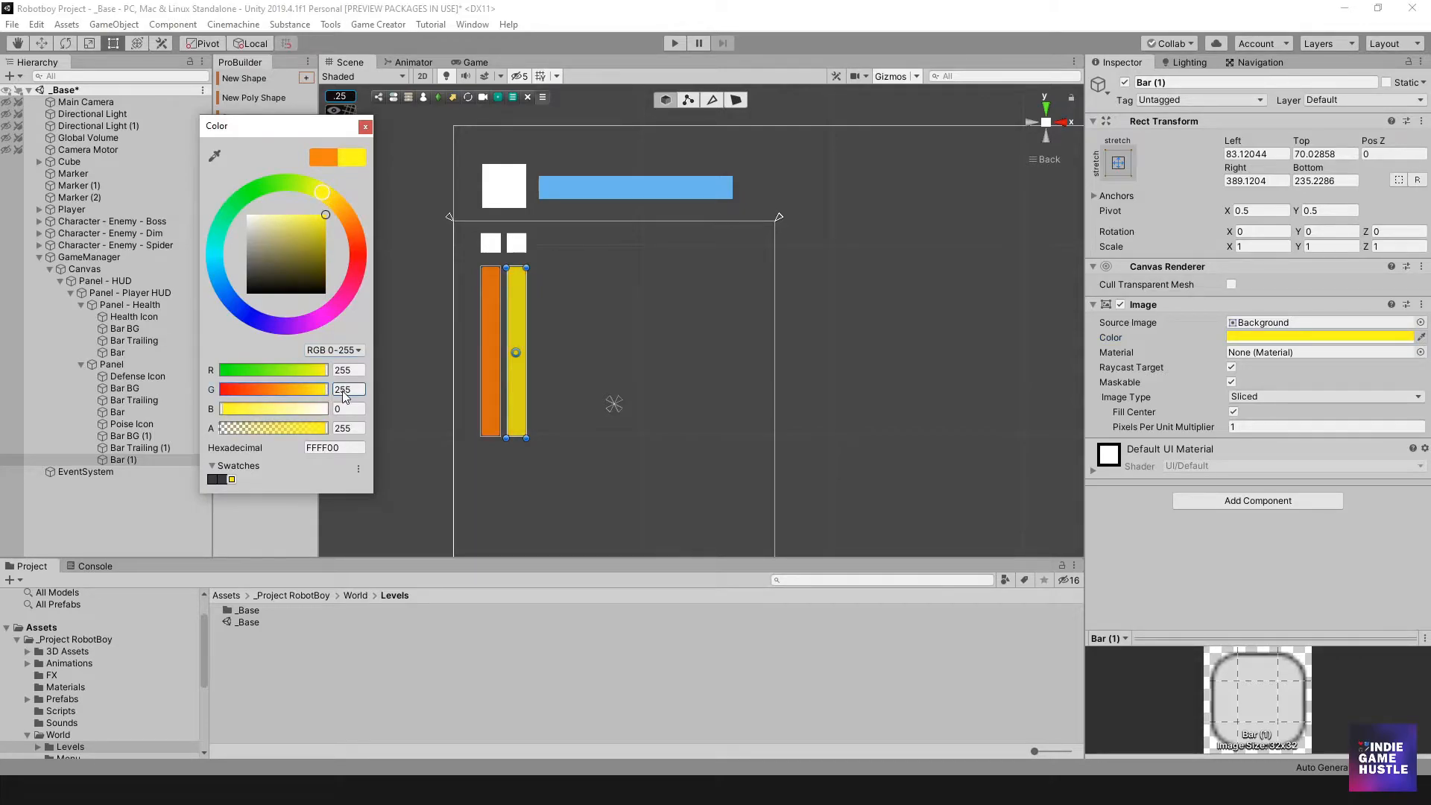
- Close the color picker and examine the shape and alignment of the health, defense and poise icons and bars
{"action": "left_click", "coordinate": [364, 127]}
{"action": "left_click", "coordinate": [796, 342]}
{"action": "scroll", "coordinate": [581, 353], "scroll_direction": "down", "scroll_amount": 1}
{"action": "scroll", "coordinate": [582, 360], "scroll_direction": "up", "scroll_amount": 5}
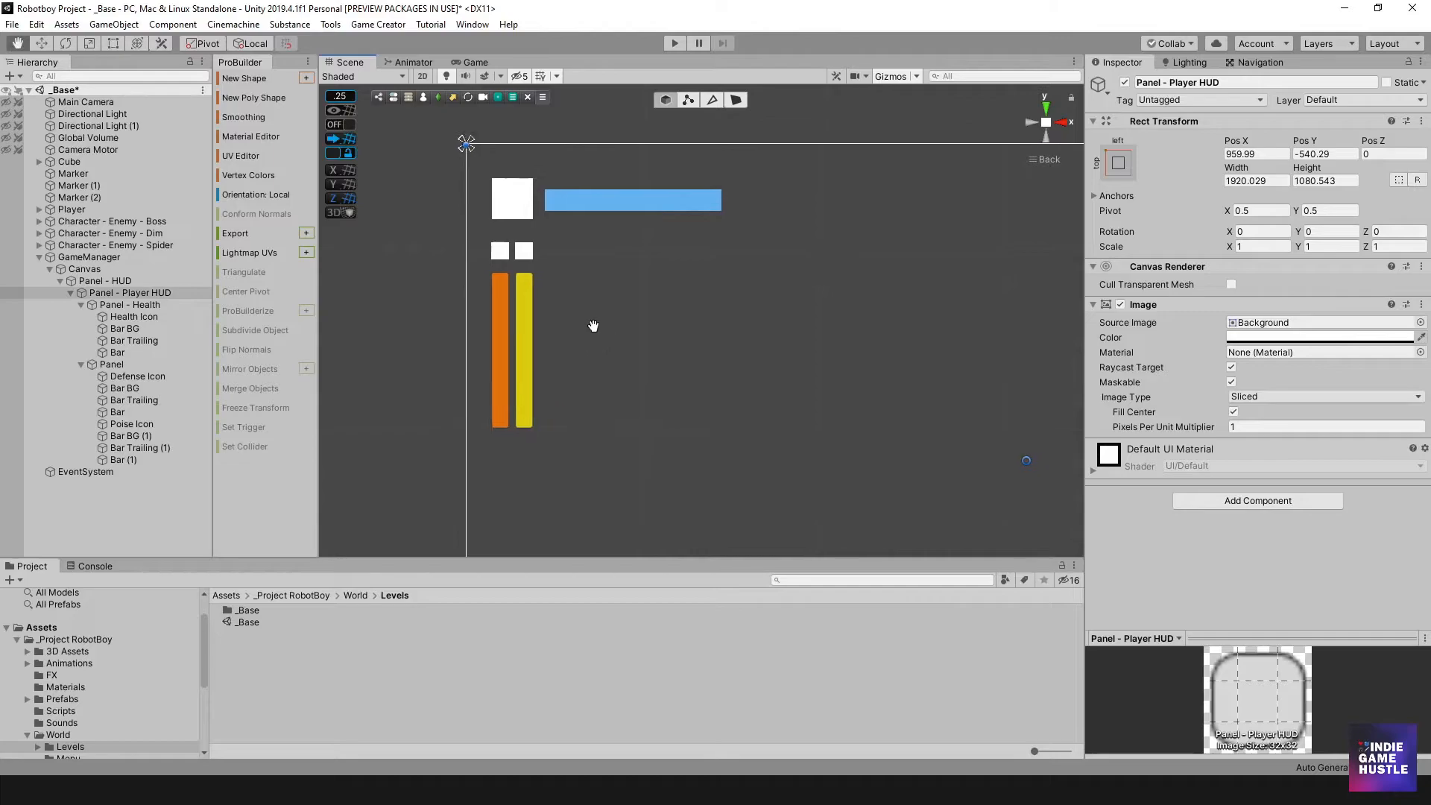
{"action": "scroll", "coordinate": [596, 369], "scroll_direction": "up", "scroll_amount": 5}
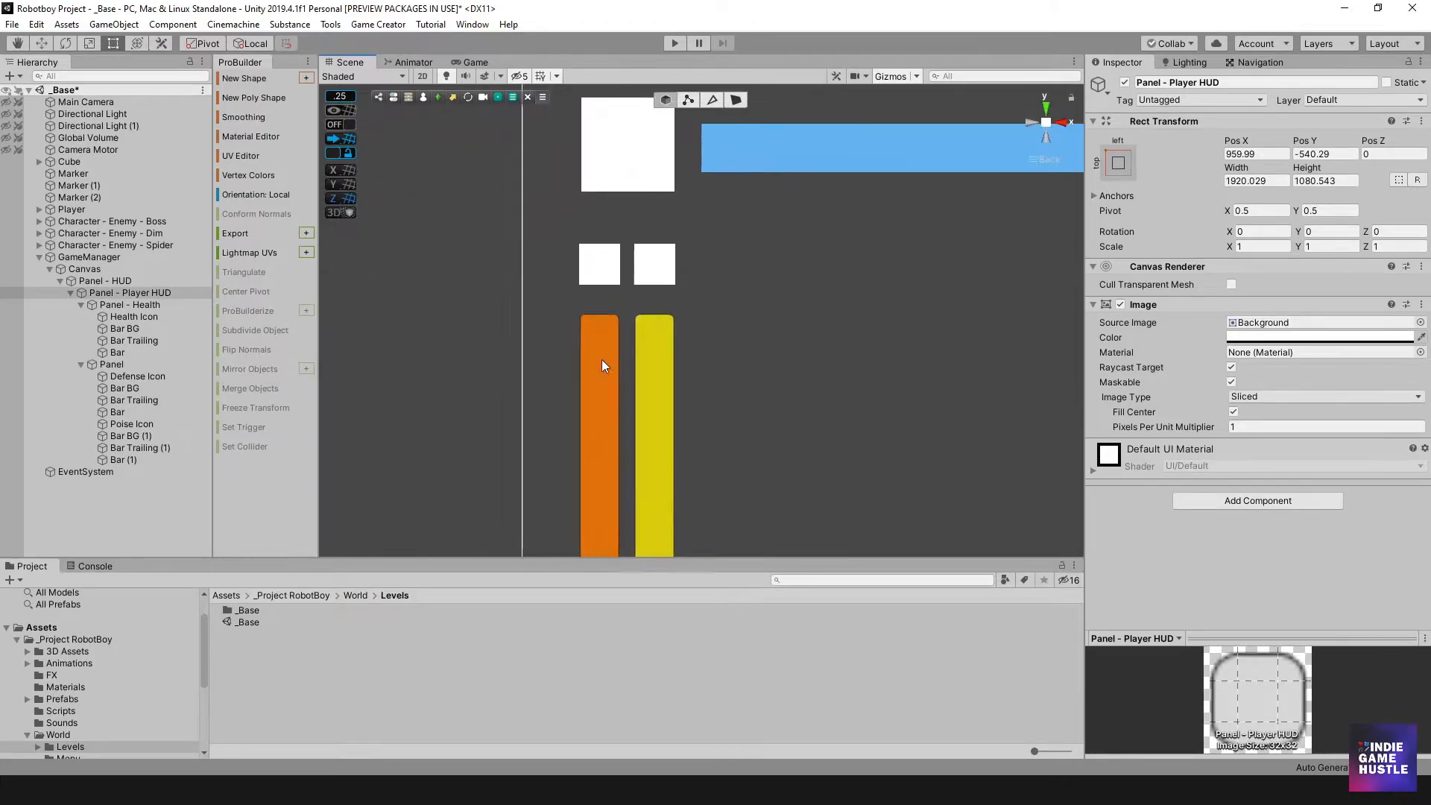
{"action": "middle_click_drag", "start_coordinate": [607, 418], "coordinate": [605, 251]}
{"action": "scroll", "coordinate": [618, 301], "scroll_direction": "down", "scroll_amount": 5}
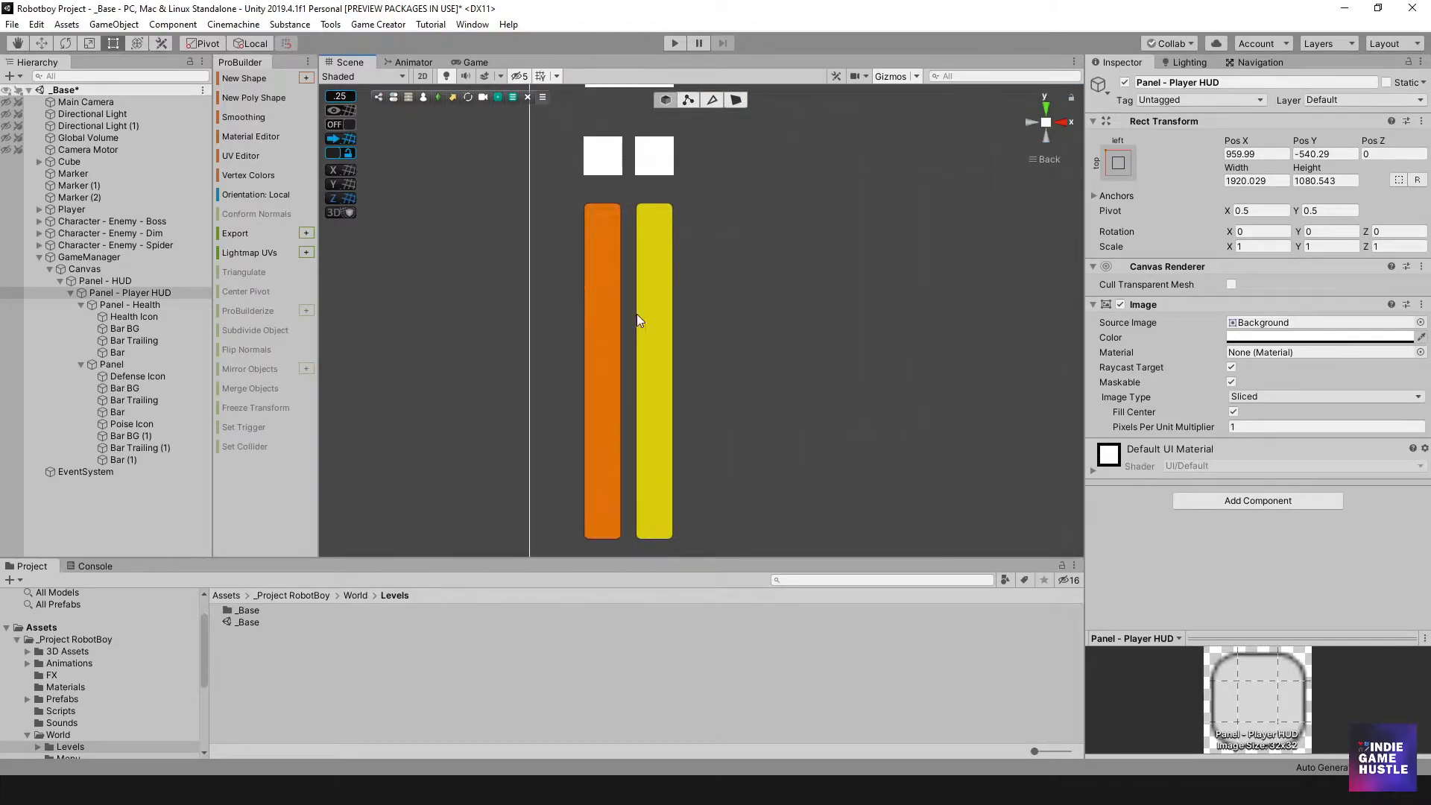
{"action": "middle_click_drag", "start_coordinate": [633, 369], "coordinate": [543, 349]}
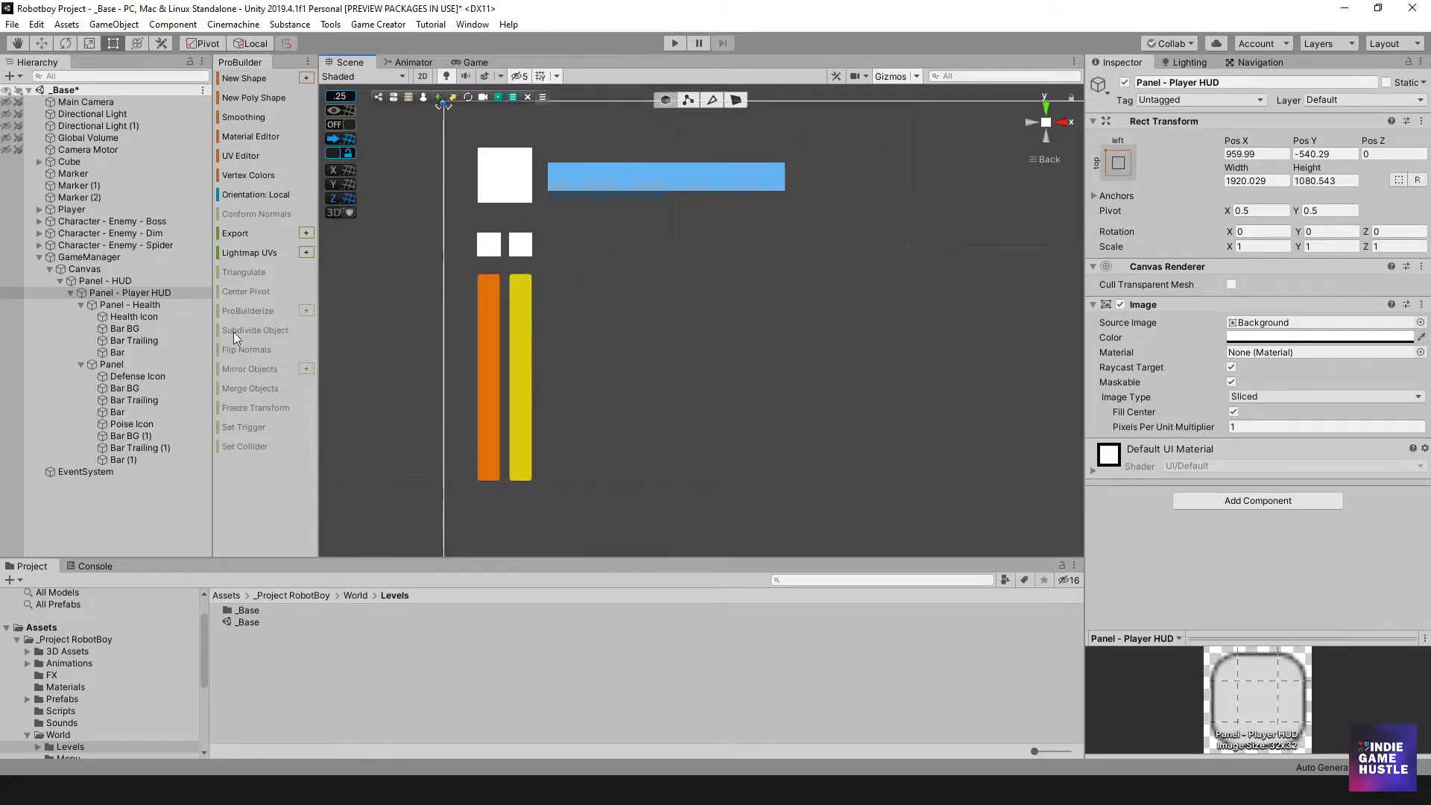
{"action": "left_click", "coordinate": [519, 367]}
{"action": "left_click", "coordinate": [520, 369]}
{"action": "scroll", "coordinate": [423, 313], "scroll_direction": "up", "scroll_amount": 3}
{"action": "middle_click_drag", "start_coordinate": [422, 322], "coordinate": [605, 286]}
{"action": "scroll", "coordinate": [474, 216], "scroll_direction": "up", "scroll_amount": 2}
{"action": "middle_click_drag", "start_coordinate": [476, 216], "coordinate": [534, 368]}
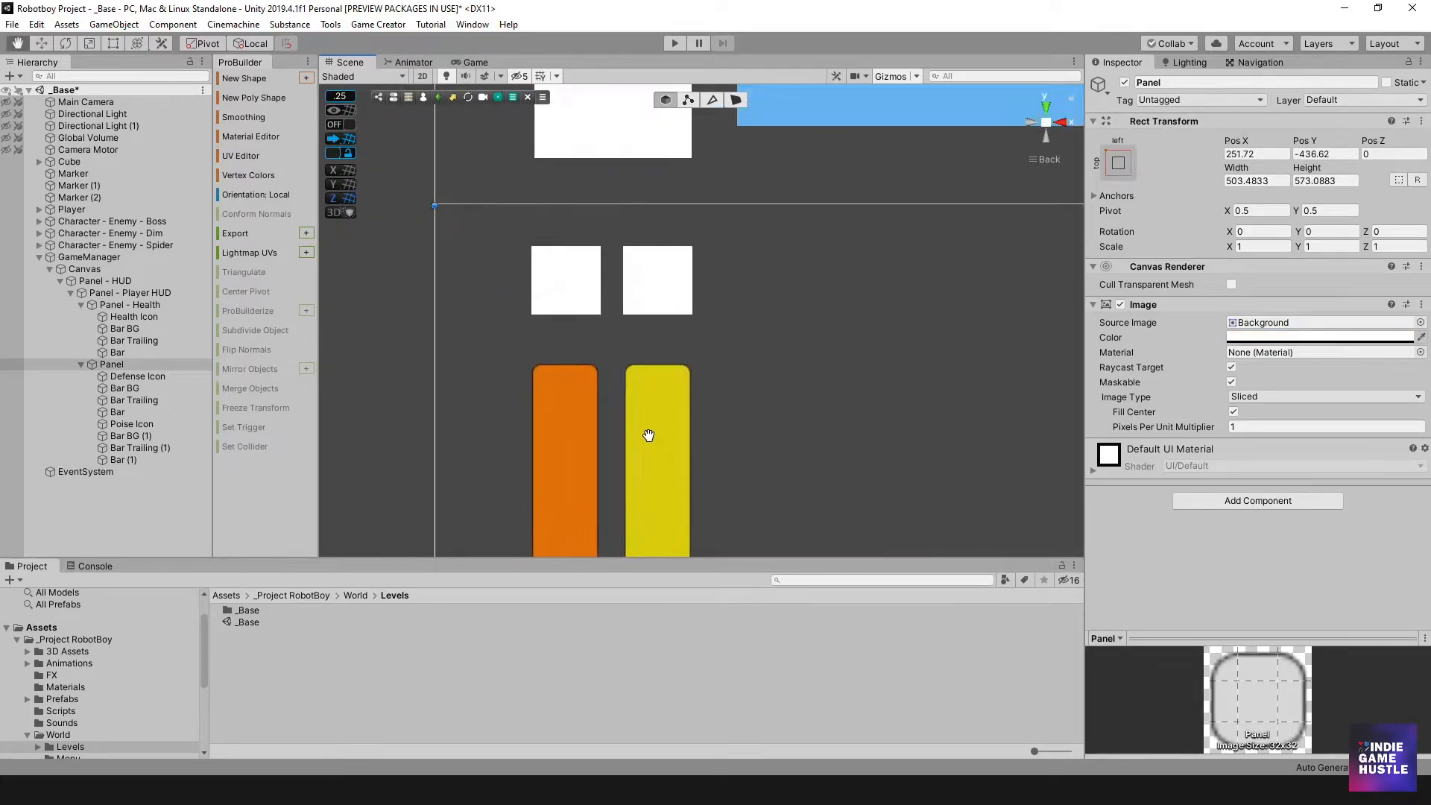
{"action": "scroll", "coordinate": [712, 420], "scroll_direction": "down", "scroll_amount": 5}
{"action": "middle_click_drag", "start_coordinate": [772, 444], "coordinate": [648, 330]}
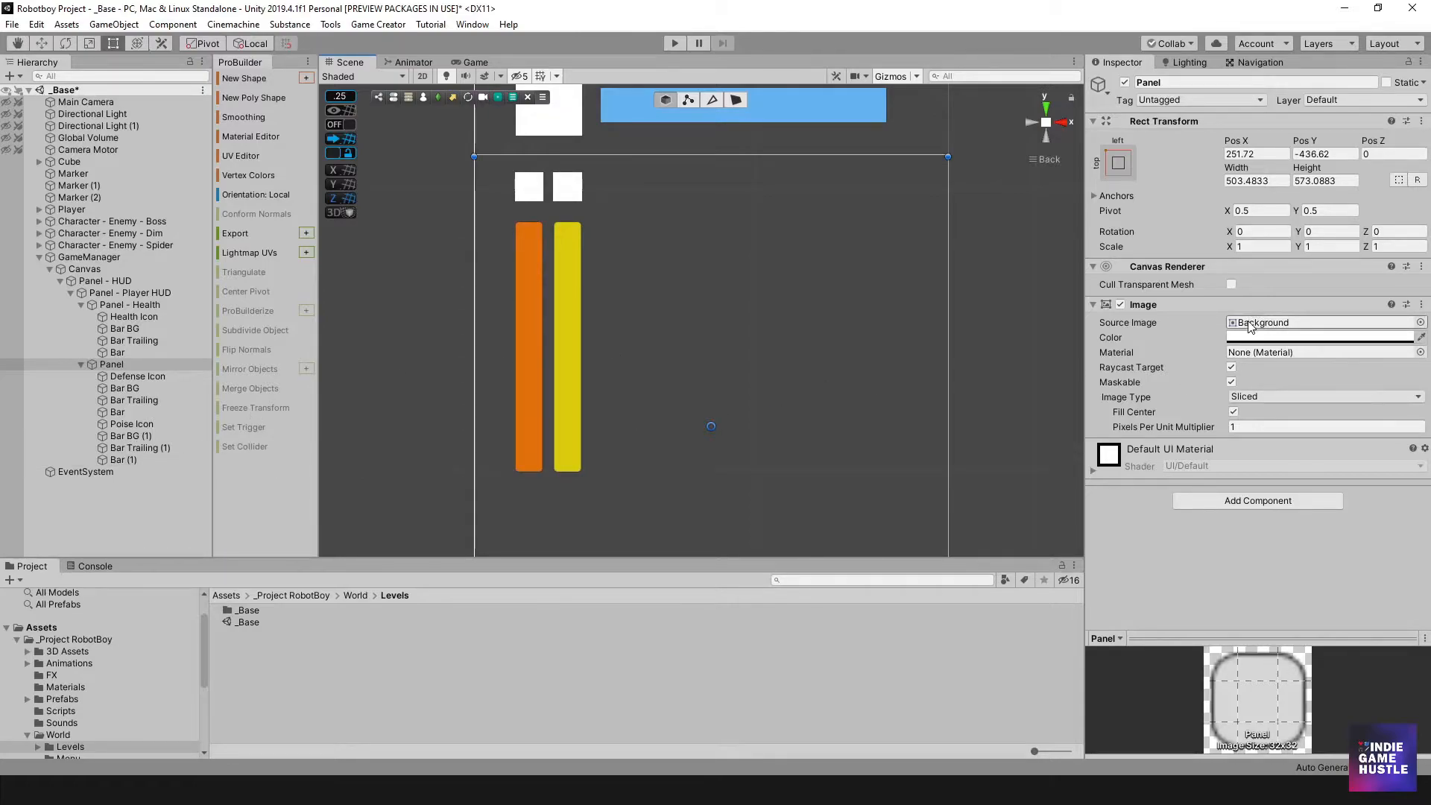
{"action": "middle_click_drag", "start_coordinate": [621, 107], "coordinate": [556, 261]}
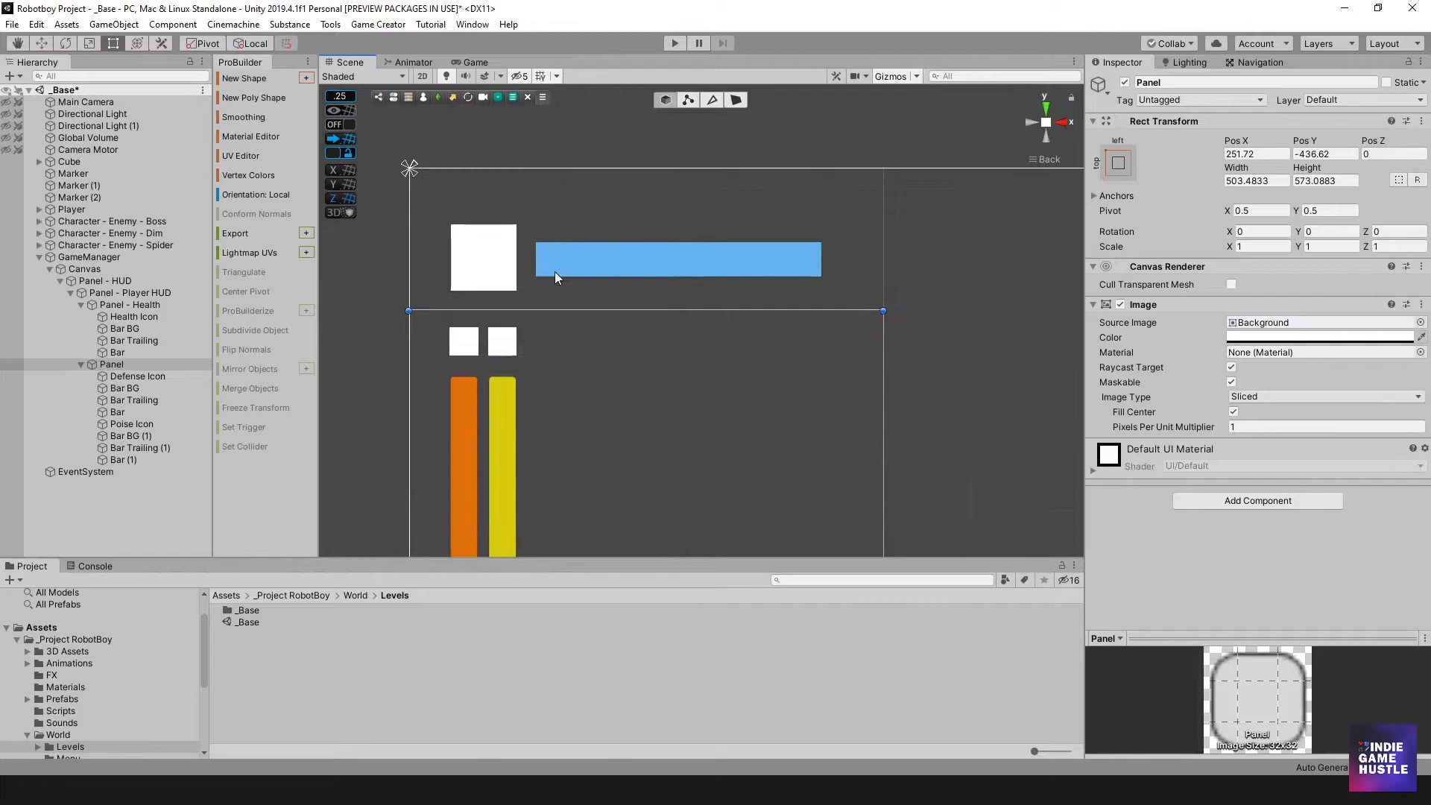
- Assign the rounded Background sprite as the source image of Bar under Panel - Health
{"action": "left_click", "coordinate": [140, 350]}
{"action": "left_click", "coordinate": [1419, 322]}
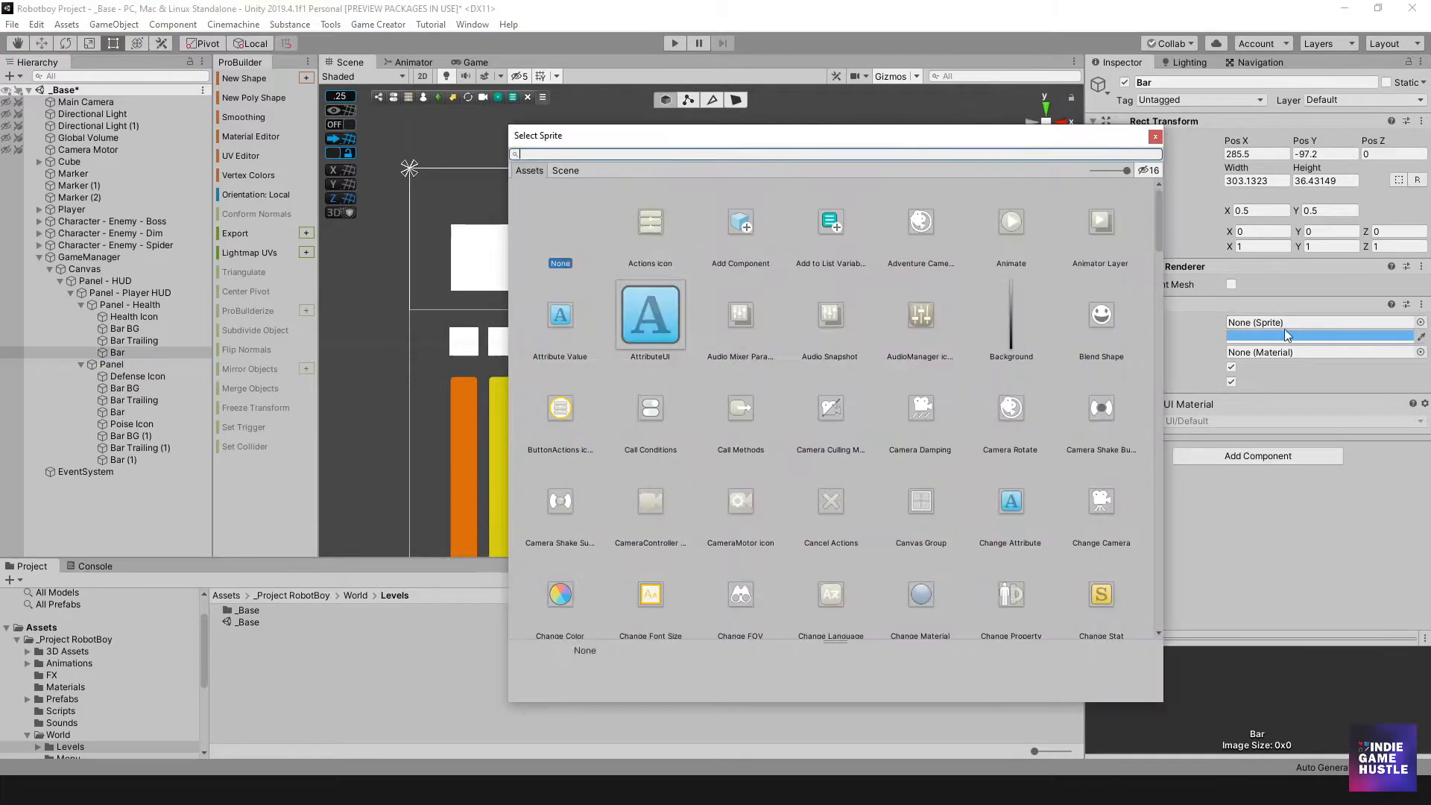
{"action": "type", "text": "ba"}
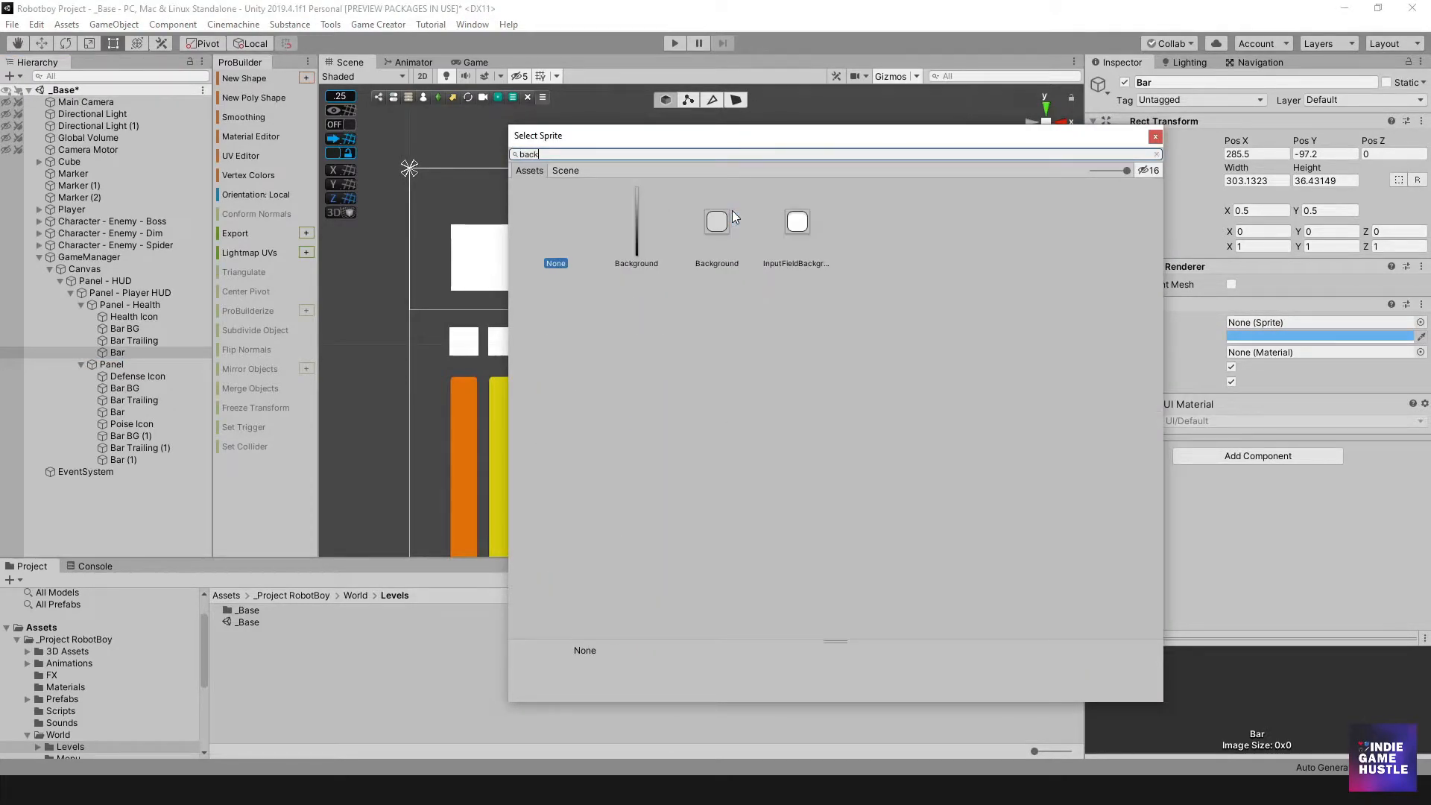
{"action": "type", "text": "ck"}
{"action": "double_click", "coordinate": [716, 222]}
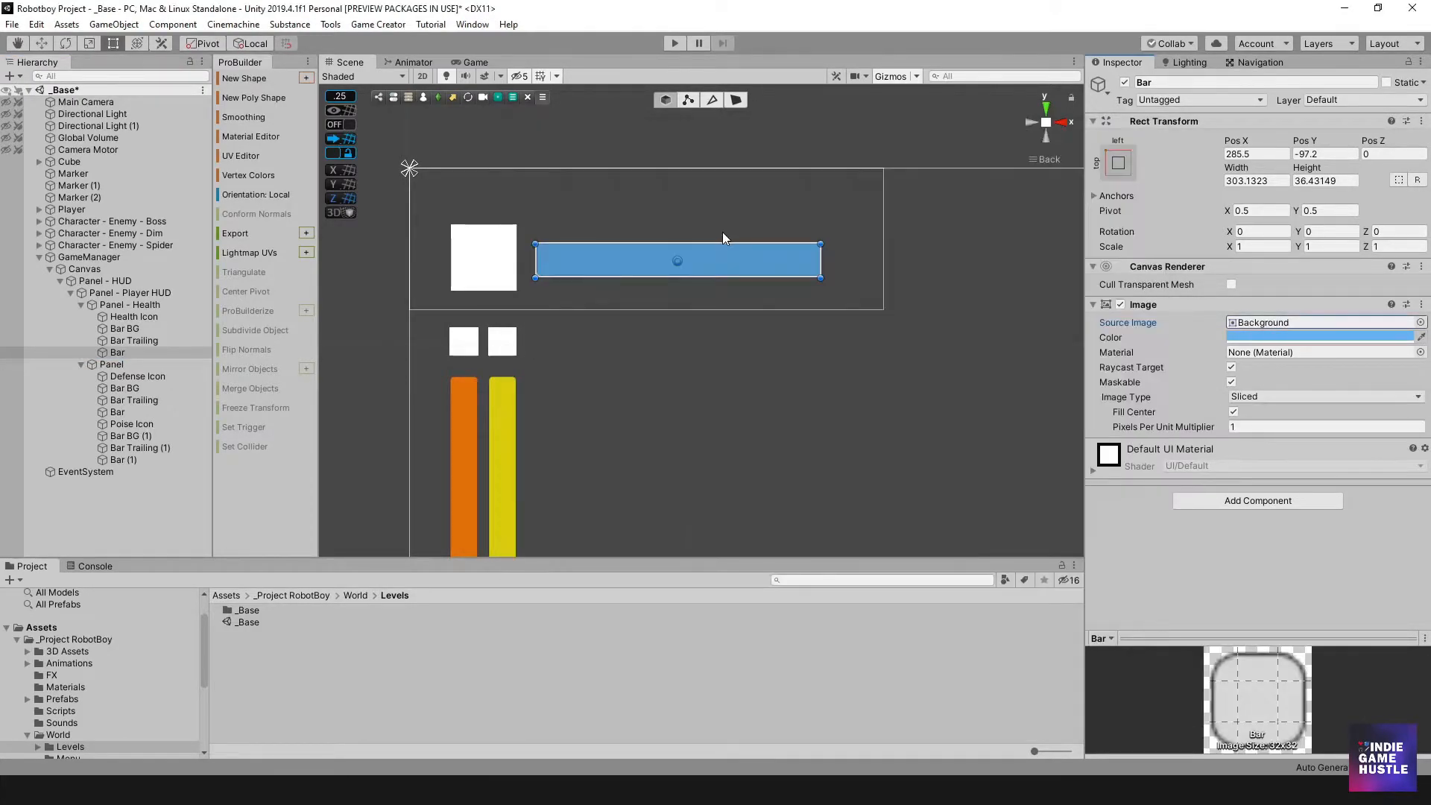
{"action": "left_click", "coordinate": [994, 271]}
{"action": "scroll", "coordinate": [548, 271], "scroll_direction": "up", "scroll_amount": 2}
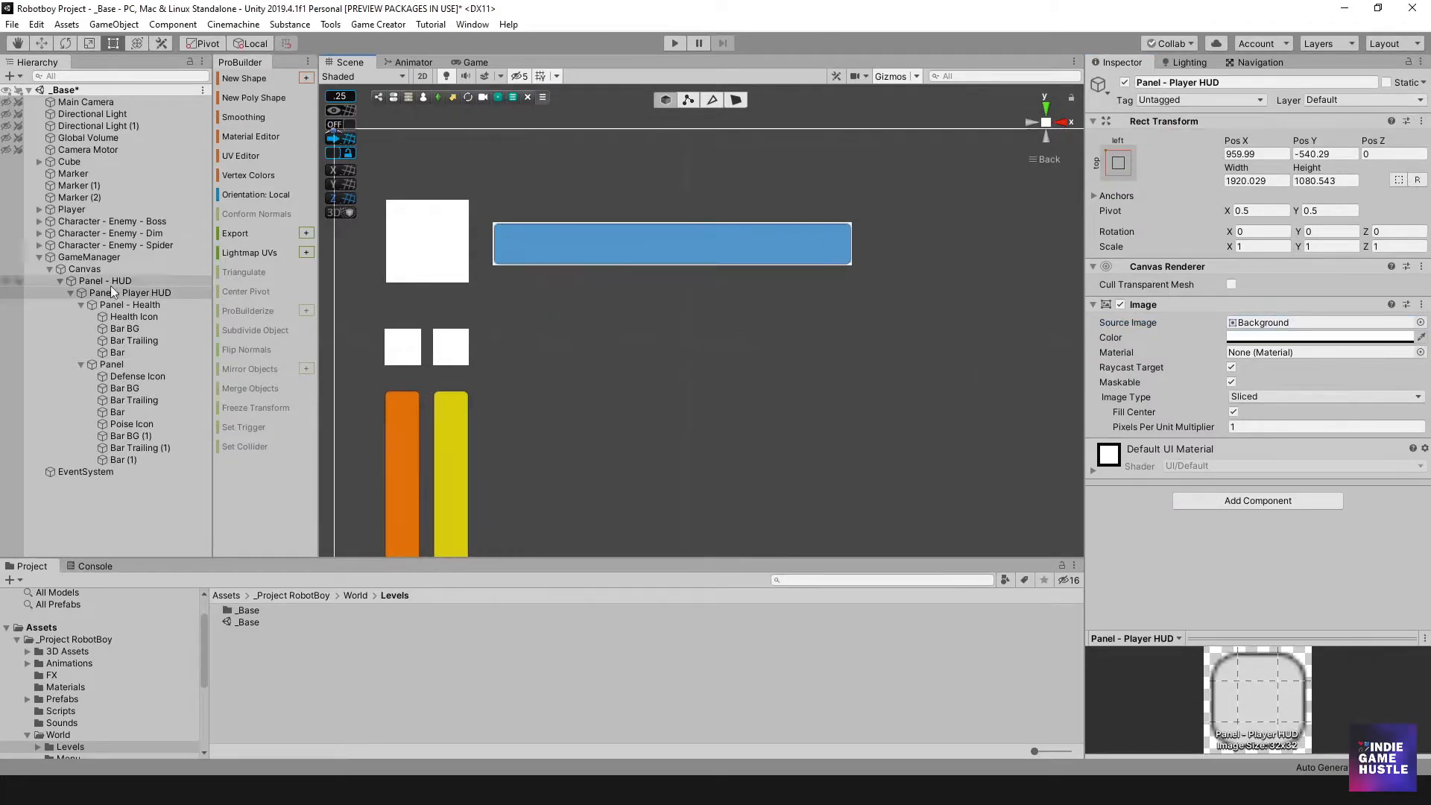
- Set the source image of Bar Trailing under Panel - Health to the rounded Background sprite
{"action": "left_click", "coordinate": [132, 341]}
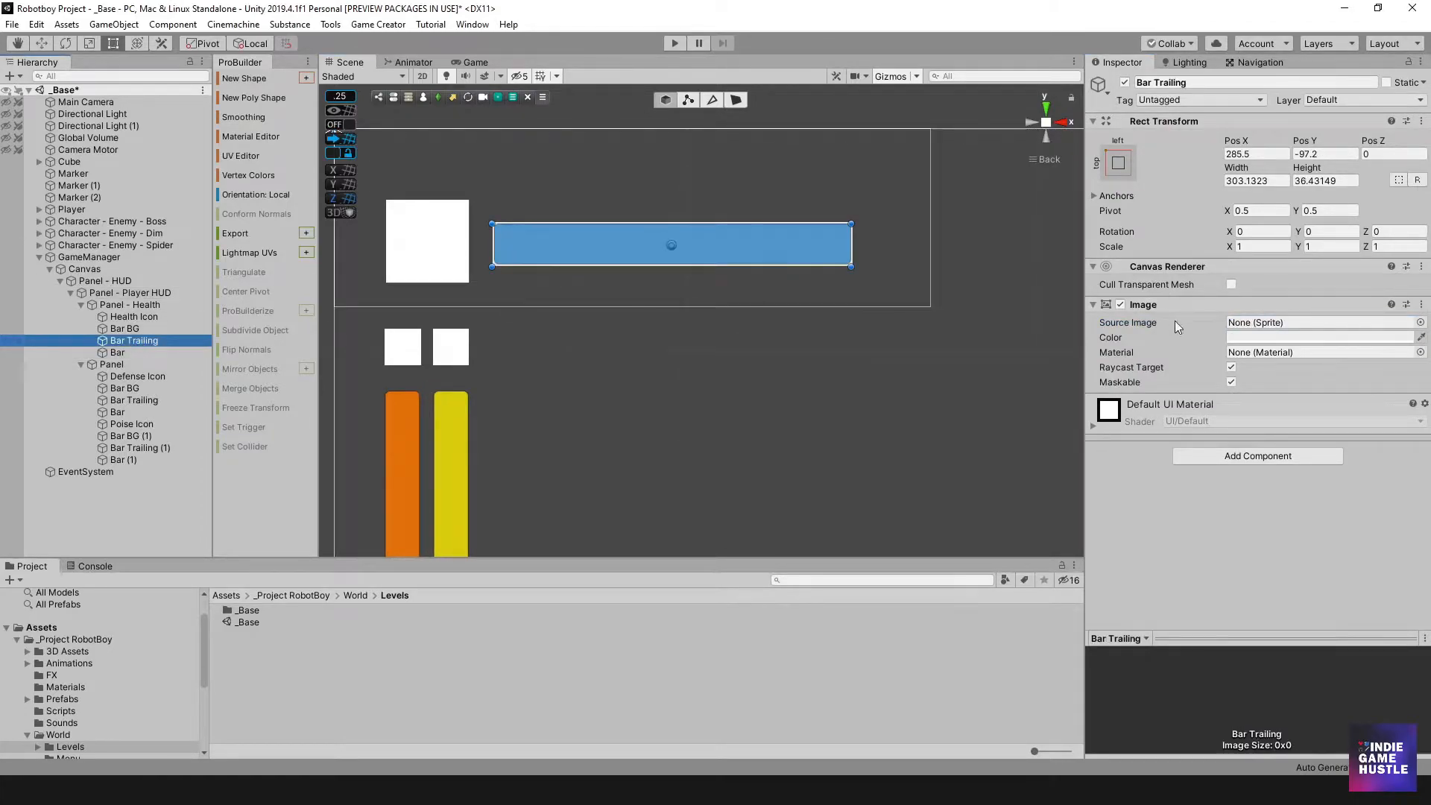
{"action": "left_click", "coordinate": [1420, 322]}
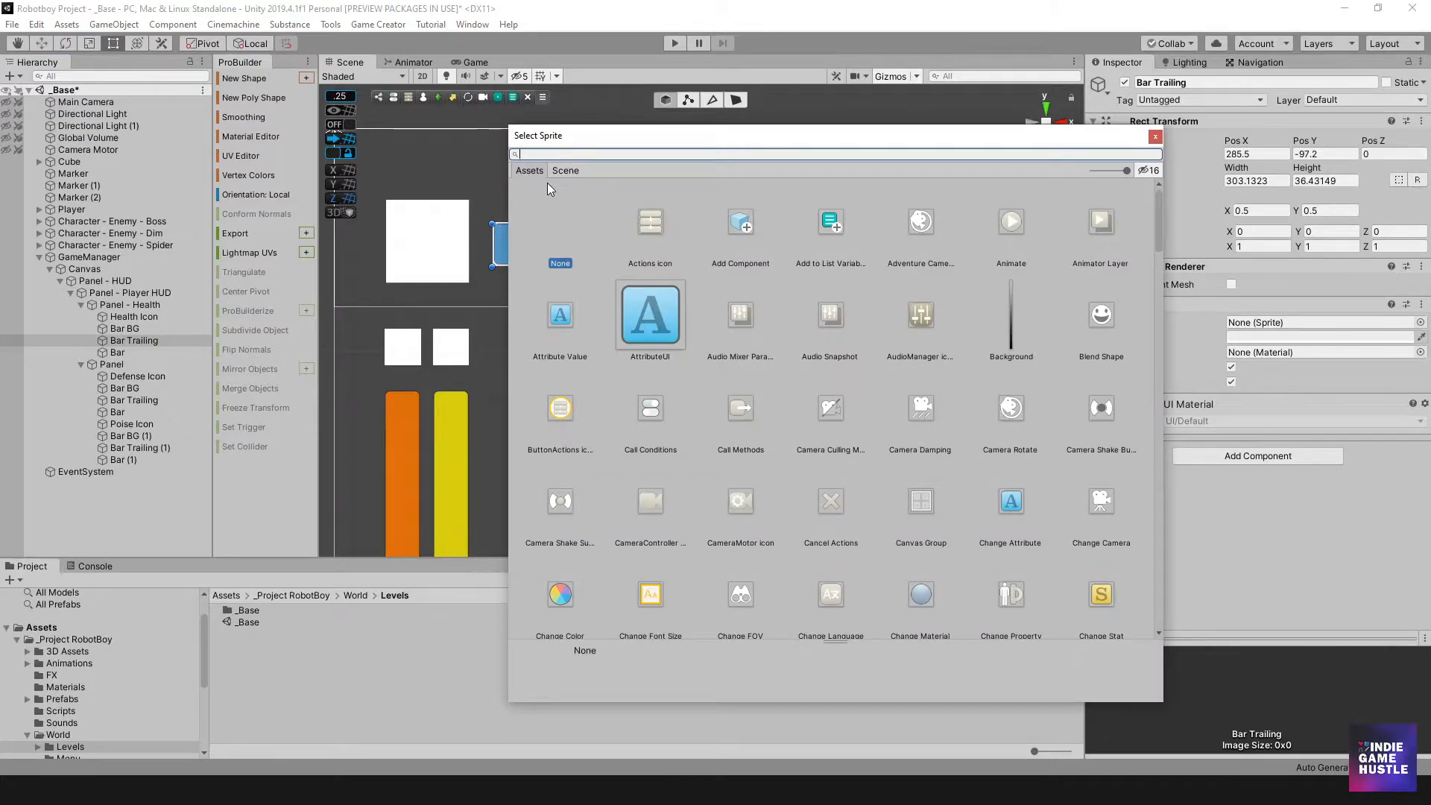
{"action": "type", "text": "back"}
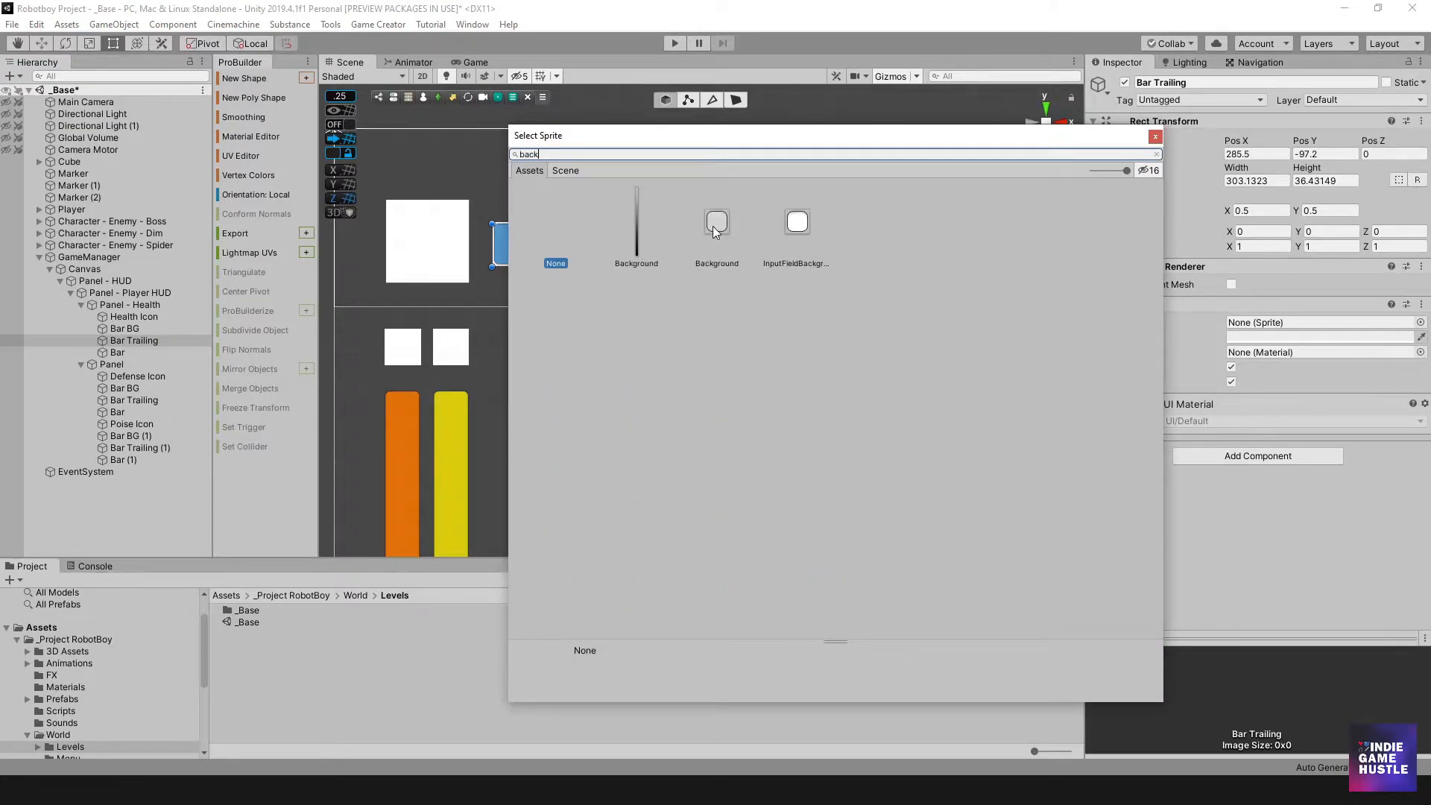
{"action": "double_click", "coordinate": [716, 224]}
- Give Bar BG under Panel - Health the rounded Background sprite as its source image
{"action": "left_click", "coordinate": [124, 328]}
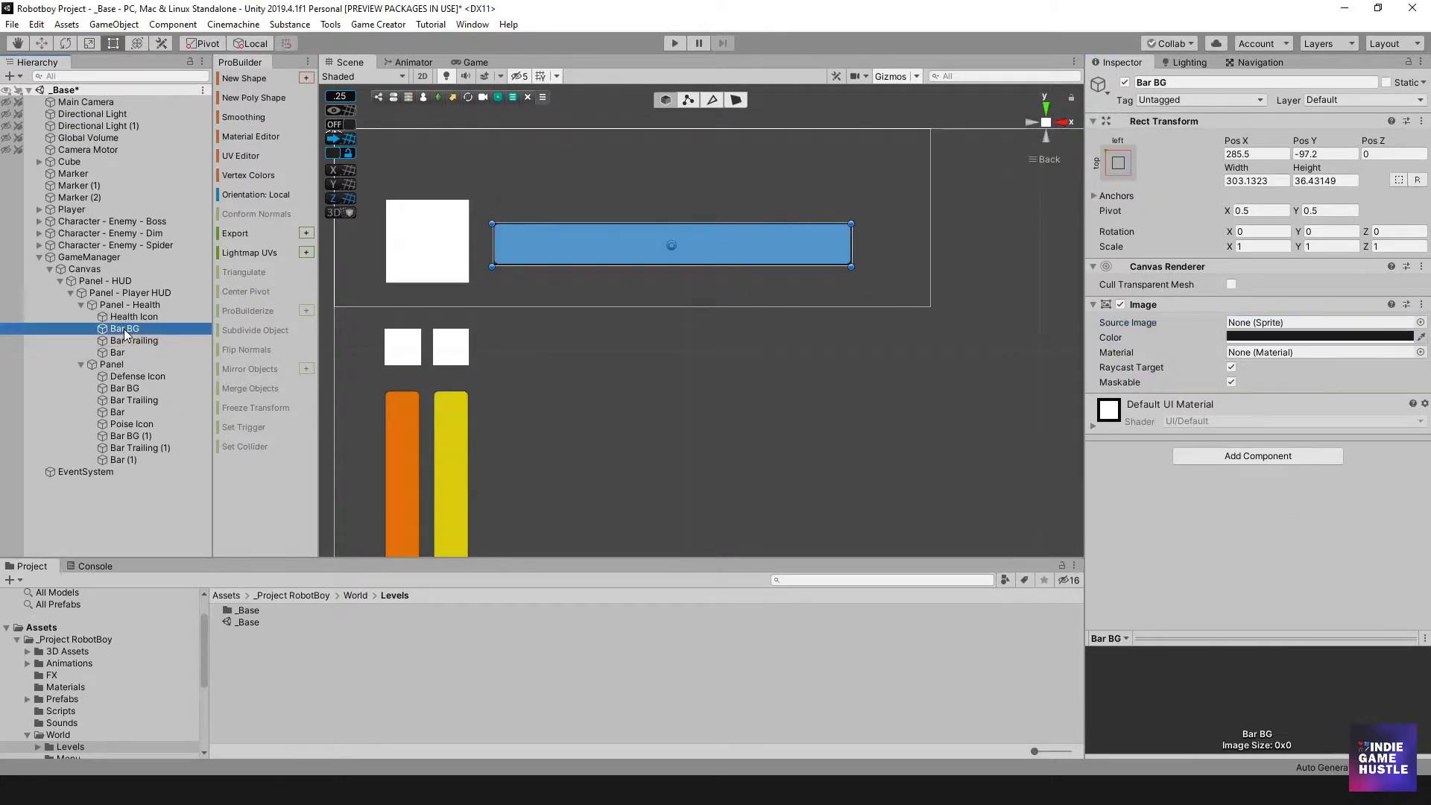
{"action": "left_click", "coordinate": [1419, 322]}
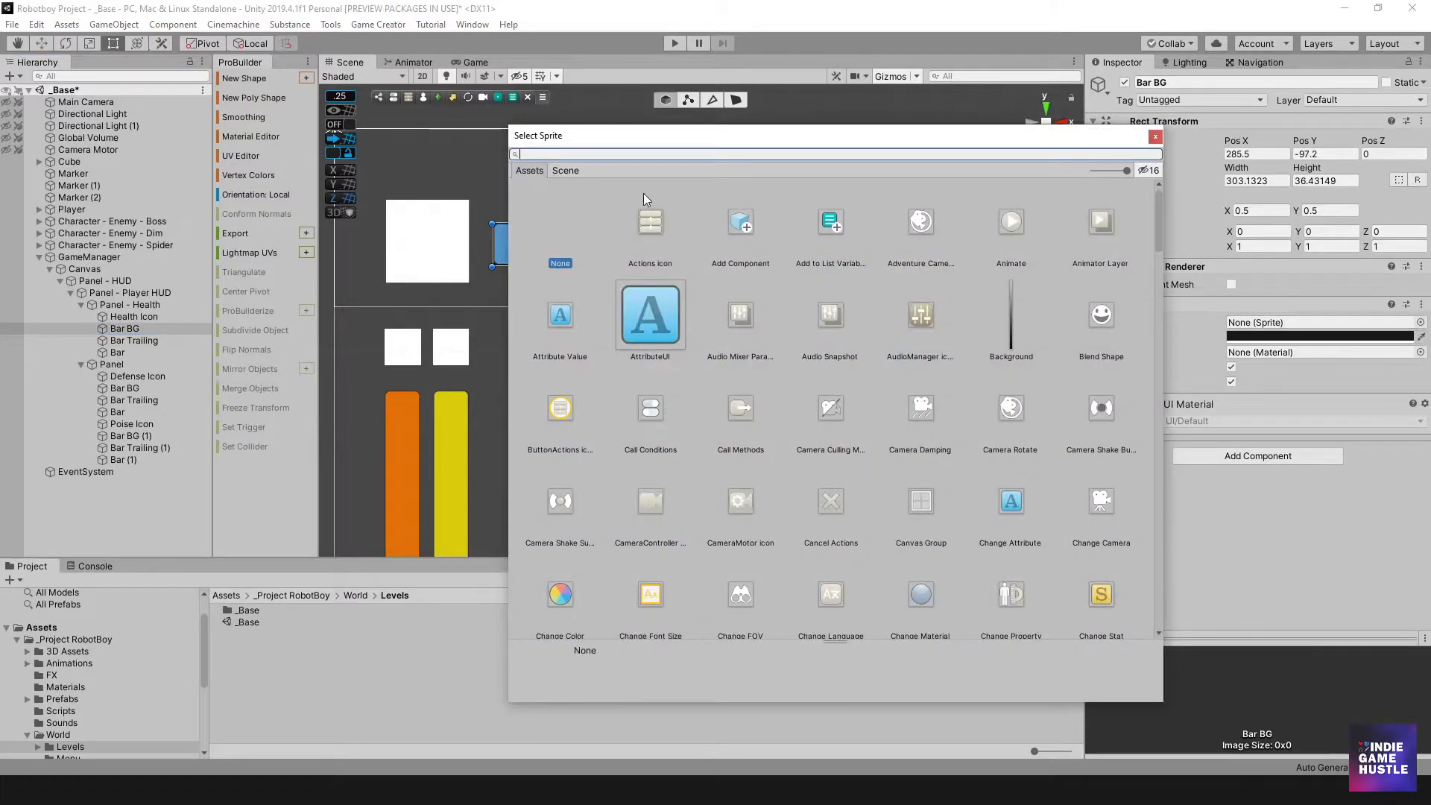
{"action": "type", "text": "back"}
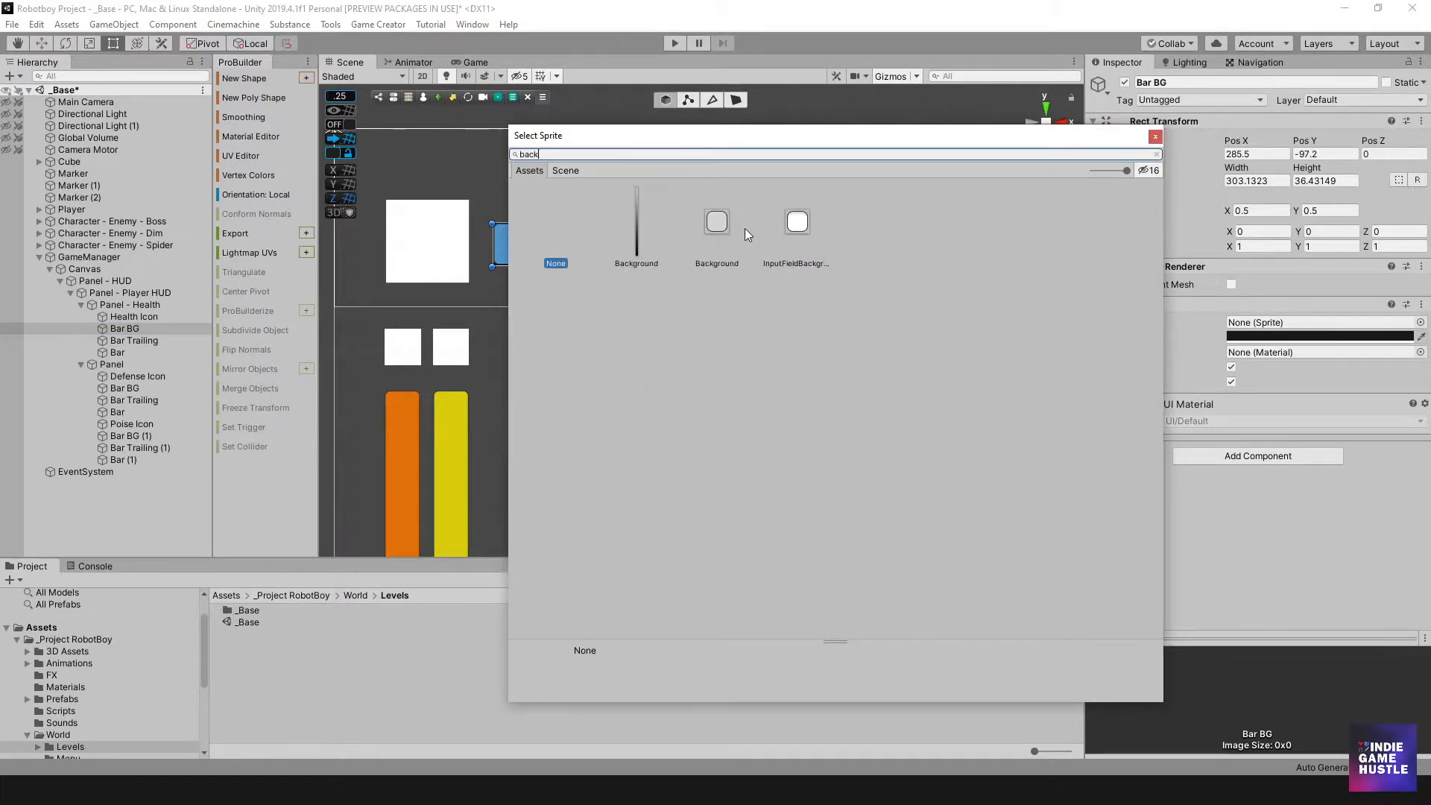
{"action": "double_click", "coordinate": [717, 222]}
{"action": "left_click", "coordinate": [652, 350]}
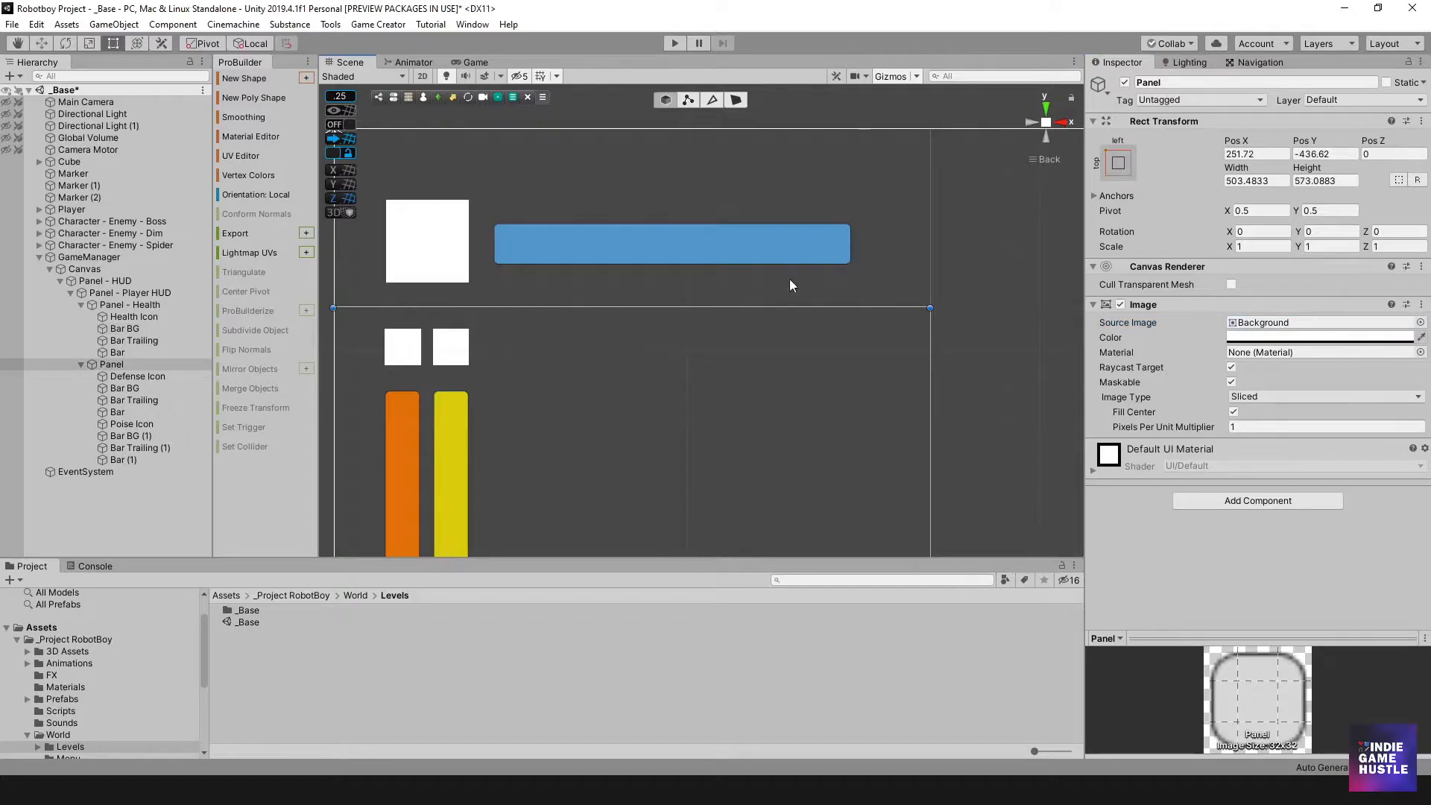
- Select the yellow bar beneath Poise Icon, Bar (1), in the scene
{"action": "scroll", "coordinate": [605, 300], "scroll_direction": "down", "scroll_amount": 2}
{"action": "middle_click_drag", "start_coordinate": [602, 334], "coordinate": [578, 213]}
{"action": "scroll", "coordinate": [575, 240], "scroll_direction": "down", "scroll_amount": 1}
{"action": "scroll", "coordinate": [576, 241], "scroll_direction": "down", "scroll_amount": 4}
{"action": "middle_click_drag", "start_coordinate": [628, 280], "coordinate": [595, 281]}
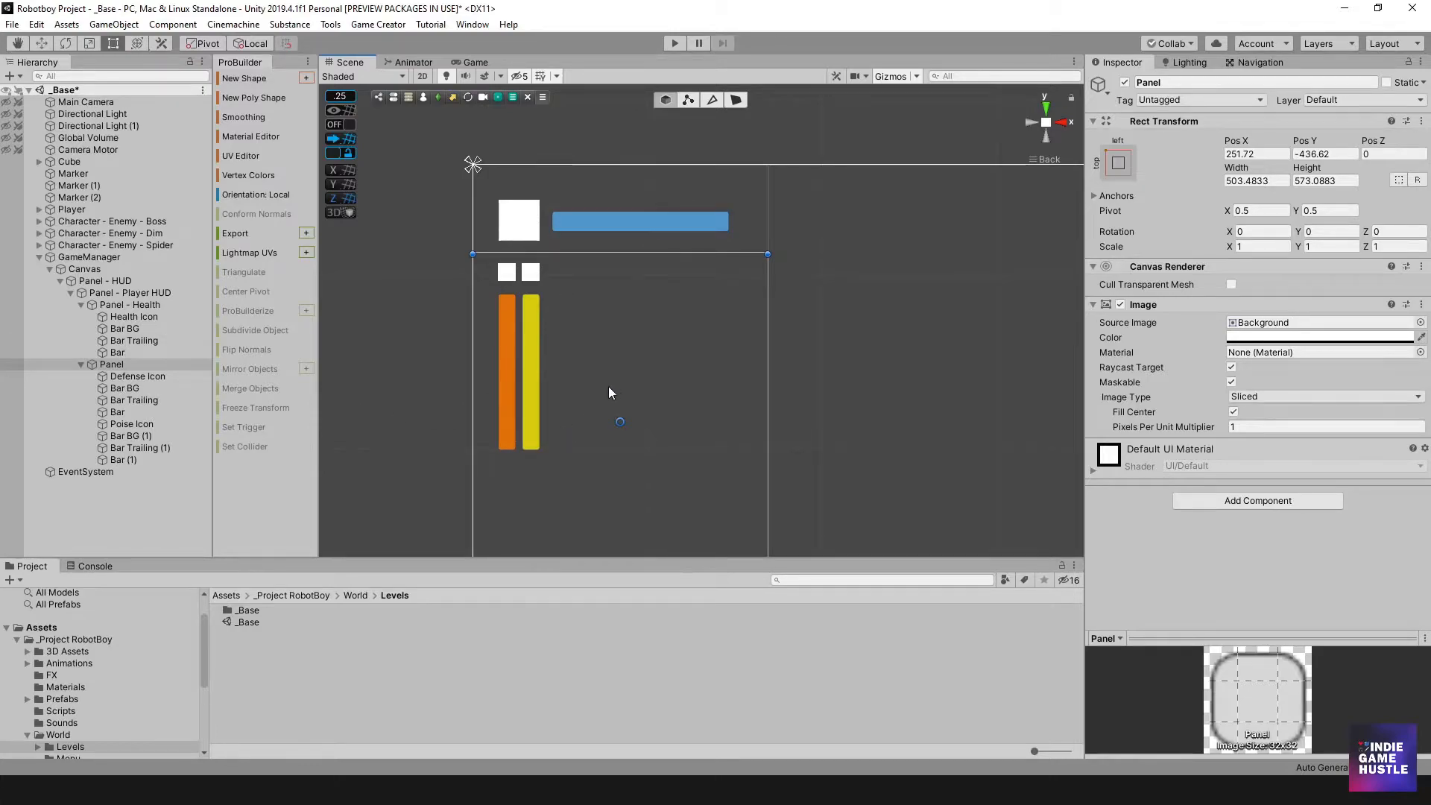
{"action": "left_click", "coordinate": [529, 339]}
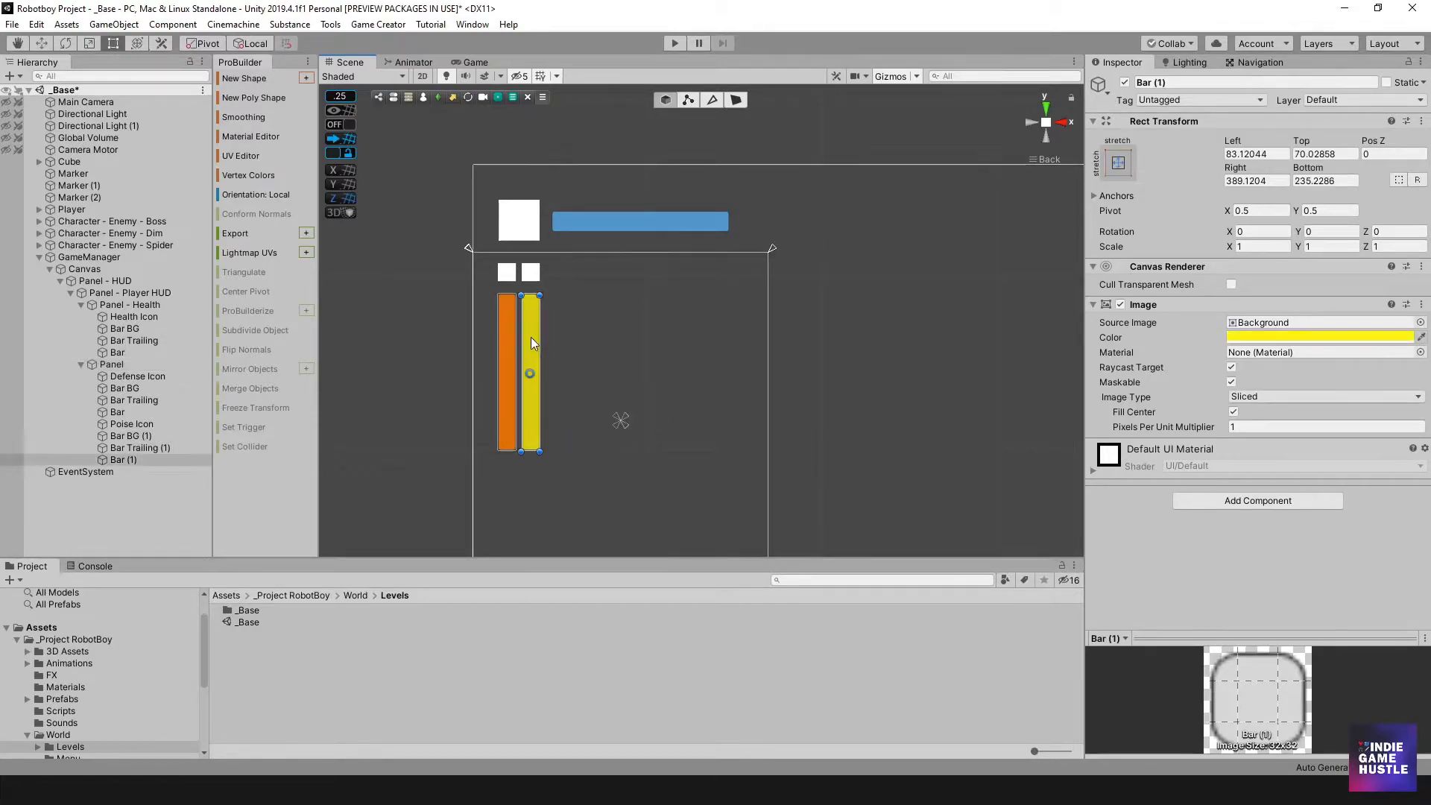
- Recolor the yellow Bar (1) image to a bright cyan blue
{"action": "left_click", "coordinate": [1318, 337]}
{"action": "mouse_move", "coordinate": [310, 265]}
{"action": "left_mouse_down"}
{"action": "mouse_move", "coordinate": [320, 244]}
{"action": "mouse_move", "coordinate": [225, 252]}
{"action": "mouse_move", "coordinate": [221, 280]}
{"action": "mouse_move", "coordinate": [249, 313]}
{"action": "mouse_move", "coordinate": [319, 242]}
{"action": "mouse_move", "coordinate": [341, 256]}
{"action": "mouse_move", "coordinate": [306, 241]}
{"action": "left_mouse_up"}
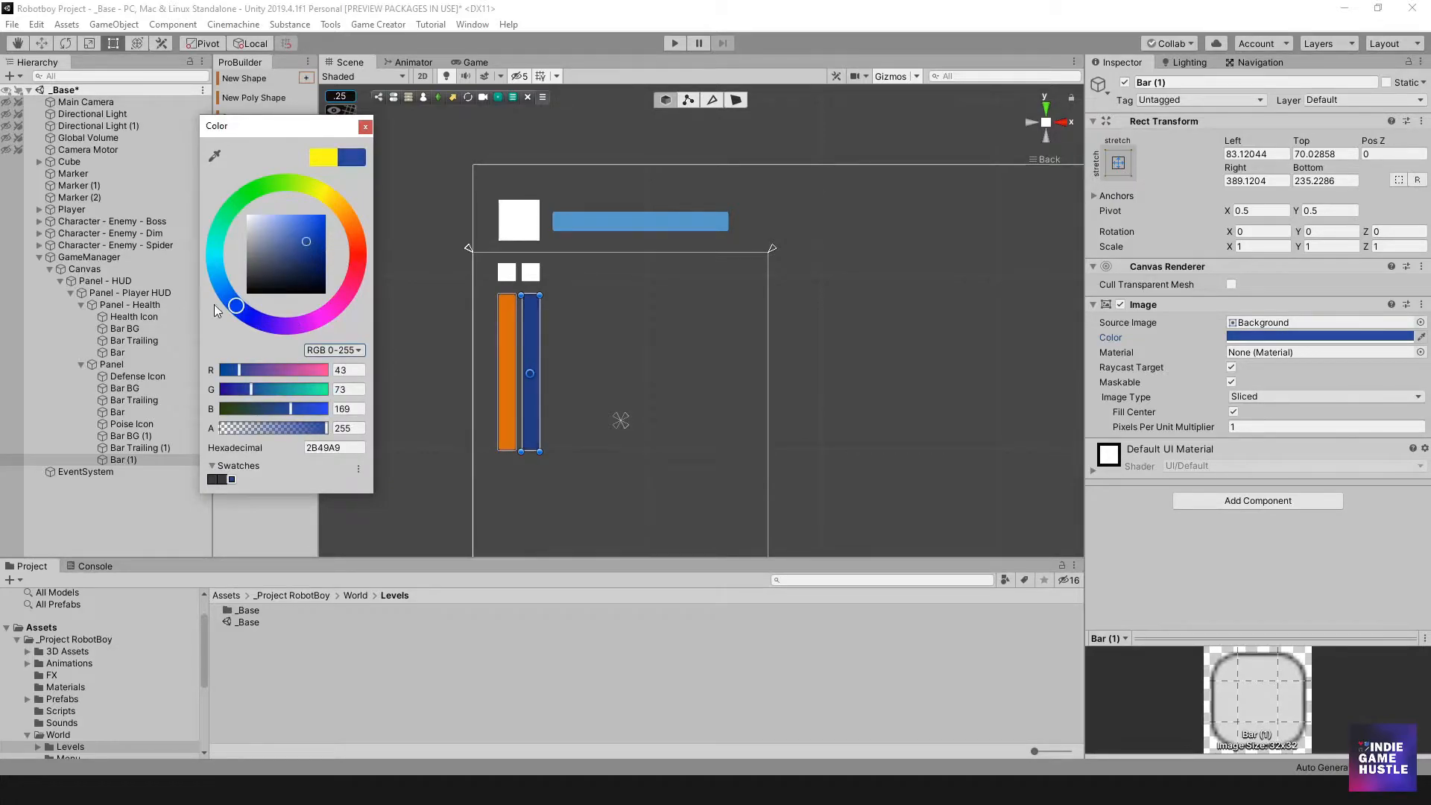
{"action": "mouse_move", "coordinate": [235, 310]}
{"action": "left_mouse_down"}
{"action": "mouse_move", "coordinate": [196, 258]}
{"action": "mouse_move", "coordinate": [194, 272]}
{"action": "left_mouse_up"}
{"action": "mouse_move", "coordinate": [306, 242]}
{"action": "left_mouse_down"}
{"action": "mouse_move", "coordinate": [306, 219]}
{"action": "mouse_move", "coordinate": [338, 224]}
{"action": "left_mouse_up"}
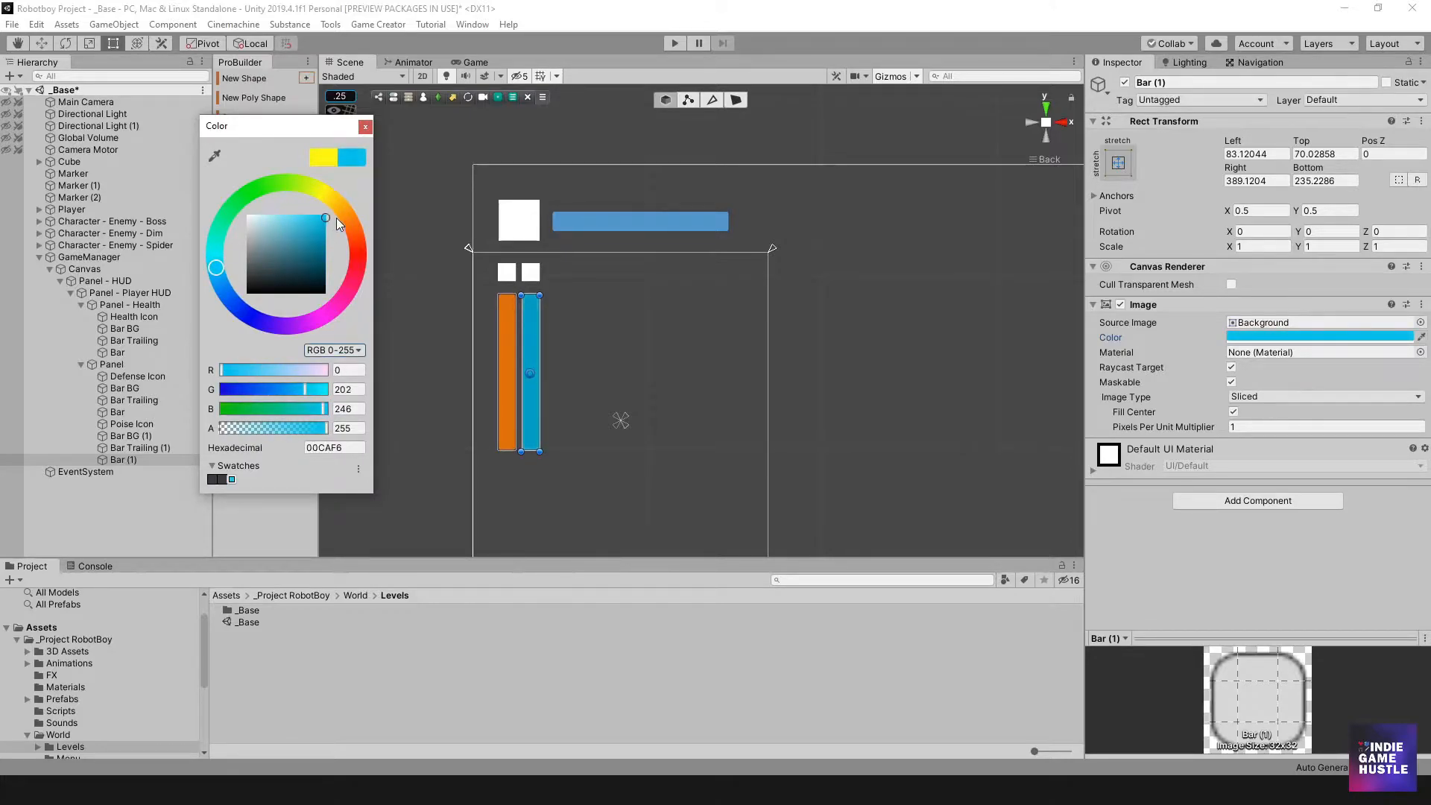
{"action": "left_click_drag", "start_coordinate": [220, 273], "coordinate": [197, 279]}
{"action": "left_click_drag", "start_coordinate": [316, 325], "coordinate": [287, 329]}
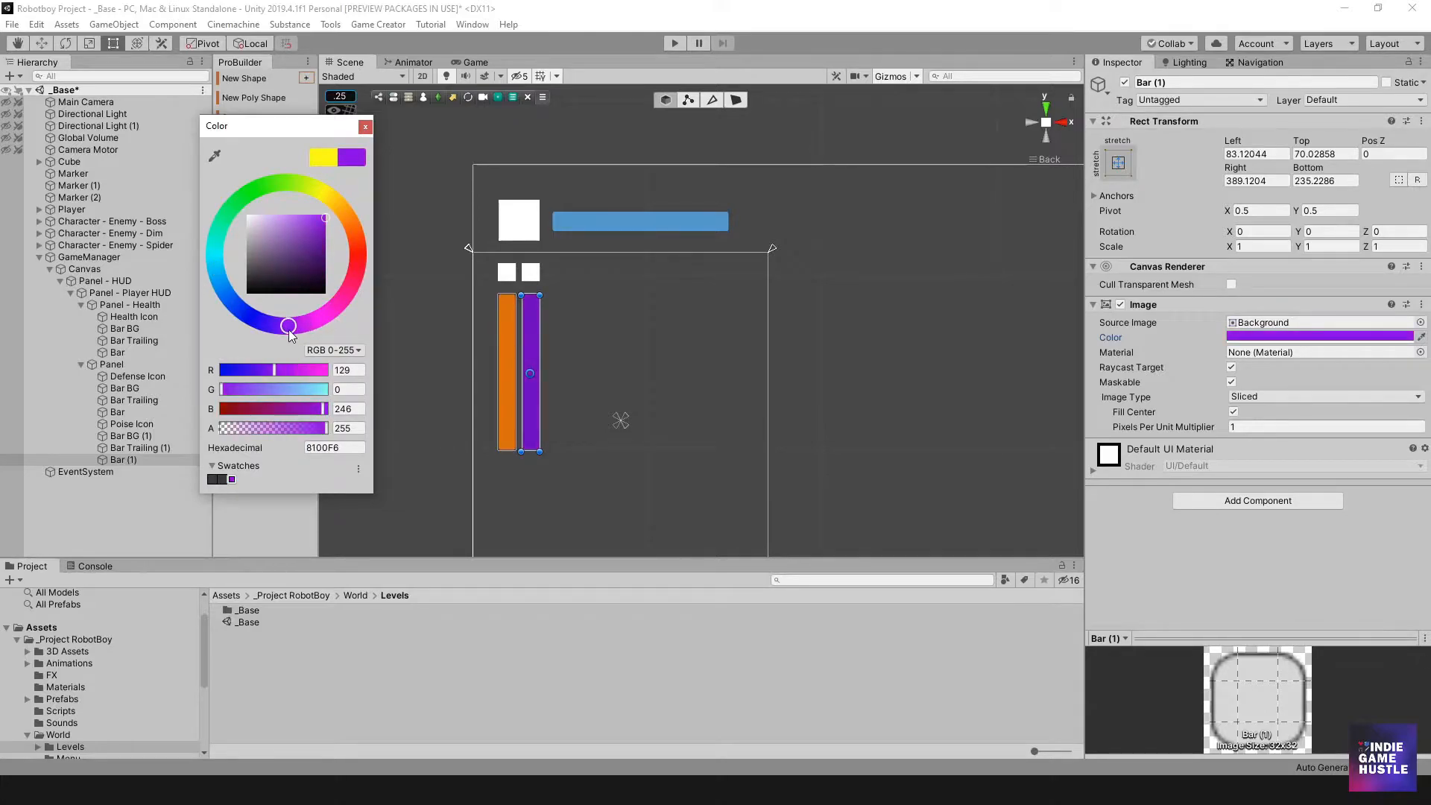
{"action": "left_click_drag", "start_coordinate": [213, 263], "coordinate": [200, 264]}
{"action": "left_click", "coordinate": [364, 128]}
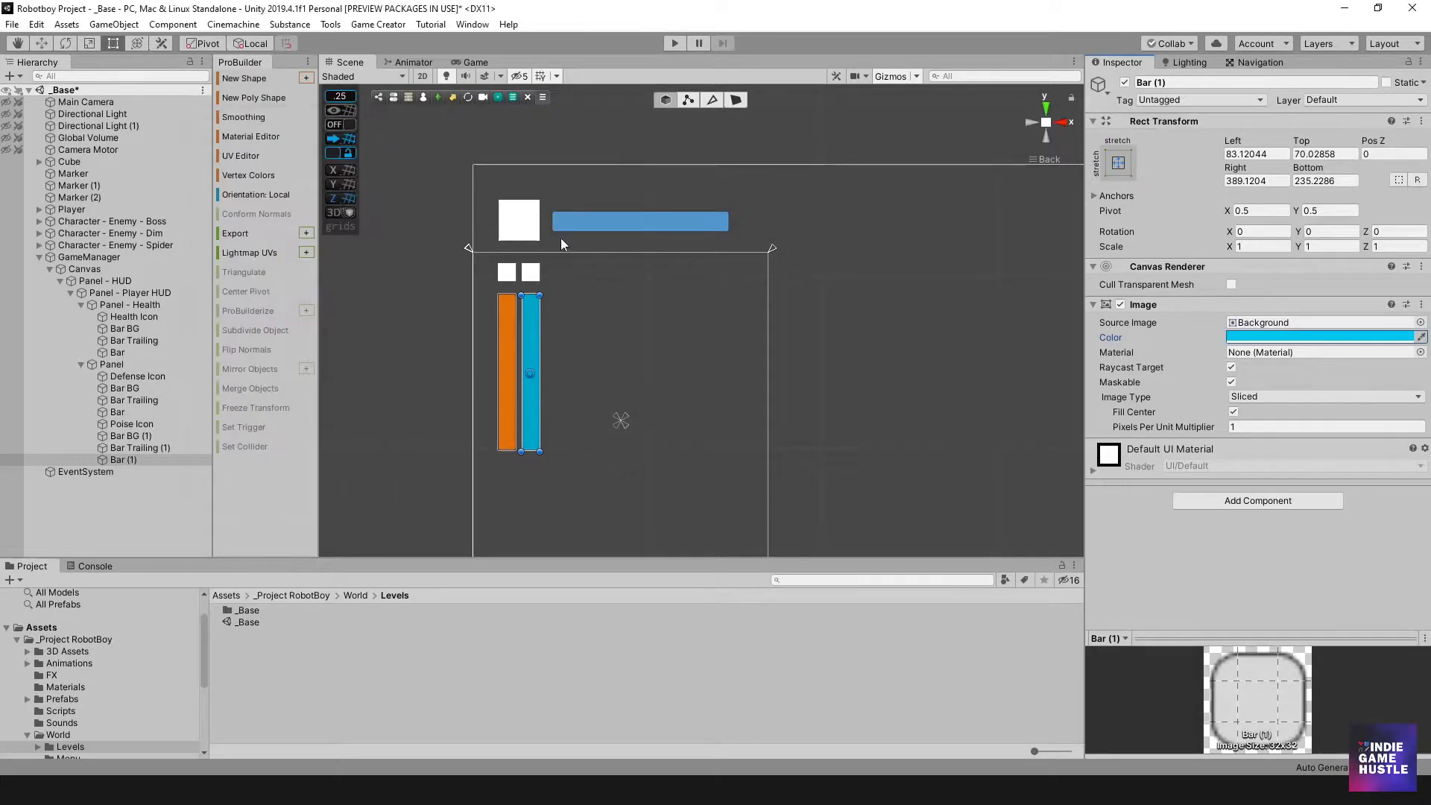
- Playtest the scene, moving and attacking near the enemies to check the HUD bars in game, and stop playback
{"action": "left_click", "coordinate": [888, 383]}
{"action": "scroll", "coordinate": [699, 365], "scroll_direction": "down", "scroll_amount": 2}
{"action": "middle_click_drag", "start_coordinate": [699, 365], "coordinate": [599, 309]}
{"action": "scroll", "coordinate": [610, 371], "scroll_direction": "down", "scroll_amount": 2}
{"action": "middle_click_drag", "start_coordinate": [620, 360], "coordinate": [606, 357]}
{"action": "left_click", "coordinate": [675, 43]}
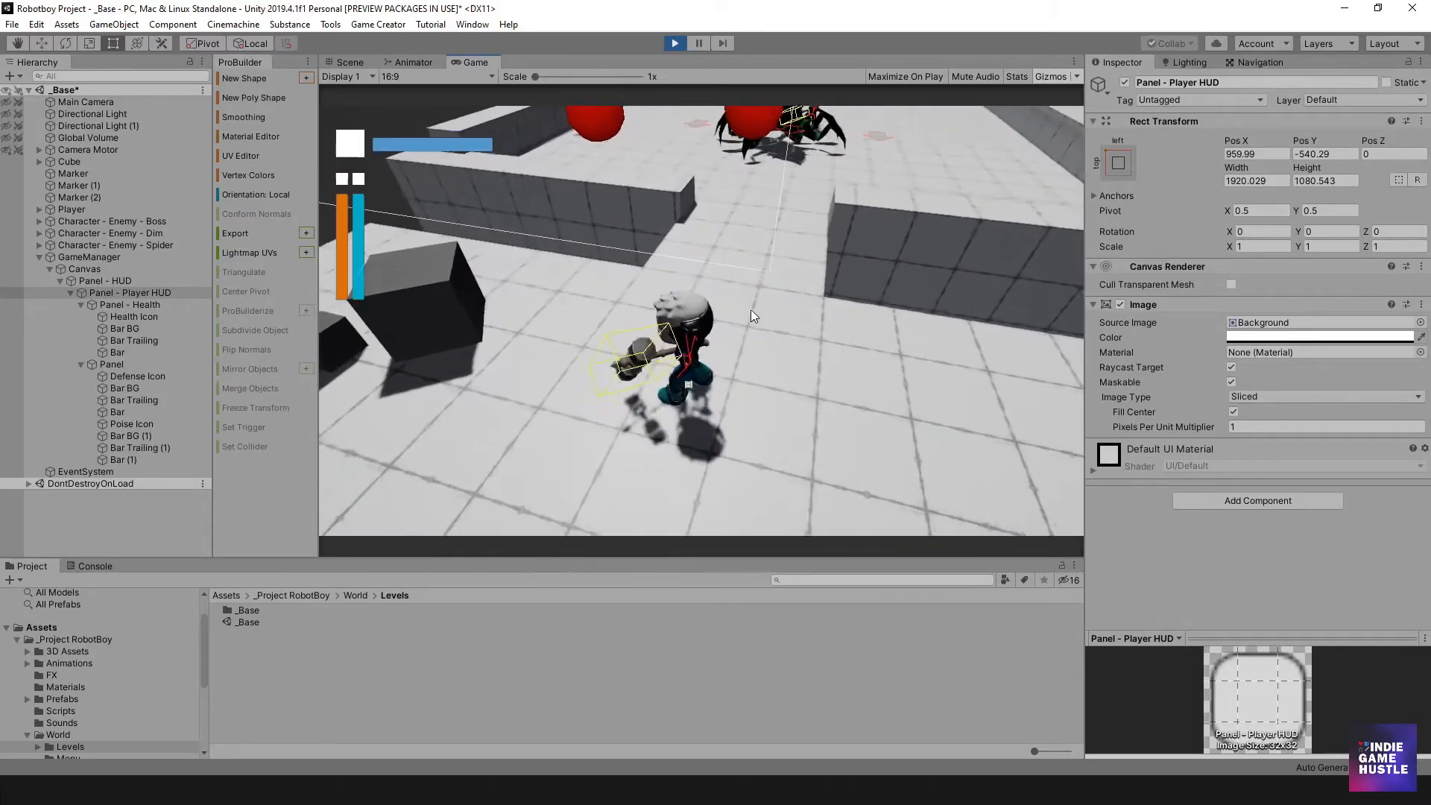
{"action": "left_click", "coordinate": [775, 299]}
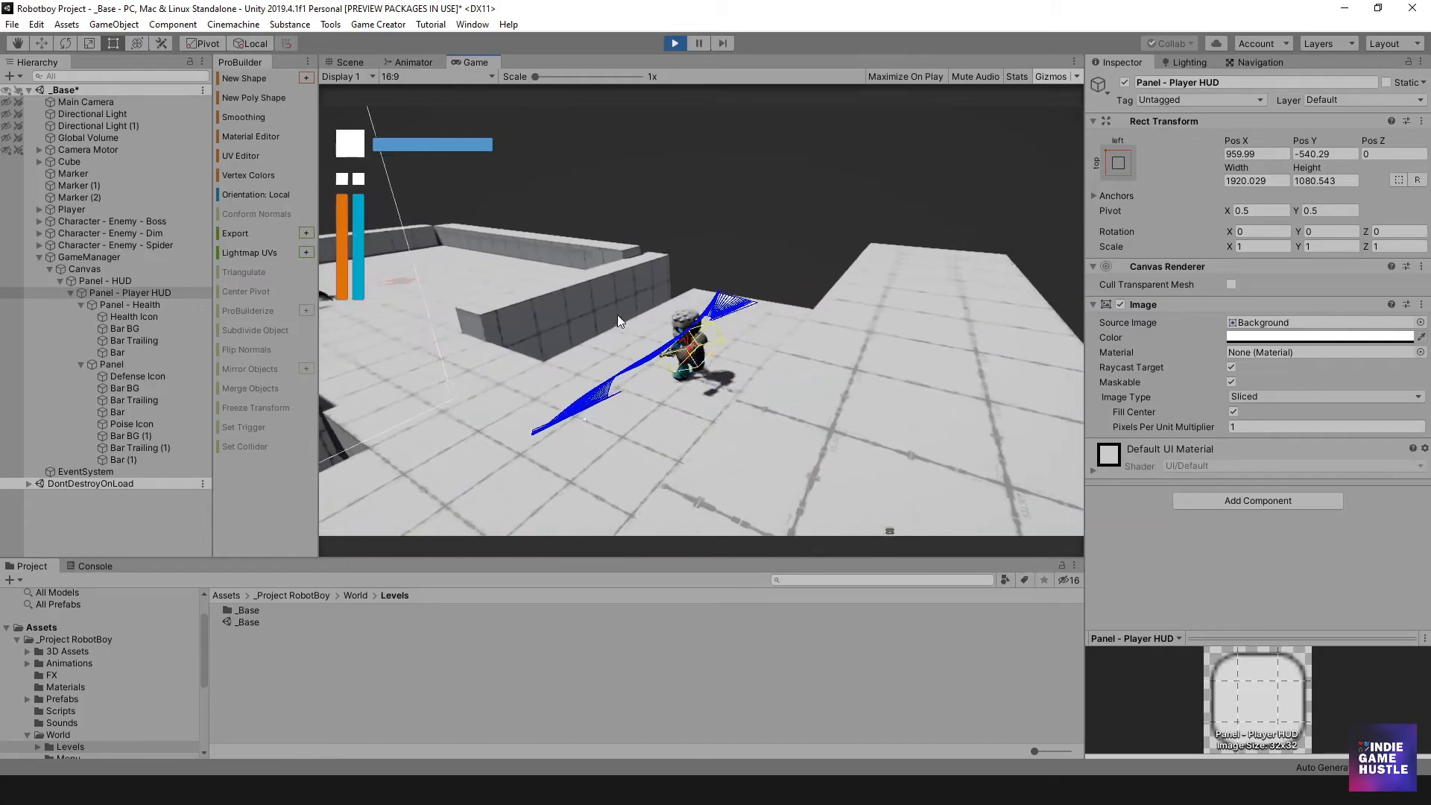
{"action": "left_click", "coordinate": [507, 329]}
{"action": "key", "text": "w"}
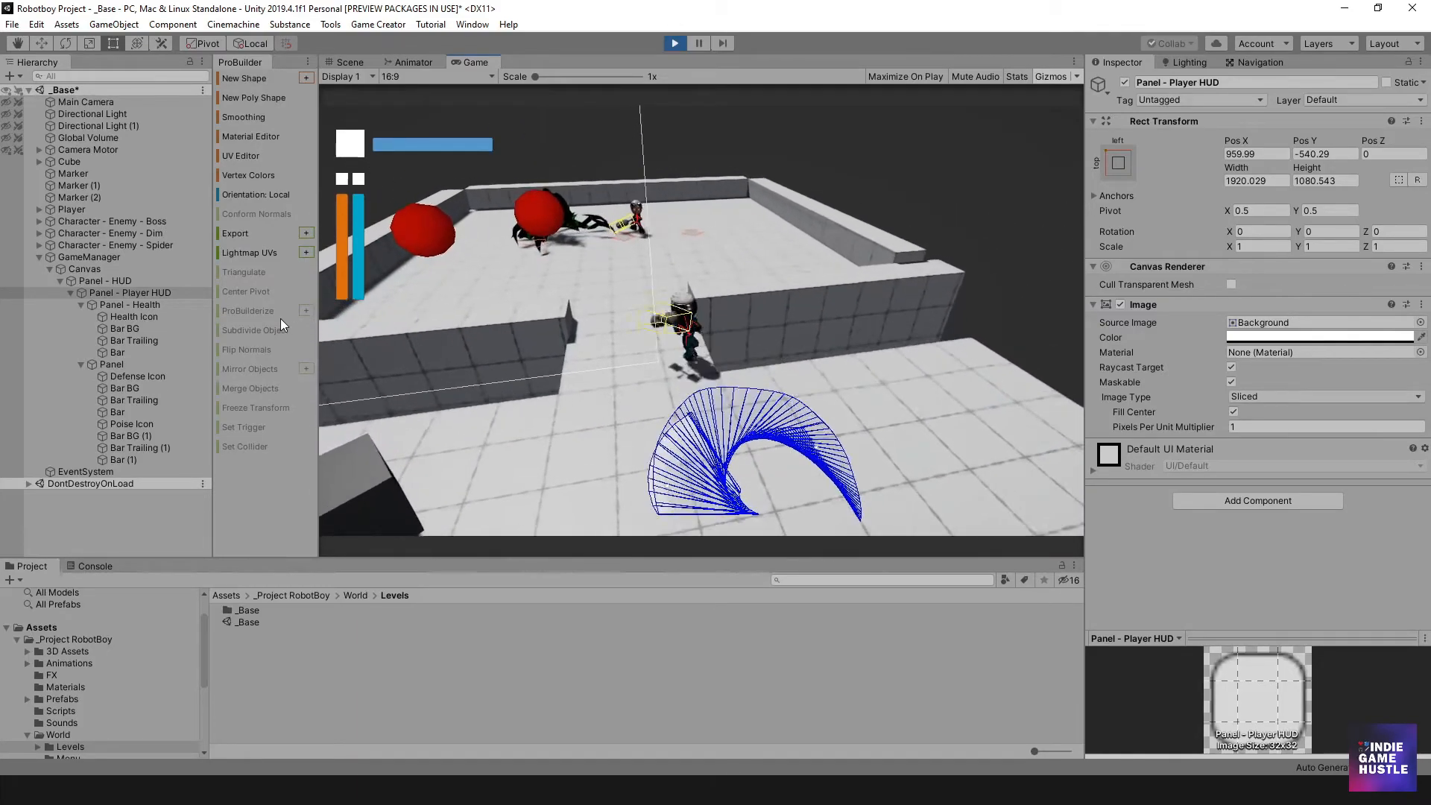
{"action": "key", "text": "d"}
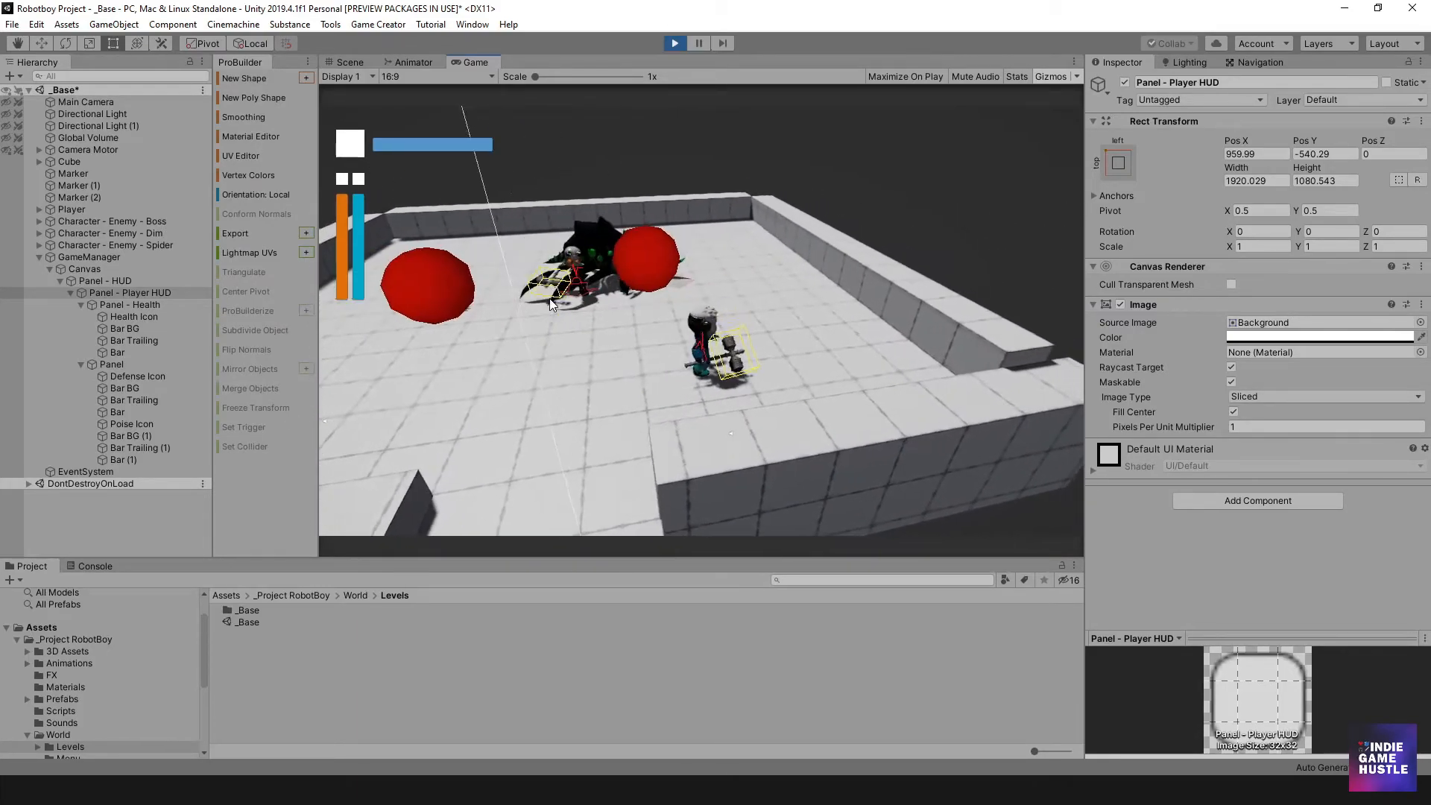
{"action": "left_click", "coordinate": [534, 280]}
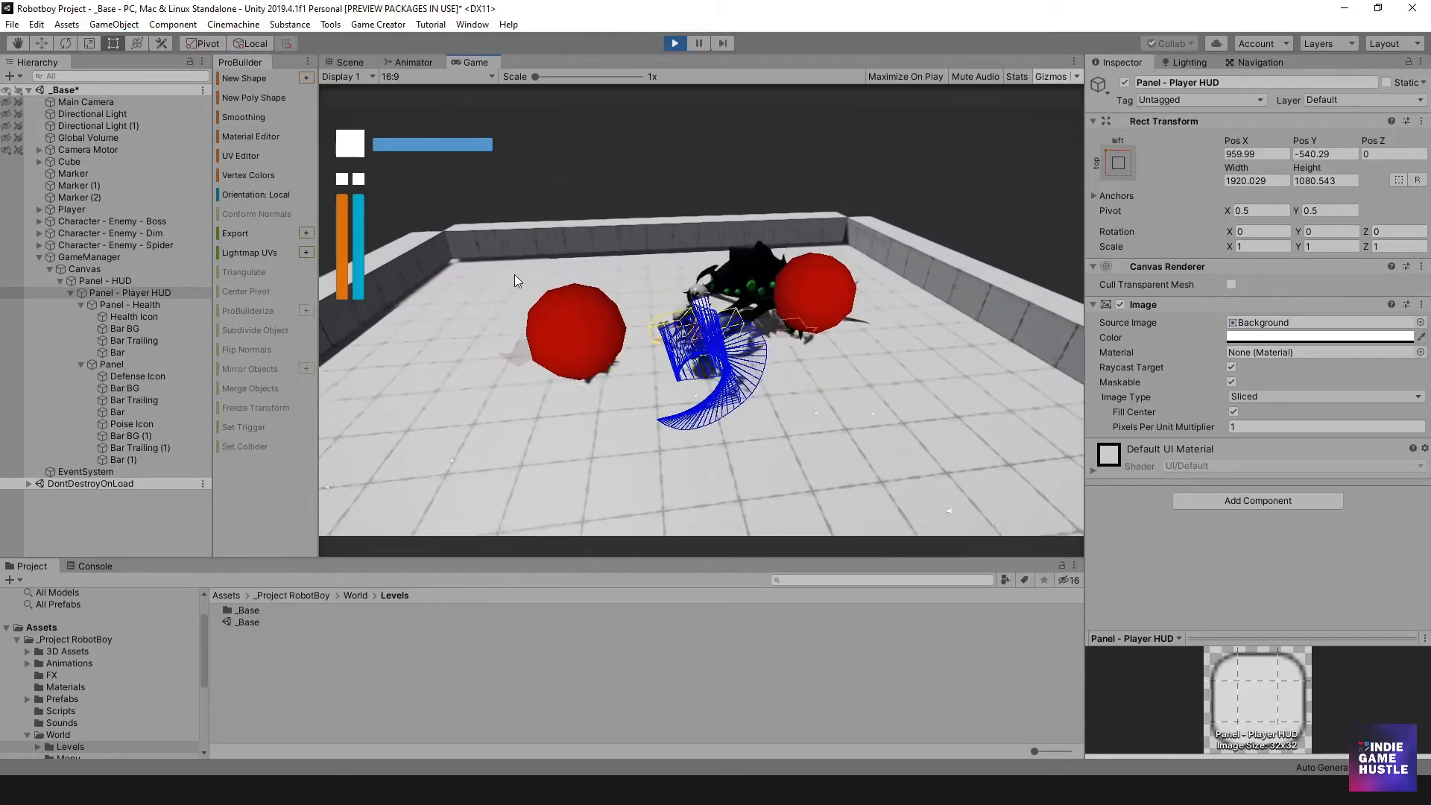
{"action": "left_click", "coordinate": [511, 274]}
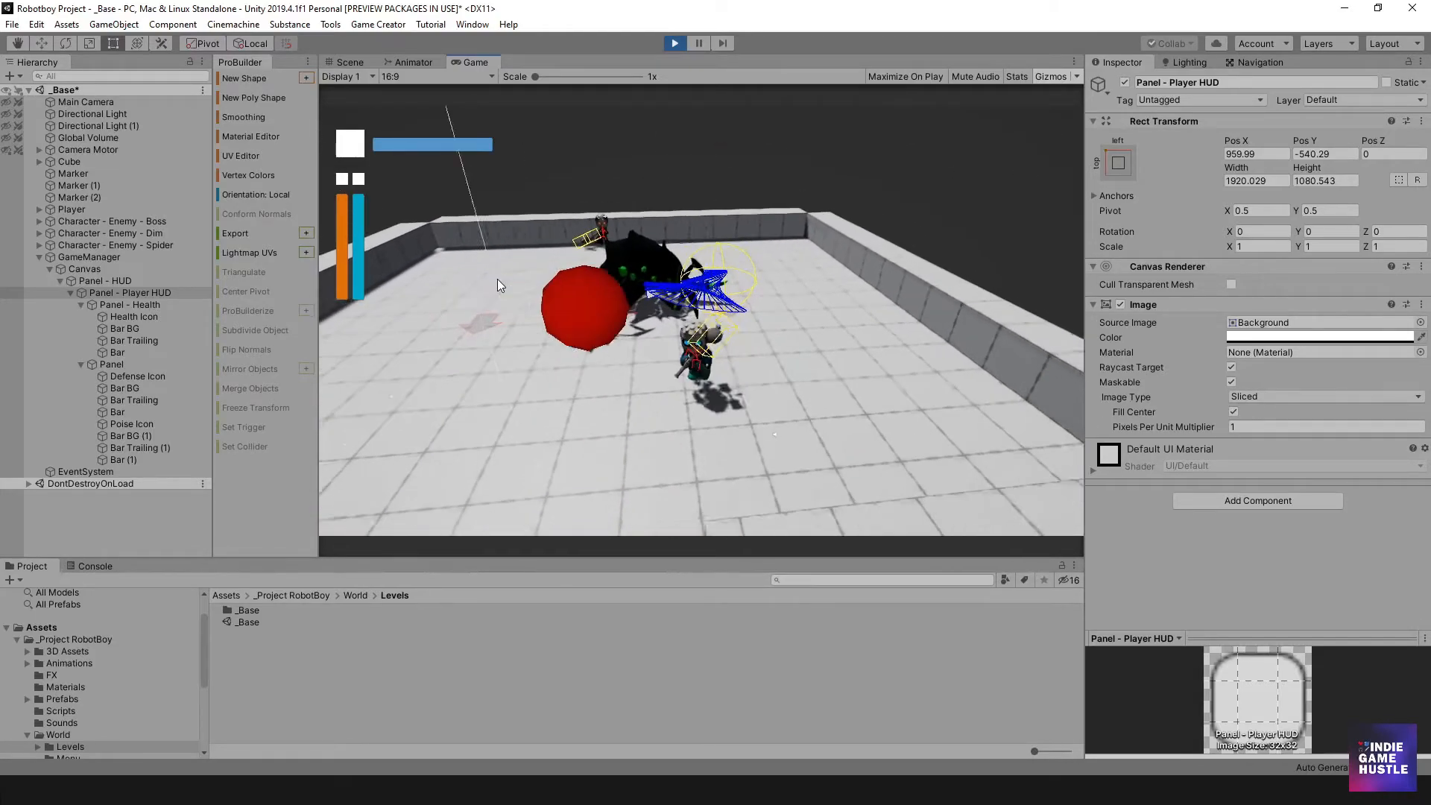
{"action": "key", "text": "s"}
{"action": "left_click", "coordinate": [672, 43]}
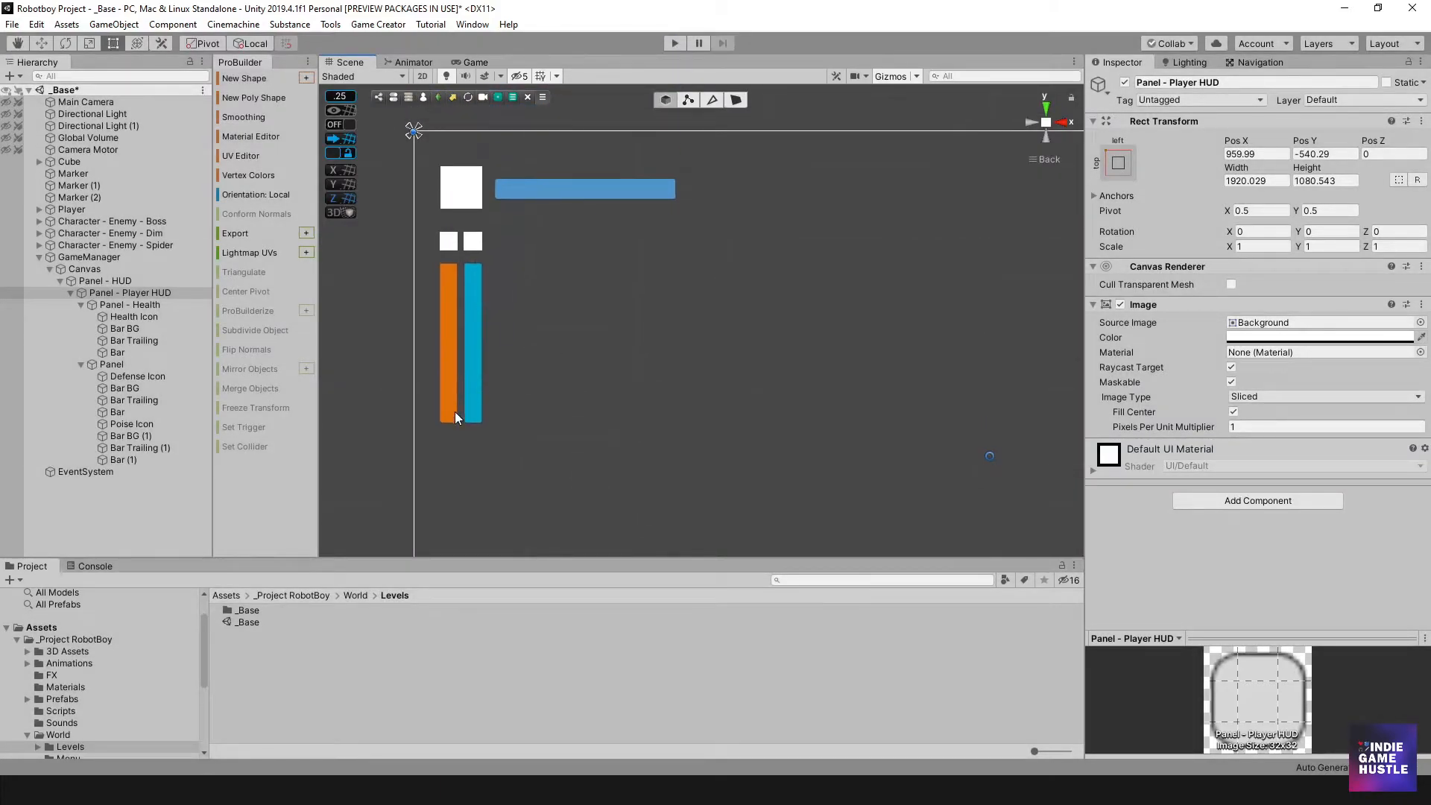
- Shorten the orange bar's Bar BG, Bar Trailing and Bar together by raising their lower edge to a Bottom value of about 340
{"action": "left_click", "coordinate": [452, 409]}
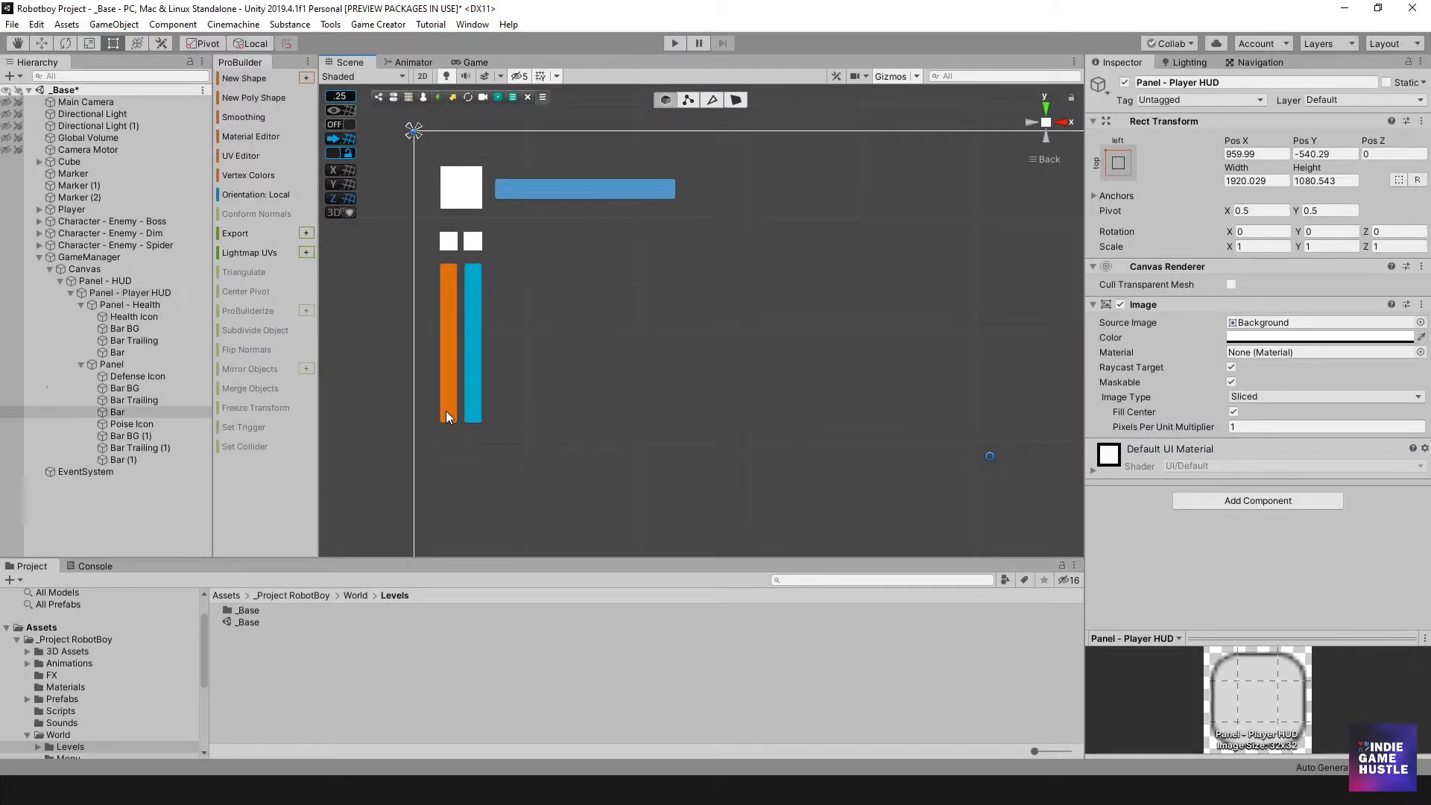
{"action": "left_click", "coordinate": [136, 400]}
{"action": "left_click", "coordinate": [135, 377]}
{"action": "left_click", "coordinate": [133, 389]}
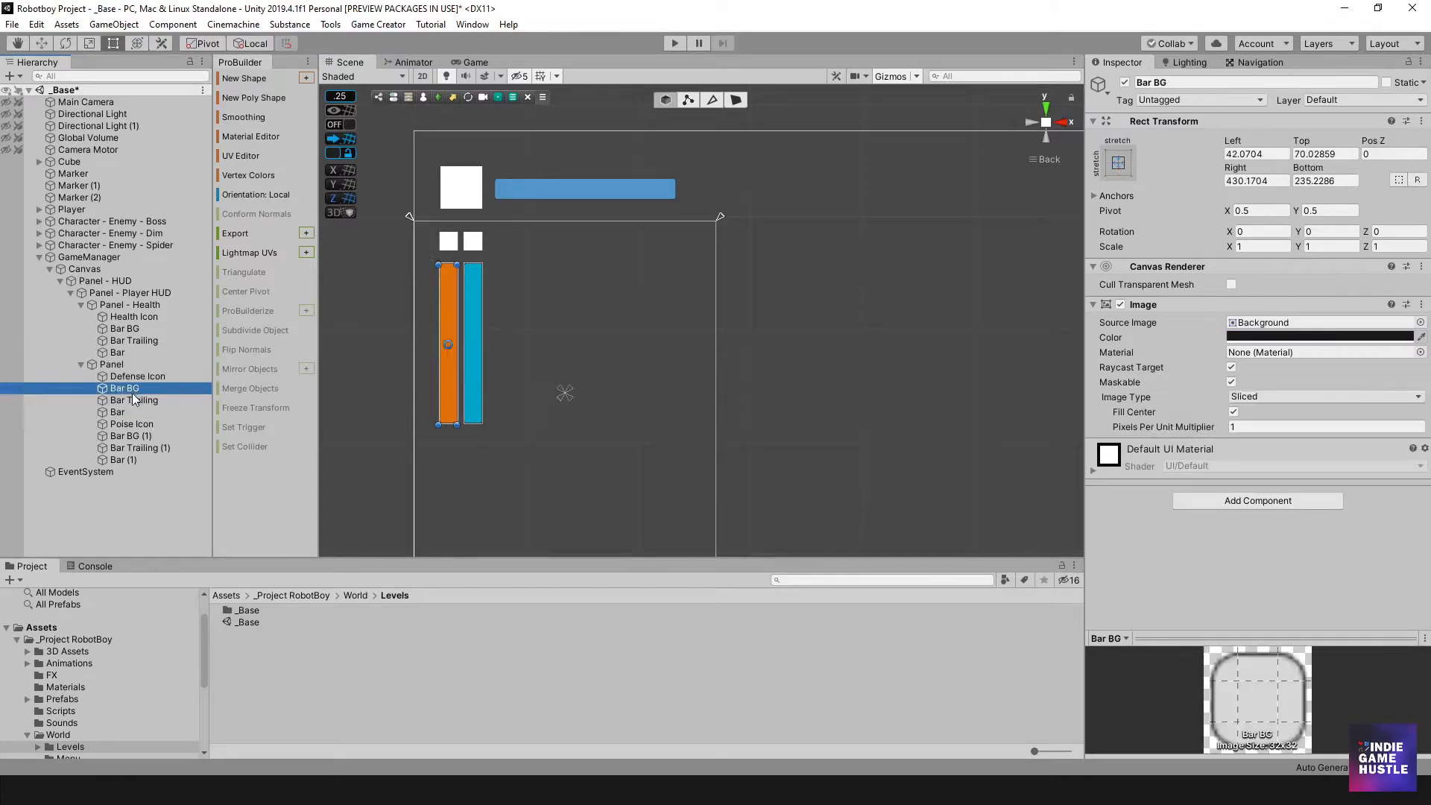
{"action": "left_click", "coordinate": [128, 401], "text": "ctrl"}
{"action": "left_click", "coordinate": [118, 410], "text": "ctrl"}
{"action": "left_click_drag", "start_coordinate": [446, 424], "coordinate": [454, 363]}
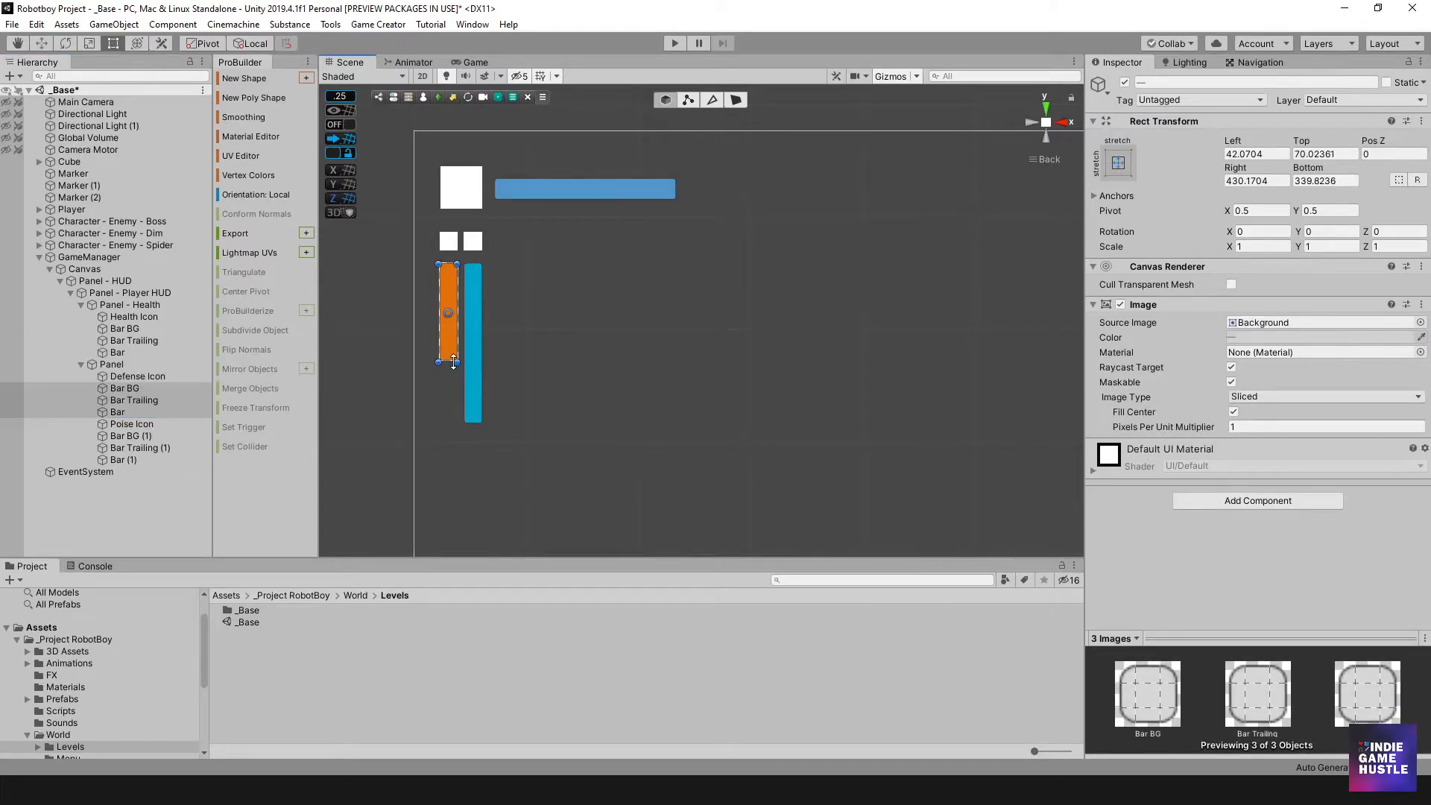
- Shorten Bar BG (1), Bar Trailing (1) and Bar (1) together by raising their lower edge to a Bottom value of about 342
{"action": "left_click", "coordinate": [125, 435]}
{"action": "left_click", "coordinate": [123, 456], "text": "ctrl"}
{"action": "left_click", "coordinate": [124, 450], "text": "ctrl"}
{"action": "left_click_drag", "start_coordinate": [476, 421], "coordinate": [475, 359]}
{"action": "left_click", "coordinate": [553, 398]}
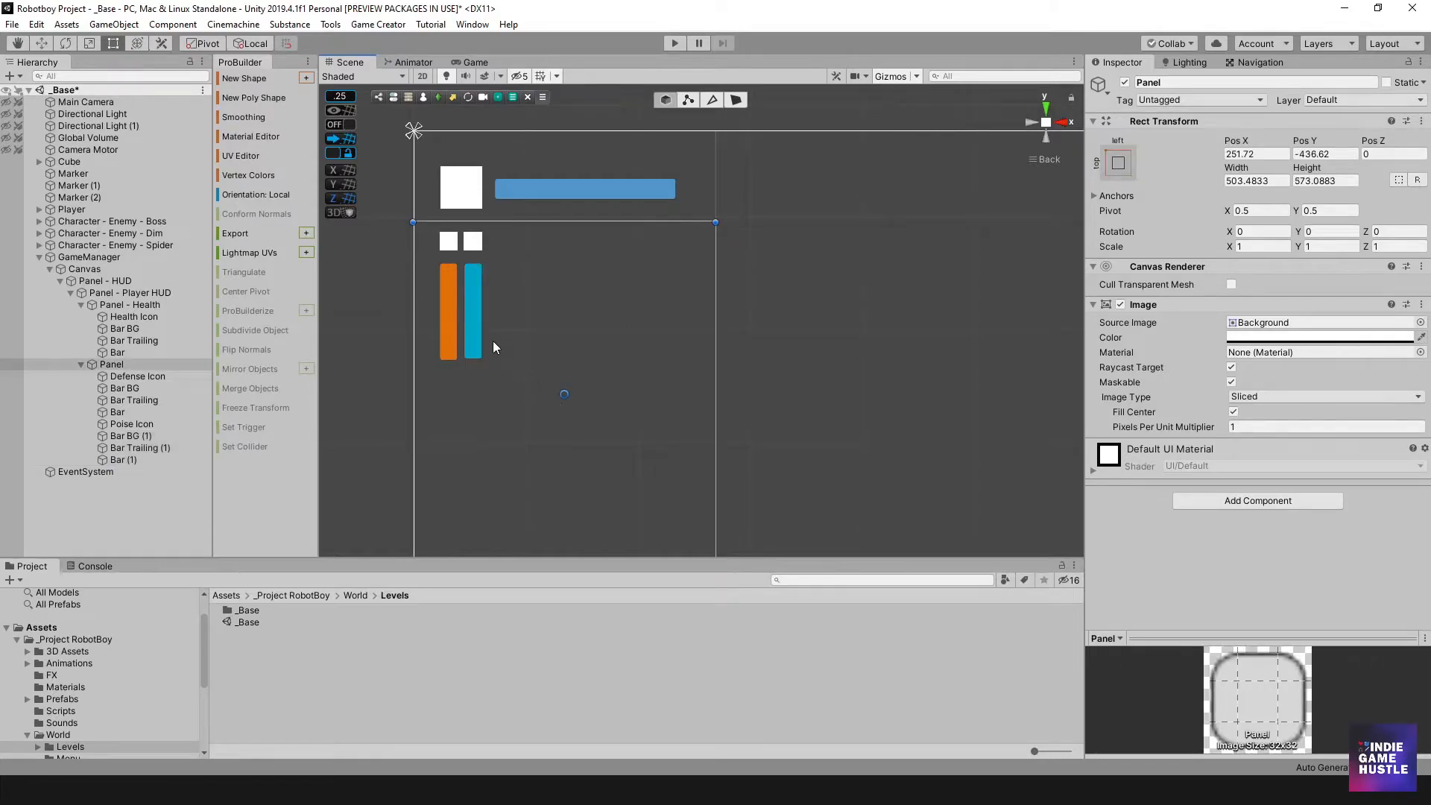
- Align the blue bar's lower edge with the orange bar by extending its three images to a Bottom value of about 339.8
{"action": "scroll", "coordinate": [449, 363], "scroll_direction": "up", "scroll_amount": 13}
{"action": "middle_click_drag", "start_coordinate": [380, 382], "coordinate": [850, 400]}
{"action": "scroll", "coordinate": [663, 405], "scroll_direction": "up", "scroll_amount": 6}
{"action": "middle_click_drag", "start_coordinate": [749, 405], "coordinate": [620, 401]}
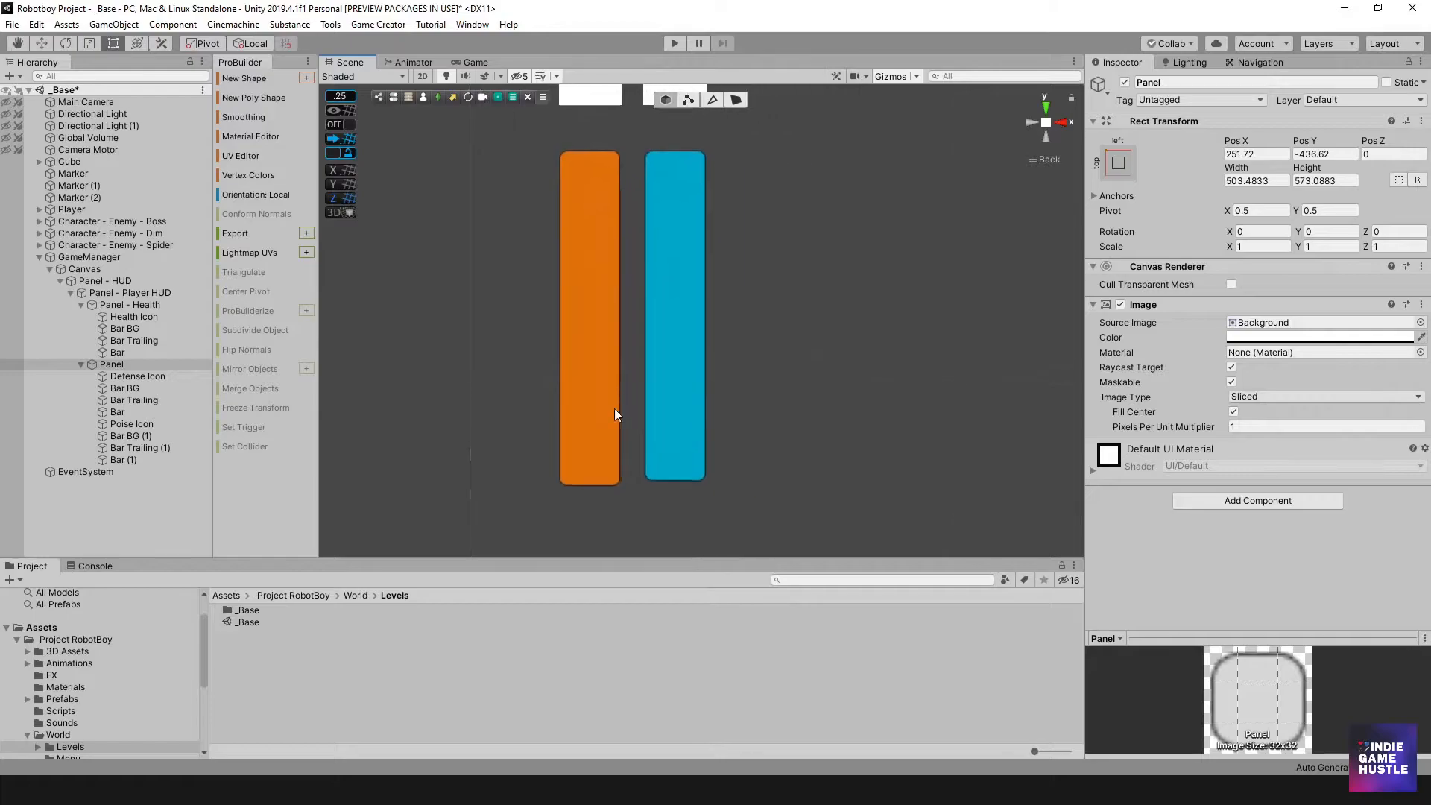
{"action": "left_click", "coordinate": [139, 438]}
{"action": "left_click", "coordinate": [137, 458], "text": "shift"}
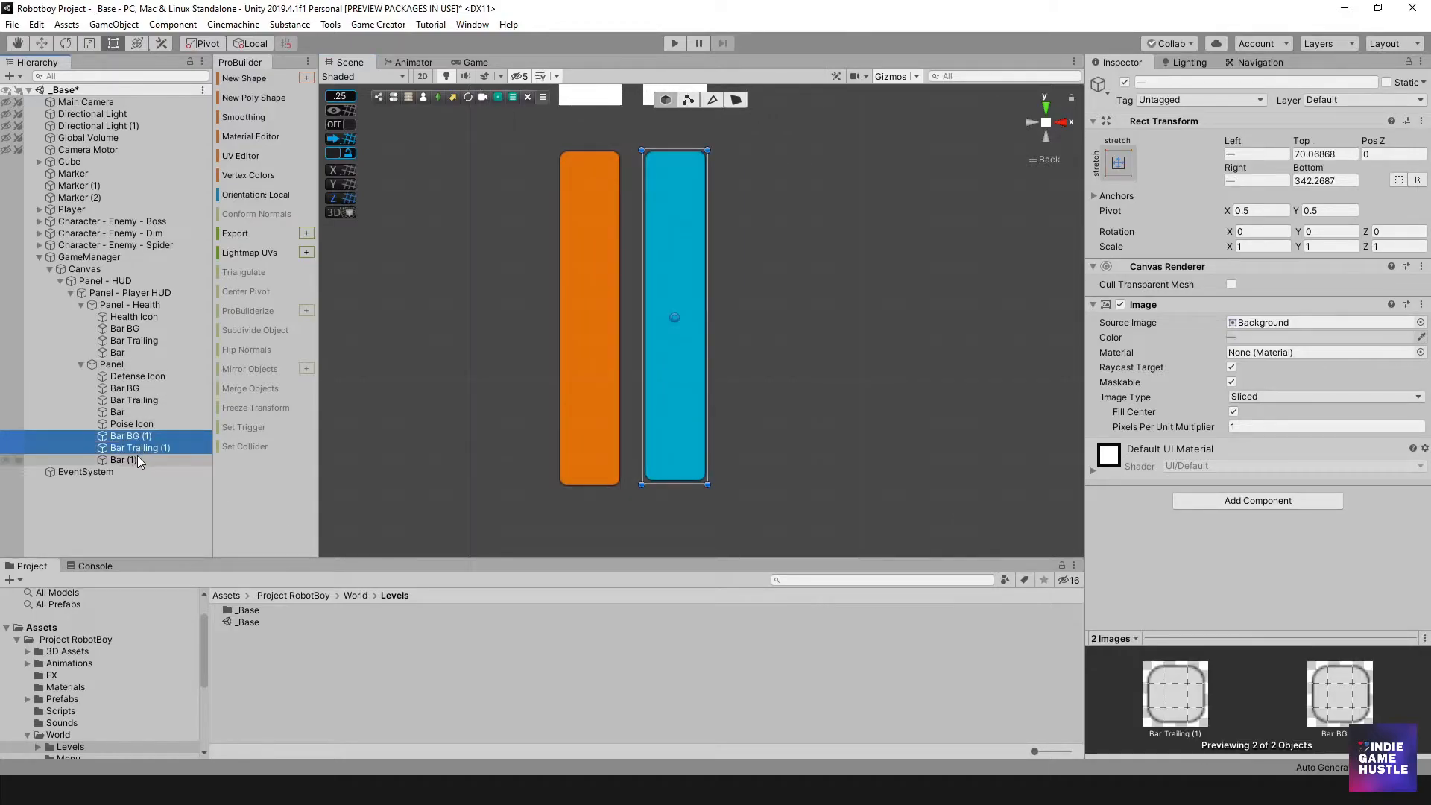
{"action": "left_click_drag", "start_coordinate": [673, 485], "coordinate": [670, 489]}
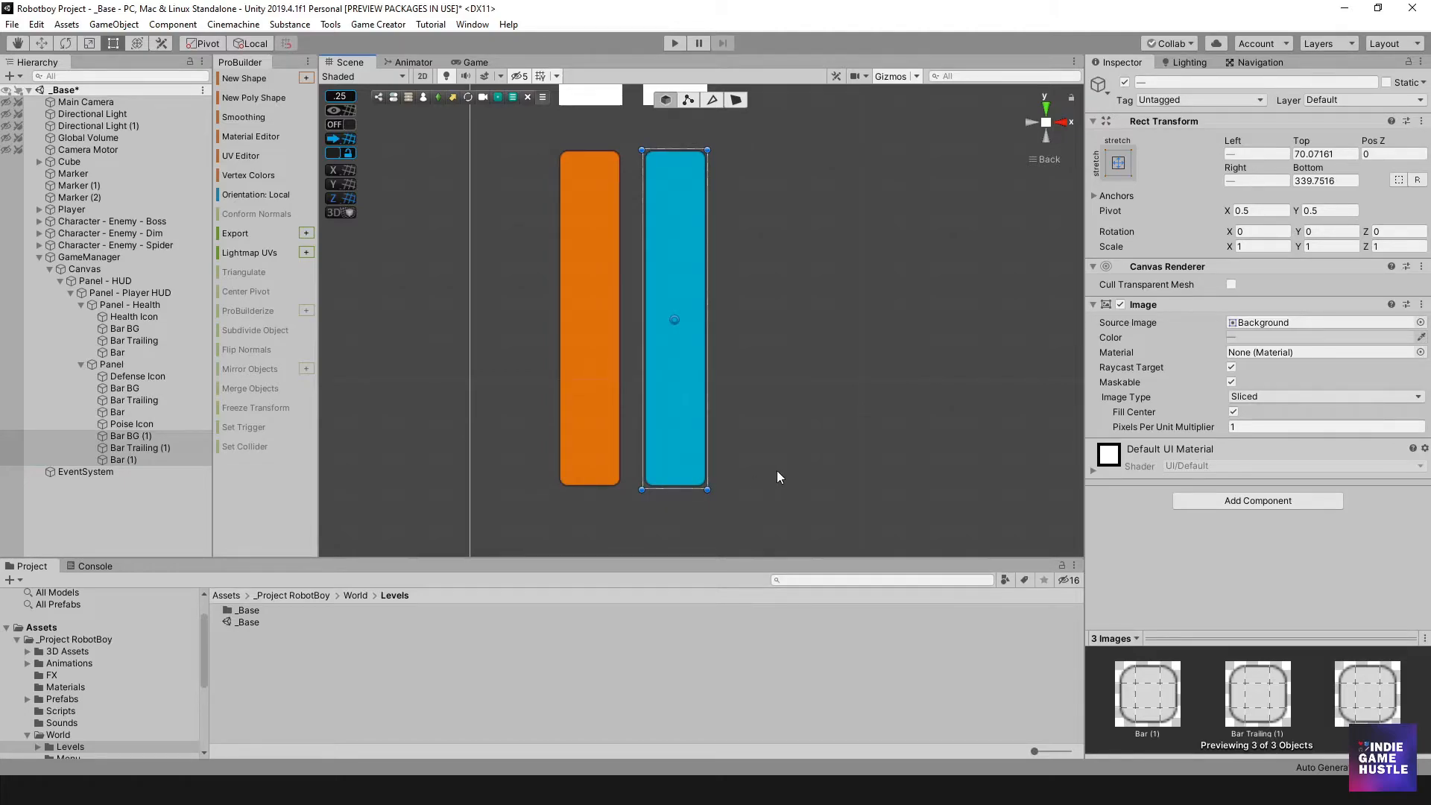
{"action": "left_click", "coordinate": [776, 477]}
- Review the layout of the health bar, the small icons and the vertical bars within the HUD canvas
{"action": "scroll", "coordinate": [763, 448], "scroll_direction": "down", "scroll_amount": 4}
{"action": "middle_click_drag", "start_coordinate": [767, 336], "coordinate": [590, 365]}
{"action": "scroll", "coordinate": [582, 364], "scroll_direction": "down", "scroll_amount": 2}
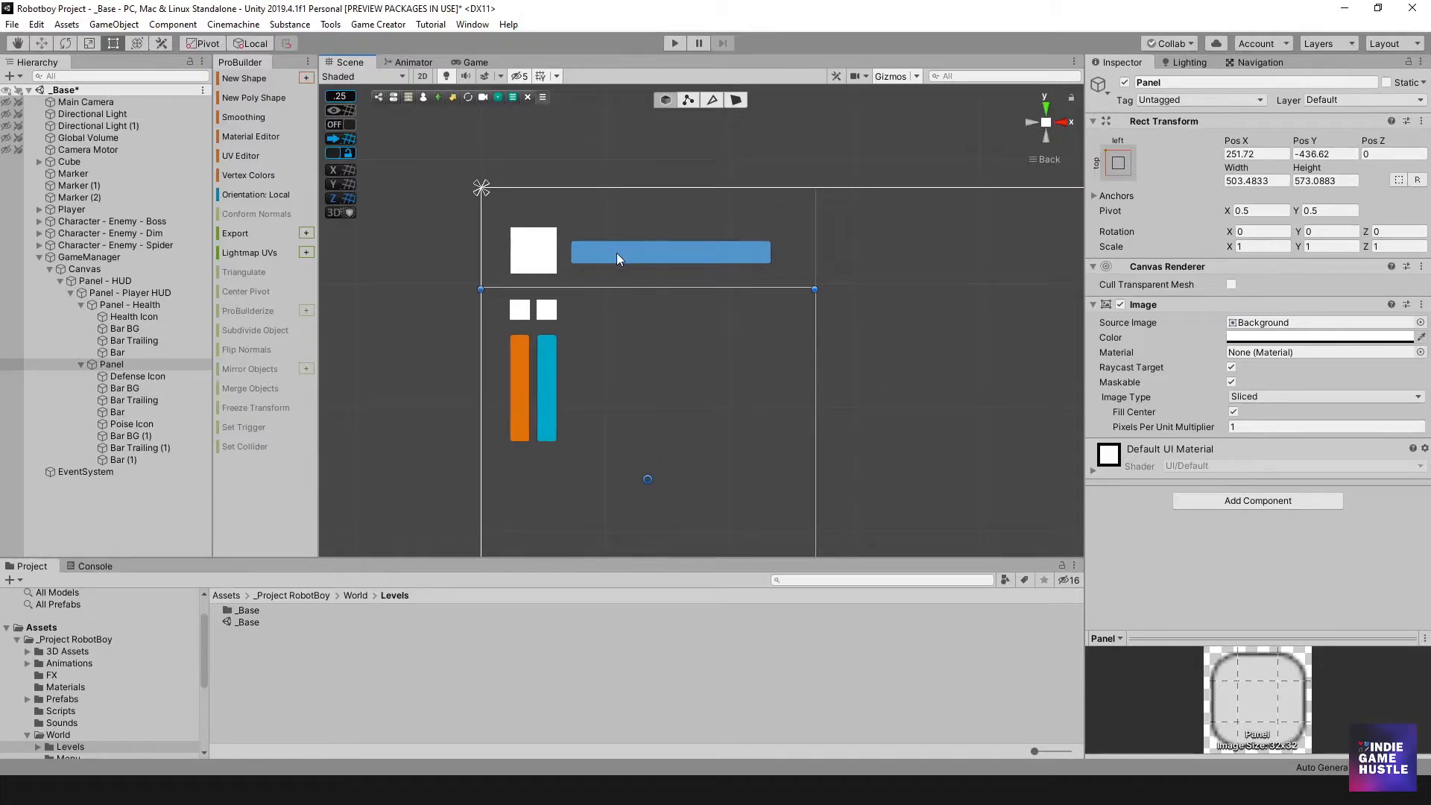
{"action": "left_click", "coordinate": [590, 257]}
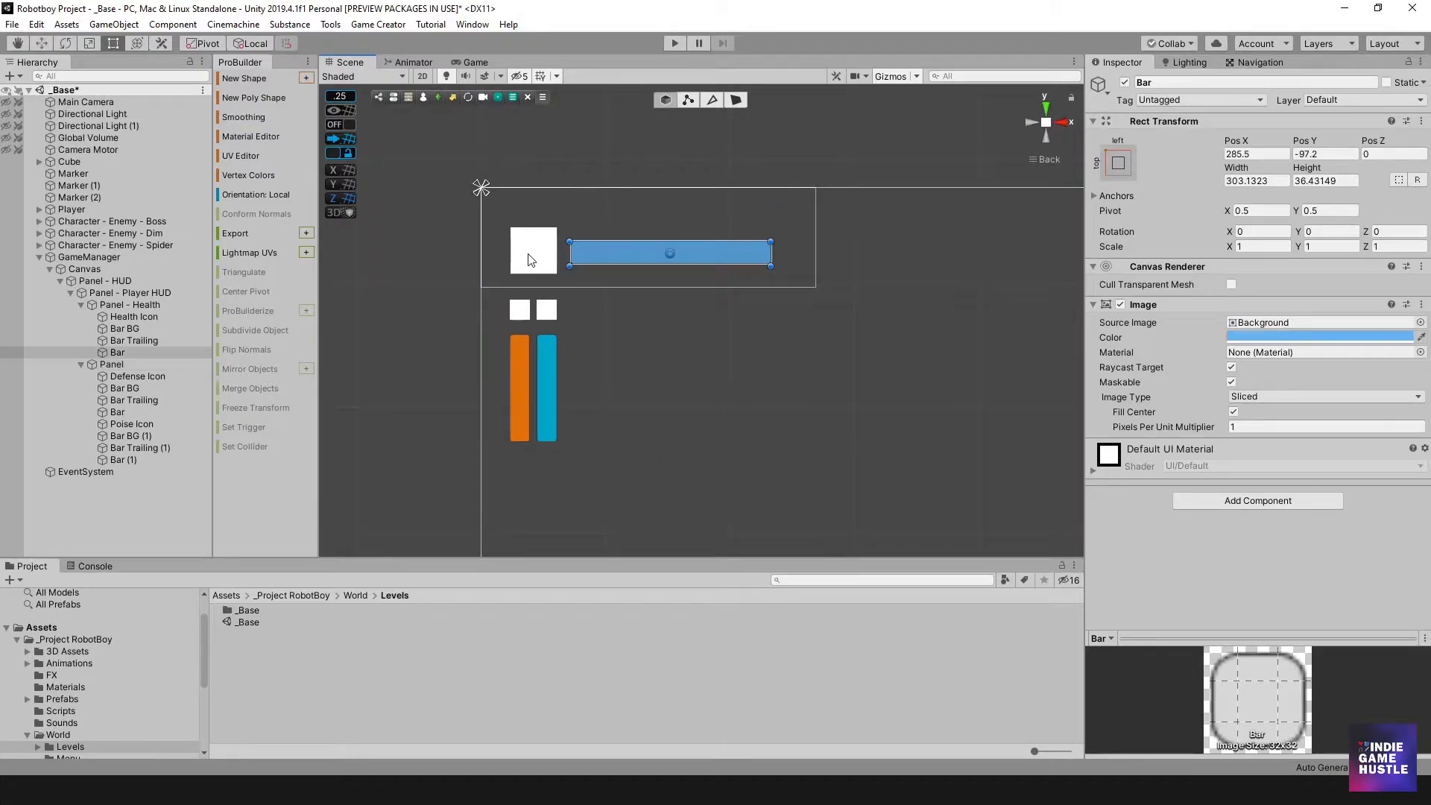
{"action": "left_click", "coordinate": [614, 337]}
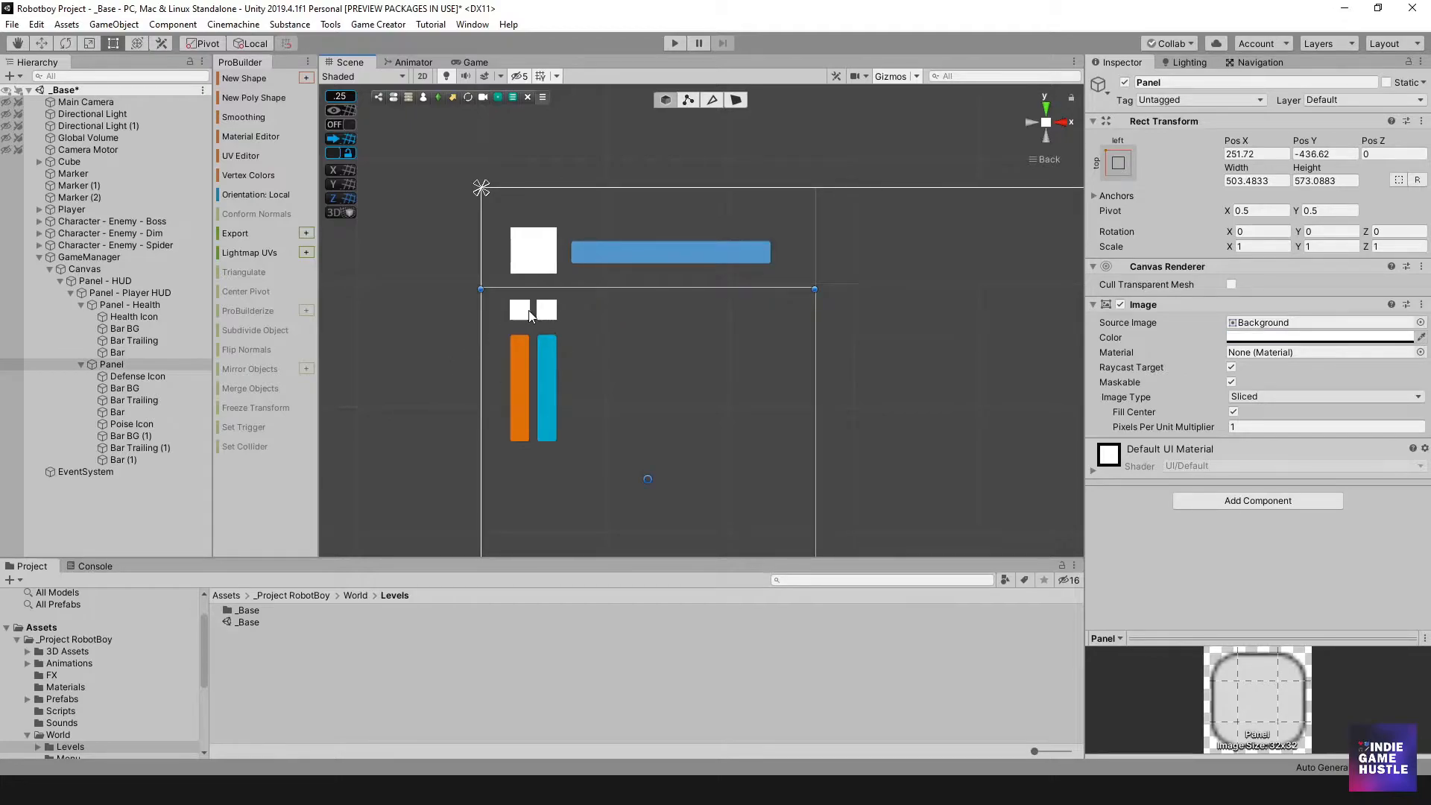
{"action": "scroll", "coordinate": [534, 317], "scroll_direction": "up", "scroll_amount": 1}
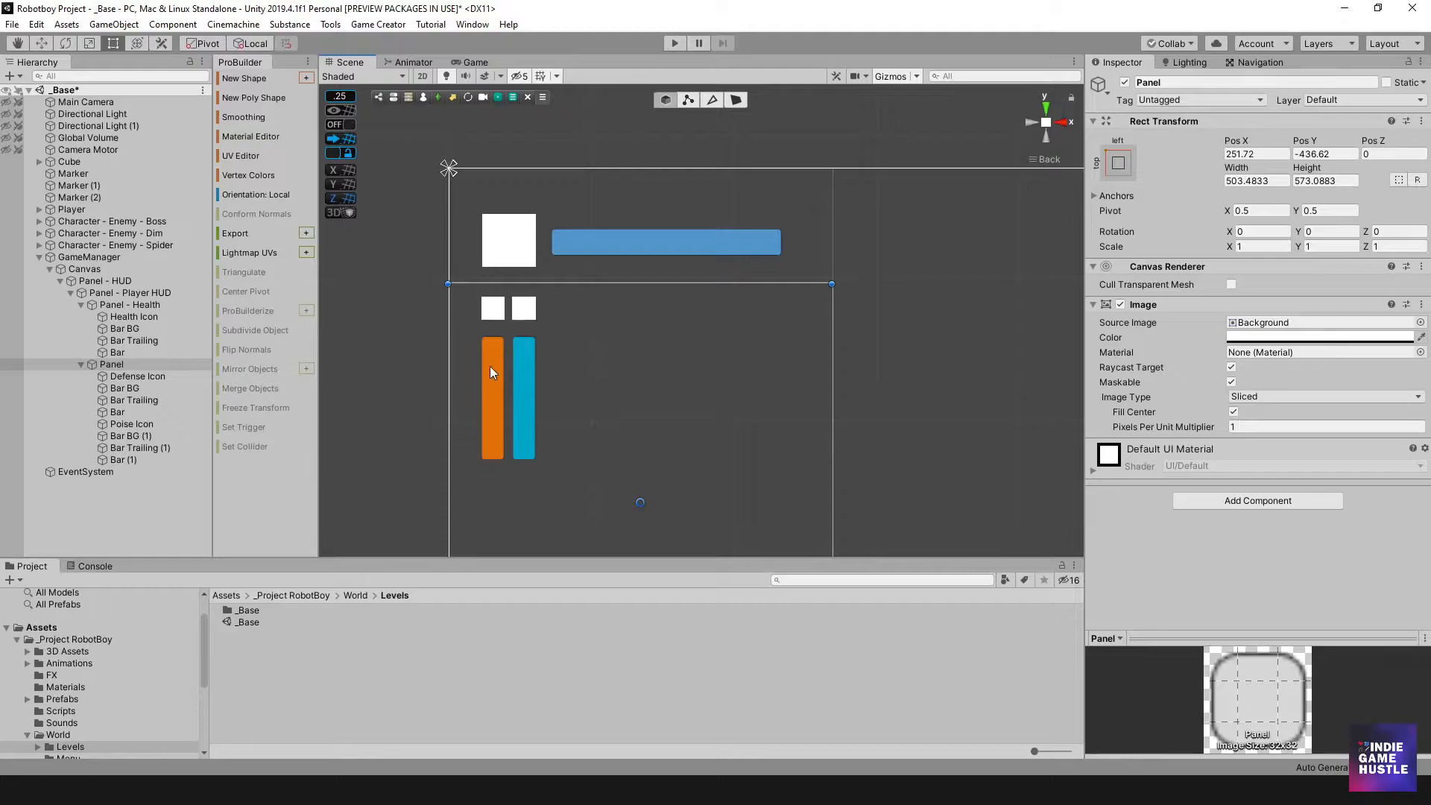
{"action": "scroll", "coordinate": [531, 427], "scroll_direction": "down", "scroll_amount": 3}
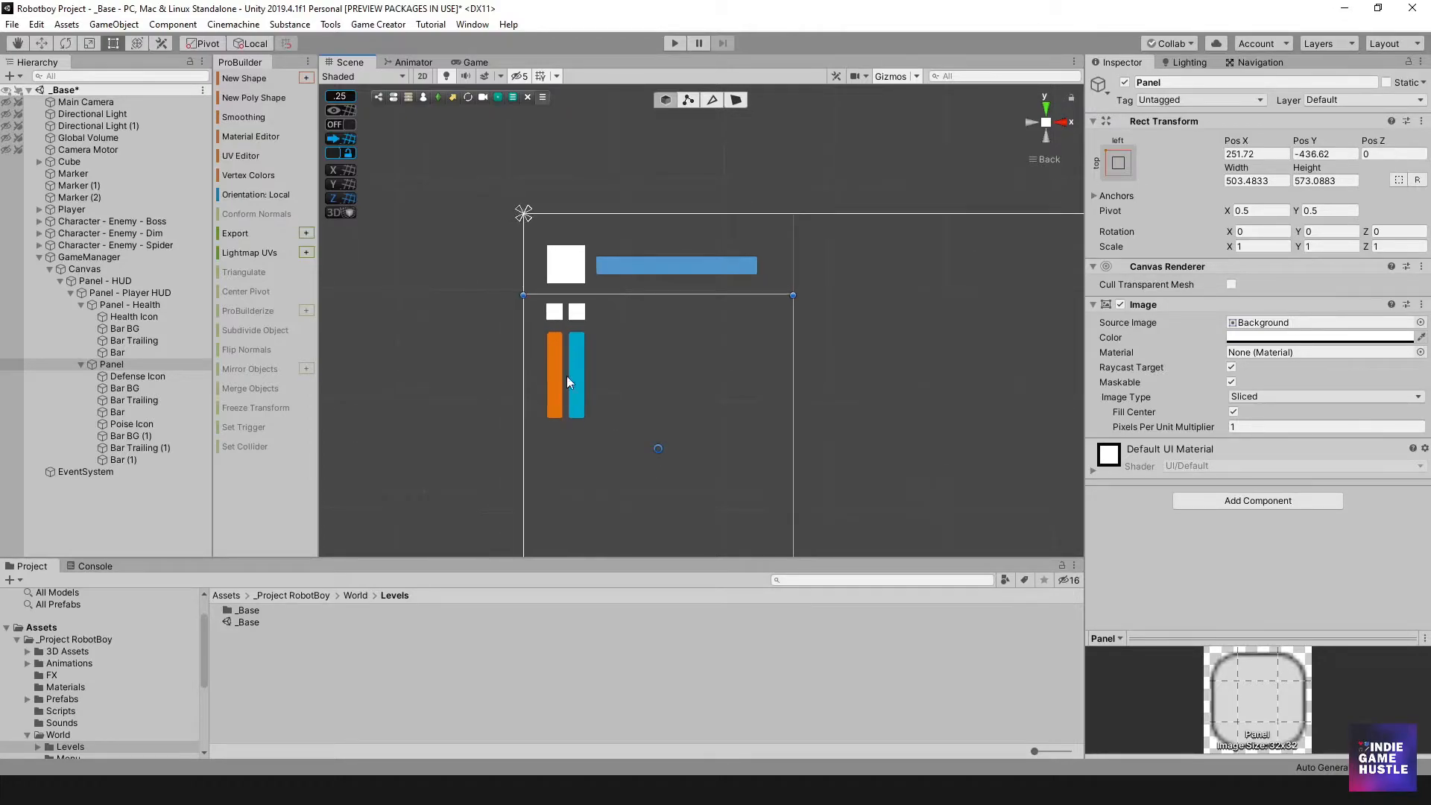
{"action": "middle_click_drag", "start_coordinate": [648, 423], "coordinate": [542, 360]}
{"action": "scroll", "coordinate": [606, 415], "scroll_direction": "down", "scroll_amount": 5}
{"action": "scroll", "coordinate": [755, 441], "scroll_direction": "up", "scroll_amount": 5}
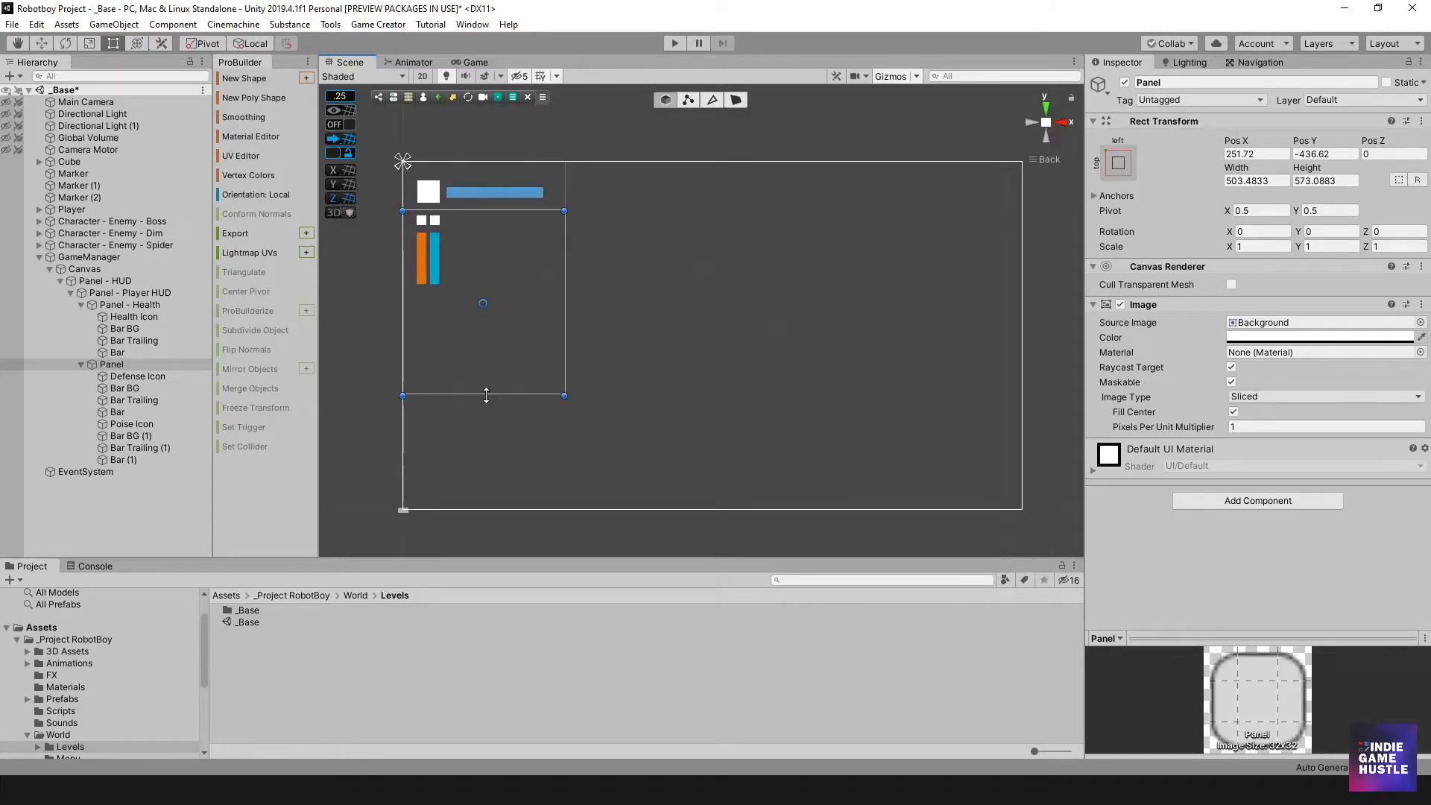
- Anchor all eight children of Panel, from Defense Icon through Bar (1), to the top left
{"action": "left_click", "coordinate": [118, 367]}
{"action": "left_click_drag", "start_coordinate": [467, 393], "coordinate": [471, 326]}
{"action": "left_click", "coordinate": [119, 365]}
{"action": "left_click", "coordinate": [127, 375]}
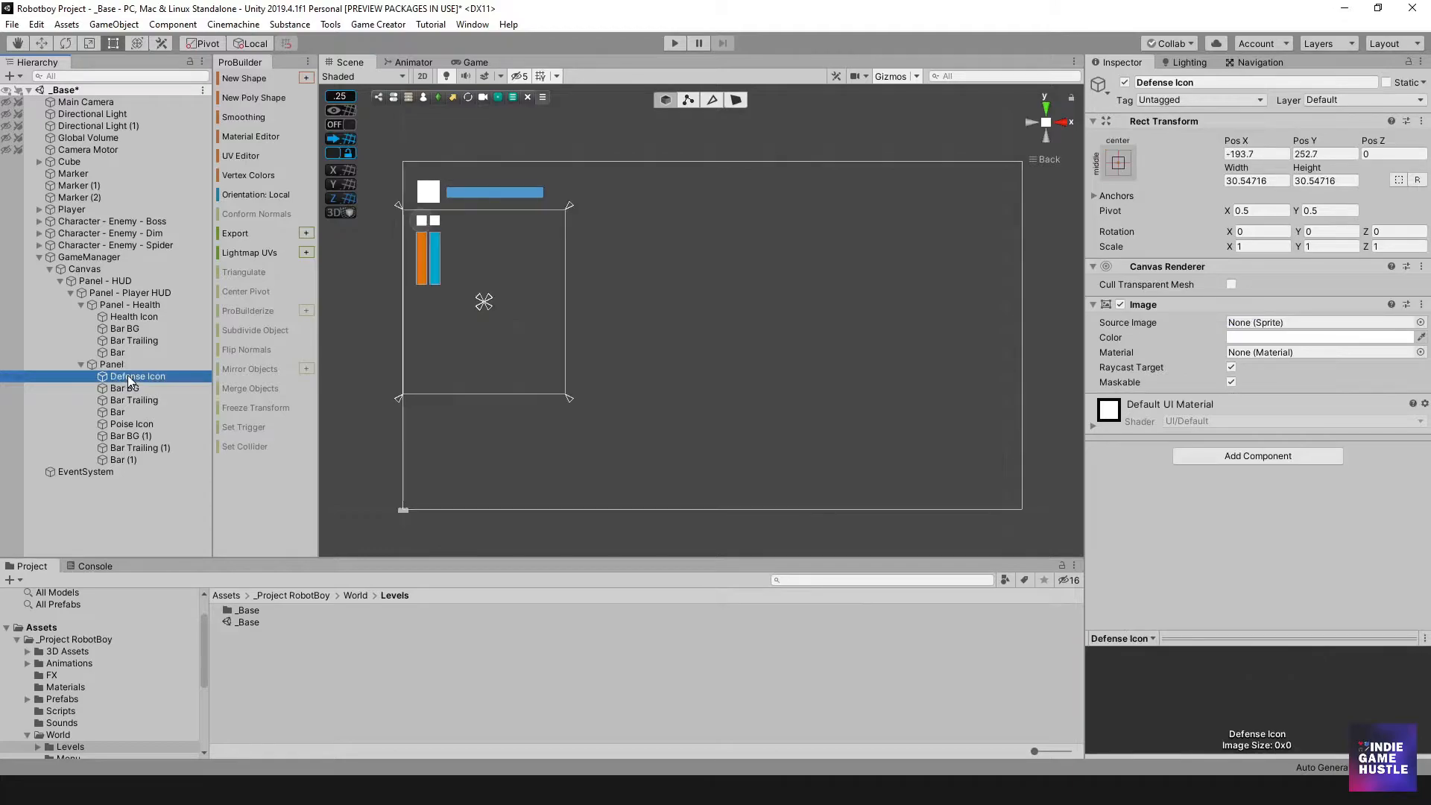
{"action": "left_click", "coordinate": [133, 458], "text": "shift"}
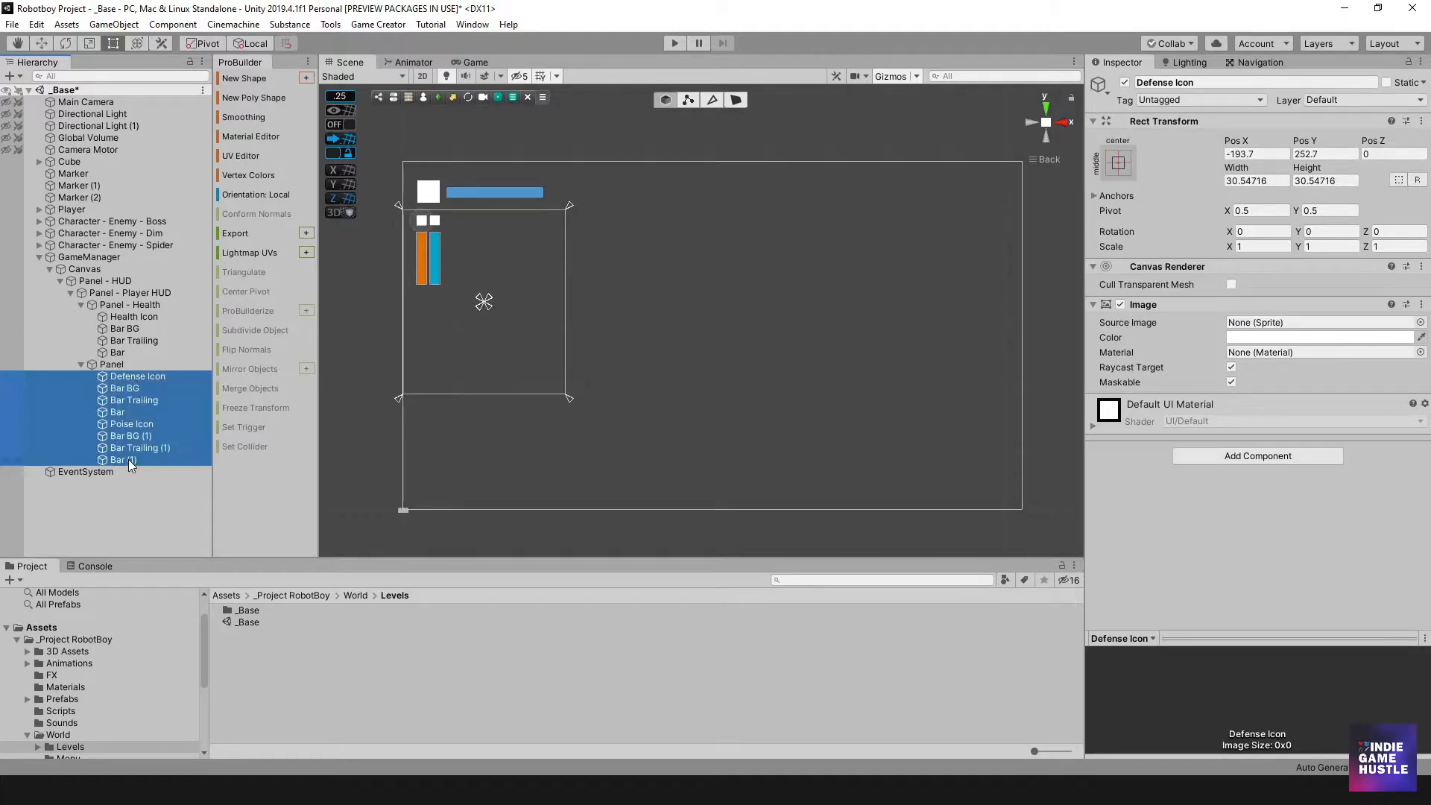
{"action": "left_click", "coordinate": [1117, 163]}
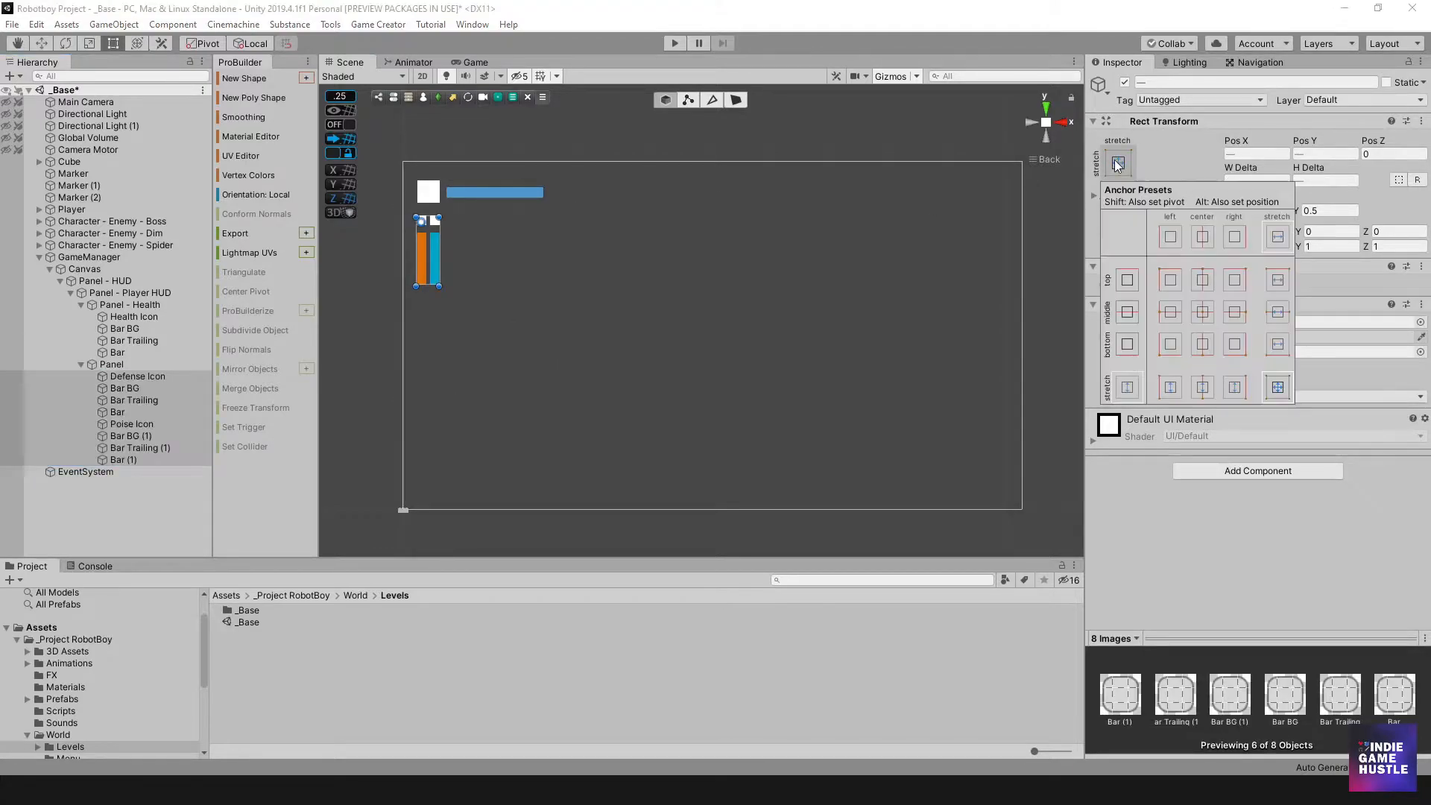
{"action": "left_click", "coordinate": [1171, 280]}
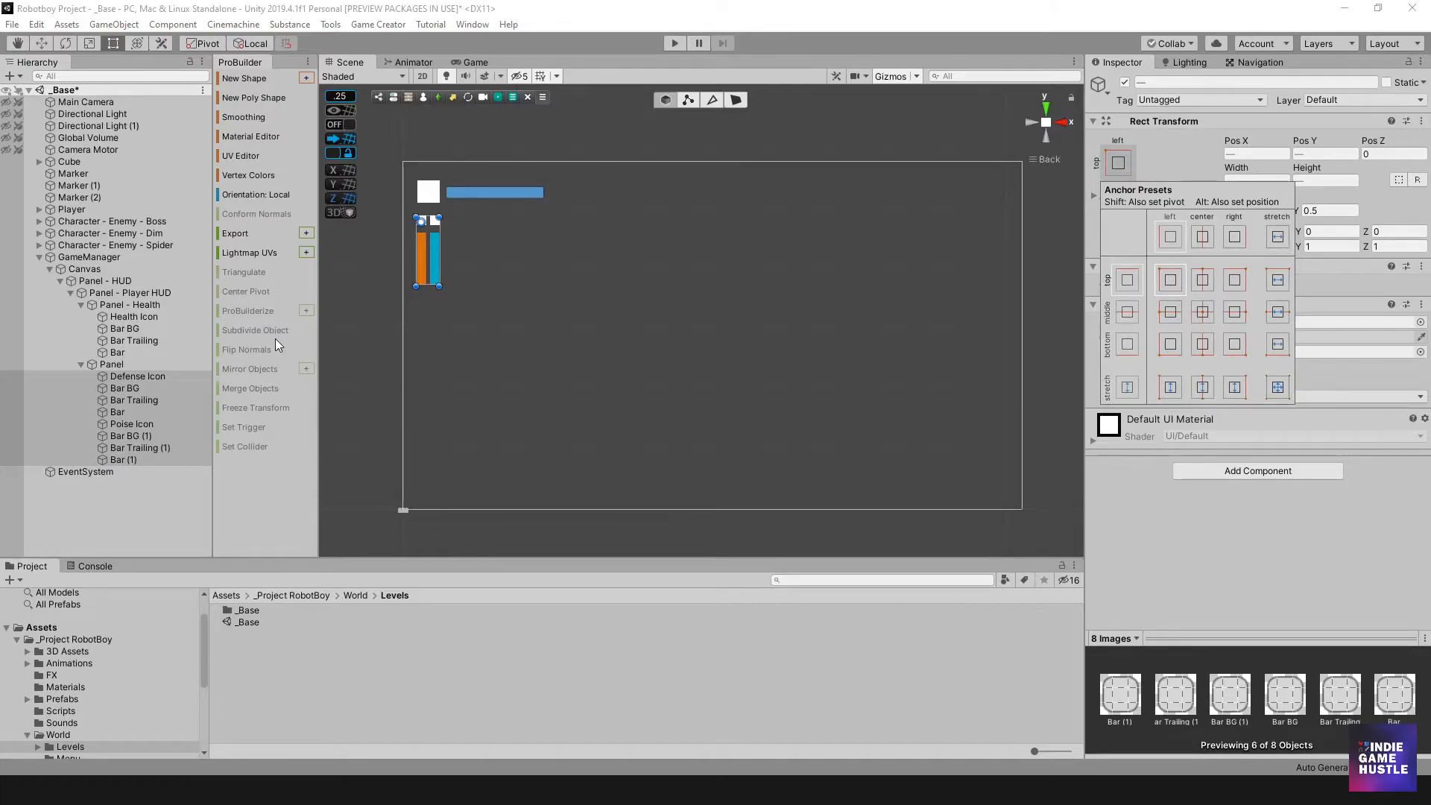
{"action": "left_click", "coordinate": [139, 382]}
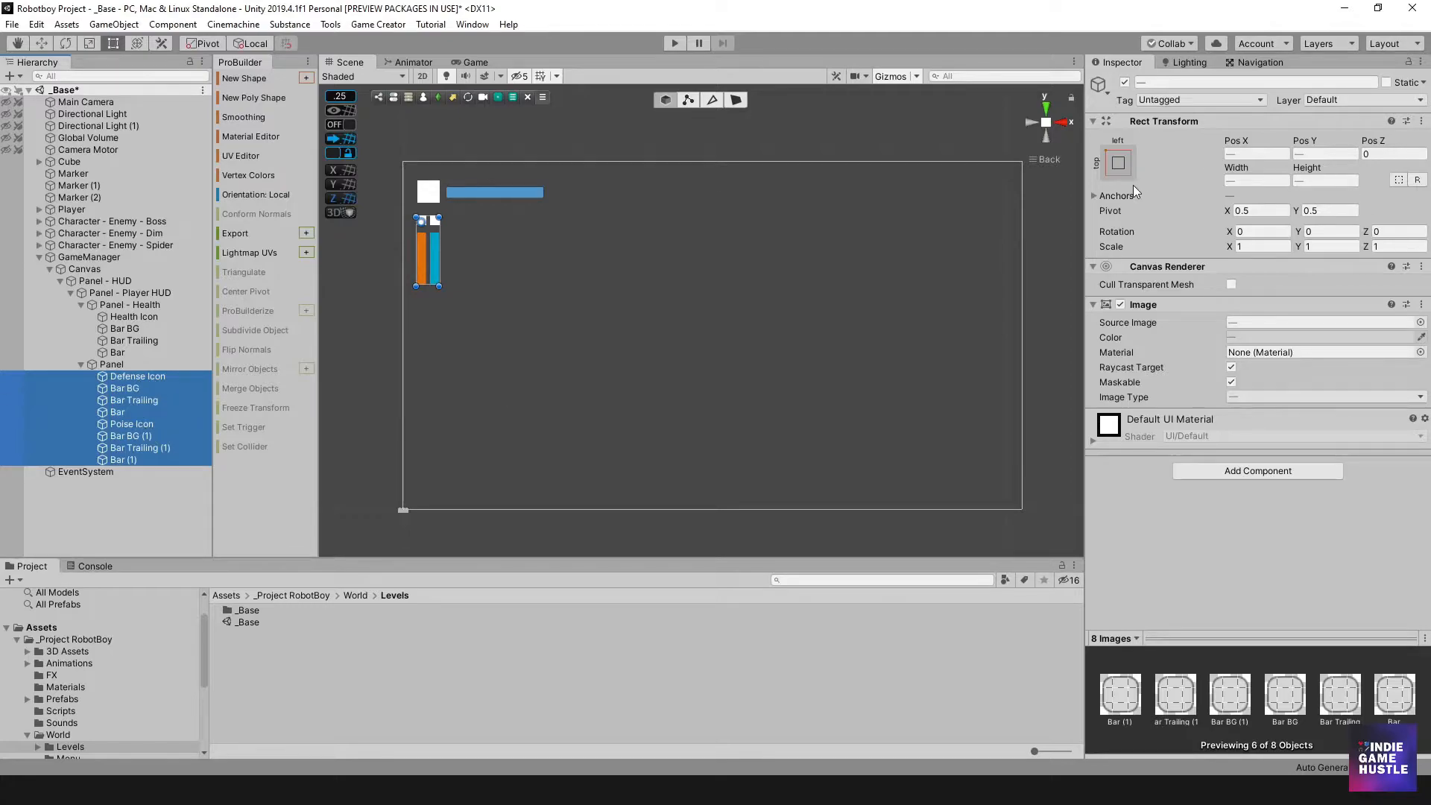
{"action": "left_click", "coordinate": [1118, 162]}
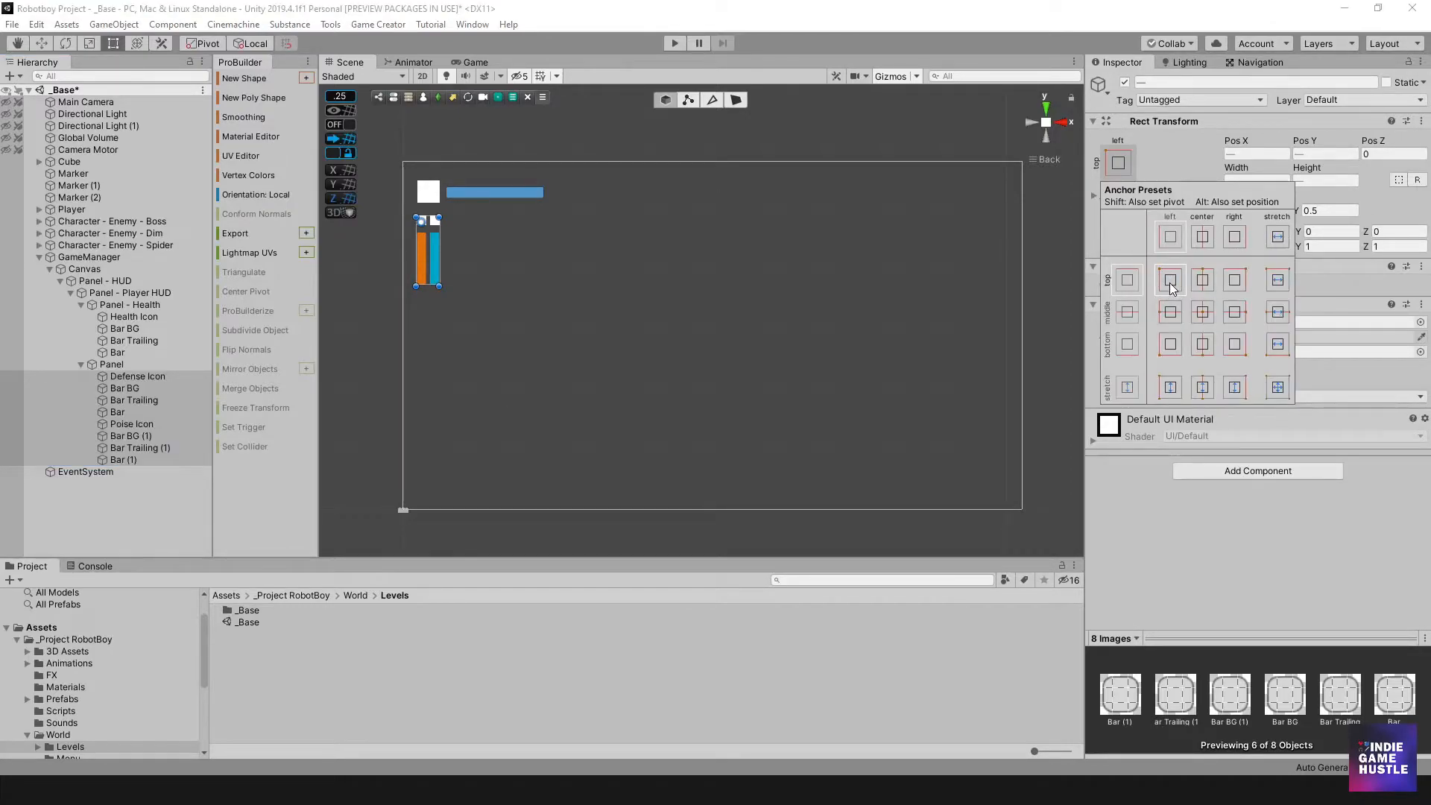
{"action": "left_click", "coordinate": [141, 481]}
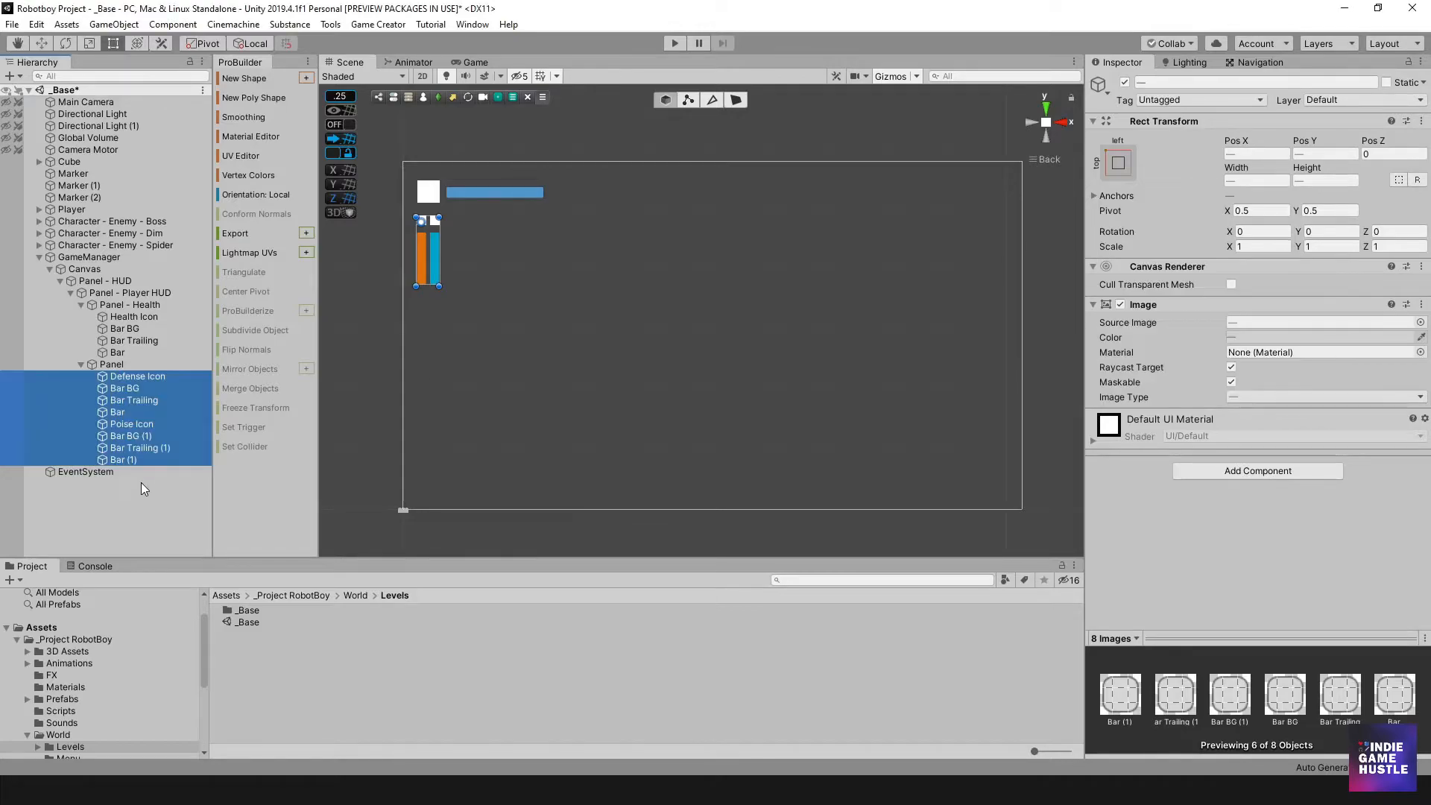
- Shrink Panel by raising its lower edge to just beneath the vertical bars, to a height of about 272
{"action": "left_click", "coordinate": [129, 364]}
{"action": "left_click_drag", "start_coordinate": [436, 395], "coordinate": [450, 299]}
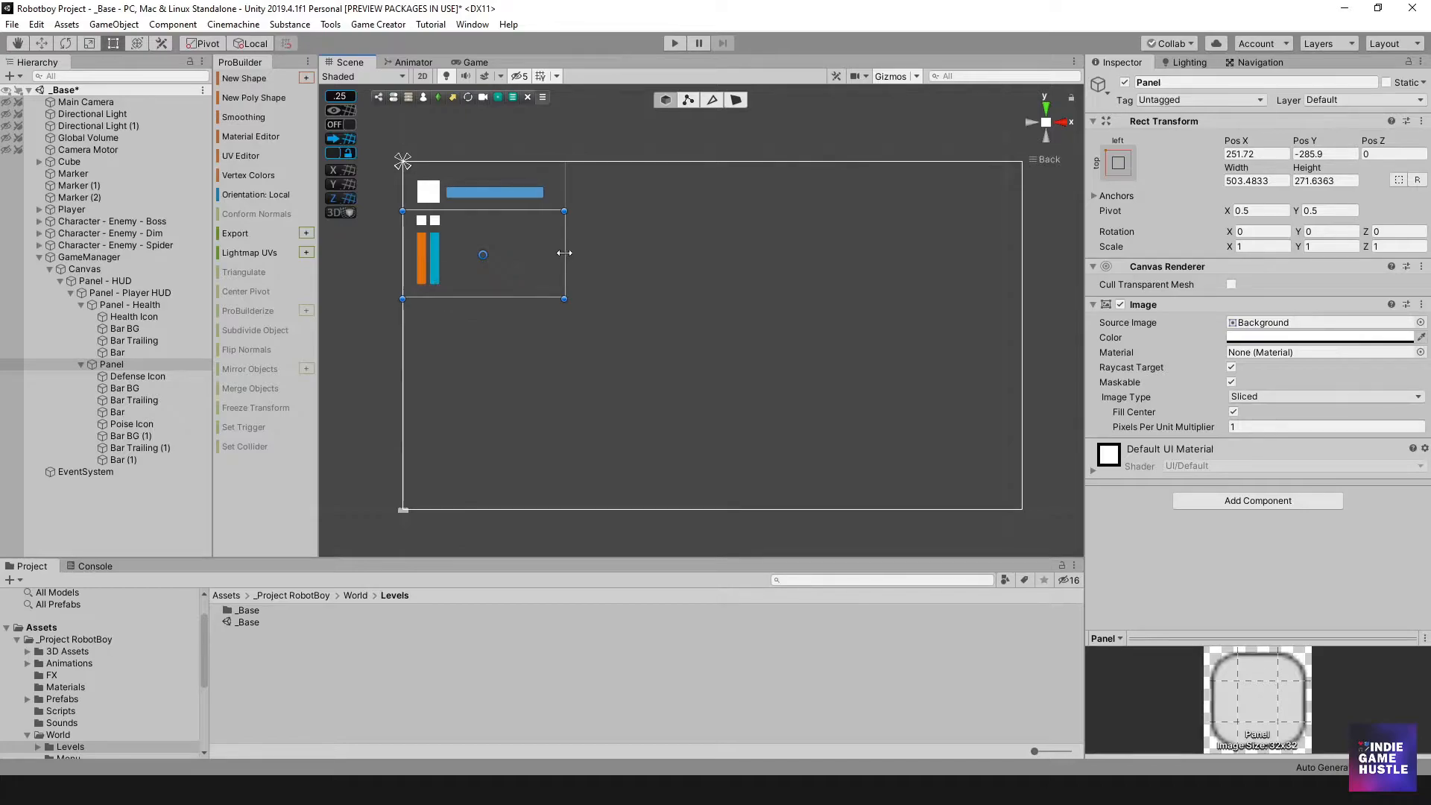
{"action": "left_click_drag", "start_coordinate": [558, 254], "coordinate": [559, 252]}
- Try to move the health icon and its three bar images upward within Panel - Health
{"action": "scroll", "coordinate": [429, 228], "scroll_direction": "up", "scroll_amount": 2}
{"action": "mouse_move", "coordinate": [429, 228]}
{"action": "middle_mouse_down"}
{"action": "mouse_move", "coordinate": [602, 391]}
{"action": "mouse_move", "coordinate": [550, 421]}
{"action": "middle_mouse_up"}
{"action": "scroll", "coordinate": [601, 385], "scroll_direction": "up", "scroll_amount": 2}
{"action": "left_click", "coordinate": [468, 345]}
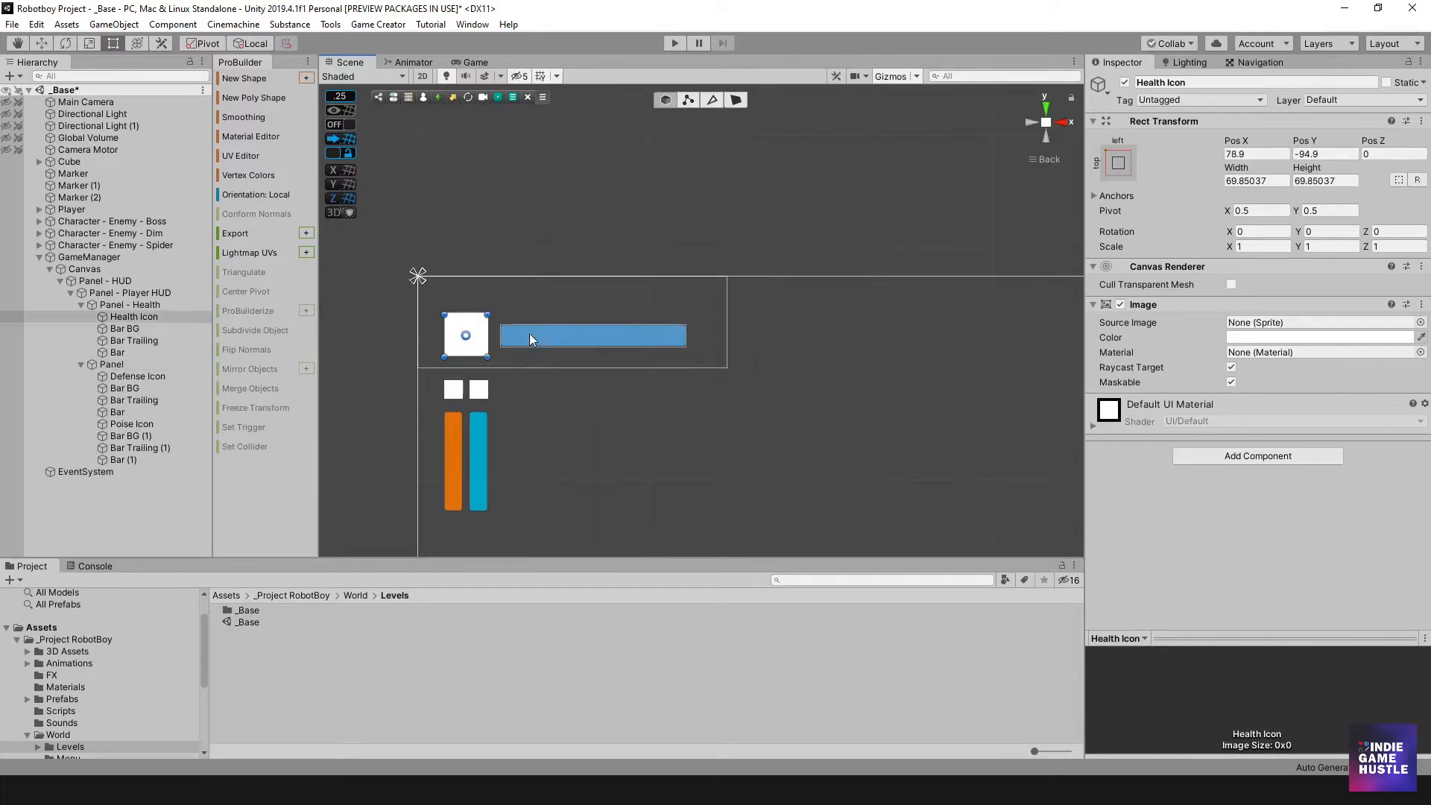
{"action": "left_click", "coordinate": [121, 351], "text": "shift"}
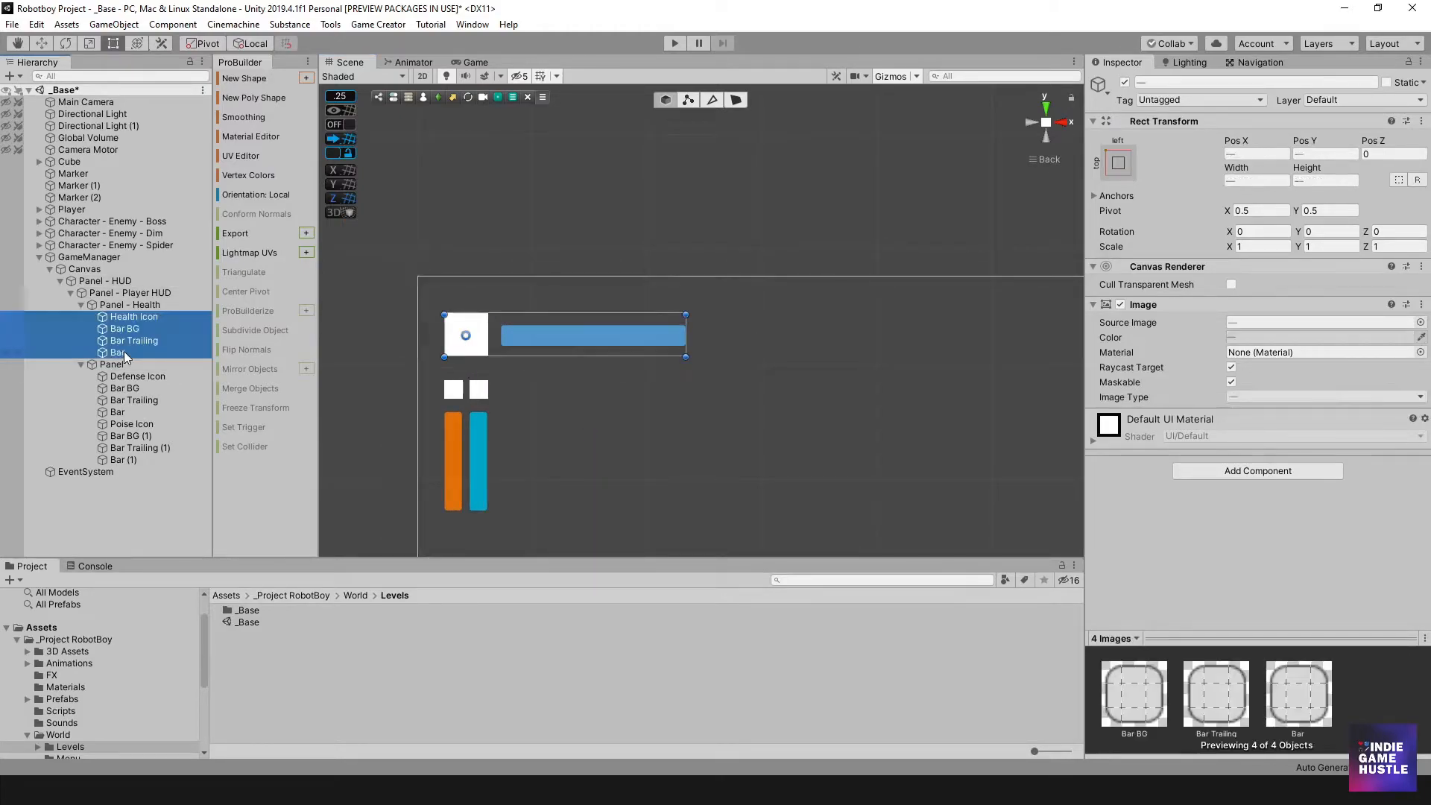
{"action": "left_click_drag", "start_coordinate": [467, 337], "coordinate": [465, 324]}
{"action": "left_click", "coordinate": [470, 347]}
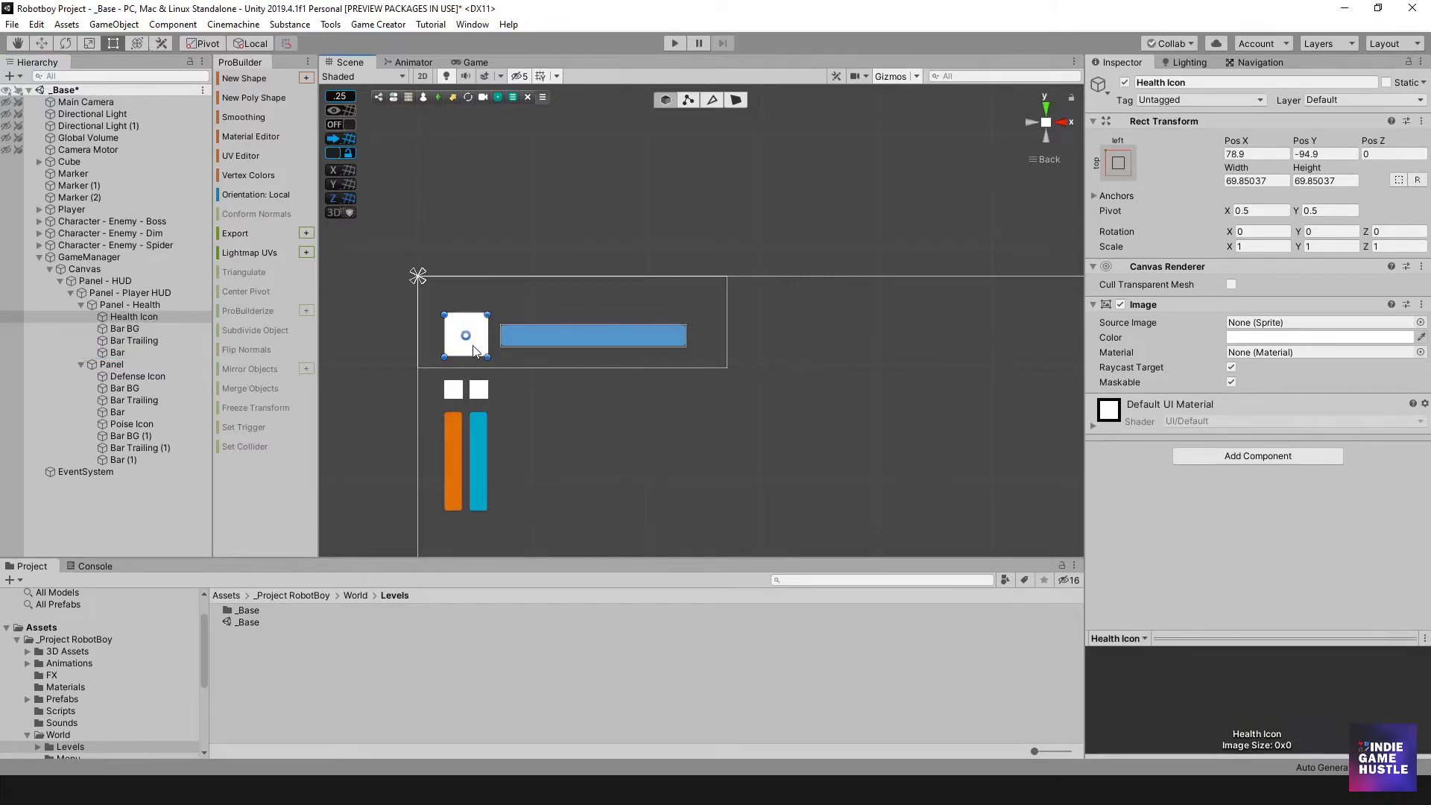
{"action": "left_click", "coordinate": [130, 304]}
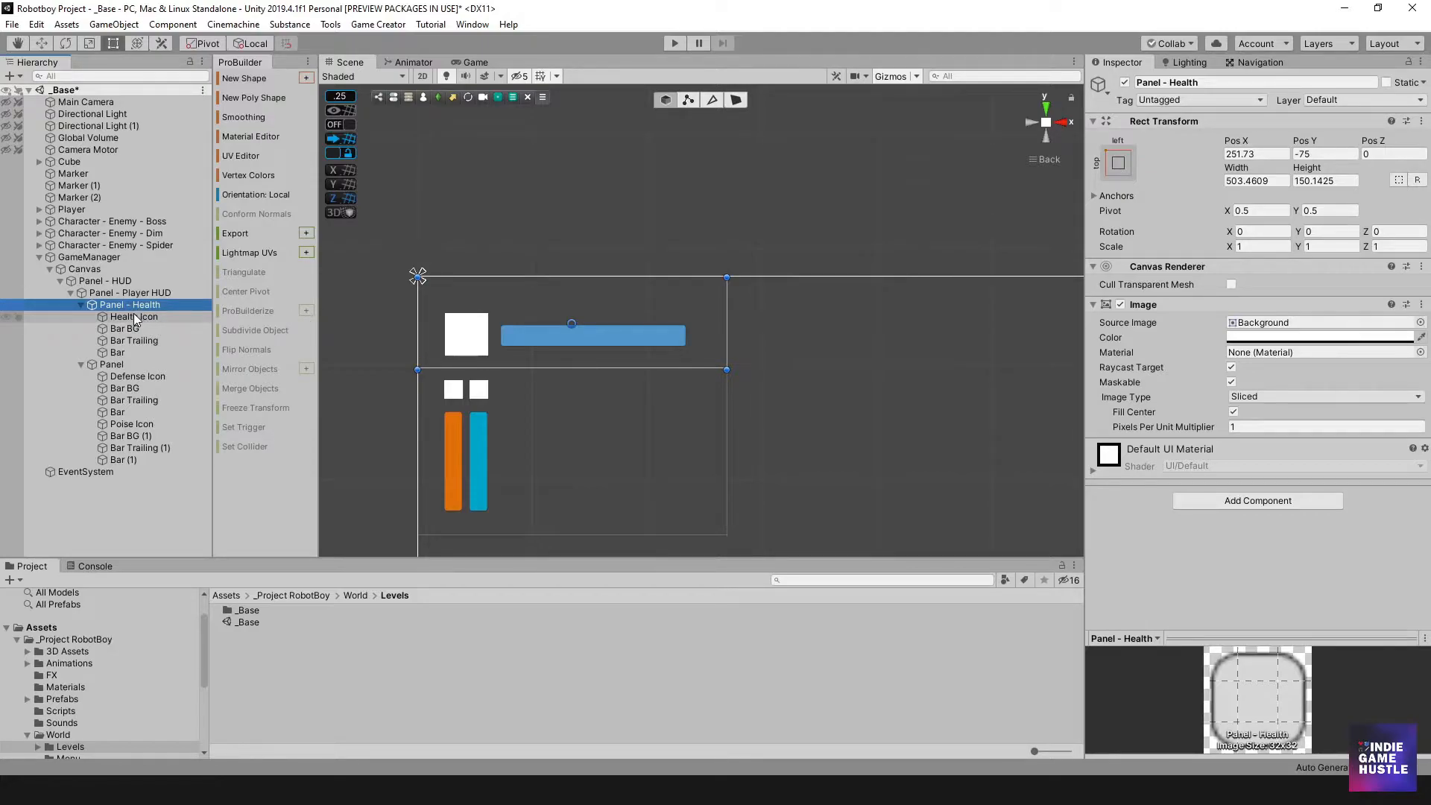
- Move Health Icon, Bar BG, Bar Trailing and Bar together slightly upward within Panel - Health
{"action": "left_click", "coordinate": [130, 317]}
{"action": "left_click", "coordinate": [131, 328], "text": "shift"}
{"action": "left_click", "coordinate": [131, 339], "text": "shift"}
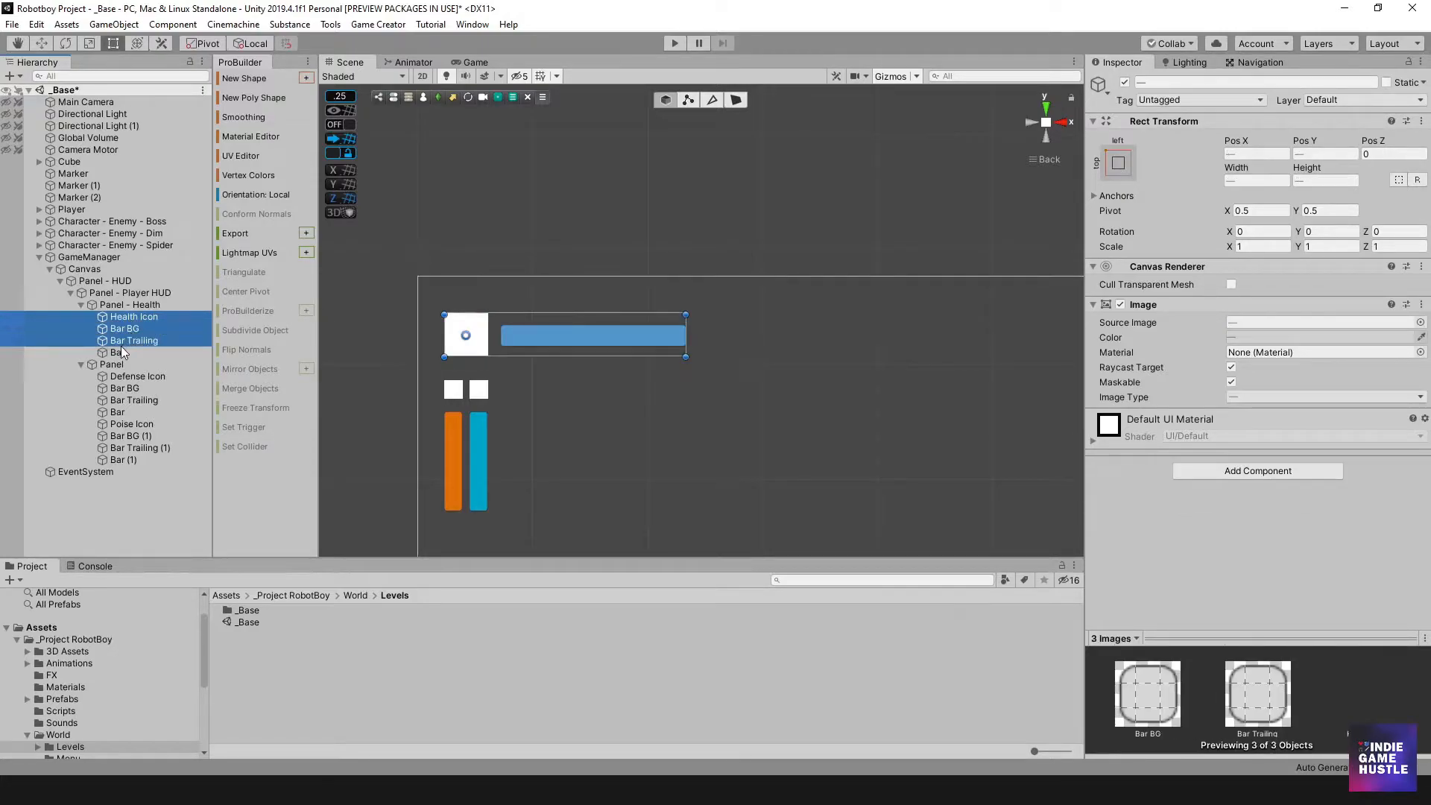
{"action": "left_click", "coordinate": [121, 351], "text": "shift"}
{"action": "left_click_drag", "start_coordinate": [474, 351], "coordinate": [474, 337]}
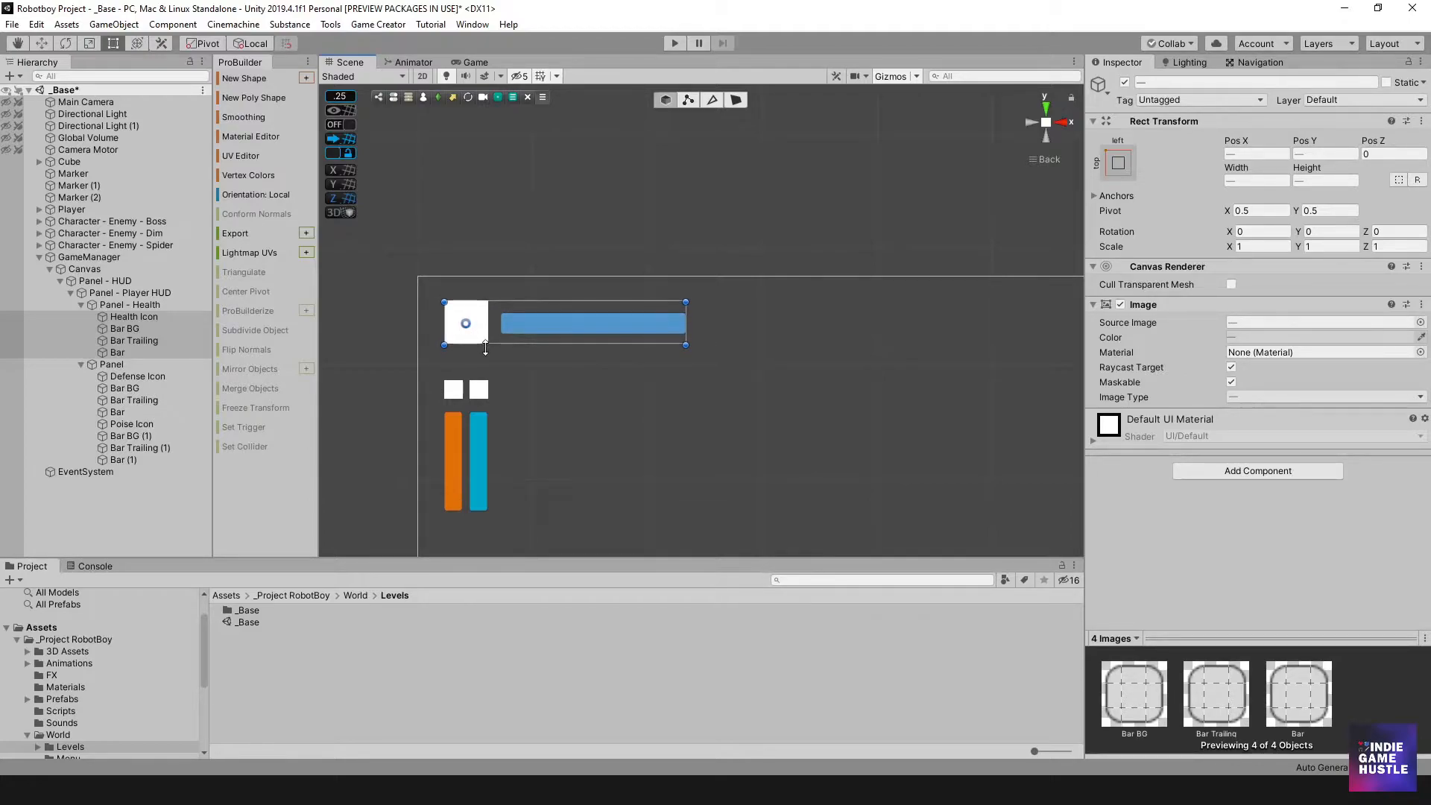
{"action": "left_click", "coordinate": [378, 413]}
- Shrink Panel - Health by raising its lower edge closer to the health icon
{"action": "scroll", "coordinate": [484, 407], "scroll_direction": "down", "scroll_amount": 3}
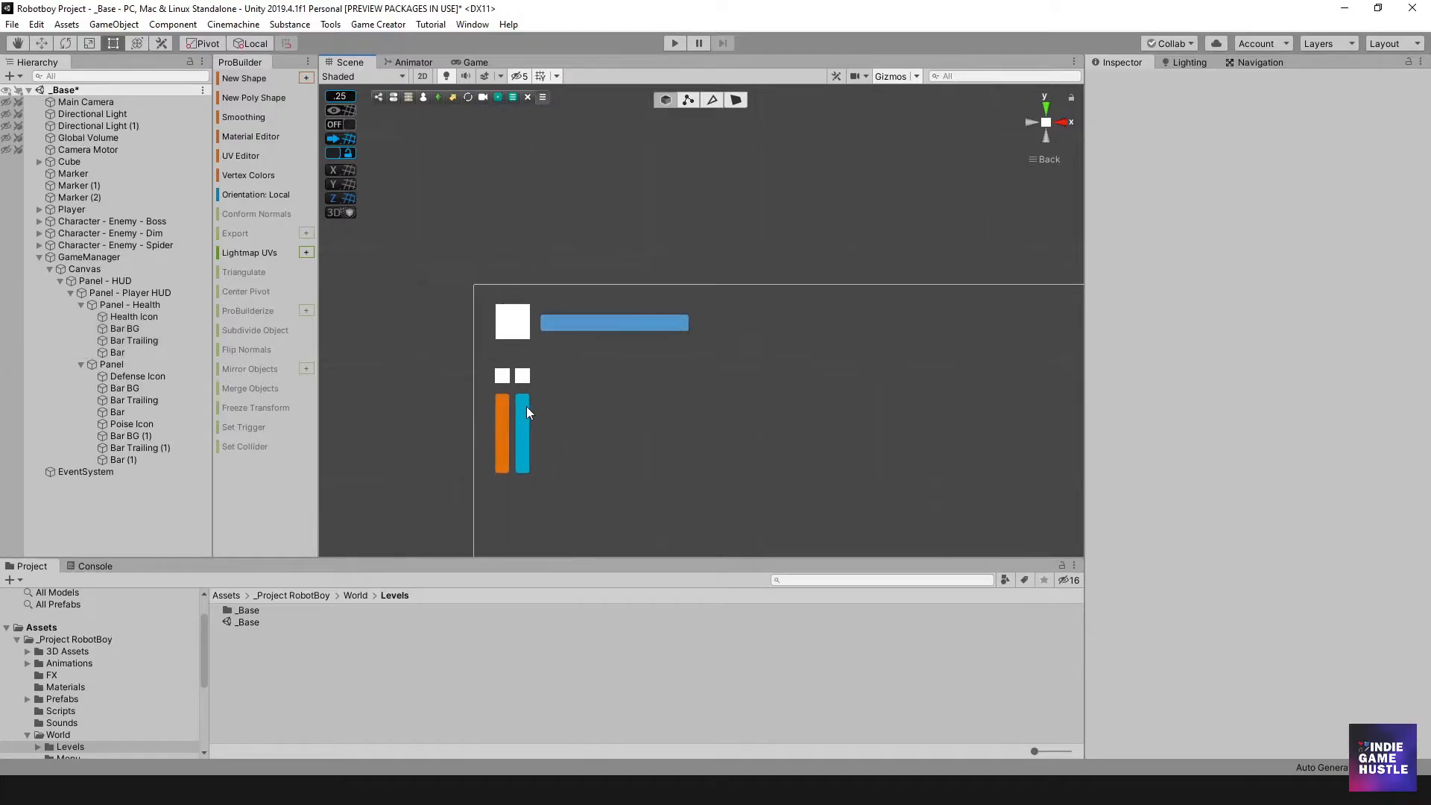
{"action": "middle_click_drag", "start_coordinate": [589, 409], "coordinate": [517, 324]}
{"action": "scroll", "coordinate": [497, 325], "scroll_direction": "up", "scroll_amount": 6}
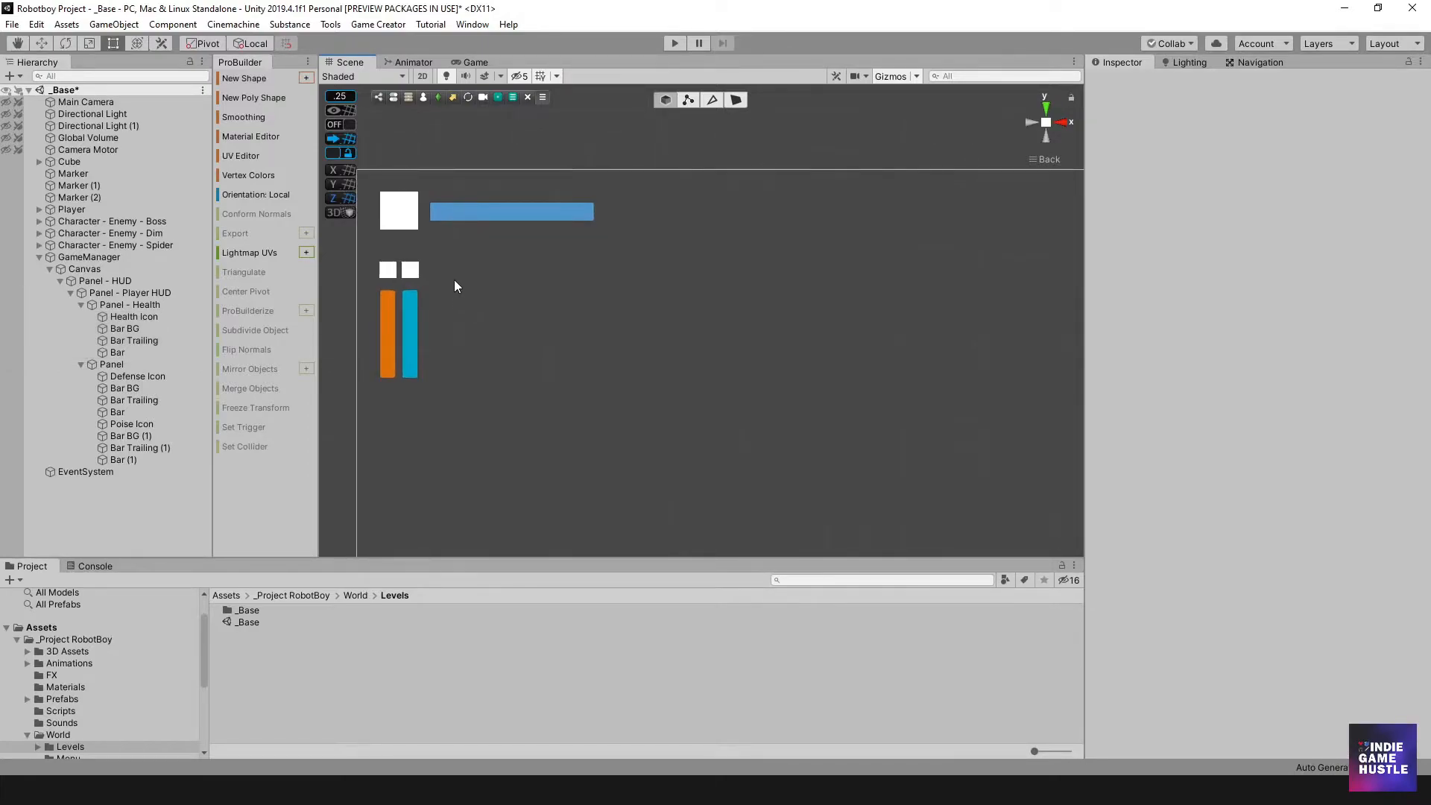
{"action": "middle_click_drag", "start_coordinate": [366, 244], "coordinate": [495, 321]}
{"action": "left_click", "coordinate": [122, 305]}
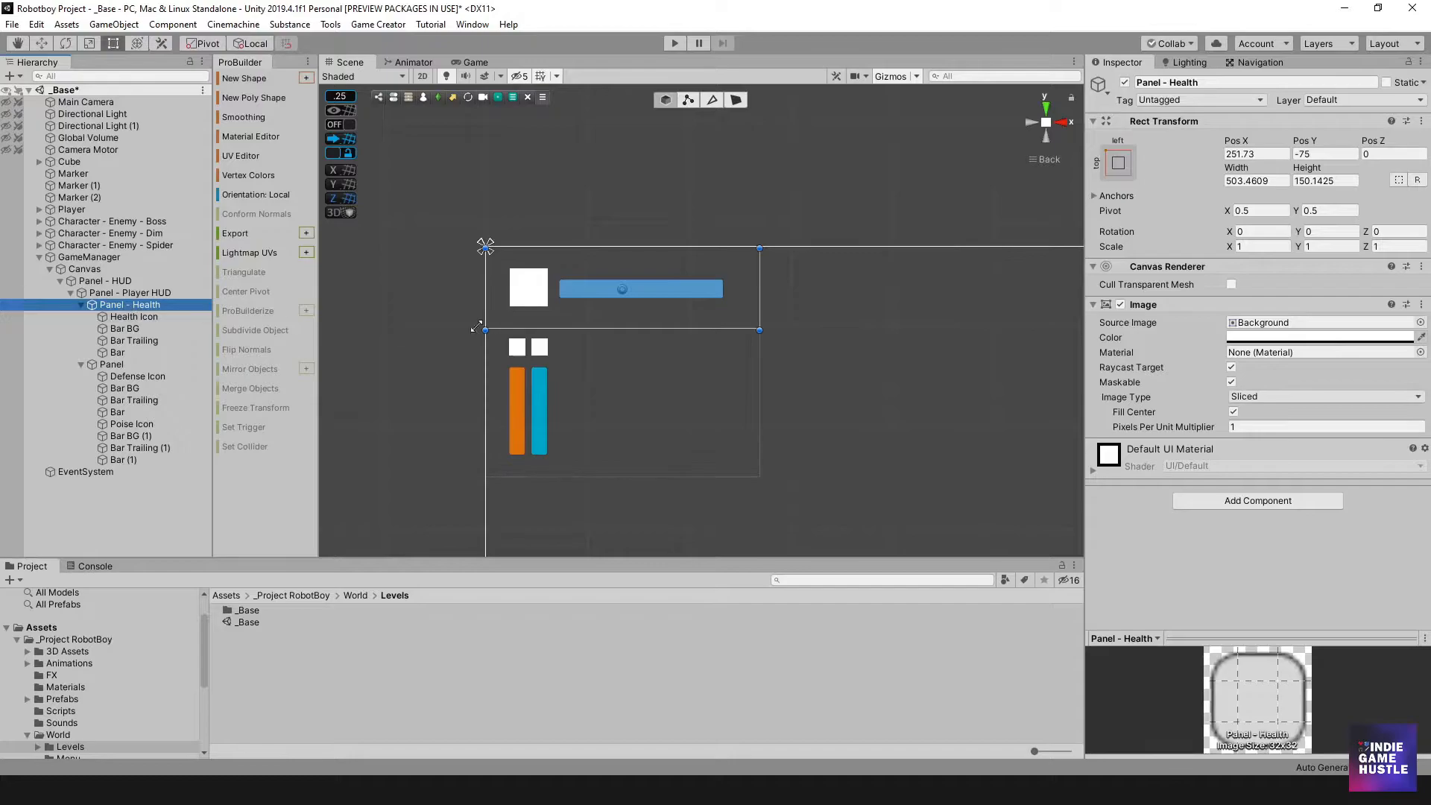
{"action": "scroll", "coordinate": [490, 362], "scroll_direction": "up", "scroll_amount": 2}
{"action": "mouse_move", "coordinate": [495, 331]}
{"action": "left_mouse_down"}
{"action": "mouse_move", "coordinate": [499, 319]}
{"action": "mouse_move", "coordinate": [465, 320]}
{"action": "left_mouse_up"}
- Raise the upper edge of Panel so its small icons and vertical bars sit closer beneath the health icon
{"action": "left_click", "coordinate": [461, 345]}
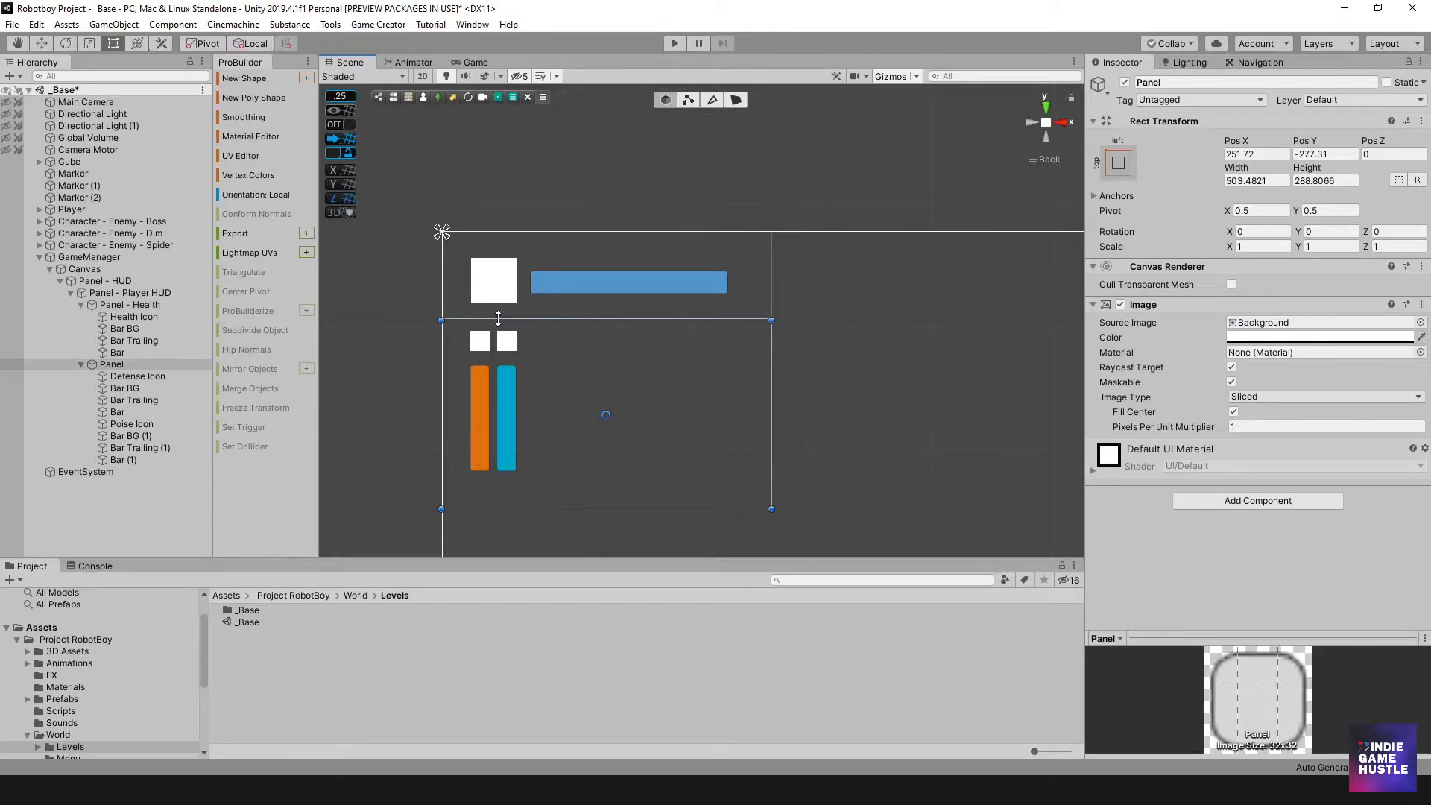
{"action": "left_click", "coordinate": [464, 317]}
{"action": "left_click_drag", "start_coordinate": [463, 316], "coordinate": [472, 314]}
{"action": "left_click", "coordinate": [471, 325]}
{"action": "left_click", "coordinate": [437, 323]}
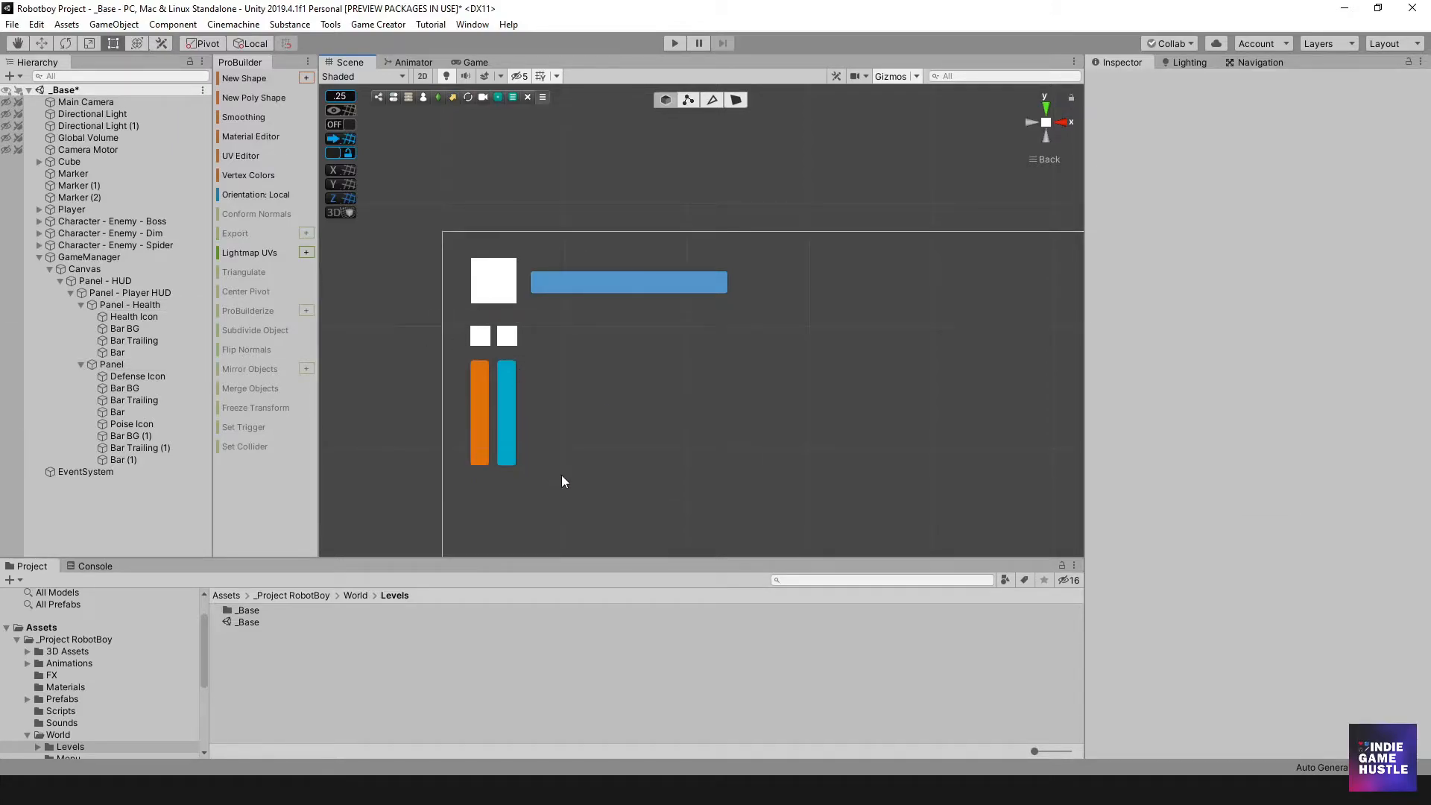
- Shrink Panel by raising its lower edge to just below the vertical bars, to a height of about 249
{"action": "left_click", "coordinate": [538, 405]}
{"action": "left_click_drag", "start_coordinate": [528, 506], "coordinate": [526, 475]}
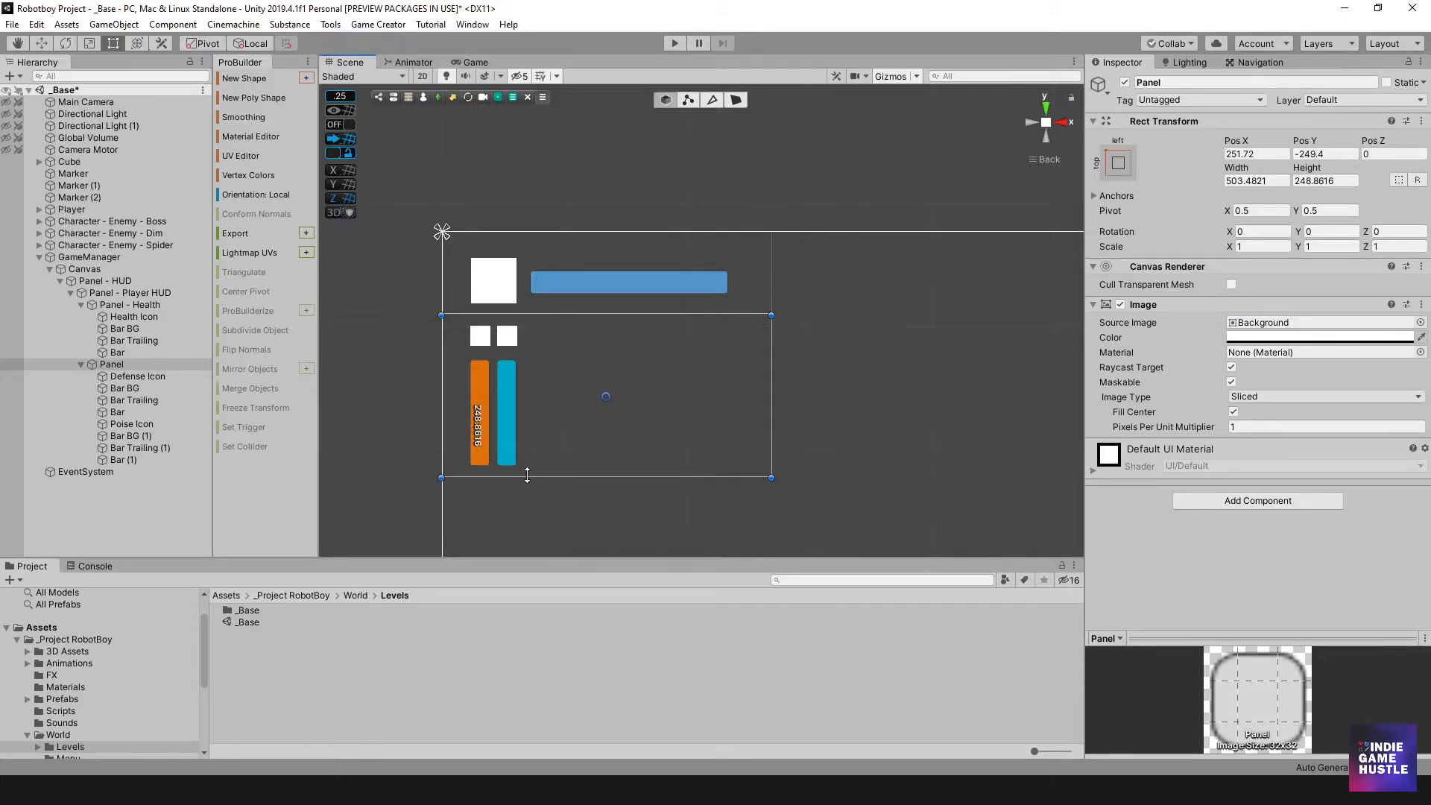
{"action": "left_click", "coordinate": [380, 368]}
- Rename the panel that holds the vertical bars as Panel - Shield
{"action": "scroll", "coordinate": [584, 374], "scroll_direction": "down", "scroll_amount": 1}
{"action": "scroll", "coordinate": [586, 379], "scroll_direction": "down", "scroll_amount": 3}
{"action": "middle_click_drag", "start_coordinate": [578, 365], "coordinate": [548, 315]}
{"action": "scroll", "coordinate": [535, 328], "scroll_direction": "down", "scroll_amount": 4}
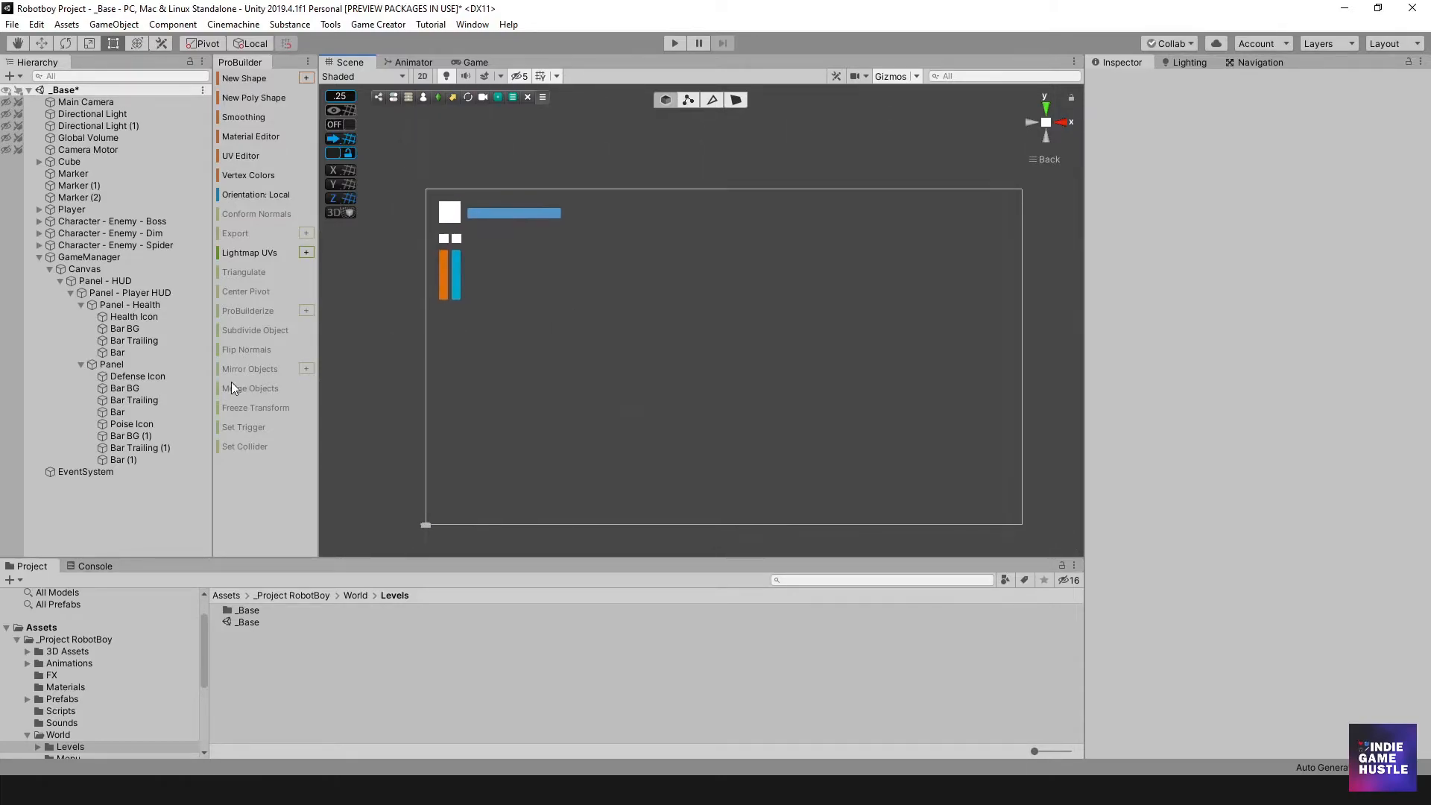
{"action": "left_click", "coordinate": [105, 365]}
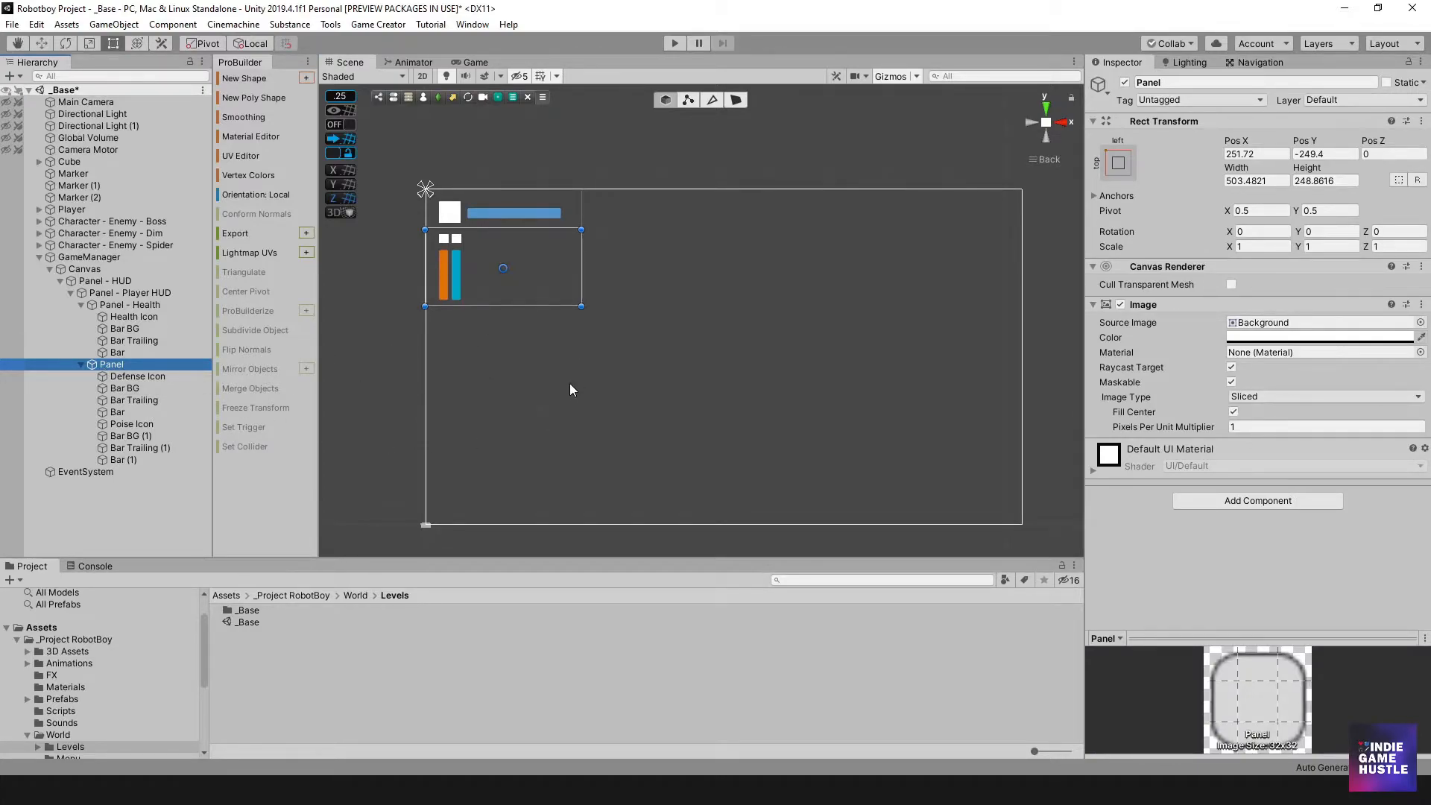
{"action": "left_click", "coordinate": [126, 377]}
{"action": "double_click", "coordinate": [119, 365]}
{"action": "left_click", "coordinate": [131, 363]}
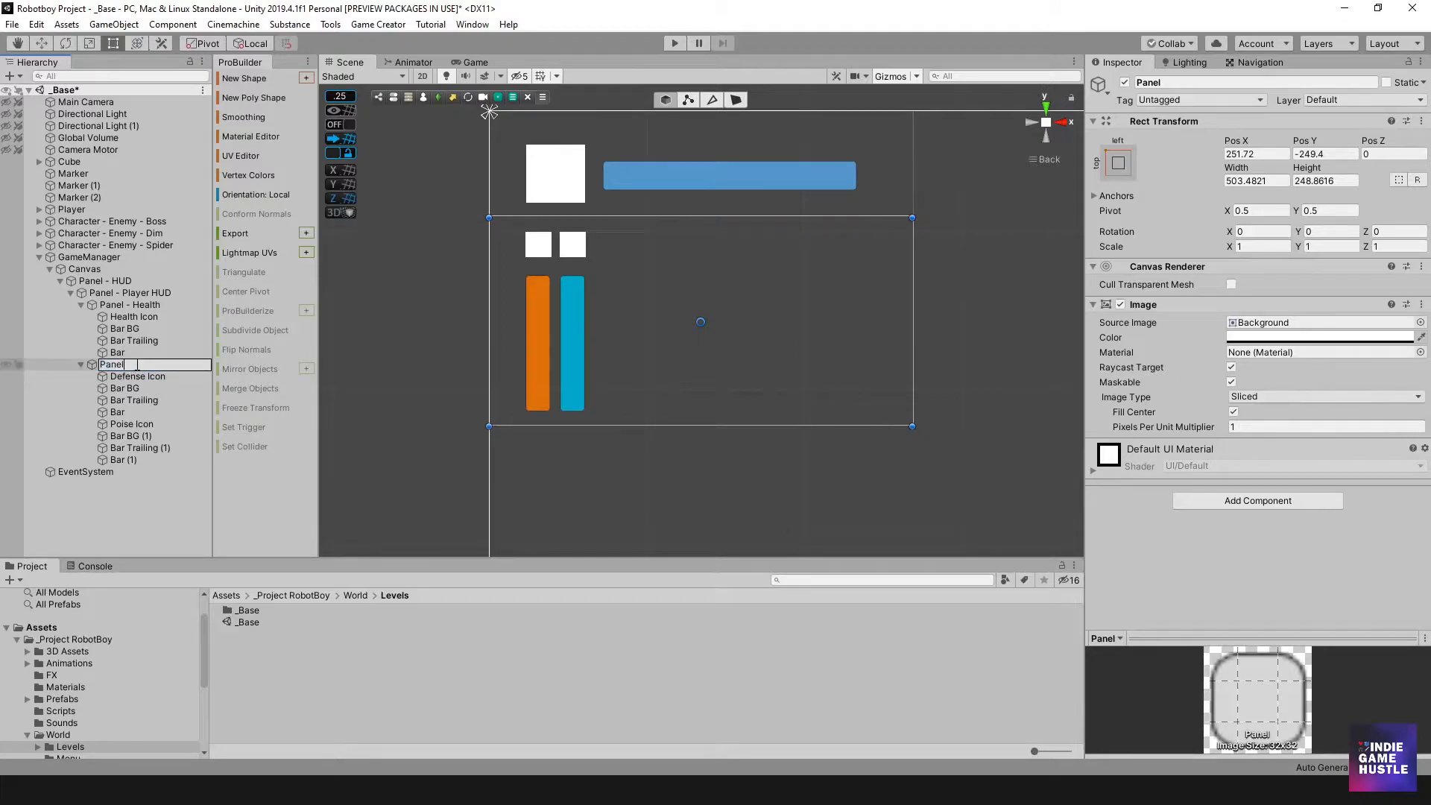
{"action": "type", "text": "- Shield"}
{"action": "key", "text": "Return"}
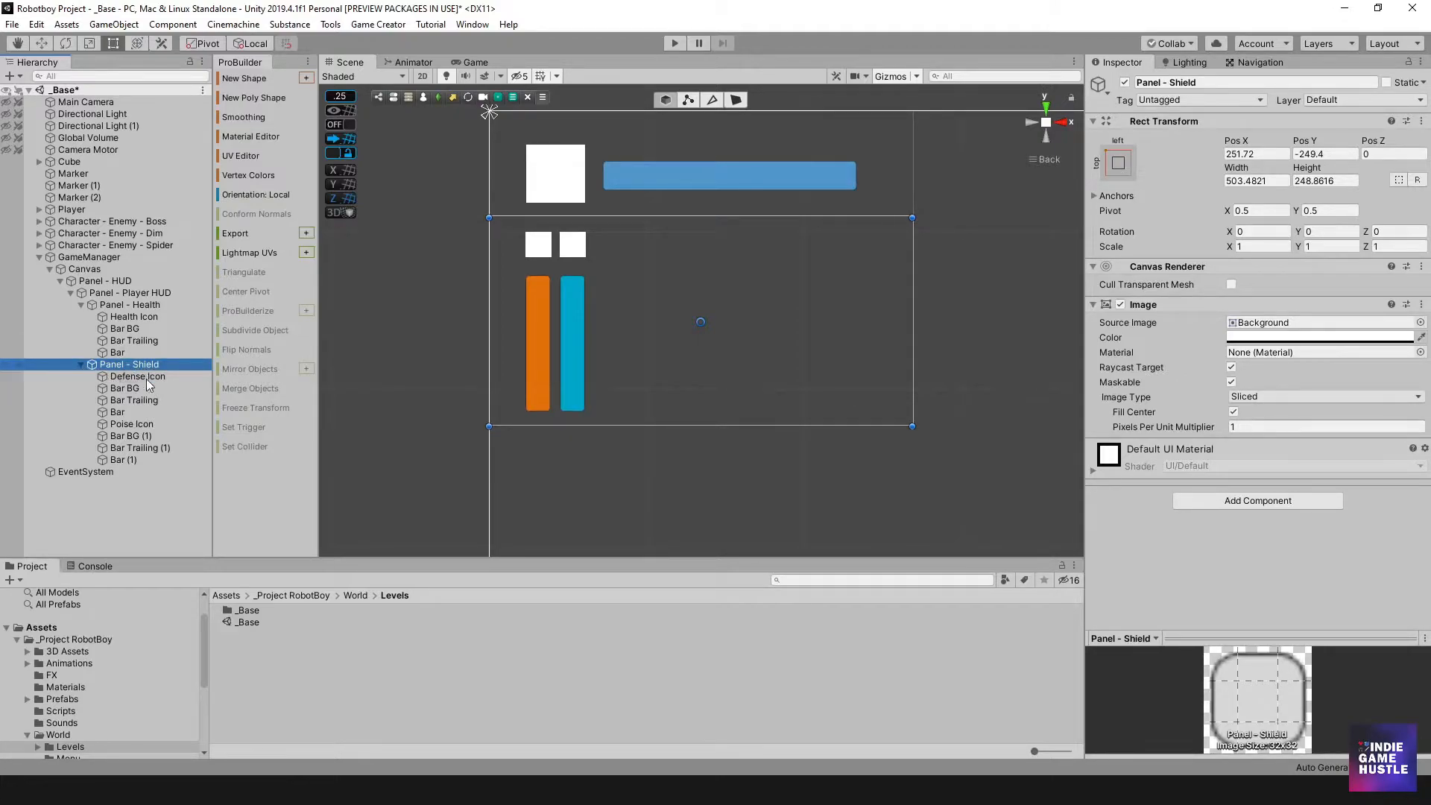
- Rename the orange bar's background image, Bar BG under Panel - Shield, as D Bar BG
{"action": "left_click", "coordinate": [128, 435]}
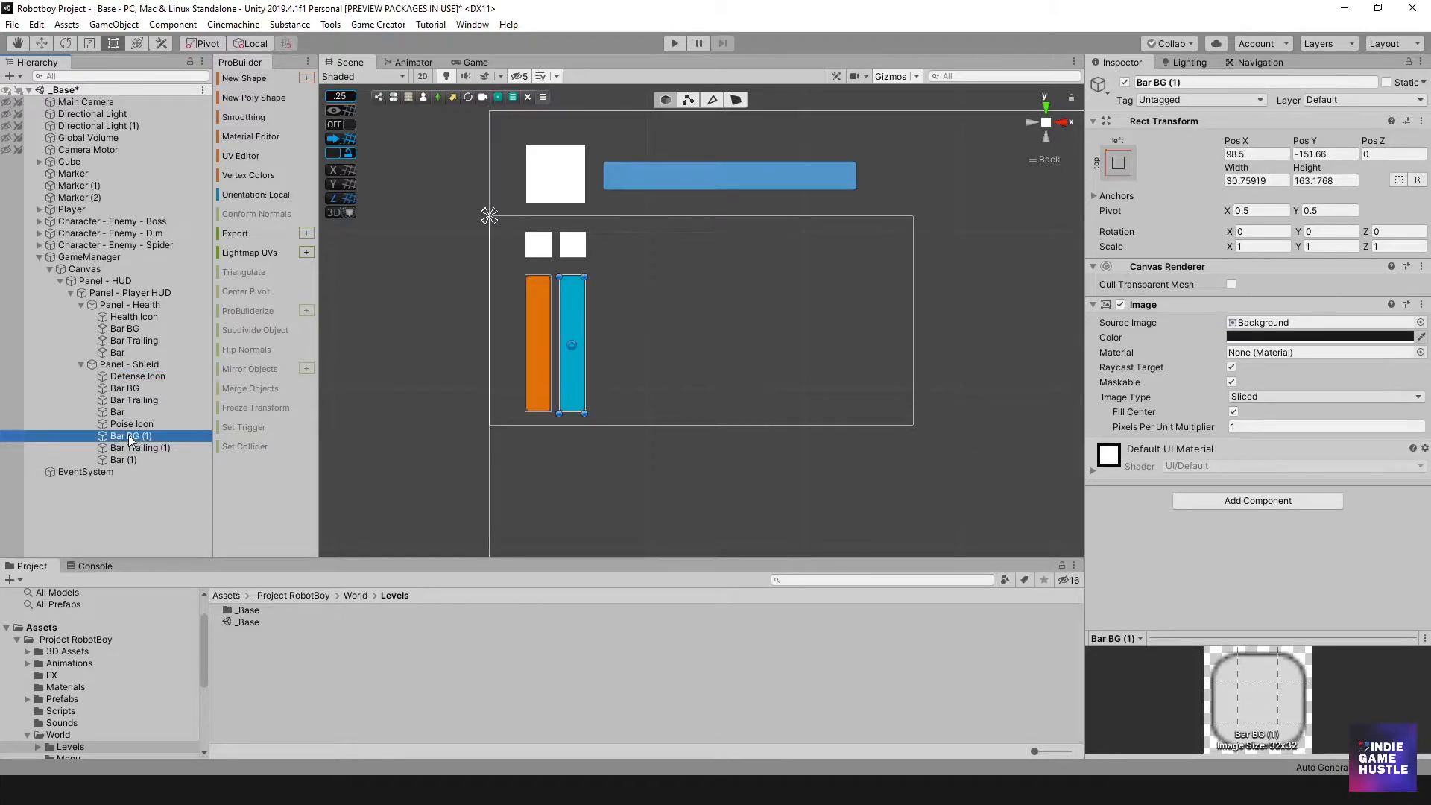
{"action": "left_click", "coordinate": [123, 387]}
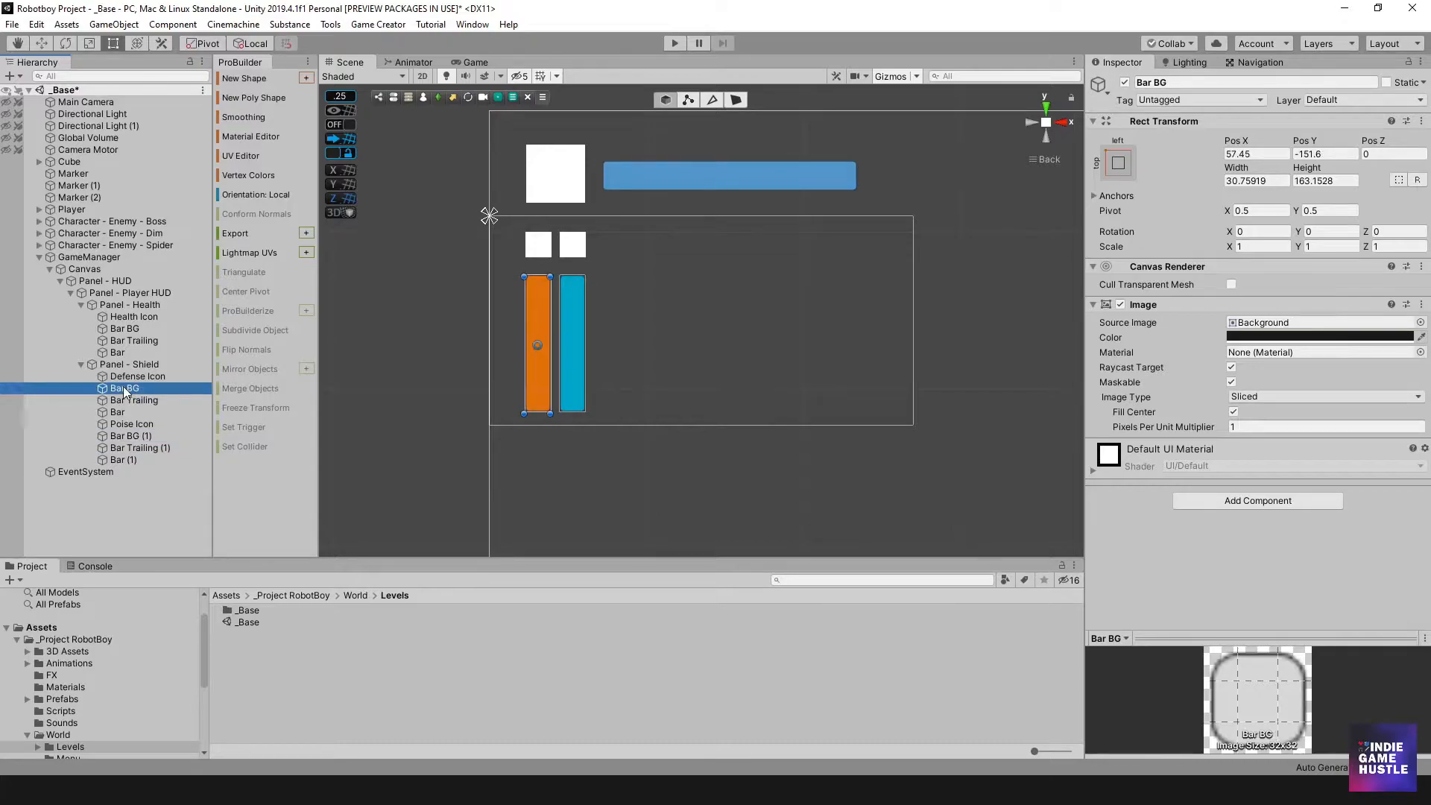
{"action": "left_click", "coordinate": [123, 387]}
{"action": "type", "text": "D"}
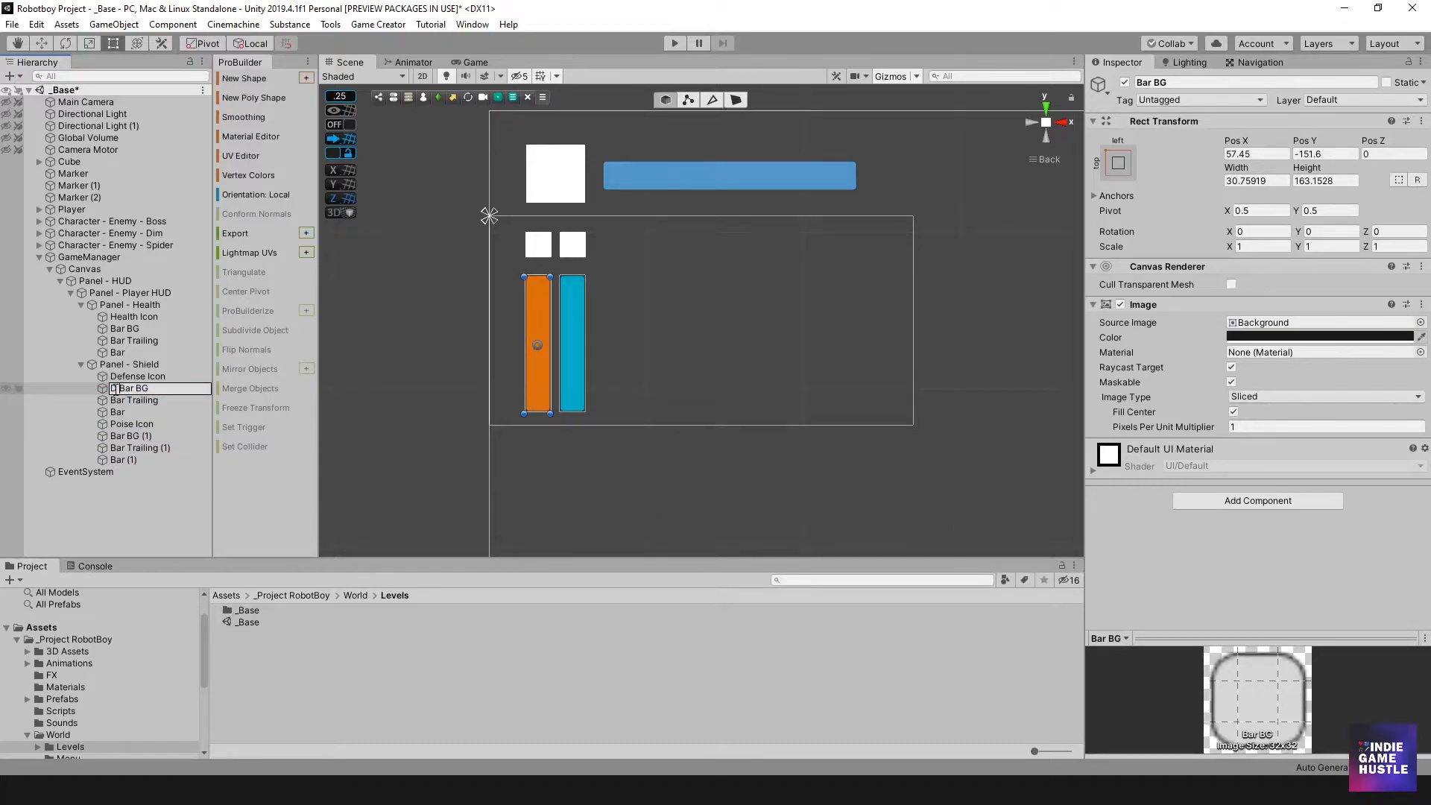
{"action": "key", "text": "Return"}
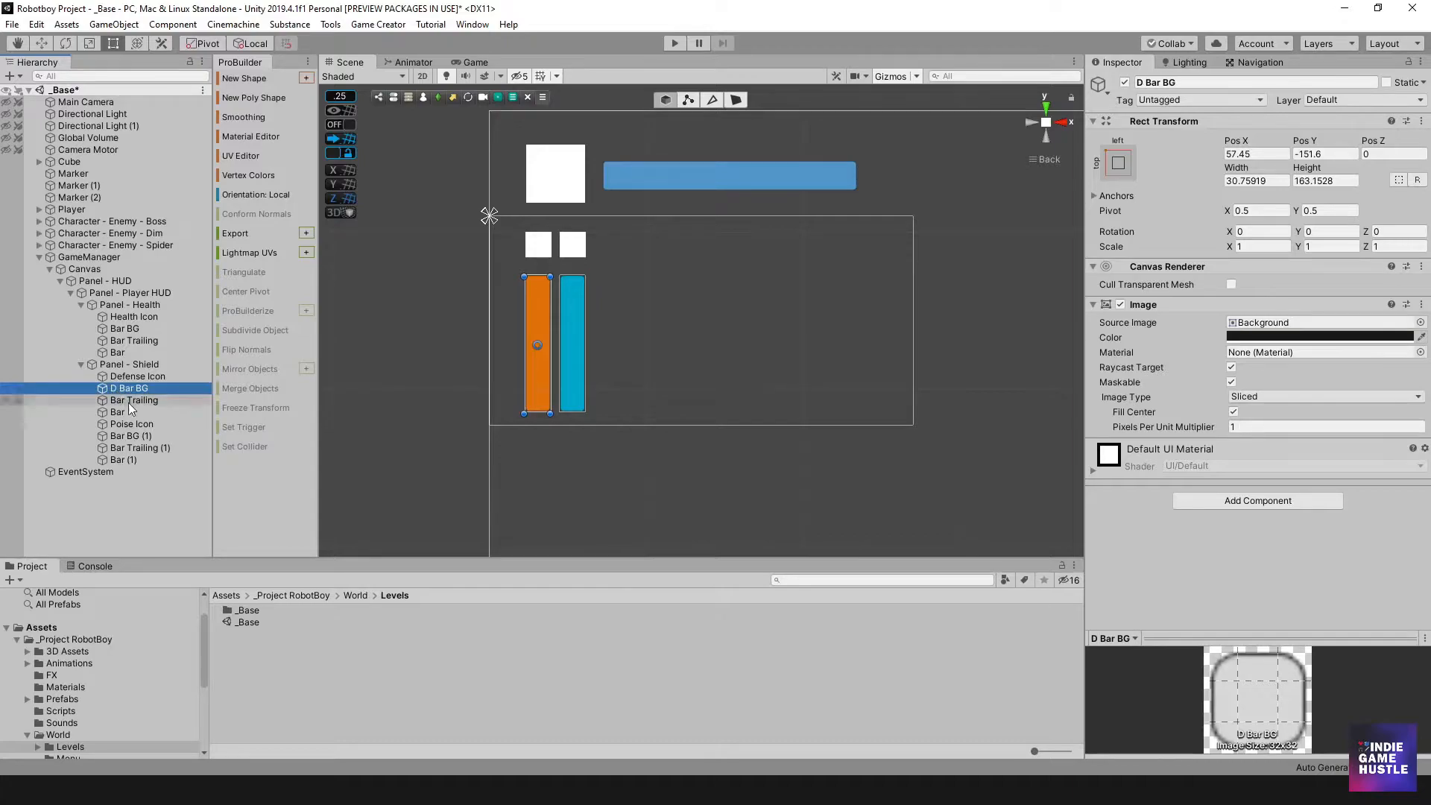
- Rename the orange bar's trailing image under Panel - Shield as D Bar Trailing
{"action": "left_click", "coordinate": [140, 401]}
{"action": "left_click", "coordinate": [140, 401]}
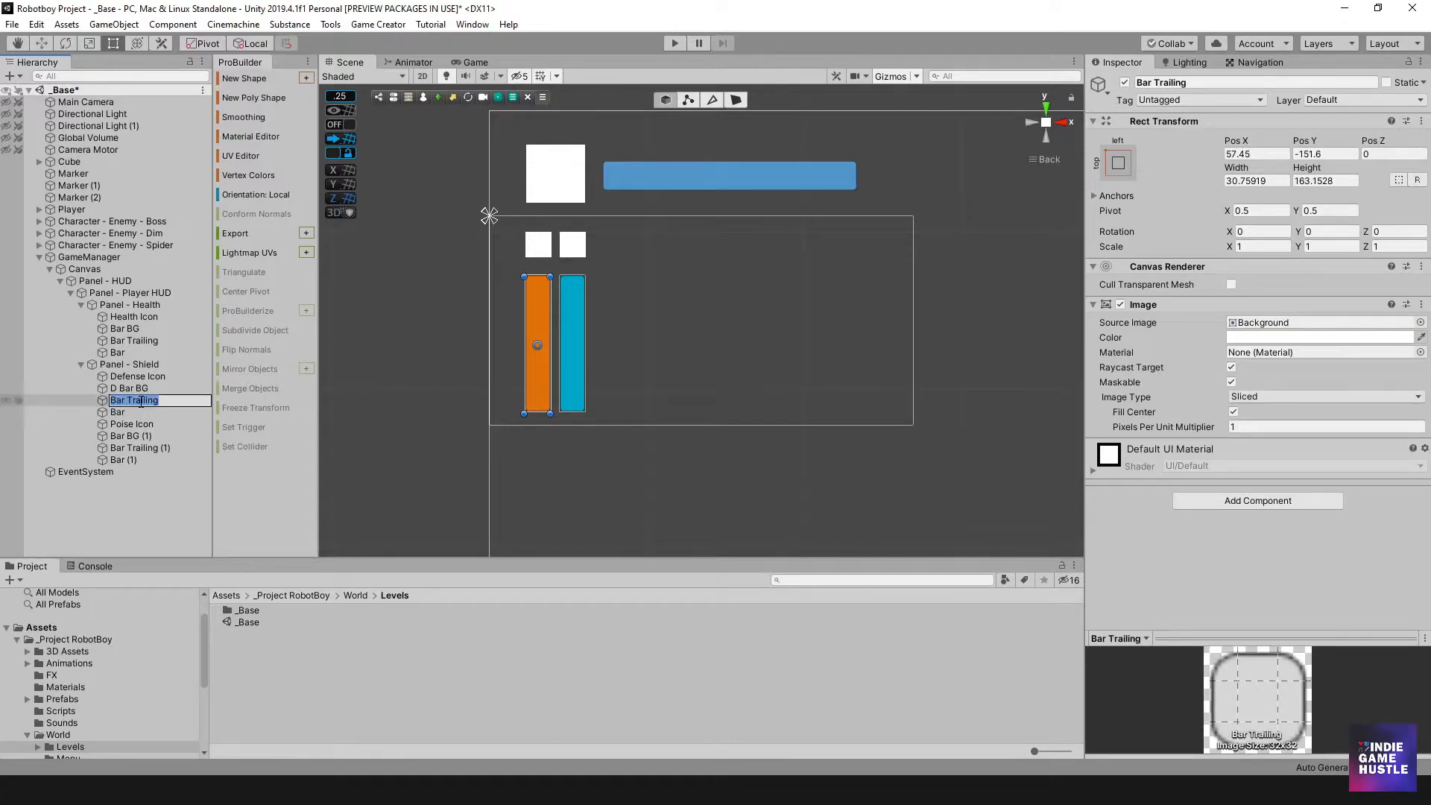
{"action": "key", "text": "Home"}
{"action": "type", "text": "D"}
{"action": "key", "text": "Return"}
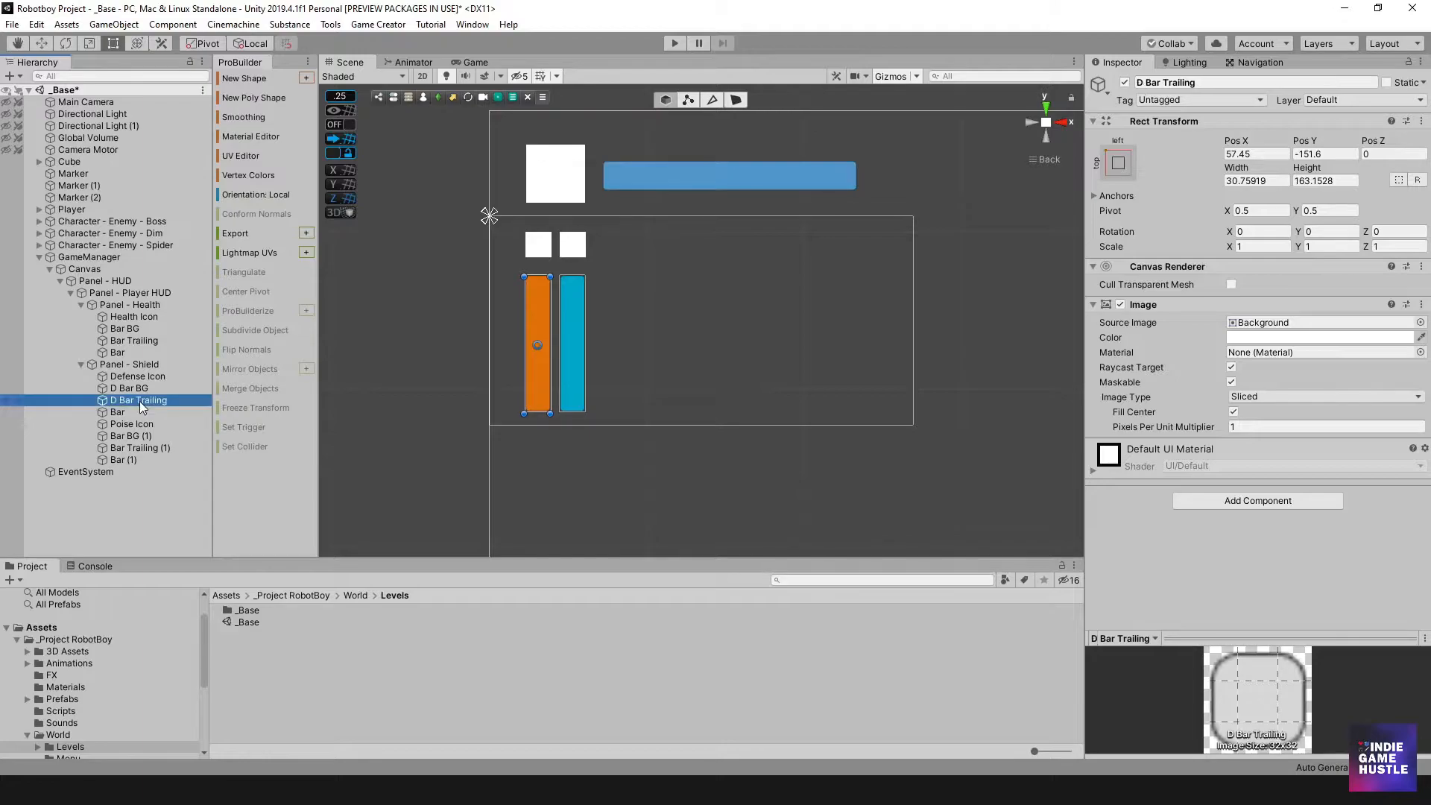
- Rename the orange fill image, Bar under Panel - Shield, as D Bar
{"action": "left_click", "coordinate": [131, 411]}
{"action": "left_click", "coordinate": [127, 412]}
{"action": "key", "text": "Home"}
{"action": "type", "text": "D"}
{"action": "key", "text": "Return"}
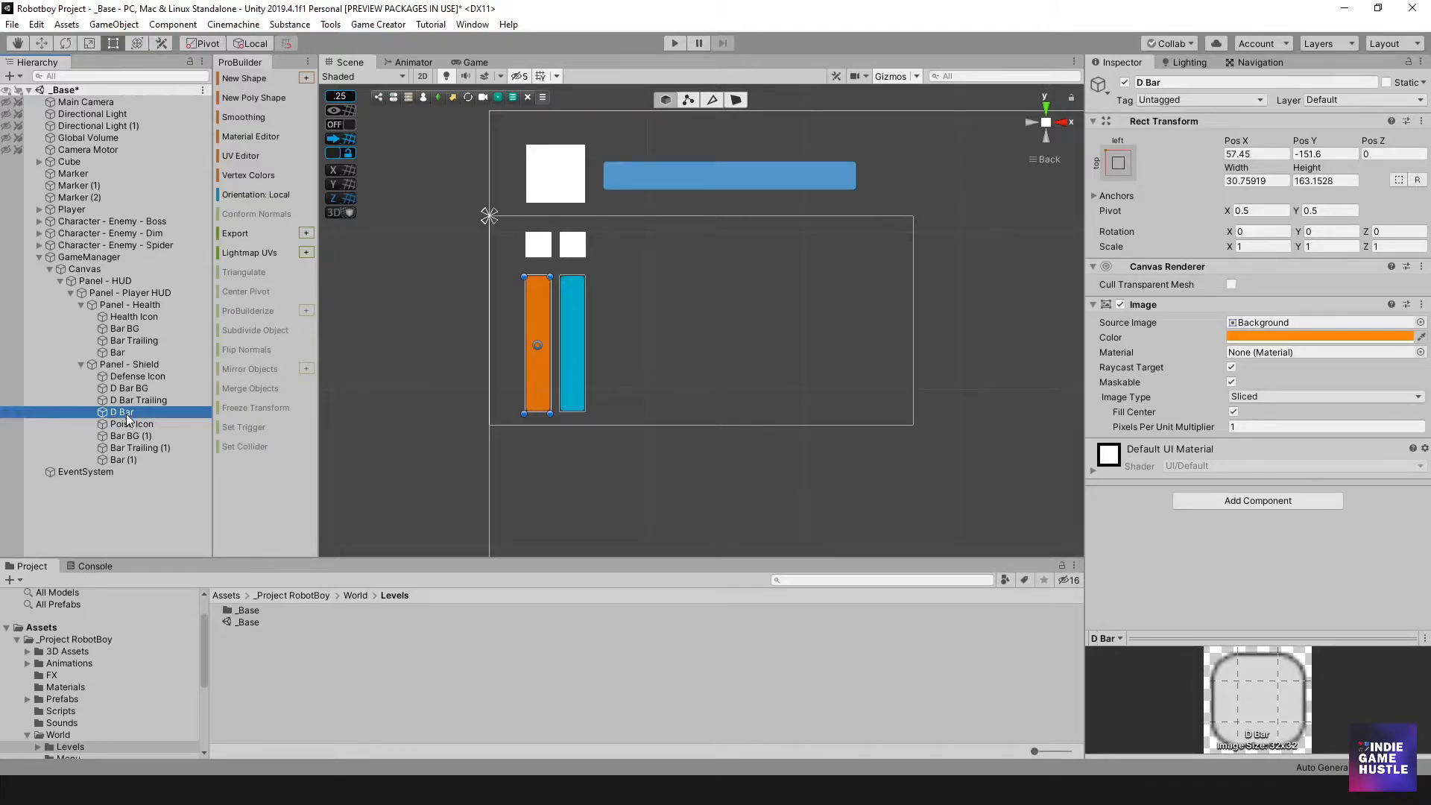
- Add the prefix P to the blue bar's background image so its name reads P Bar BG (1)
{"action": "left_click", "coordinate": [142, 436]}
{"action": "left_click", "coordinate": [141, 436]}
{"action": "key", "text": "Home"}
{"action": "type", "text": "P"}
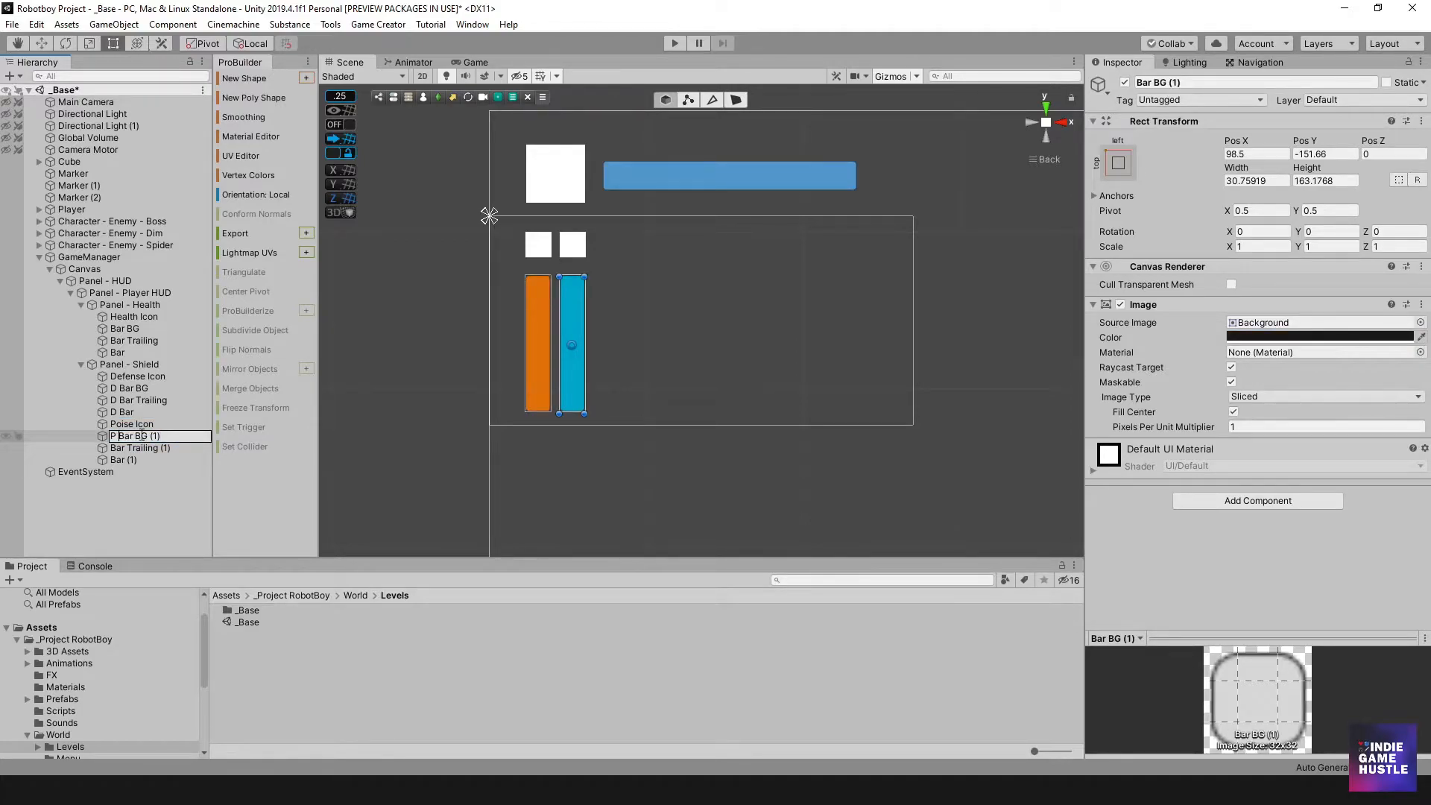
{"action": "key", "text": "Return"}
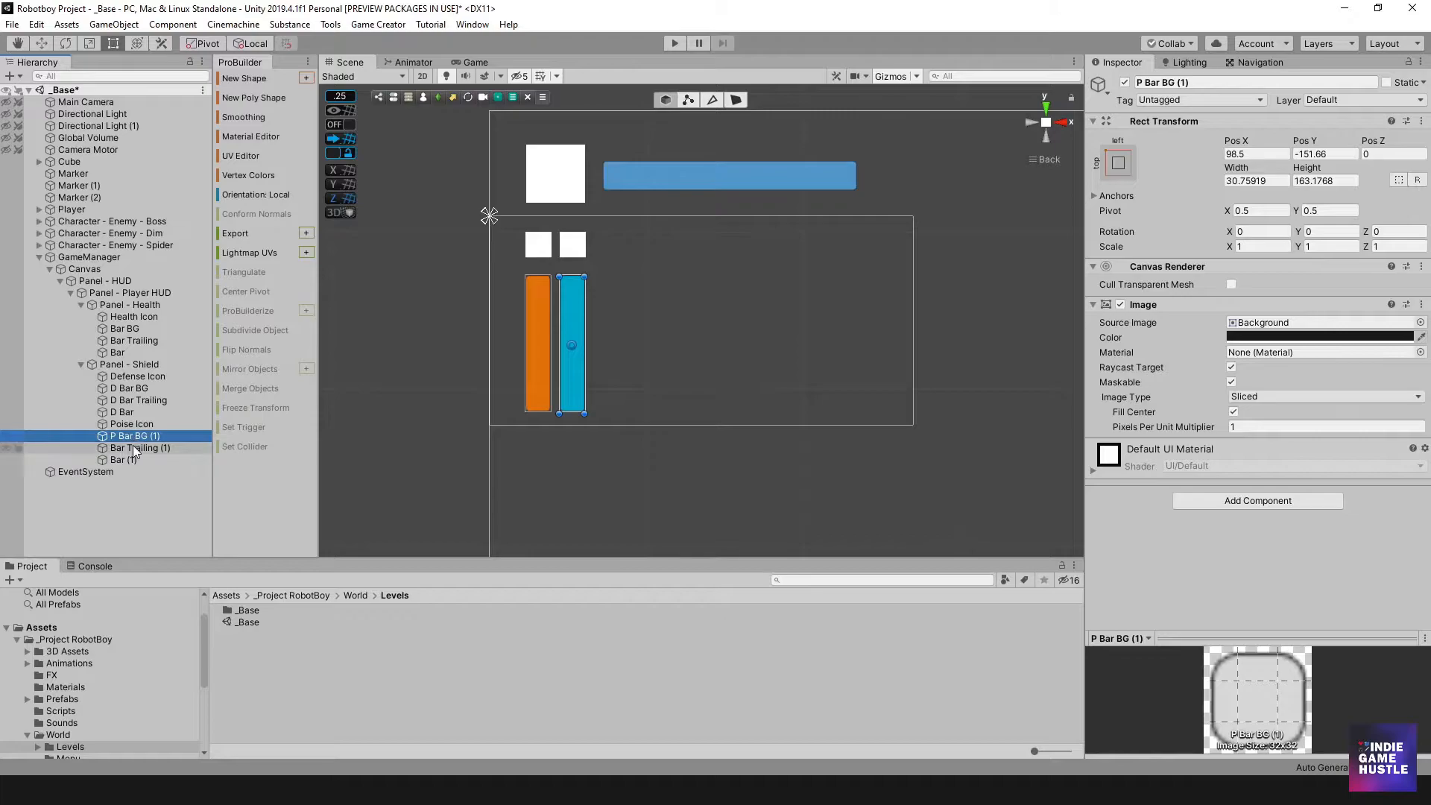
- Rename the blue bar's trailing image, Bar Trailing (1), as P Bar Trailing
{"action": "left_click", "coordinate": [133, 448]}
{"action": "left_click", "coordinate": [133, 447]}
{"action": "key", "text": "Home"}
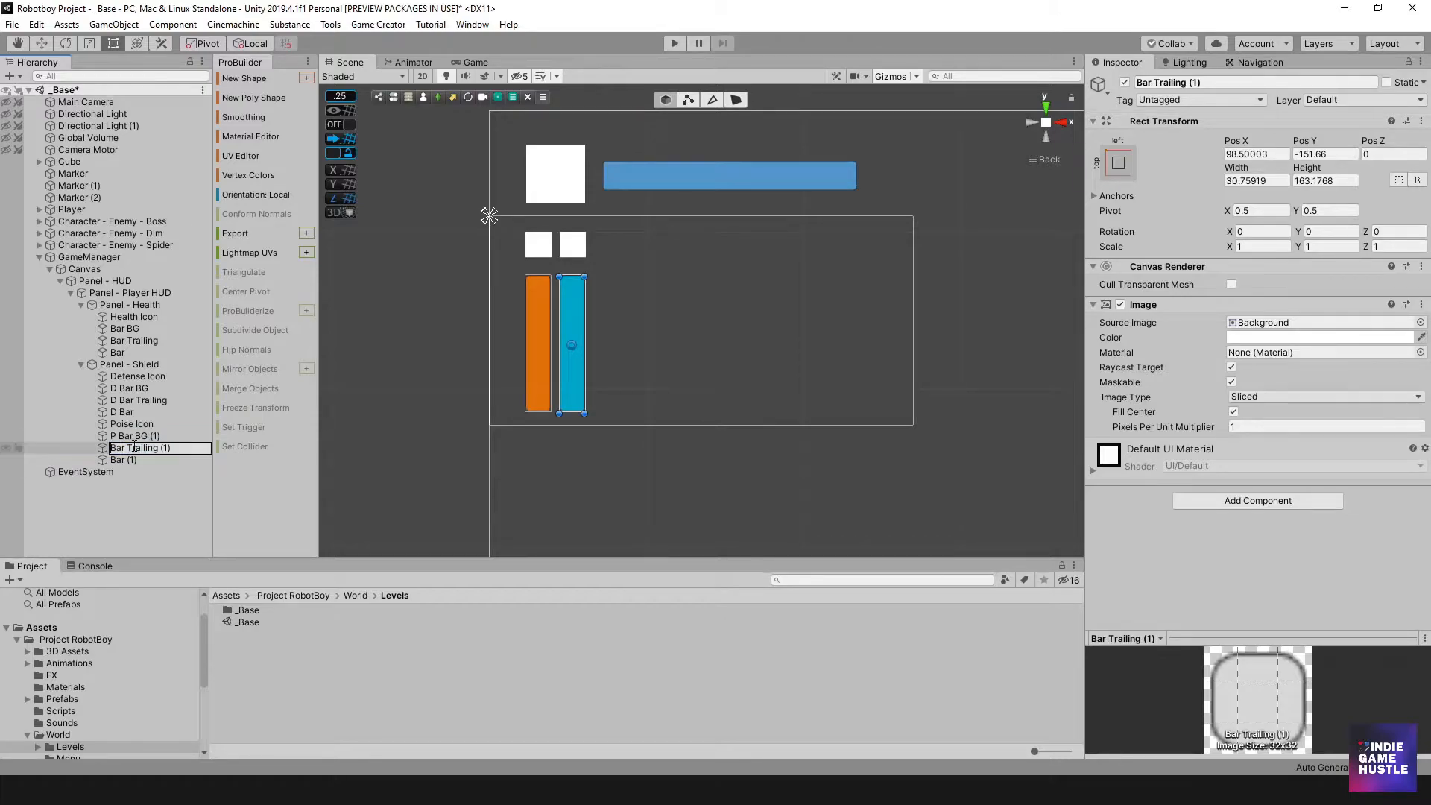
{"action": "type", "text": "P"}
{"action": "key", "text": "End"}
{"action": "key", "text": "BackSpace"}
{"action": "key", "text": "BackSpace"}
{"action": "key", "text": "BackSpace"}
{"action": "key", "text": "BackSpace"}
{"action": "key", "text": "Return"}
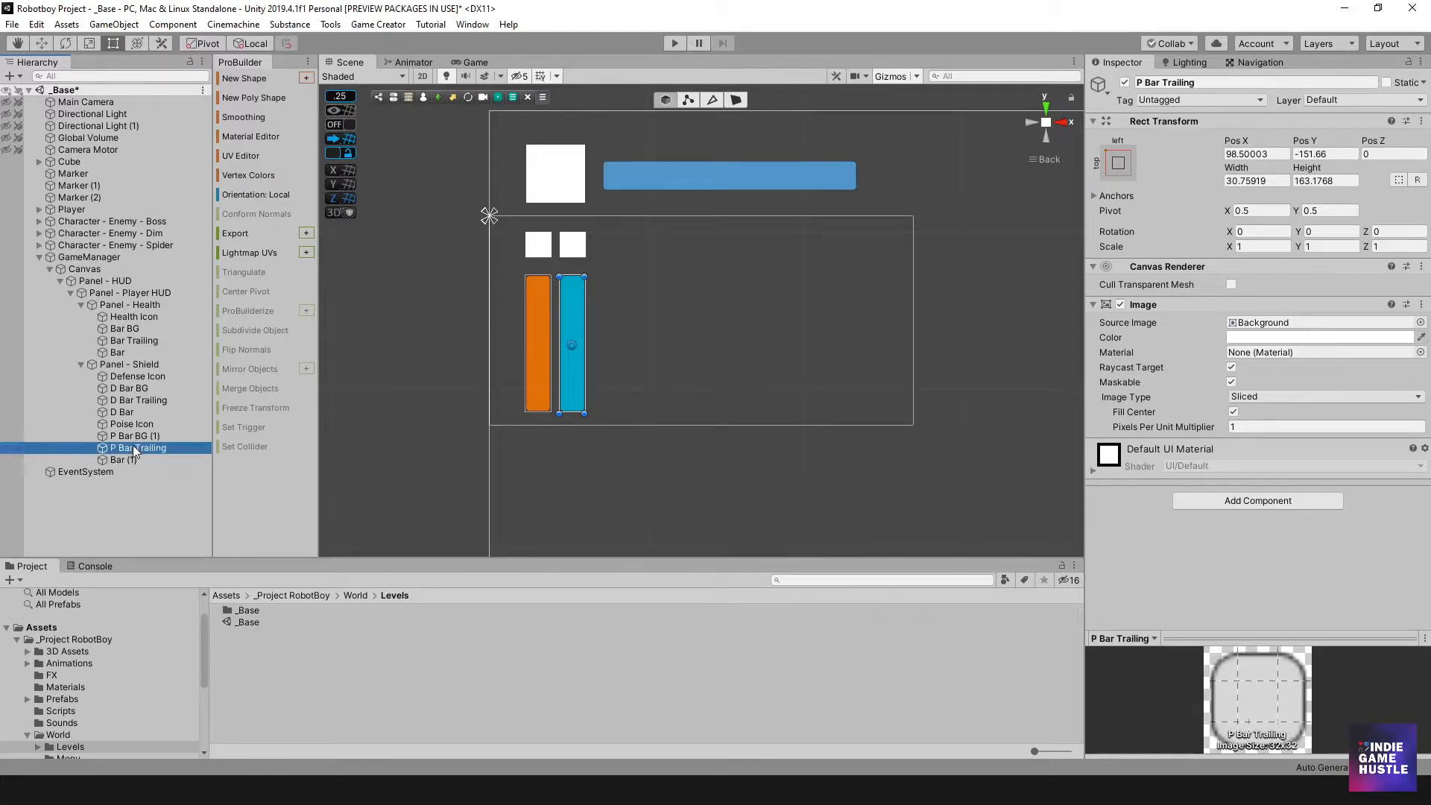
- Rename the blue fill image, Bar (1), as P Bar
{"action": "double_click", "coordinate": [127, 457]}
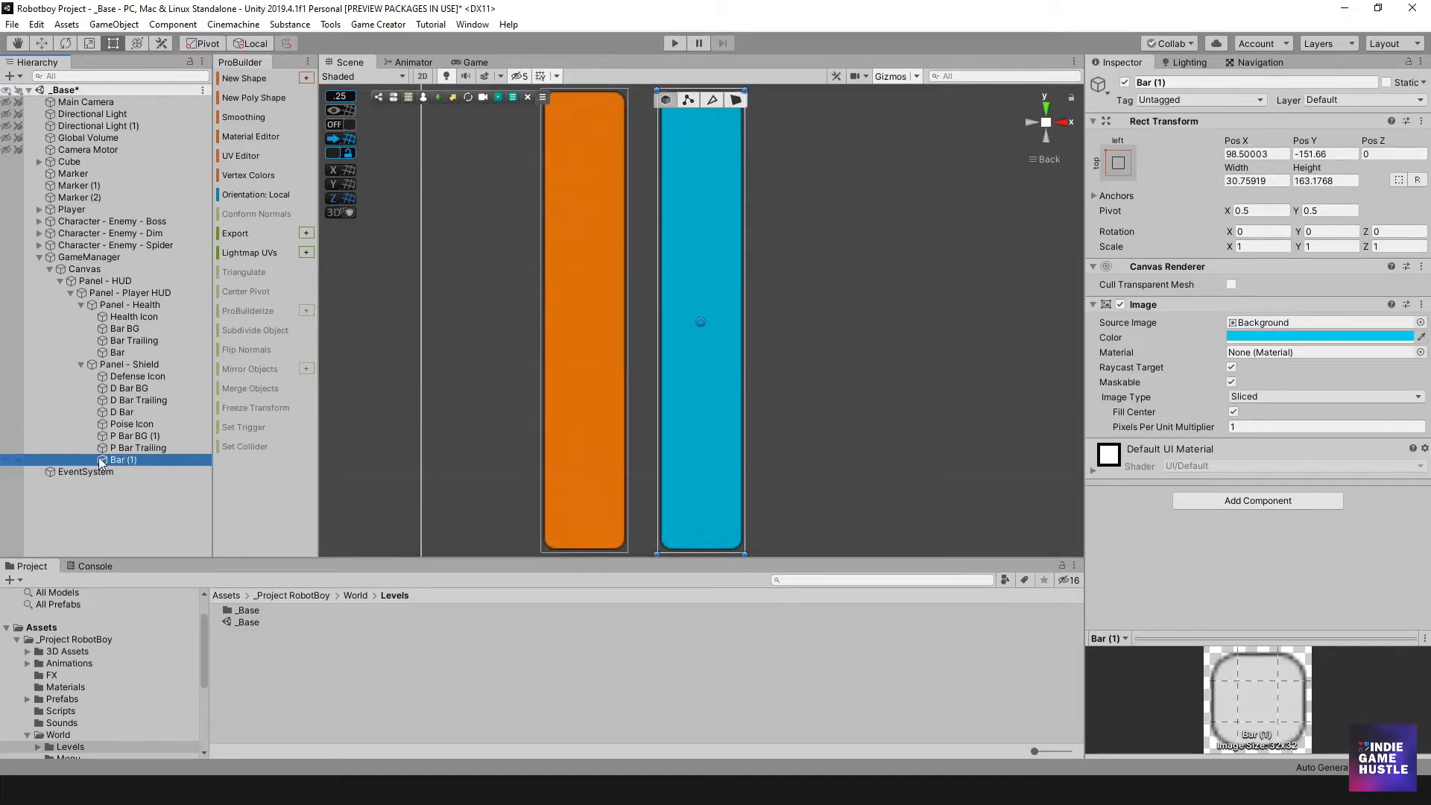
{"action": "left_click", "coordinate": [140, 460]}
{"action": "key", "text": "Home"}
{"action": "type", "text": "P"}
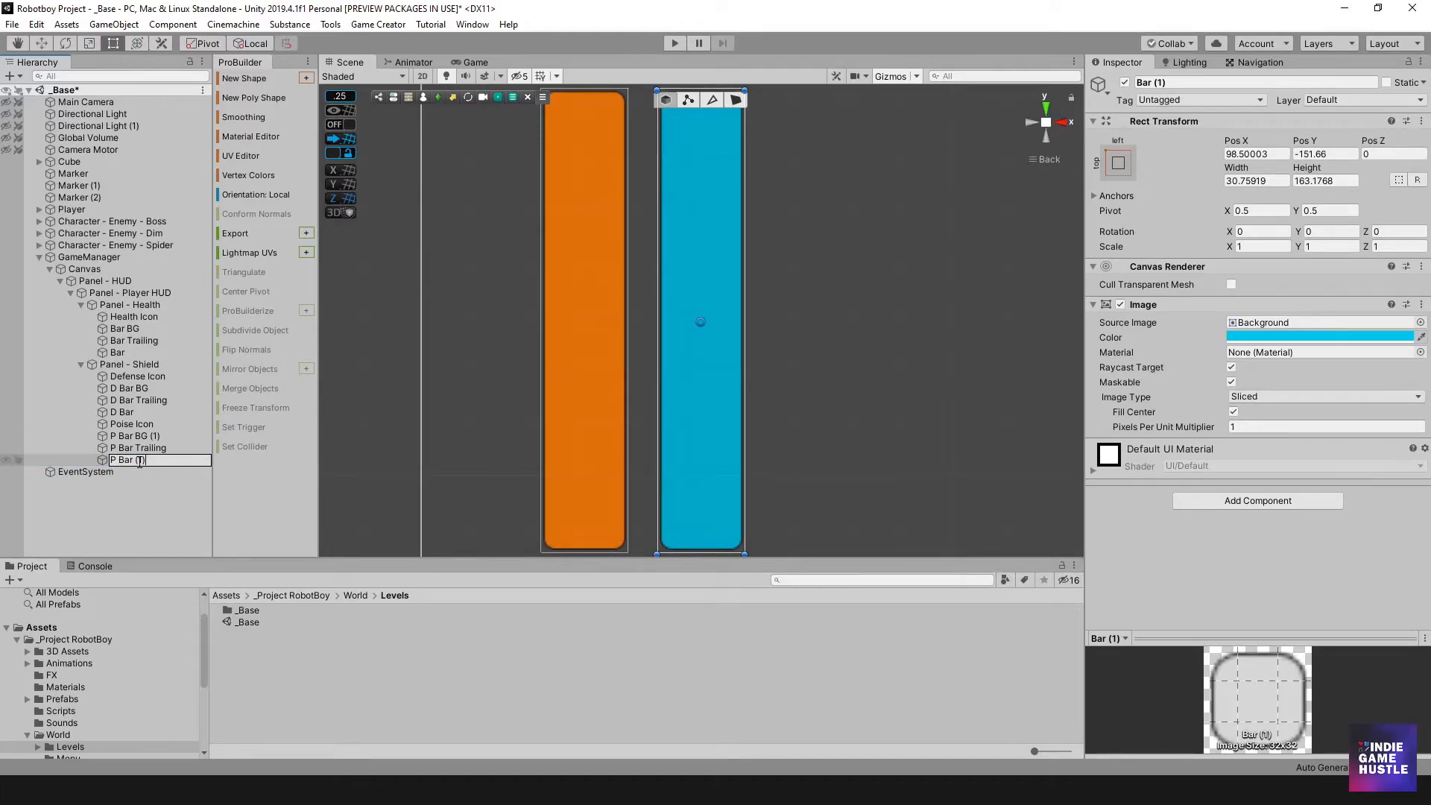
{"action": "key", "text": "BackSpace"}
{"action": "key", "text": "BackSpace"}
{"action": "key", "text": "Return"}
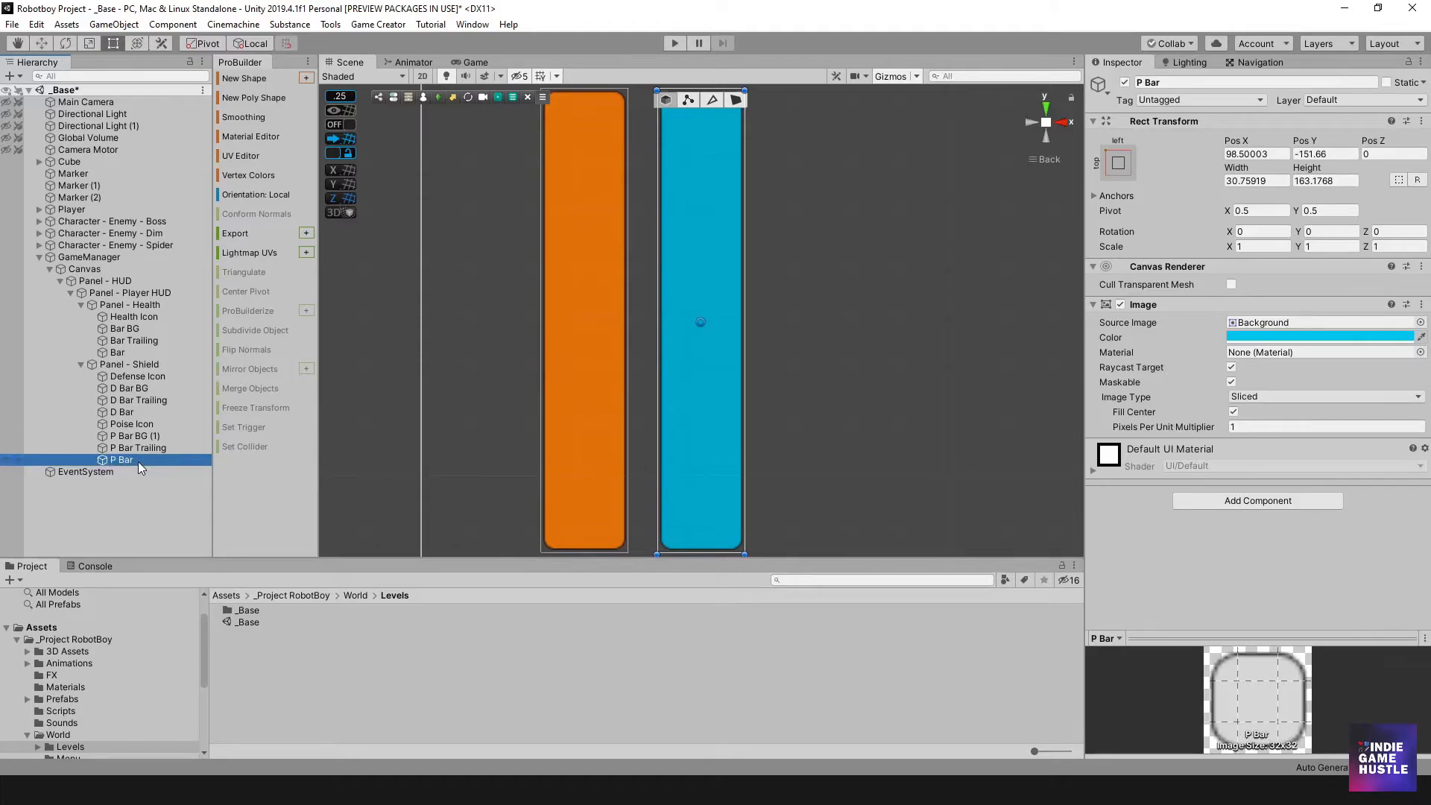
- Remove the (1) suffix from the blue bar's background image, naming it P Bar BG
{"action": "left_click", "coordinate": [145, 437]}
{"action": "left_click", "coordinate": [147, 437]}
{"action": "left_click", "coordinate": [170, 436]}
{"action": "key", "text": "BackSpace"}
{"action": "key", "text": "BackSpace"}
{"action": "key", "text": "Return"}
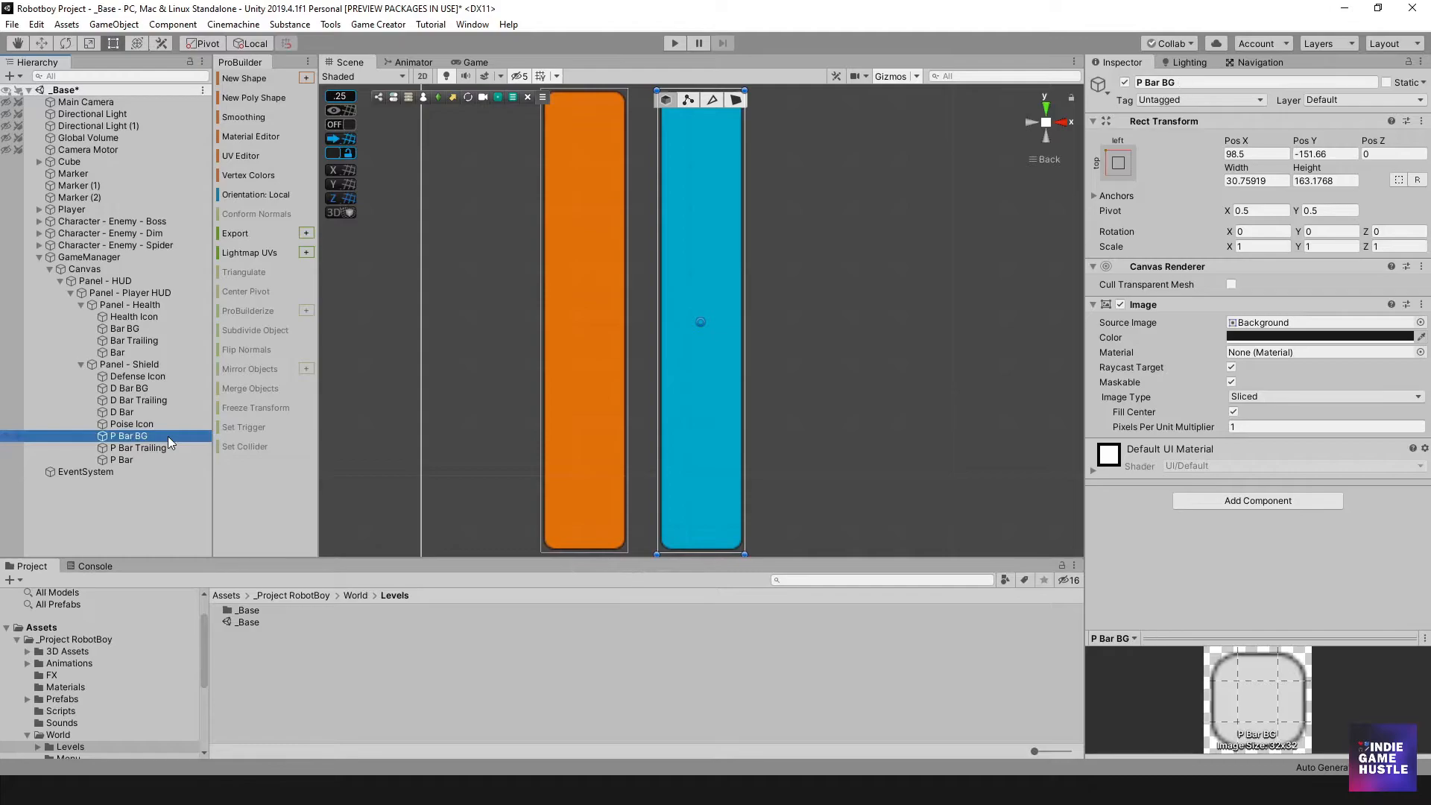
- Check the children of Panel - Shield and frame the whole panel in the scene
{"action": "left_click", "coordinate": [127, 424]}
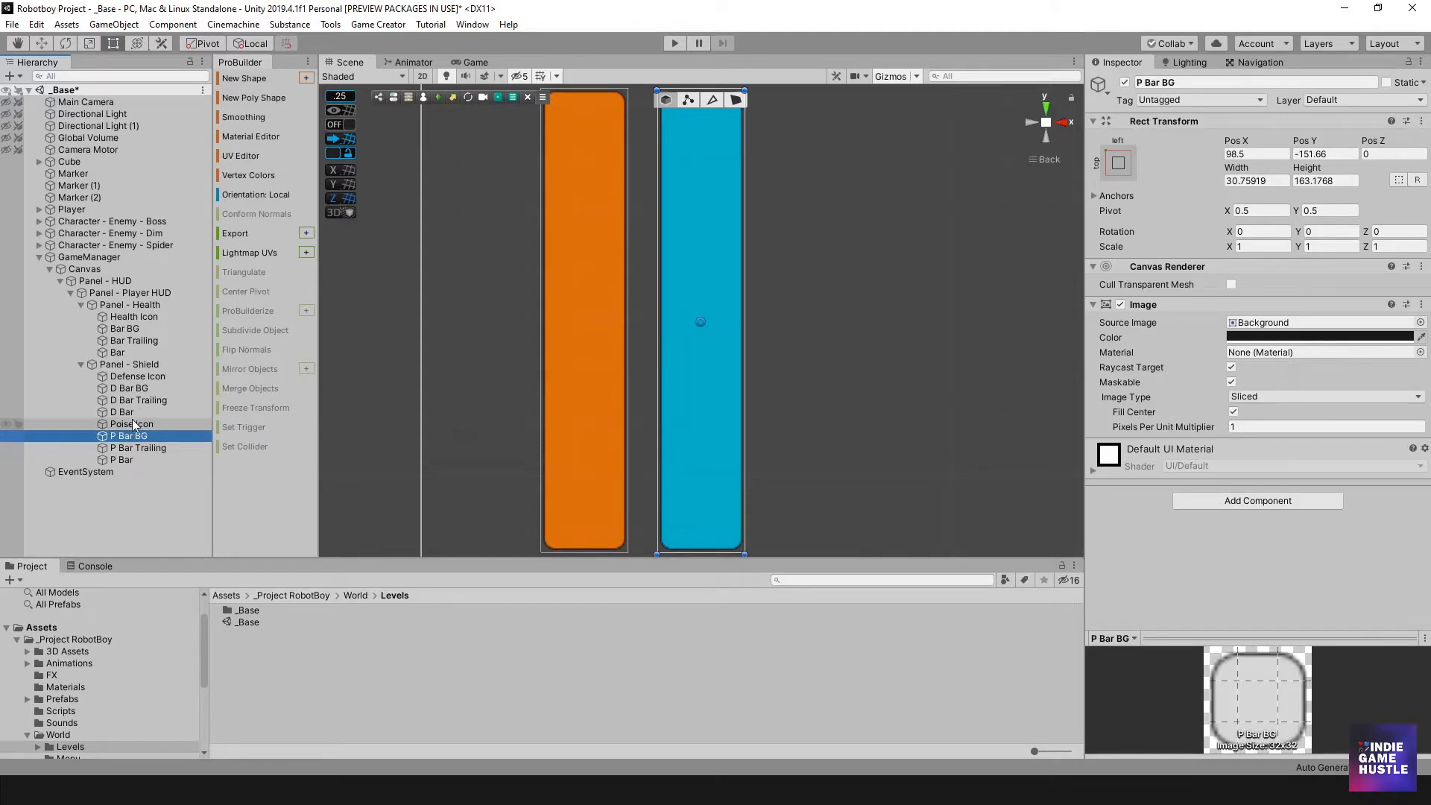
{"action": "left_click", "coordinate": [136, 378]}
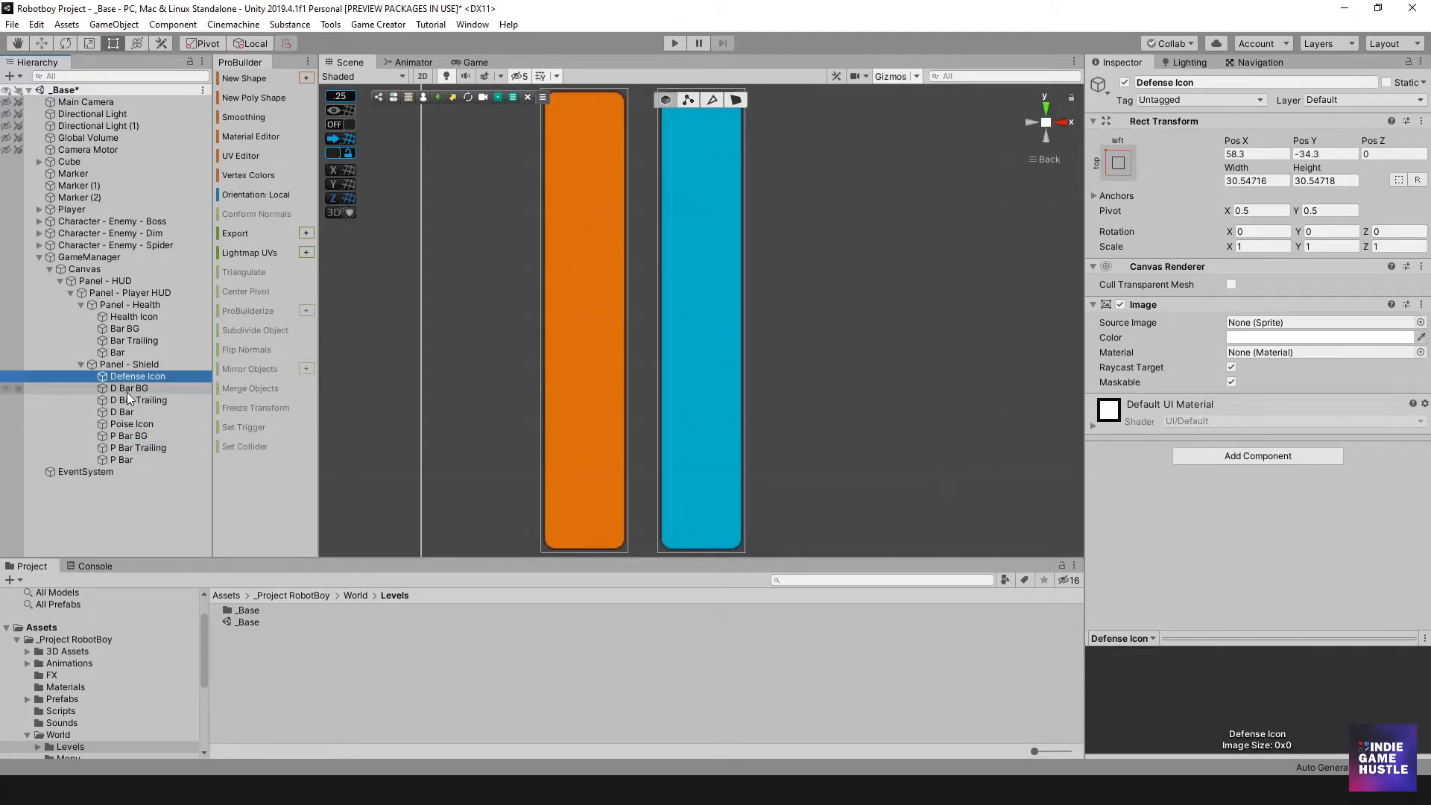
{"action": "left_click", "coordinate": [104, 364]}
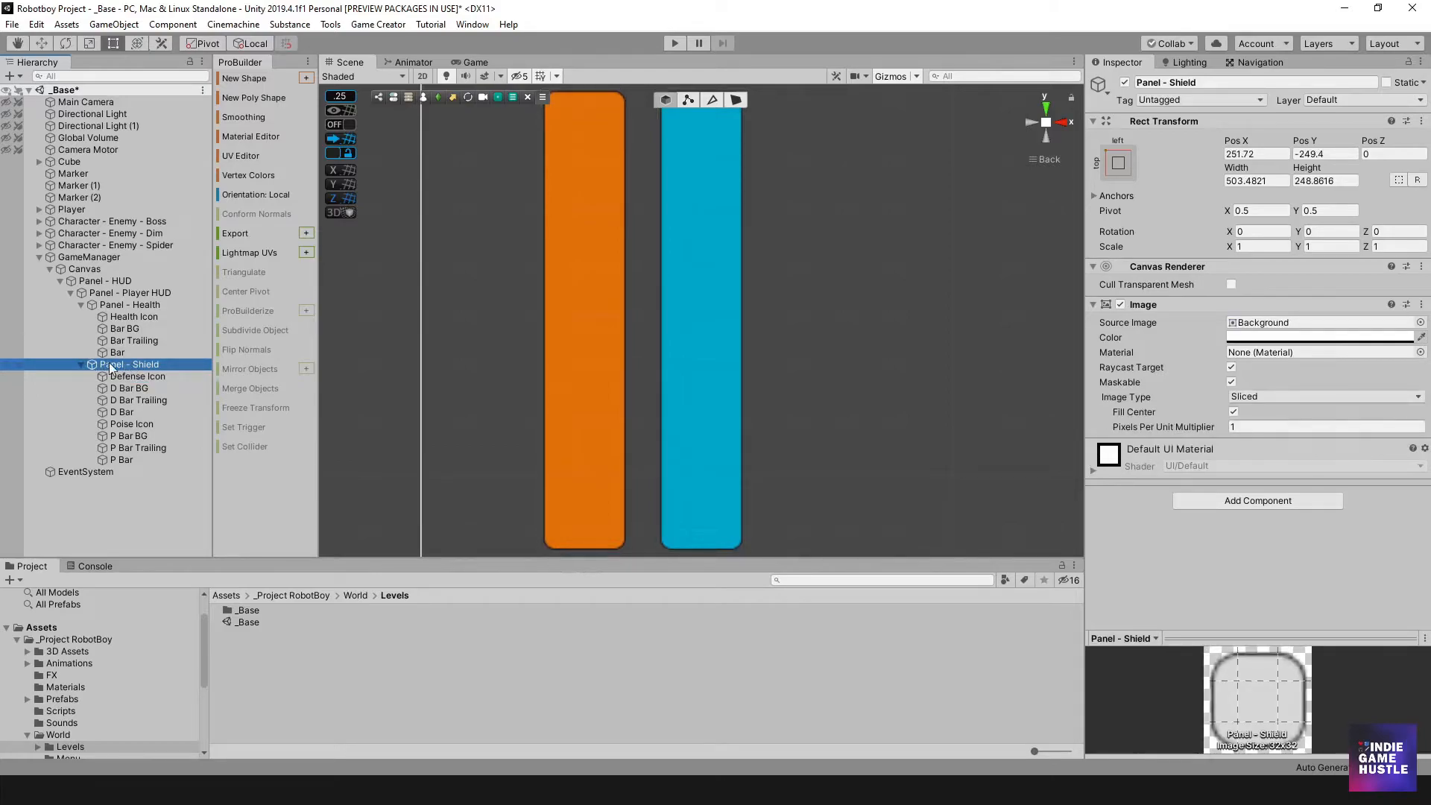
{"action": "double_click", "coordinate": [116, 361]}
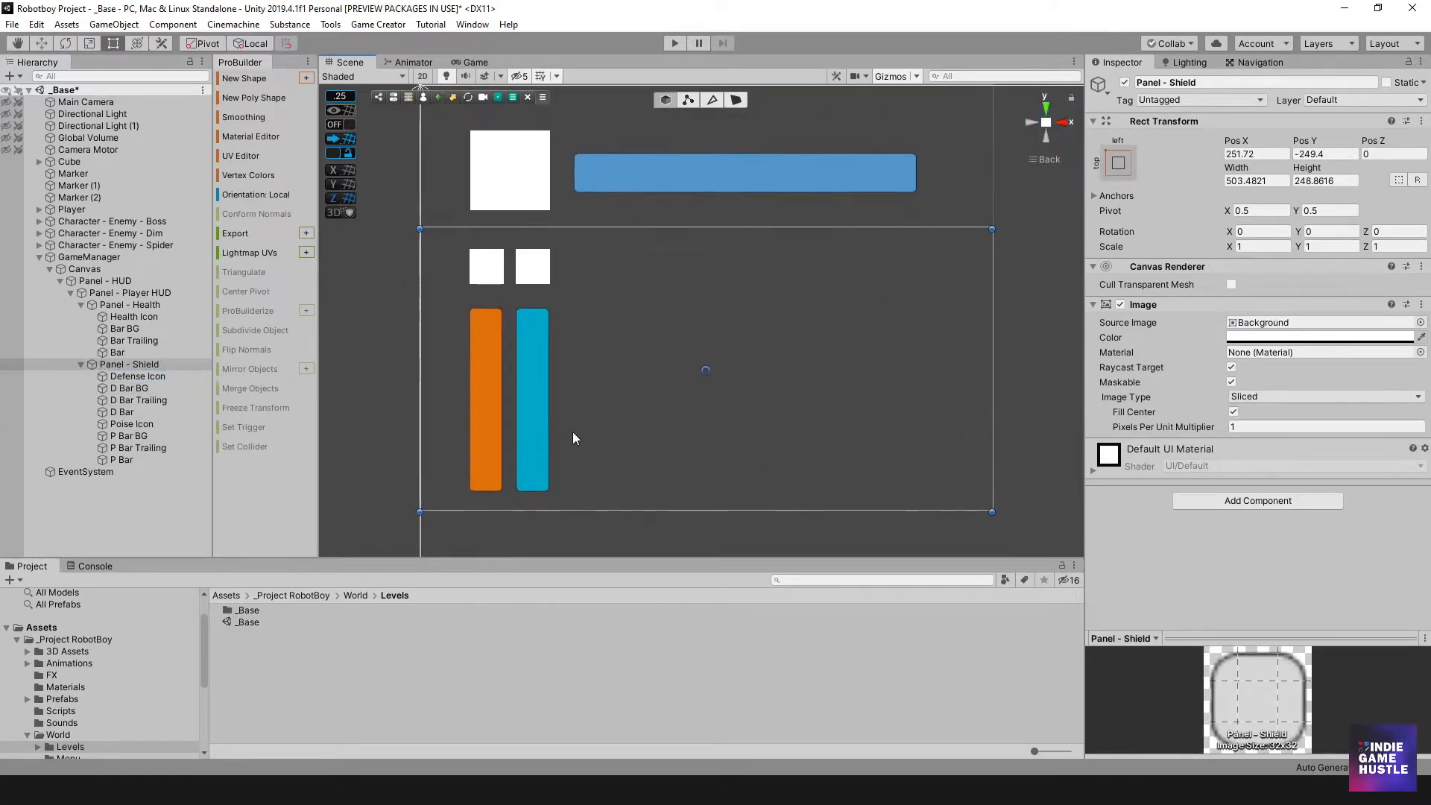
- Inspect Panel - Health and Panel - Player HUD, and undo the stray resize of the health panel
{"action": "left_click", "coordinate": [118, 342]}
{"action": "left_click", "coordinate": [124, 318]}
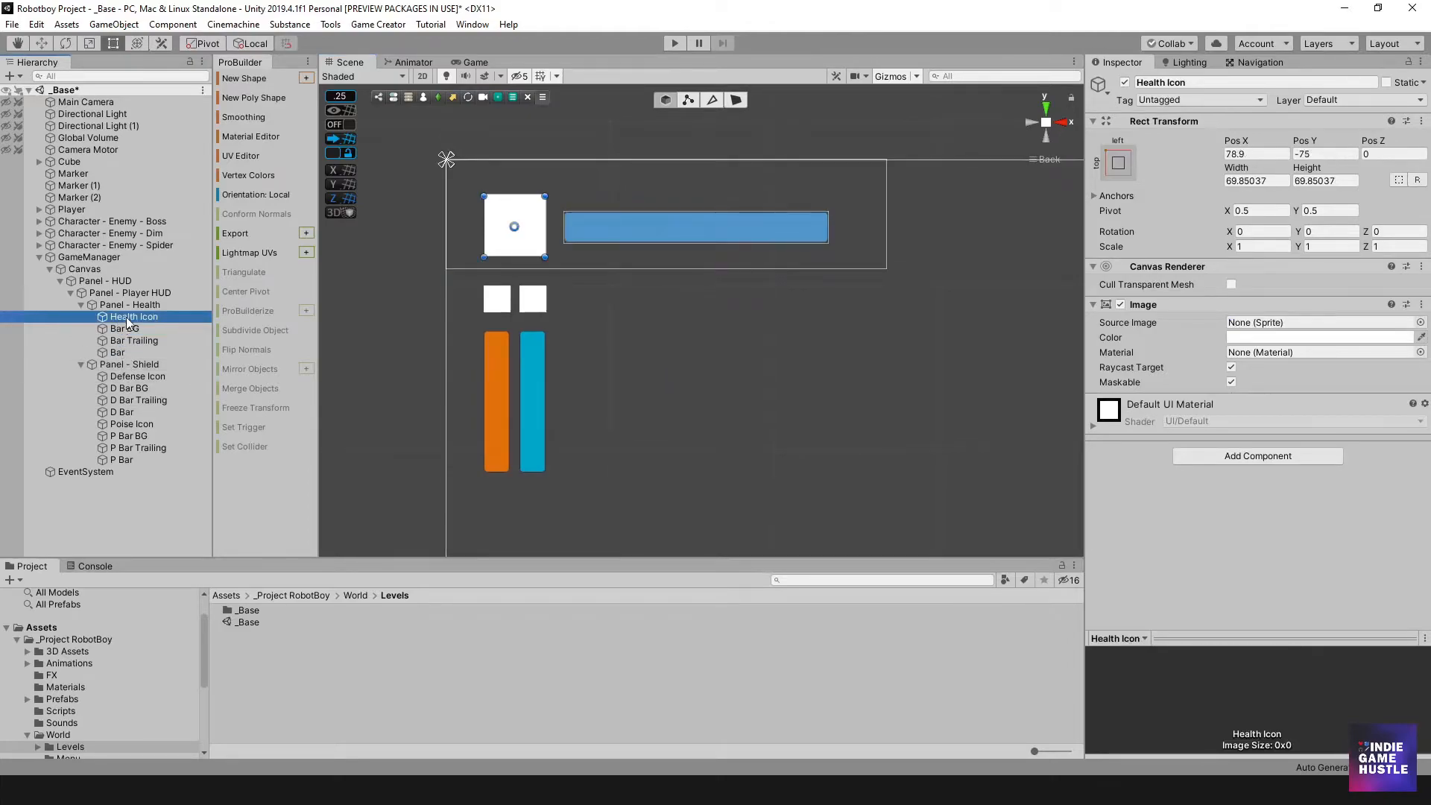
{"action": "left_click", "coordinate": [133, 306]}
{"action": "left_click", "coordinate": [127, 293]}
{"action": "left_click", "coordinate": [131, 304]}
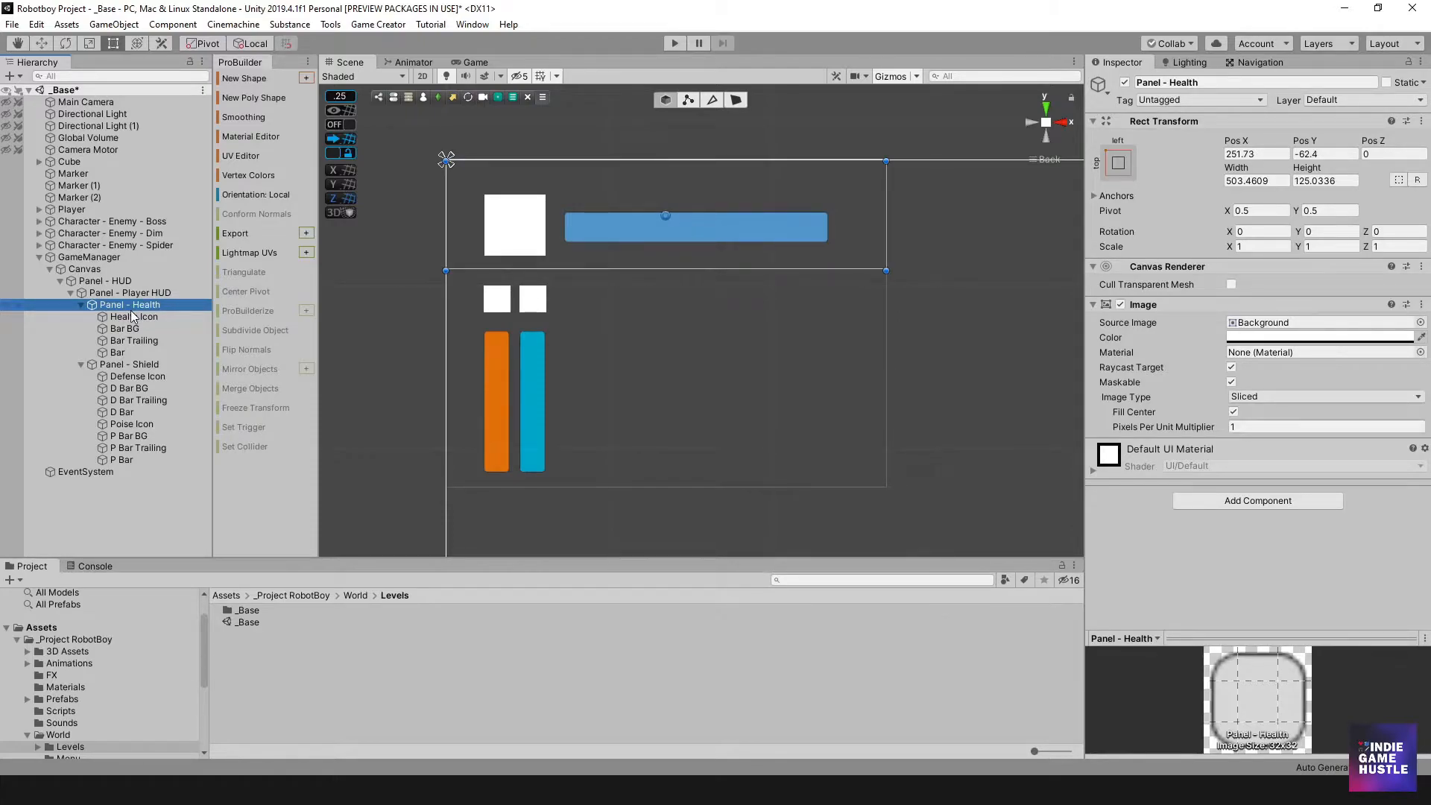
{"action": "left_click_drag", "start_coordinate": [554, 161], "coordinate": [551, 168]}
{"action": "key", "text": "ctrl+z"}
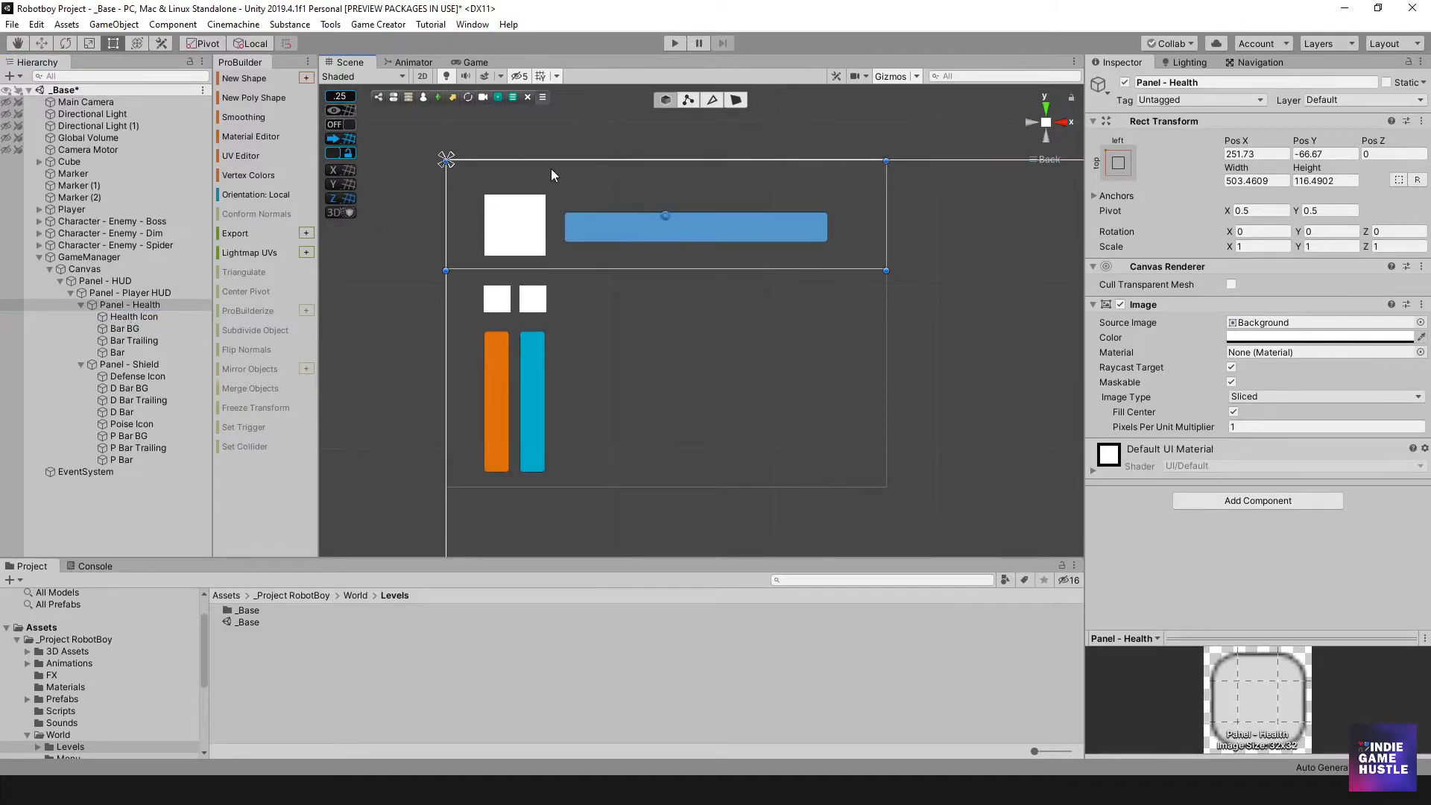
- Inspect the health panel's Health Icon, Bar BG, Bar Trailing and Bar, plus D Bar BG in the shield panel
{"action": "left_click", "coordinate": [127, 317]}
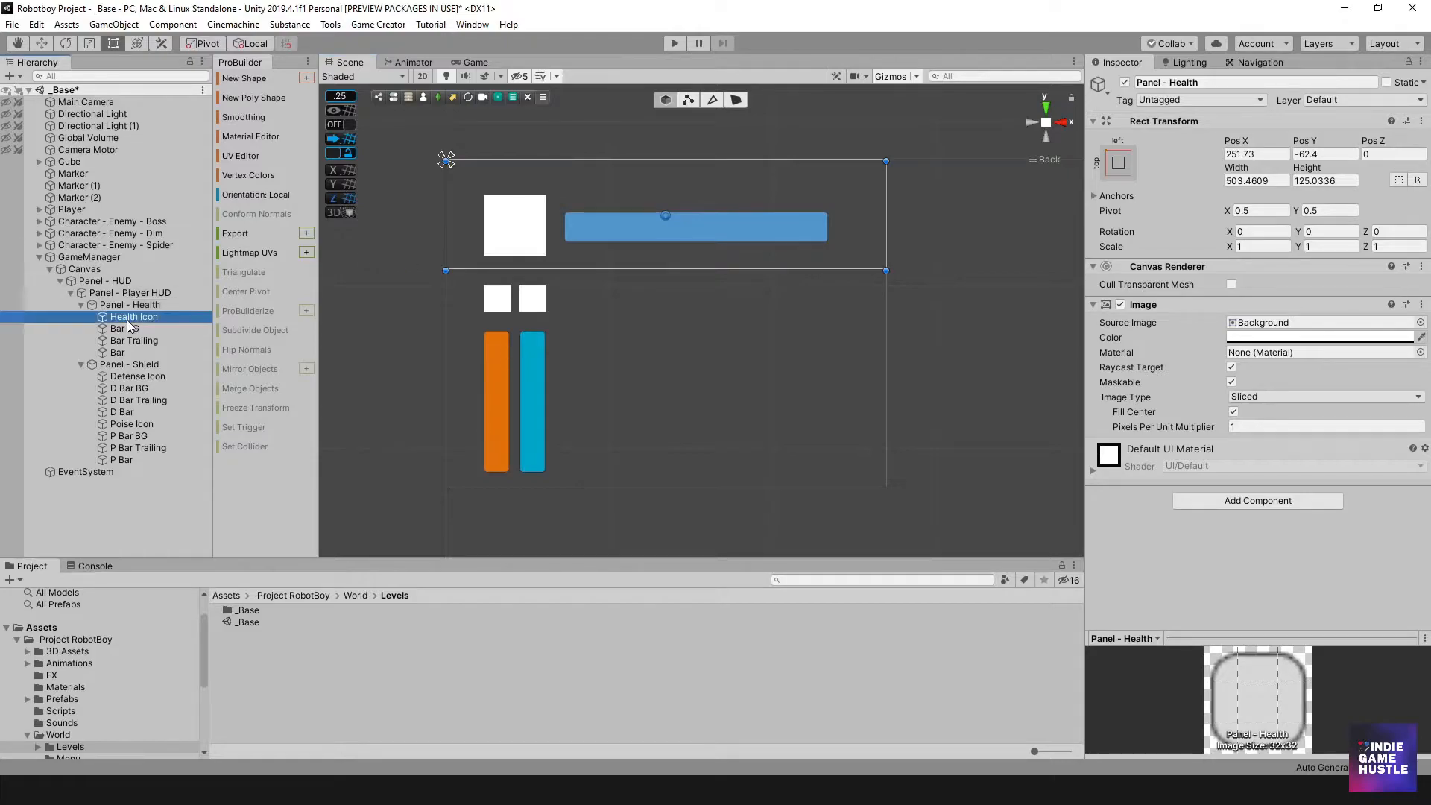
{"action": "left_click", "coordinate": [126, 326]}
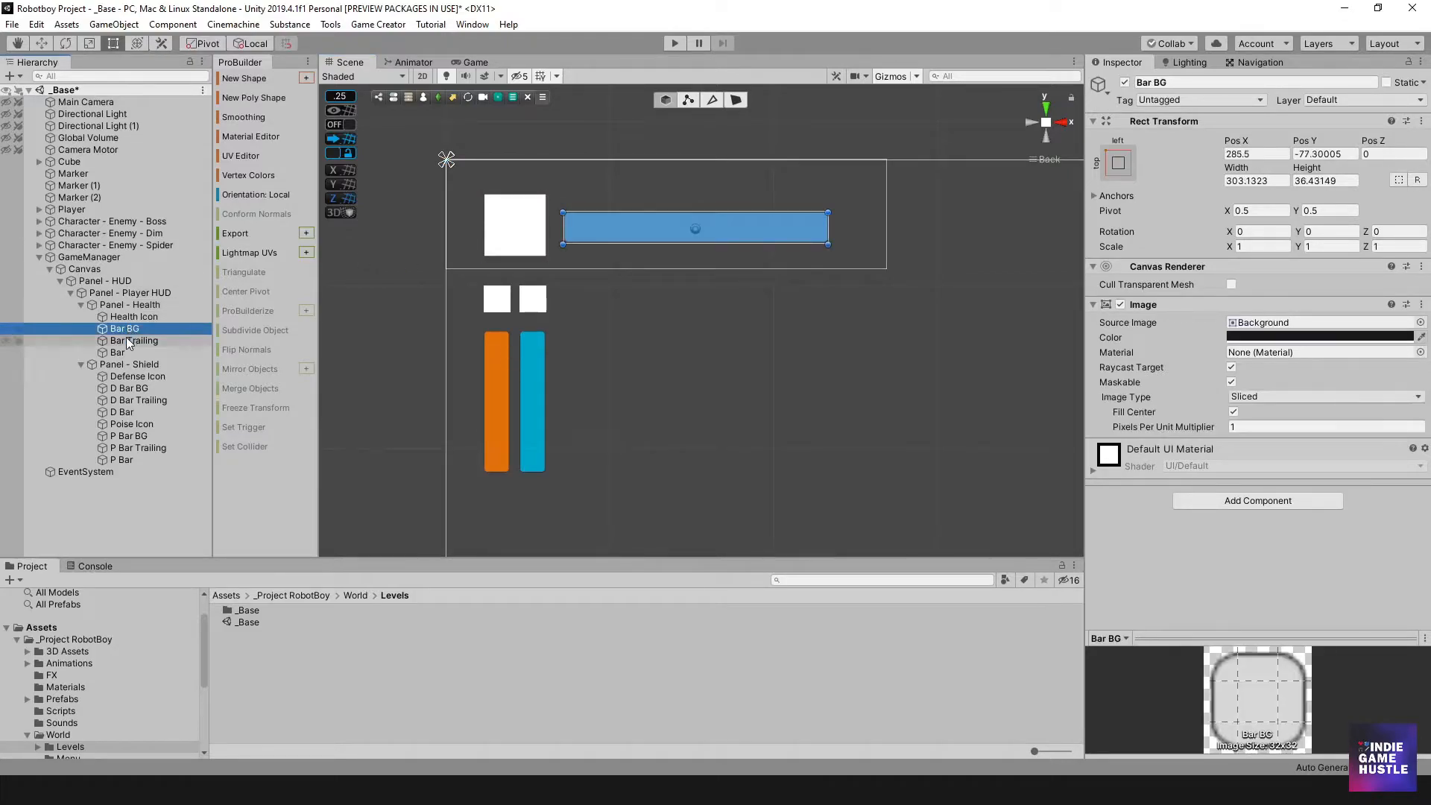
{"action": "left_click", "coordinate": [126, 339]}
{"action": "left_click", "coordinate": [117, 355]}
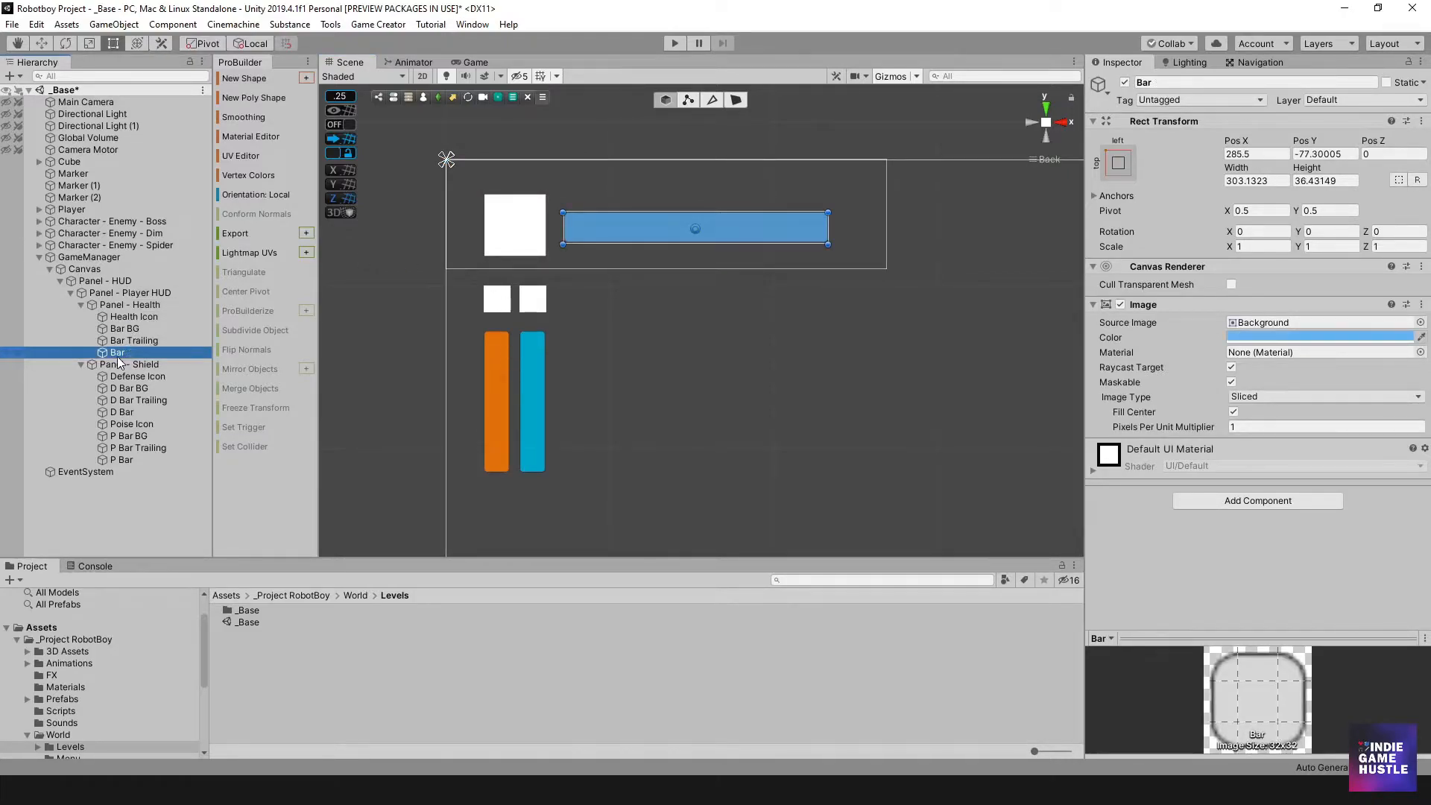
{"action": "left_click", "coordinate": [128, 388]}
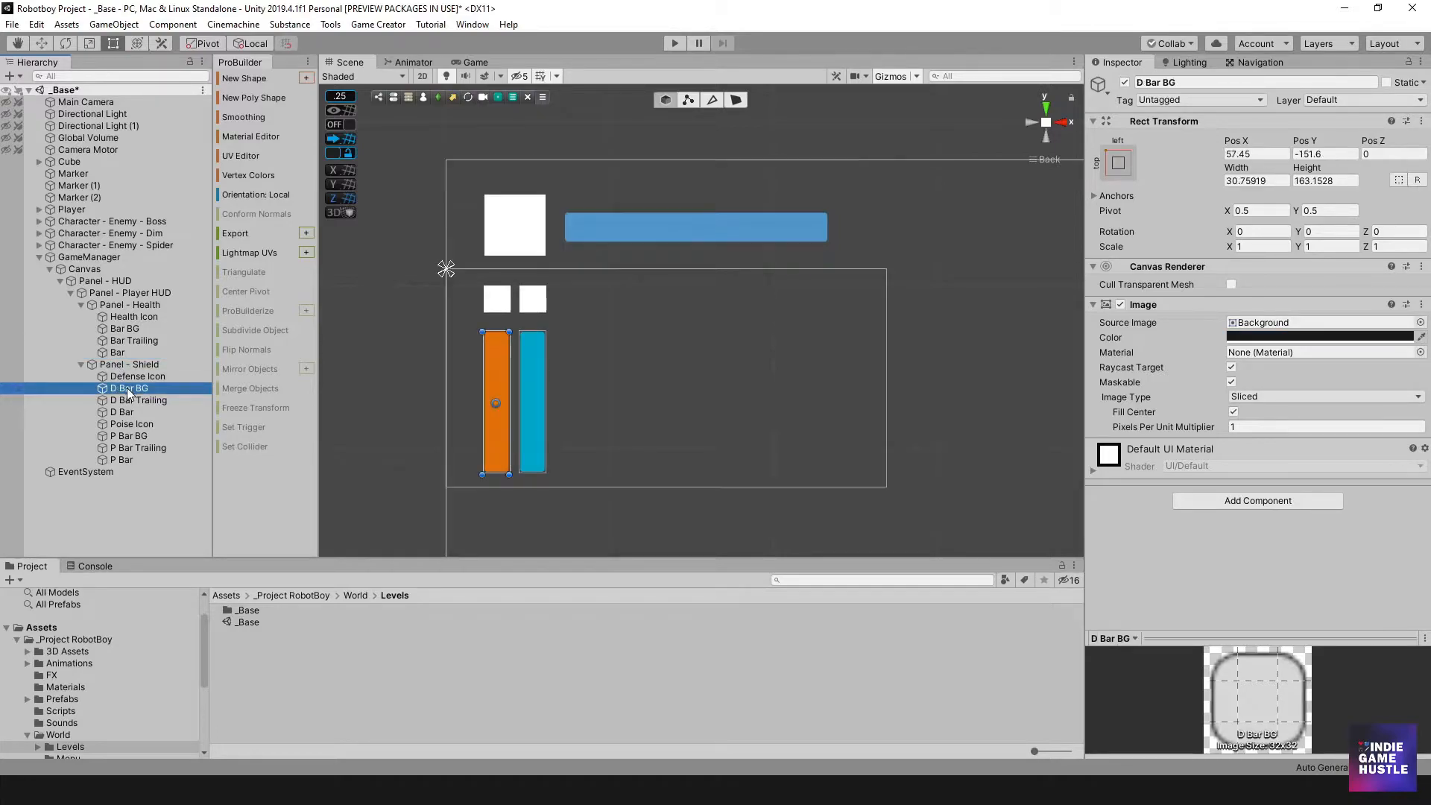
{"action": "left_click", "coordinate": [918, 532]}
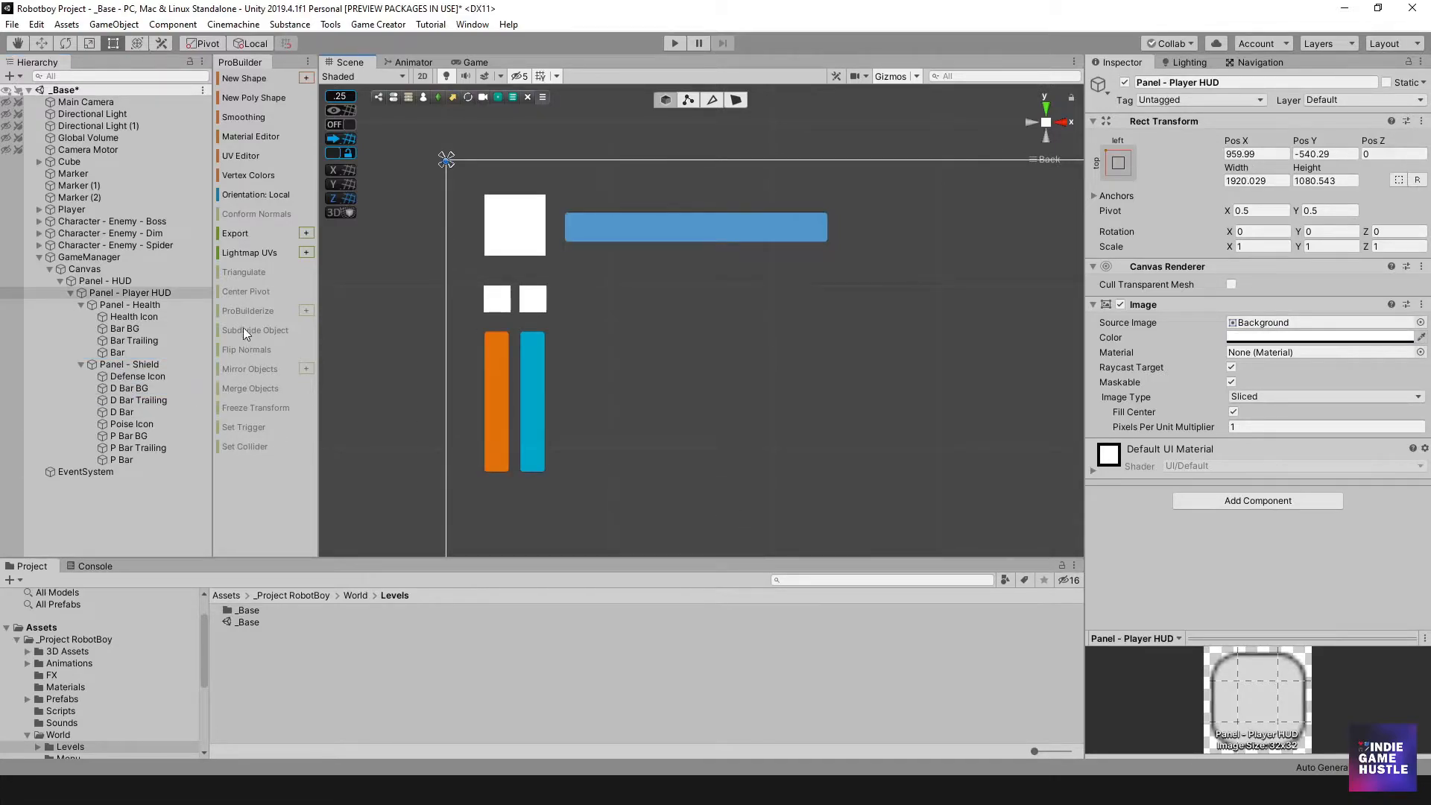
- Add an Attribute UI component to Panel - Health and bring its fields into view
{"action": "left_click", "coordinate": [124, 305]}
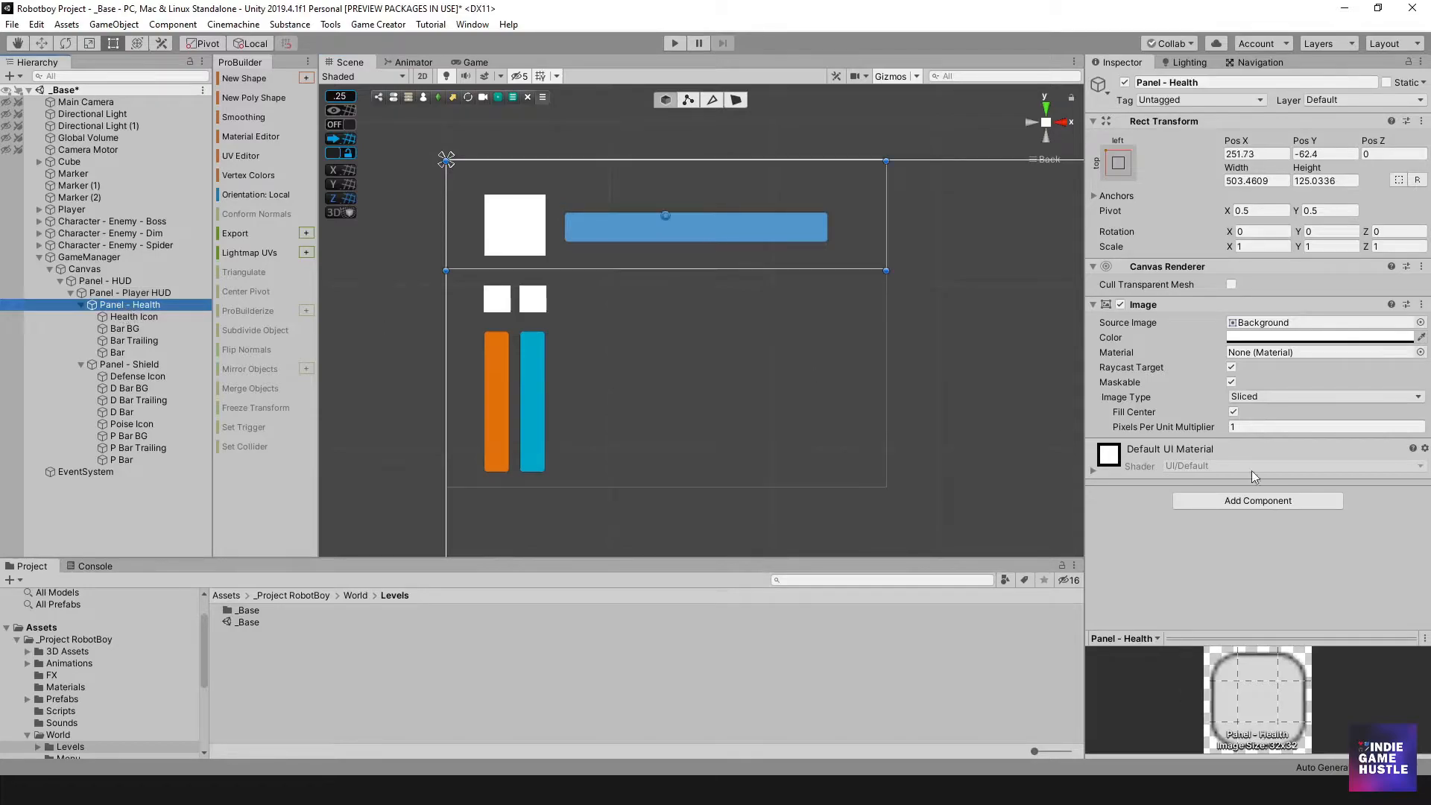
{"action": "left_click", "coordinate": [1252, 501]}
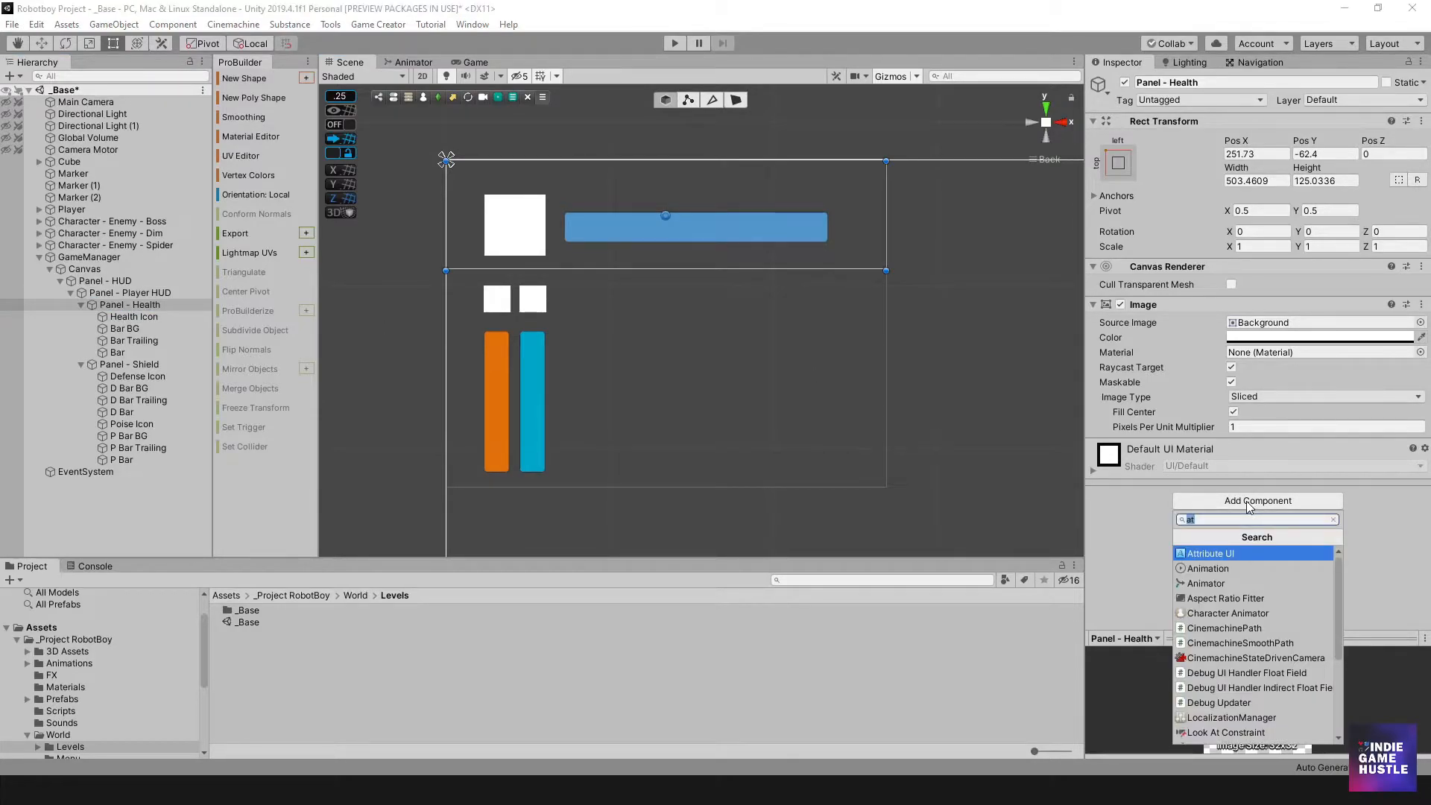
{"action": "left_click", "coordinate": [1230, 556]}
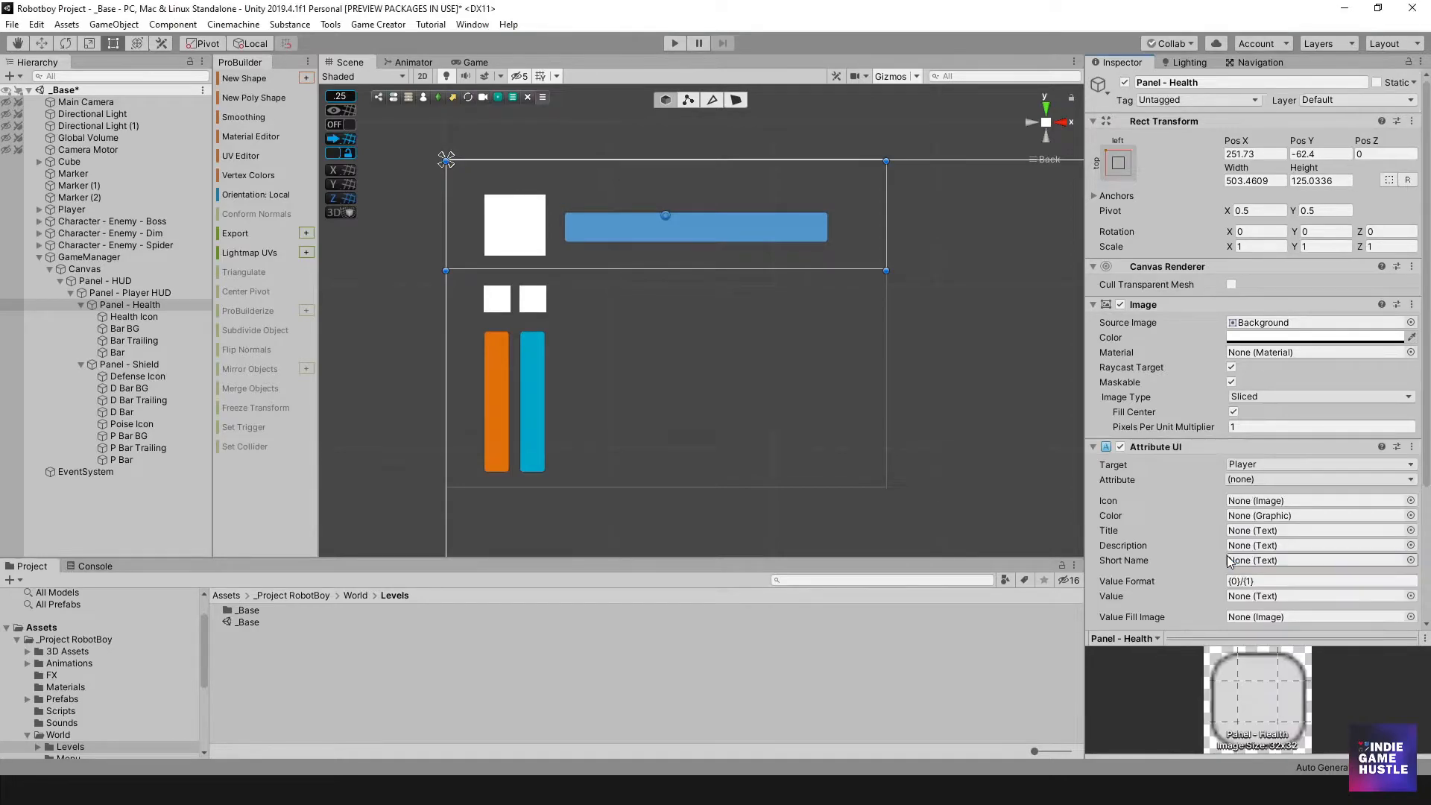
{"action": "scroll", "coordinate": [1191, 537], "scroll_direction": "down", "scroll_amount": 5}
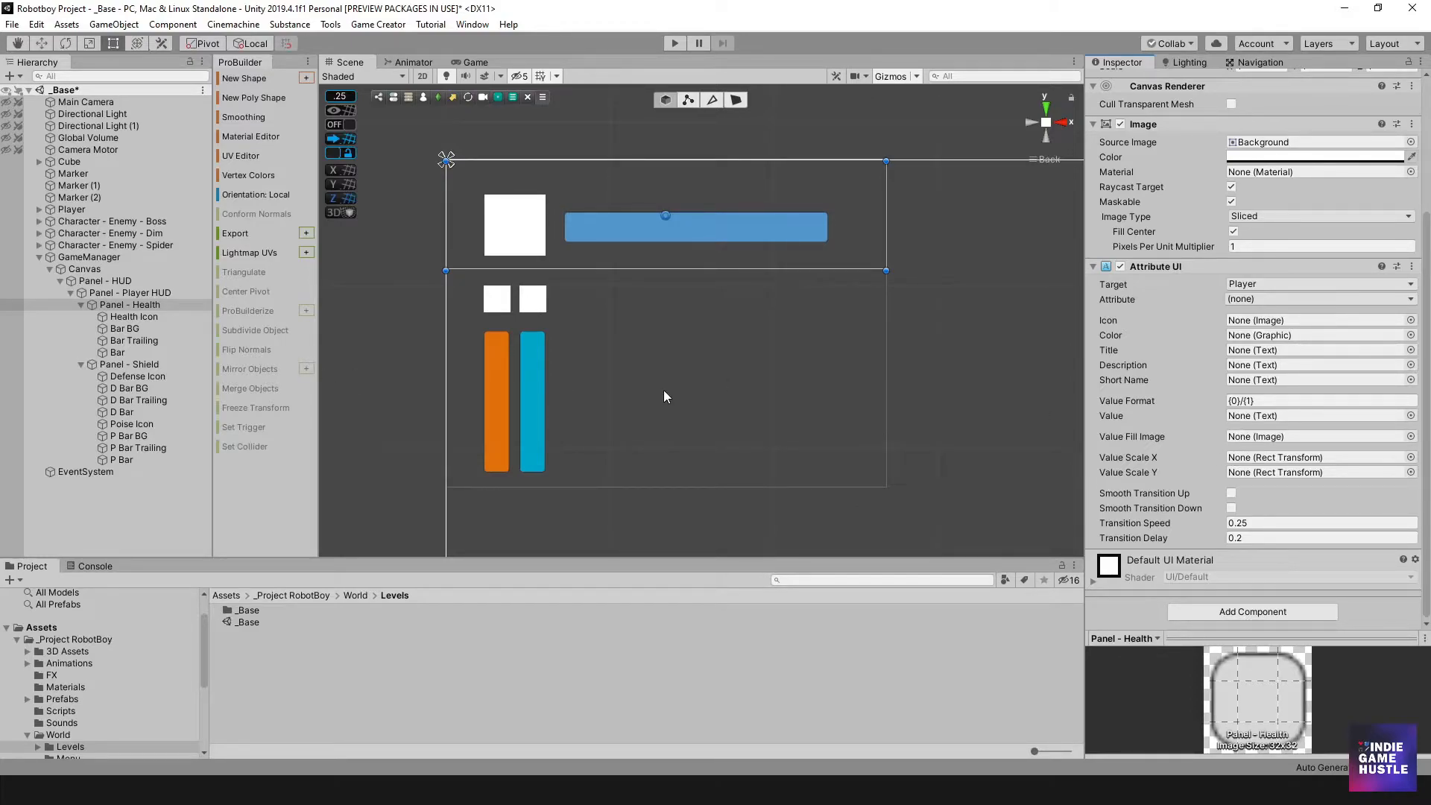
- Check the Target and Attribute options offered by the Attribute UI component on Panel - Health
{"action": "left_click", "coordinate": [149, 316]}
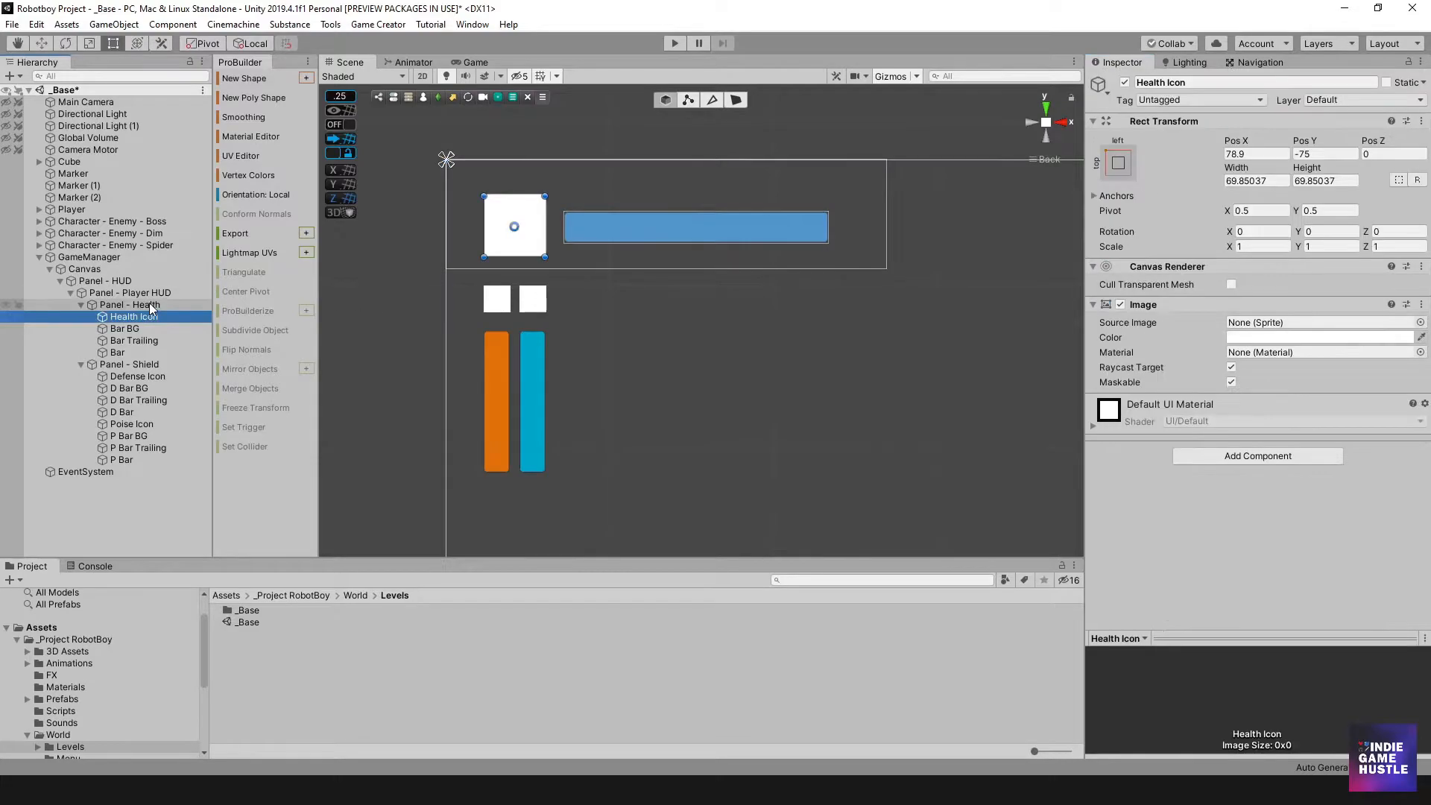
{"action": "left_click", "coordinate": [149, 305]}
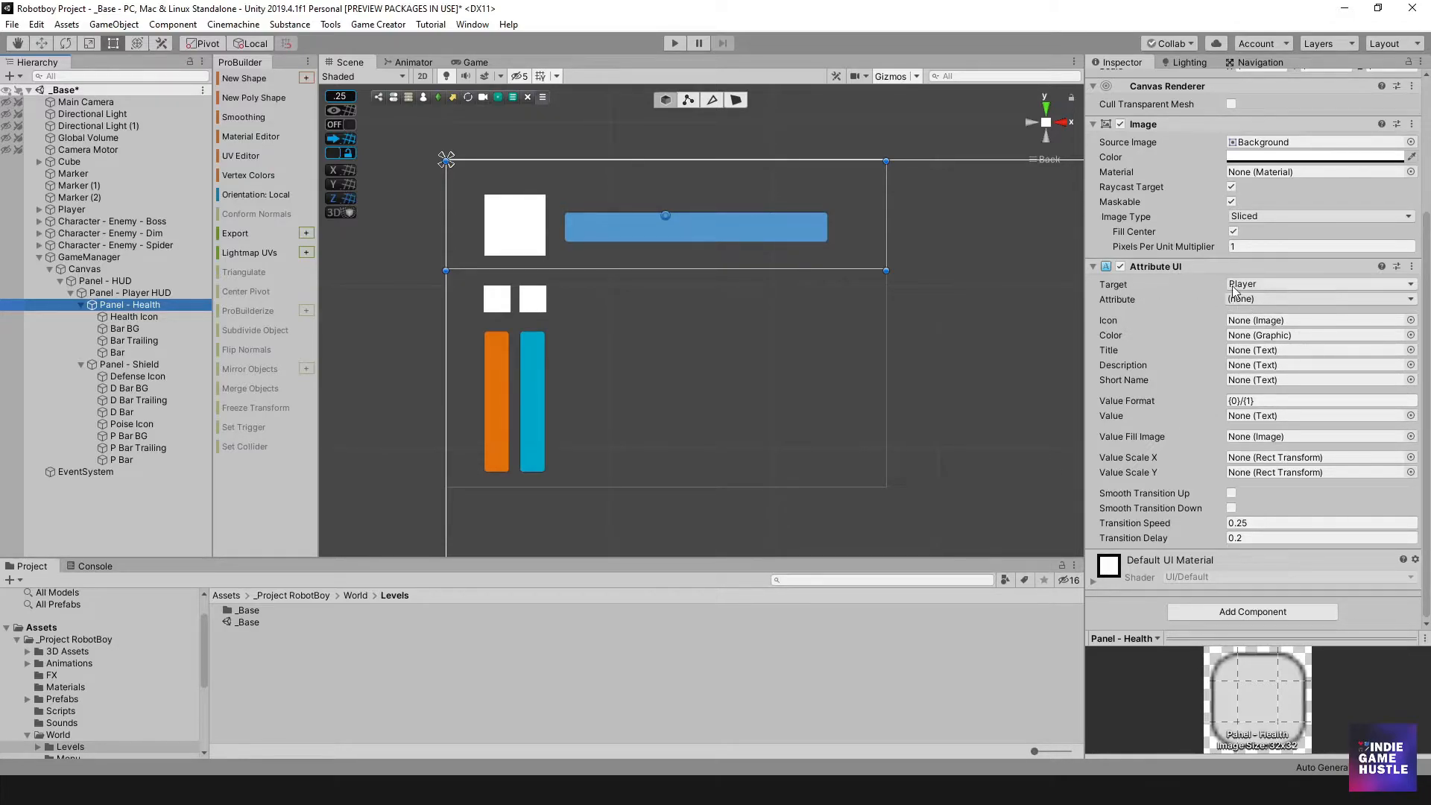
{"action": "left_click", "coordinate": [1270, 284]}
{"action": "left_click", "coordinate": [1146, 284]}
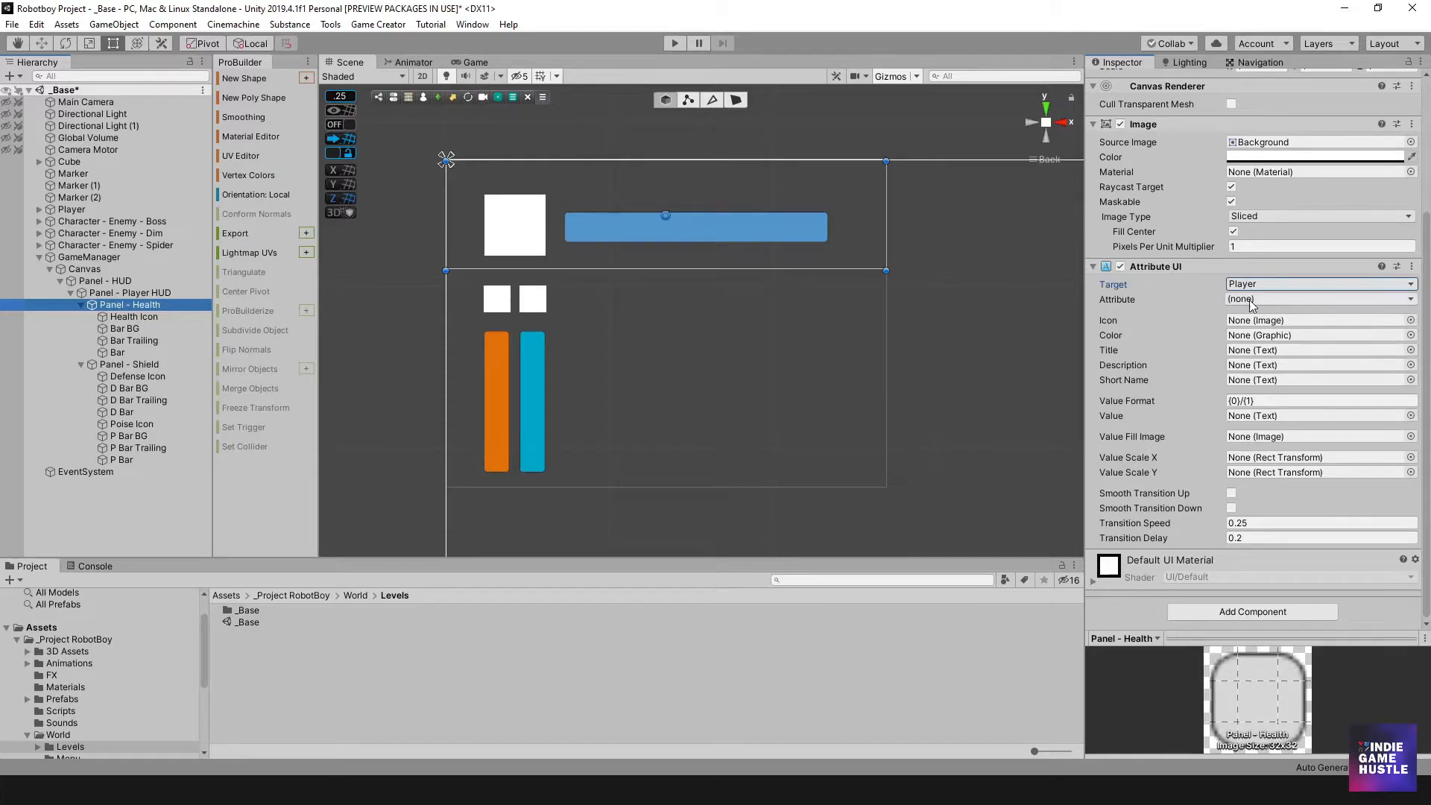
{"action": "left_click", "coordinate": [1276, 300]}
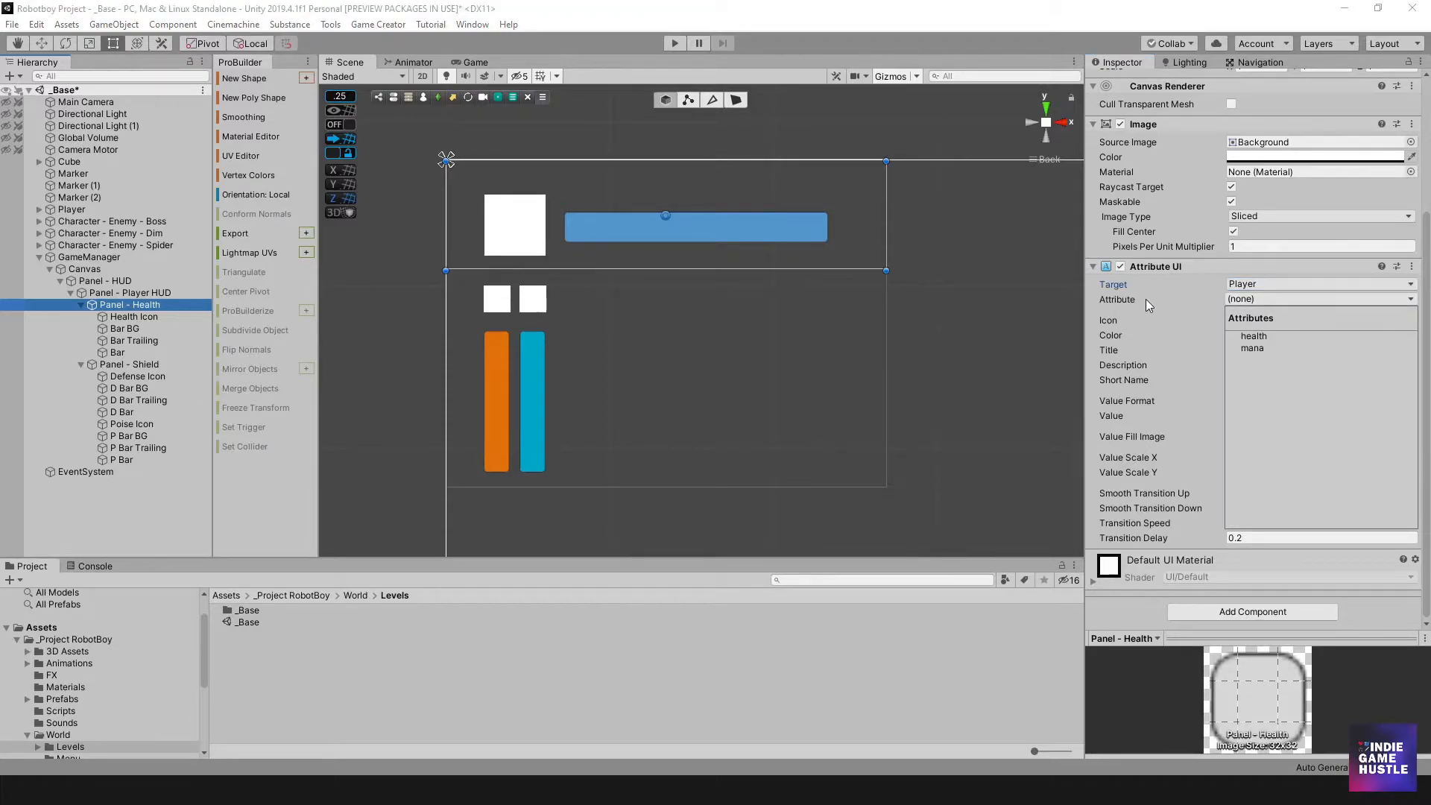
{"action": "left_click", "coordinate": [1124, 298]}
{"action": "left_click", "coordinate": [1255, 300]}
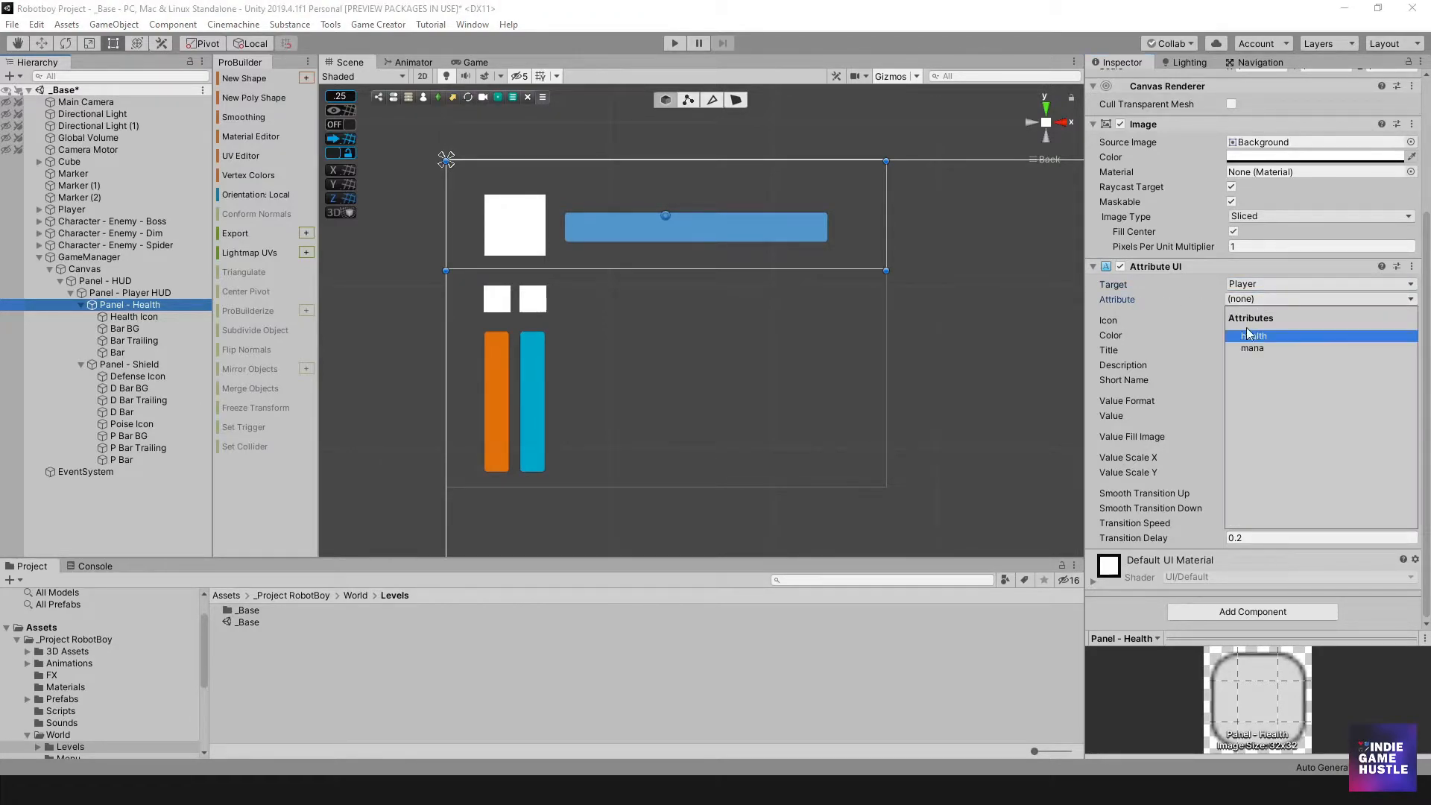
{"action": "left_click", "coordinate": [1146, 306]}
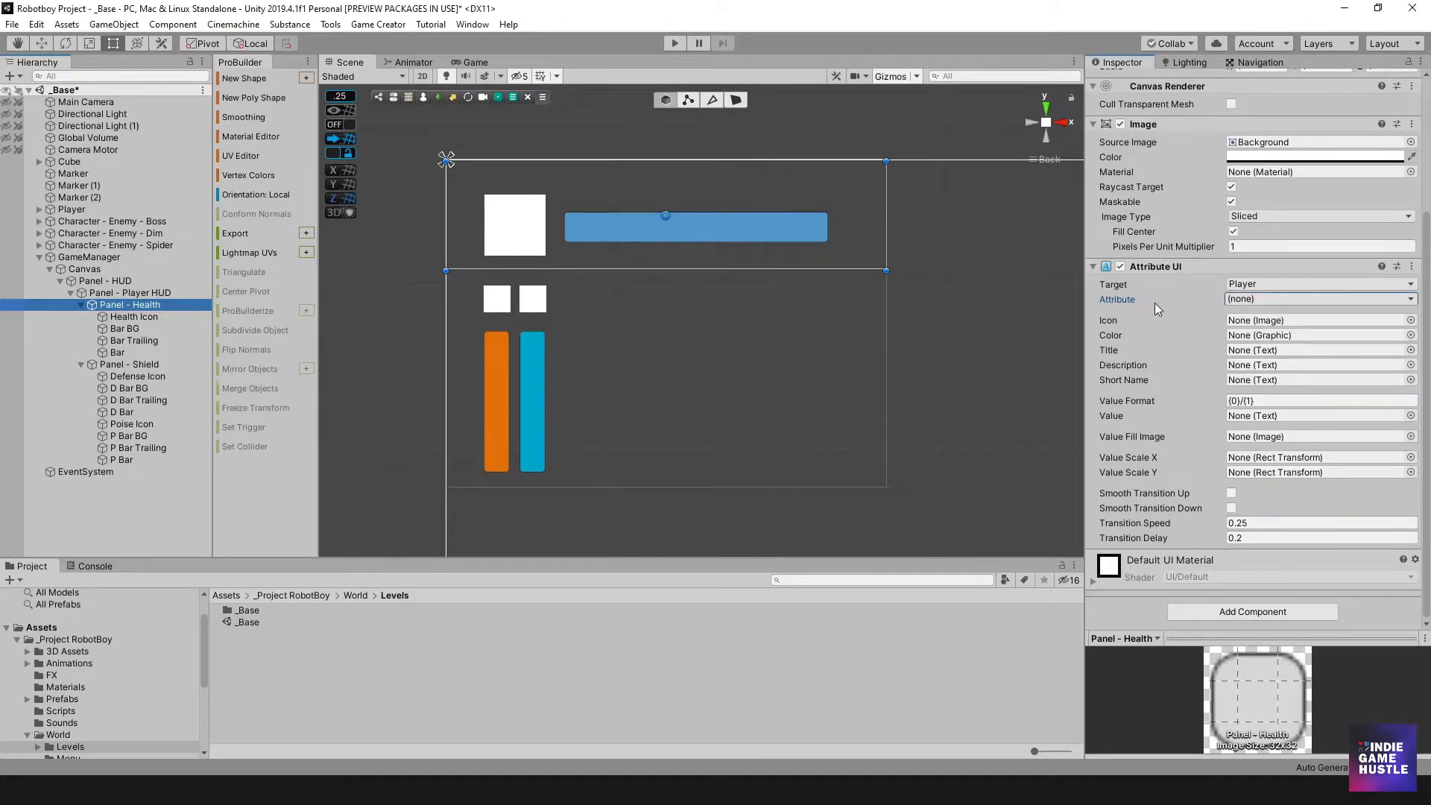
- Open the Game Creator Preferences and look through the stats, attributes and status effects sections of the Stats module
{"action": "left_click", "coordinate": [382, 25]}
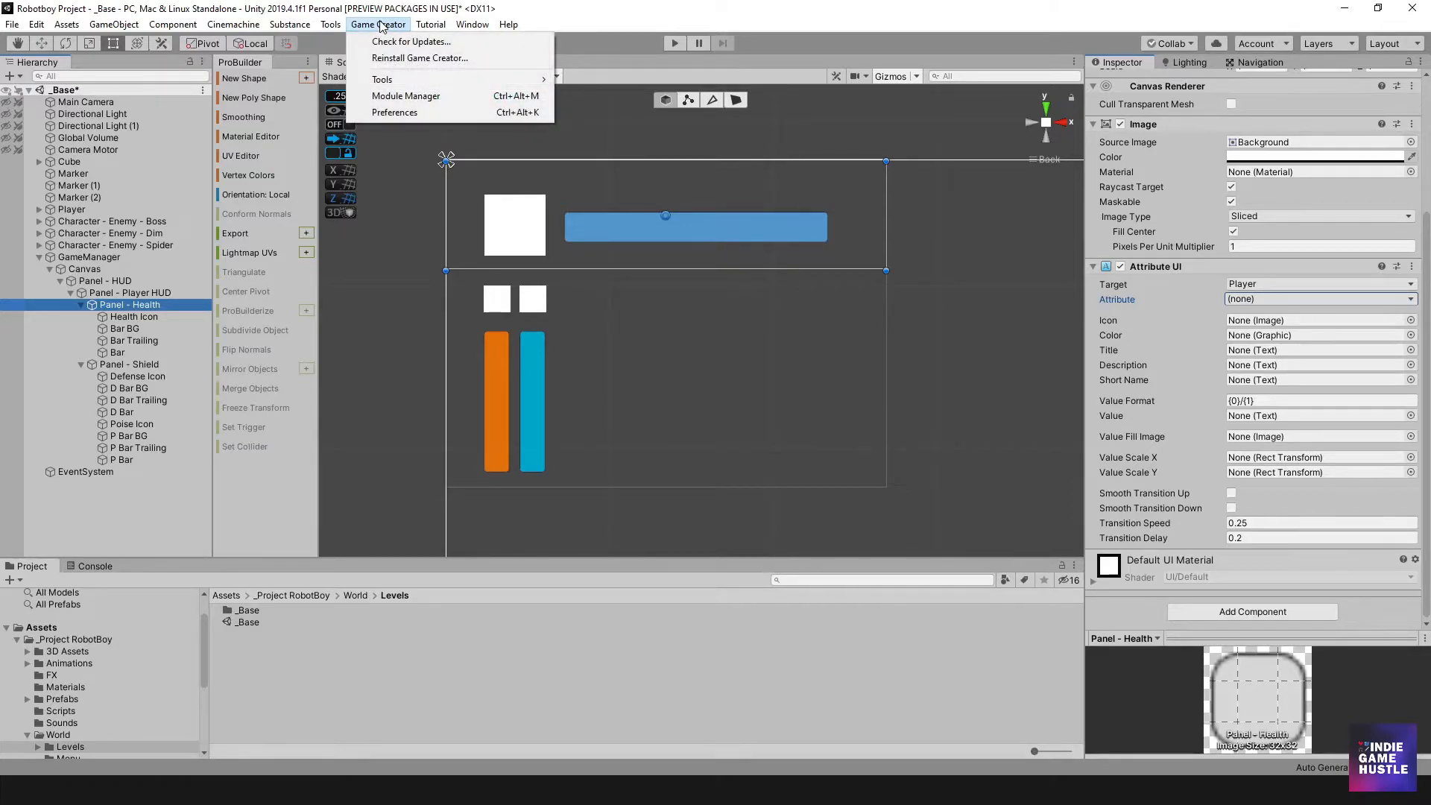
{"action": "left_click", "coordinate": [395, 113]}
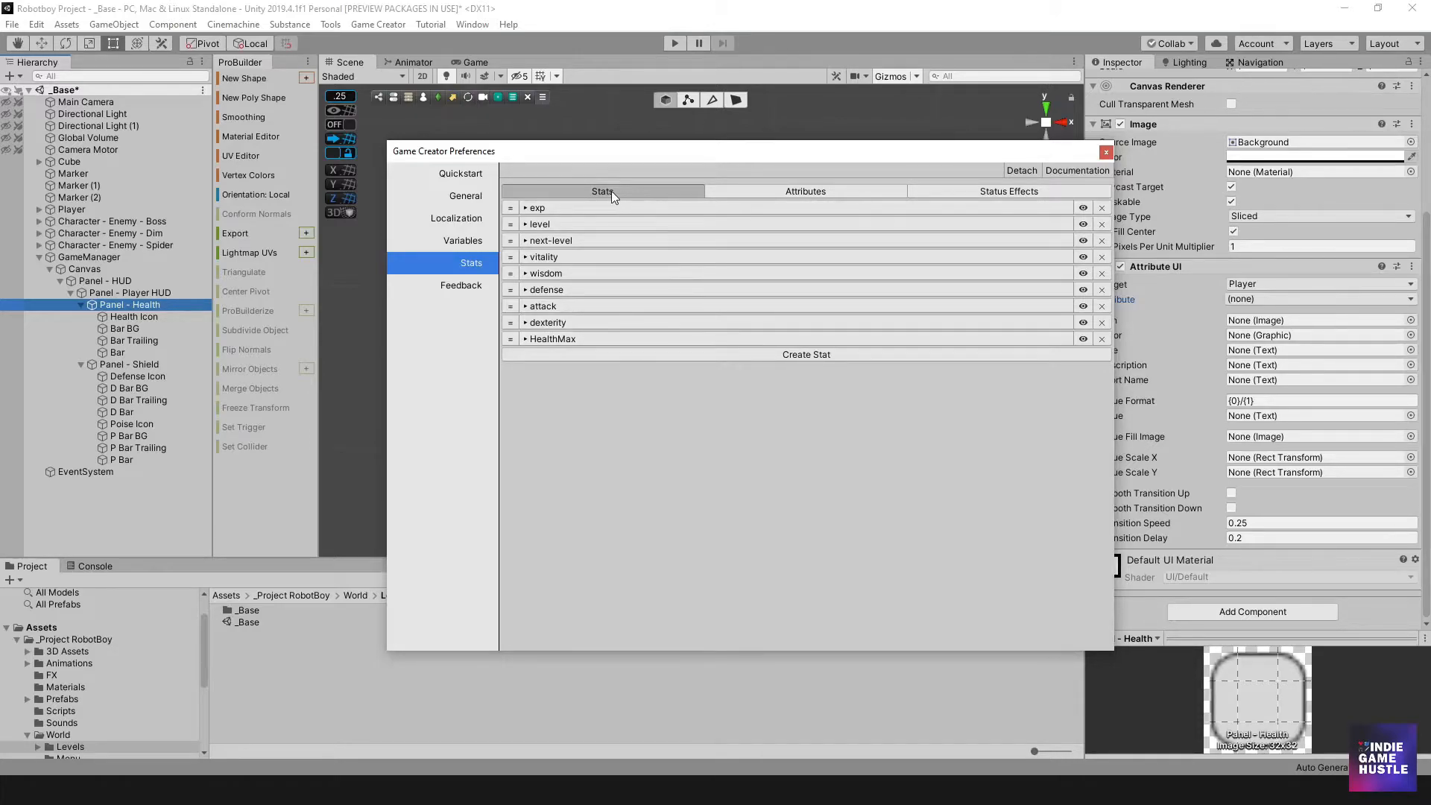
{"action": "left_click", "coordinate": [818, 191]}
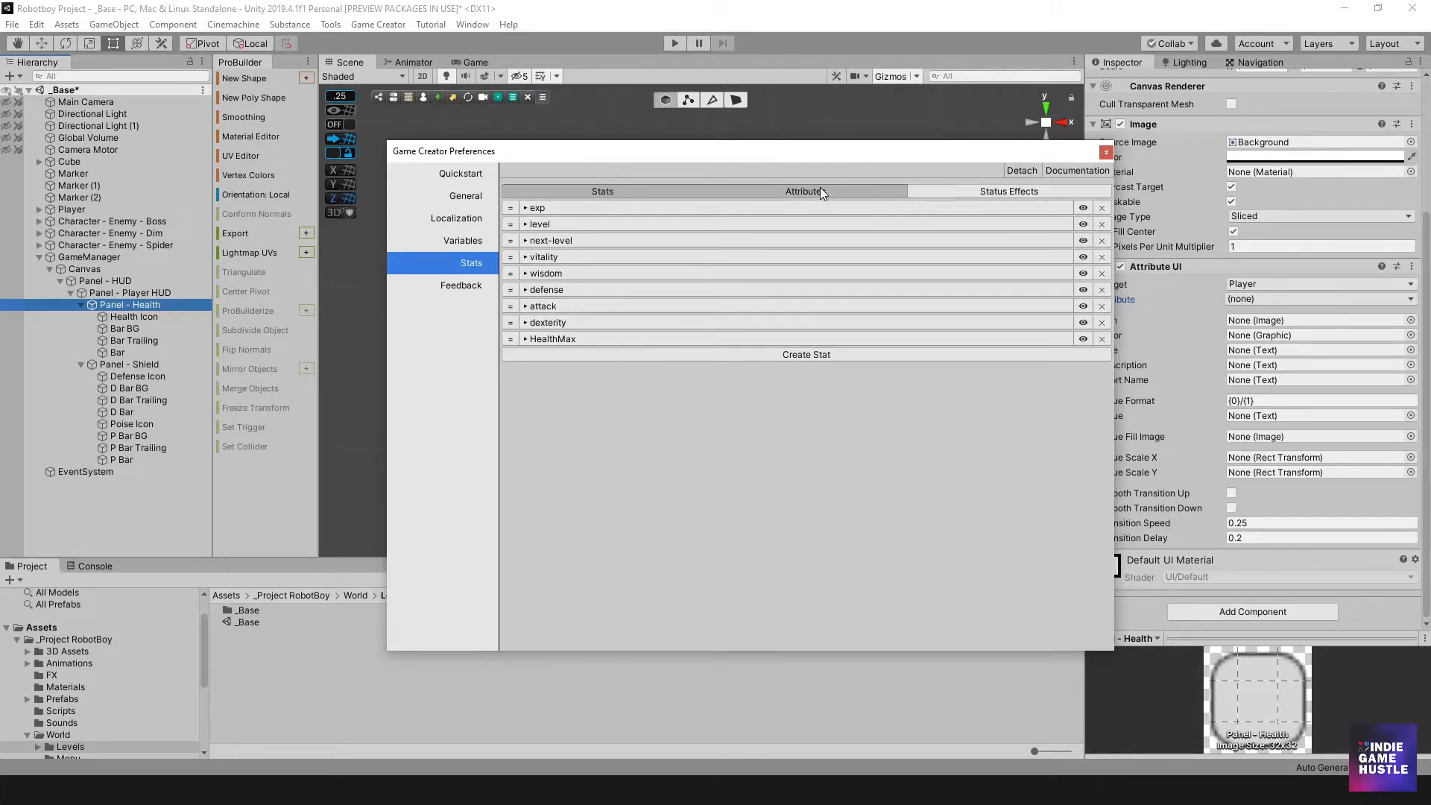
{"action": "left_click", "coordinate": [940, 191]}
{"action": "left_click", "coordinate": [664, 195]}
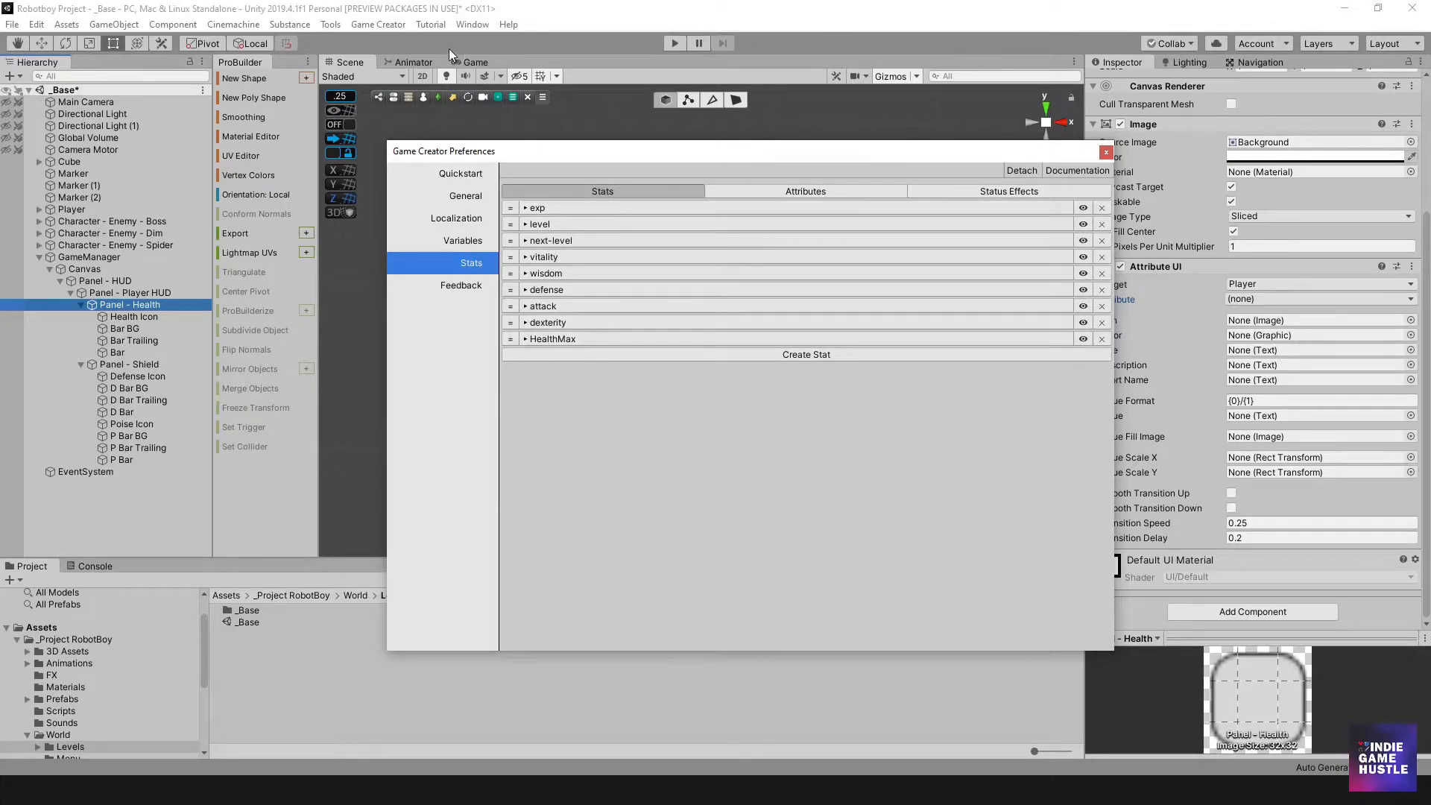
- Open the Game Creator Module Manager, examine the Stats Examples module details, and close the manager
{"action": "left_click", "coordinate": [378, 24]}
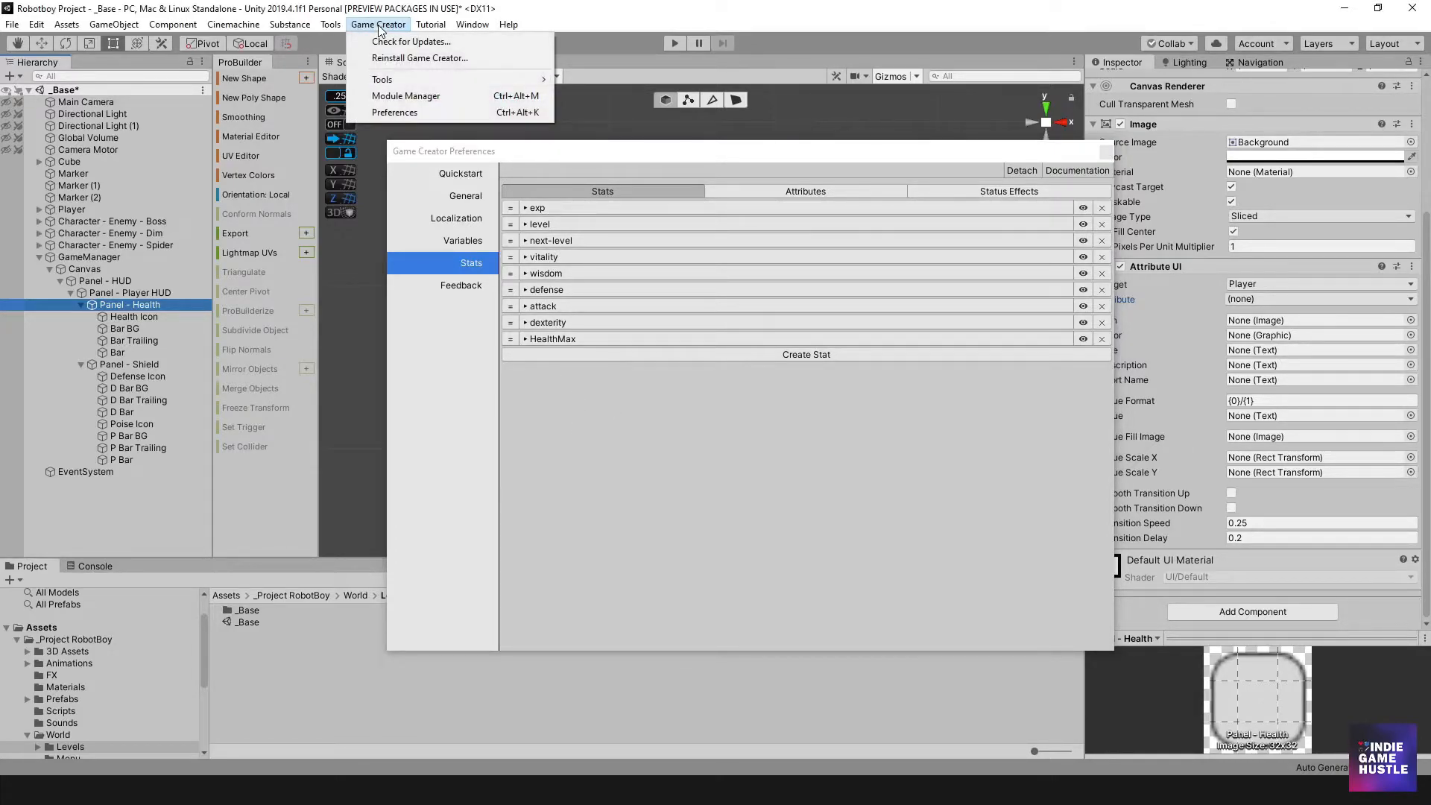
{"action": "left_click", "coordinate": [394, 99]}
{"action": "left_click_drag", "start_coordinate": [577, 152], "coordinate": [555, 164]}
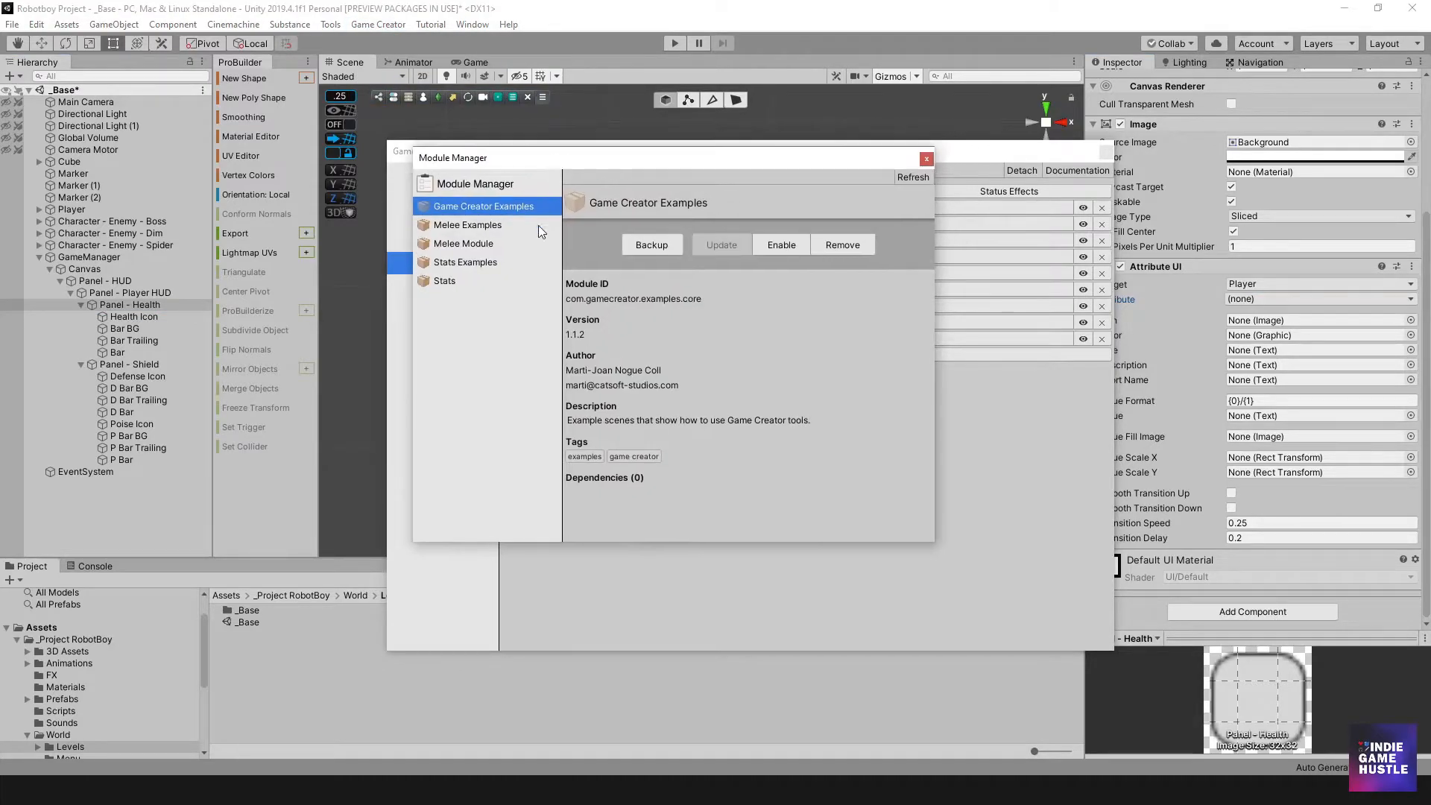
{"action": "left_click", "coordinate": [455, 264]}
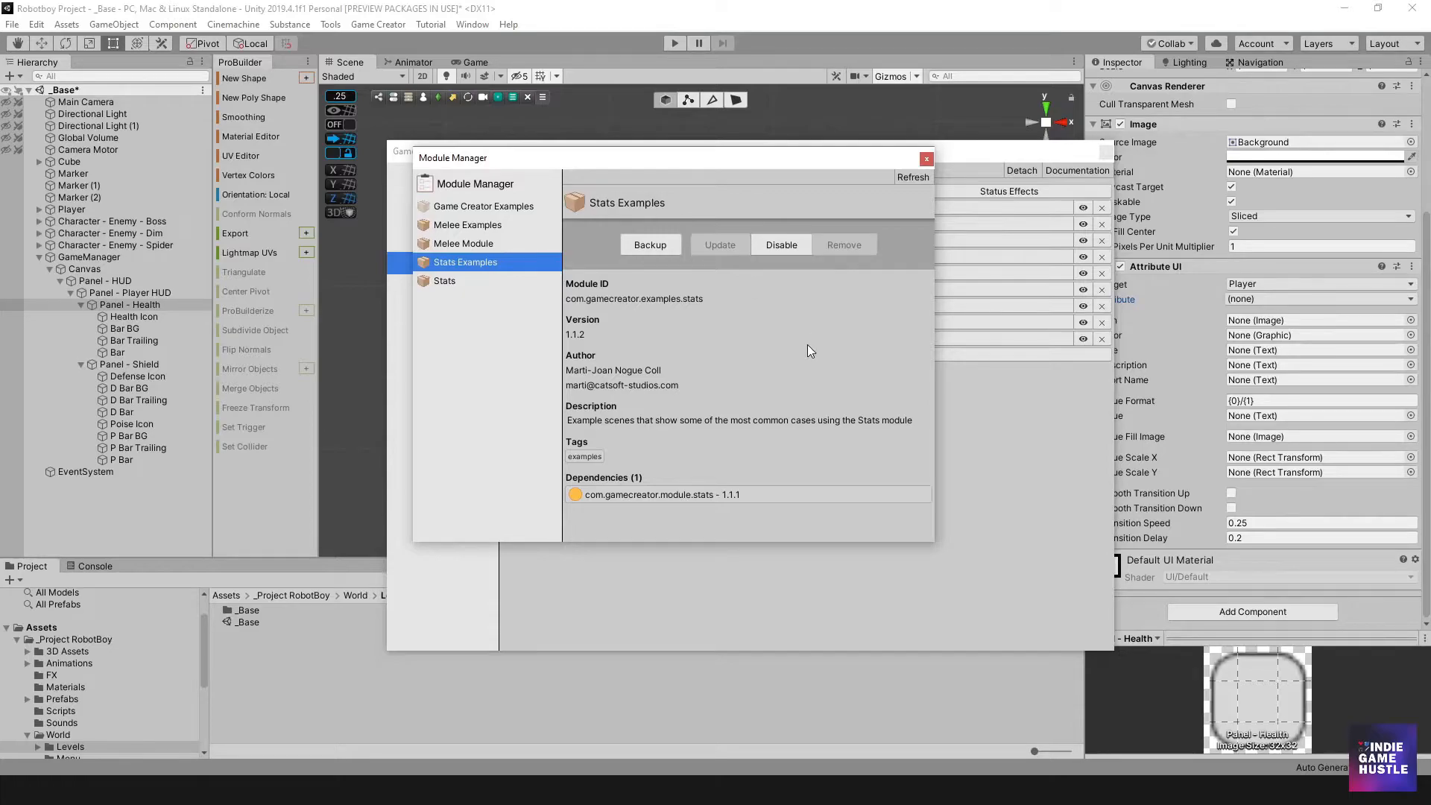
{"action": "left_click_drag", "start_coordinate": [753, 157], "coordinate": [776, 208]}
{"action": "left_click_drag", "start_coordinate": [872, 210], "coordinate": [1078, 396]}
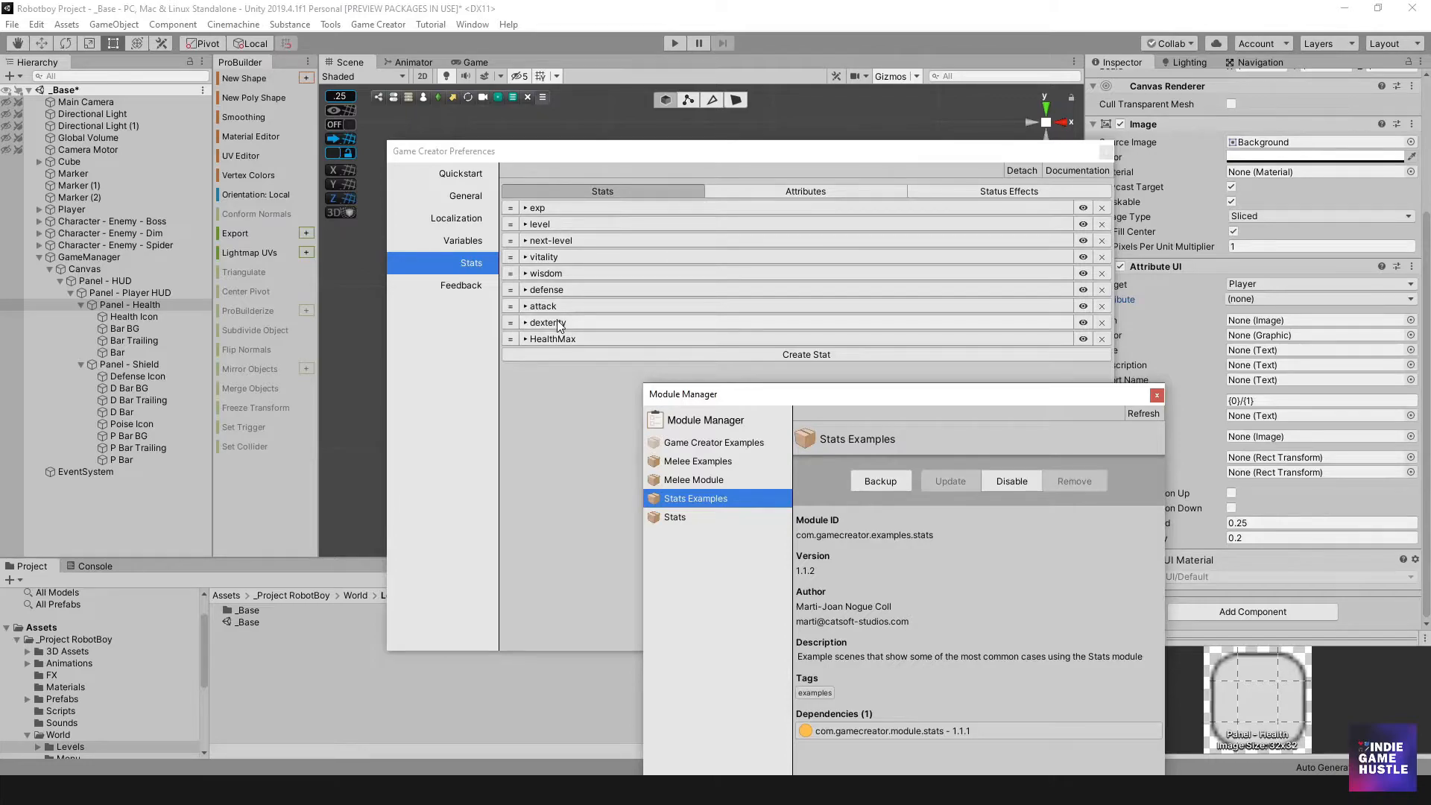
{"action": "left_click_drag", "start_coordinate": [1058, 394], "coordinate": [949, 400]}
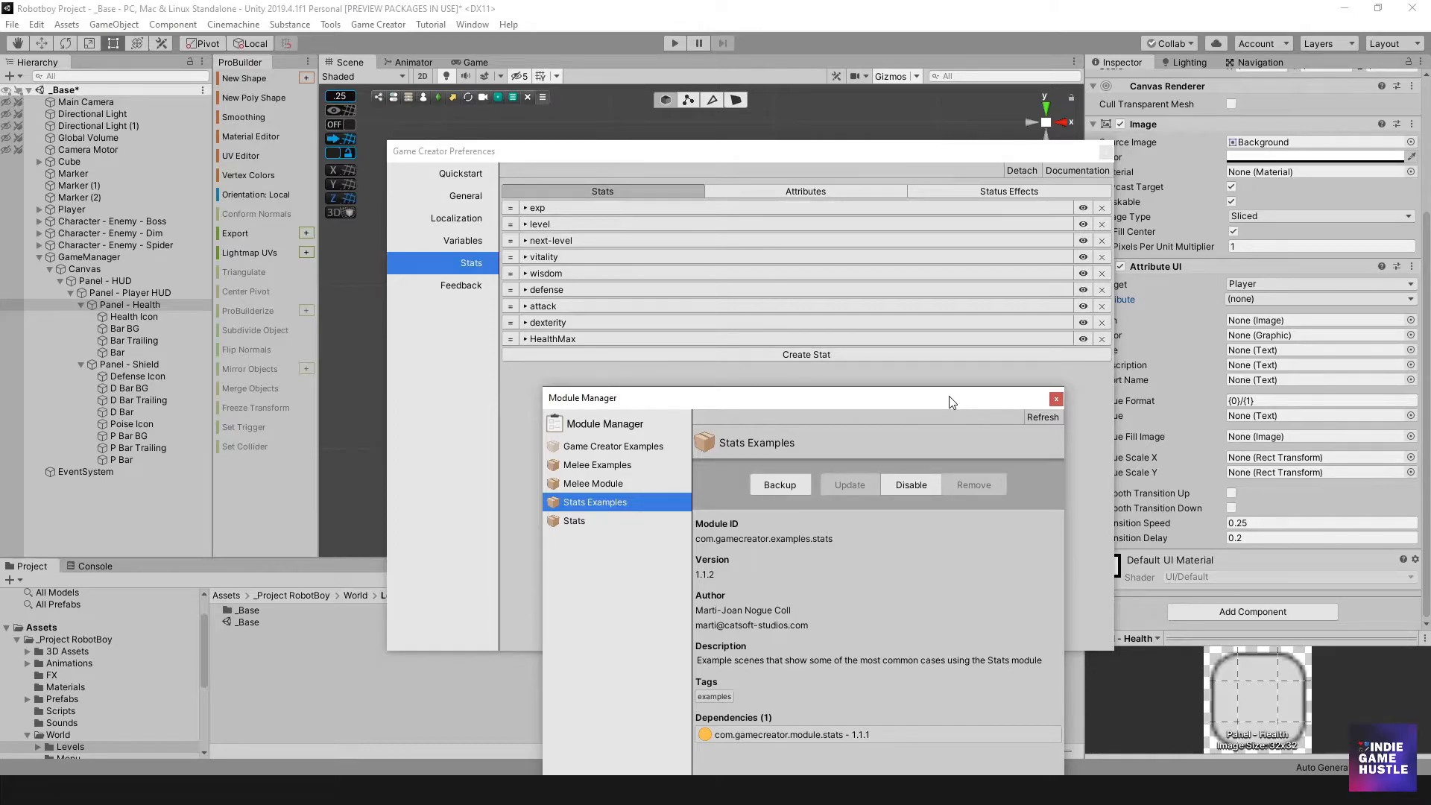
{"action": "left_click_drag", "start_coordinate": [950, 397], "coordinate": [950, 394]}
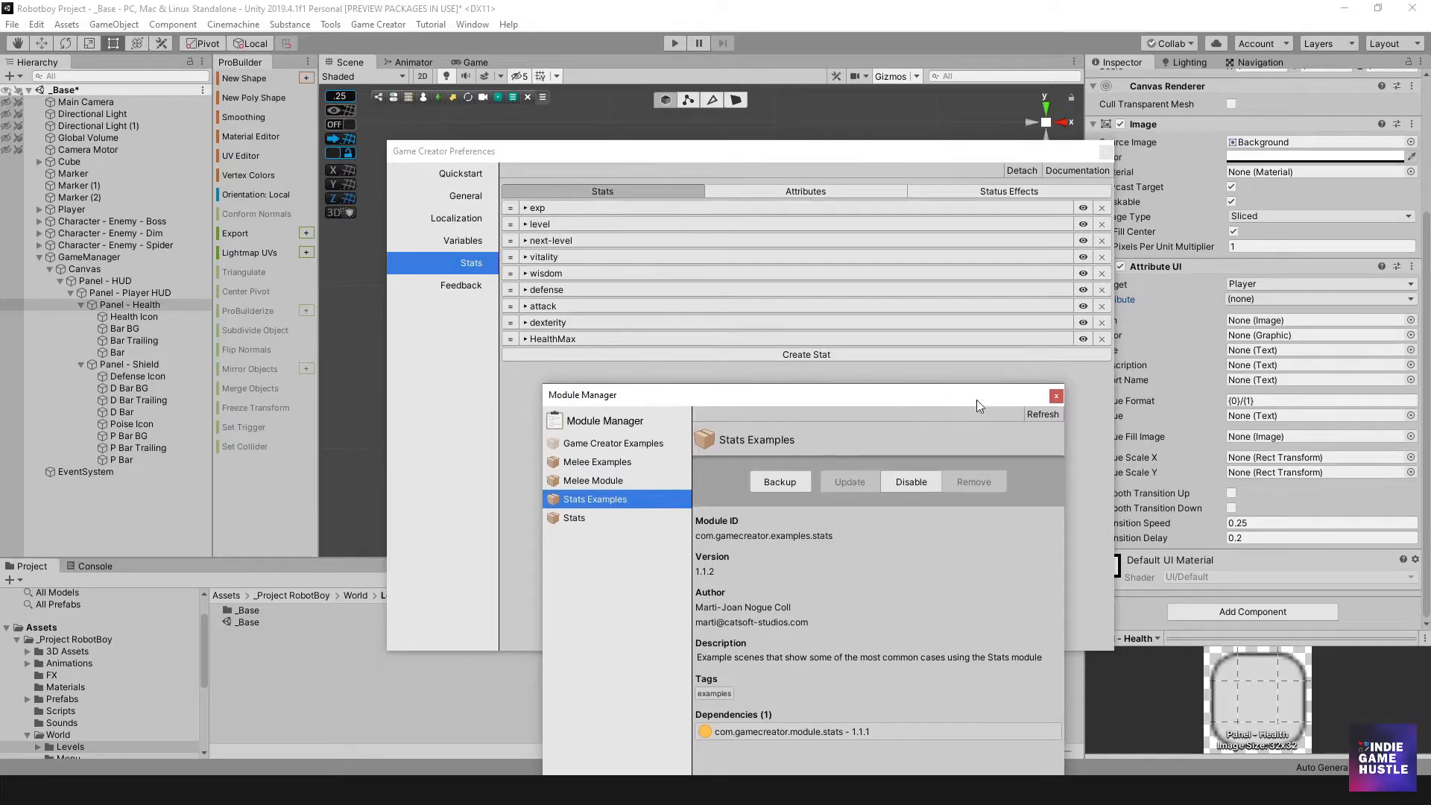
{"action": "left_click", "coordinate": [1056, 397]}
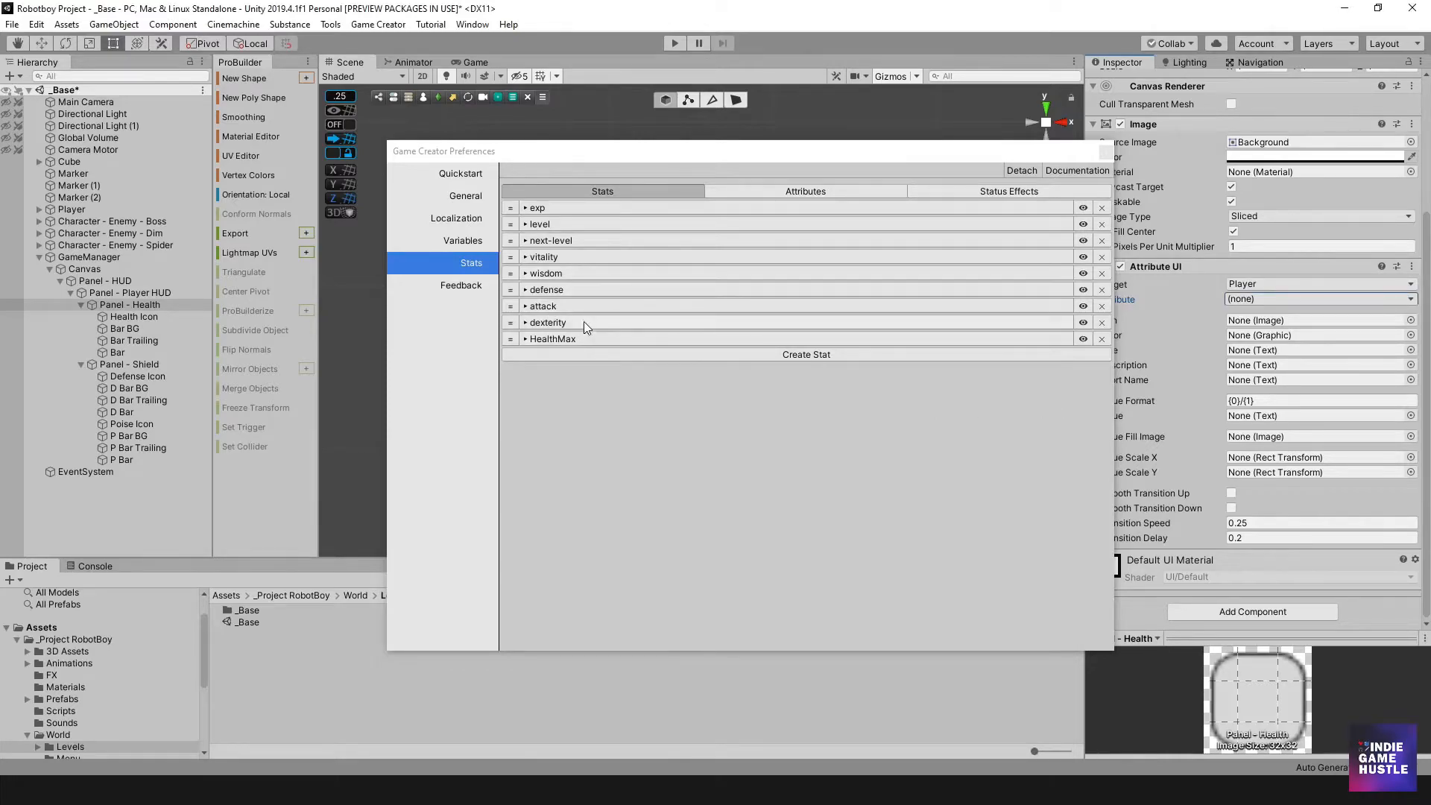
- Expand the health attribute in the Game Creator stats preferences and examine its name ID, title and description
{"action": "left_click", "coordinate": [752, 194]}
{"action": "left_click", "coordinate": [646, 192]}
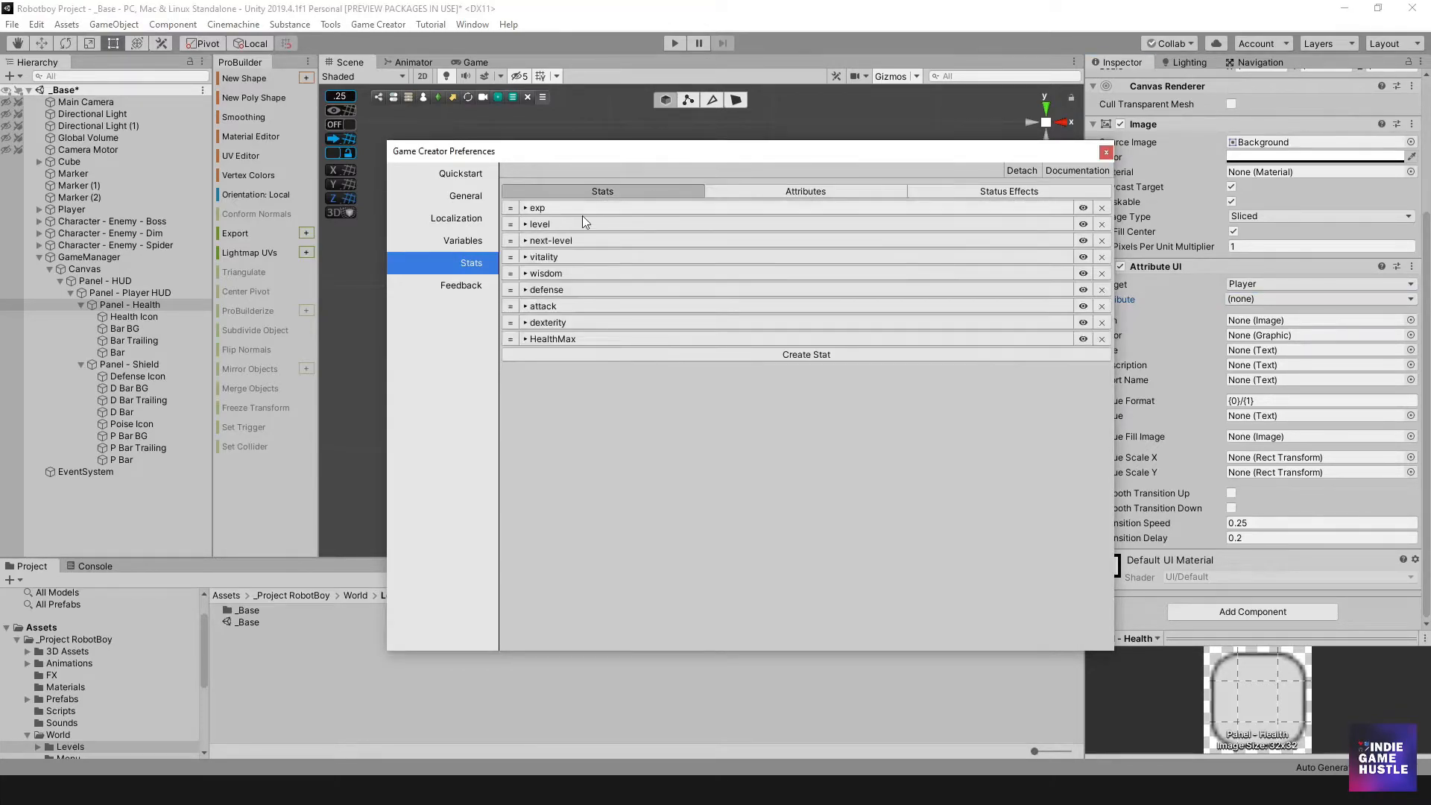
{"action": "left_click", "coordinate": [762, 191]}
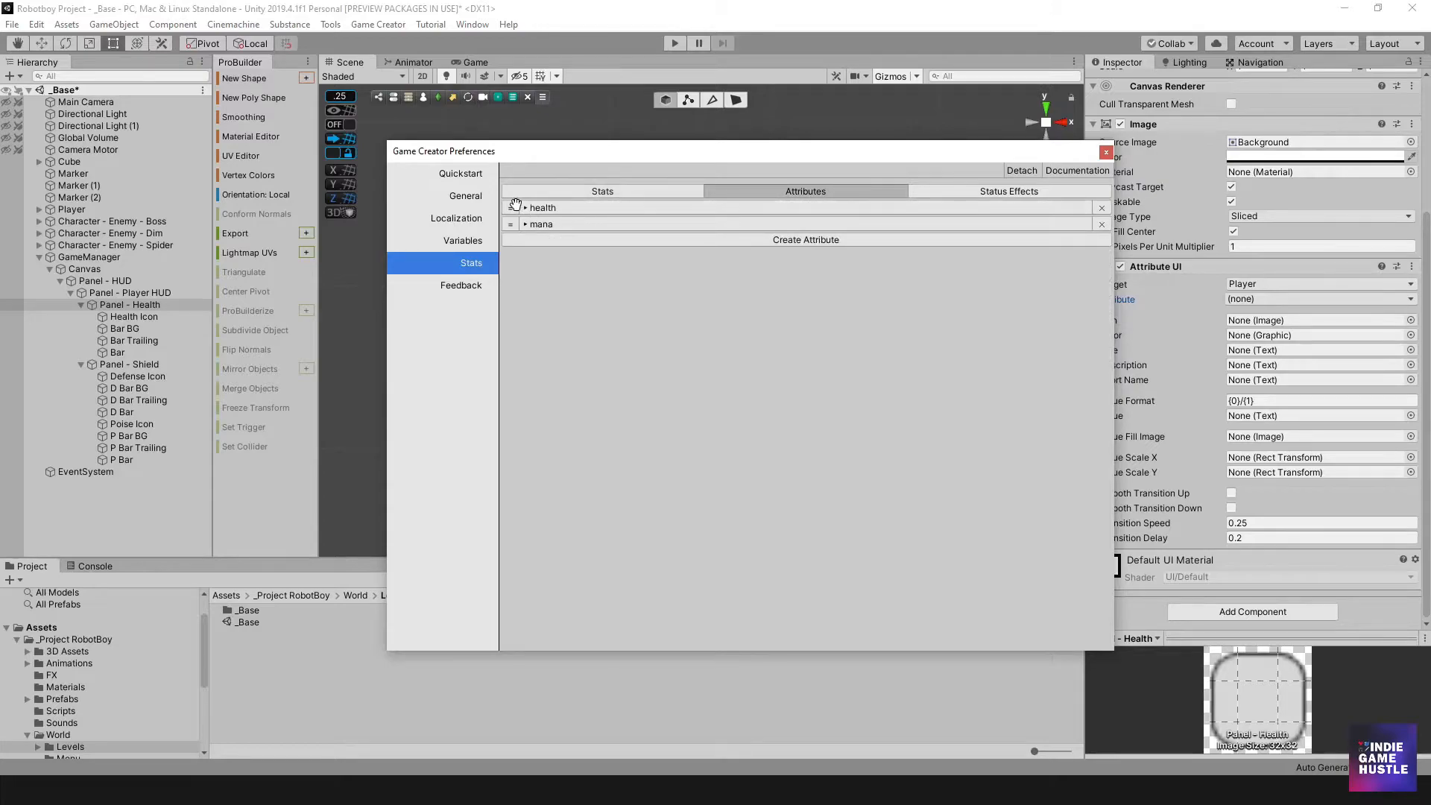
{"action": "left_click", "coordinate": [539, 207]}
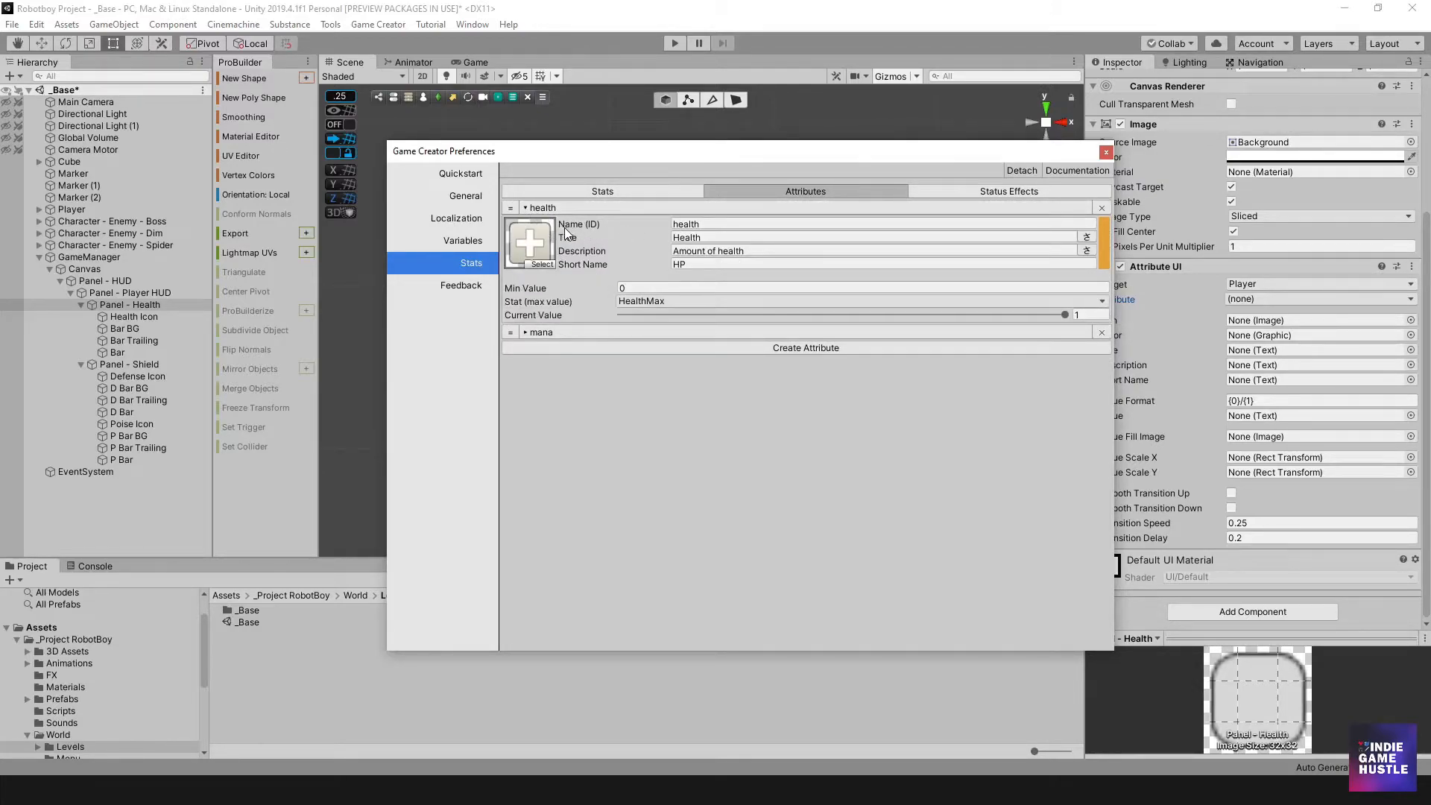
{"action": "left_click", "coordinate": [713, 226]}
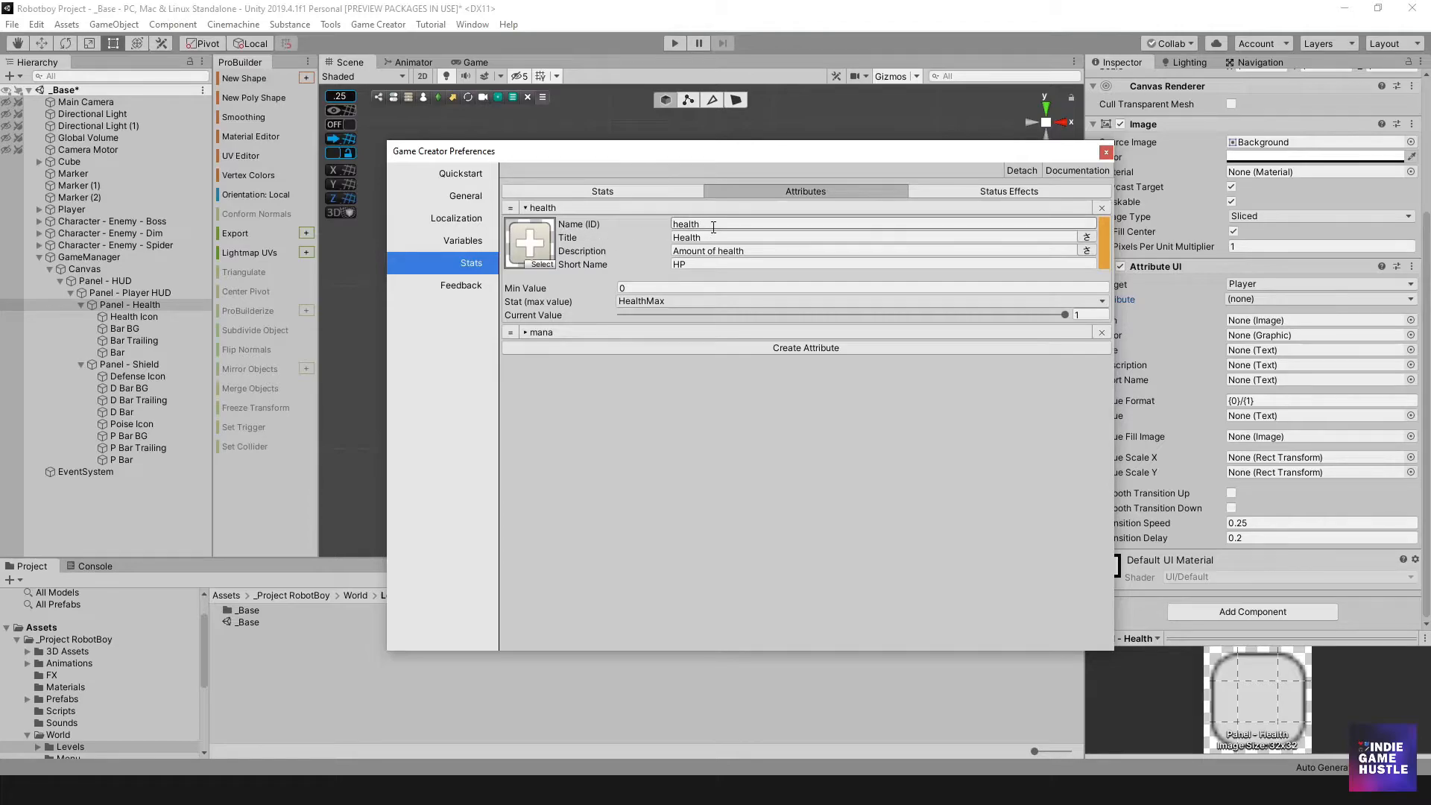
{"action": "double_click", "coordinate": [707, 236]}
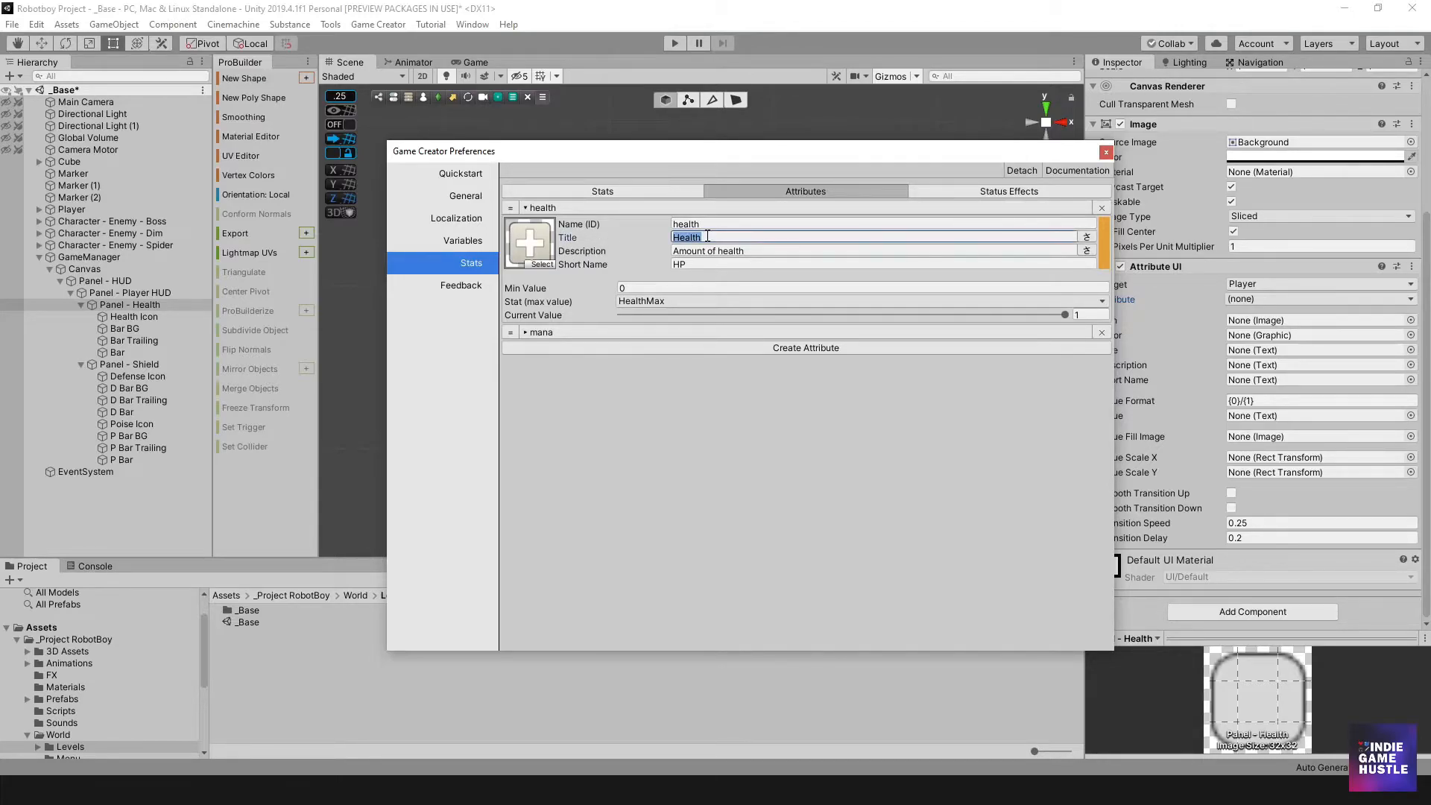
{"action": "left_click", "coordinate": [764, 252]}
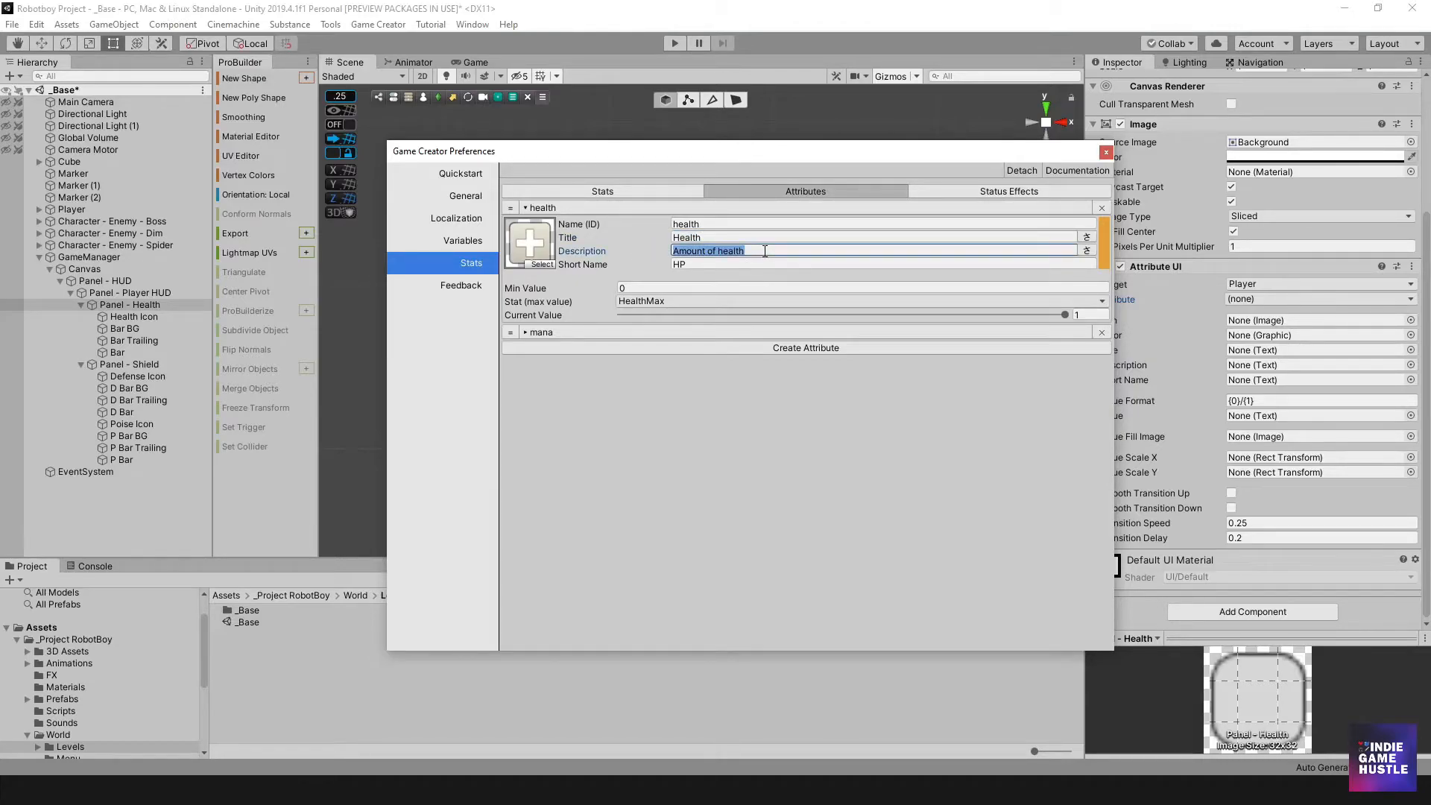
- Examine the health attribute's short name, minimum value and max-value stat, comparing them with the list of defined stats
{"action": "left_click", "coordinate": [694, 263]}
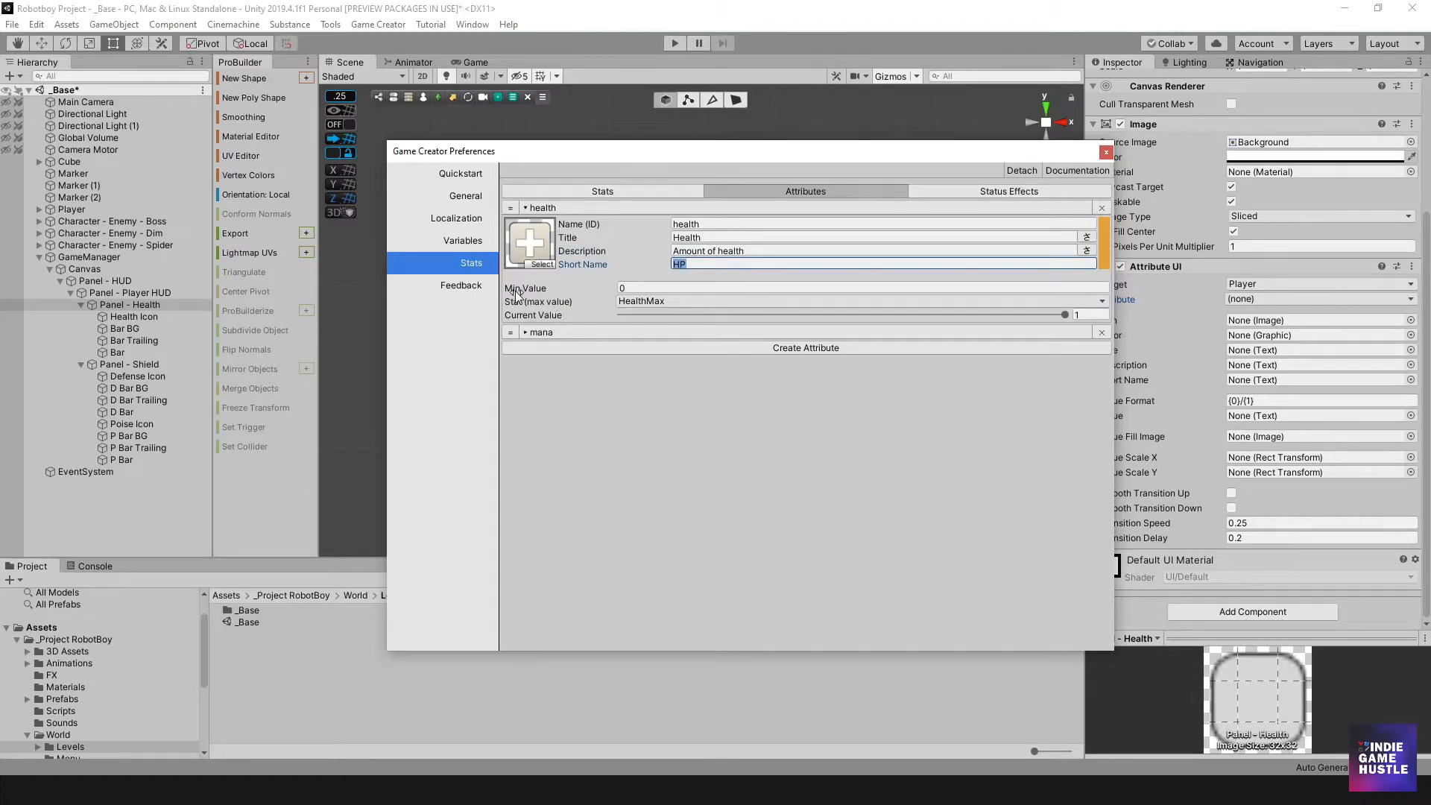
{"action": "left_click", "coordinate": [663, 287]}
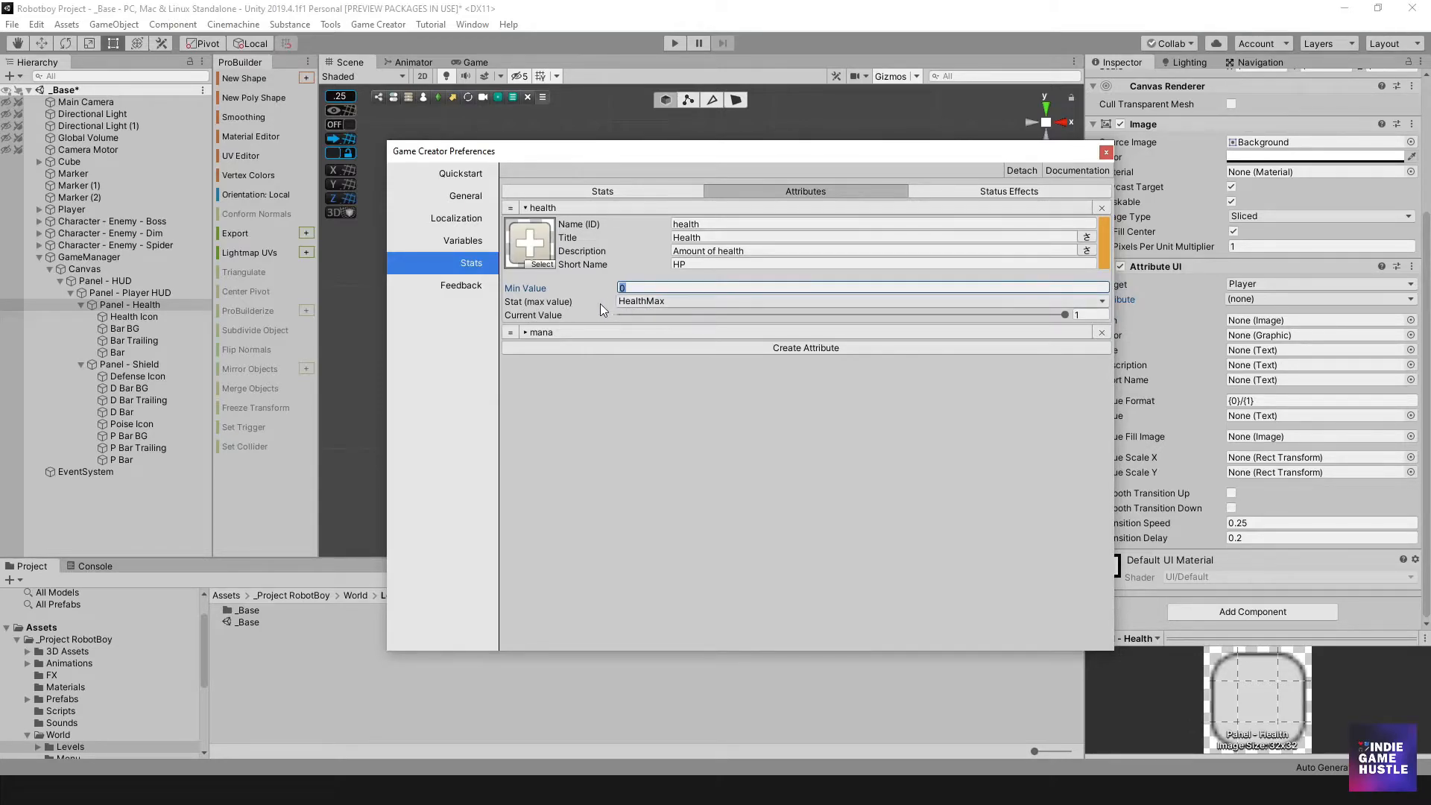
{"action": "left_click", "coordinate": [600, 191]}
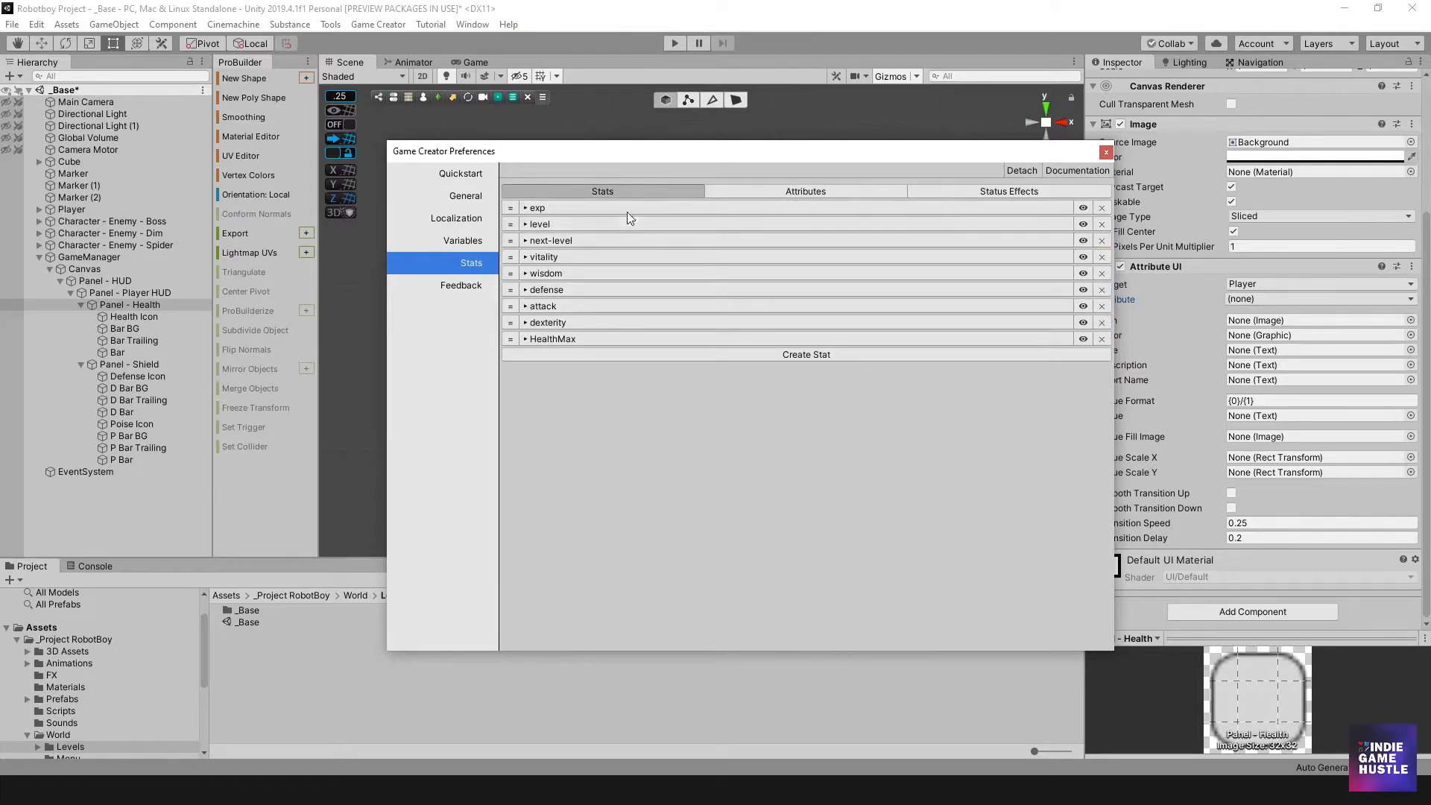
{"action": "left_click", "coordinate": [740, 191]}
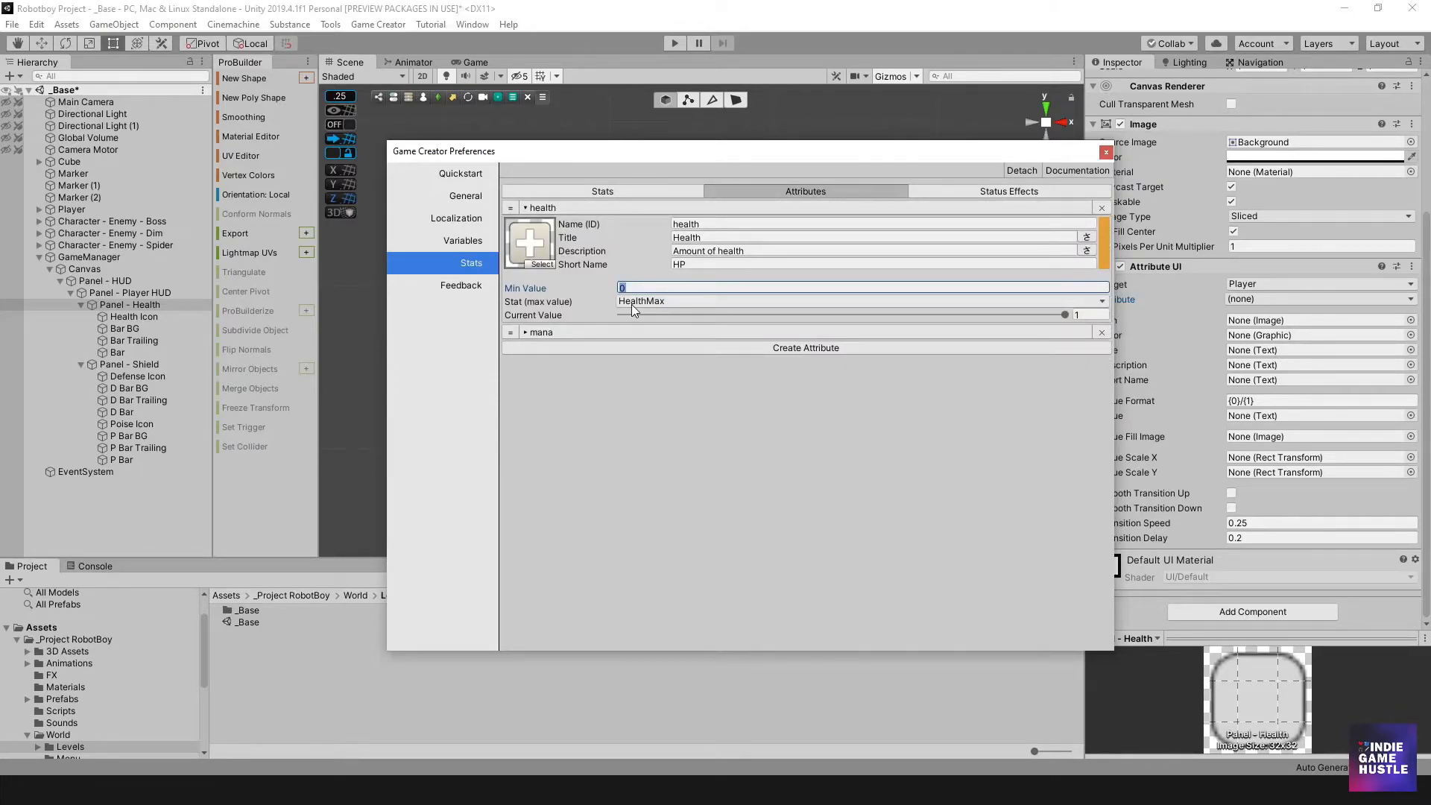
{"action": "left_click", "coordinate": [658, 190]}
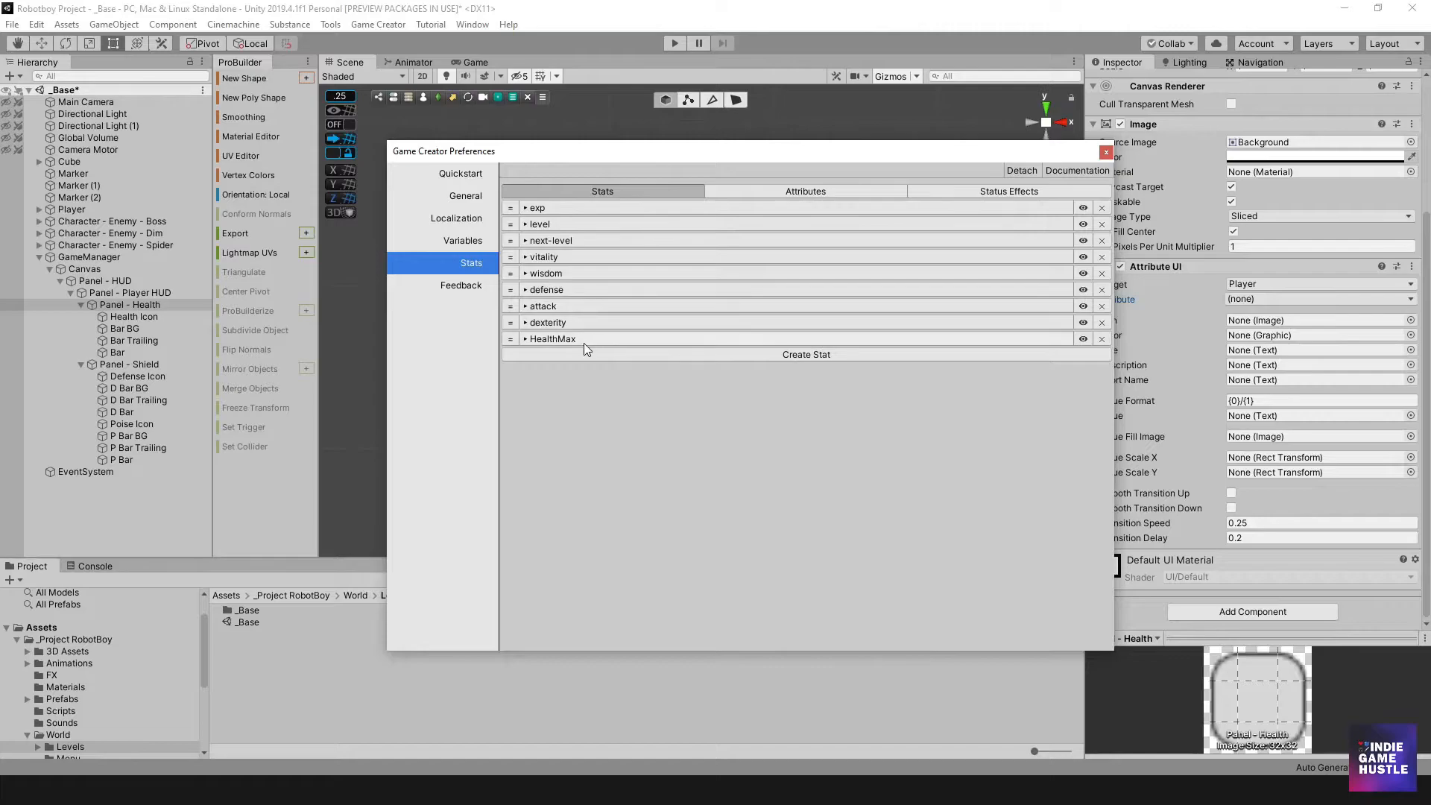
- Expand the vitality stat, examine its name ID, title, description, short name and base value, and collapse it
{"action": "left_click", "coordinate": [535, 257]}
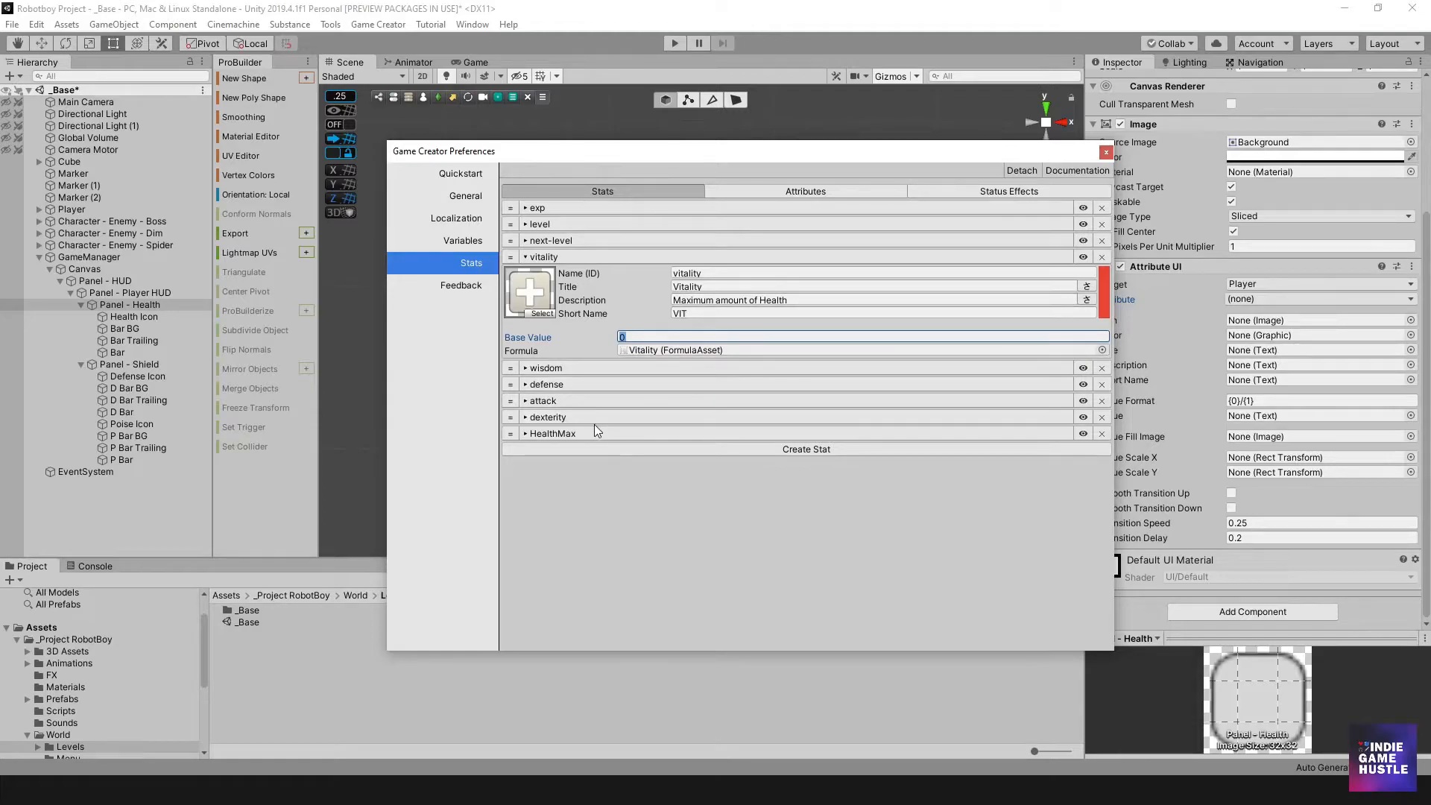
{"action": "left_click", "coordinate": [698, 273]}
{"action": "key", "text": "Tab"}
{"action": "key", "text": "Tab"}
{"action": "left_click", "coordinate": [793, 299]}
{"action": "left_click_drag", "start_coordinate": [812, 301], "coordinate": [667, 303]}
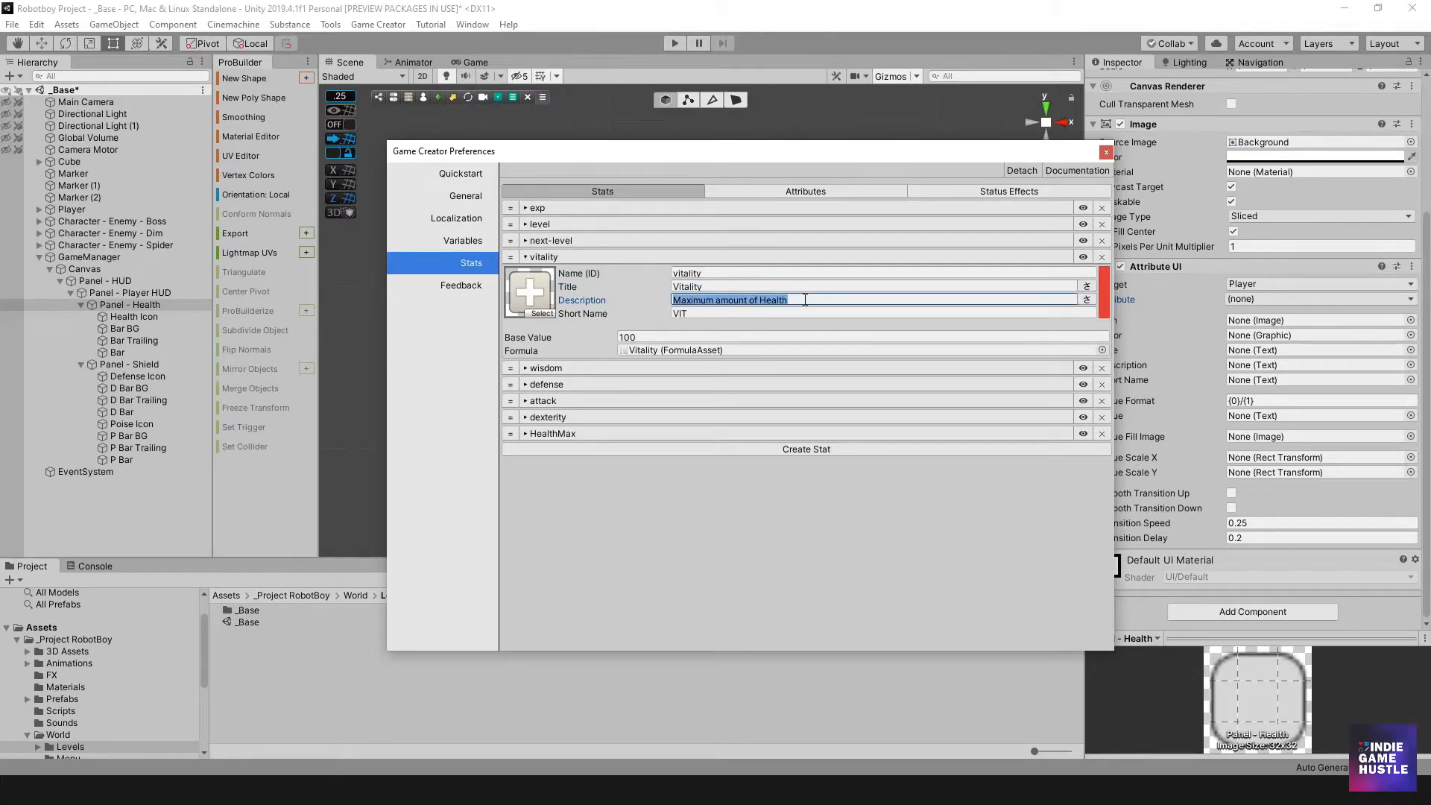
{"action": "key", "text": "Tab"}
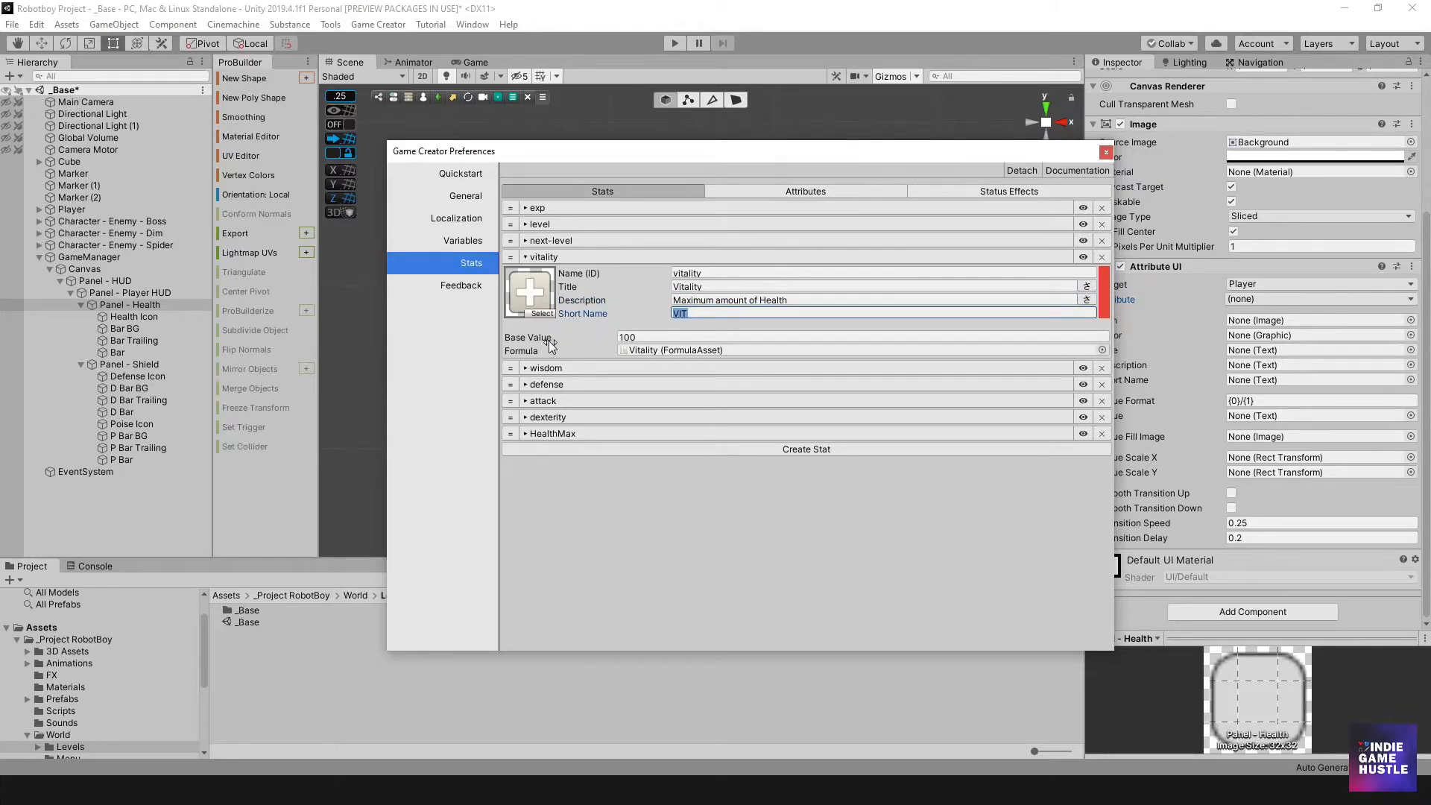
{"action": "left_click", "coordinate": [658, 337]}
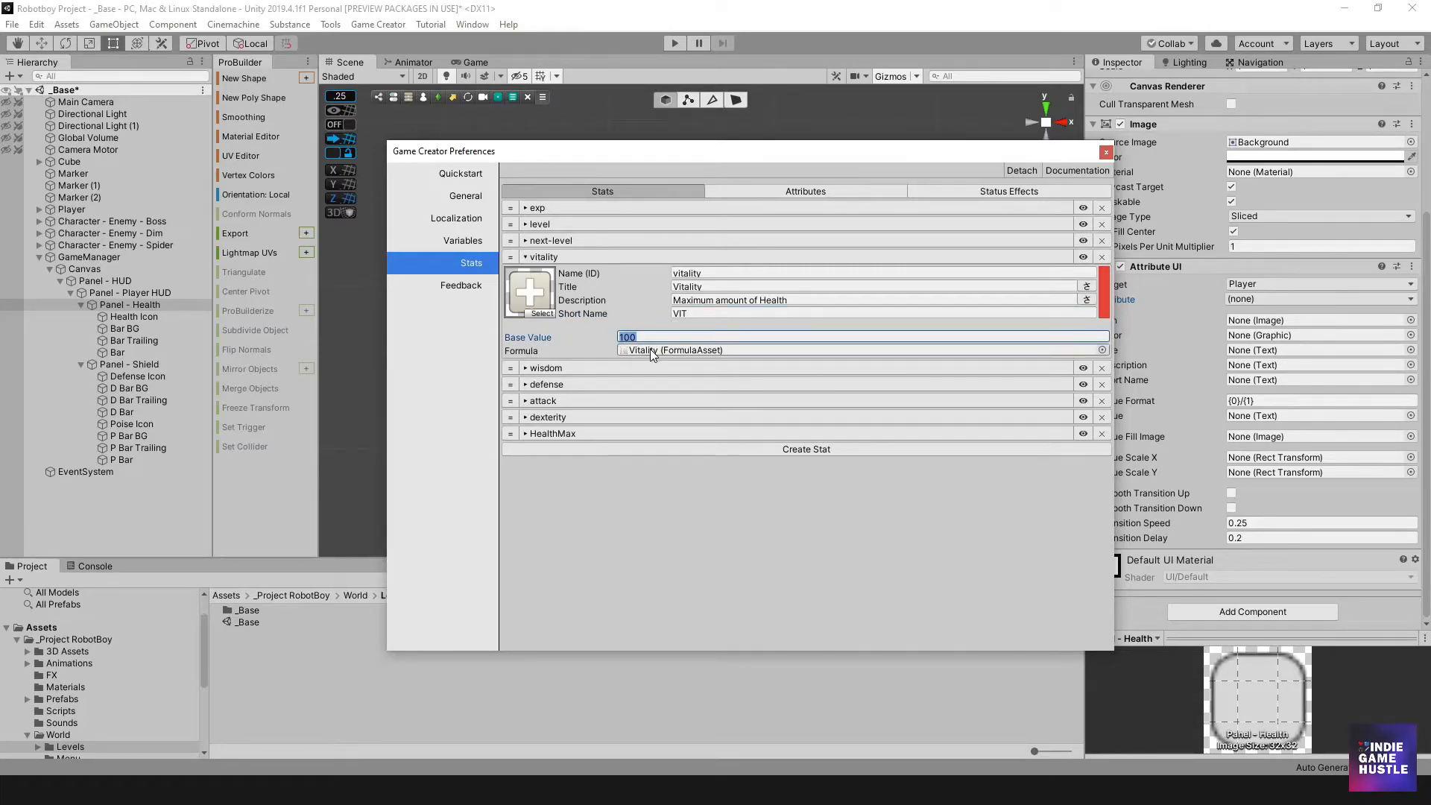
{"action": "left_click", "coordinate": [613, 256]}
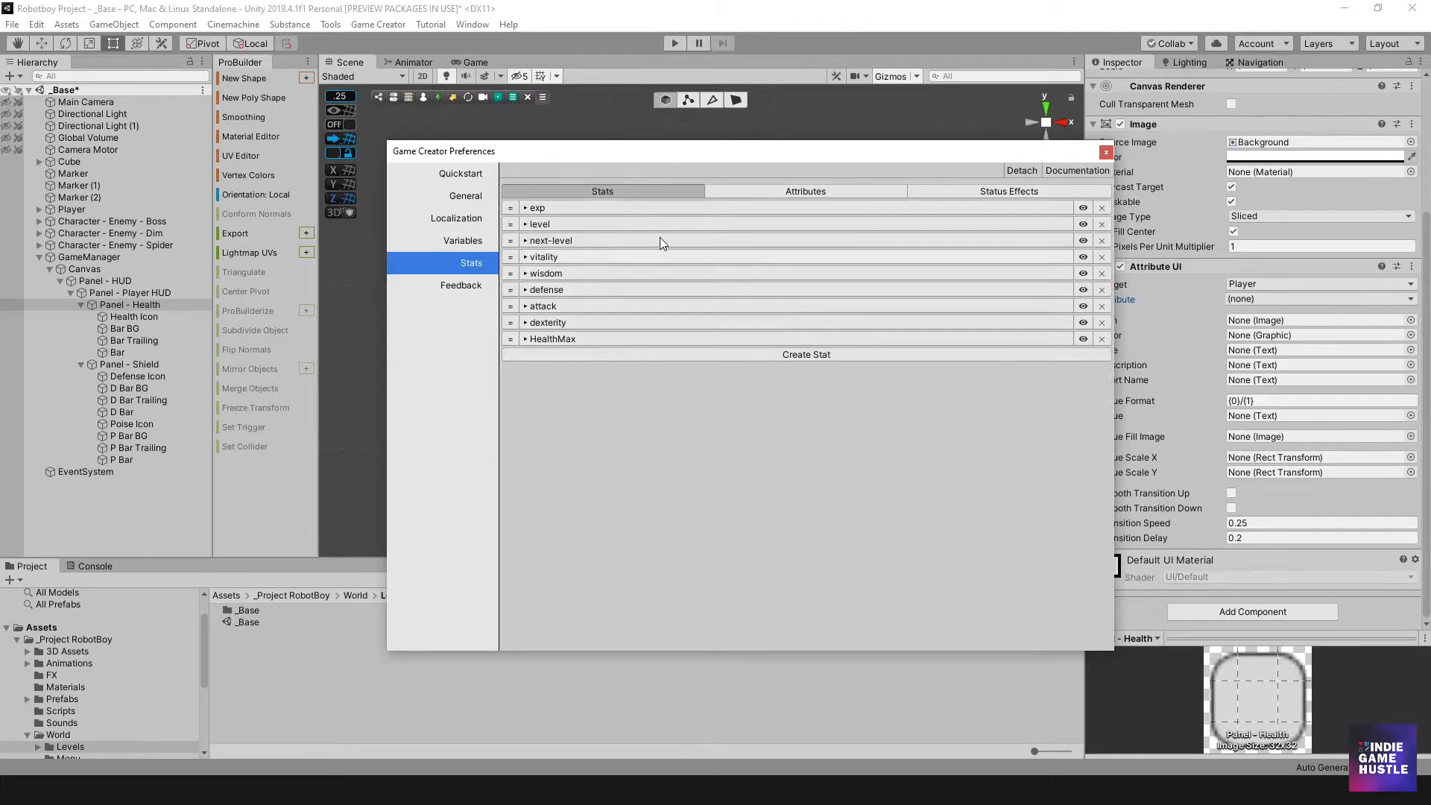
- Create a blank stat below HealthMax and look over its name ID, title, description, short name and base value fields
{"action": "left_click", "coordinate": [532, 340]}
{"action": "left_click", "coordinate": [535, 339]}
{"action": "left_click", "coordinate": [662, 355]}
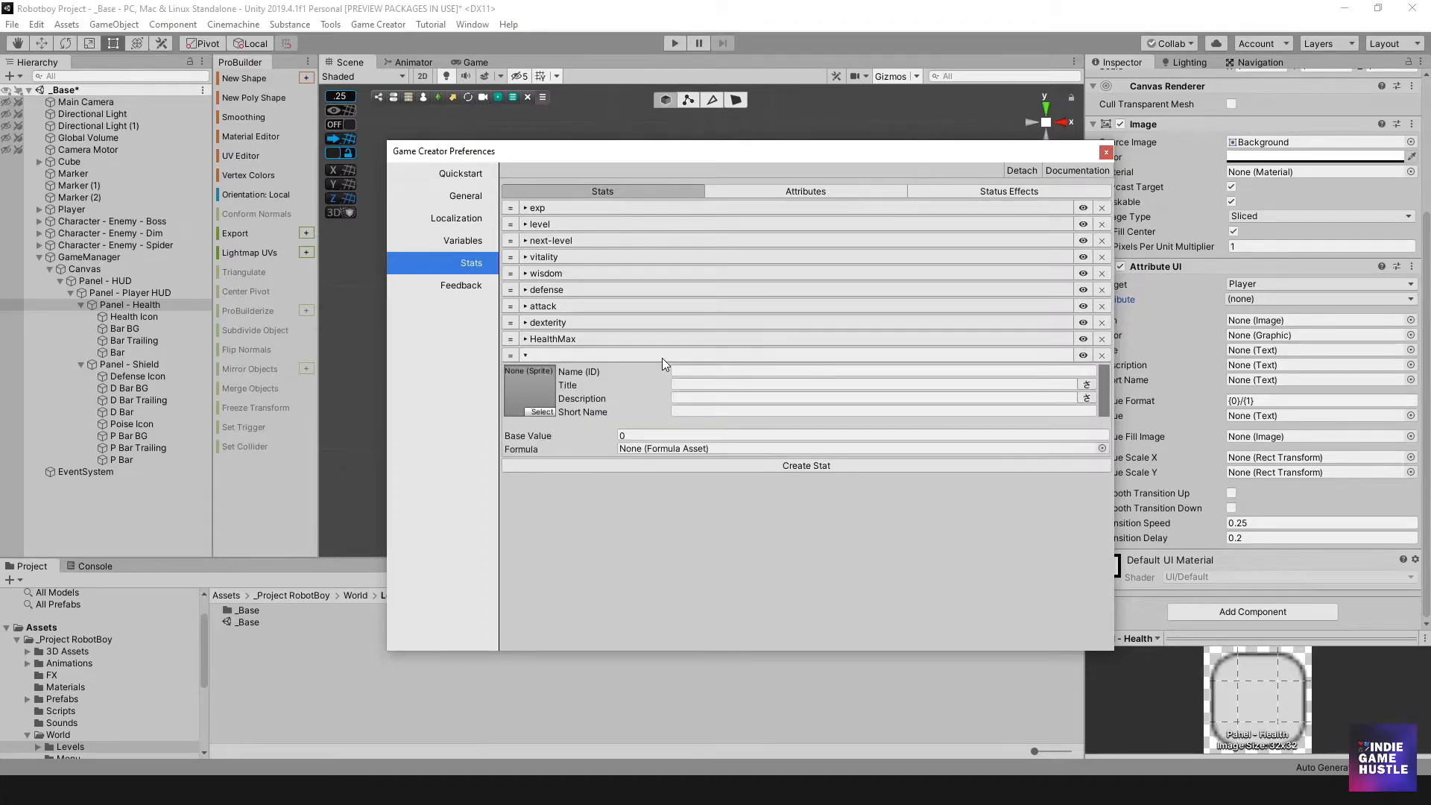
{"action": "left_click", "coordinate": [690, 371]}
{"action": "left_click", "coordinate": [681, 385]}
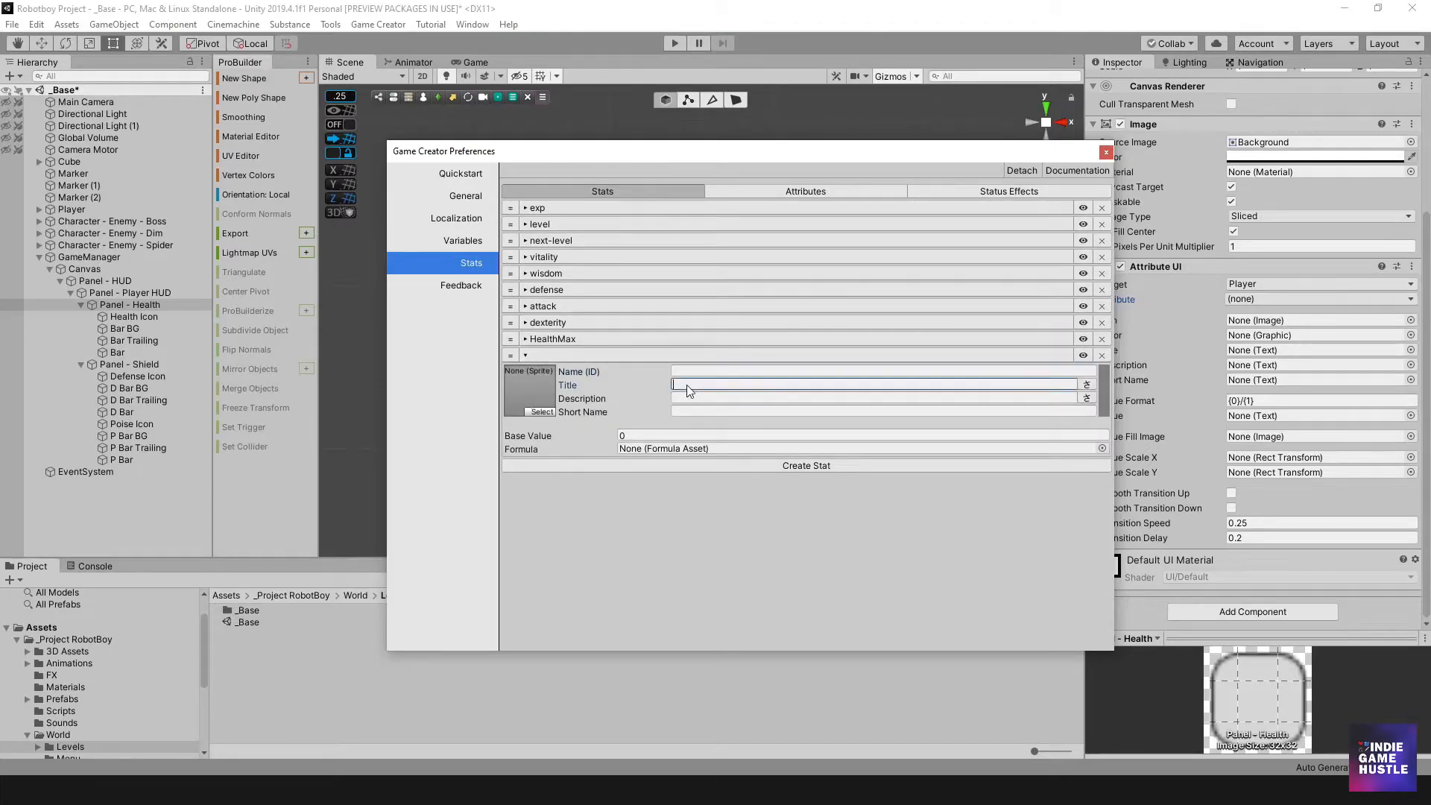
{"action": "left_click", "coordinate": [682, 398]}
{"action": "left_click", "coordinate": [684, 412]}
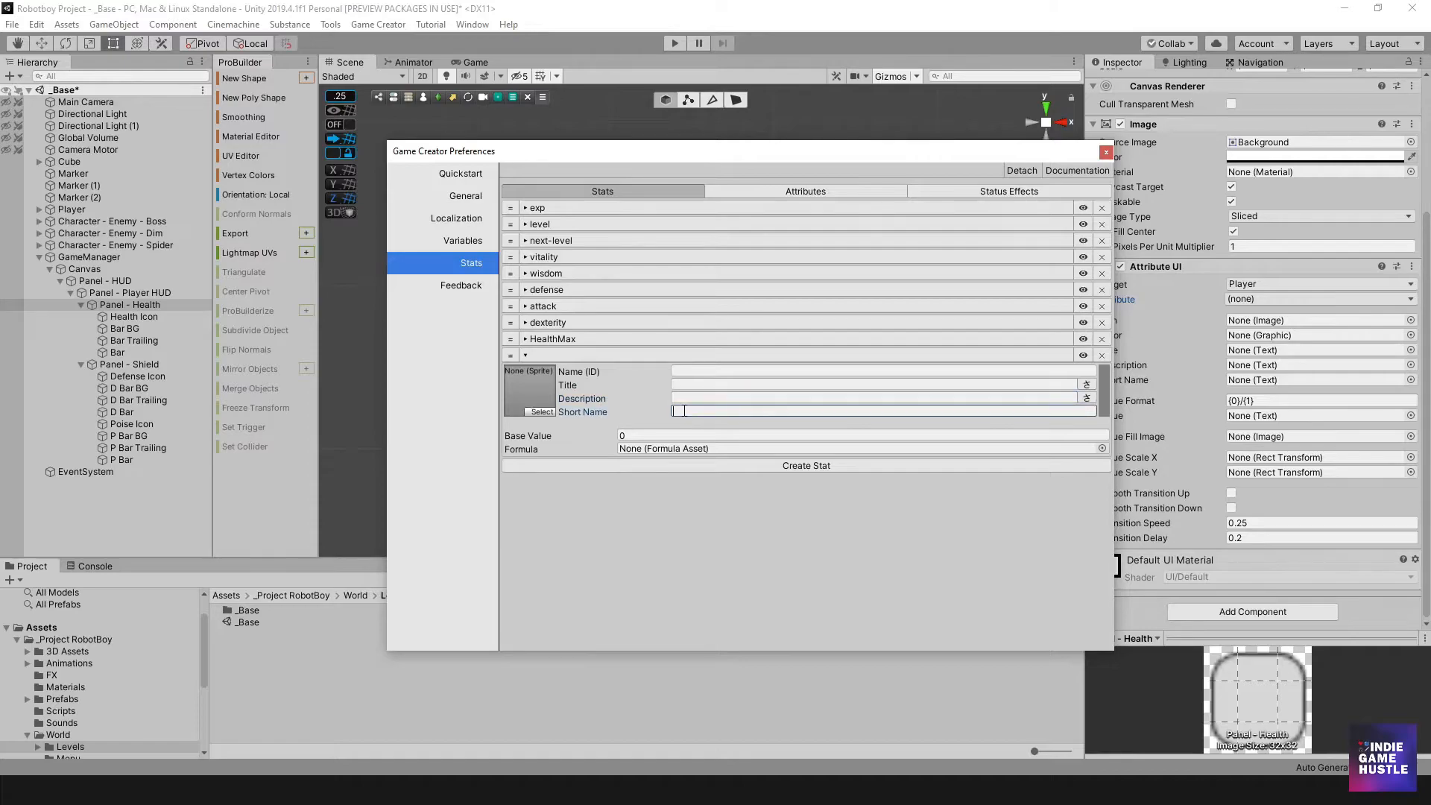
{"action": "left_click", "coordinate": [651, 434]}
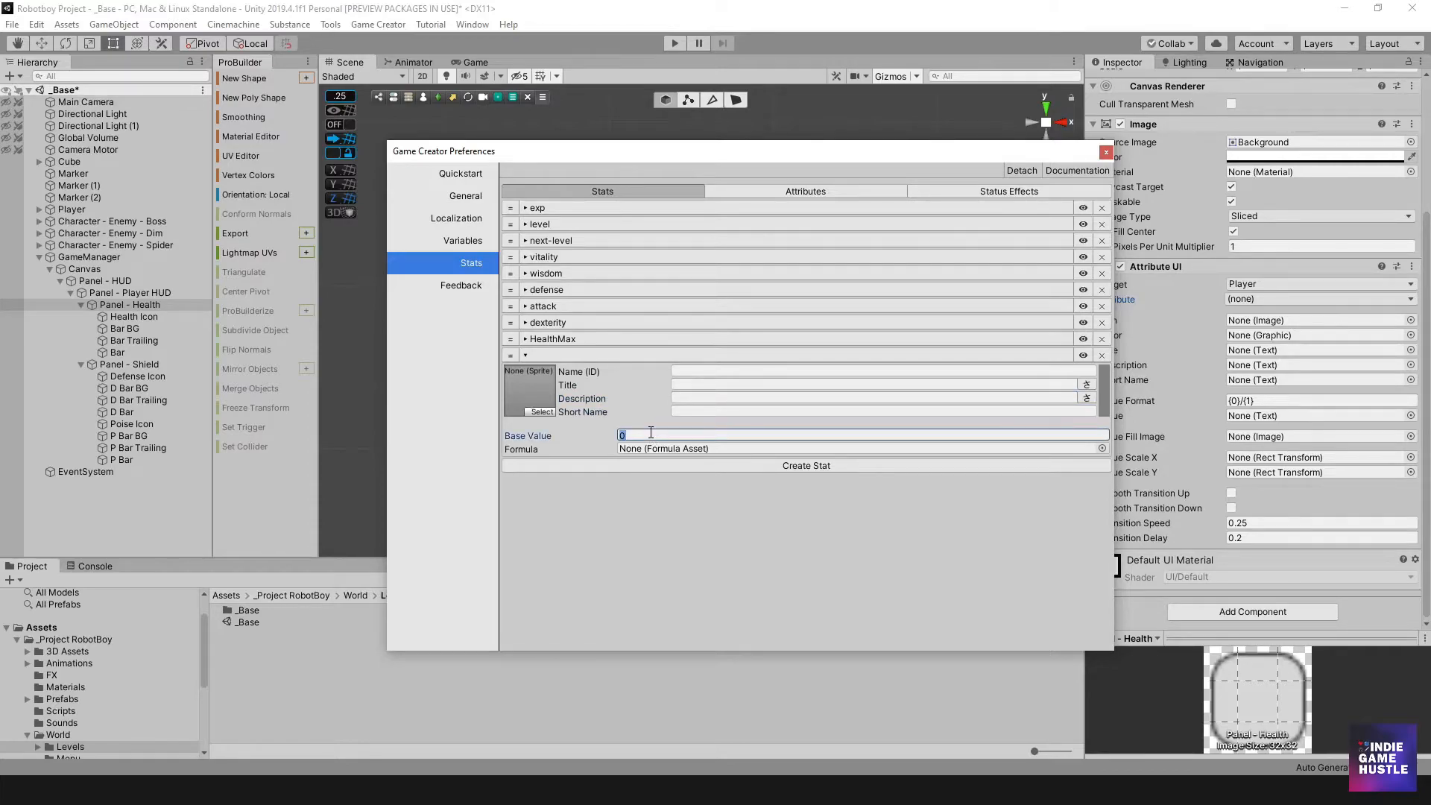
- Expand the HealthMax stat to check its base value and formula asset, and collapse it
{"action": "left_click", "coordinate": [606, 350]}
{"action": "left_click", "coordinate": [605, 341]}
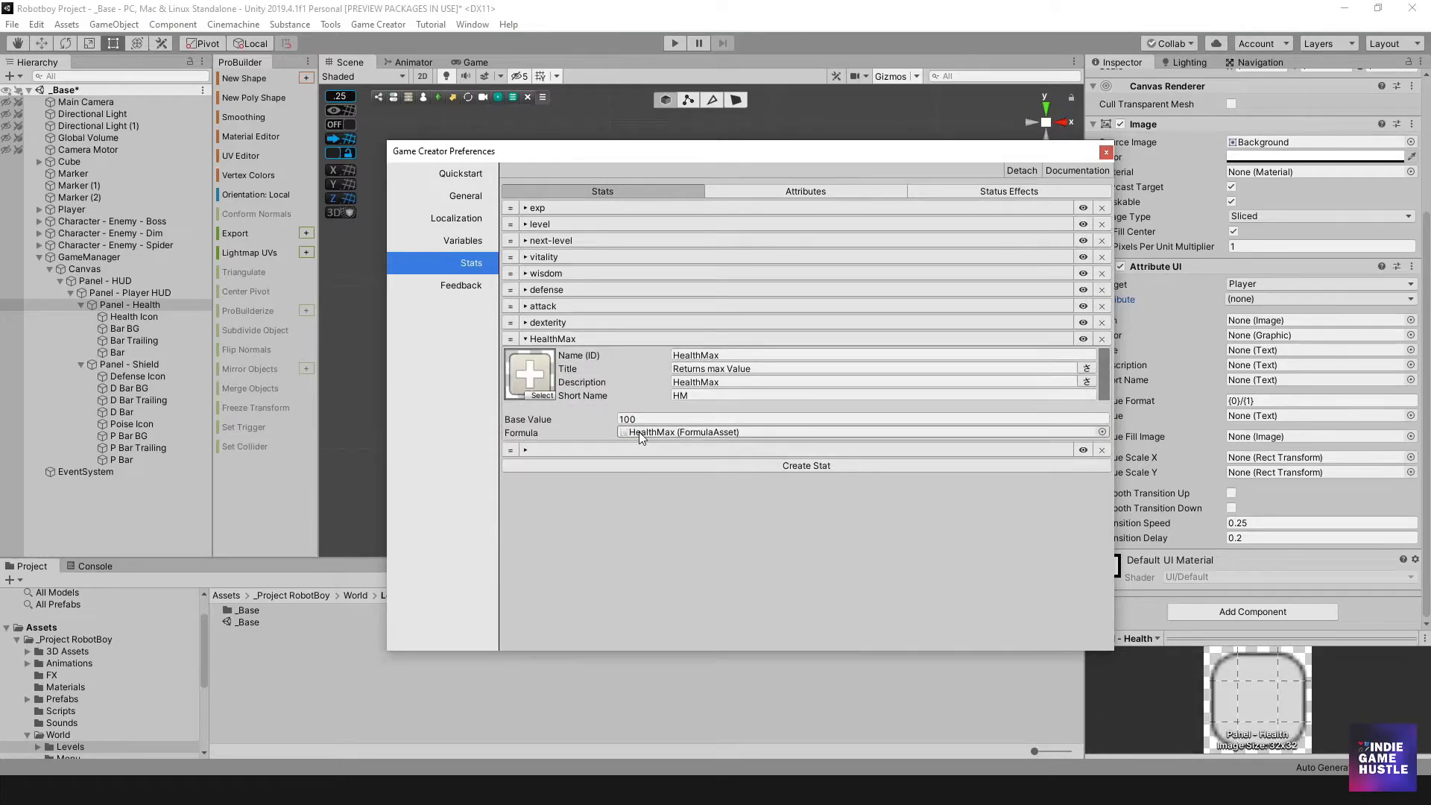
{"action": "left_click", "coordinate": [596, 337]}
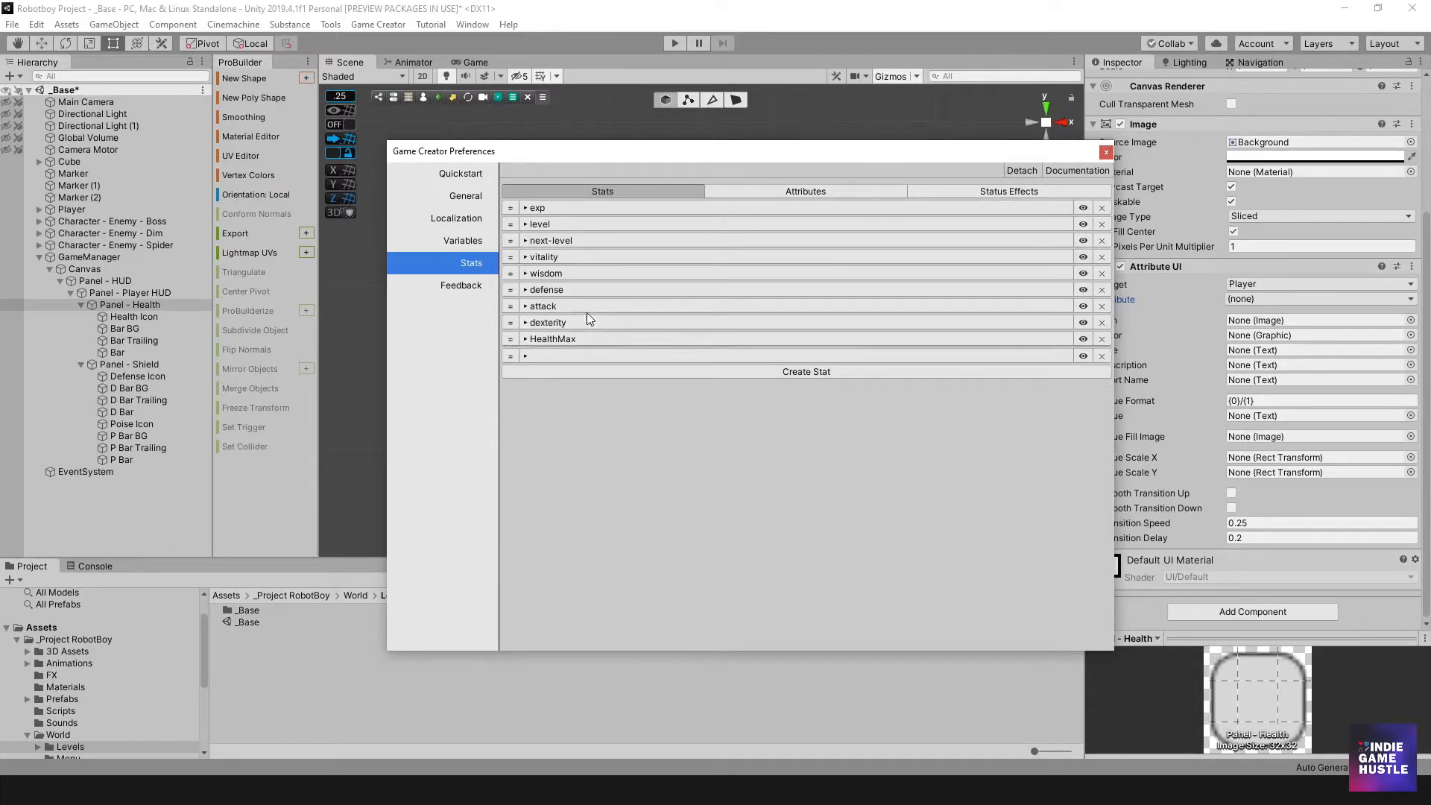
- Locate the formula asset assigned to the vitality stat and inspect it, moving the preferences window clear of its details
{"action": "left_click", "coordinate": [570, 256]}
{"action": "left_click", "coordinate": [643, 350]}
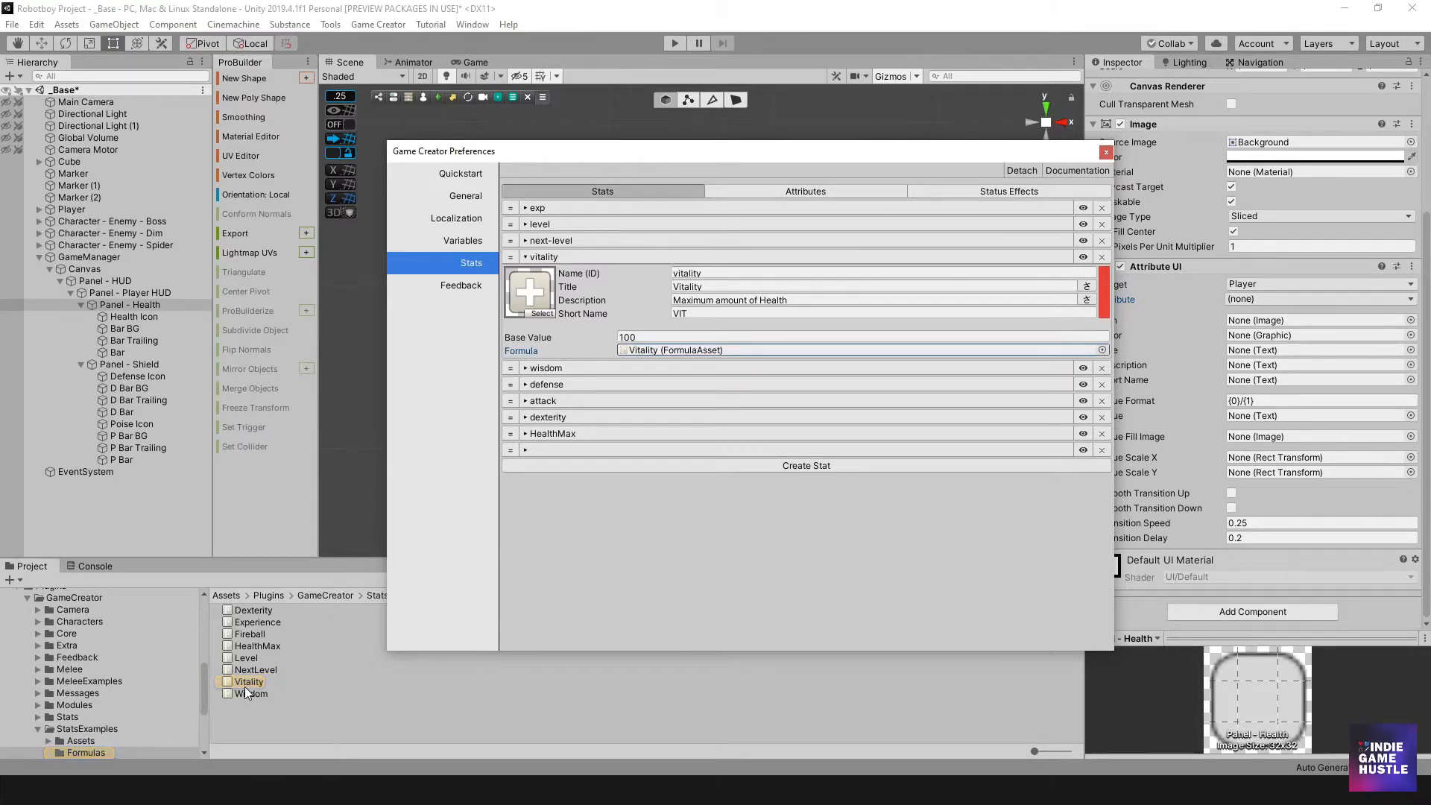
{"action": "left_click", "coordinate": [269, 721]}
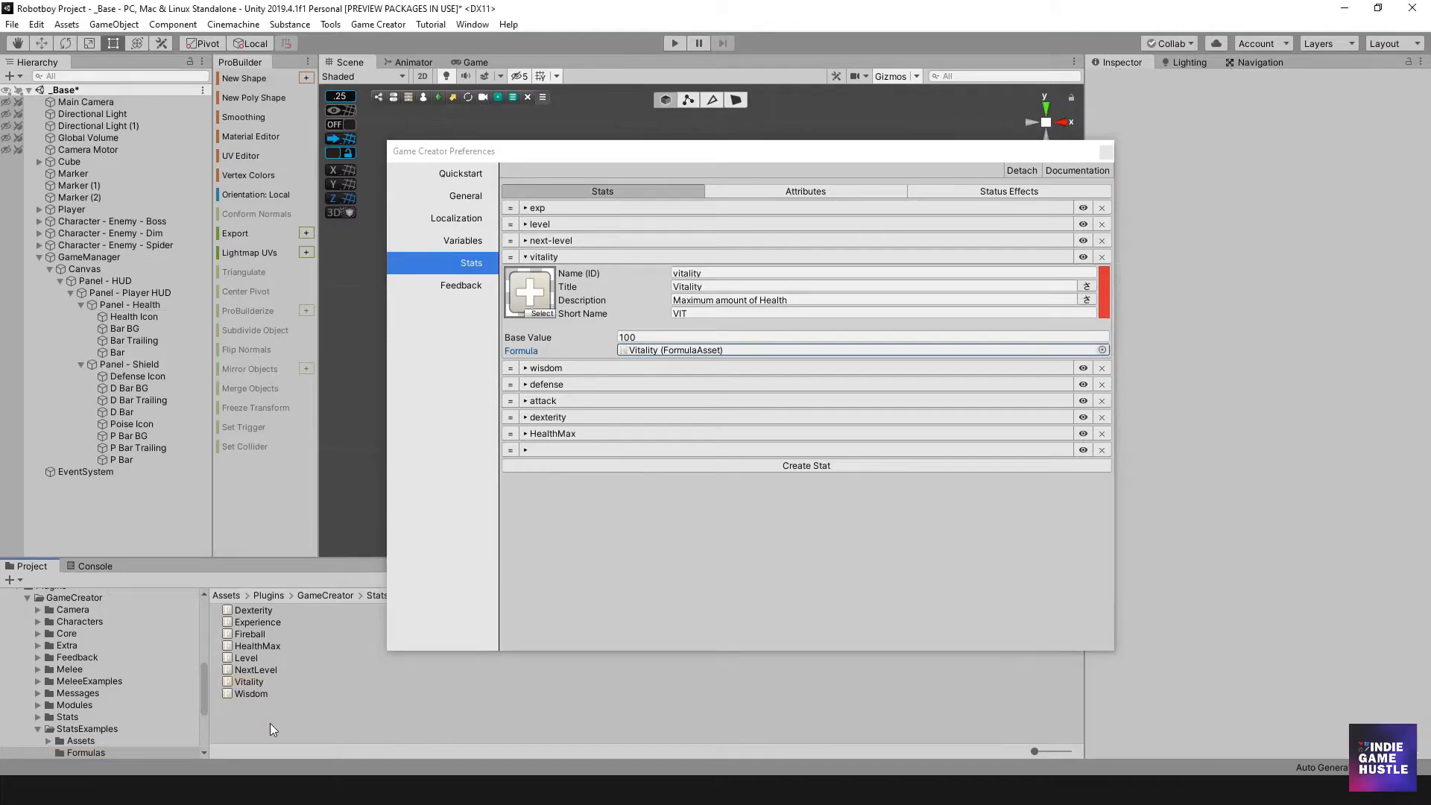
{"action": "left_click", "coordinate": [258, 682]}
{"action": "left_click", "coordinate": [909, 152]}
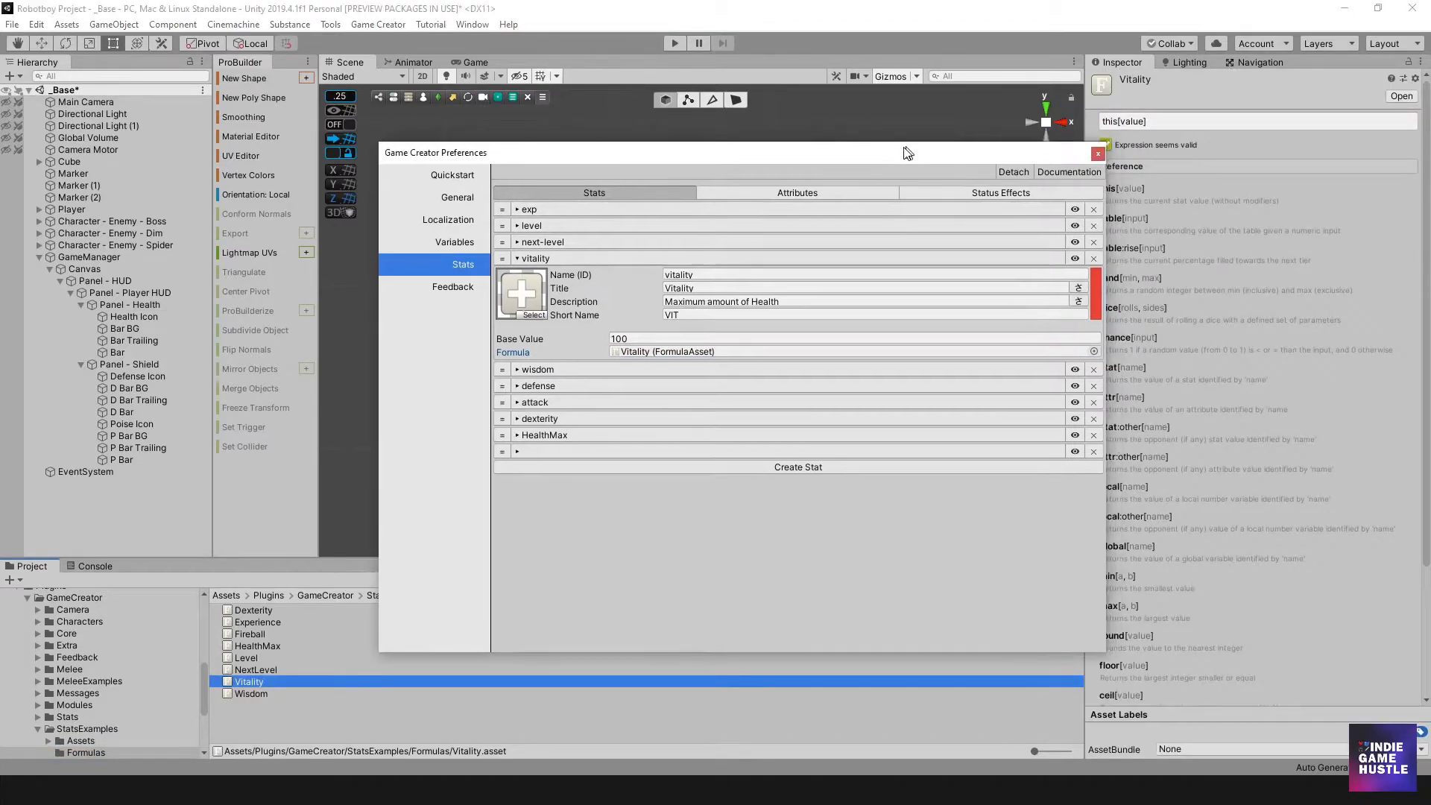
{"action": "left_click_drag", "start_coordinate": [909, 152], "coordinate": [808, 141]}
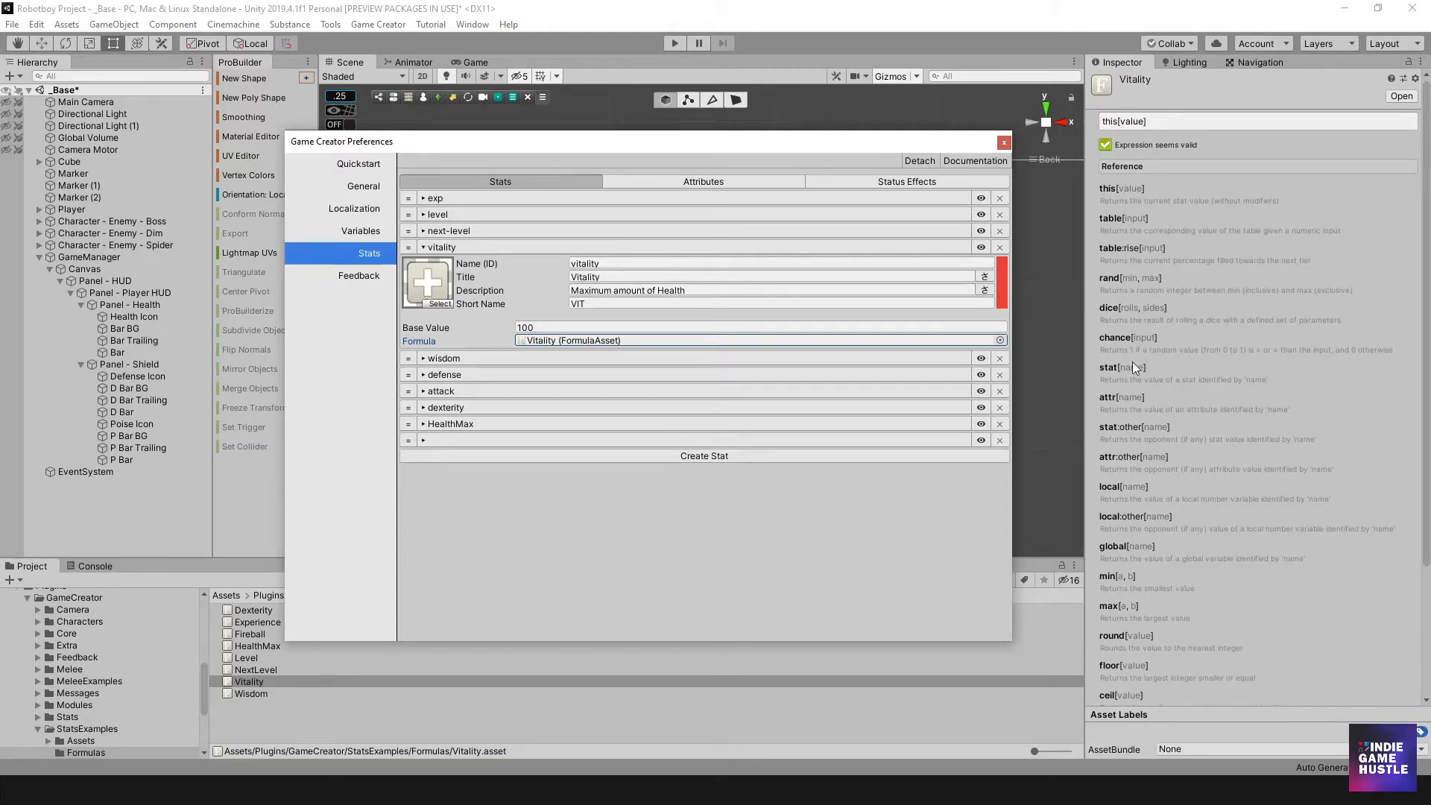
- Read the Vitality formula's function reference and progression table, and examine its expression
{"action": "scroll", "coordinate": [1134, 257], "scroll_direction": "down", "scroll_amount": 5}
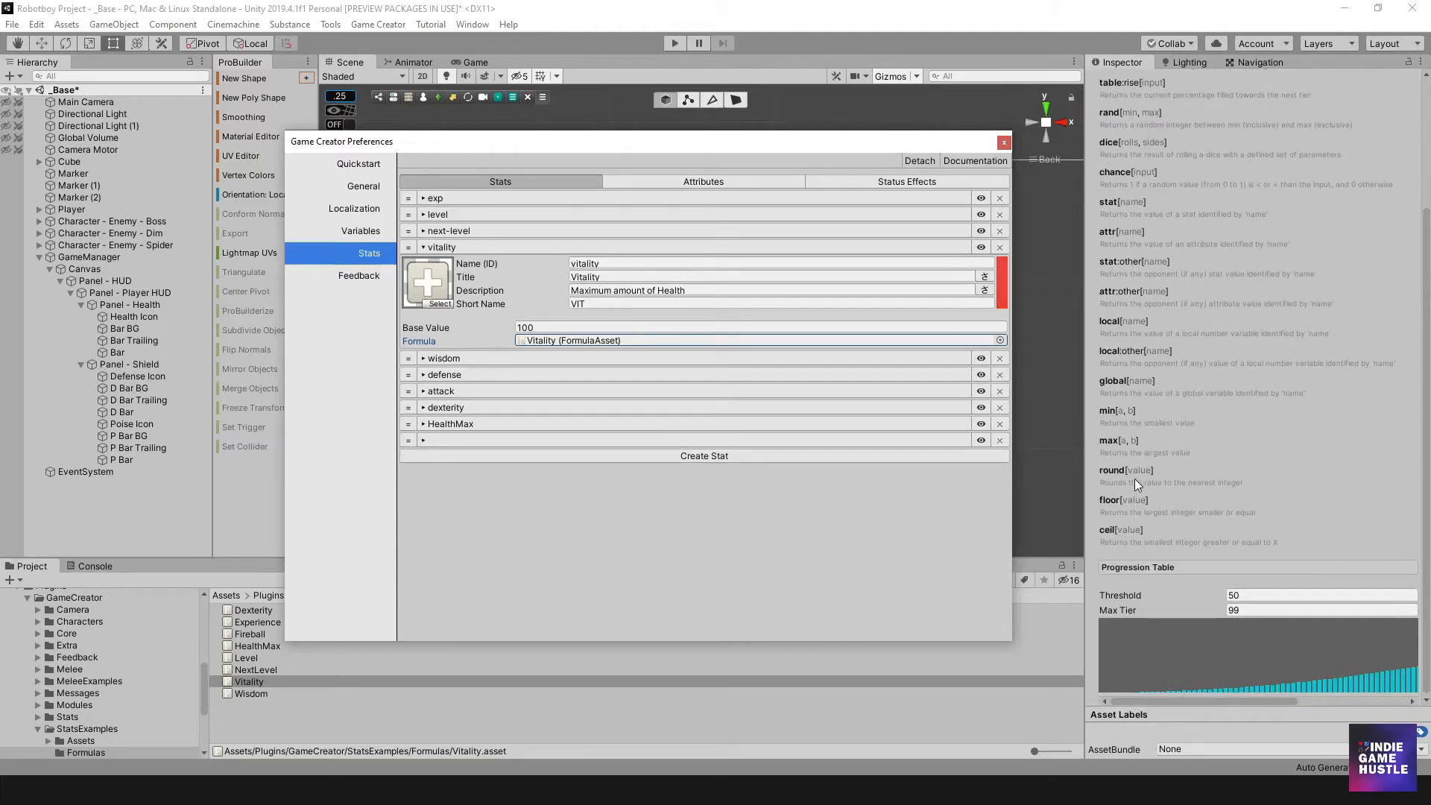
{"action": "scroll", "coordinate": [1133, 479], "scroll_direction": "up", "scroll_amount": 5}
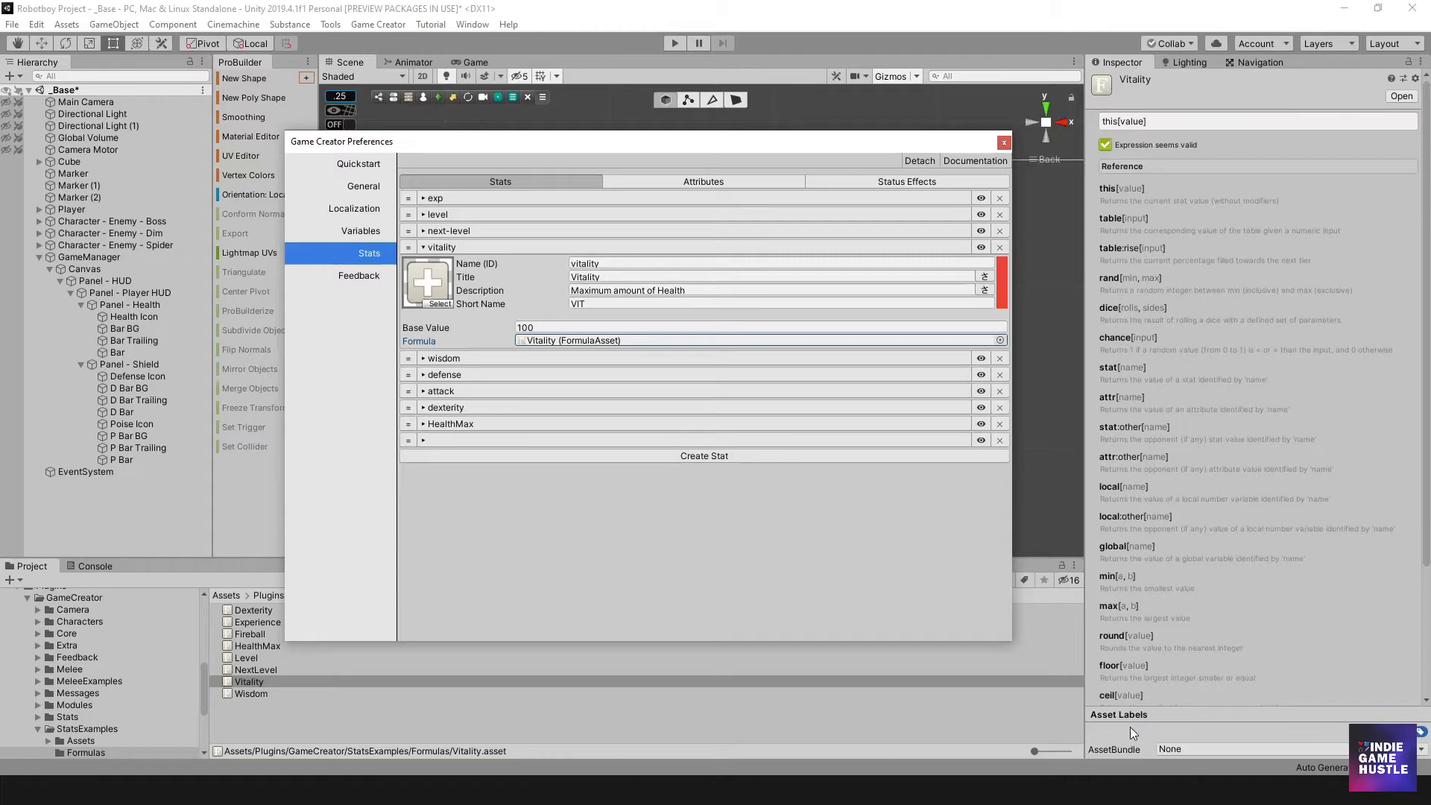
{"action": "scroll", "coordinate": [1125, 539], "scroll_direction": "down", "scroll_amount": 5}
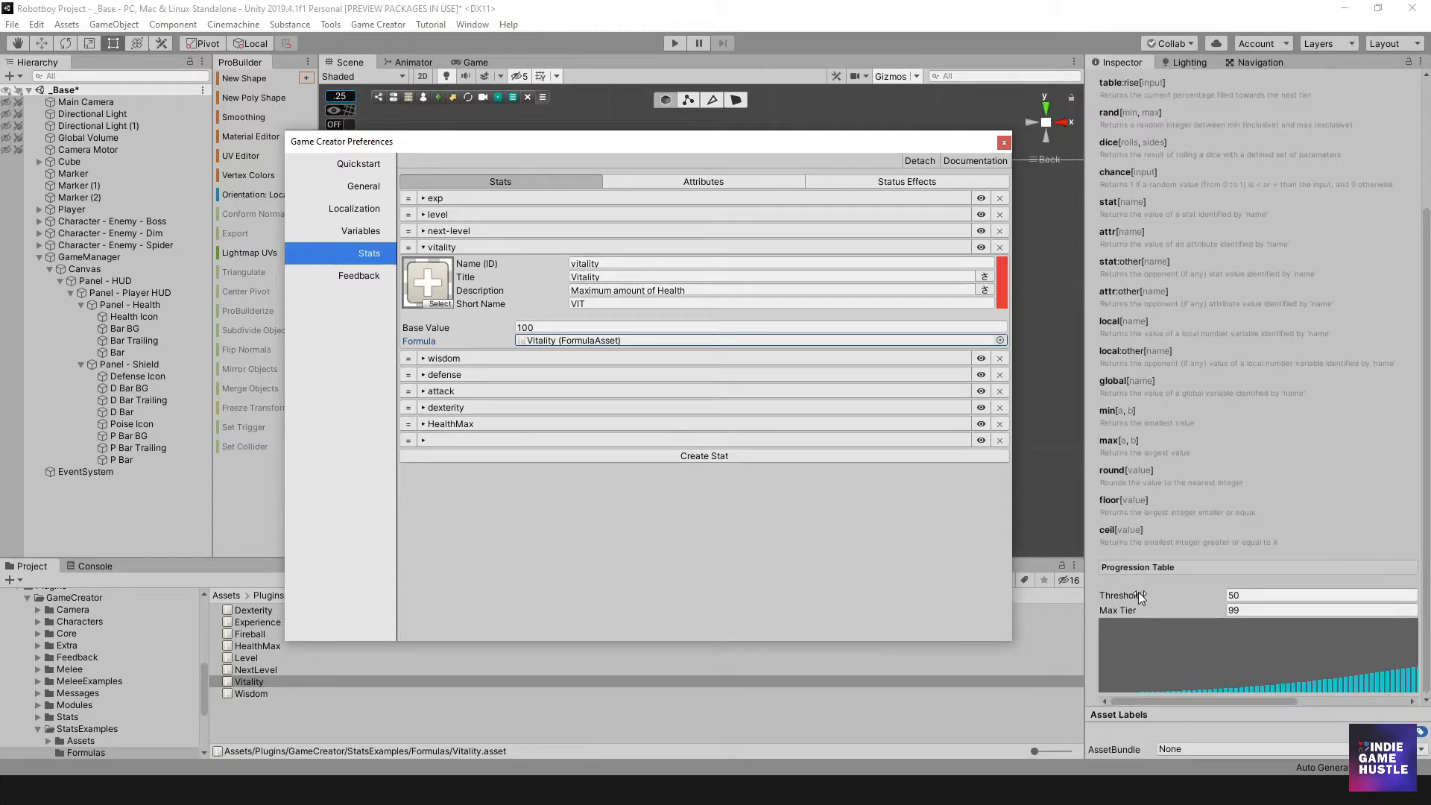
{"action": "scroll", "coordinate": [1138, 591], "scroll_direction": "up", "scroll_amount": 5}
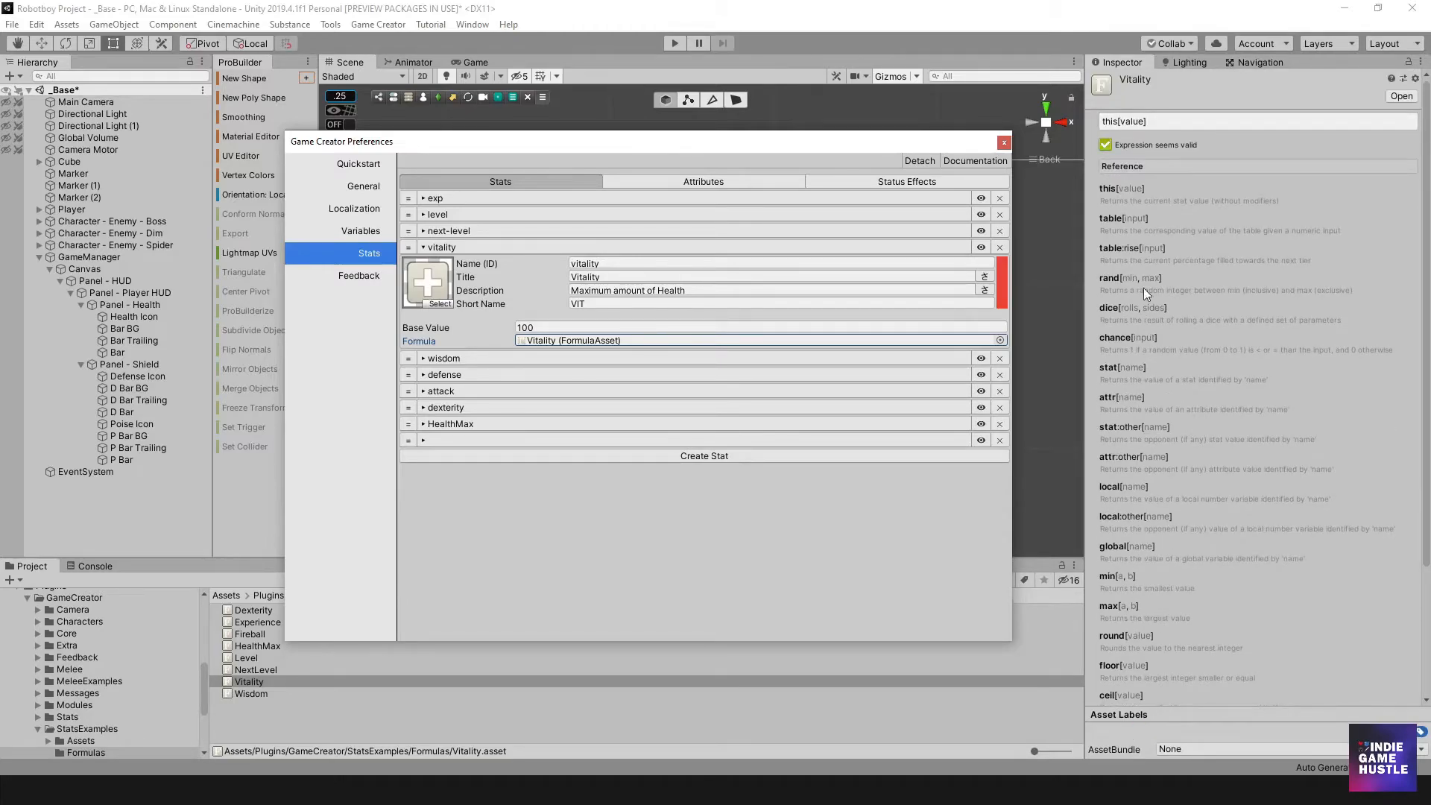
{"action": "left_click", "coordinate": [1160, 121]}
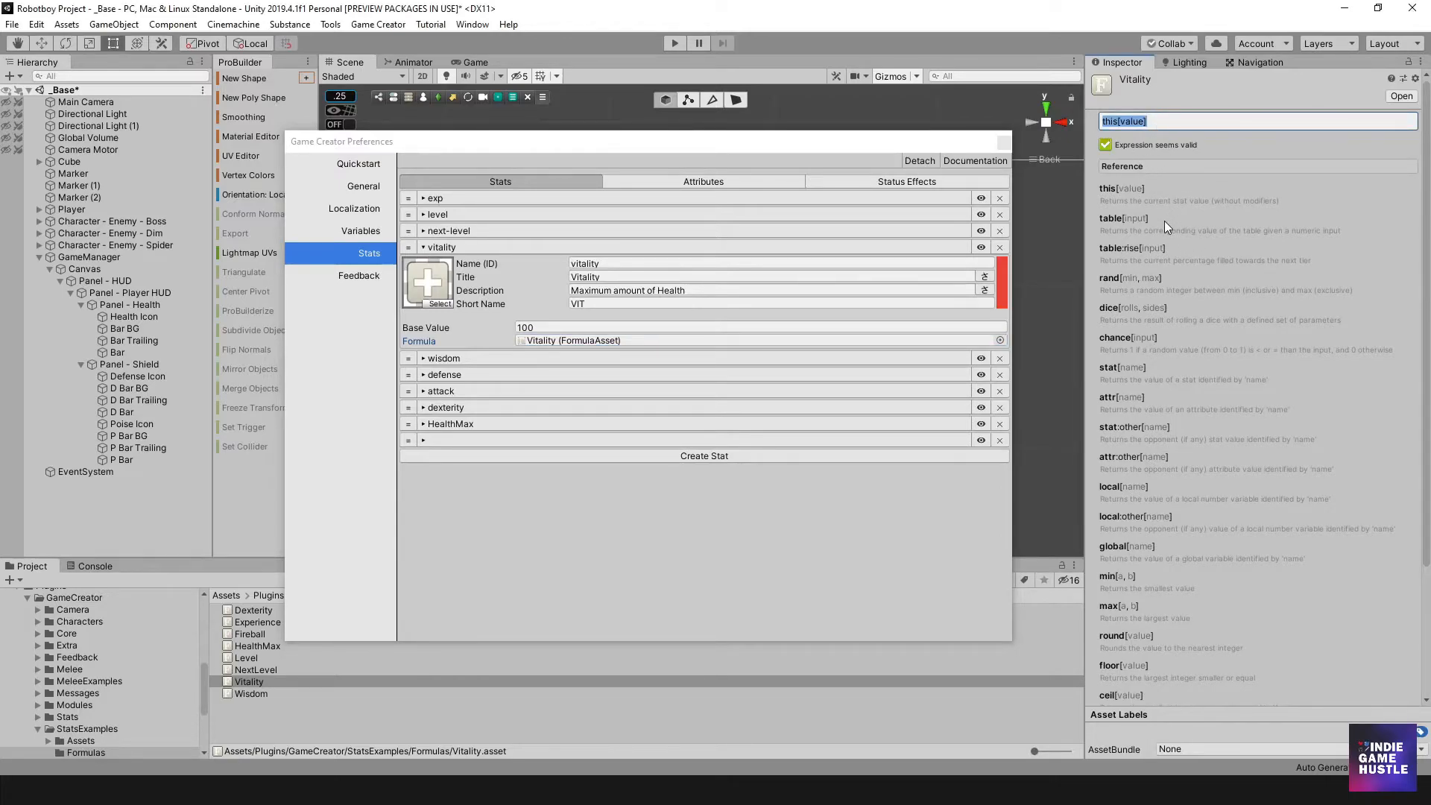
- Compare the vitality stat's base value with the this[value] expression in the Vitality formula
{"action": "left_click", "coordinate": [544, 327]}
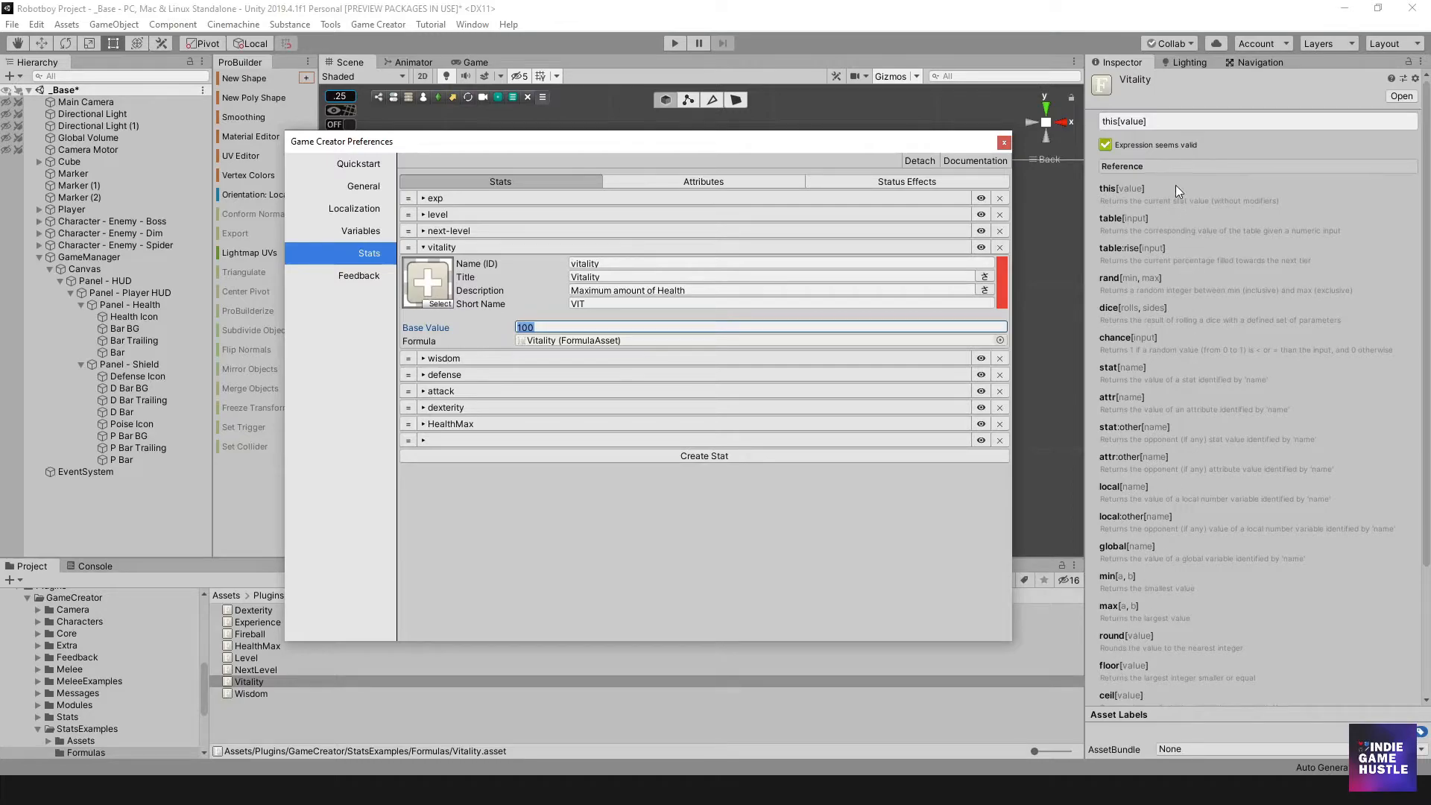
{"action": "left_click_drag", "start_coordinate": [699, 146], "coordinate": [780, 134]}
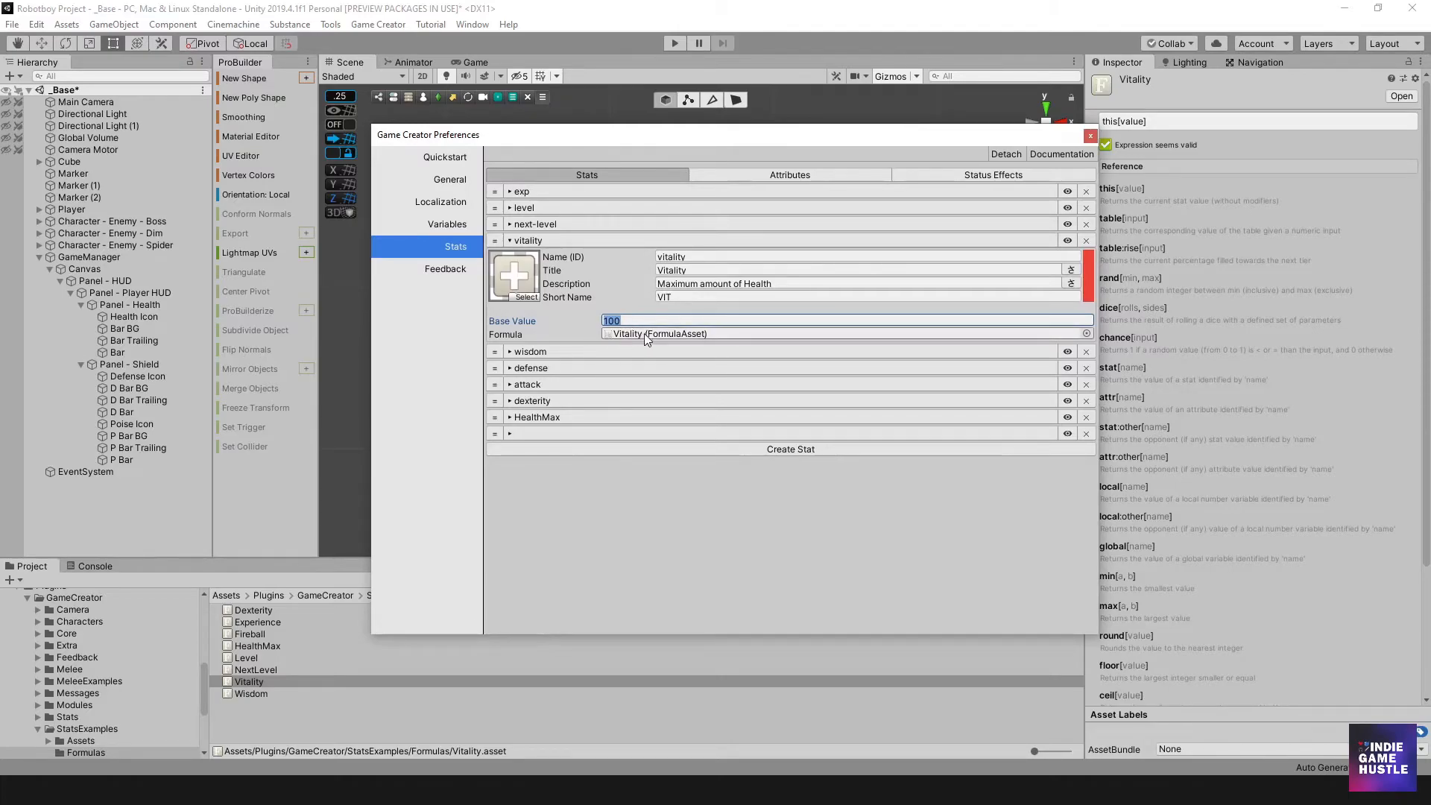
{"action": "left_click", "coordinate": [1168, 121]}
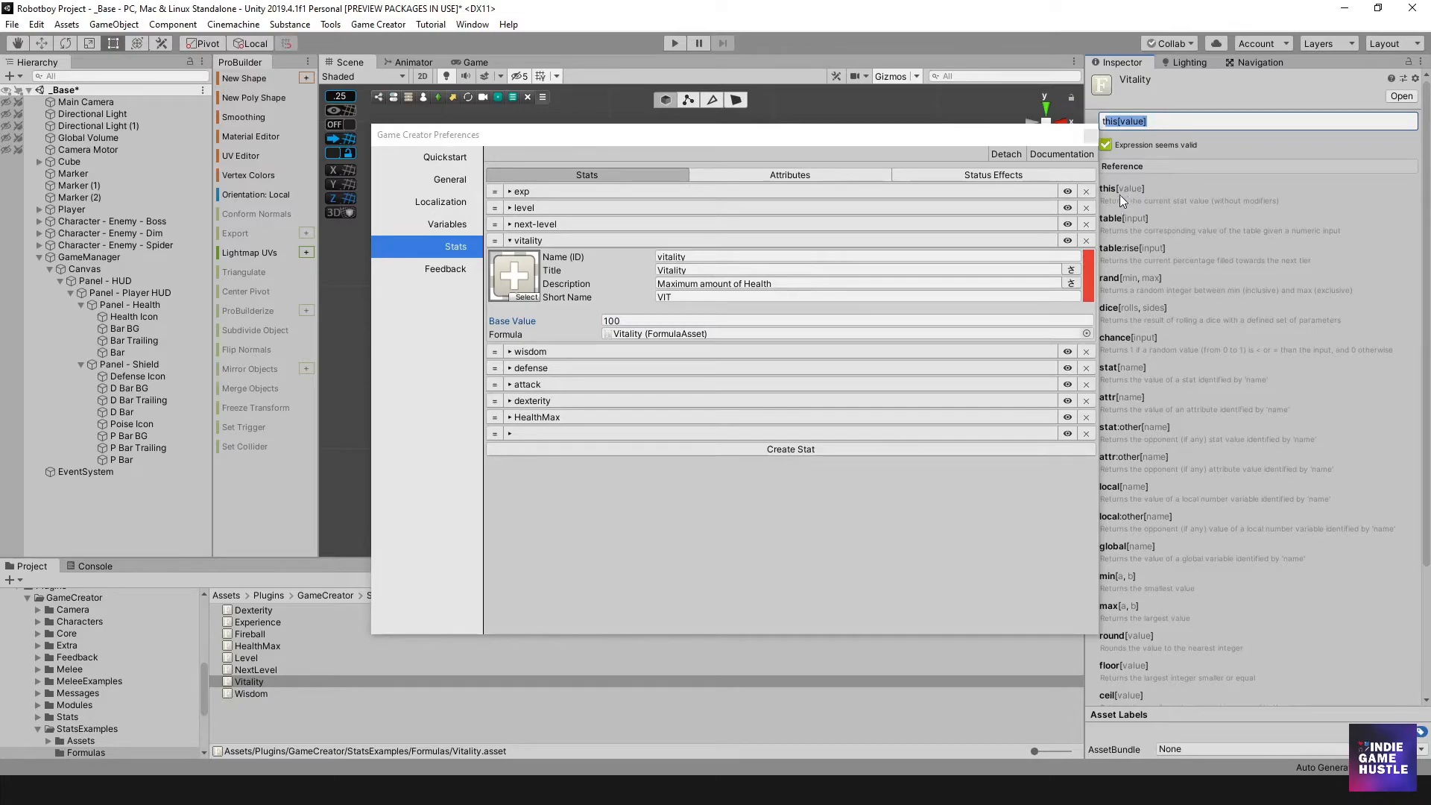
{"action": "left_click_drag", "start_coordinate": [1011, 136], "coordinate": [980, 136]}
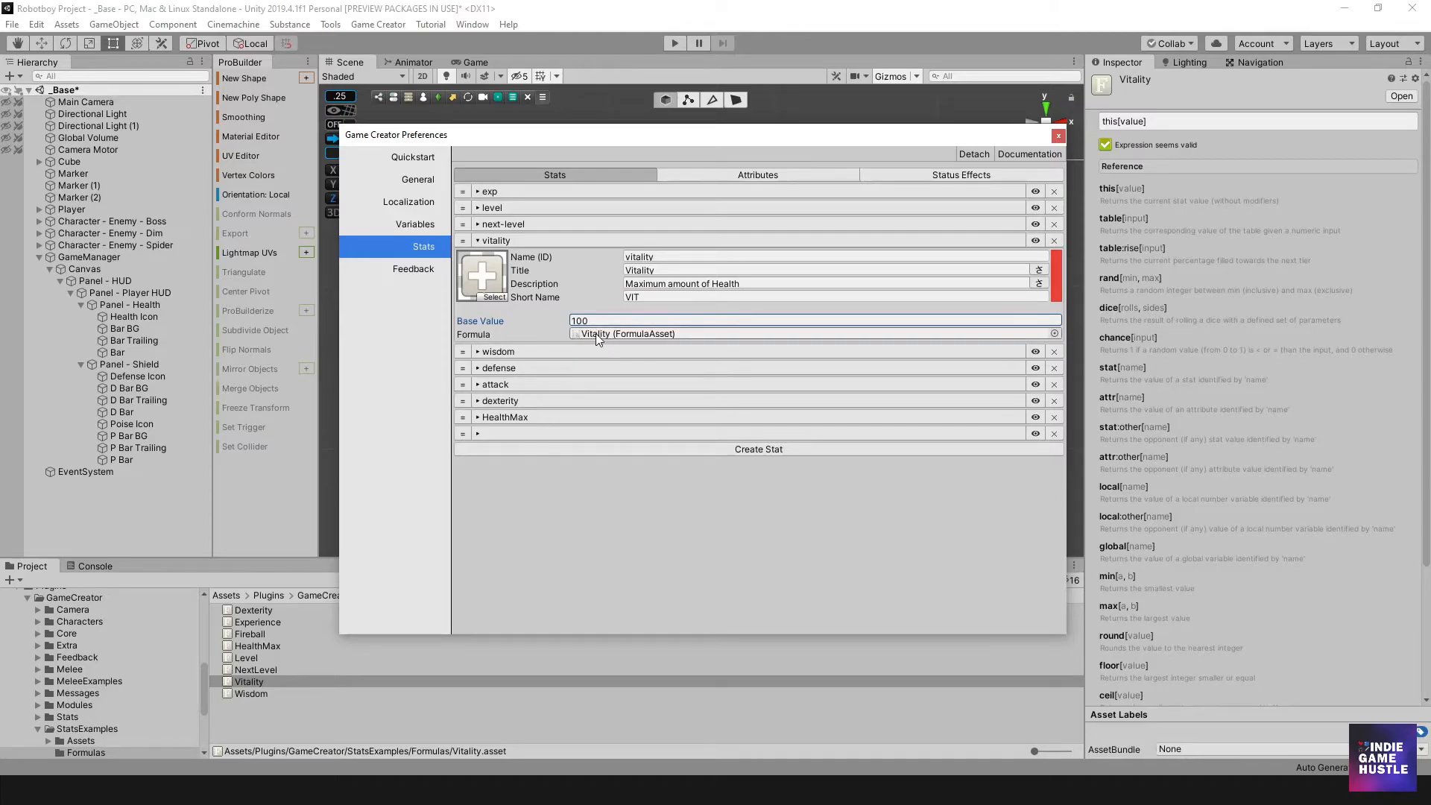
- Review the HealthMax stat's settings and select HealthMax as the health attribute's max-value stat, checking the attribute's current value
{"action": "left_click", "coordinate": [542, 239]}
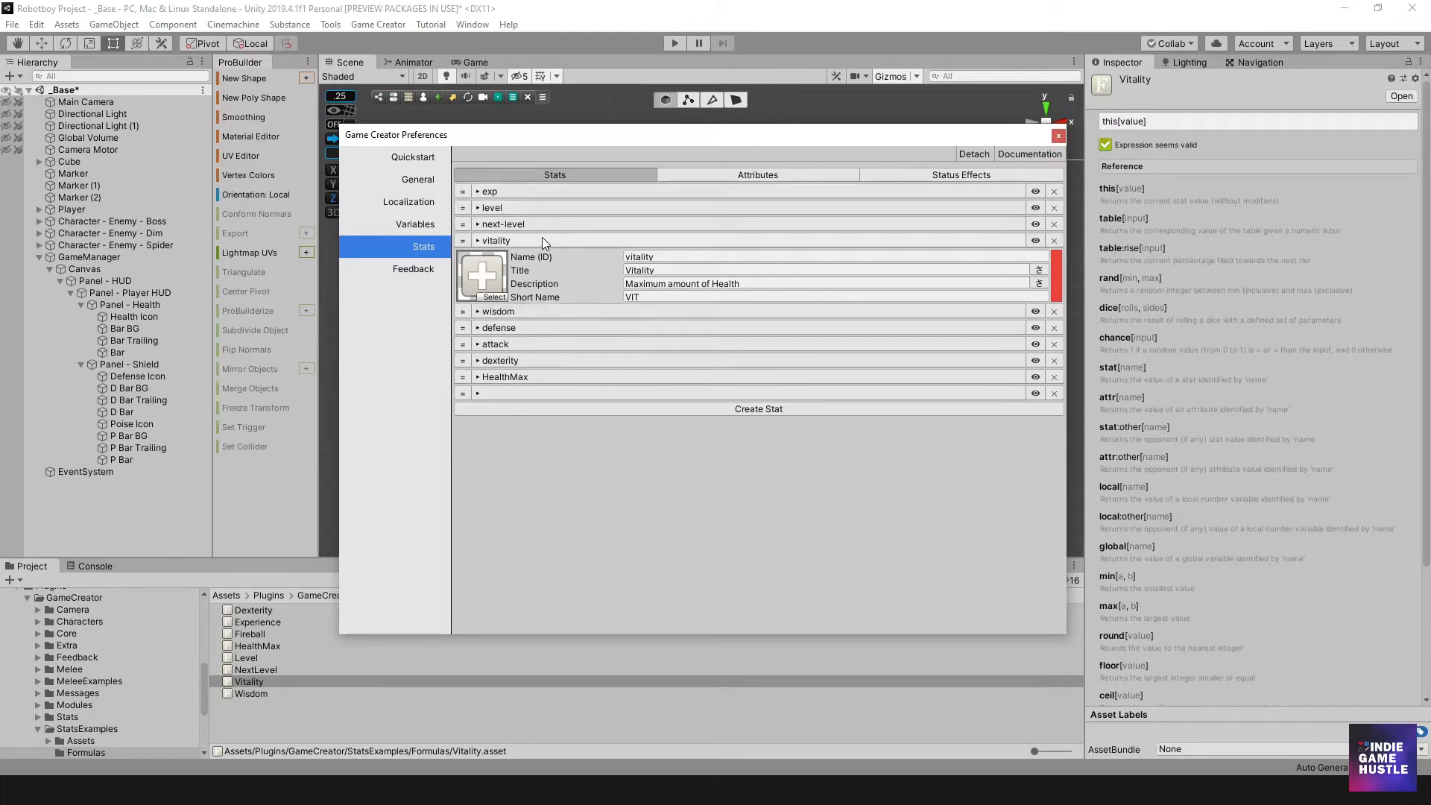
{"action": "left_click", "coordinate": [530, 324]}
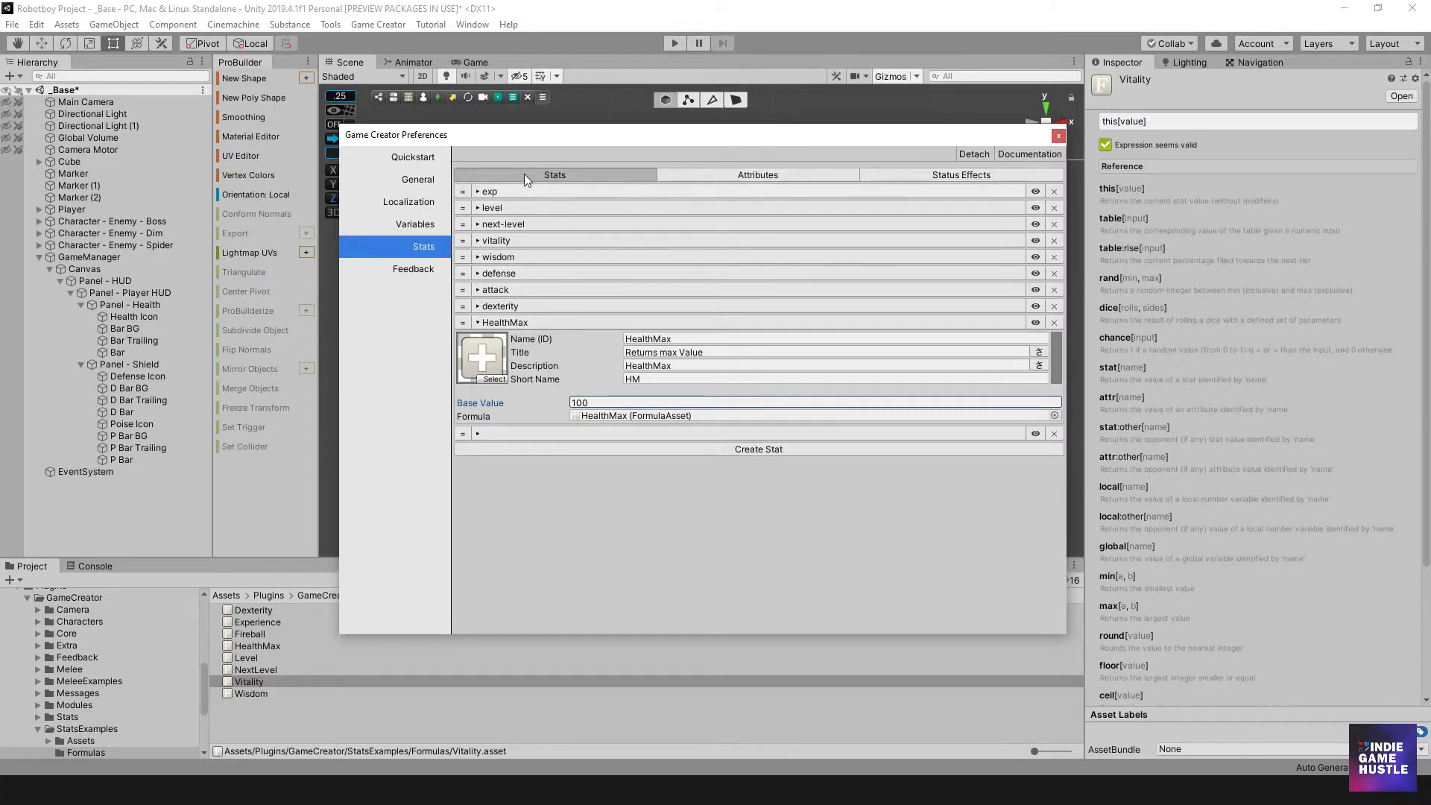
{"action": "left_click", "coordinate": [722, 174]}
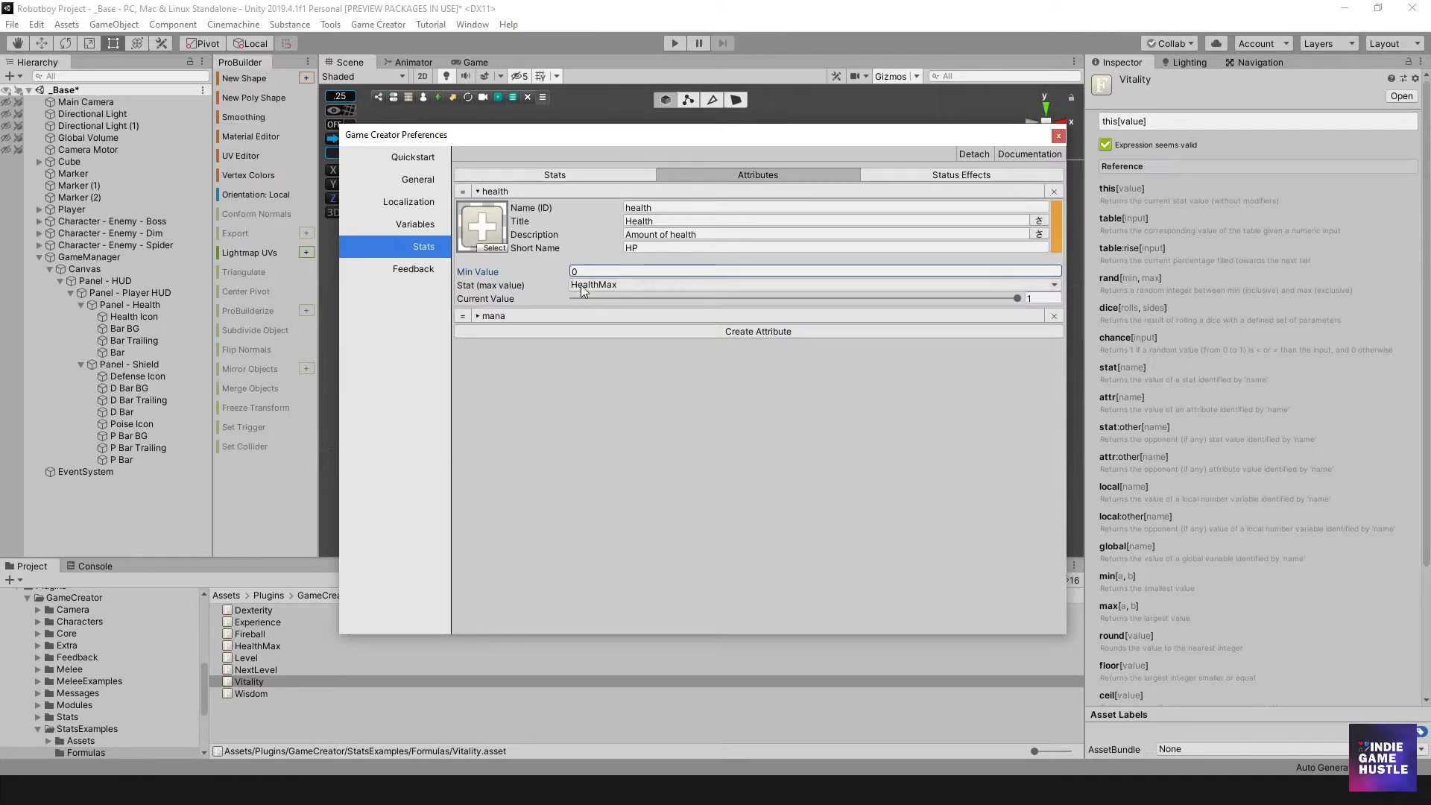
{"action": "left_click", "coordinate": [614, 283]}
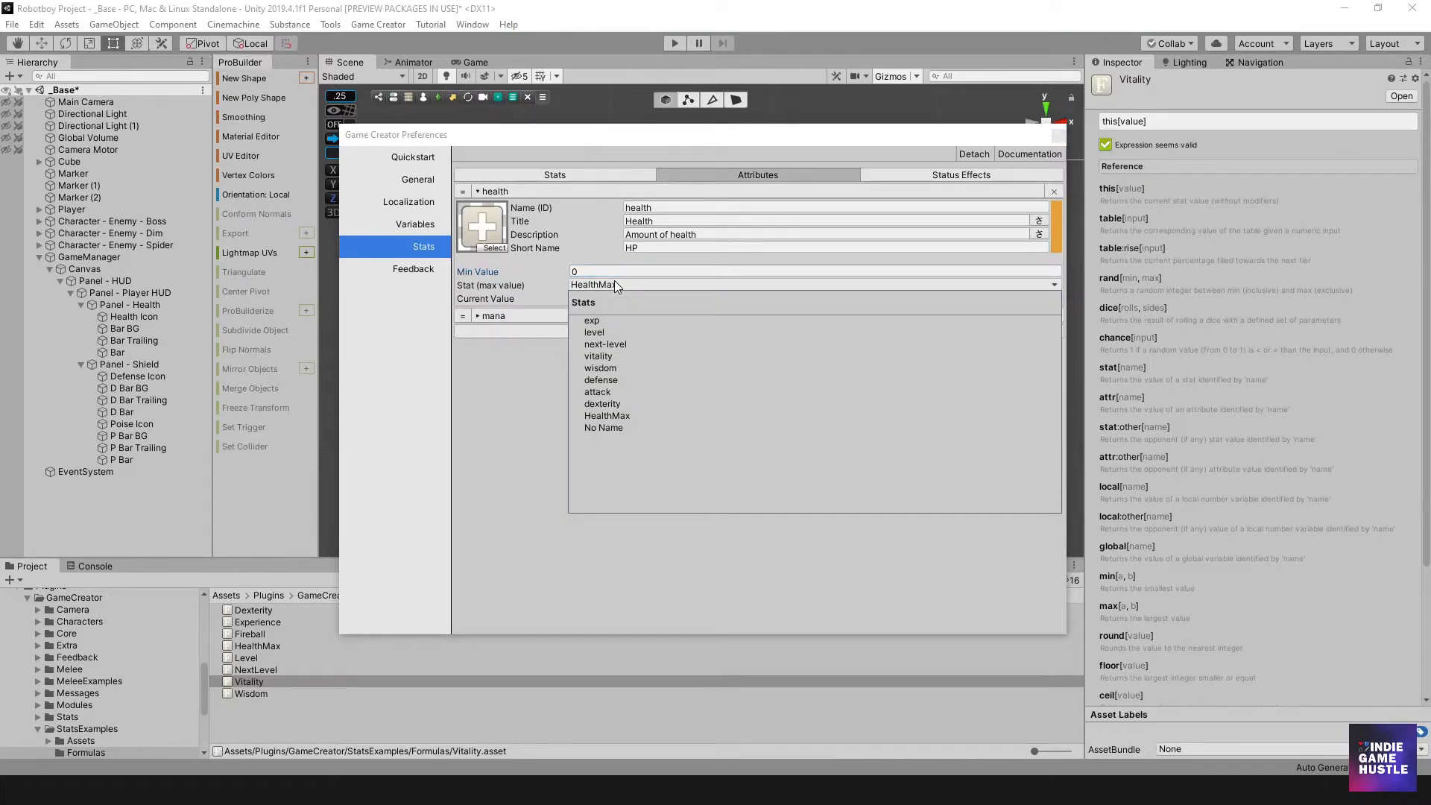
{"action": "left_click", "coordinate": [606, 416]}
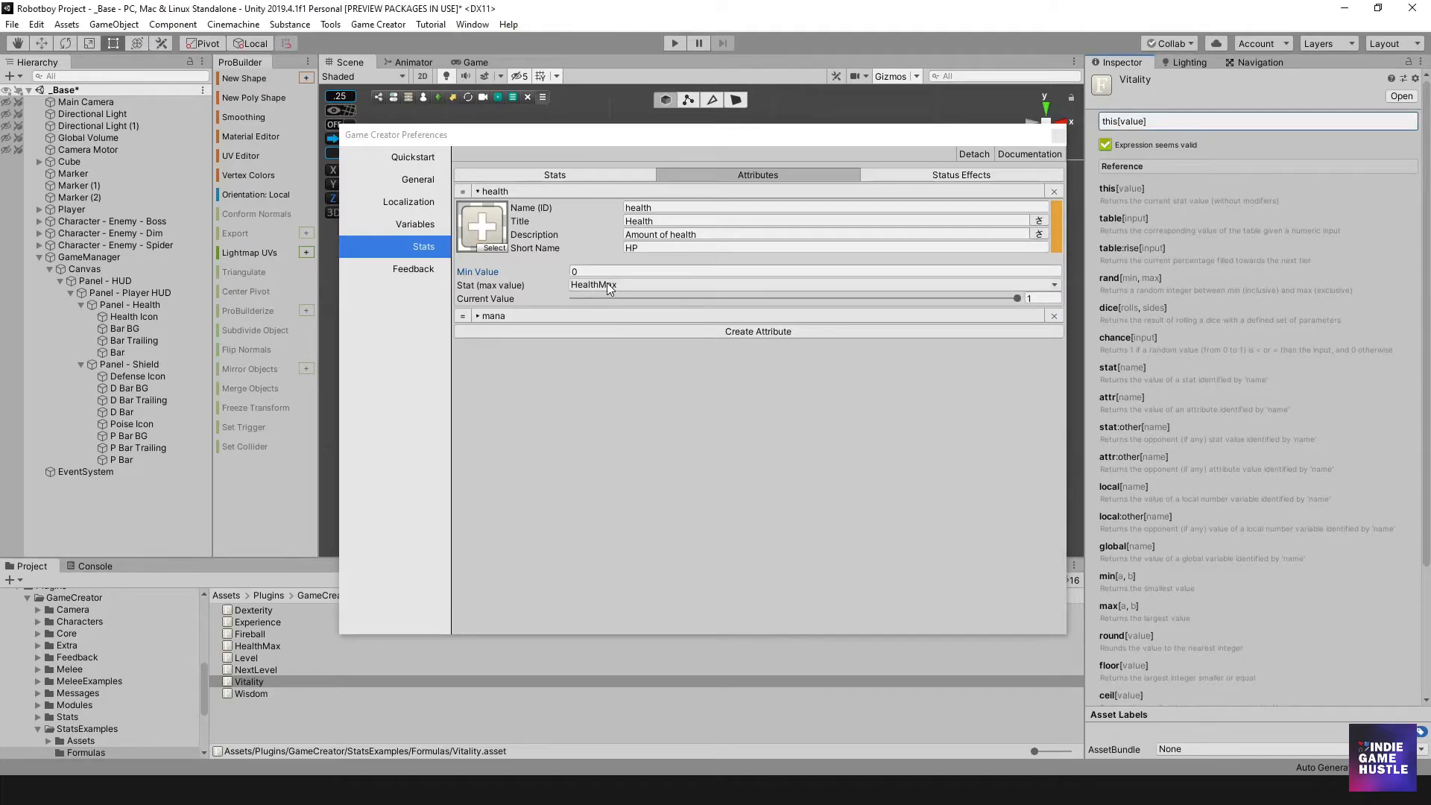
{"action": "left_click", "coordinate": [1033, 297]}
{"action": "left_click", "coordinate": [1011, 297]}
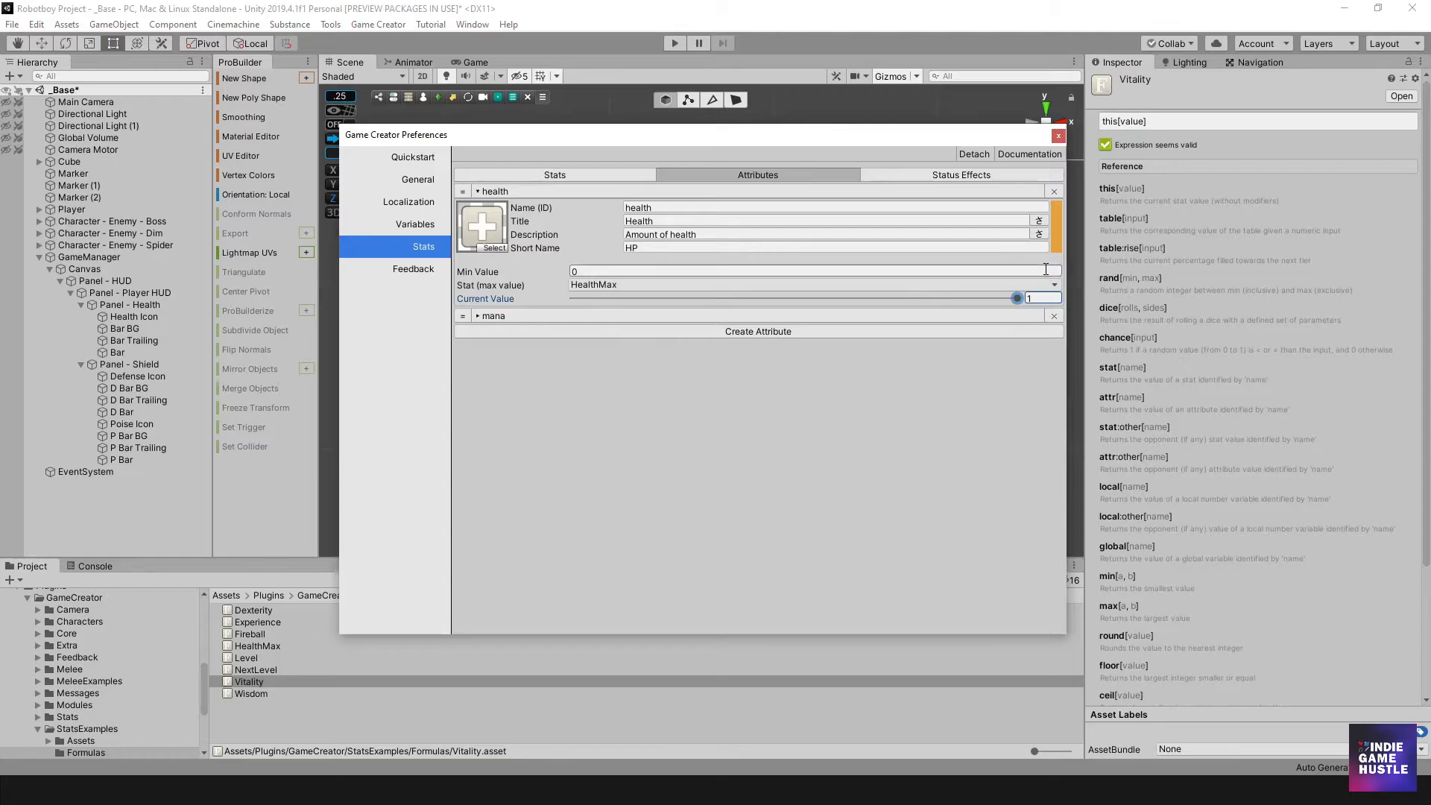
- Compare the health and mana attribute entries with the HealthMax stat's settings, and move the preferences window off the scene
{"action": "left_click", "coordinate": [499, 319]}
{"action": "left_click", "coordinate": [500, 319]}
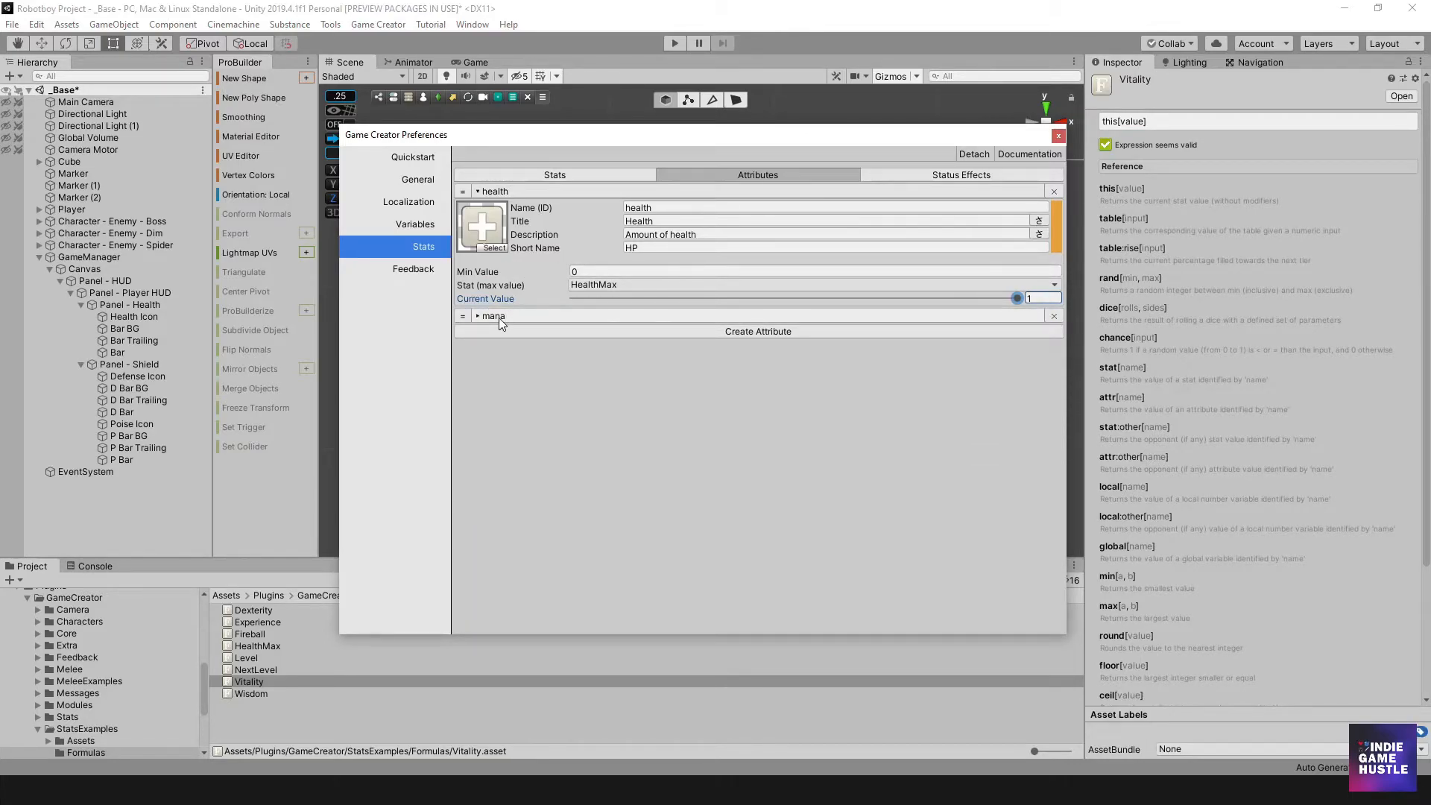
{"action": "left_click", "coordinate": [499, 317]}
{"action": "left_click", "coordinate": [499, 317]}
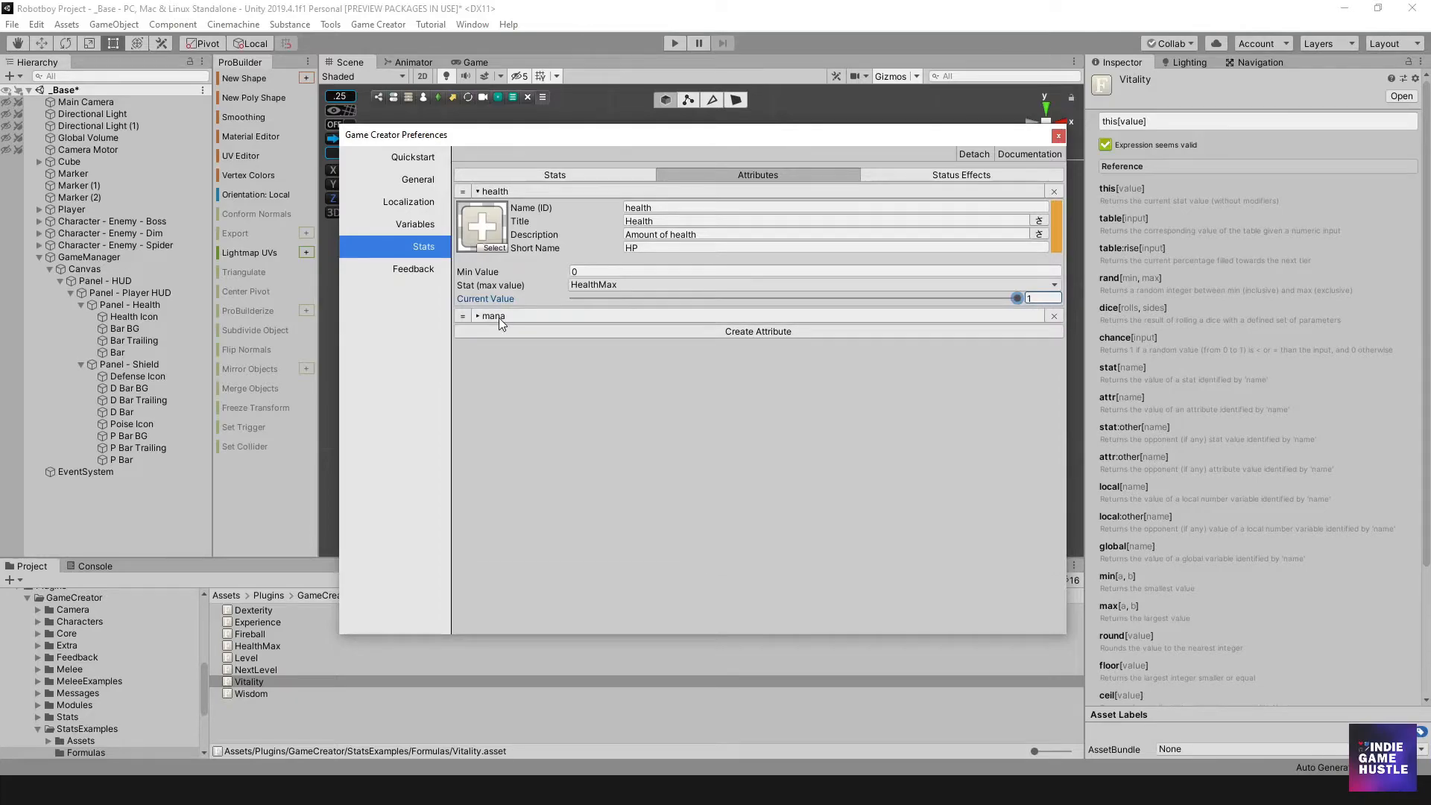
{"action": "left_click", "coordinate": [619, 178]}
{"action": "left_click", "coordinate": [719, 175]}
{"action": "left_click", "coordinate": [611, 172]}
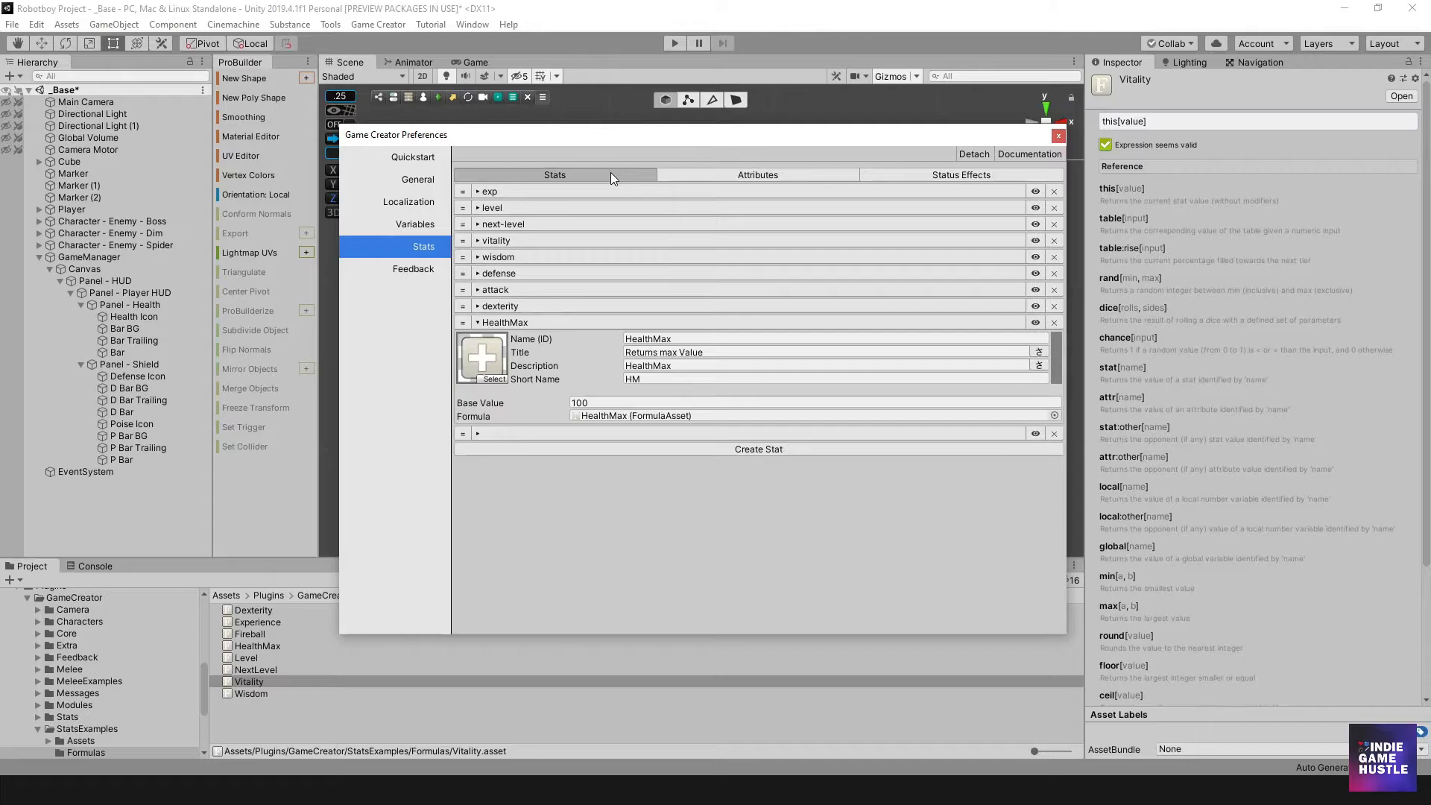
{"action": "left_click_drag", "start_coordinate": [887, 140], "coordinate": [1430, 187]}
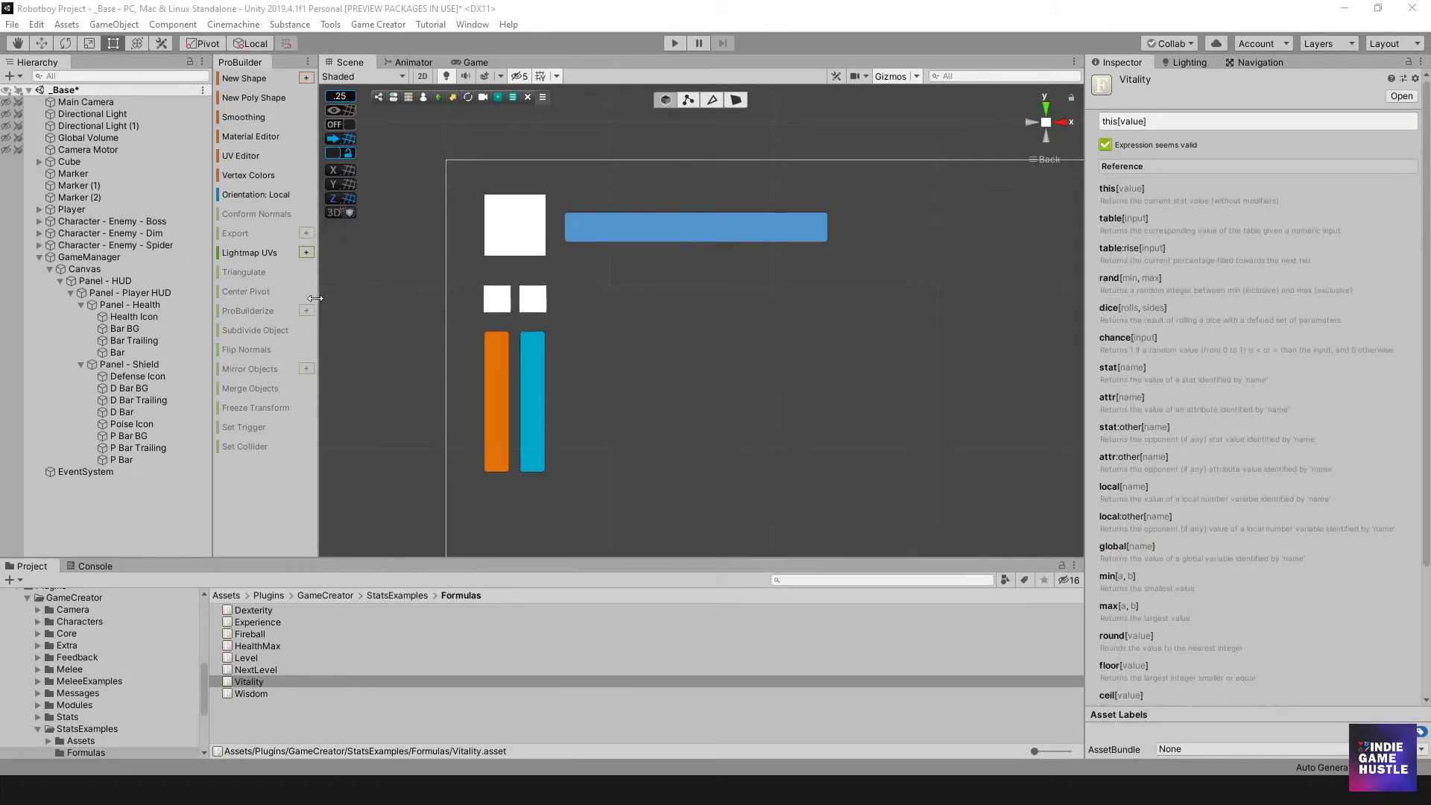
- Set Panel - Health's Attribute UI to the health attribute and assign Health Icon as its icon
{"action": "left_click", "coordinate": [131, 306]}
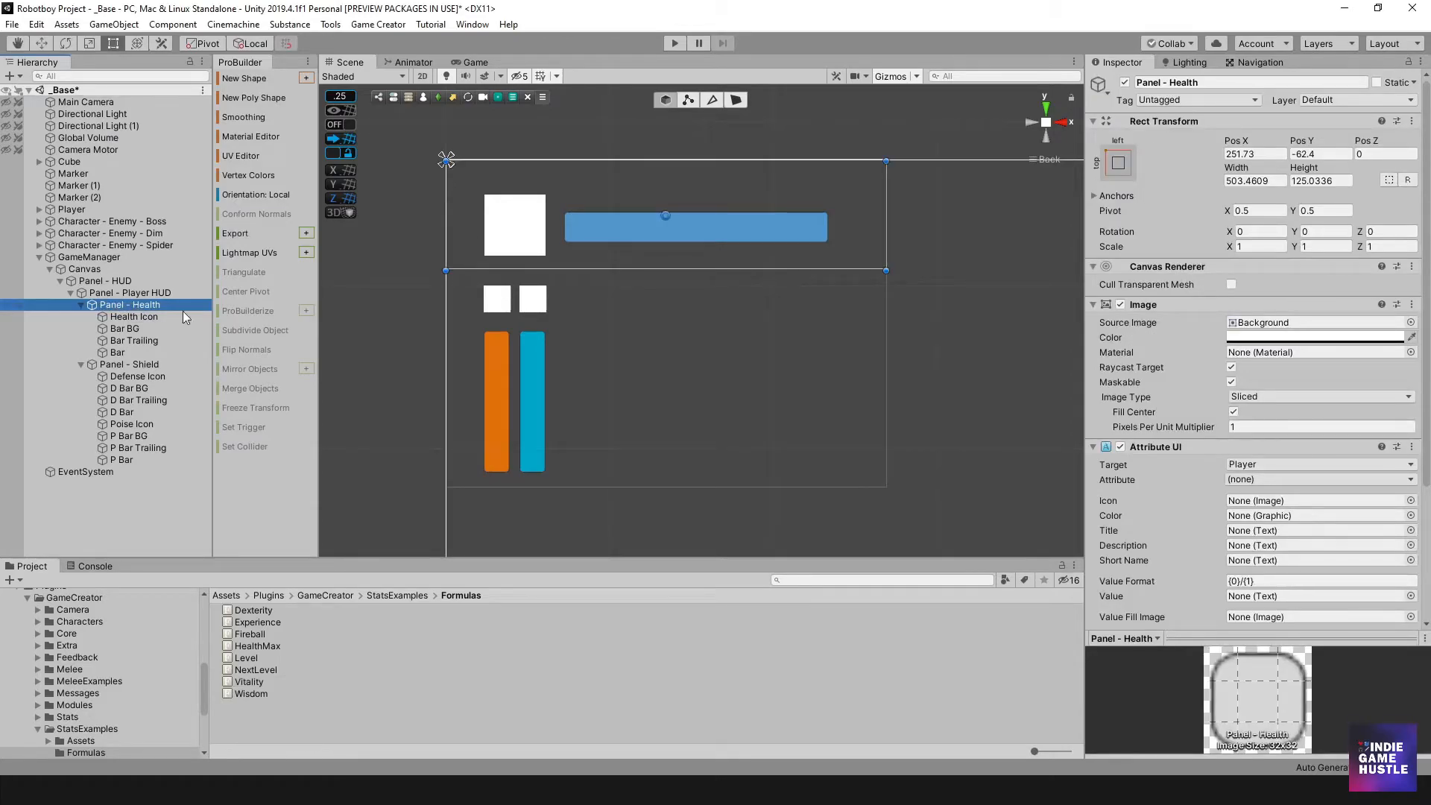
{"action": "scroll", "coordinate": [1201, 482], "scroll_direction": "down", "scroll_amount": 3}
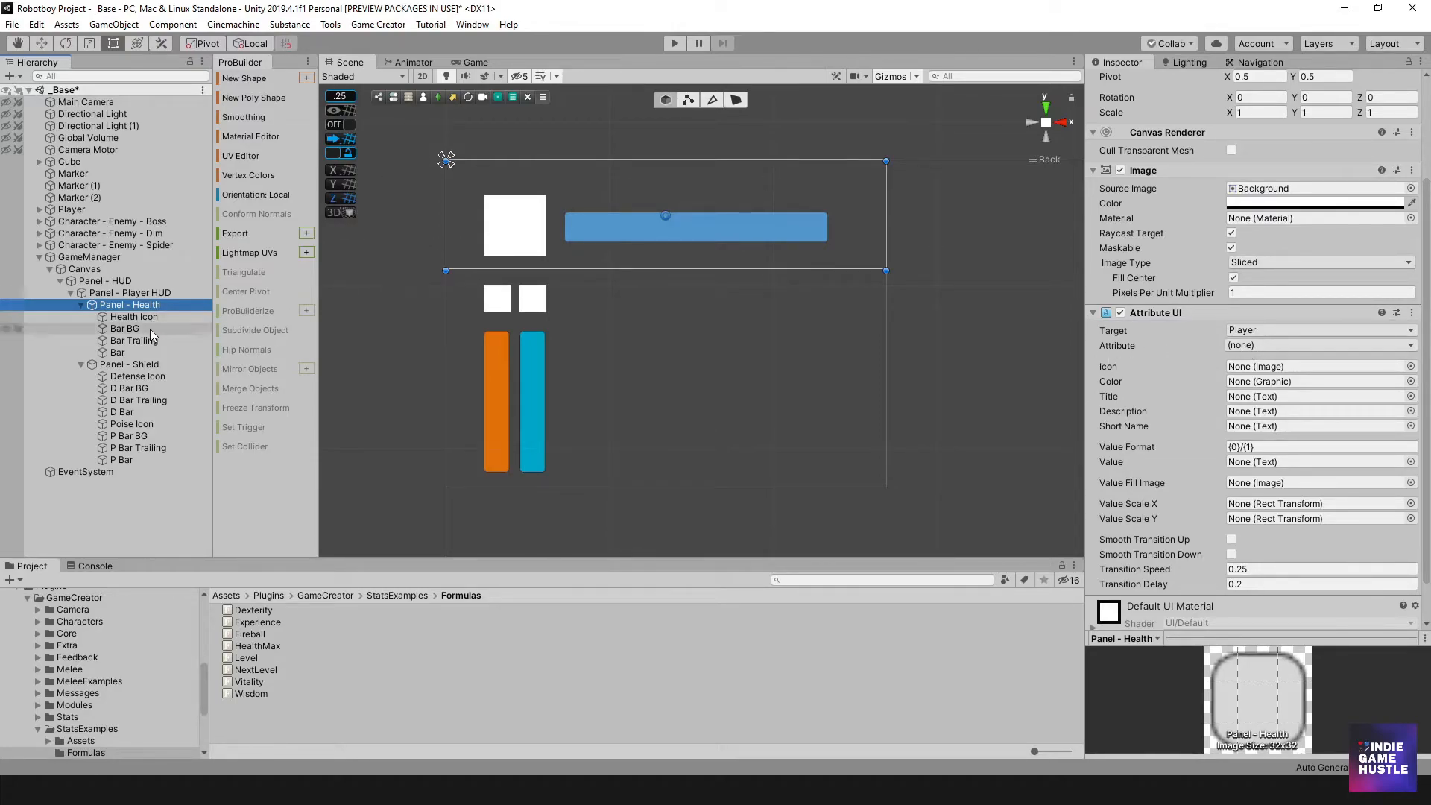
{"action": "left_click", "coordinate": [1266, 345]}
{"action": "left_click", "coordinate": [1272, 382]}
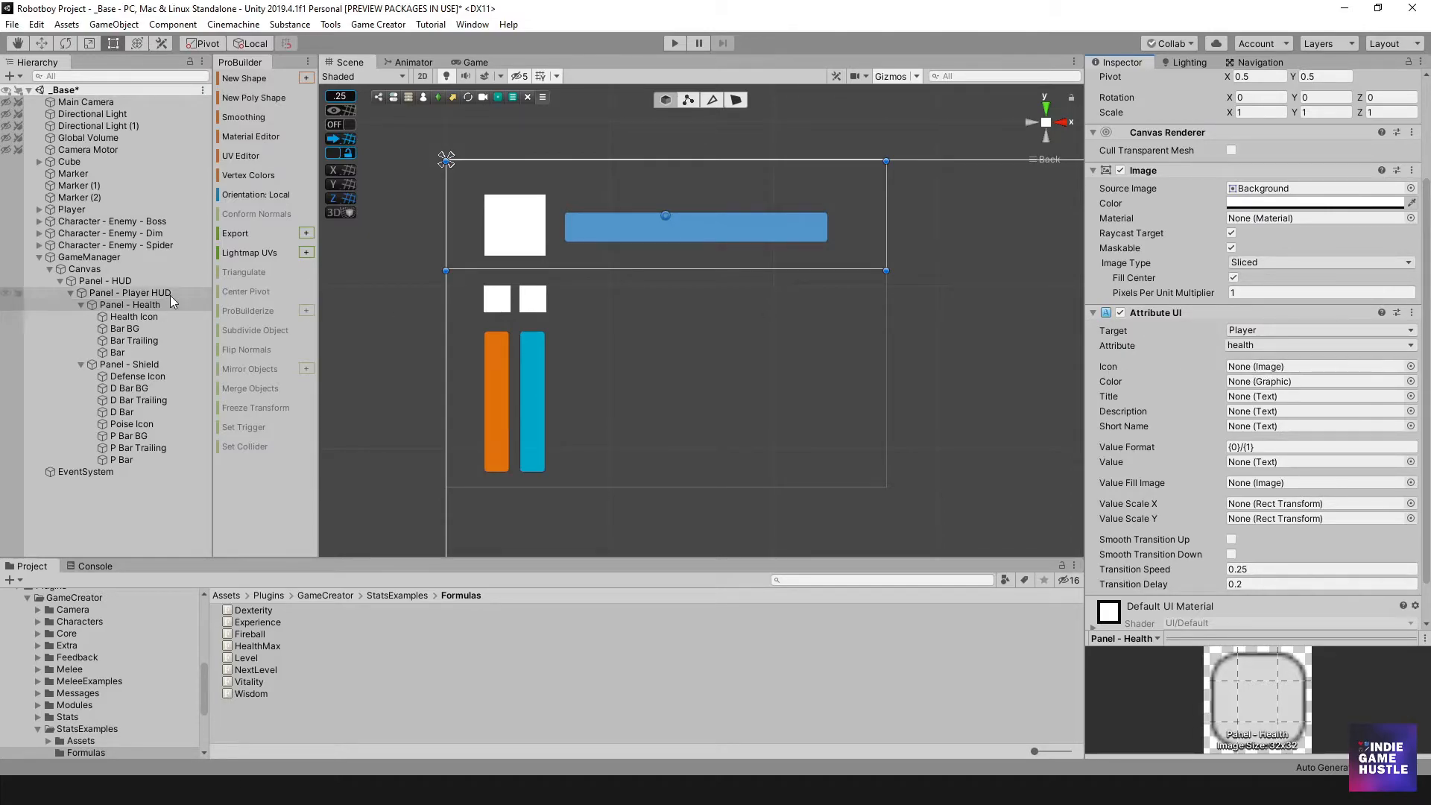
{"action": "mouse_move", "coordinate": [125, 318]}
{"action": "left_mouse_down"}
{"action": "mouse_move", "coordinate": [307, 318]}
{"action": "mouse_move", "coordinate": [1031, 384]}
{"action": "mouse_move", "coordinate": [1242, 370]}
{"action": "left_mouse_up"}
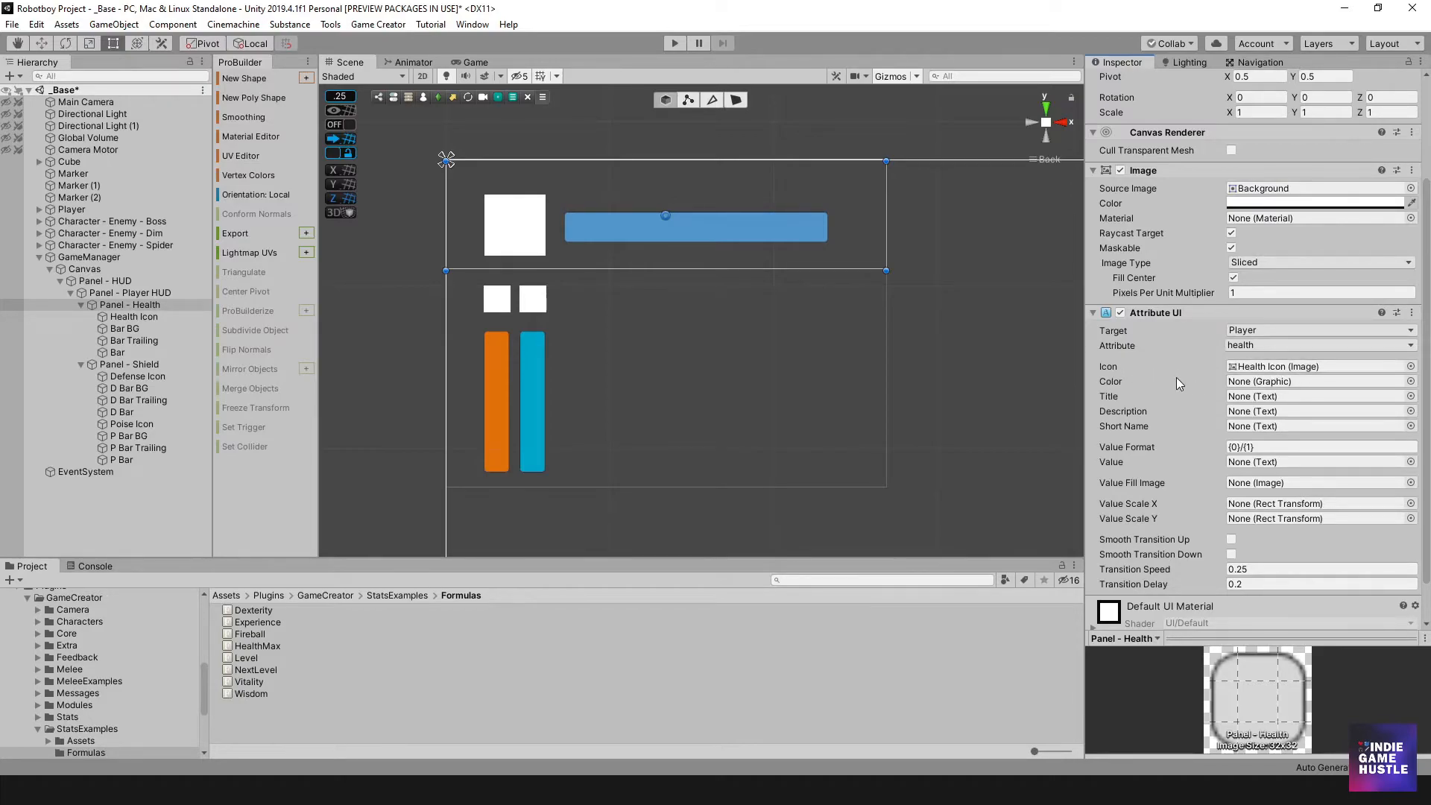
- Compare the icon slot in the health attribute's preferences with the Health Icon image in the HUD
{"action": "left_click_drag", "start_coordinate": [1430, 158], "coordinate": [489, 133]}
{"action": "left_click", "coordinate": [637, 170]}
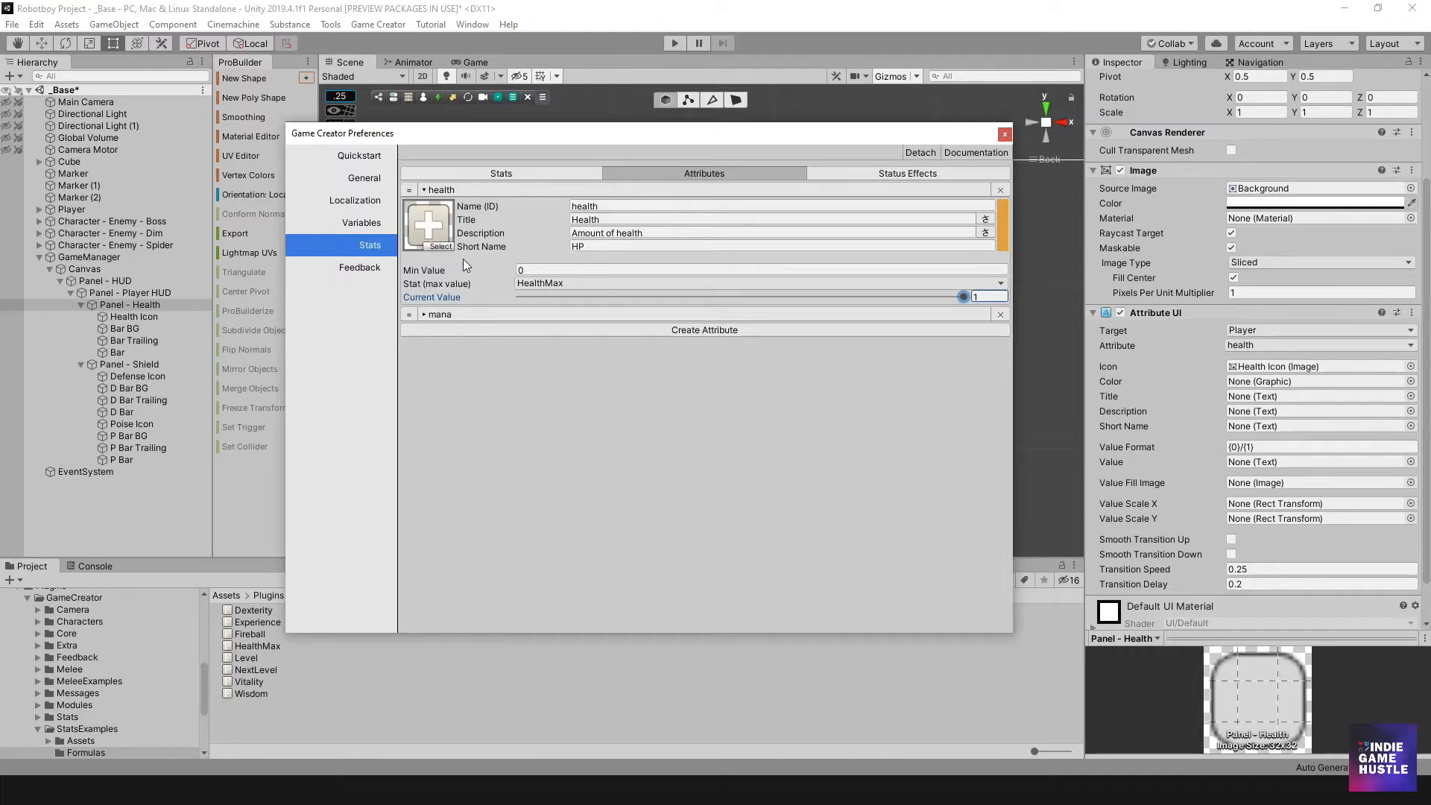
{"action": "left_click_drag", "start_coordinate": [490, 134], "coordinate": [747, 243]}
{"action": "left_click", "coordinate": [508, 222]}
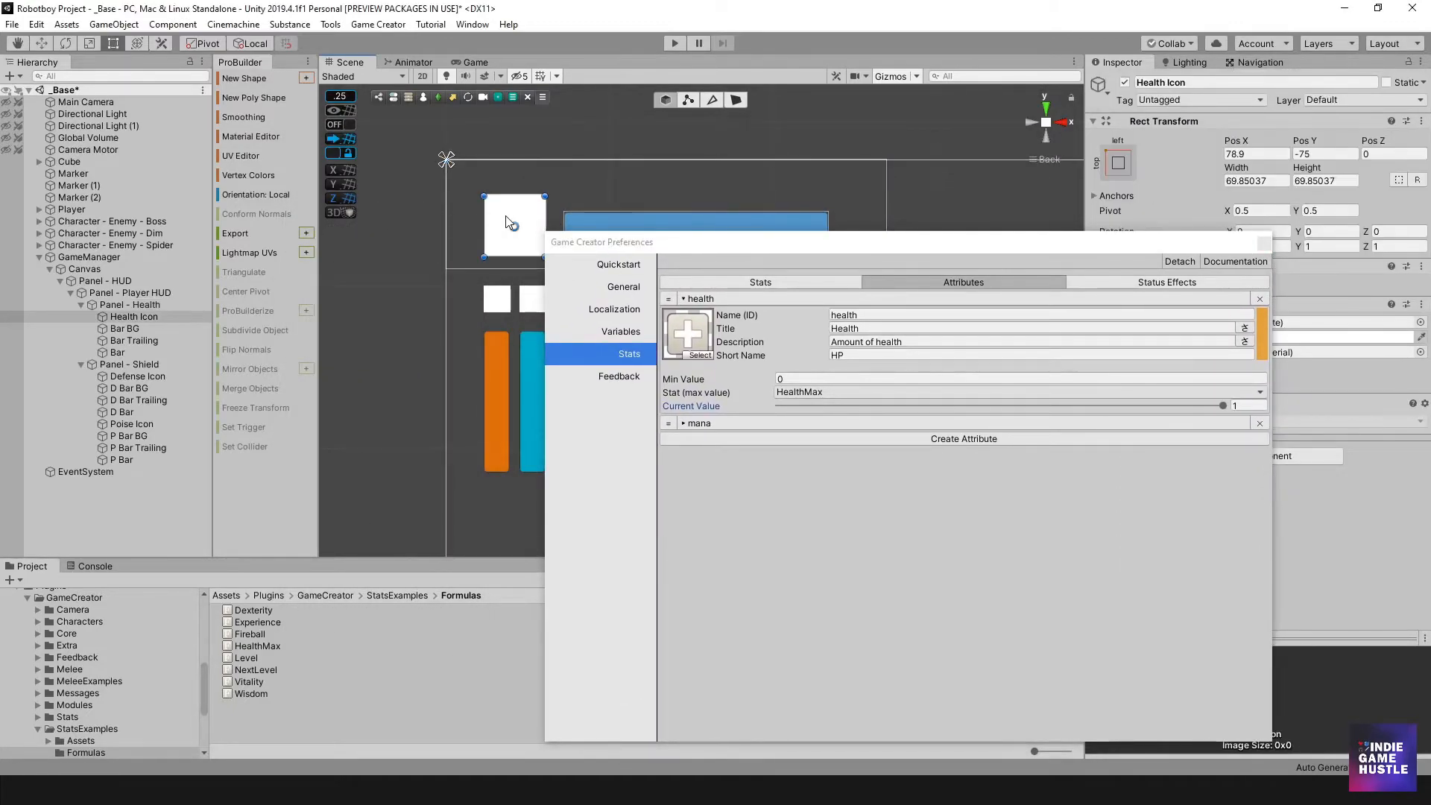
{"action": "left_click_drag", "start_coordinate": [881, 245], "coordinate": [663, 441]}
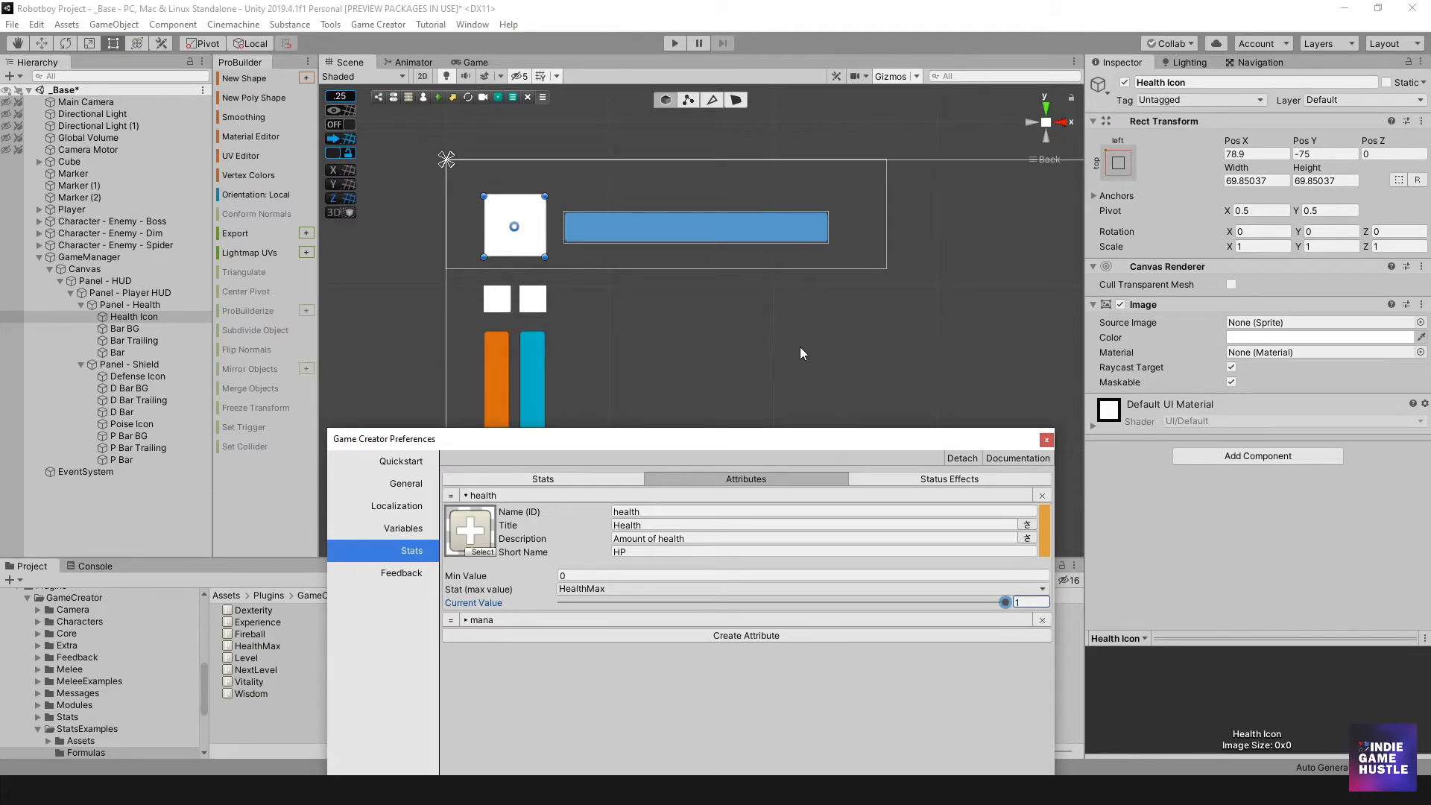
{"action": "left_click_drag", "start_coordinate": [781, 445], "coordinate": [1430, 223]}
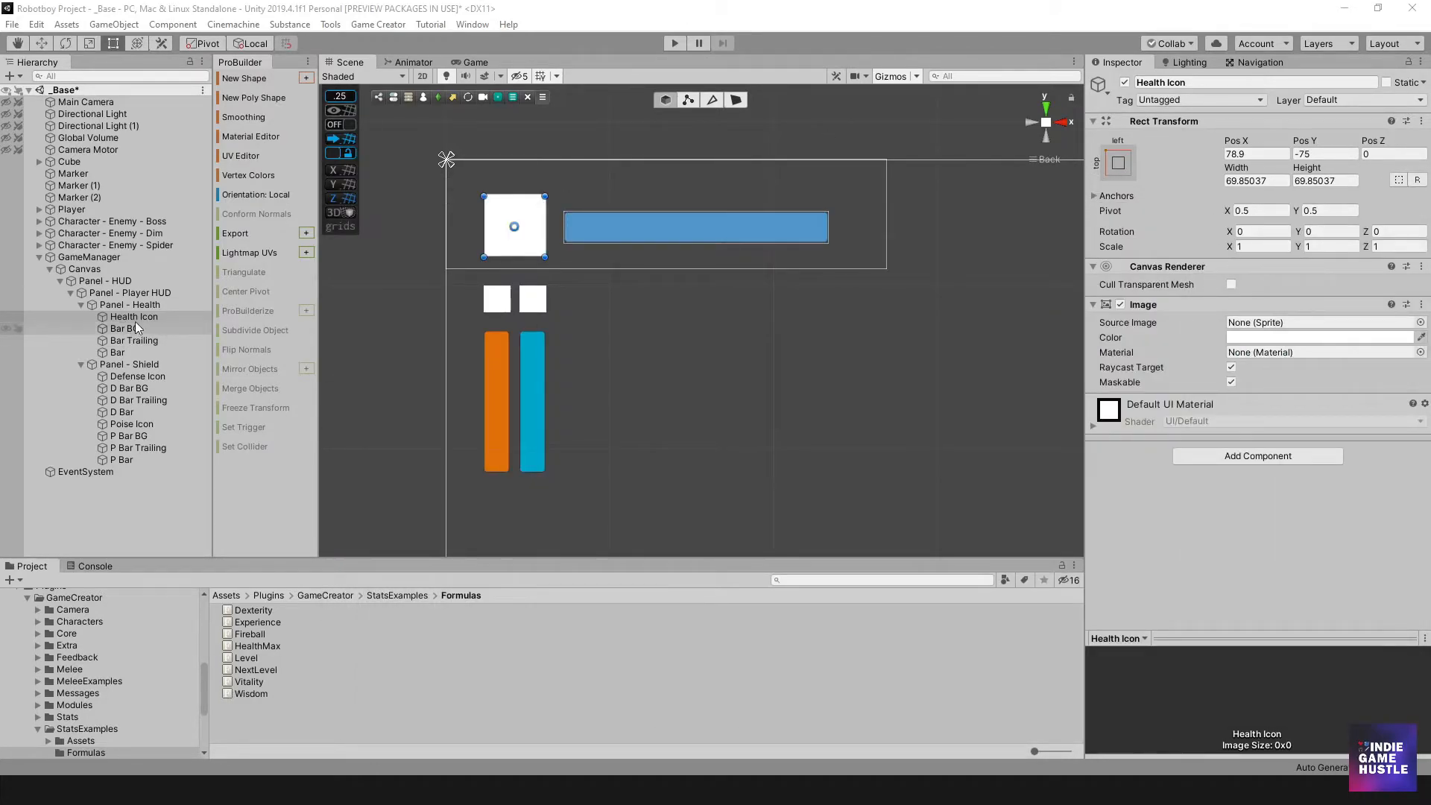
- Review Panel - Health's Attribute UI fields against the health attribute's title, description and short name in the preferences
{"action": "left_click", "coordinate": [135, 302]}
{"action": "left_click", "coordinate": [151, 293]}
{"action": "left_click", "coordinate": [147, 303]}
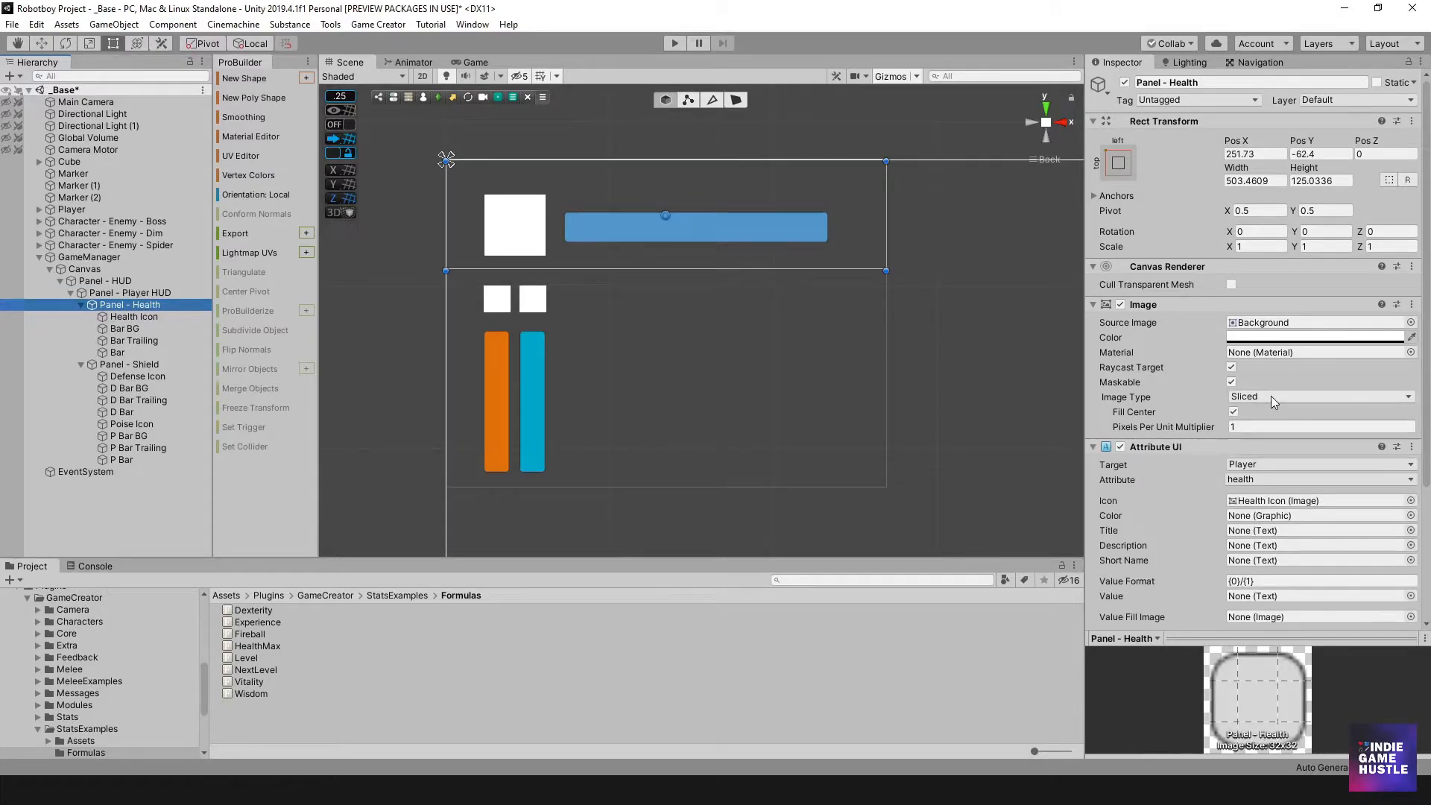
{"action": "scroll", "coordinate": [1269, 505], "scroll_direction": "down", "scroll_amount": 5}
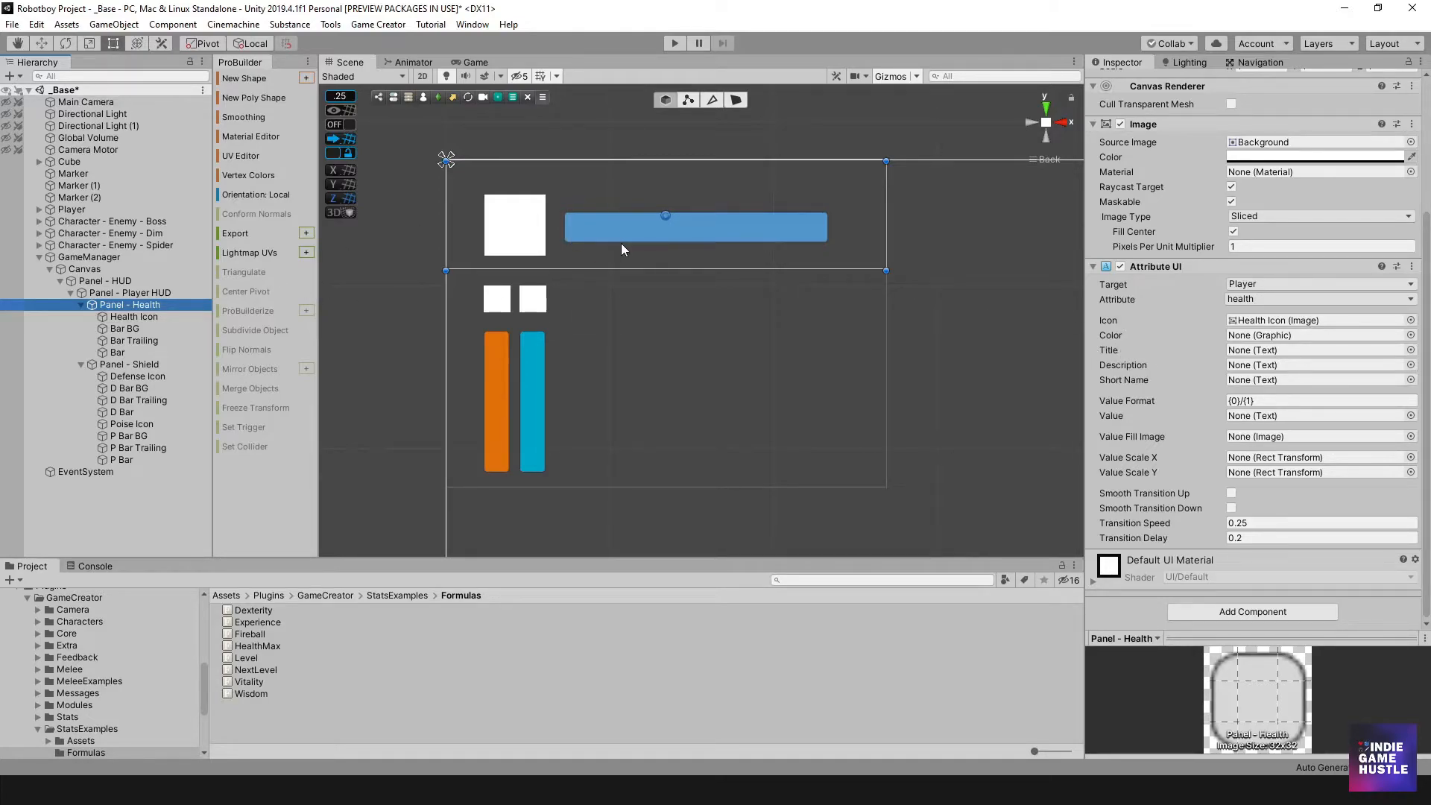
{"action": "left_click_drag", "start_coordinate": [1430, 190], "coordinate": [853, 286]}
{"action": "left_click", "coordinate": [909, 365]}
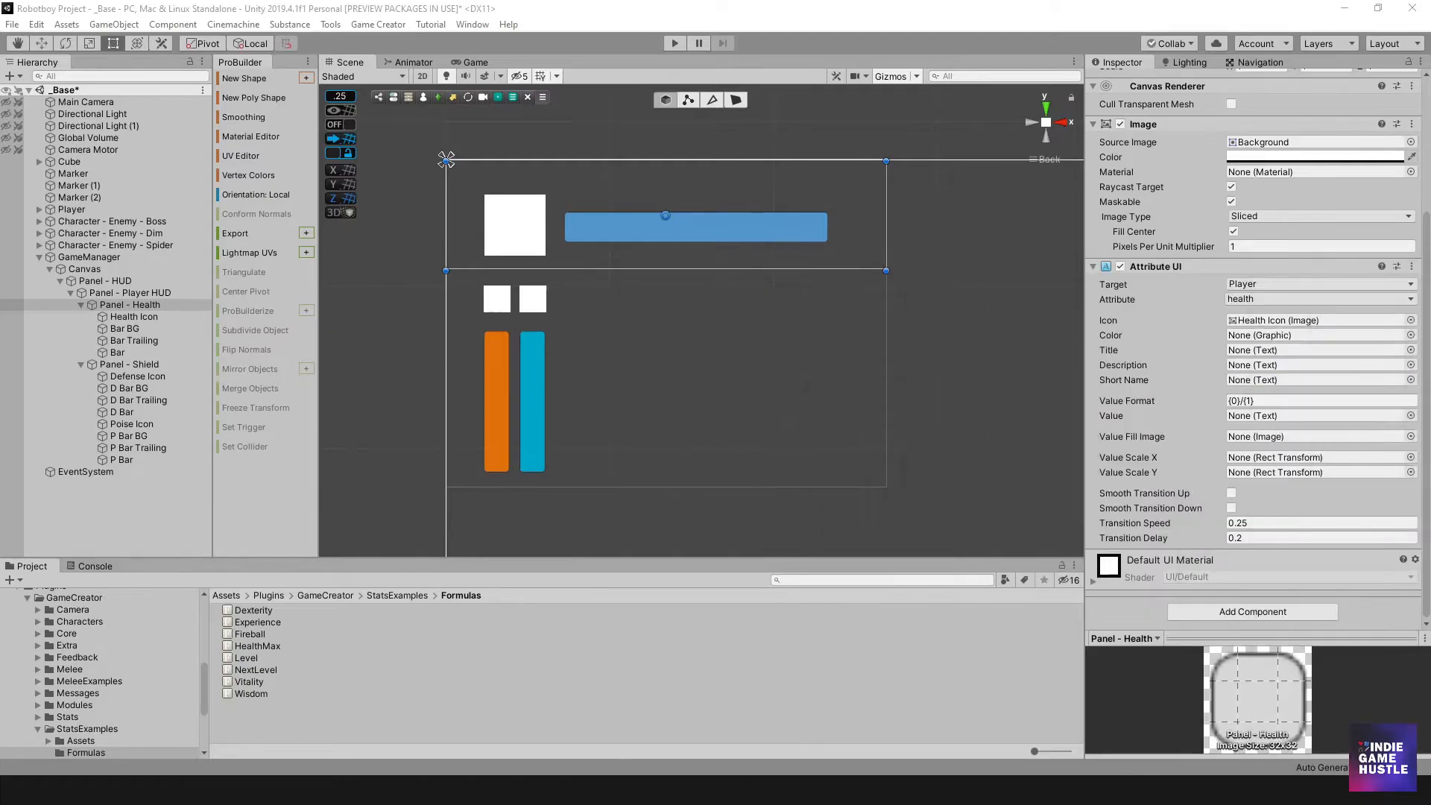
- Add a UI Text object as a child of Panel - Health
{"action": "right_click", "coordinate": [123, 305]}
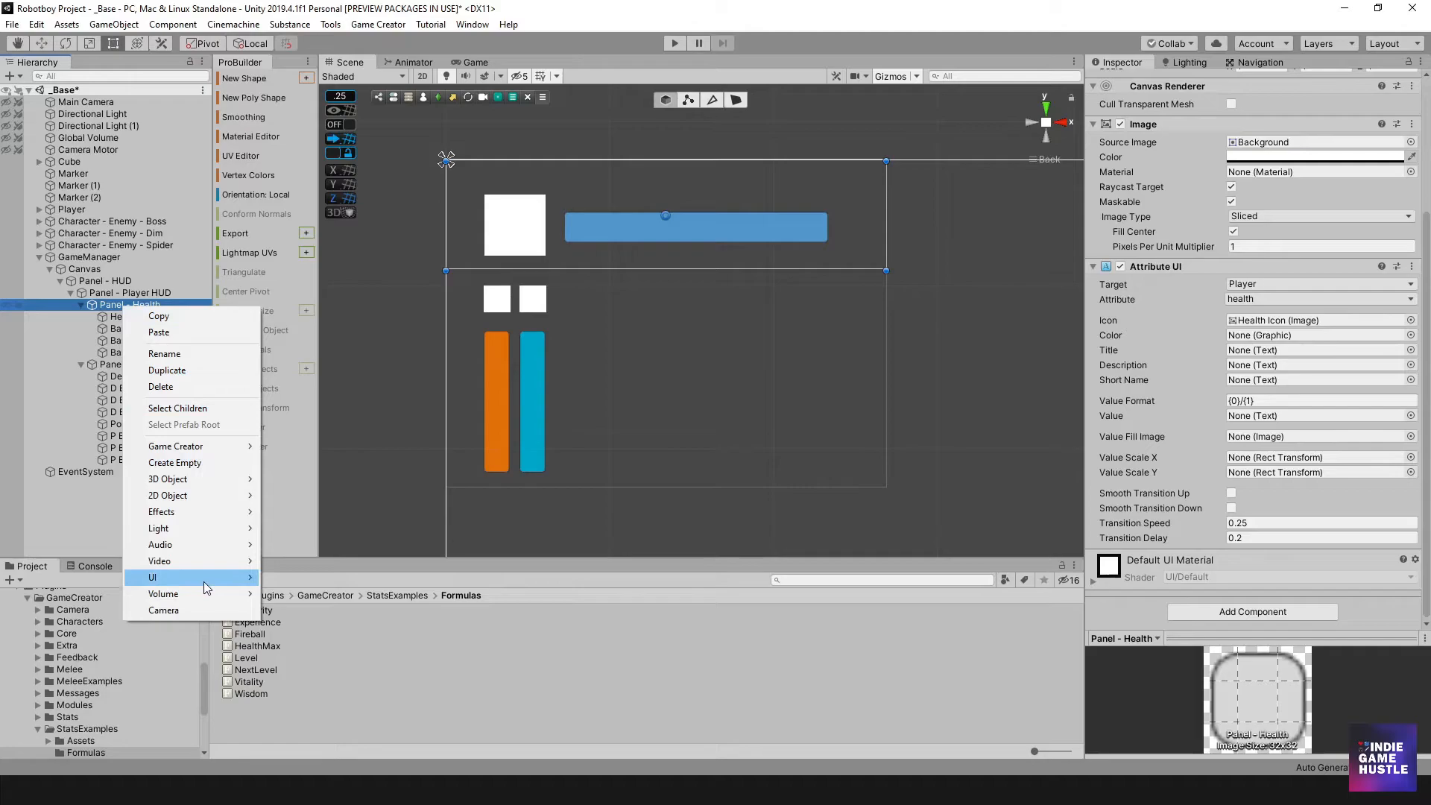
{"action": "mouse_move", "coordinate": [204, 578]}
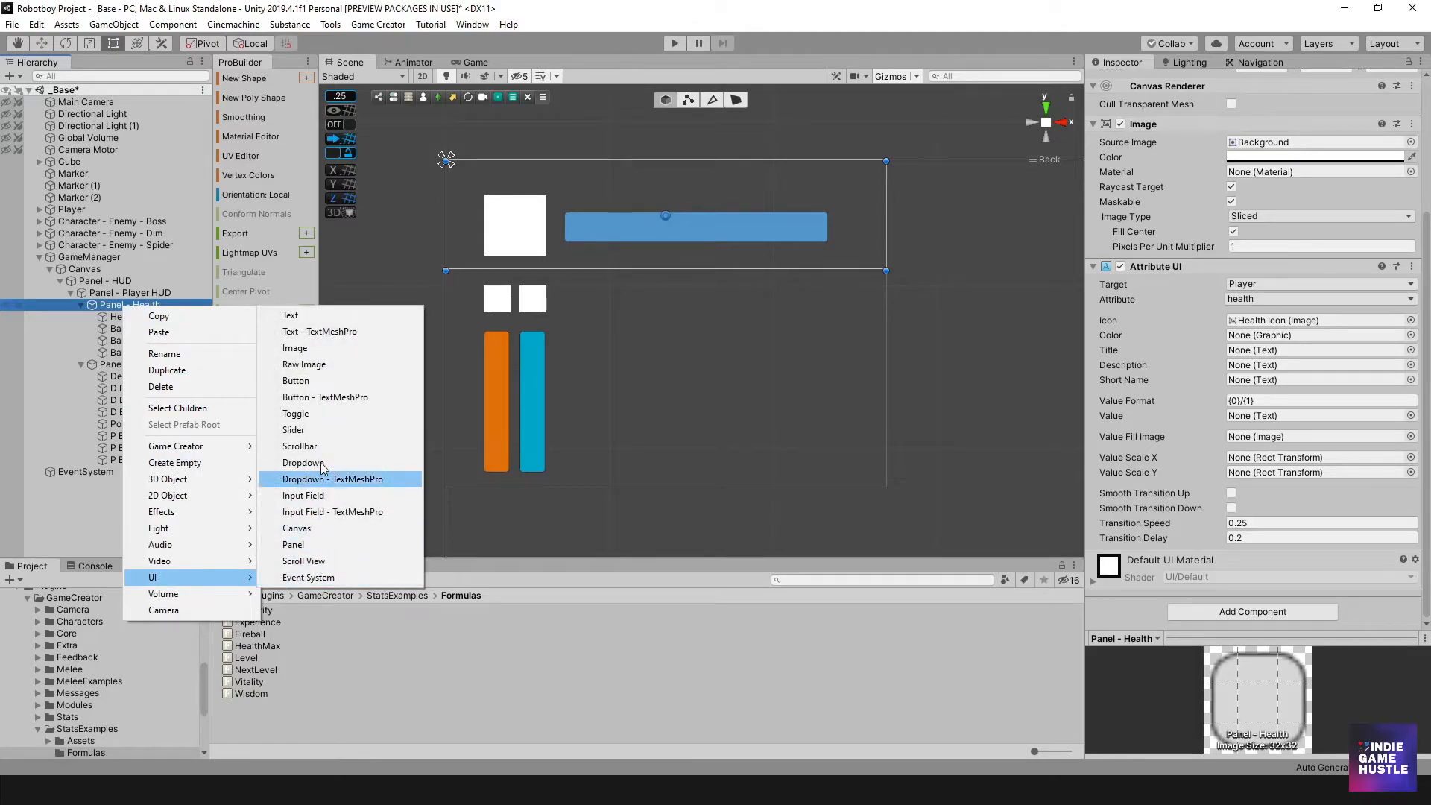
{"action": "left_click", "coordinate": [311, 316]}
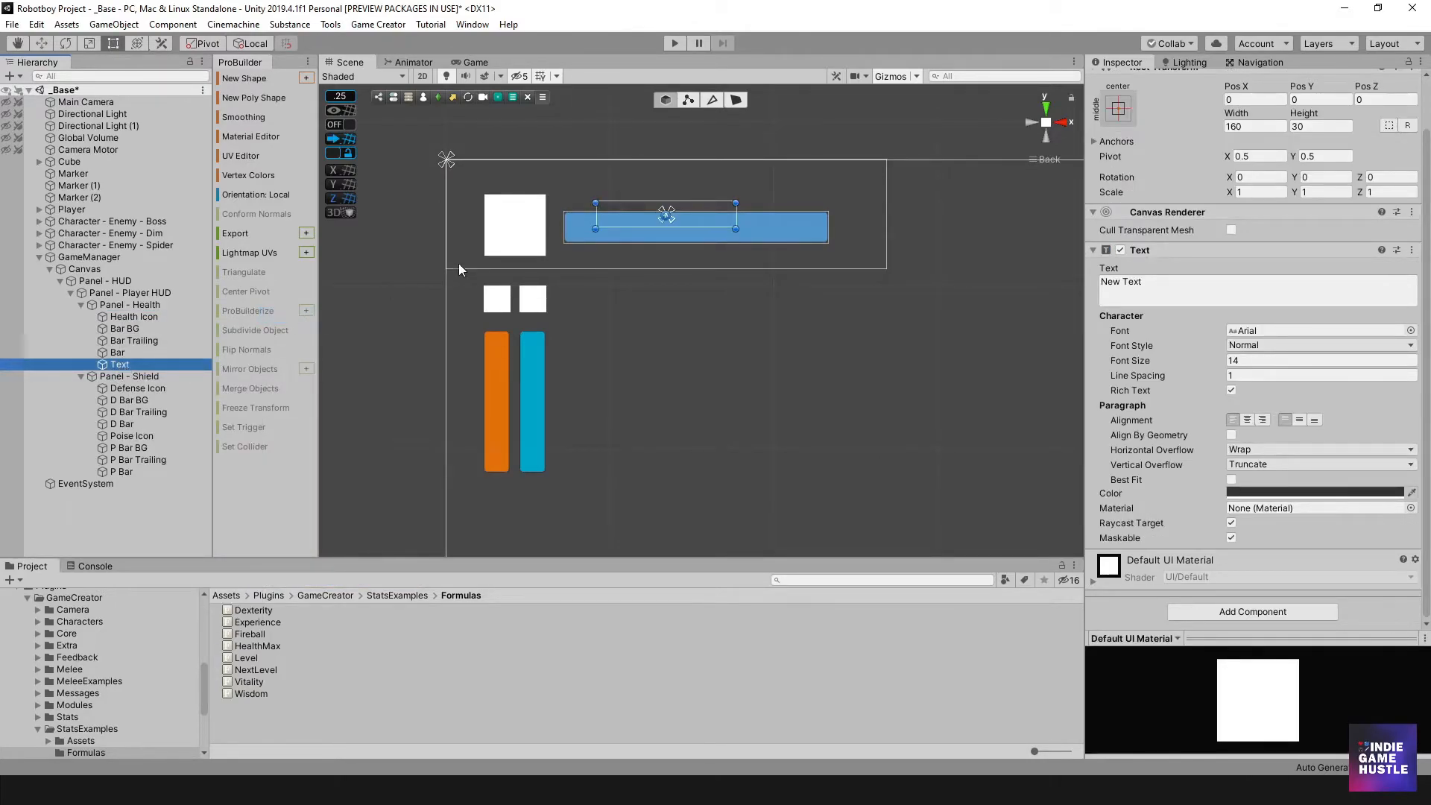
- Place the text box inside the blue health bar, about 19 units high, with its text vertically centred
{"action": "left_click_drag", "start_coordinate": [618, 209], "coordinate": [589, 235]}
{"action": "scroll", "coordinate": [573, 277], "scroll_direction": "up", "scroll_amount": 2}
{"action": "scroll", "coordinate": [574, 284], "scroll_direction": "up", "scroll_amount": 2}
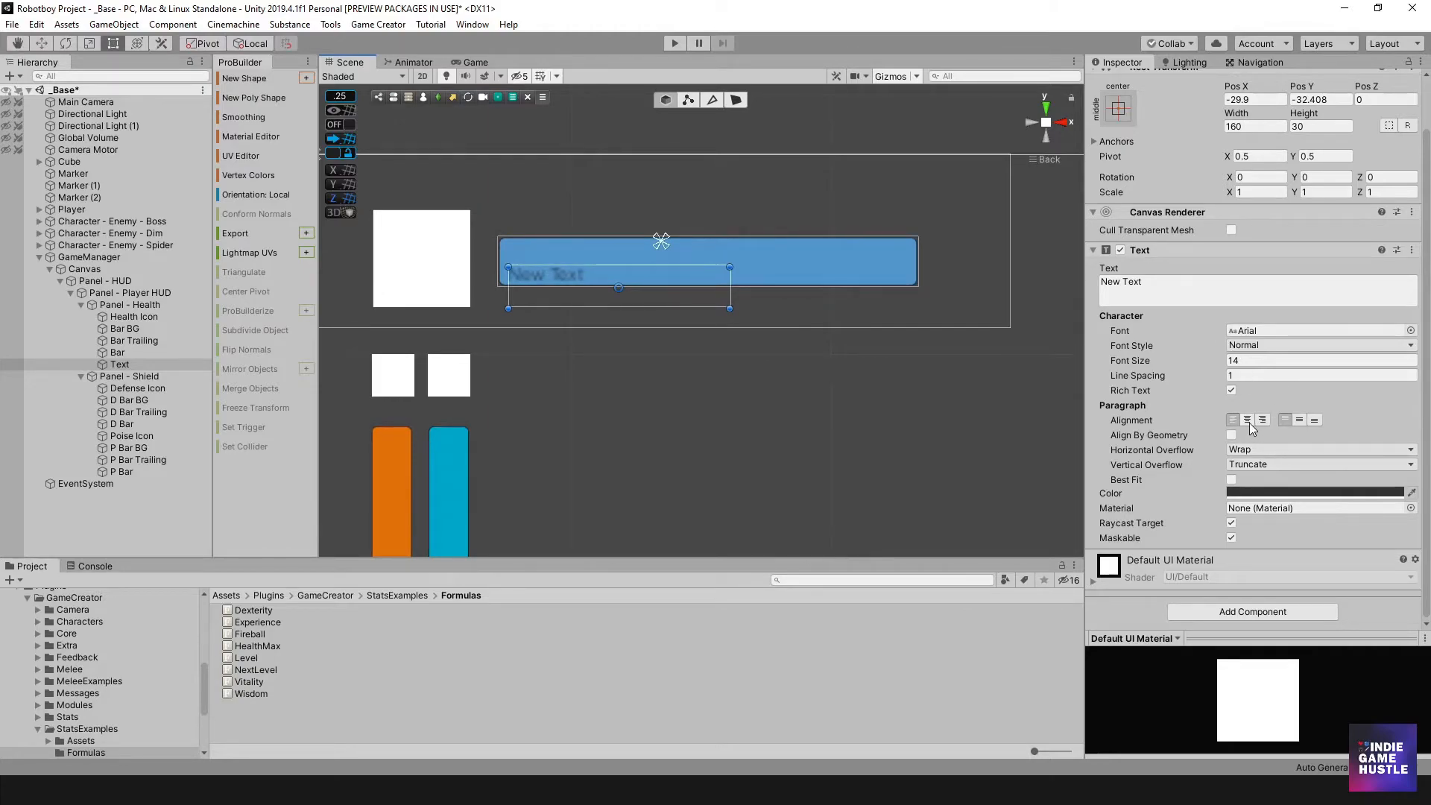
{"action": "left_click", "coordinate": [1300, 421]}
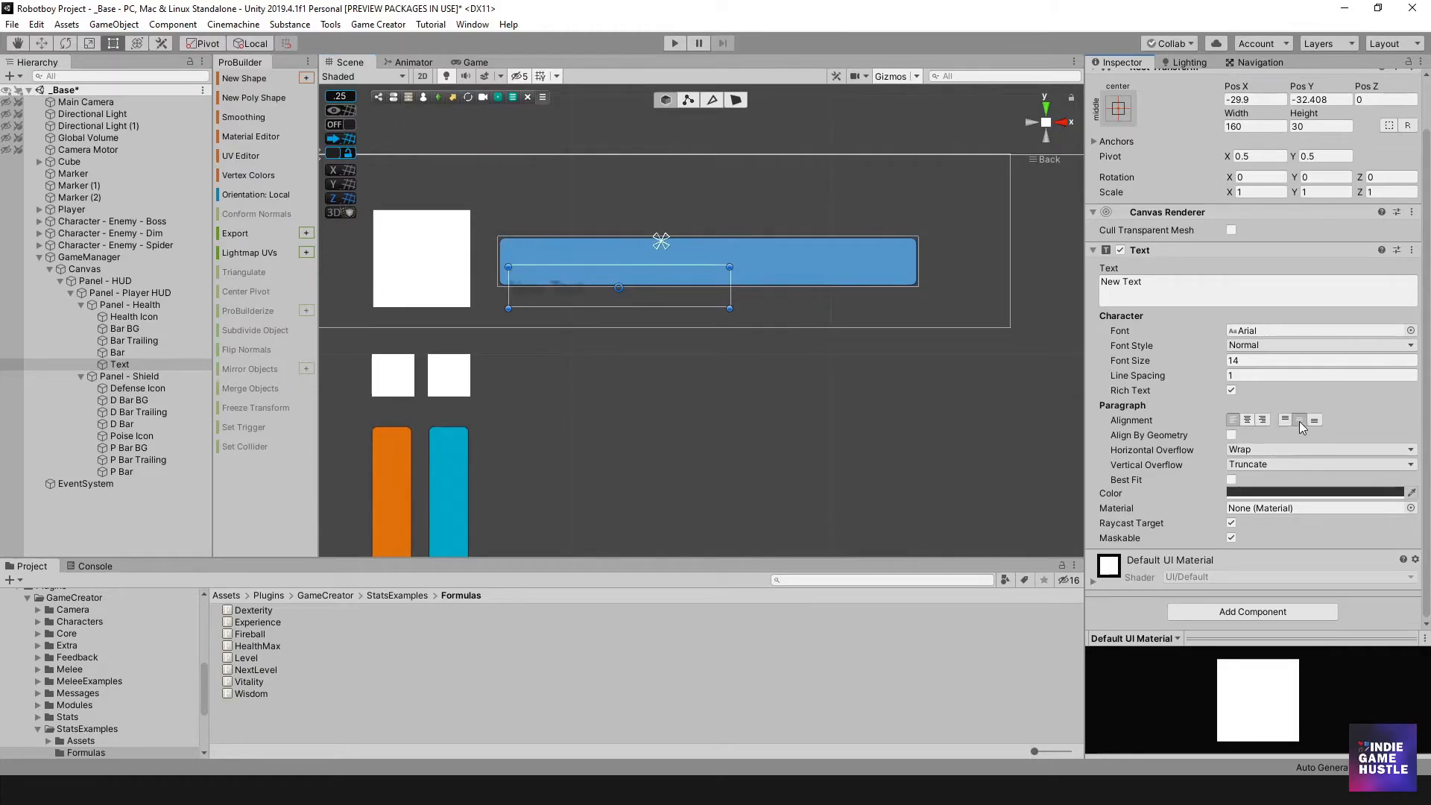
{"action": "mouse_move", "coordinate": [556, 285]}
{"action": "left_mouse_down"}
{"action": "mouse_move", "coordinate": [564, 251]}
{"action": "mouse_move", "coordinate": [563, 262]}
{"action": "left_mouse_up"}
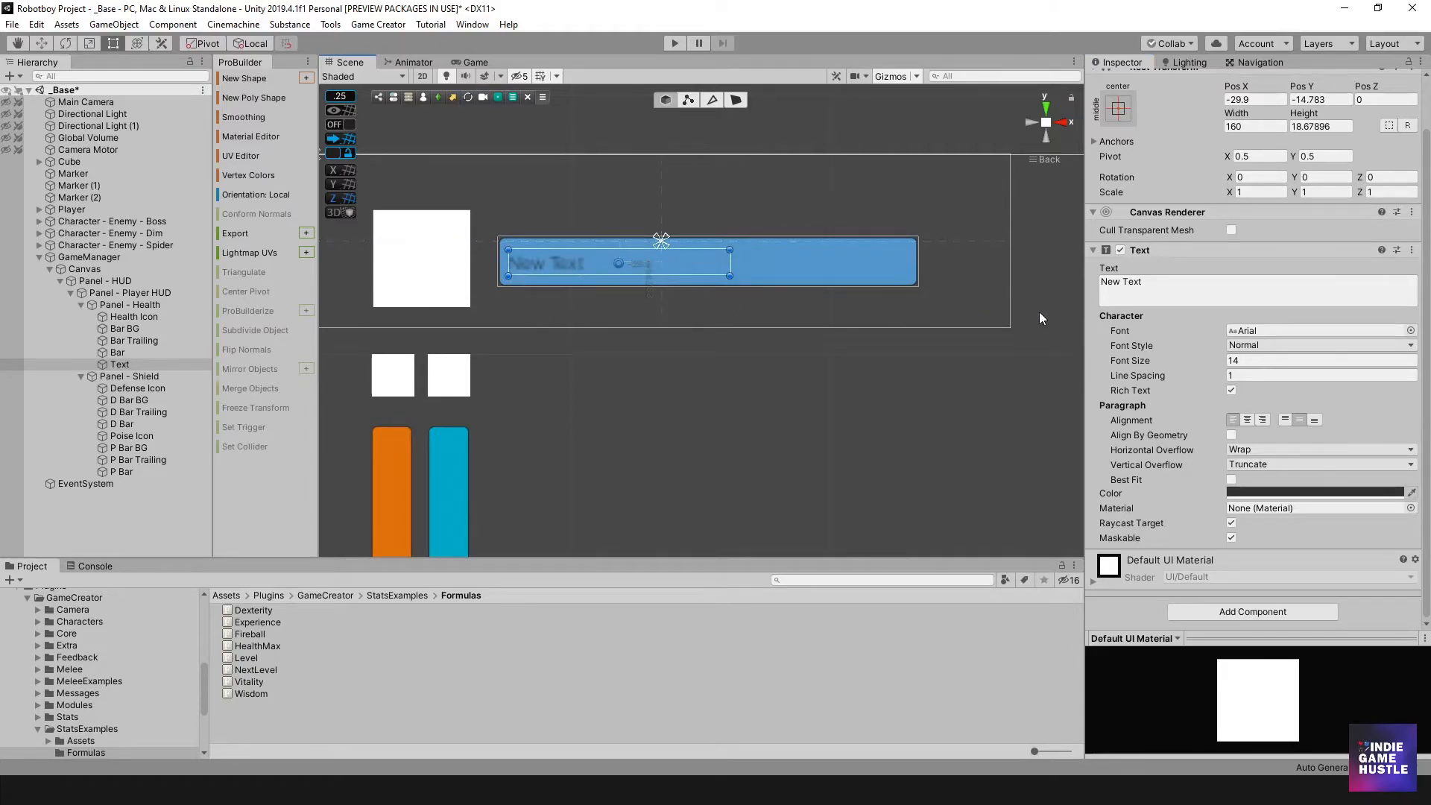
- Change the text to "Att Text" at font size 20 and enlarge its box to about 24 units high
{"action": "left_click_drag", "start_coordinate": [1146, 282], "coordinate": [1088, 286]}
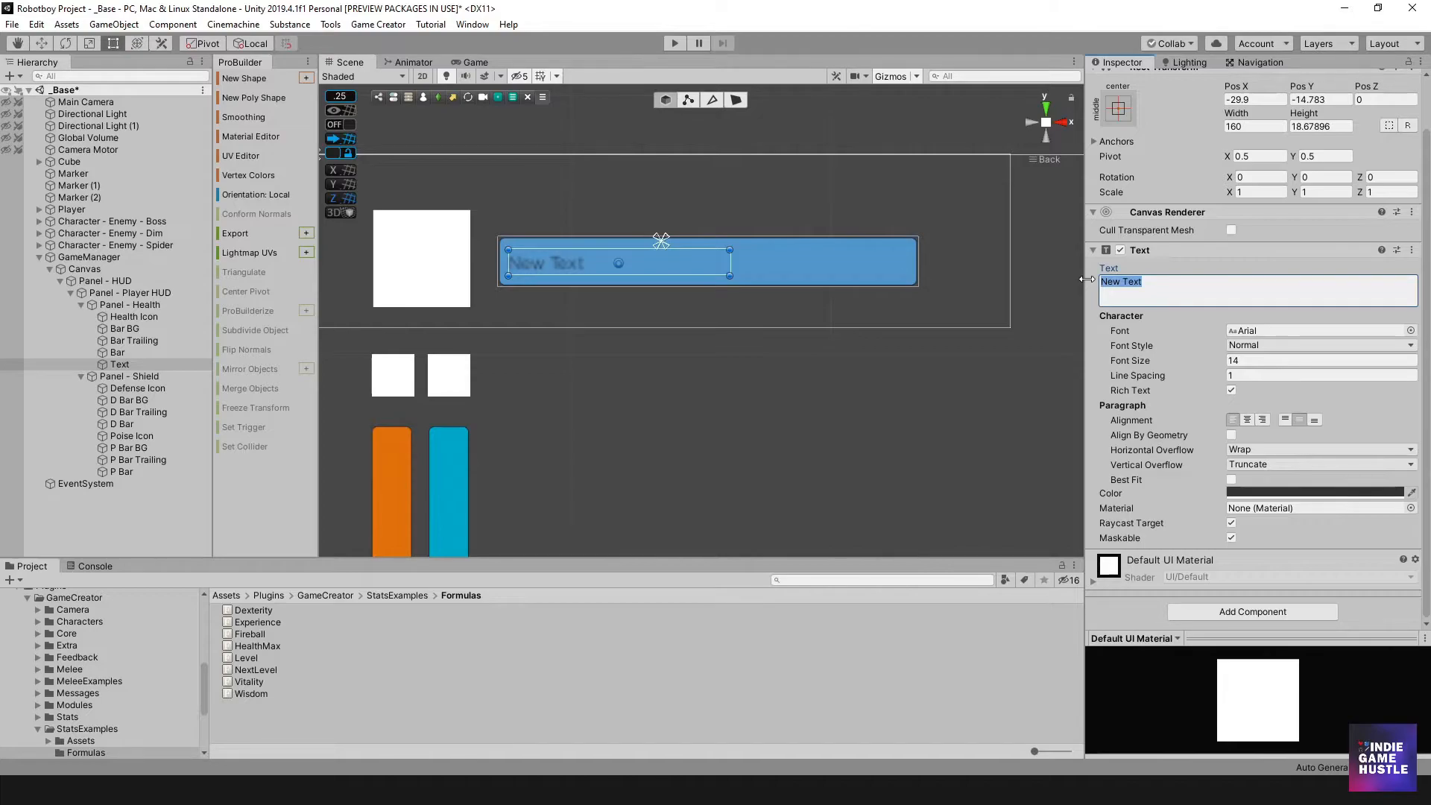
{"action": "type", "text": "Att Text"}
{"action": "key", "text": "BackSpace"}
{"action": "type", "text": "t"}
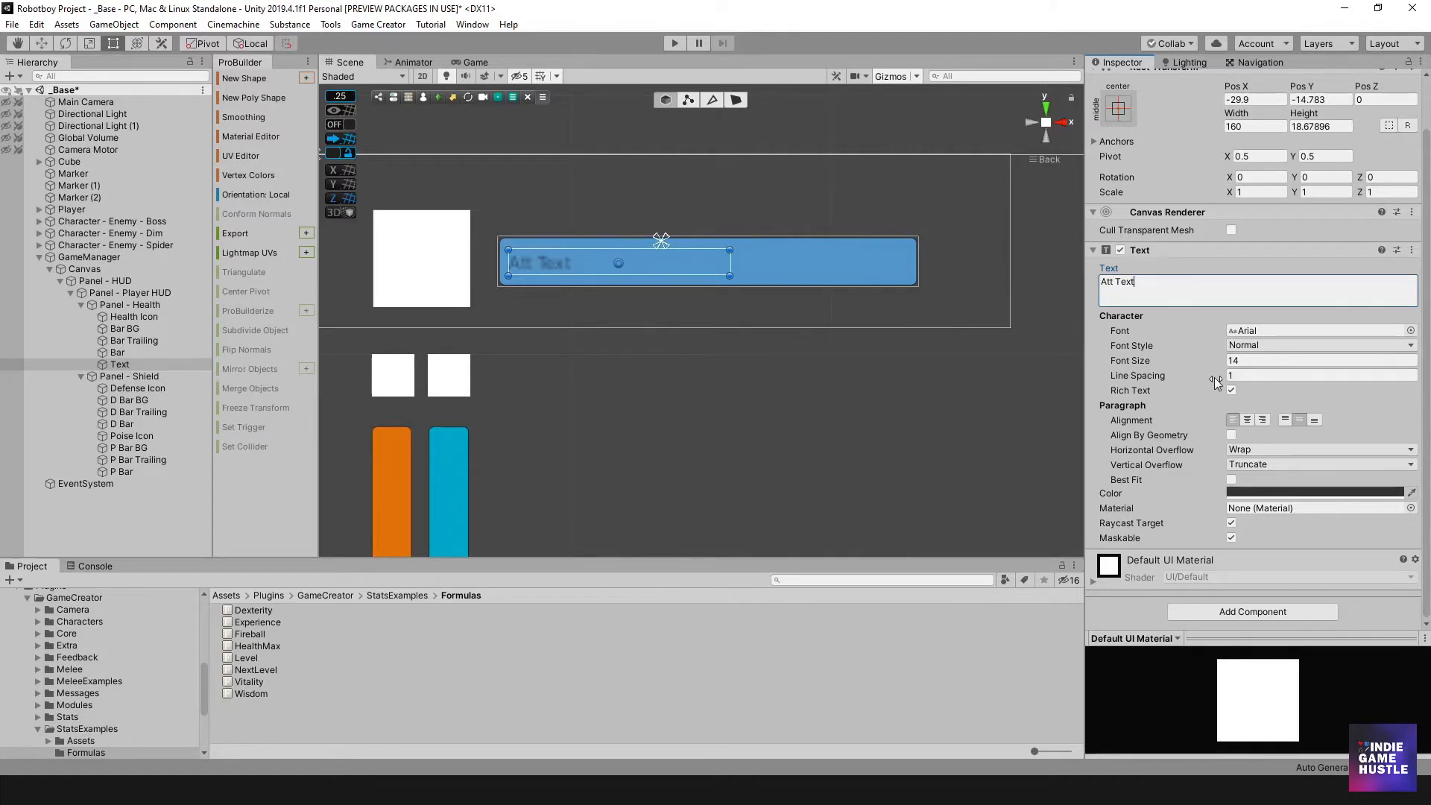
{"action": "left_click", "coordinate": [1197, 365]}
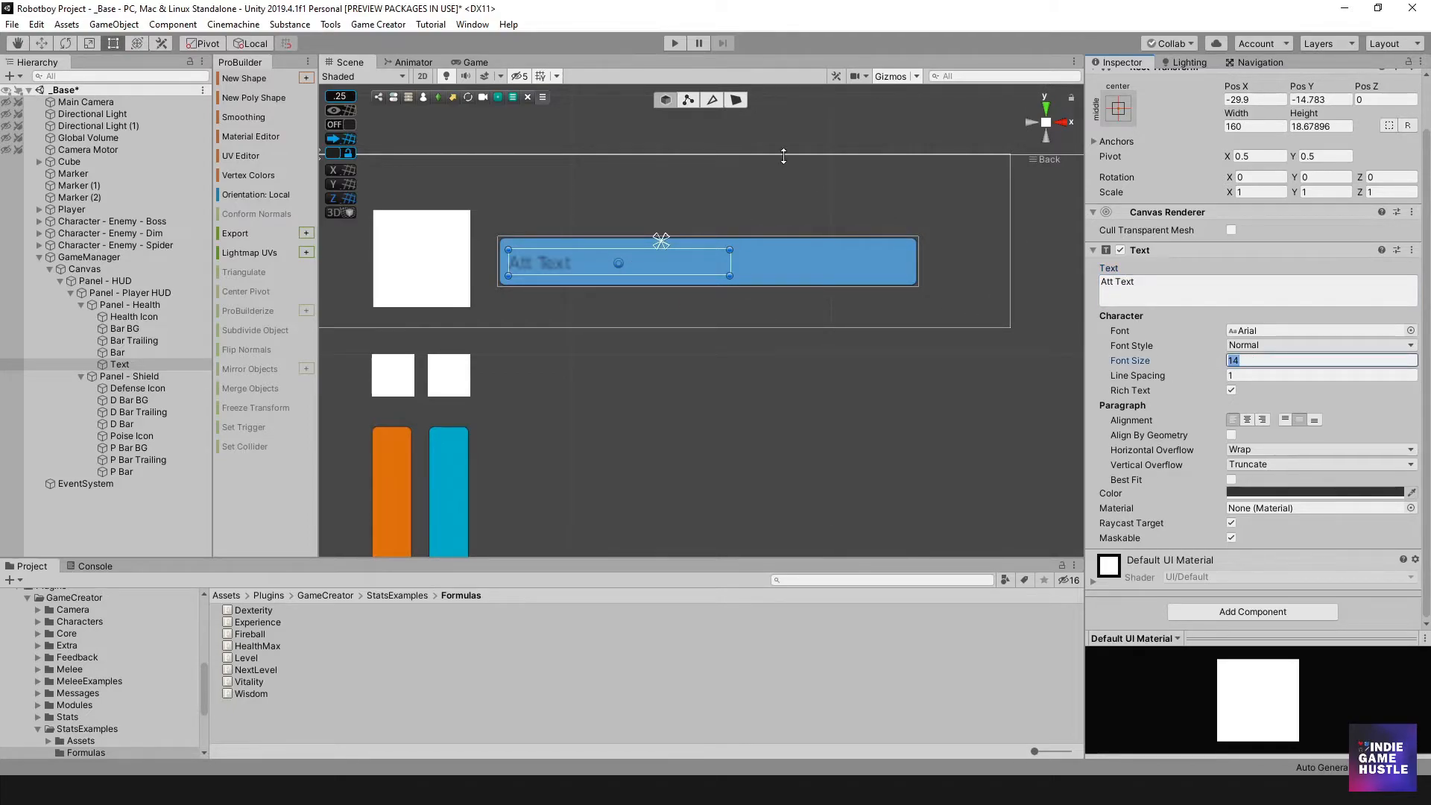
{"action": "type", "text": "20"}
{"action": "left_click_drag", "start_coordinate": [562, 274], "coordinate": [566, 265]}
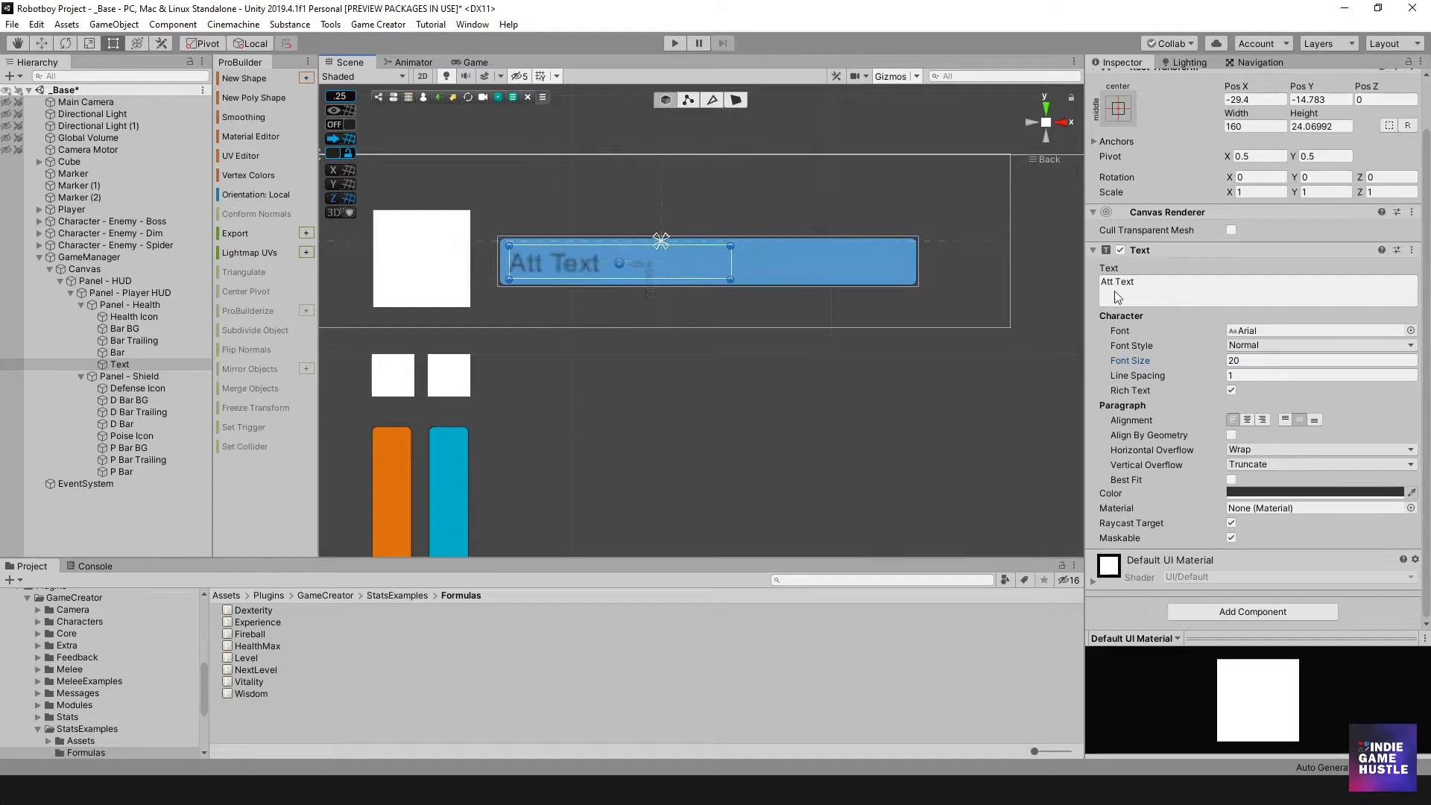
- Change the health bar text's colour to white
{"action": "left_click", "coordinate": [1250, 493]}
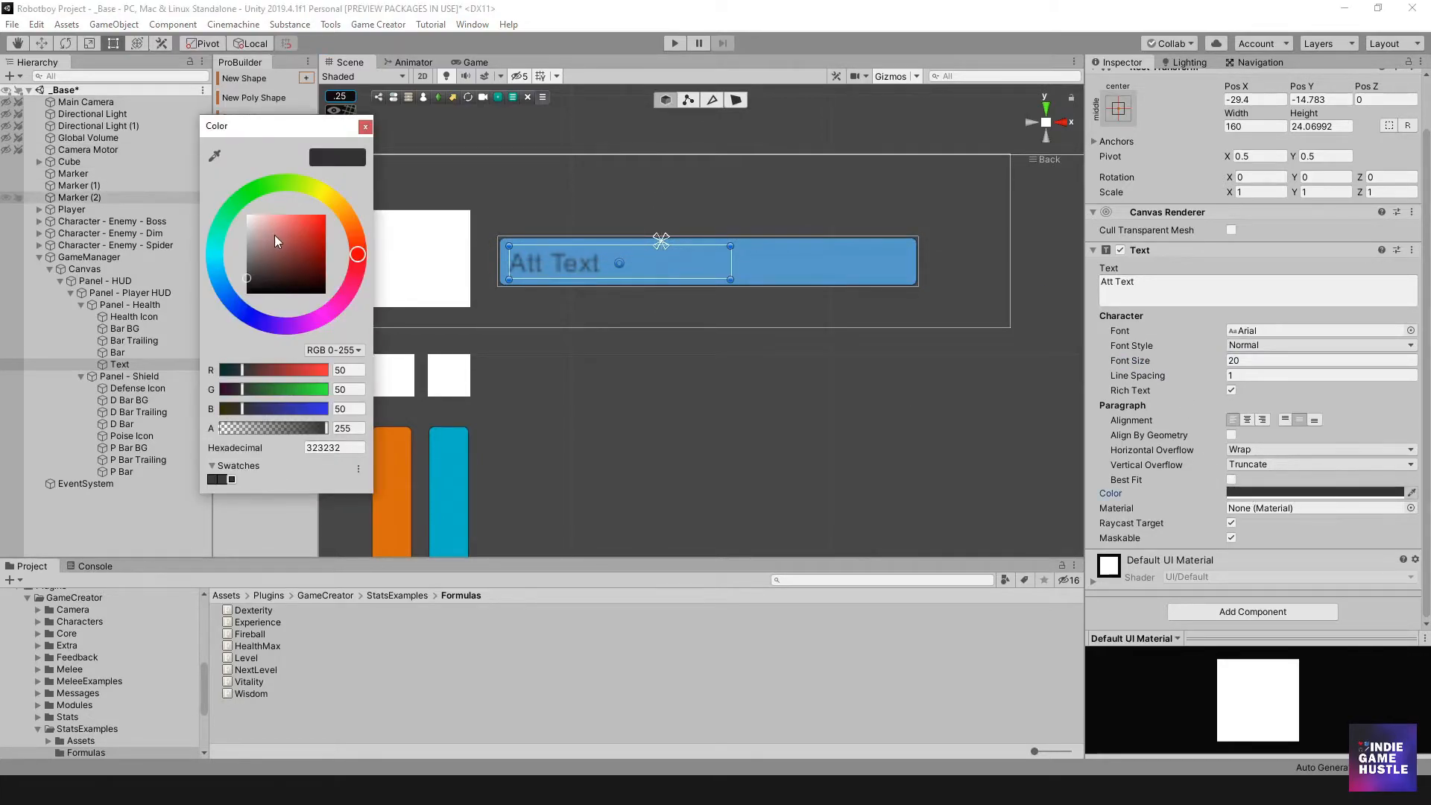
{"action": "left_click_drag", "start_coordinate": [274, 234], "coordinate": [212, 194]}
{"action": "left_click", "coordinate": [365, 127]}
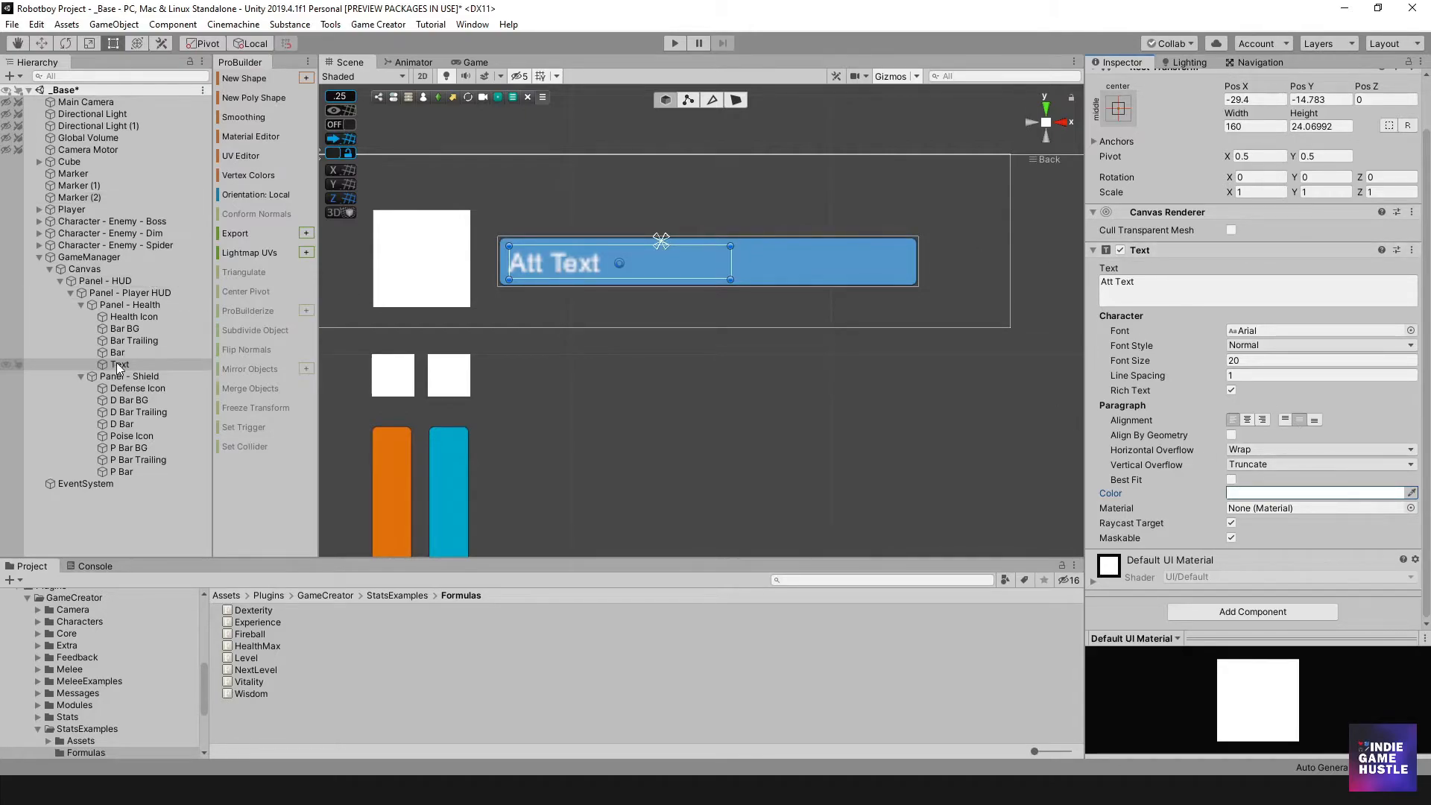
- Assign the Text object as the Title in Panel - Health's Attribute UI and test the HUD in play mode
{"action": "left_click", "coordinate": [122, 304]}
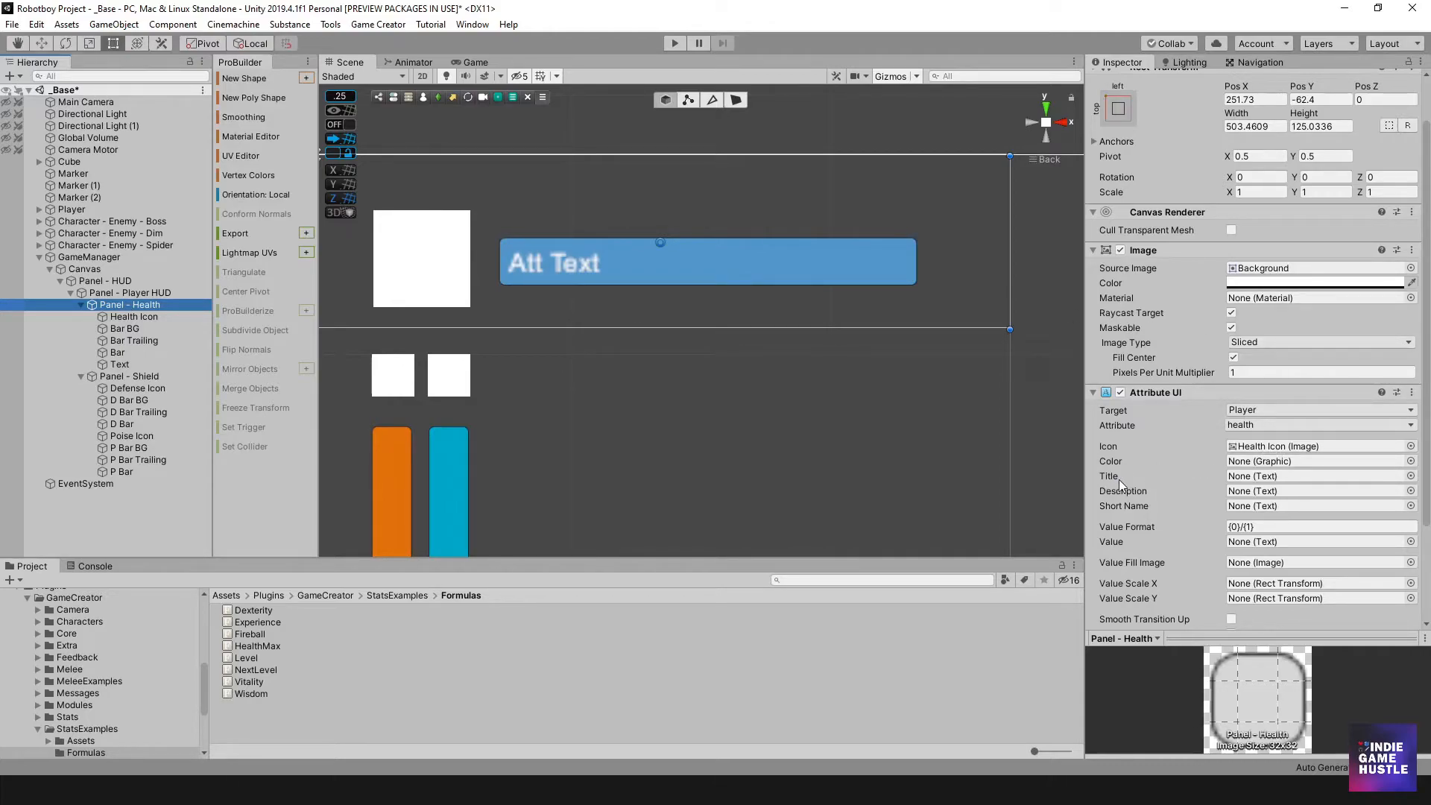
{"action": "left_click", "coordinate": [118, 364]}
{"action": "mouse_move", "coordinate": [118, 364]}
{"action": "left_mouse_down"}
{"action": "mouse_move", "coordinate": [1087, 424]}
{"action": "mouse_move", "coordinate": [1225, 481]}
{"action": "mouse_move", "coordinate": [1259, 481]}
{"action": "left_mouse_up"}
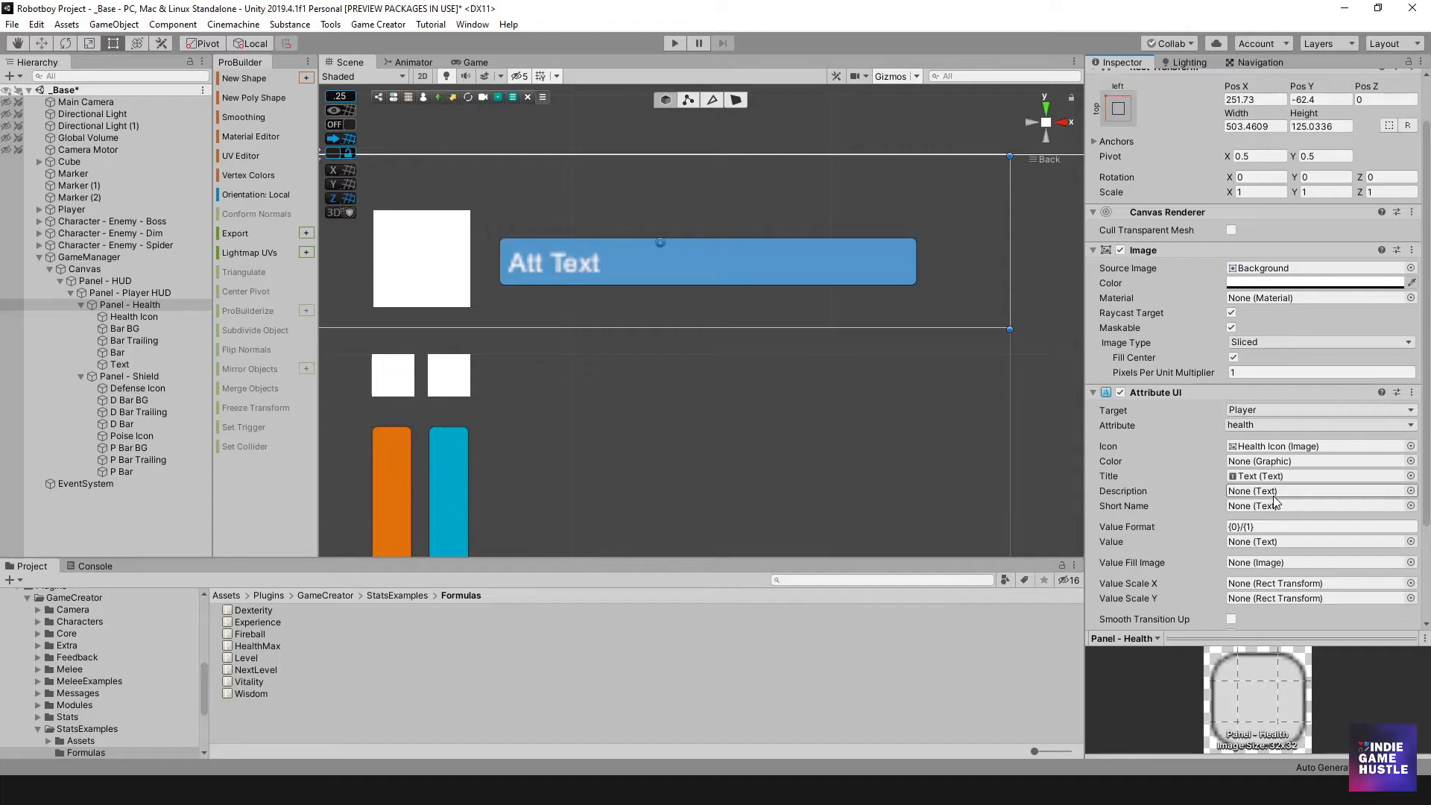
{"action": "left_click", "coordinate": [674, 43]}
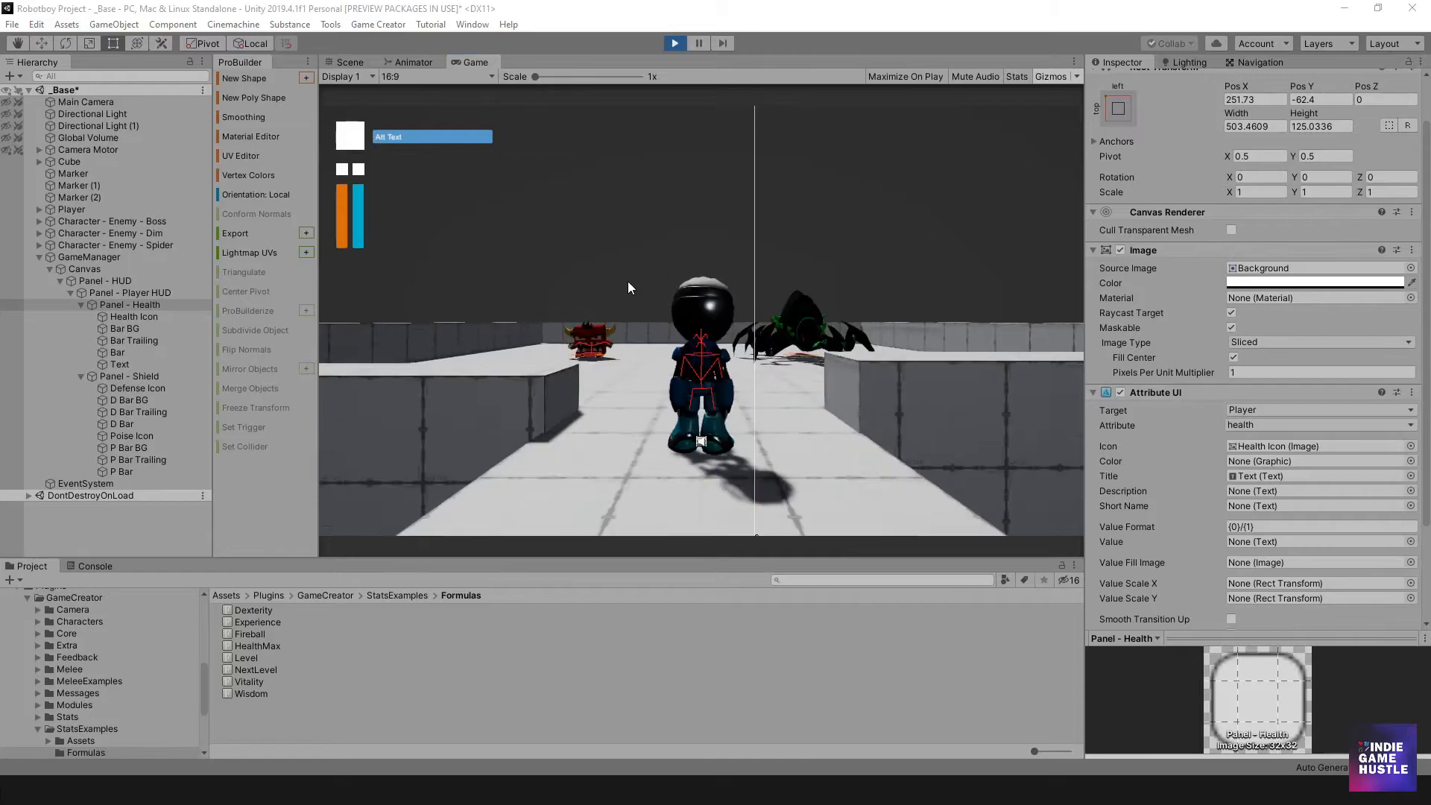
{"action": "left_click", "coordinate": [677, 43]}
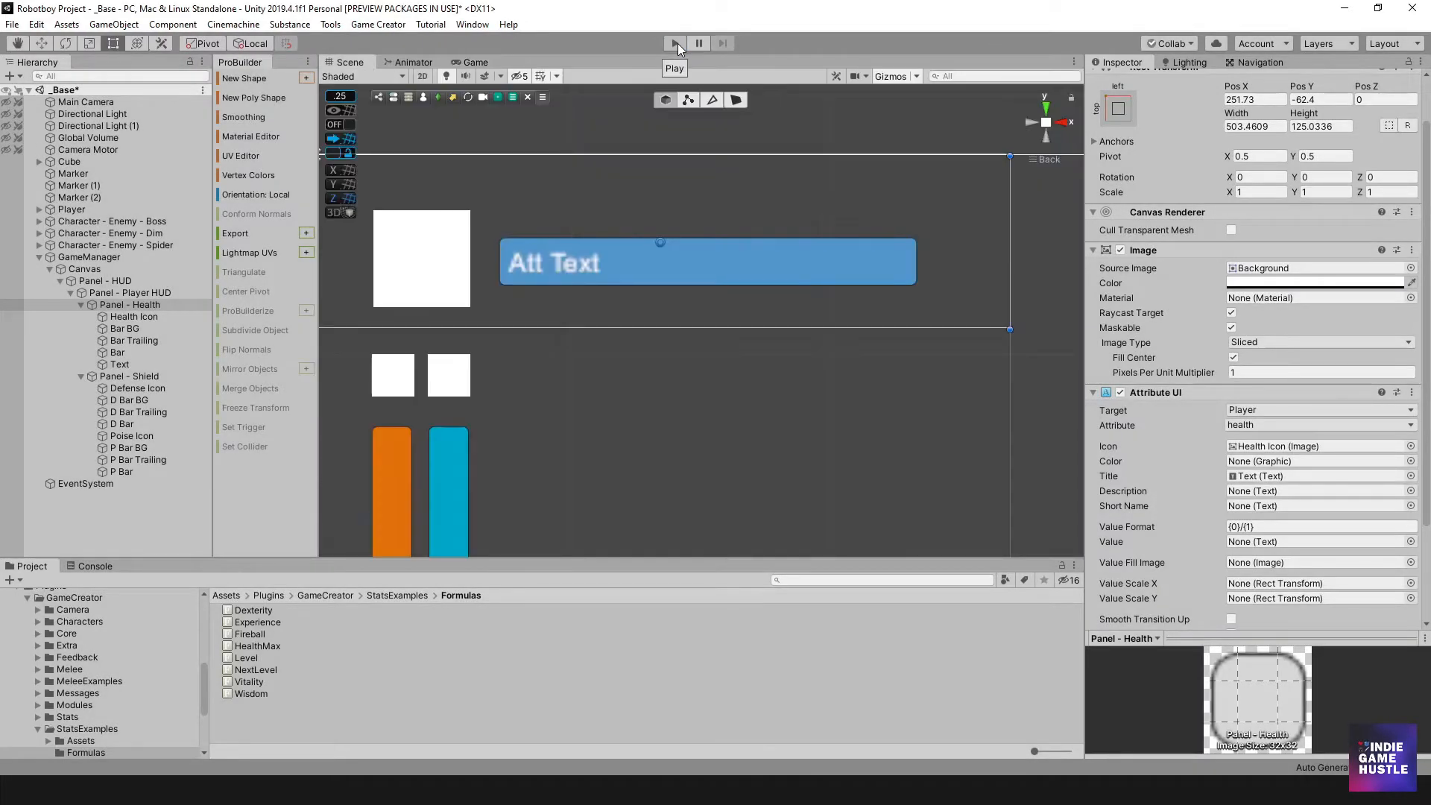
- Add the Stats component to the Player object
{"action": "scroll", "coordinate": [1156, 138], "scroll_direction": "up", "scroll_amount": 2}
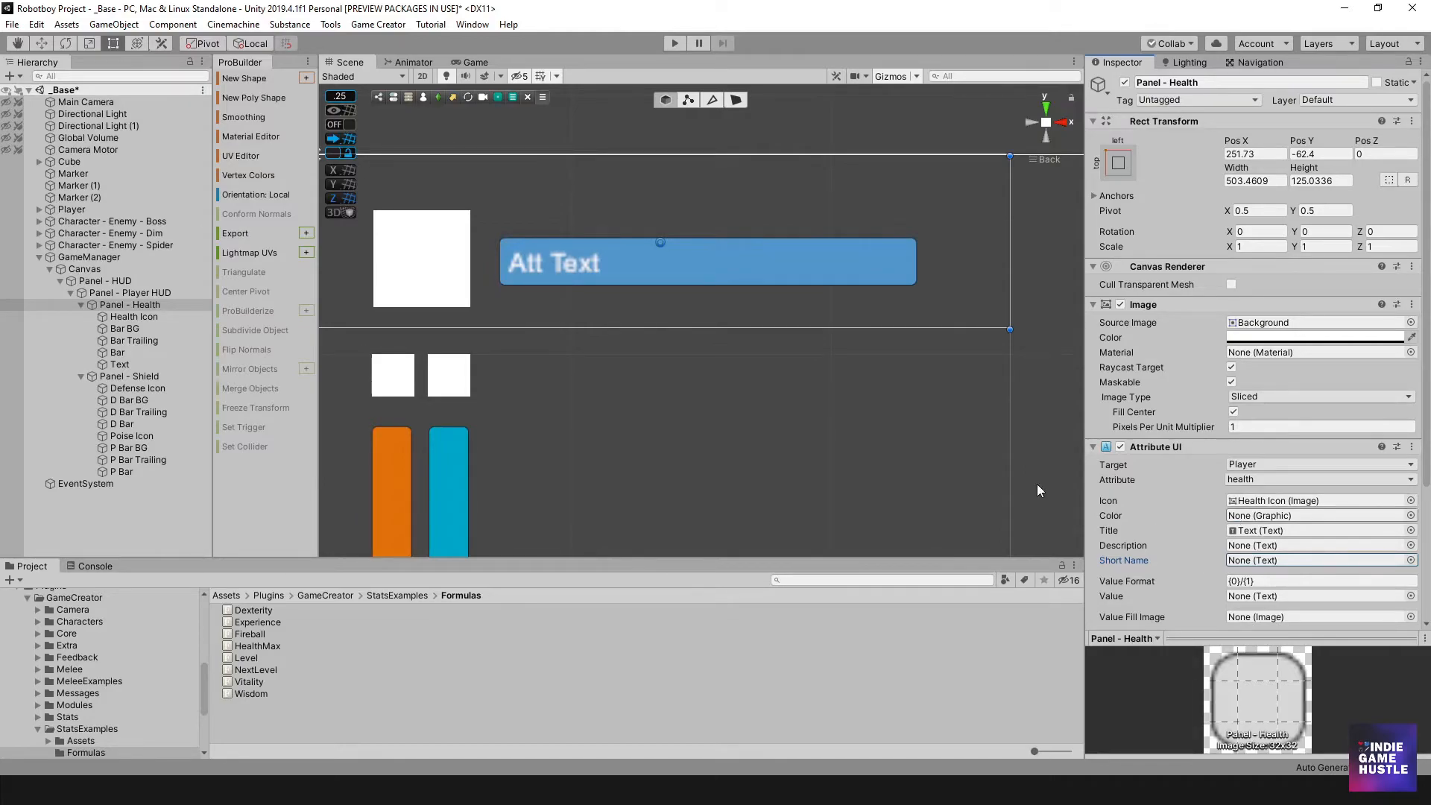
{"action": "scroll", "coordinate": [608, 300], "scroll_direction": "down", "scroll_amount": 2}
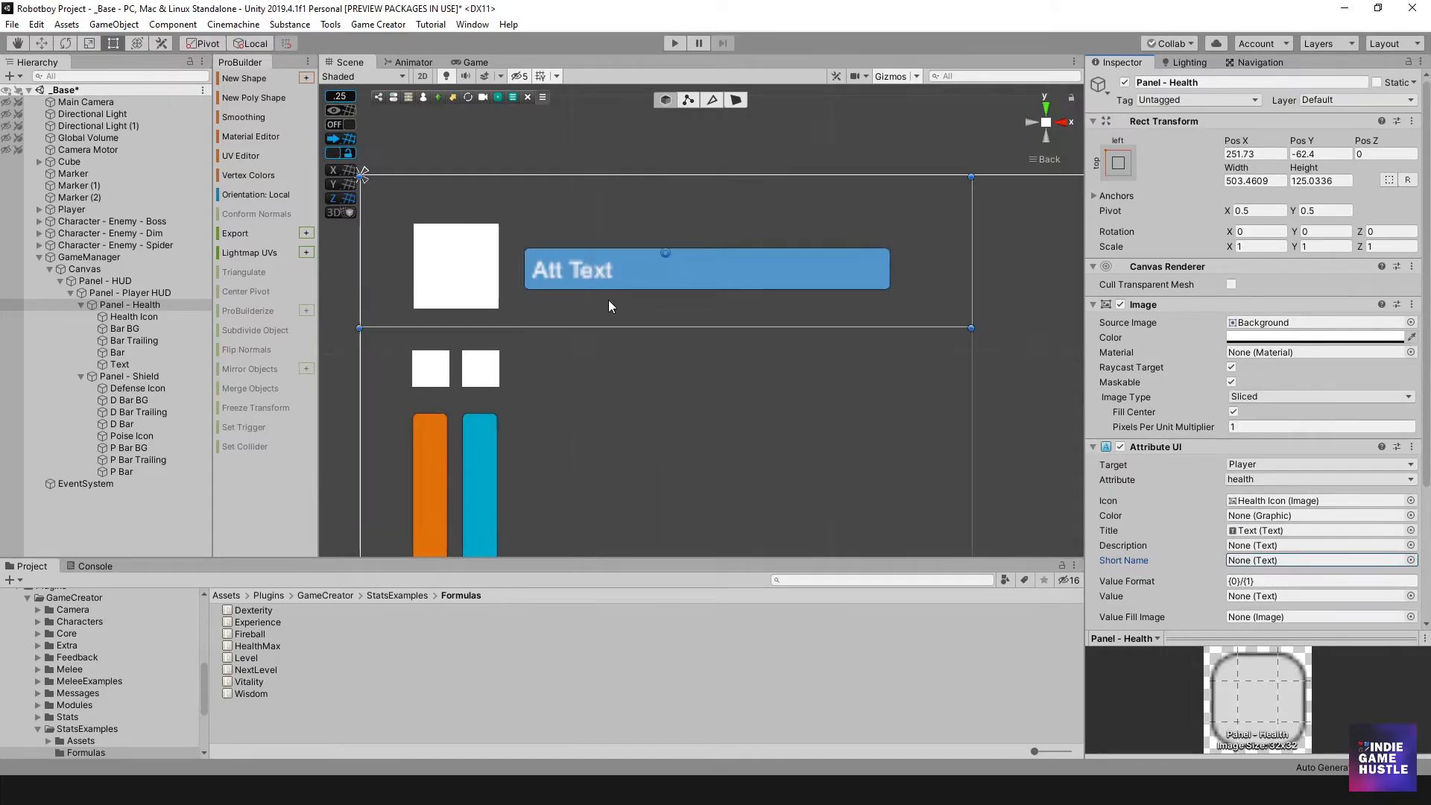
{"action": "middle_click_drag", "start_coordinate": [606, 298], "coordinate": [606, 260]}
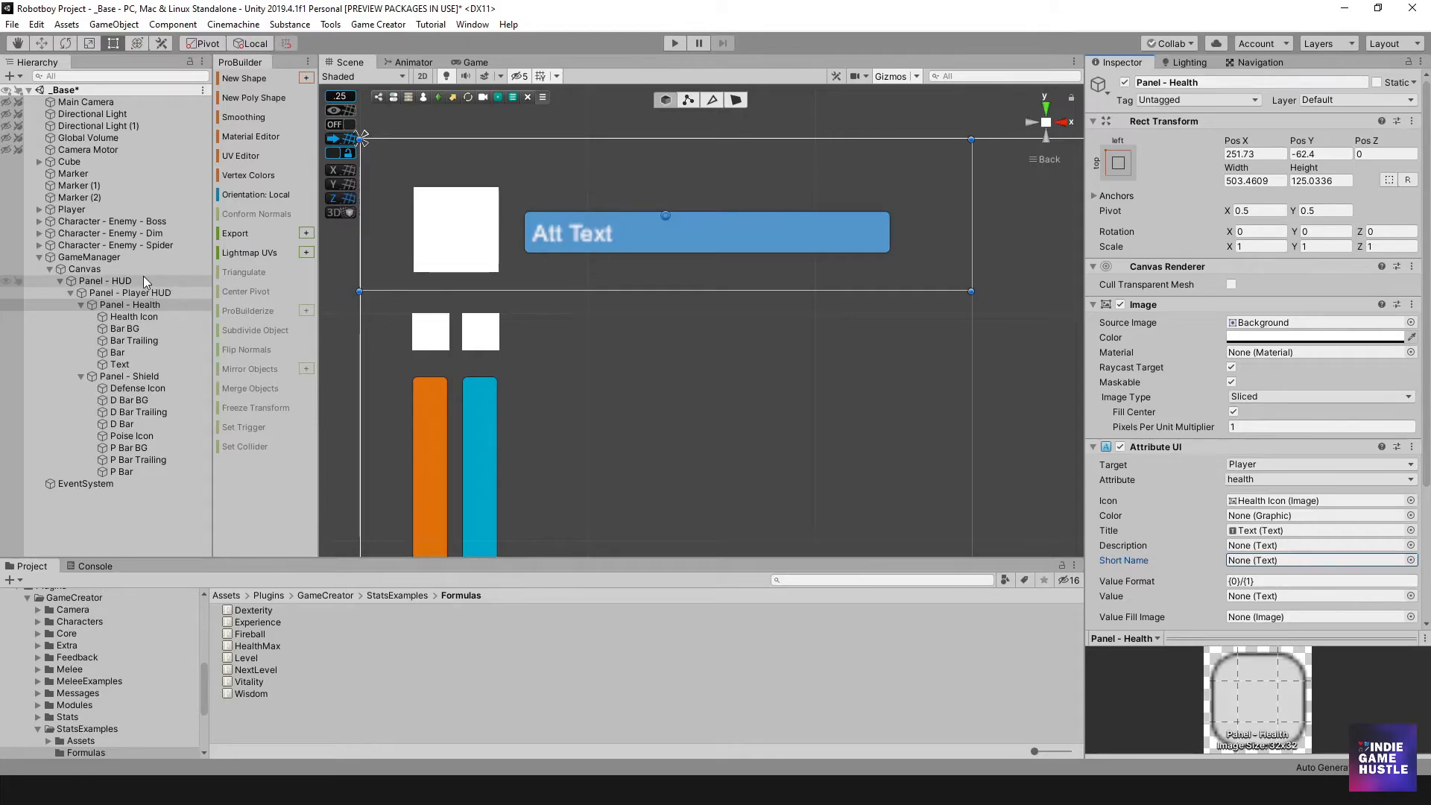
{"action": "left_click", "coordinate": [73, 209]}
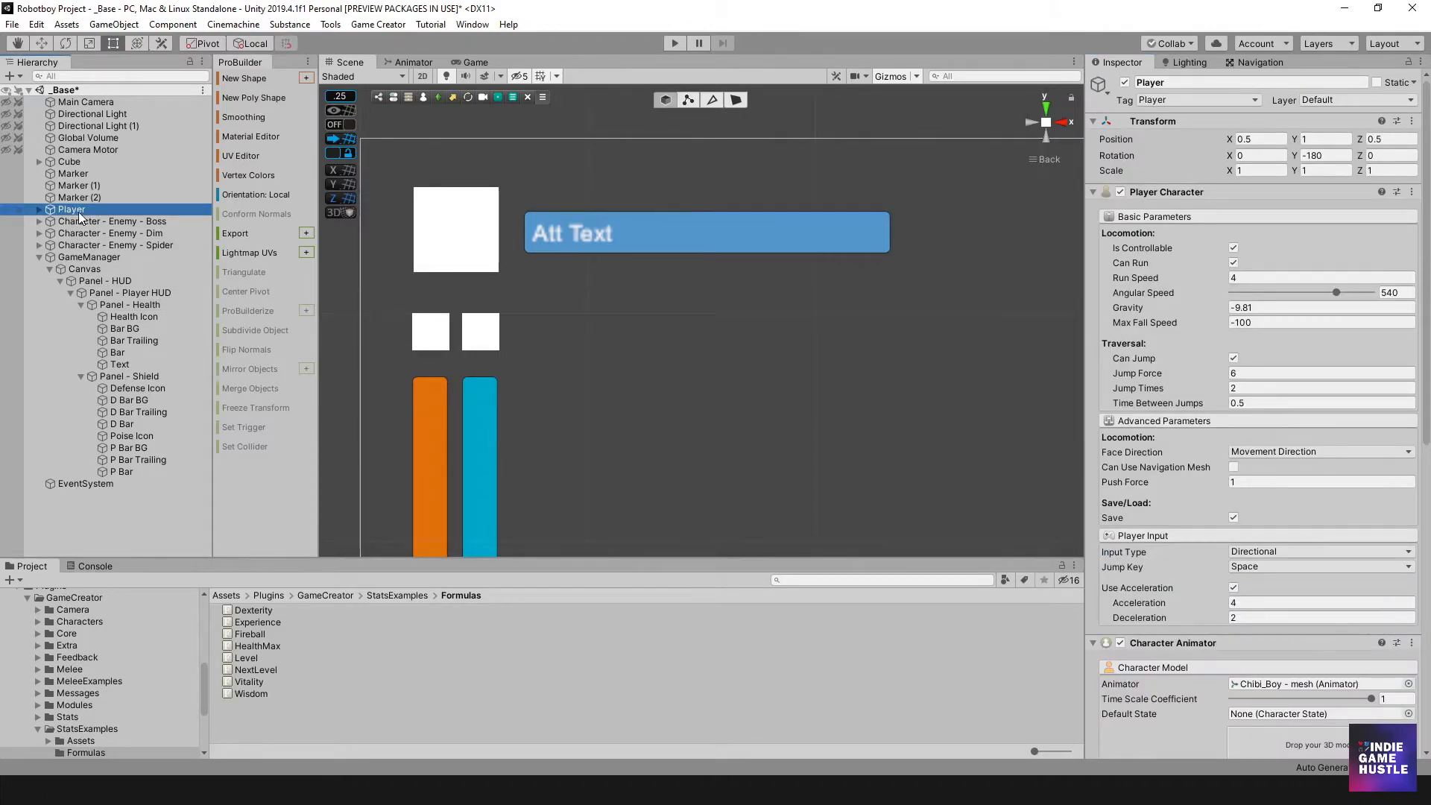
{"action": "scroll", "coordinate": [1132, 517], "scroll_direction": "down", "scroll_amount": 10}
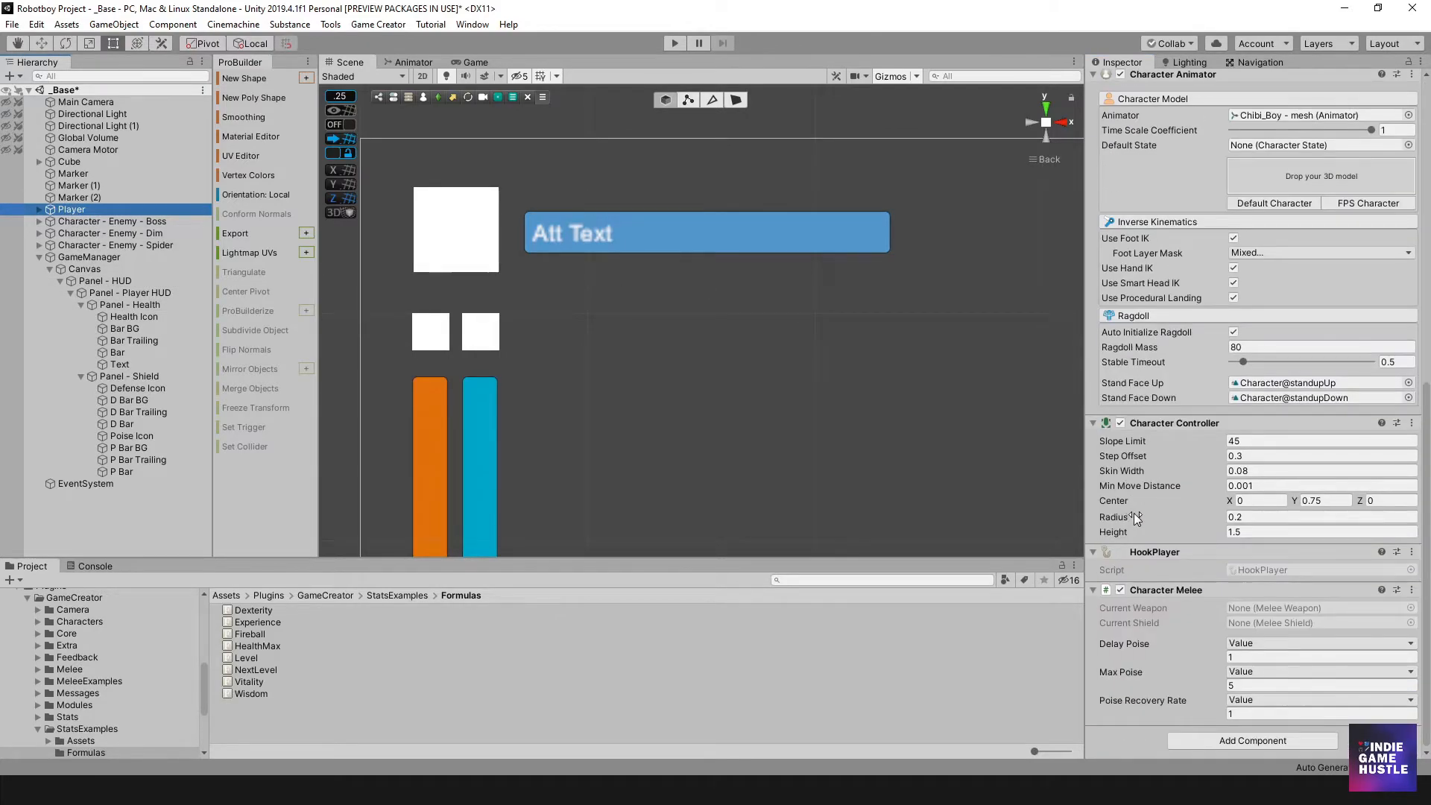
{"action": "left_click", "coordinate": [1218, 741]}
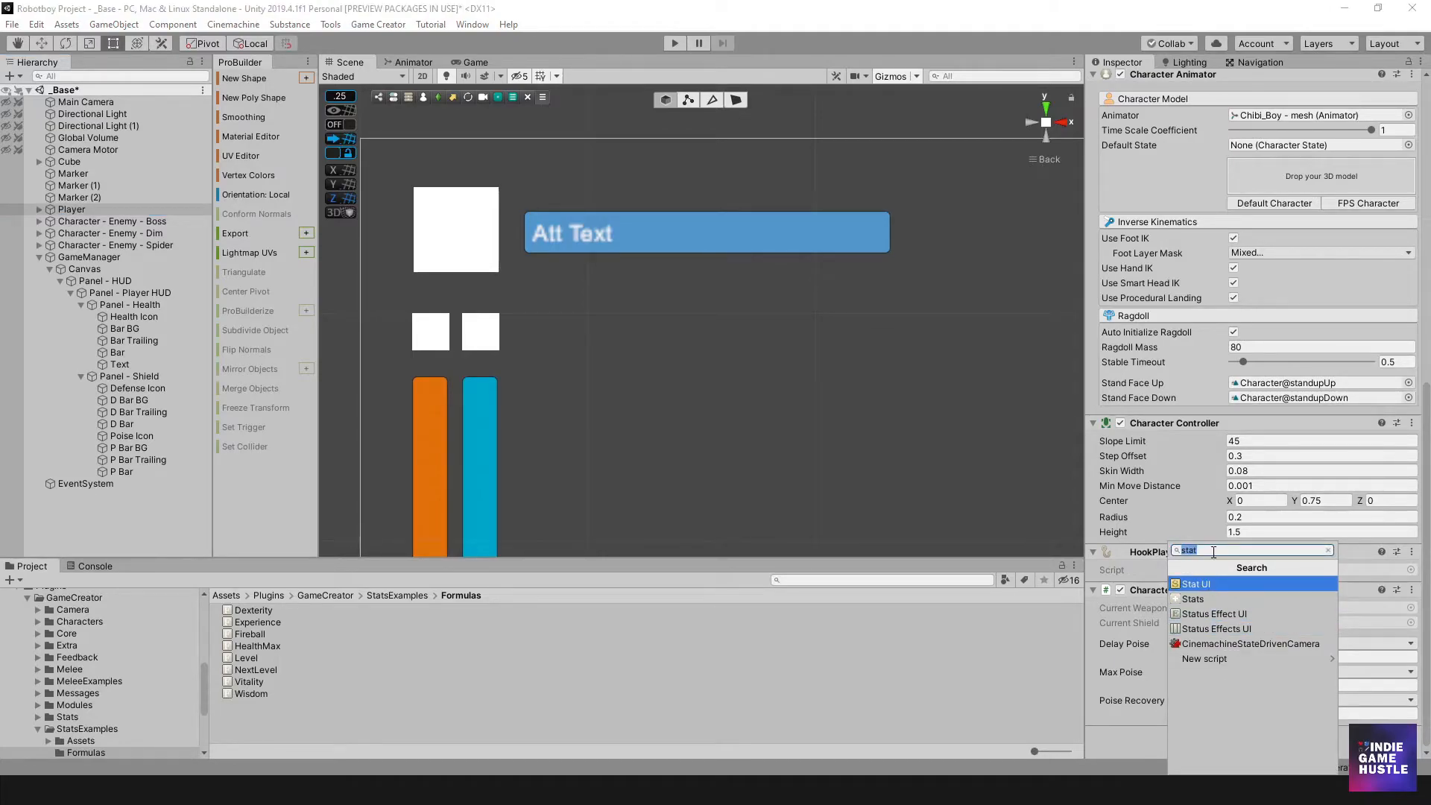
{"action": "left_click", "coordinate": [1192, 599]}
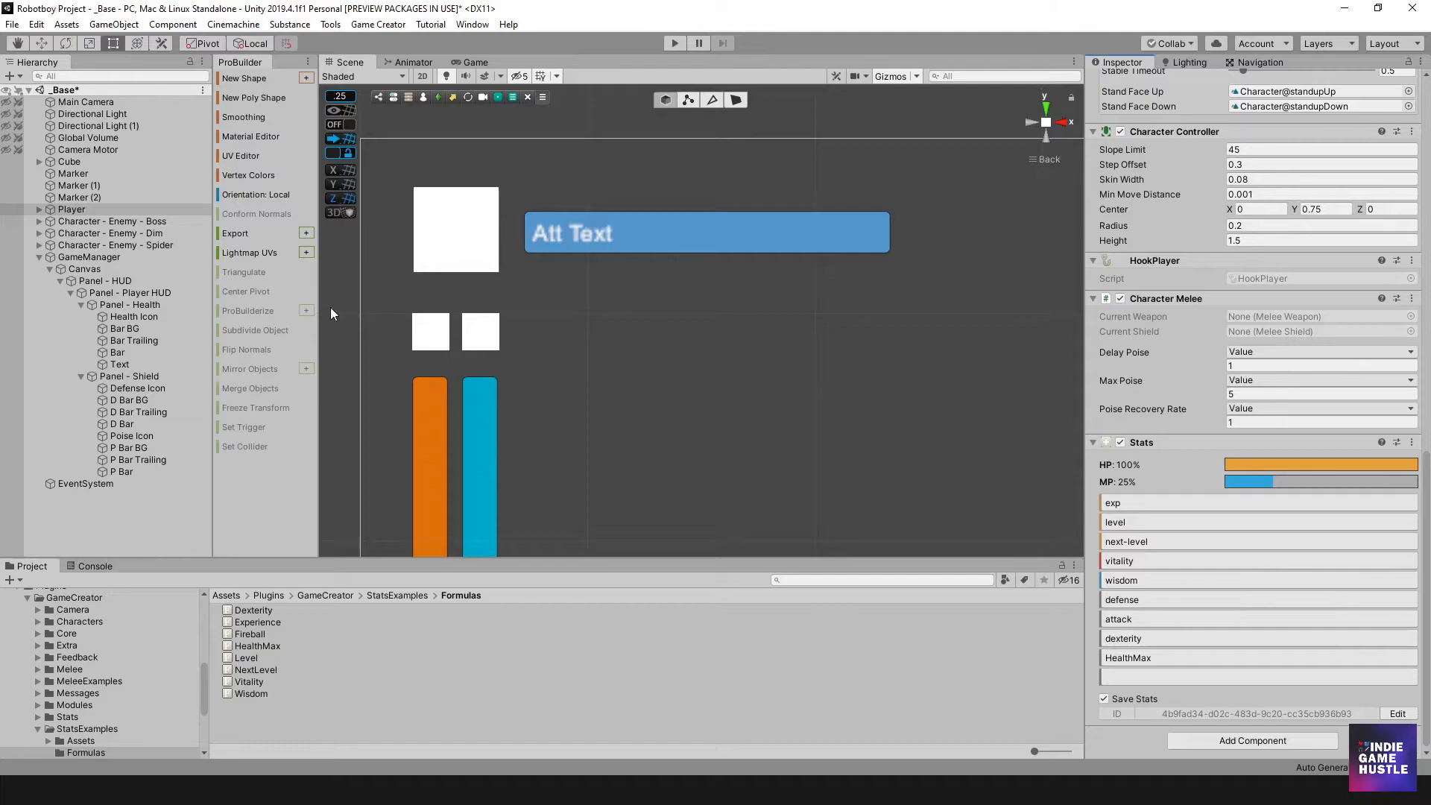
- Test the HUD in play mode and compare its health icon and title with the health attribute in the Game Creator Preferences
{"action": "left_click", "coordinate": [113, 305]}
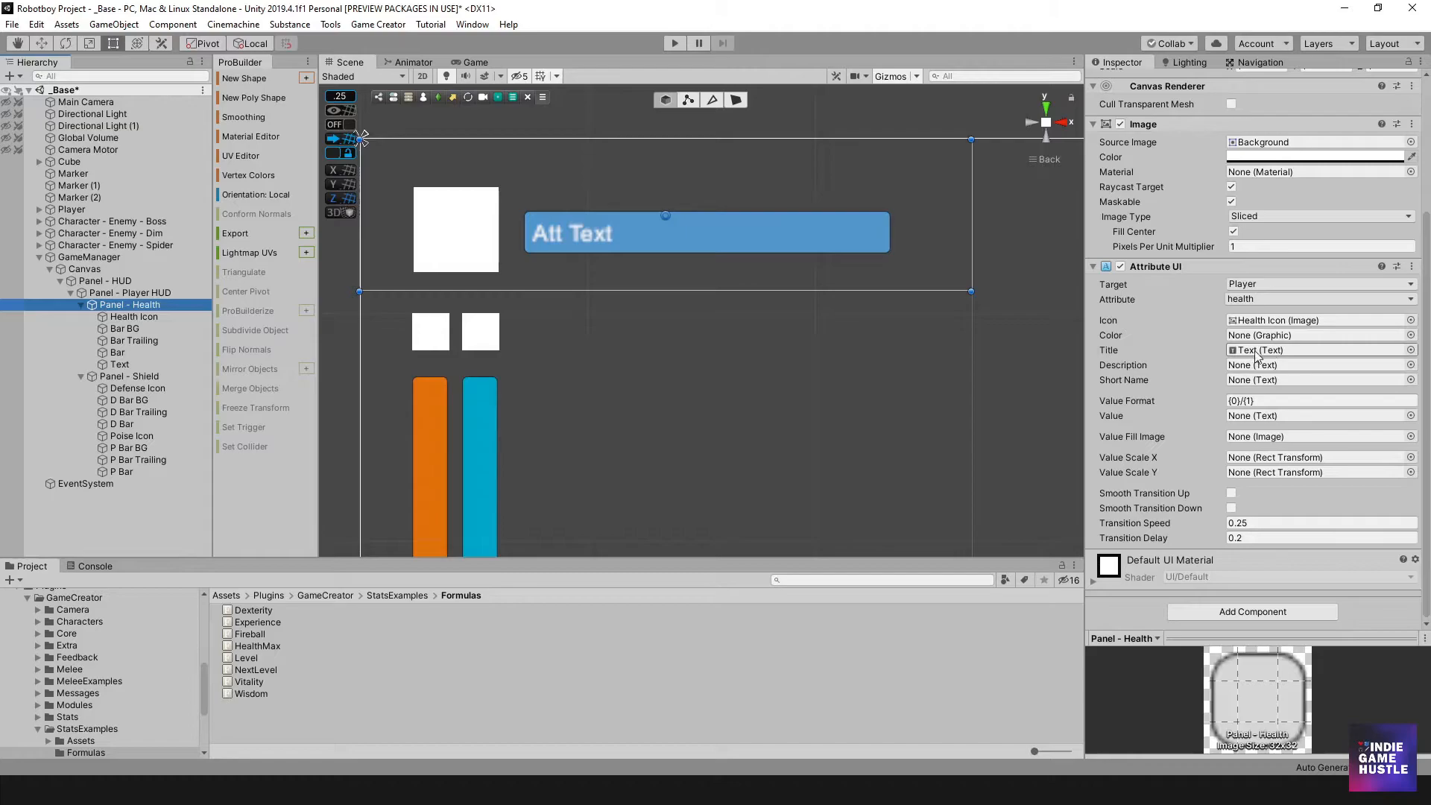
{"action": "left_click", "coordinate": [673, 43]}
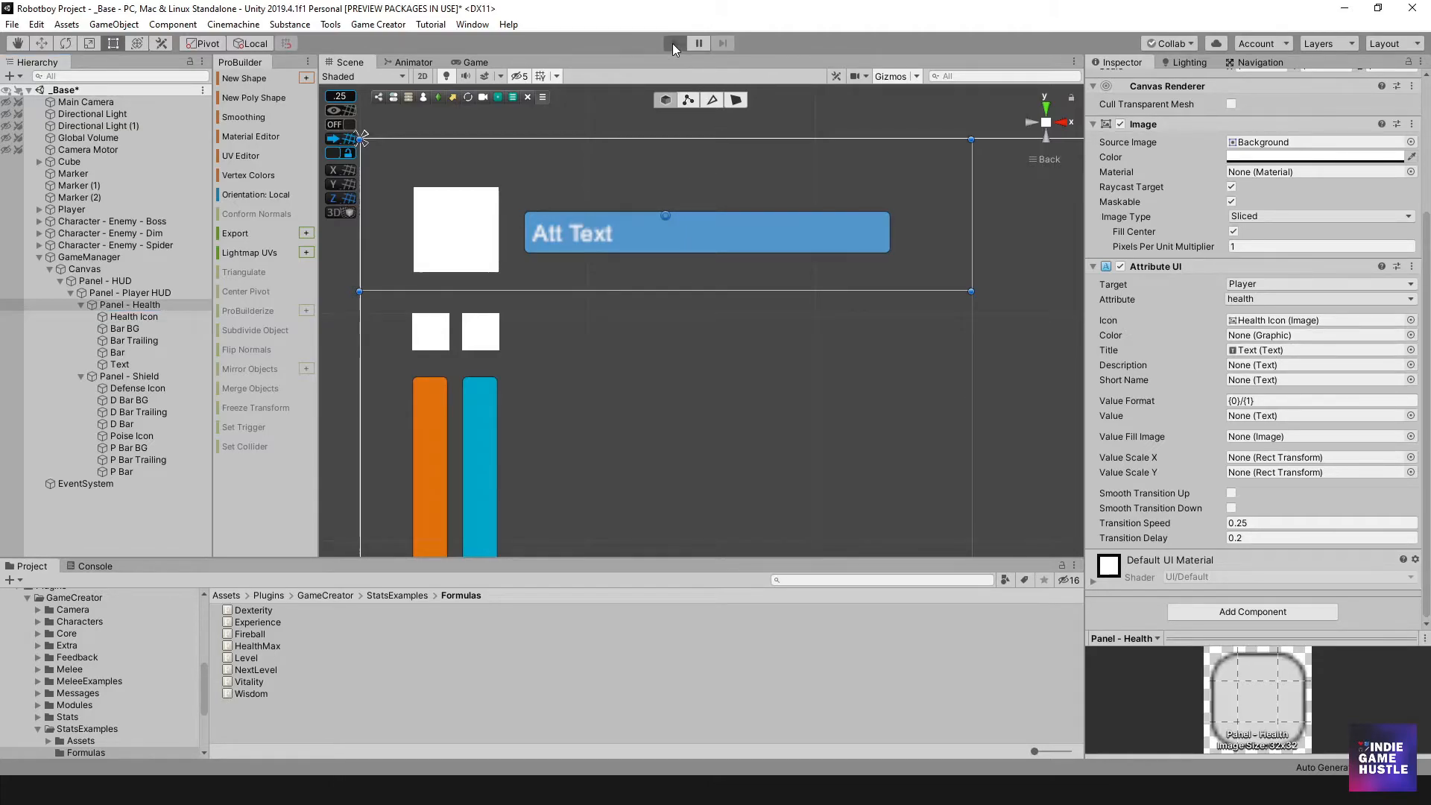
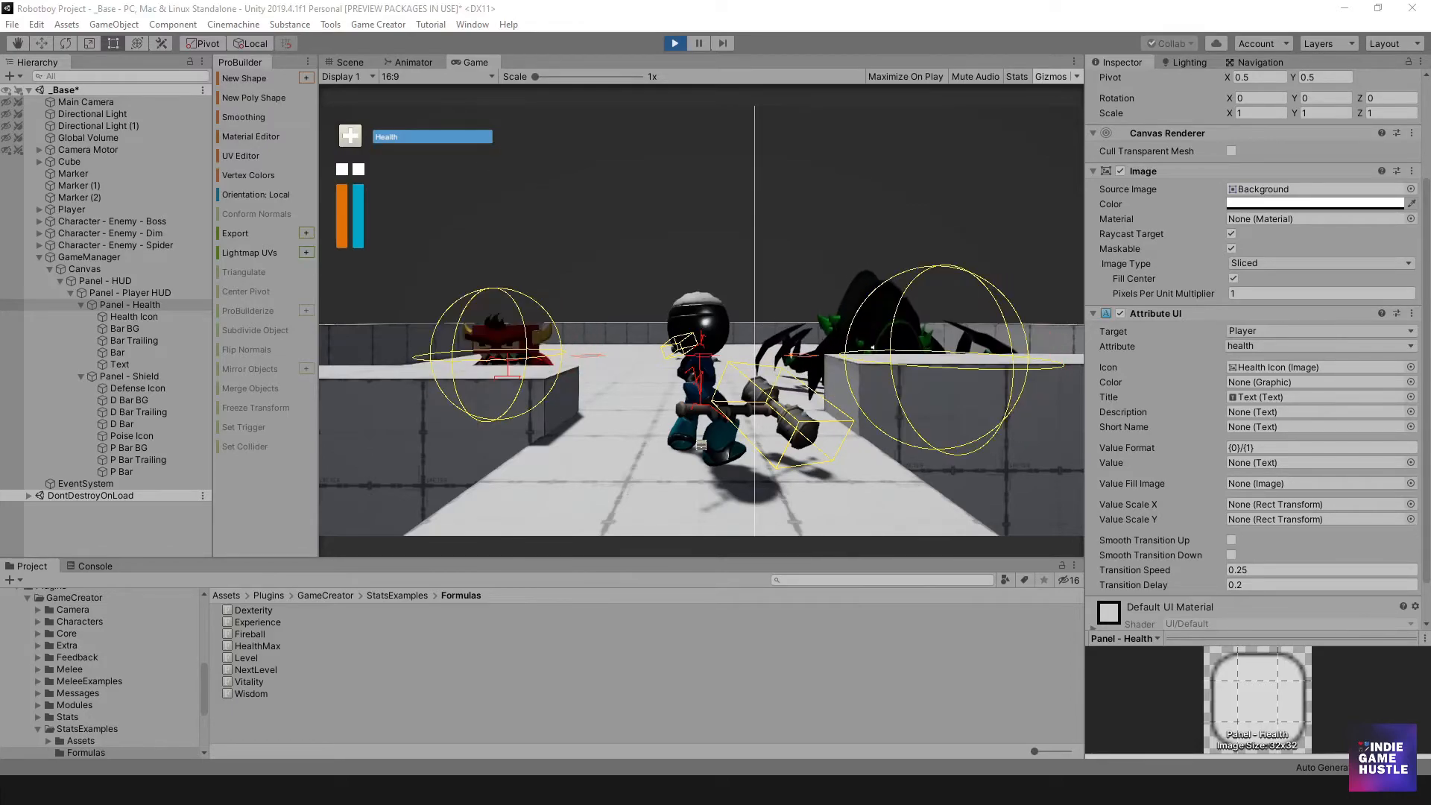
{"action": "left_click_drag", "start_coordinate": [1430, 82], "coordinate": [918, 141]}
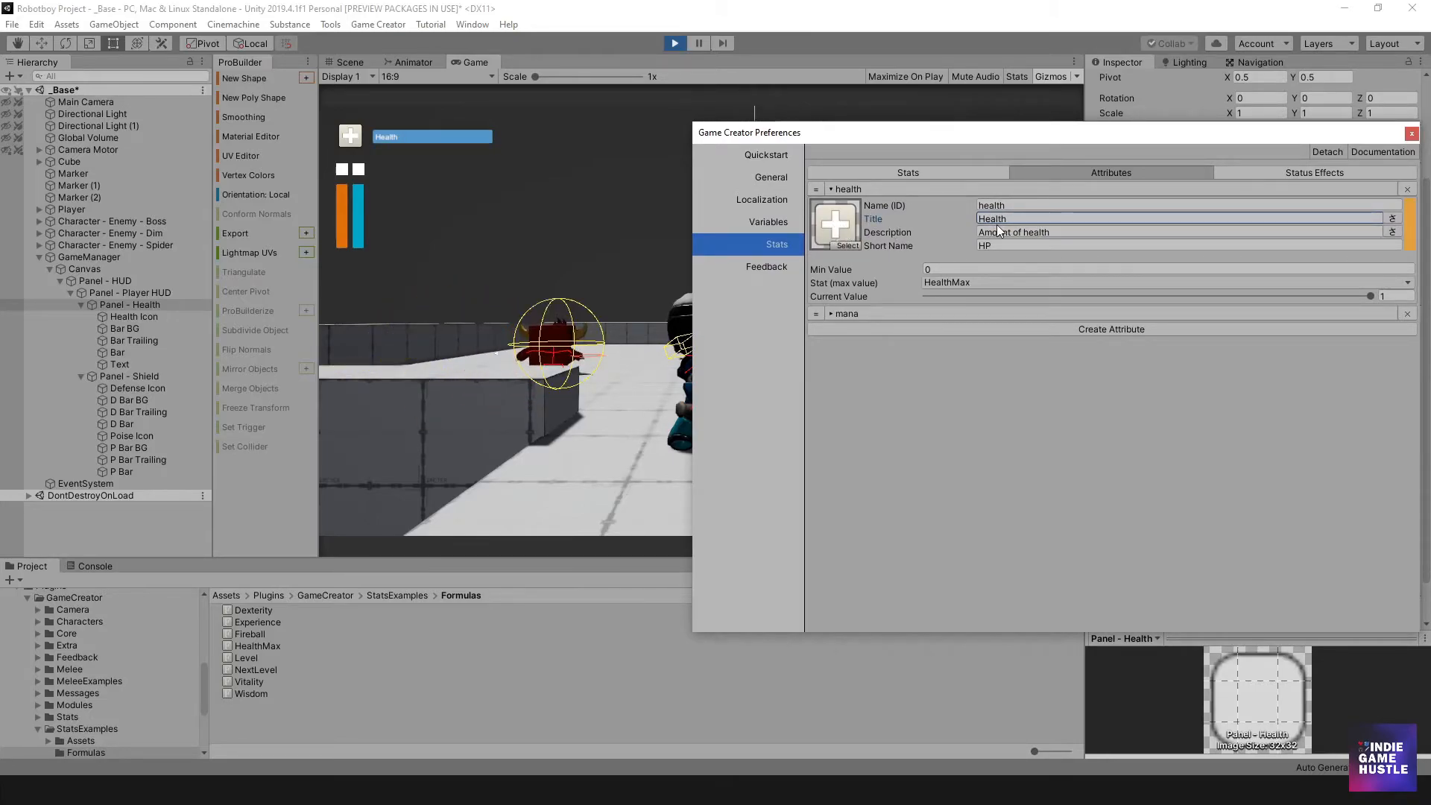
{"action": "left_click_drag", "start_coordinate": [1002, 152], "coordinate": [1430, 142]}
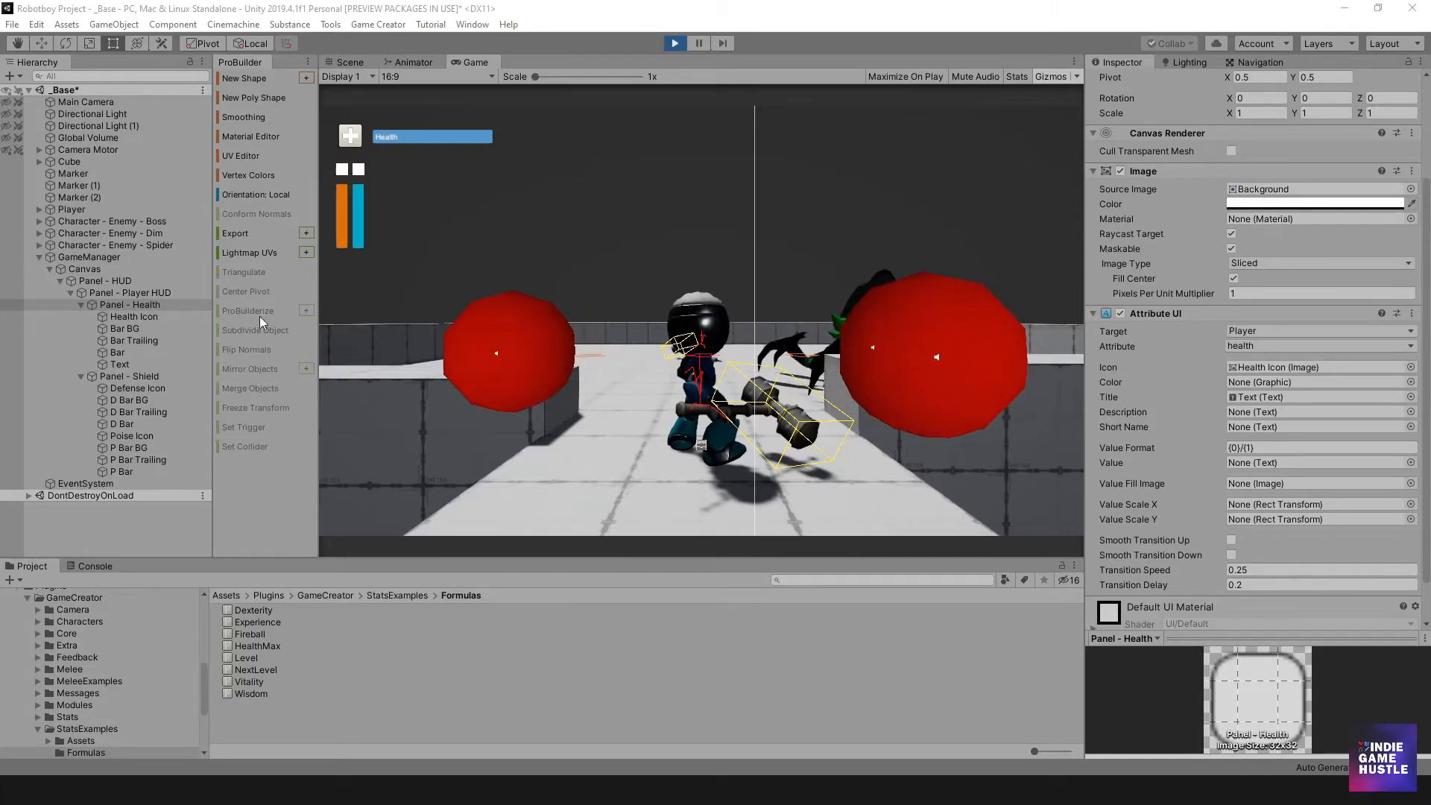
{"action": "left_click", "coordinate": [675, 44]}
- Add a Character Melee UI component to Panel - Shield
{"action": "scroll", "coordinate": [720, 334], "scroll_direction": "down", "scroll_amount": 5}
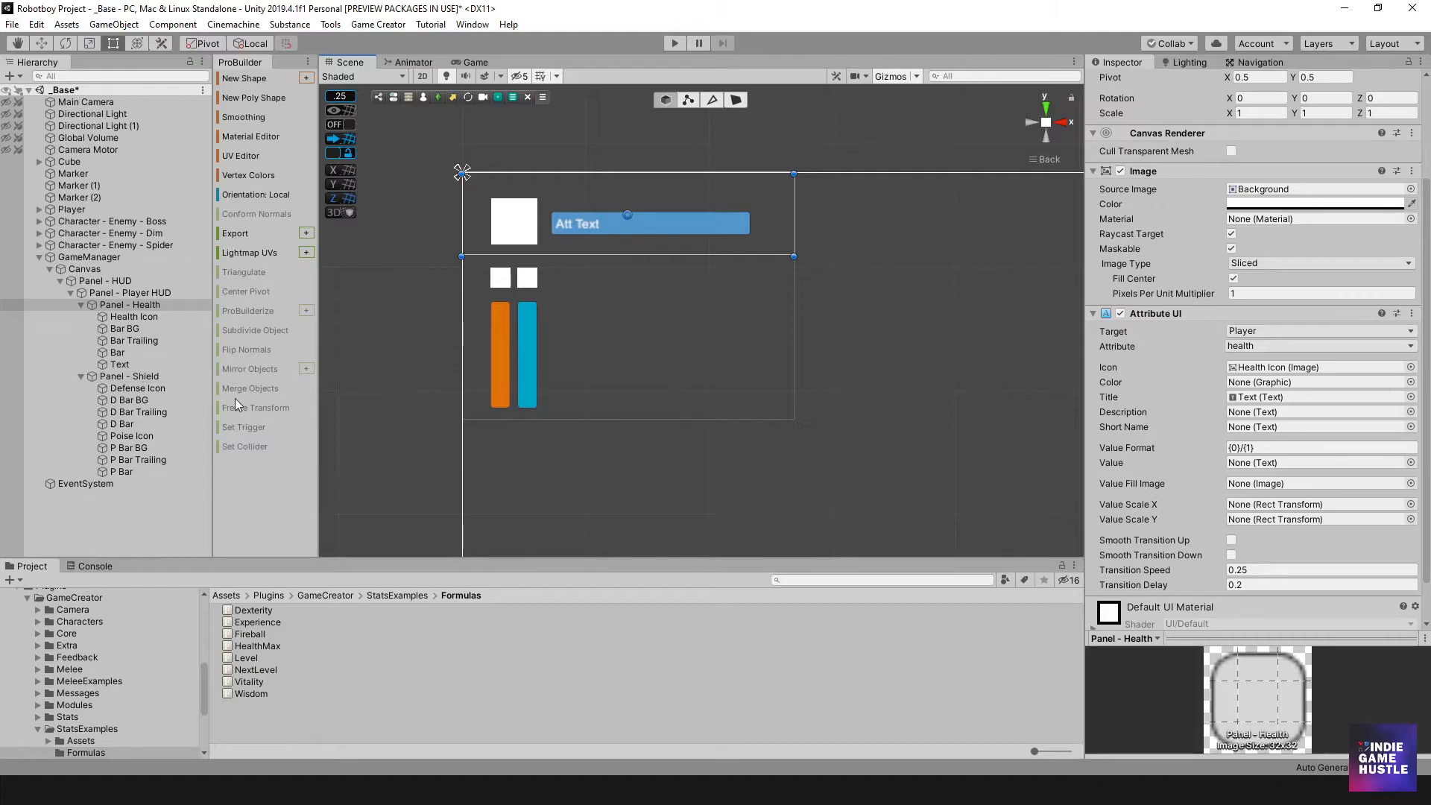
{"action": "left_click", "coordinate": [185, 376]}
{"action": "left_click", "coordinate": [155, 388]}
{"action": "left_click", "coordinate": [139, 432]}
{"action": "left_click", "coordinate": [145, 377]}
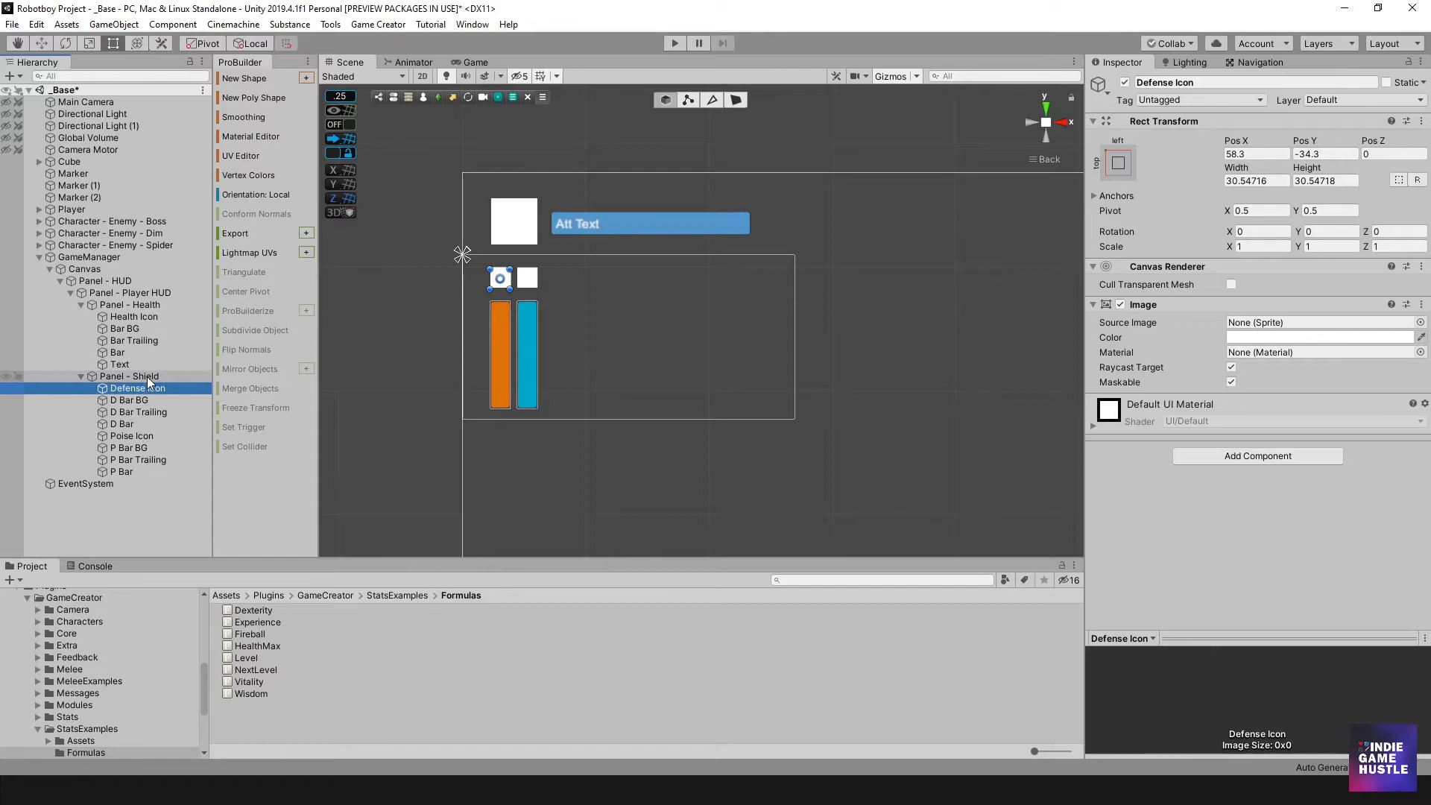
{"action": "left_click", "coordinate": [146, 377]}
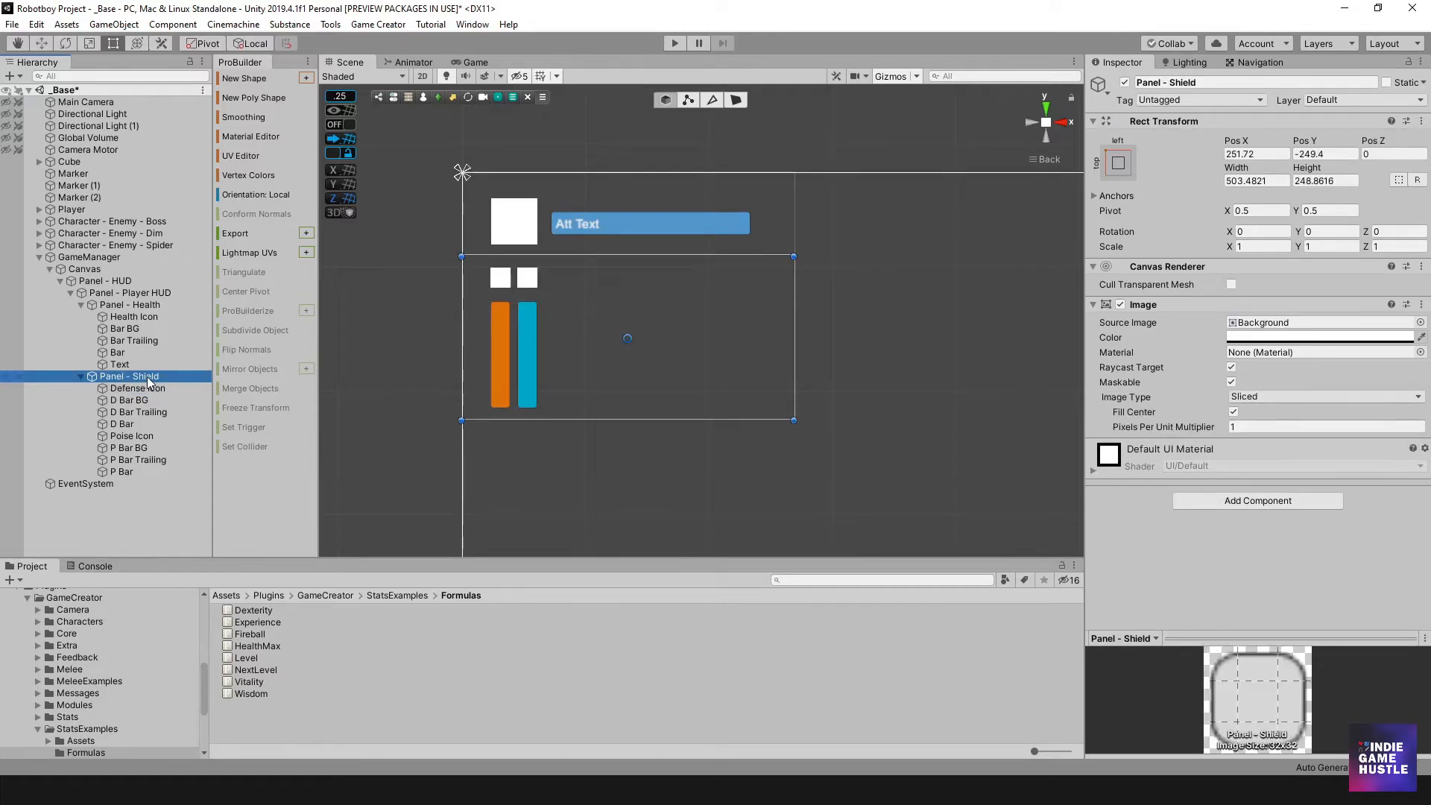
{"action": "left_click", "coordinate": [145, 386]}
{"action": "left_click", "coordinate": [145, 375]}
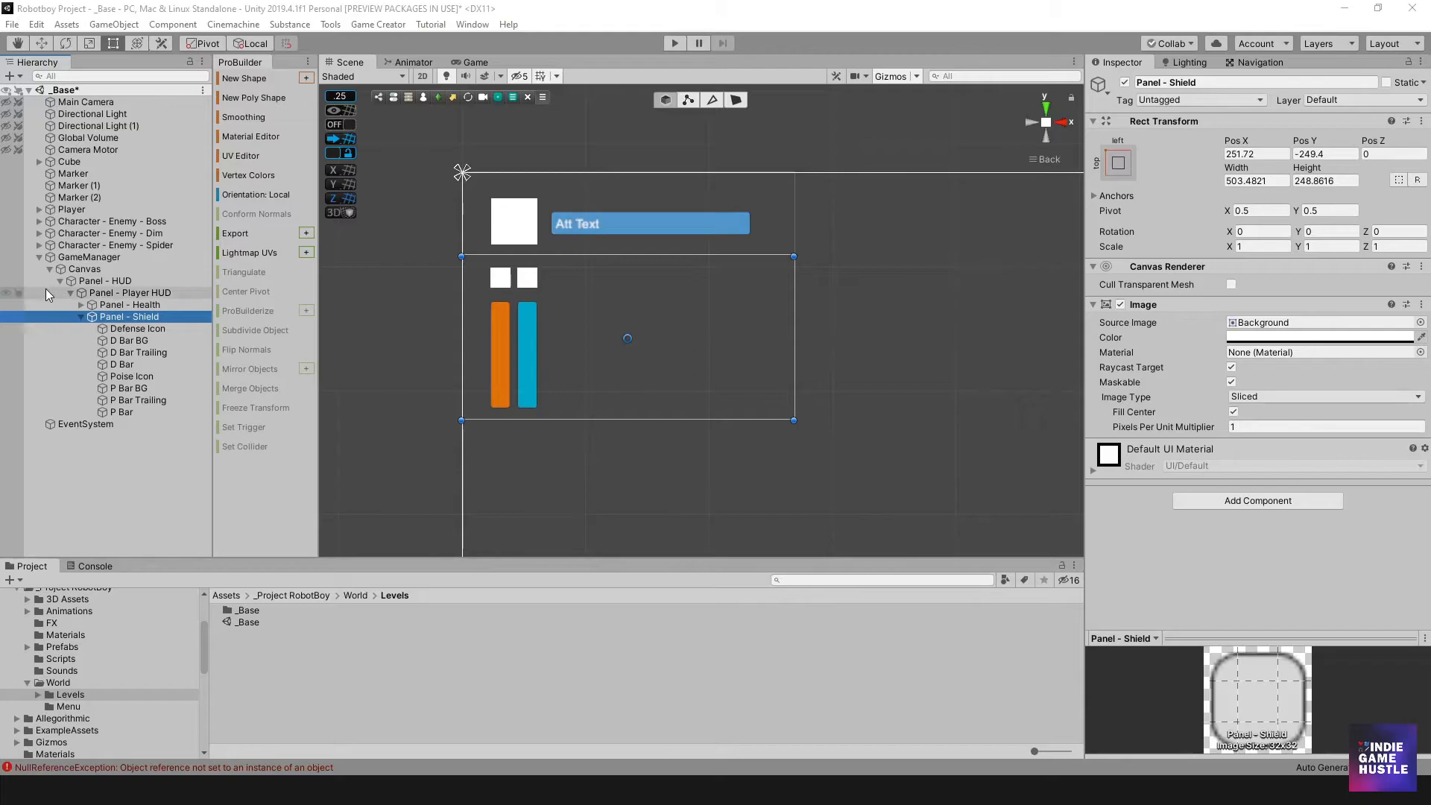
{"action": "left_click", "coordinate": [125, 329]}
{"action": "left_click", "coordinate": [121, 319]}
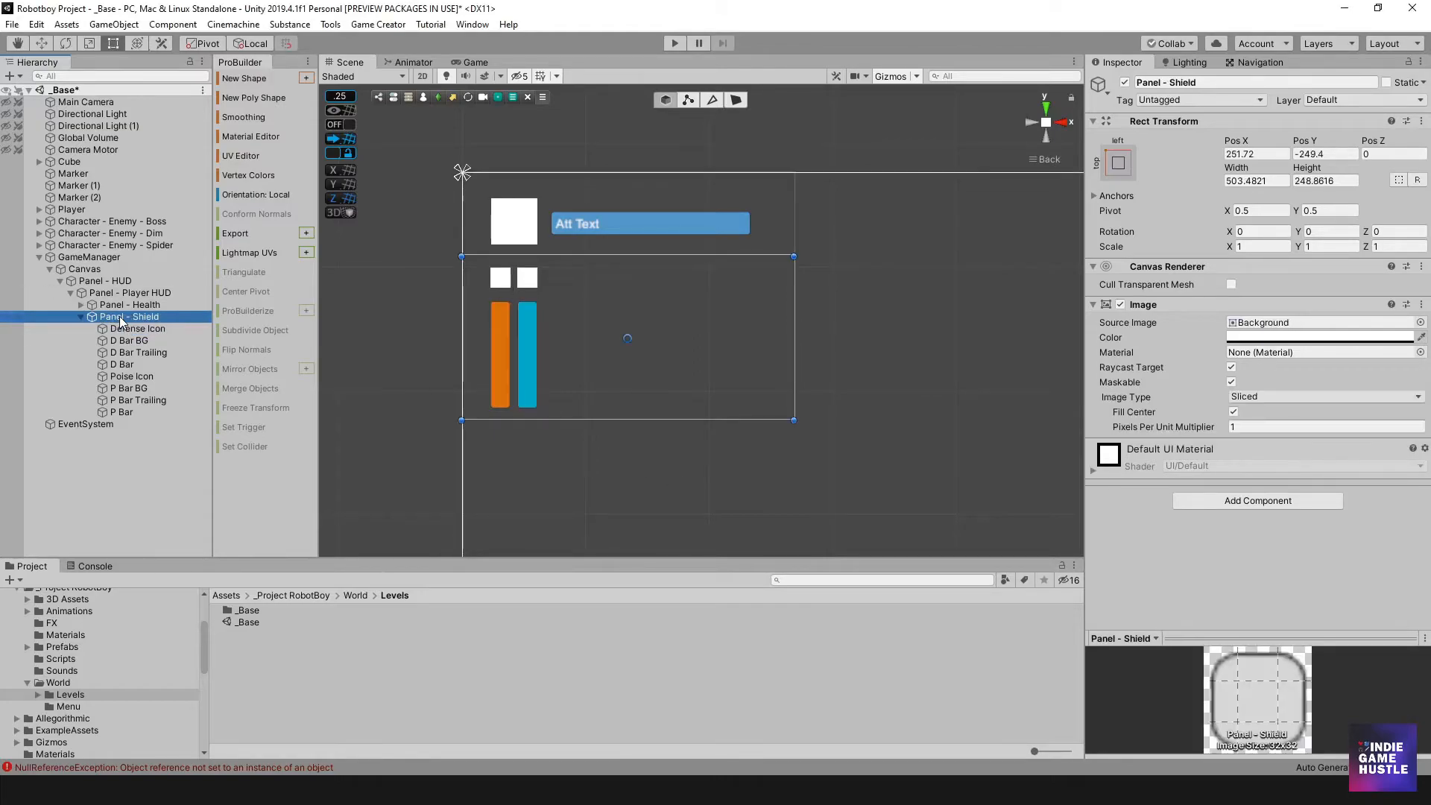
{"action": "left_click", "coordinate": [1198, 499]}
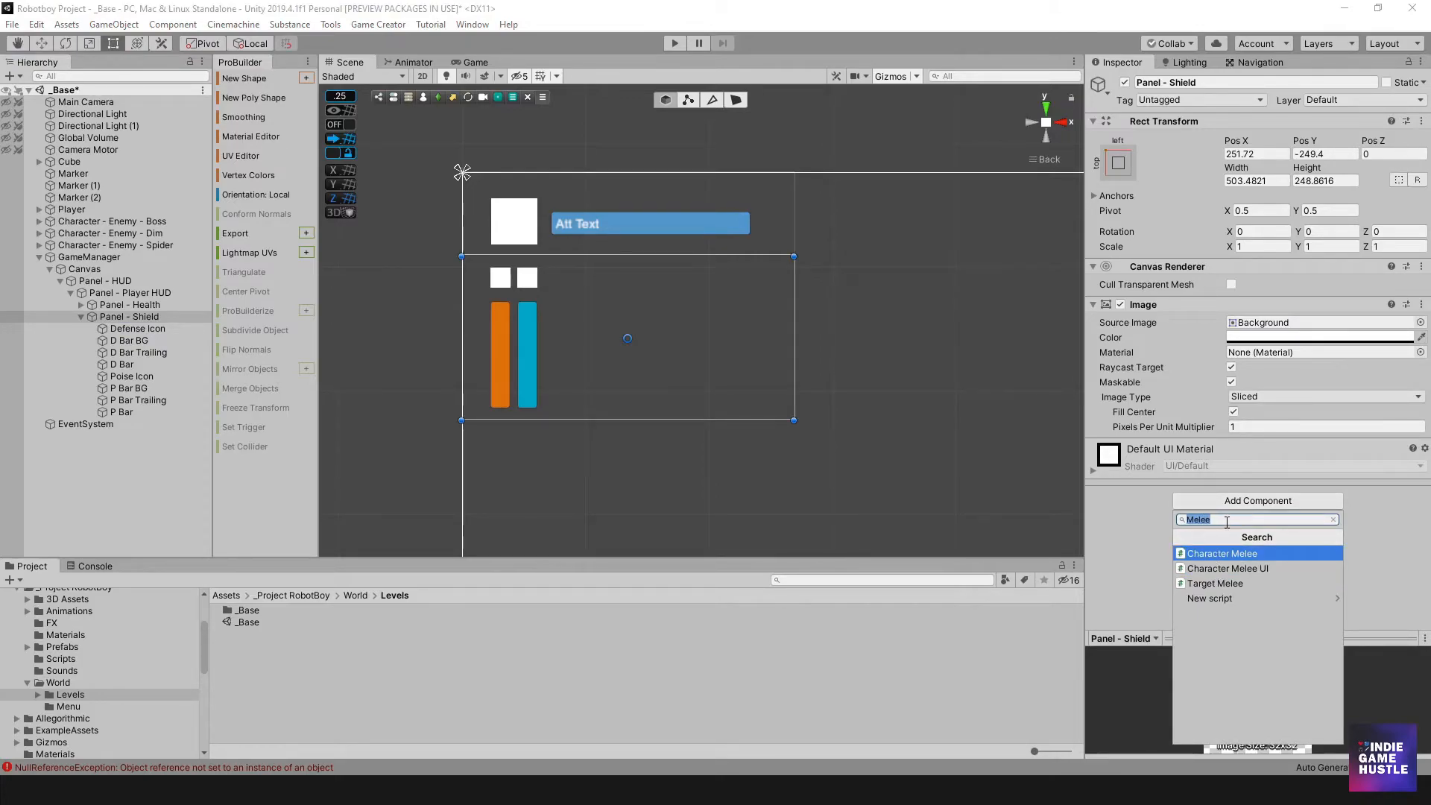
{"action": "left_click", "coordinate": [1222, 569]}
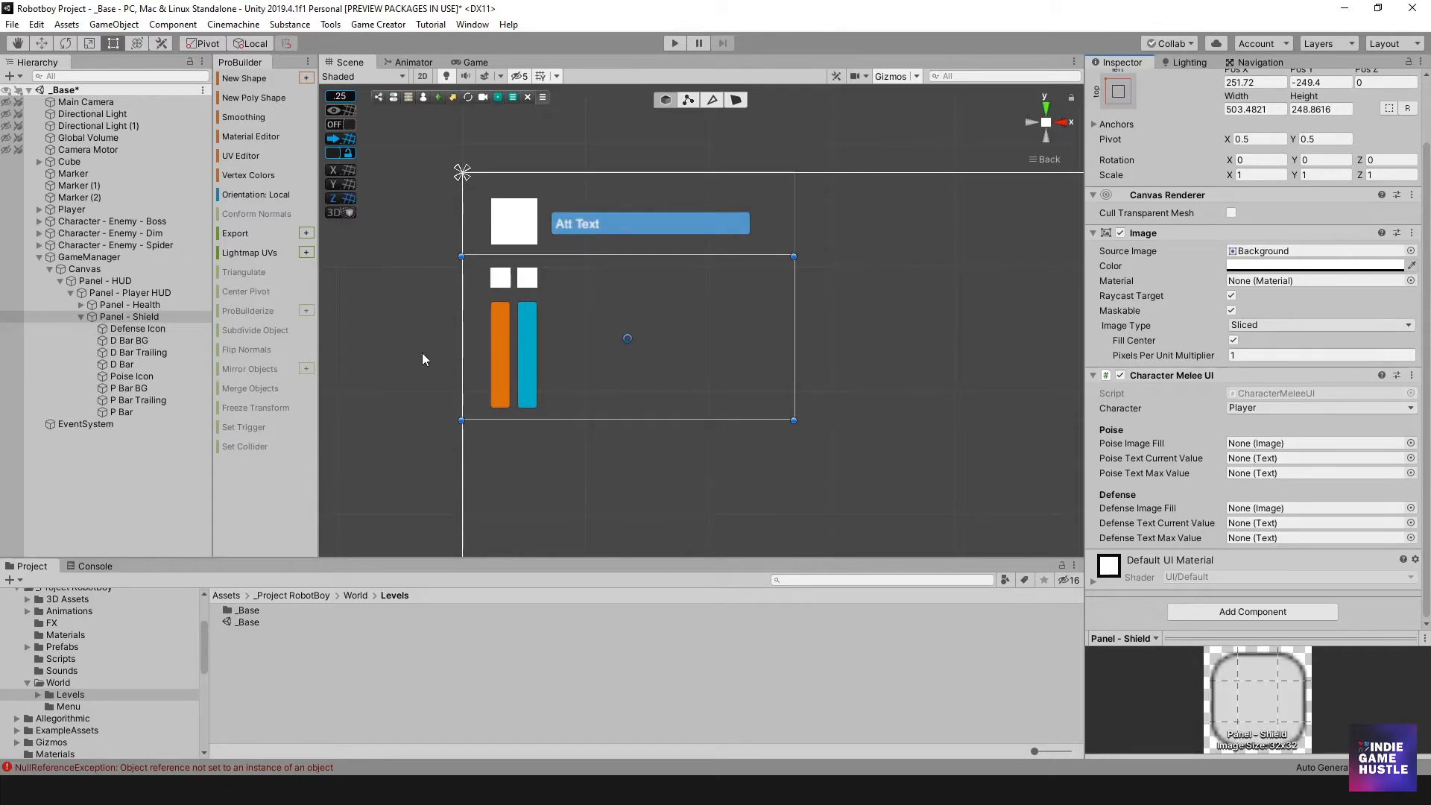
- Delete the D Bar Trailing and P Bar Trailing objects from Panel - Shield
{"action": "left_click", "coordinate": [136, 352]}
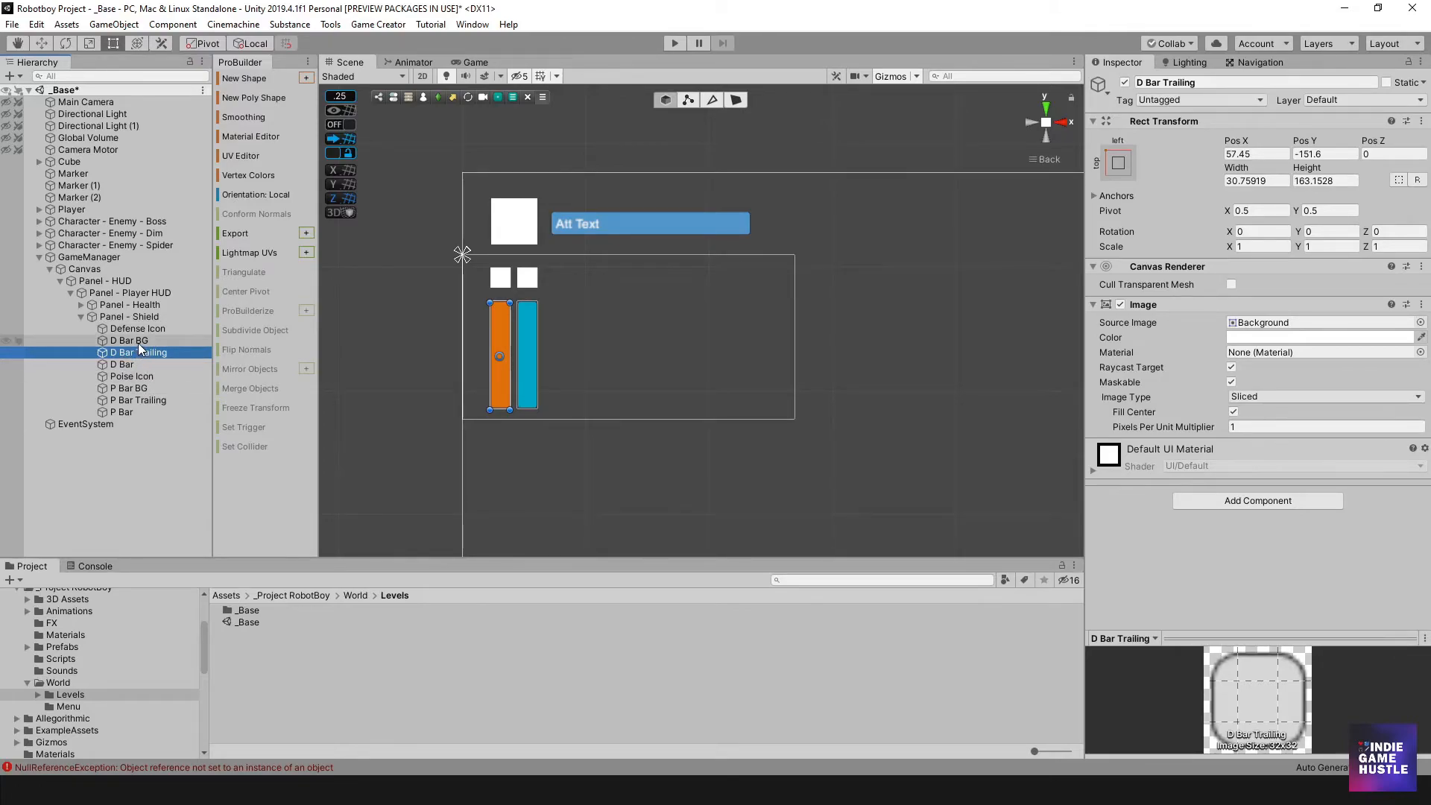
{"action": "left_click", "coordinate": [142, 400], "text": "ctrl"}
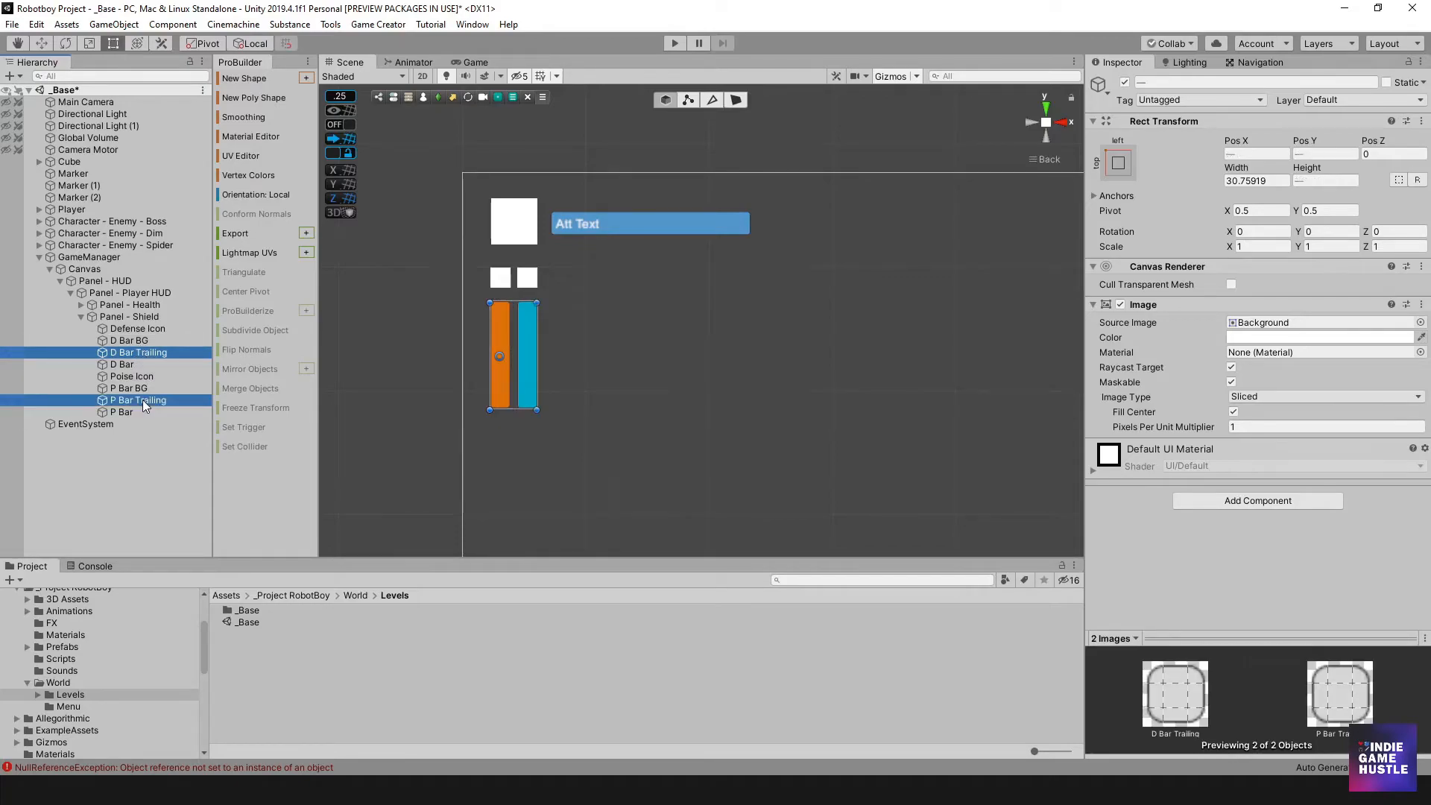
{"action": "key", "text": "Delete"}
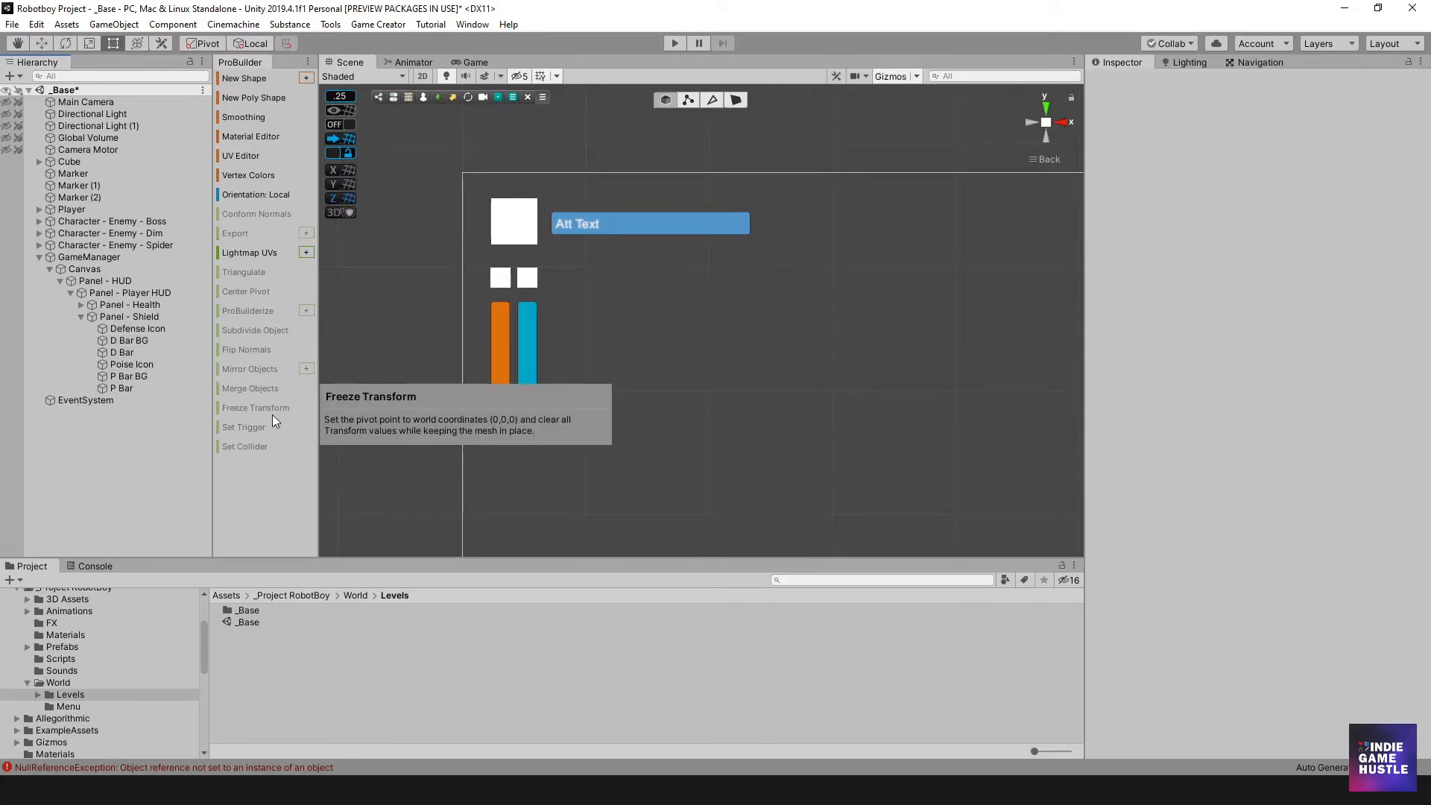
- Assign P Bar as the Poise Image Fill and D Bar as the Defense Image Fill in Panel - Shield's Character Melee UI
{"action": "left_click", "coordinate": [124, 388]}
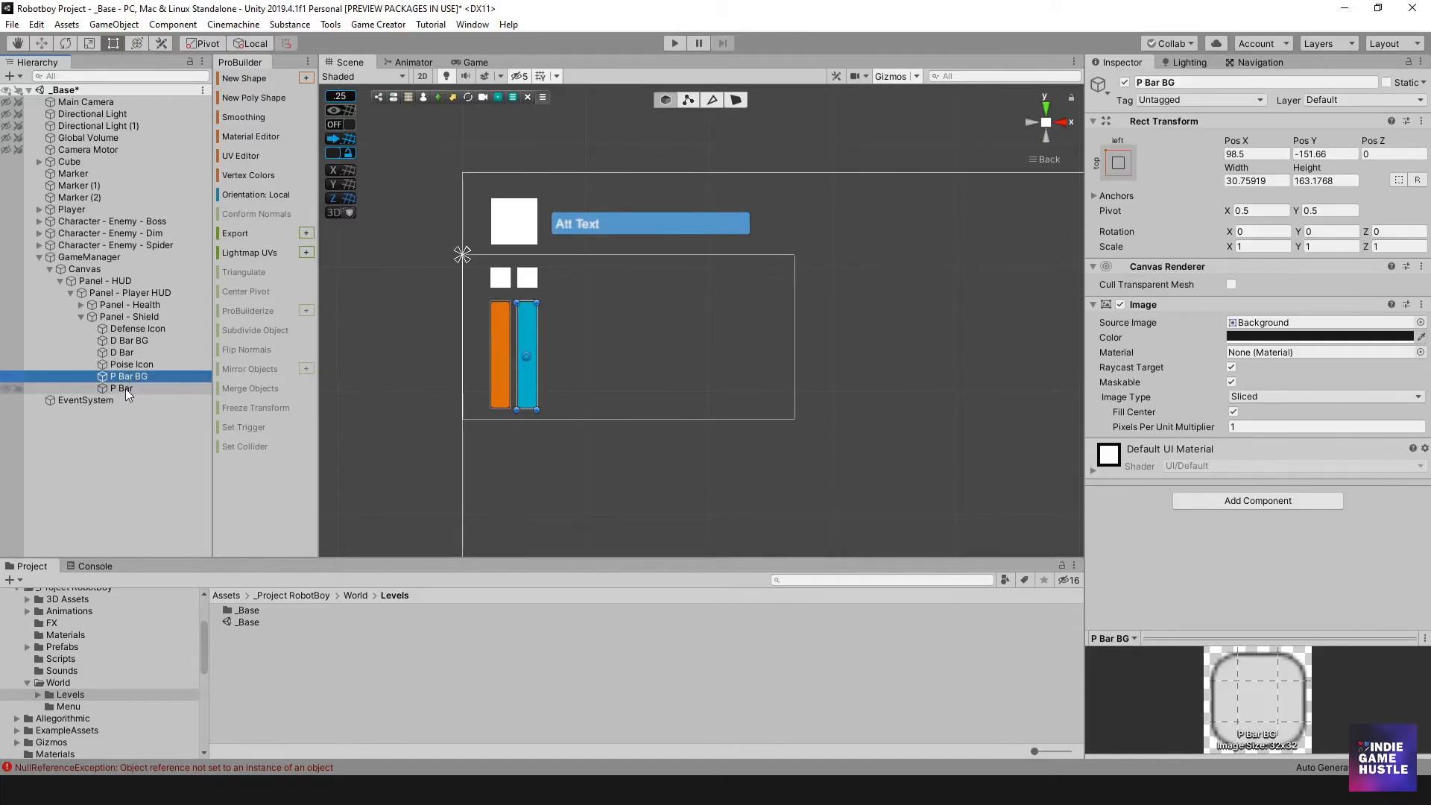
{"action": "left_click", "coordinate": [123, 365]}
{"action": "left_click", "coordinate": [123, 352]}
{"action": "left_click", "coordinate": [126, 341]}
{"action": "left_click", "coordinate": [130, 330]}
{"action": "left_click", "coordinate": [136, 318]}
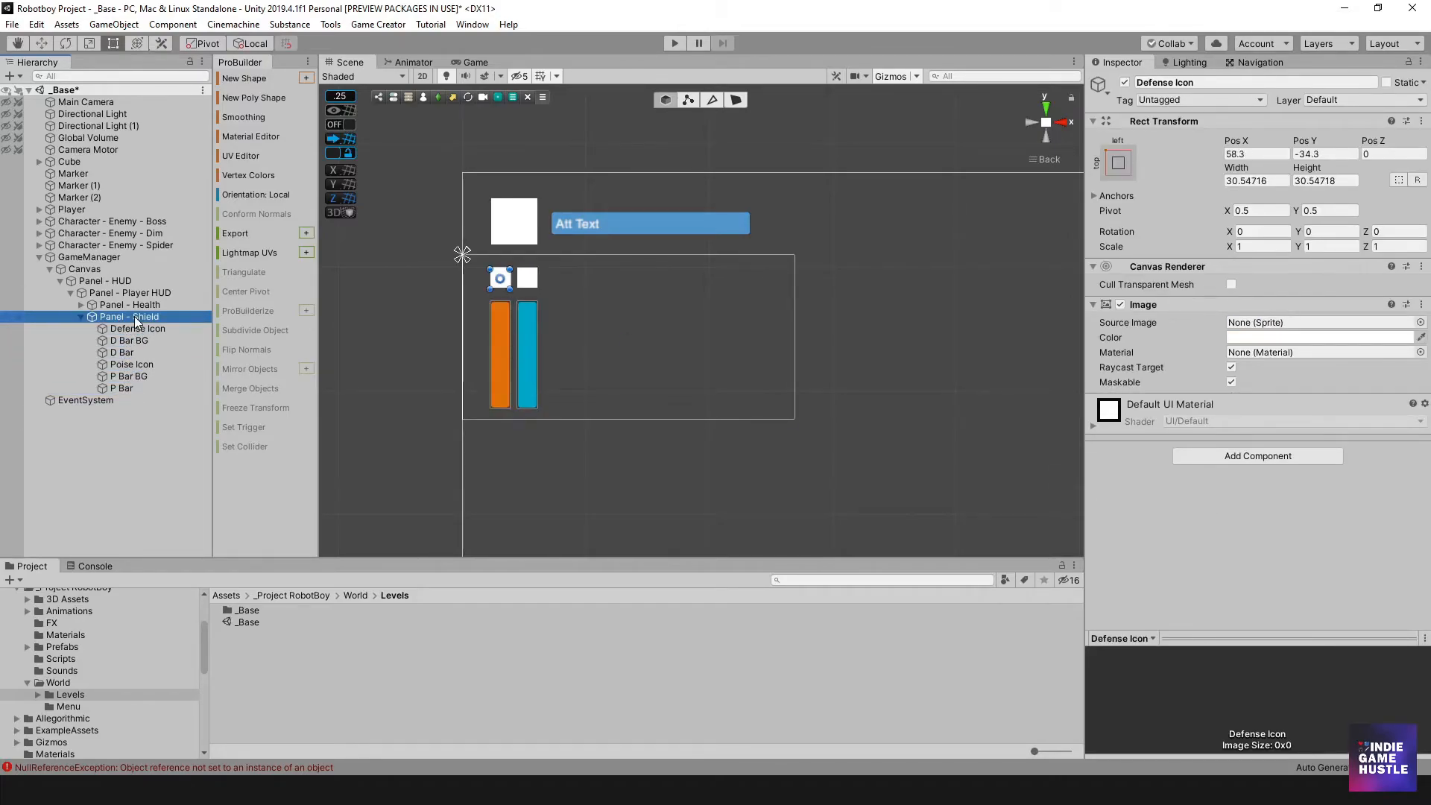
{"action": "left_click", "coordinate": [138, 328]}
{"action": "left_click", "coordinate": [154, 315]}
{"action": "scroll", "coordinate": [1167, 441], "scroll_direction": "down", "scroll_amount": 2}
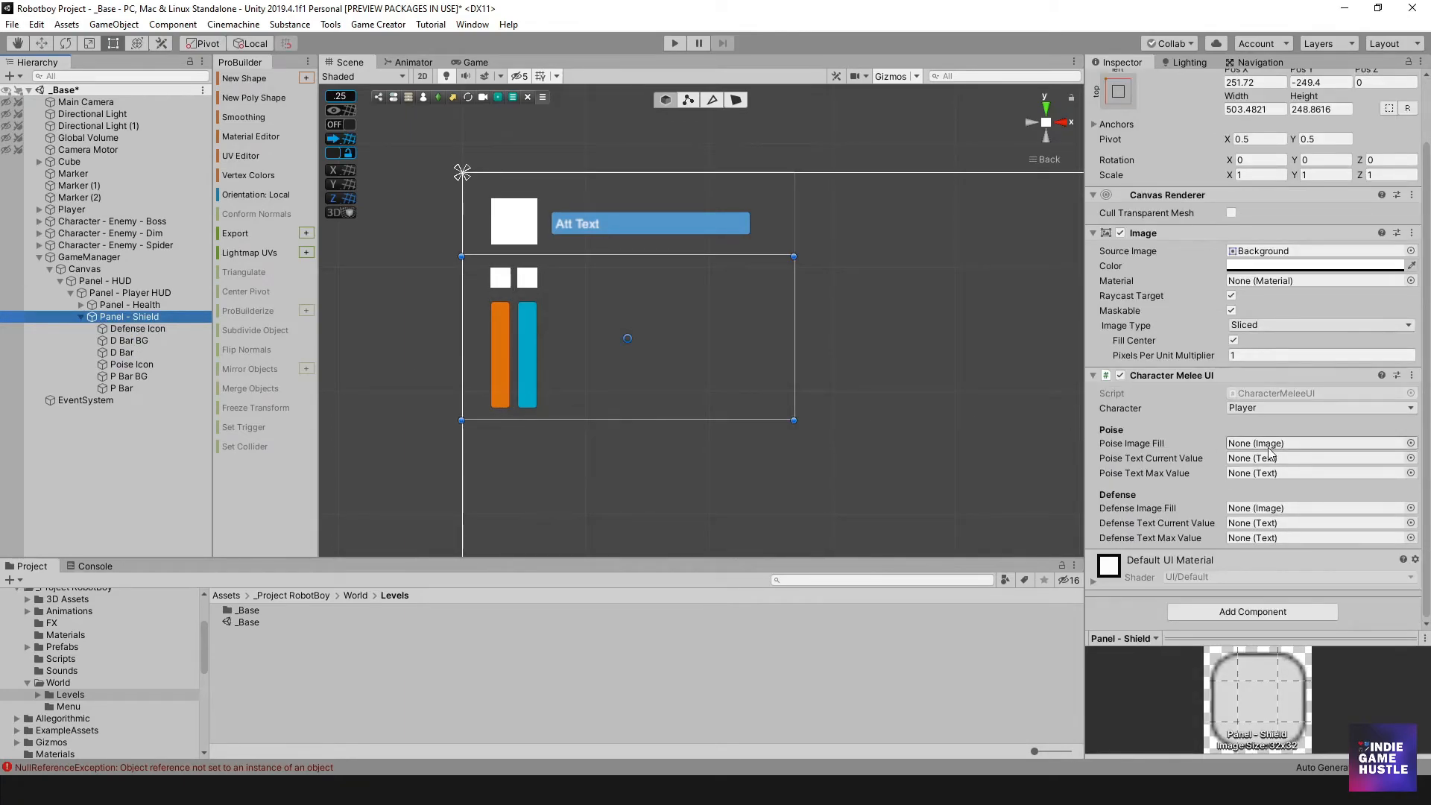
{"action": "left_click_drag", "start_coordinate": [123, 387], "coordinate": [1246, 443]}
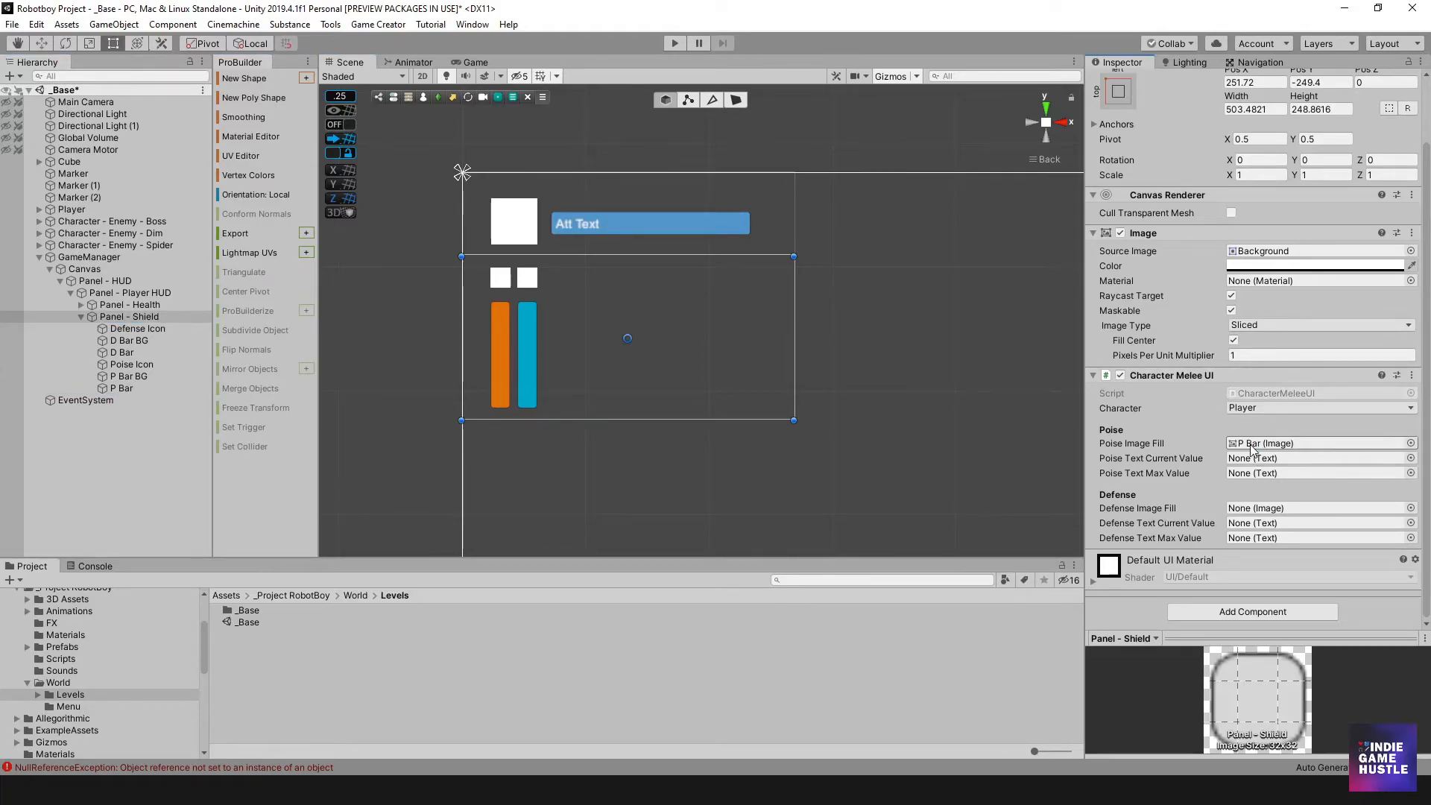
{"action": "left_click_drag", "start_coordinate": [123, 352], "coordinate": [1282, 510]}
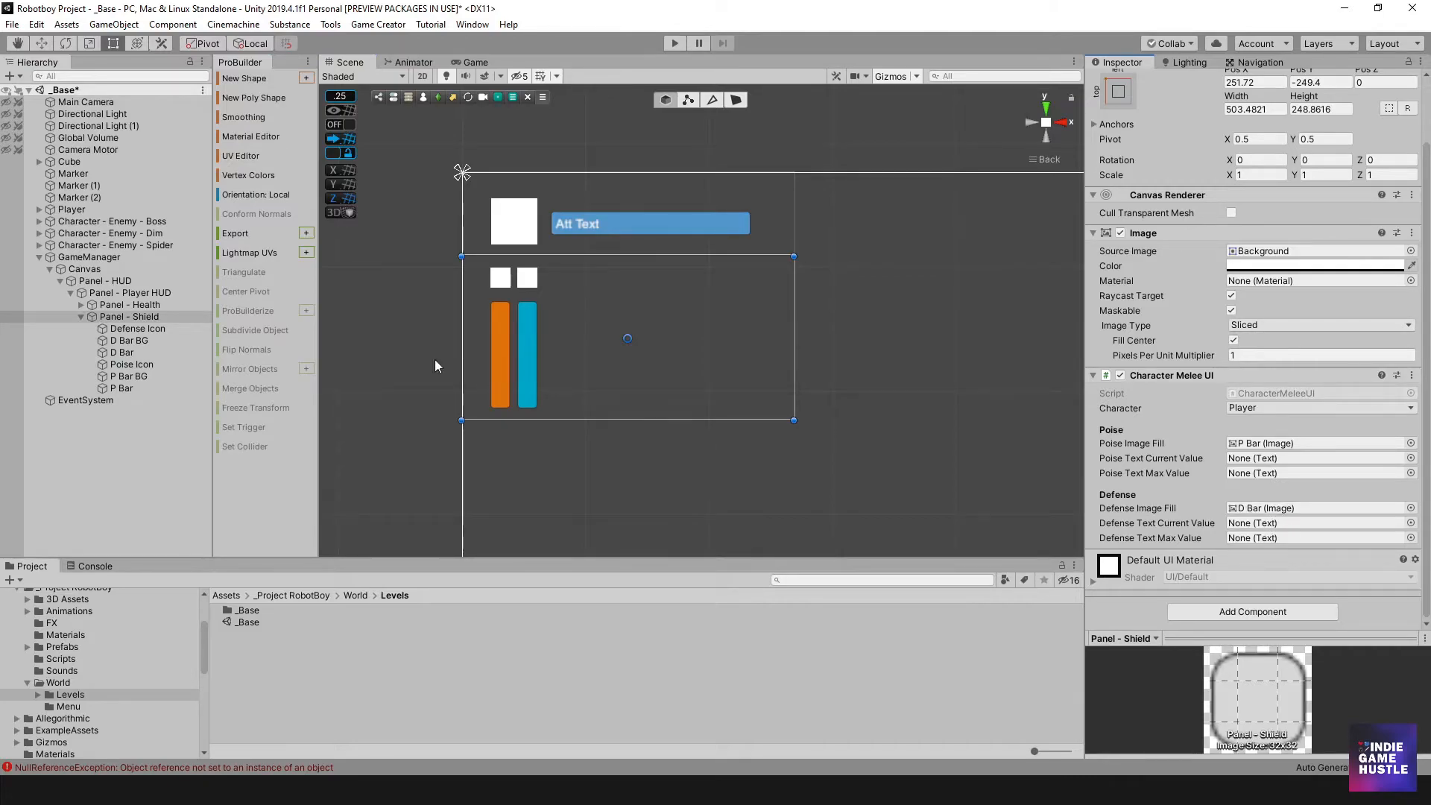
- Set D Bar's image type to Filled with the Vertical fill method
{"action": "left_click", "coordinate": [119, 352]}
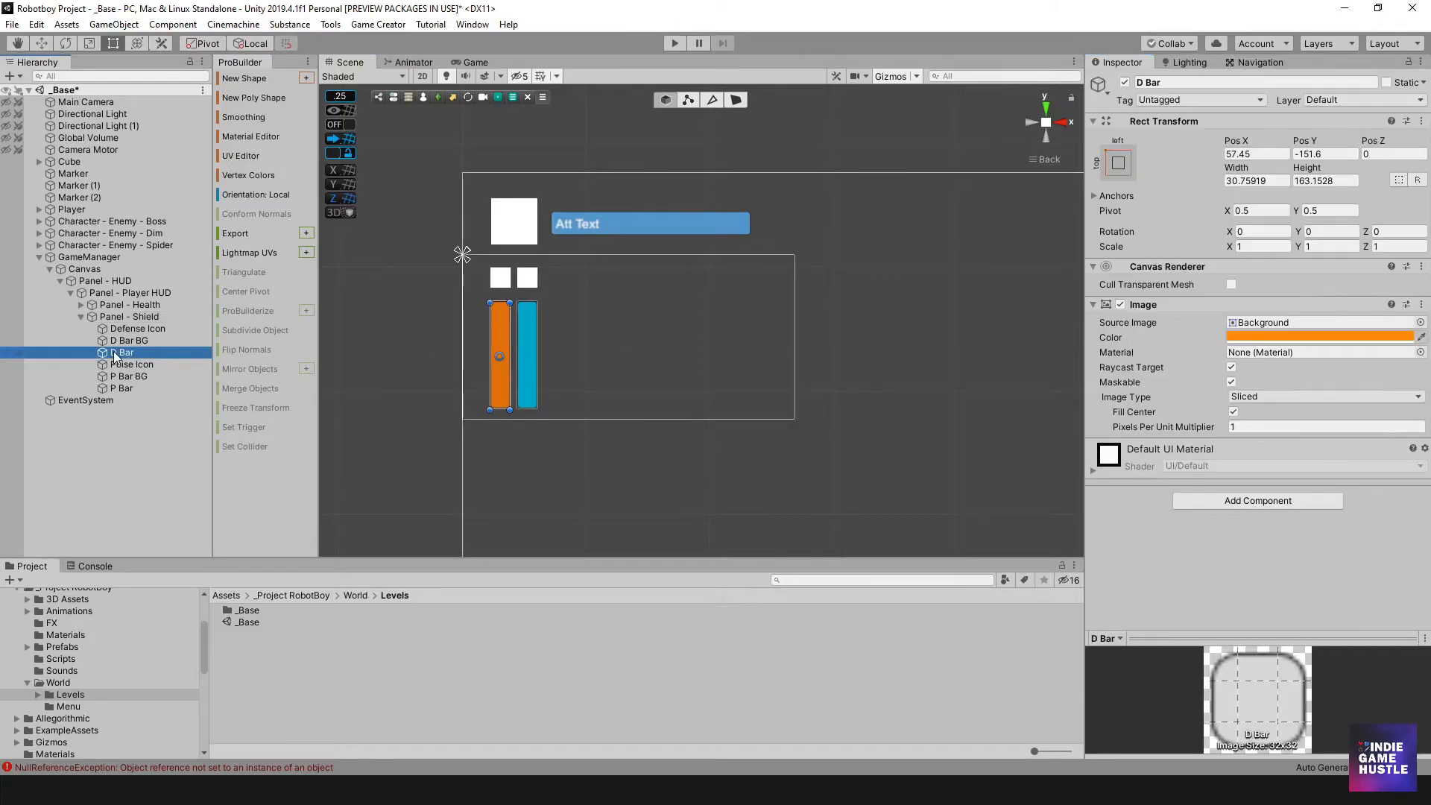
{"action": "left_click", "coordinate": [1279, 398]}
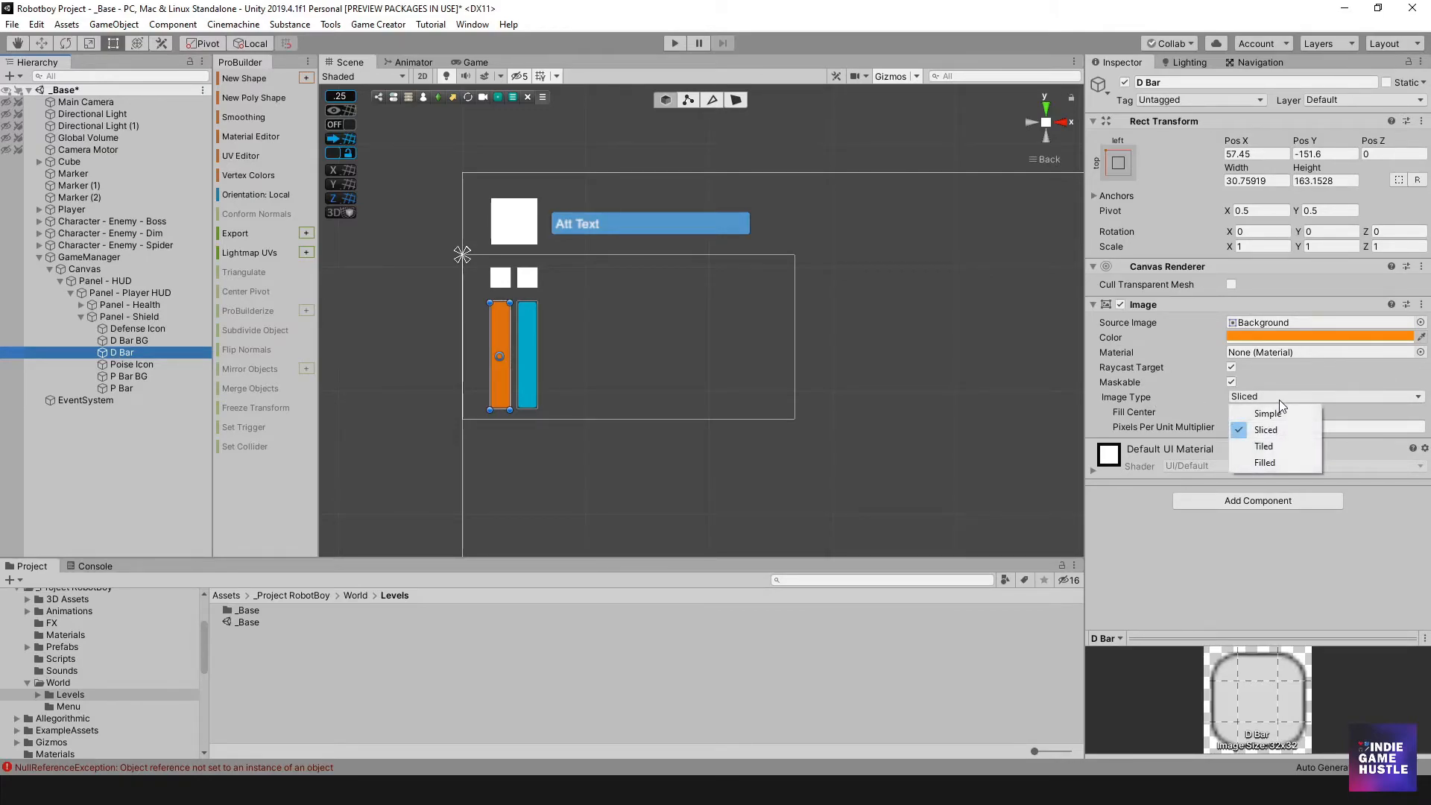
{"action": "left_click", "coordinate": [1266, 464]}
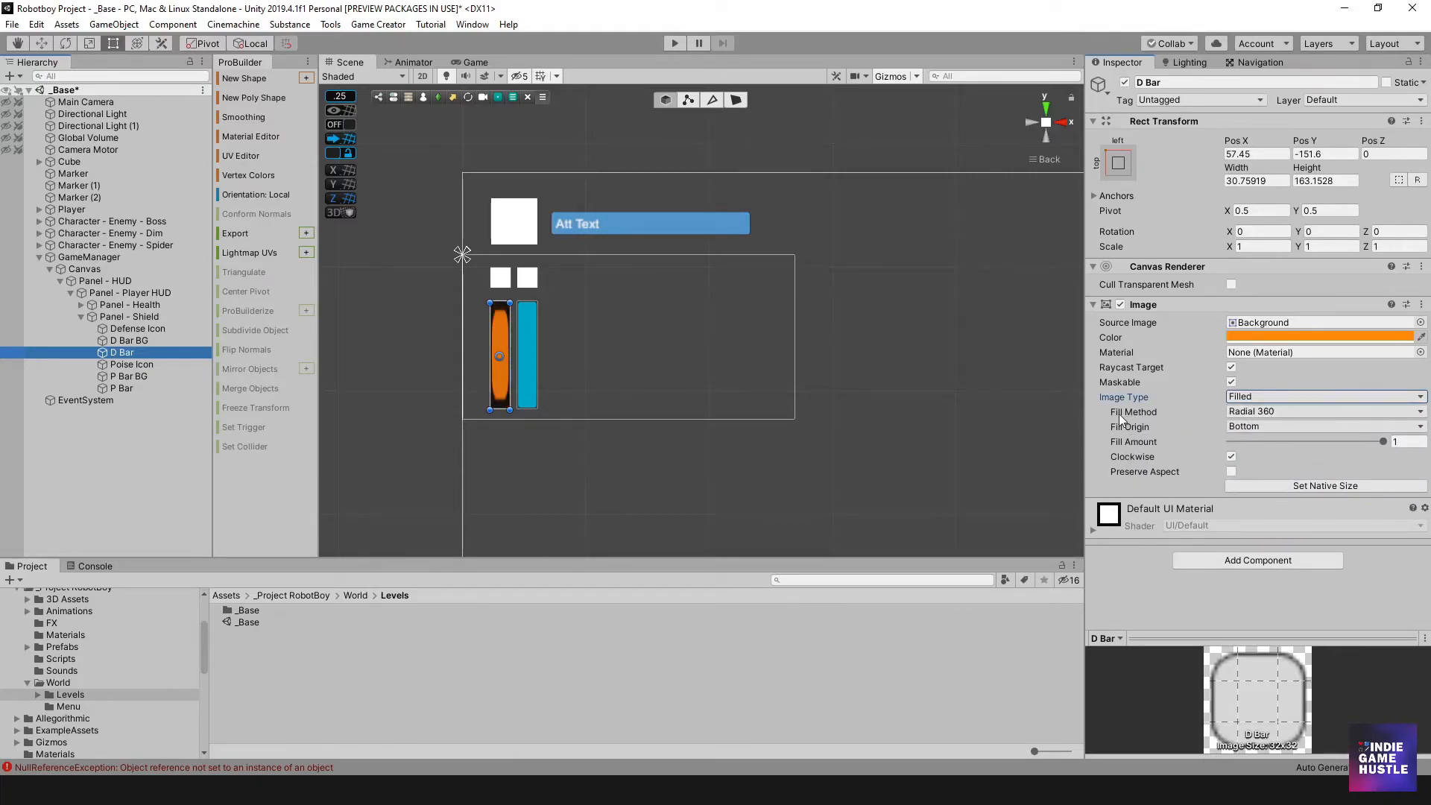
{"action": "left_click", "coordinate": [1254, 410]}
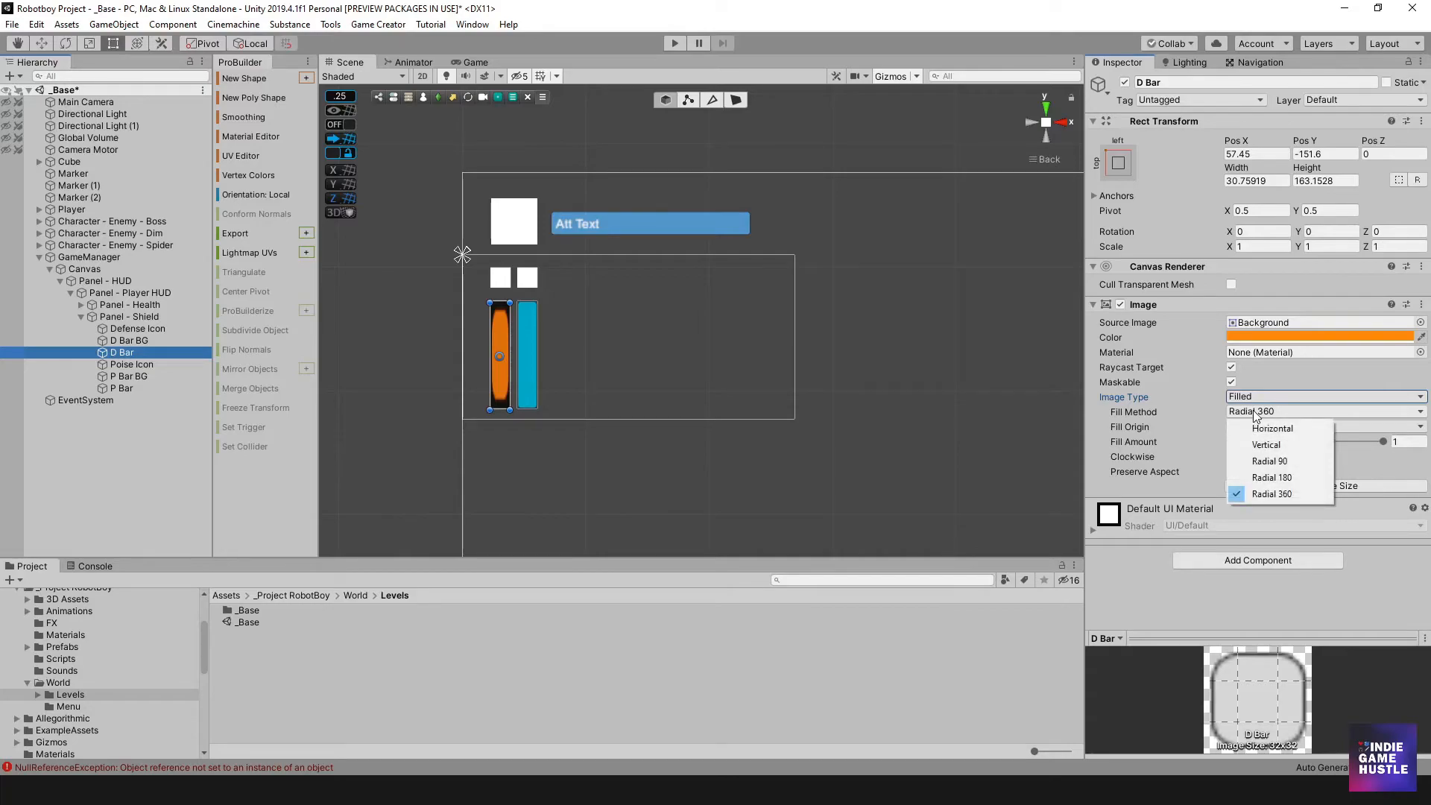
{"action": "left_click", "coordinate": [1280, 444]}
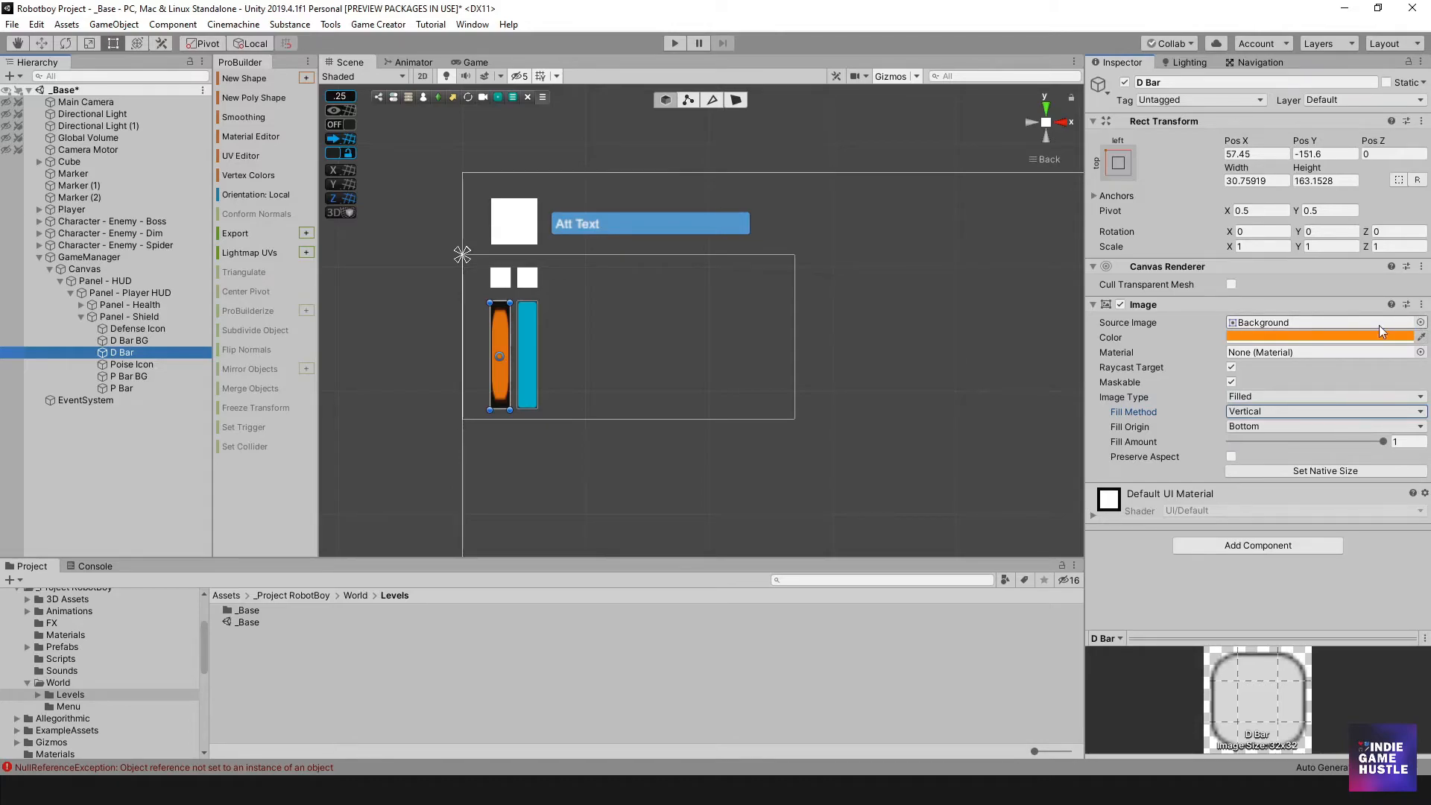
- Try the Tiled image type on D Bar and return it to Filled
{"action": "left_click", "coordinate": [1261, 397]}
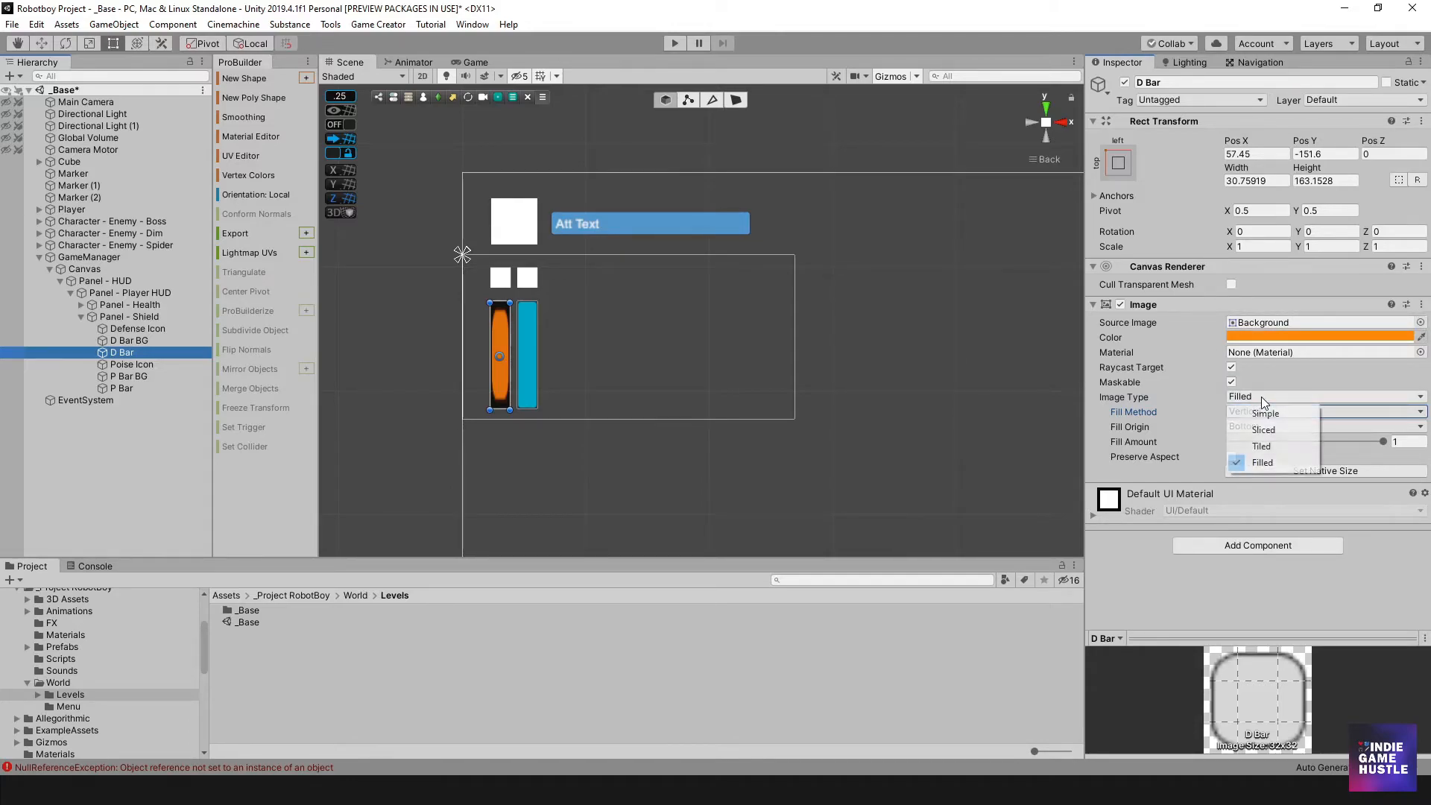
{"action": "left_click", "coordinate": [1268, 446]}
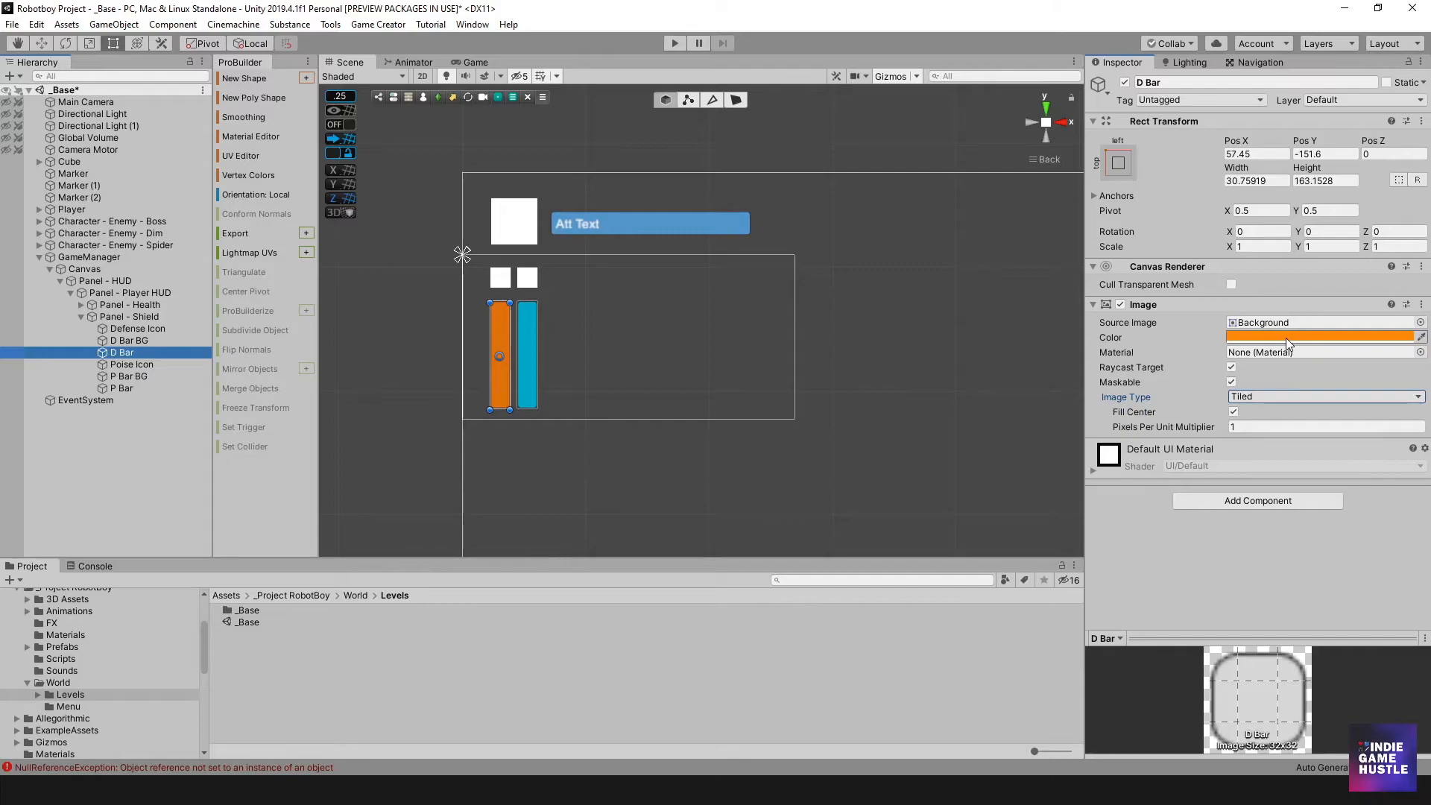
{"action": "left_click", "coordinate": [1251, 396]}
{"action": "left_click", "coordinate": [1264, 461]}
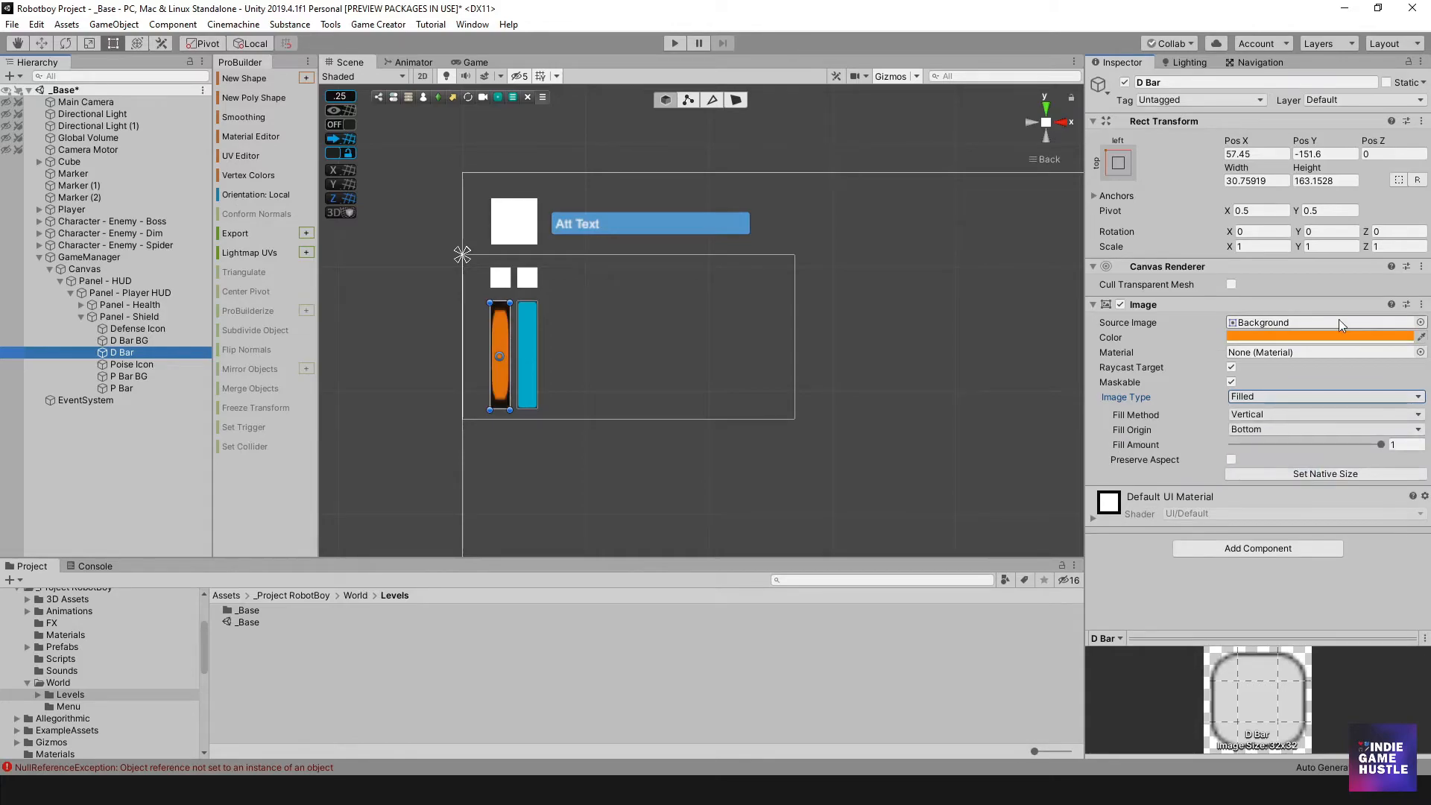
- Try D Bar with no source image, and undo the change to restore the Background sprite
{"action": "left_click", "coordinate": [1419, 322]}
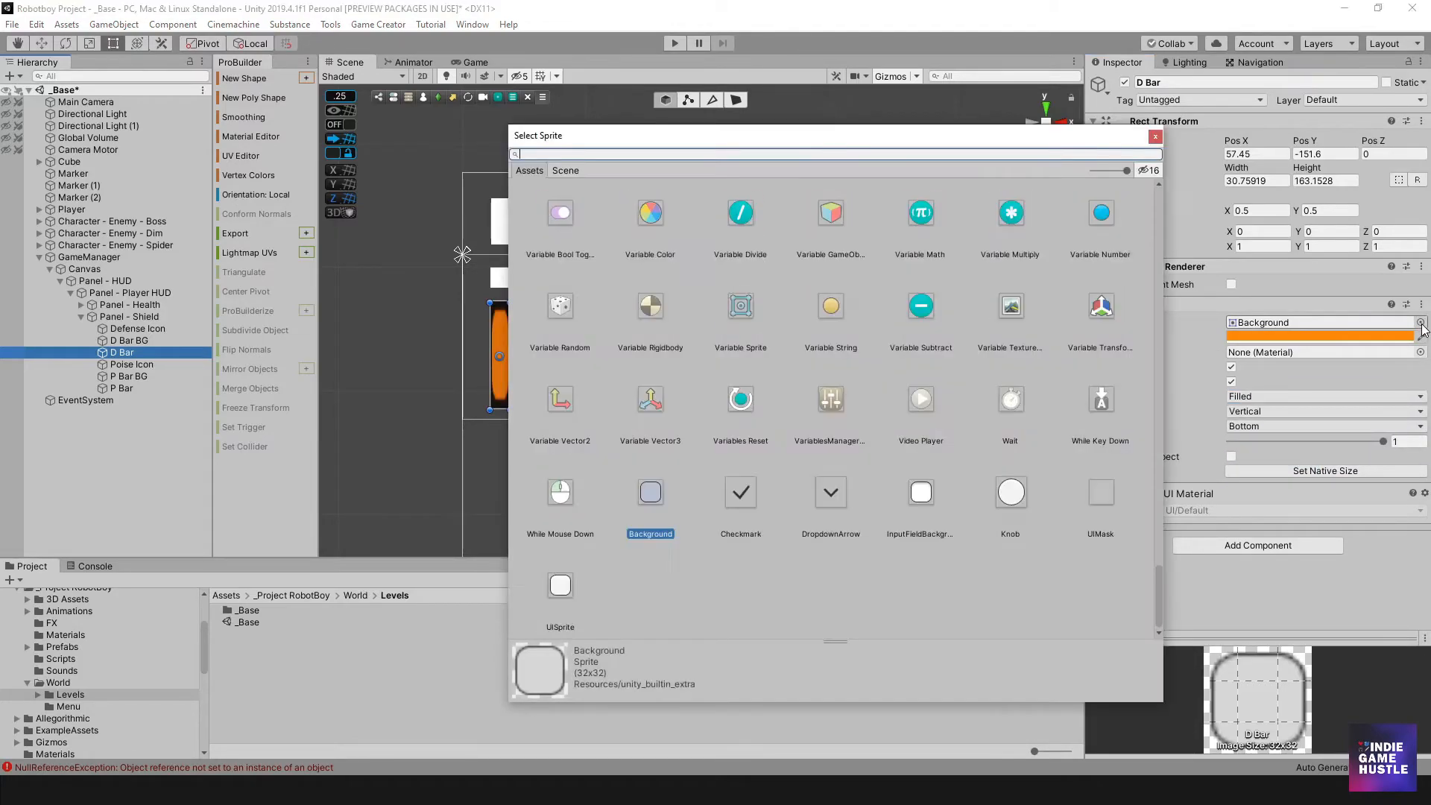
{"action": "left_click_drag", "start_coordinate": [1156, 597], "coordinate": [1137, 186]}
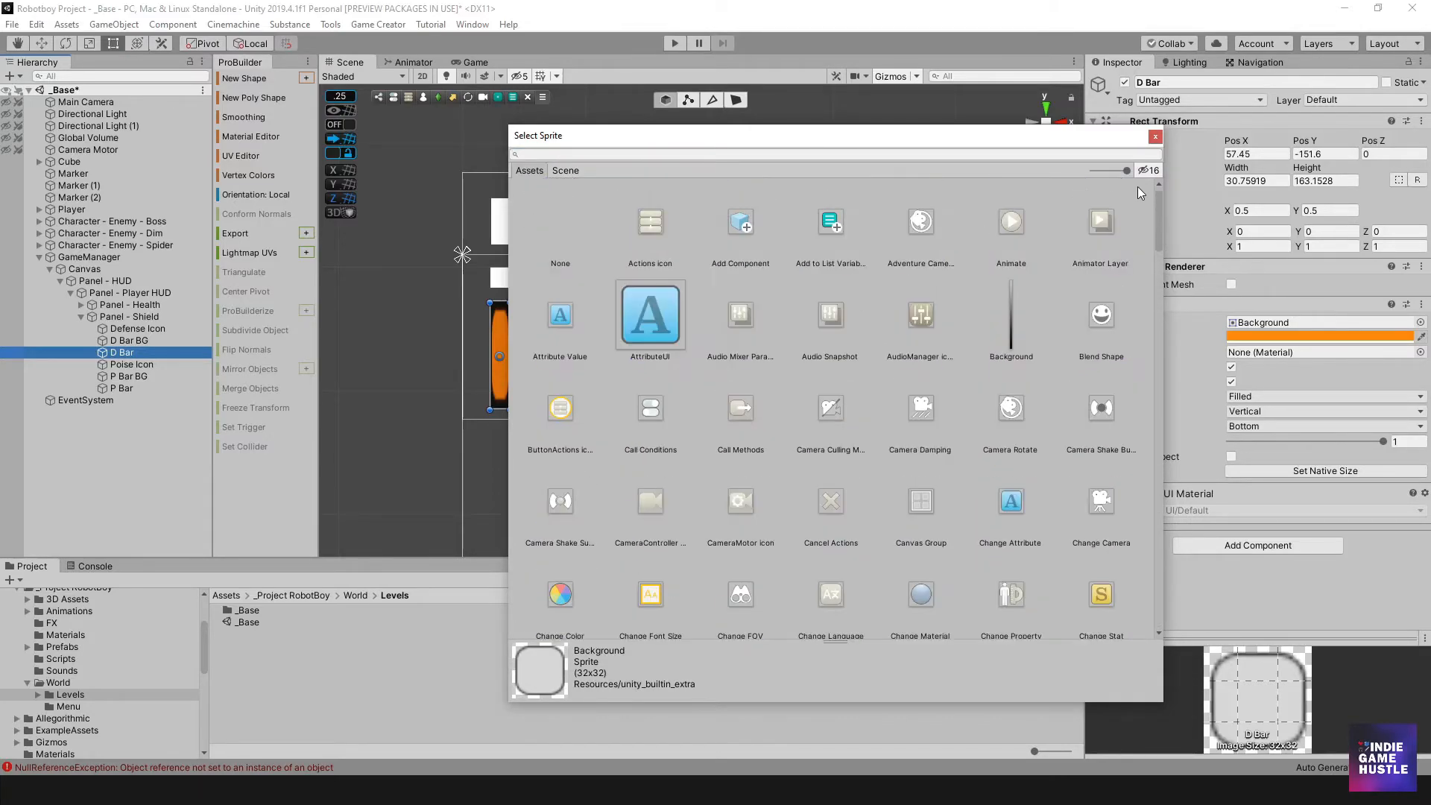
{"action": "double_click", "coordinate": [542, 242]}
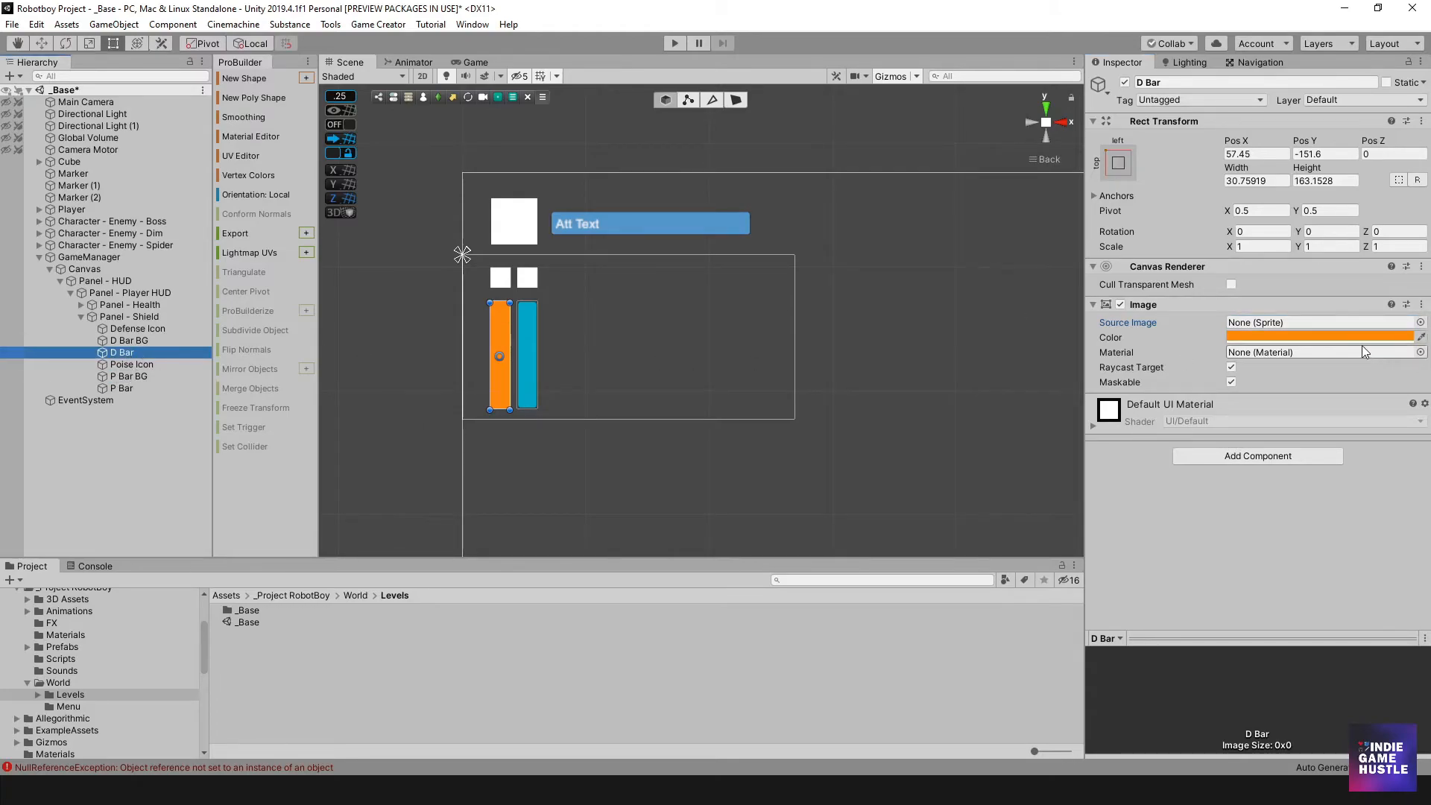
{"action": "left_click", "coordinate": [152, 363]}
{"action": "left_click", "coordinate": [152, 351]}
{"action": "key", "text": "ctrl+z"}
{"action": "key", "text": "ctrl+z"}
{"action": "key", "text": "ctrl+z"}
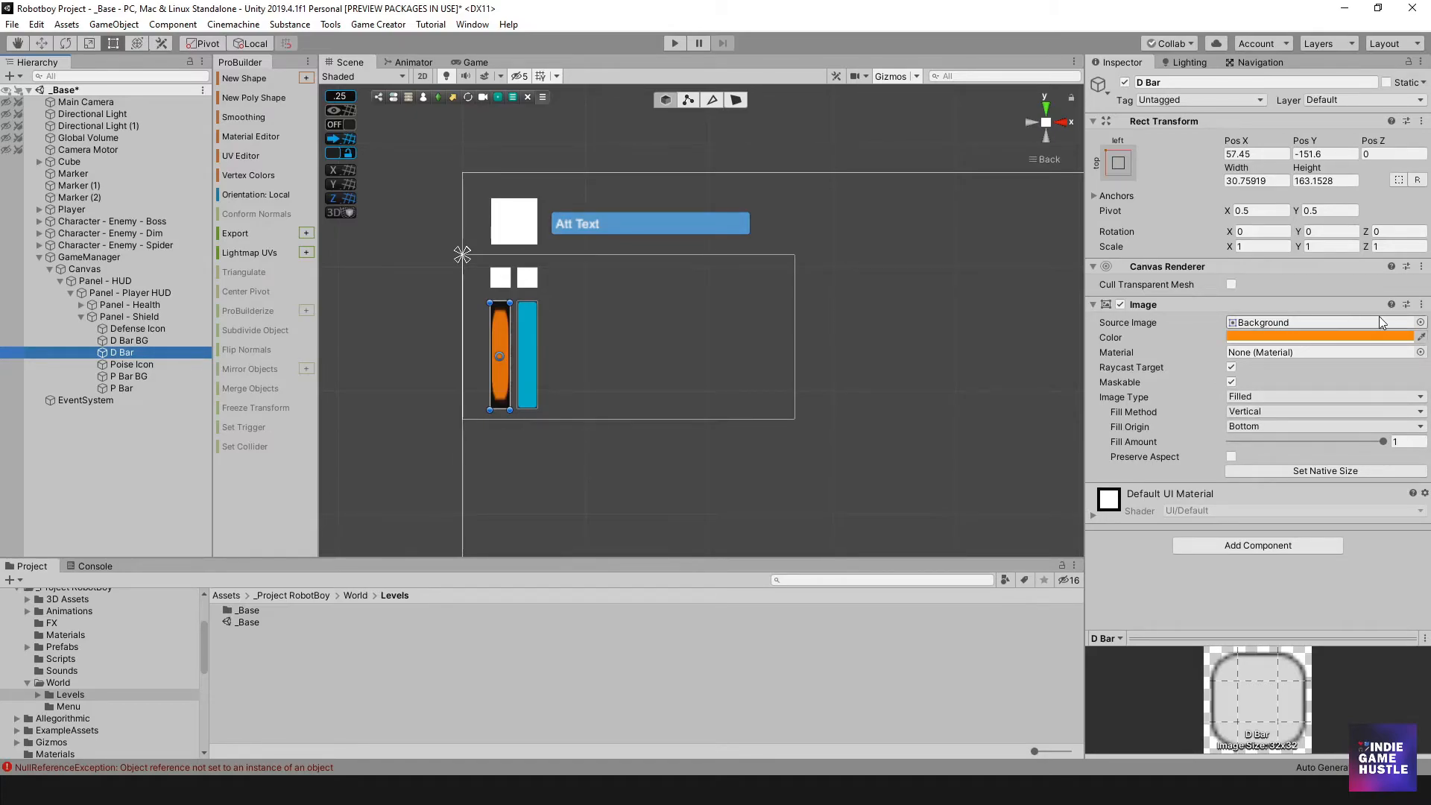
- Try the Square, InputFieldBackground and UISprite sprites as D Bar's source image, and return it to Background
{"action": "left_click", "coordinate": [1415, 324]}
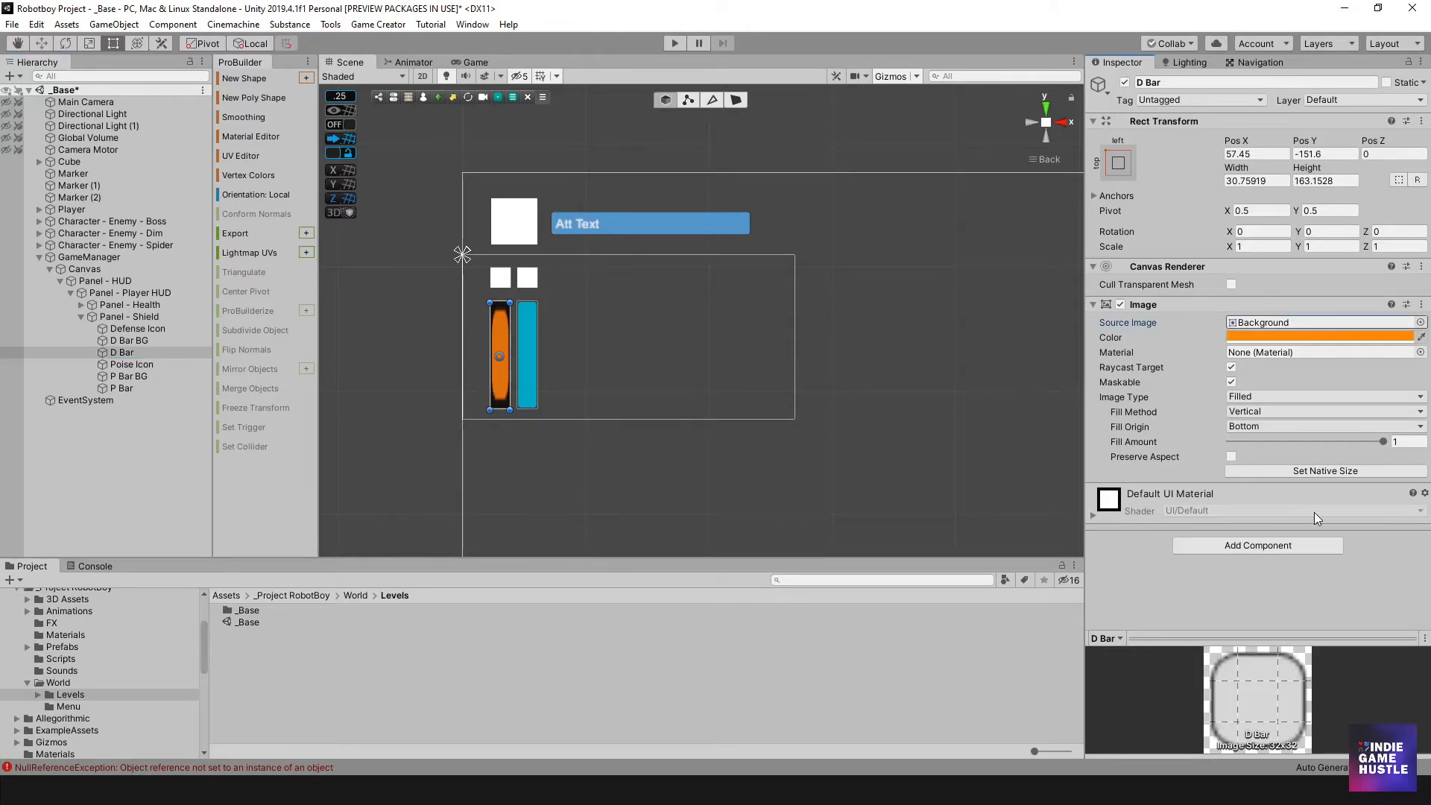
{"action": "left_click", "coordinate": [1421, 324]}
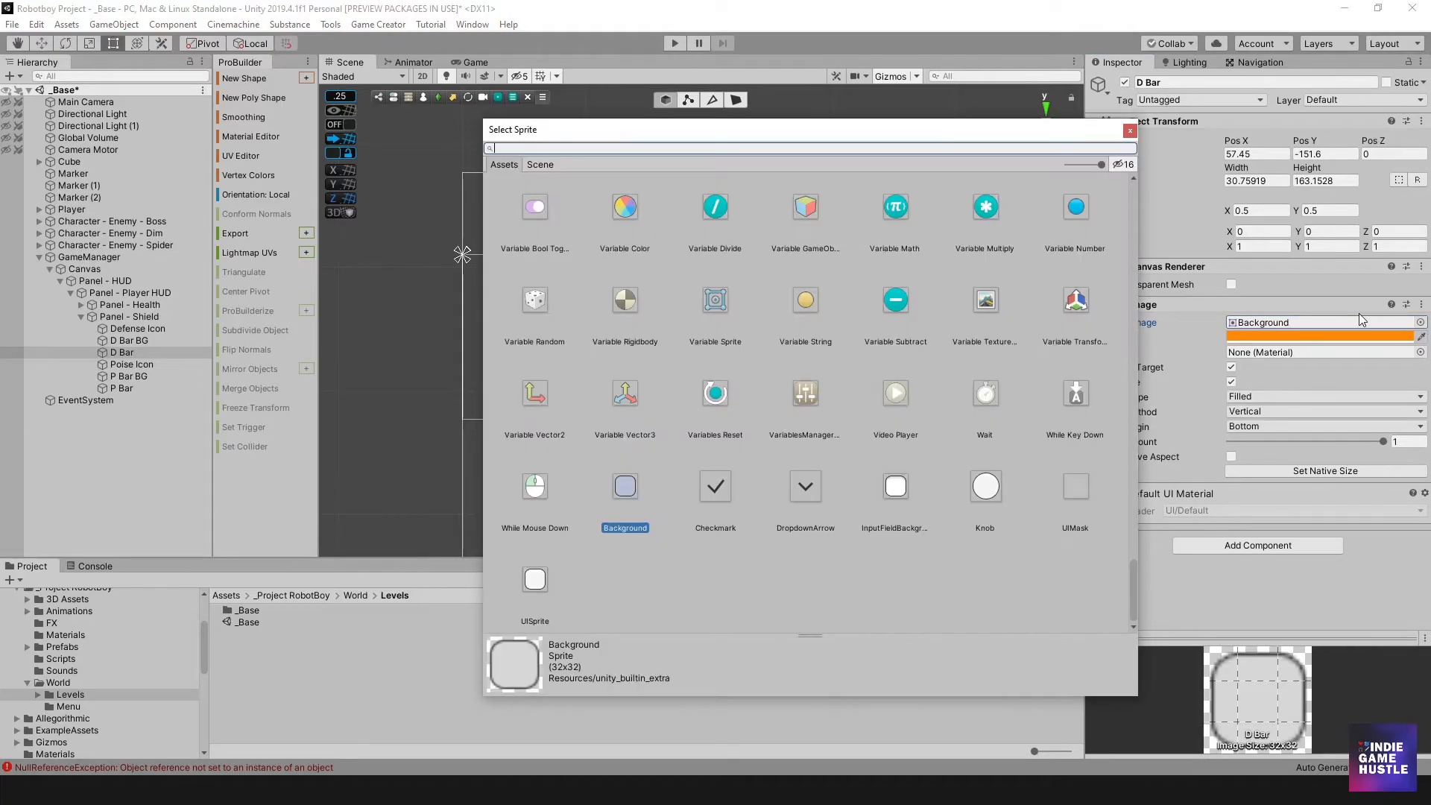
{"action": "left_click", "coordinate": [1132, 599]}
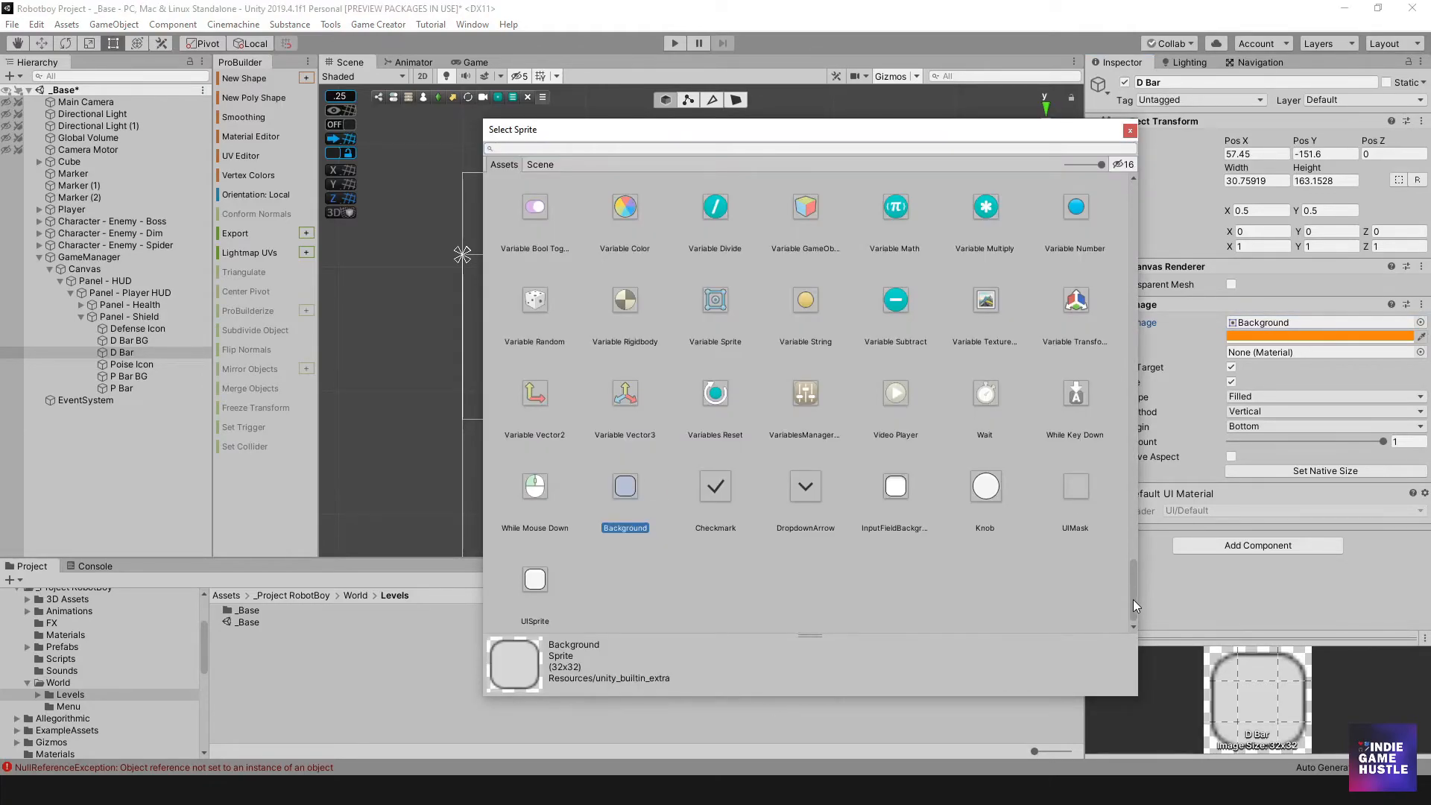
{"action": "left_click_drag", "start_coordinate": [1132, 600], "coordinate": [1138, 513]}
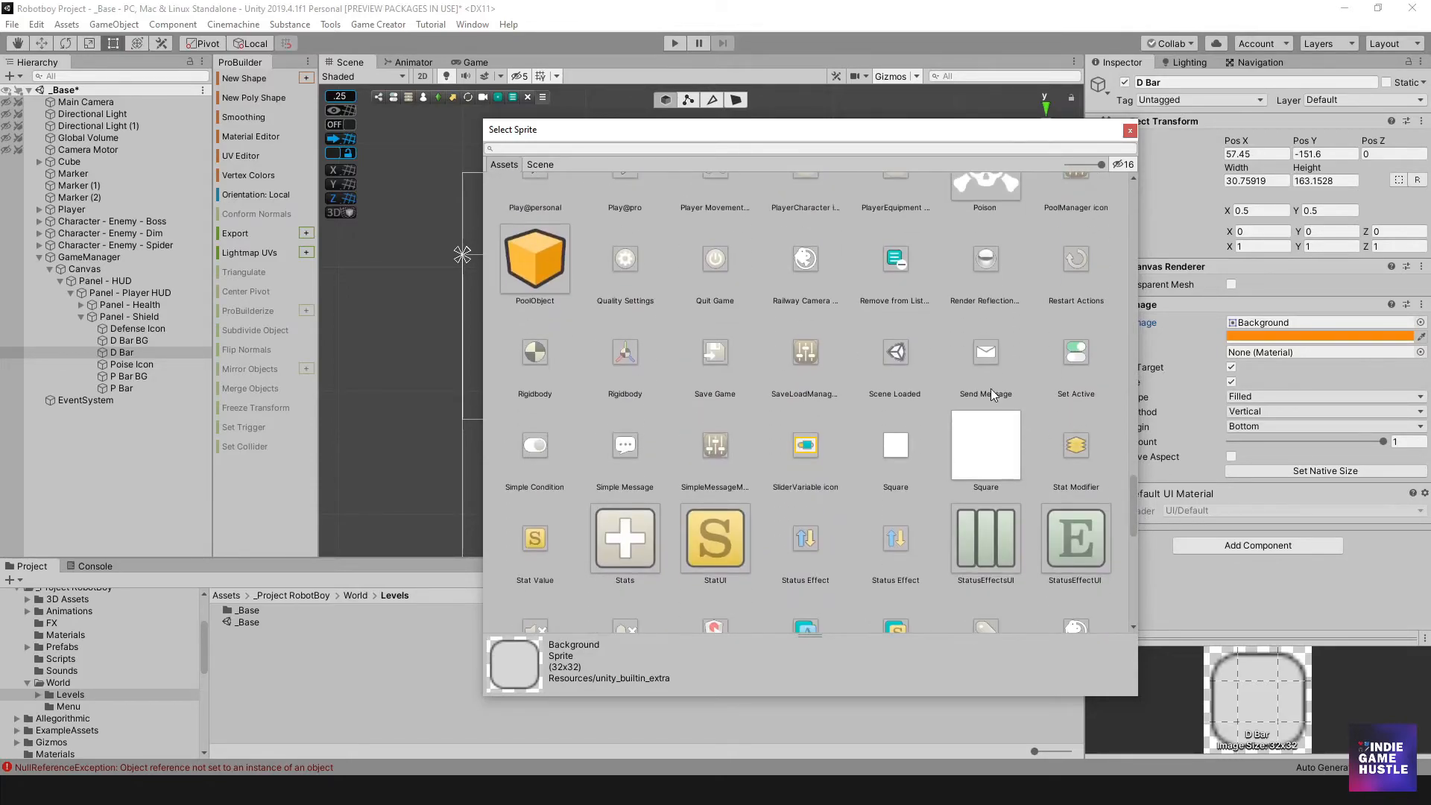
{"action": "left_click", "coordinate": [990, 467]}
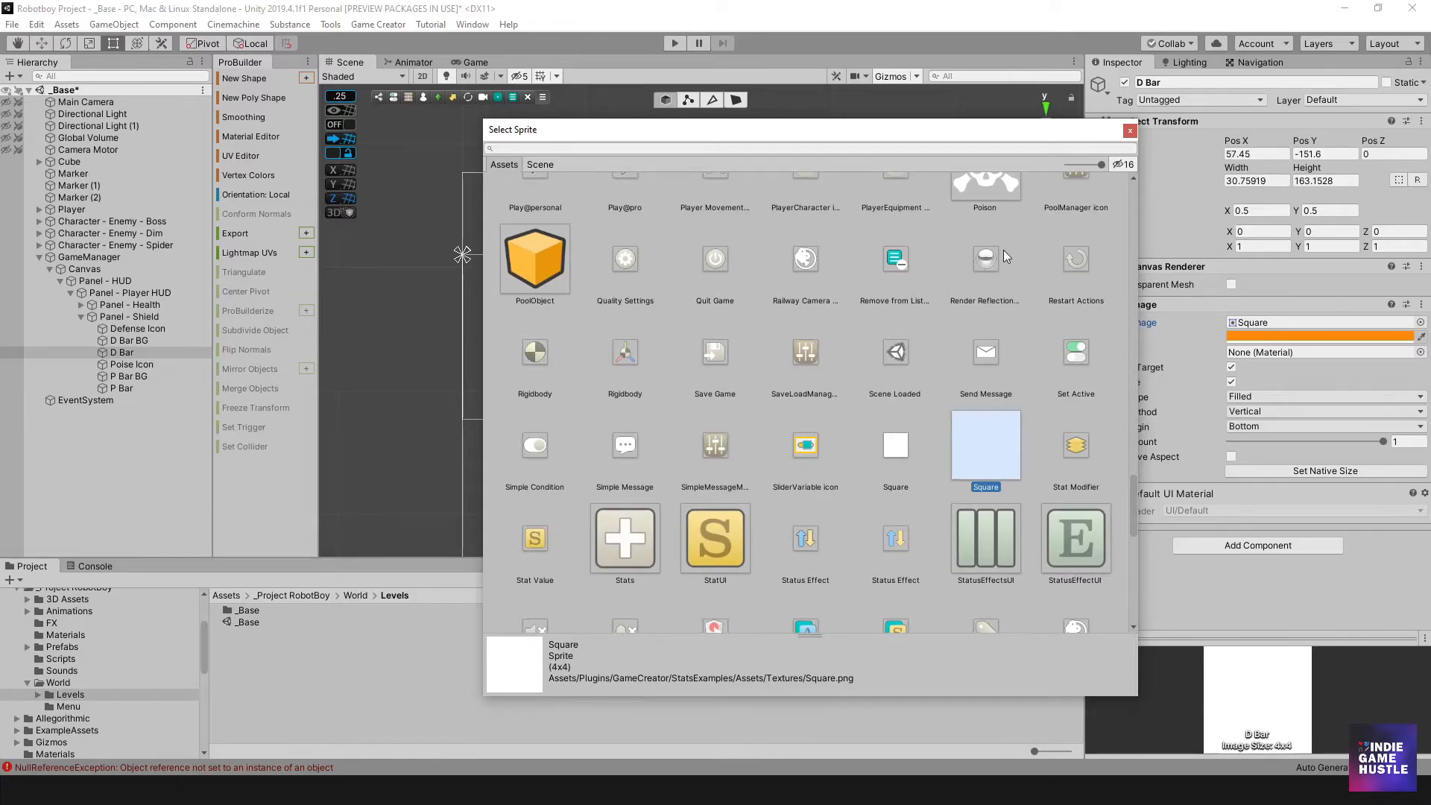
{"action": "scroll", "coordinate": [932, 444], "scroll_direction": "down", "scroll_amount": 5}
{"action": "scroll", "coordinate": [863, 448], "scroll_direction": "down", "scroll_amount": 5}
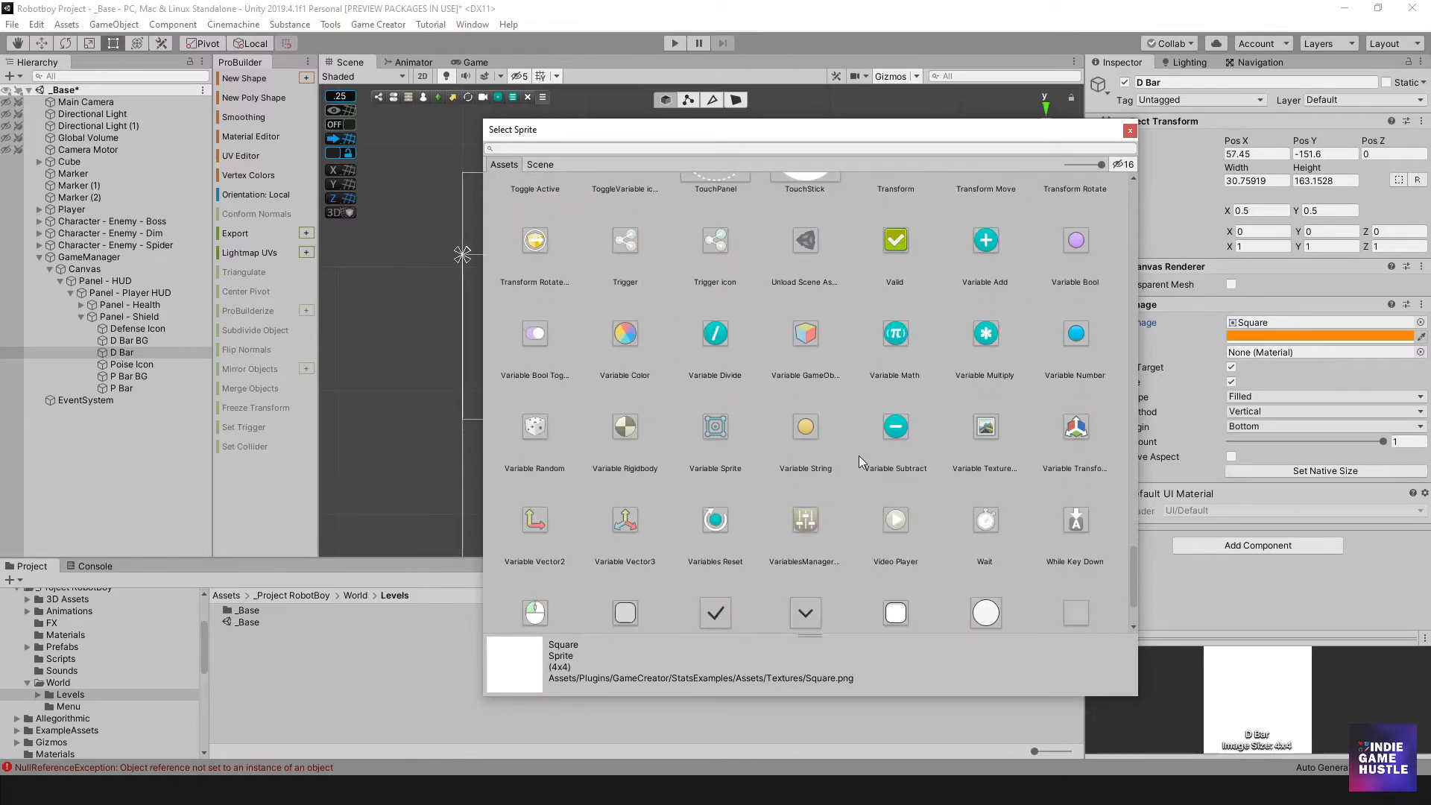
{"action": "left_click", "coordinate": [896, 488]}
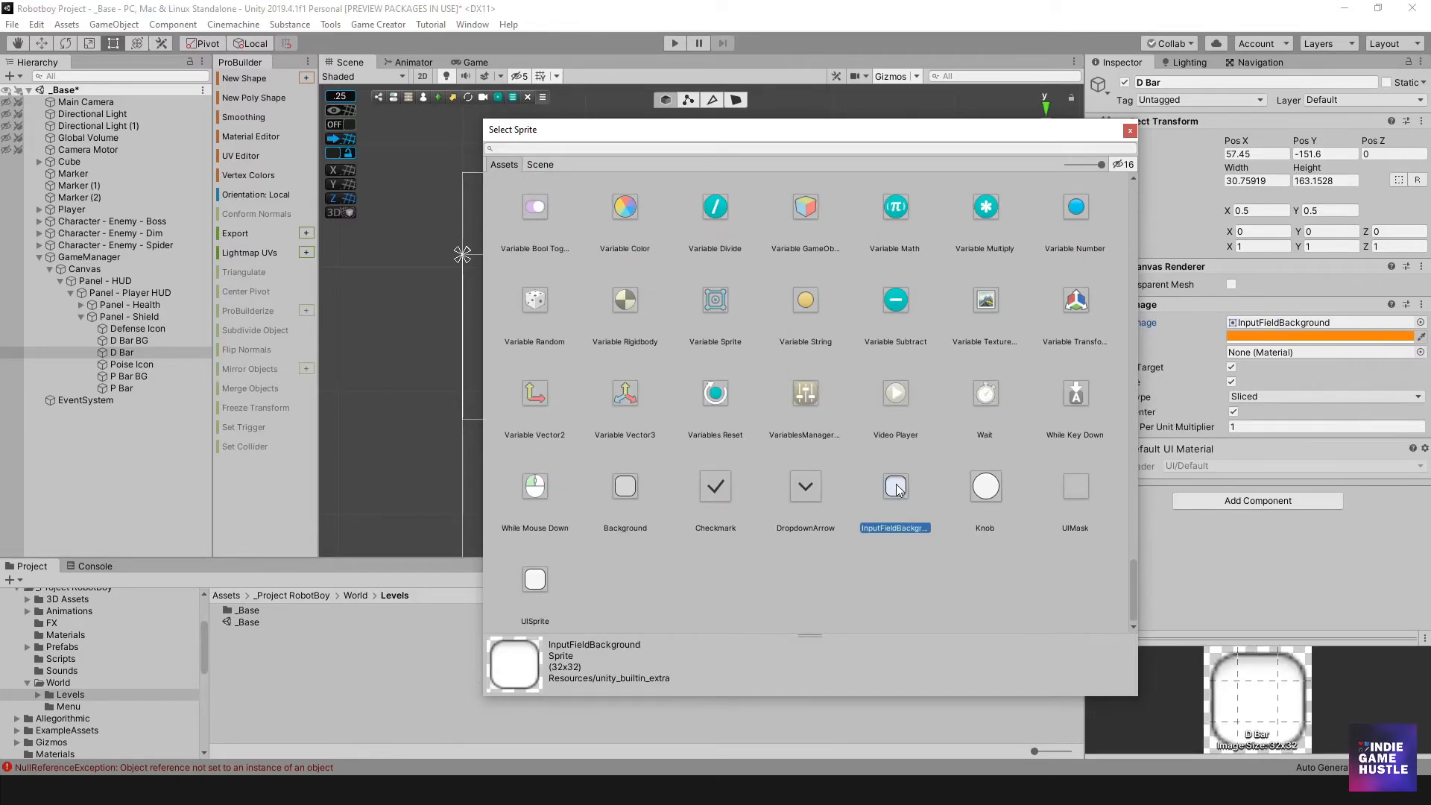
{"action": "left_click_drag", "start_coordinate": [838, 138], "coordinate": [979, 114]}
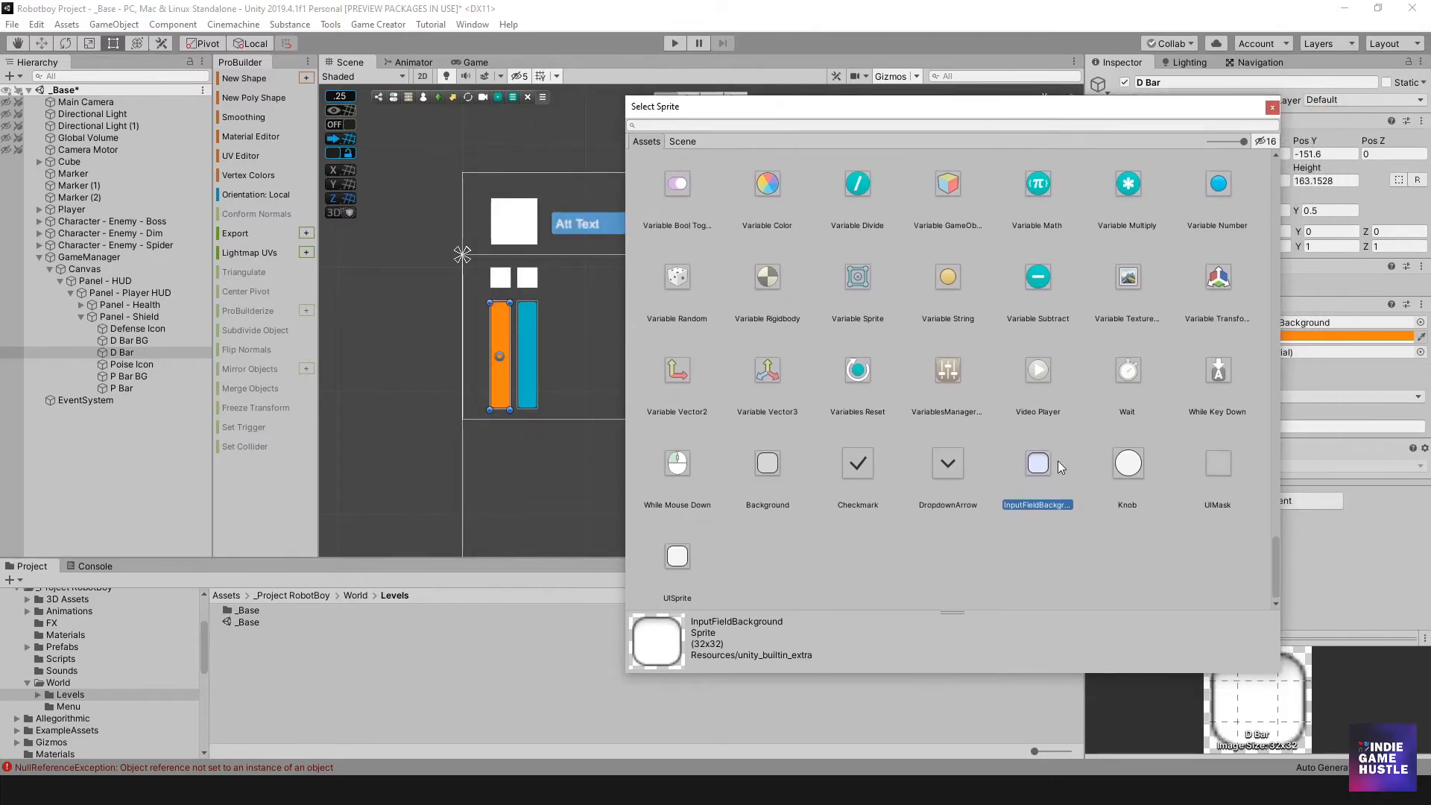
{"action": "left_click", "coordinate": [768, 463]}
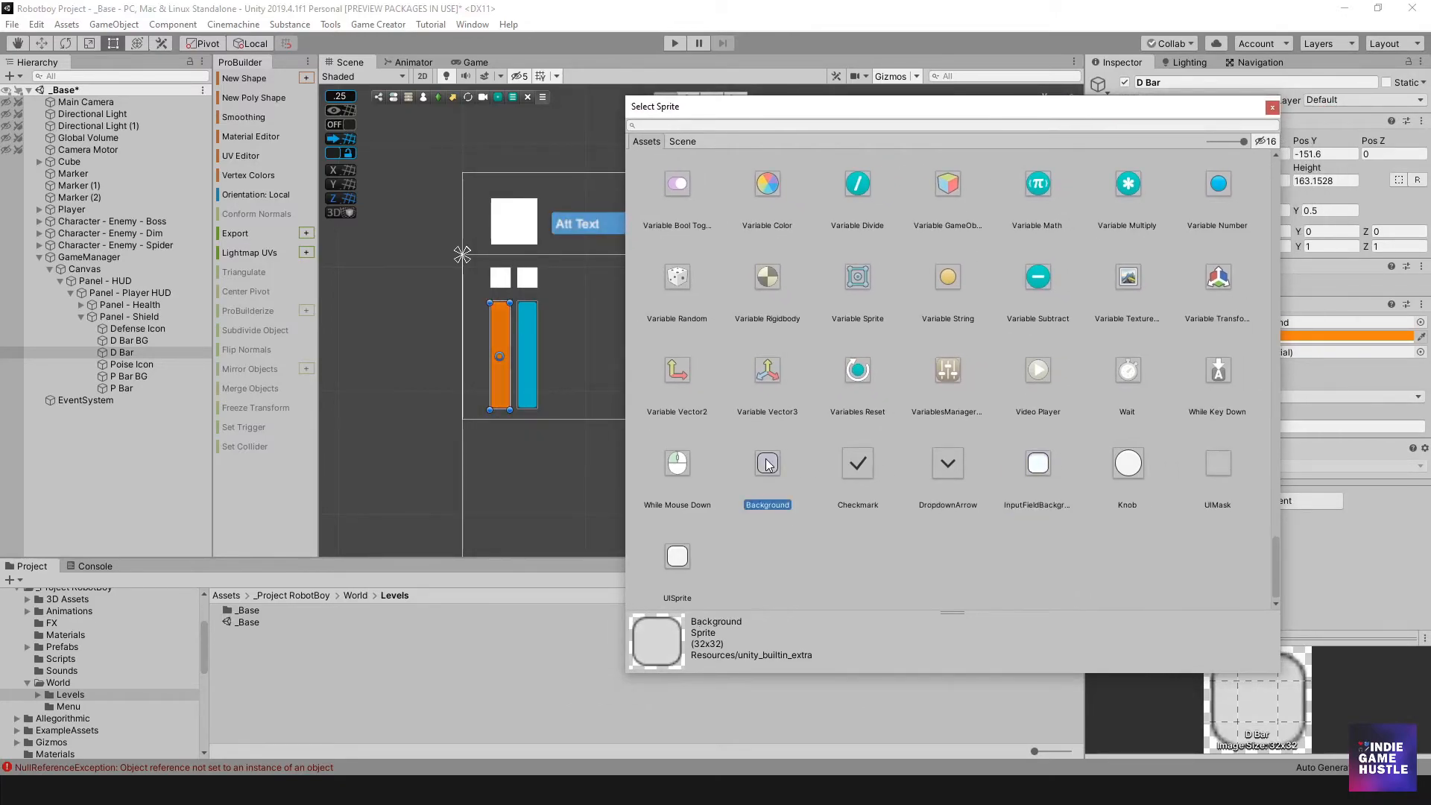
{"action": "left_click", "coordinate": [678, 557]}
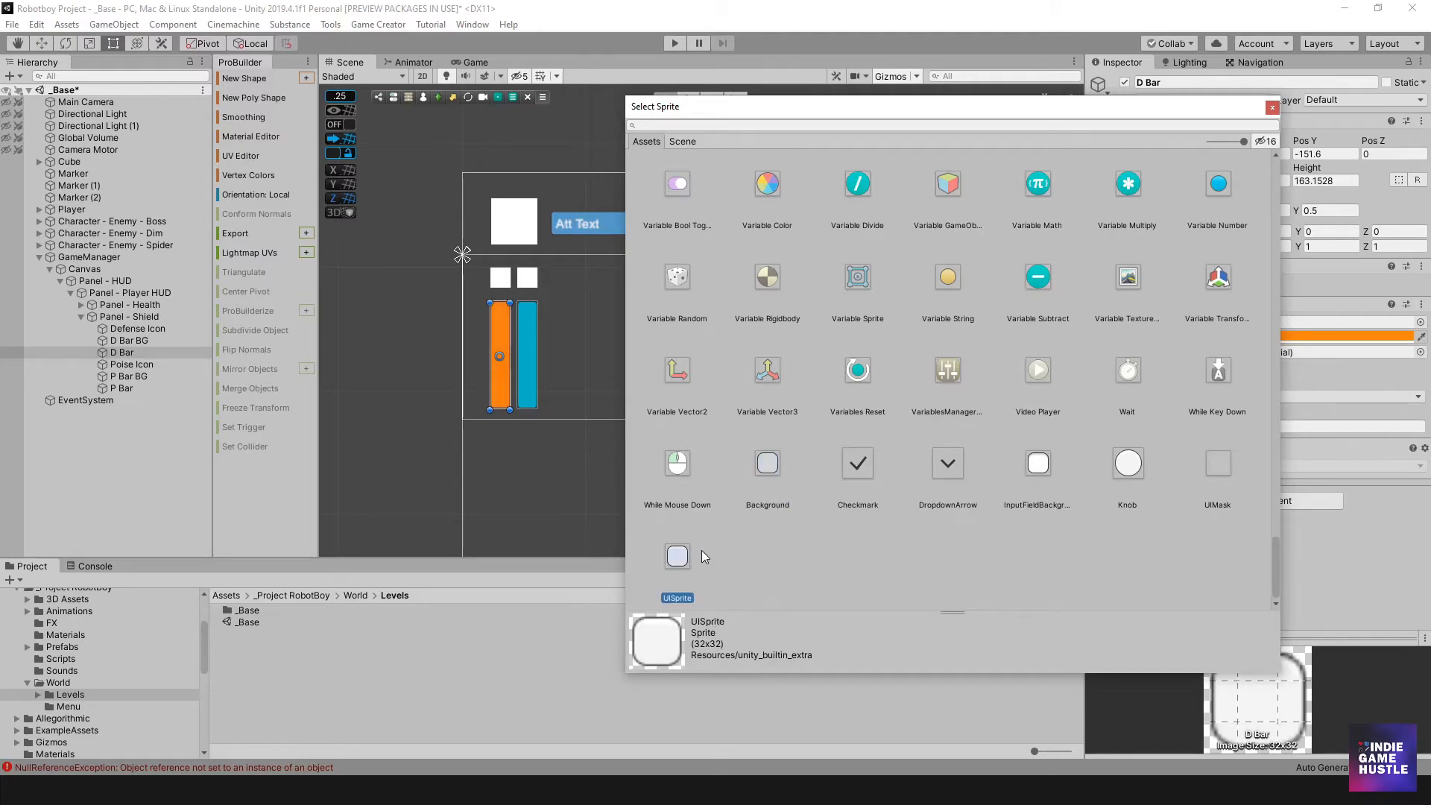
{"action": "left_click", "coordinate": [773, 470]}
- Close the sprite selection and return D Bar's image type to Filled
{"action": "left_click_drag", "start_coordinate": [1191, 116], "coordinate": [1012, 101]}
{"action": "left_click", "coordinate": [1272, 398]}
{"action": "left_click", "coordinate": [1271, 397]}
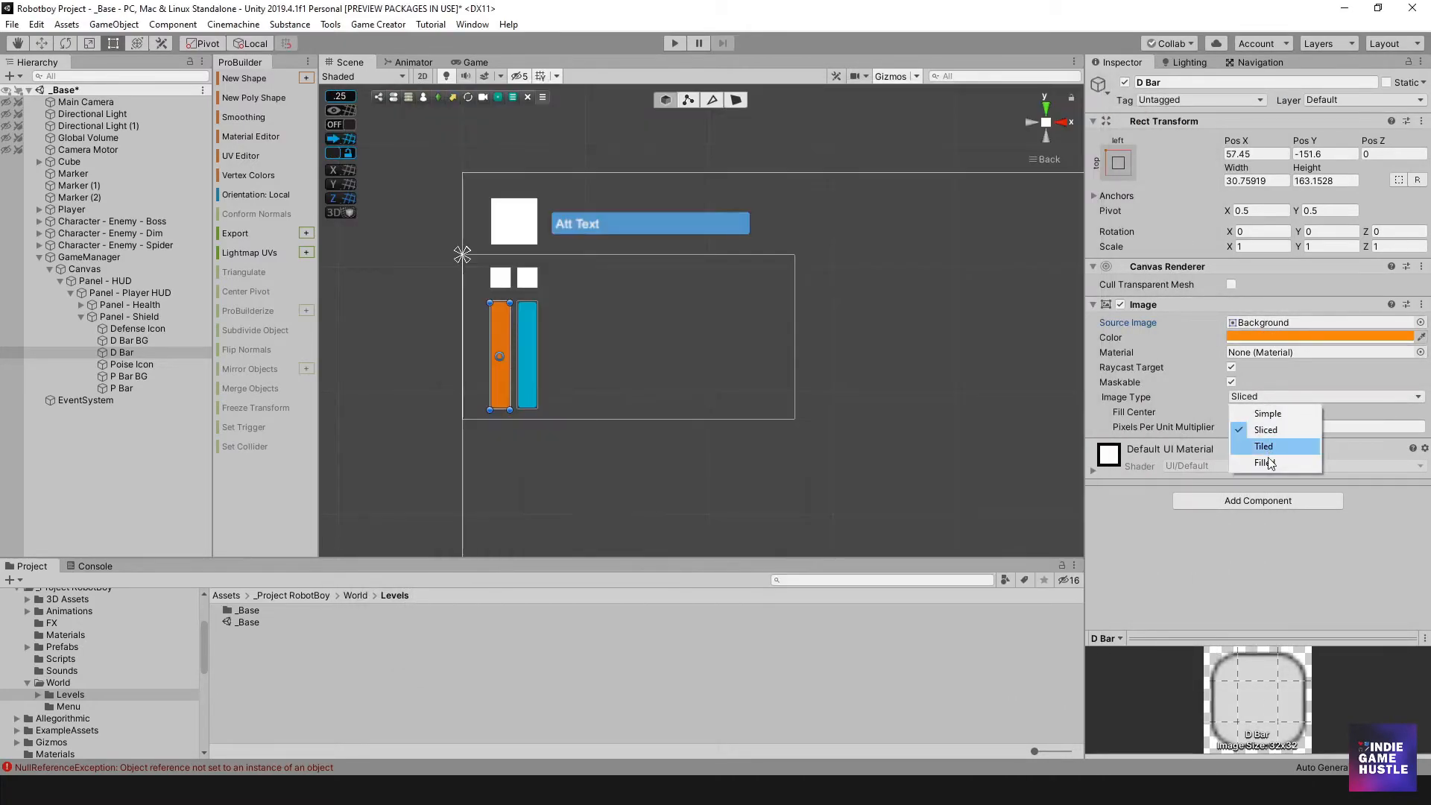
{"action": "left_click", "coordinate": [1267, 462]}
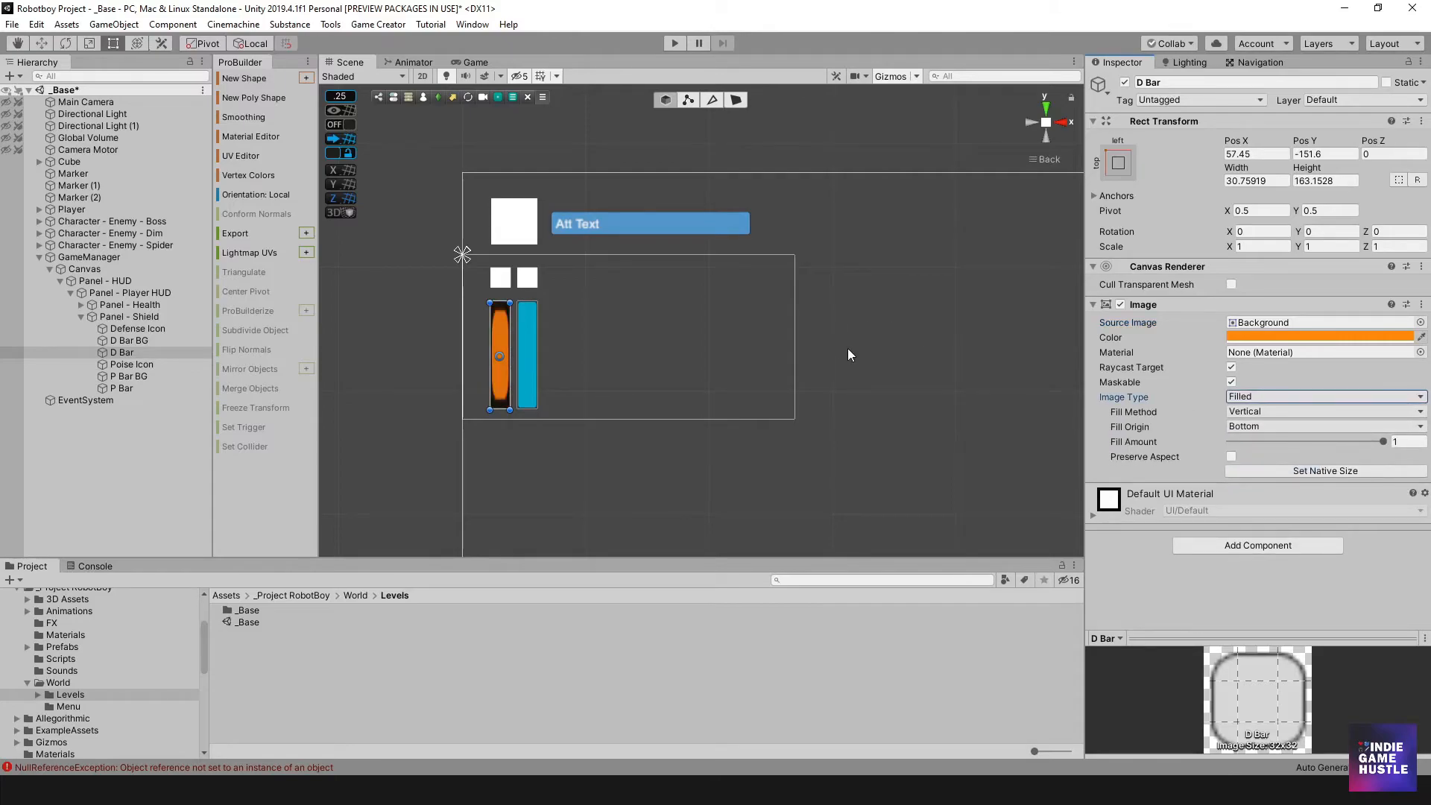
- Assign the larger Square sprite from the StatsExamples textures as D Bar's source image
{"action": "left_click", "coordinate": [1421, 322]}
{"action": "scroll", "coordinate": [964, 349], "scroll_direction": "down", "scroll_amount": 15}
{"action": "scroll", "coordinate": [964, 348], "scroll_direction": "up", "scroll_amount": 3}
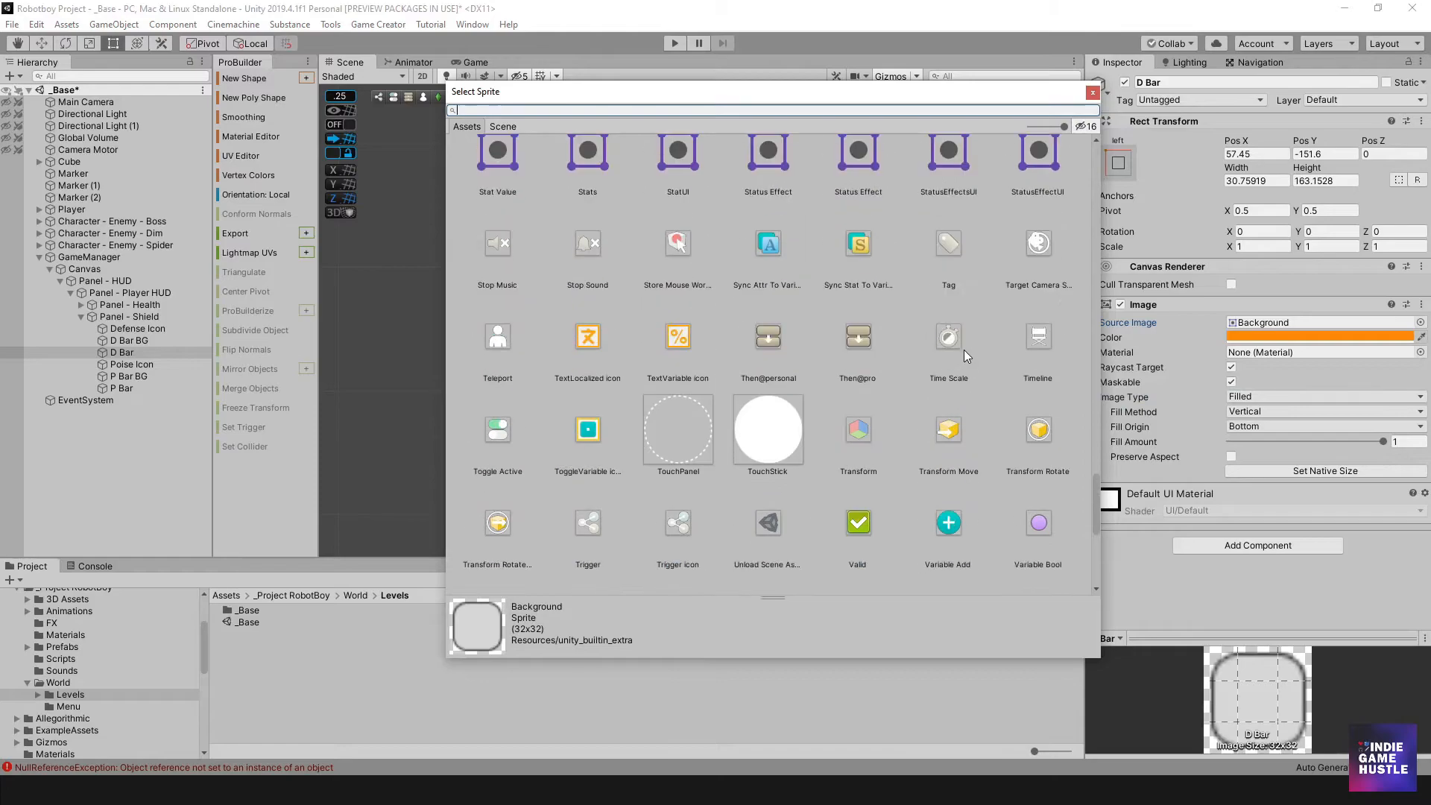
{"action": "scroll", "coordinate": [964, 350], "scroll_direction": "up", "scroll_amount": 3}
{"action": "left_click", "coordinate": [963, 342]}
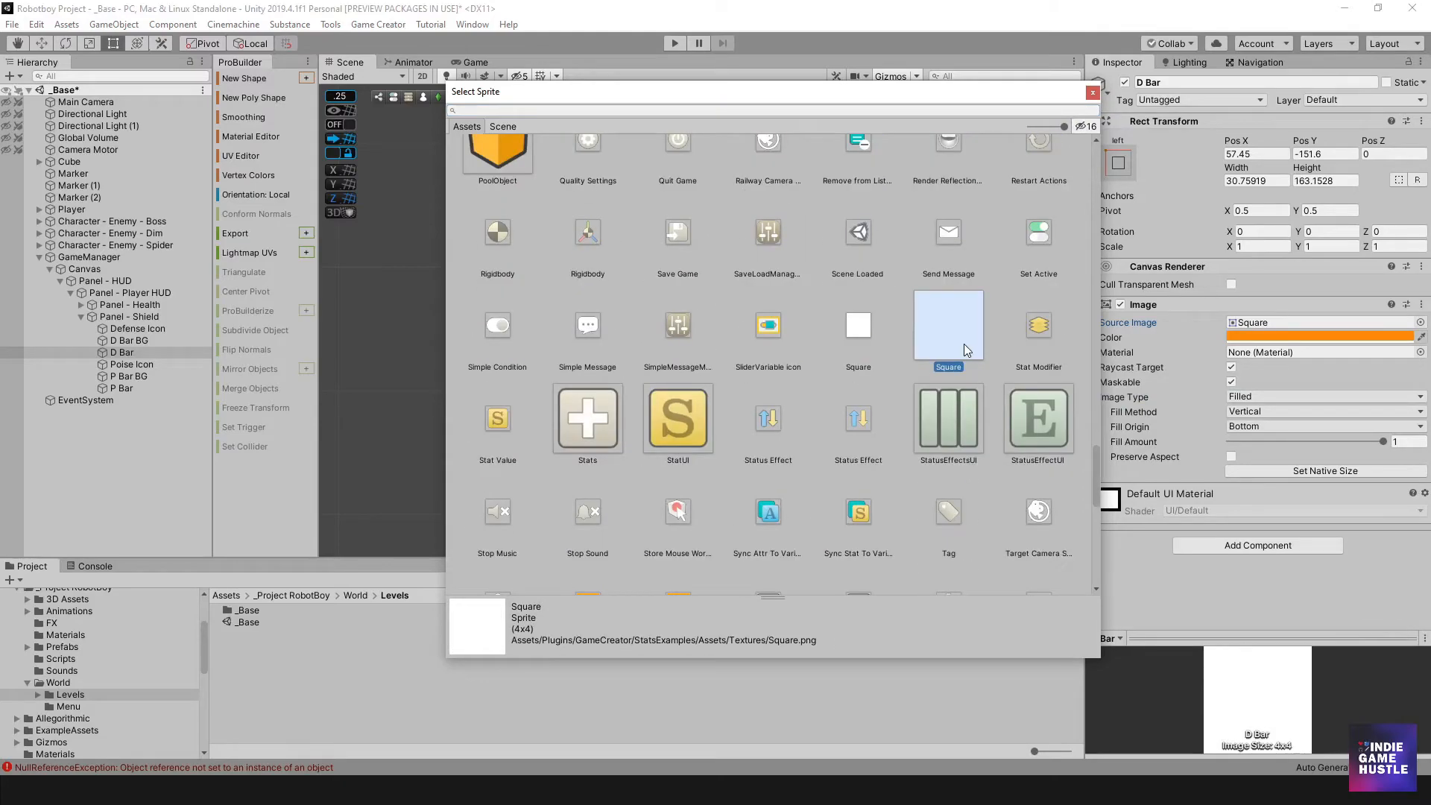
{"action": "left_click", "coordinate": [963, 343]}
{"action": "left_click", "coordinate": [544, 363]}
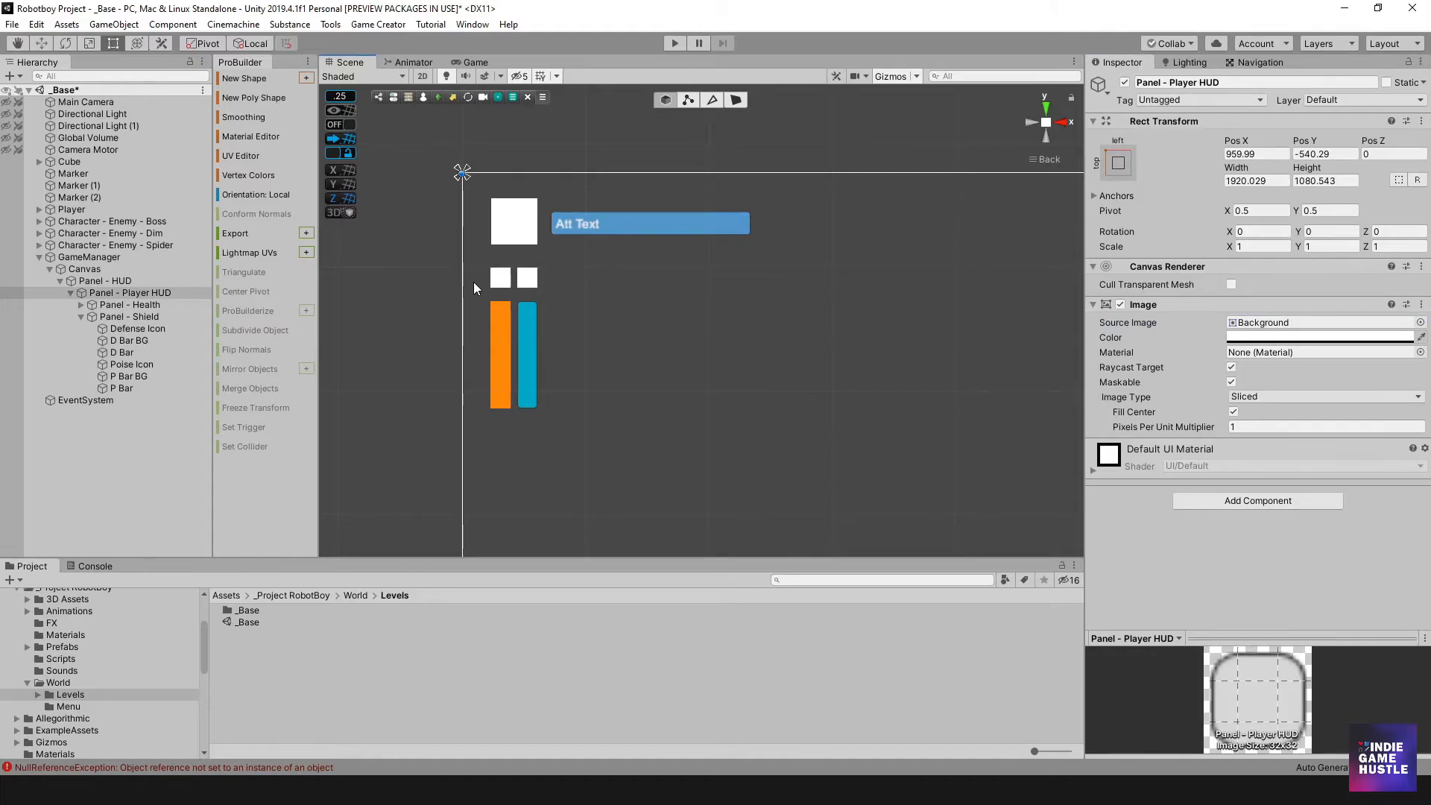
- Run the scene with D Bar selected, attack with the player to test the defense bar's fill, and stop the run
{"action": "left_click", "coordinate": [179, 317]}
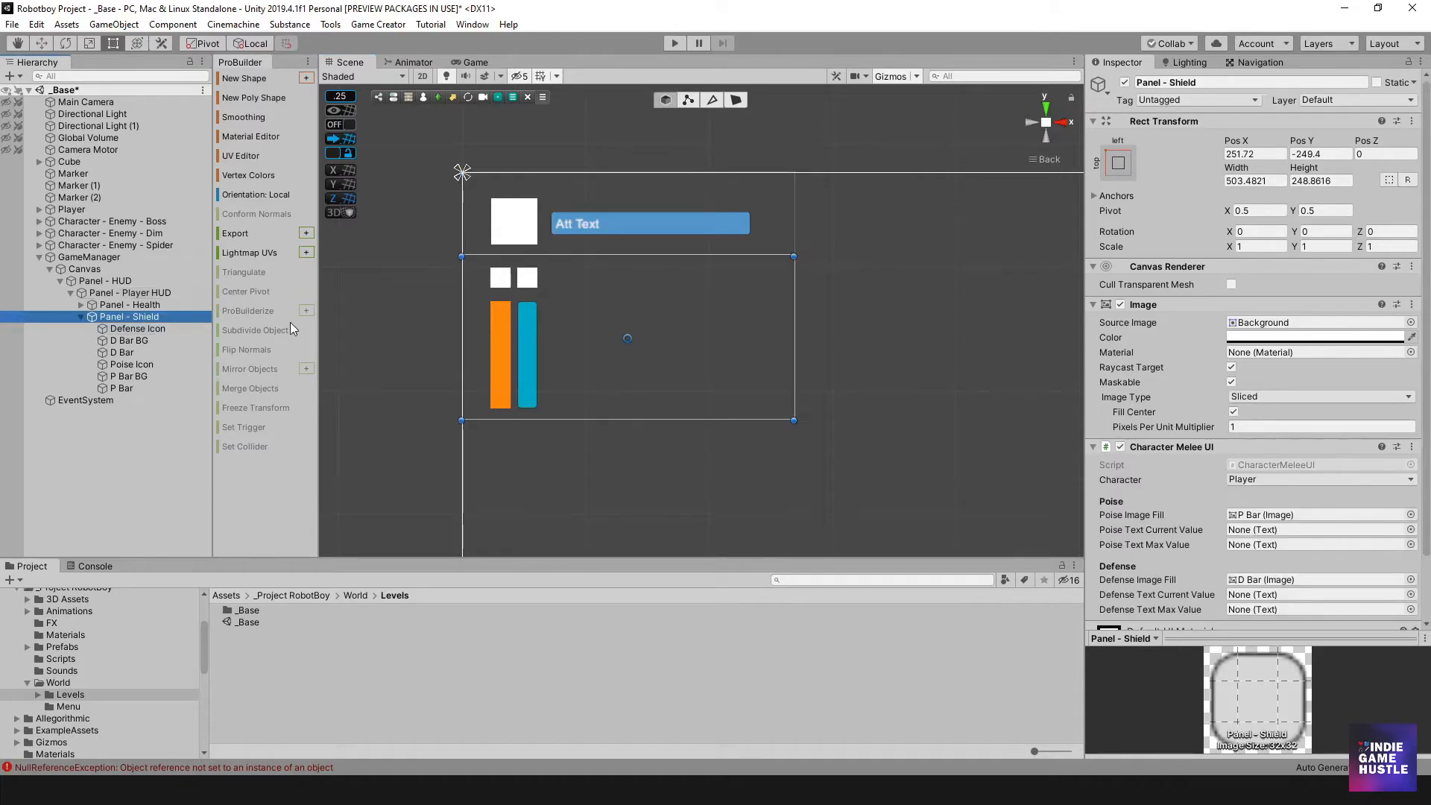
{"action": "left_click", "coordinate": [124, 386]}
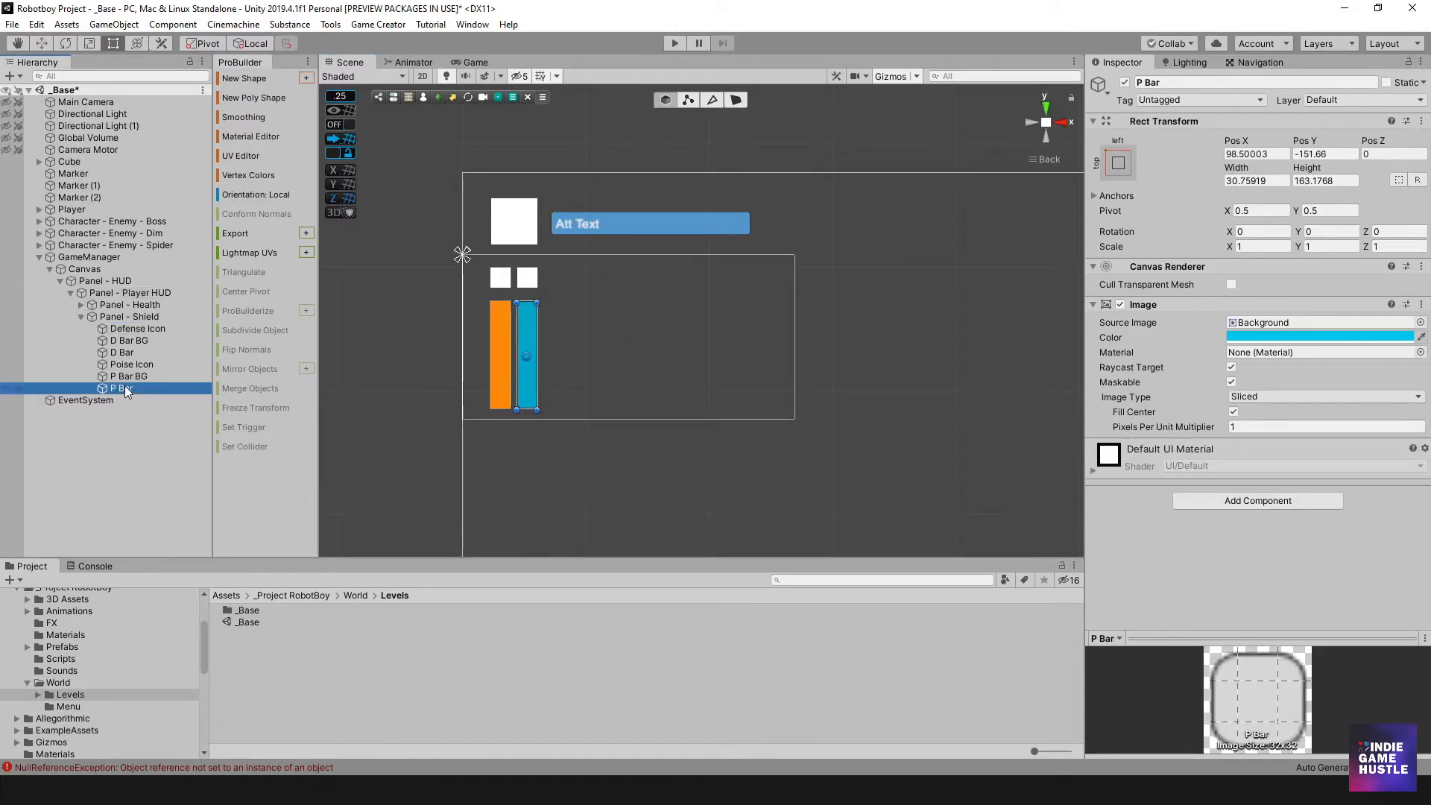
{"action": "left_click", "coordinate": [499, 332]}
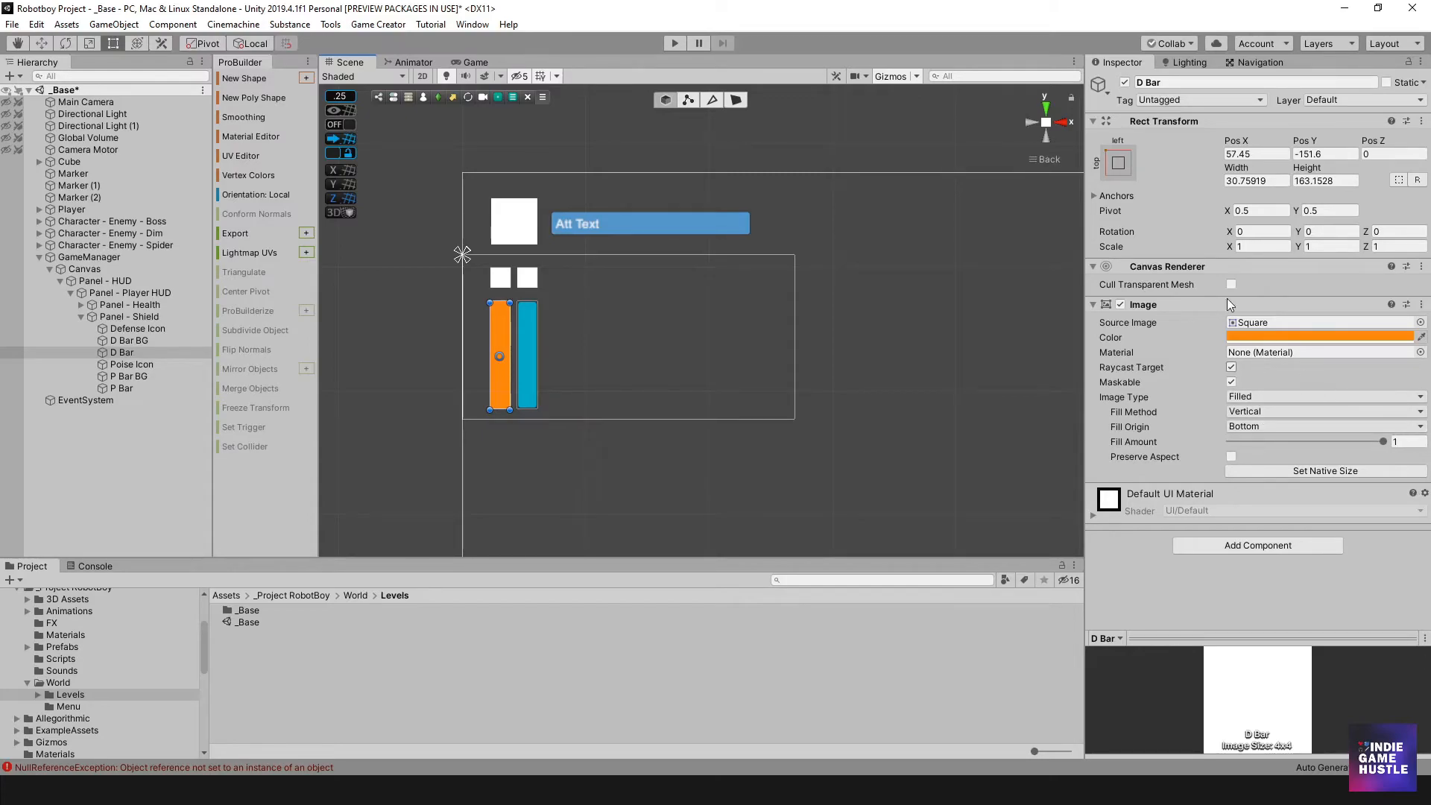
{"action": "left_click", "coordinate": [674, 45]}
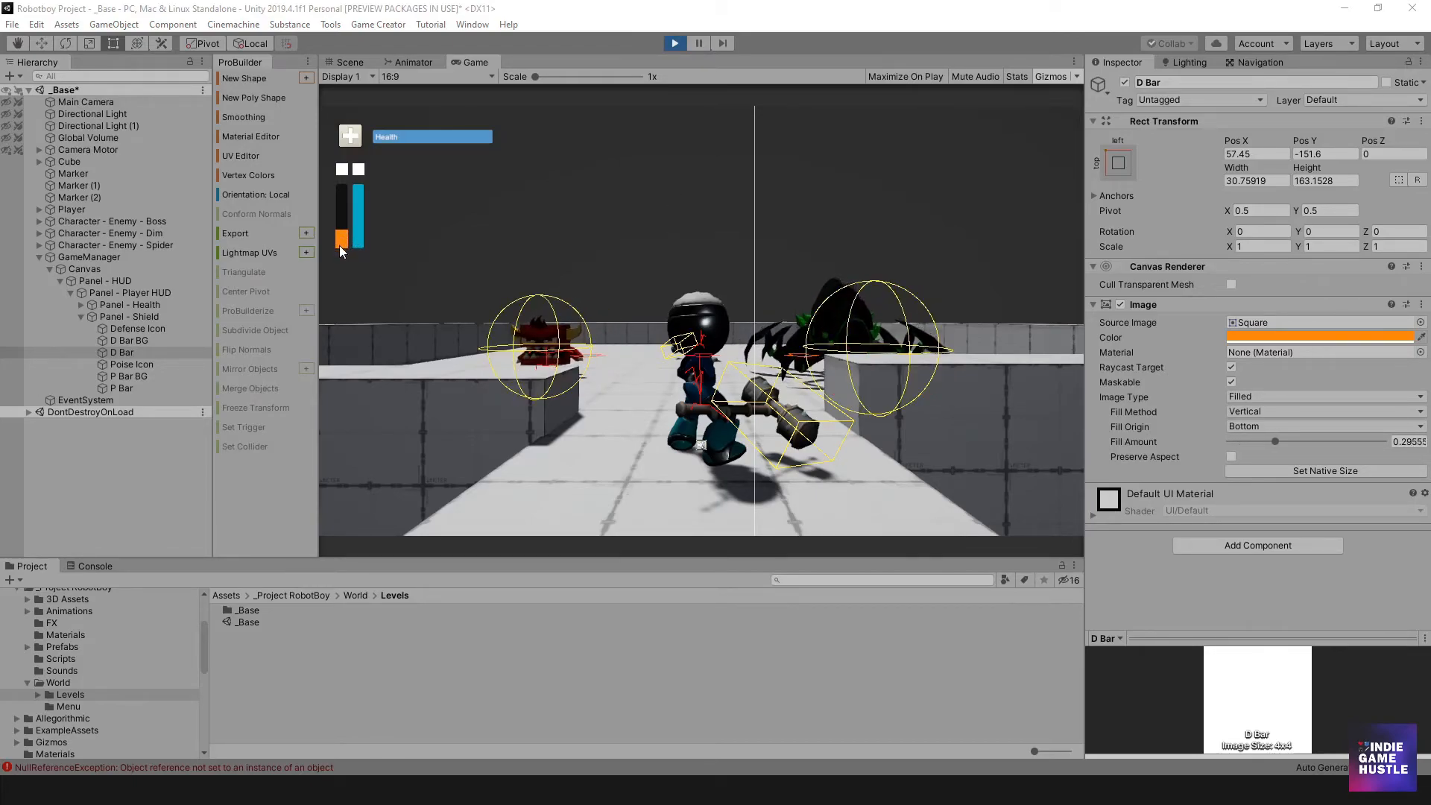
{"action": "left_click", "coordinate": [736, 265]}
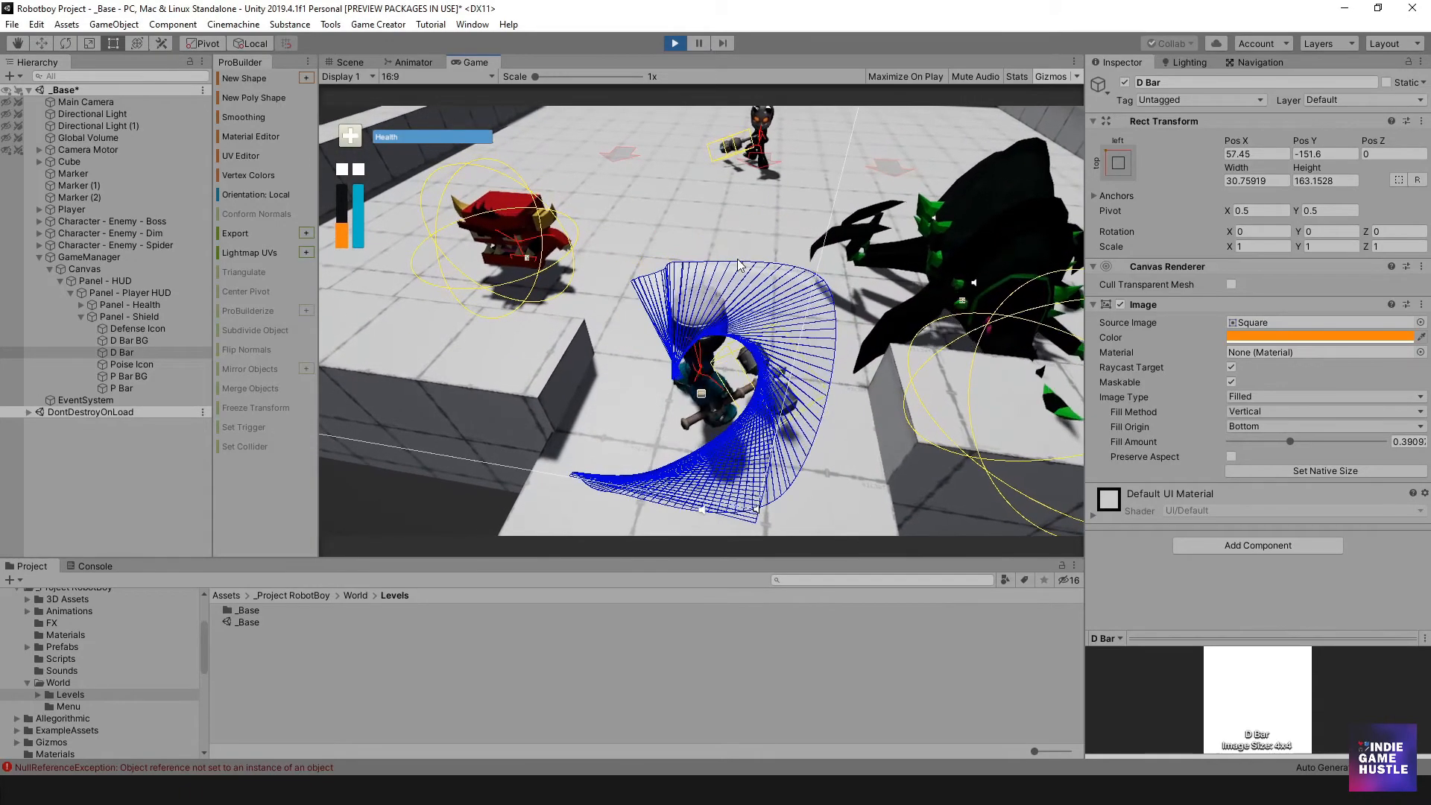
{"action": "left_click", "coordinate": [736, 265]}
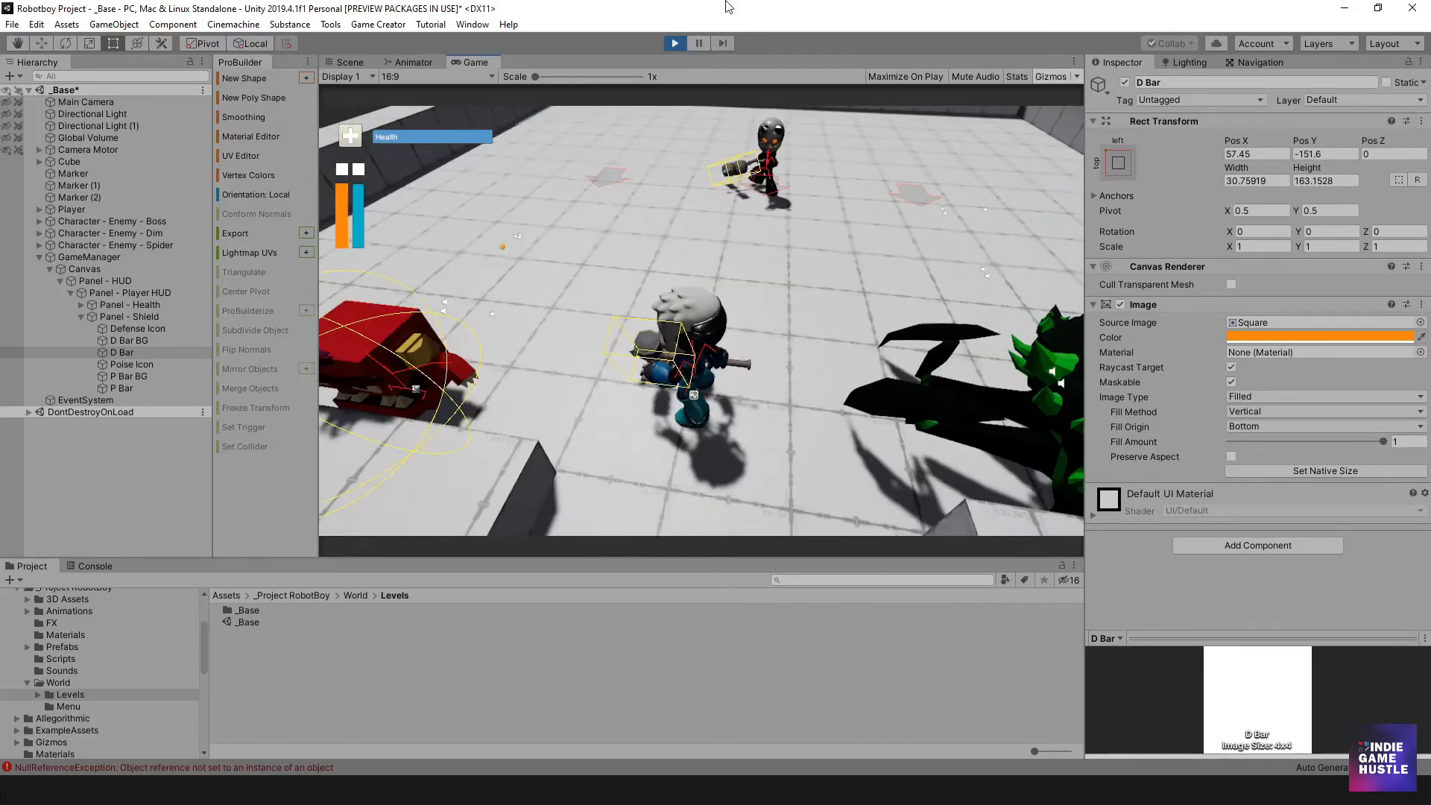
{"action": "left_click", "coordinate": [668, 47]}
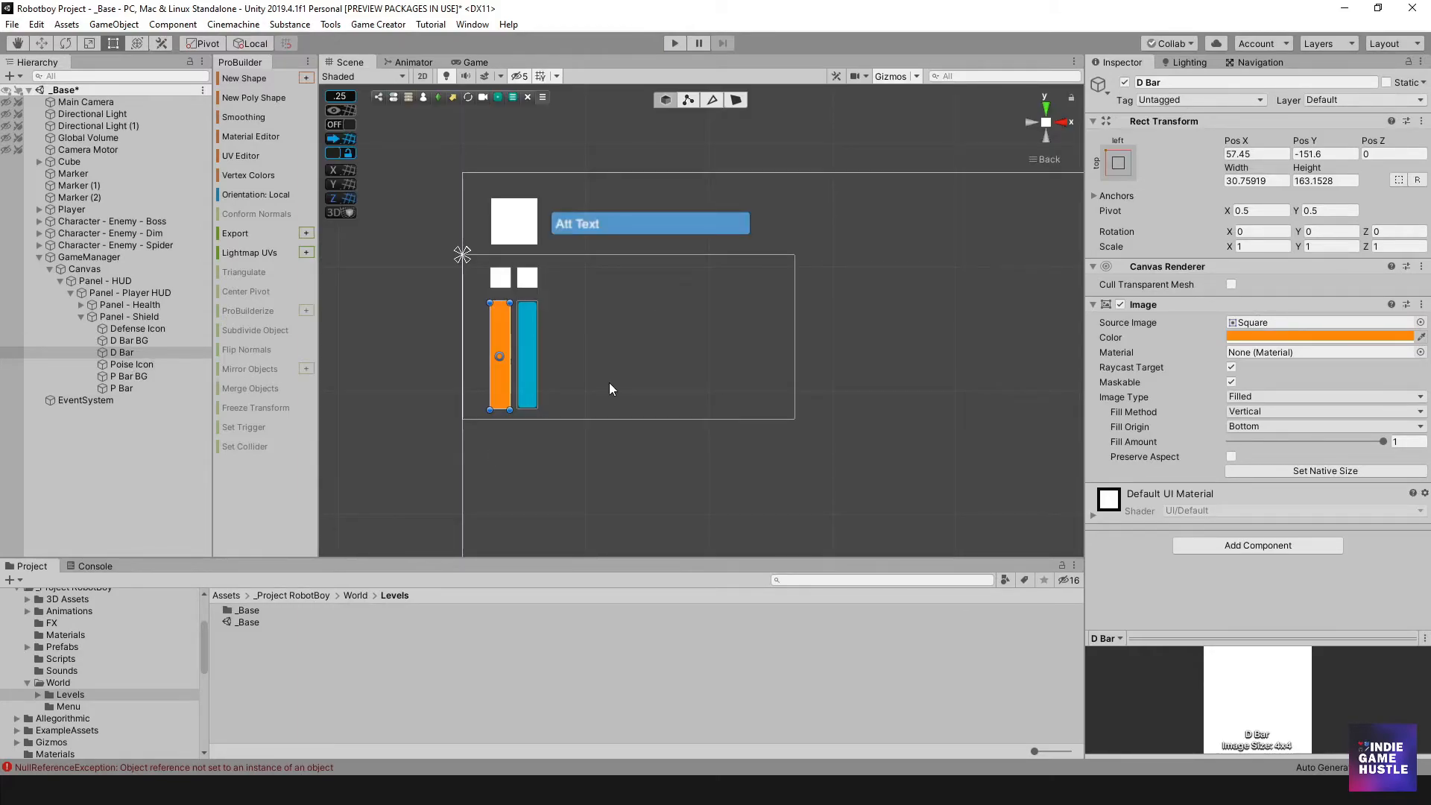
- Switch P Bar's image type to Filled and assign the larger Square sprite as its source image
{"action": "left_click", "coordinate": [148, 317]}
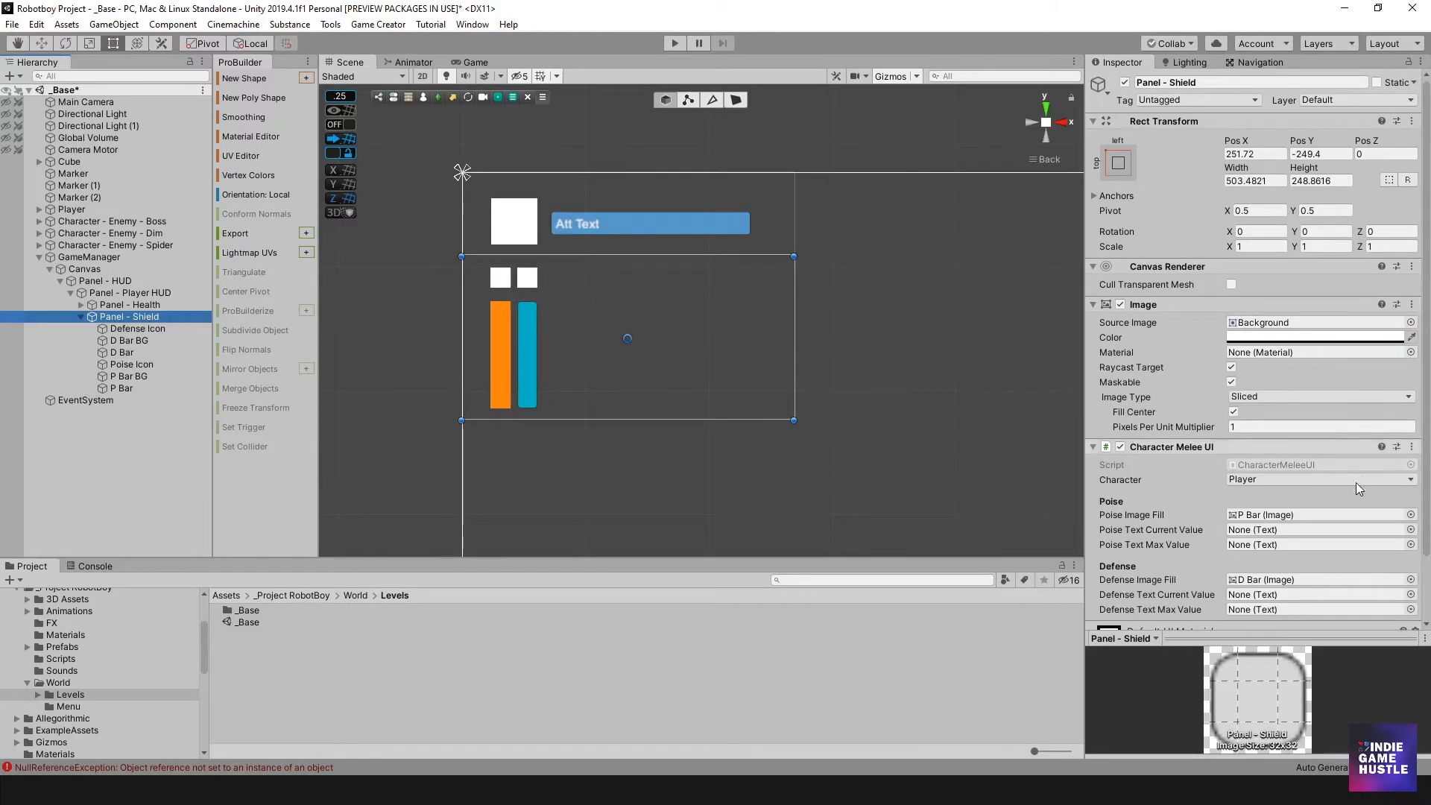
{"action": "scroll", "coordinate": [1304, 498], "scroll_direction": "down", "scroll_amount": 2}
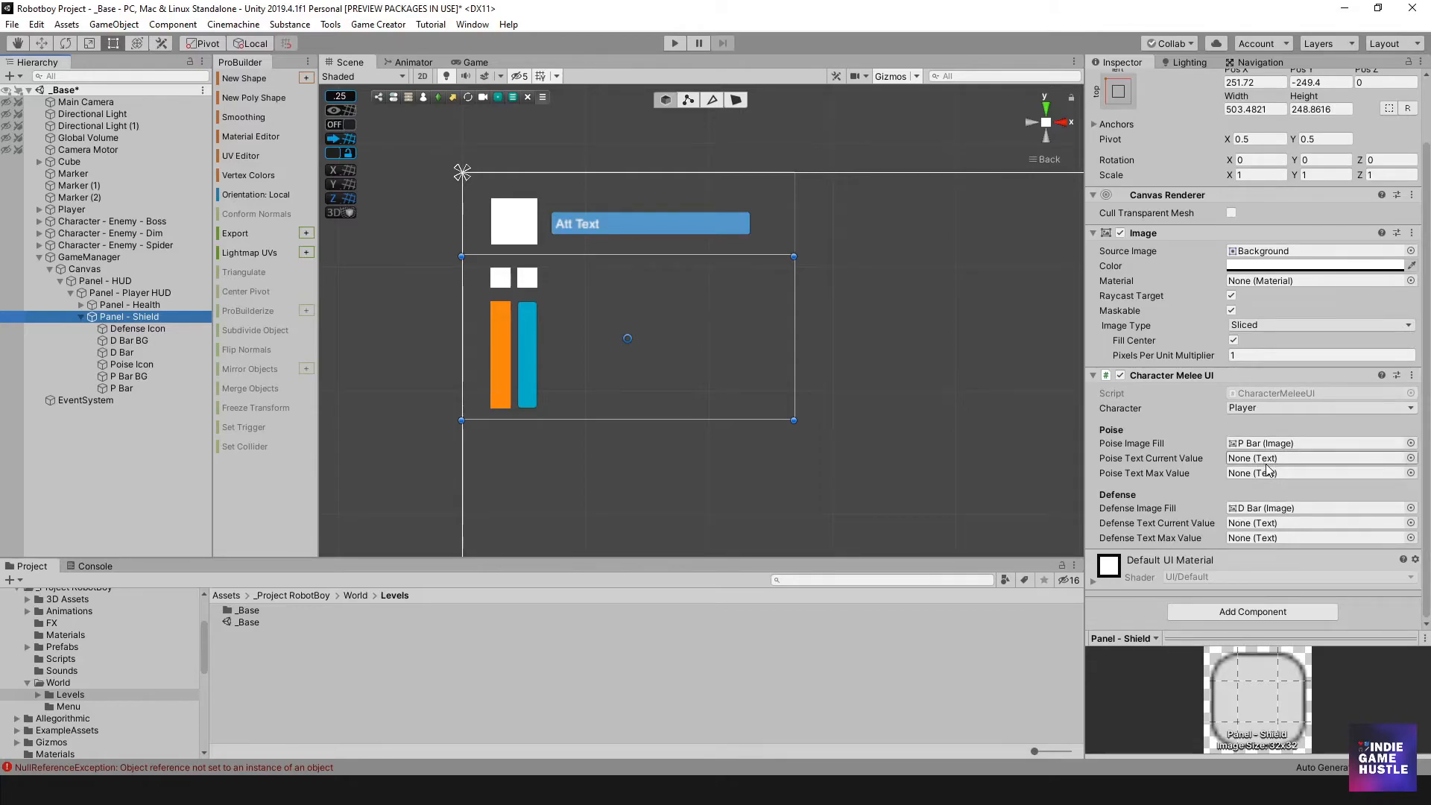
{"action": "left_click", "coordinate": [122, 387]}
{"action": "left_click", "coordinate": [1263, 395]}
{"action": "left_click", "coordinate": [1269, 460]}
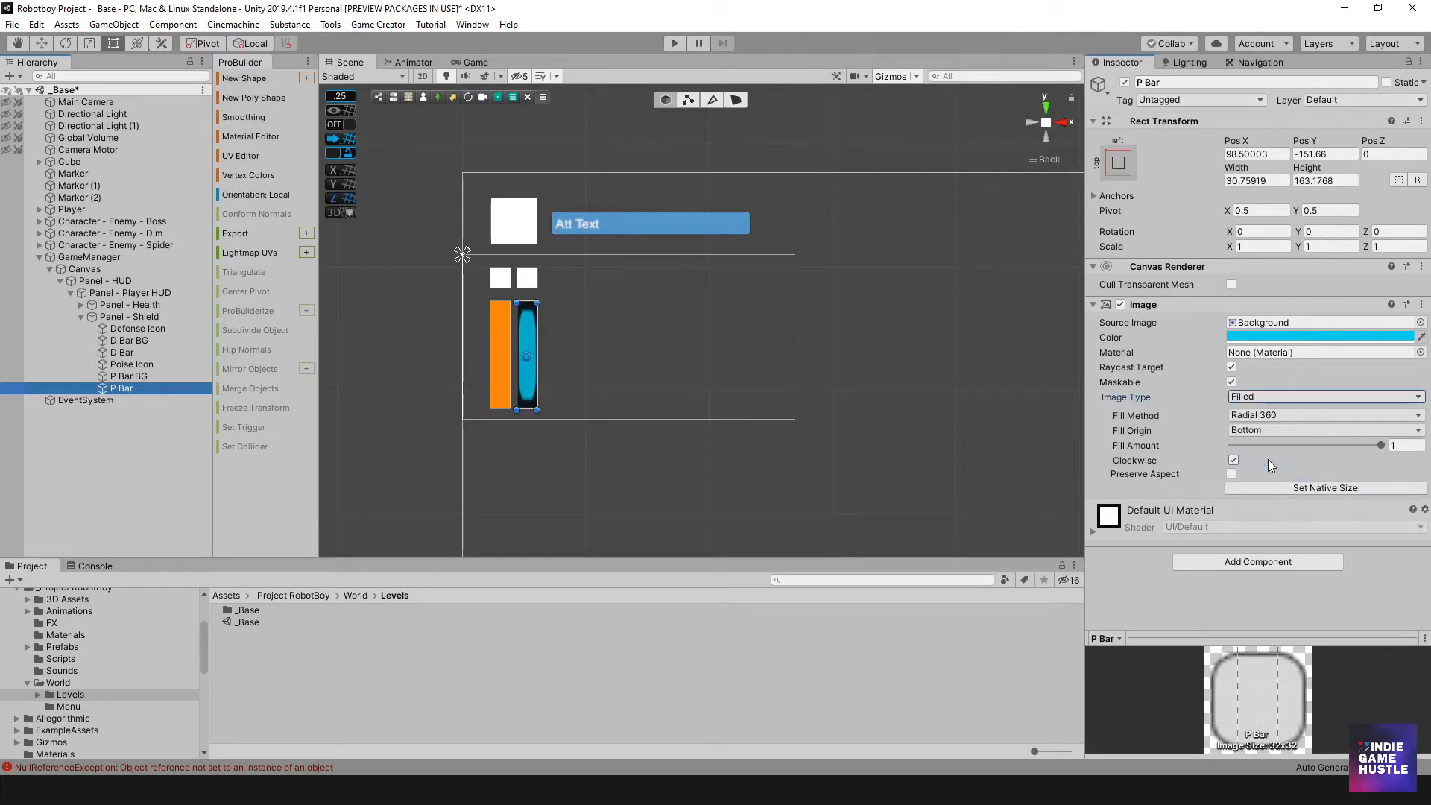
{"action": "left_click", "coordinate": [1421, 322]}
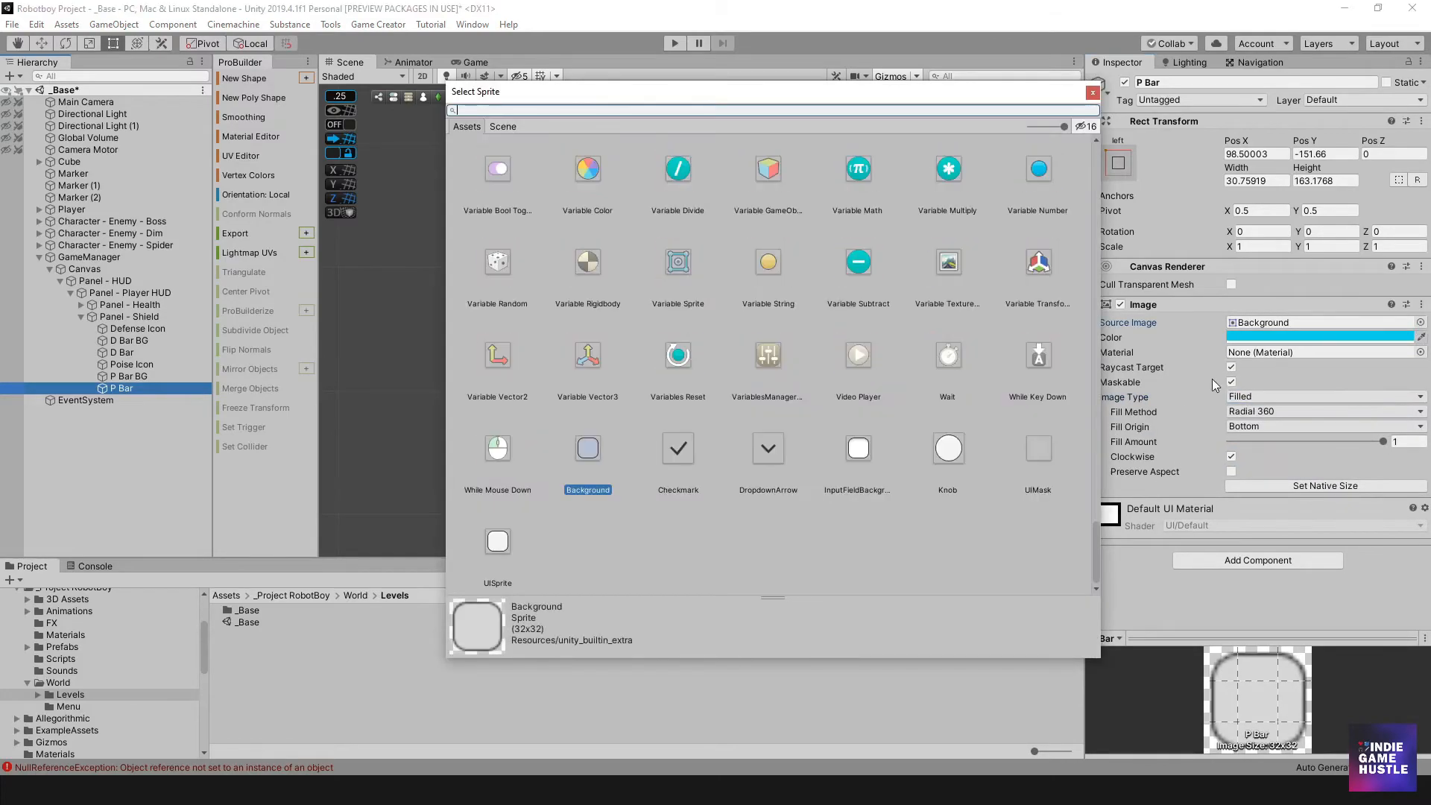
{"action": "left_click", "coordinate": [1044, 454]}
{"action": "left_click_drag", "start_coordinate": [1095, 535], "coordinate": [1105, 445]}
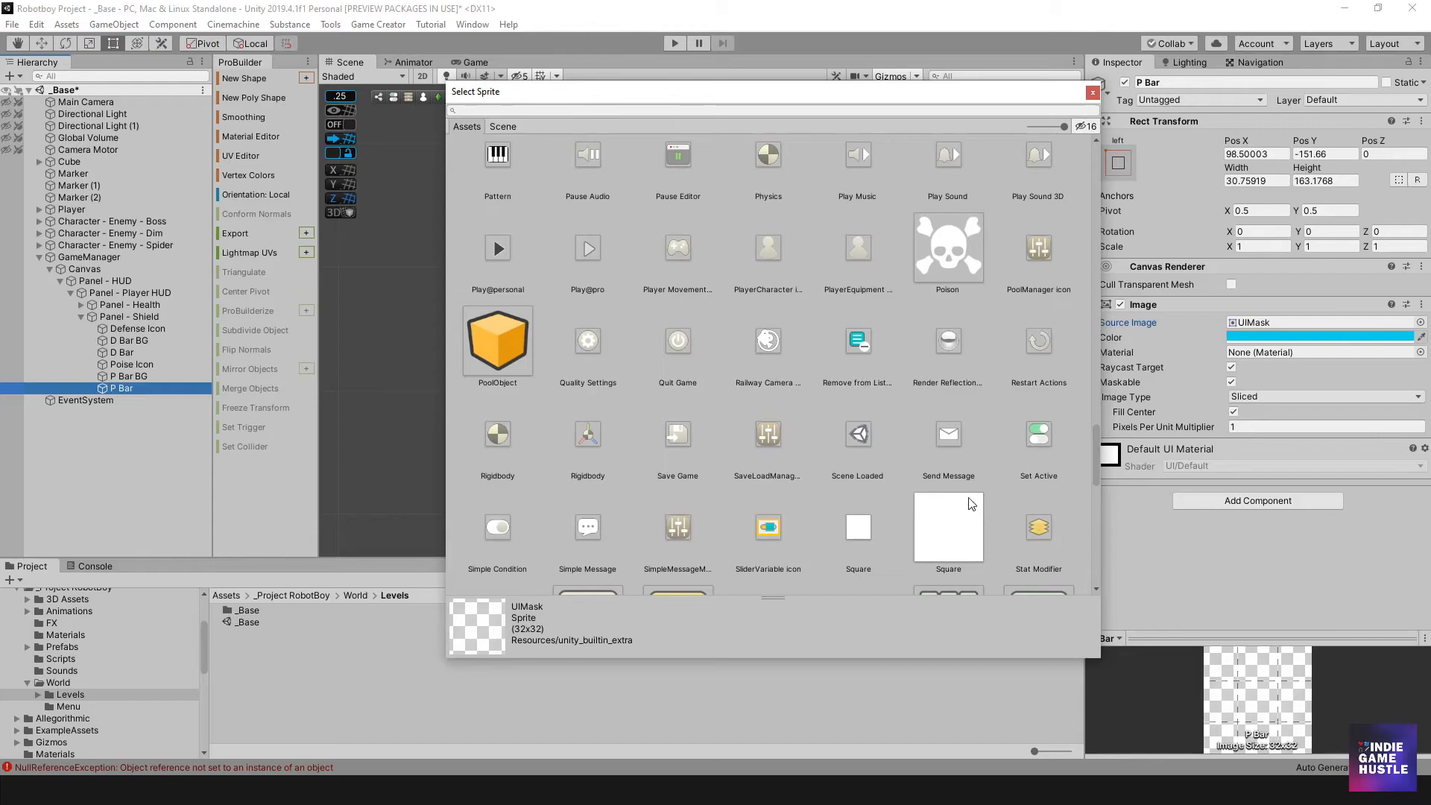
{"action": "double_click", "coordinate": [954, 524]}
- Set P Bar's image type to Filled with the Vertical fill method
{"action": "left_click", "coordinate": [1272, 398]}
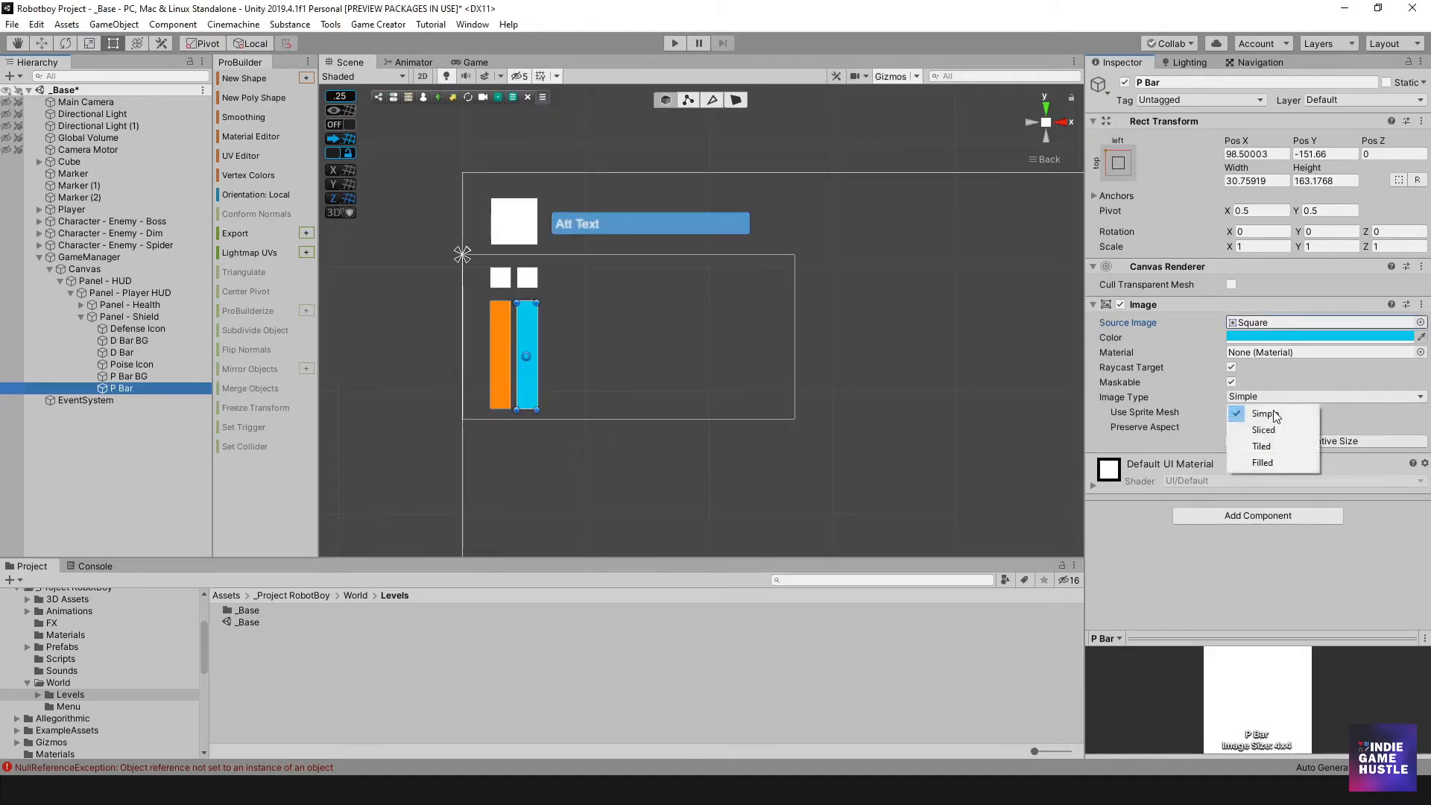
{"action": "left_click", "coordinate": [1272, 462]}
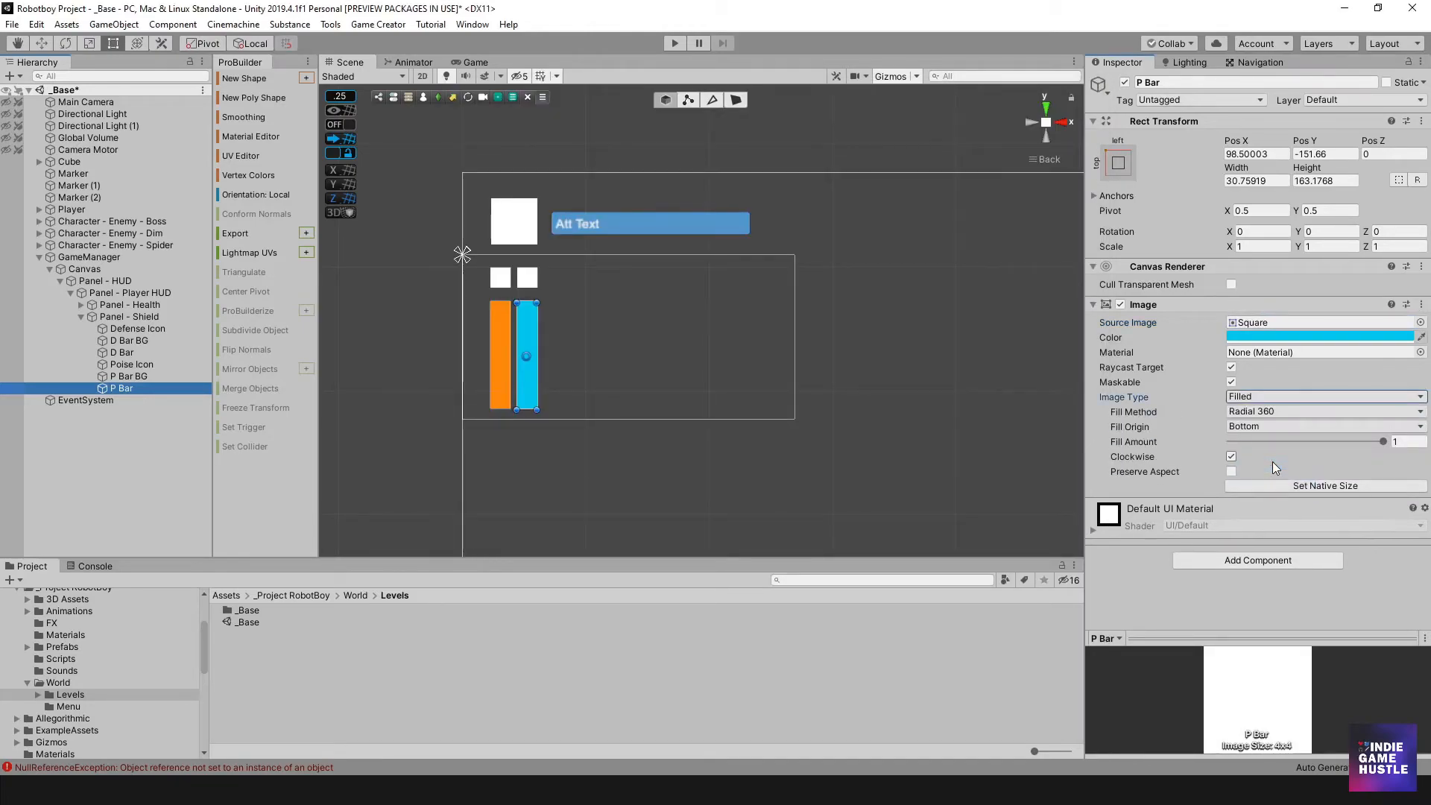
{"action": "left_click", "coordinate": [1258, 410]}
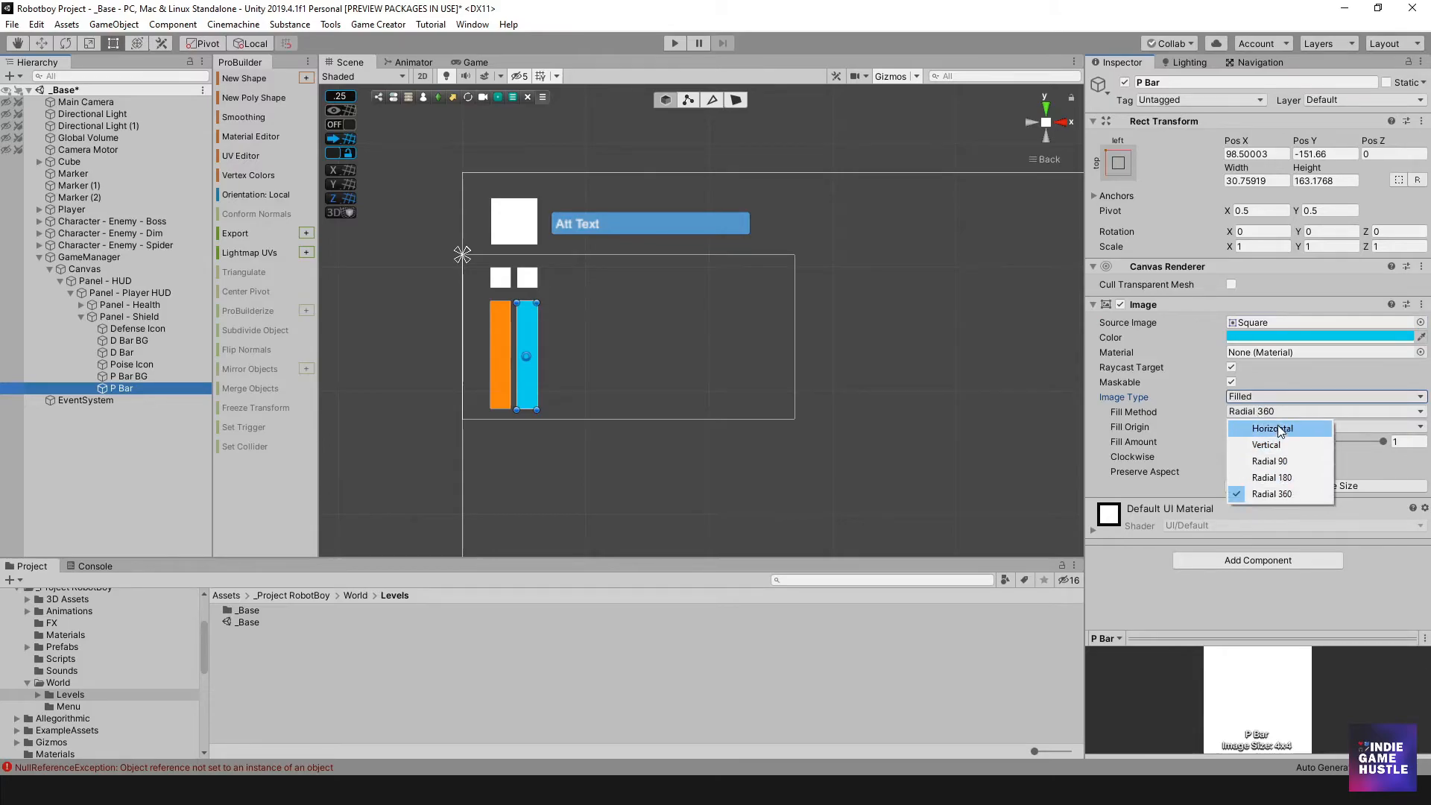
{"action": "left_click", "coordinate": [1277, 443]}
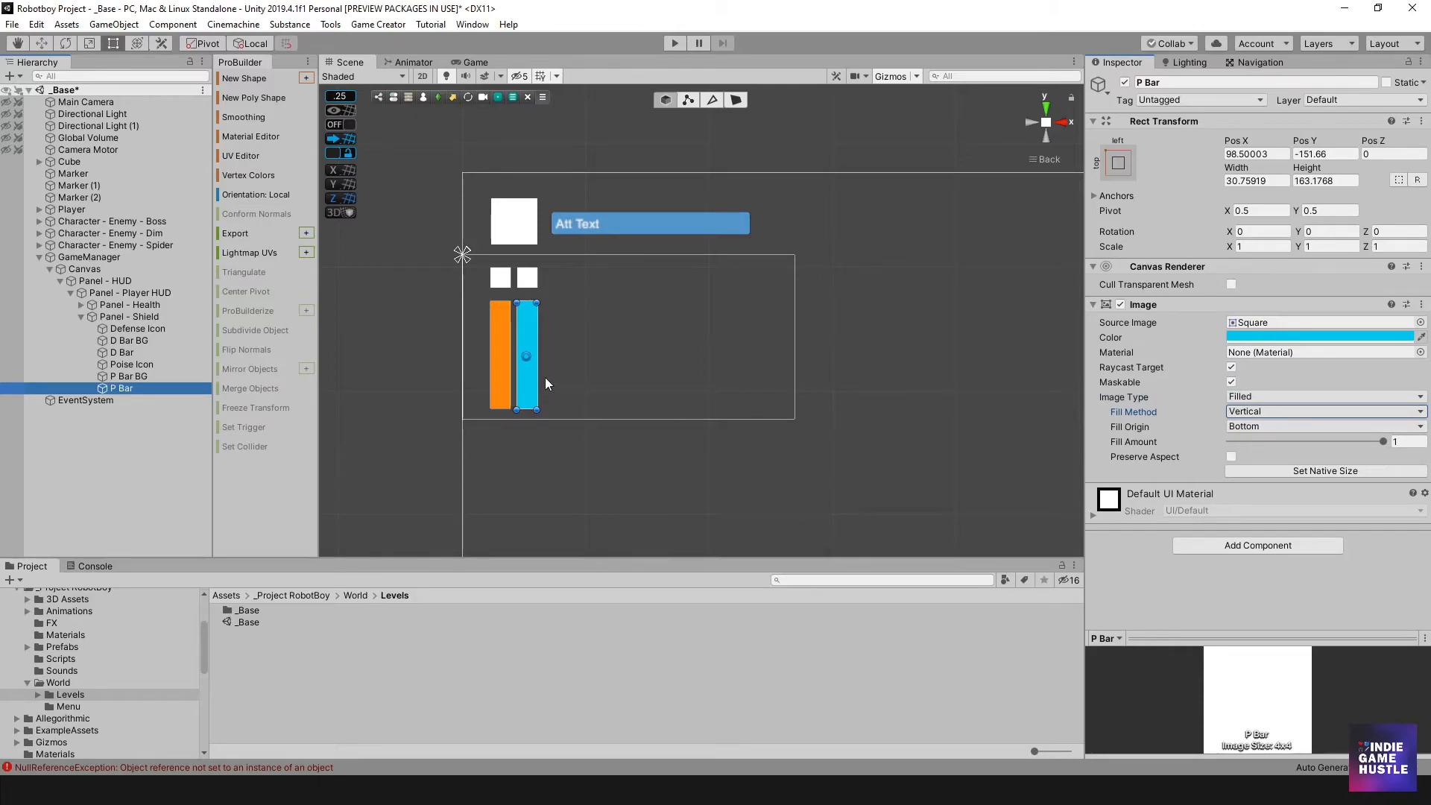
- Run the scene with P Bar selected and attack with the player to test the poise bar's fill
{"action": "right_click", "coordinate": [185, 462]}
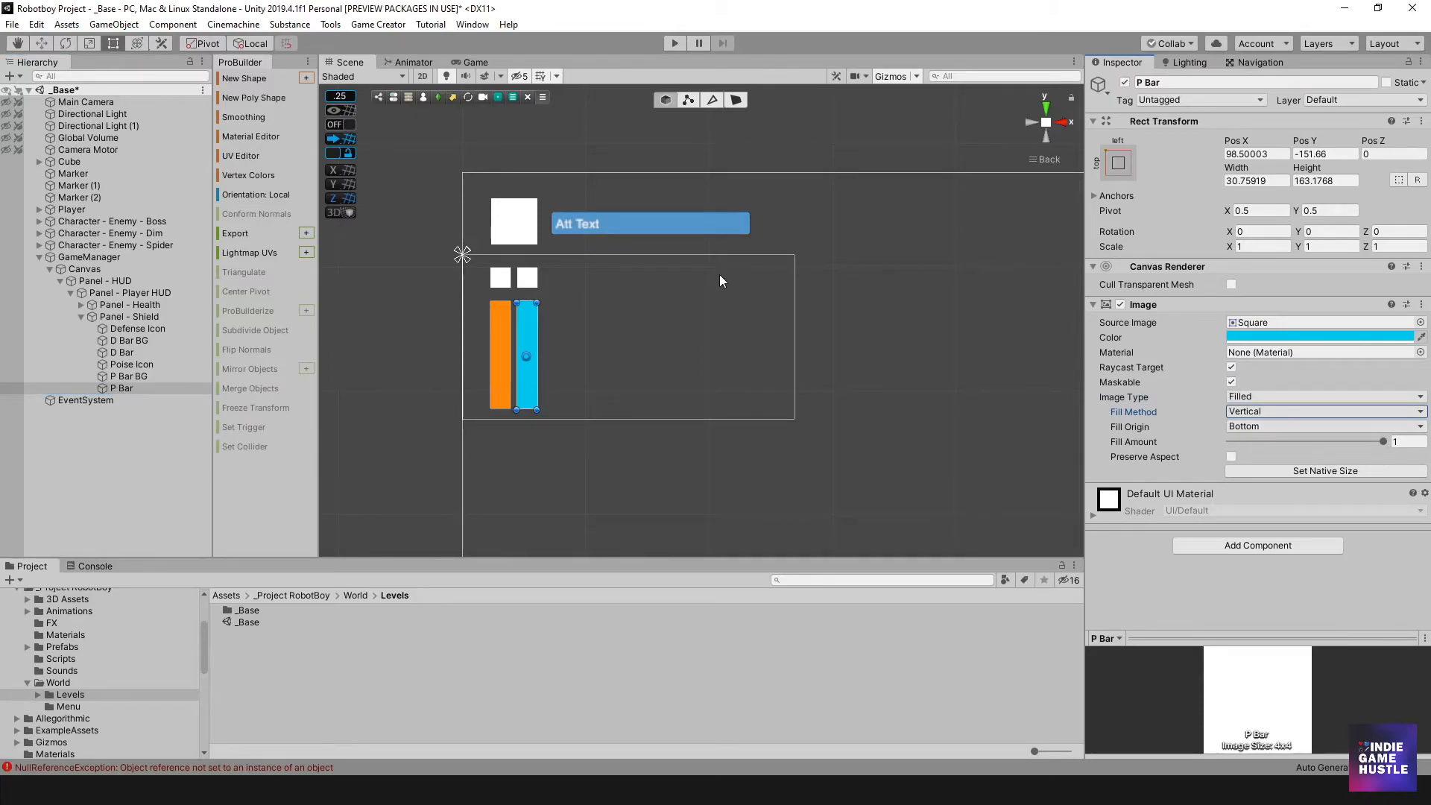
{"action": "left_click", "coordinate": [675, 44]}
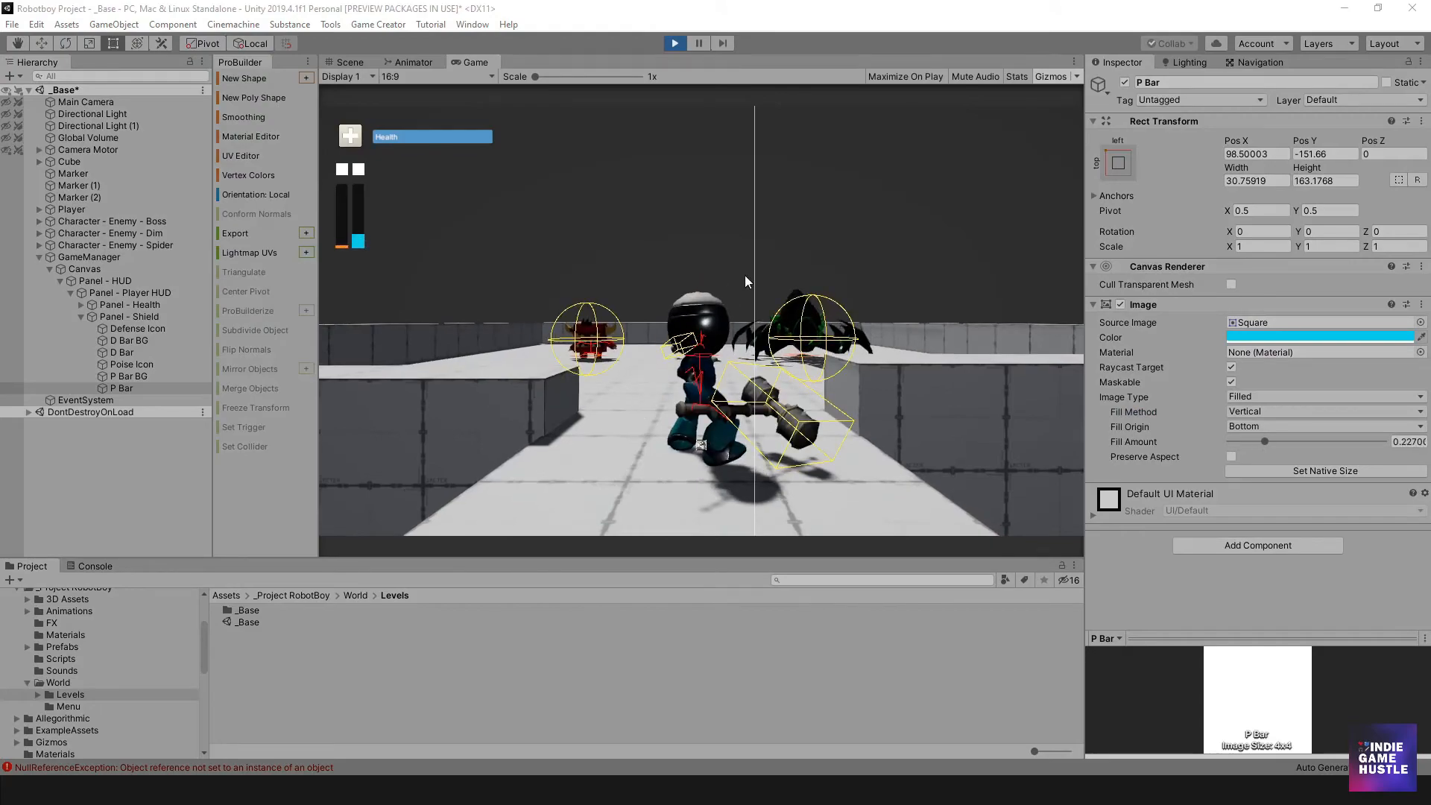
{"action": "left_click", "coordinate": [394, 234]}
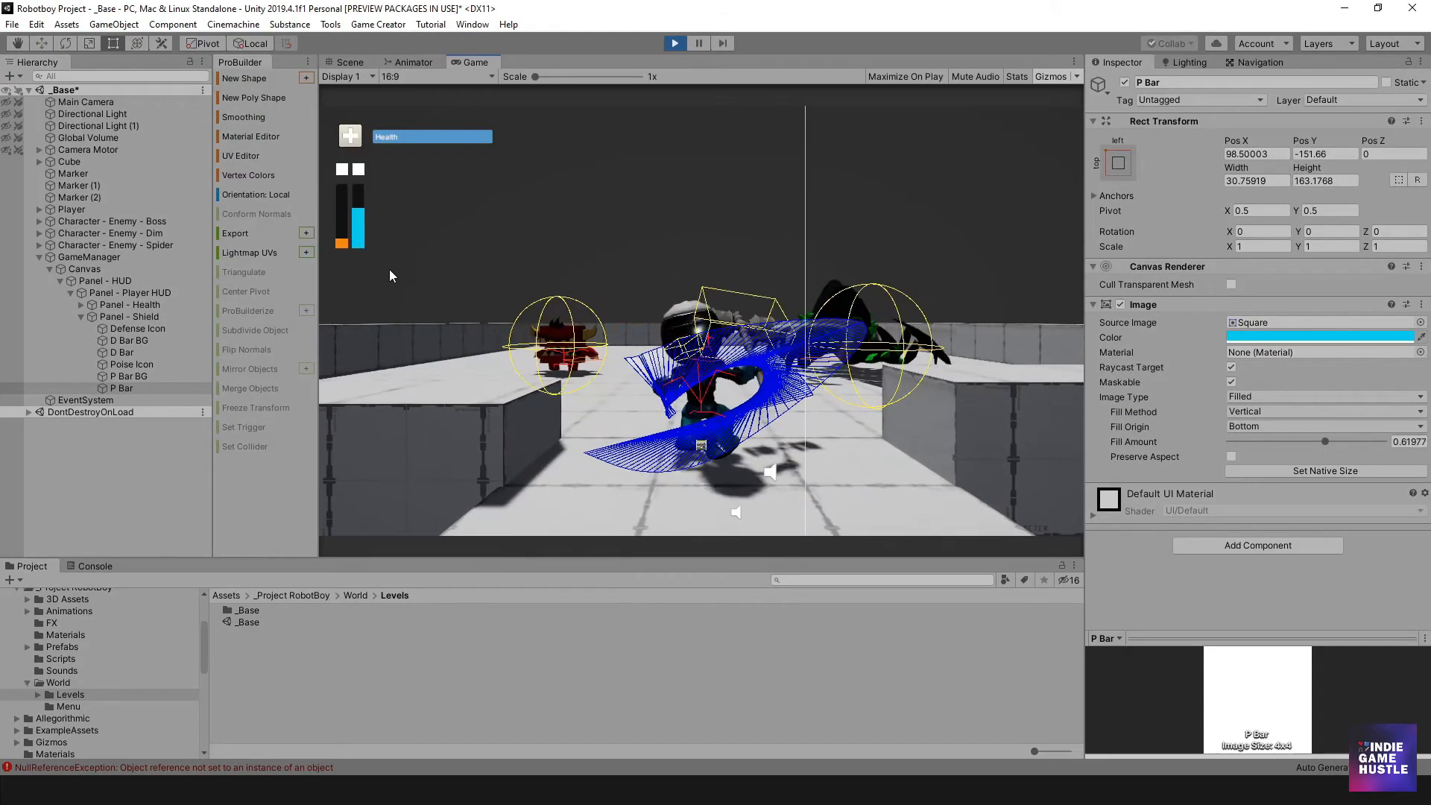
{"action": "left_click", "coordinate": [754, 356]}
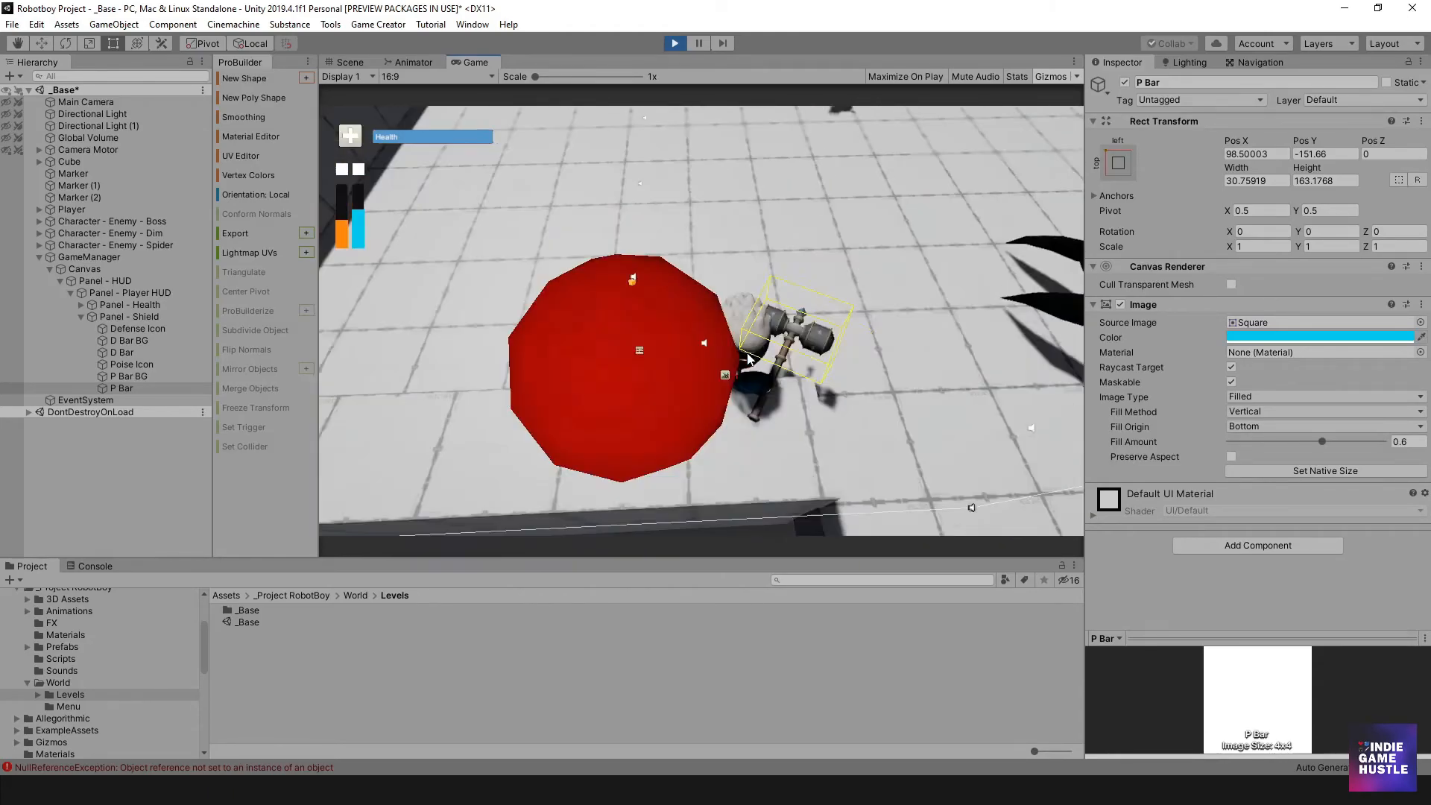
{"action": "key", "text": "w"}
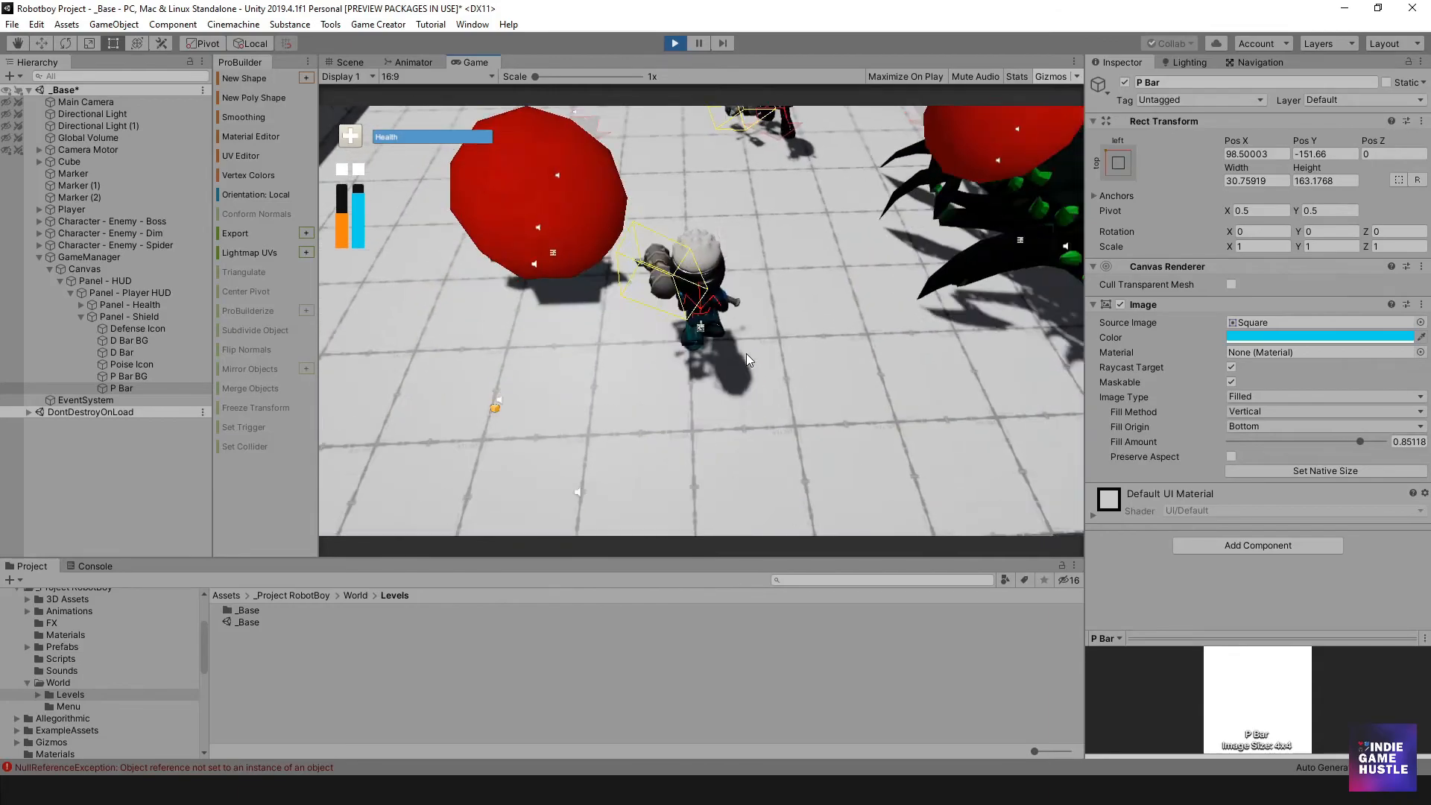
{"action": "key", "text": "s"}
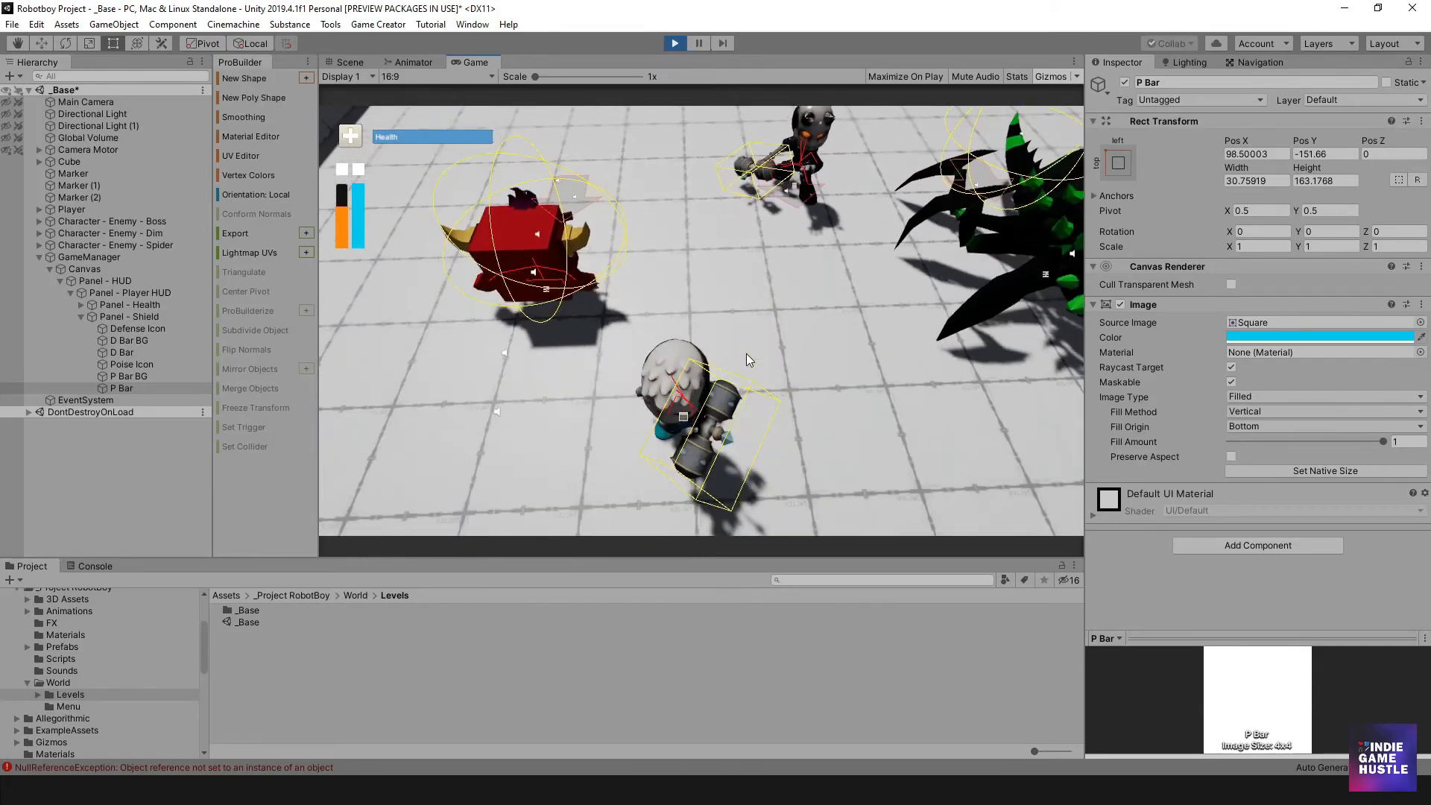
{"action": "key", "text": "w"}
{"action": "left_click", "coordinate": [732, 338]}
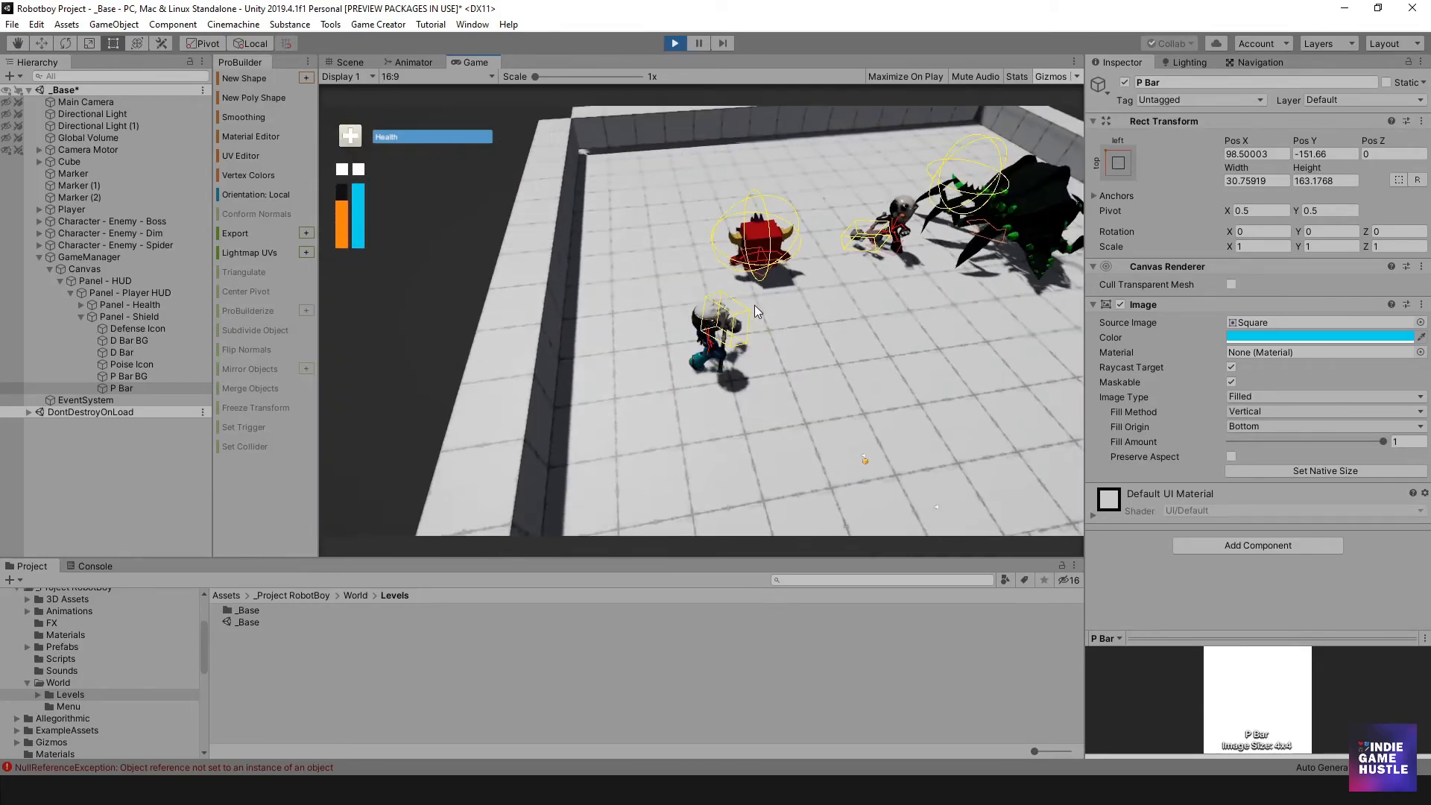
{"action": "key", "text": "s"}
{"action": "left_click", "coordinate": [754, 303]}
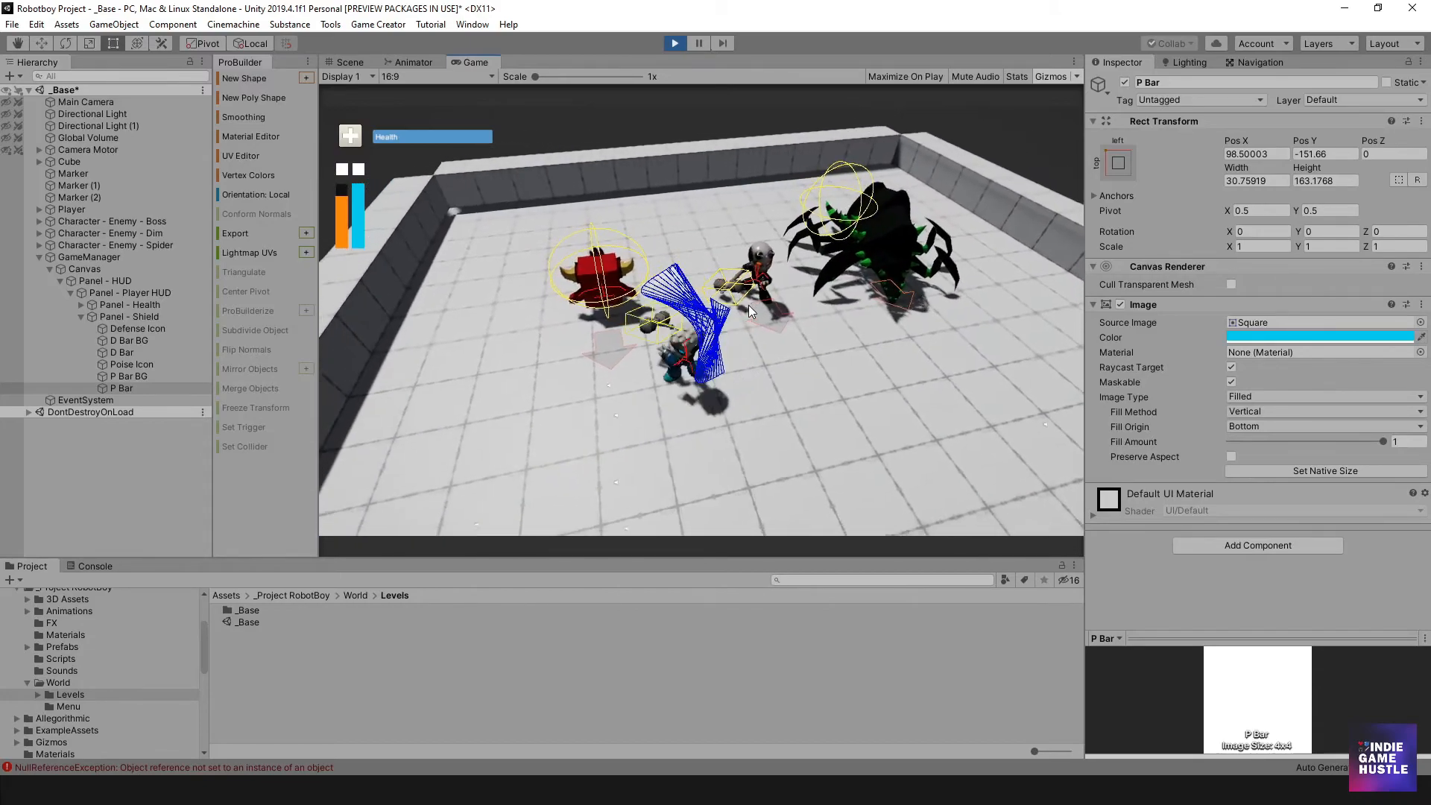
- Move the player around the arena to watch the defense and poise bars recover, and stop the run
{"action": "key", "text": "s"}
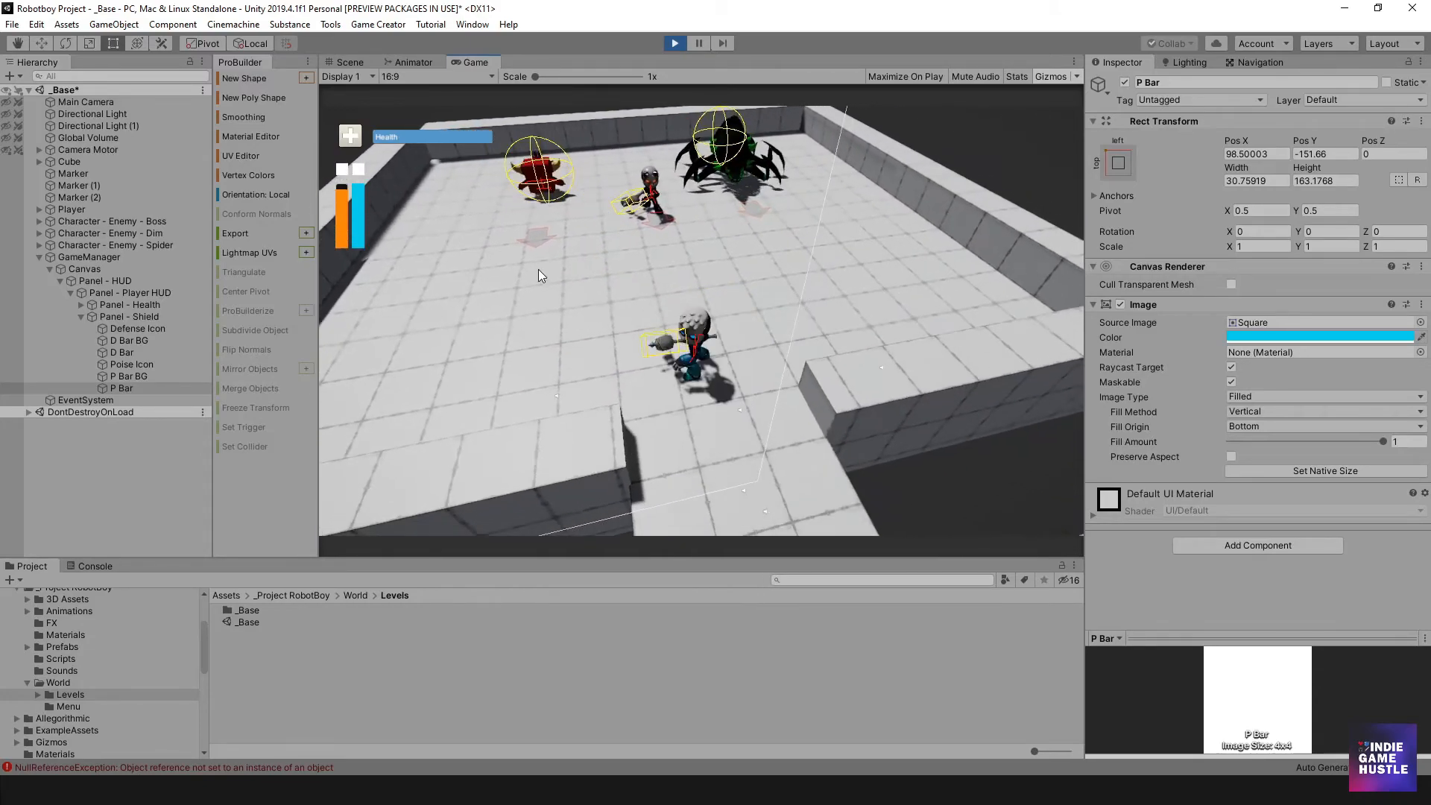
{"action": "key", "text": "w"}
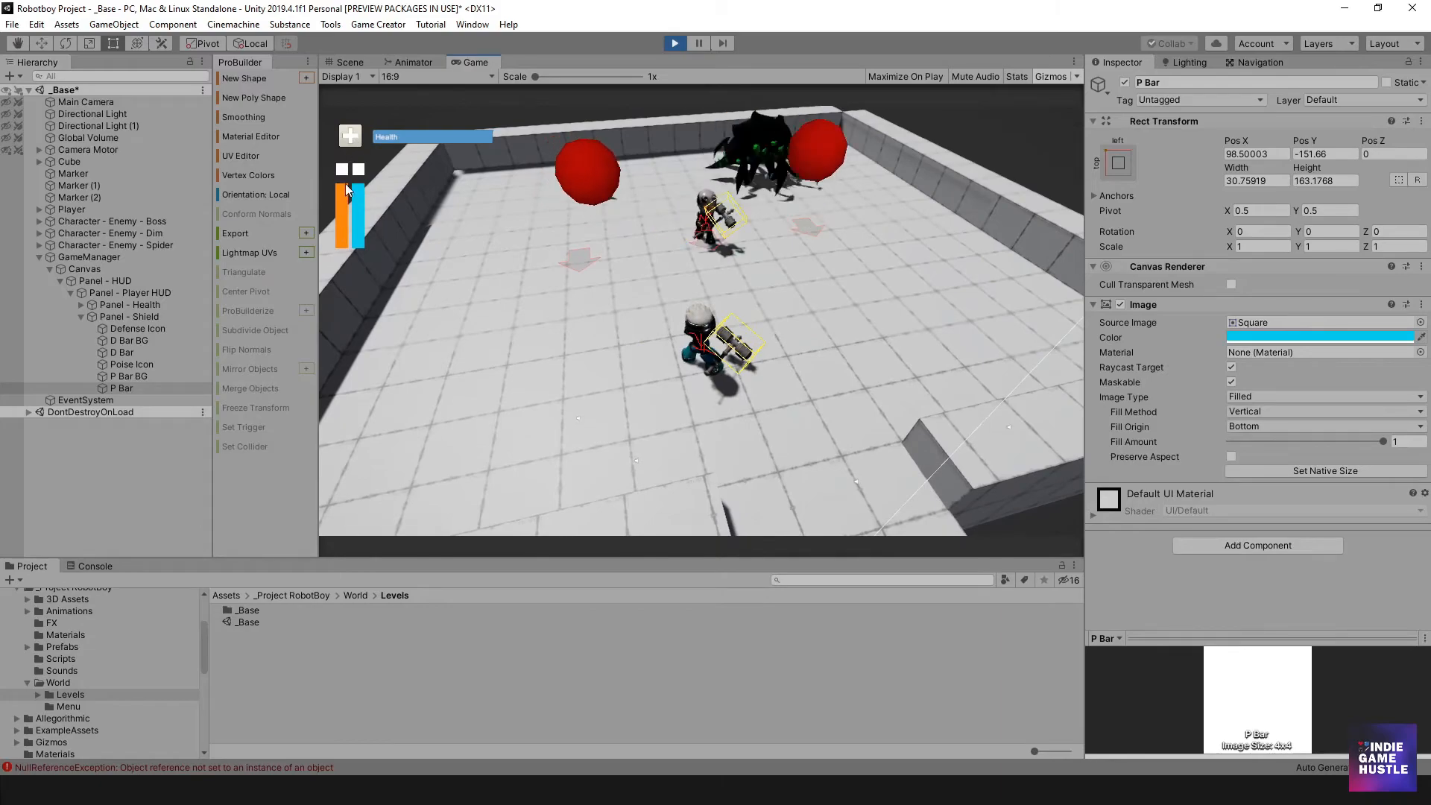
{"action": "key", "text": "s"}
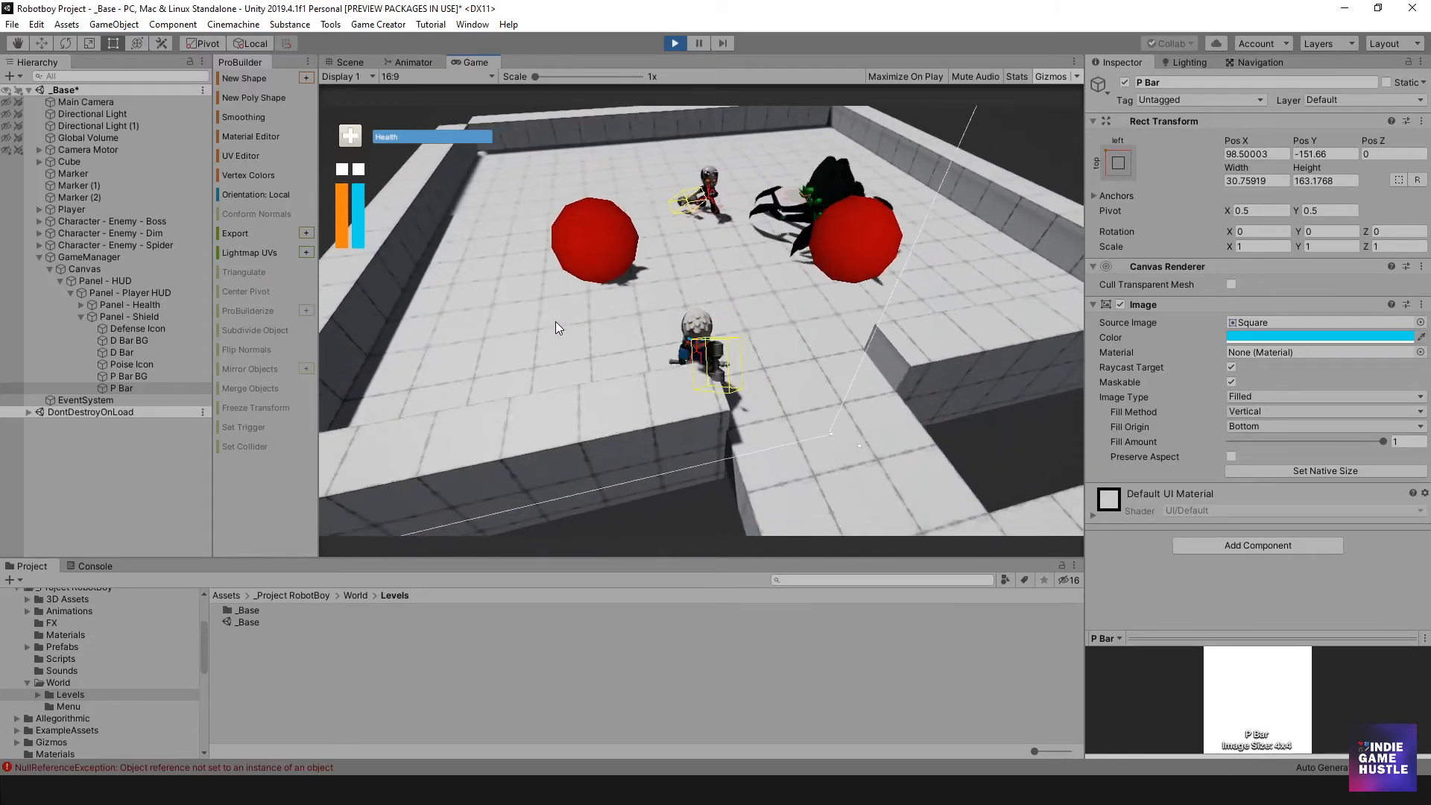
{"action": "key", "text": "w"}
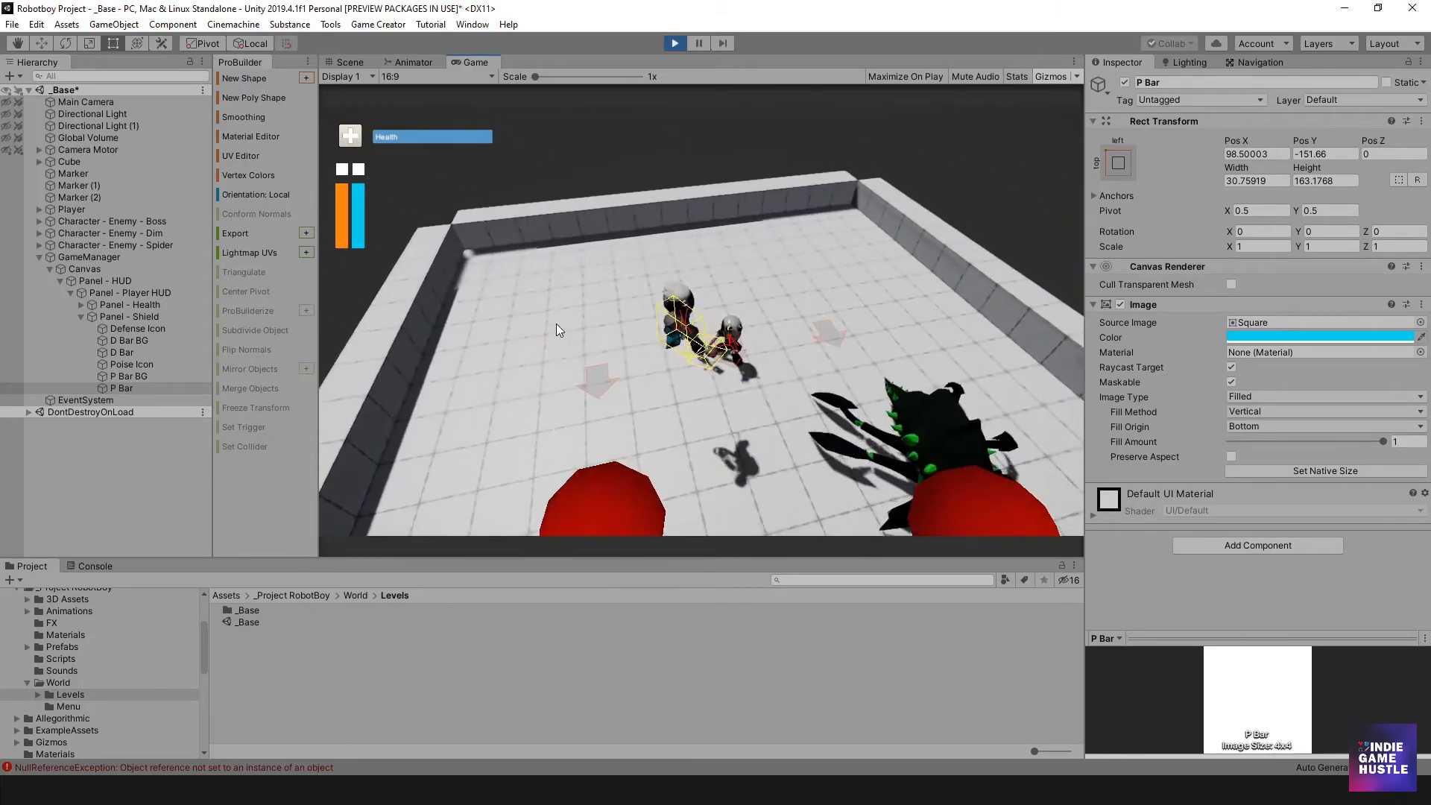
{"action": "key", "text": "space"}
{"action": "key", "text": "s"}
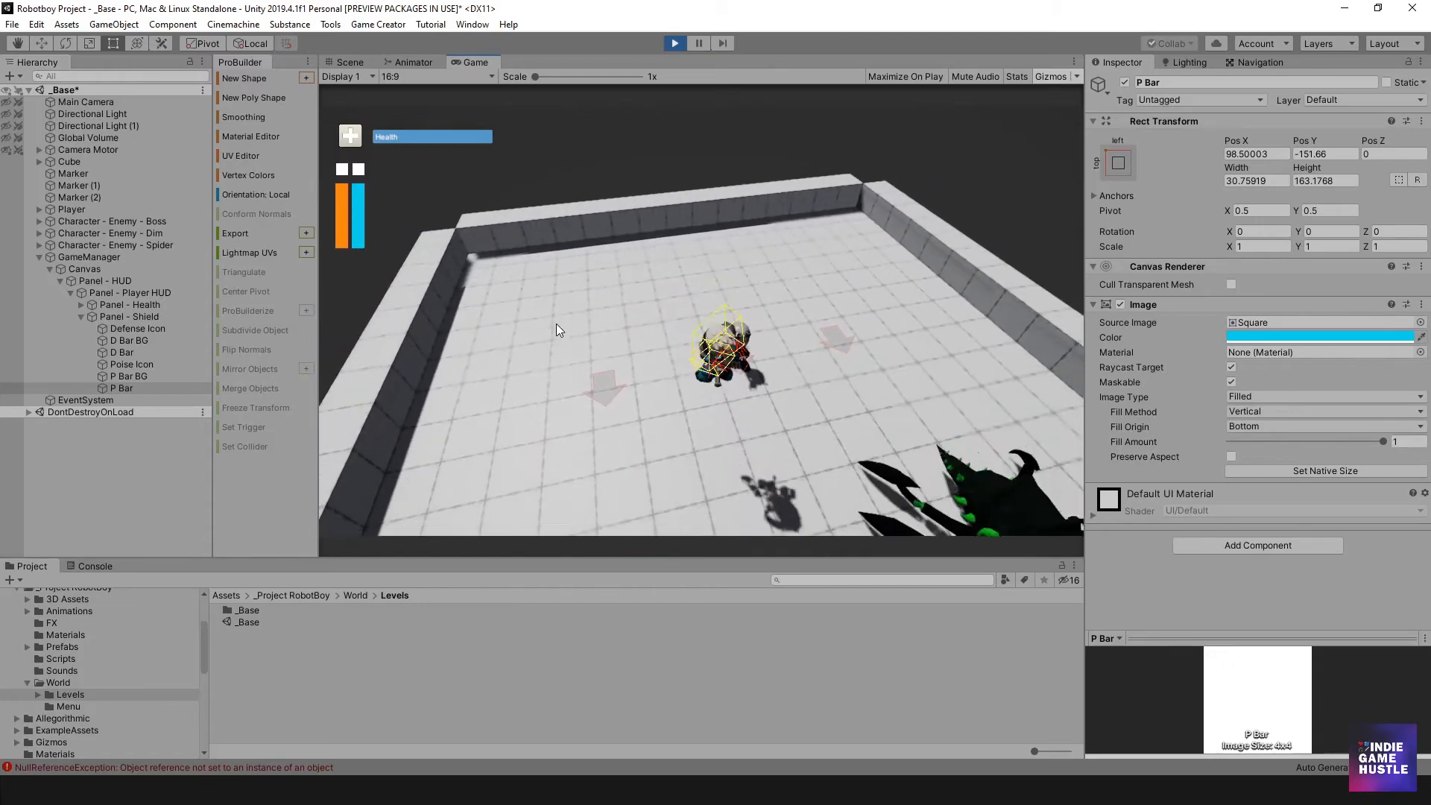
{"action": "key", "text": "s"}
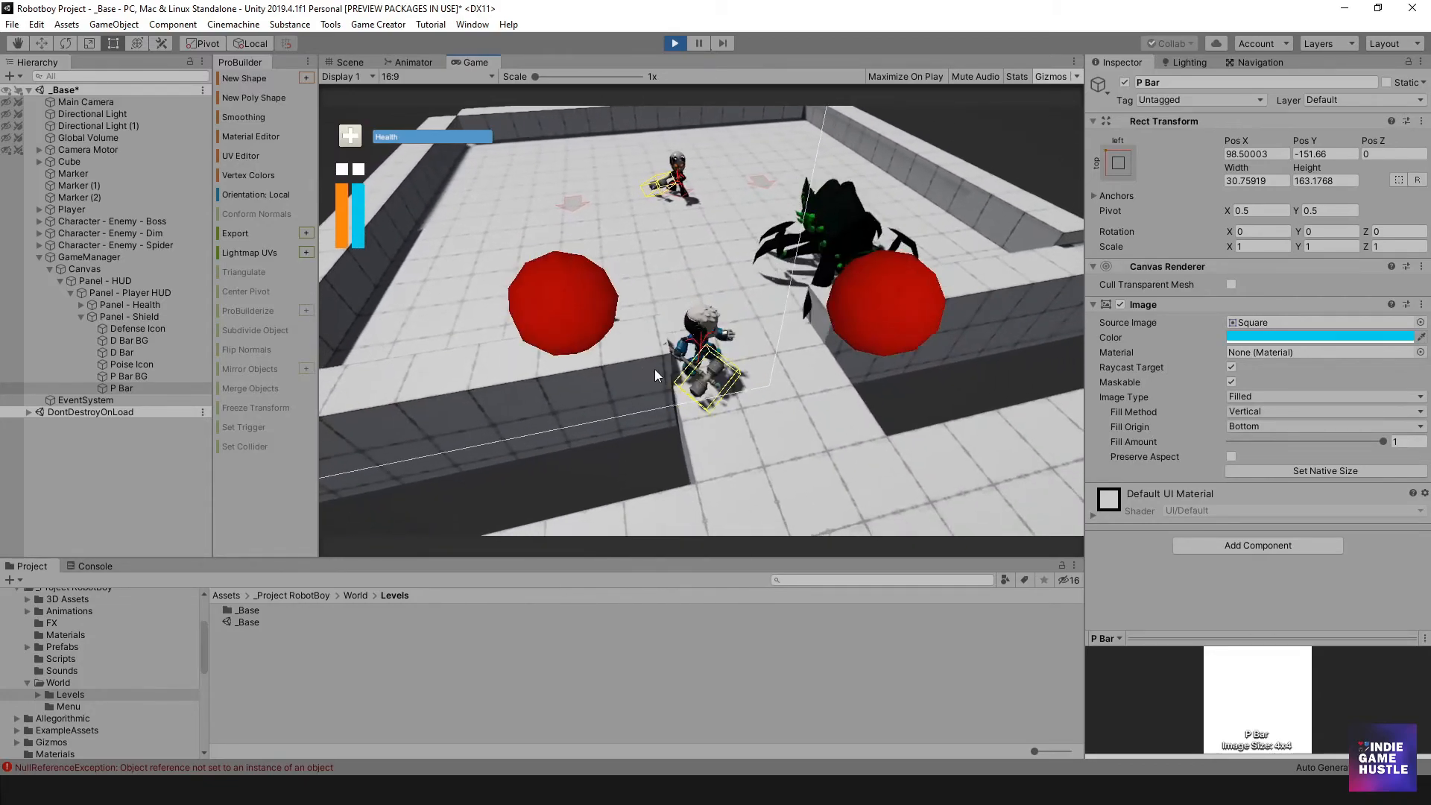
{"action": "key", "text": "w"}
{"action": "key", "text": "w"}
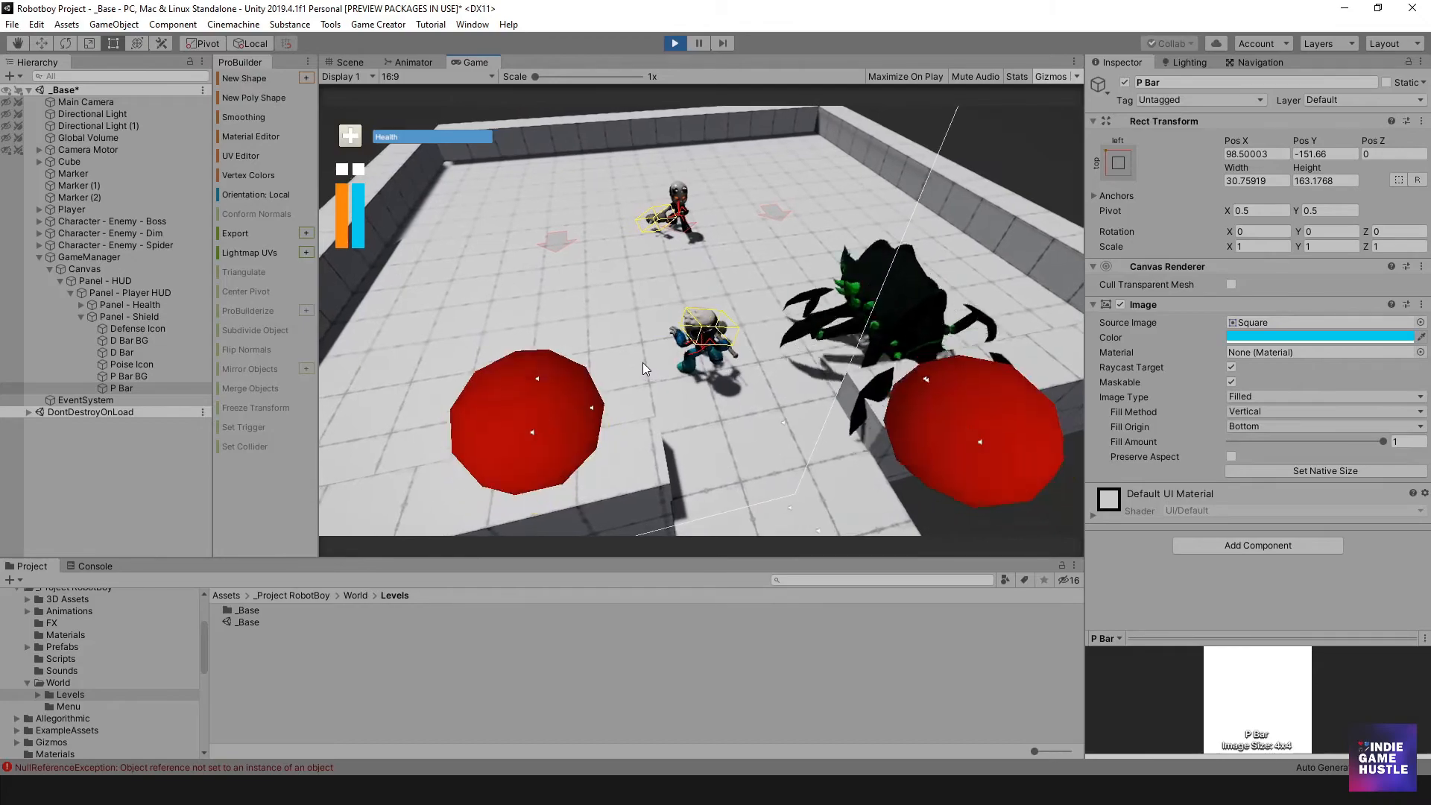
{"action": "key", "text": "w"}
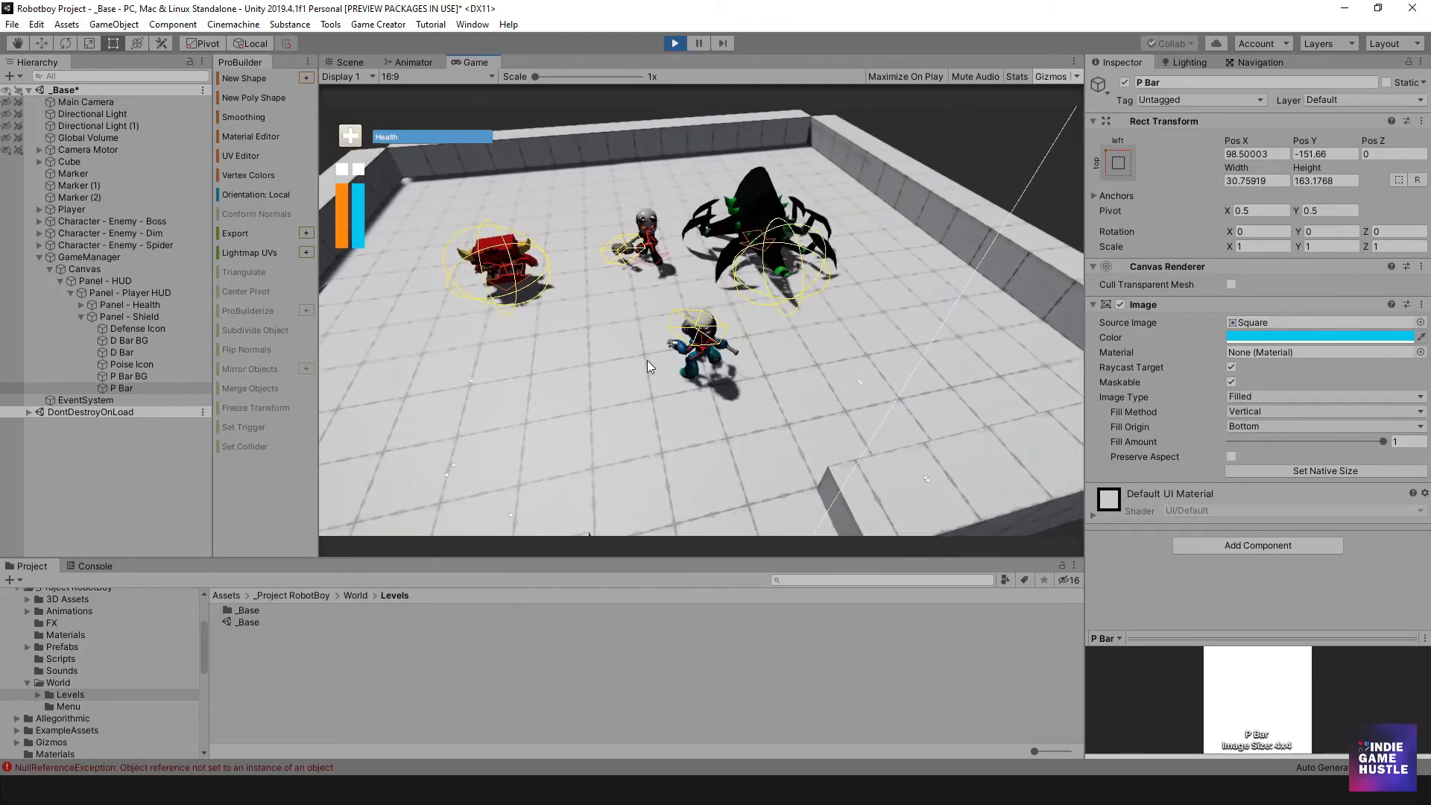
{"action": "key", "text": "w"}
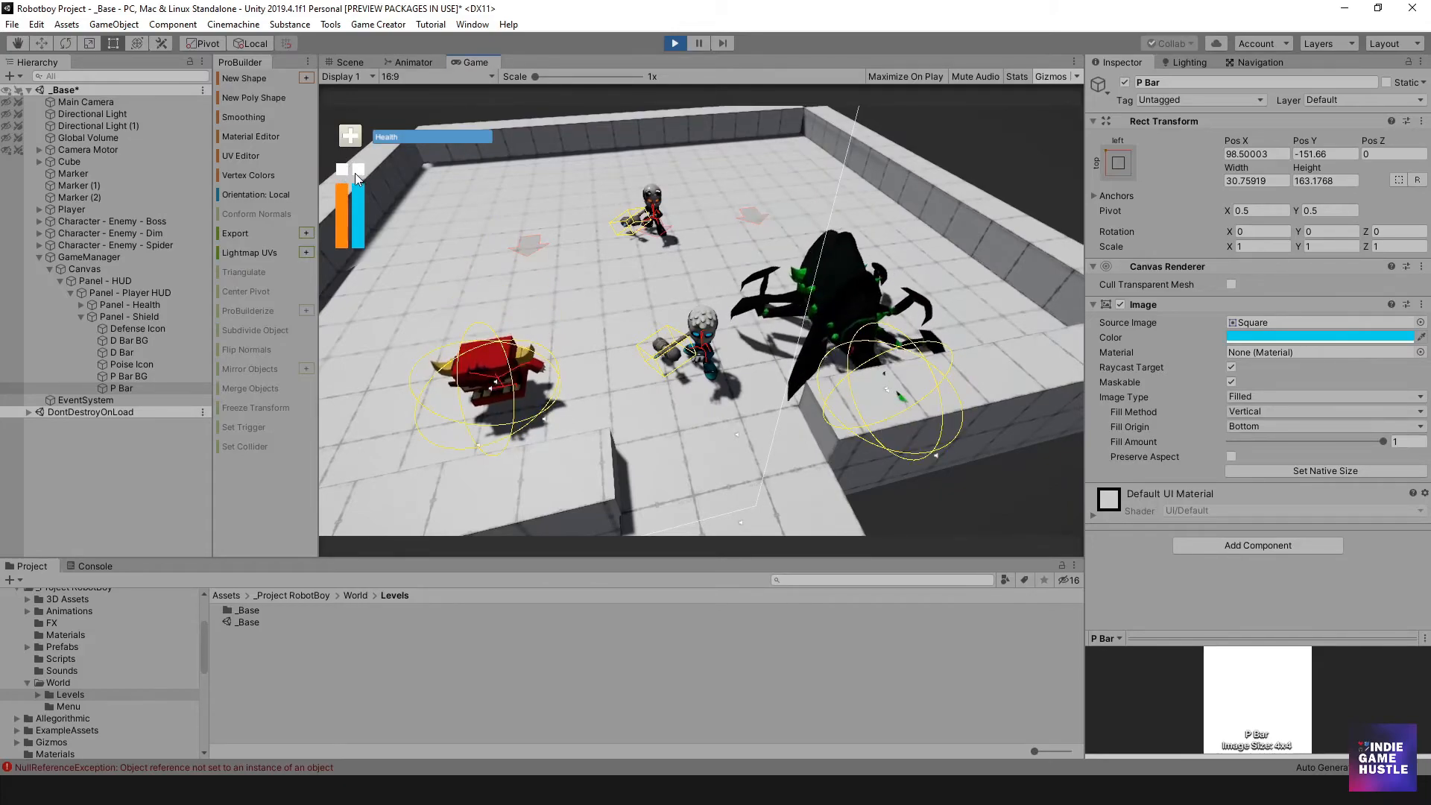
{"action": "left_click", "coordinate": [675, 43]}
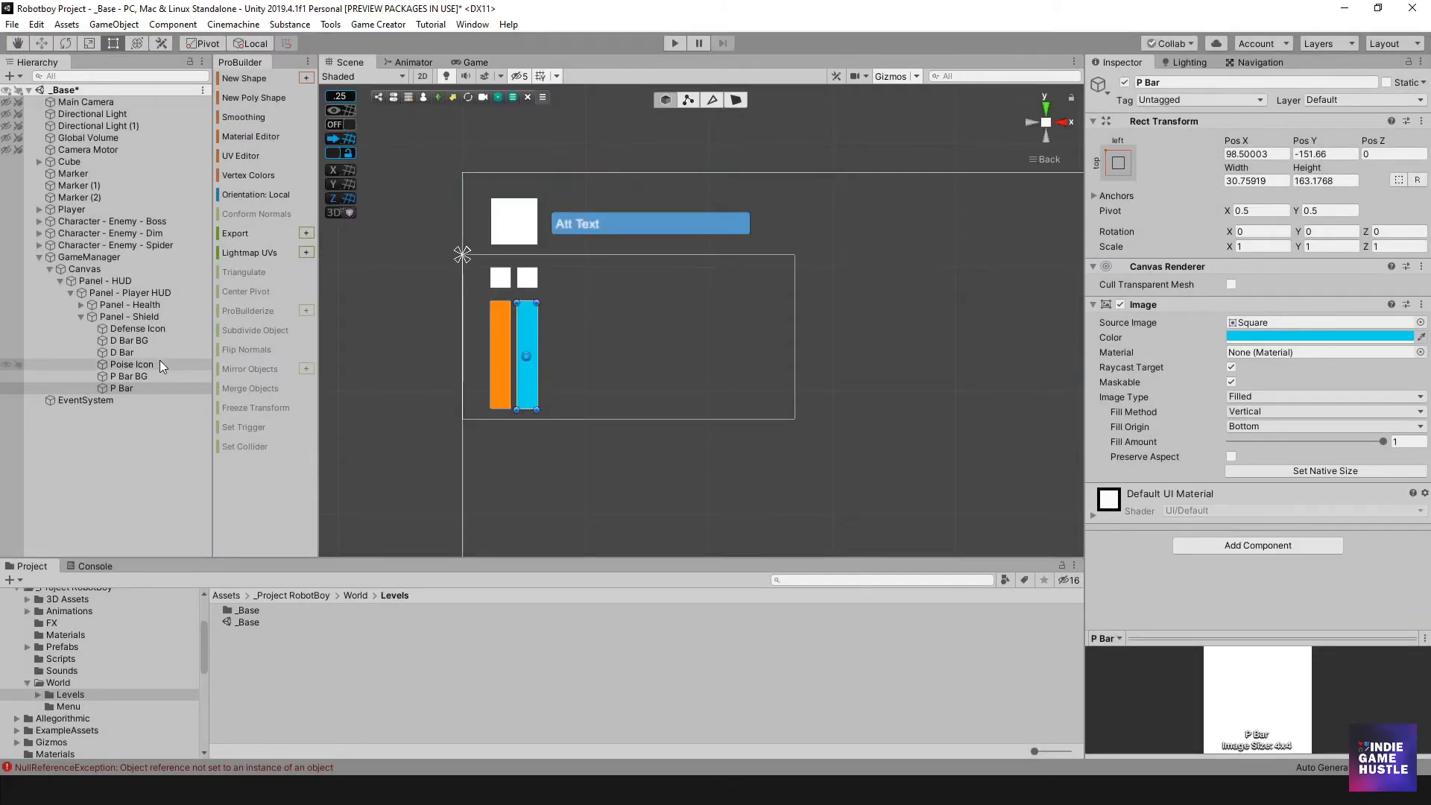
- Assign the On Stat Change sprite as Defense Icon's source image
{"action": "left_click", "coordinate": [140, 329]}
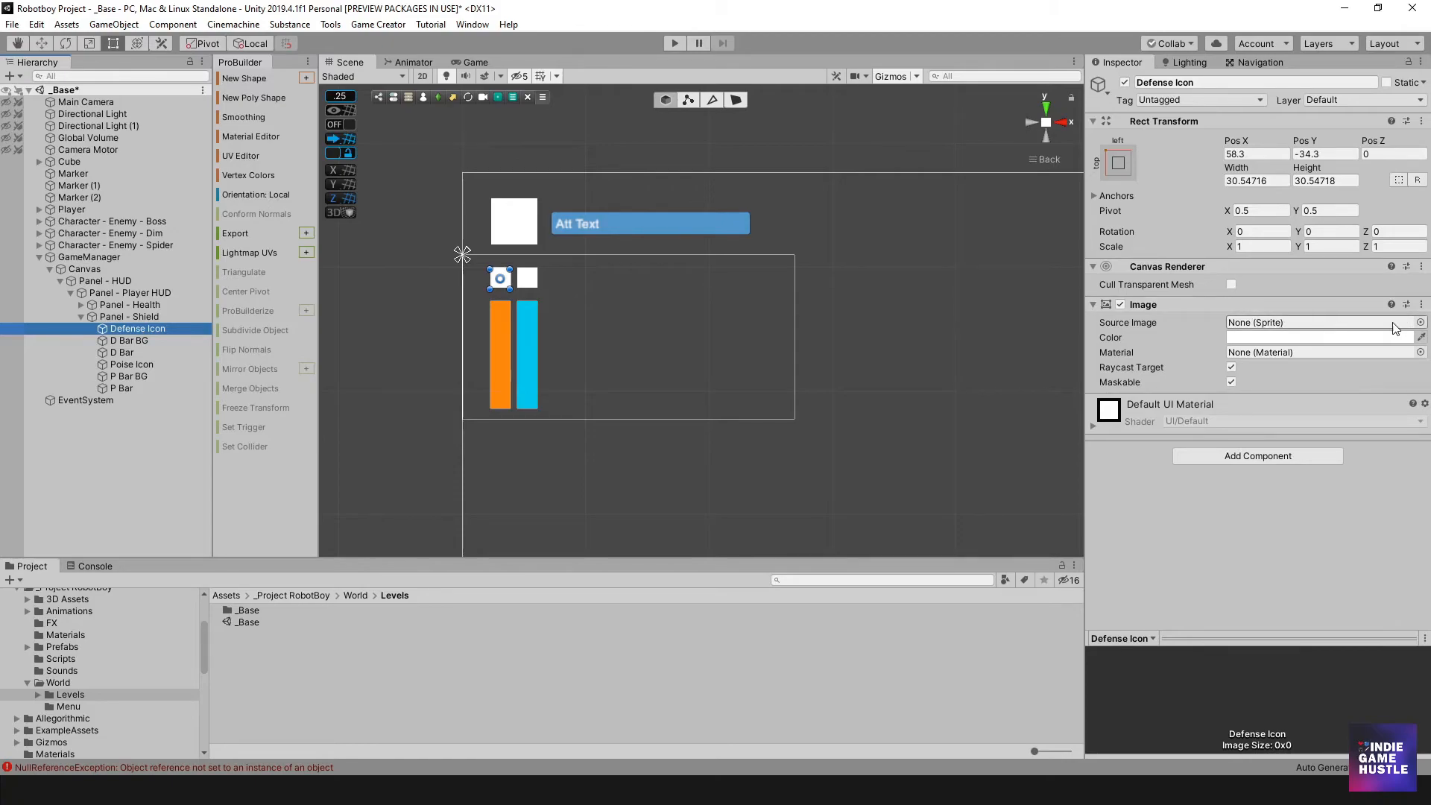
{"action": "left_click", "coordinate": [1421, 322]}
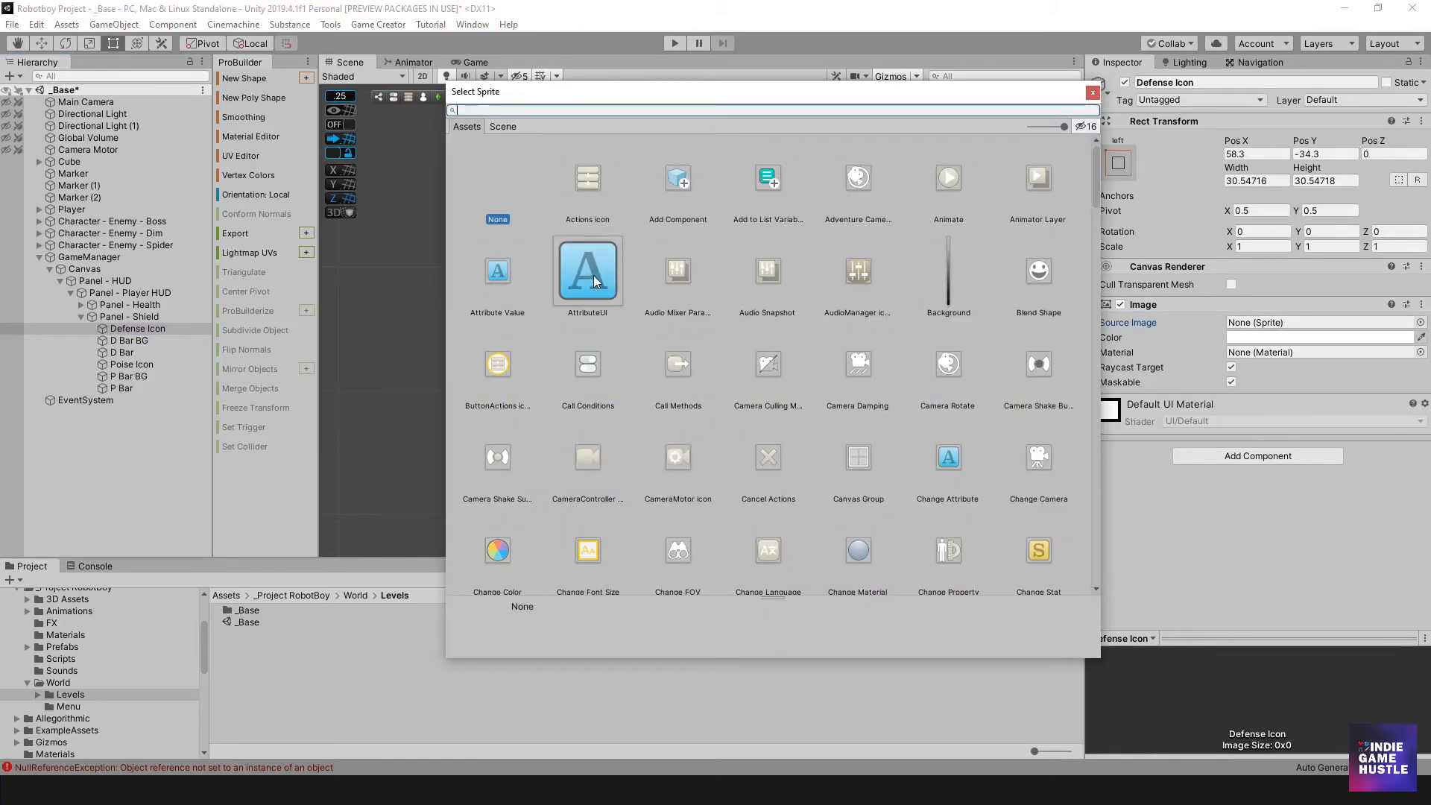
{"action": "scroll", "coordinate": [901, 441], "scroll_direction": "down", "scroll_amount": 10}
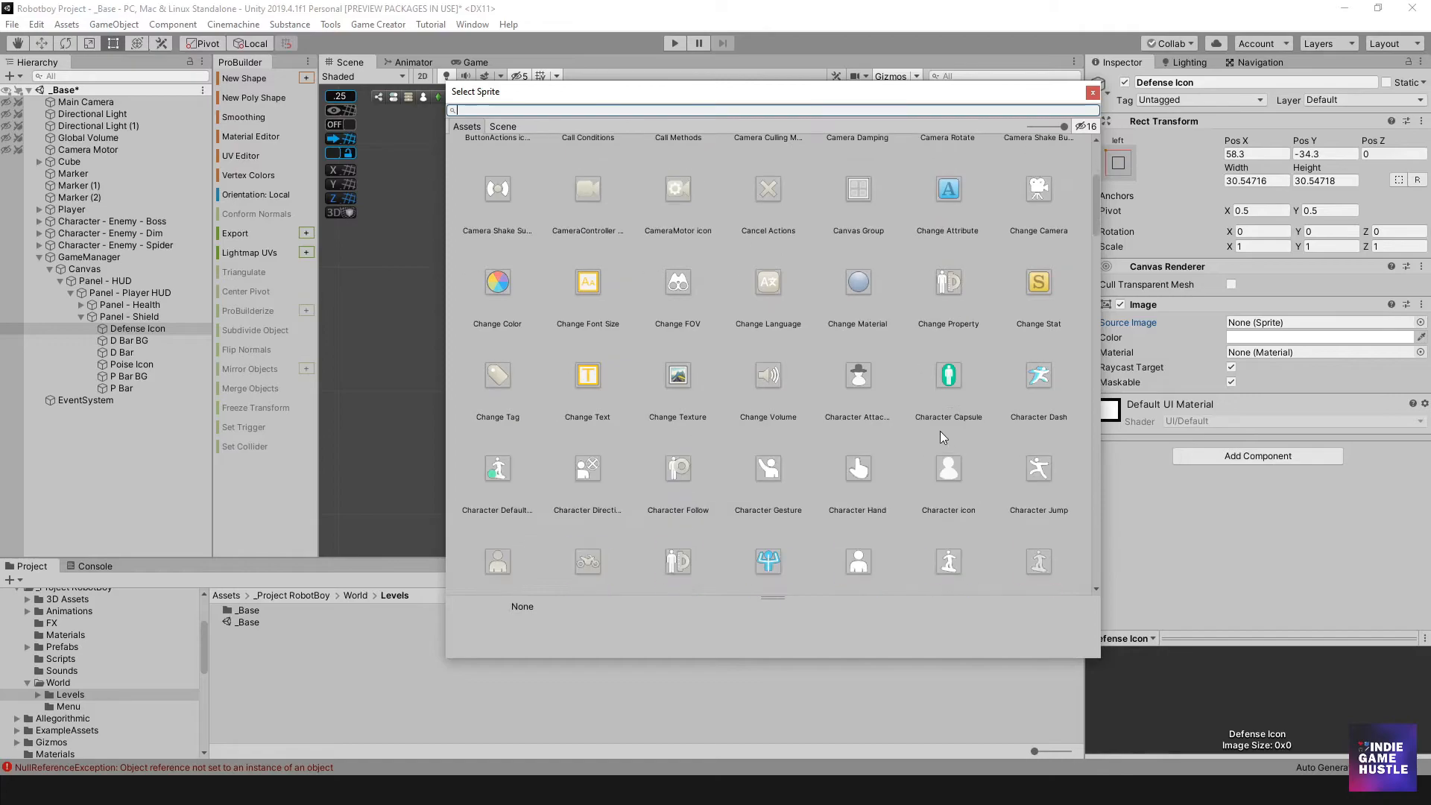
{"action": "scroll", "coordinate": [775, 400], "scroll_direction": "down", "scroll_amount": 10}
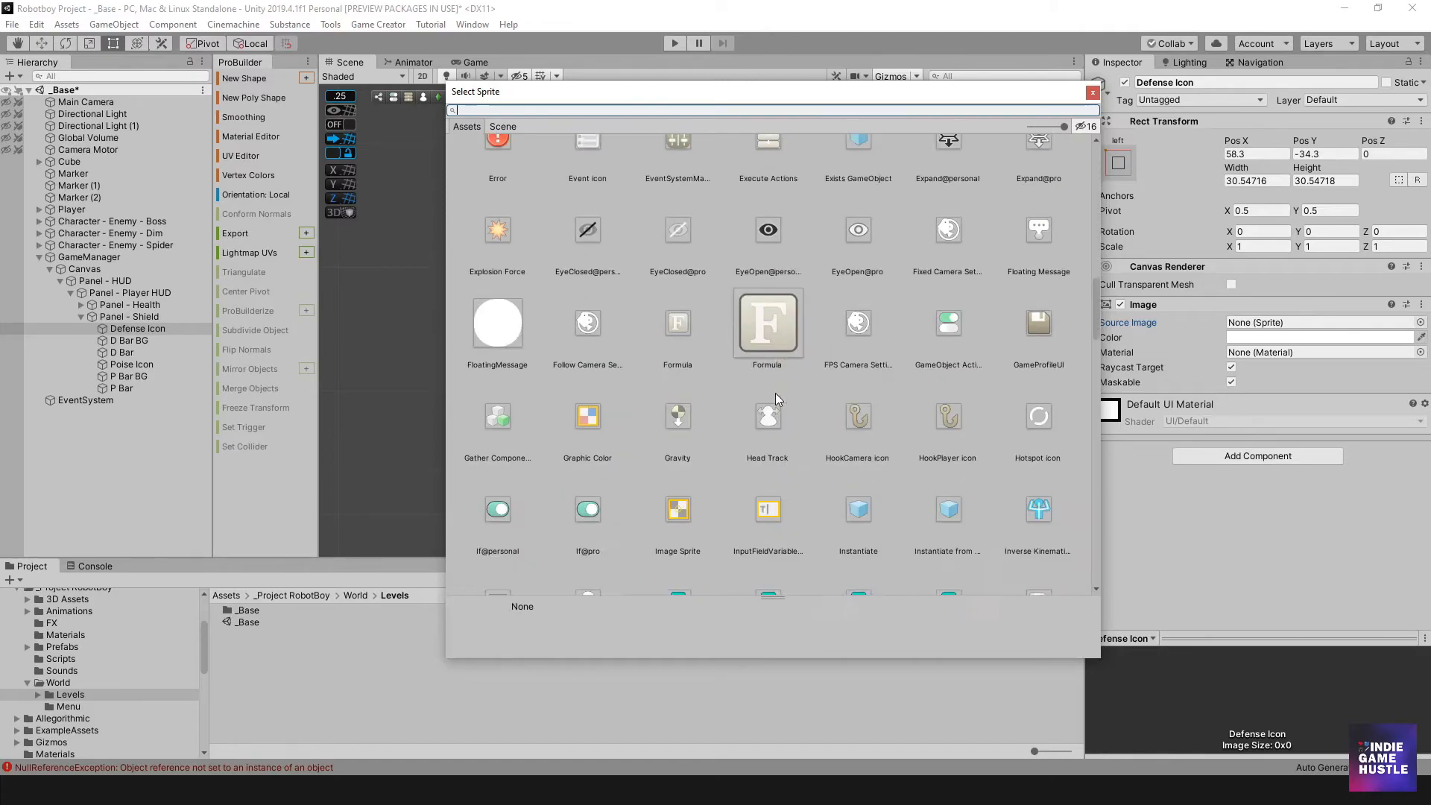
{"action": "scroll", "coordinate": [775, 400], "scroll_direction": "down", "scroll_amount": 10}
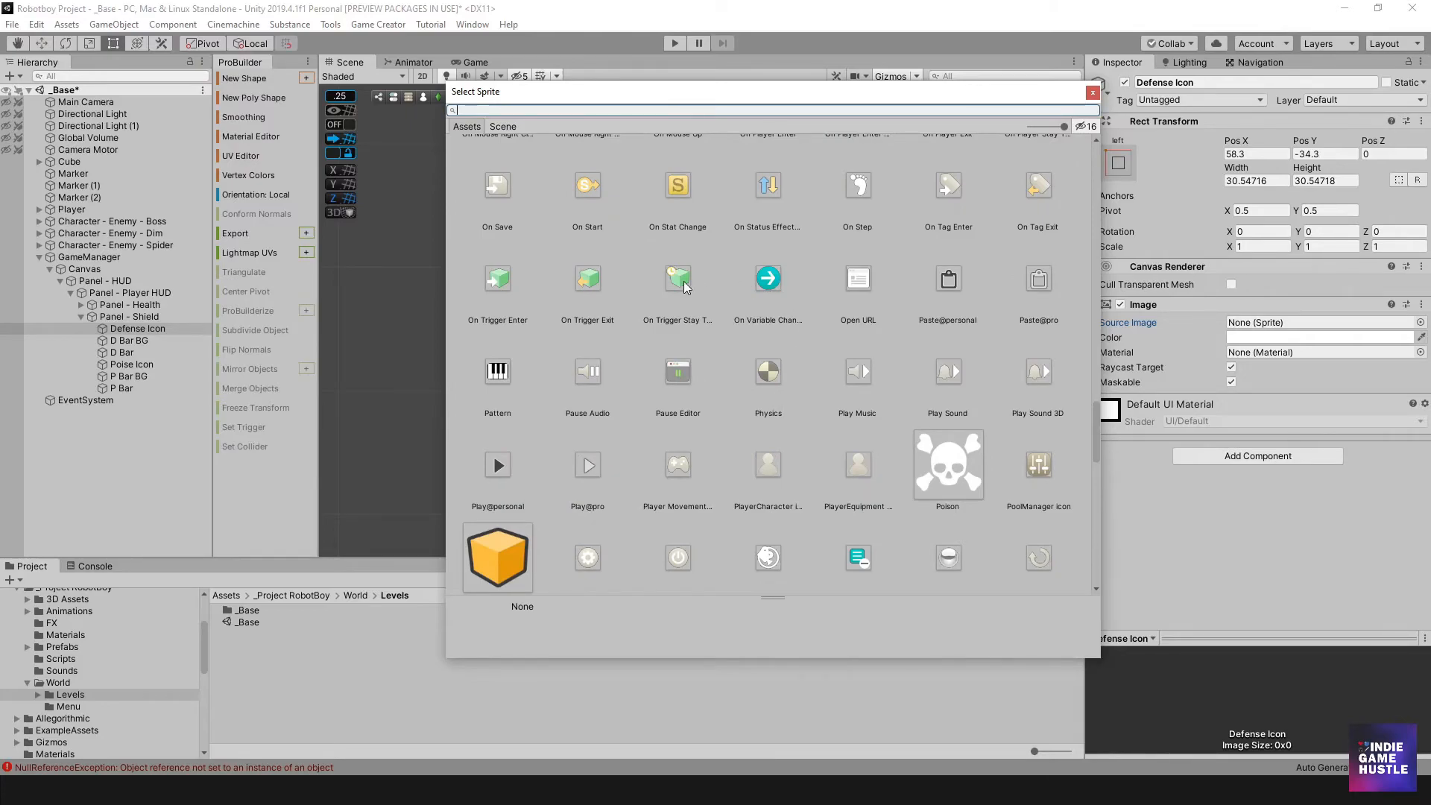
{"action": "left_click", "coordinate": [674, 186]}
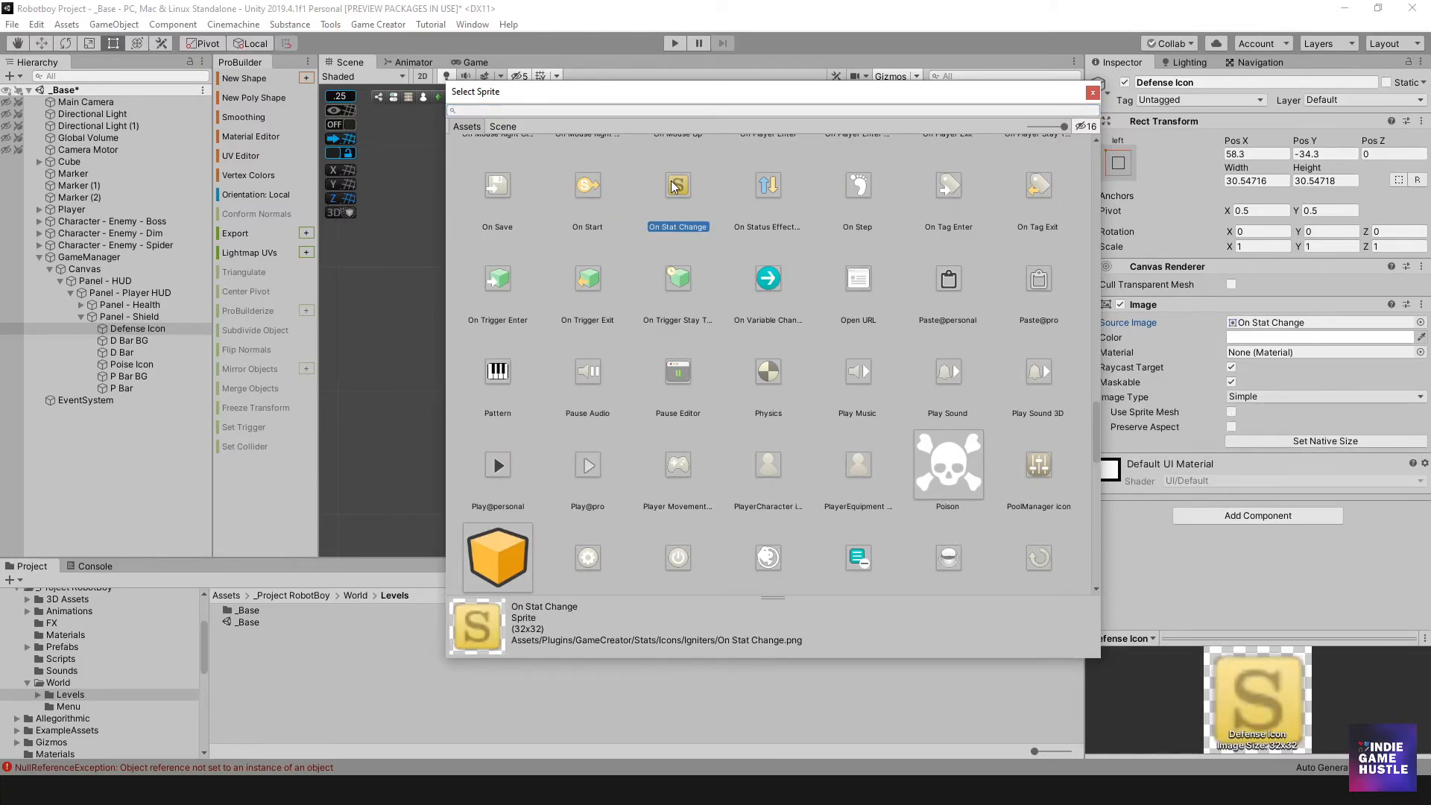
{"action": "double_click", "coordinate": [675, 186]}
{"action": "left_click", "coordinate": [477, 364]}
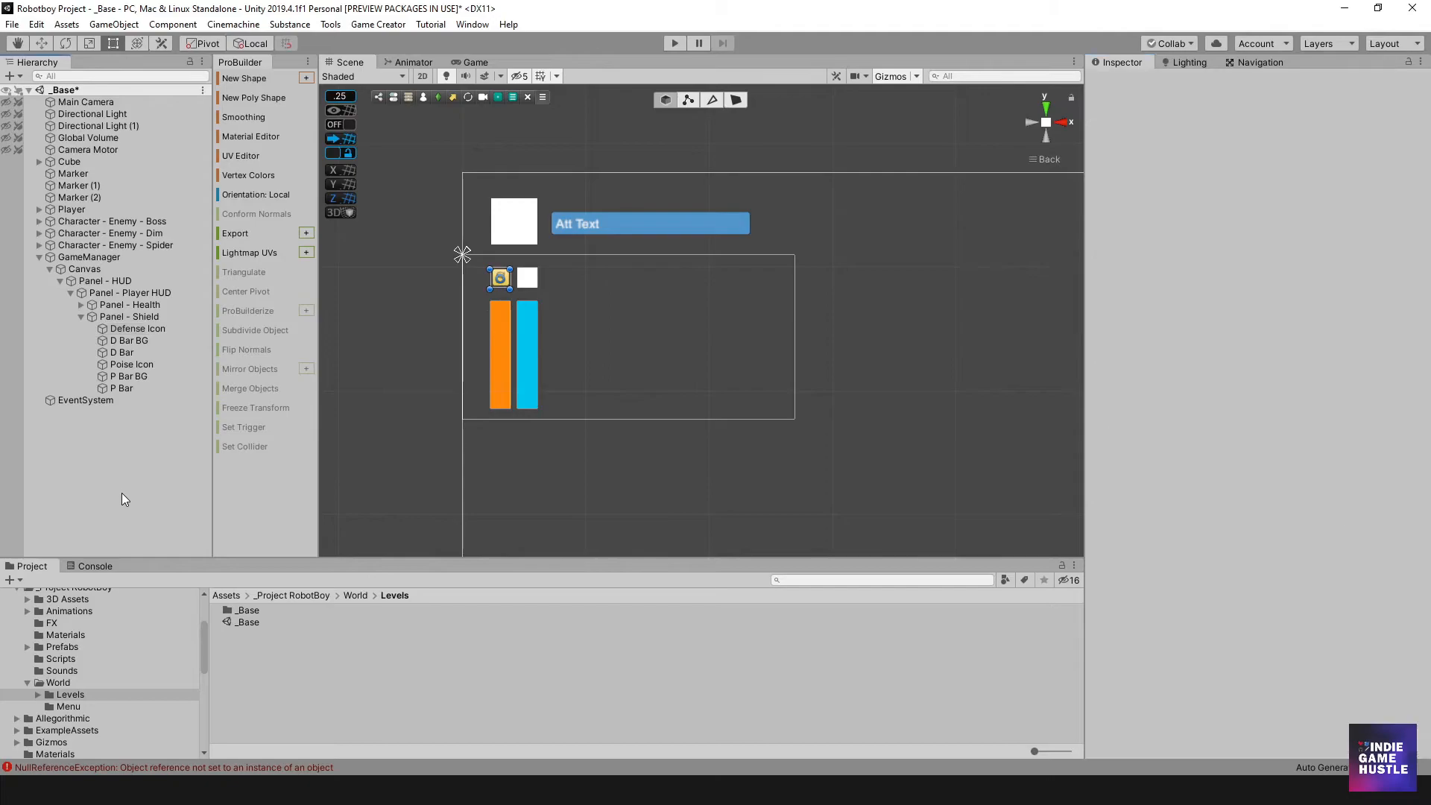
- Assign the AttributeUI sprite as Poise Icon's source image
{"action": "left_click", "coordinate": [525, 279]}
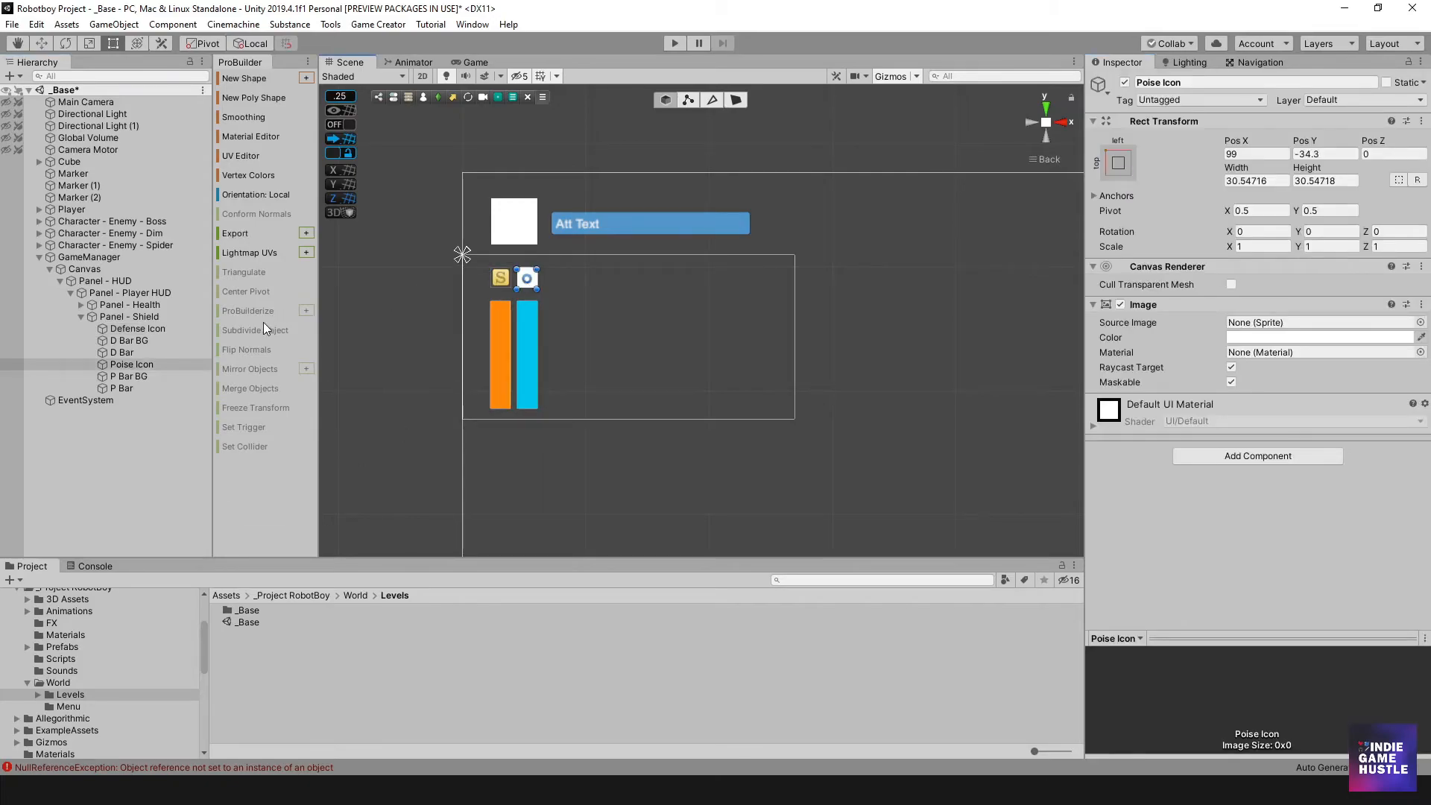
{"action": "left_click", "coordinate": [1419, 321]}
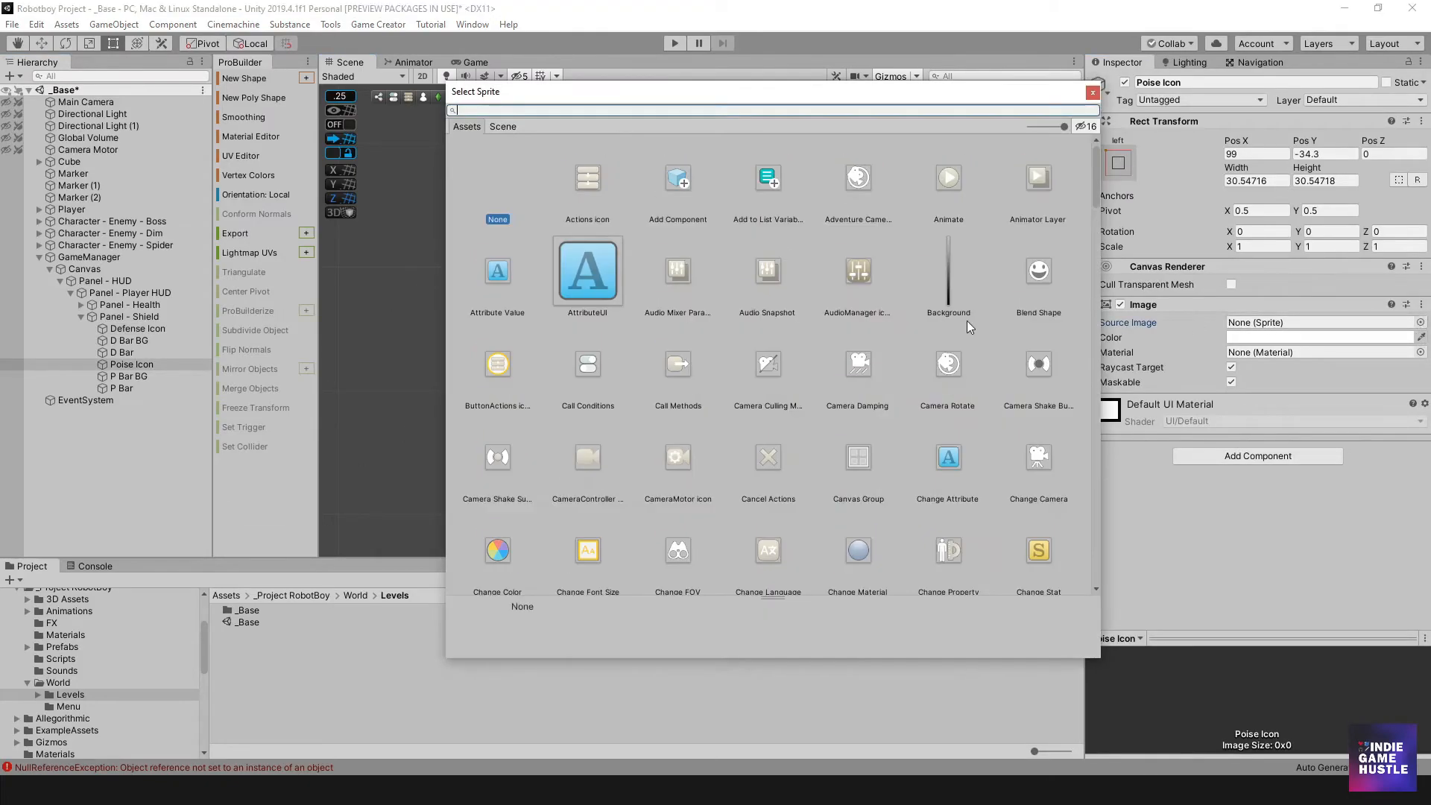
{"action": "double_click", "coordinate": [605, 279]}
{"action": "left_click", "coordinate": [181, 516]}
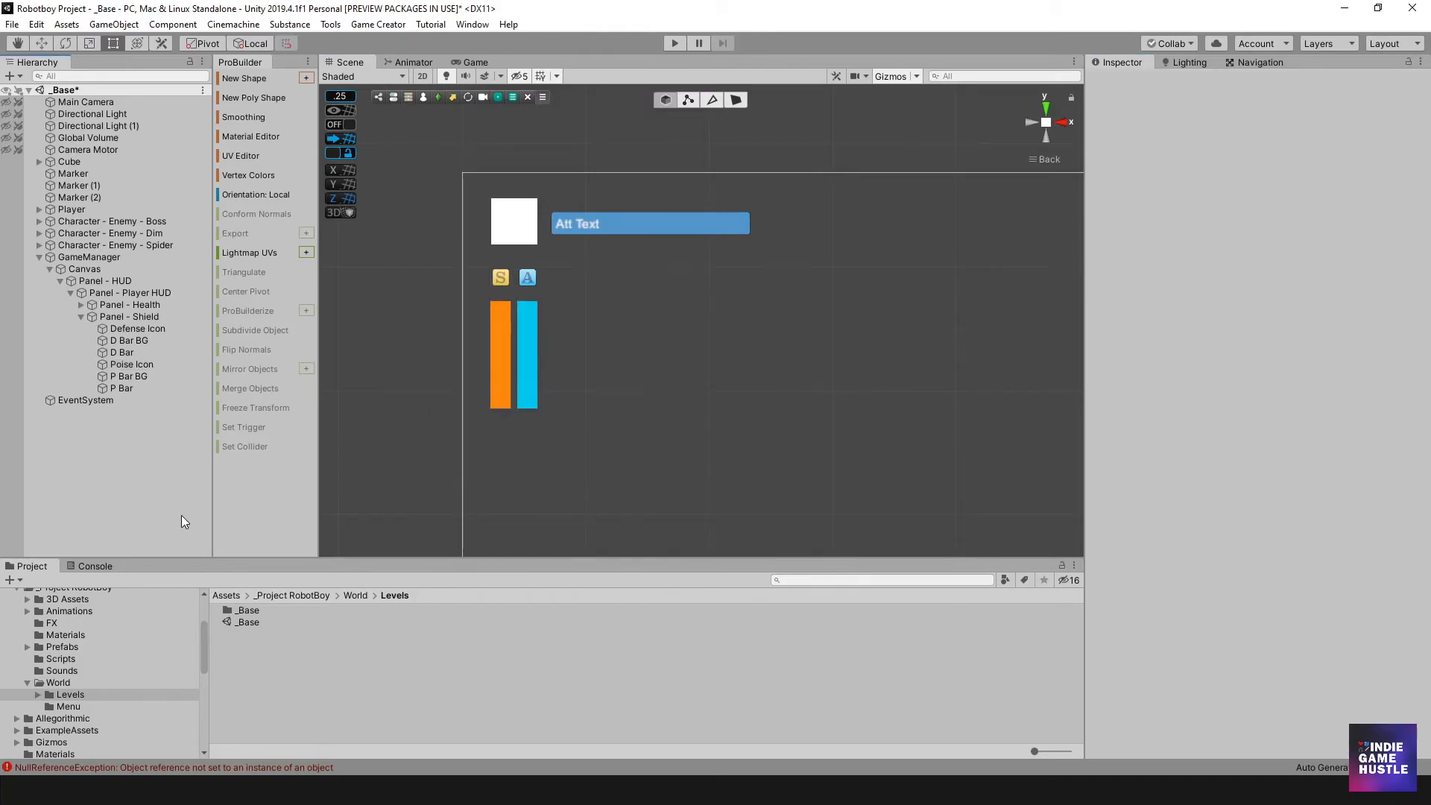
- Review the HUD's icons and bars in the scene, and undo the sprite assignments on Defense Icon and Poise Icon
{"action": "scroll", "coordinate": [507, 286], "scroll_direction": "up", "scroll_amount": 4}
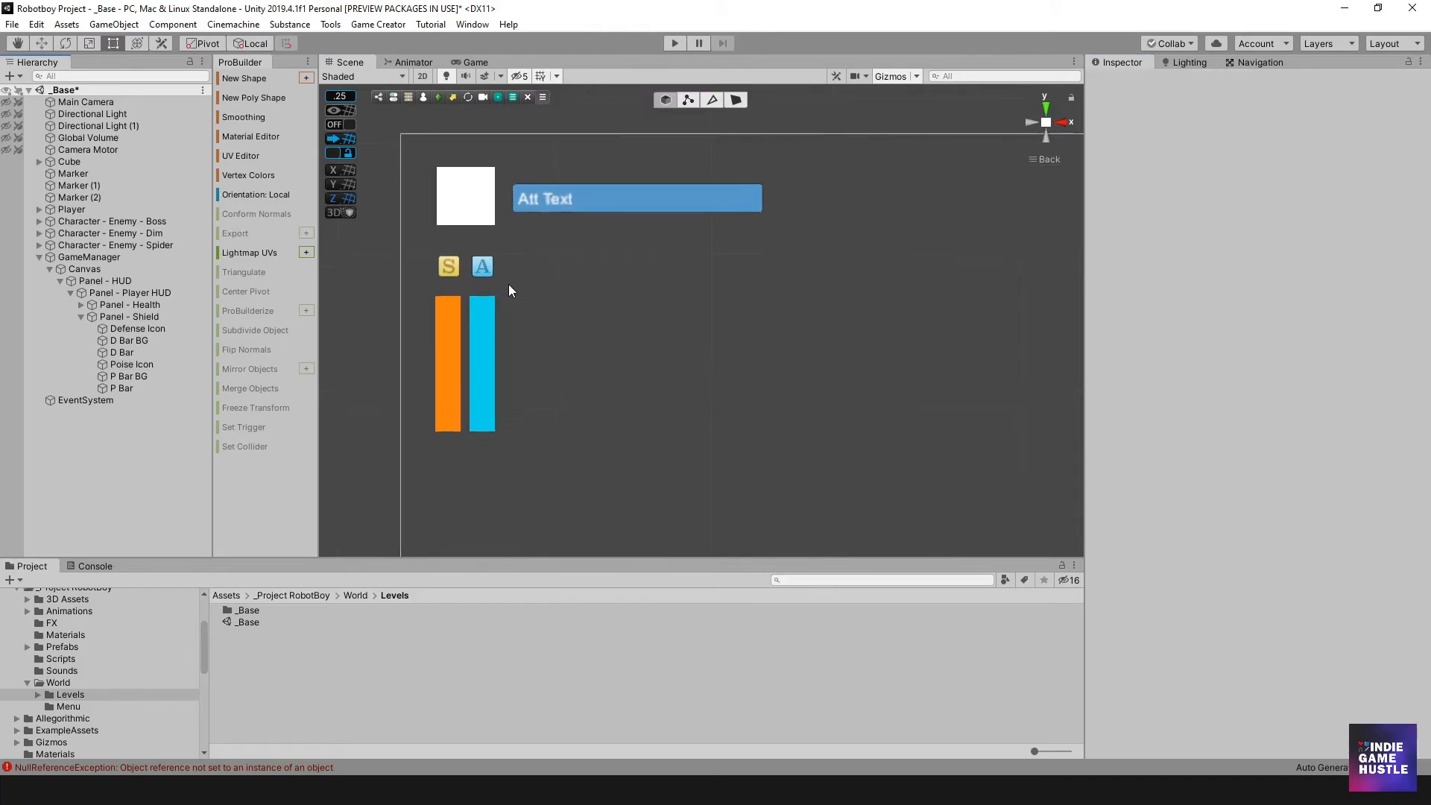
{"action": "middle_click_drag", "start_coordinate": [485, 278], "coordinate": [660, 311]}
{"action": "middle_click_drag", "start_coordinate": [569, 332], "coordinate": [475, 344]}
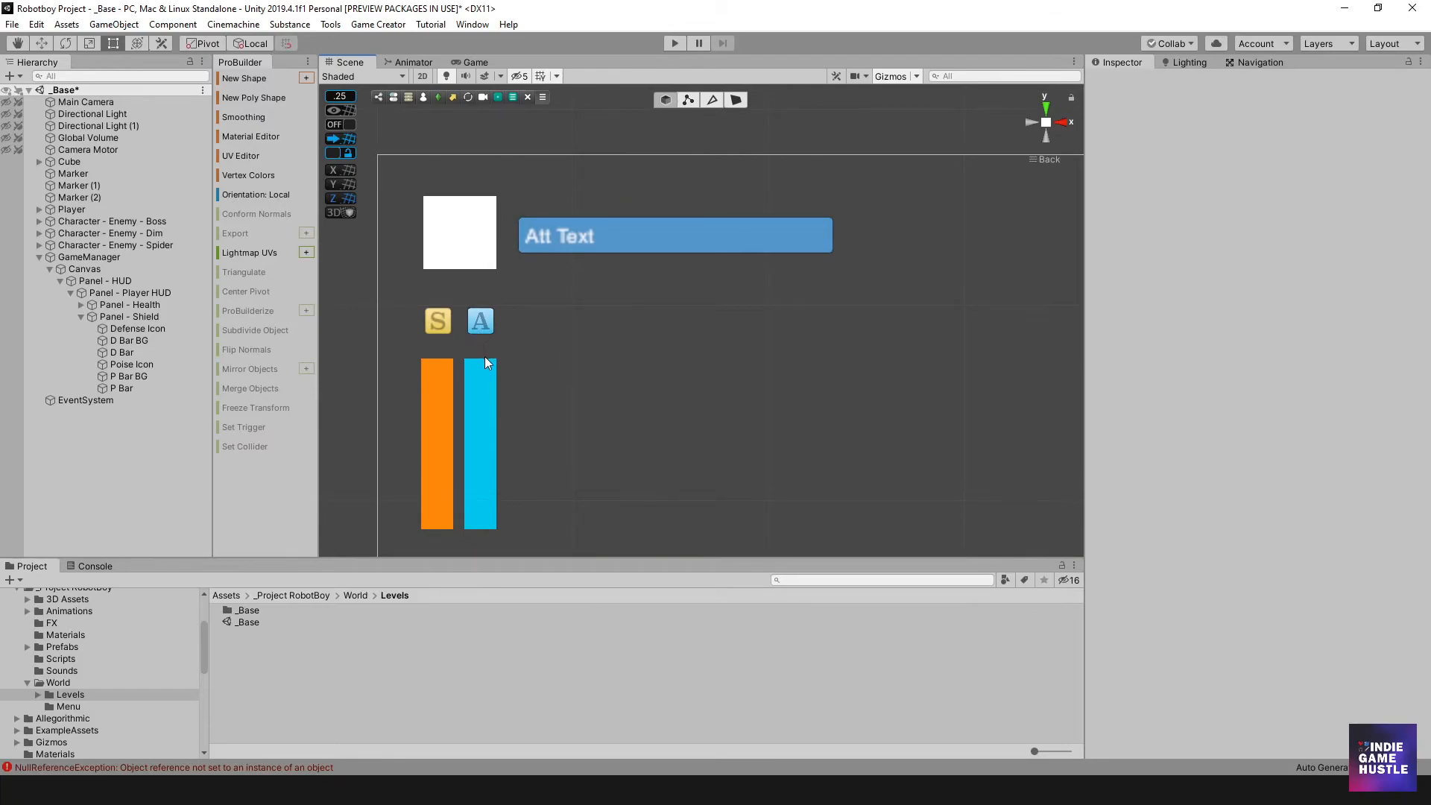
{"action": "scroll", "coordinate": [485, 358], "scroll_direction": "down", "scroll_amount": 1}
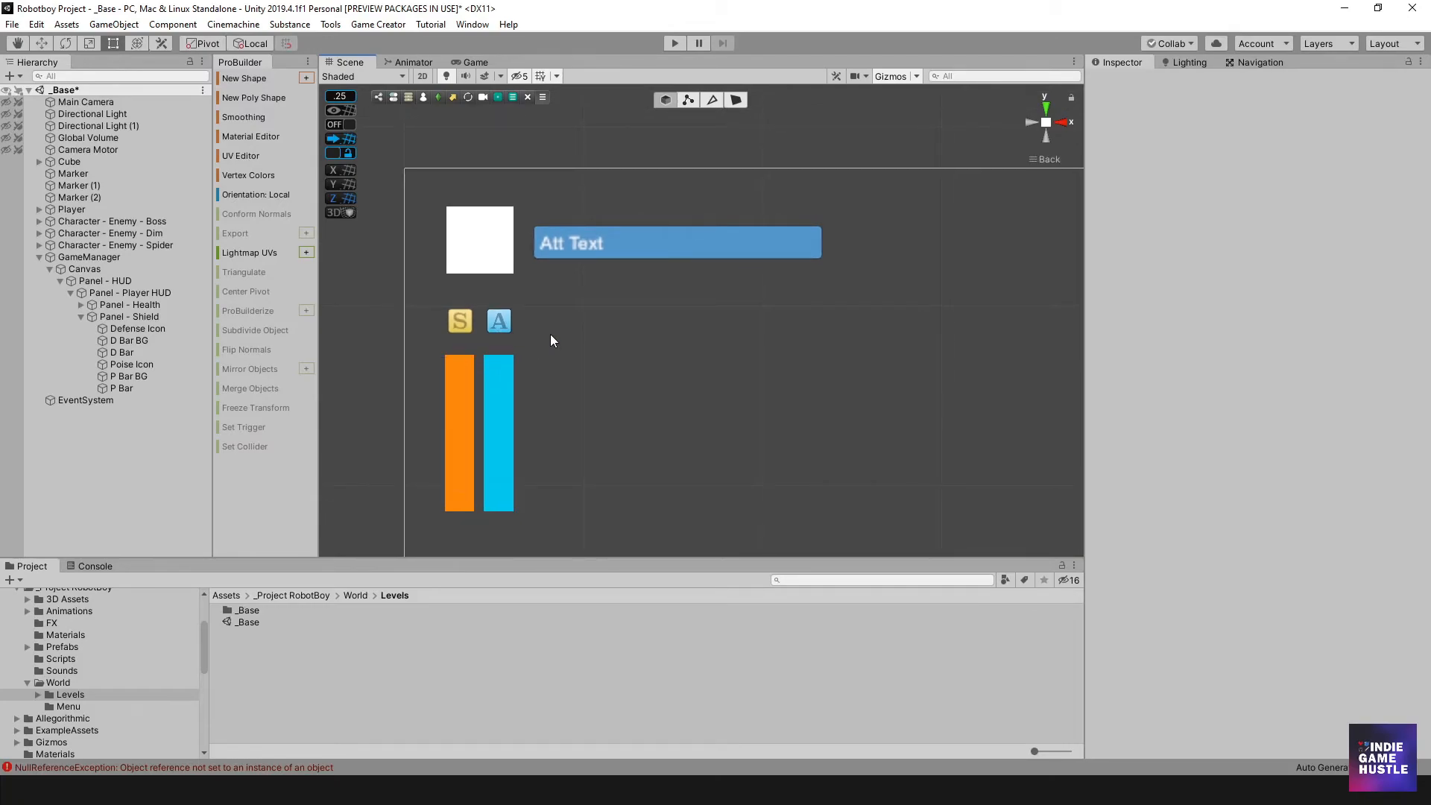
{"action": "middle_click_drag", "start_coordinate": [548, 333], "coordinate": [507, 352]}
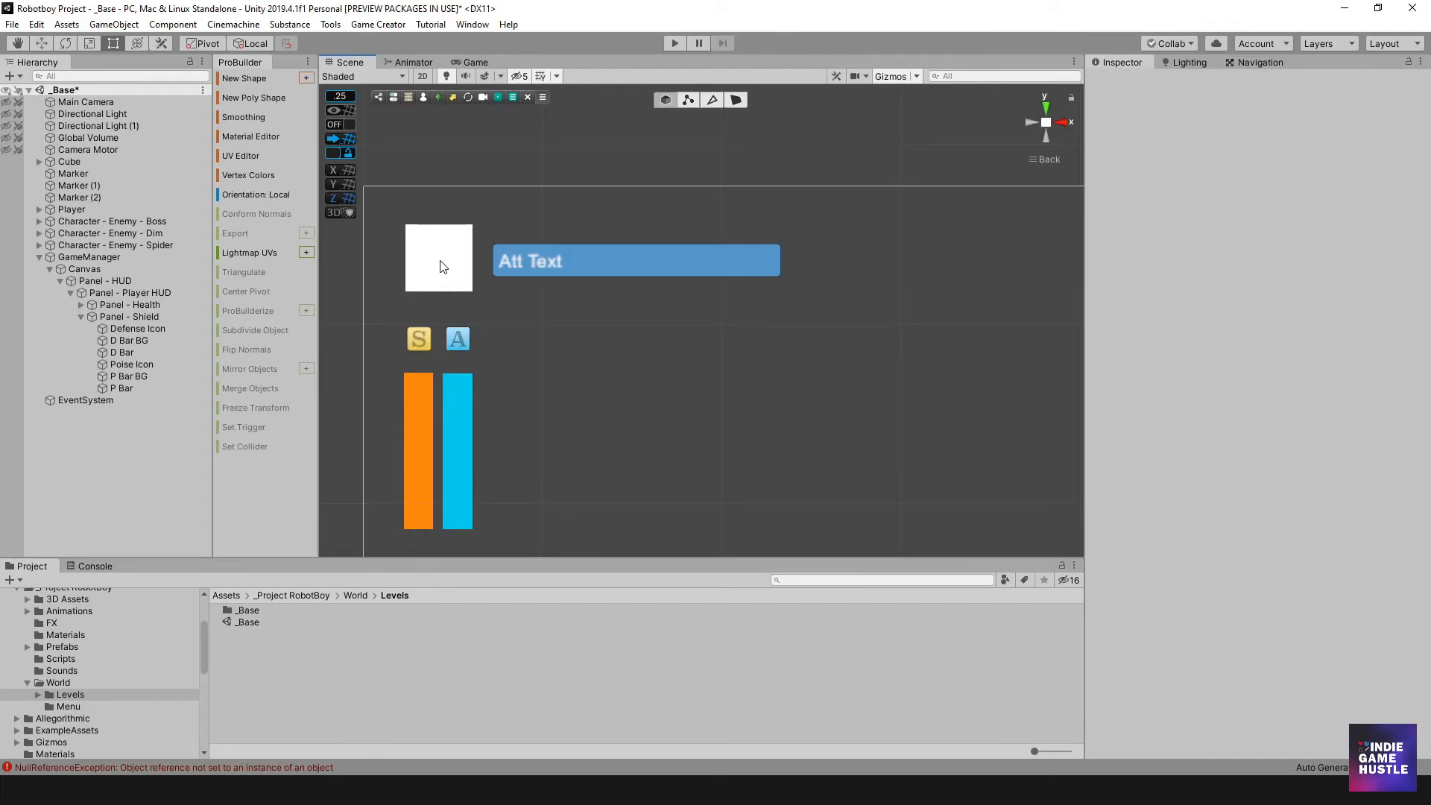
{"action": "scroll", "coordinate": [537, 353], "scroll_direction": "down", "scroll_amount": 2}
{"action": "left_click_drag", "start_coordinate": [607, 321], "coordinate": [549, 248]}
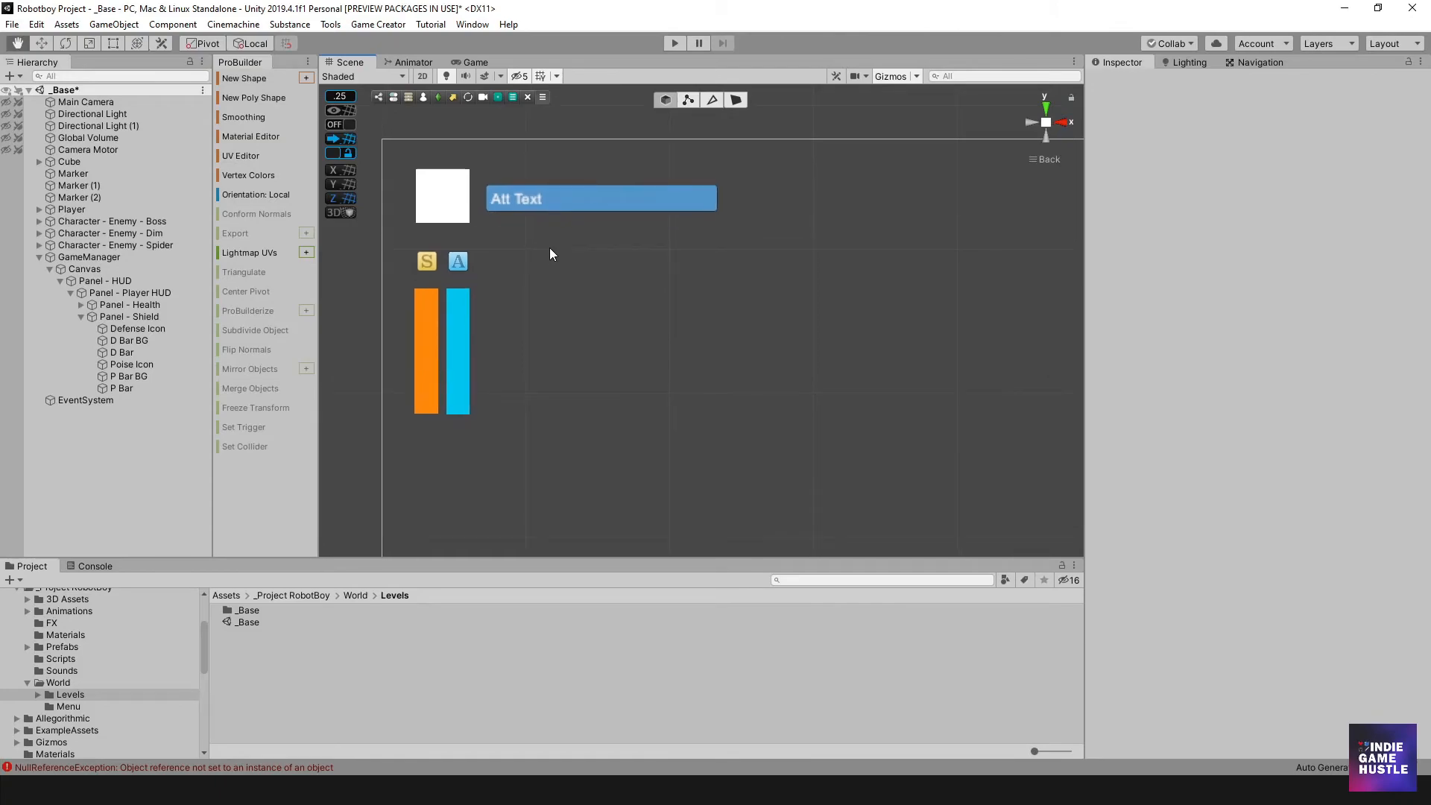
{"action": "left_click", "coordinate": [427, 270]}
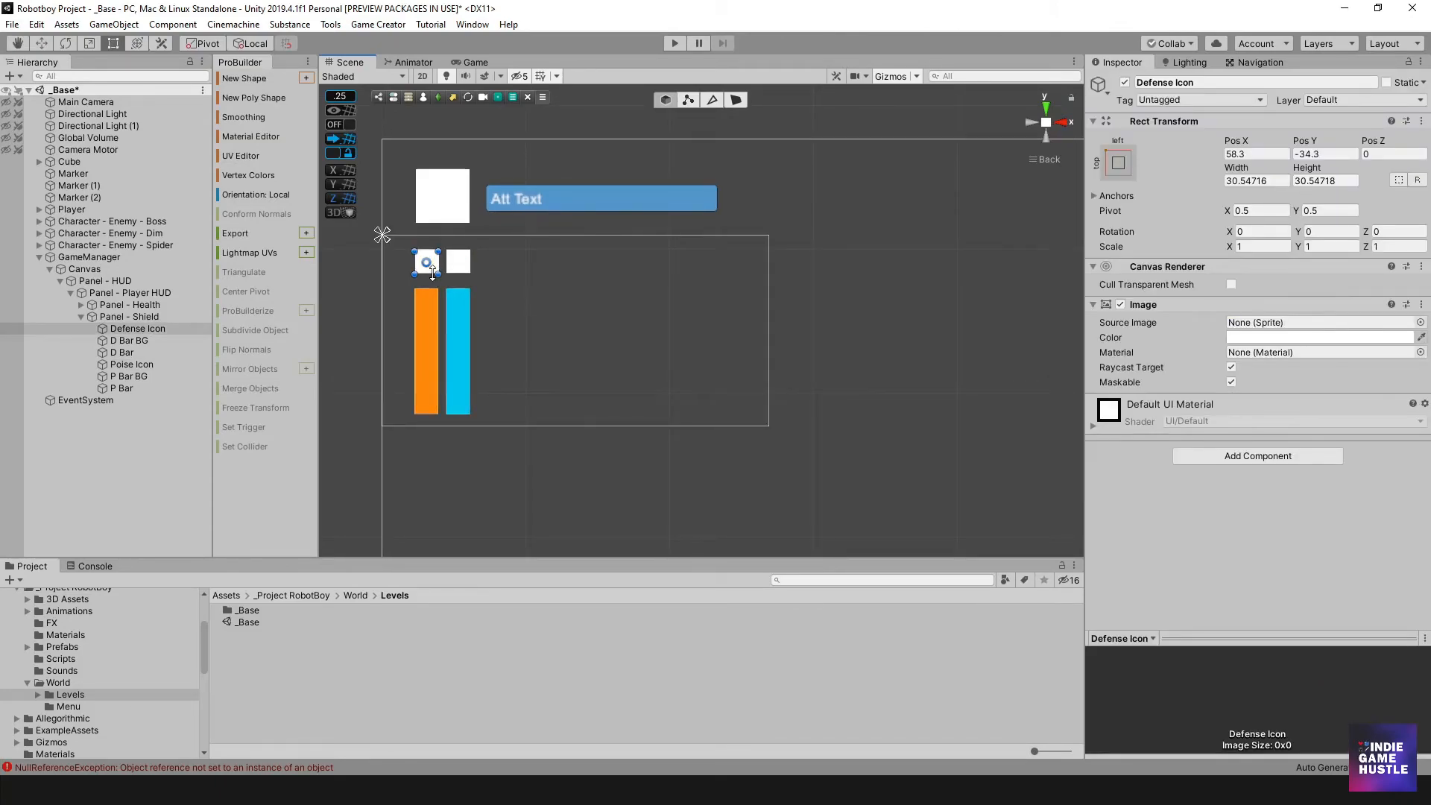
{"action": "mouse_move", "coordinate": [447, 262]}
{"action": "middle_mouse_down"}
{"action": "mouse_move", "coordinate": [441, 326]}
{"action": "mouse_move", "coordinate": [447, 245]}
{"action": "mouse_move", "coordinate": [444, 264]}
{"action": "middle_mouse_up"}
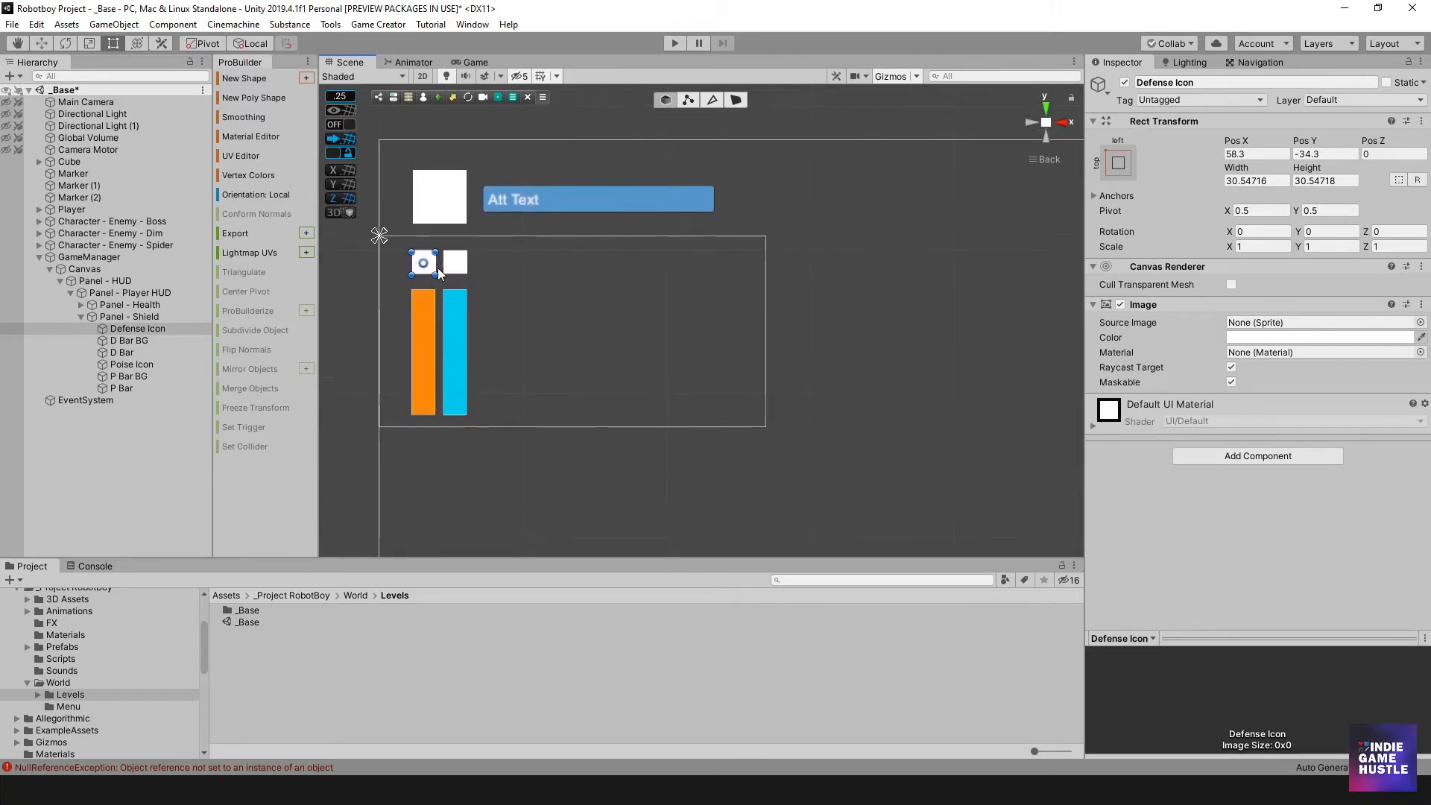
- Assign the Text object to the Short Name of Panel - Health's Attribute UI, and clear its Title reference
{"action": "left_click", "coordinate": [116, 302]}
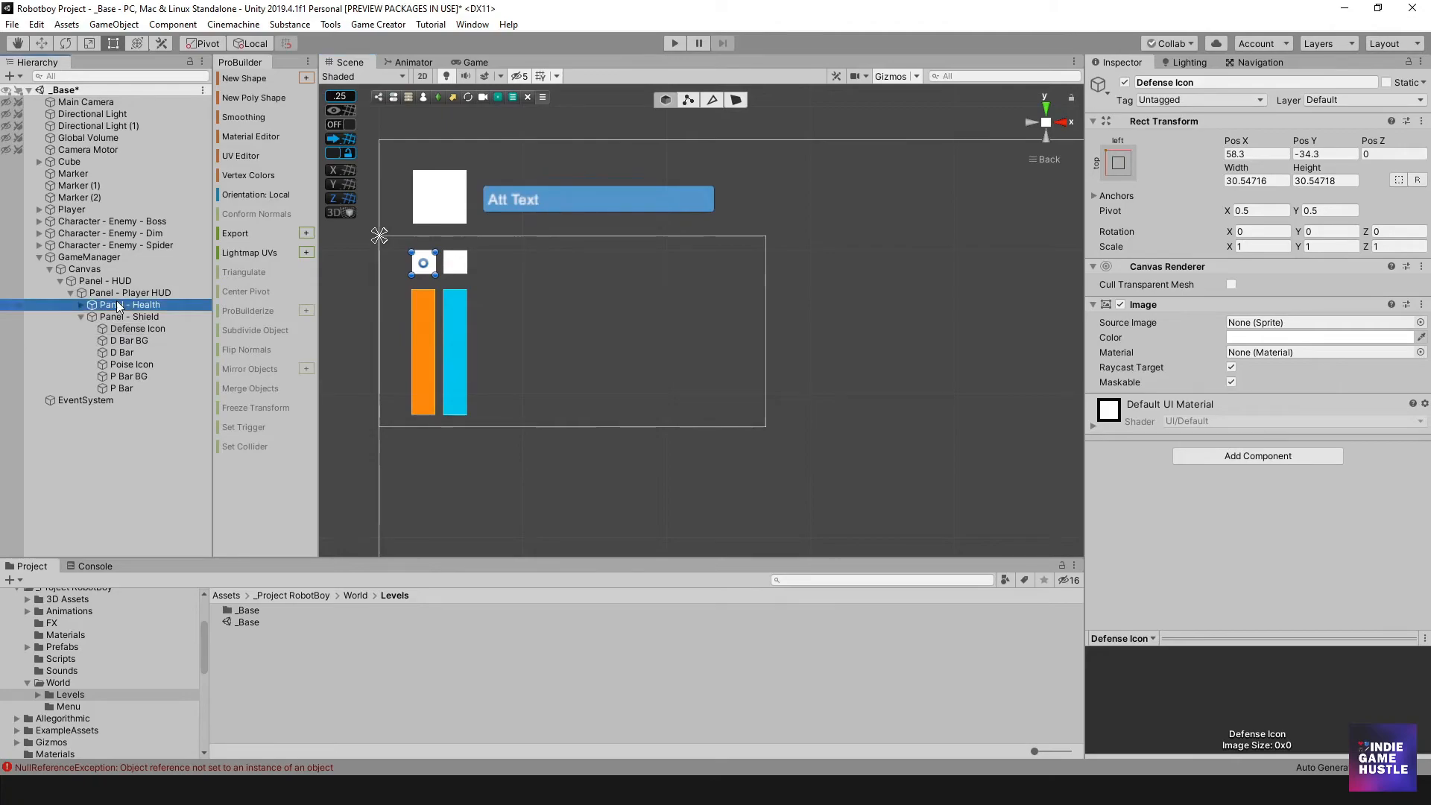
{"action": "left_click", "coordinate": [82, 316]}
{"action": "scroll", "coordinate": [1255, 462], "scroll_direction": "down", "scroll_amount": 4}
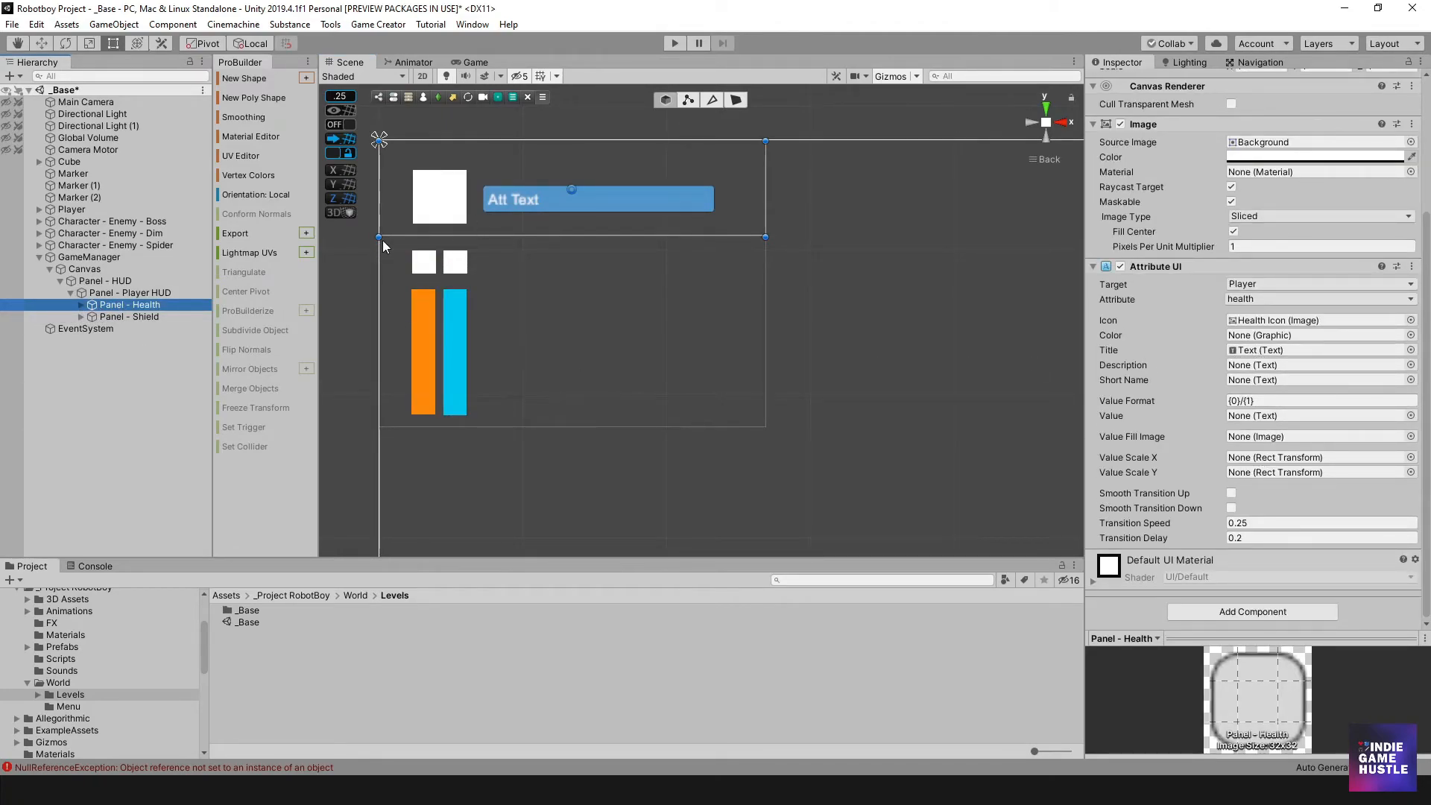
{"action": "left_click", "coordinate": [82, 306]}
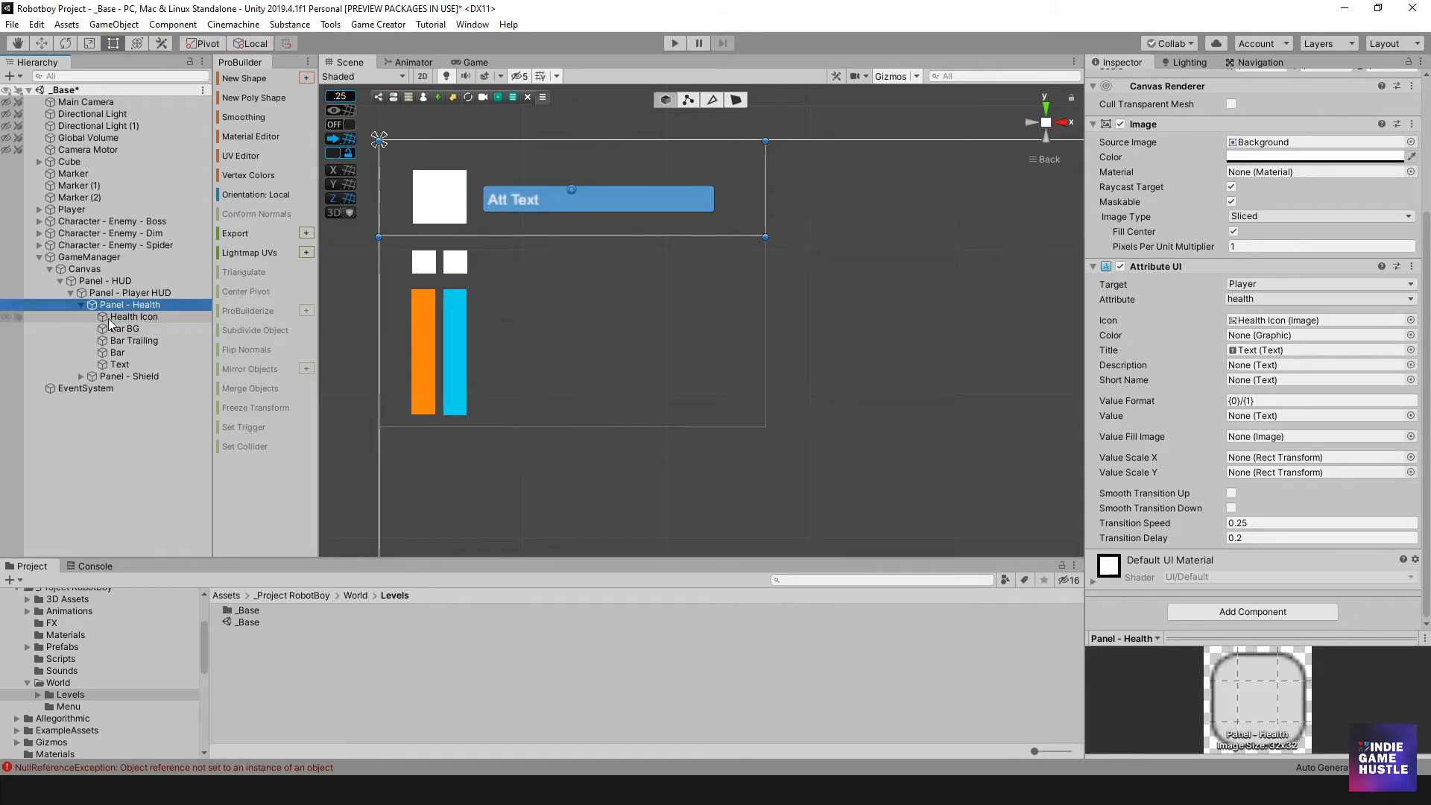
{"action": "left_click_drag", "start_coordinate": [117, 364], "coordinate": [1240, 381]}
{"action": "left_click", "coordinate": [1410, 349]}
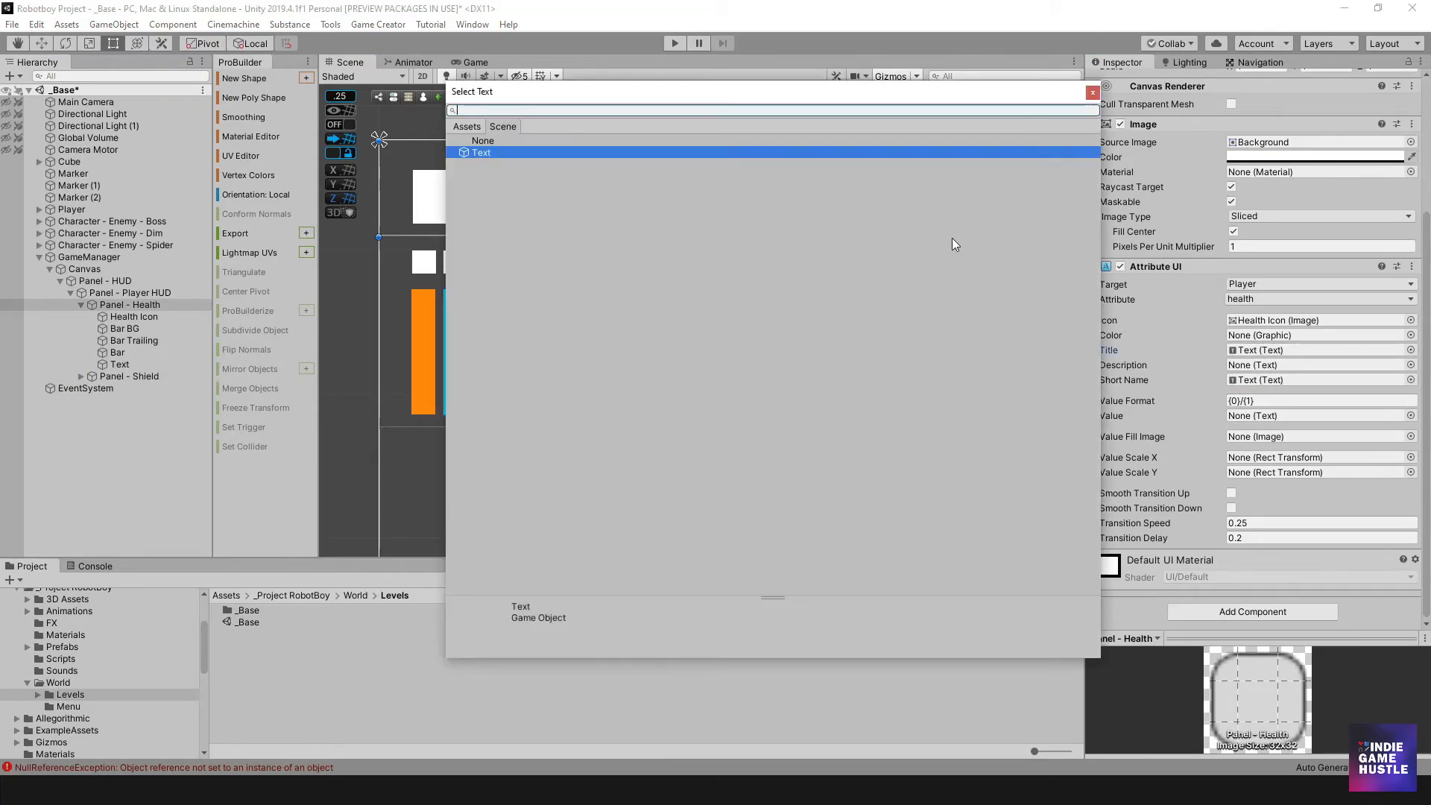
{"action": "double_click", "coordinate": [477, 140]}
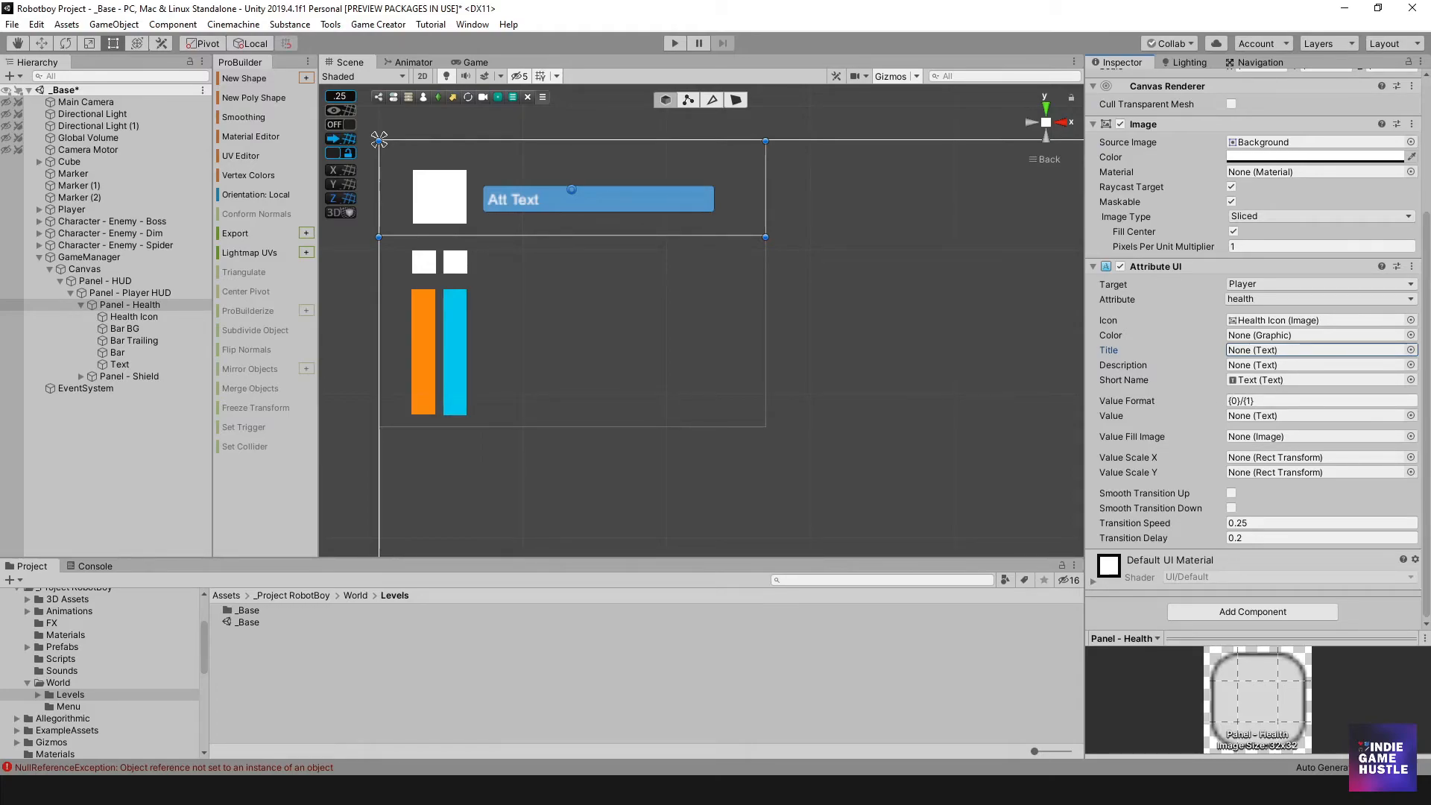
- Check the health attribute in the Game Creator Stats preferences, and assign Bar as Panel - Health's Value Fill Image
{"action": "left_click", "coordinate": [1319, 298]}
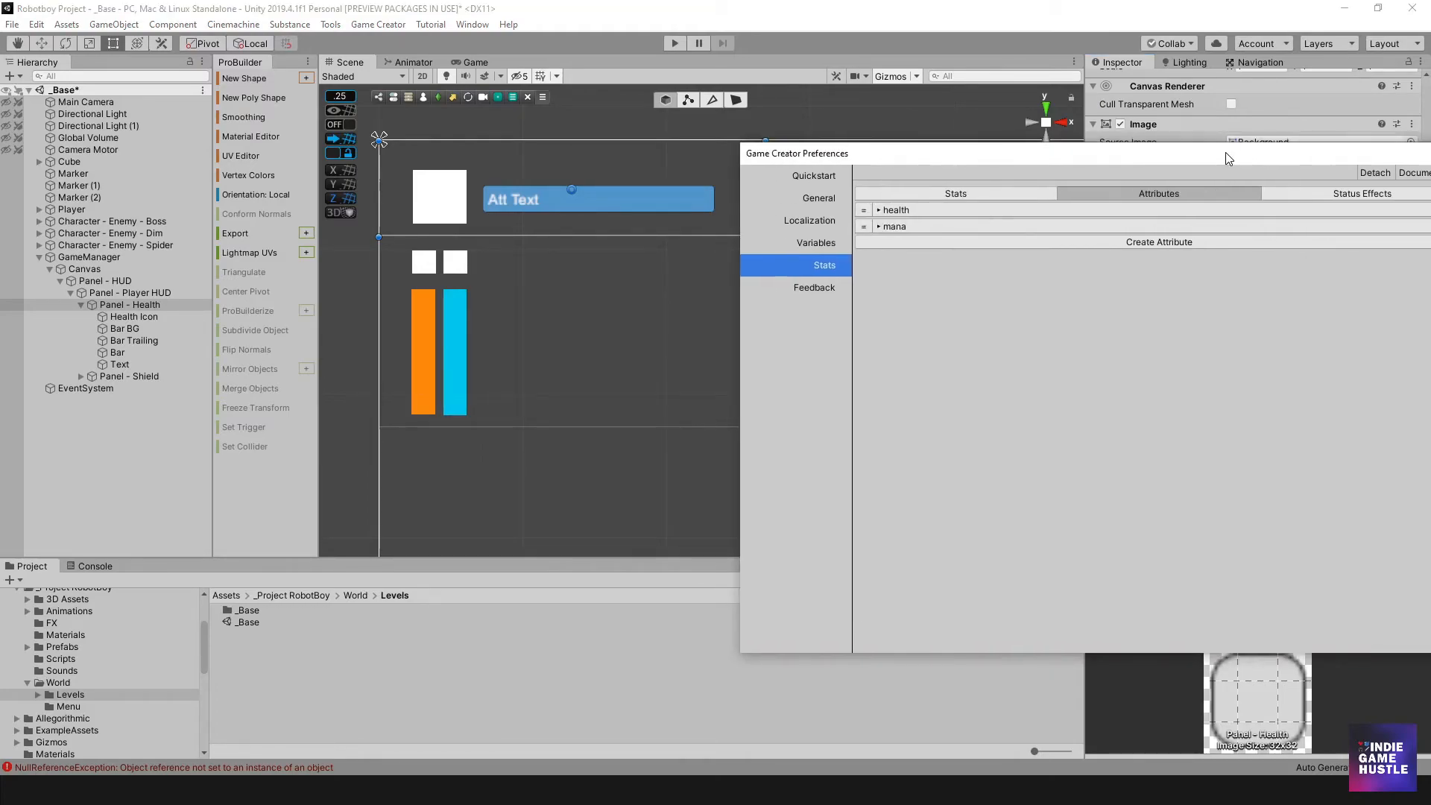
{"action": "left_click", "coordinate": [924, 212]}
{"action": "left_click_drag", "start_coordinate": [1151, 159], "coordinate": [1430, 160]}
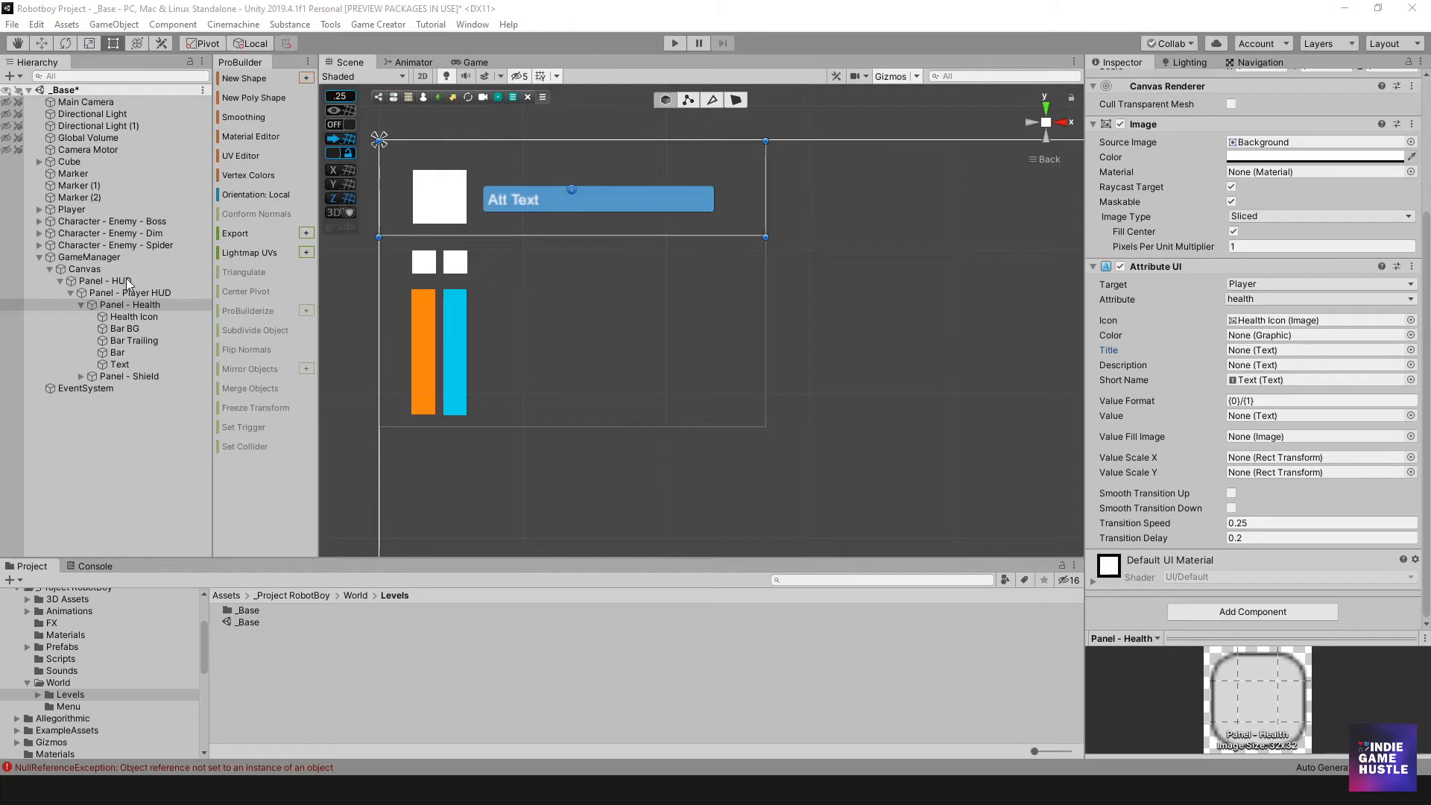
{"action": "left_click_drag", "start_coordinate": [117, 364], "coordinate": [1271, 445]}
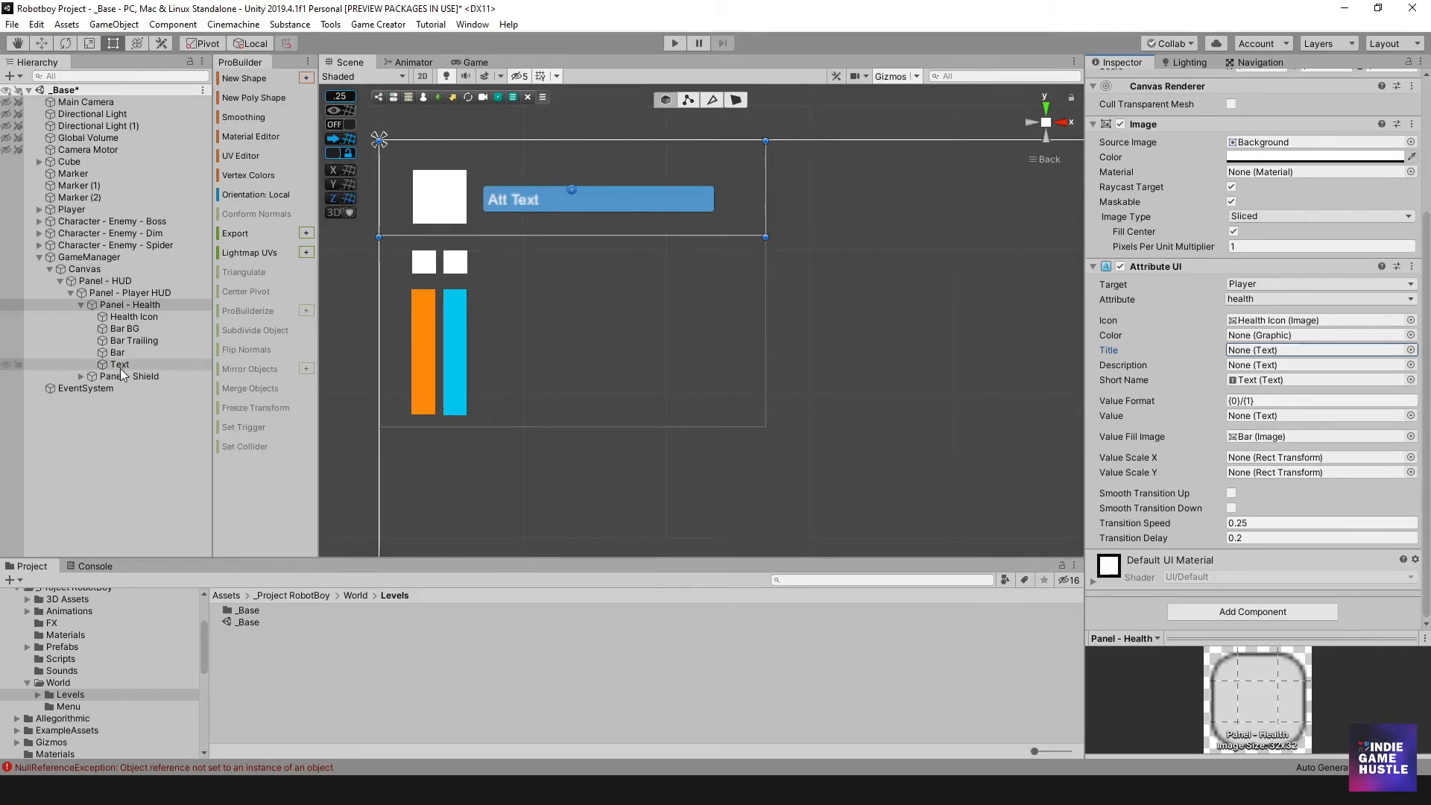
{"action": "left_click", "coordinate": [141, 342]}
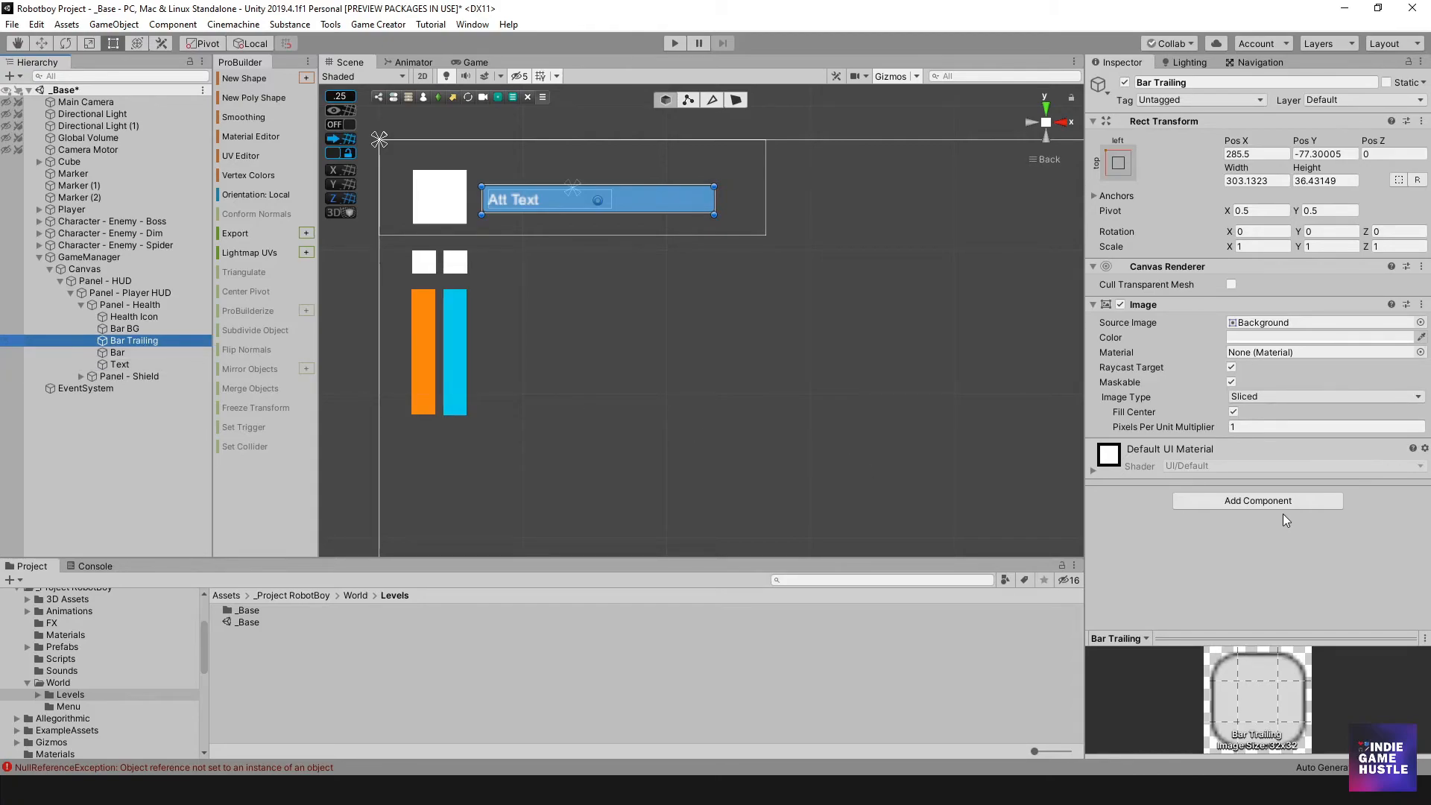
{"action": "left_click", "coordinate": [1261, 502]}
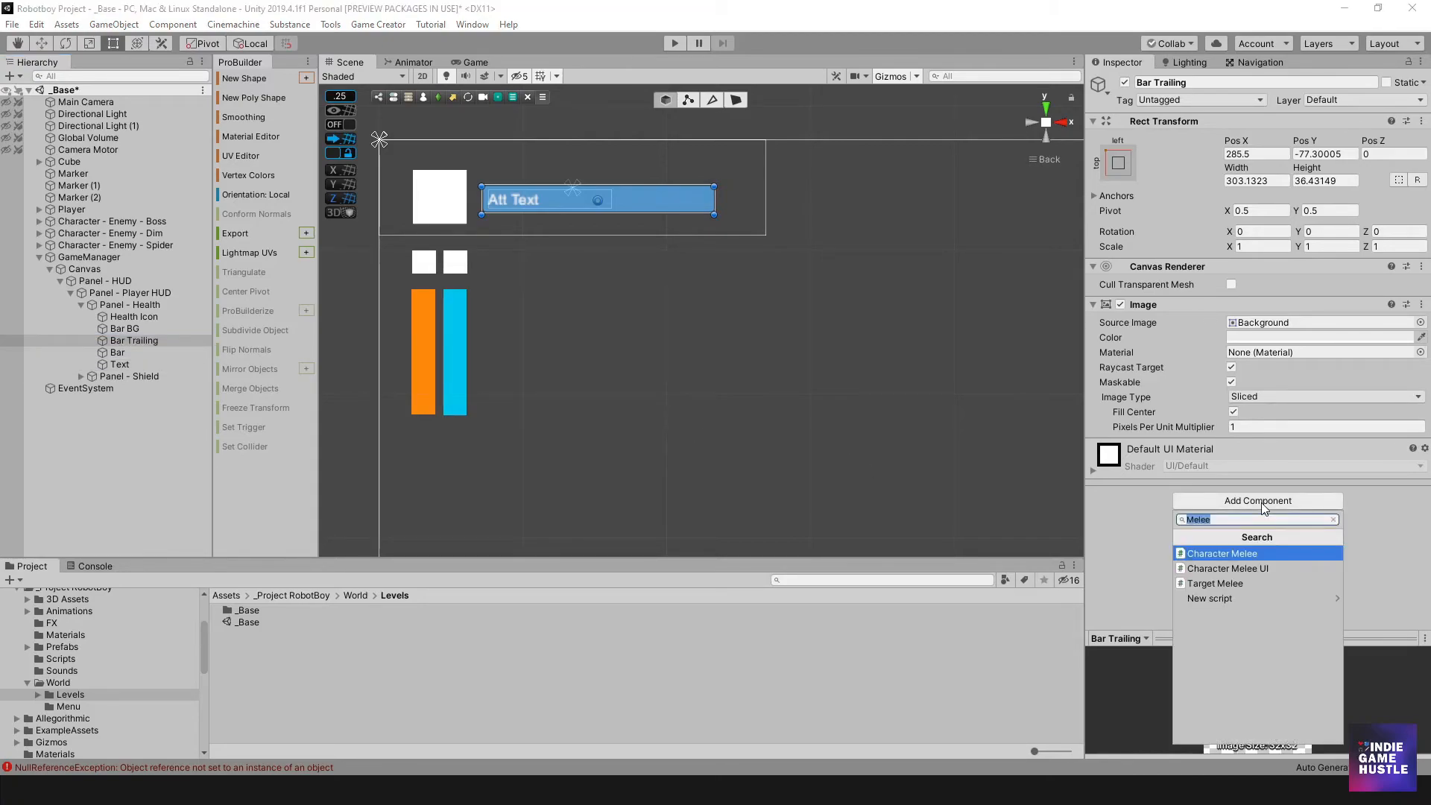
{"action": "left_click", "coordinate": [1263, 569]}
{"action": "scroll", "coordinate": [1267, 521], "scroll_direction": "down", "scroll_amount": 2}
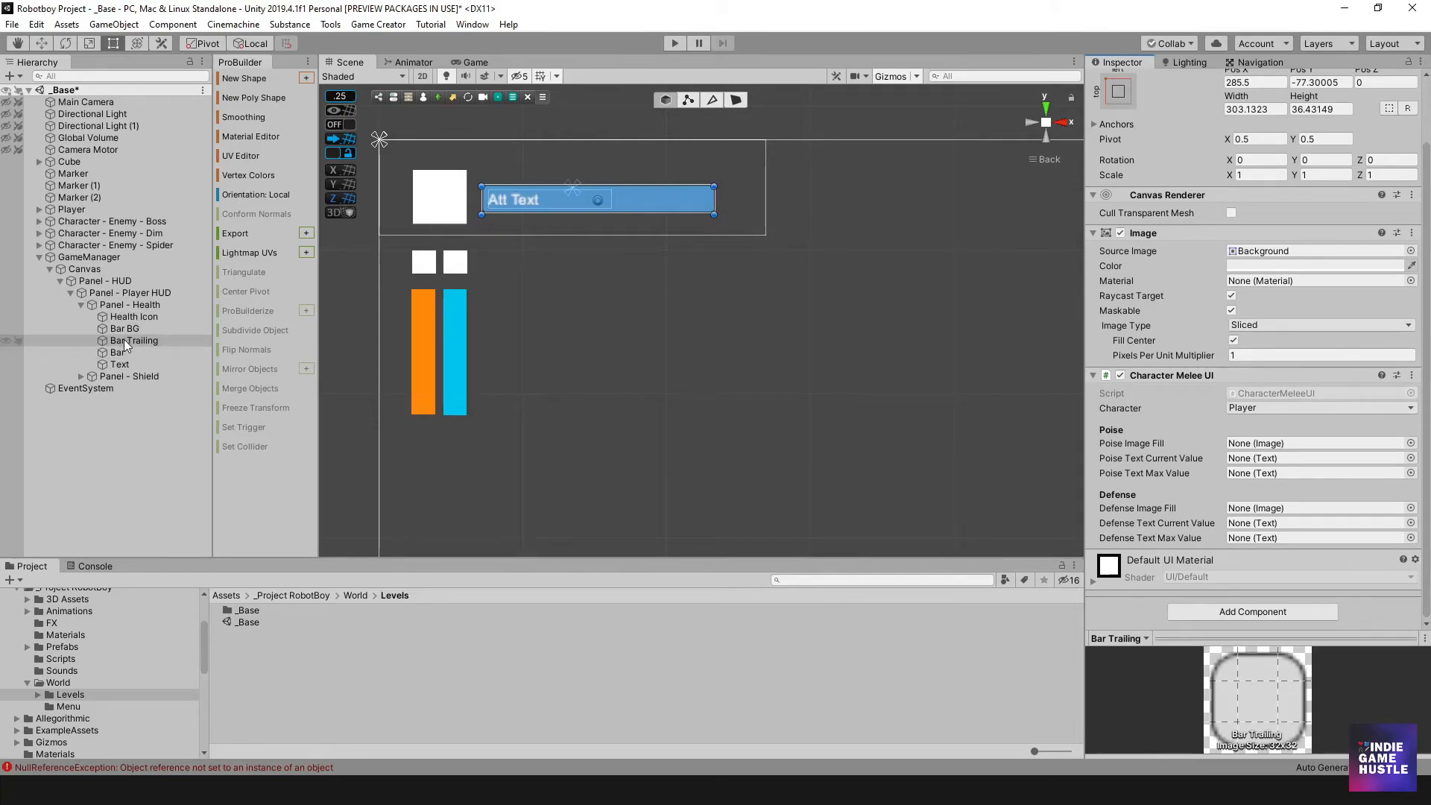
{"action": "left_click", "coordinate": [1412, 374]}
{"action": "left_click", "coordinate": [1356, 412]}
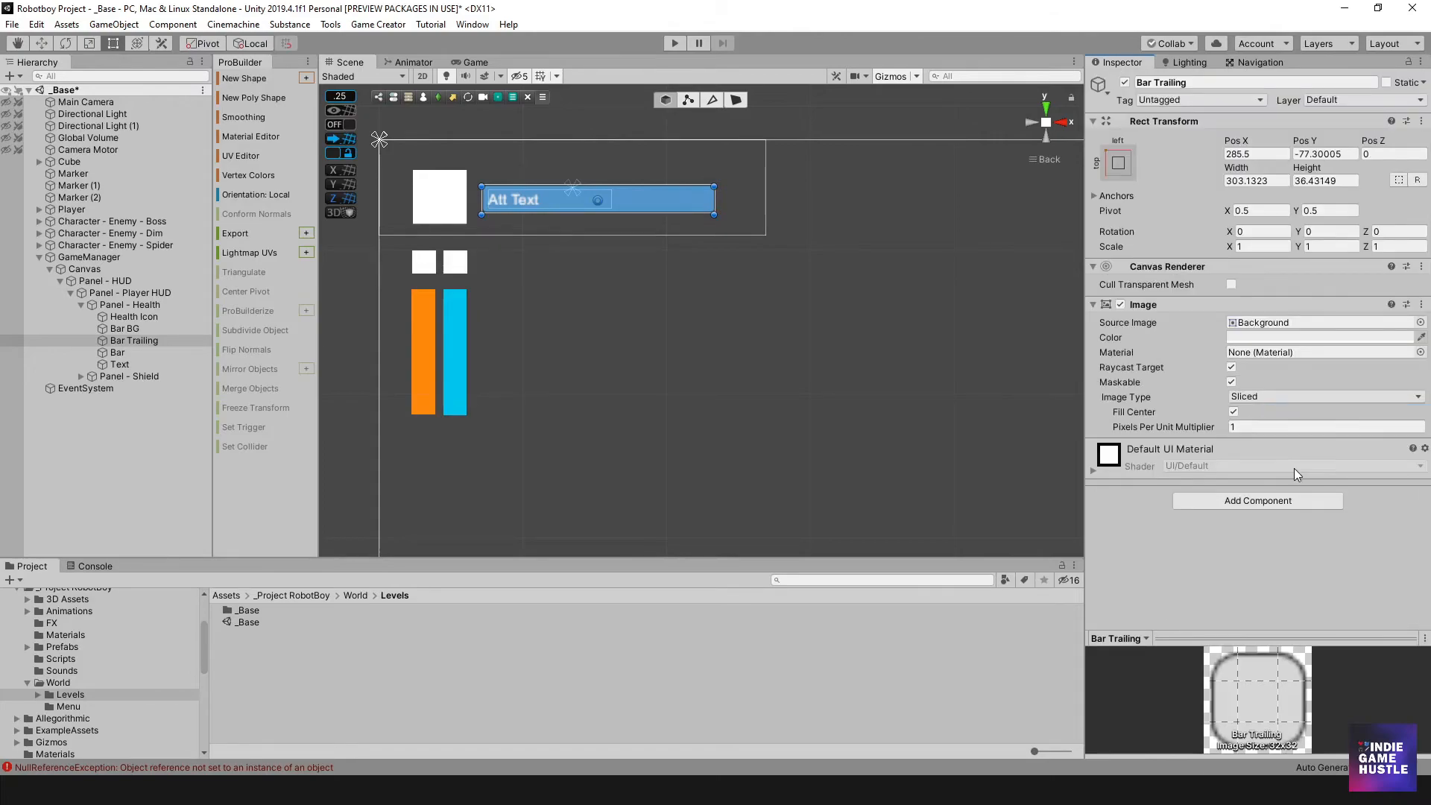
- Add an Attribute UI component to Bar Trailing and set its attribute to health
{"action": "left_click", "coordinate": [1258, 503]}
{"action": "type", "text": "Att"}
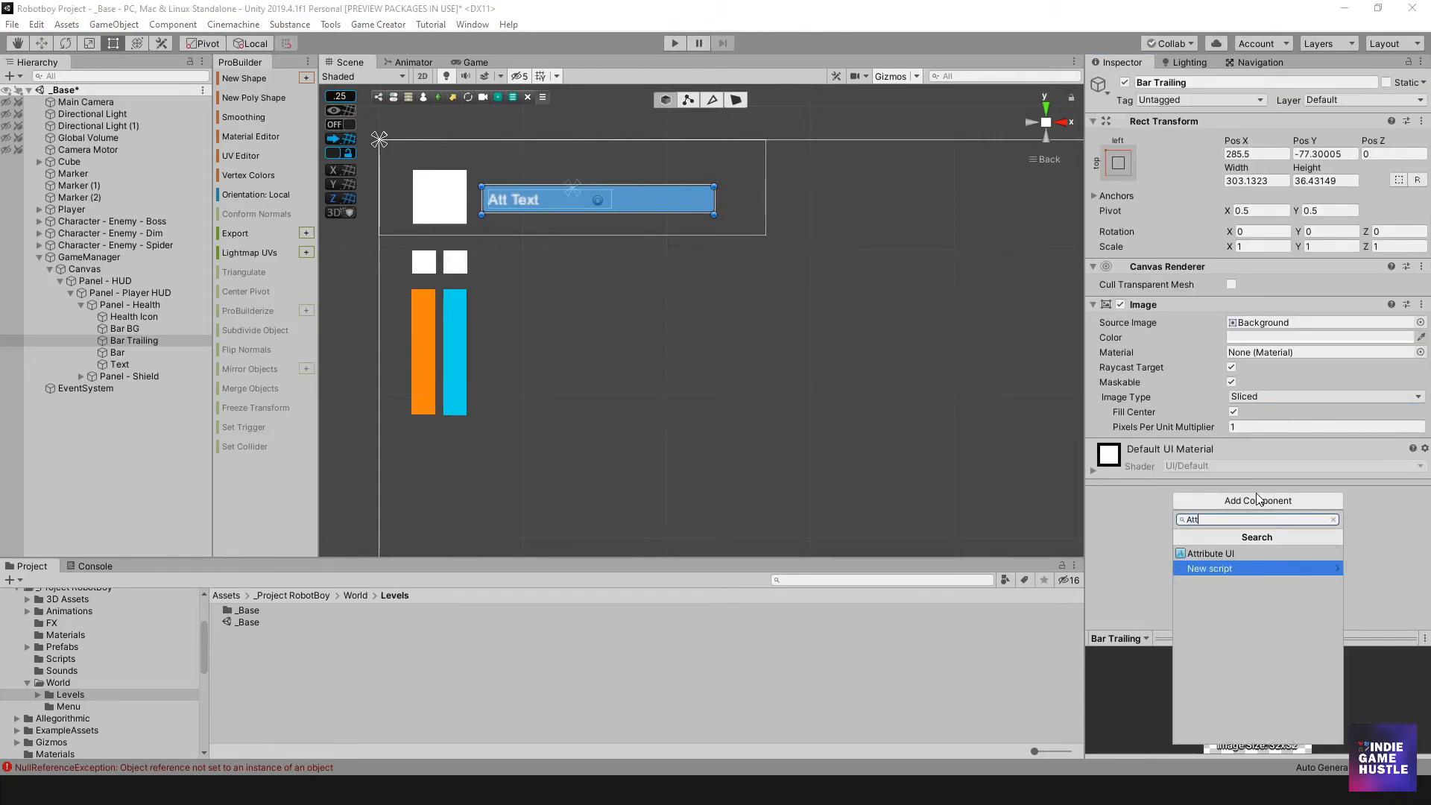
{"action": "left_click", "coordinate": [1245, 553]}
{"action": "scroll", "coordinate": [1281, 507], "scroll_direction": "down", "scroll_amount": 3}
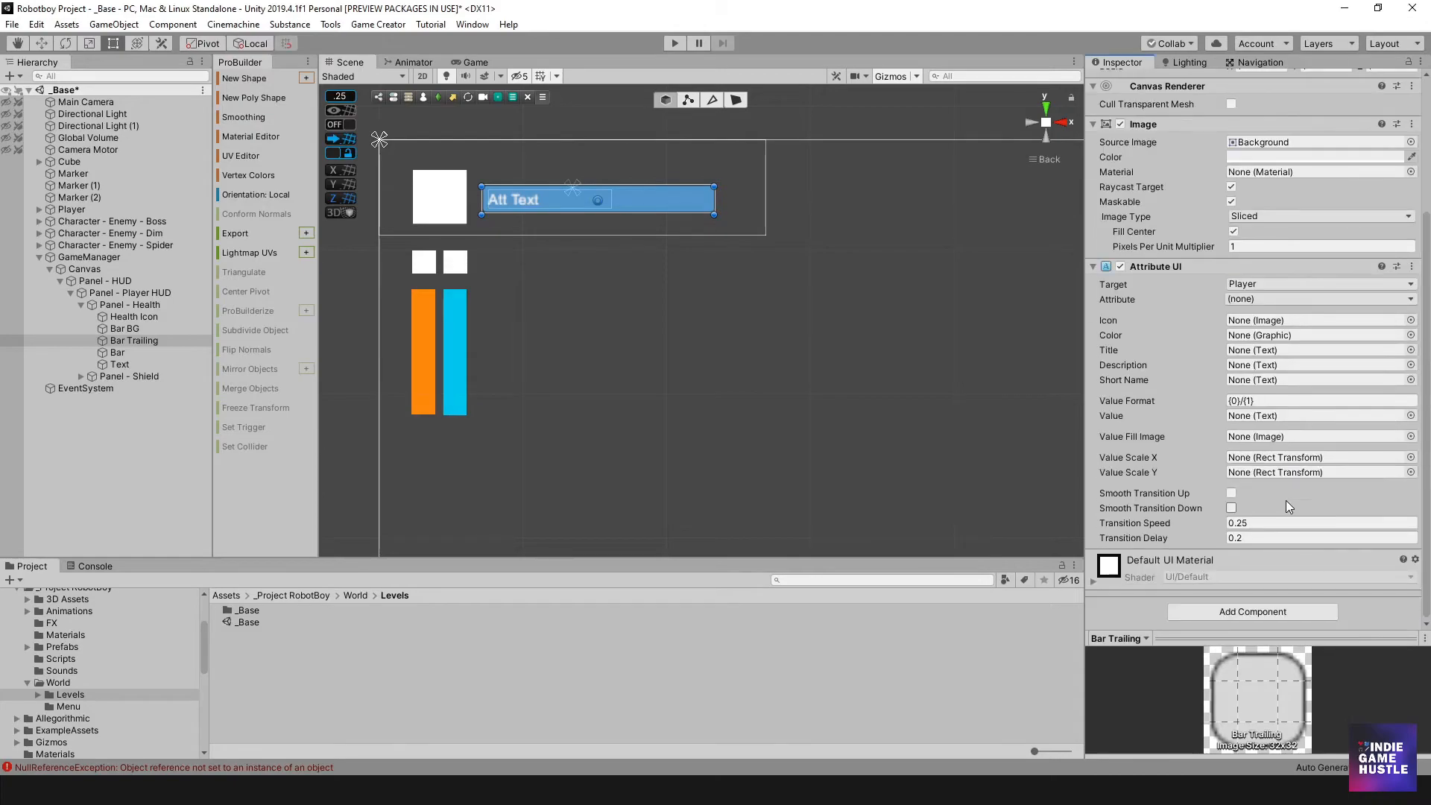
{"action": "left_click", "coordinate": [1263, 301]}
{"action": "left_click", "coordinate": [1258, 342]}
- Assign Bar Trailing as the Value Fill Image of its own Attribute UI, and enable Smooth Transition Down
{"action": "left_click_drag", "start_coordinate": [114, 340], "coordinate": [1278, 439]}
{"action": "left_click", "coordinate": [1230, 507]}
- Set the health panel's Bar to the Filled image type with the Square sprite as its source image
{"action": "left_click", "coordinate": [114, 306]}
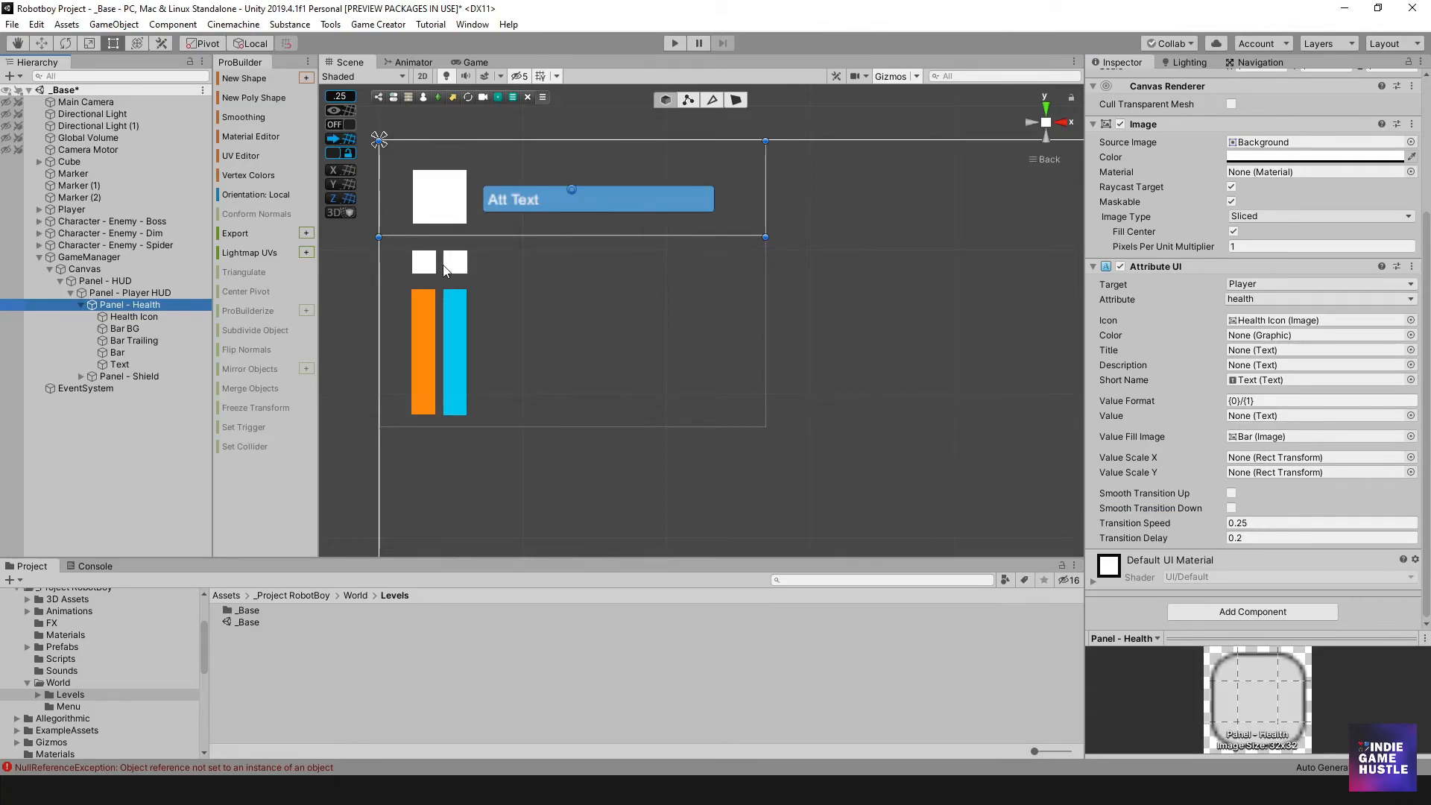
{"action": "left_click", "coordinate": [128, 351]}
{"action": "left_click", "coordinate": [1294, 396]}
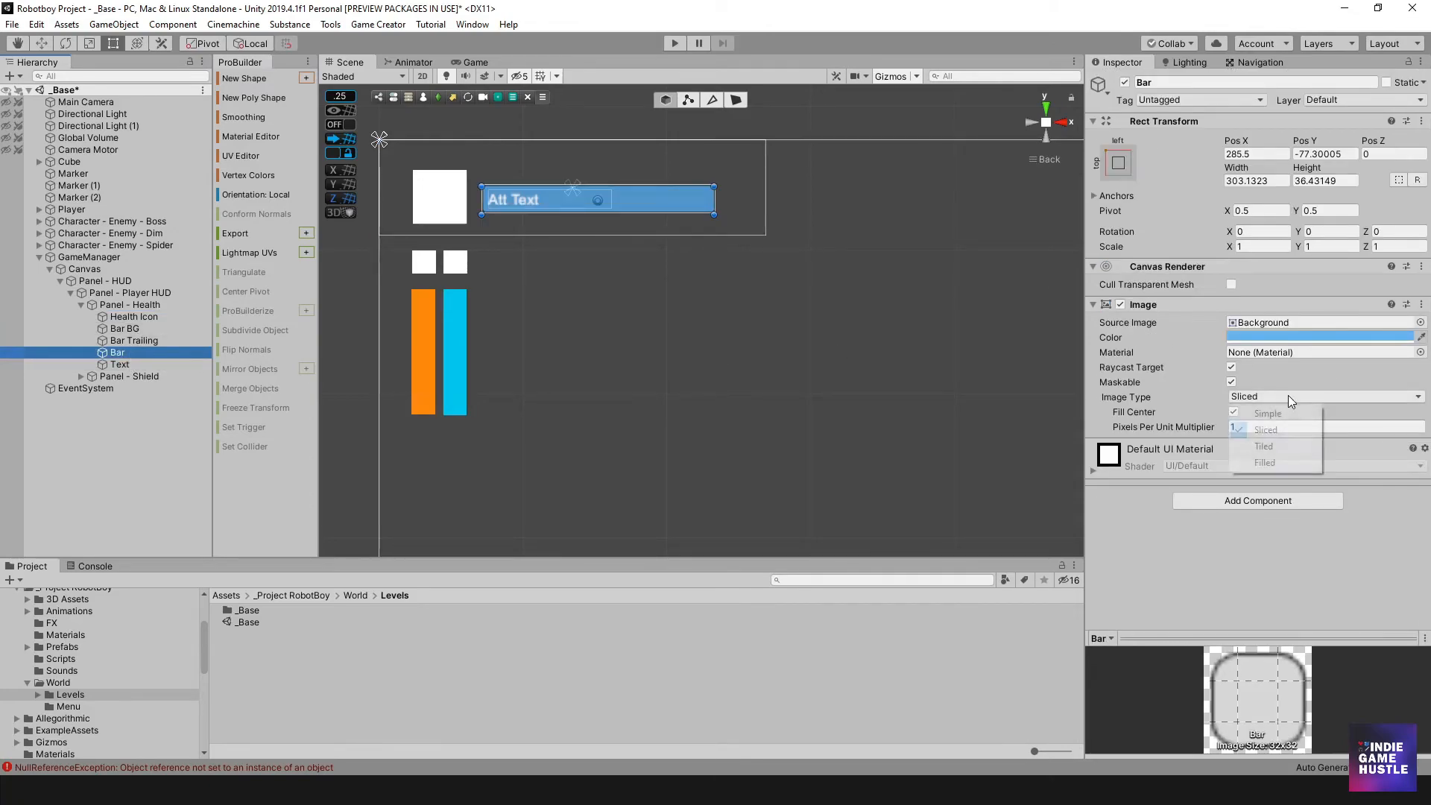
{"action": "left_click", "coordinate": [1273, 462]}
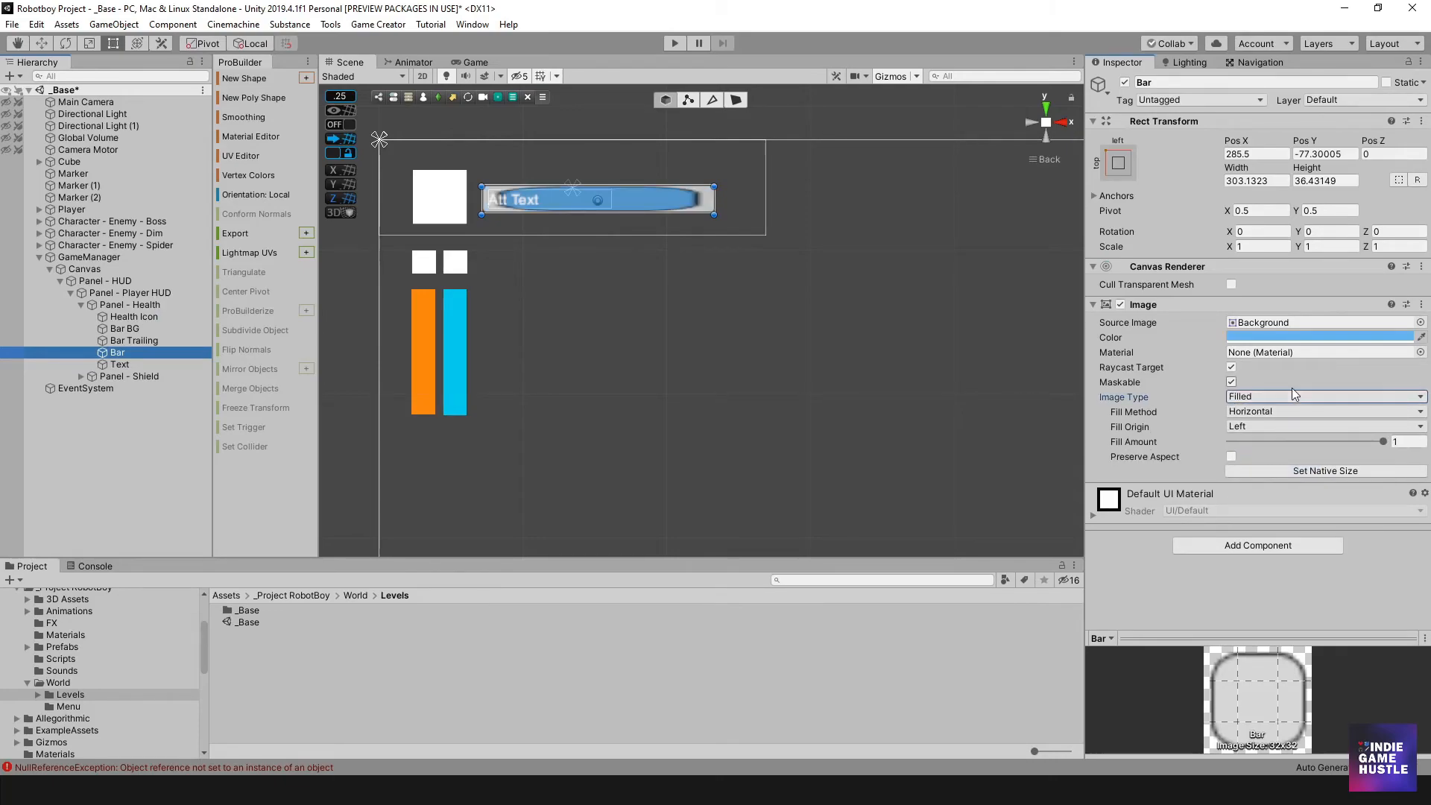
{"action": "left_click", "coordinate": [1419, 322]}
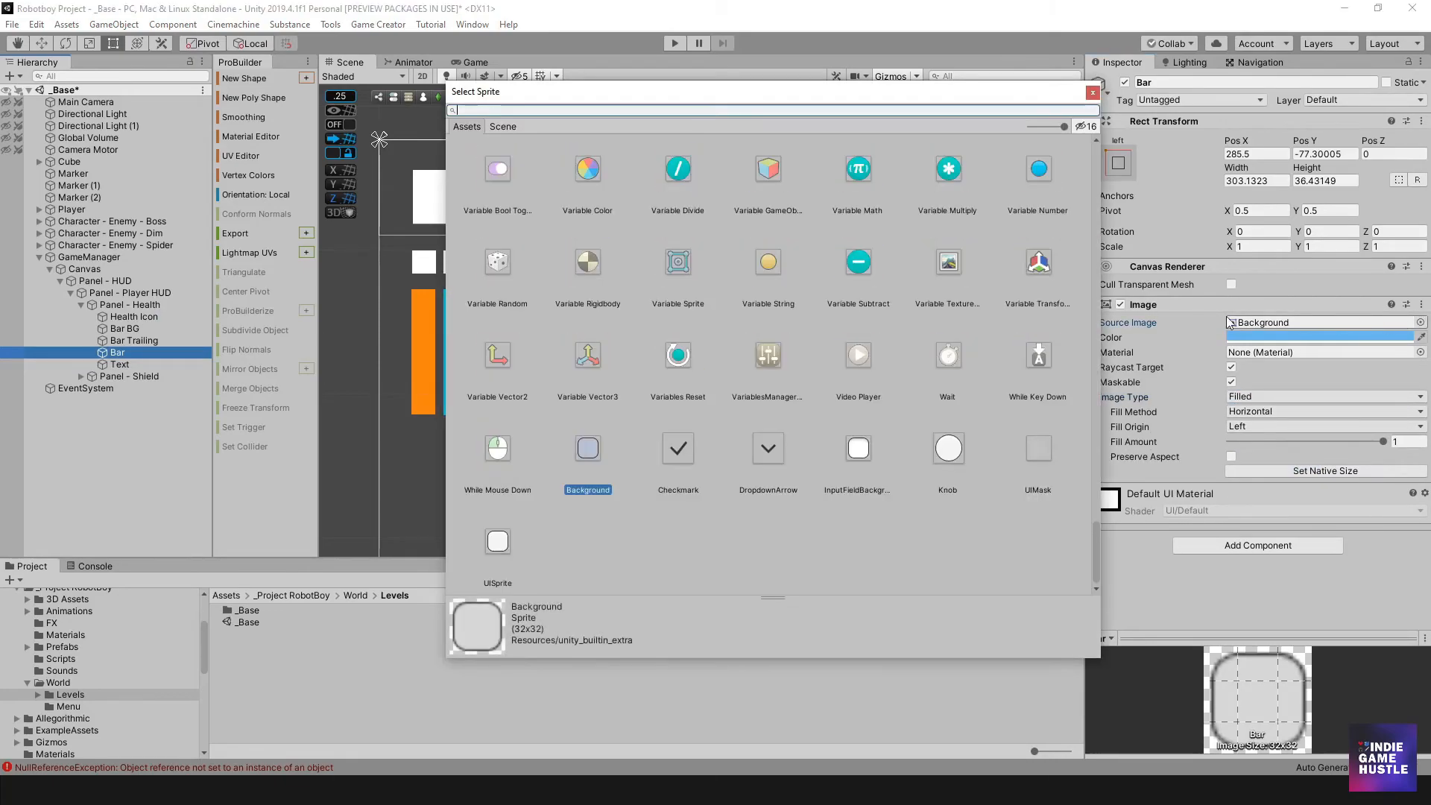
{"action": "scroll", "coordinate": [964, 386], "scroll_direction": "up", "scroll_amount": 10}
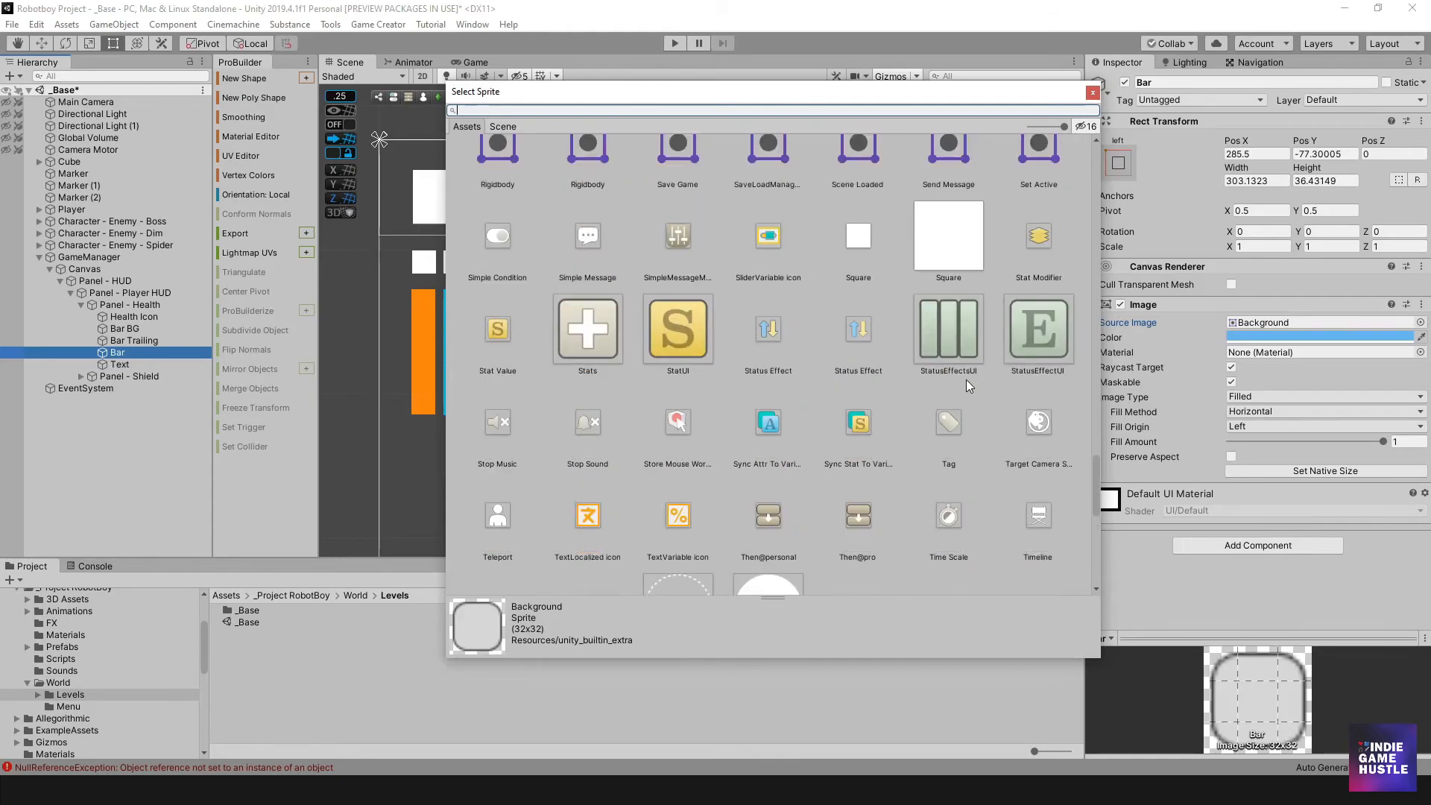
{"action": "scroll", "coordinate": [968, 373], "scroll_direction": "up", "scroll_amount": 2}
{"action": "double_click", "coordinate": [955, 333]}
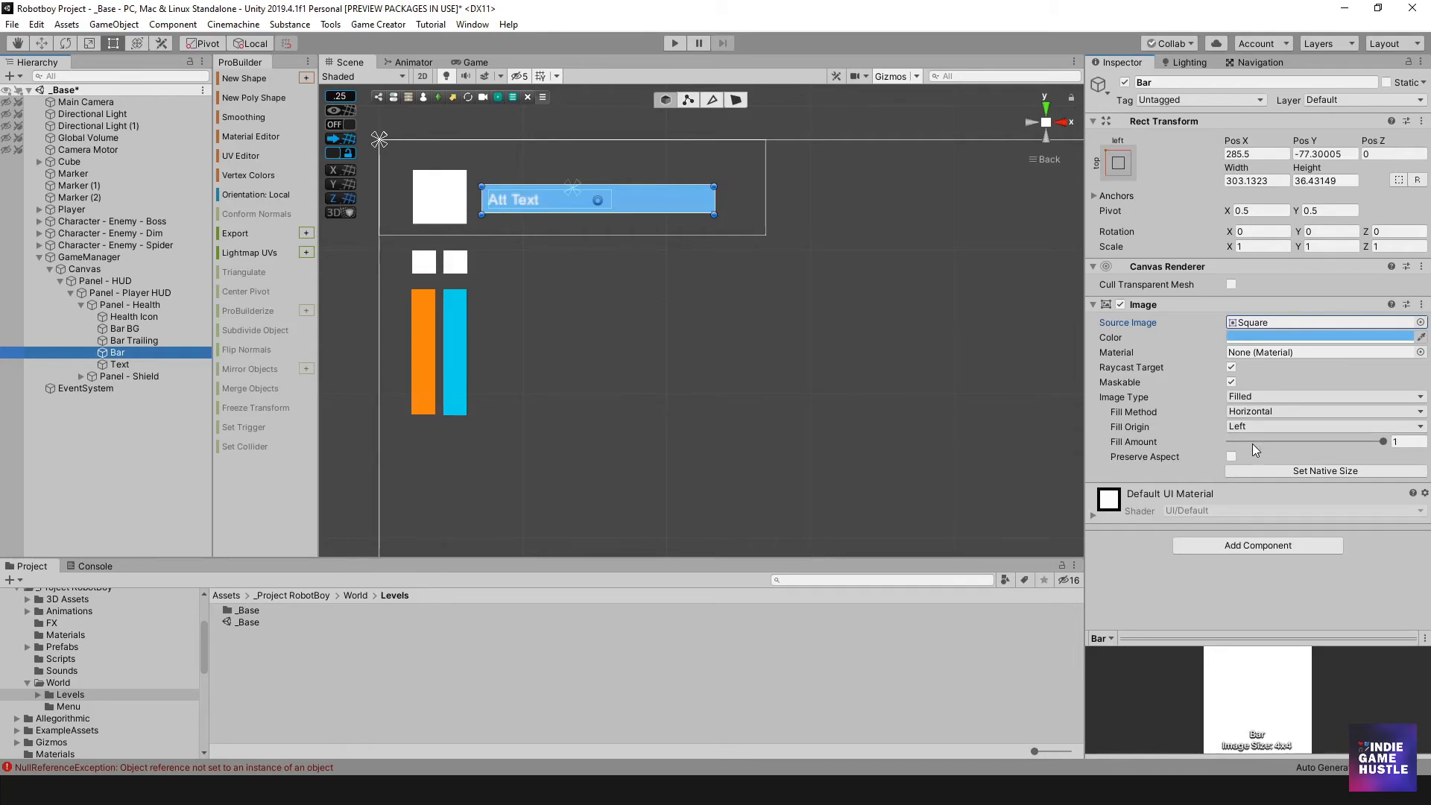
- Set Bar Trailing to the Filled image type and assign the Square sprite as its source image
{"action": "left_click", "coordinate": [131, 340]}
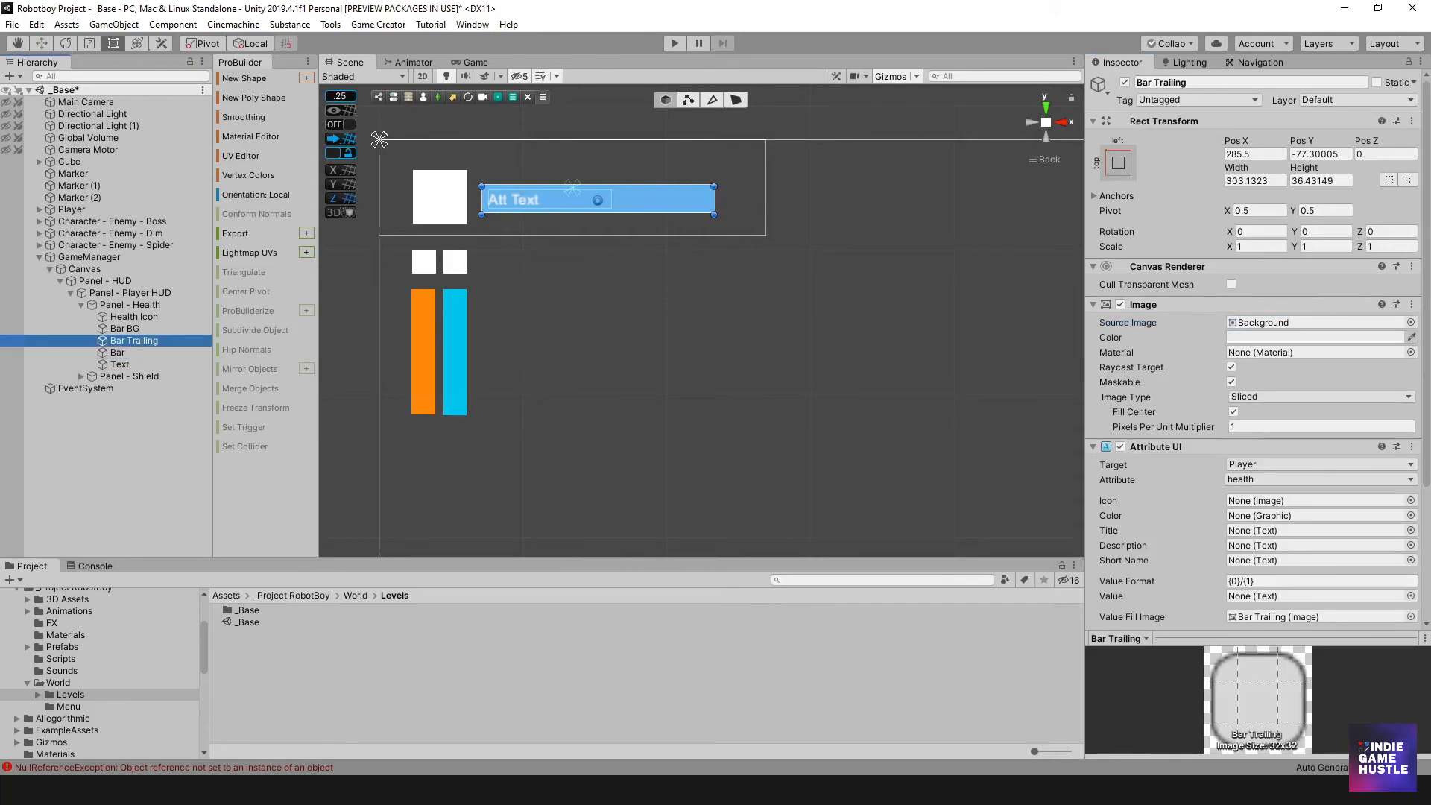
{"action": "left_click", "coordinate": [1287, 395]}
{"action": "left_click", "coordinate": [1271, 464]}
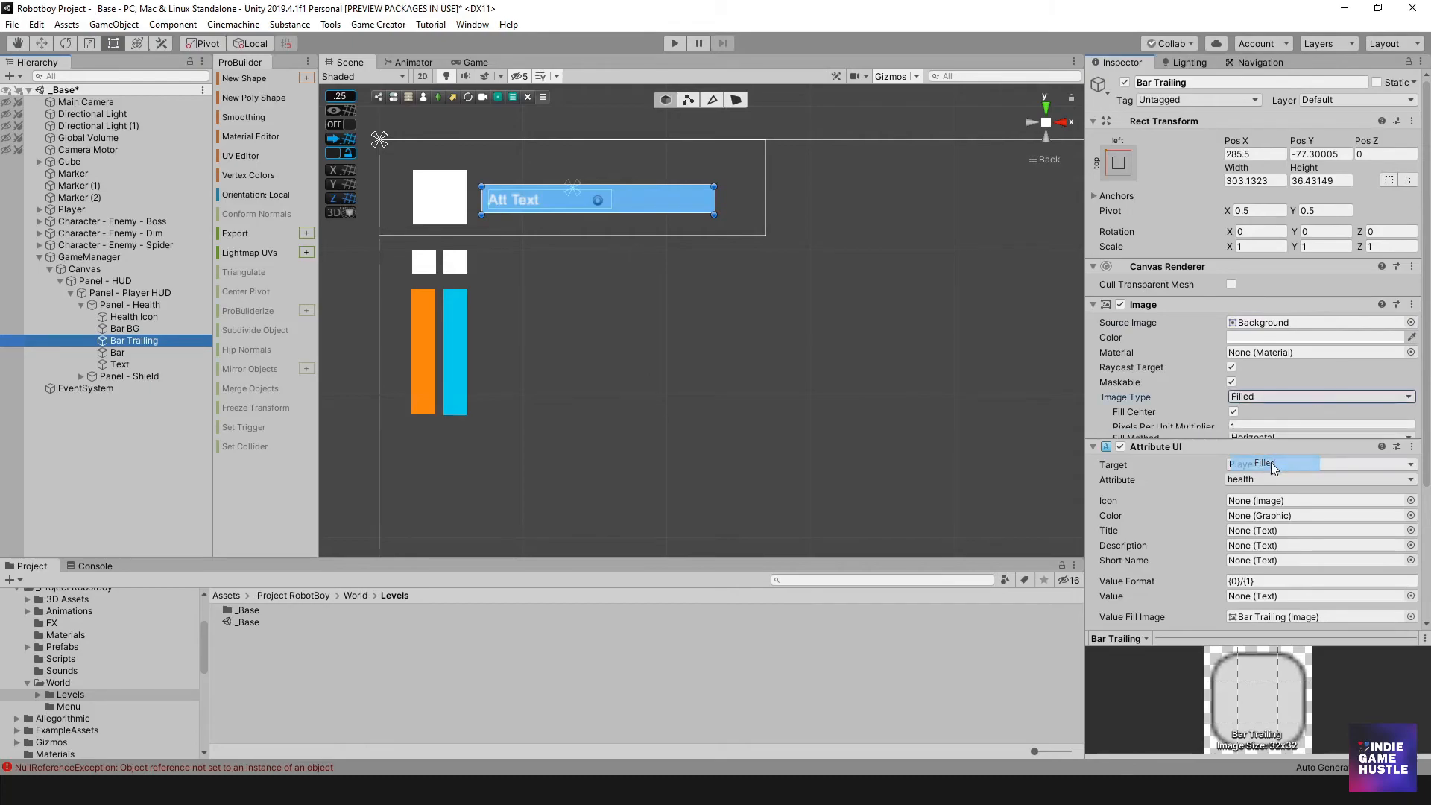
{"action": "left_click", "coordinate": [1410, 321]}
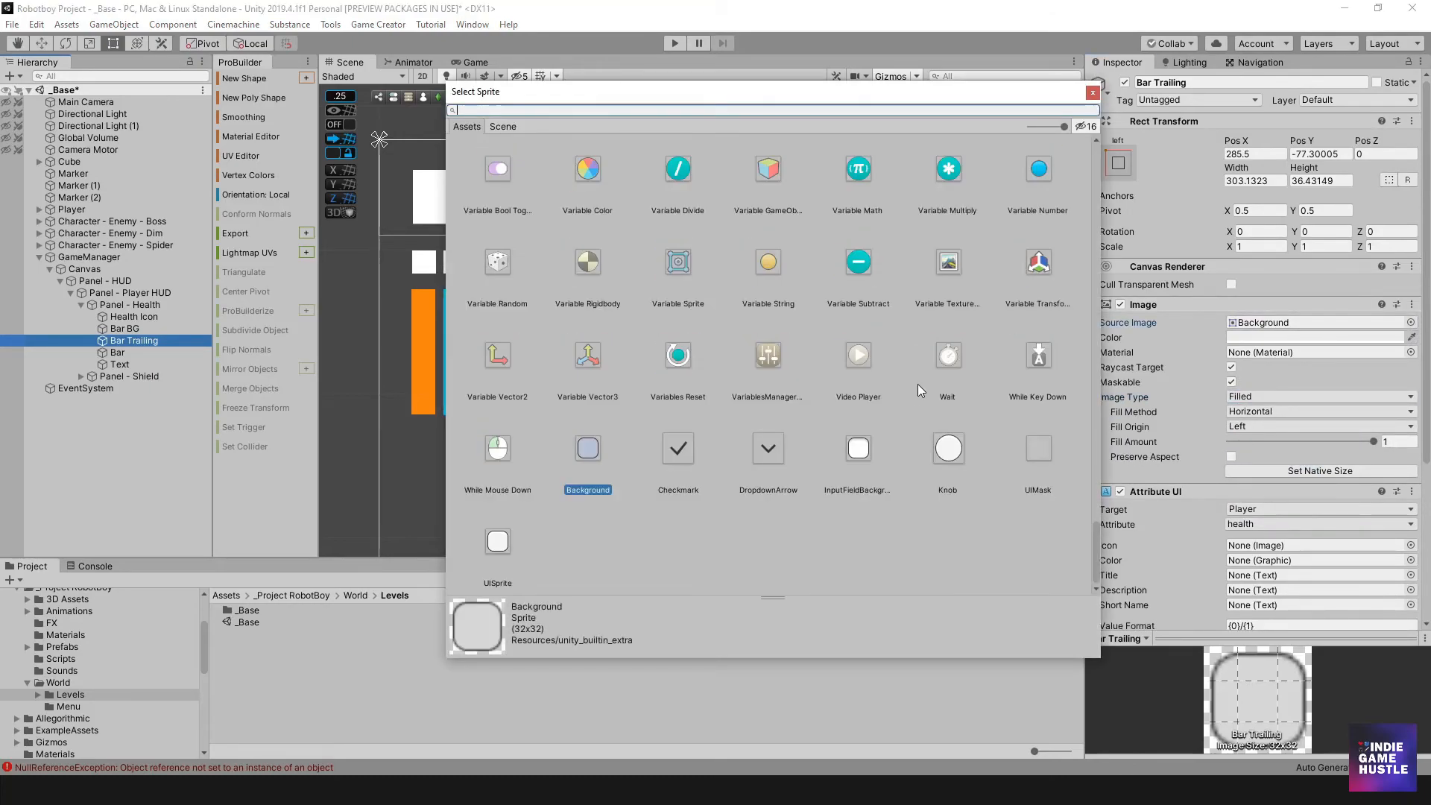
{"action": "scroll", "coordinate": [939, 290], "scroll_direction": "up", "scroll_amount": 15}
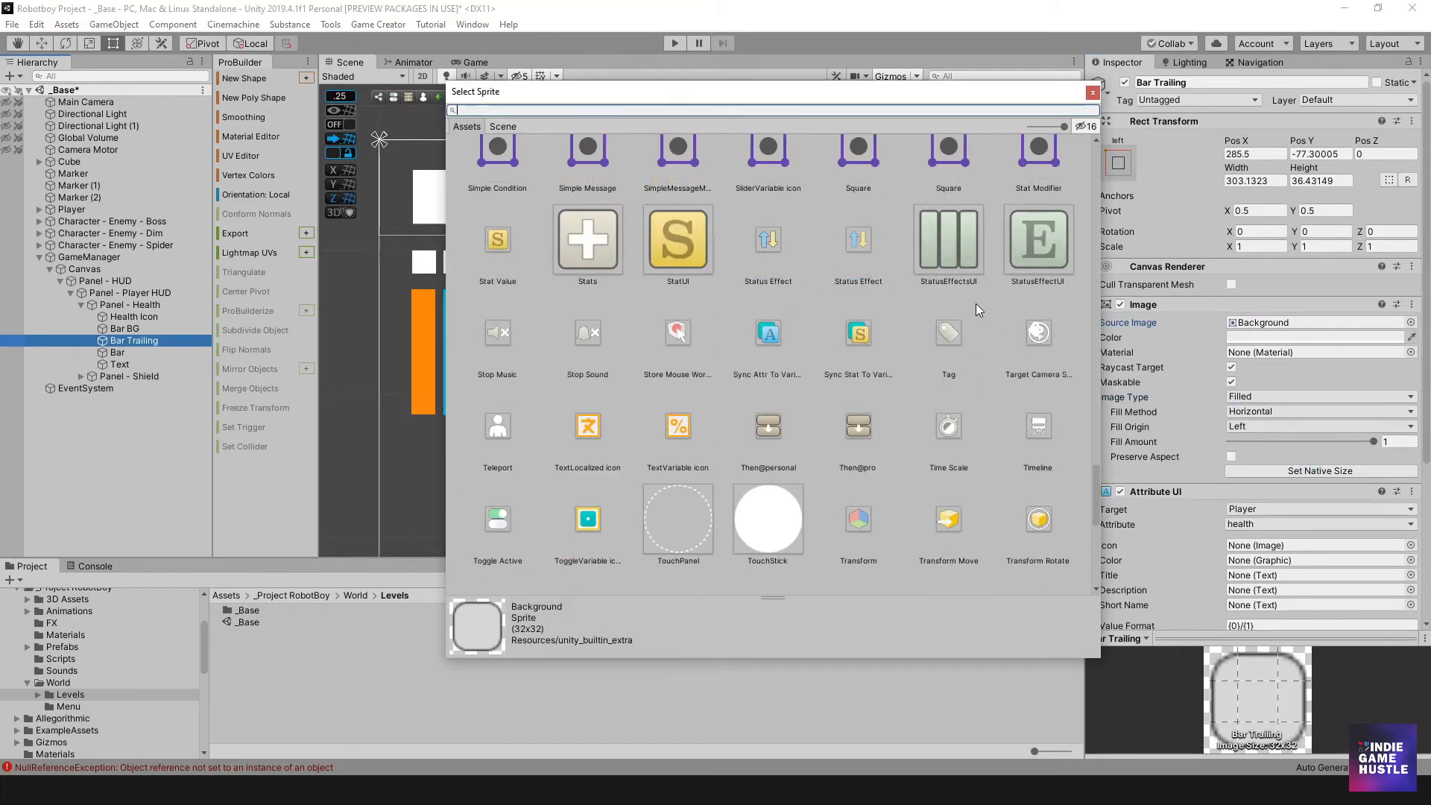
{"action": "scroll", "coordinate": [962, 298], "scroll_direction": "up", "scroll_amount": 1}
{"action": "left_click", "coordinate": [948, 284]}
{"action": "double_click", "coordinate": [948, 284]}
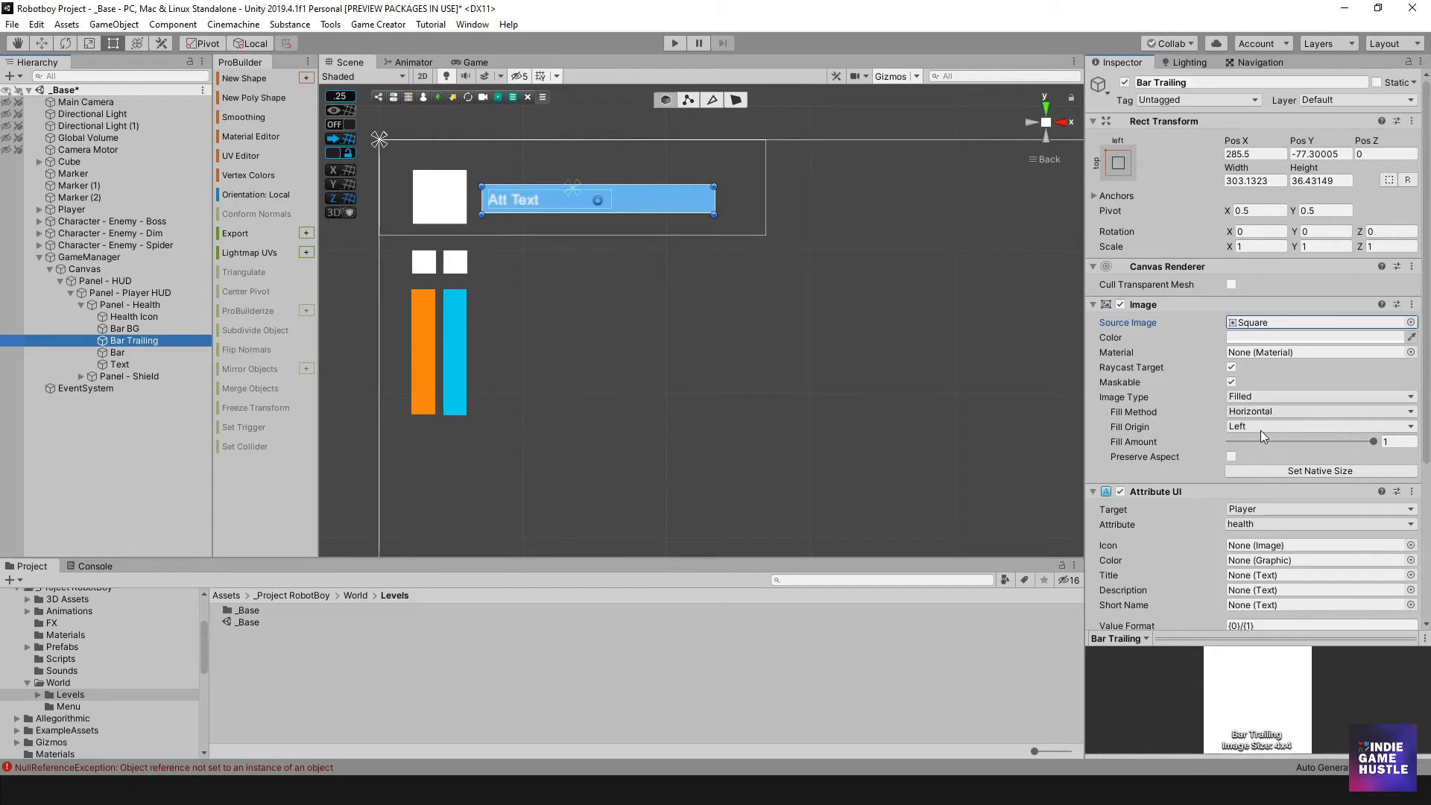
- Examine the color of Bar BG and compare the image settings of Bar BG, Bar Trailing and Bar
{"action": "left_click", "coordinate": [149, 328]}
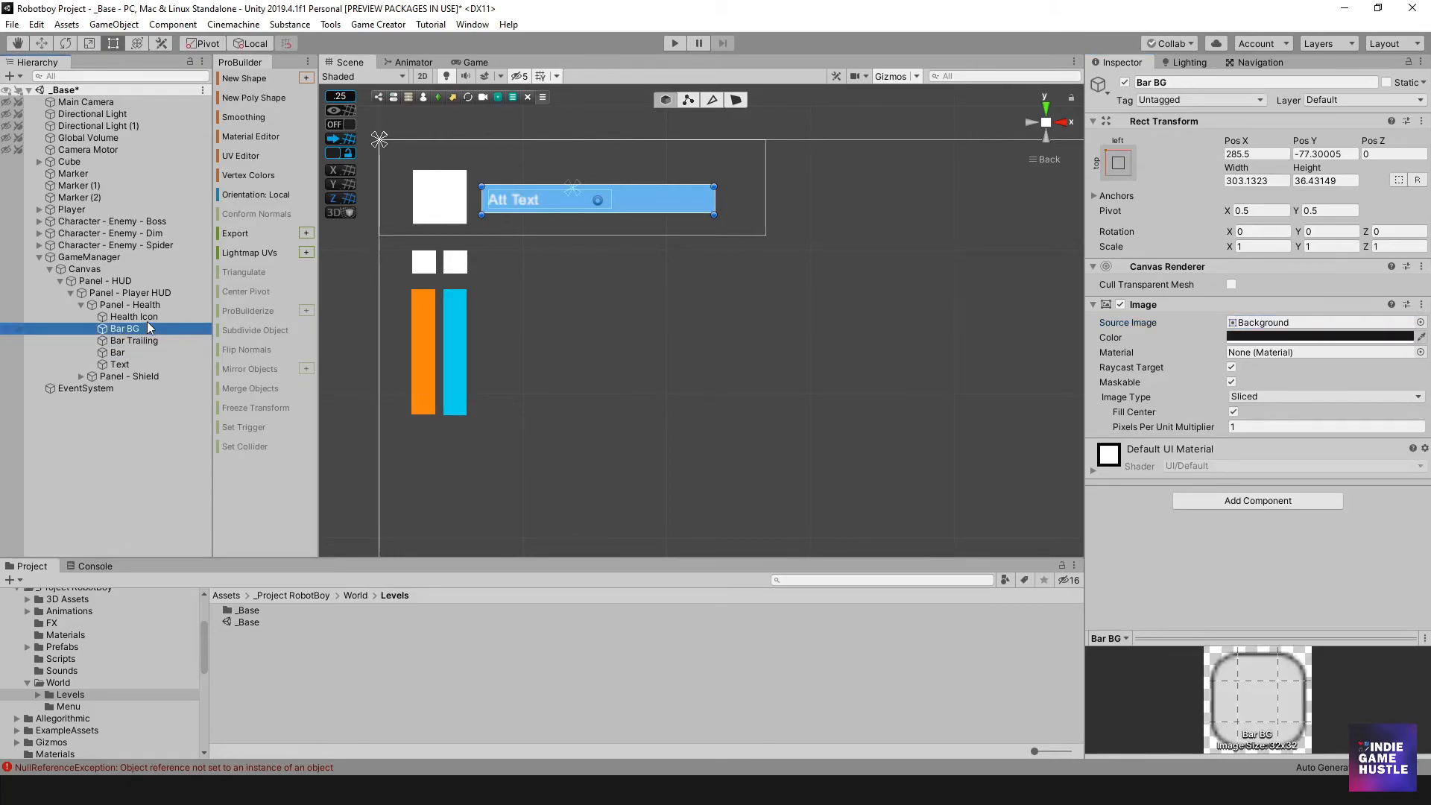
{"action": "left_click", "coordinate": [1317, 337]}
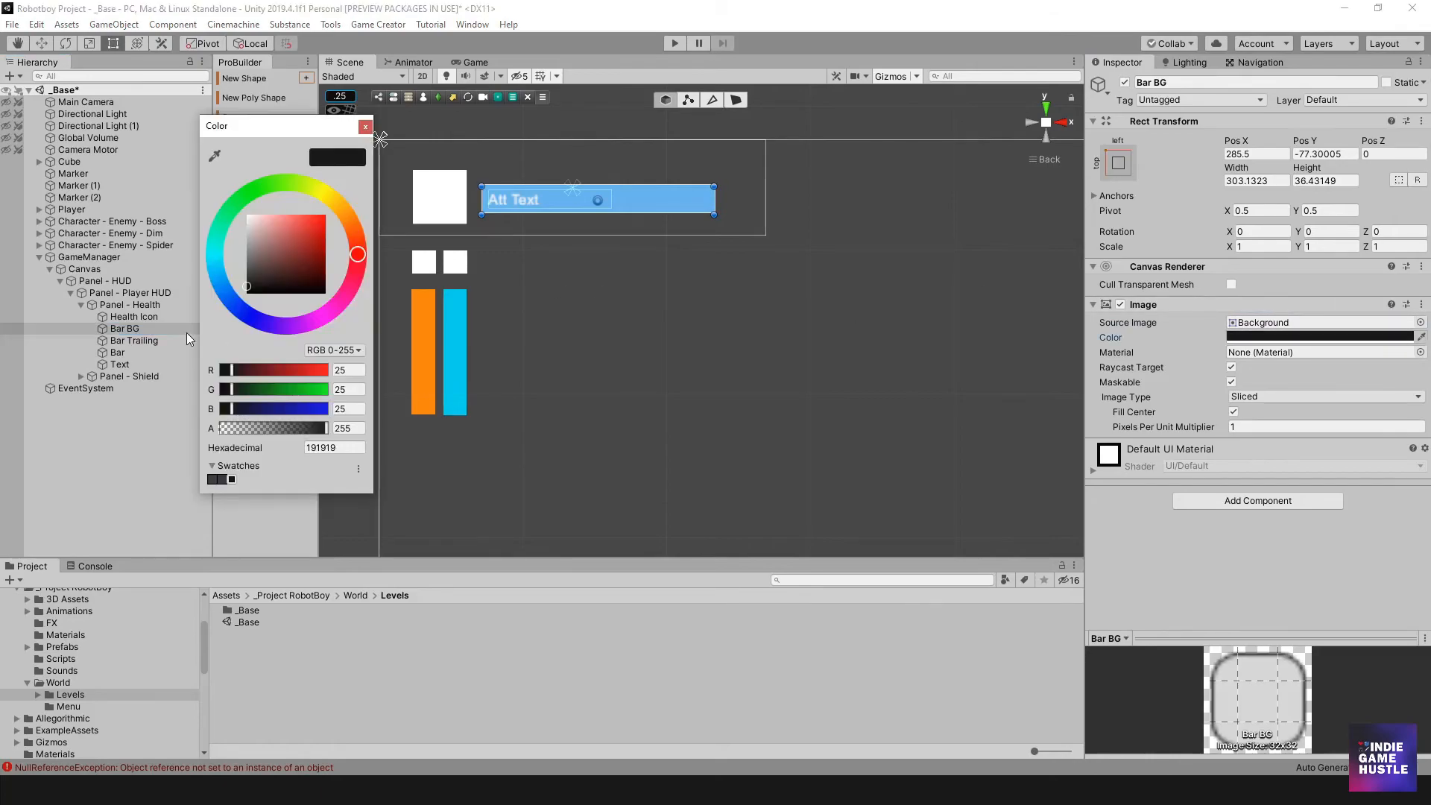
{"action": "left_click", "coordinate": [365, 128]}
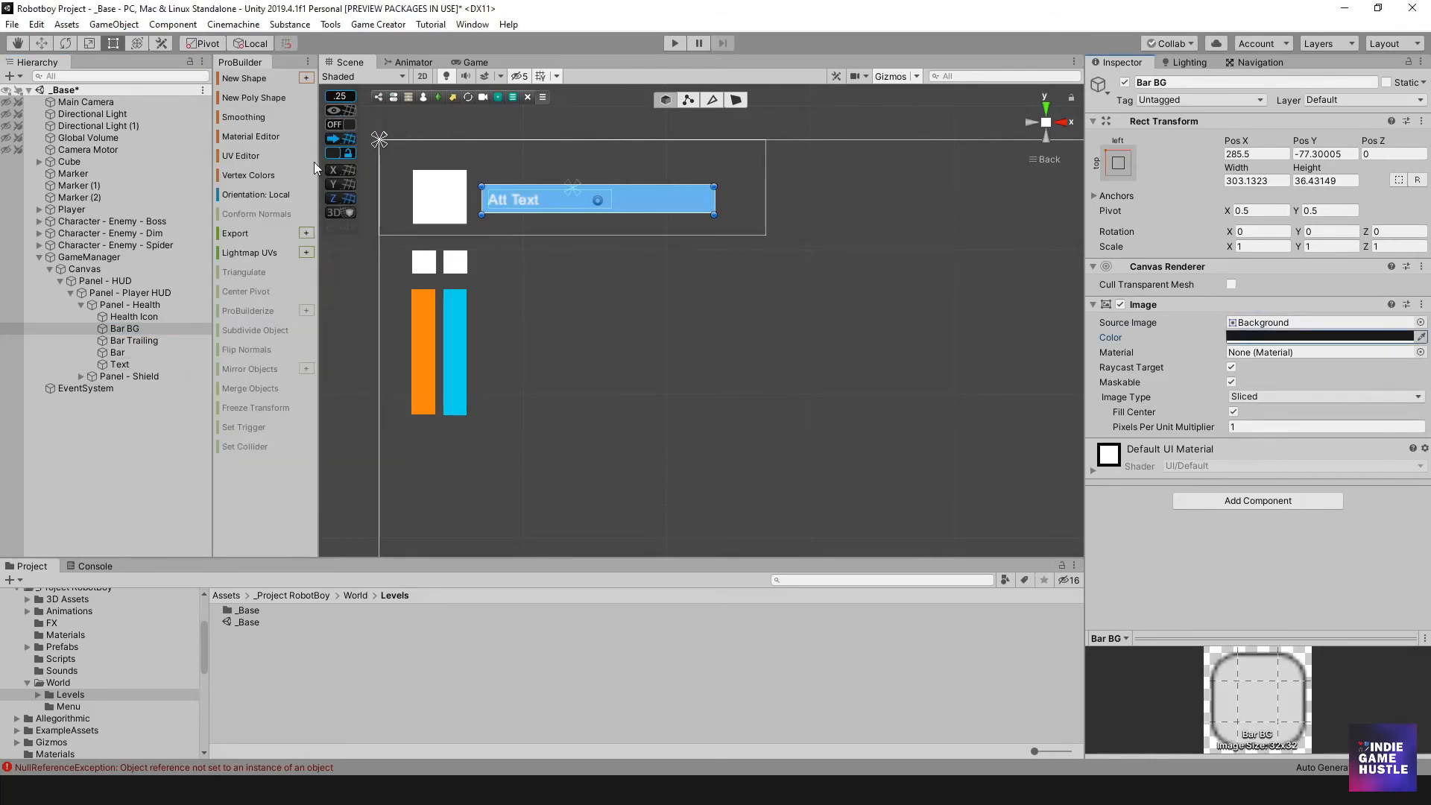
{"action": "left_click", "coordinate": [132, 354]}
{"action": "left_click", "coordinate": [134, 341]}
{"action": "left_click", "coordinate": [130, 352]}
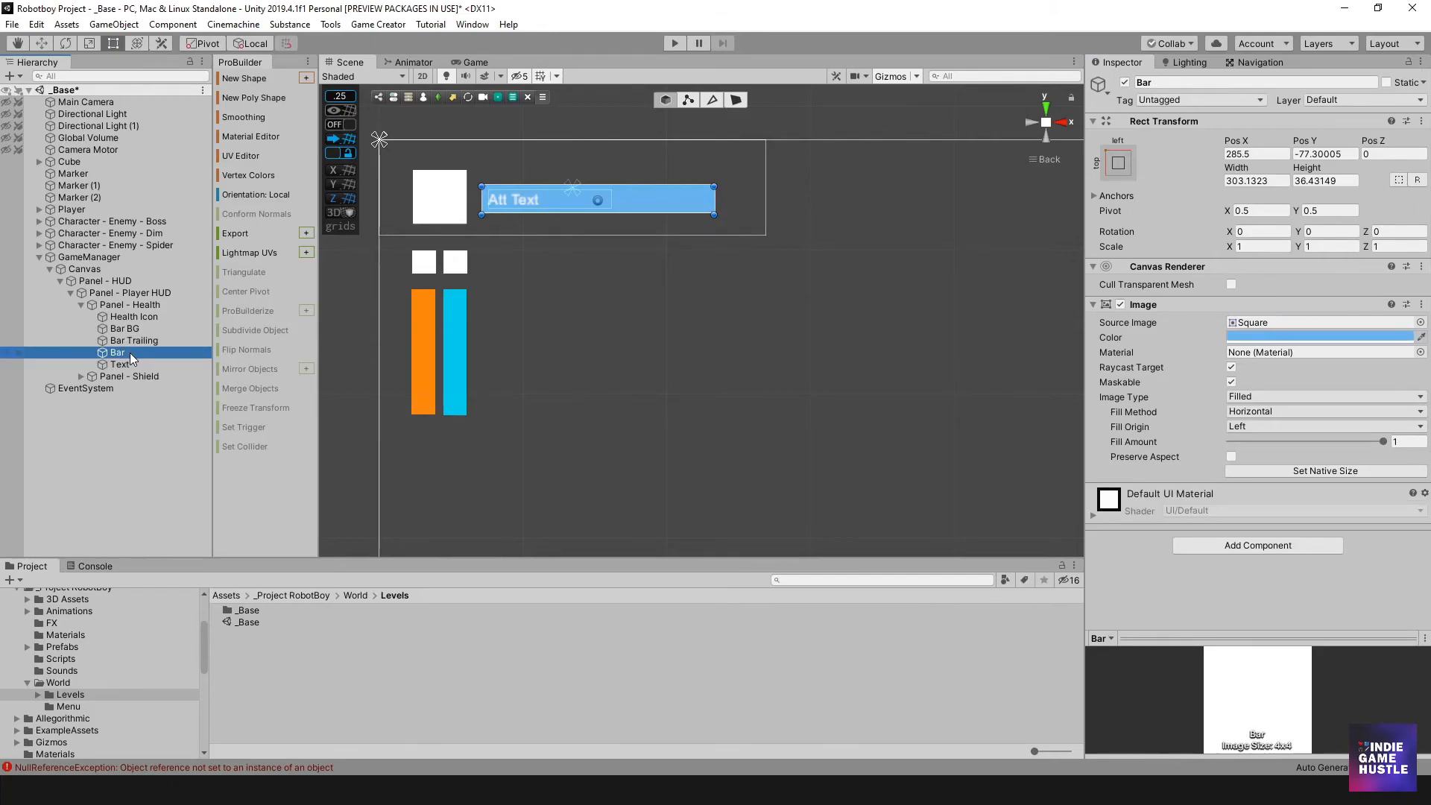
{"action": "left_click", "coordinate": [137, 341]}
{"action": "left_click", "coordinate": [133, 331]}
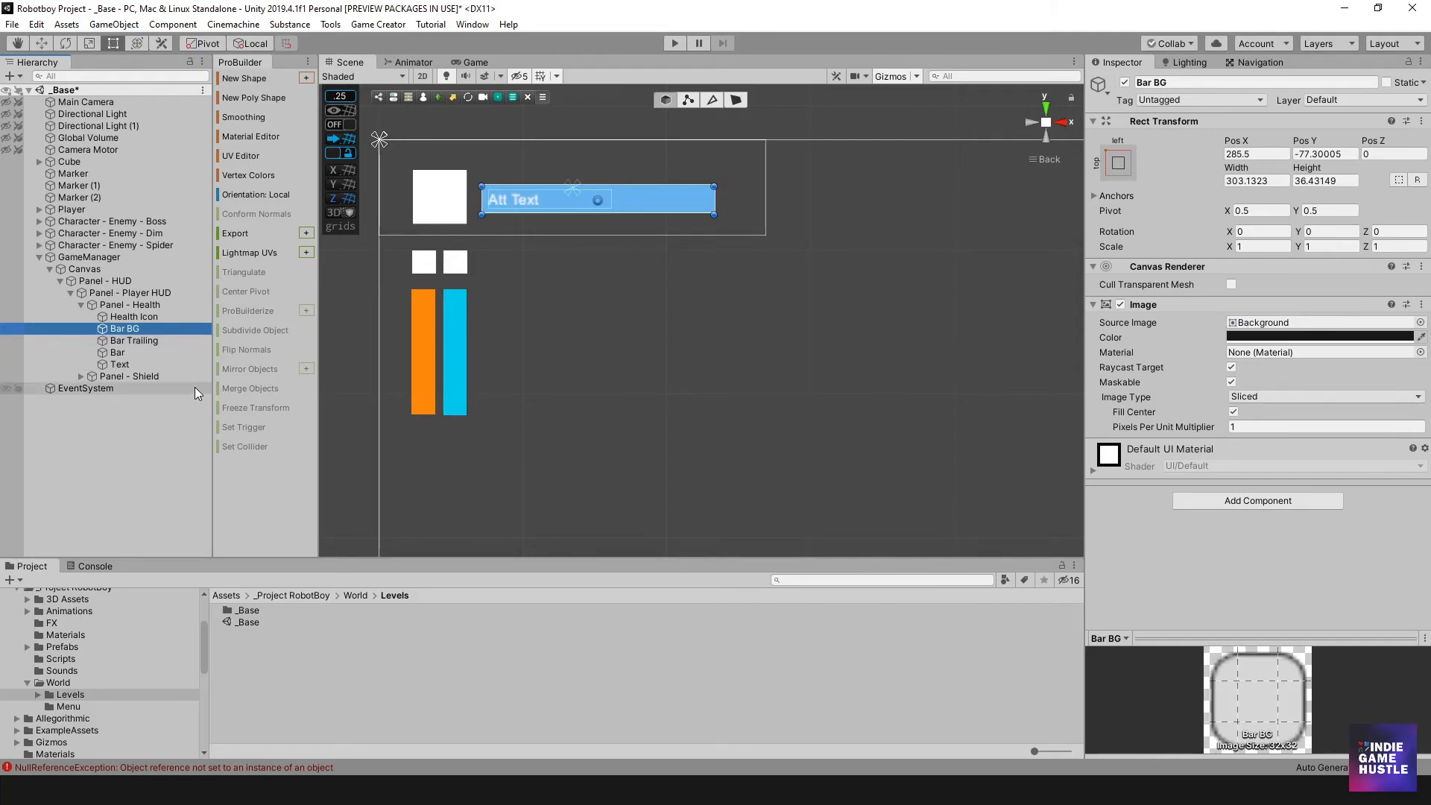
{"action": "left_click", "coordinate": [38, 257]}
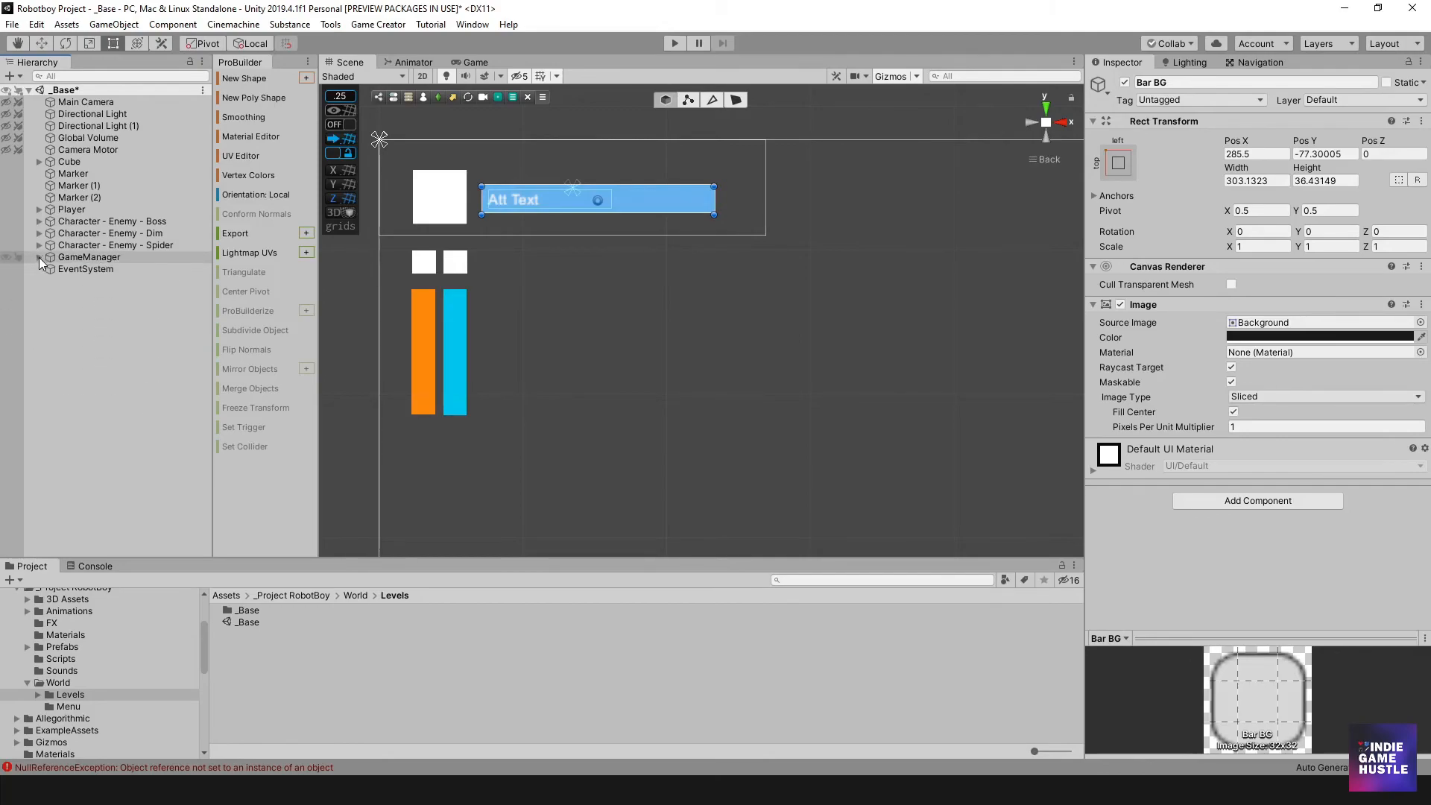
{"action": "right_click", "coordinate": [105, 289]}
{"action": "left_click", "coordinate": [77, 463]}
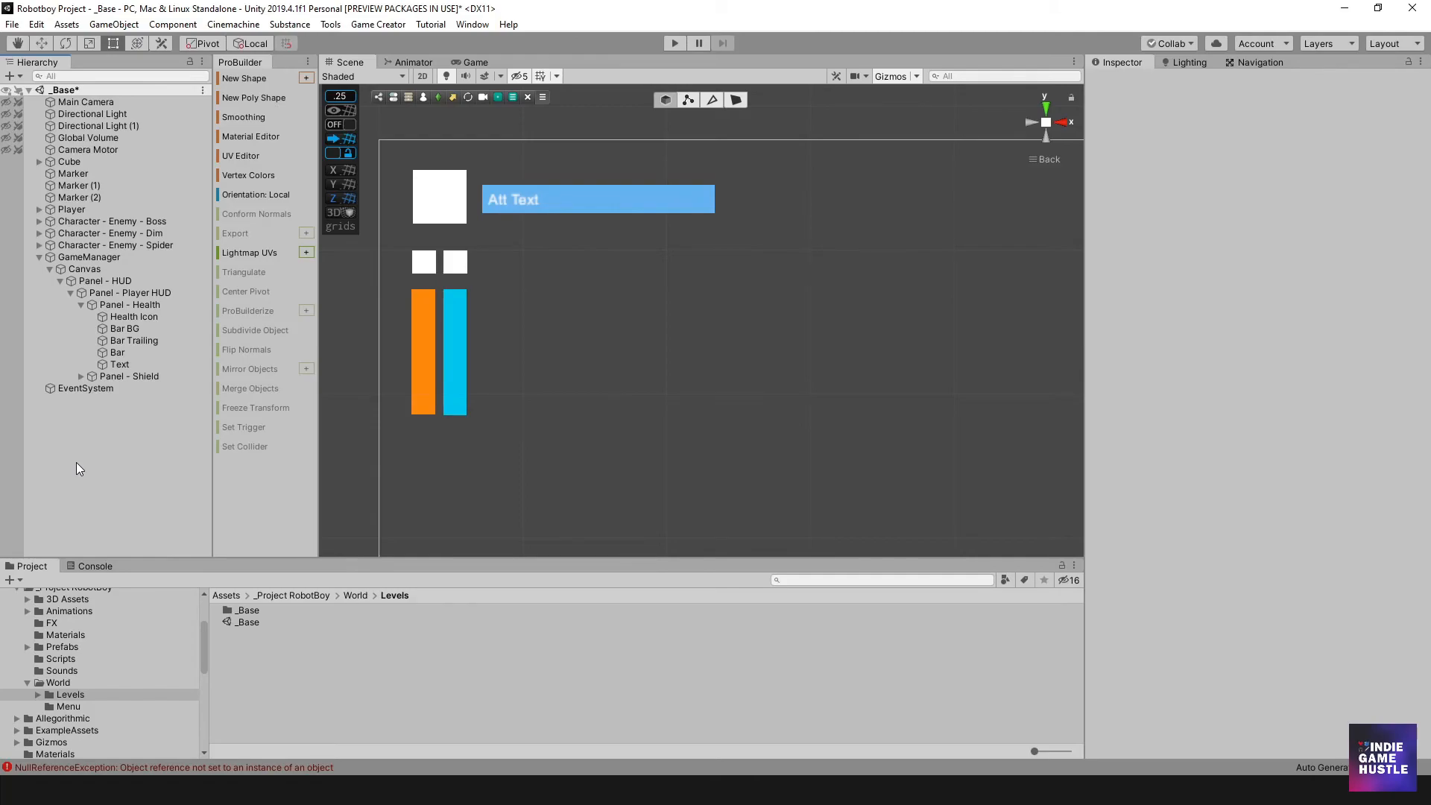
{"action": "right_click", "coordinate": [118, 409]}
{"action": "mouse_move", "coordinate": [187, 626]}
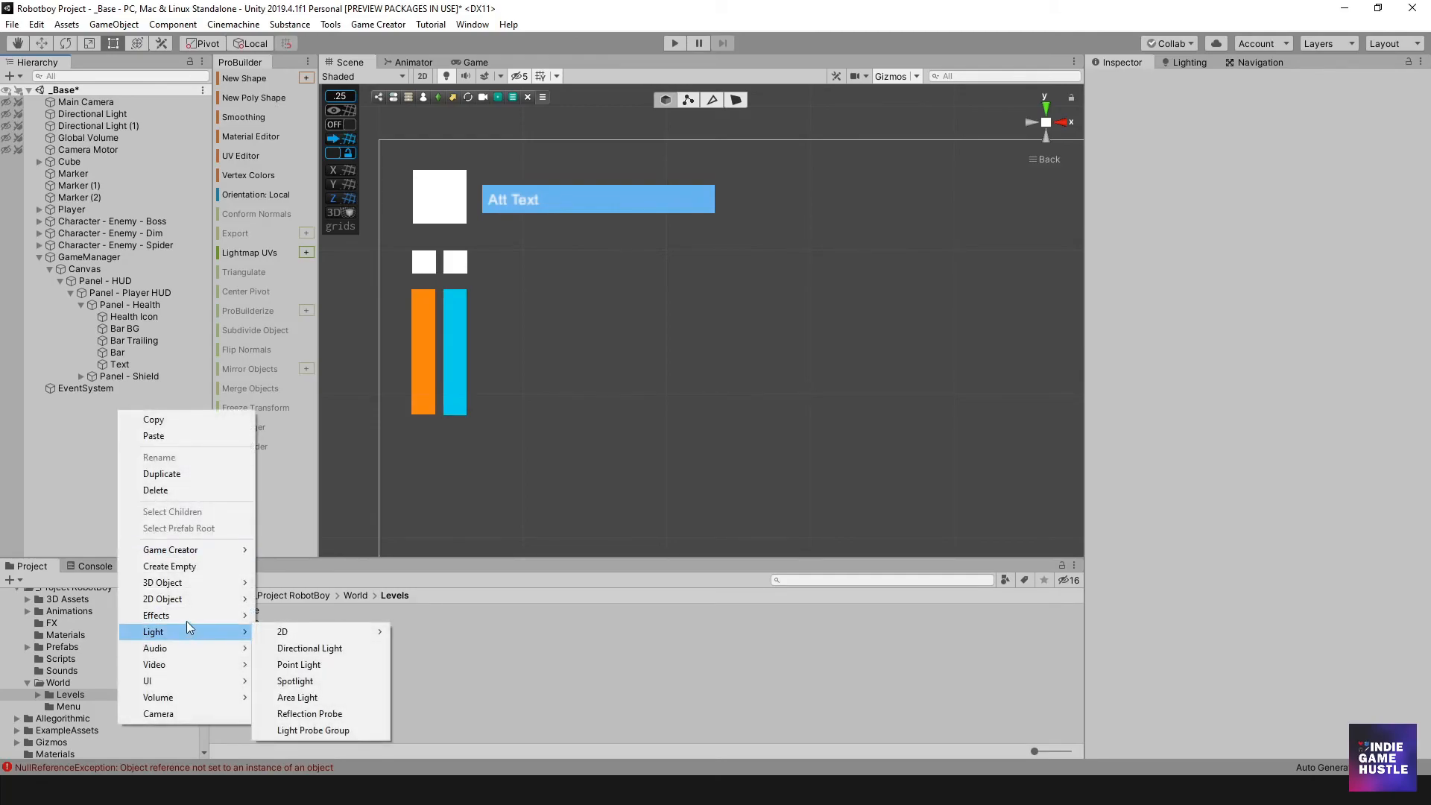
{"action": "left_click", "coordinate": [79, 450]}
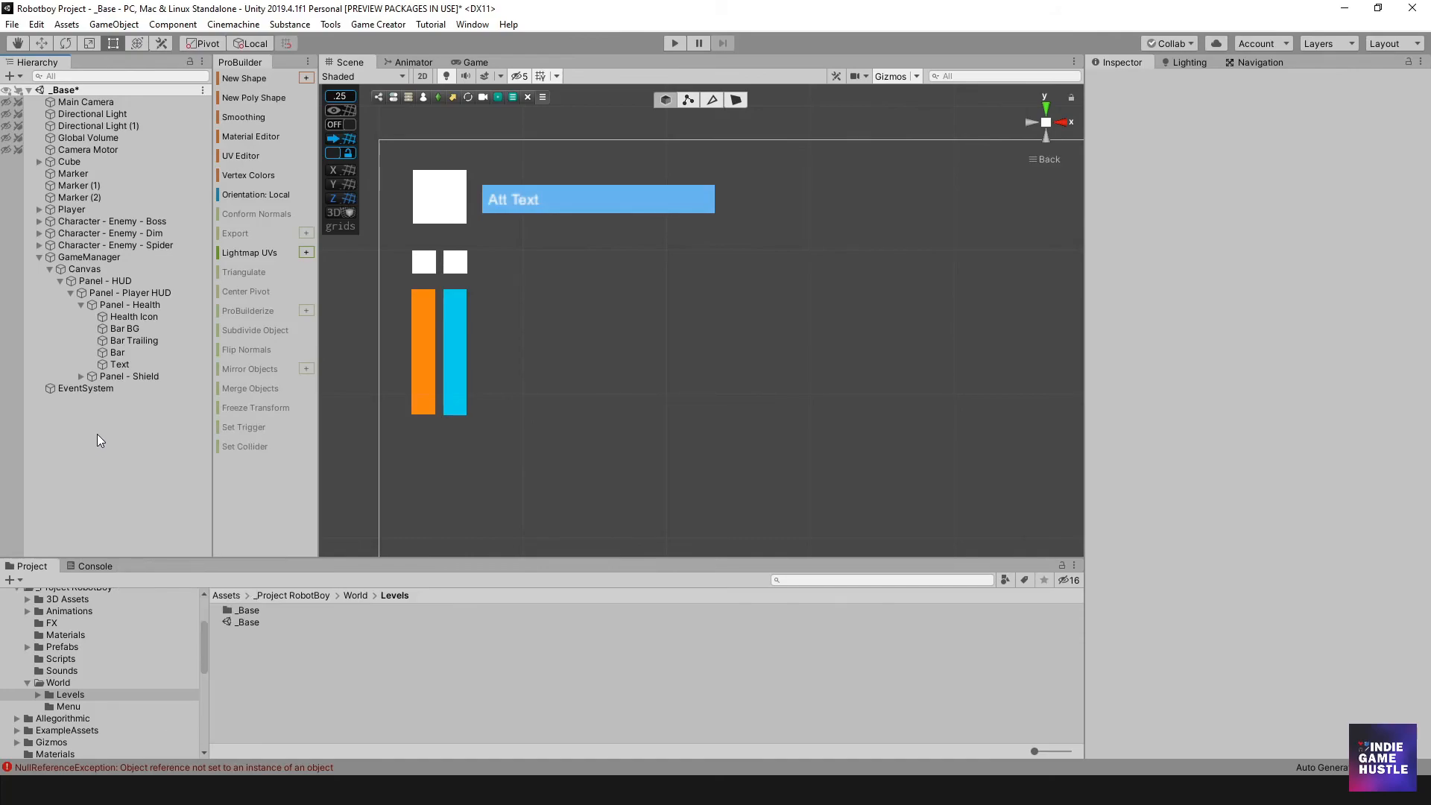
- Create a Game Creator Trigger at the scene root and attach a new Actions object to its On Start event
{"action": "right_click", "coordinate": [96, 434]}
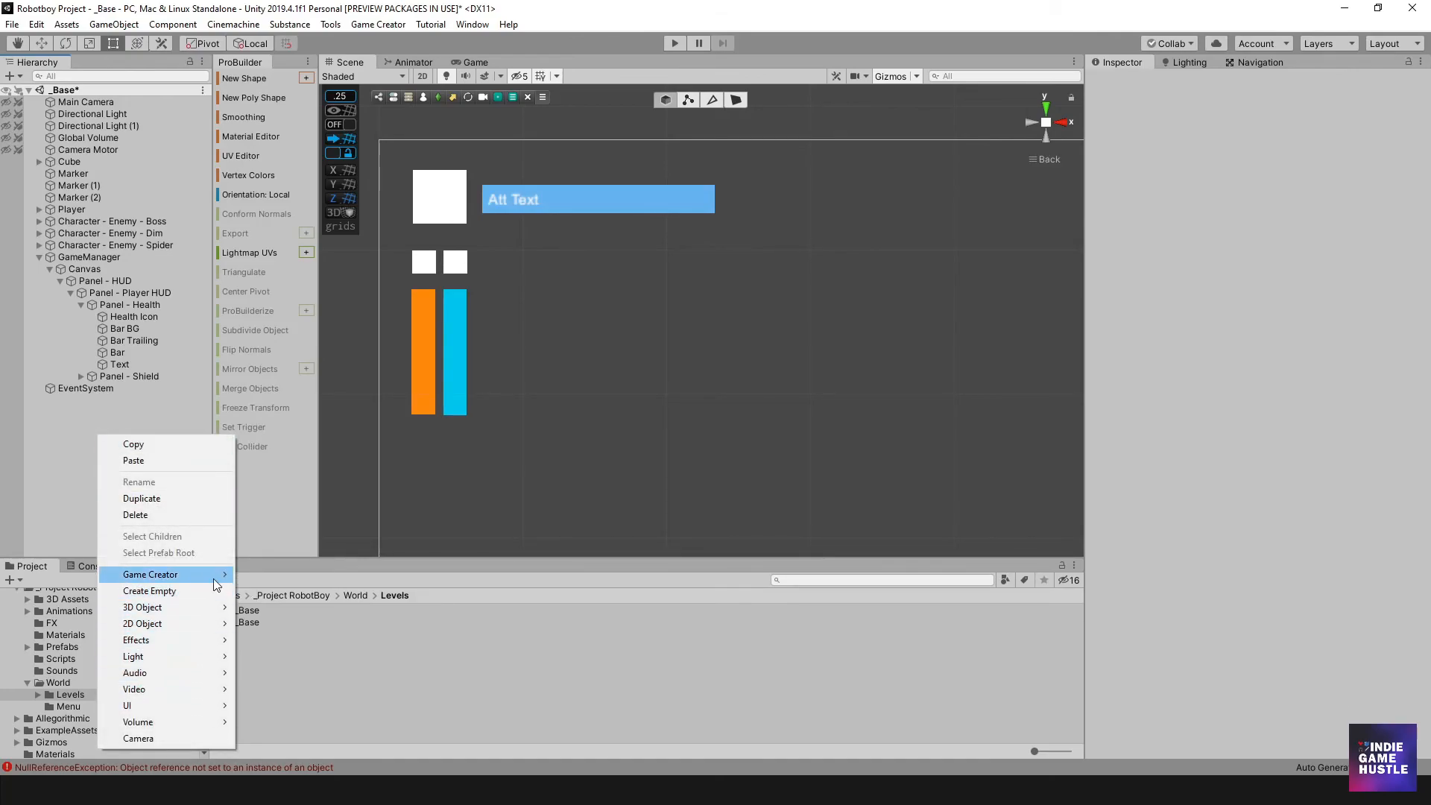
{"action": "mouse_move", "coordinate": [187, 574]}
{"action": "left_click", "coordinate": [280, 658]}
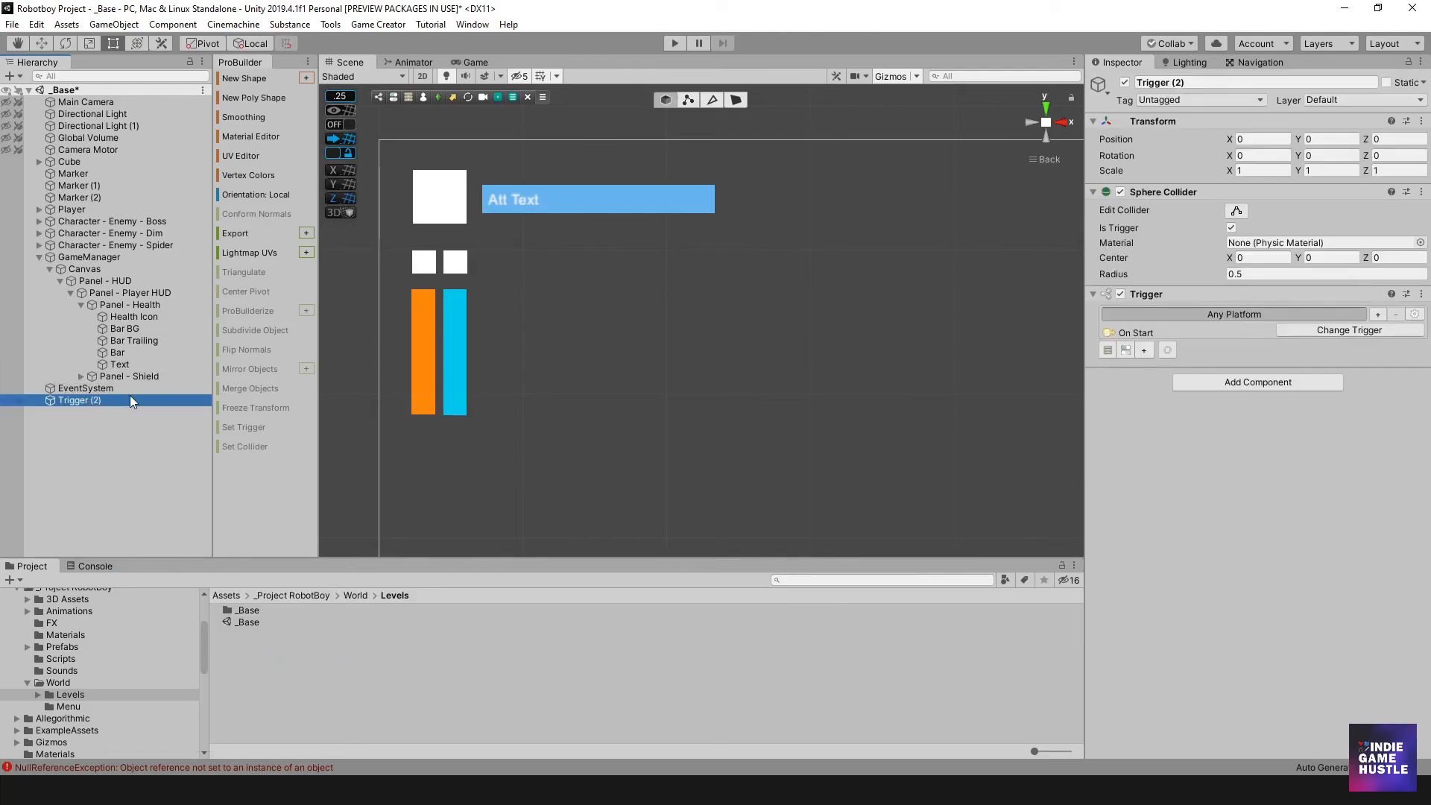
{"action": "left_click", "coordinate": [1125, 350]}
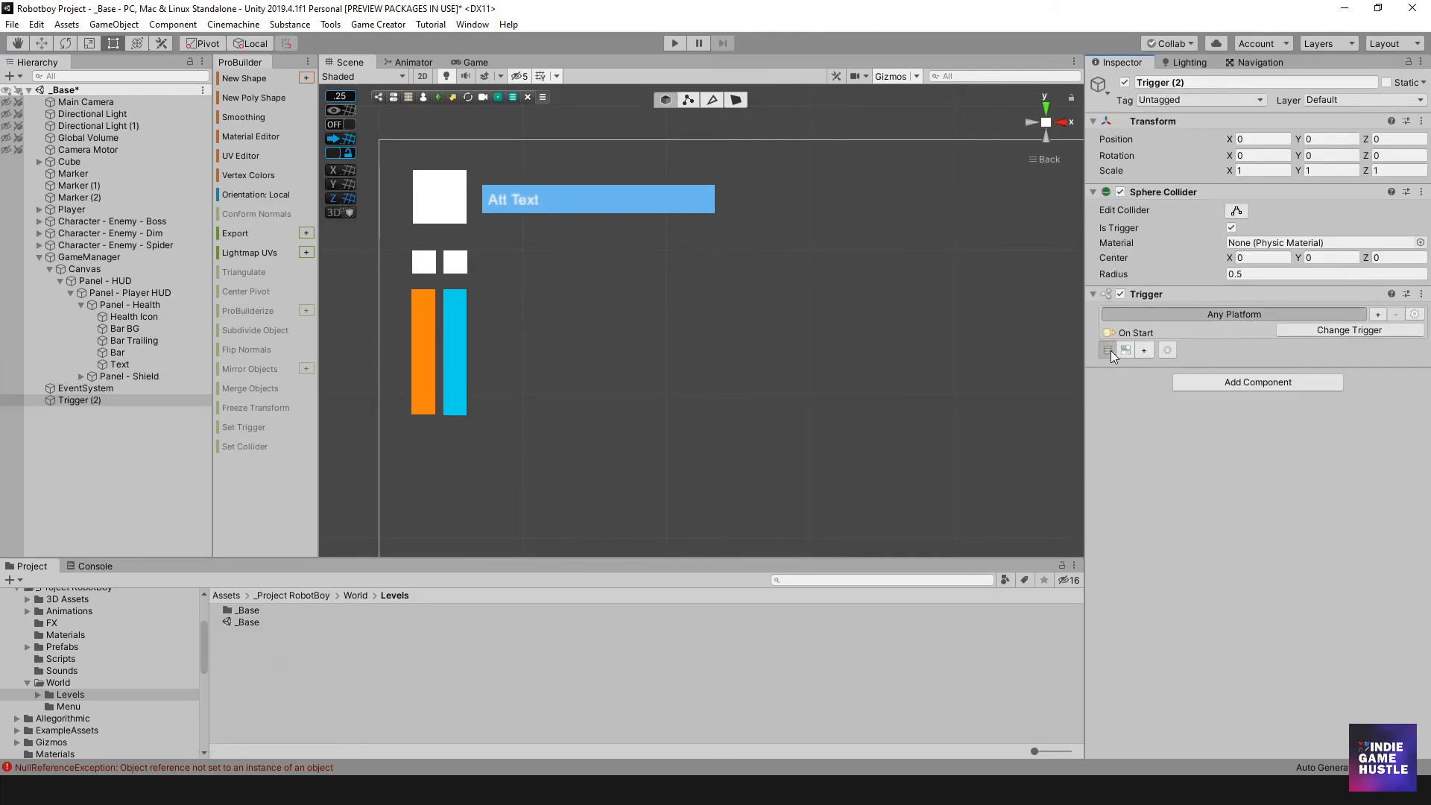
{"action": "left_click", "coordinate": [39, 401]}
- Add a Change Attribute action to the Trigger's Actions object, targeting the Player's health attribute
{"action": "left_click", "coordinate": [84, 412]}
{"action": "left_click", "coordinate": [1187, 210]}
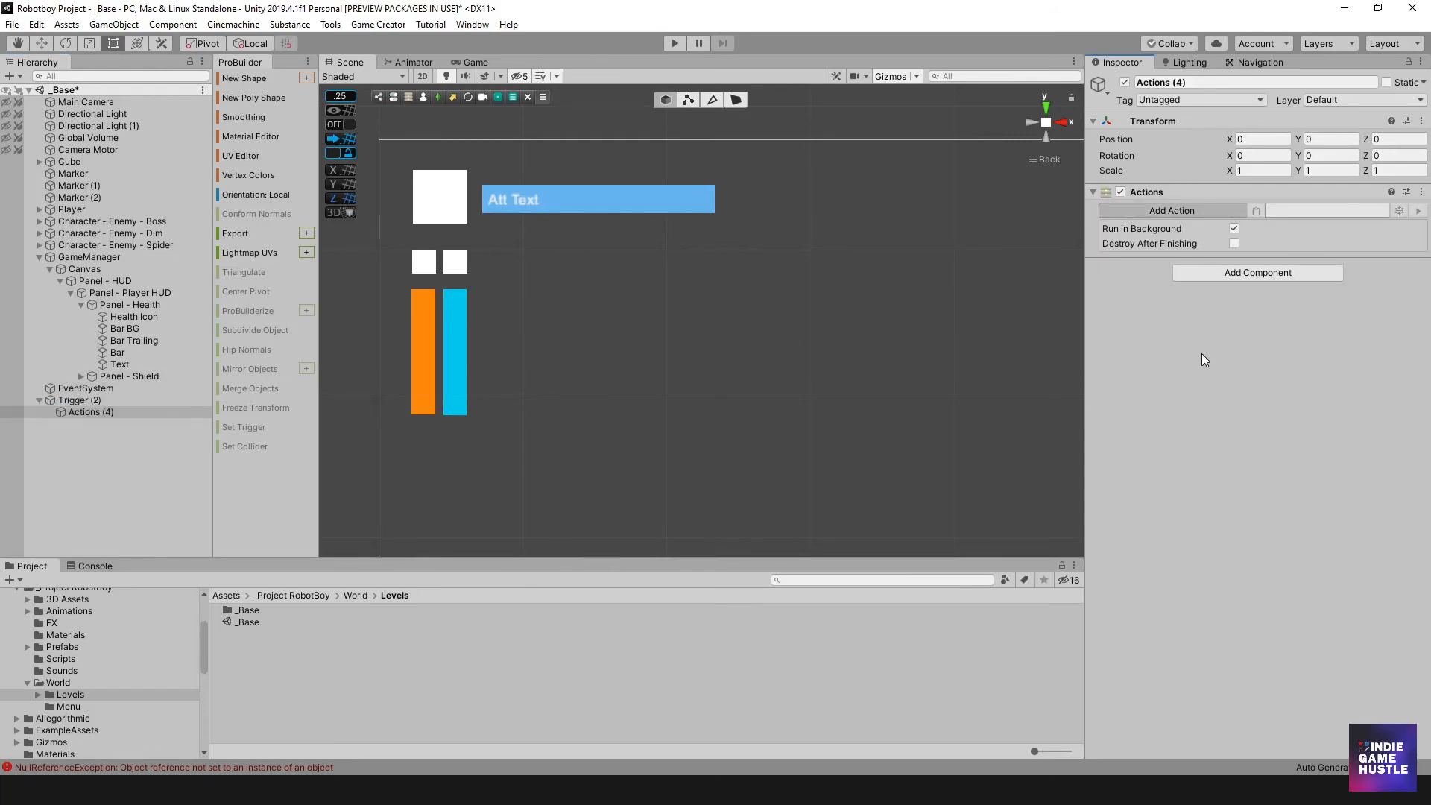
{"action": "left_click", "coordinate": [1173, 210]}
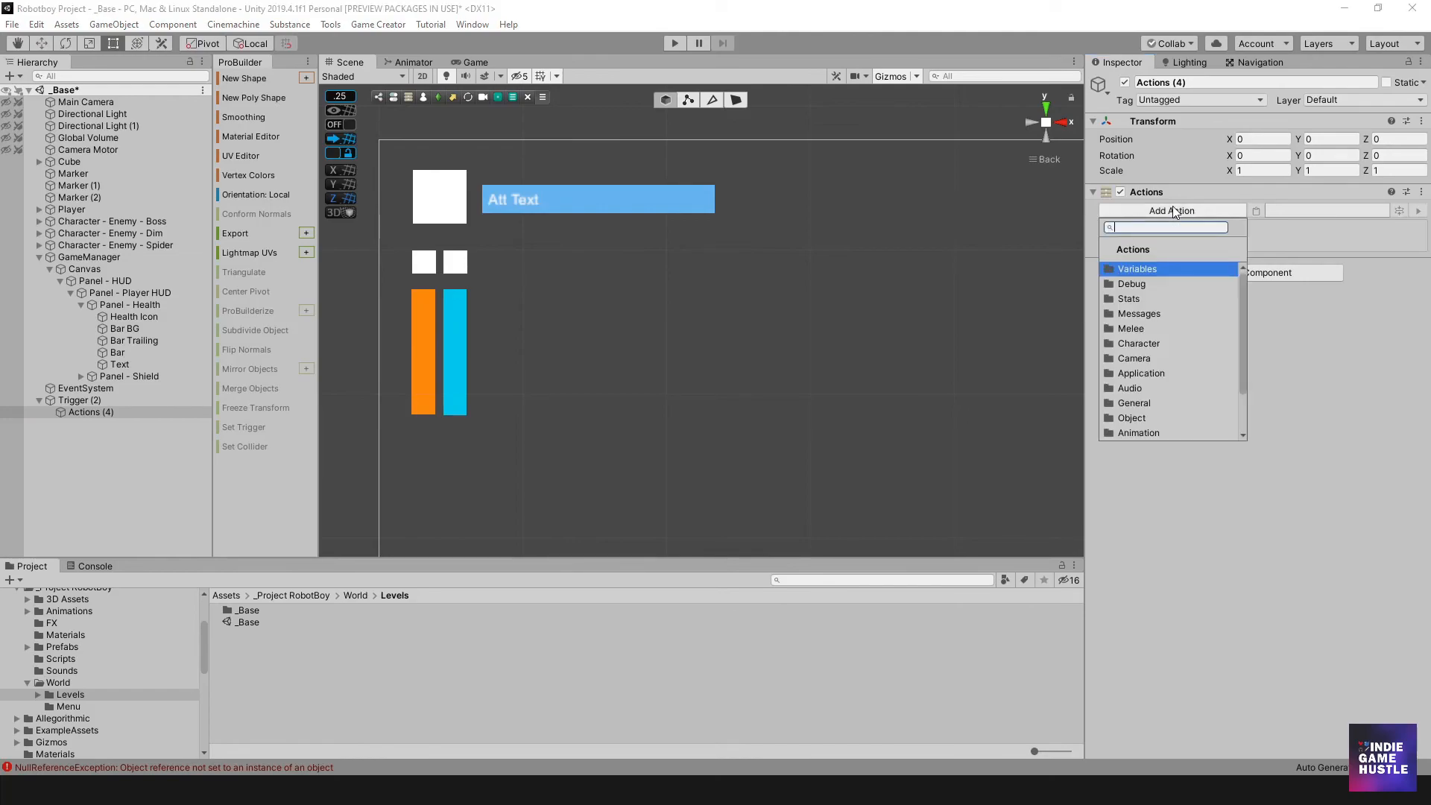
{"action": "left_click", "coordinate": [1150, 298]}
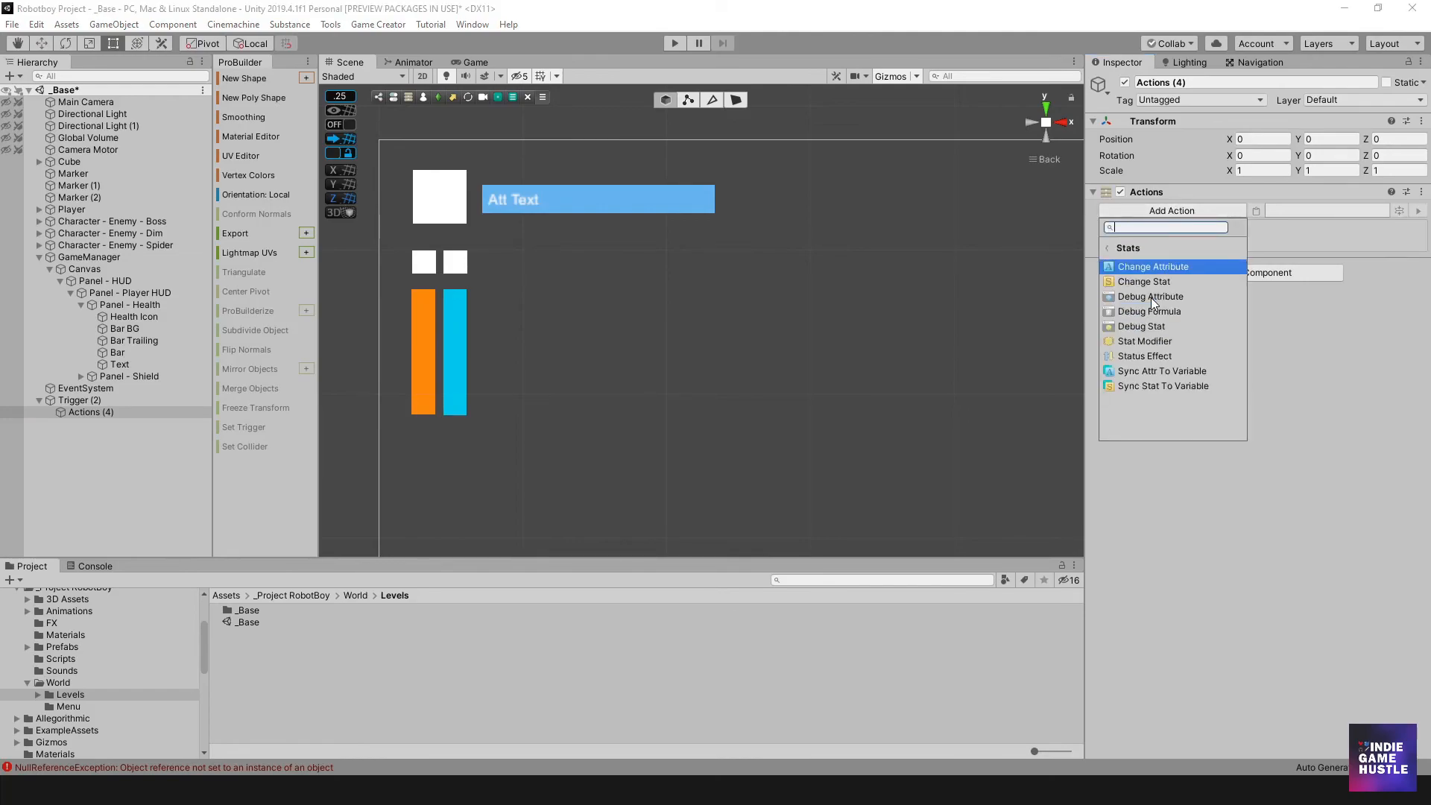
{"action": "left_click", "coordinate": [1179, 266]}
{"action": "left_click", "coordinate": [1236, 244]}
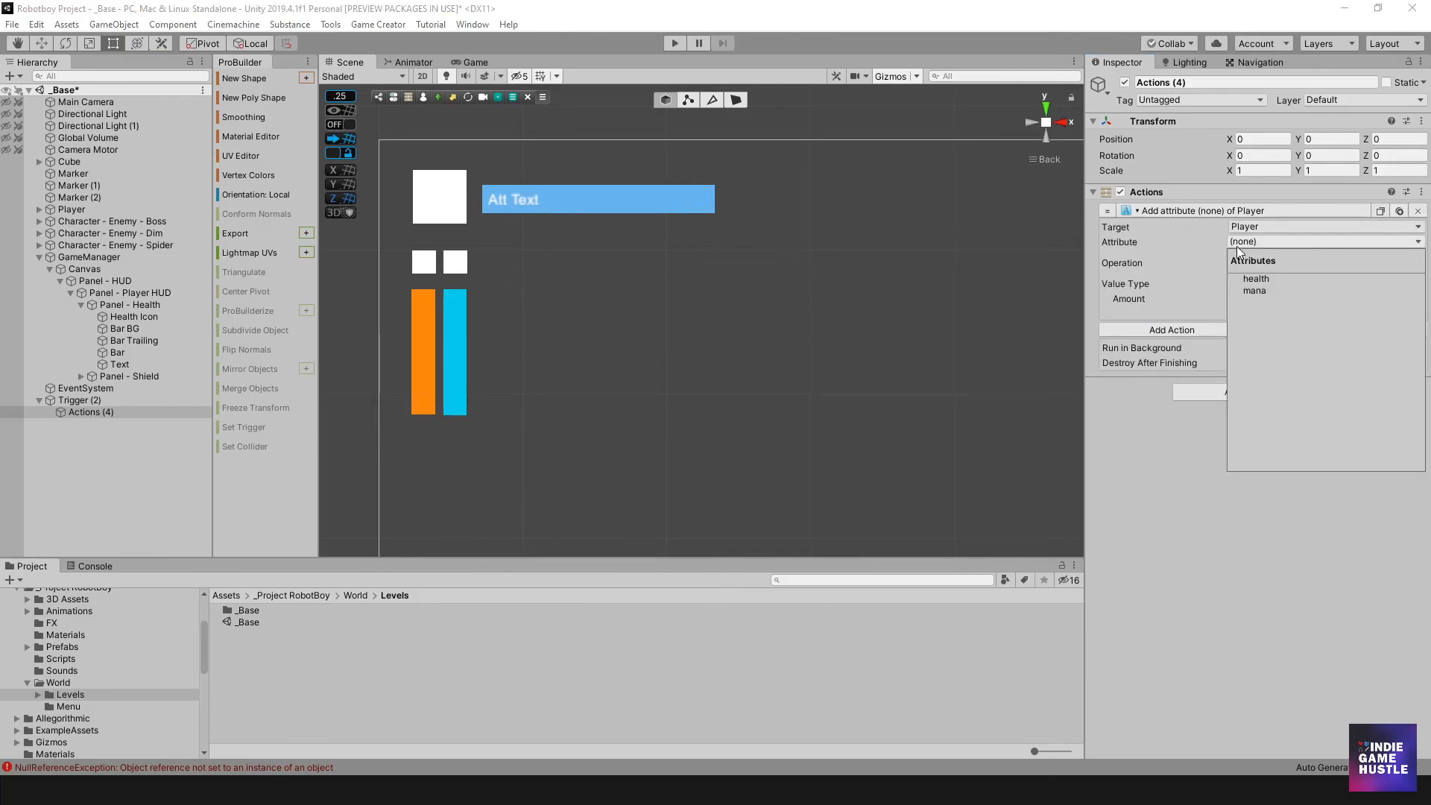
{"action": "left_click", "coordinate": [1249, 285]}
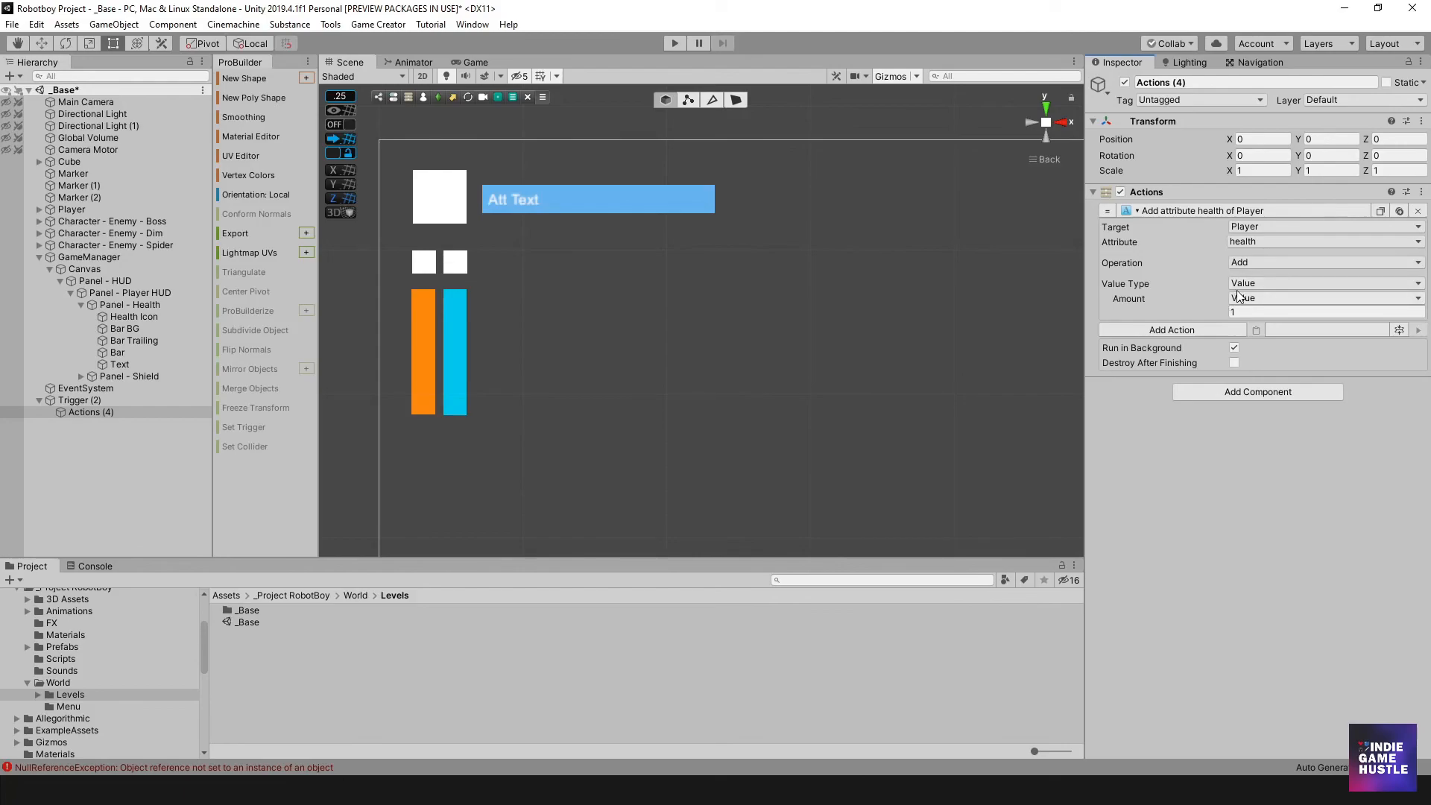
- Set the health attribute action's operation to Subtract with an amount of 3
{"action": "left_click", "coordinate": [1257, 262]}
{"action": "left_click", "coordinate": [1261, 310]}
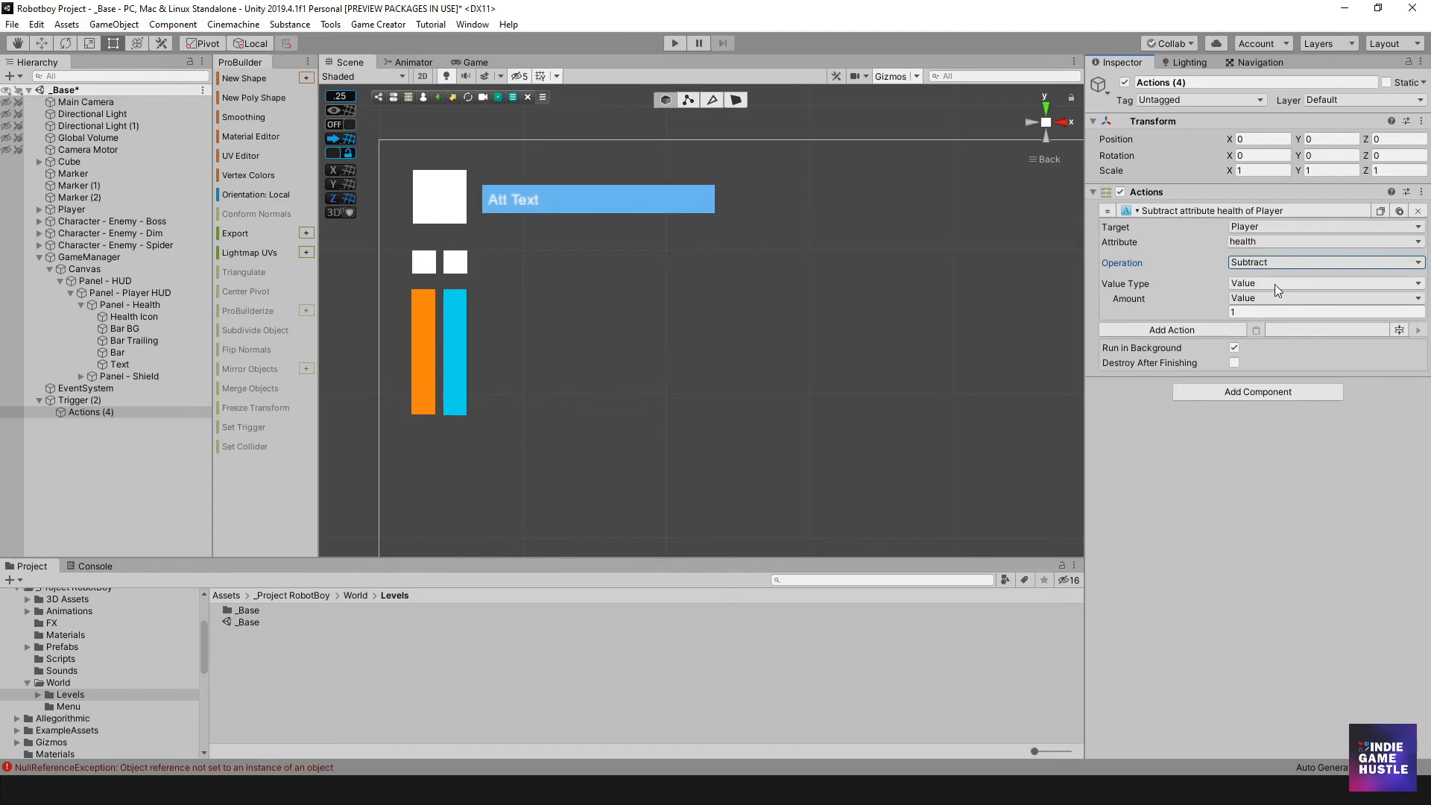
{"action": "left_click", "coordinate": [1254, 311]}
{"action": "type", "text": "3"}
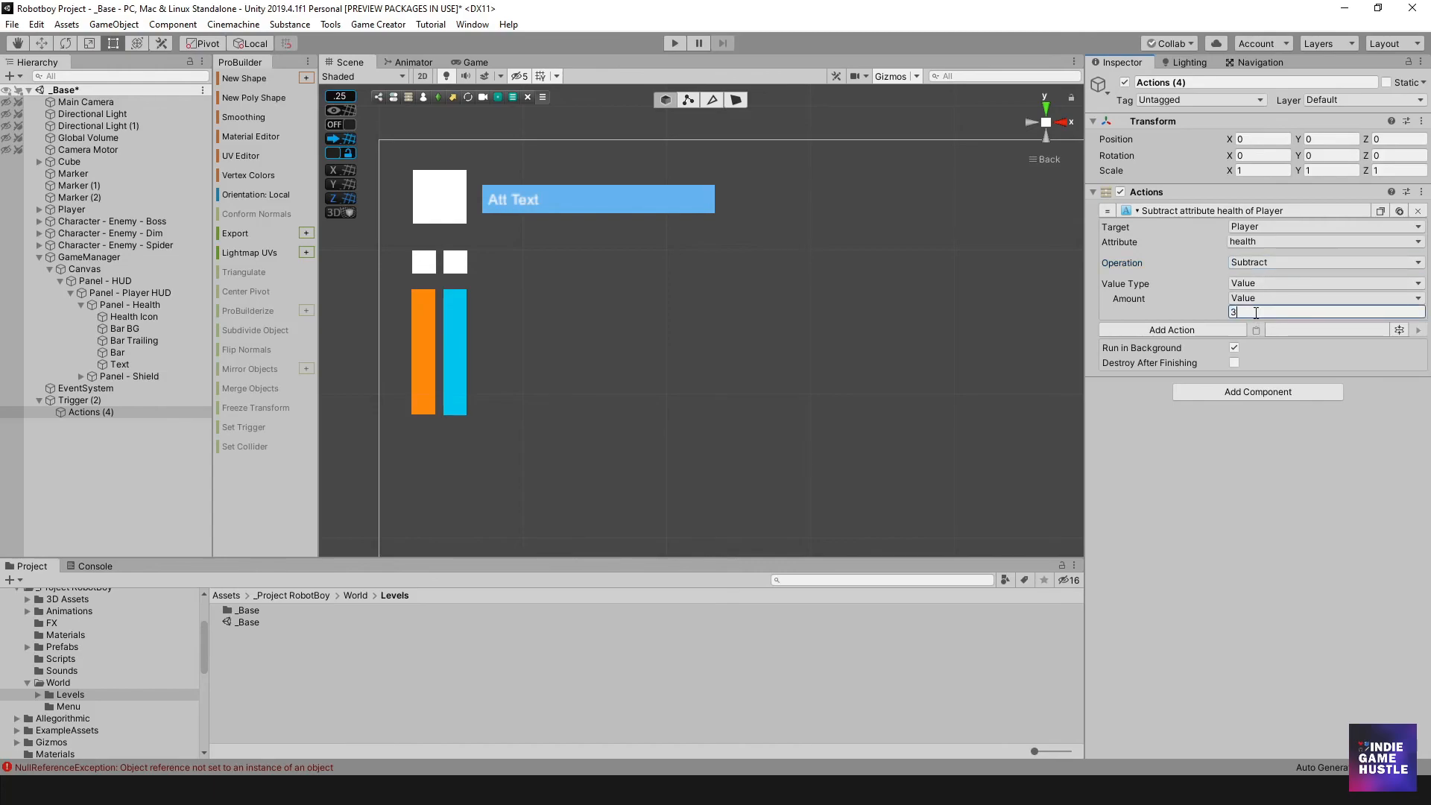
- Add a Wait action and place it before the health subtraction
{"action": "left_click", "coordinate": [1208, 327]}
{"action": "type", "text": "wait"}
{"action": "left_click", "coordinate": [1134, 385]}
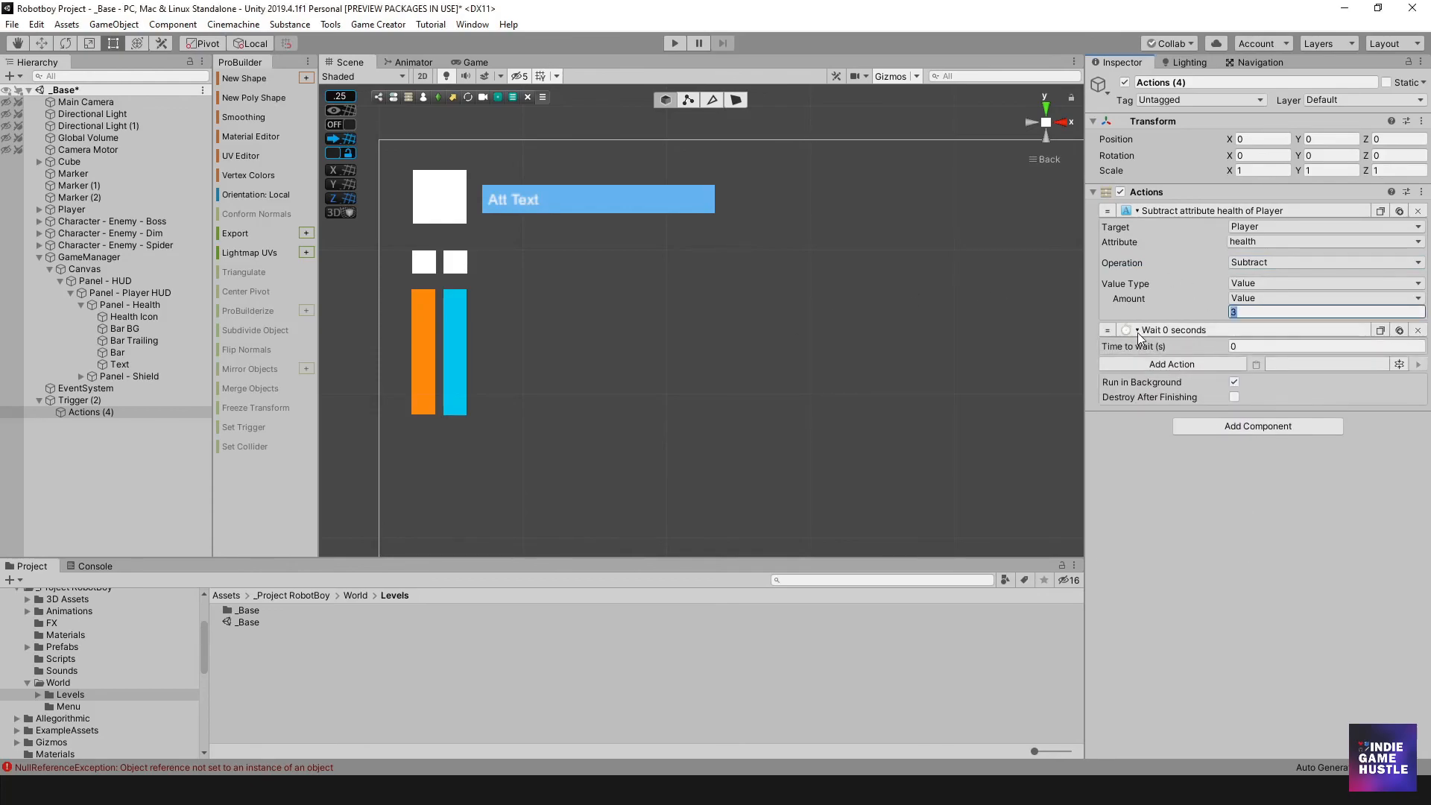
{"action": "left_click_drag", "start_coordinate": [1110, 330], "coordinate": [1134, 209]}
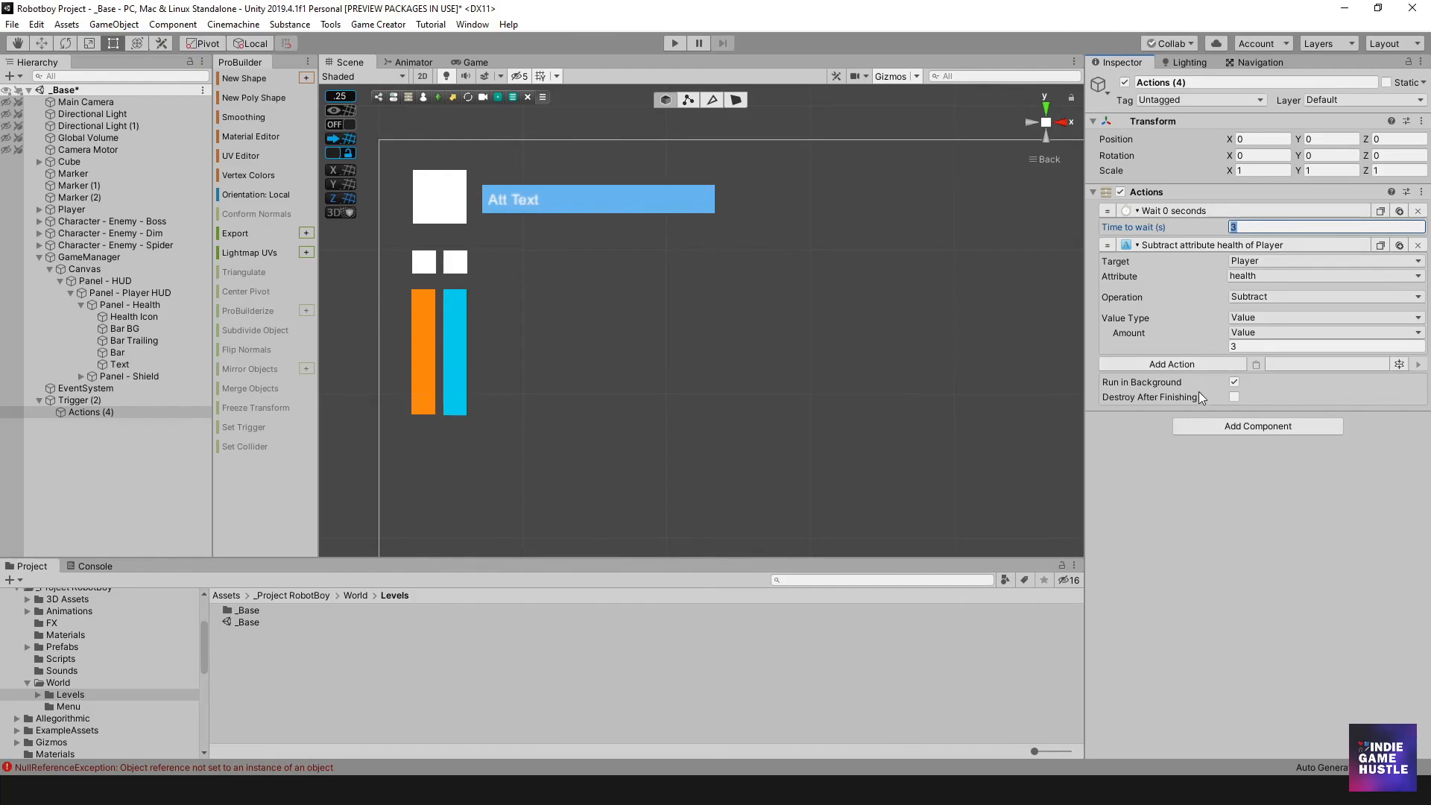
- Play-test the scene to check how the health bar responds to the health subtraction, and stop playback
{"action": "left_click", "coordinate": [676, 43]}
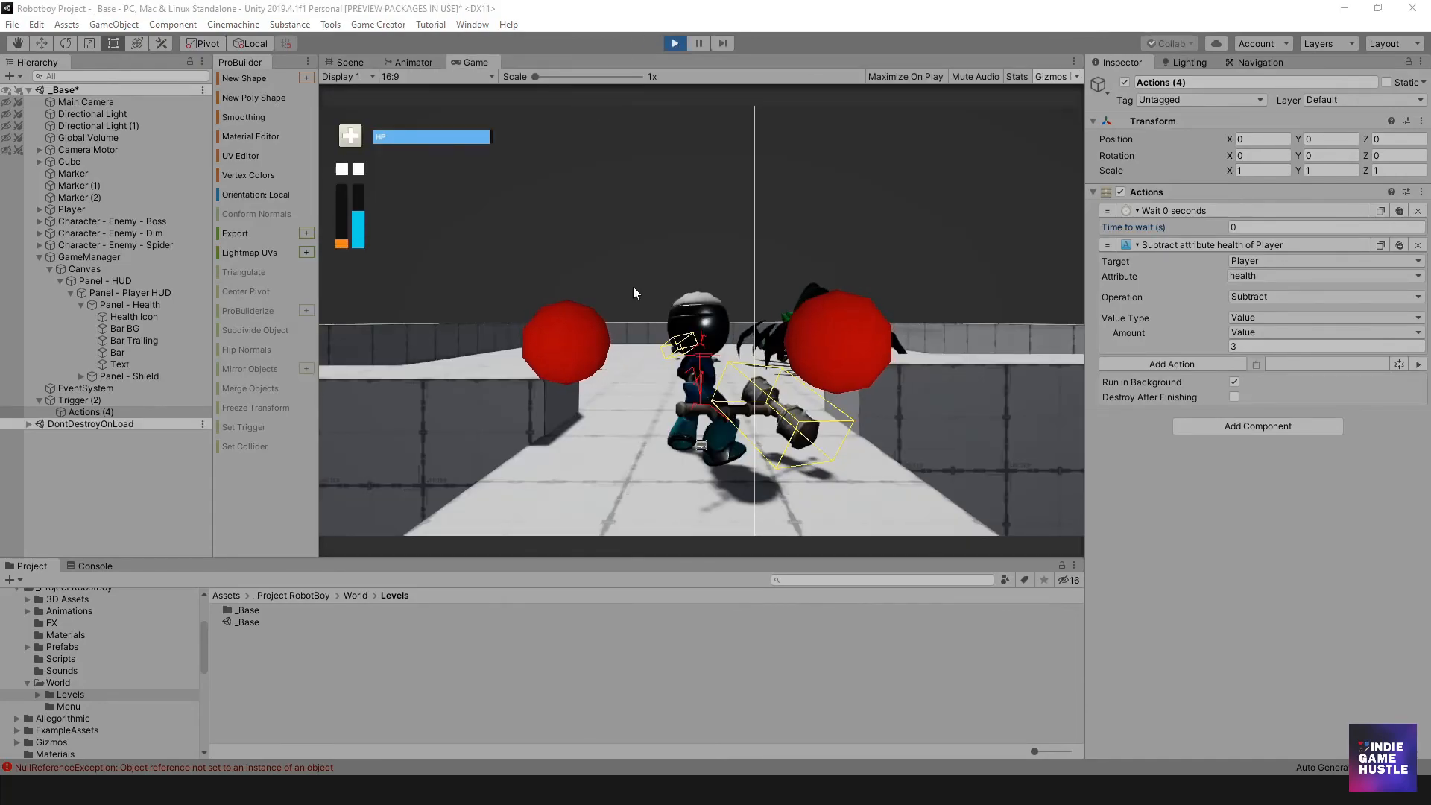
{"action": "left_click", "coordinate": [614, 253]}
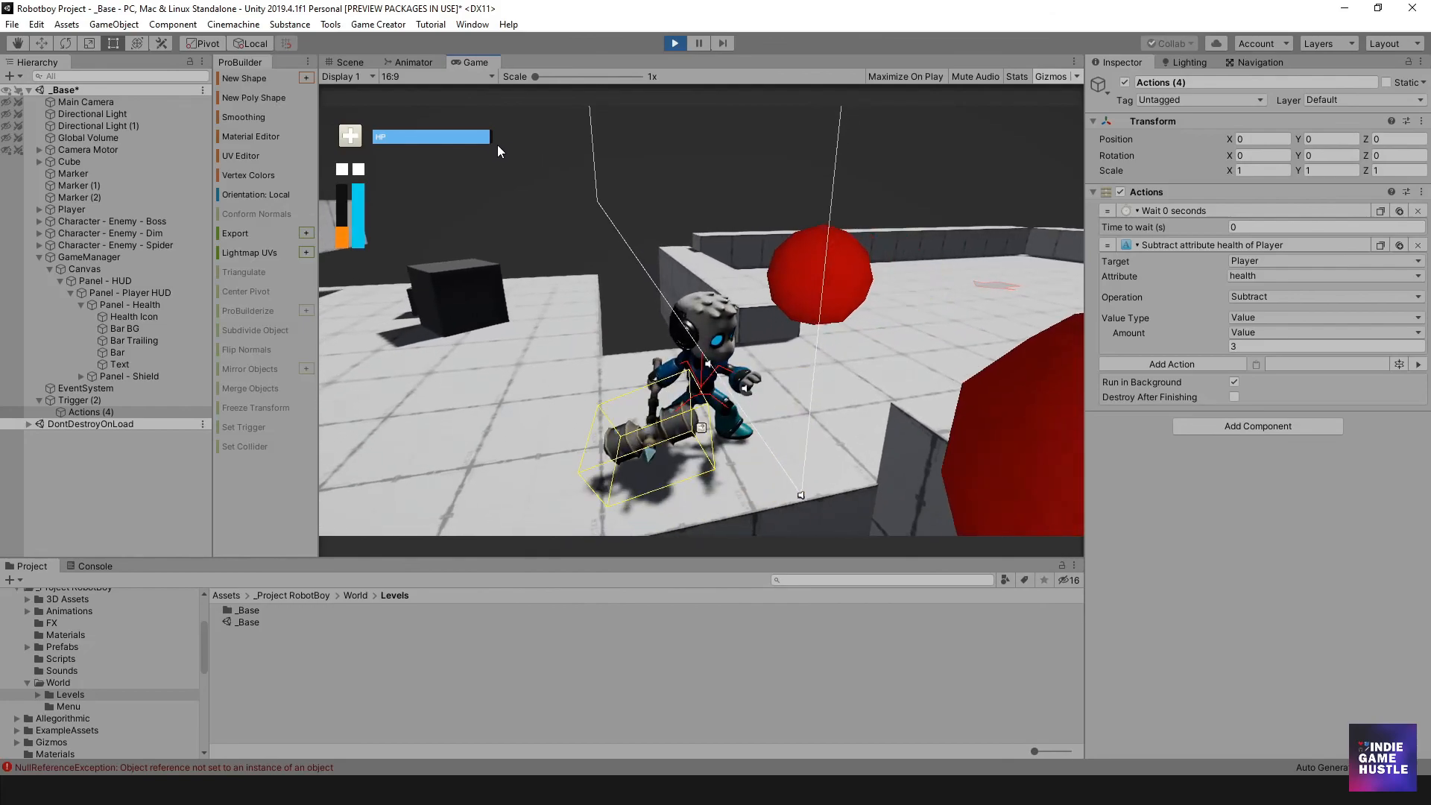
{"action": "left_click", "coordinate": [674, 43]}
- Set the subtracted health amount to 20 and run the scene again
{"action": "left_click", "coordinate": [1230, 346]}
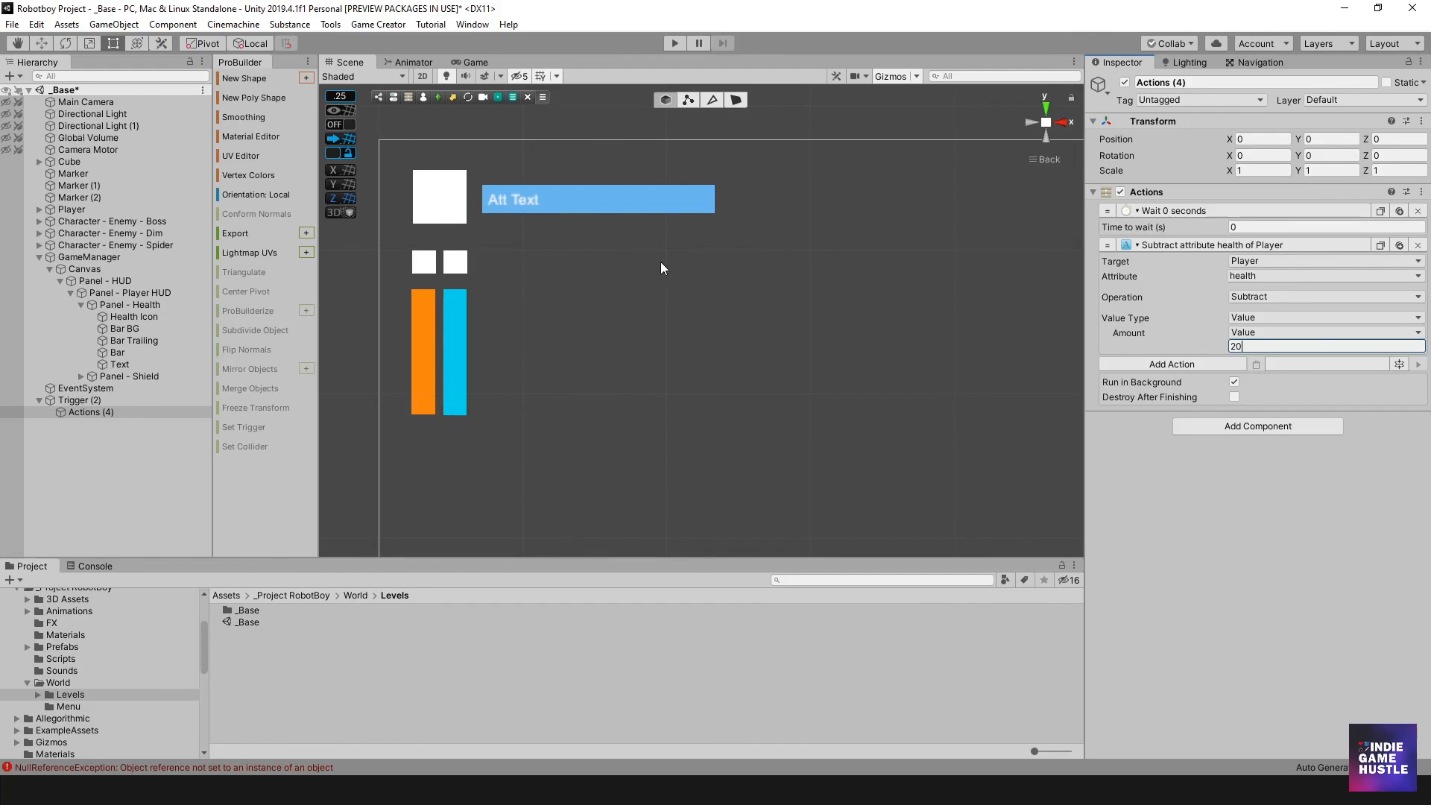
{"action": "left_click", "coordinate": [675, 43]}
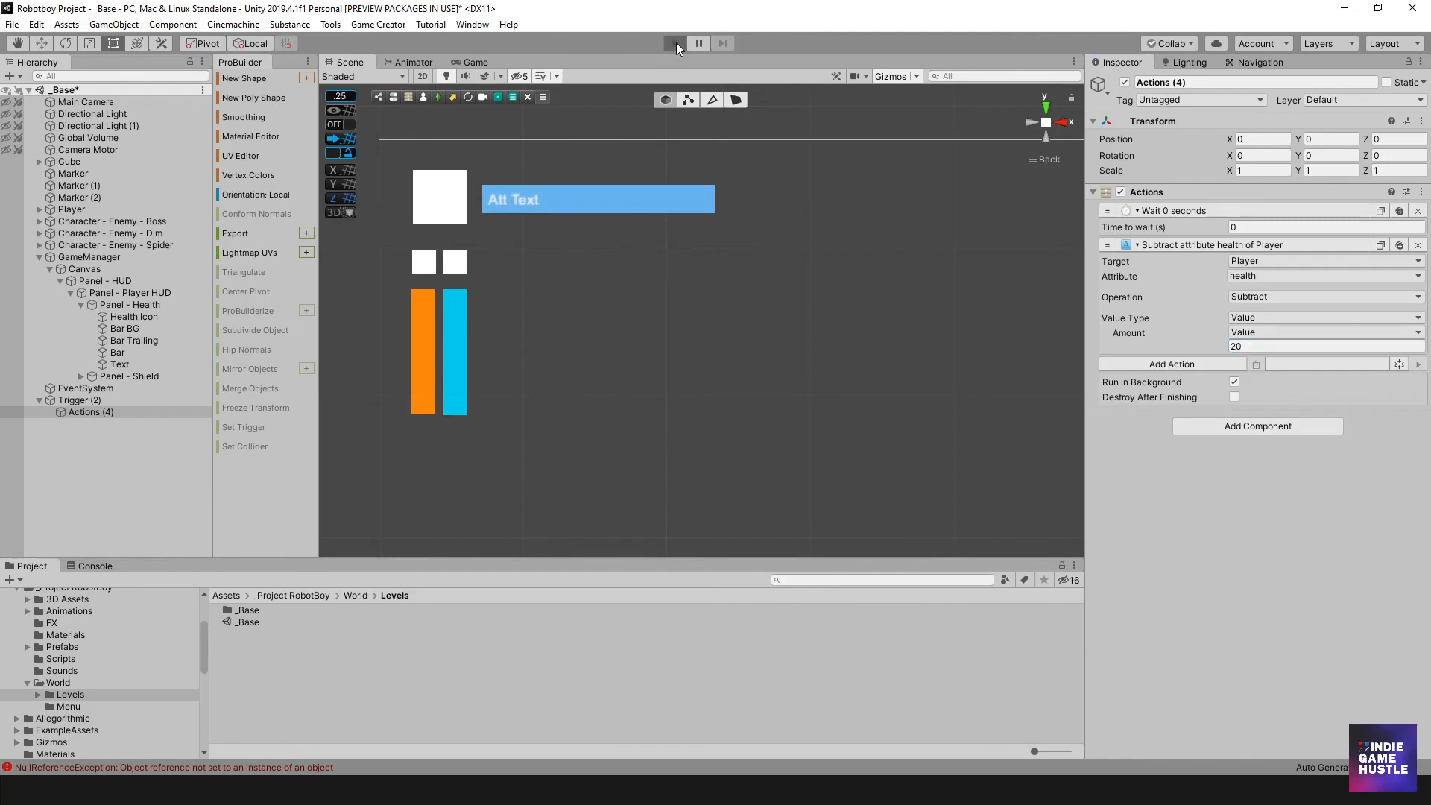